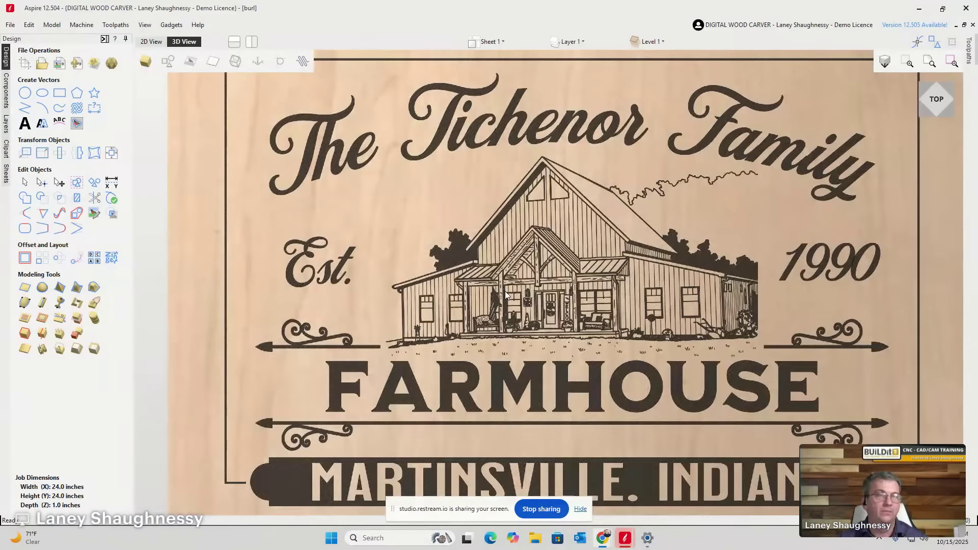
{"action": "scroll", "coordinate": [588, 286], "scroll_direction": "down", "scroll_amount": 1}
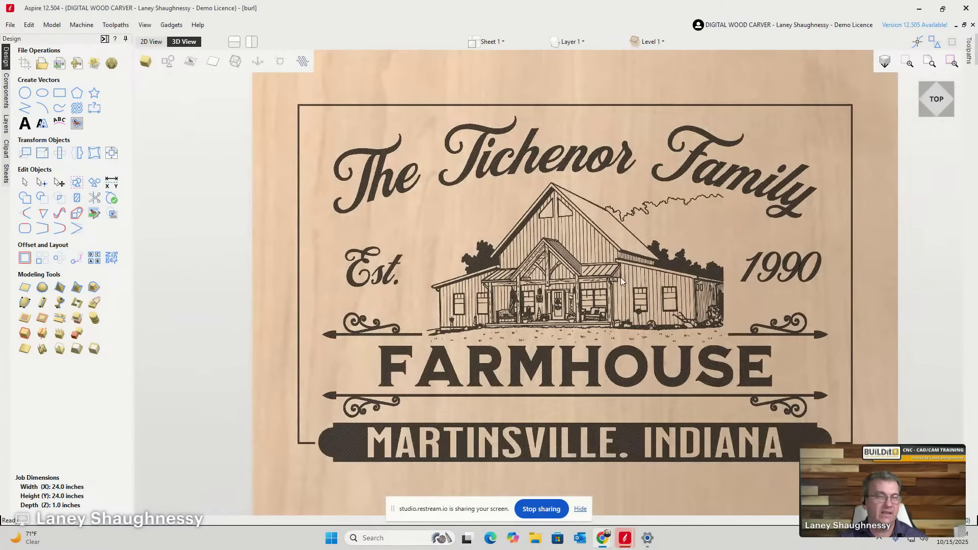
Zoom out and pan to frame the whole farmhouse sign, then drag the Milkstore Chrome page over it.
{"action": "middle_click_drag", "start_coordinate": [616, 276], "coordinate": [552, 265]}
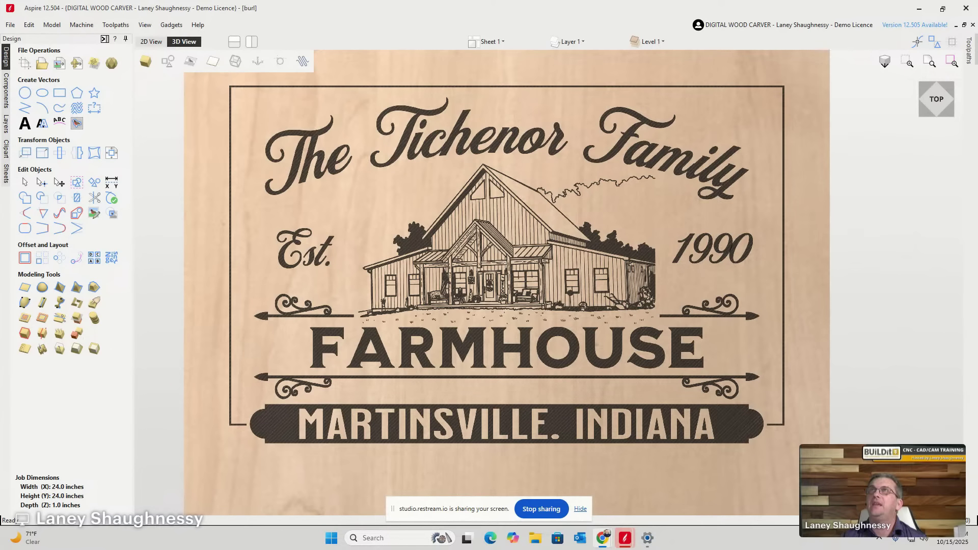
{"action": "left_click_drag", "start_coordinate": [977, 230], "coordinate": [453, 45]}
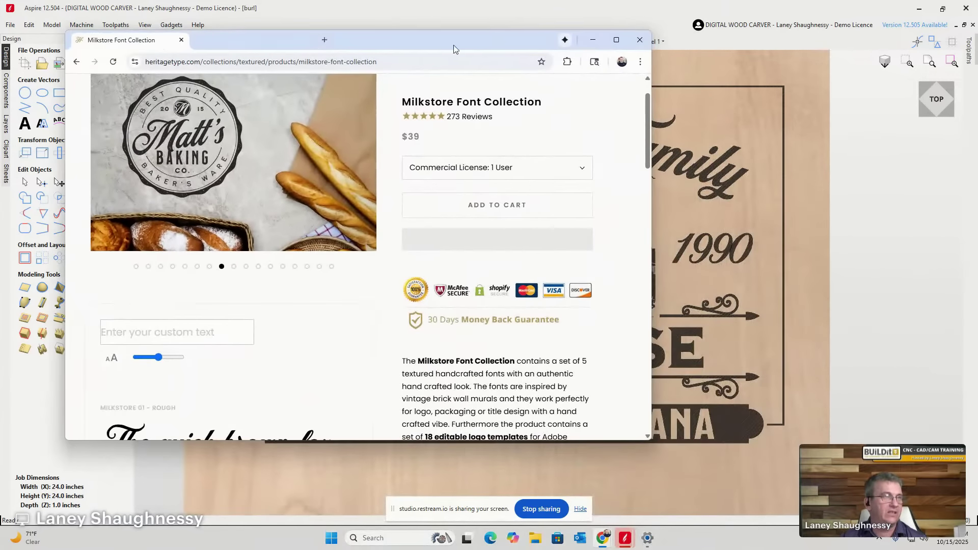
Maximize Chrome on the Milkstore Font Collection page and view its sixth preview image, the logo templates.
{"action": "left_click", "coordinate": [616, 39]}
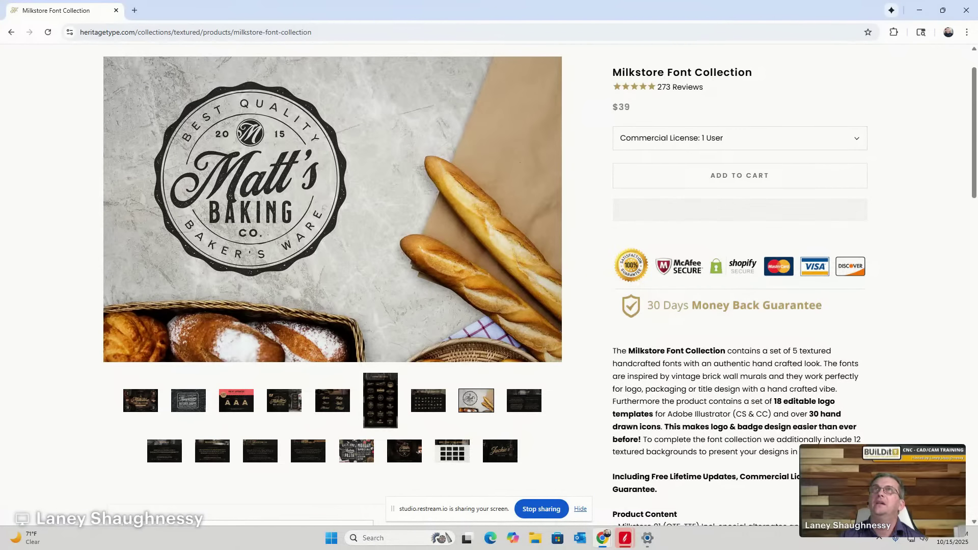
{"action": "left_click", "coordinate": [891, 10]}
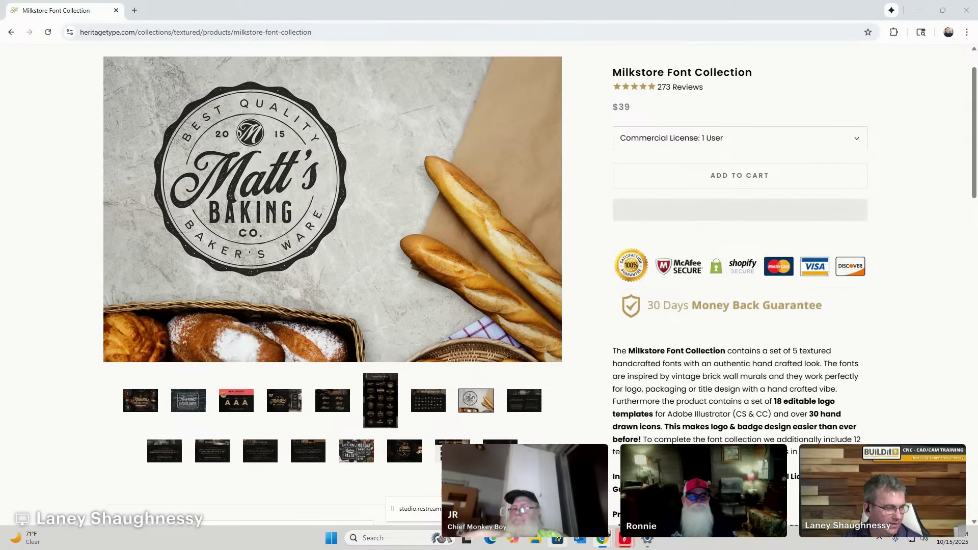
{"action": "scroll", "coordinate": [371, 419], "scroll_direction": "up", "scroll_amount": 1}
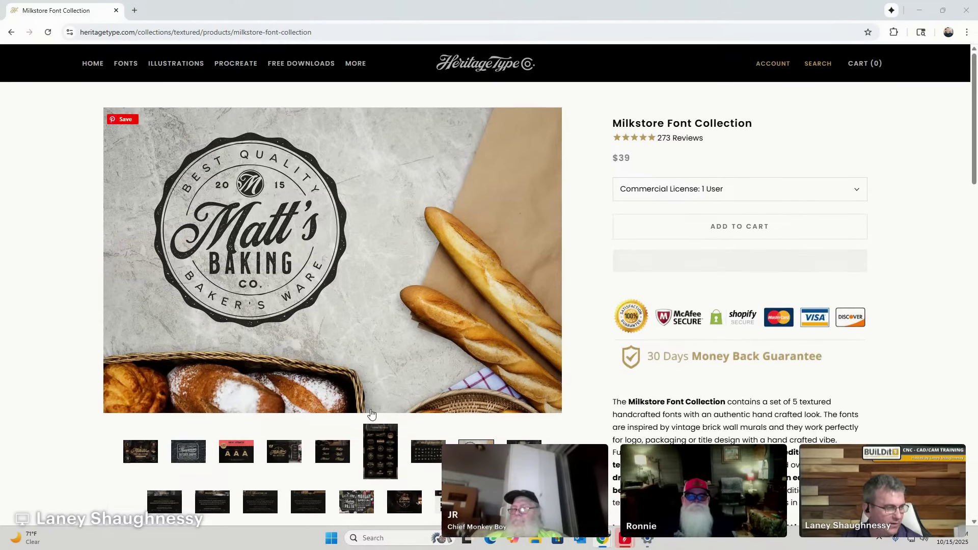
{"action": "scroll", "coordinate": [371, 415], "scroll_direction": "down", "scroll_amount": 5}
{"action": "scroll", "coordinate": [371, 413], "scroll_direction": "up", "scroll_amount": 3}
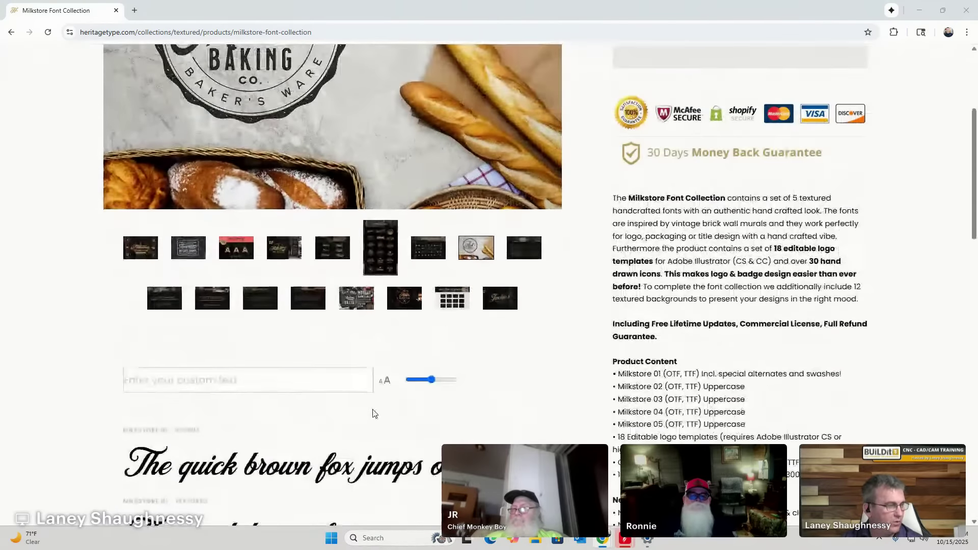
{"action": "left_click", "coordinate": [389, 292]}
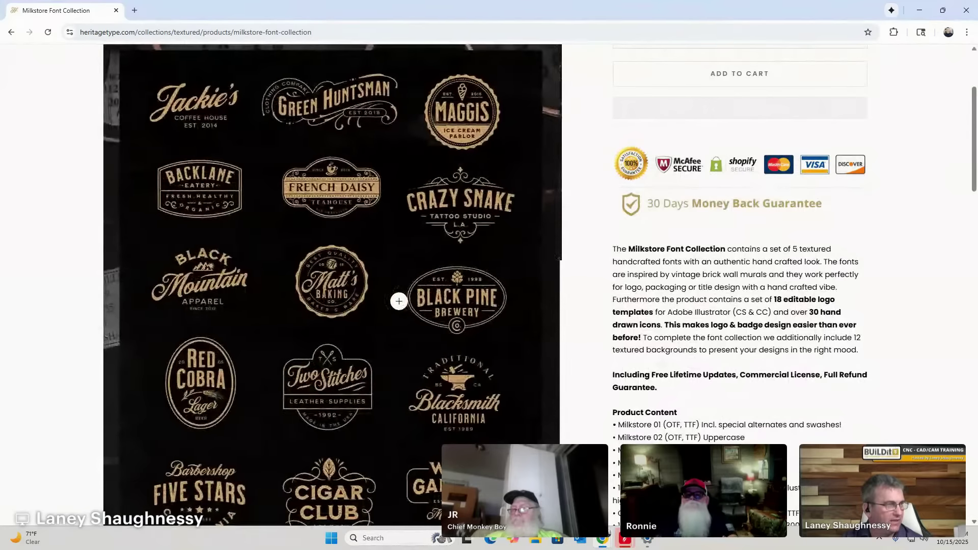
{"action": "scroll", "coordinate": [400, 316], "scroll_direction": "down", "scroll_amount": 3}
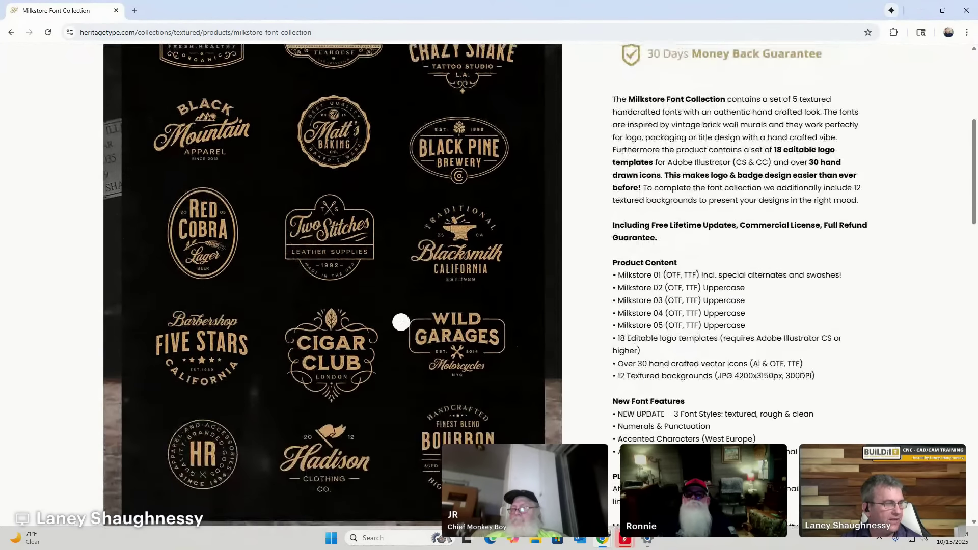
{"action": "scroll", "coordinate": [400, 320], "scroll_direction": "up", "scroll_amount": 6}
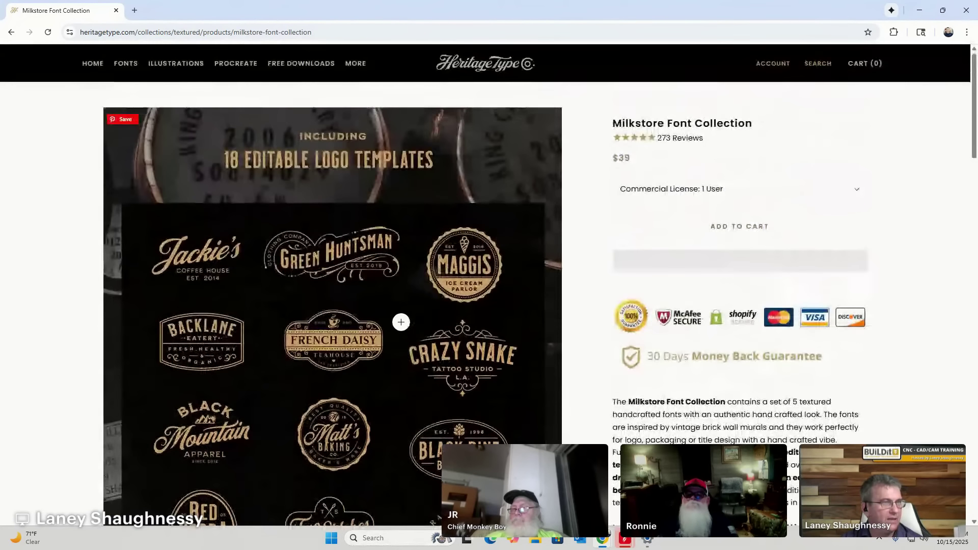
Open the Heritage Type home page and browse past Ornament Sets and Illustrations, settling on Design Bundles.
{"action": "left_click", "coordinate": [89, 65]}
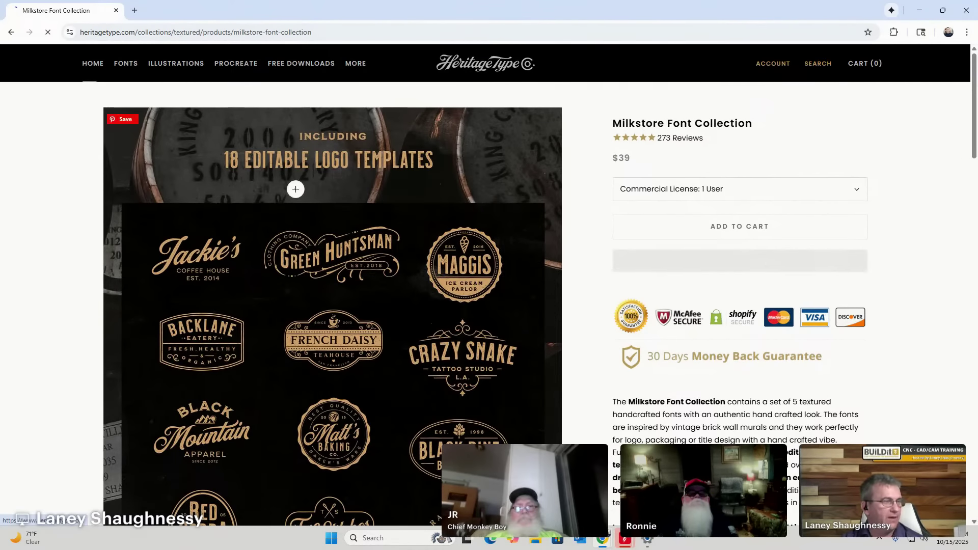
{"action": "scroll", "coordinate": [467, 236], "scroll_direction": "down", "scroll_amount": 1}
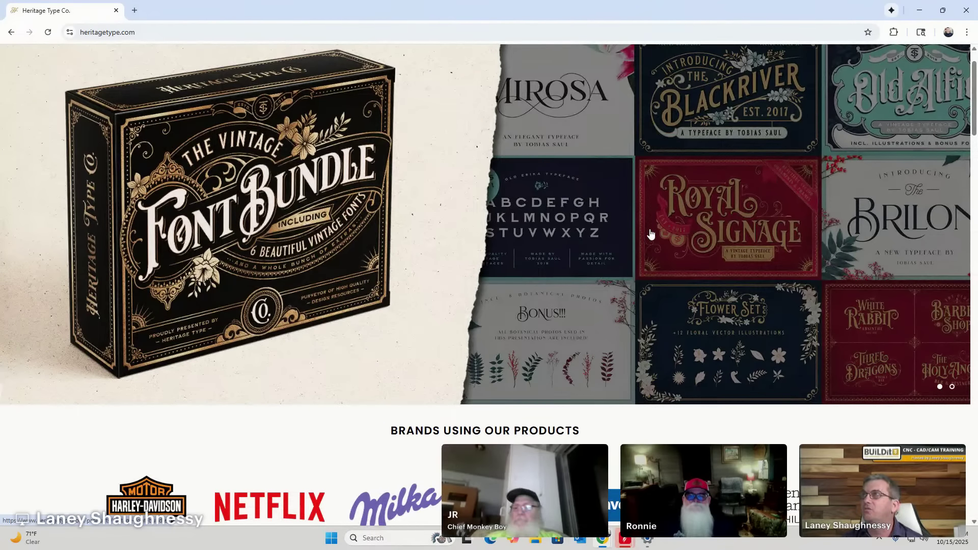
{"action": "scroll", "coordinate": [576, 241], "scroll_direction": "down", "scroll_amount": 5}
{"action": "scroll", "coordinate": [575, 239], "scroll_direction": "down", "scroll_amount": 5}
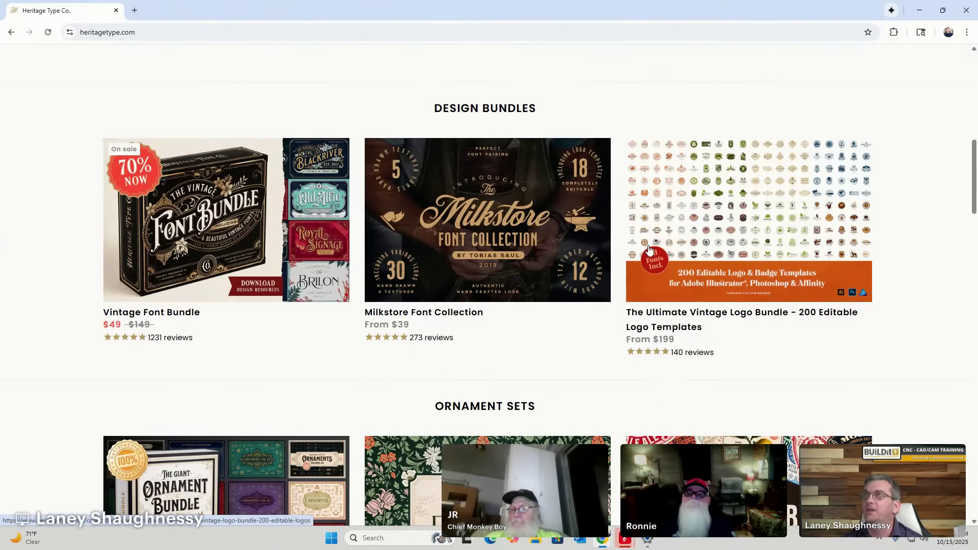
{"action": "scroll", "coordinate": [707, 245], "scroll_direction": "down", "scroll_amount": 1}
{"action": "scroll", "coordinate": [707, 245], "scroll_direction": "down", "scroll_amount": 1}
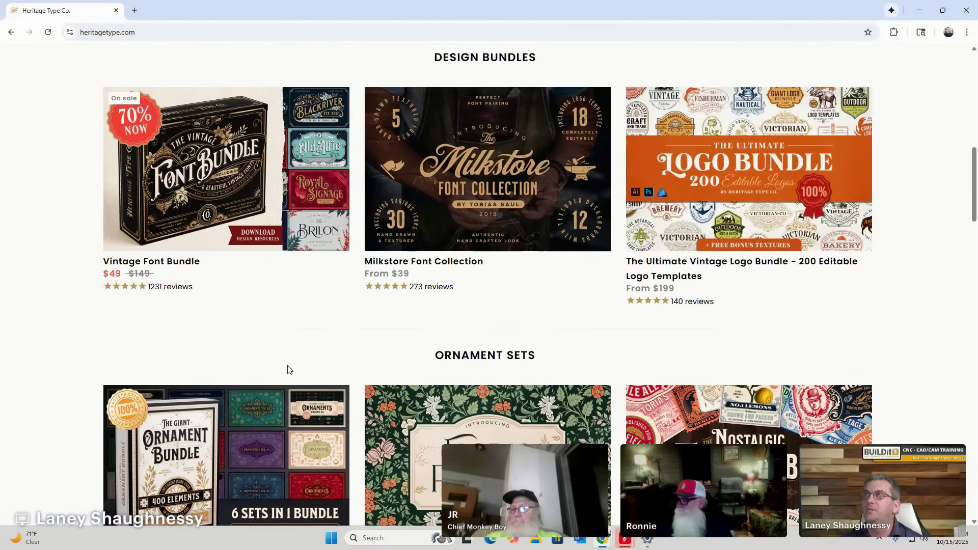
{"action": "scroll", "coordinate": [197, 410], "scroll_direction": "down", "scroll_amount": 5}
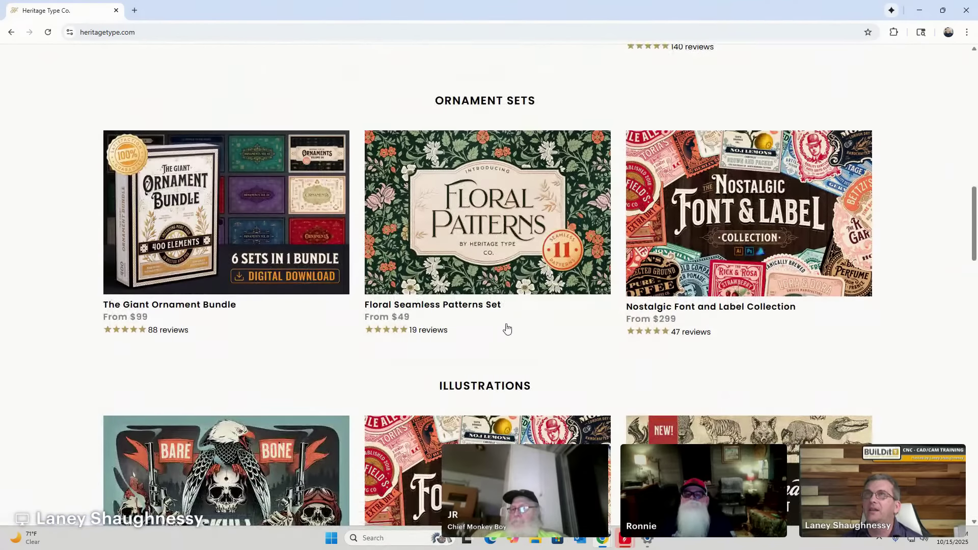
{"action": "scroll", "coordinate": [560, 291], "scroll_direction": "down", "scroll_amount": 6}
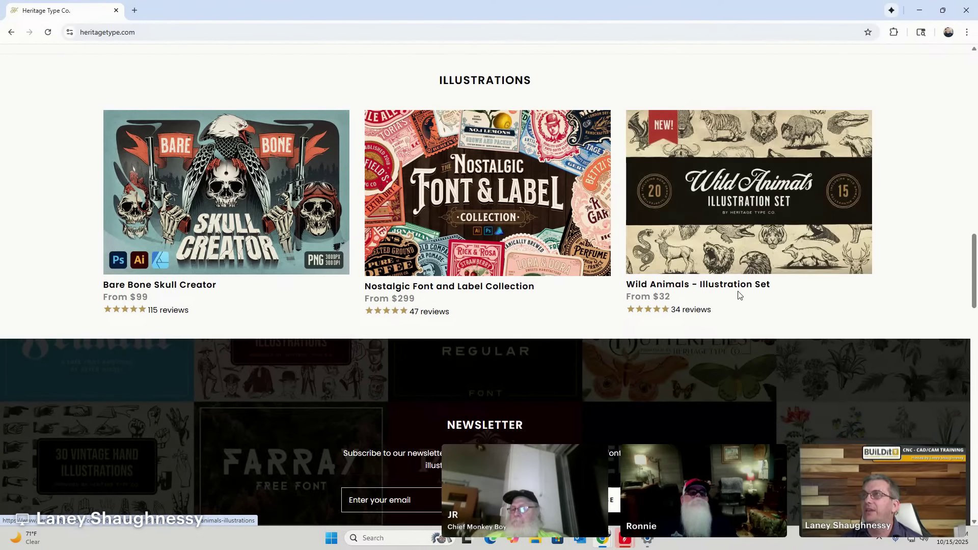
{"action": "scroll", "coordinate": [718, 277], "scroll_direction": "down", "scroll_amount": 3}
{"action": "scroll", "coordinate": [720, 279], "scroll_direction": "up", "scroll_amount": 3}
{"action": "scroll", "coordinate": [720, 278], "scroll_direction": "up", "scroll_amount": 6}
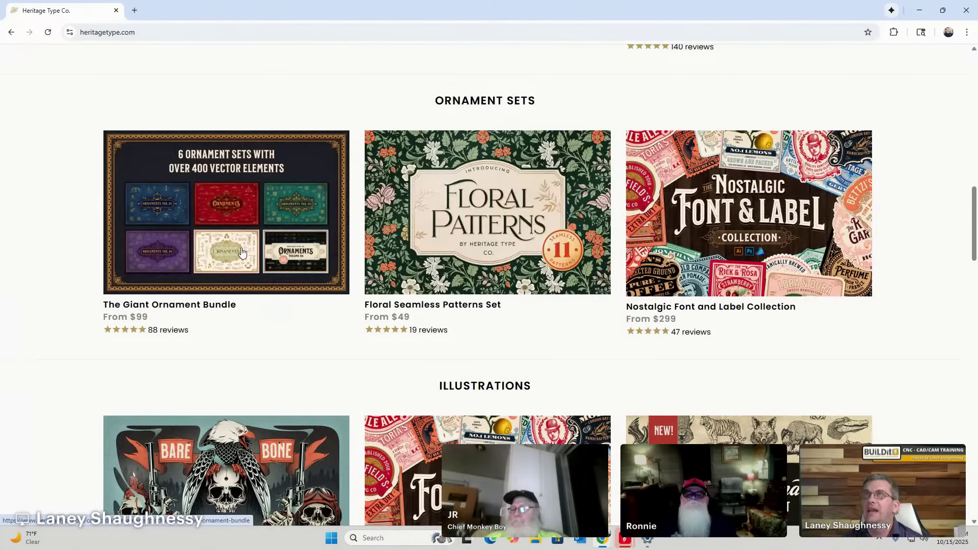
{"action": "scroll", "coordinate": [242, 252], "scroll_direction": "up", "scroll_amount": 6}
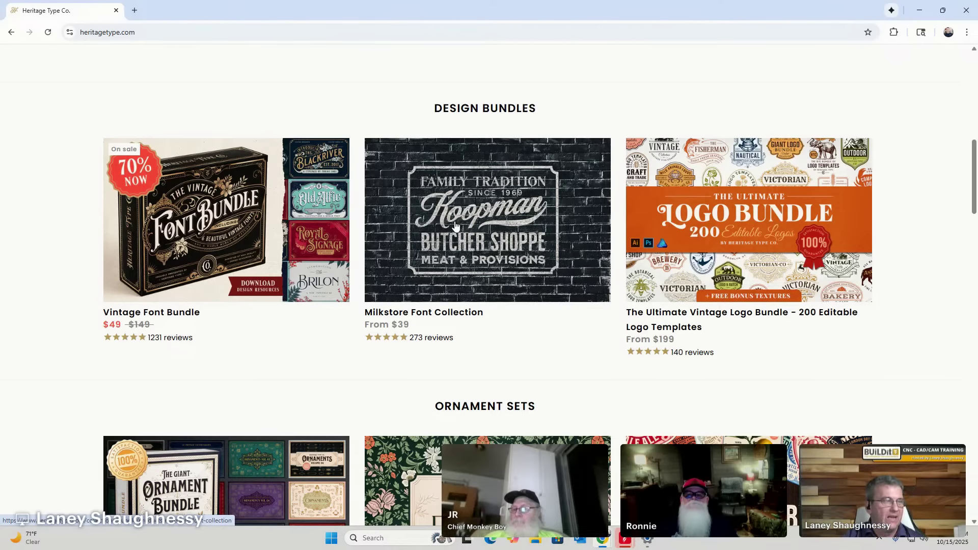
Open the Milkstore Font Collection product page, enlarge its image, and view the Lantern, Brush, Michael swash example.
{"action": "left_click", "coordinate": [458, 220]}
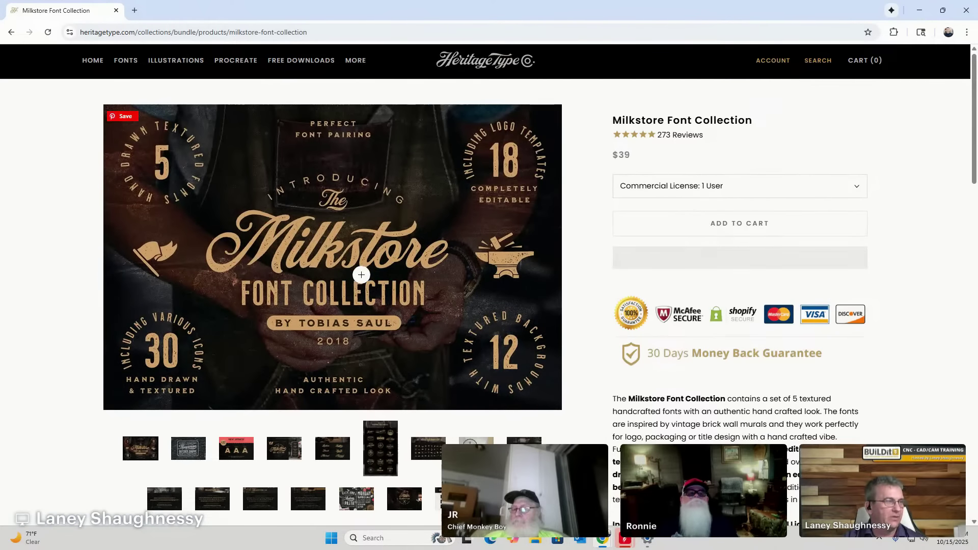
{"action": "scroll", "coordinate": [361, 274], "scroll_direction": "down", "scroll_amount": 1}
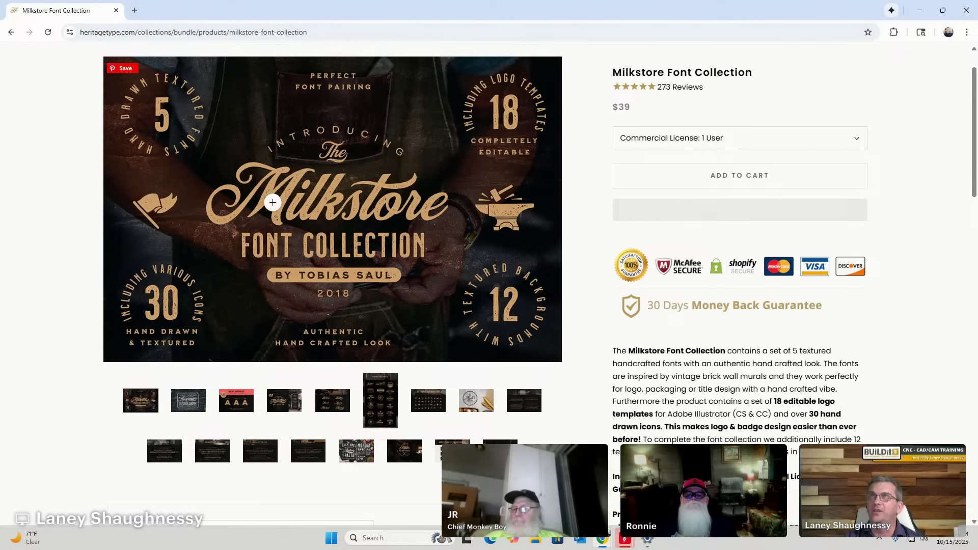
{"action": "left_click", "coordinate": [262, 213]}
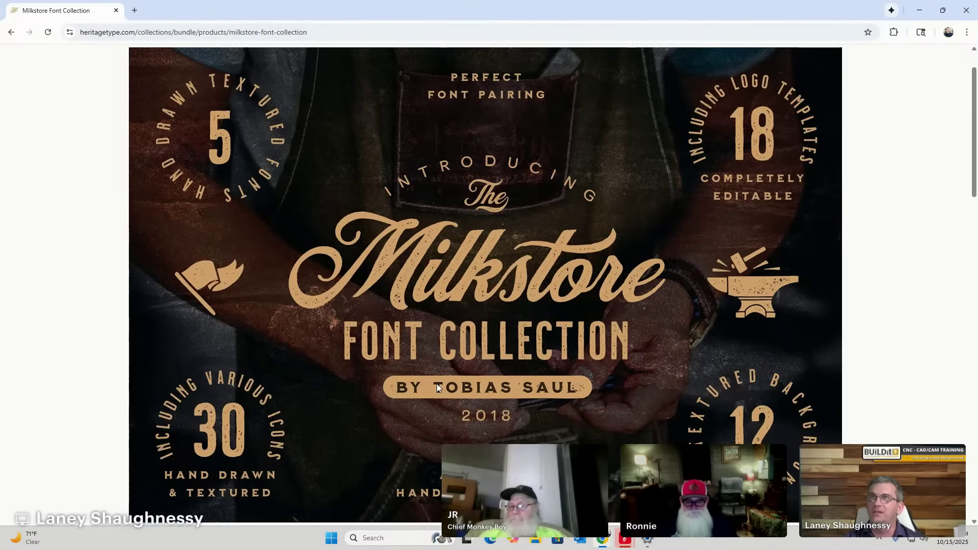
{"action": "left_click", "coordinate": [290, 201]}
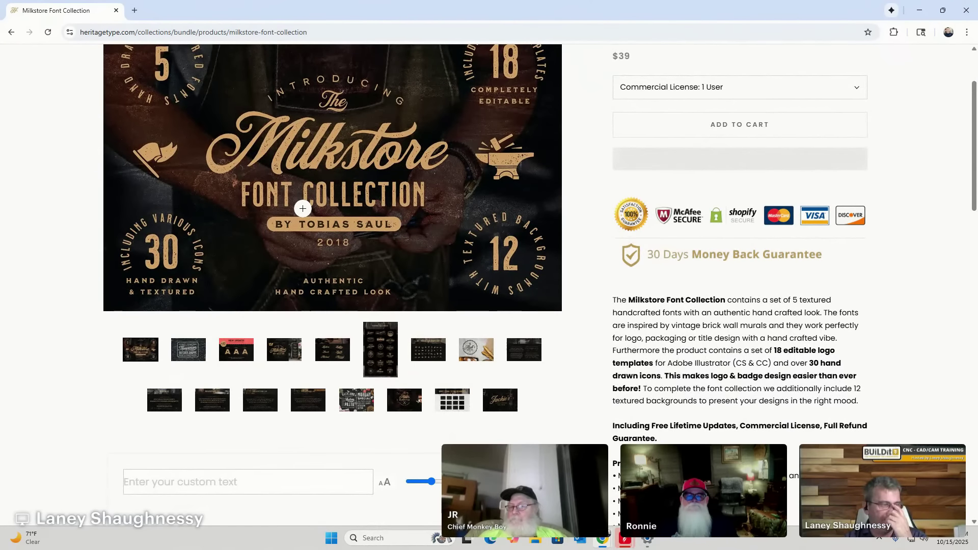
{"action": "left_click", "coordinate": [330, 354]}
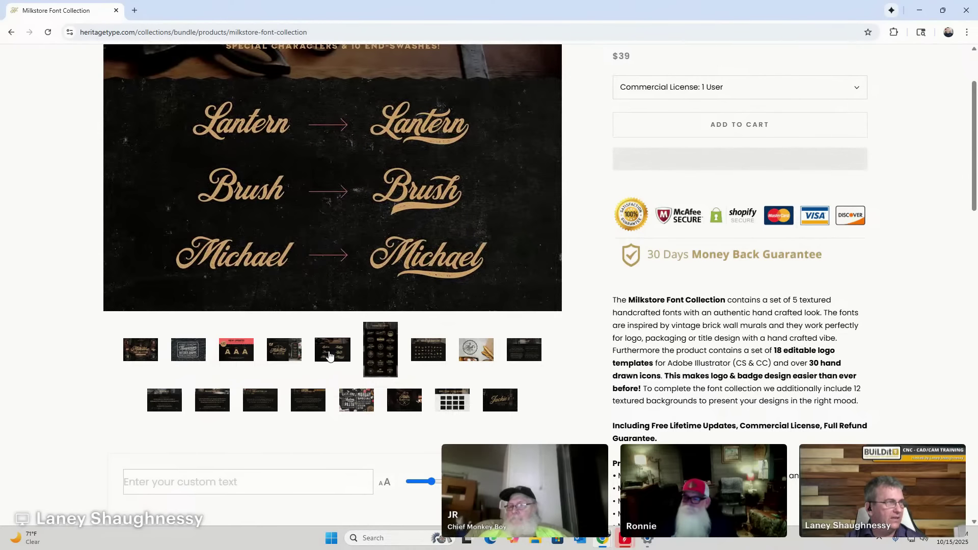
{"action": "scroll", "coordinate": [319, 244], "scroll_direction": "up", "scroll_amount": 1}
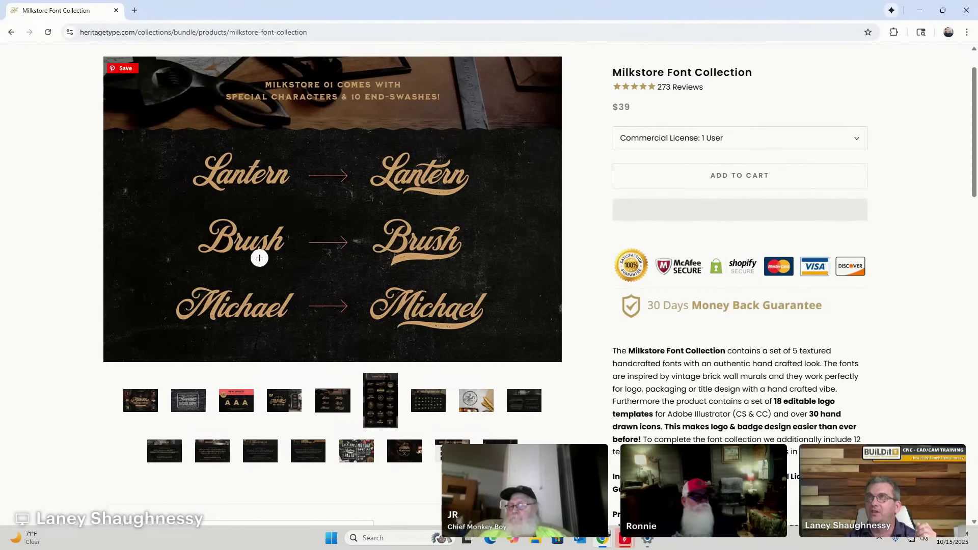
Page through the Koopman, Milkstore 02/04, Backlane and Jackie's Coffee House previews, then minimize Chrome.
{"action": "left_click", "coordinate": [236, 401]}
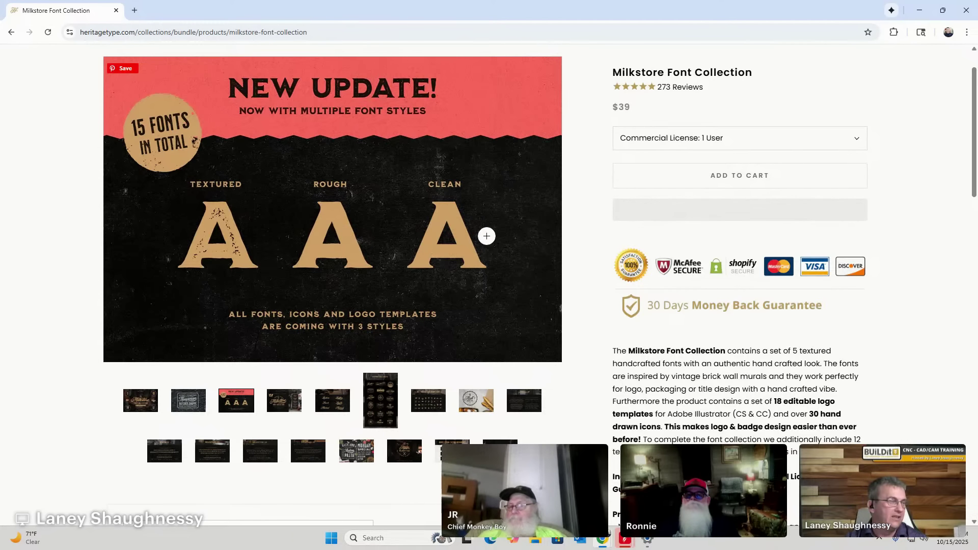
{"action": "left_click", "coordinate": [148, 402]}
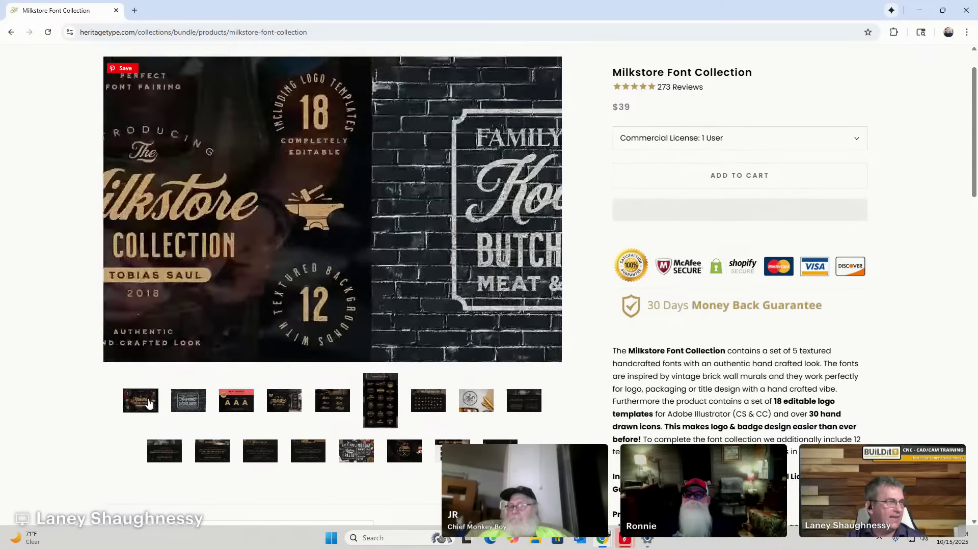
{"action": "left_click", "coordinate": [187, 404]}
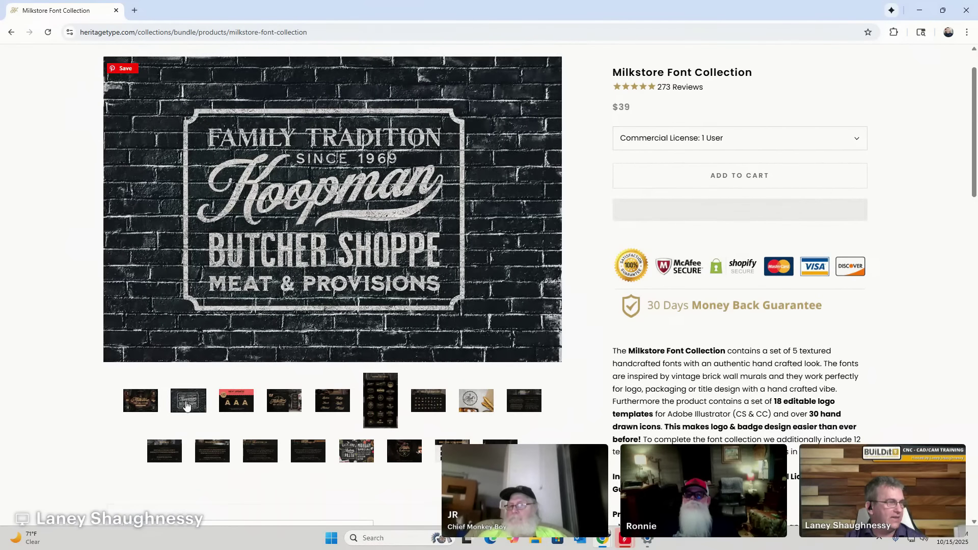
{"action": "left_click", "coordinate": [176, 456]}
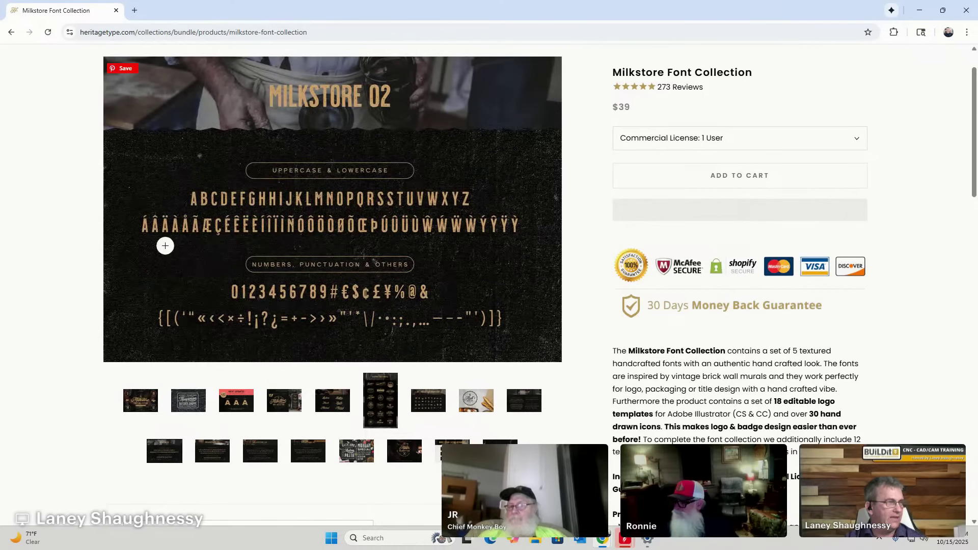
{"action": "left_click", "coordinate": [261, 459]}
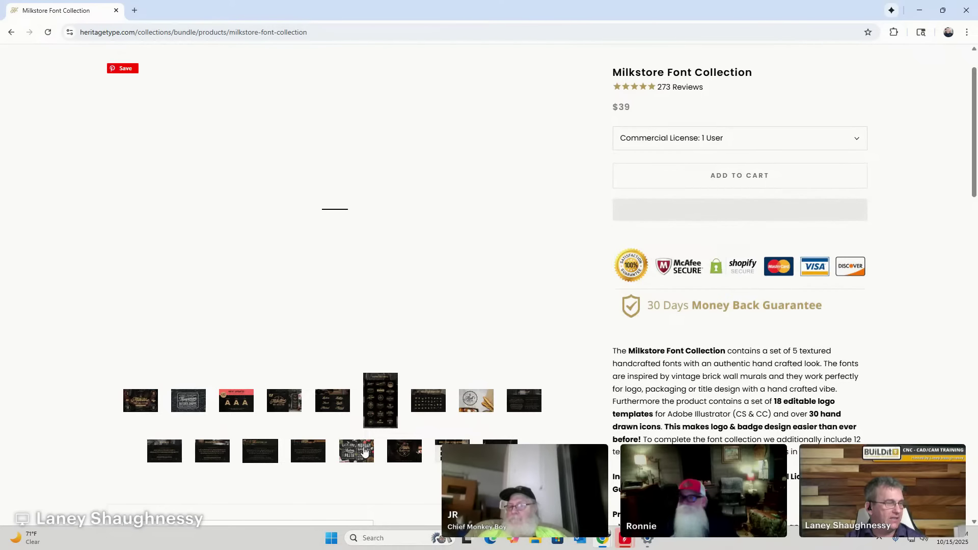
{"action": "left_click", "coordinate": [363, 451]}
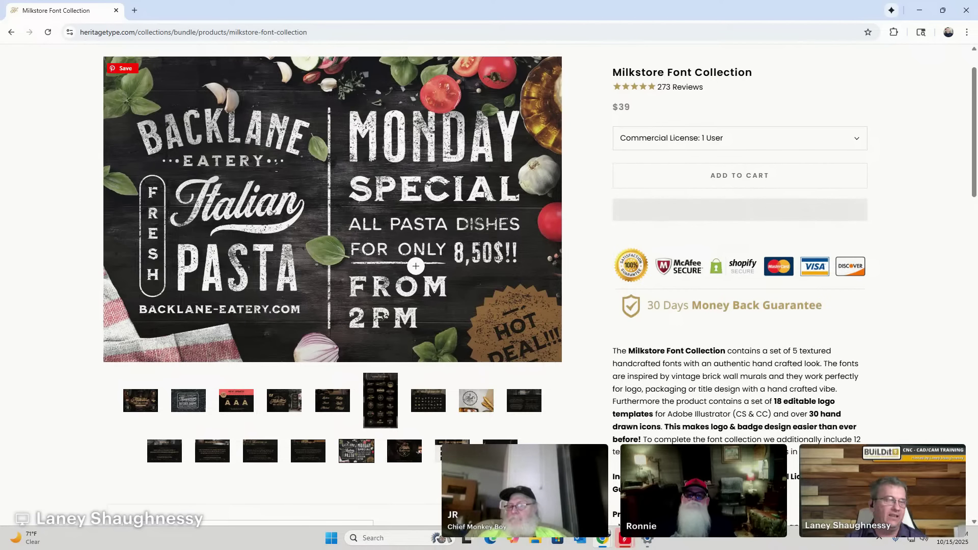
{"action": "left_click", "coordinate": [404, 451]}
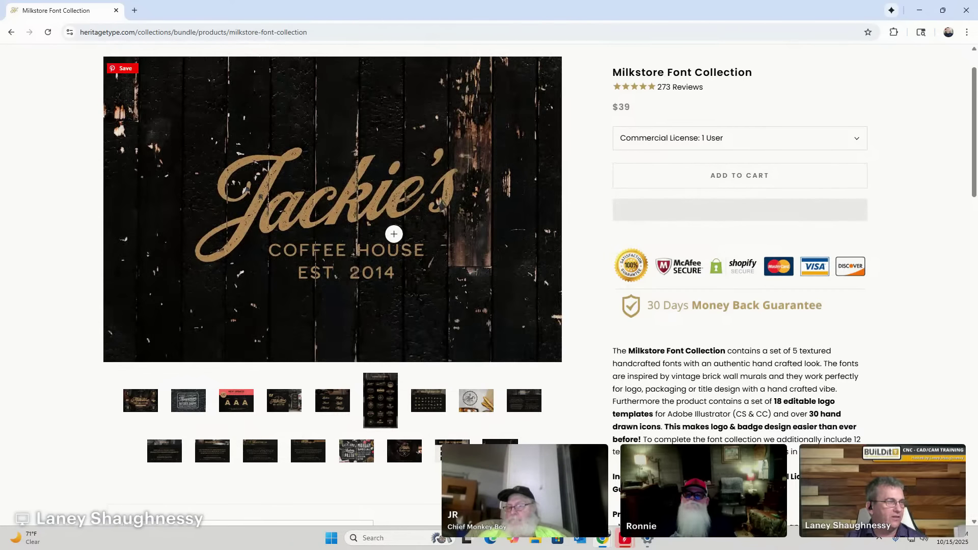
{"action": "left_click", "coordinate": [919, 11]}
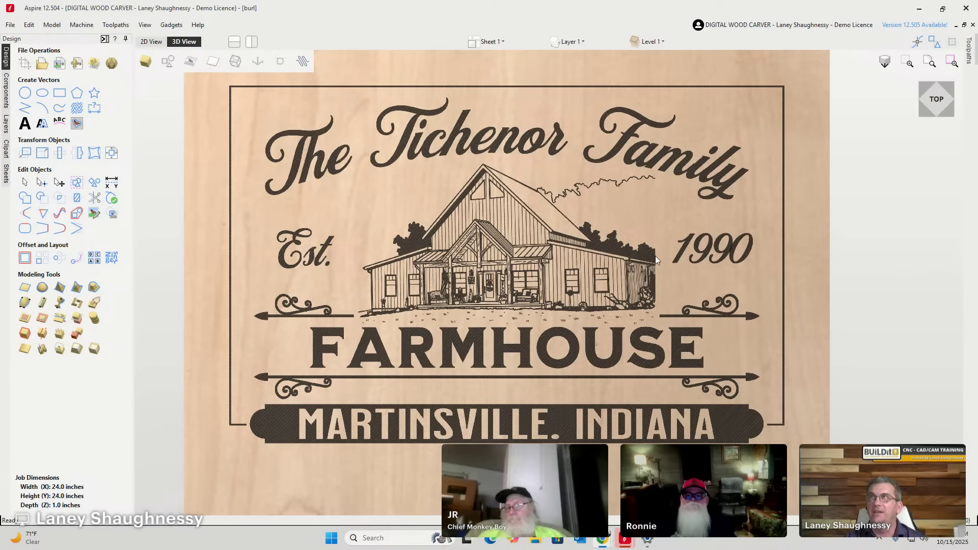
Zoom in on the FARMHOUSE and MARTINSVILLE, INDIANA lettering, then start a new text with Draw Text.
{"action": "scroll", "coordinate": [326, 342], "scroll_direction": "down", "scroll_amount": 1}
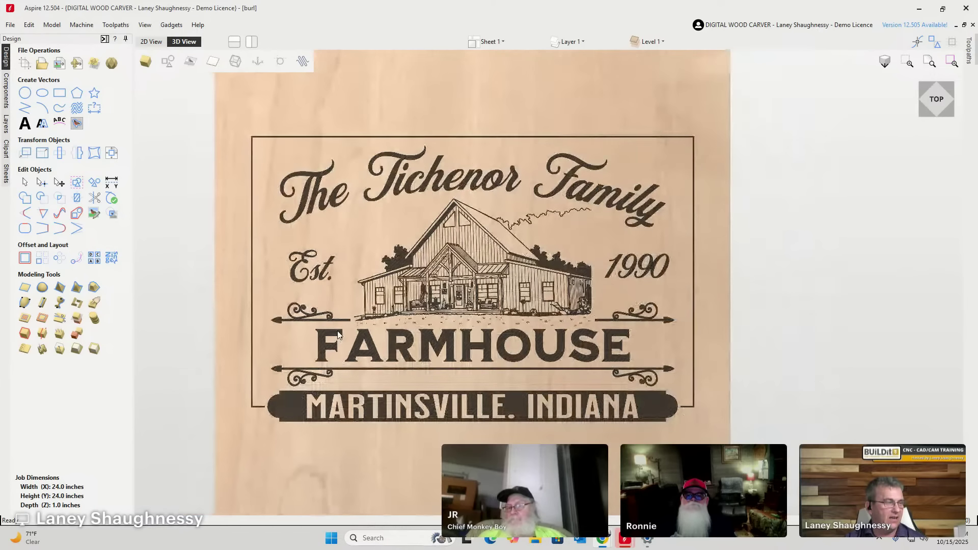
{"action": "scroll", "coordinate": [348, 369], "scroll_direction": "up", "scroll_amount": 3}
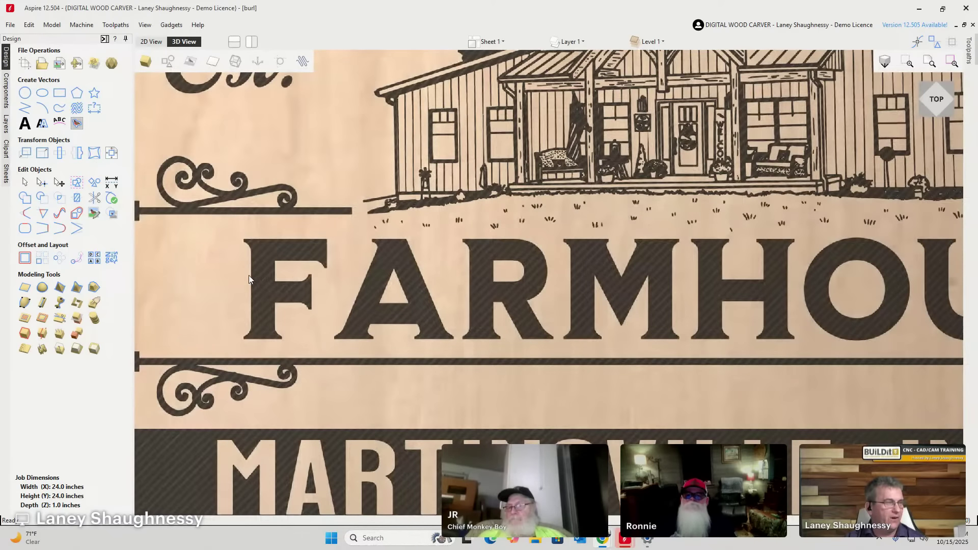
{"action": "scroll", "coordinate": [212, 260], "scroll_direction": "down", "scroll_amount": 3}
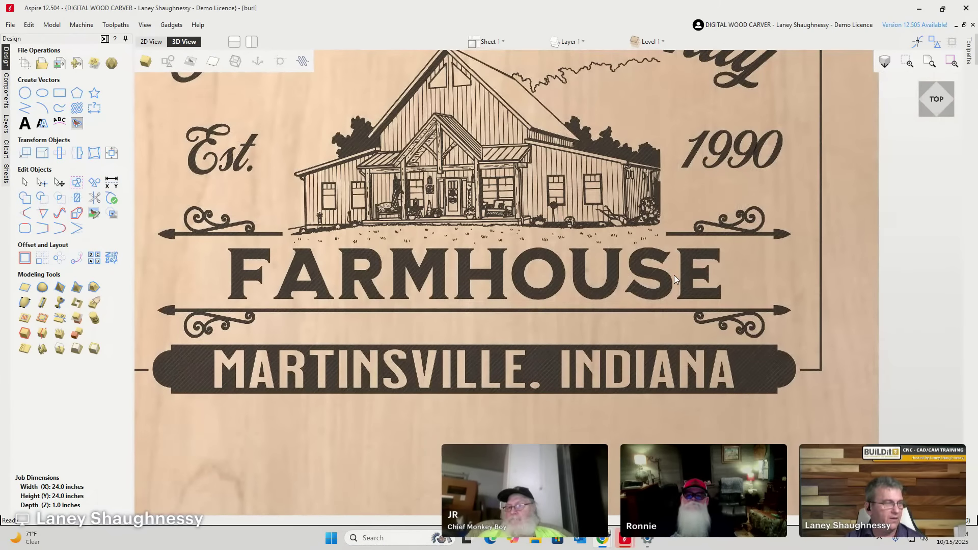
{"action": "scroll", "coordinate": [631, 315], "scroll_direction": "down", "scroll_amount": 2}
{"action": "scroll", "coordinate": [561, 385], "scroll_direction": "up", "scroll_amount": 5}
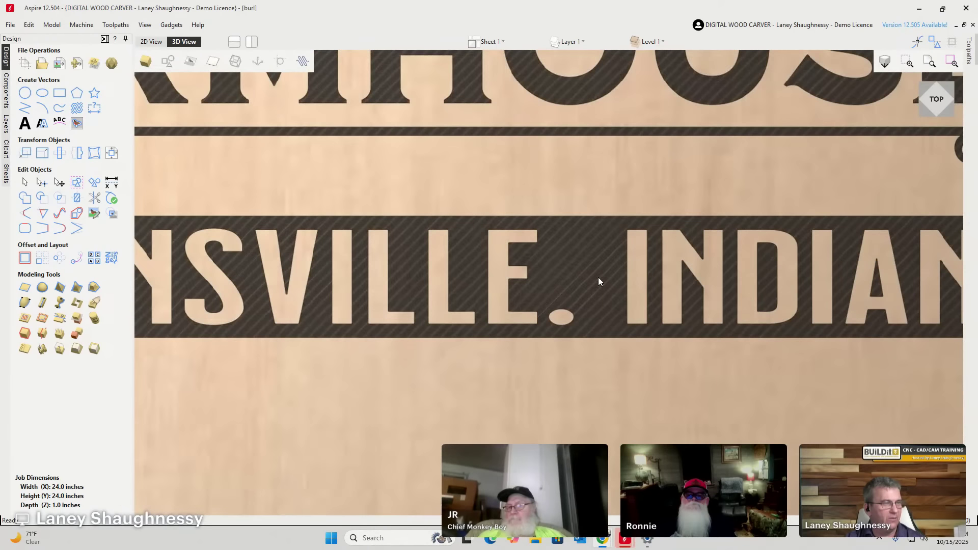
{"action": "scroll", "coordinate": [649, 267], "scroll_direction": "down", "scroll_amount": 1}
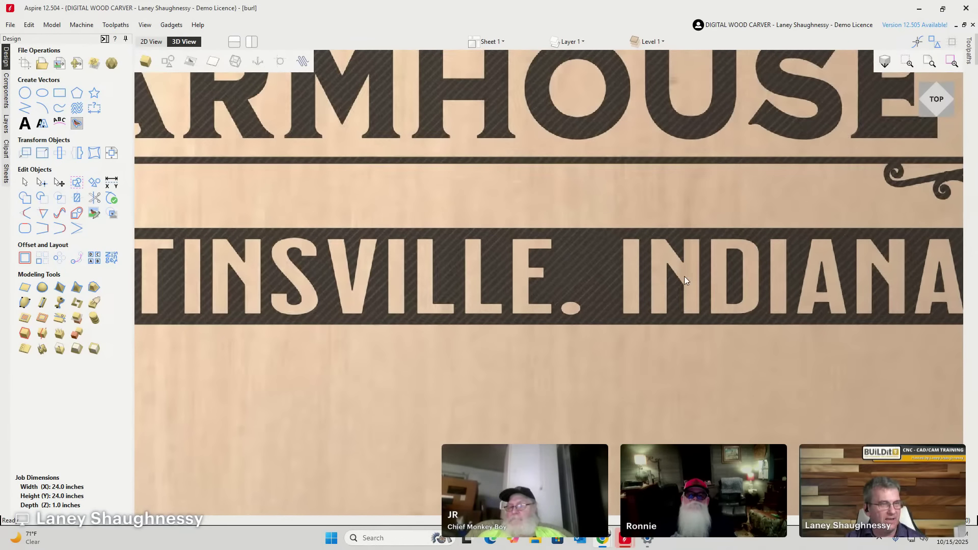
{"action": "scroll", "coordinate": [680, 289], "scroll_direction": "down", "scroll_amount": 3}
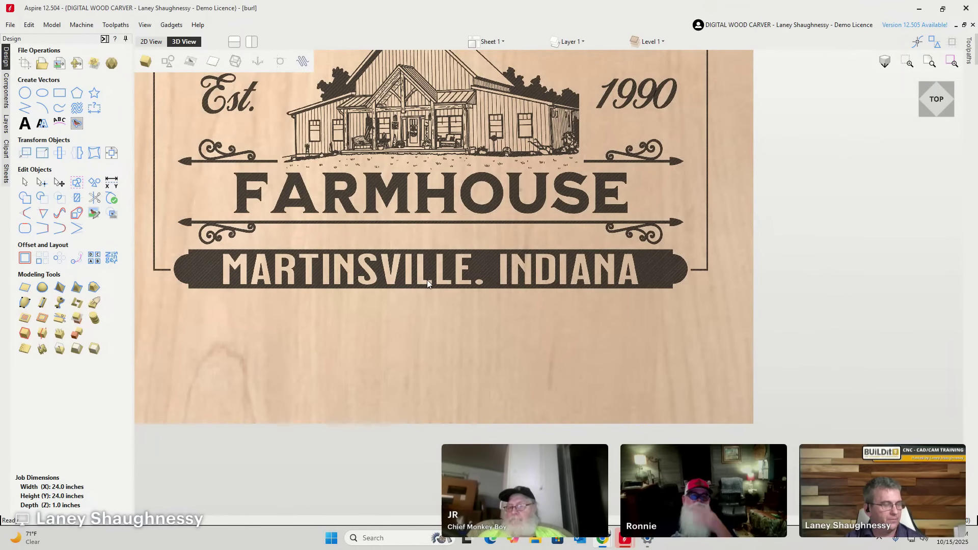
{"action": "left_click", "coordinate": [25, 124]}
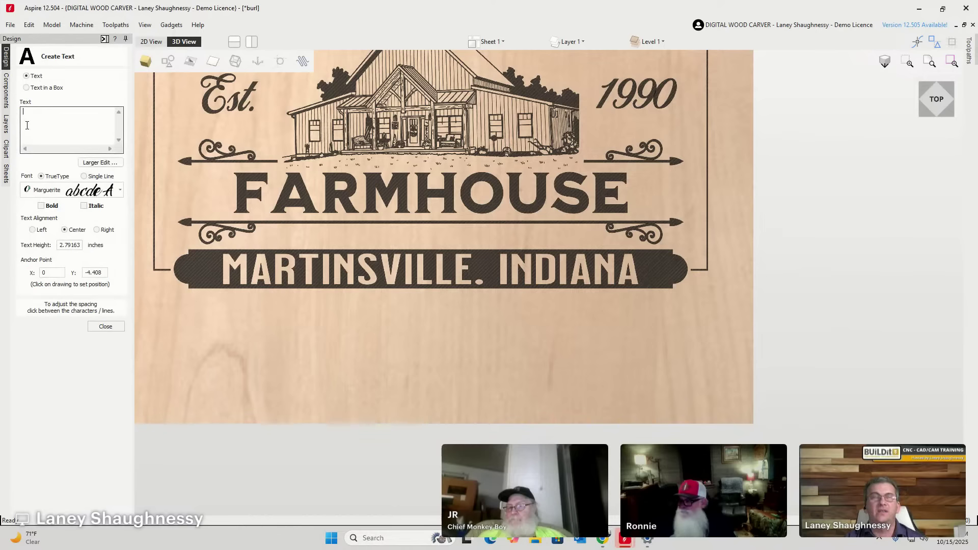
Scroll through the Create Text font list, keep Marguerite, and minimize the sign design window.
{"action": "left_click", "coordinate": [121, 190]}
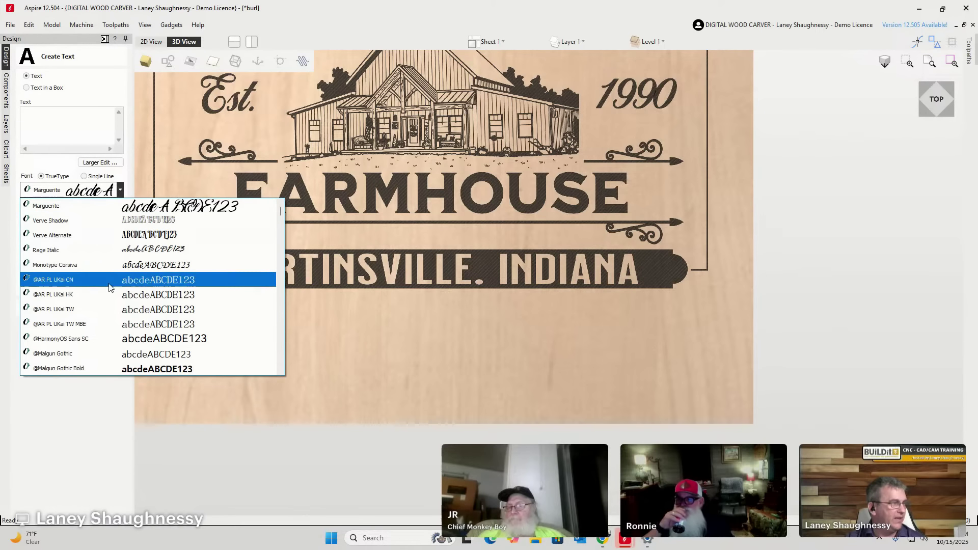
{"action": "scroll", "coordinate": [114, 349], "scroll_direction": "down", "scroll_amount": 1}
{"action": "scroll", "coordinate": [117, 343], "scroll_direction": "down", "scroll_amount": 4}
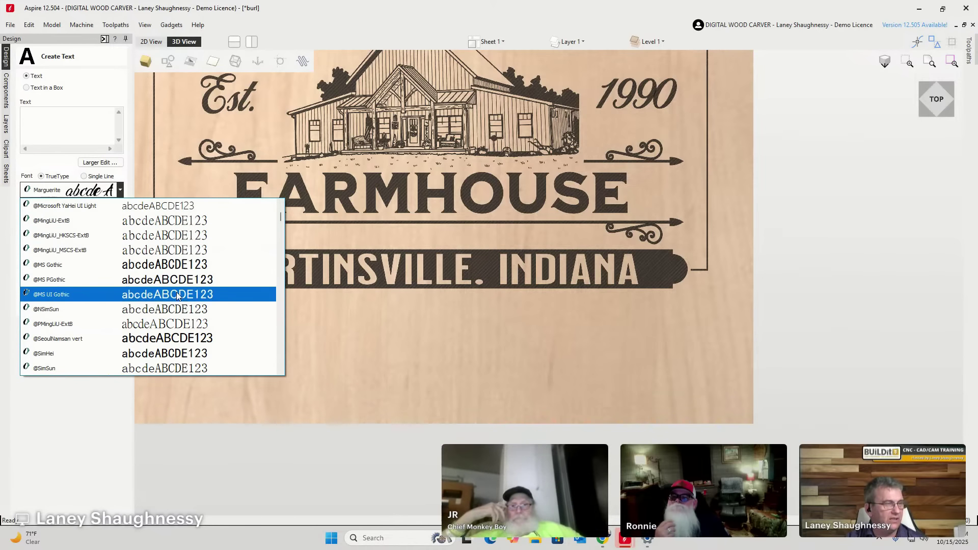
{"action": "left_click", "coordinate": [876, 168]}
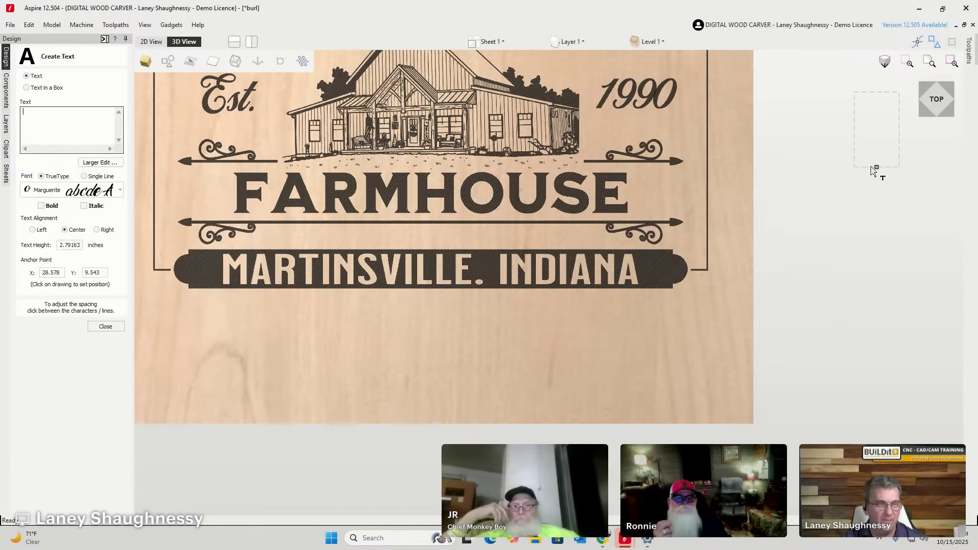
{"action": "left_click", "coordinate": [920, 11]}
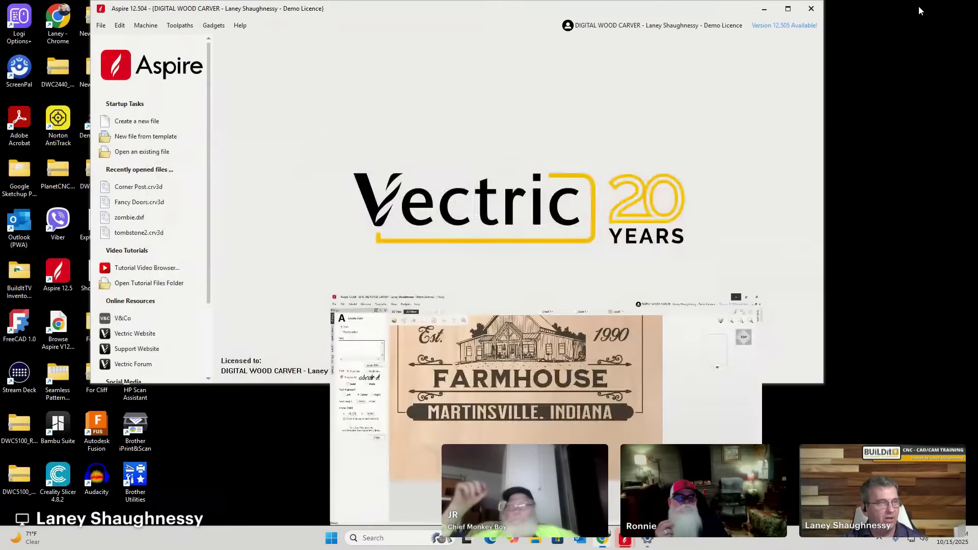
Close the second Aspire window and move Milkstore_Font_Collection.zip from Desktop\VIRUS QUARANTINE into Documents.
{"action": "left_click", "coordinate": [811, 9]}
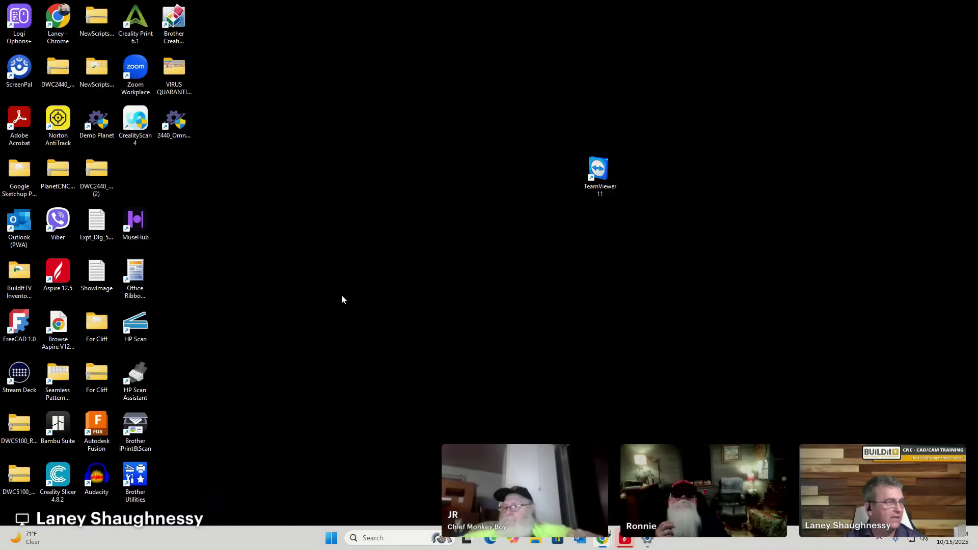
{"action": "left_click", "coordinate": [536, 539]}
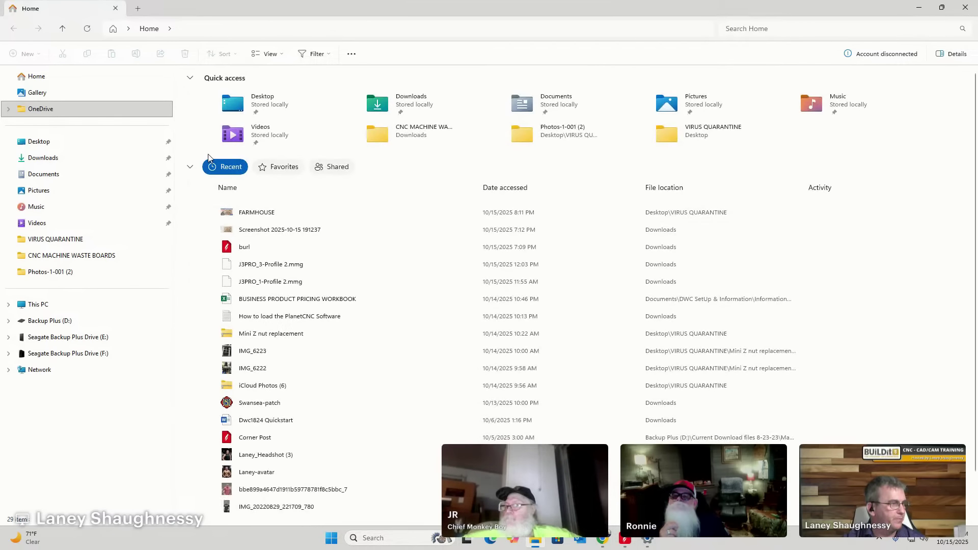
{"action": "left_click", "coordinate": [56, 143]}
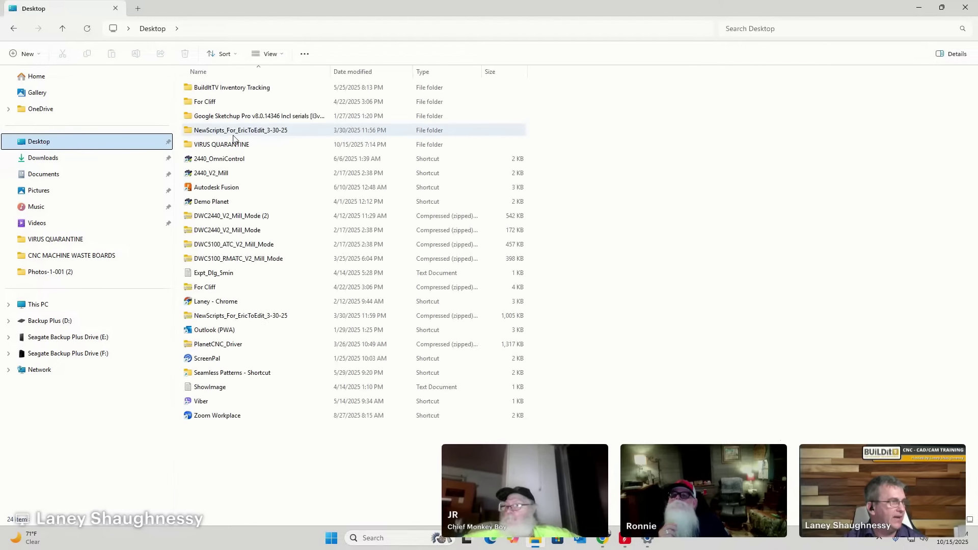
{"action": "left_click", "coordinate": [199, 147]}
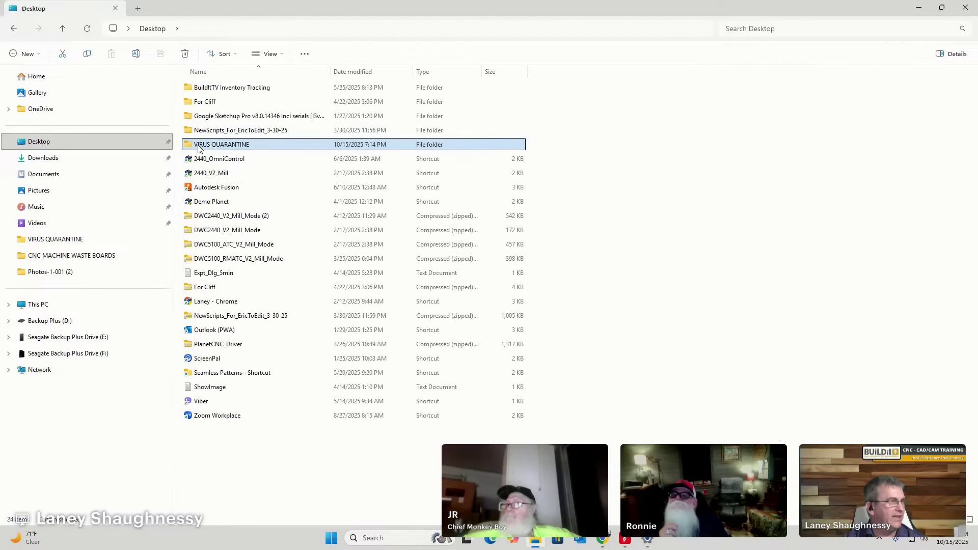
{"action": "double_click", "coordinate": [189, 147]}
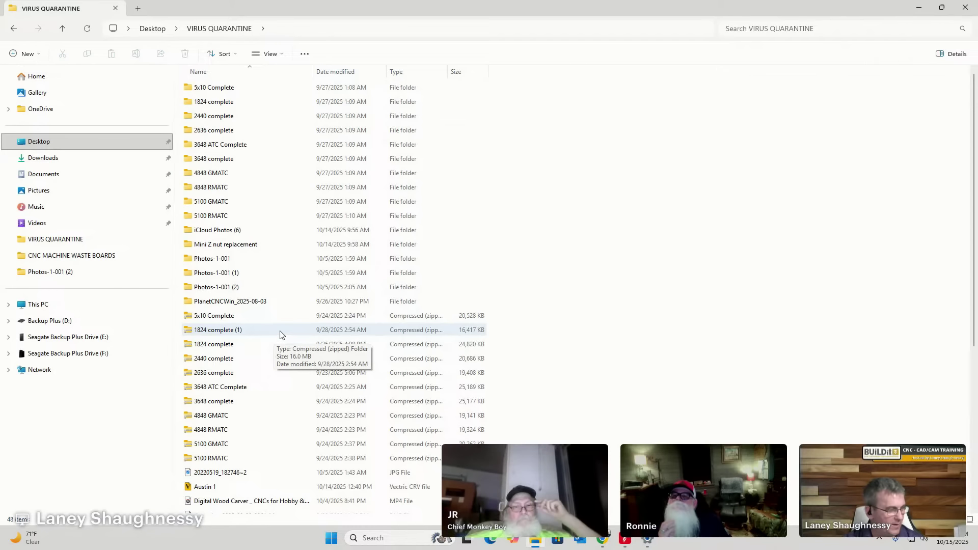
{"action": "scroll", "coordinate": [272, 316], "scroll_direction": "down", "scroll_amount": 3}
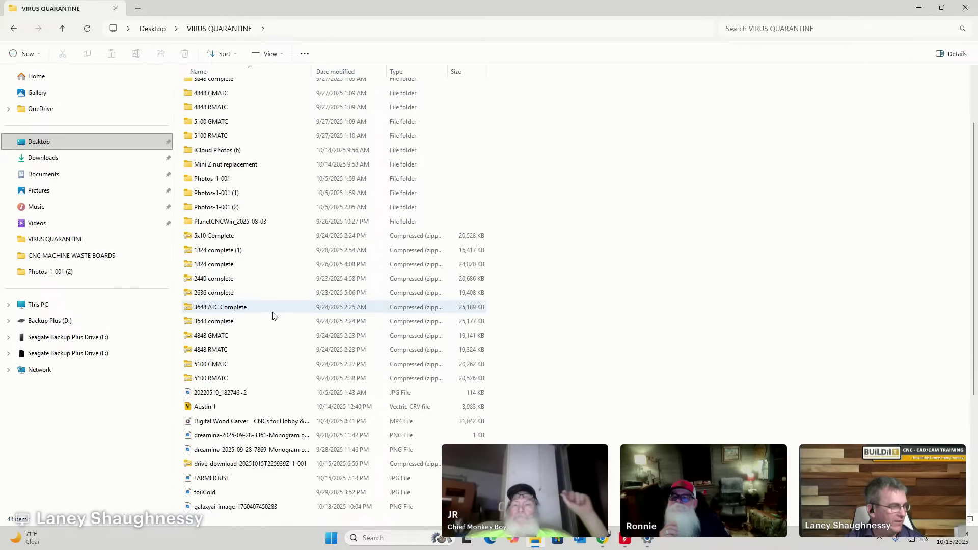
{"action": "scroll", "coordinate": [272, 316], "scroll_direction": "down", "scroll_amount": 3}
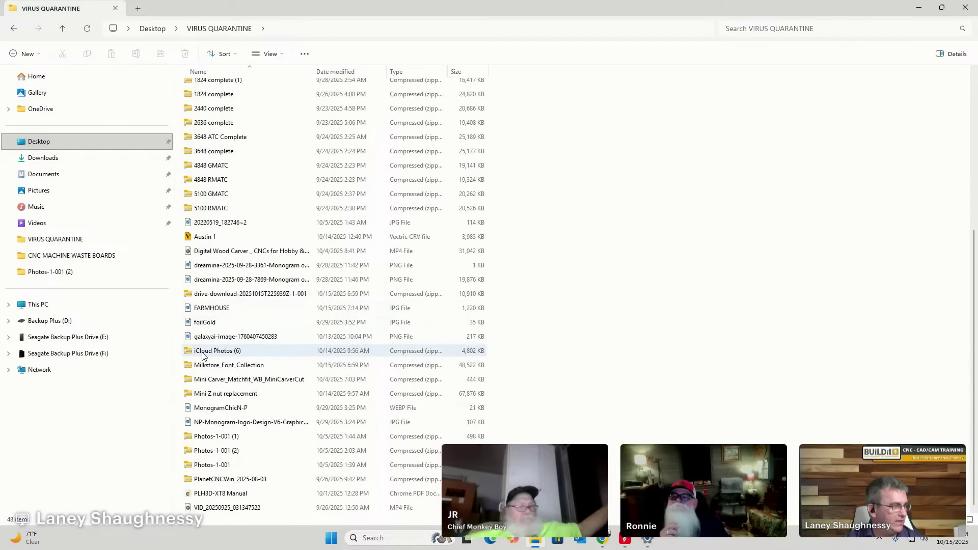
{"action": "left_click", "coordinate": [226, 366]}
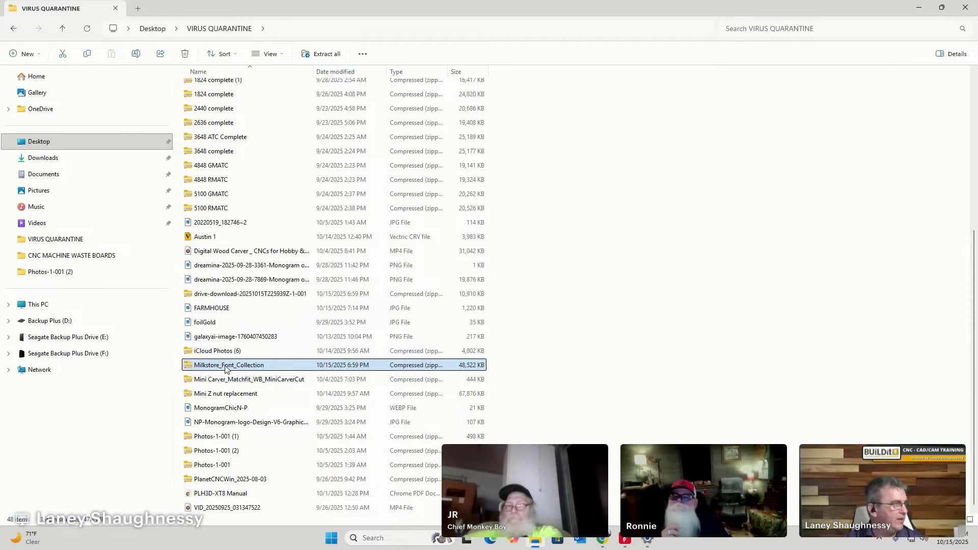
{"action": "left_click_drag", "start_coordinate": [226, 368], "coordinate": [56, 175]}
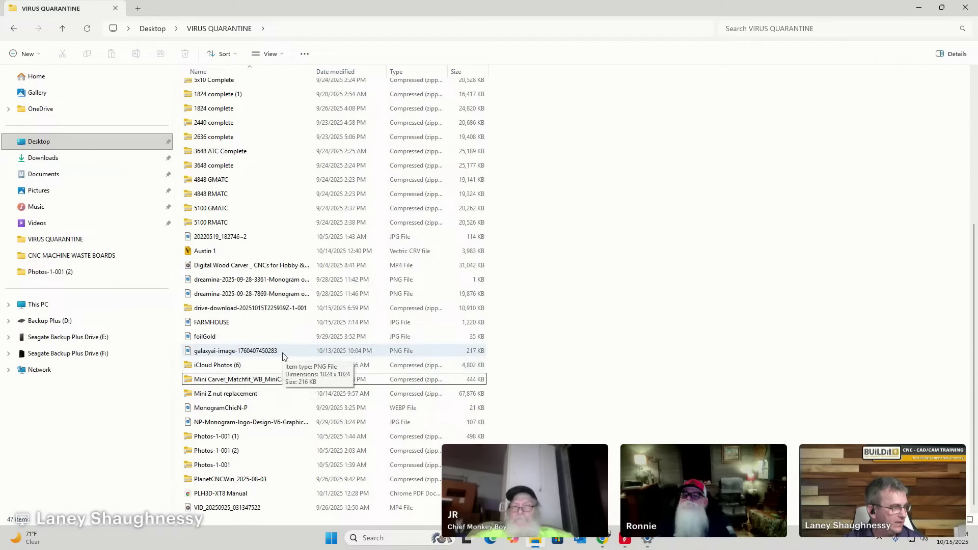
Look inside the iCloud Photos (6) zip, return to VIRUS QUARANTINE, and select the FARMHOUSE image.
{"action": "double_click", "coordinate": [218, 366]}
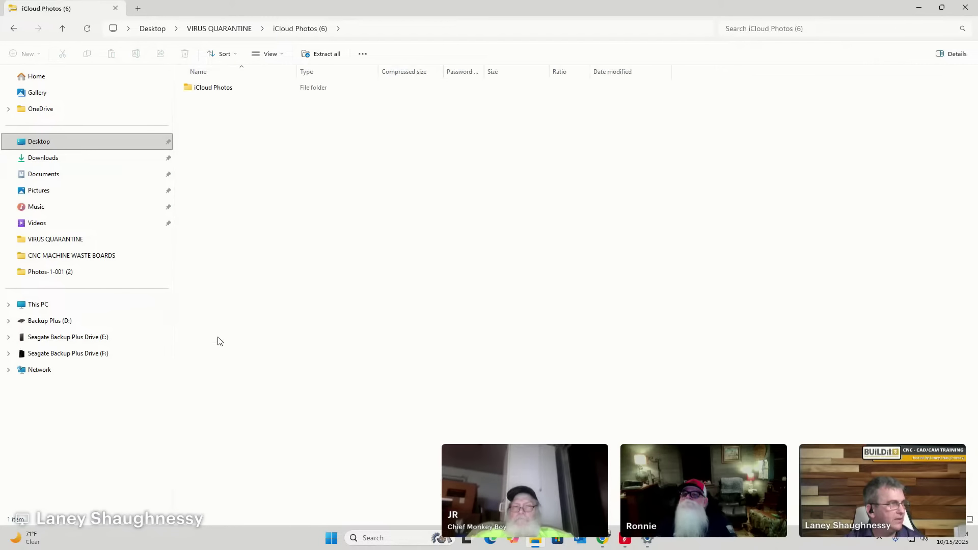
{"action": "double_click", "coordinate": [208, 89]}
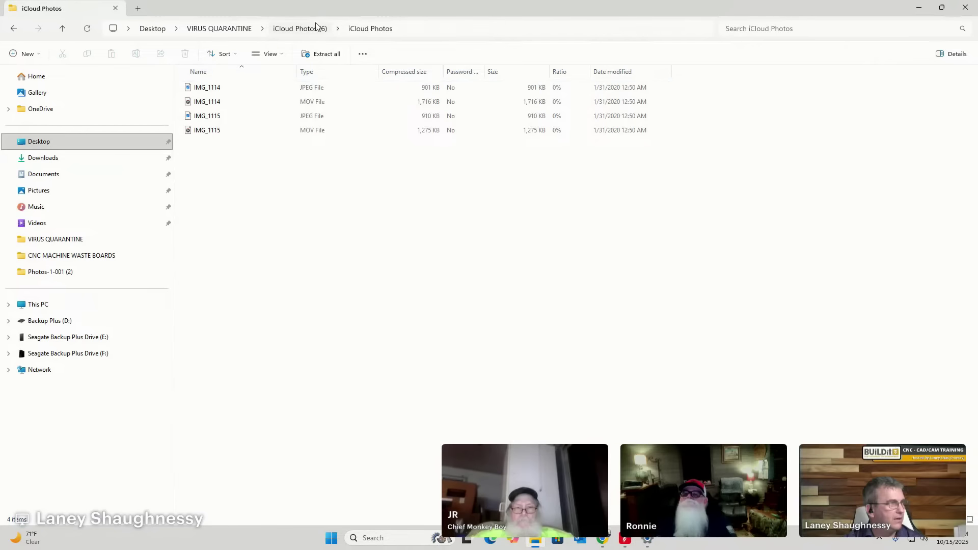
{"action": "left_click", "coordinate": [248, 30]}
{"action": "scroll", "coordinate": [272, 346], "scroll_direction": "down", "scroll_amount": 3}
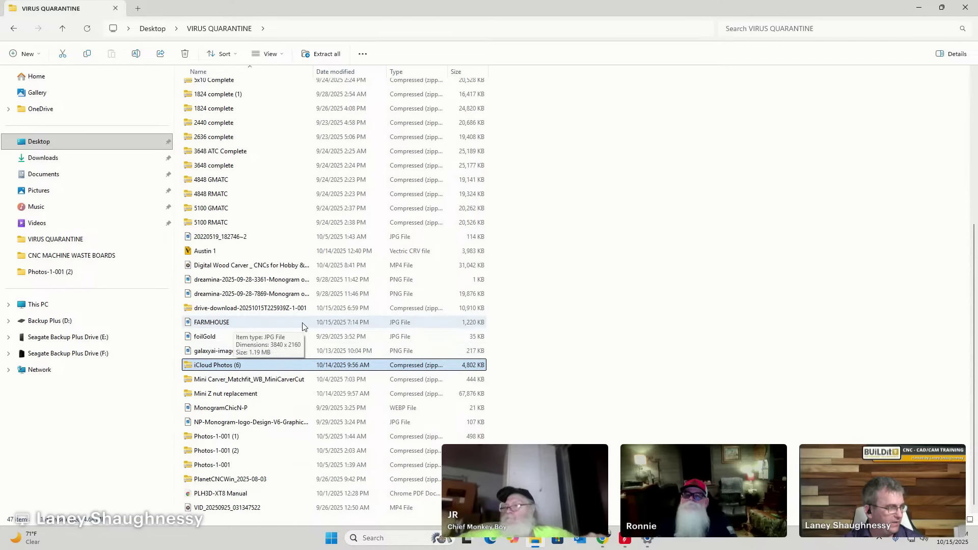
{"action": "left_click", "coordinate": [270, 329]}
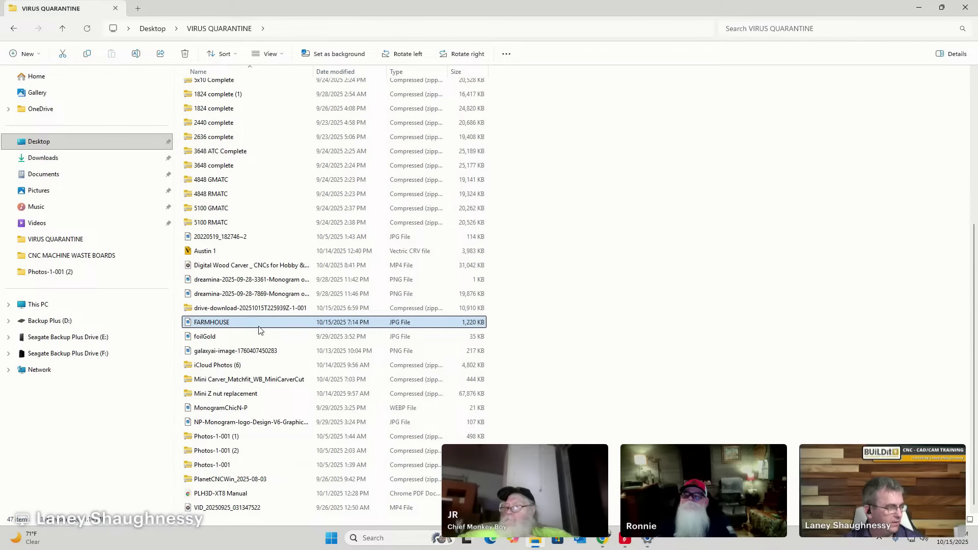
Switch the VIRUS QUARANTINE listing to Large icons view, then close that Explorer window.
{"action": "right_click", "coordinate": [565, 213]}
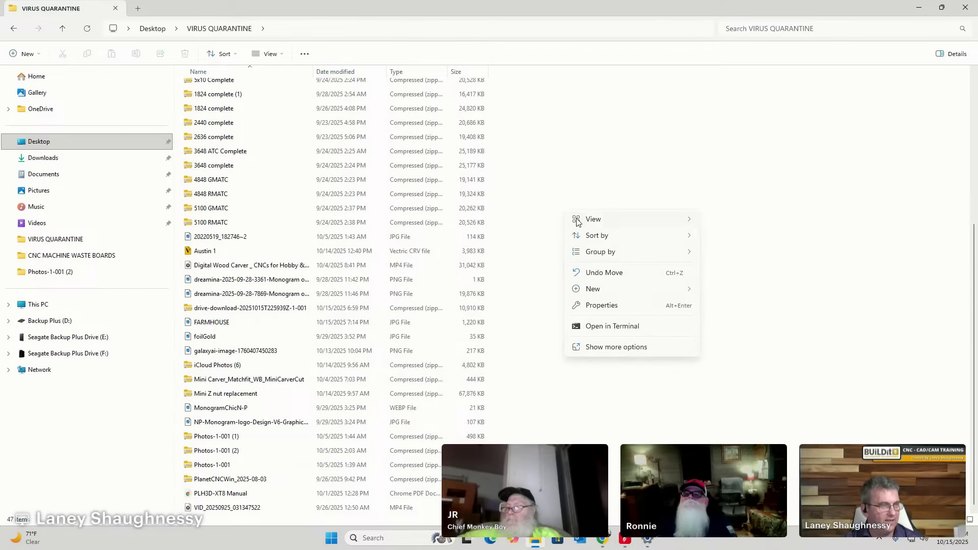
{"action": "mouse_move", "coordinate": [581, 220]}
{"action": "left_click", "coordinate": [737, 238]}
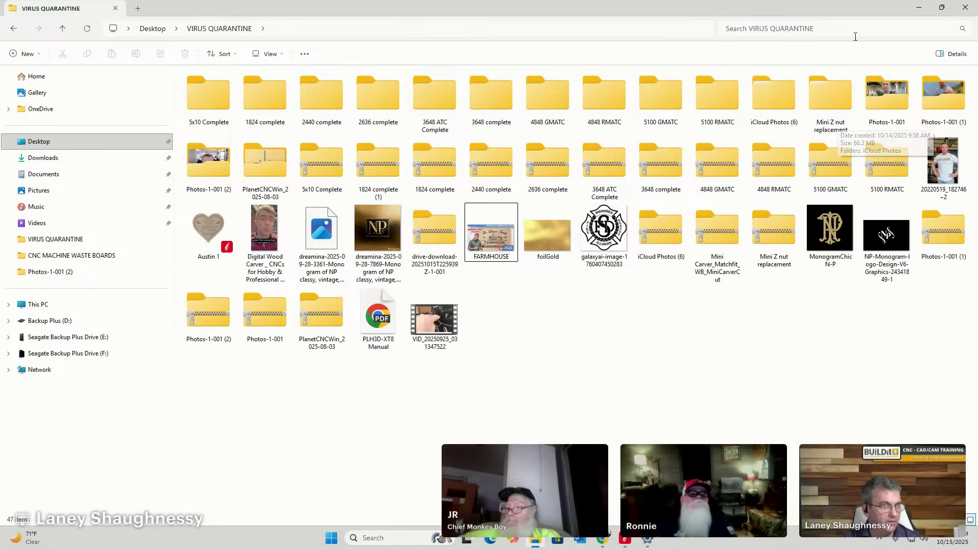
{"action": "left_click", "coordinate": [965, 7]}
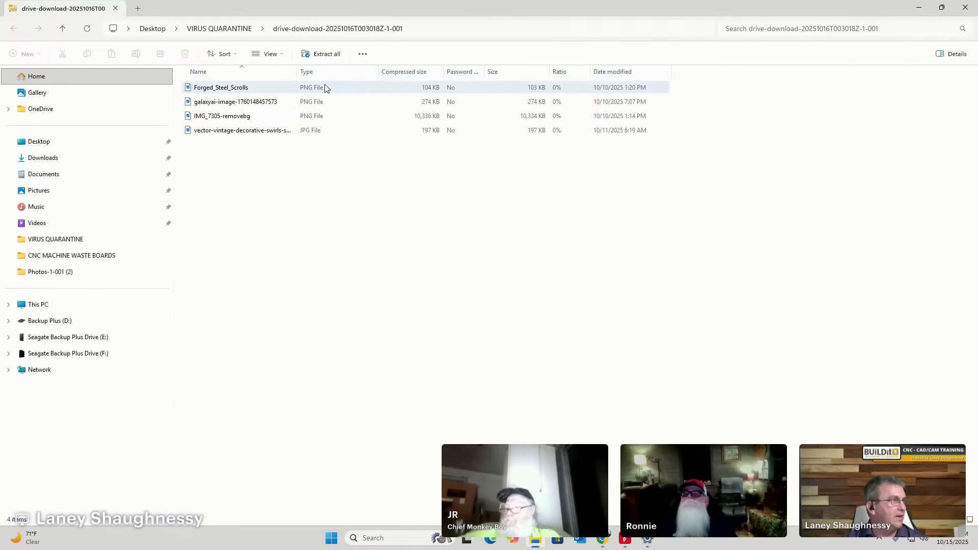
Extract the drive-download zip to its suggested folder and open IMG_7305-removebg.png.
{"action": "left_click", "coordinate": [326, 54]}
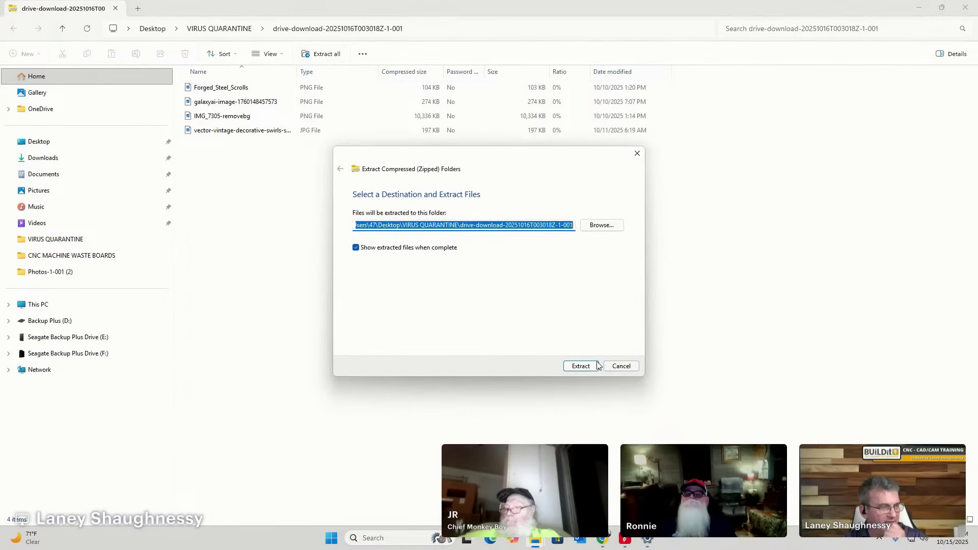
{"action": "left_click", "coordinate": [579, 366]}
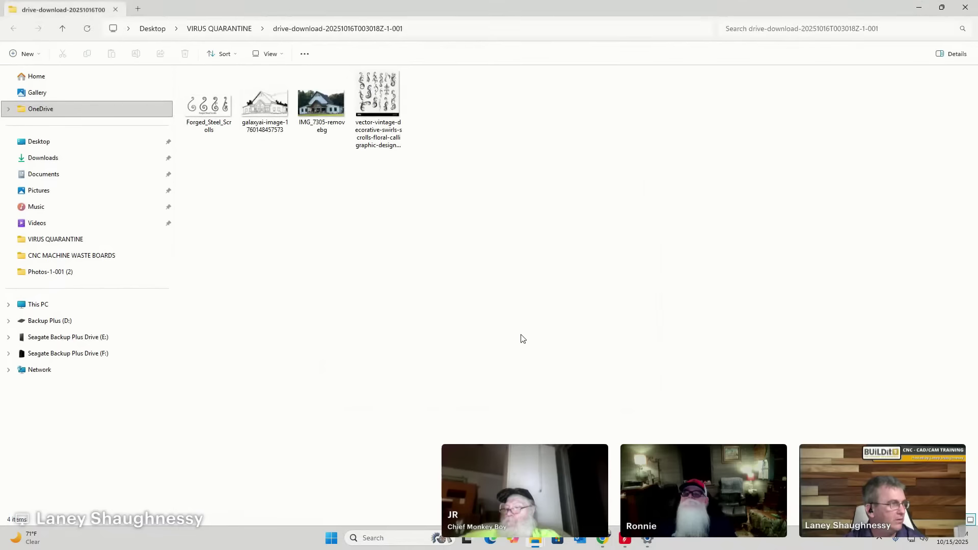
{"action": "double_click", "coordinate": [316, 105]}
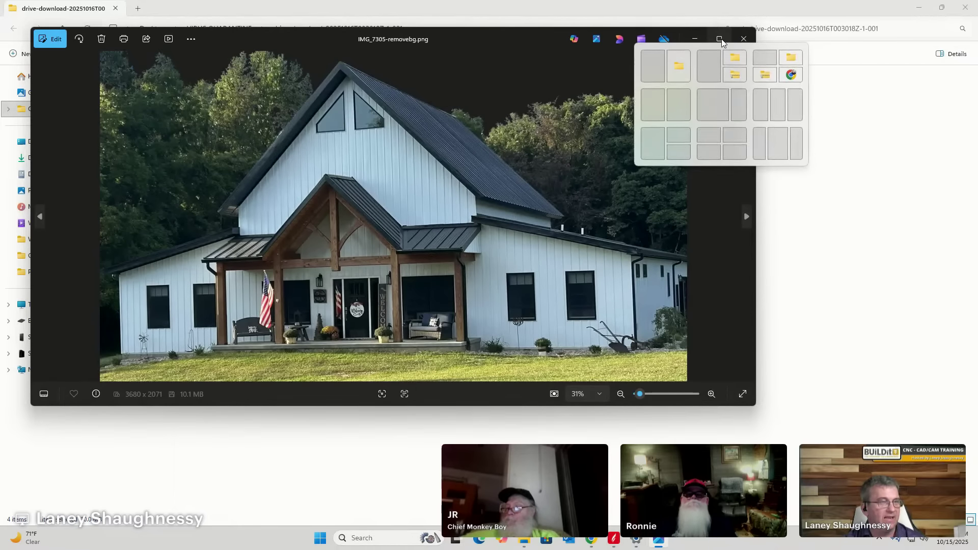
Maximize the IMG_7305-removebg photo, then switch to Chrome's Milkstore Font Collection page.
{"action": "left_click", "coordinate": [720, 40]}
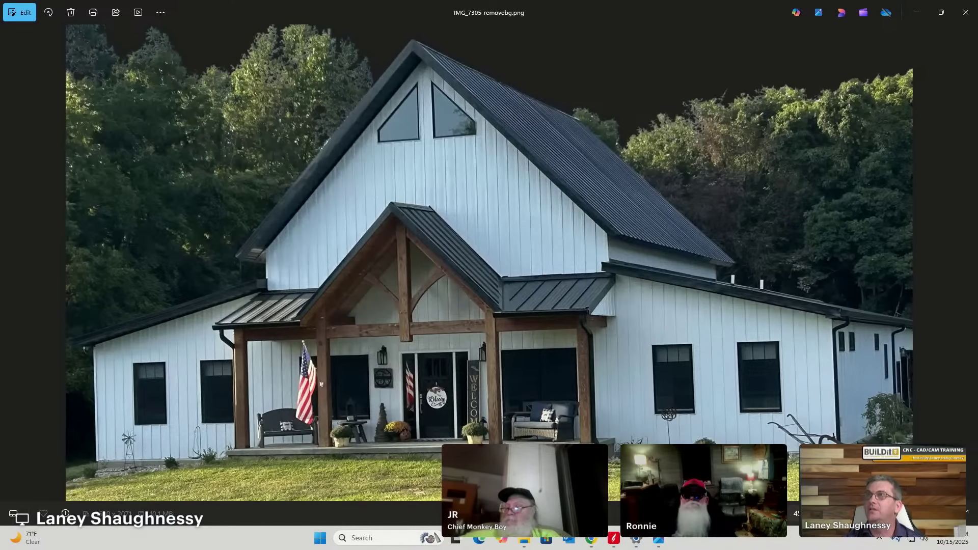
{"action": "left_click", "coordinate": [917, 12]}
{"action": "left_click", "coordinate": [919, 10]}
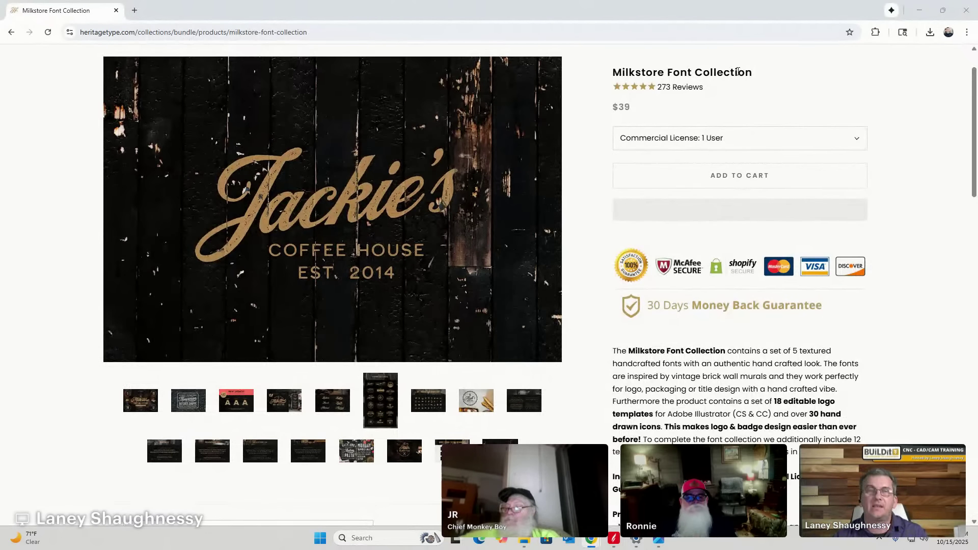
Bring the house photo forward, then switch back to the Aspire farmhouse sign design.
{"action": "left_click", "coordinate": [658, 539]}
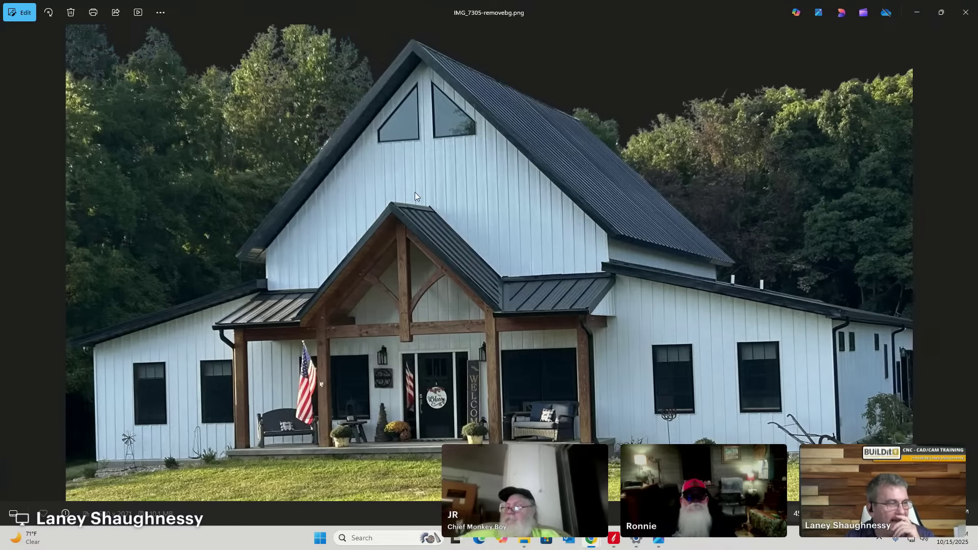
{"action": "left_click", "coordinate": [613, 538]}
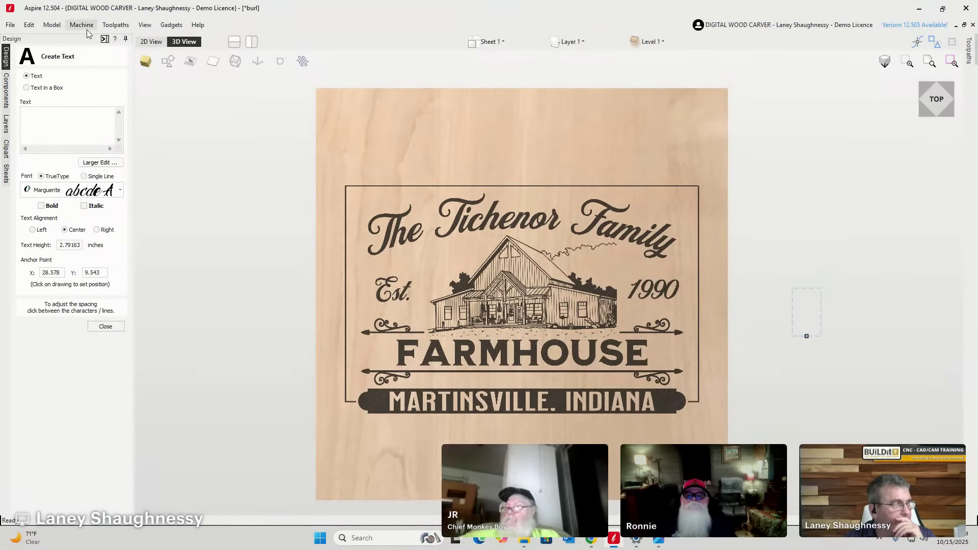
Reset the toolpath preview to bare wood and select Laser Sketch Engraving 1.
{"action": "left_click", "coordinate": [103, 40]}
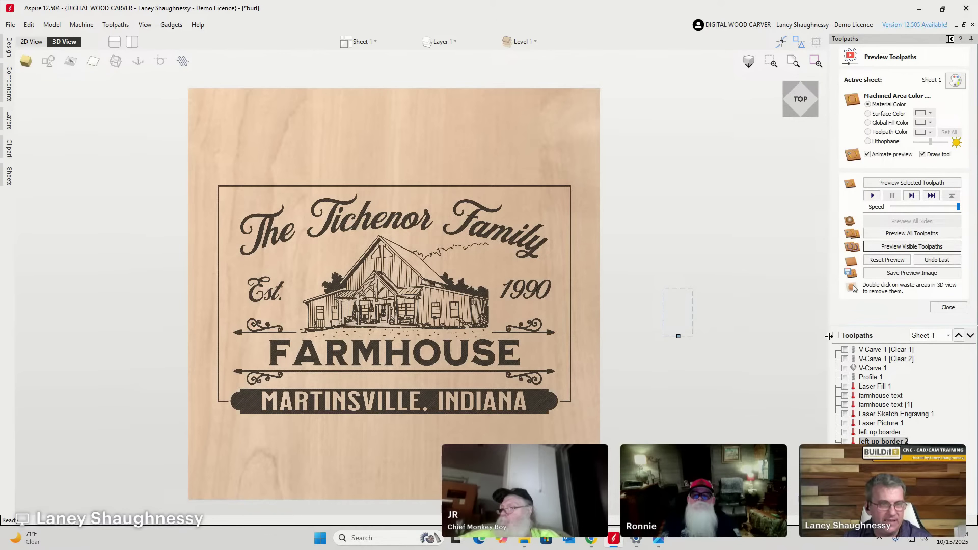
{"action": "left_click", "coordinate": [886, 259]}
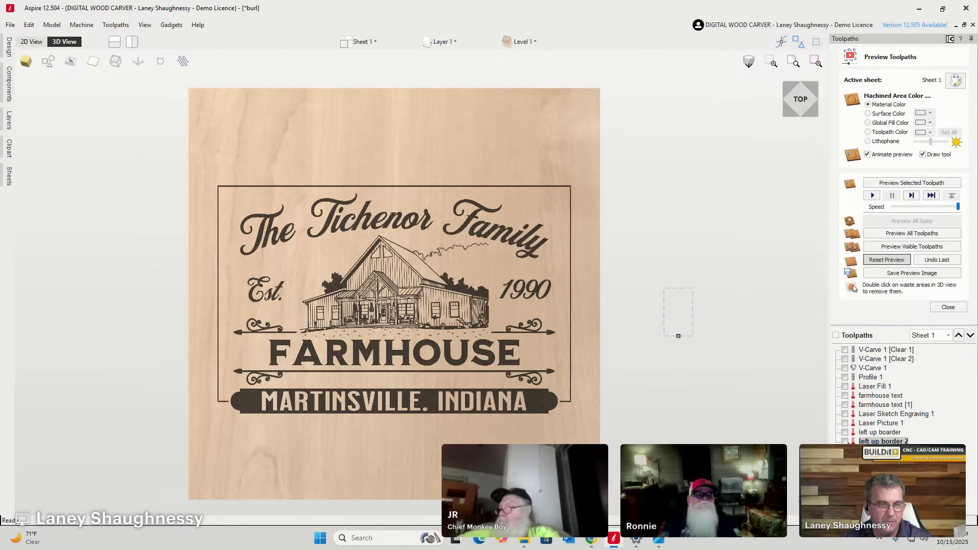
{"action": "left_click", "coordinate": [880, 415]}
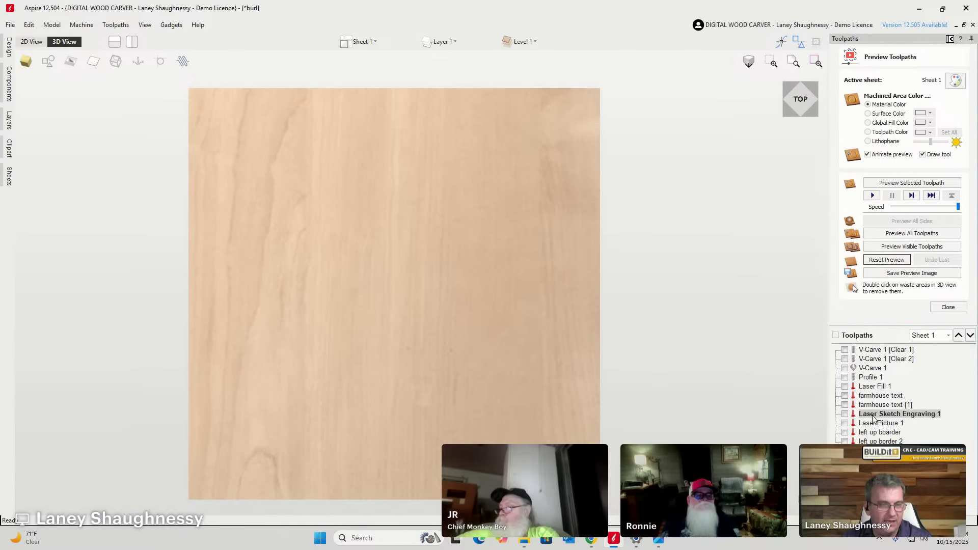
Preview only Laser Sketch Engraving 1 on the board, inspect it up close, then close the preview.
{"action": "key", "text": "space"}
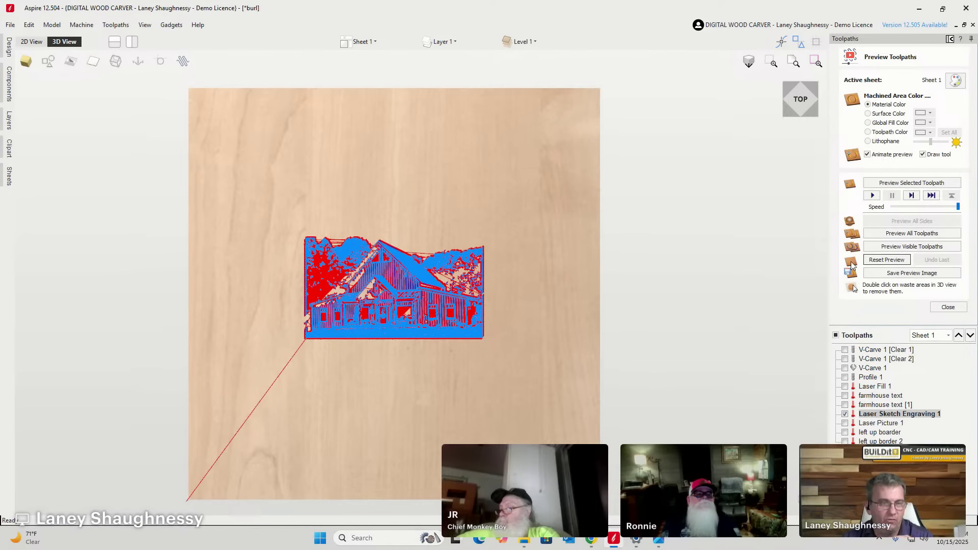
{"action": "left_click", "coordinate": [905, 246]}
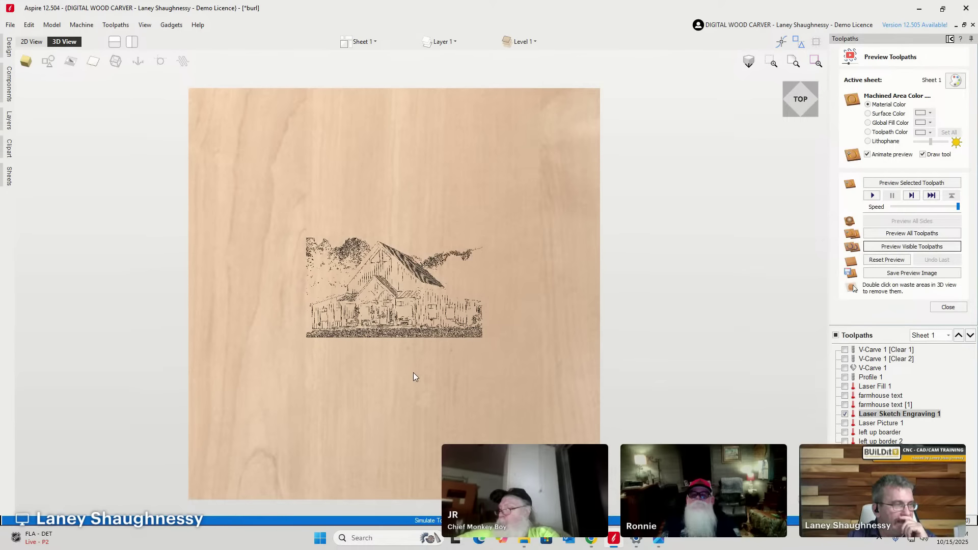
{"action": "scroll", "coordinate": [387, 293], "scroll_direction": "up", "scroll_amount": 5}
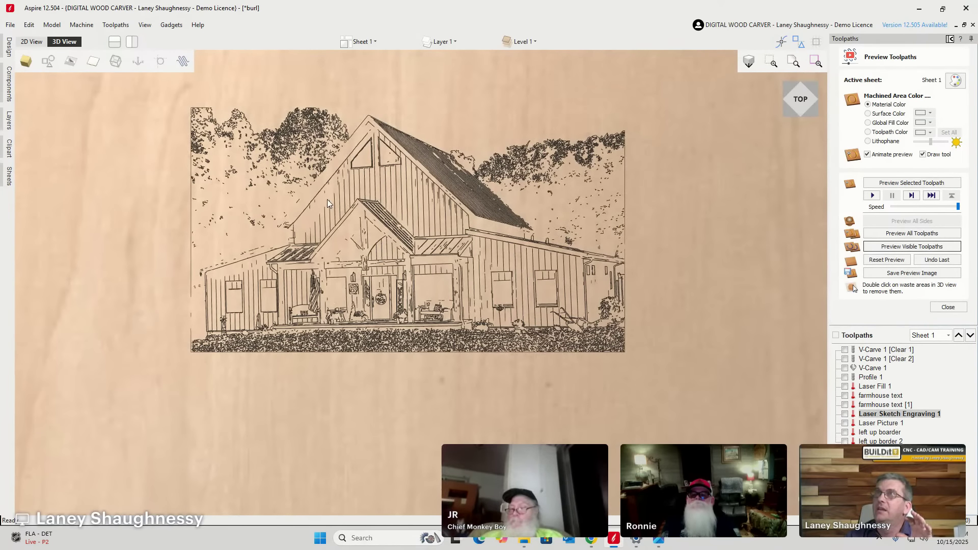
{"action": "scroll", "coordinate": [270, 194], "scroll_direction": "up", "scroll_amount": 3}
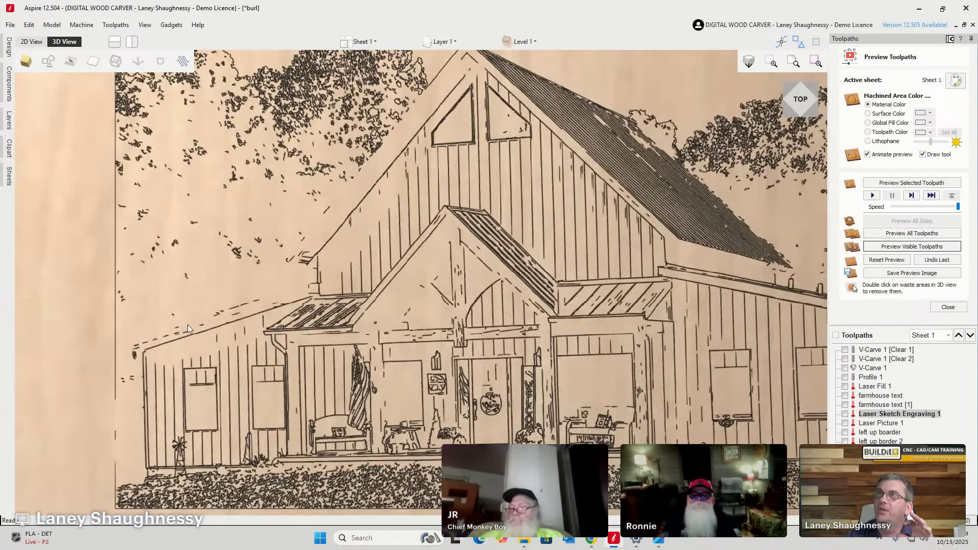
{"action": "scroll", "coordinate": [255, 155], "scroll_direction": "up", "scroll_amount": 3}
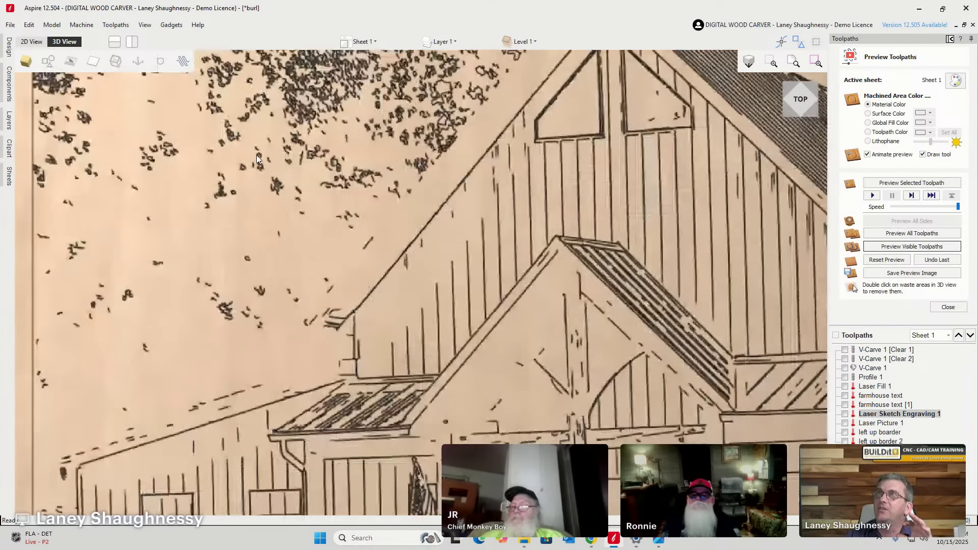
{"action": "scroll", "coordinate": [261, 173], "scroll_direction": "down", "scroll_amount": 8}
{"action": "scroll", "coordinate": [288, 172], "scroll_direction": "up", "scroll_amount": 4}
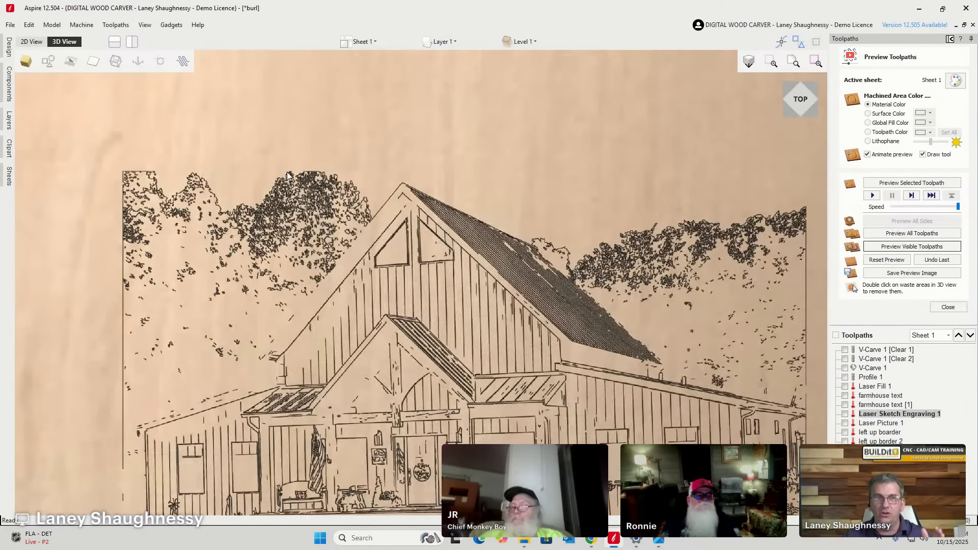
{"action": "scroll", "coordinate": [288, 175], "scroll_direction": "up", "scroll_amount": 1}
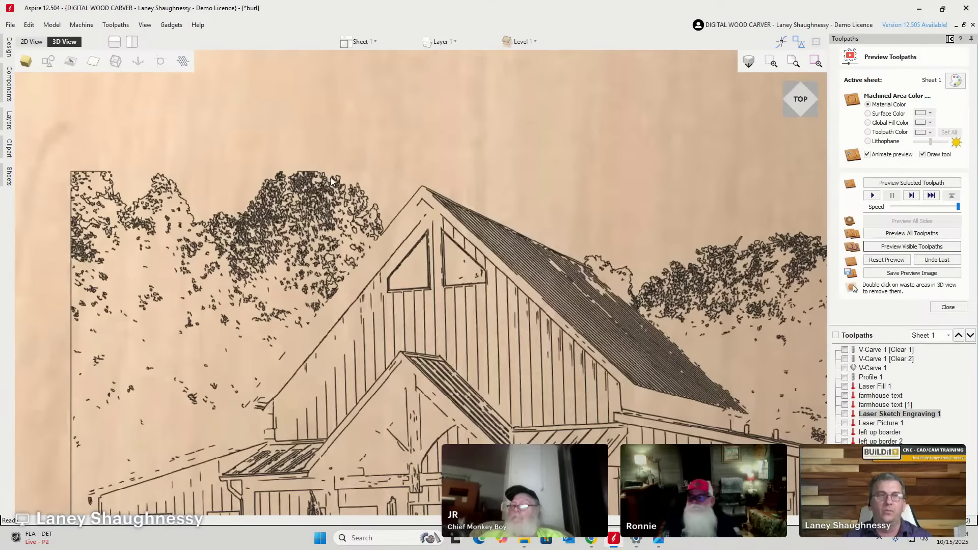
{"action": "left_click", "coordinate": [948, 307]}
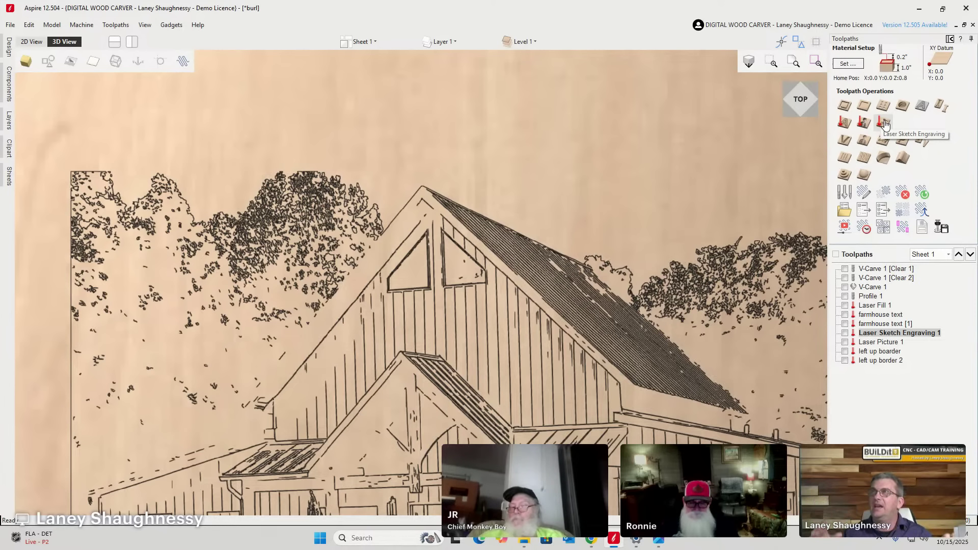
Open the Laser Sketch Engraving 1 toolpath settings for editing.
{"action": "scroll", "coordinate": [574, 282], "scroll_direction": "up", "scroll_amount": 5}
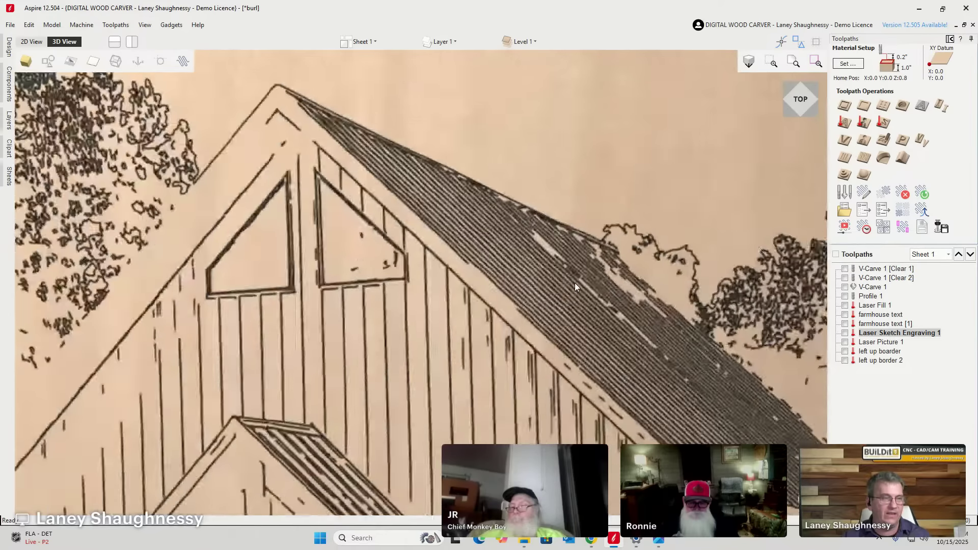
{"action": "scroll", "coordinate": [612, 292], "scroll_direction": "down", "scroll_amount": 4}
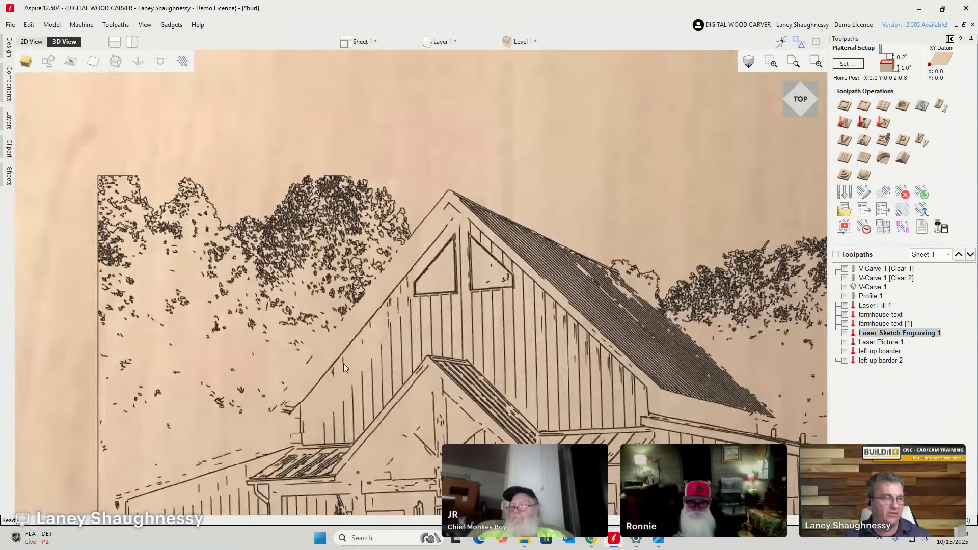
{"action": "scroll", "coordinate": [343, 362], "scroll_direction": "up", "scroll_amount": 4}
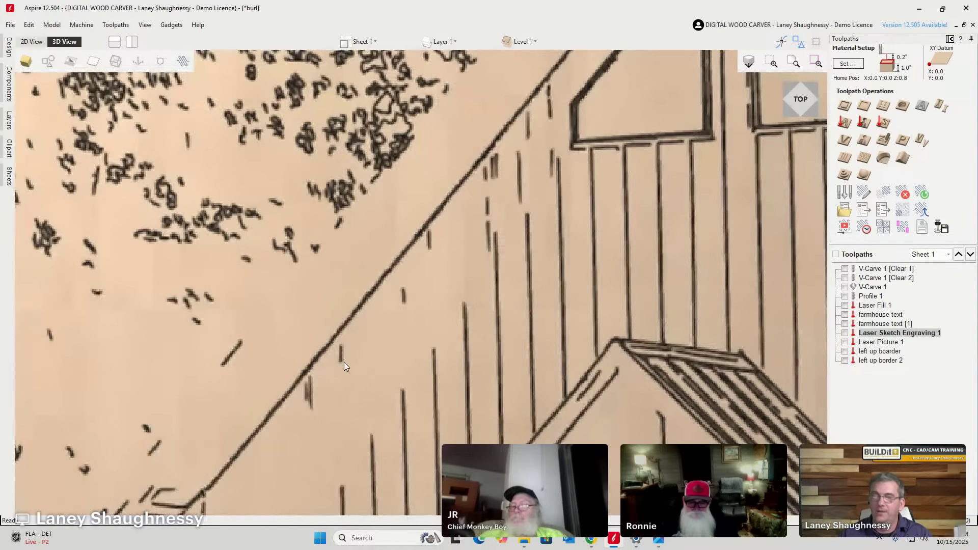
{"action": "double_click", "coordinate": [872, 333]}
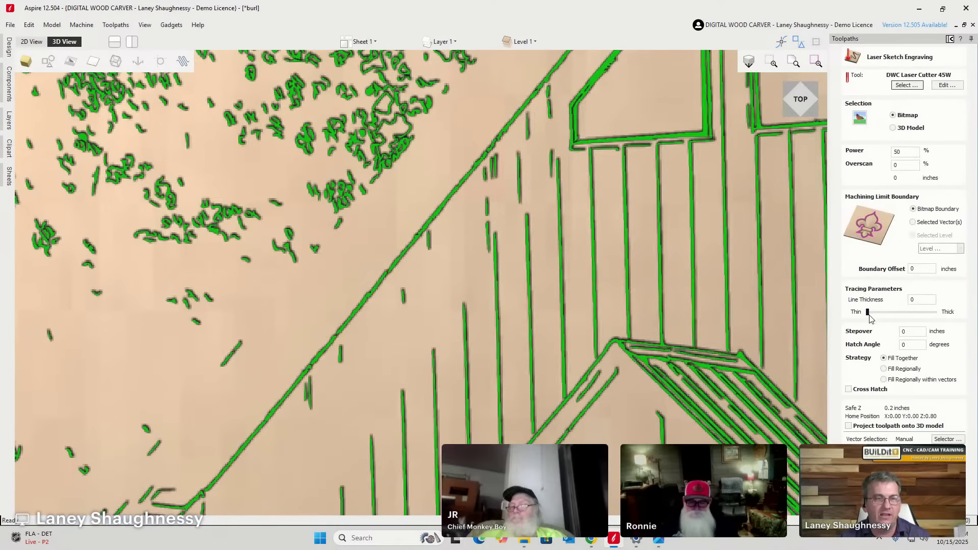
Set Line Thickness to 23 and compare against the original house photo.
{"action": "left_click_drag", "start_coordinate": [869, 316], "coordinate": [883, 315]}
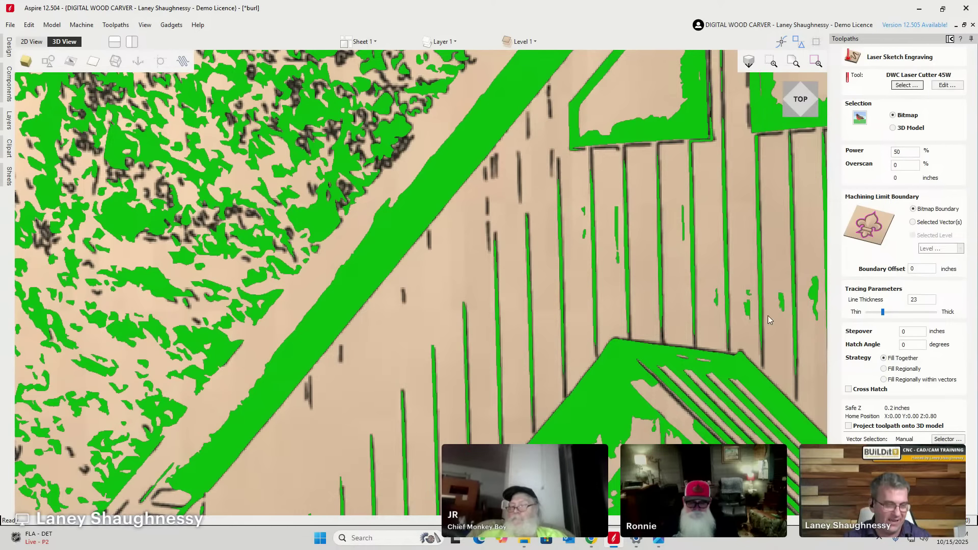
{"action": "left_click", "coordinate": [659, 543]}
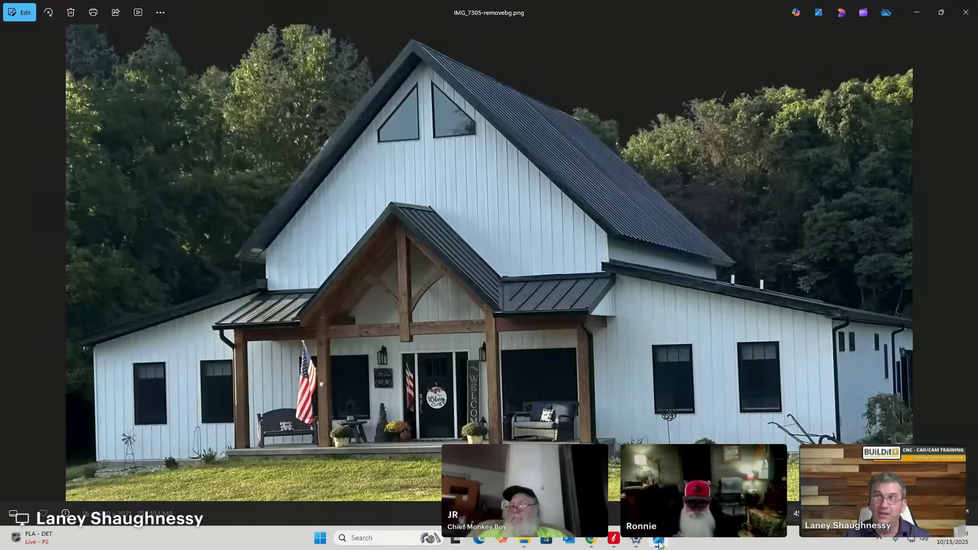
{"action": "mouse_move", "coordinate": [614, 535]}
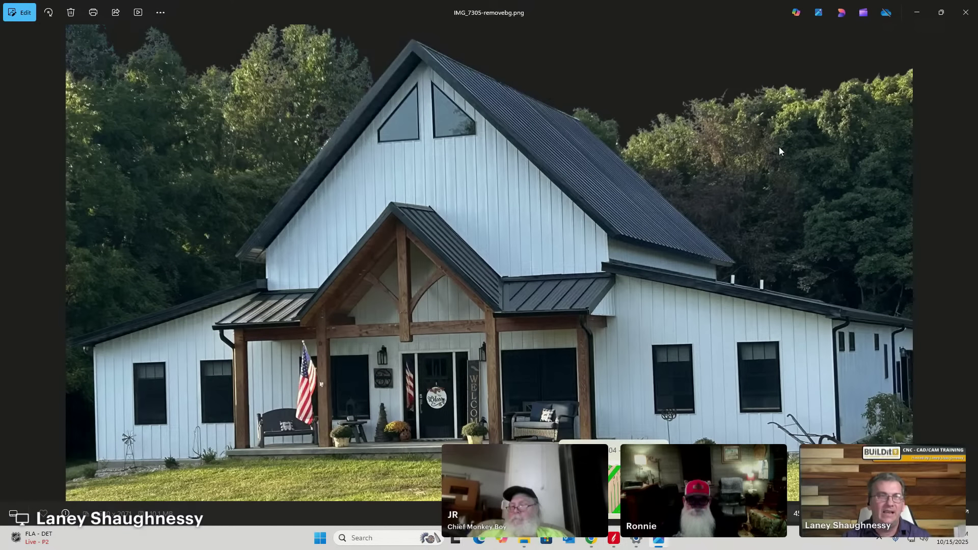
{"action": "left_click", "coordinate": [921, 17]}
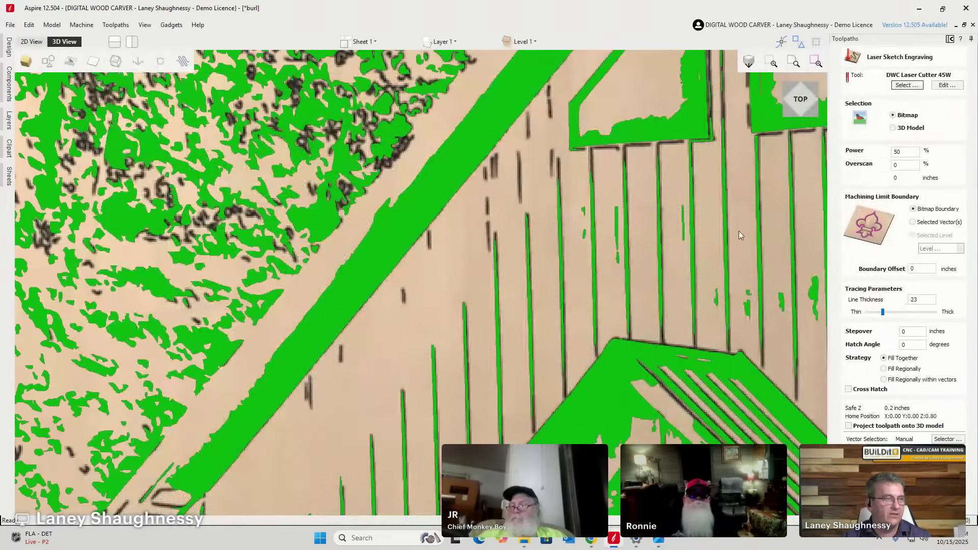
Recalculate the Laser Sketch Engraving with the thicker lines and inspect the result.
{"action": "scroll", "coordinate": [354, 307], "scroll_direction": "down", "scroll_amount": 4}
{"action": "scroll", "coordinate": [356, 308], "scroll_direction": "down", "scroll_amount": 3}
{"action": "scroll", "coordinate": [357, 309], "scroll_direction": "up", "scroll_amount": 2}
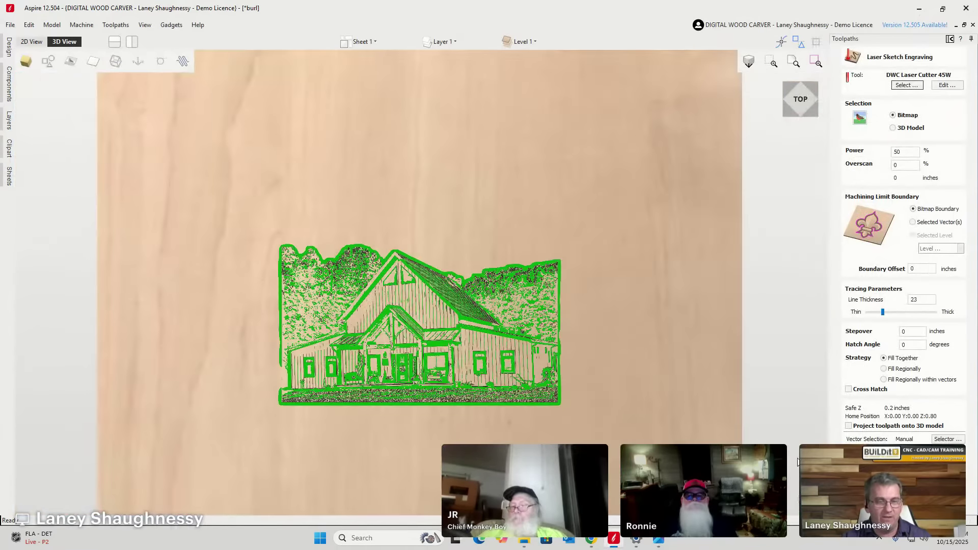
{"action": "left_click", "coordinate": [942, 502]}
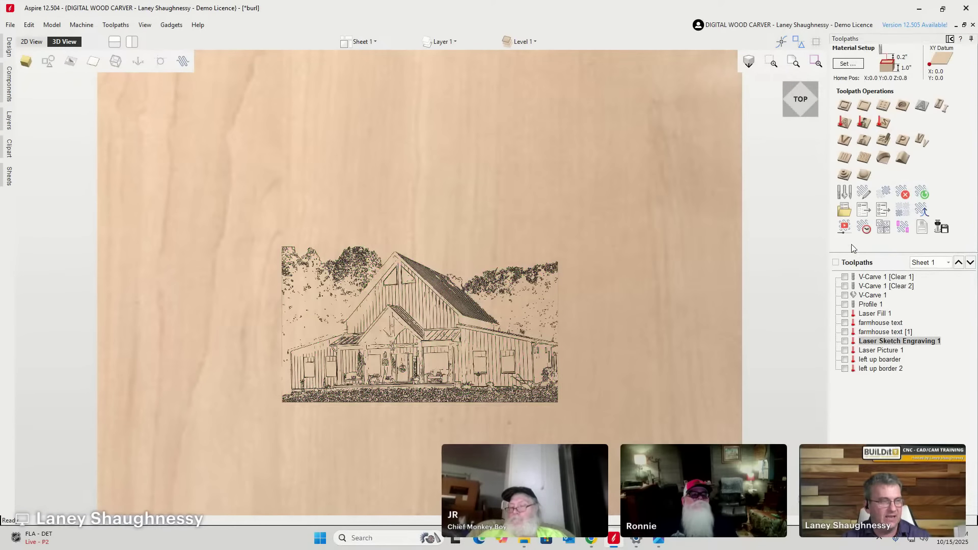
{"action": "scroll", "coordinate": [459, 338], "scroll_direction": "up", "scroll_amount": 3}
{"action": "scroll", "coordinate": [509, 300], "scroll_direction": "down", "scroll_amount": 1}
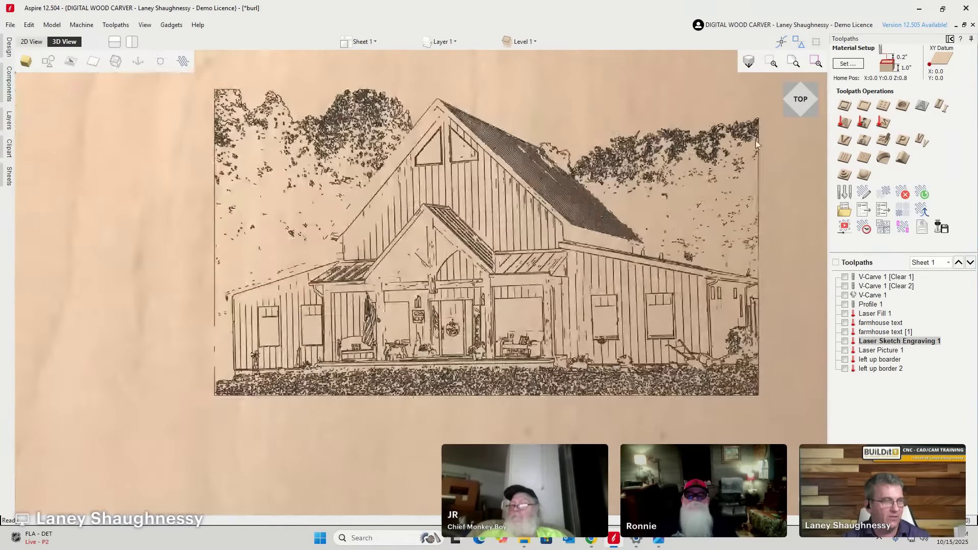
{"action": "scroll", "coordinate": [553, 270], "scroll_direction": "up", "scroll_amount": 2}
{"action": "scroll", "coordinate": [527, 334], "scroll_direction": "up", "scroll_amount": 2}
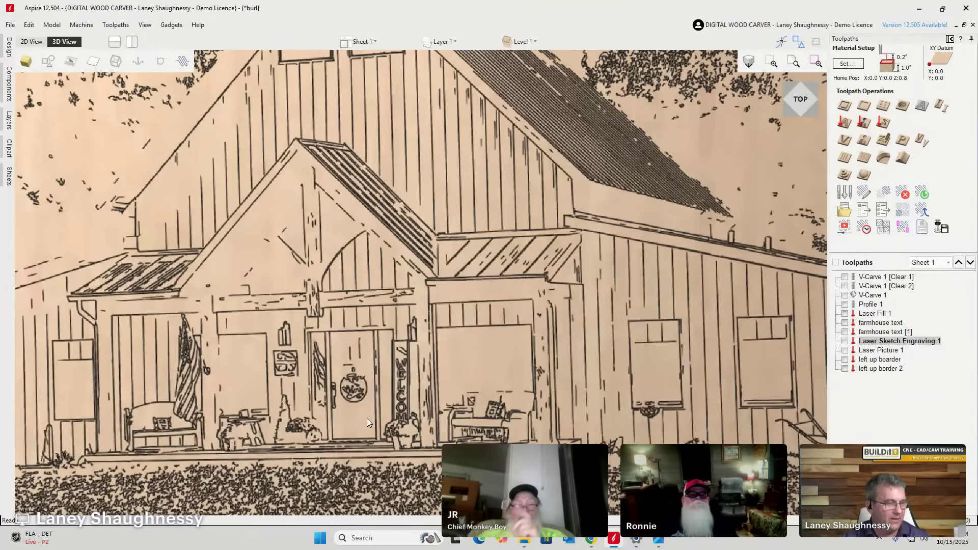
{"action": "scroll", "coordinate": [367, 418], "scroll_direction": "up", "scroll_amount": 3}
{"action": "scroll", "coordinate": [380, 402], "scroll_direction": "down", "scroll_amount": 3}
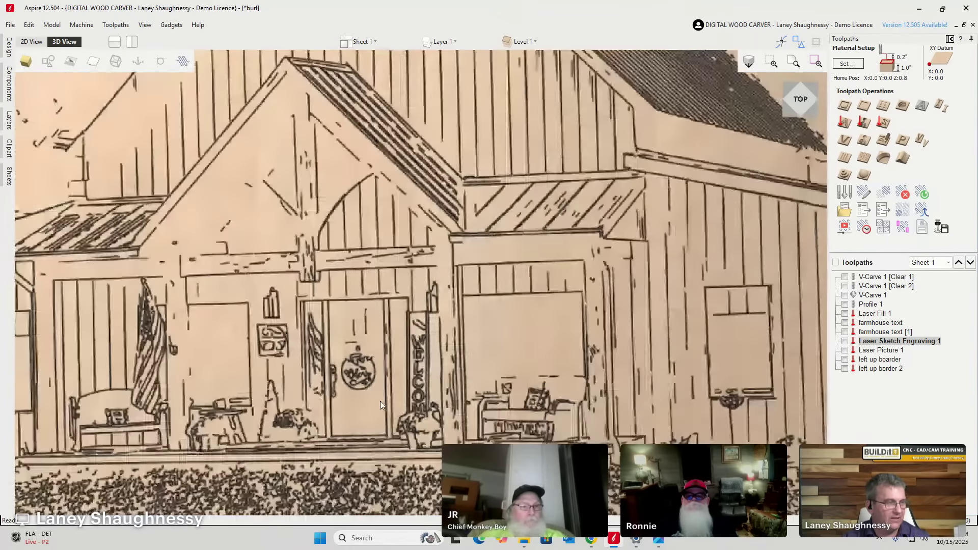
{"action": "scroll", "coordinate": [381, 402], "scroll_direction": "down", "scroll_amount": 2}
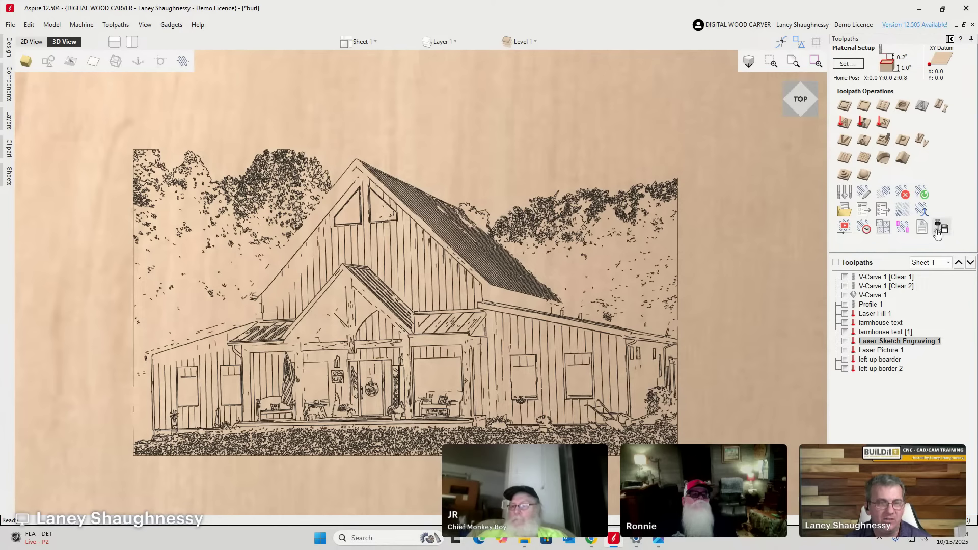
Preview only Laser Picture 1 on the reset board, then place a new Chrome window over it.
{"action": "left_click", "coordinate": [849, 234]}
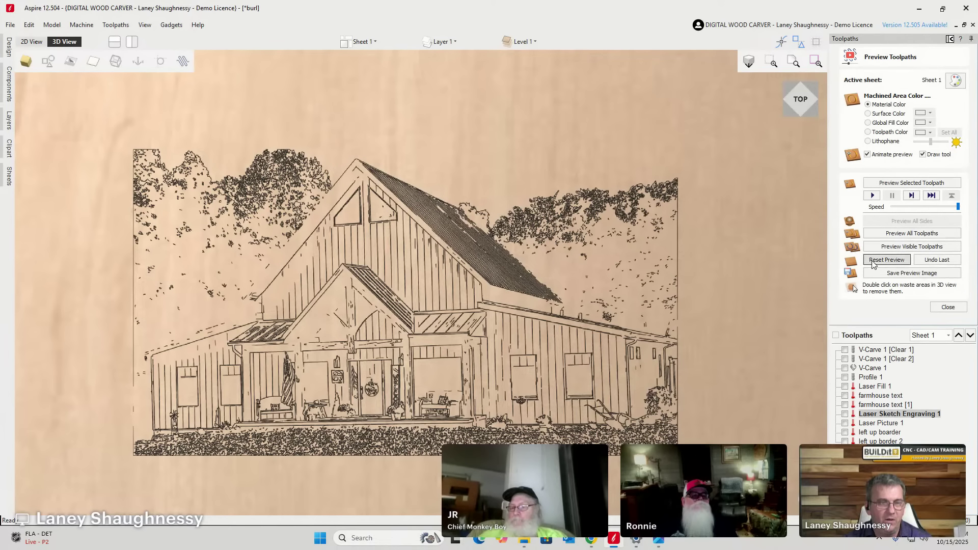
{"action": "left_click", "coordinate": [845, 423]}
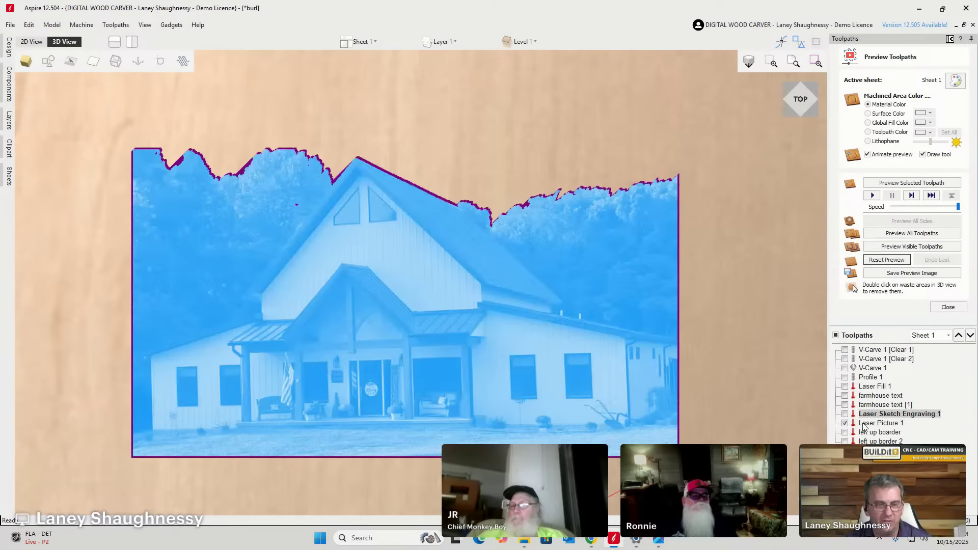
{"action": "left_click", "coordinate": [864, 424]}
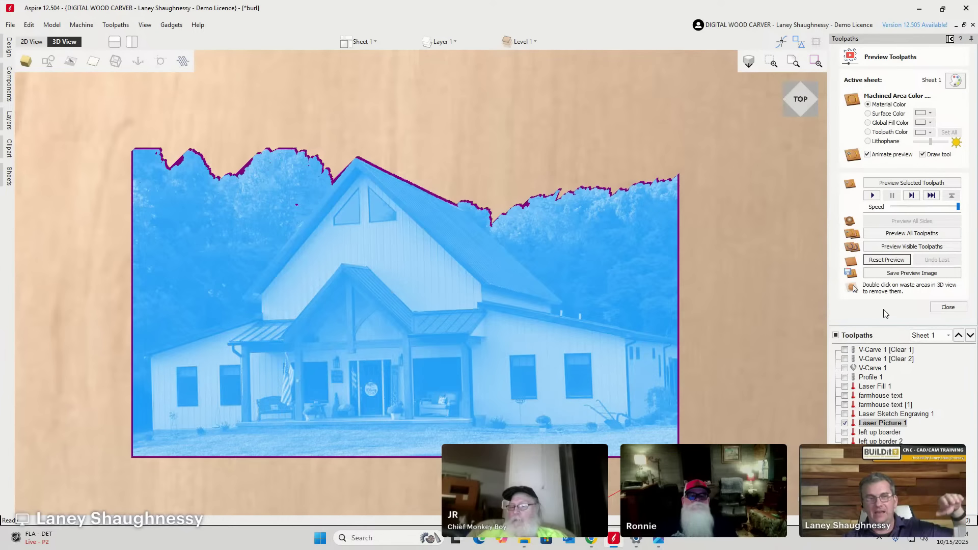
{"action": "left_click", "coordinate": [907, 247]}
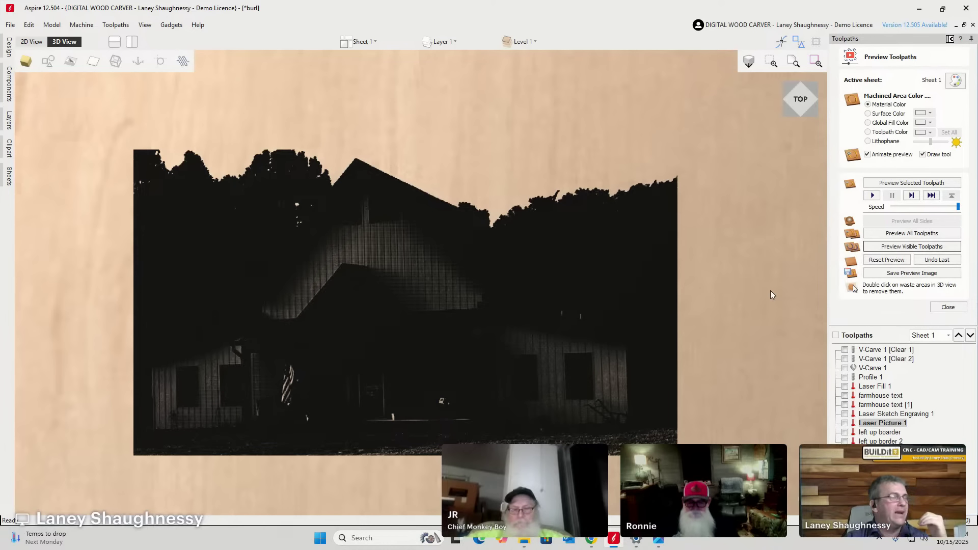
{"action": "mouse_move", "coordinate": [591, 539]}
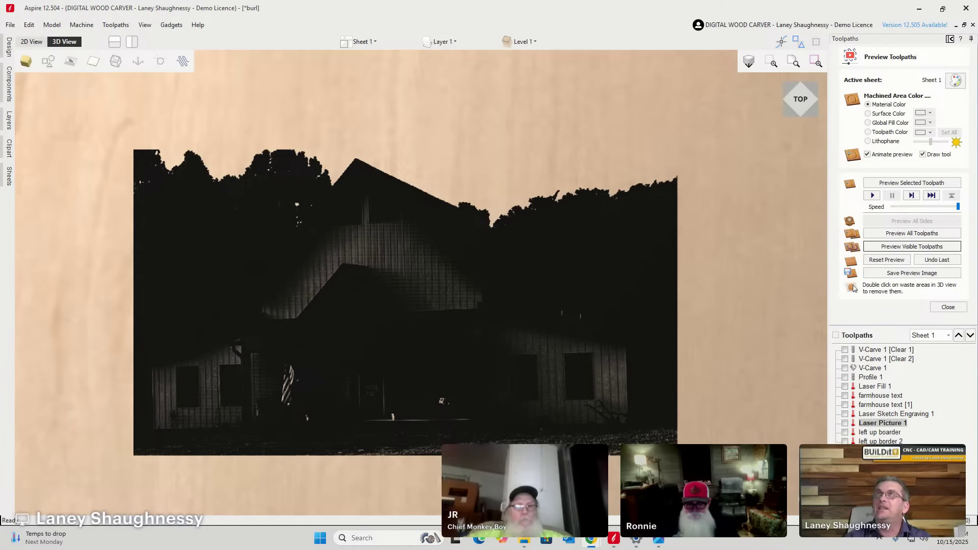
{"action": "left_click_drag", "start_coordinate": [753, 123], "coordinate": [304, 85]}
Go to galaxy.ai in Chrome.
{"action": "type", "text": "gaslaxy"}
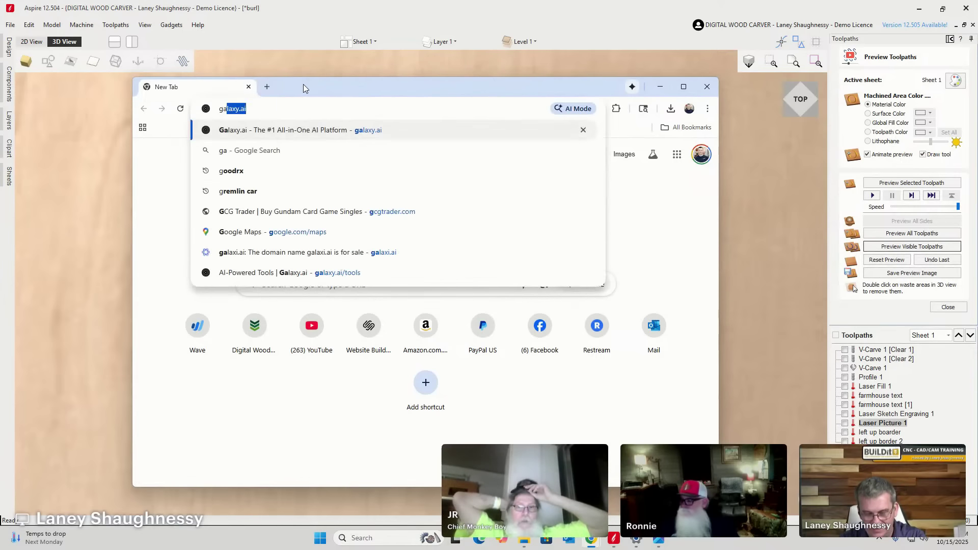
{"action": "type", "text": "a"}
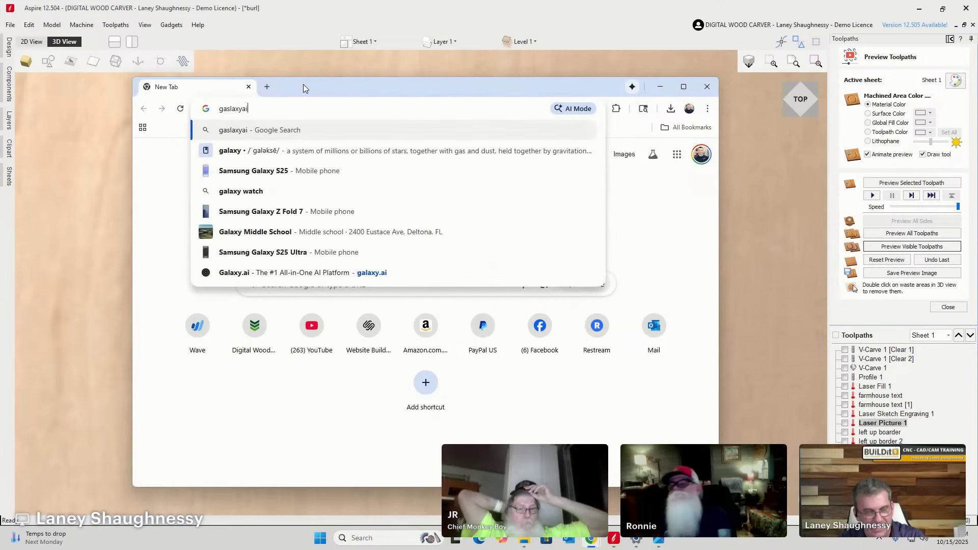
{"action": "key", "text": "BackSpace"}
{"action": "key", "text": "BackSpace"}
{"action": "key", "text": "BackSpace"}
{"action": "key", "text": "BackSpace"}
{"action": "key", "text": "BackSpace"}
{"action": "key", "text": "BackSpace"}
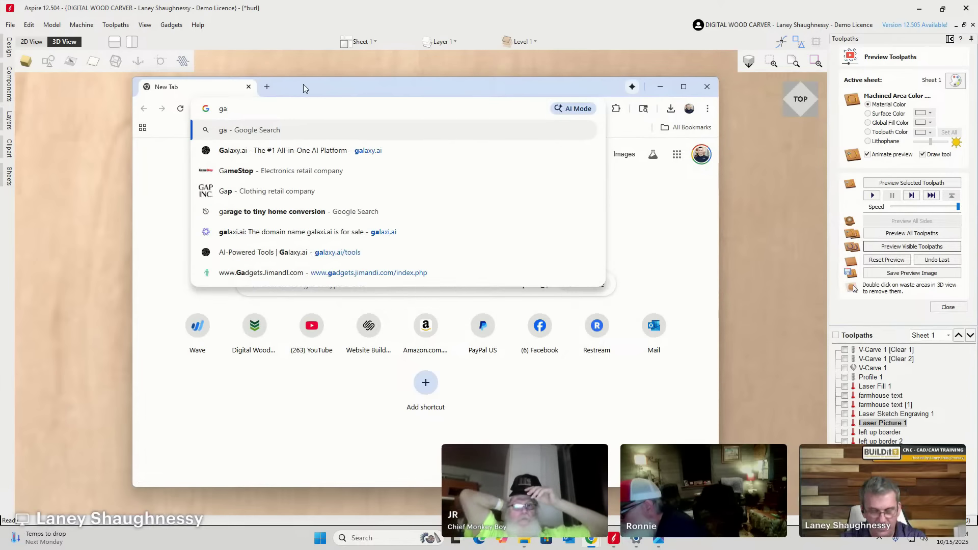
{"action": "type", "text": "la"}
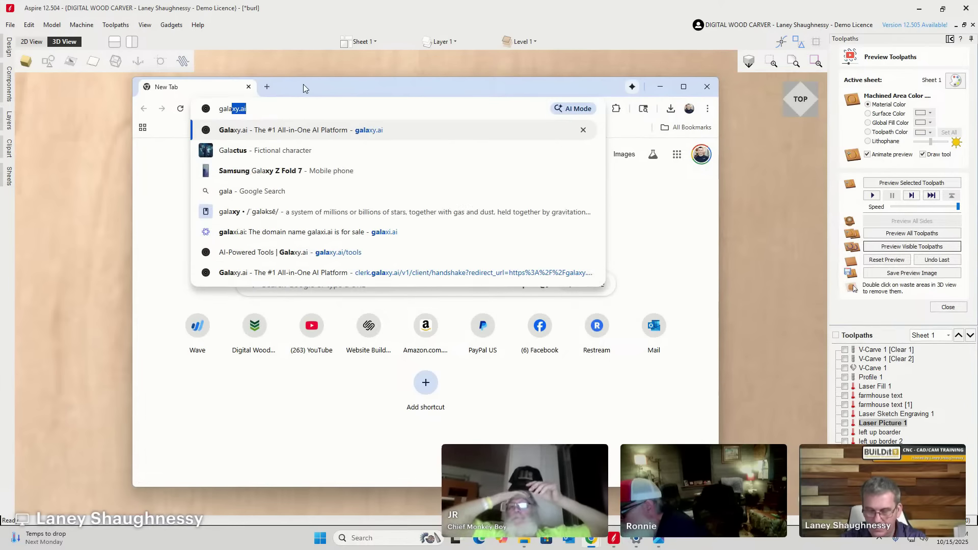
{"action": "key", "text": "Return"}
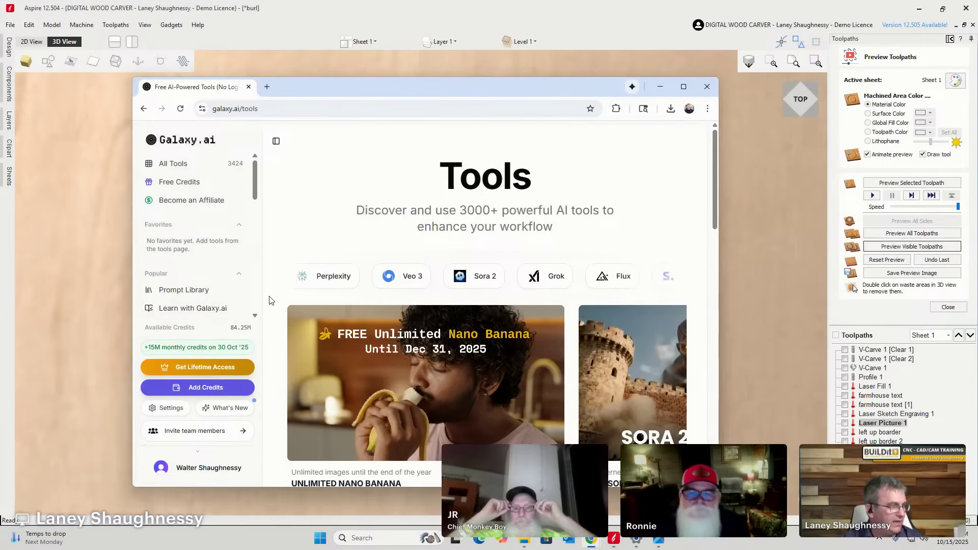
{"action": "scroll", "coordinate": [183, 196], "scroll_direction": "down", "scroll_amount": 3}
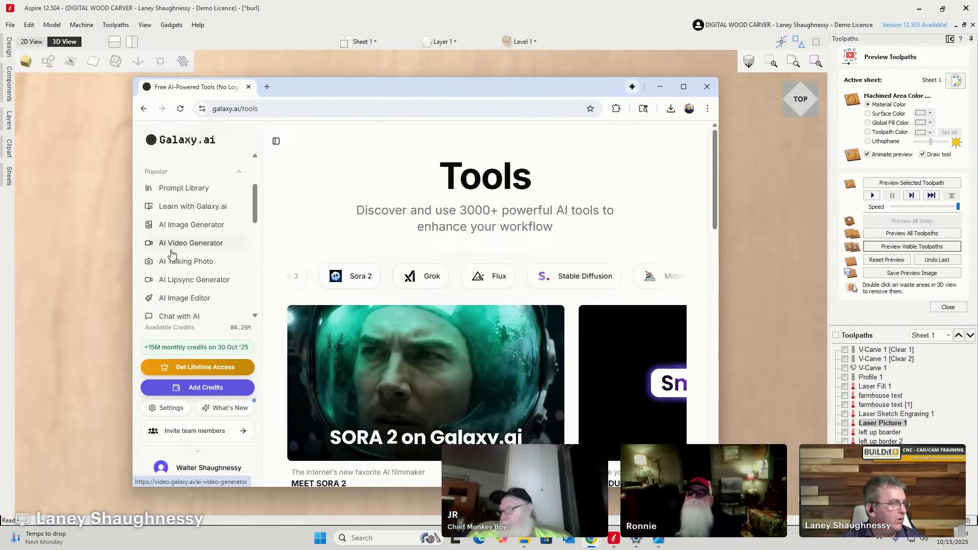
{"action": "scroll", "coordinate": [199, 204], "scroll_direction": "down", "scroll_amount": 3}
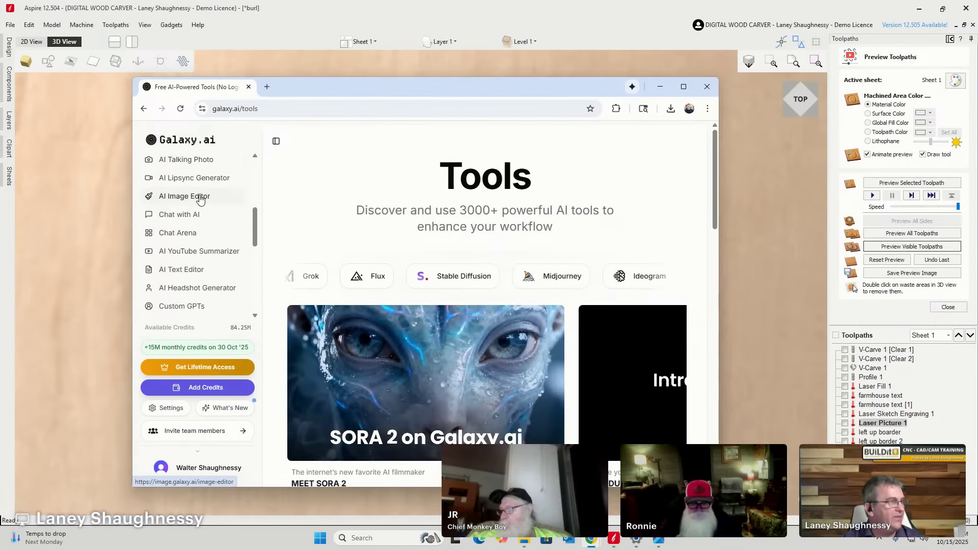
Maximize the browser and open the AI Image Editor from the sidebar.
{"action": "left_click", "coordinate": [686, 88]}
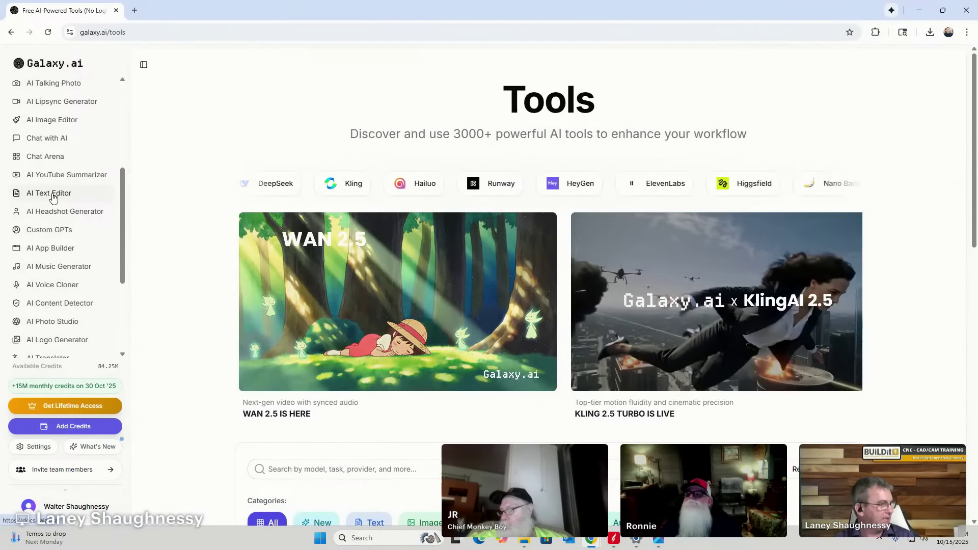
{"action": "scroll", "coordinate": [53, 197], "scroll_direction": "down", "scroll_amount": 2}
{"action": "scroll", "coordinate": [54, 197], "scroll_direction": "down", "scroll_amount": 1}
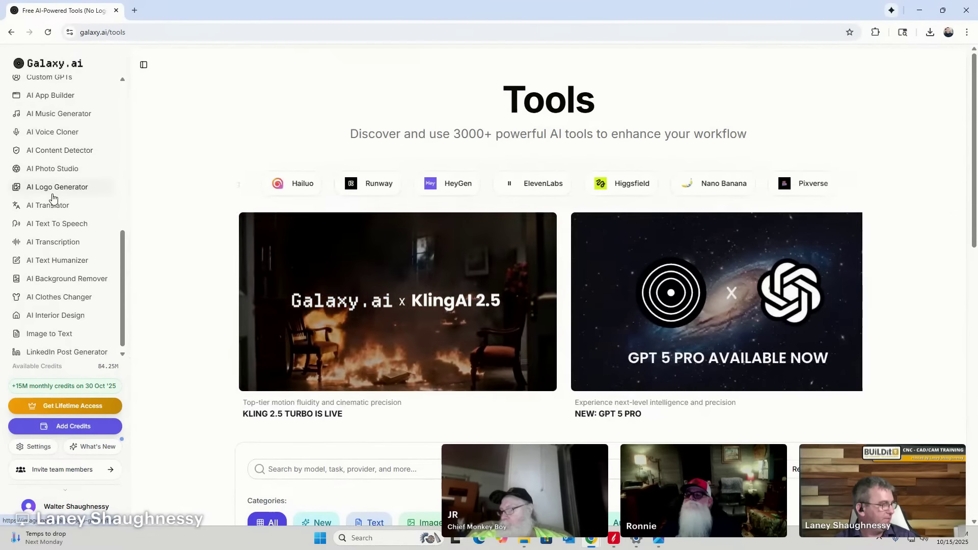
{"action": "scroll", "coordinate": [54, 198], "scroll_direction": "up", "scroll_amount": 1}
{"action": "scroll", "coordinate": [53, 199], "scroll_direction": "down", "scroll_amount": 1}
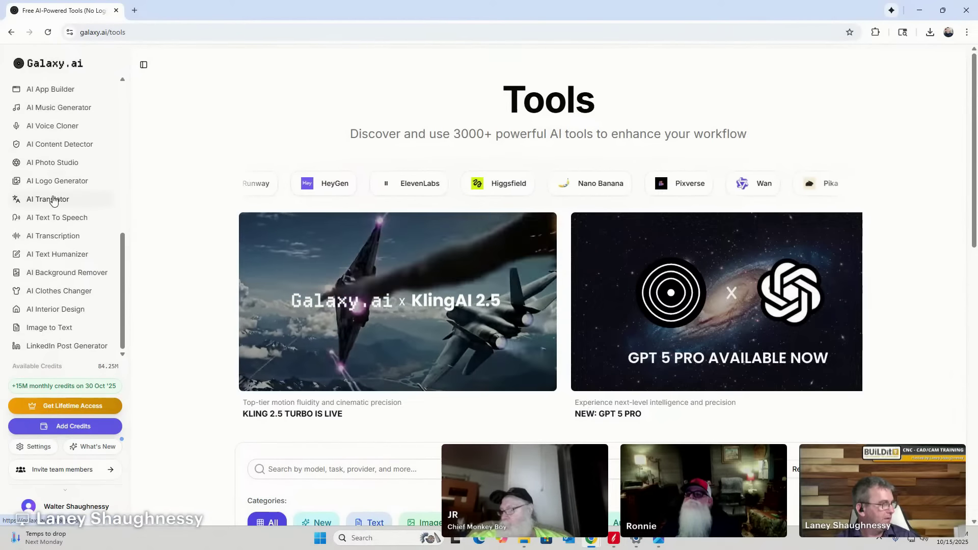
{"action": "scroll", "coordinate": [54, 200], "scroll_direction": "up", "scroll_amount": 3}
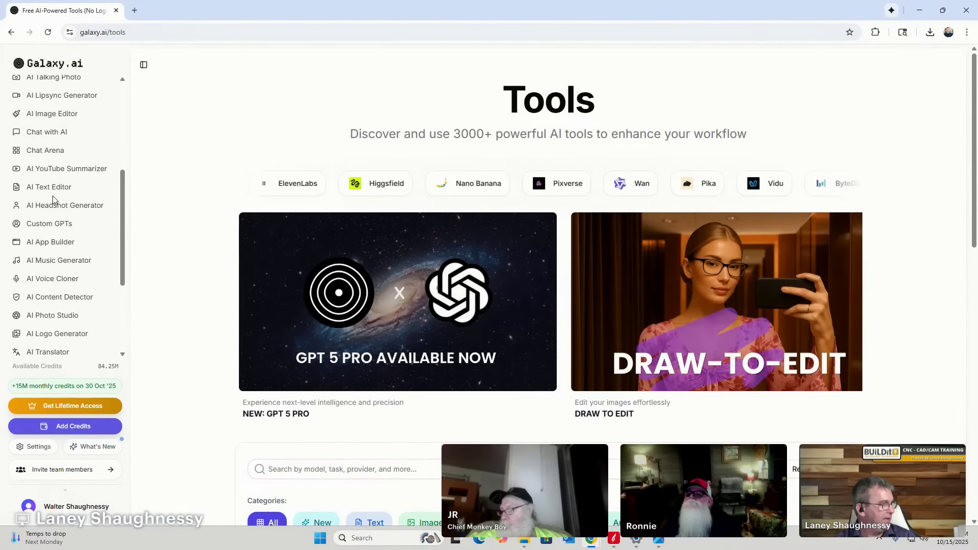
{"action": "scroll", "coordinate": [54, 199], "scroll_direction": "up", "scroll_amount": 3}
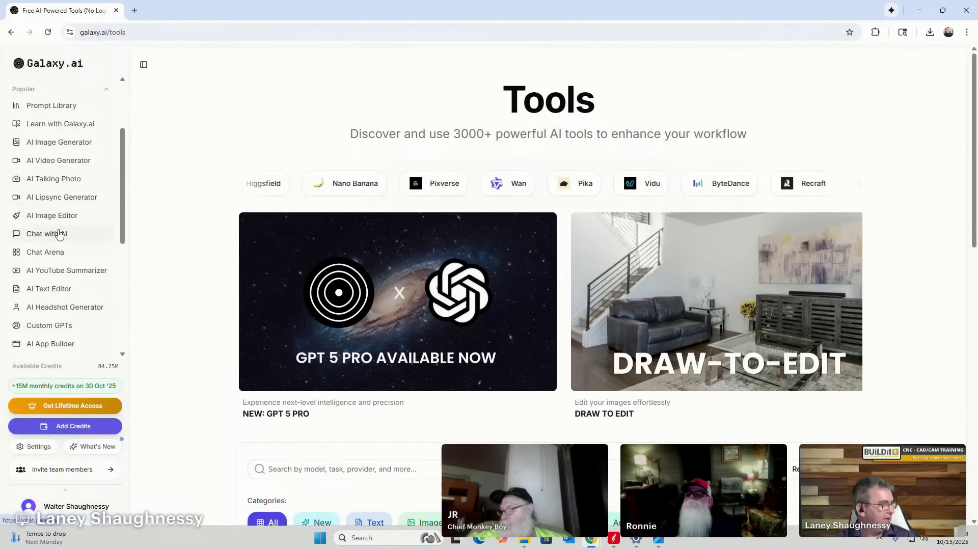
{"action": "left_click", "coordinate": [51, 216]}
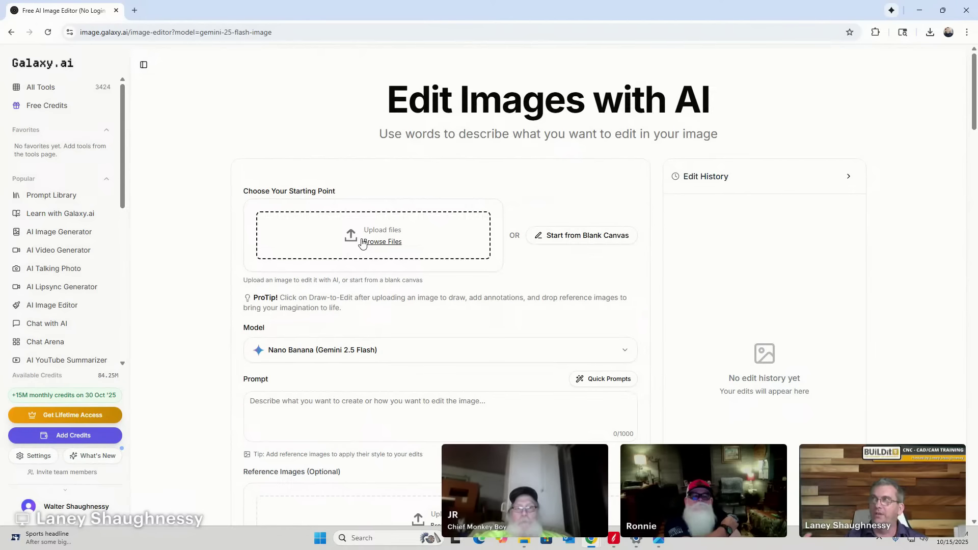
Reopen the house editing session from View Edit History and show the Original photo.
{"action": "scroll", "coordinate": [410, 319], "scroll_direction": "down", "scroll_amount": 4}
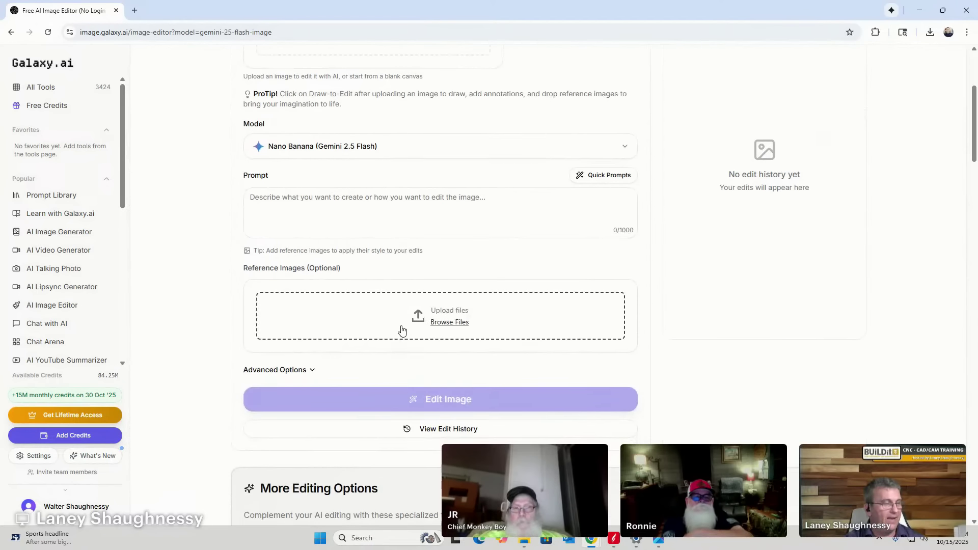
{"action": "left_click", "coordinate": [440, 431]}
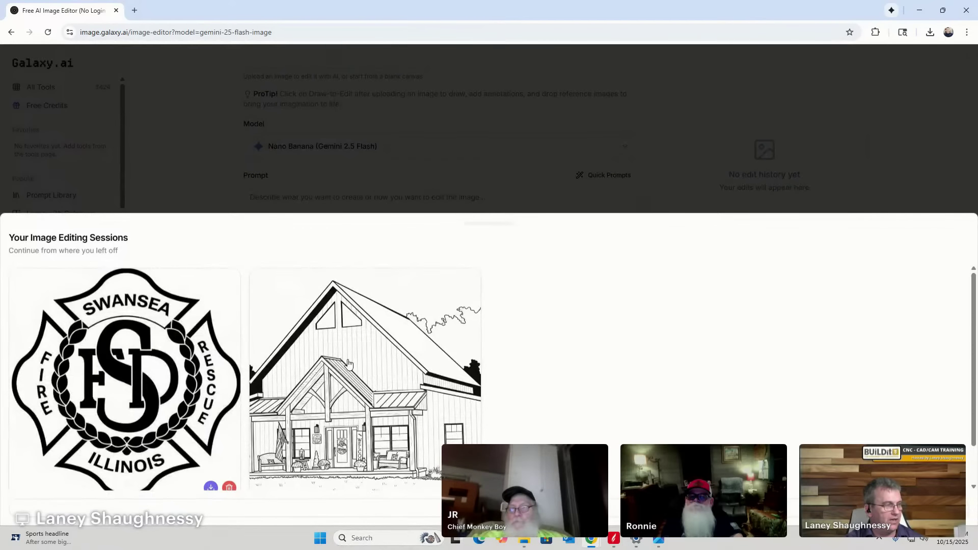
{"action": "left_click", "coordinate": [348, 363]}
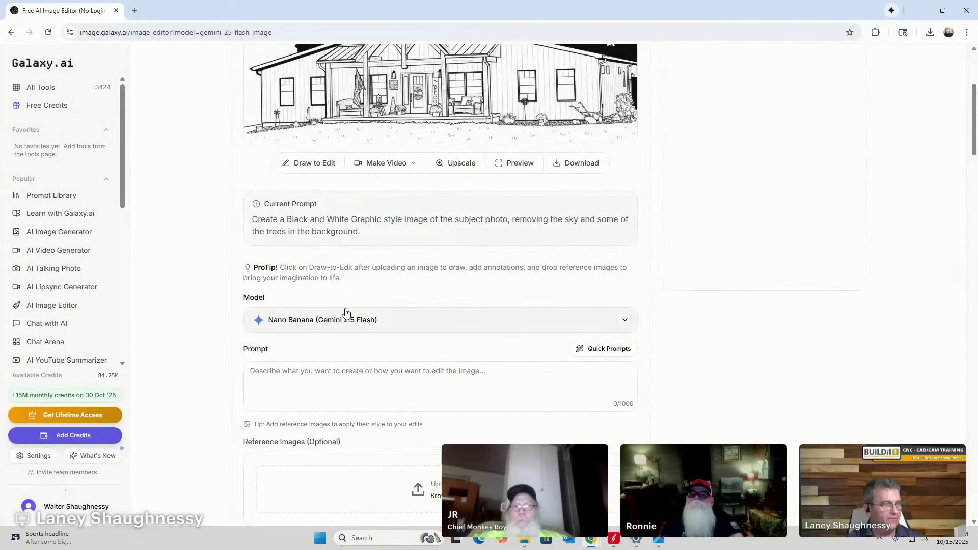
{"action": "scroll", "coordinate": [358, 318], "scroll_direction": "up", "scroll_amount": 4}
{"action": "left_click", "coordinate": [728, 174]}
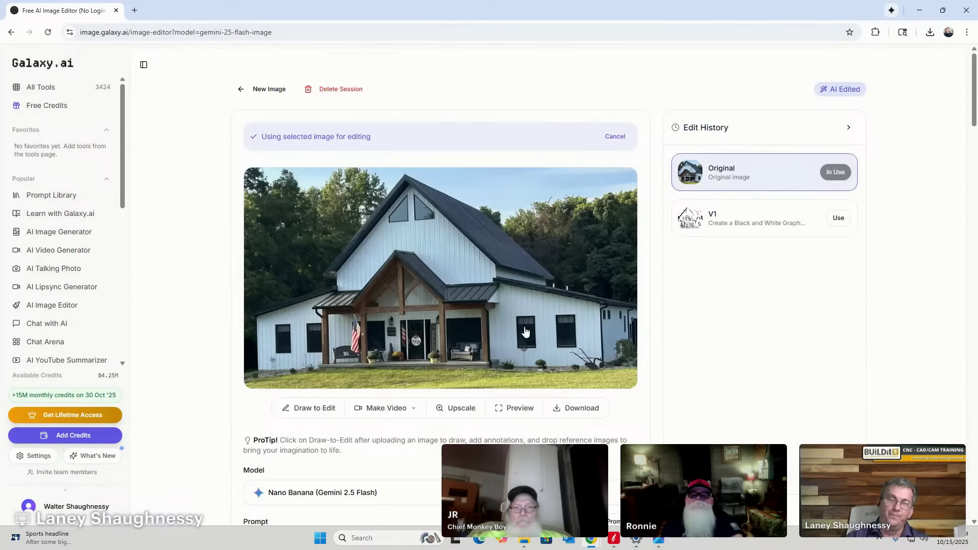
Switch to the black-and-white V1 sketch version.
{"action": "scroll", "coordinate": [504, 364], "scroll_direction": "down", "scroll_amount": 4}
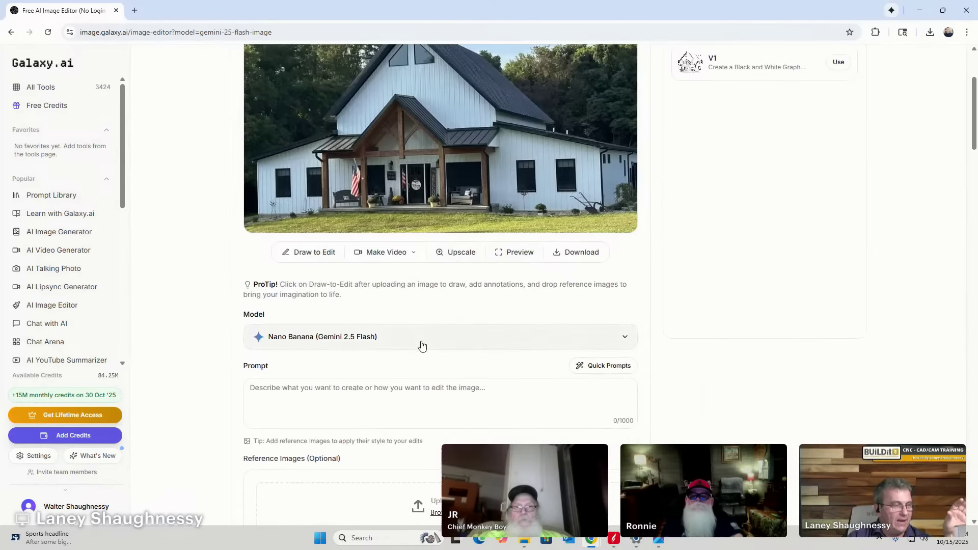
{"action": "scroll", "coordinate": [419, 328], "scroll_direction": "down", "scroll_amount": 3}
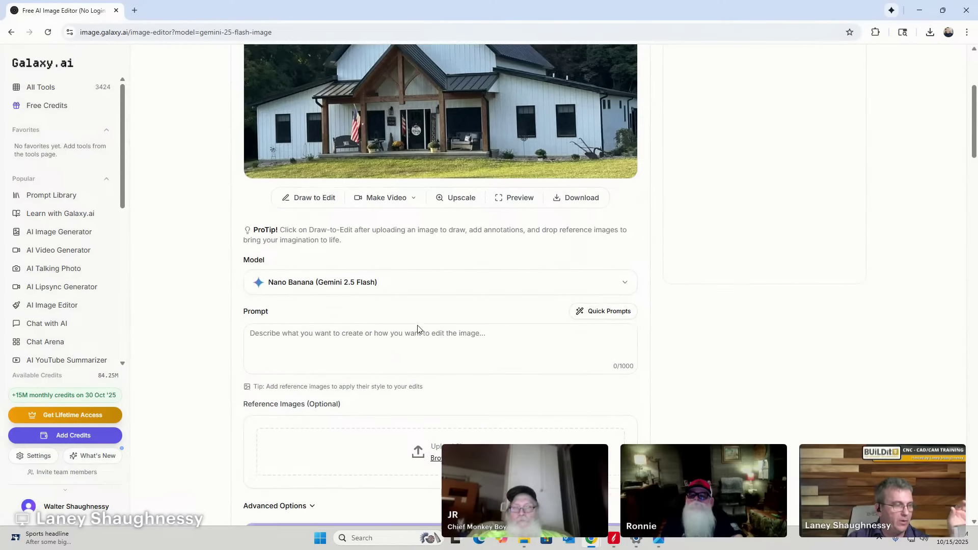
{"action": "scroll", "coordinate": [419, 328], "scroll_direction": "down", "scroll_amount": 3}
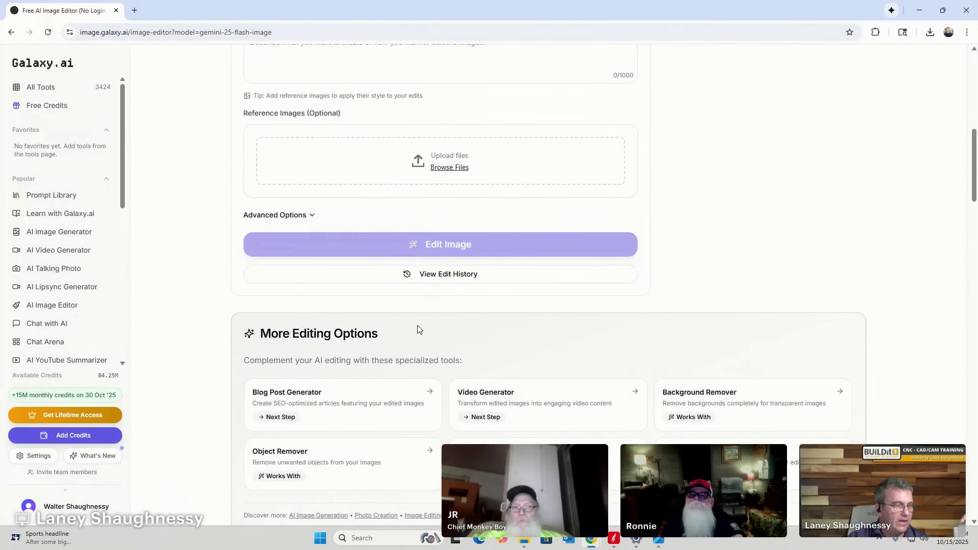
{"action": "scroll", "coordinate": [419, 329], "scroll_direction": "up", "scroll_amount": 6}
{"action": "scroll", "coordinate": [418, 329], "scroll_direction": "up", "scroll_amount": 4}
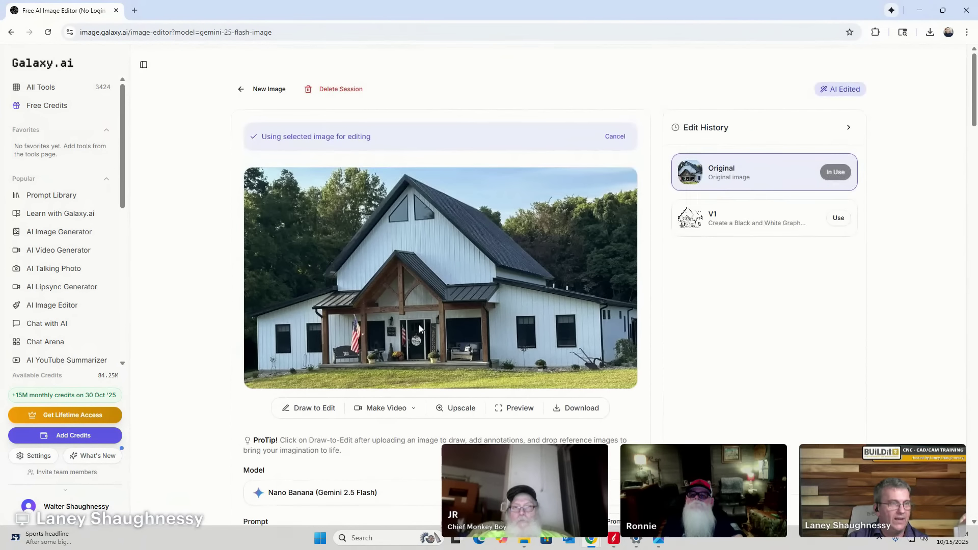
{"action": "left_click", "coordinate": [749, 224]}
Select the Current Prompt text used for V1.
{"action": "scroll", "coordinate": [348, 343], "scroll_direction": "down", "scroll_amount": 6}
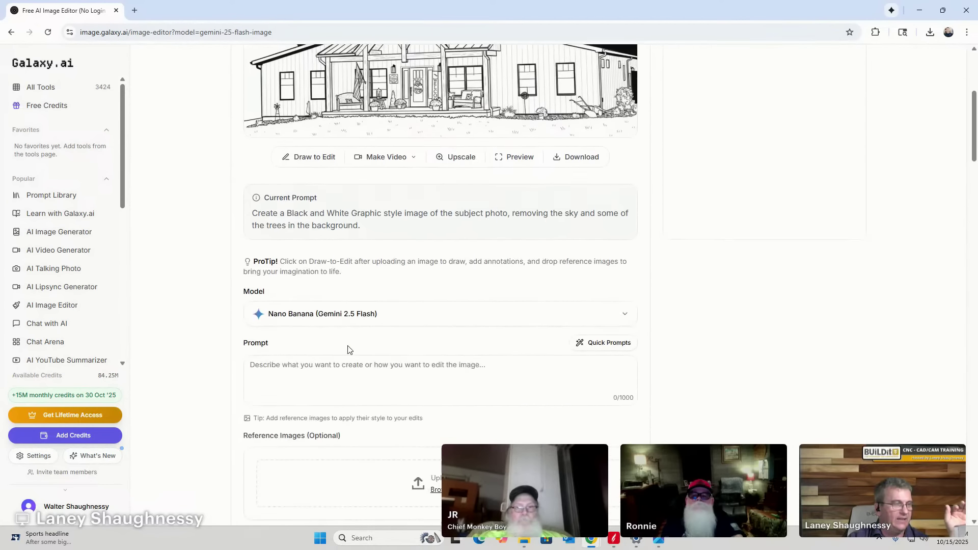
{"action": "scroll", "coordinate": [348, 344], "scroll_direction": "down", "scroll_amount": 1}
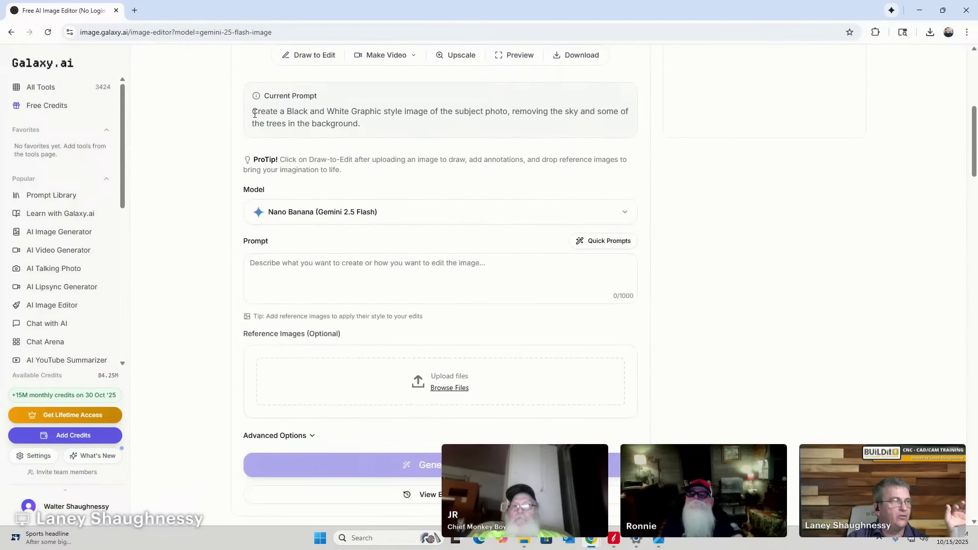
{"action": "left_click_drag", "start_coordinate": [254, 112], "coordinate": [460, 108]}
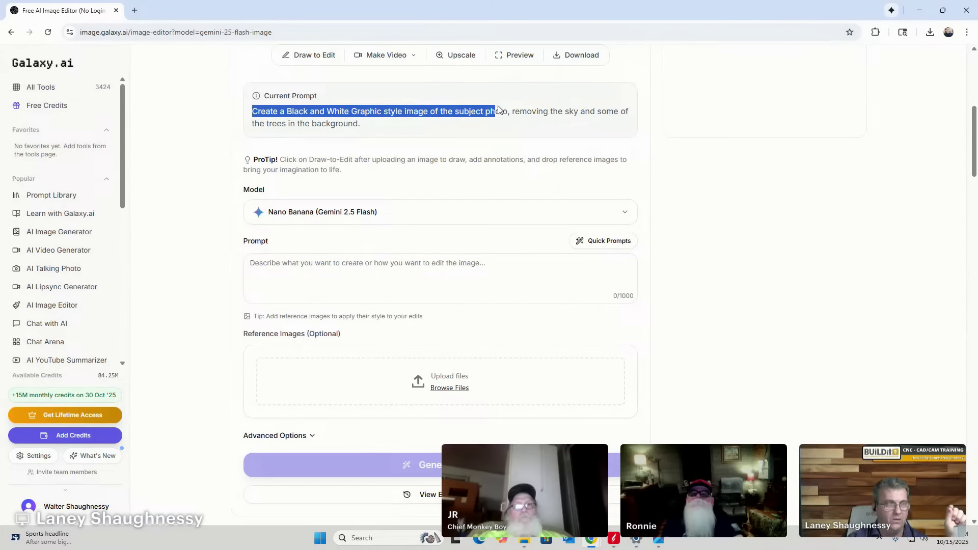
{"action": "left_click_drag", "start_coordinate": [507, 110], "coordinate": [603, 112]}
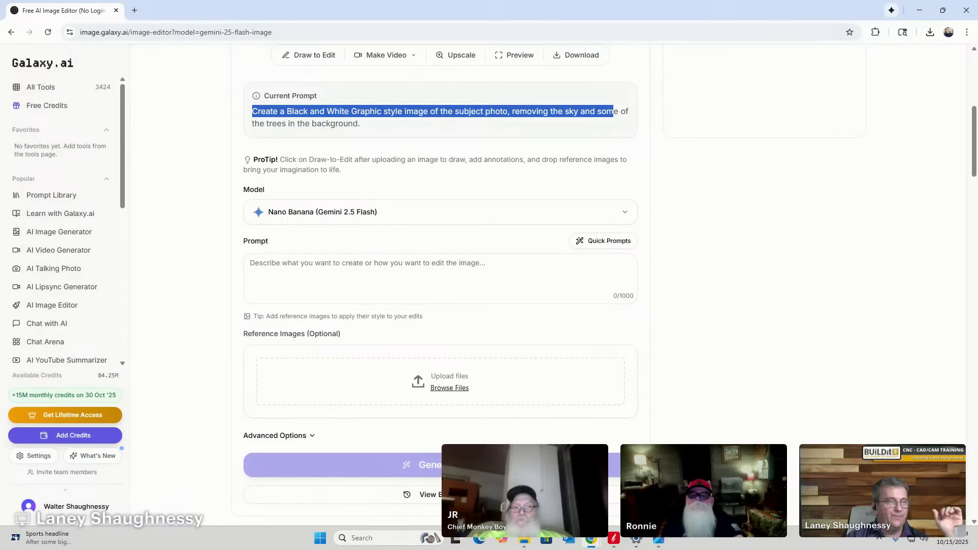
{"action": "scroll", "coordinate": [450, 431], "scroll_direction": "up", "scroll_amount": 7}
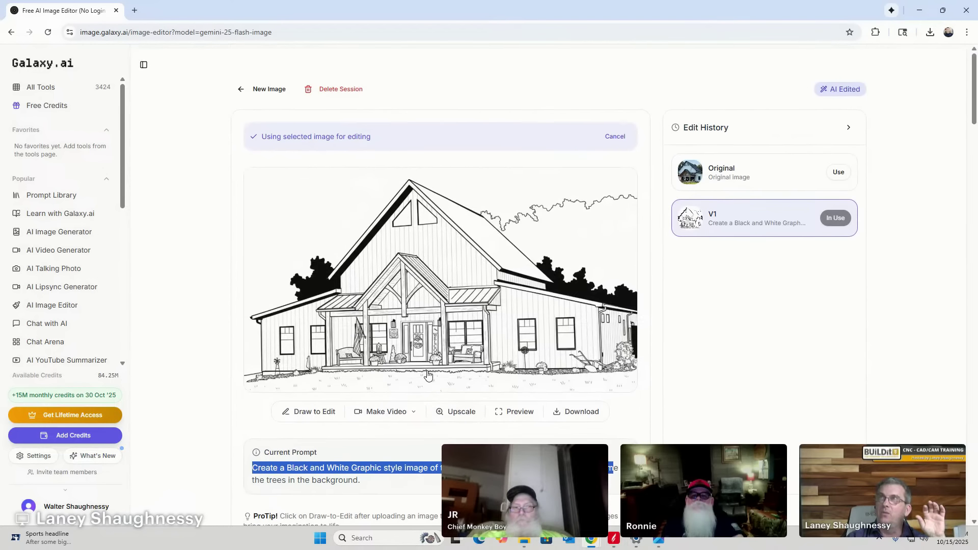
View the V1 sketch enlarged, then close the preview.
{"action": "left_click", "coordinate": [393, 317]}
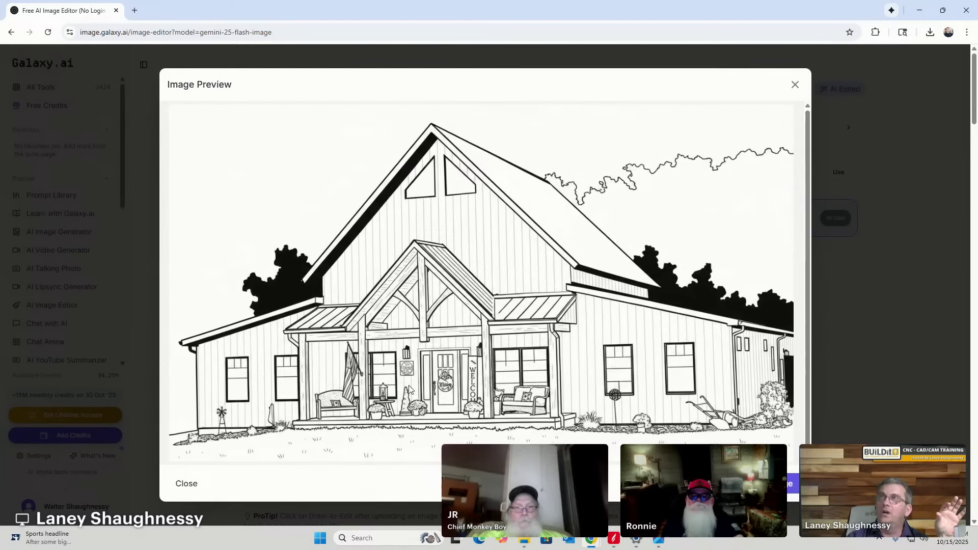
{"action": "scroll", "coordinate": [409, 389], "scroll_direction": "down", "scroll_amount": 1}
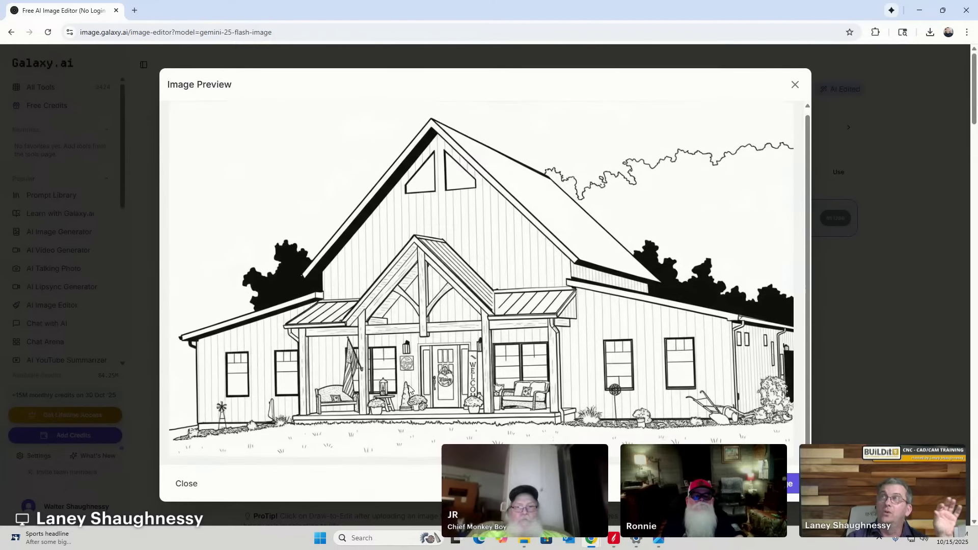
{"action": "scroll", "coordinate": [409, 390], "scroll_direction": "down", "scroll_amount": 2}
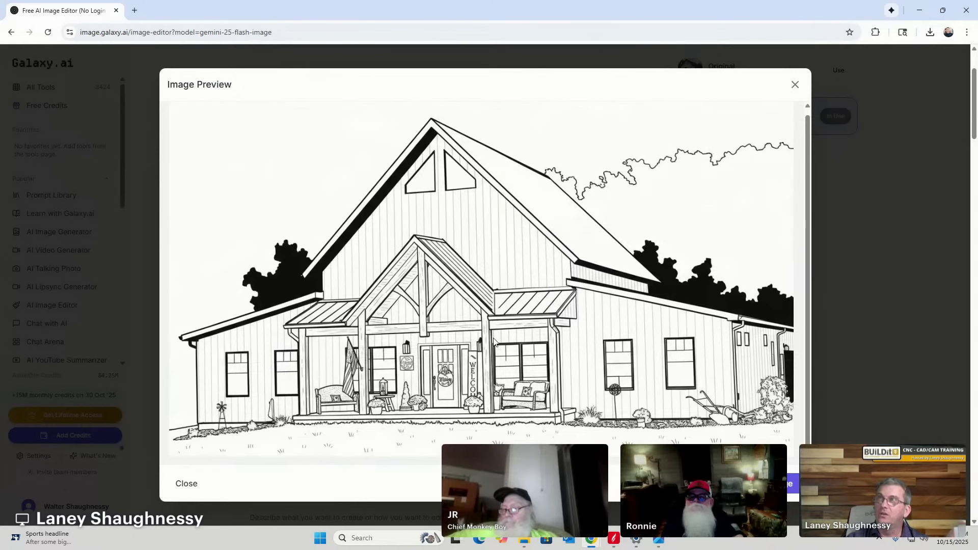
{"action": "left_click", "coordinate": [796, 86]}
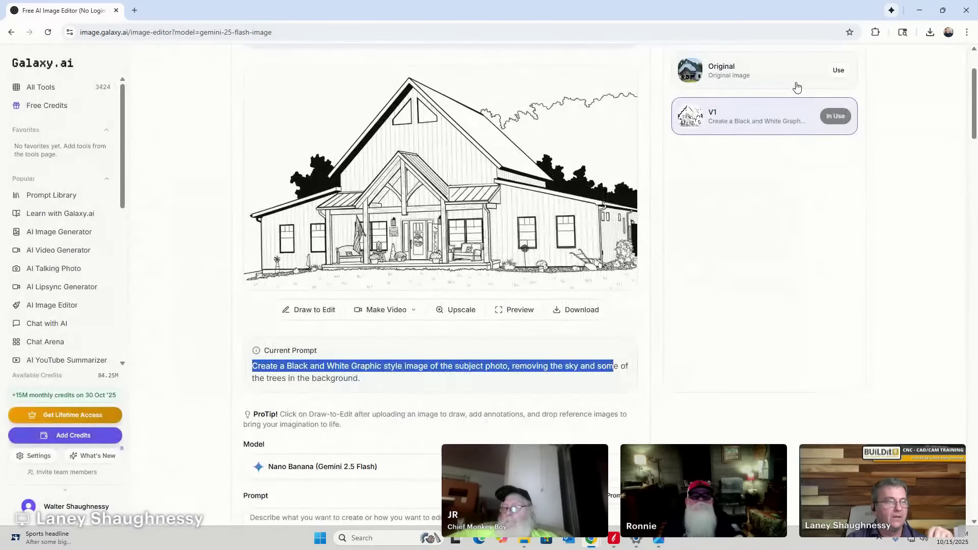
Enlarge the original house photo for comparison, then put V1 back in use.
{"action": "left_click", "coordinate": [839, 70]}
{"action": "left_click", "coordinate": [470, 156]}
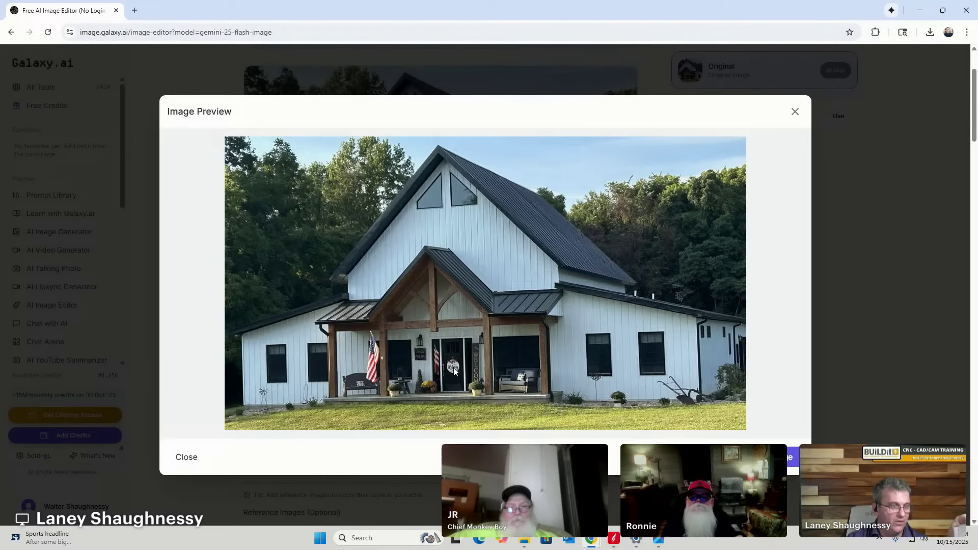
{"action": "left_click", "coordinate": [796, 111]}
{"action": "left_click", "coordinate": [737, 107]}
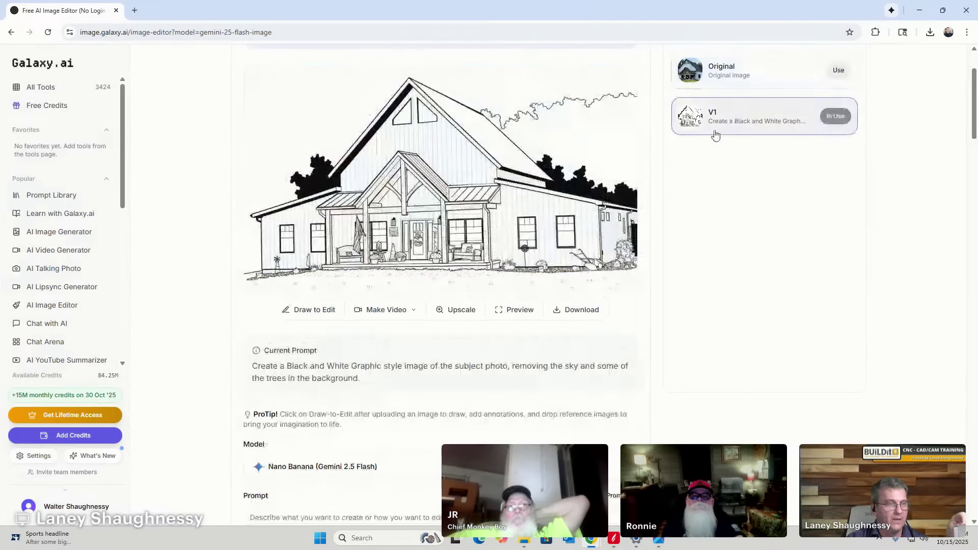
Enlarge the sketch again, then look through the Model choices without changing them.
{"action": "left_click", "coordinate": [442, 232]}
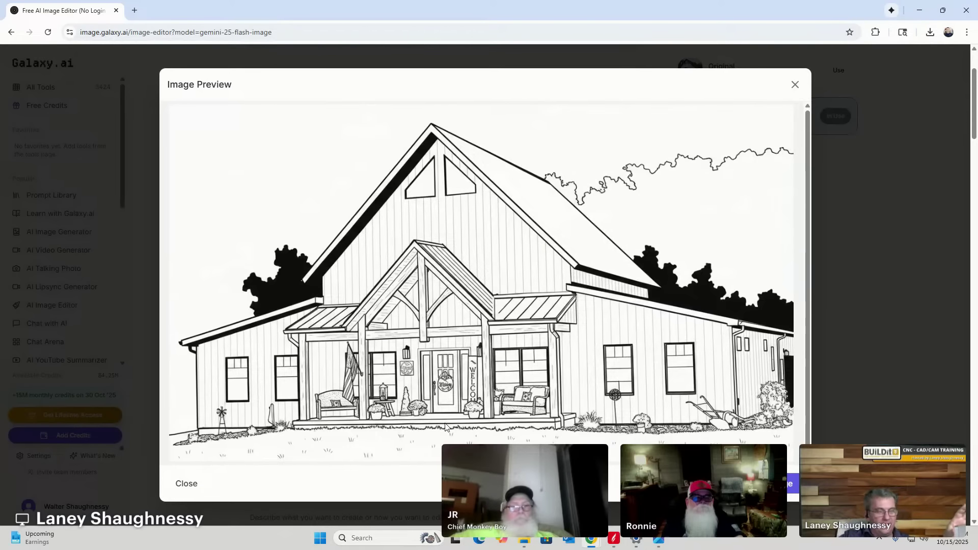
{"action": "left_click", "coordinate": [795, 85]}
{"action": "scroll", "coordinate": [321, 312], "scroll_direction": "down", "scroll_amount": 4}
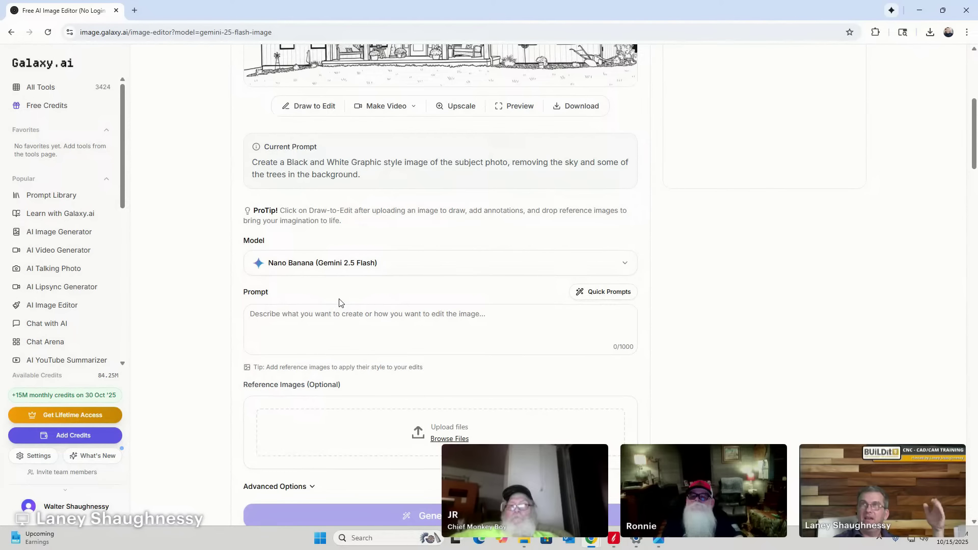
{"action": "left_click", "coordinate": [297, 265]}
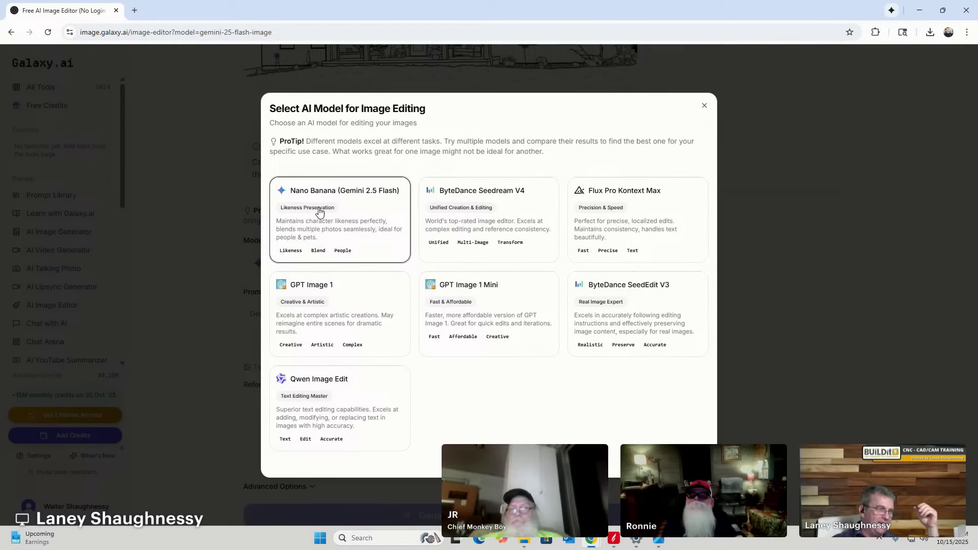
{"action": "left_click", "coordinate": [707, 107]}
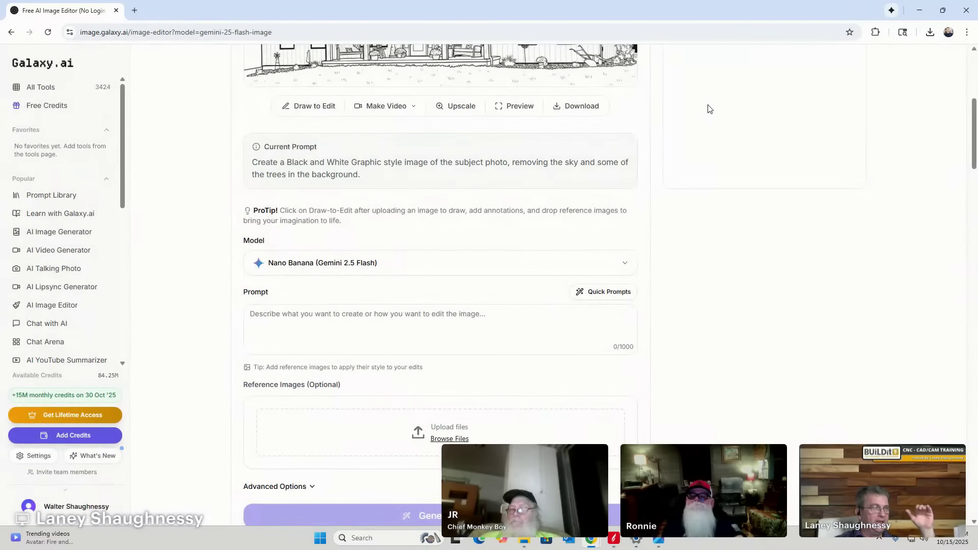
Reopen the Swansea Fire Rescue logo session and load its colour Original.
{"action": "scroll", "coordinate": [519, 226], "scroll_direction": "down", "scroll_amount": 1}
{"action": "scroll", "coordinate": [519, 227], "scroll_direction": "down", "scroll_amount": 5}
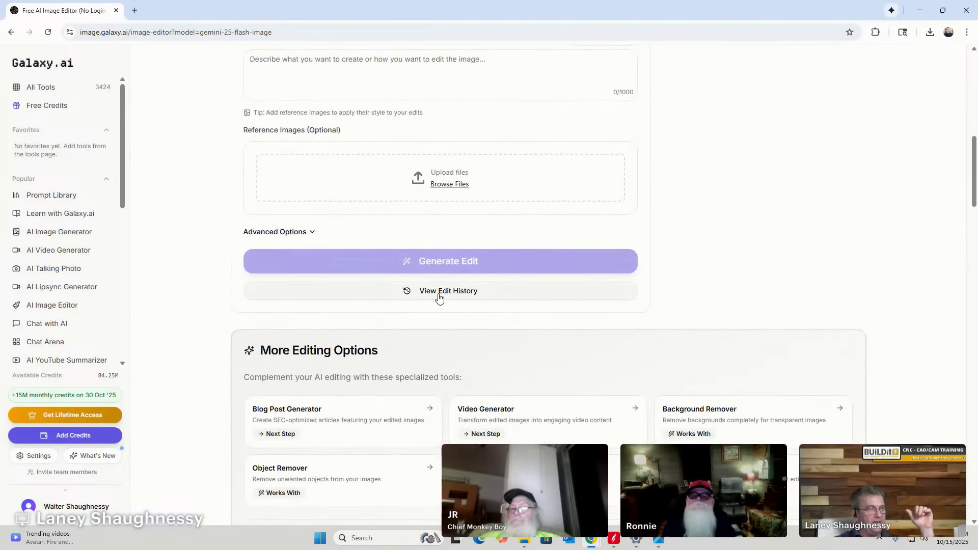
{"action": "left_click", "coordinate": [438, 294]}
{"action": "left_click", "coordinate": [325, 308]}
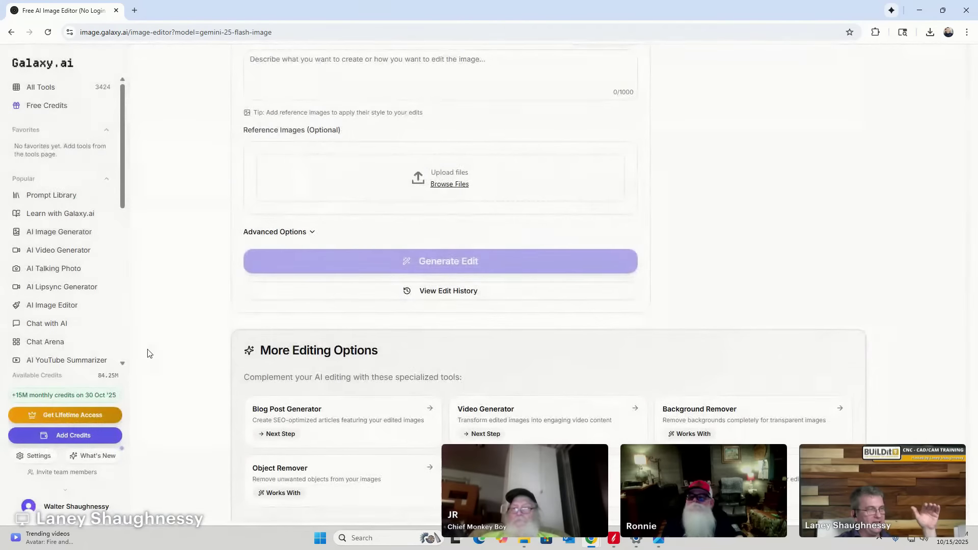
{"action": "scroll", "coordinate": [734, 202], "scroll_direction": "up", "scroll_amount": 7}
{"action": "scroll", "coordinate": [734, 201], "scroll_direction": "up", "scroll_amount": 6}
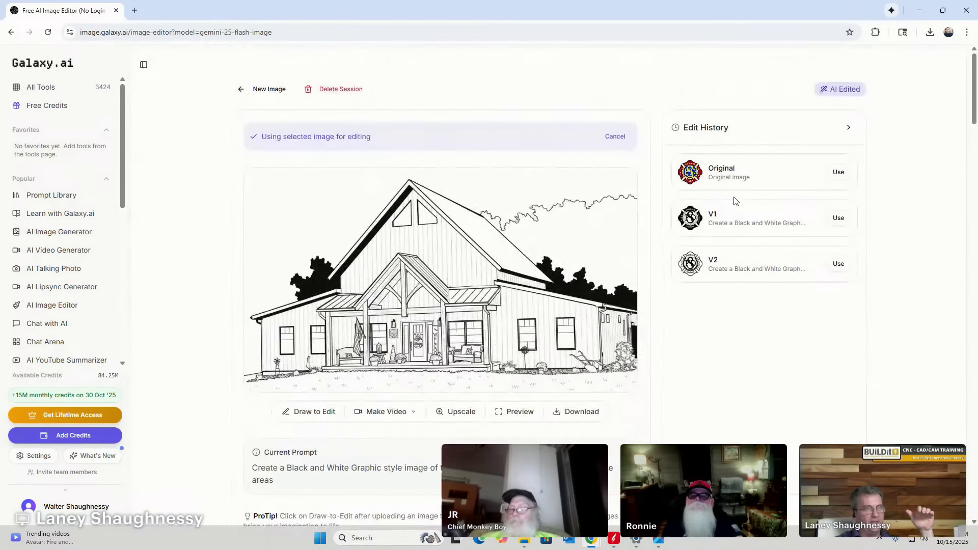
{"action": "left_click", "coordinate": [689, 176]}
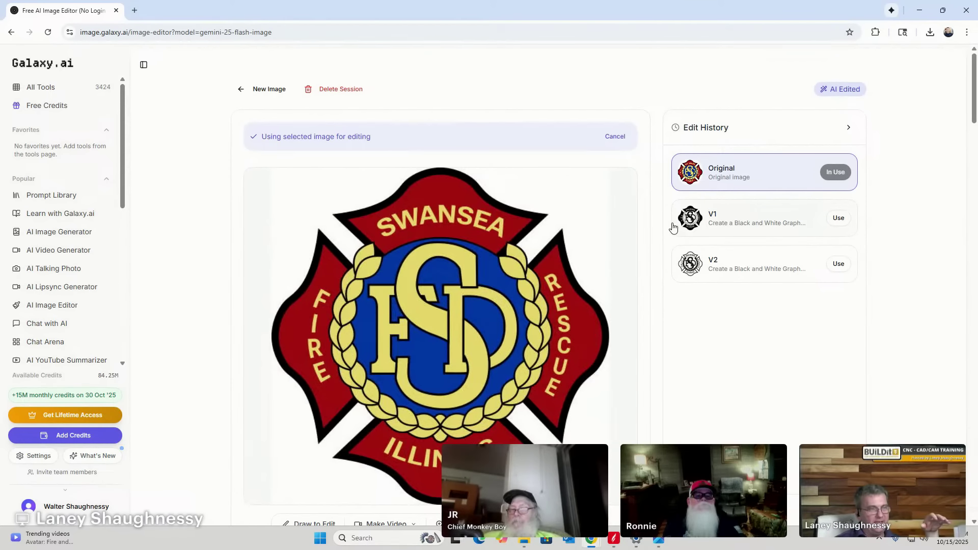
Switch to the black-and-white logo V1 and highlight its prompt.
{"action": "scroll", "coordinate": [673, 227], "scroll_direction": "down", "scroll_amount": 5}
{"action": "scroll", "coordinate": [682, 168], "scroll_direction": "up", "scroll_amount": 3}
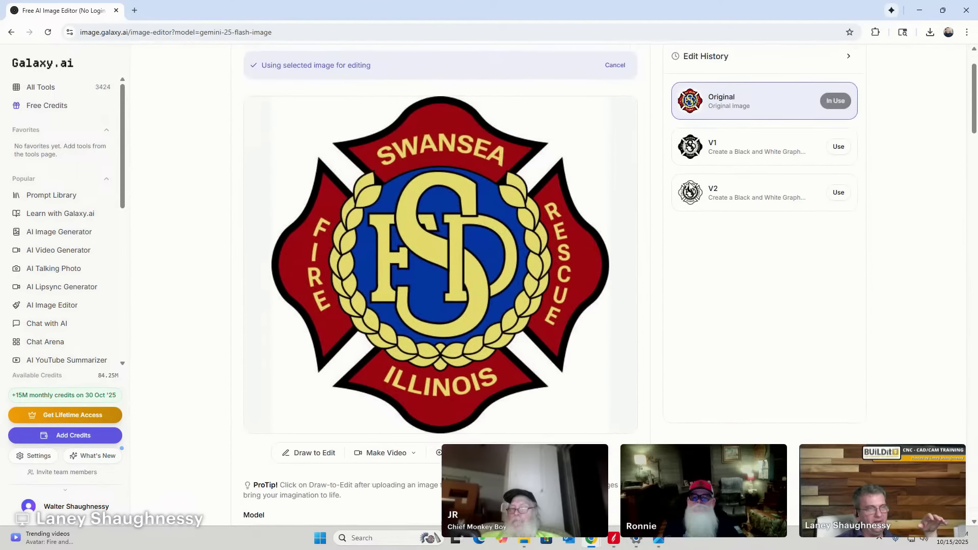
{"action": "left_click", "coordinate": [692, 179]}
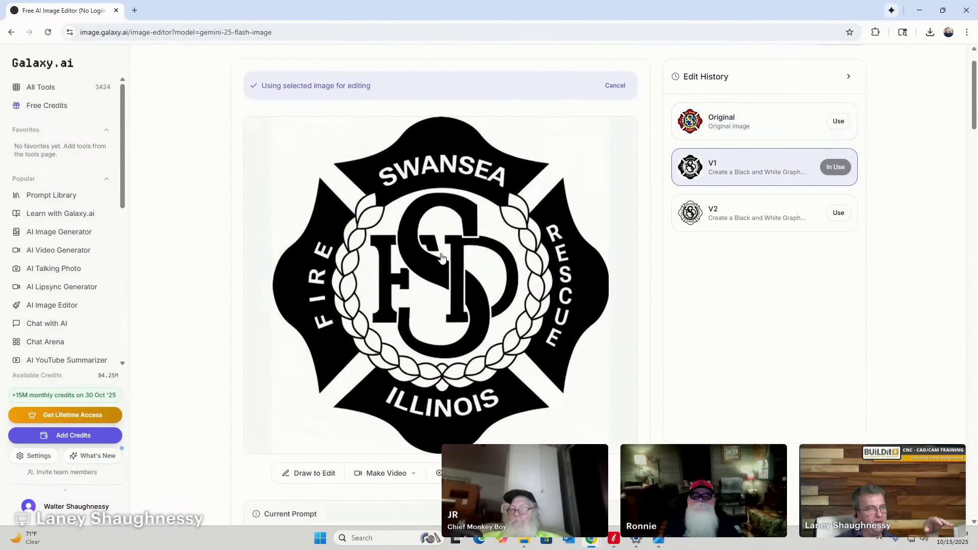
{"action": "scroll", "coordinate": [441, 258], "scroll_direction": "down", "scroll_amount": 4}
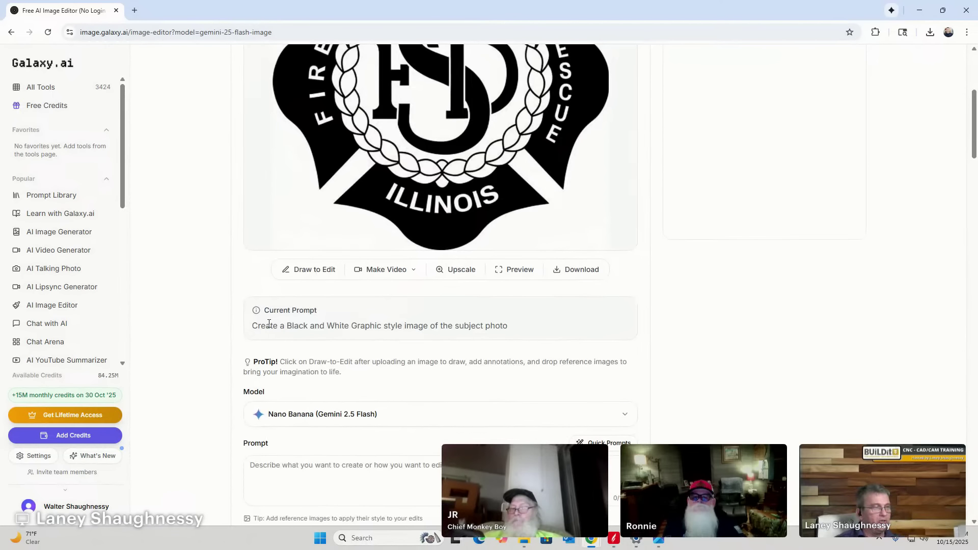
{"action": "left_click_drag", "start_coordinate": [253, 326], "coordinate": [511, 337]}
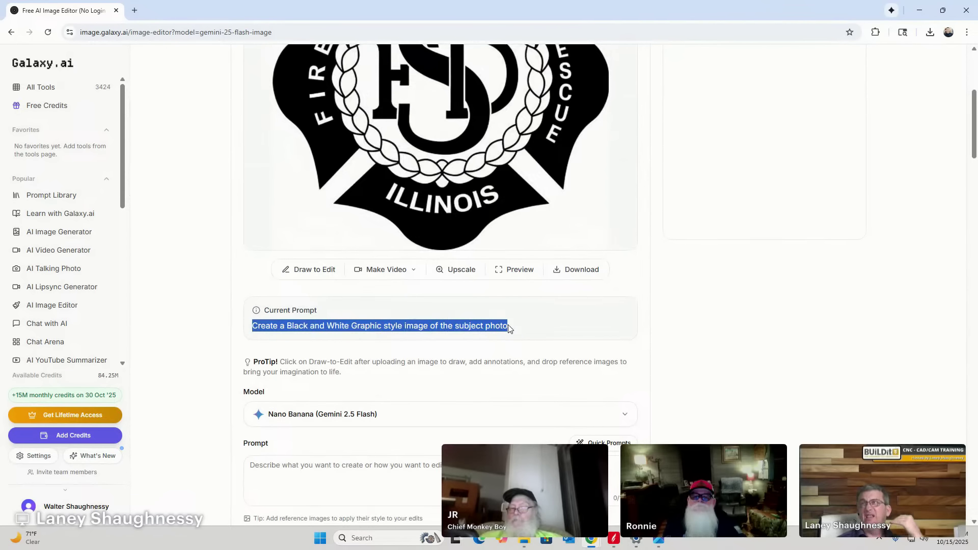
{"action": "scroll", "coordinate": [507, 324], "scroll_direction": "up", "scroll_amount": 4}
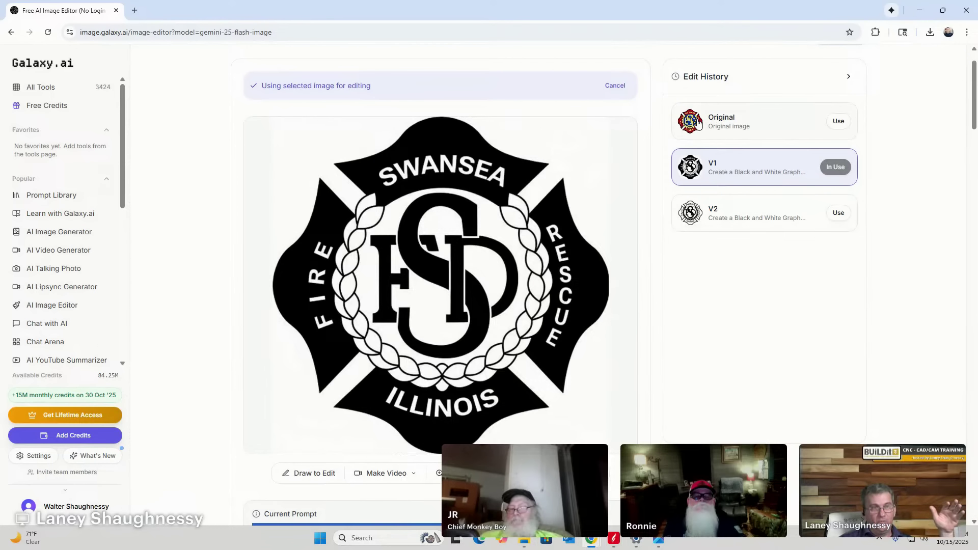
Switch to the inverted V2 logo, highlight its prompt, and list past editing sessions.
{"action": "left_click", "coordinate": [693, 219]}
{"action": "scroll", "coordinate": [413, 261], "scroll_direction": "down", "scroll_amount": 1}
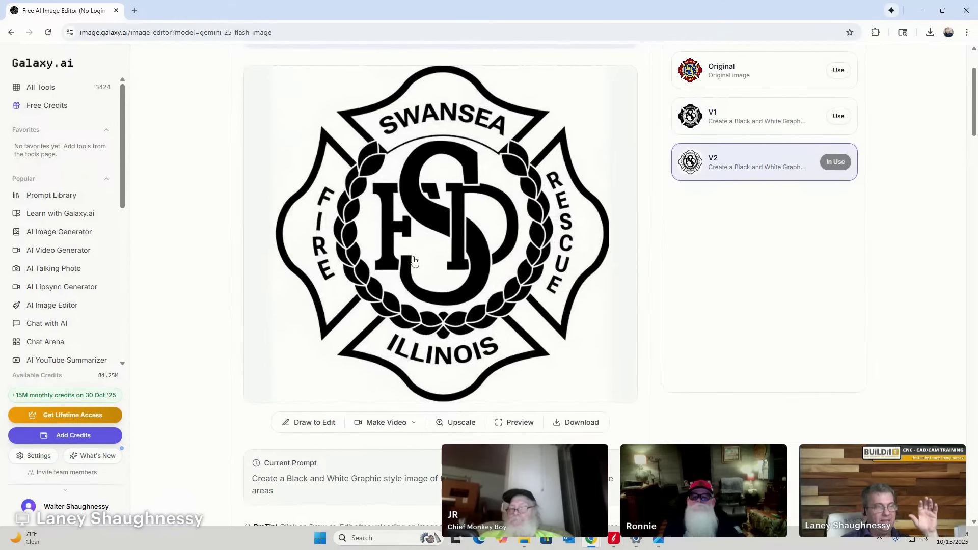
{"action": "scroll", "coordinate": [414, 261], "scroll_direction": "down", "scroll_amount": 4}
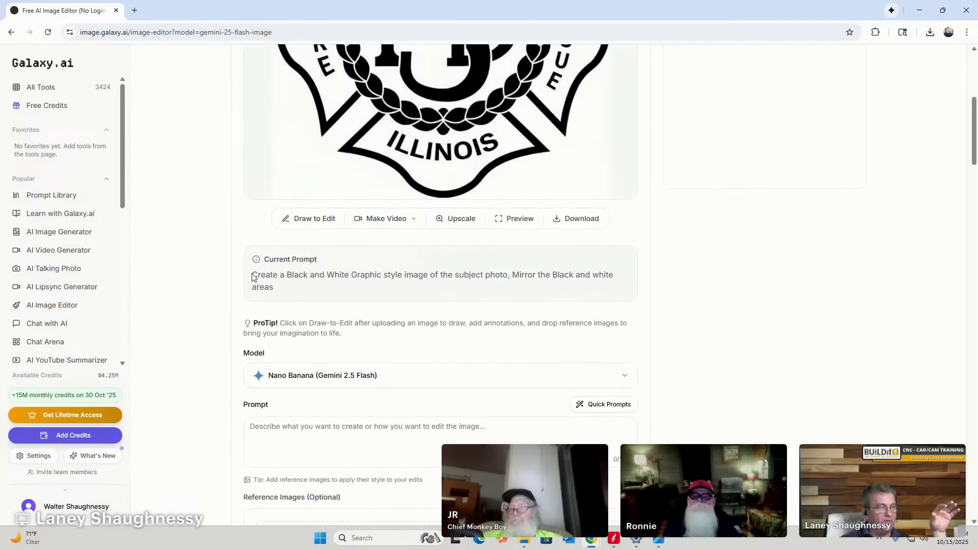
{"action": "left_click_drag", "start_coordinate": [254, 277], "coordinate": [622, 282]}
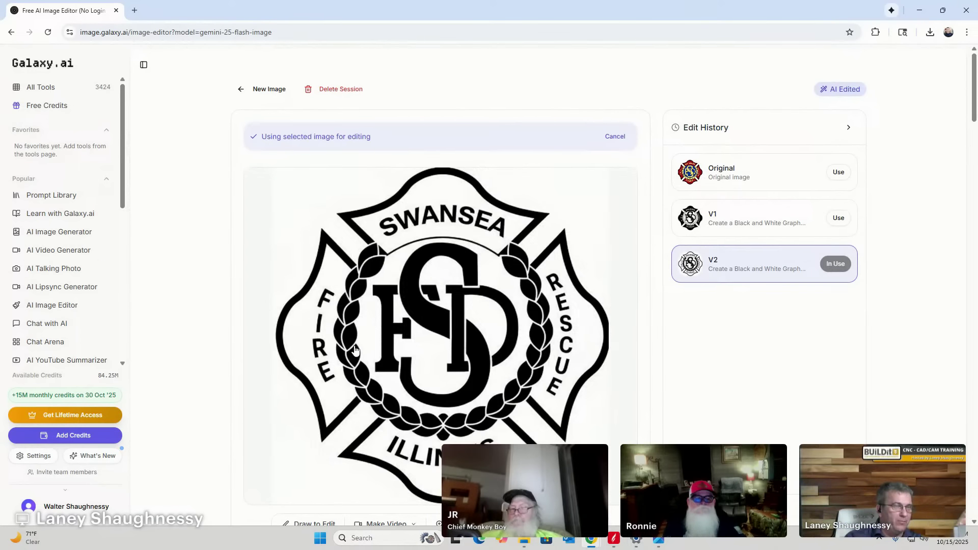
{"action": "scroll", "coordinate": [356, 356], "scroll_direction": "down", "scroll_amount": 7}
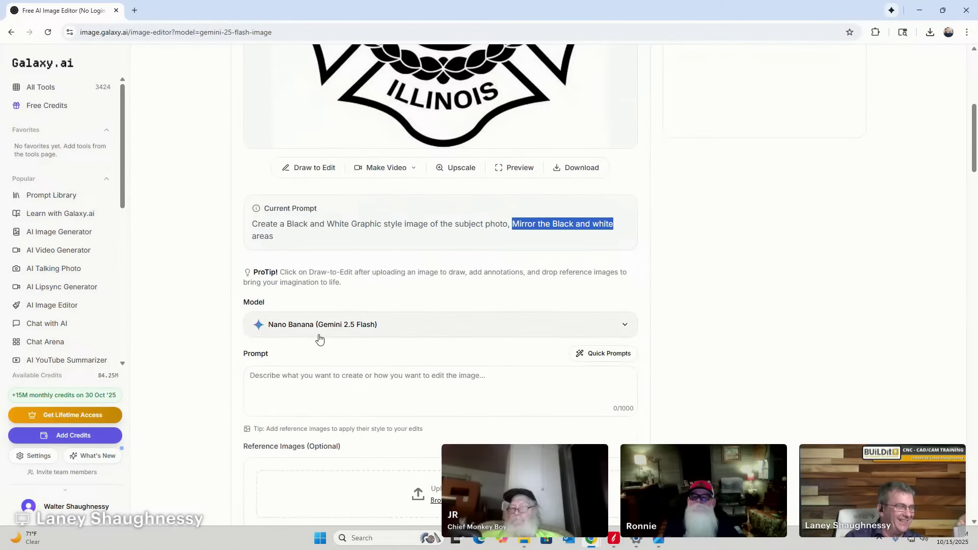
{"action": "scroll", "coordinate": [354, 326], "scroll_direction": "up", "scroll_amount": 3}
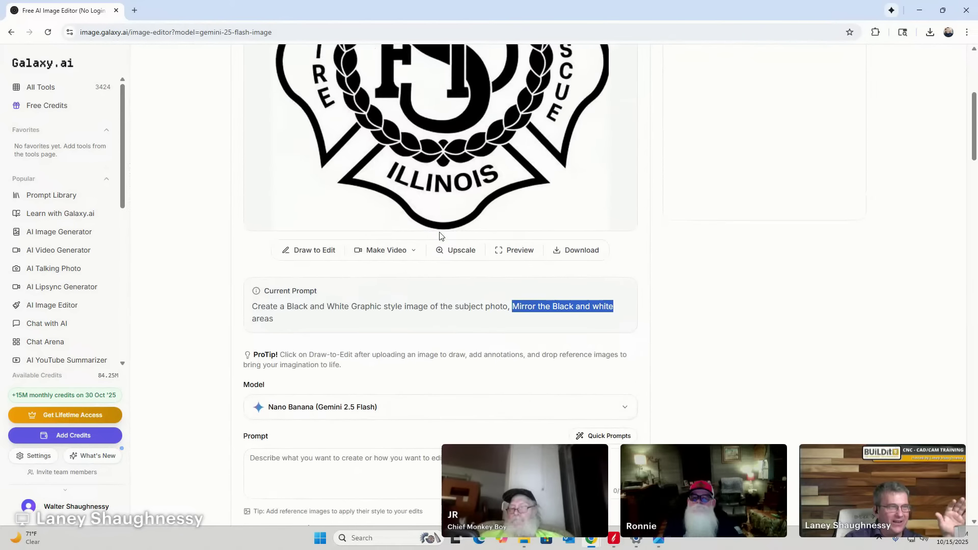
{"action": "scroll", "coordinate": [441, 235], "scroll_direction": "up", "scroll_amount": 3}
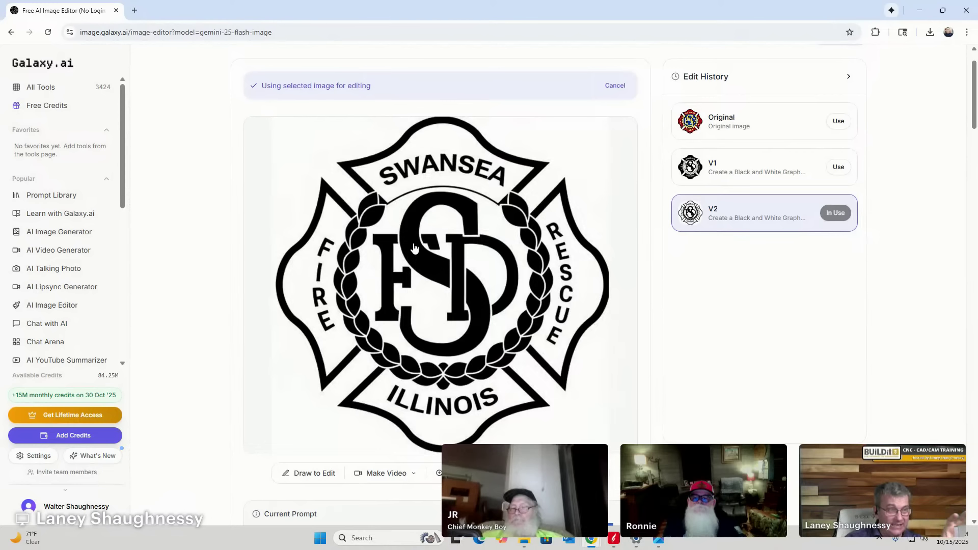
{"action": "scroll", "coordinate": [489, 309], "scroll_direction": "down", "scroll_amount": 2}
{"action": "scroll", "coordinate": [489, 309], "scroll_direction": "down", "scroll_amount": 9}
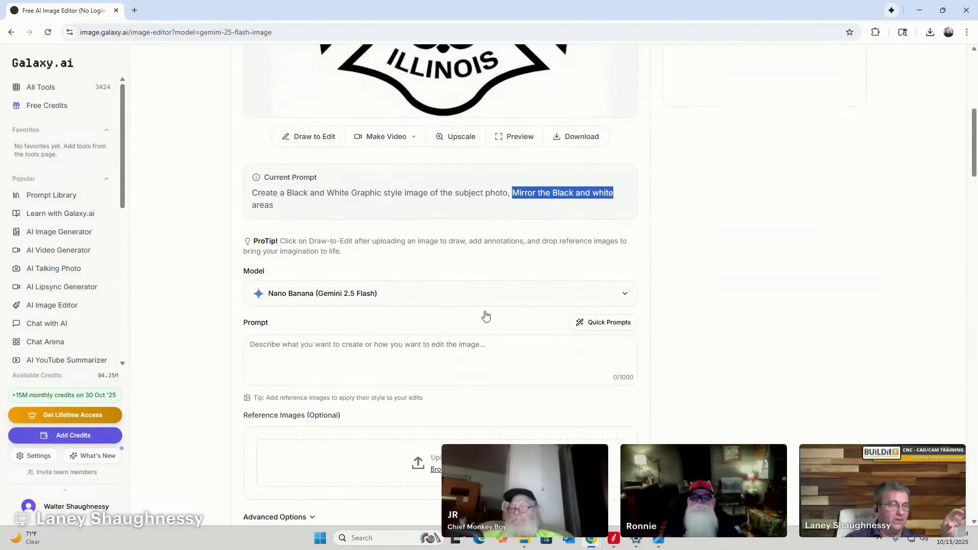
{"action": "left_click", "coordinate": [436, 251]}
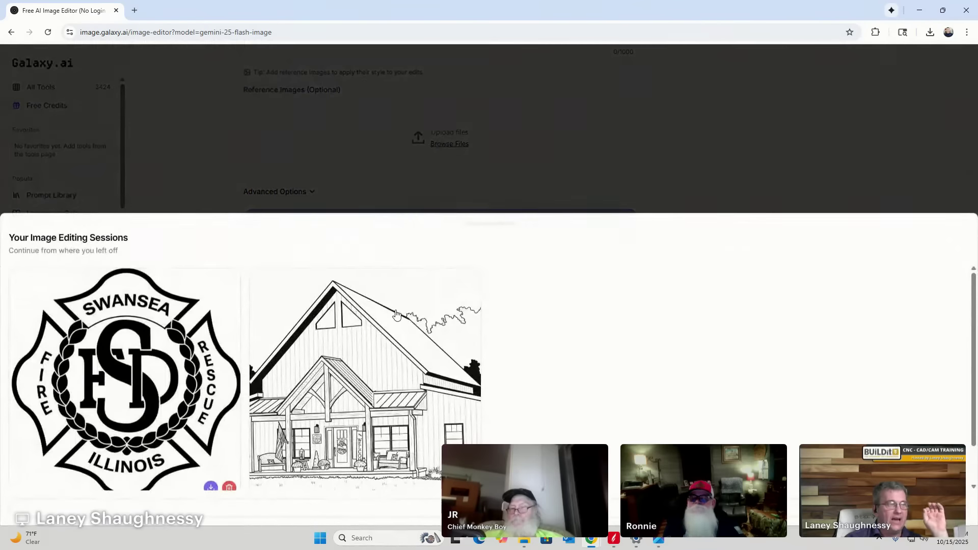
Close the sessions list and load the house session's original photo.
{"action": "key", "text": "Escape"}
{"action": "scroll", "coordinate": [499, 318], "scroll_direction": "up", "scroll_amount": 3}
{"action": "scroll", "coordinate": [499, 318], "scroll_direction": "up", "scroll_amount": 8}
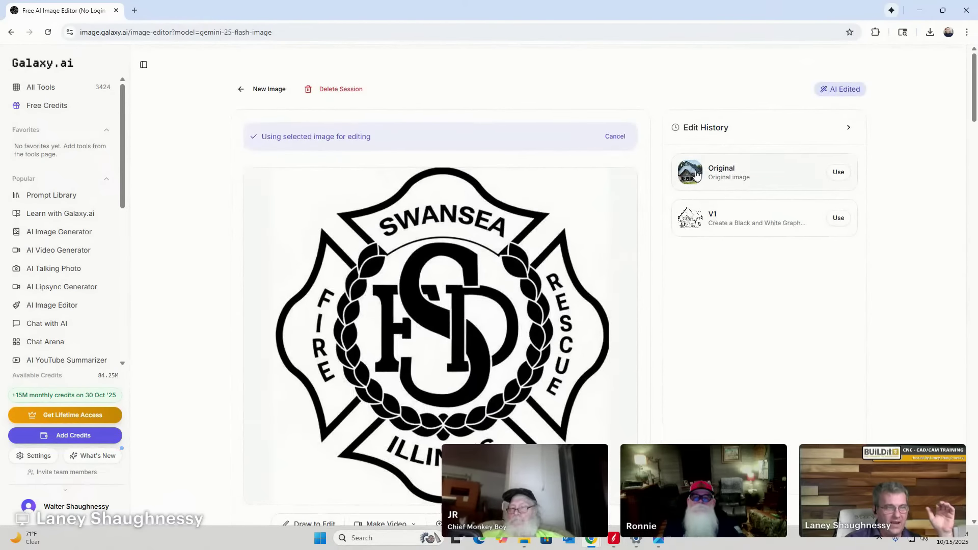
{"action": "left_click", "coordinate": [698, 177]}
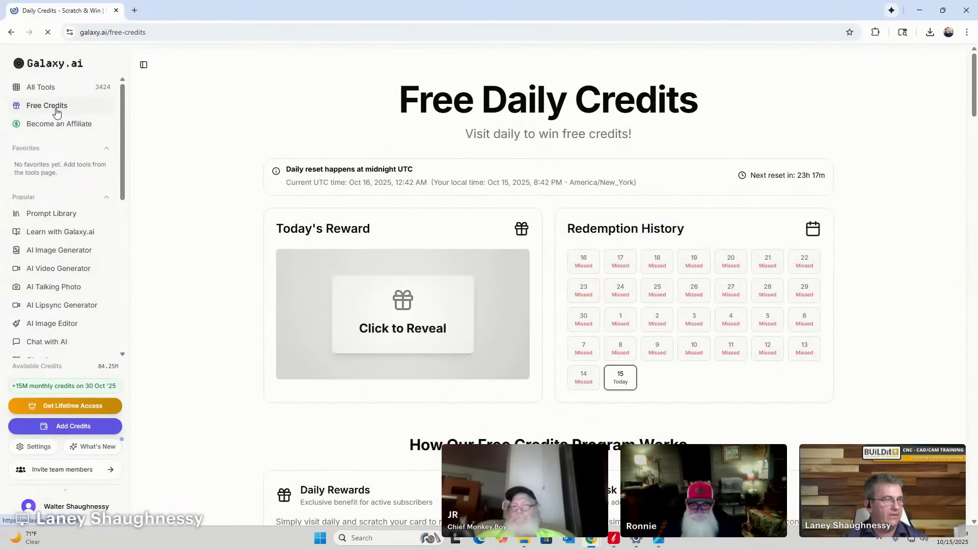
Claim today's free credits on Galaxy.ai, look over the page, then minimize the browser.
{"action": "mouse_move", "coordinate": [621, 383]}
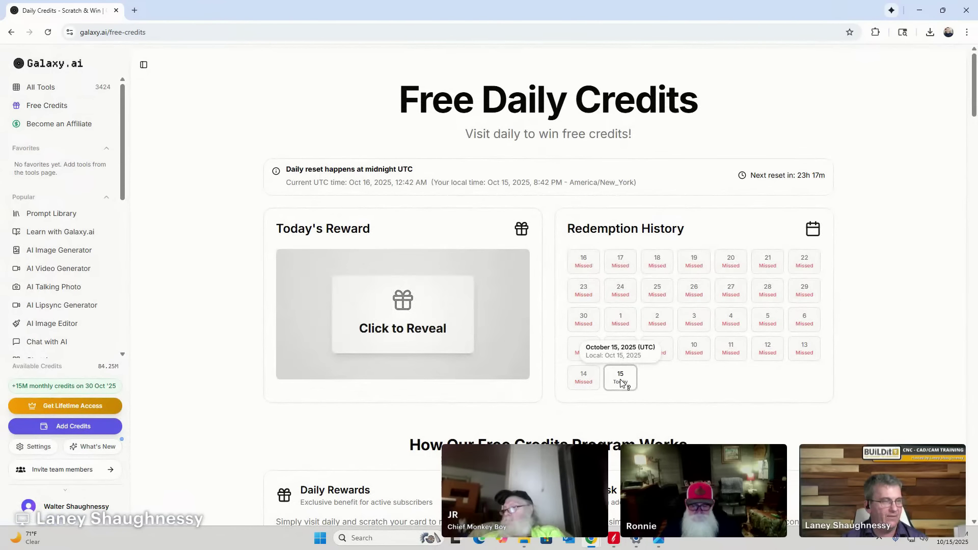
{"action": "left_click", "coordinate": [400, 301]}
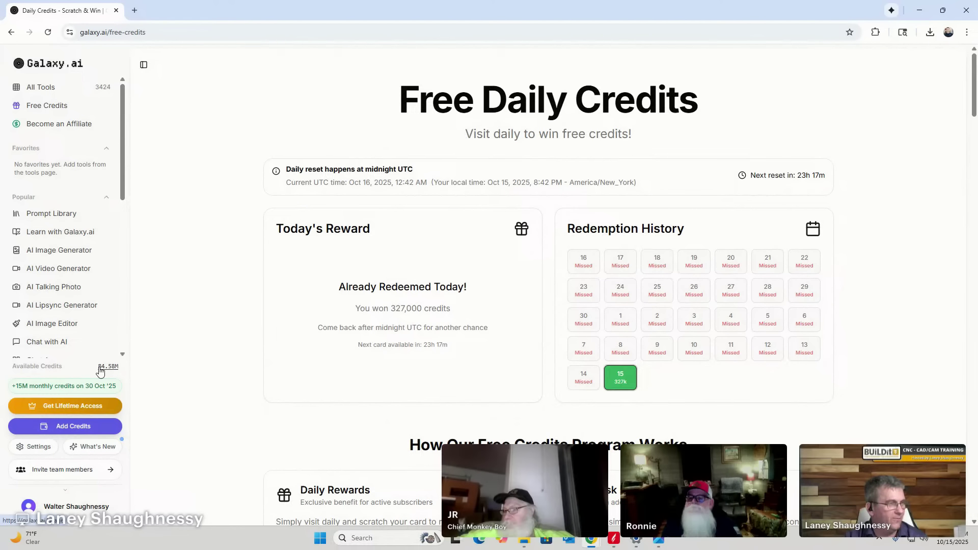
{"action": "scroll", "coordinate": [65, 213], "scroll_direction": "down", "scroll_amount": 5}
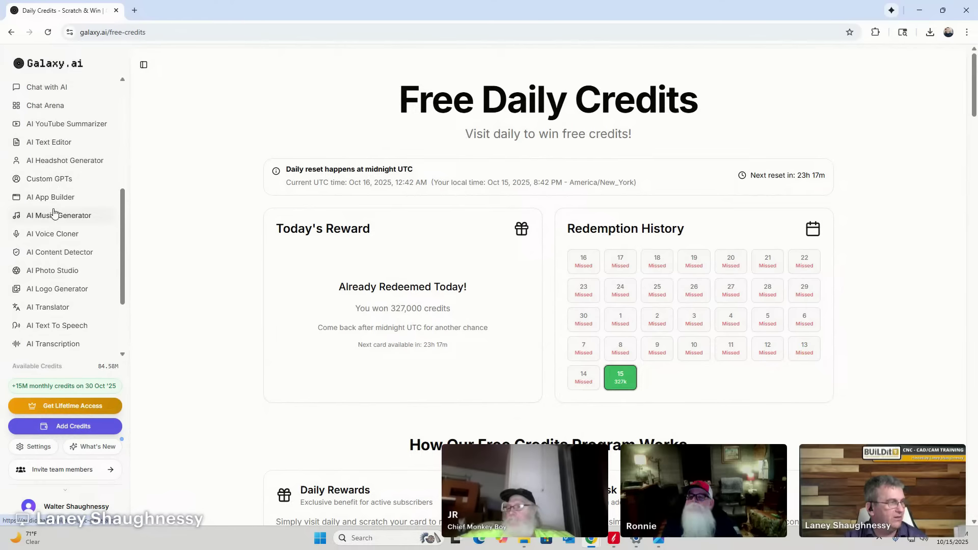
{"action": "scroll", "coordinate": [68, 185], "scroll_direction": "up", "scroll_amount": 3}
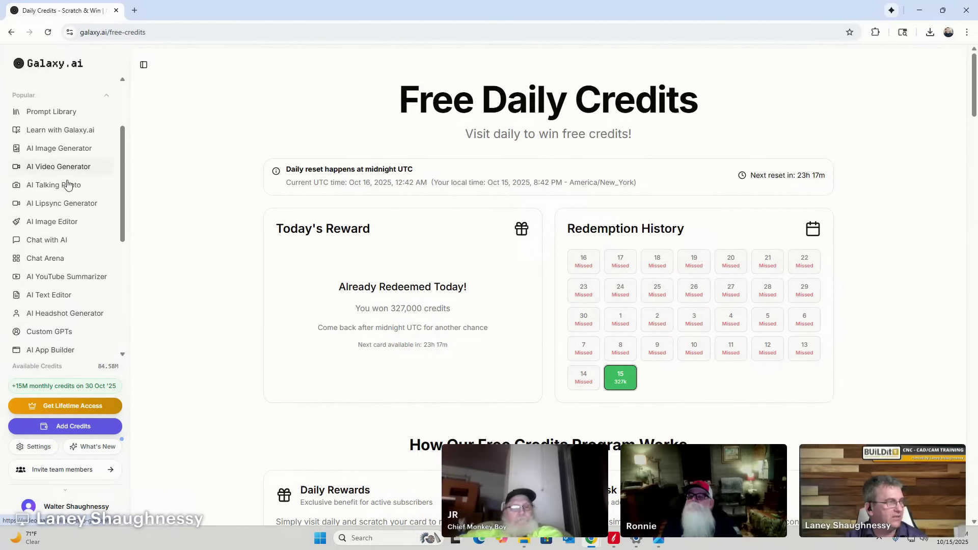
{"action": "scroll", "coordinate": [49, 304], "scroll_direction": "down", "scroll_amount": 1}
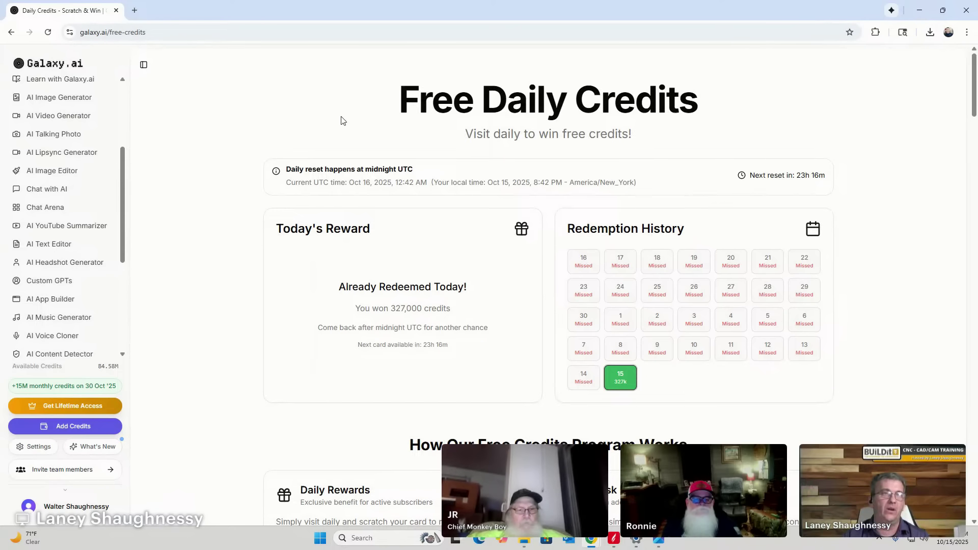
{"action": "left_click", "coordinate": [919, 10]}
Minimize Aspire and select the Milkstore_Font_Collection zip in the Documents folder.
{"action": "left_click", "coordinate": [920, 10]}
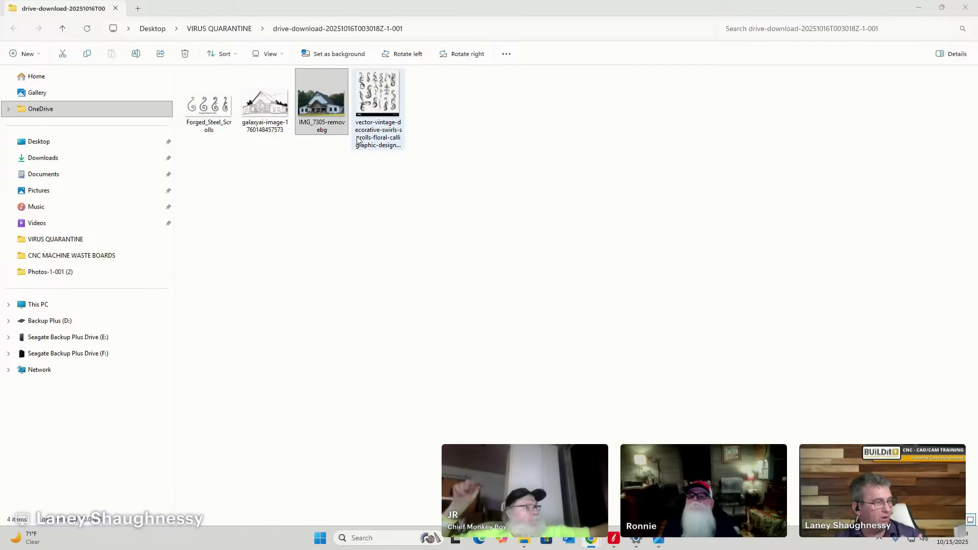
{"action": "left_click", "coordinate": [38, 176]}
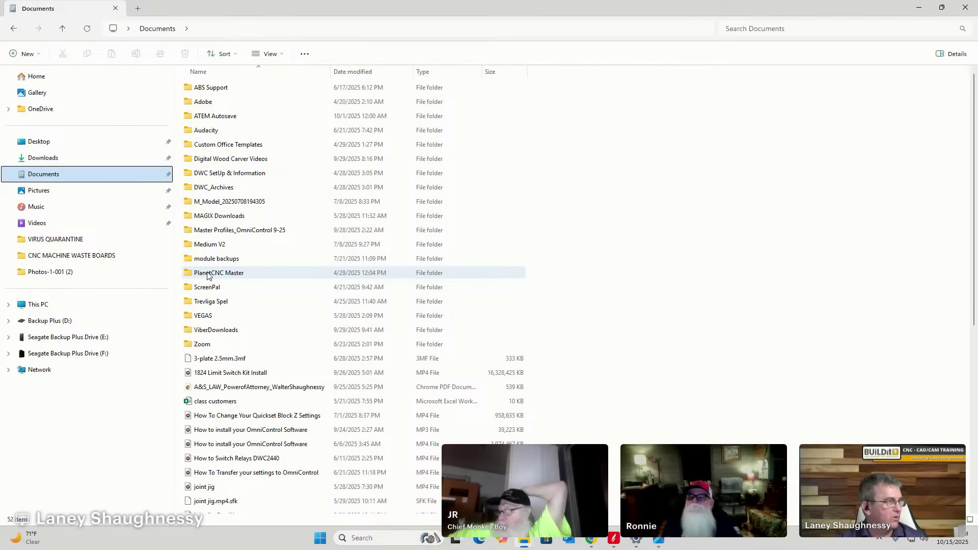
{"action": "scroll", "coordinate": [273, 255], "scroll_direction": "down", "scroll_amount": 2}
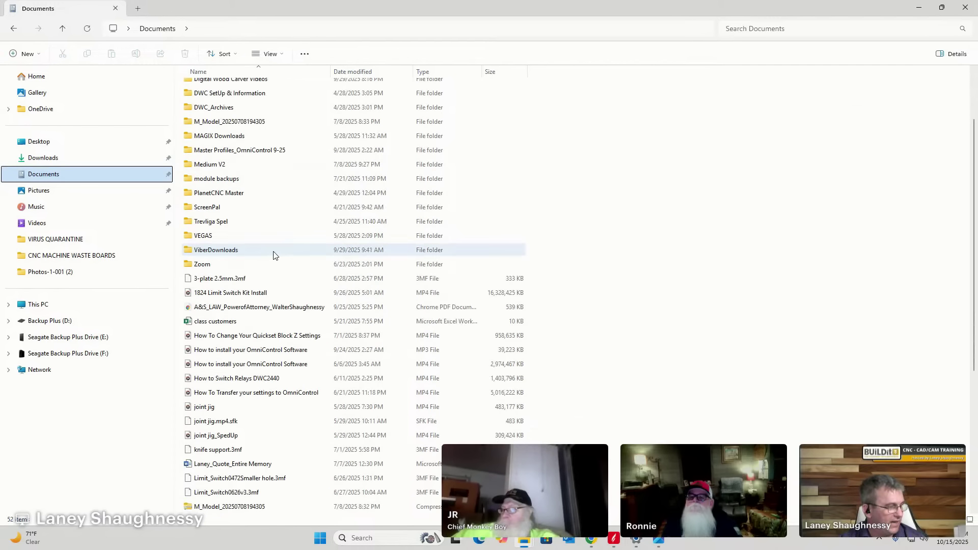
{"action": "scroll", "coordinate": [274, 254], "scroll_direction": "down", "scroll_amount": 3}
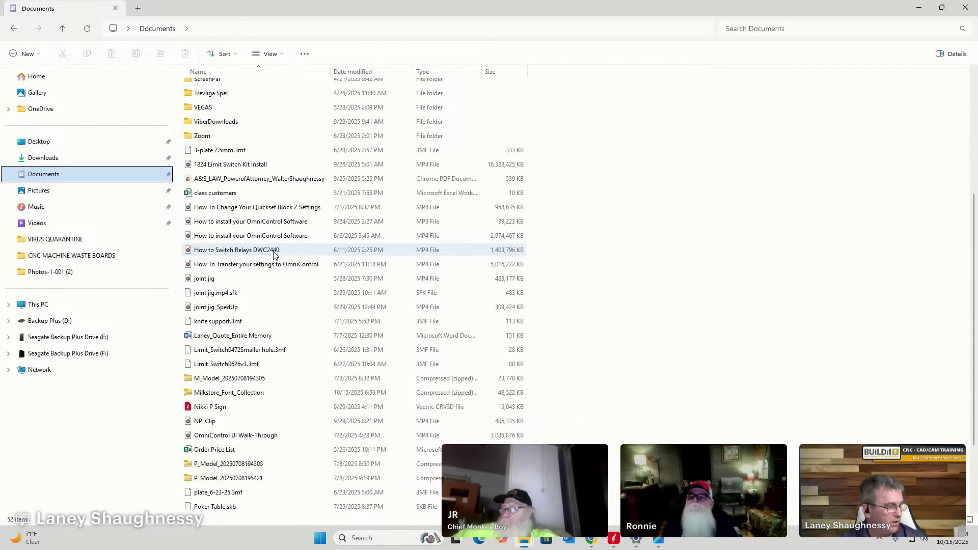
{"action": "left_click", "coordinate": [217, 395]}
Extract the Milkstore_Font_Collection zip into its own folder in Documents.
{"action": "double_click", "coordinate": [216, 395]}
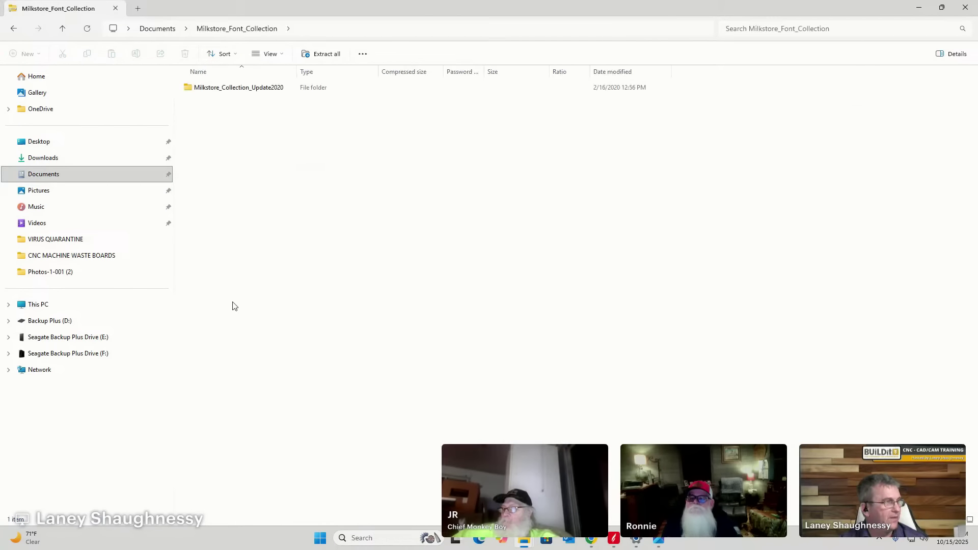
{"action": "left_click", "coordinate": [326, 54]}
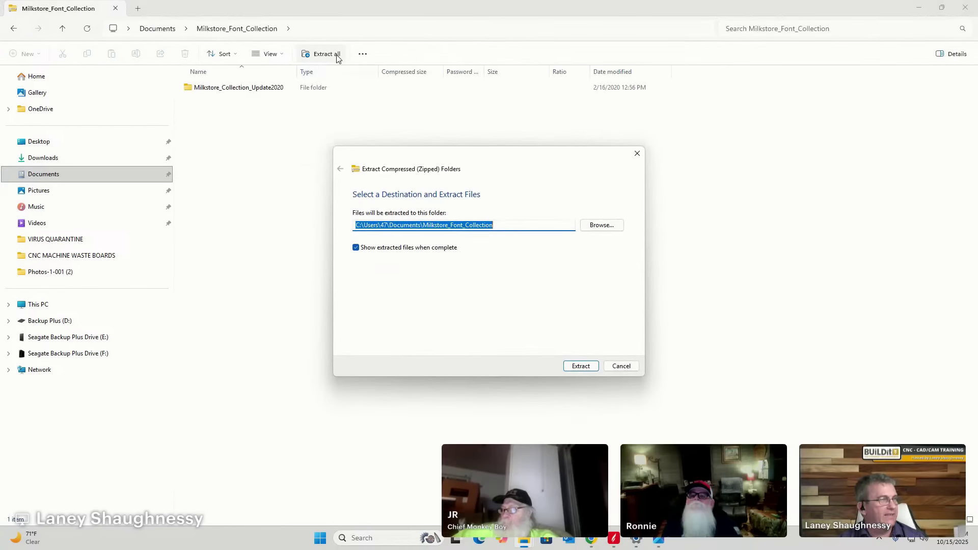
{"action": "left_click", "coordinate": [581, 366]}
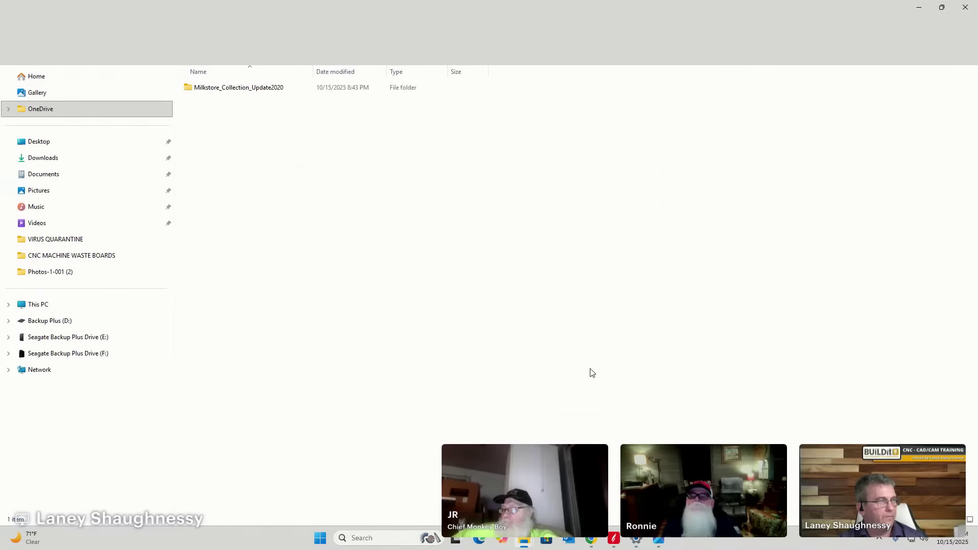
Navigate through Milkstore_Collection_Update2020 to the Fonts > Milkstore01 > TTF folder.
{"action": "double_click", "coordinate": [239, 89]}
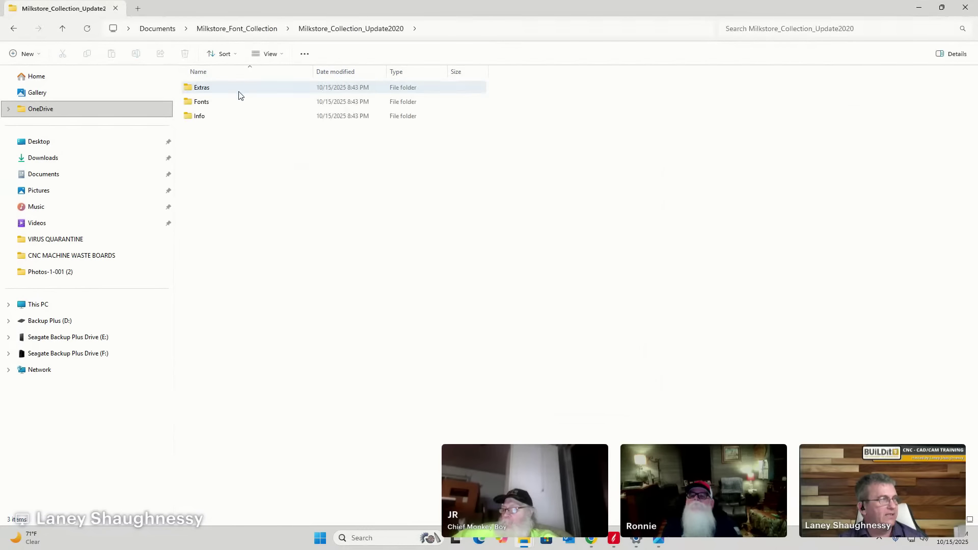
{"action": "double_click", "coordinate": [210, 92]}
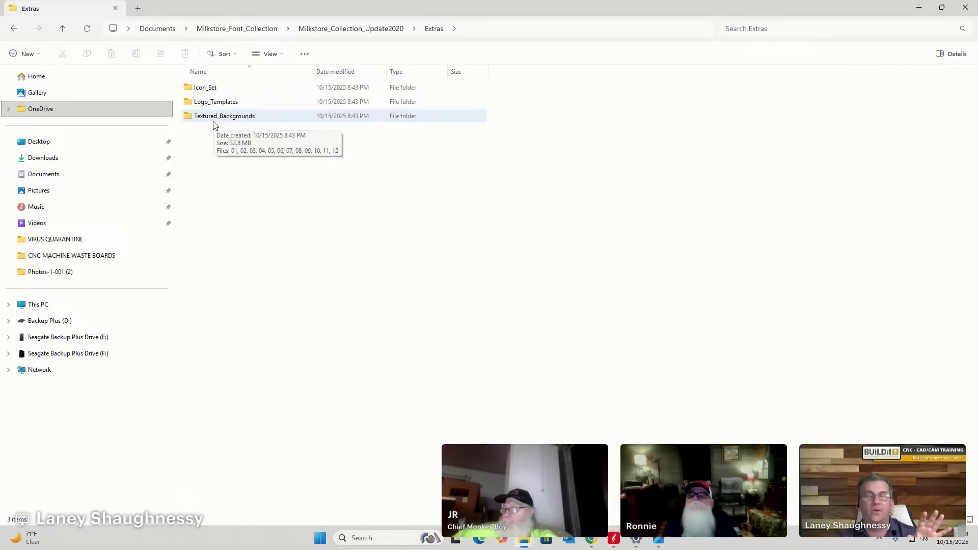
{"action": "double_click", "coordinate": [206, 89]}
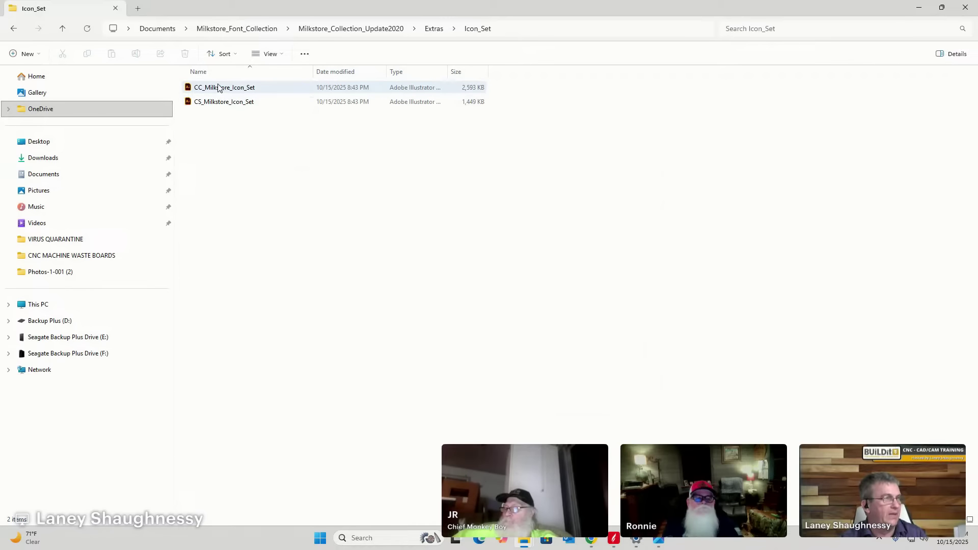
{"action": "left_click", "coordinate": [433, 29]}
{"action": "left_click", "coordinate": [352, 29]}
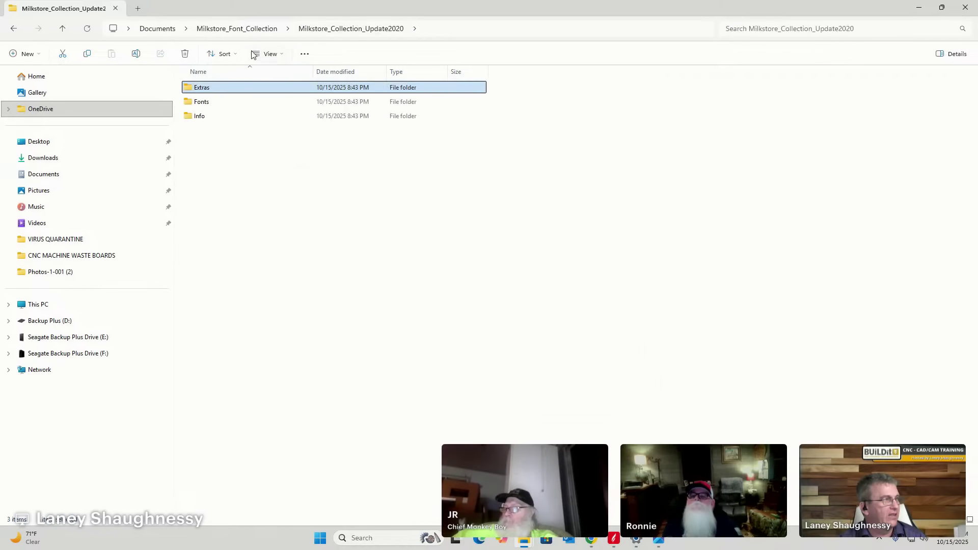
{"action": "double_click", "coordinate": [200, 103]}
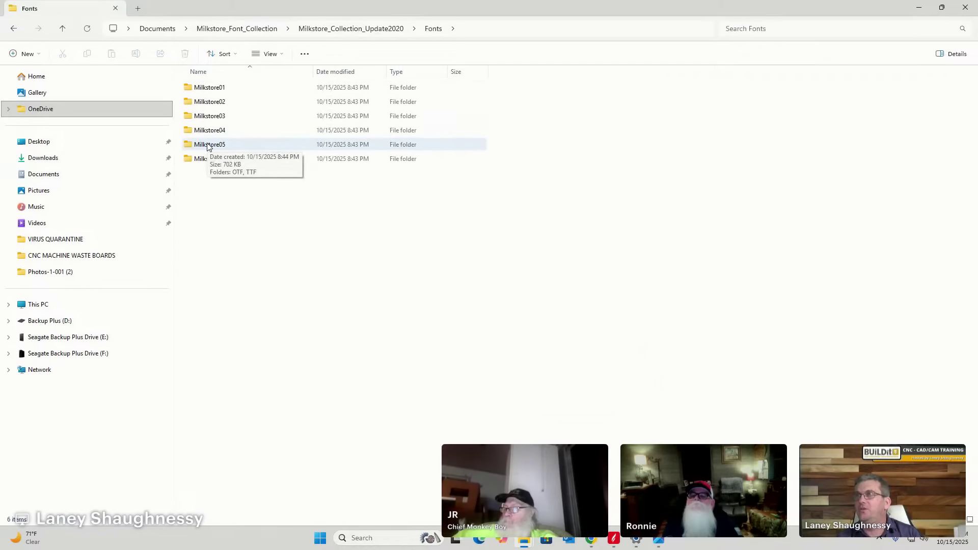
{"action": "double_click", "coordinate": [214, 89]}
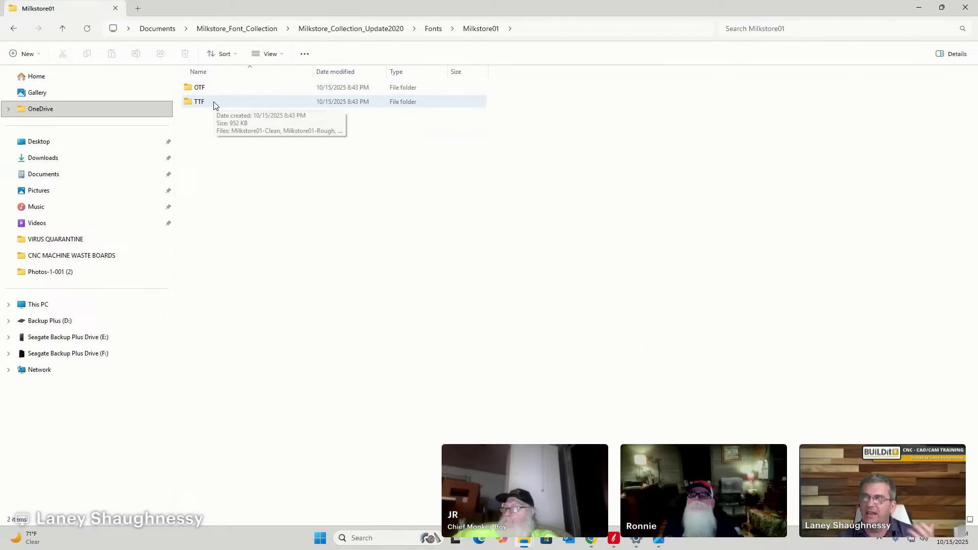
{"action": "double_click", "coordinate": [215, 103]}
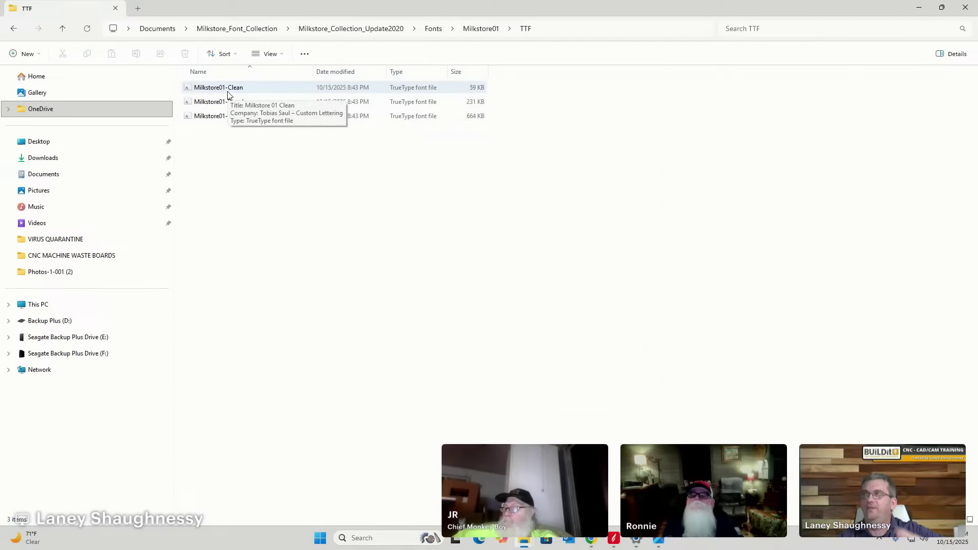
Install the three Milkstore01 TrueType fonts: Clean, Rough and Textured.
{"action": "left_click", "coordinate": [224, 89]}
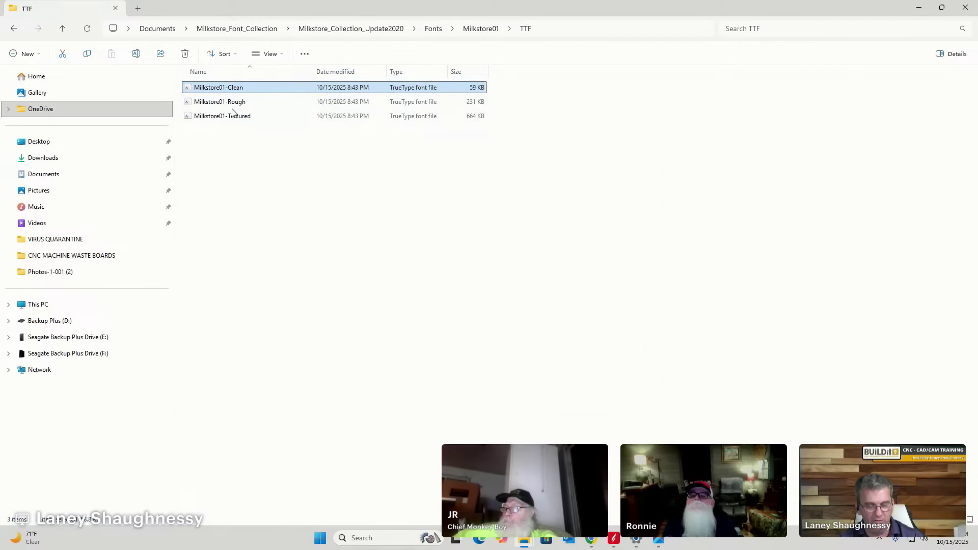
{"action": "left_click", "coordinate": [230, 118], "text": "shift"}
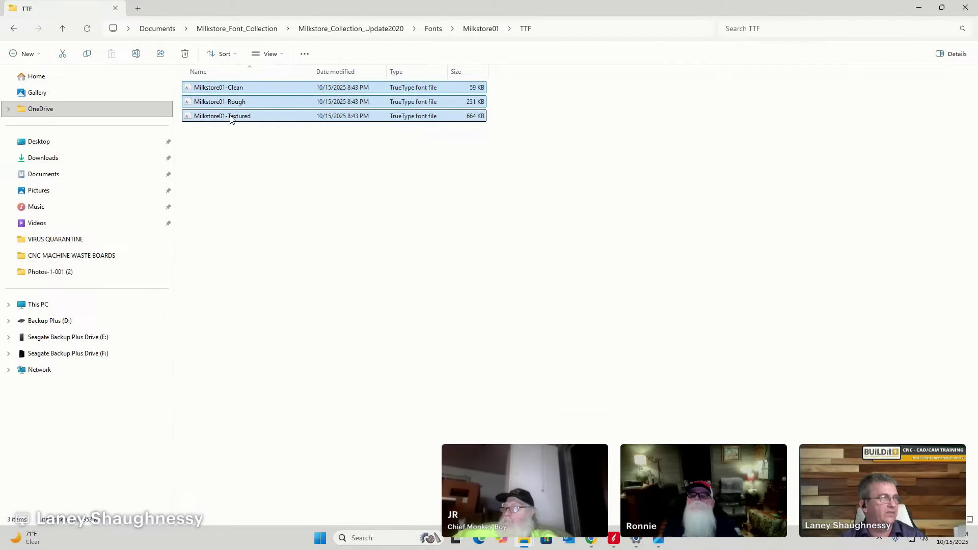
{"action": "right_click", "coordinate": [230, 119]}
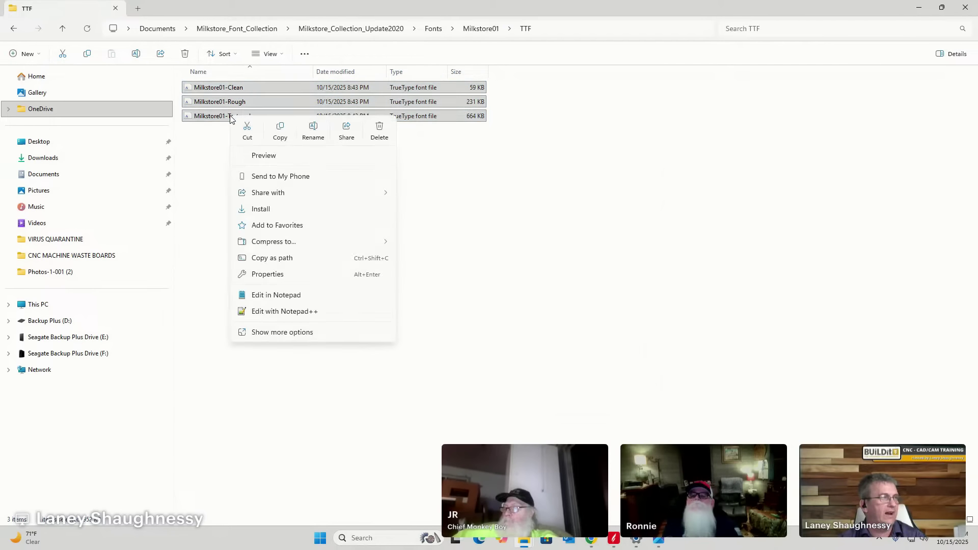
{"action": "left_click", "coordinate": [262, 210]}
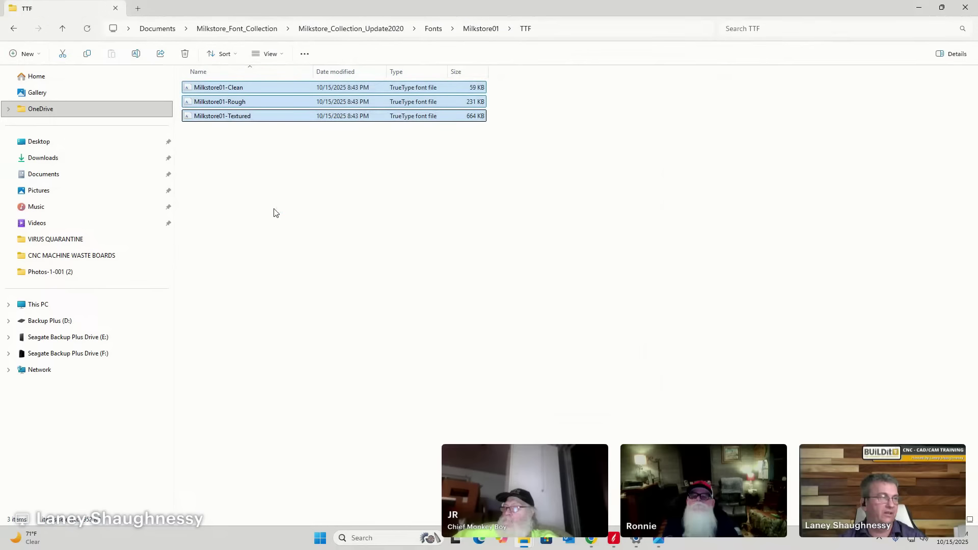
Install the three Milkstore02 TrueType fonts from its TTF folder.
{"action": "left_click", "coordinate": [481, 29]}
{"action": "left_click", "coordinate": [433, 29]}
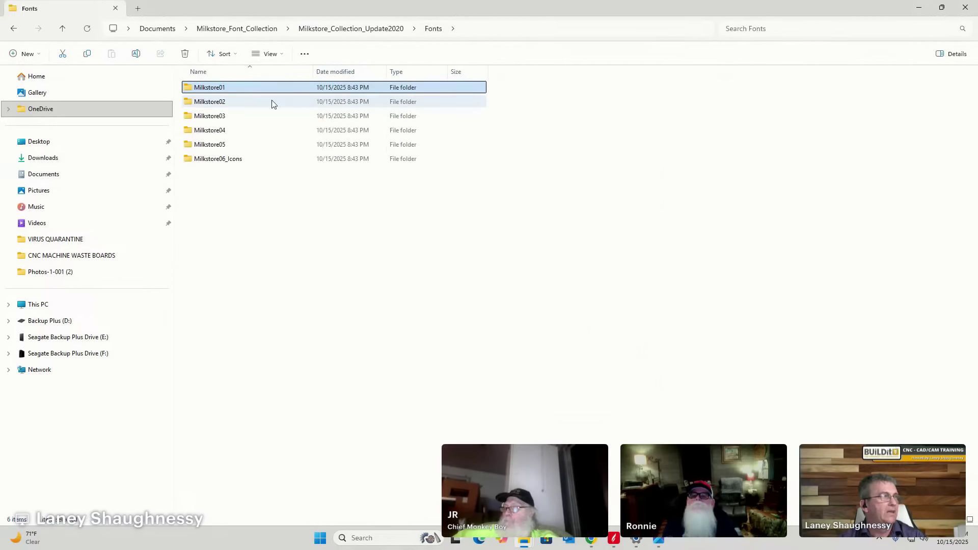
{"action": "double_click", "coordinate": [209, 101]}
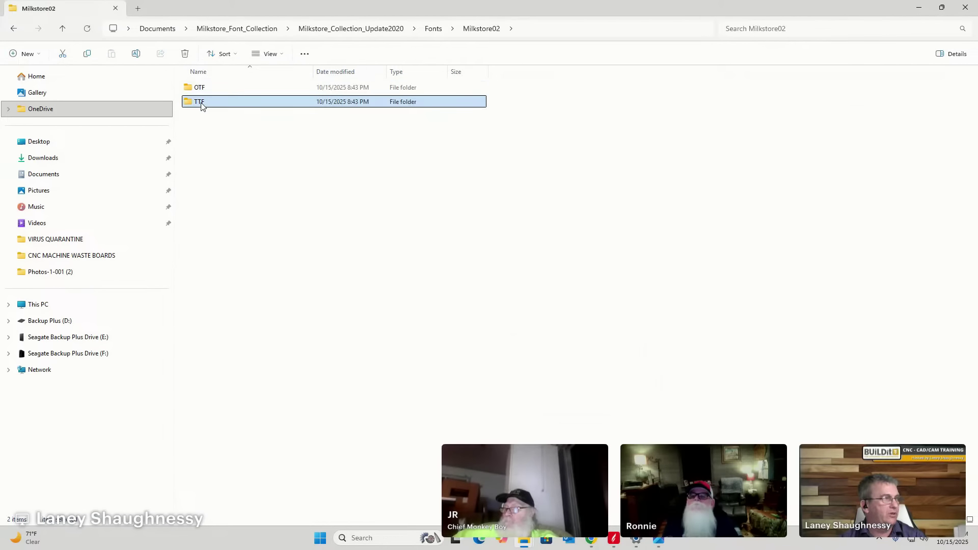
{"action": "double_click", "coordinate": [204, 101]}
{"action": "left_click", "coordinate": [211, 89]}
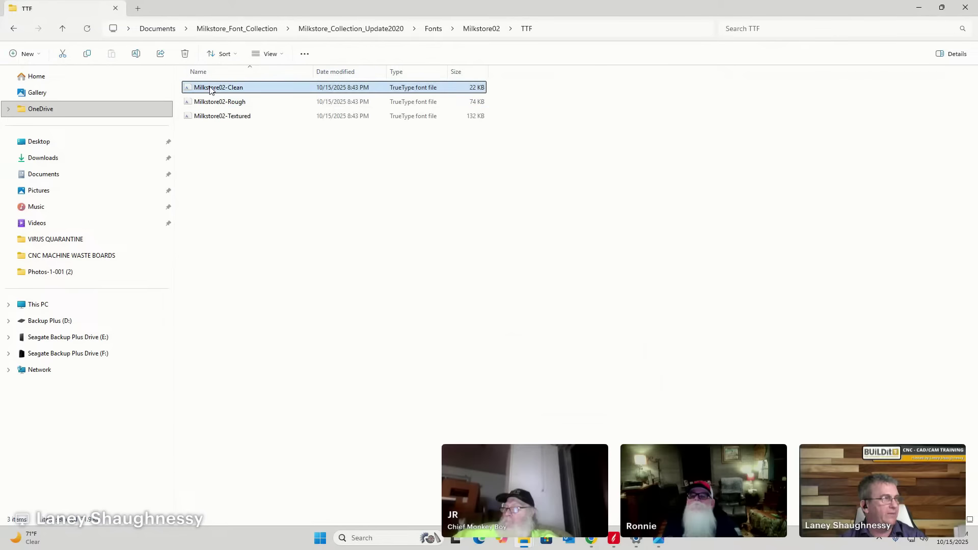
{"action": "left_click", "coordinate": [204, 116], "text": "shift"}
{"action": "right_click", "coordinate": [213, 116]}
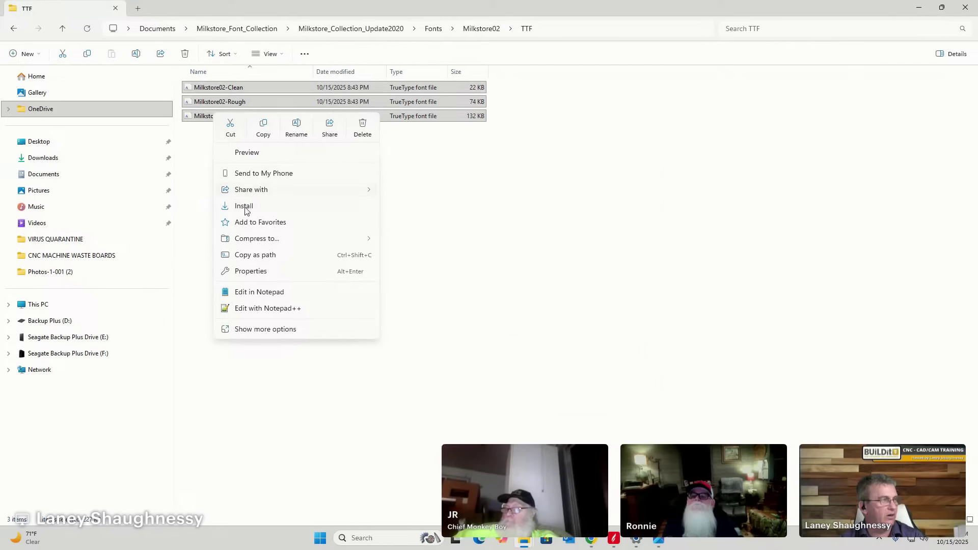
{"action": "left_click", "coordinate": [245, 205]}
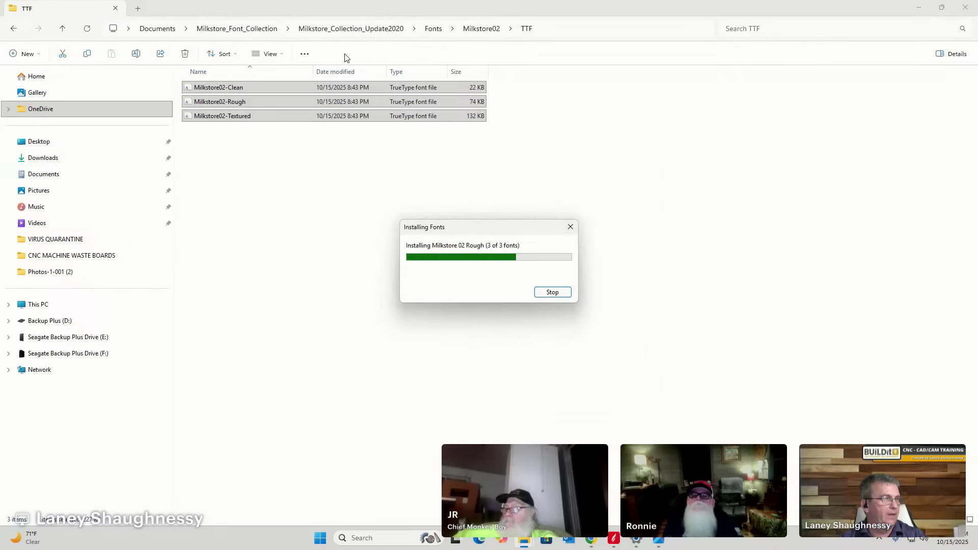
Install the three Milkstore03 TrueType fonts from its TTF folder.
{"action": "left_click", "coordinate": [441, 30]}
{"action": "left_click", "coordinate": [213, 117]}
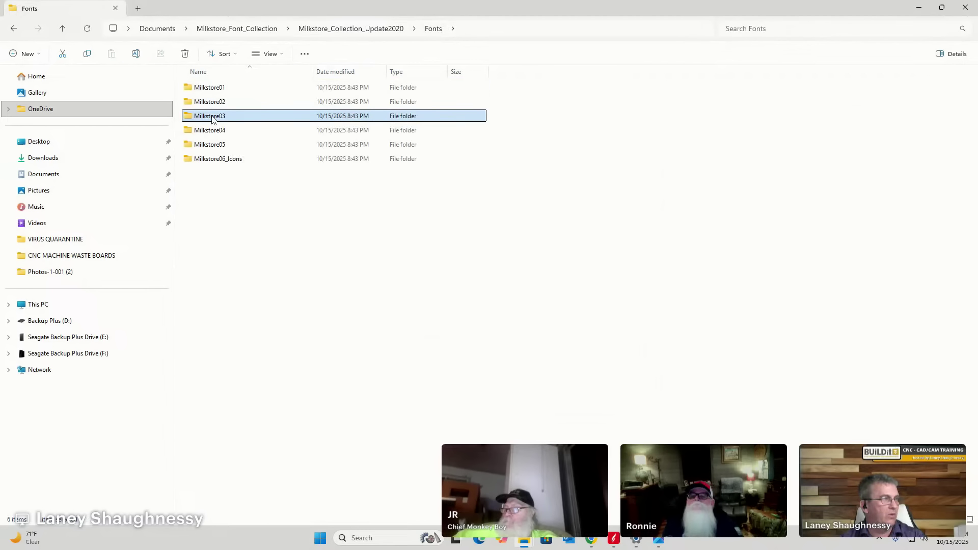
{"action": "double_click", "coordinate": [213, 117]}
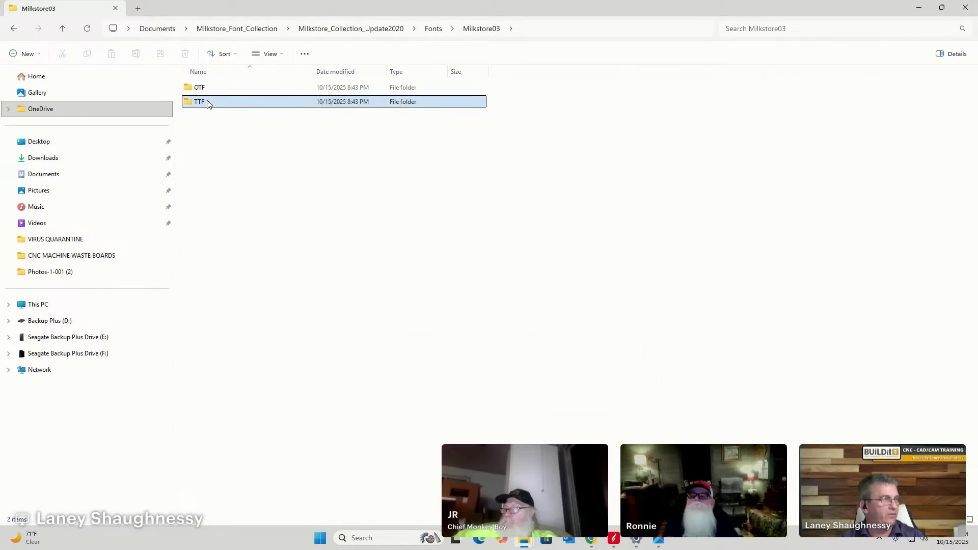
{"action": "double_click", "coordinate": [209, 103]}
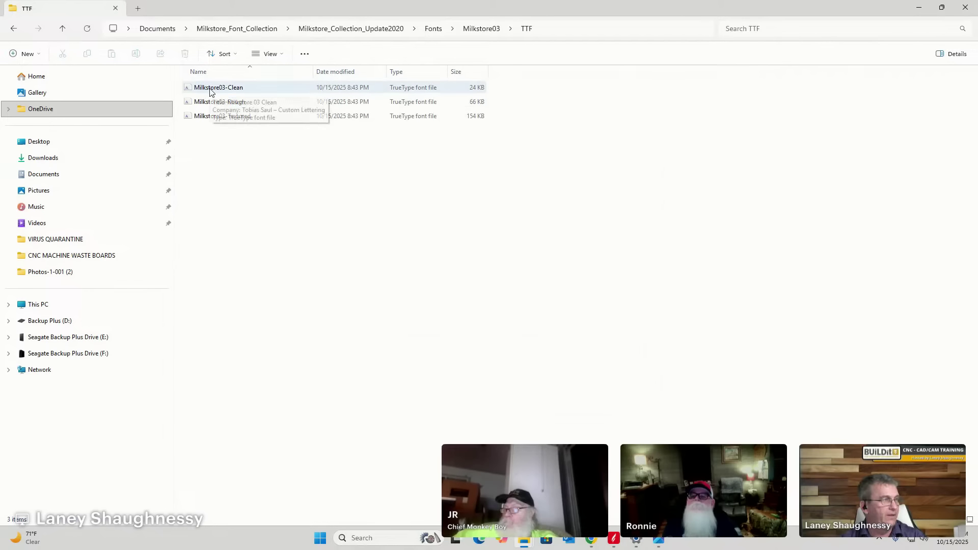
{"action": "left_click_drag", "start_coordinate": [211, 92], "coordinate": [216, 123]}
{"action": "right_click", "coordinate": [216, 122]}
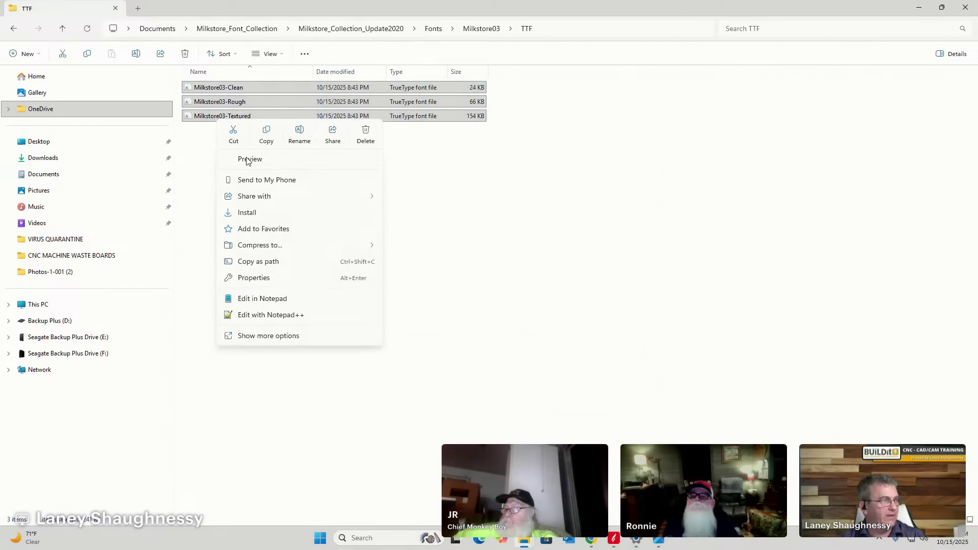
{"action": "left_click", "coordinate": [254, 212]}
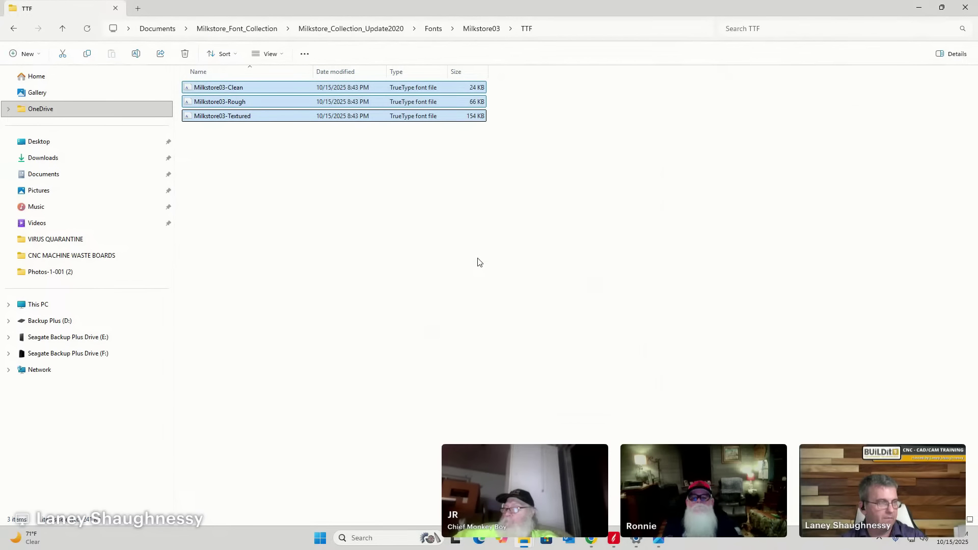
Install the three Milkstore04 TrueType fonts and return to the Fonts folder.
{"action": "left_click", "coordinate": [433, 29]}
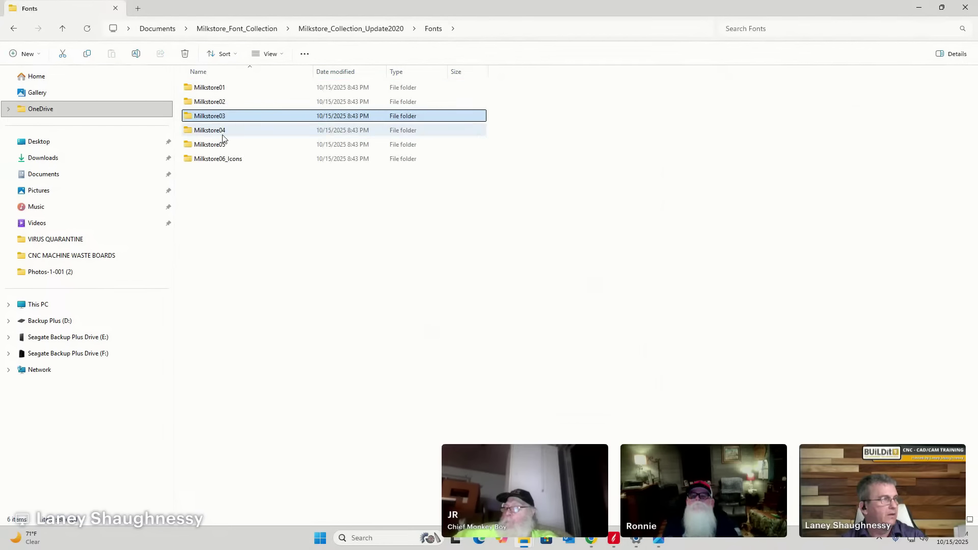
{"action": "double_click", "coordinate": [221, 133]}
{"action": "double_click", "coordinate": [200, 102]}
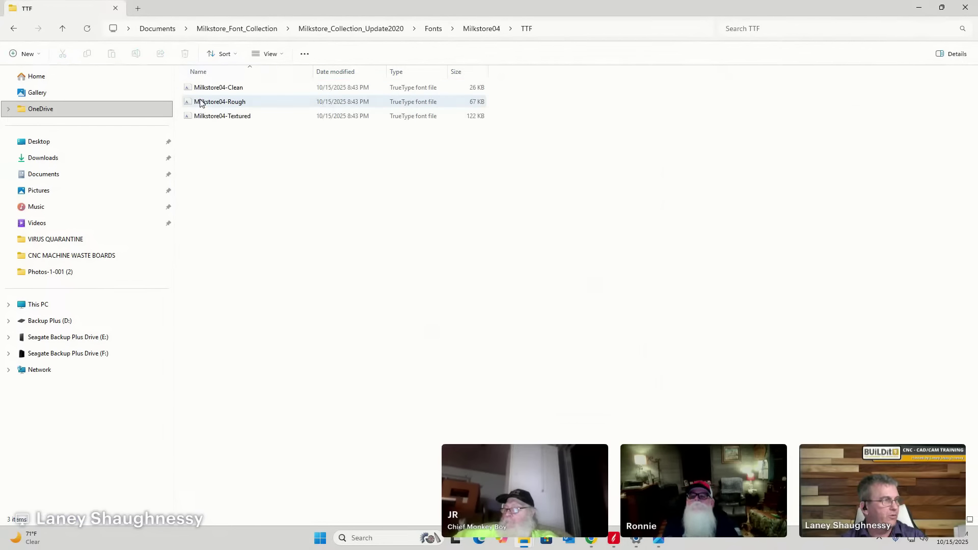
{"action": "left_click", "coordinate": [209, 90]}
{"action": "left_click", "coordinate": [213, 118], "text": "shift"}
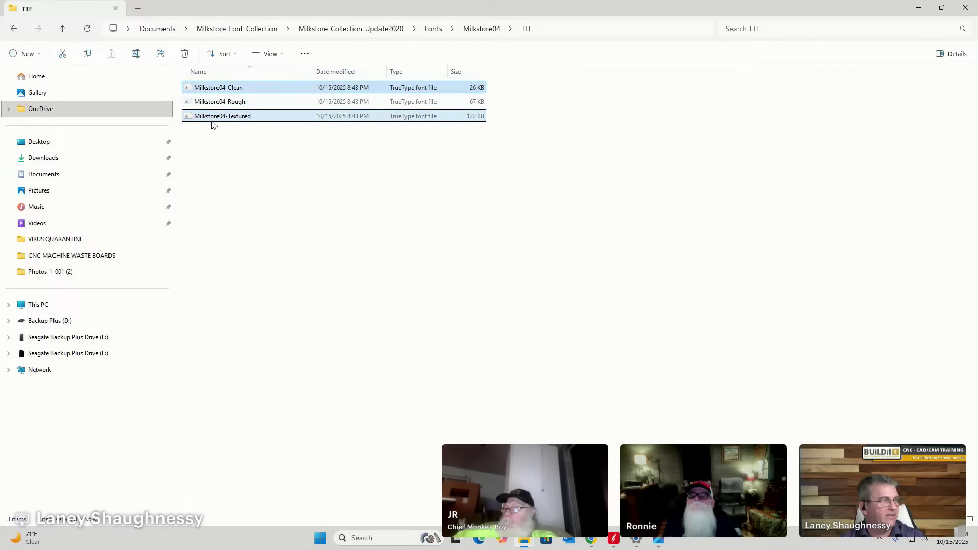
{"action": "right_click", "coordinate": [214, 122]}
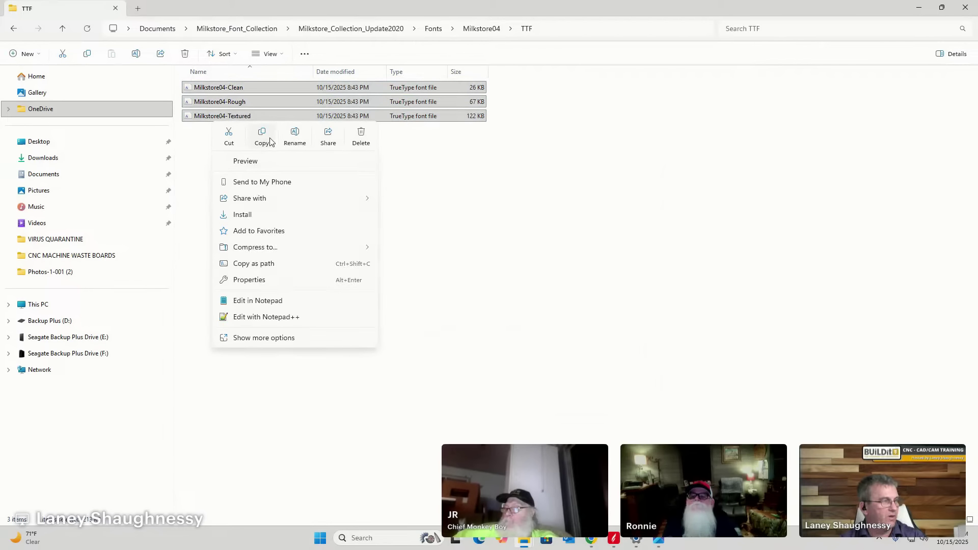
{"action": "left_click", "coordinate": [244, 215]}
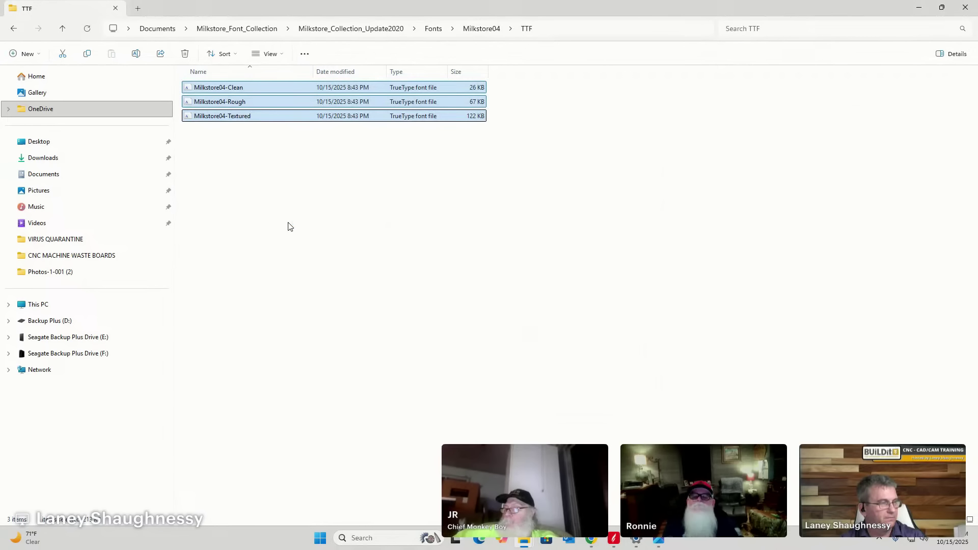
{"action": "left_click", "coordinate": [437, 32]}
Install the three Milkstore05 TrueType fonts: Clean, Rough and Textured.
{"action": "double_click", "coordinate": [222, 145]}
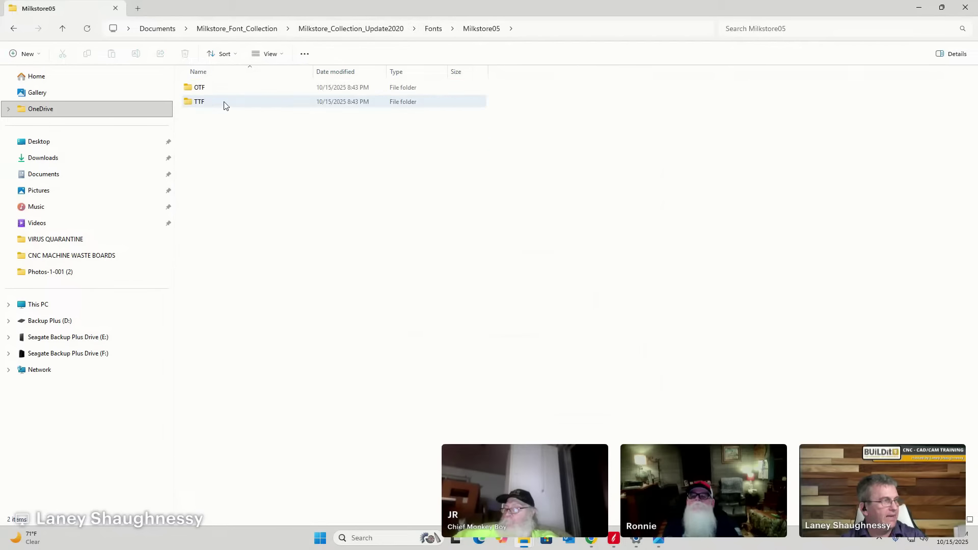
{"action": "double_click", "coordinate": [204, 101]}
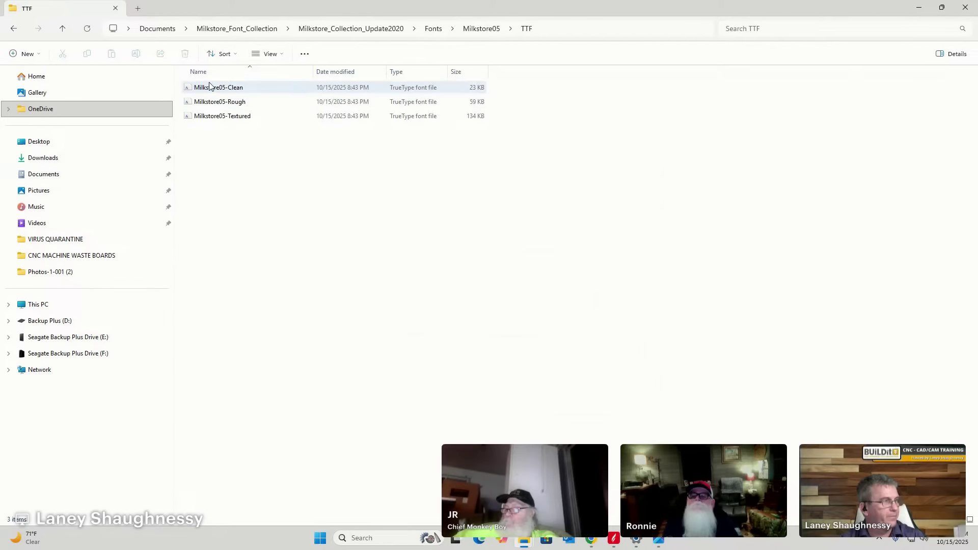
{"action": "left_click", "coordinate": [210, 88]}
{"action": "left_click", "coordinate": [207, 118], "text": "shift"}
{"action": "right_click", "coordinate": [206, 119]}
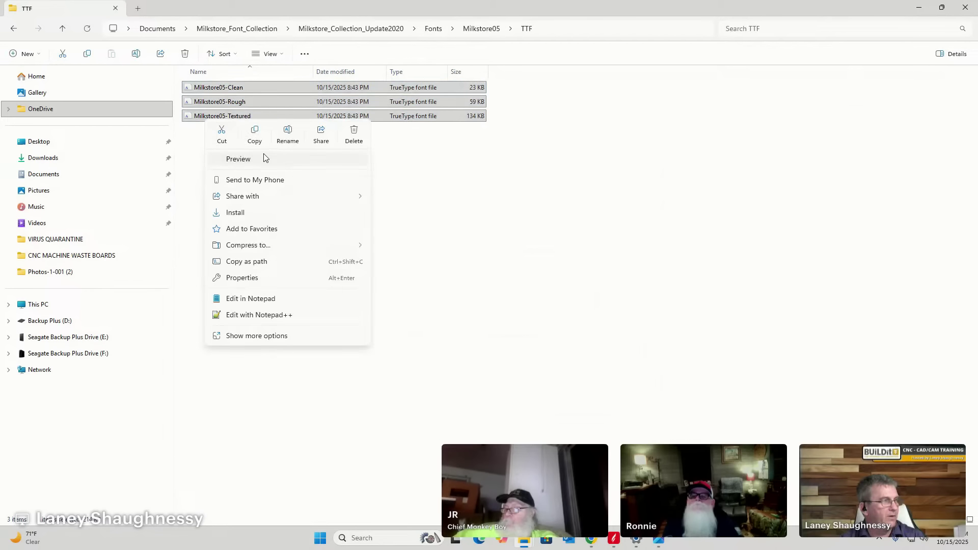
{"action": "left_click", "coordinate": [244, 214]}
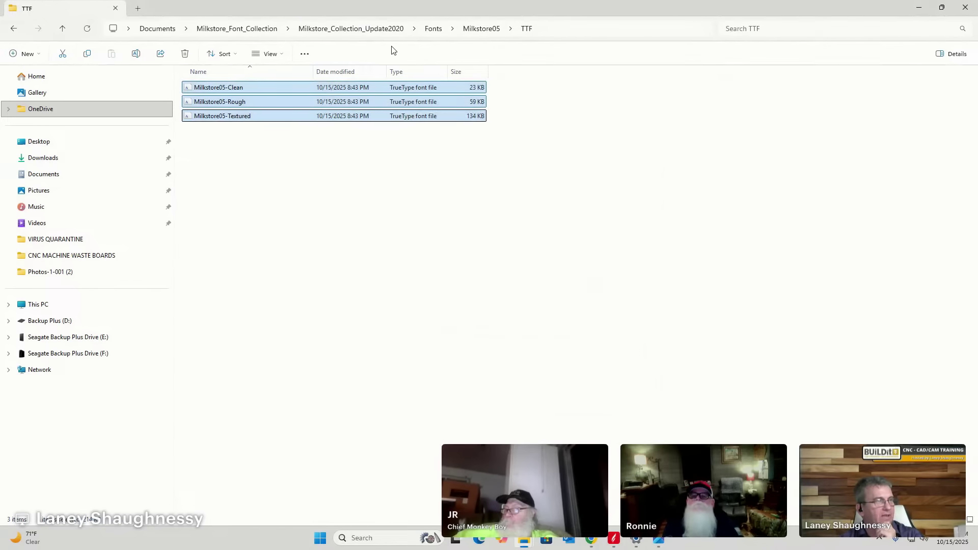
Install the three Milkstore06_Icons TrueType fonts, then minimize the folder window.
{"action": "left_click", "coordinate": [434, 29]}
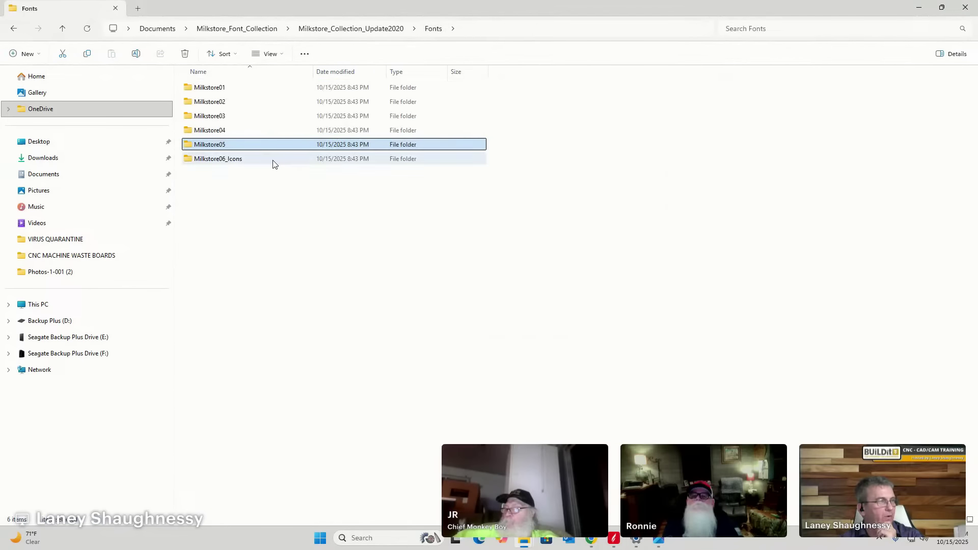
{"action": "double_click", "coordinate": [219, 164]}
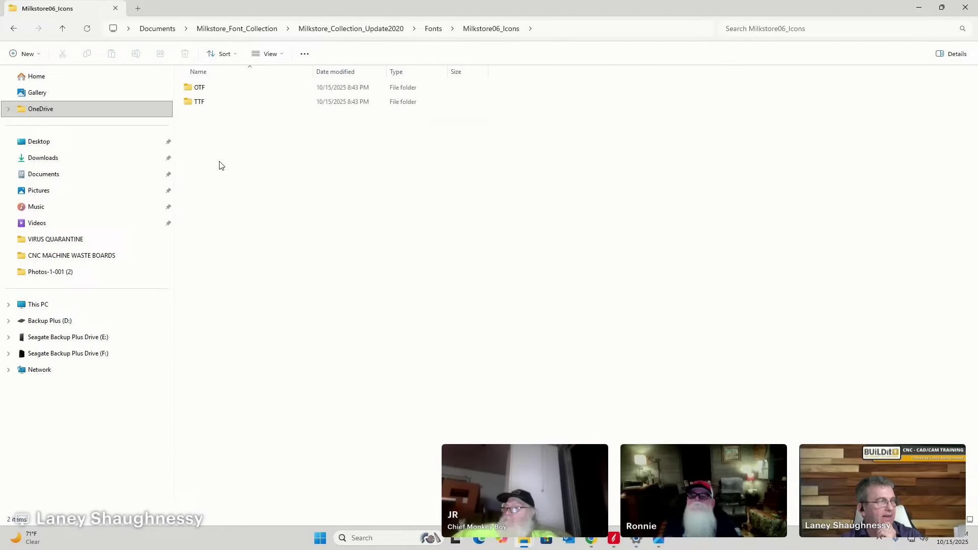
{"action": "double_click", "coordinate": [204, 103]}
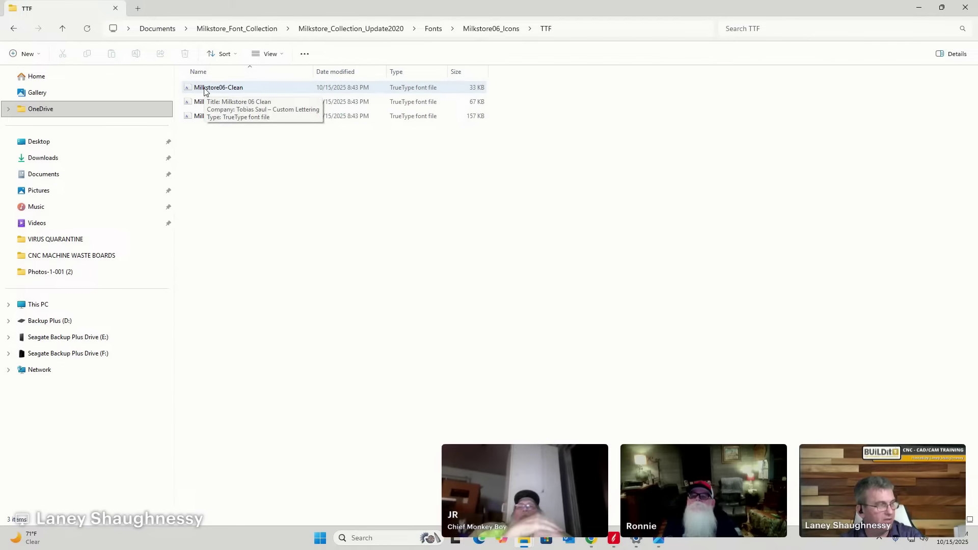
{"action": "left_click", "coordinate": [204, 89]}
{"action": "left_click", "coordinate": [202, 118], "text": "shift"}
{"action": "right_click", "coordinate": [203, 120]}
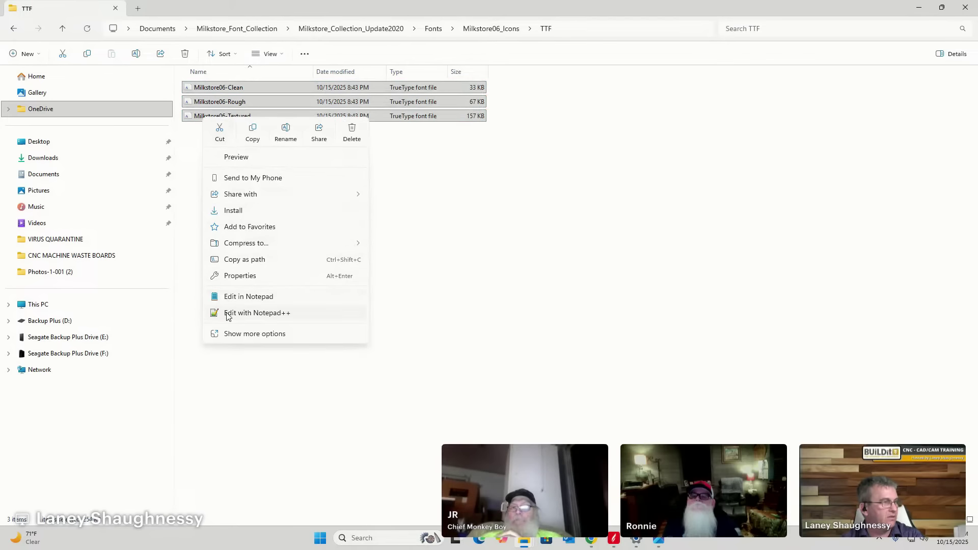
{"action": "left_click", "coordinate": [234, 211]}
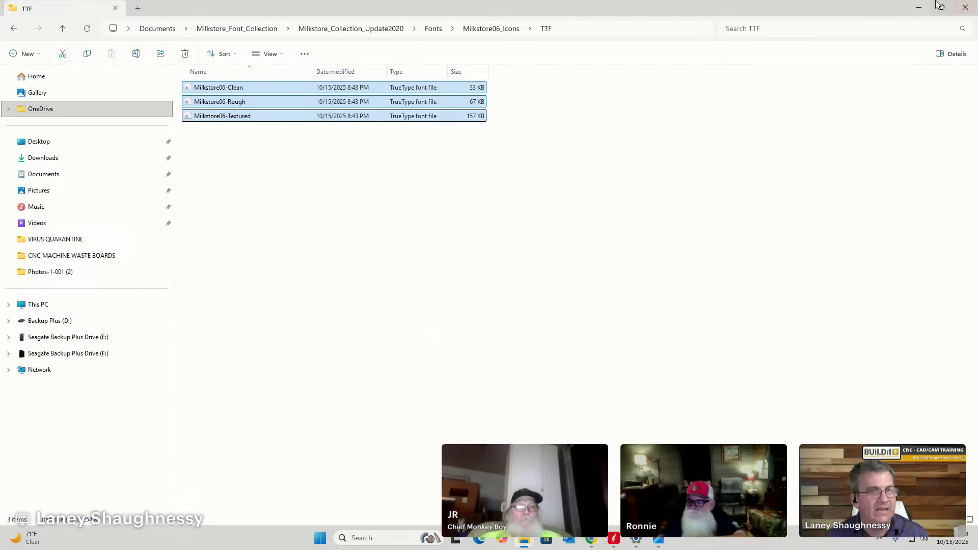
{"action": "left_click", "coordinate": [920, 9]}
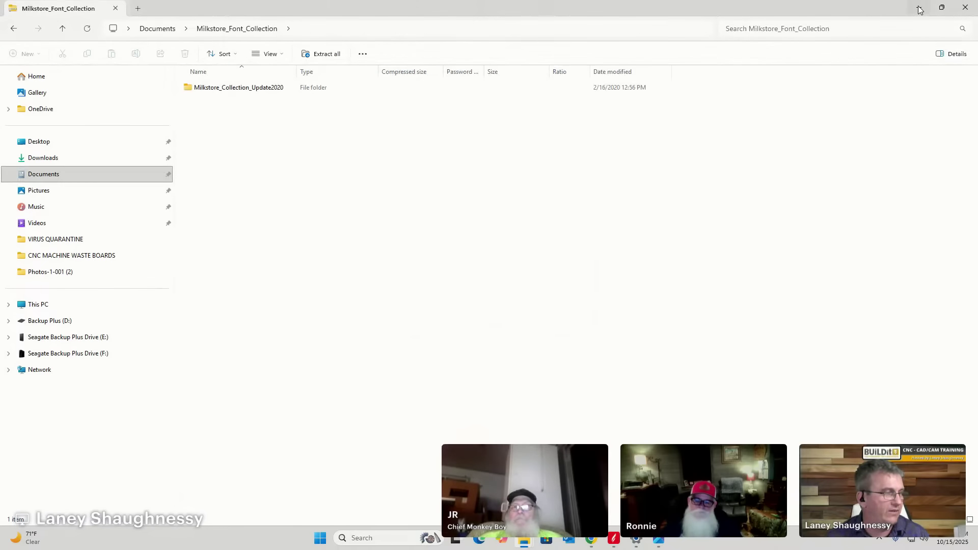
Minimize the remaining Explorer windows and restore Aspire with its design tools showing.
{"action": "left_click", "coordinate": [924, 8]}
{"action": "left_click", "coordinate": [922, 8]}
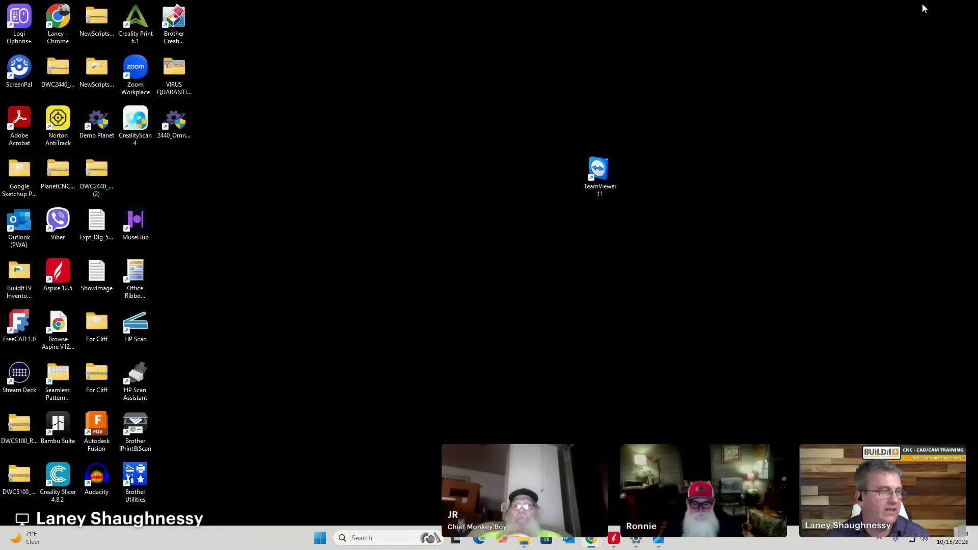
{"action": "left_click", "coordinate": [615, 541]}
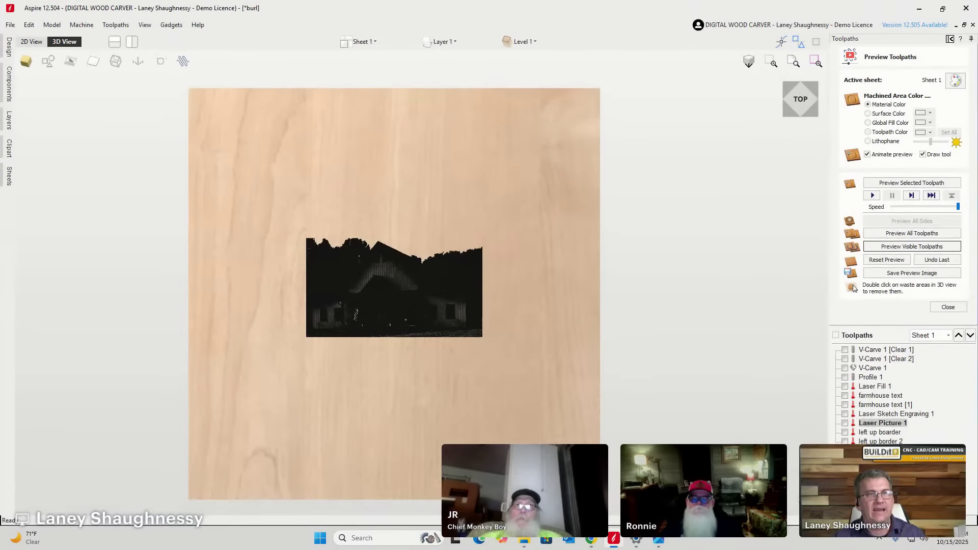
{"action": "left_click", "coordinate": [971, 39]}
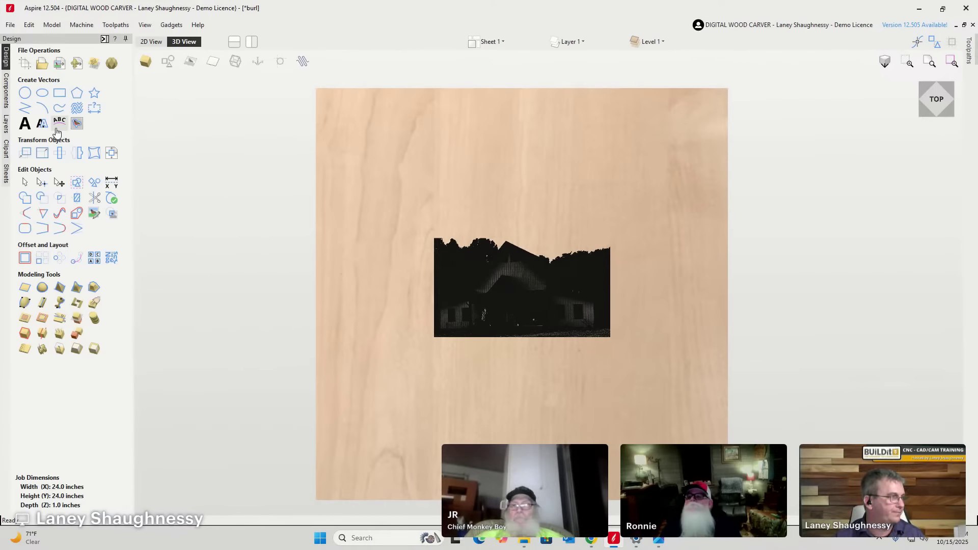
Open the Create Text form and expand its font list, still set to Marguerite.
{"action": "left_click", "coordinate": [25, 124]}
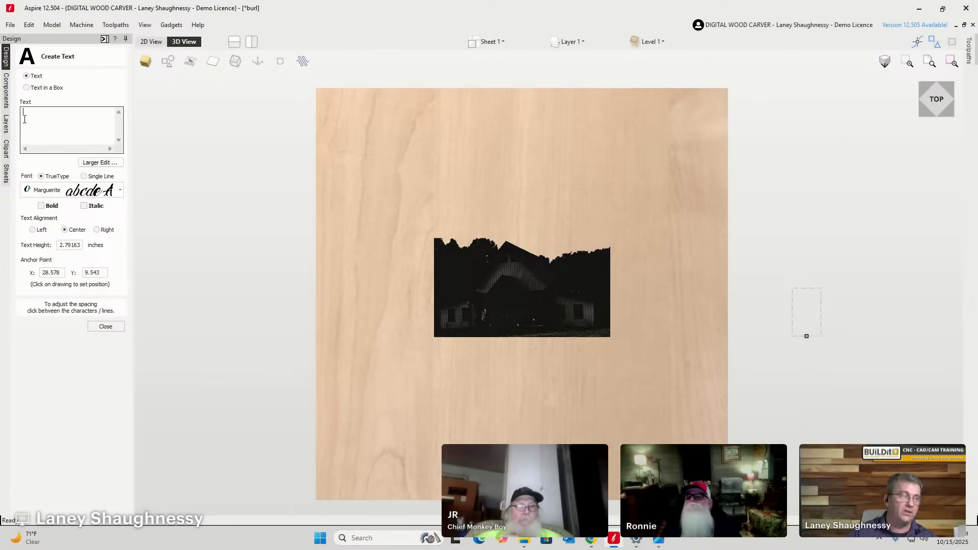
{"action": "left_click", "coordinate": [92, 326]}
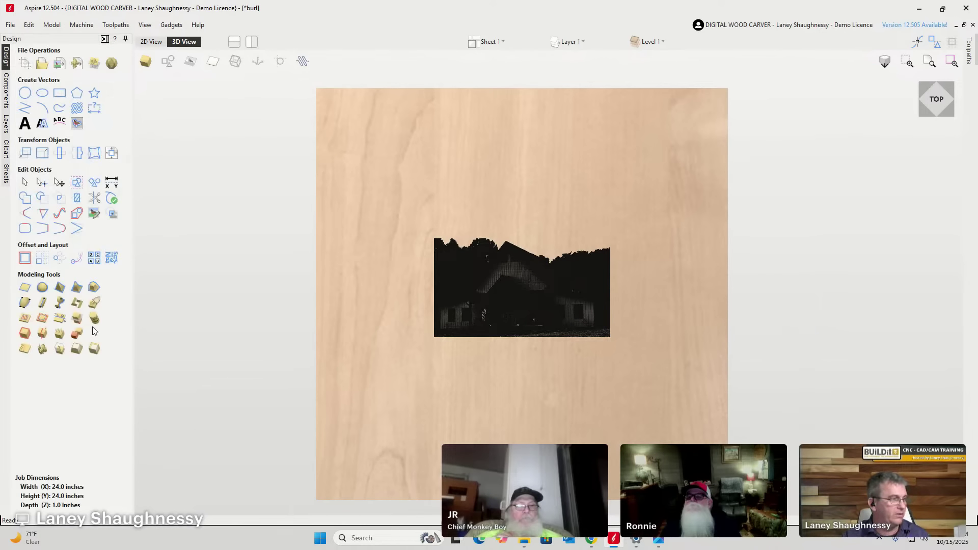
{"action": "left_click", "coordinate": [24, 124]}
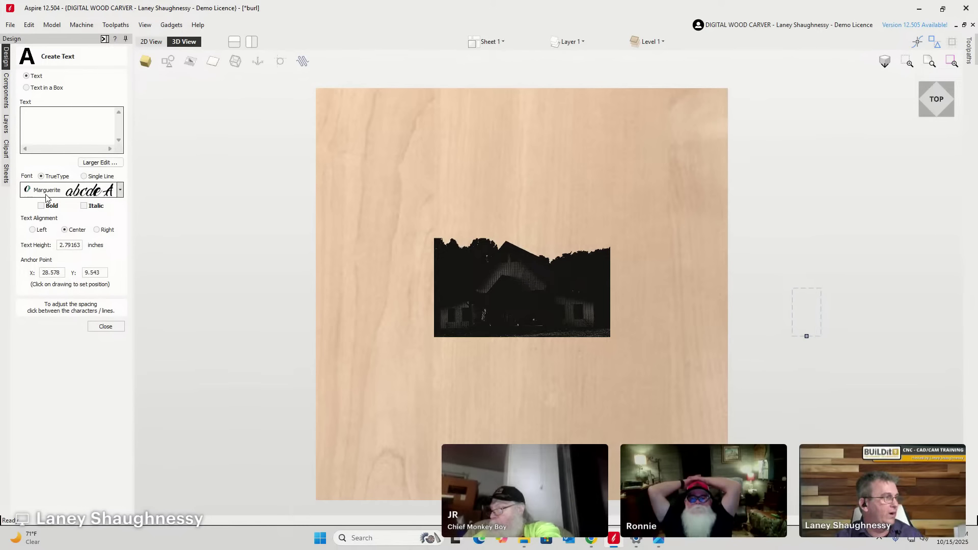
{"action": "left_click", "coordinate": [64, 130]}
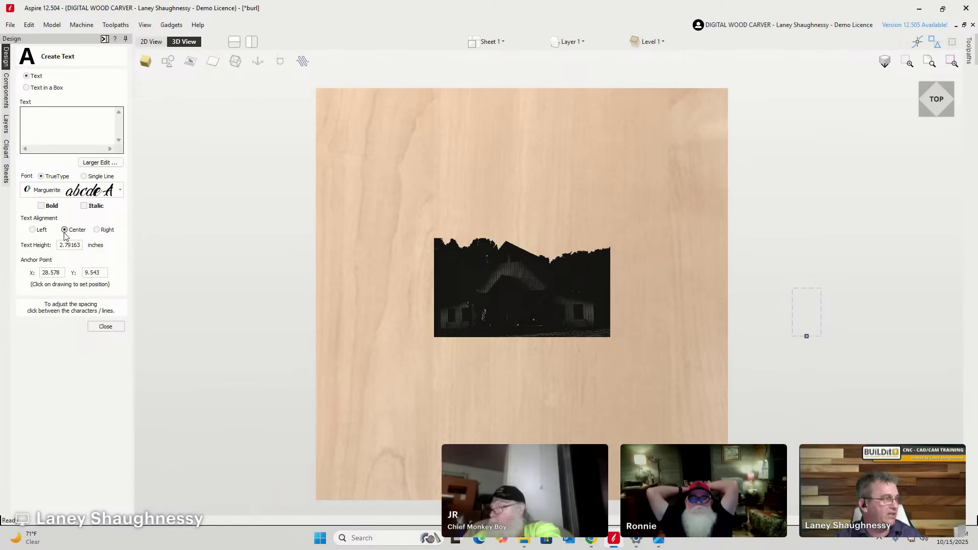
{"action": "left_click", "coordinate": [100, 327]}
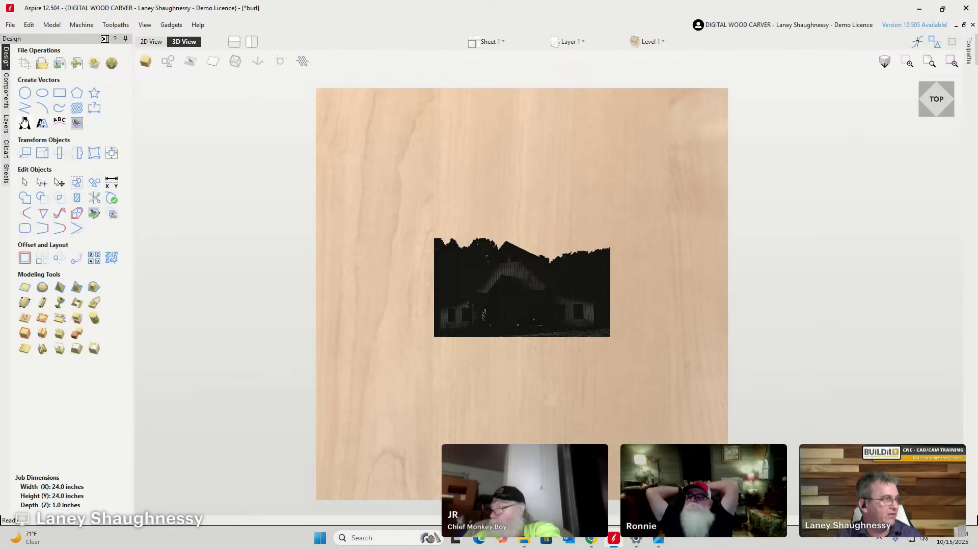
{"action": "left_click", "coordinate": [25, 123]}
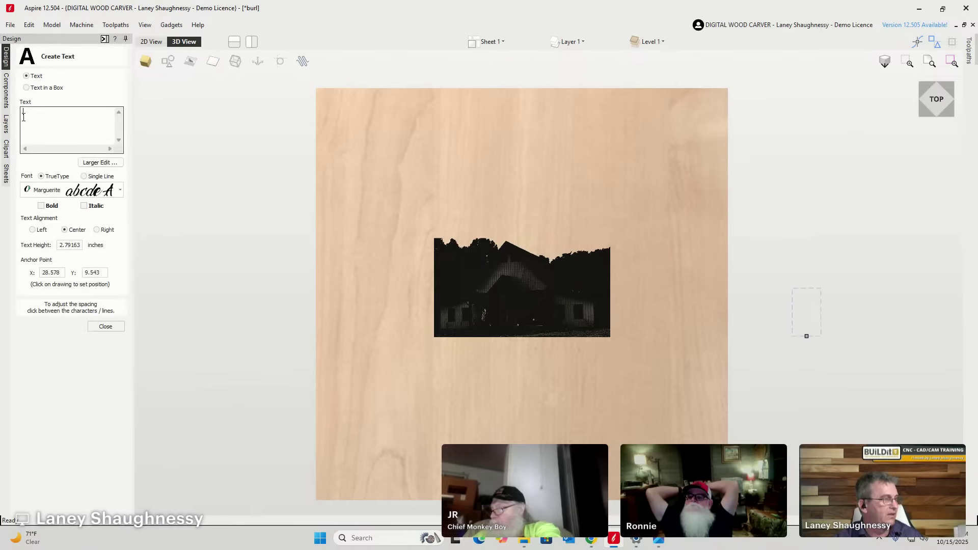
{"action": "left_click", "coordinate": [120, 191]}
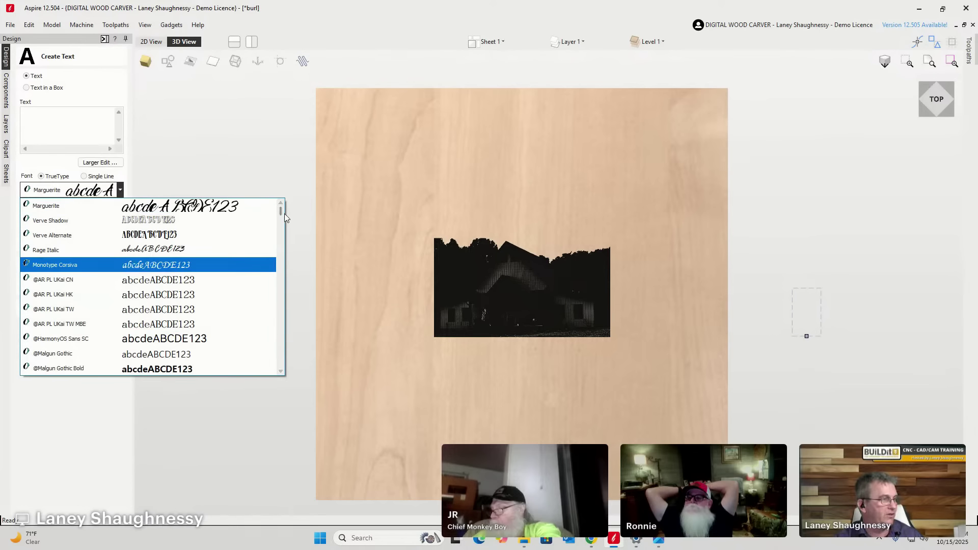
Scroll the font list to the M entries, find no Milkstore font, and close it.
{"action": "left_click_drag", "start_coordinate": [280, 212], "coordinate": [286, 313]}
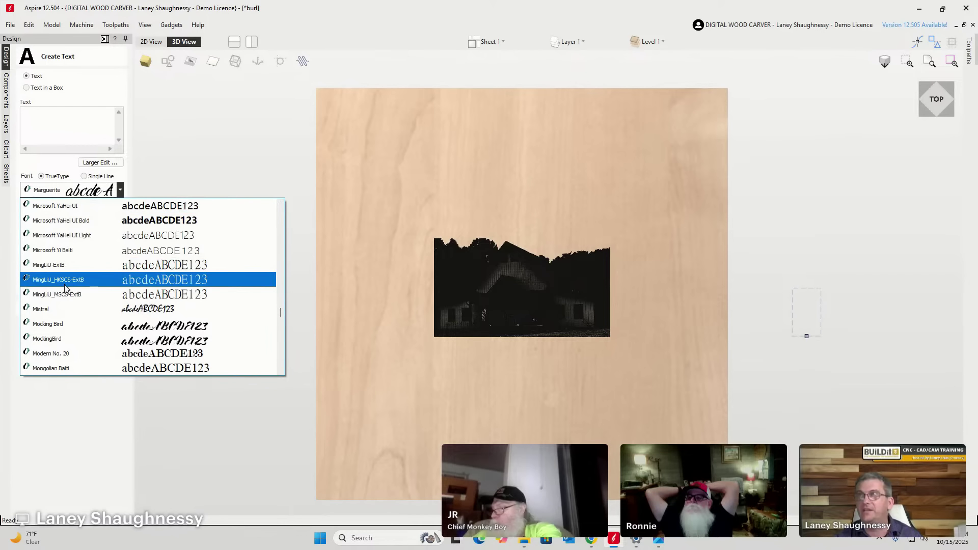
{"action": "left_click", "coordinate": [14, 35]}
Close the burl job without saving, exit Aspire and relaunch Aspire 12.5.
{"action": "left_click", "coordinate": [10, 26]}
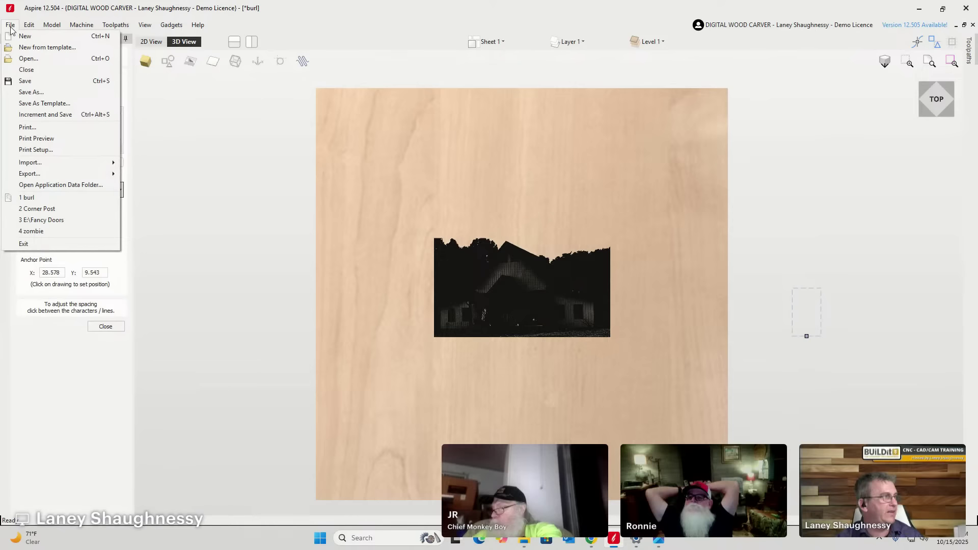
{"action": "left_click", "coordinate": [21, 68]}
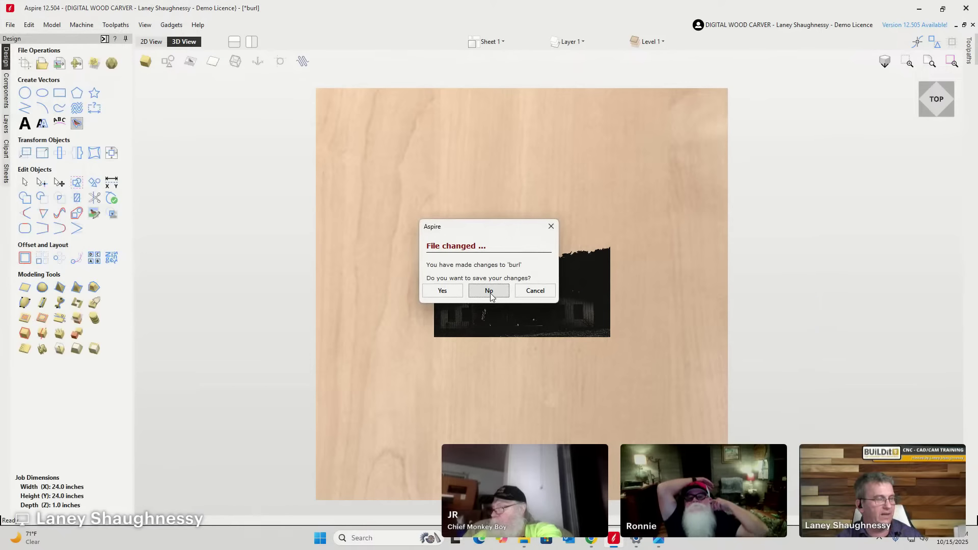
{"action": "left_click", "coordinate": [490, 294]}
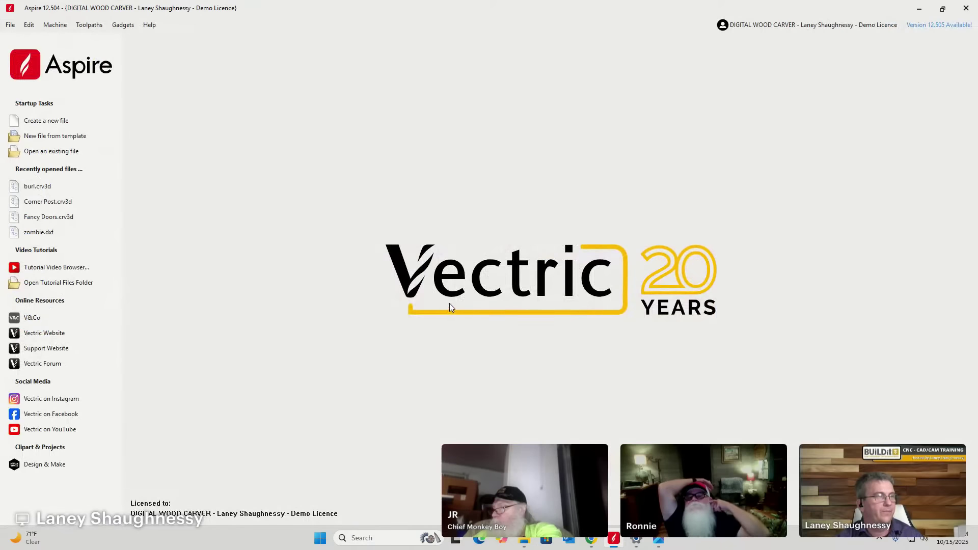
{"action": "left_click", "coordinate": [966, 9]}
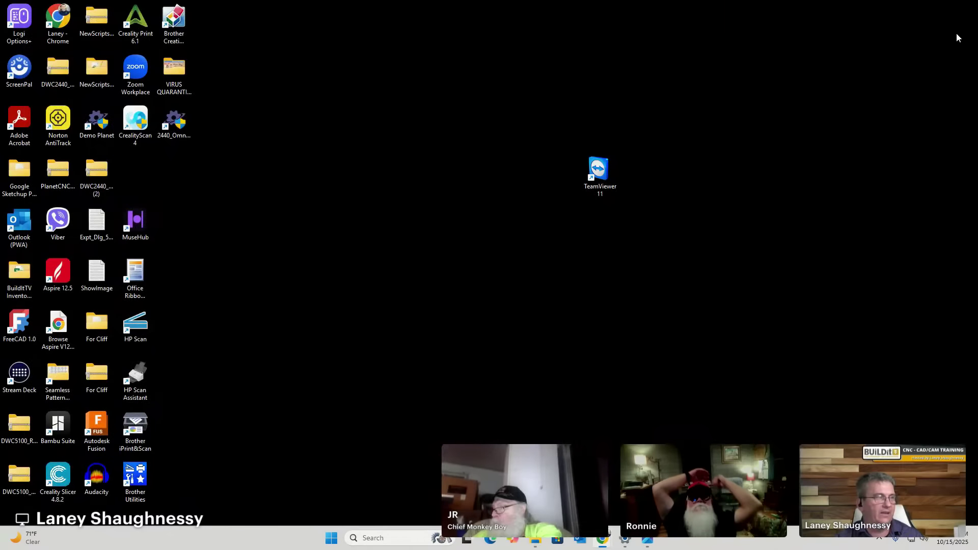
{"action": "double_click", "coordinate": [58, 274]}
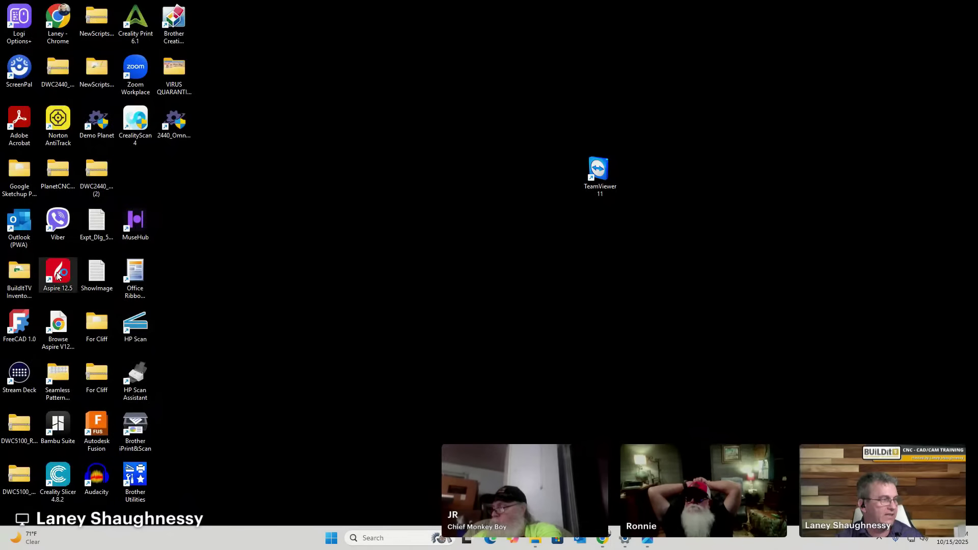
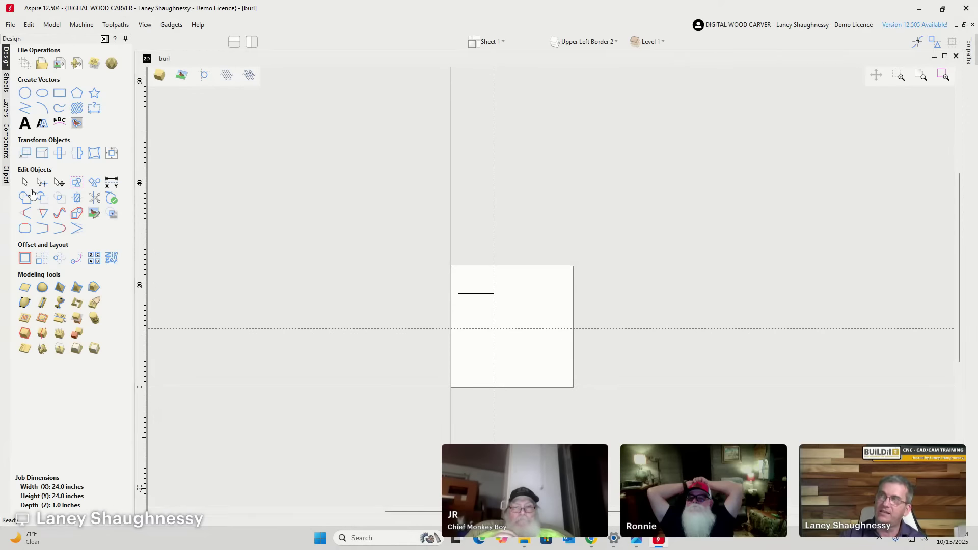
Show the Layer 1 border and Welded Text layers, briefly previewing the Top Text and house trace layers.
{"action": "left_click", "coordinate": [603, 44]}
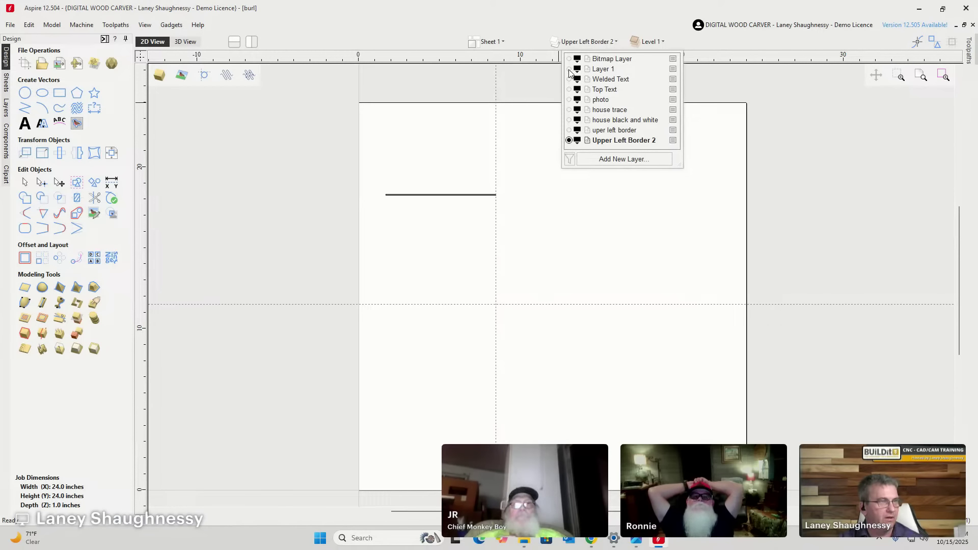
{"action": "left_click", "coordinate": [569, 69]}
{"action": "left_click", "coordinate": [569, 79]}
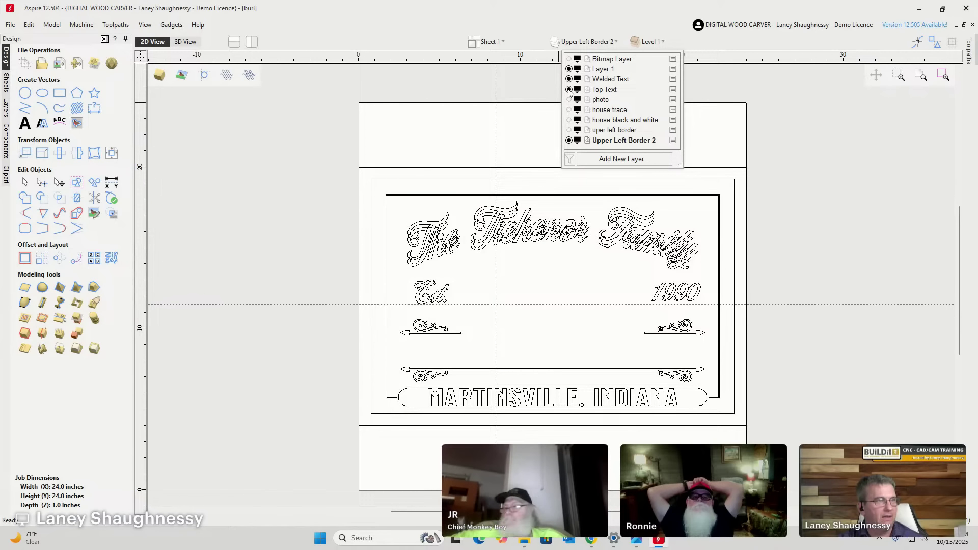
{"action": "left_click", "coordinate": [569, 90]}
{"action": "left_click", "coordinate": [570, 90]}
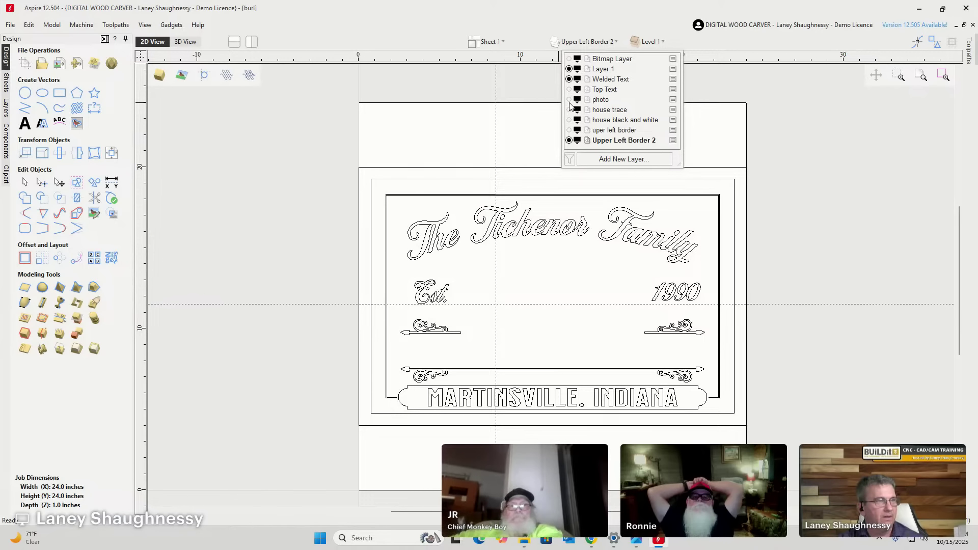
{"action": "left_click", "coordinate": [569, 110]}
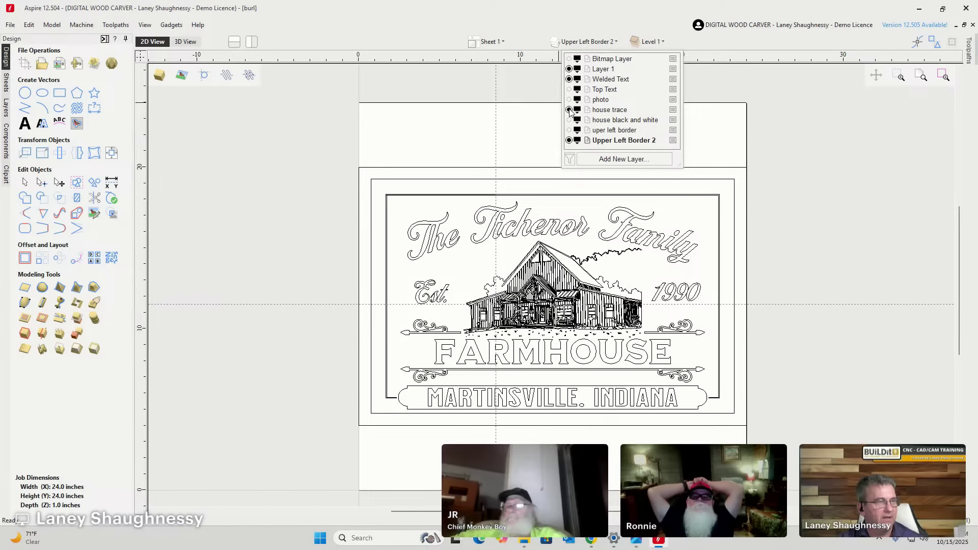
{"action": "left_click", "coordinate": [569, 110]}
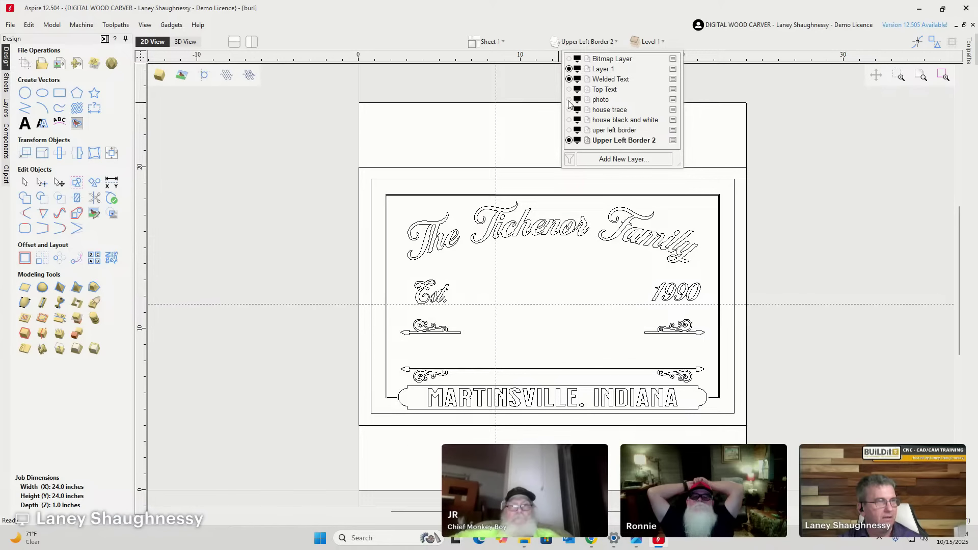
Compare the photo and house trace layers, then hide the trace and show the black-and-white house image.
{"action": "left_click", "coordinate": [570, 100]}
{"action": "left_click", "coordinate": [569, 100]}
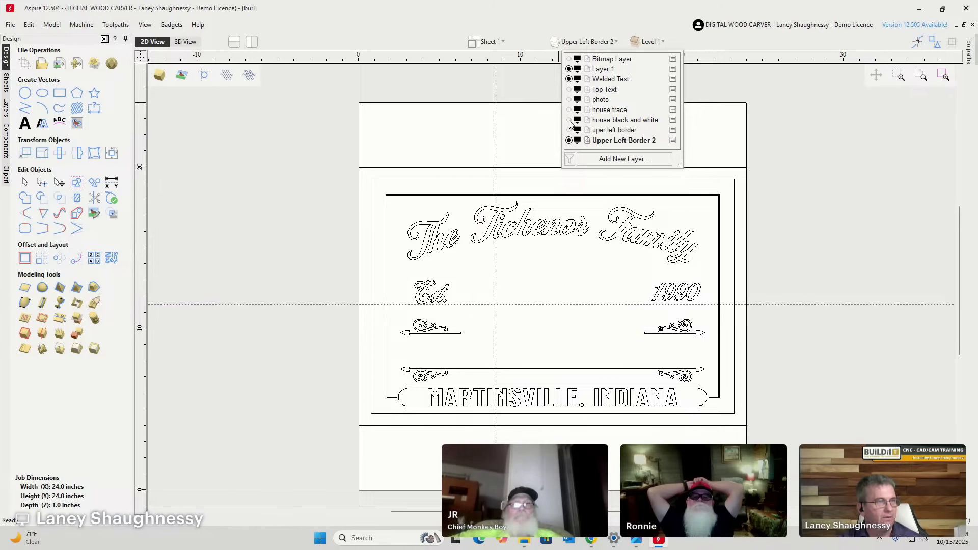
{"action": "left_click", "coordinate": [570, 110]}
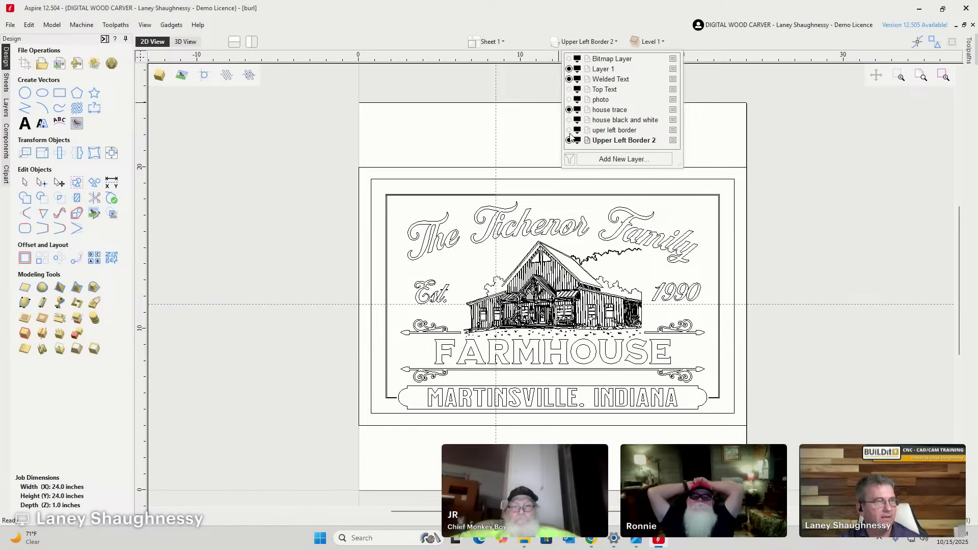
{"action": "left_click", "coordinate": [569, 120]}
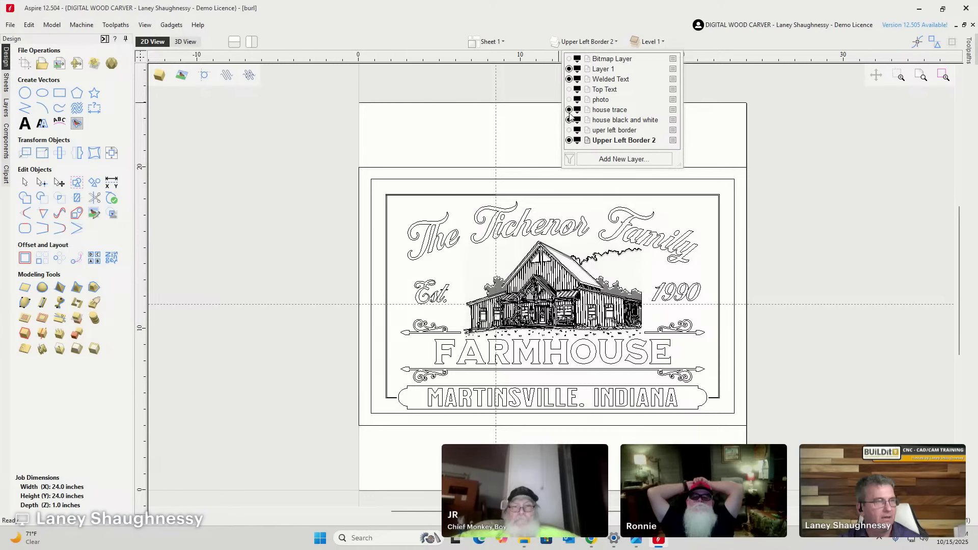
{"action": "left_click", "coordinate": [570, 120]}
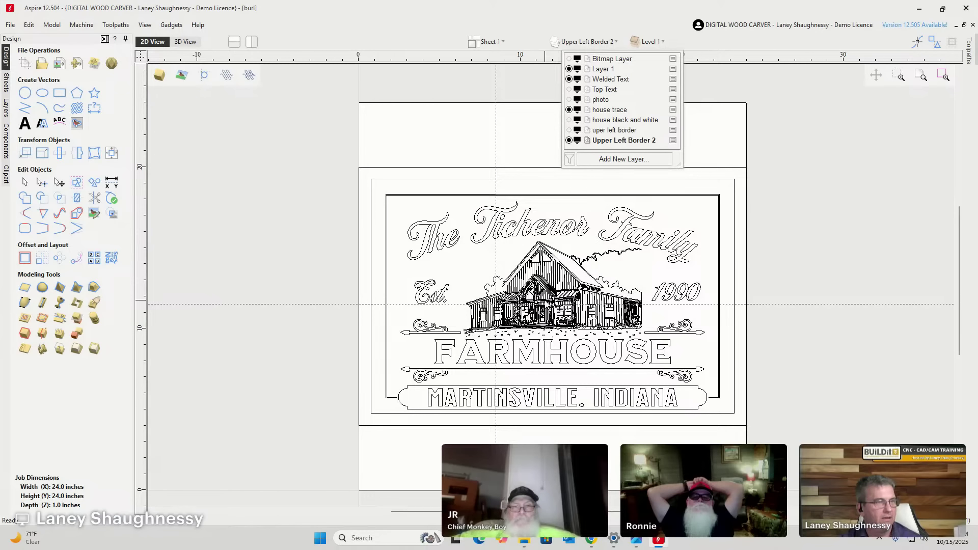
{"action": "scroll", "coordinate": [496, 304], "scroll_direction": "up", "scroll_amount": 3}
{"action": "scroll", "coordinate": [401, 283], "scroll_direction": "down", "scroll_amount": 3}
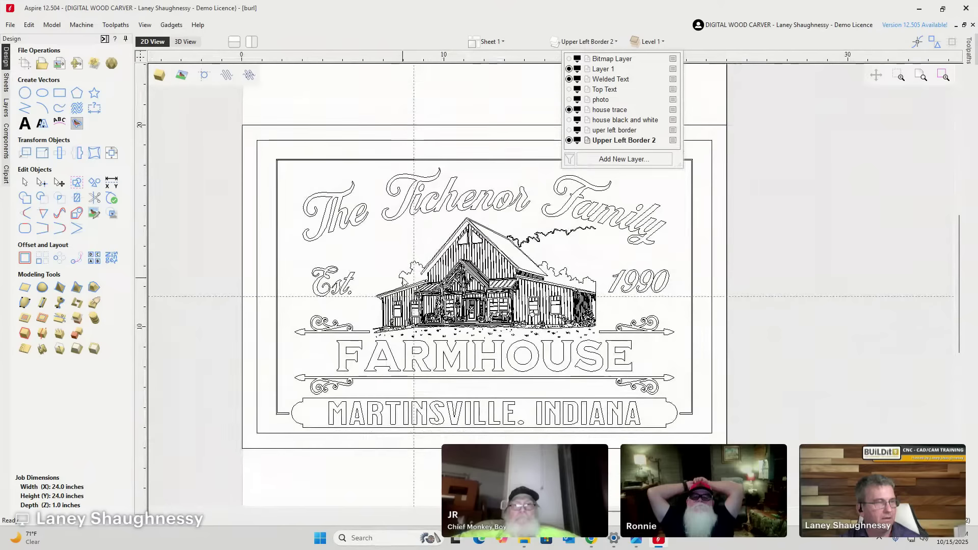
{"action": "left_click", "coordinate": [568, 110]}
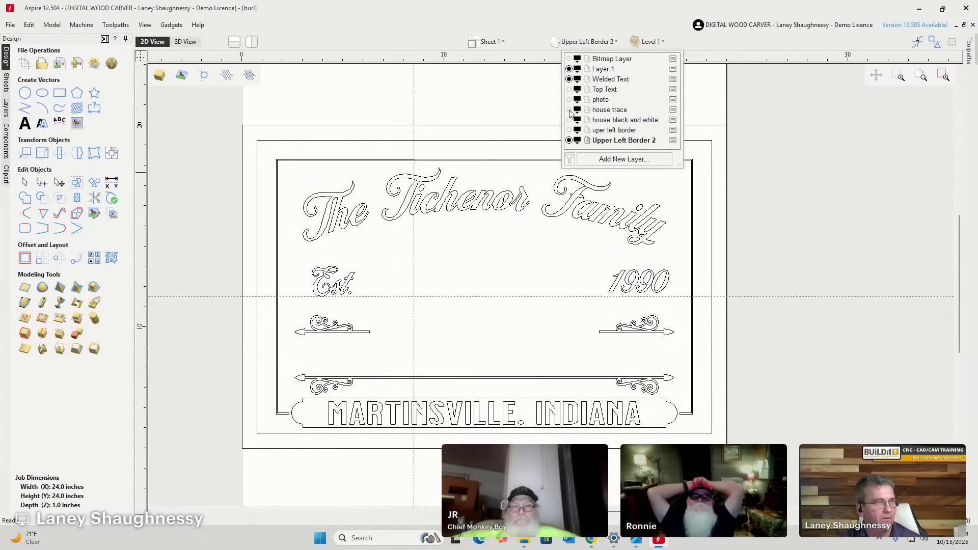
{"action": "left_click", "coordinate": [569, 120]}
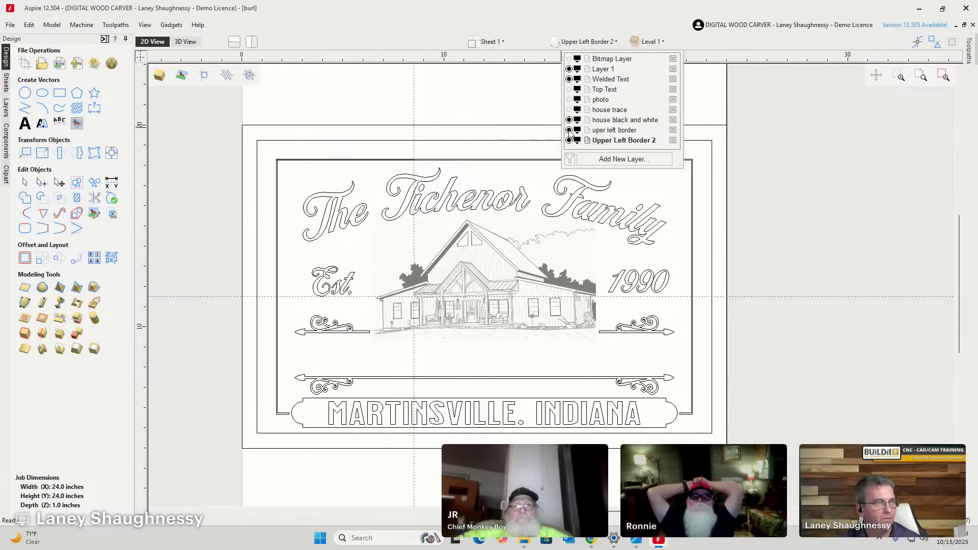
{"action": "scroll", "coordinate": [502, 260], "scroll_direction": "up", "scroll_amount": 3}
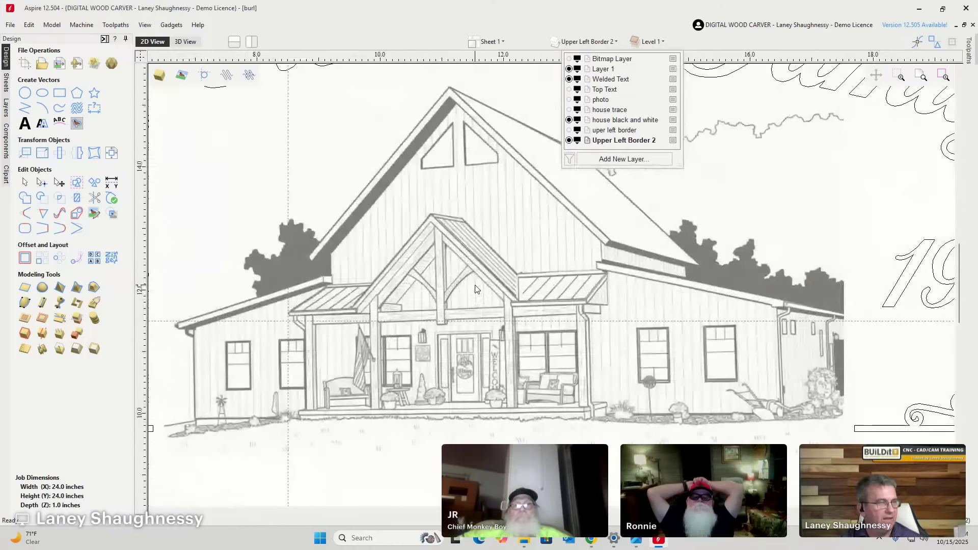
{"action": "scroll", "coordinate": [484, 301], "scroll_direction": "down", "scroll_amount": 5}
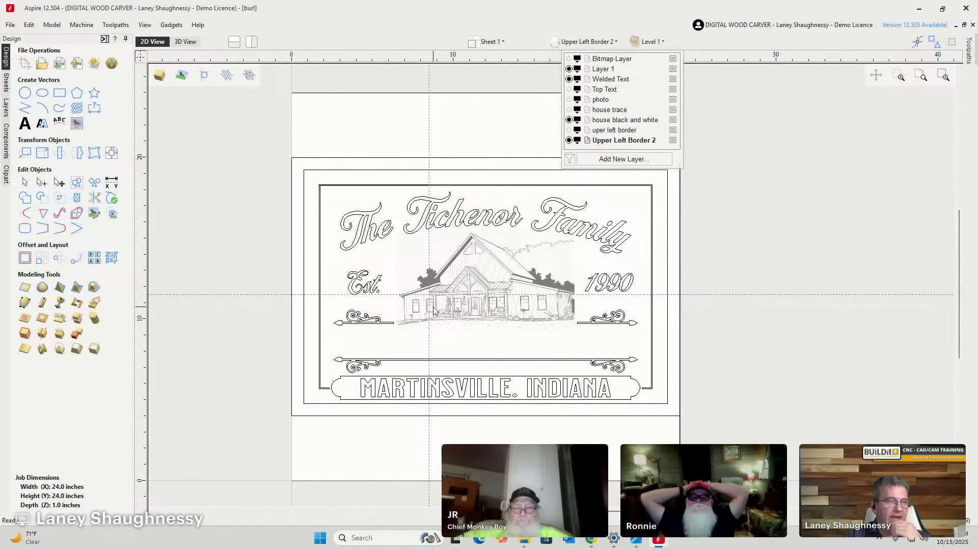
{"action": "scroll", "coordinate": [353, 328], "scroll_direction": "up", "scroll_amount": 5}
{"action": "scroll", "coordinate": [359, 304], "scroll_direction": "up", "scroll_amount": 3}
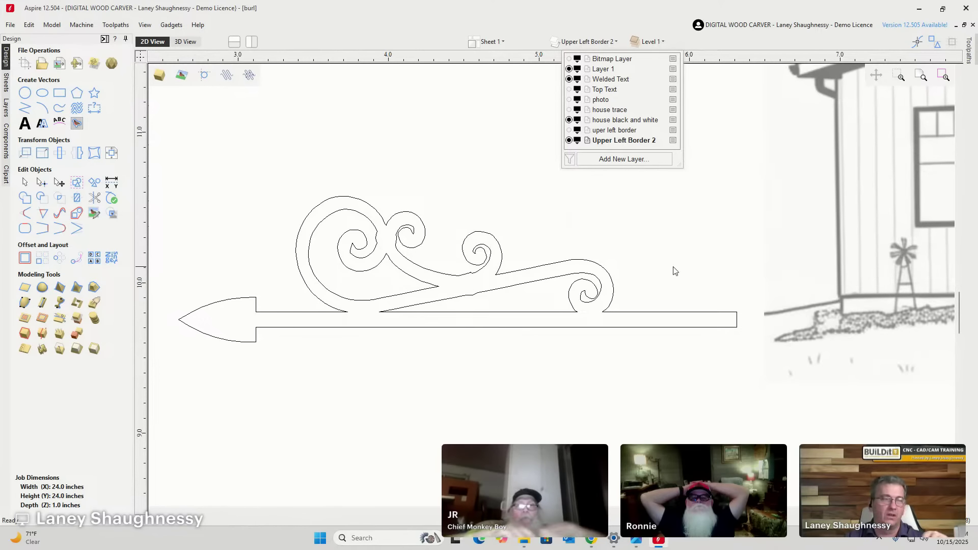
{"action": "scroll", "coordinate": [586, 297], "scroll_direction": "down", "scroll_amount": 5}
{"action": "scroll", "coordinate": [530, 297], "scroll_direction": "down", "scroll_amount": 2}
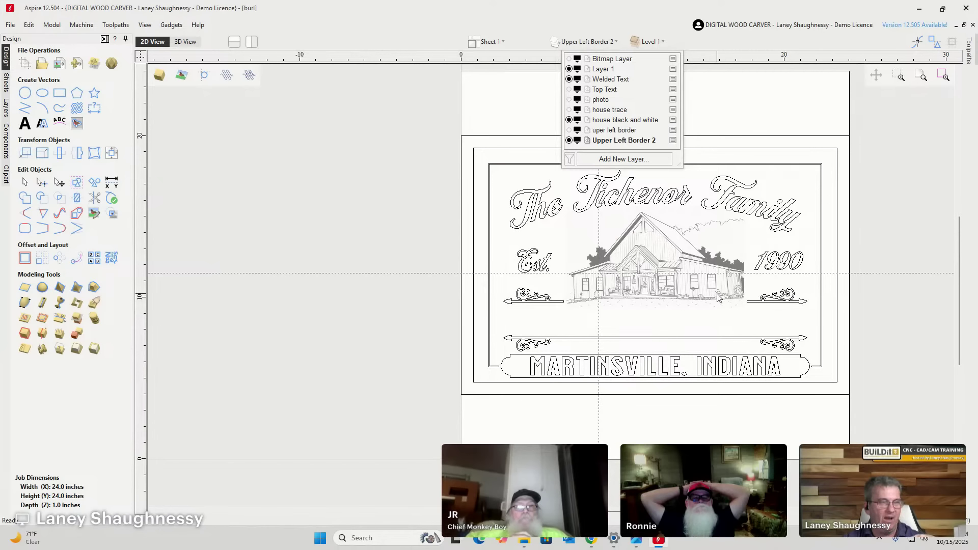
{"action": "scroll", "coordinate": [757, 305], "scroll_direction": "up", "scroll_amount": 5}
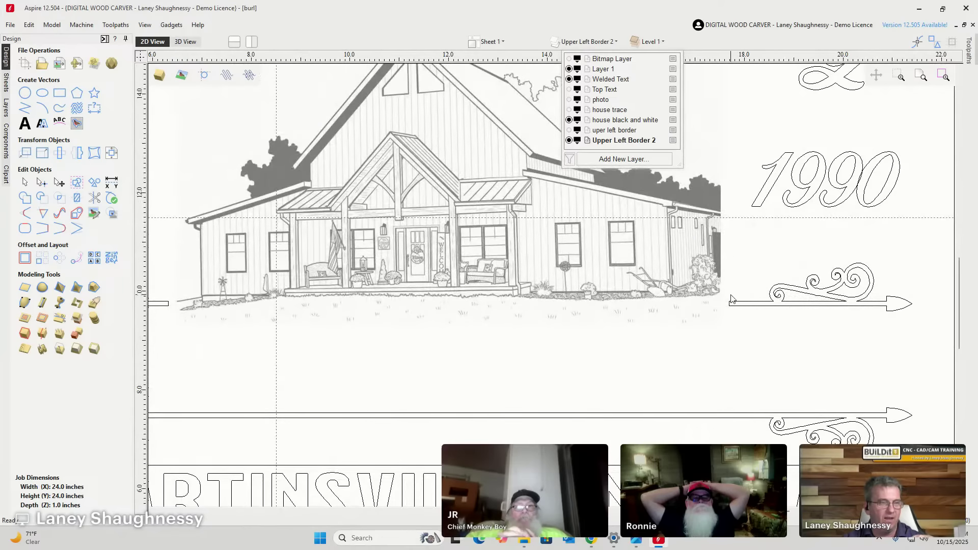
{"action": "scroll", "coordinate": [734, 326], "scroll_direction": "down", "scroll_amount": 3}
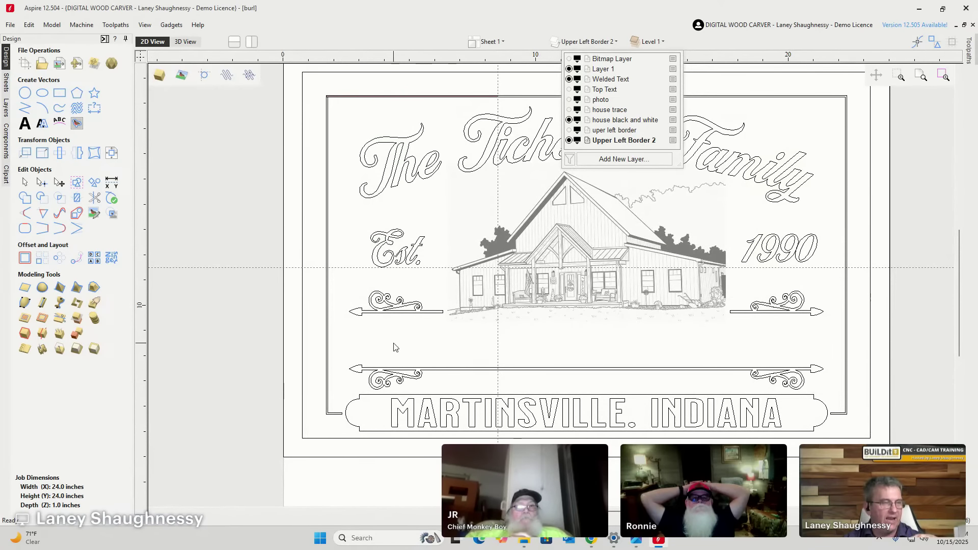
Turn on house trace with the FARMHOUSE lettering, turn off house black and white, and close the layer list.
{"action": "left_click", "coordinate": [569, 90]}
{"action": "left_click", "coordinate": [569, 89]}
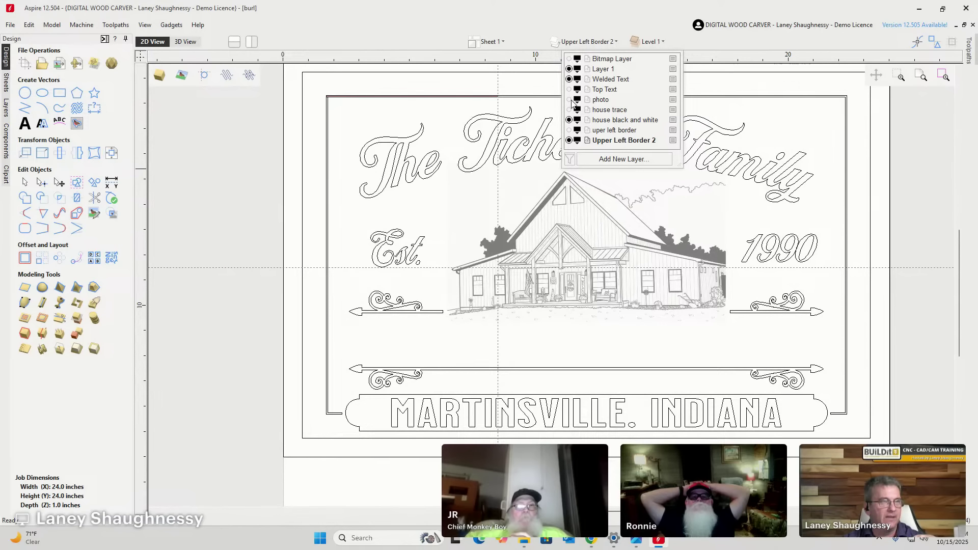
{"action": "left_click", "coordinate": [569, 99]}
{"action": "left_click", "coordinate": [569, 109]}
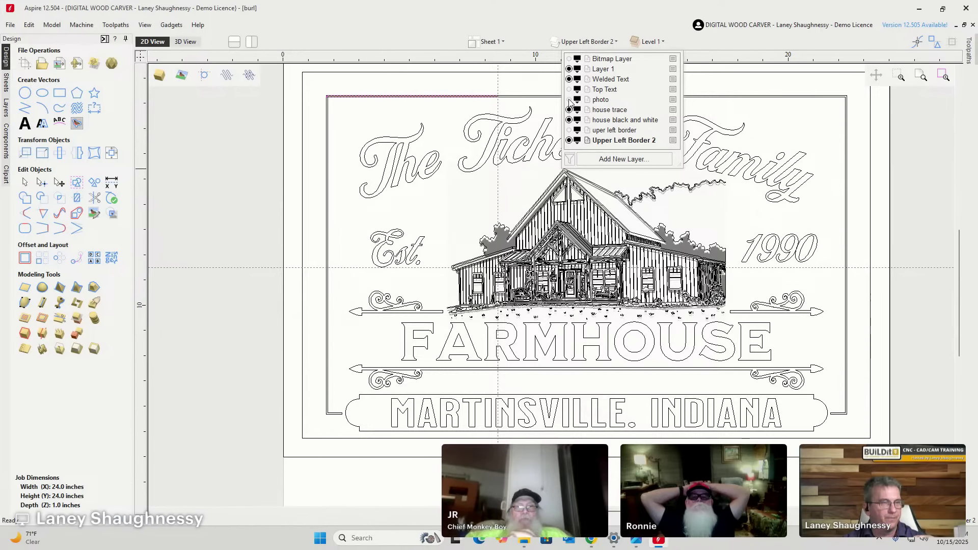
{"action": "left_click", "coordinate": [569, 120]}
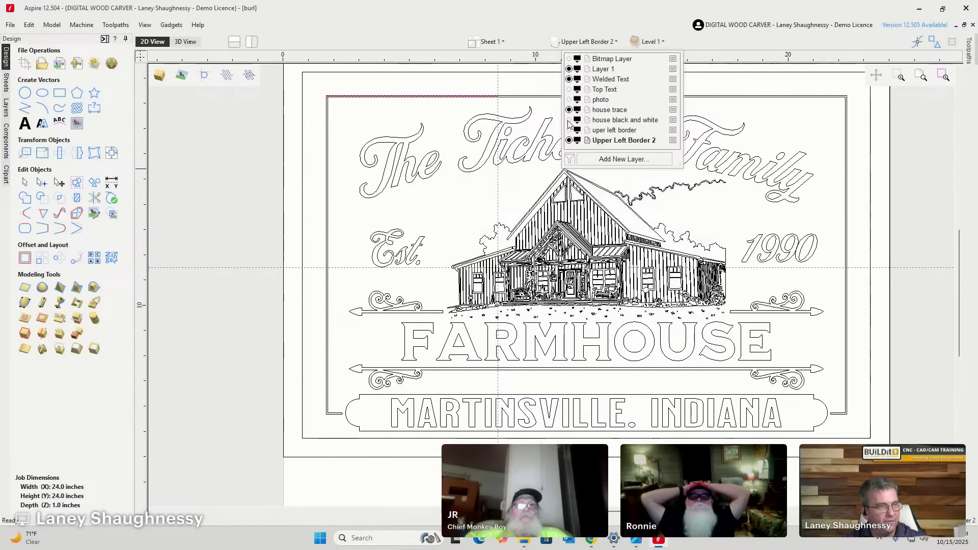
{"action": "scroll", "coordinate": [520, 220], "scroll_direction": "down", "scroll_amount": 2}
{"action": "scroll", "coordinate": [602, 322], "scroll_direction": "up", "scroll_amount": 3}
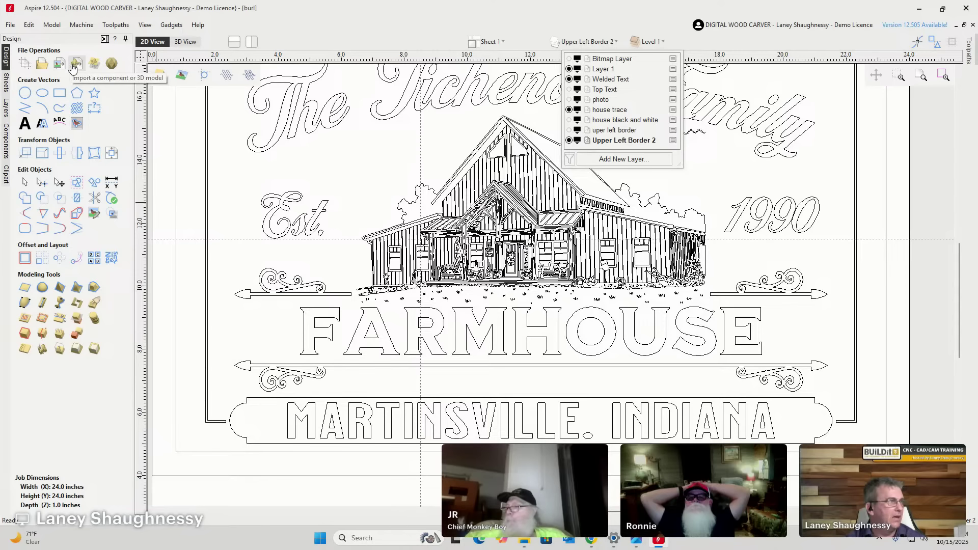
{"action": "left_click", "coordinate": [64, 66]}
Import the Forged_Steel_Scrolls vectors from Desktop > VIRUS QUARANTINE > drive-download.
{"action": "left_click", "coordinate": [63, 66]}
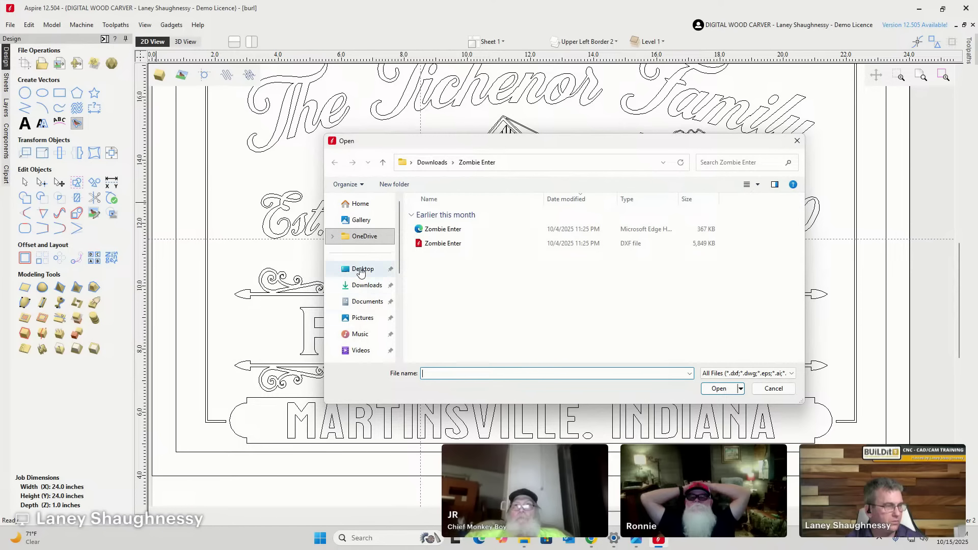
{"action": "left_click", "coordinate": [361, 271]}
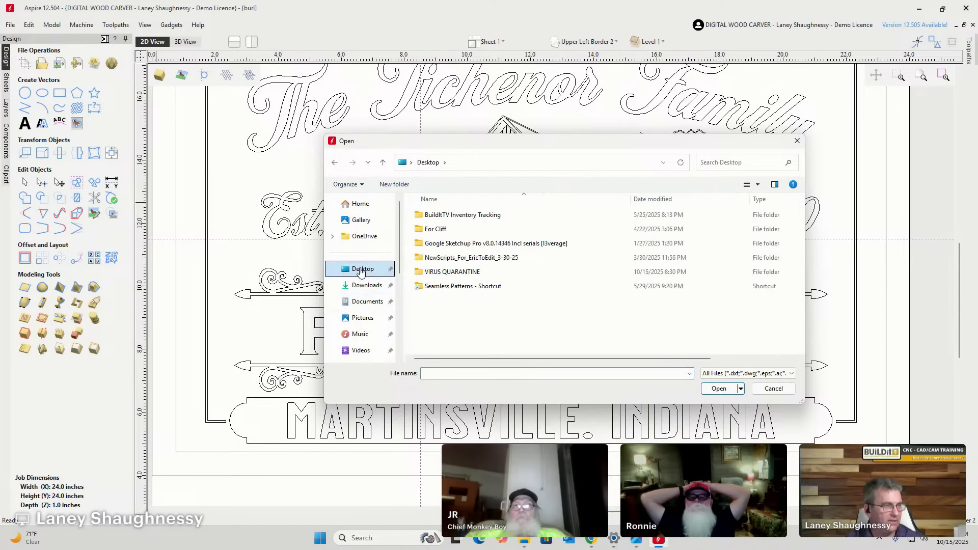
{"action": "double_click", "coordinate": [426, 273]}
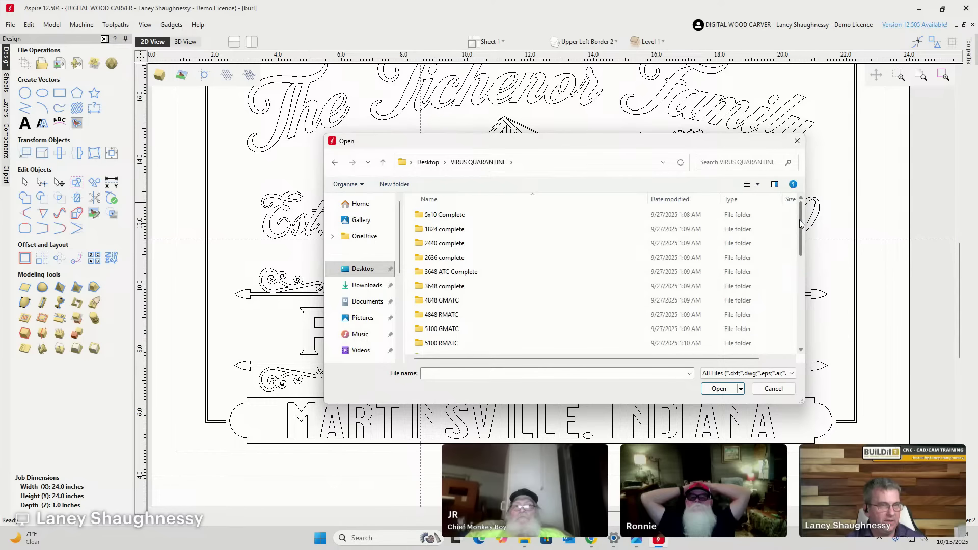
{"action": "left_click_drag", "start_coordinate": [801, 224], "coordinate": [803, 239]}
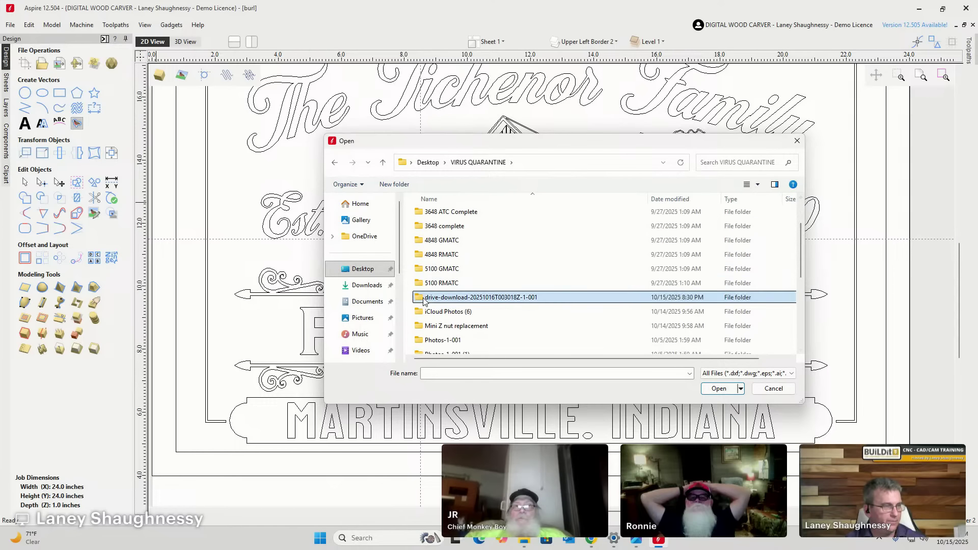
{"action": "double_click", "coordinate": [425, 293]}
{"action": "left_click", "coordinate": [444, 238]}
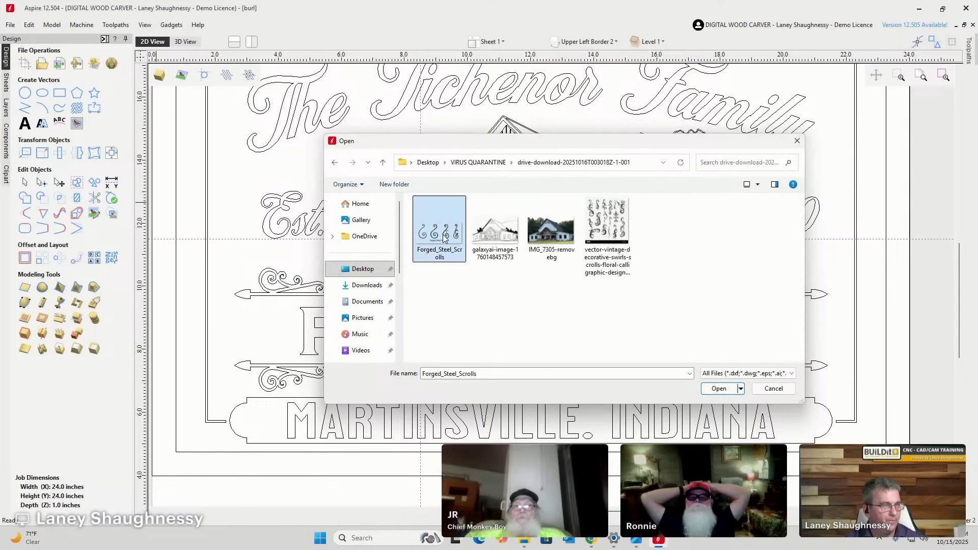
{"action": "double_click", "coordinate": [444, 237]}
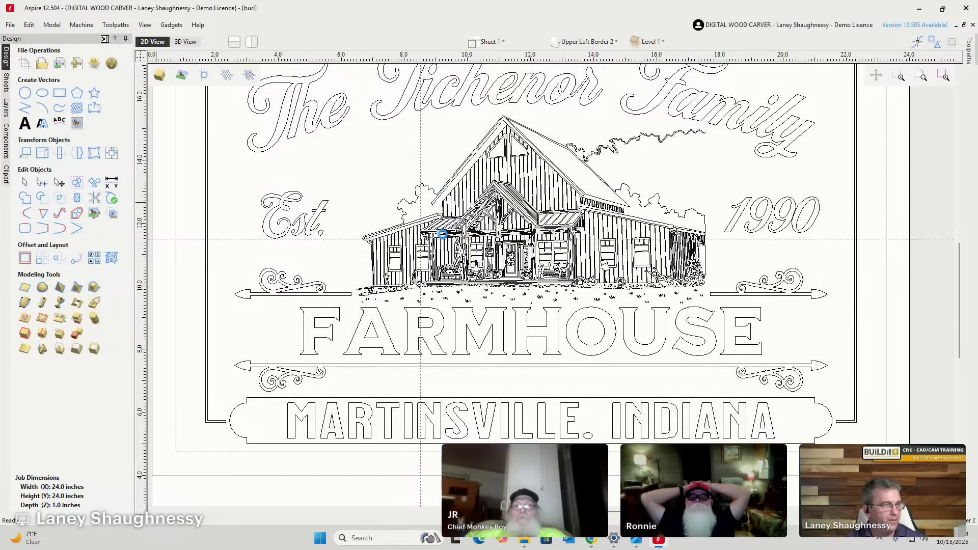
{"action": "scroll", "coordinate": [568, 265], "scroll_direction": "up", "scroll_amount": 1}
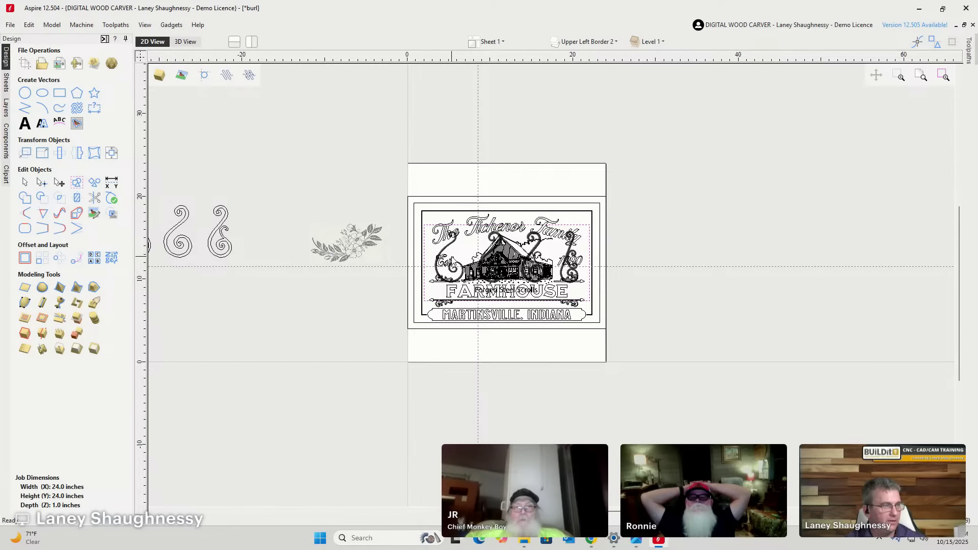
{"action": "left_click_drag", "start_coordinate": [504, 288], "coordinate": [229, 319]}
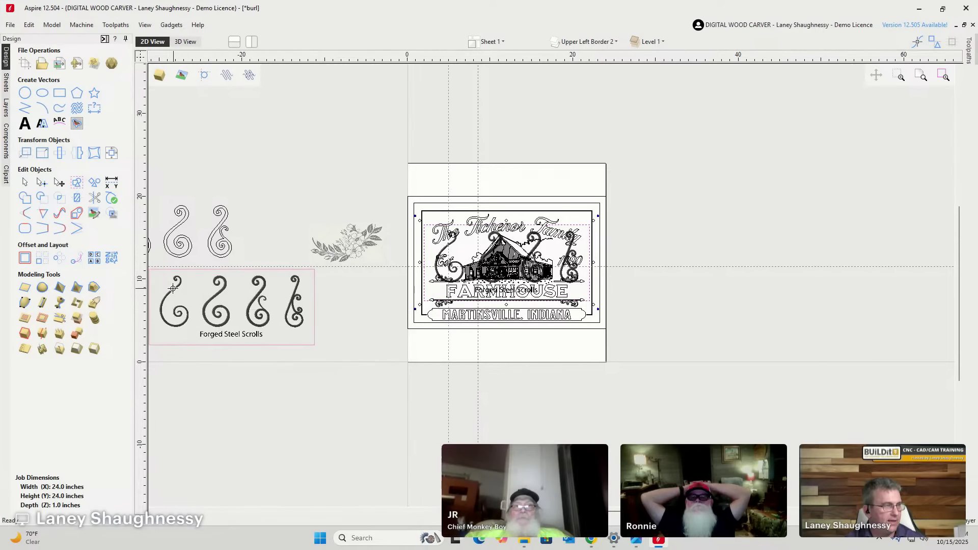
{"action": "scroll", "coordinate": [305, 280], "scroll_direction": "up", "scroll_amount": 4}
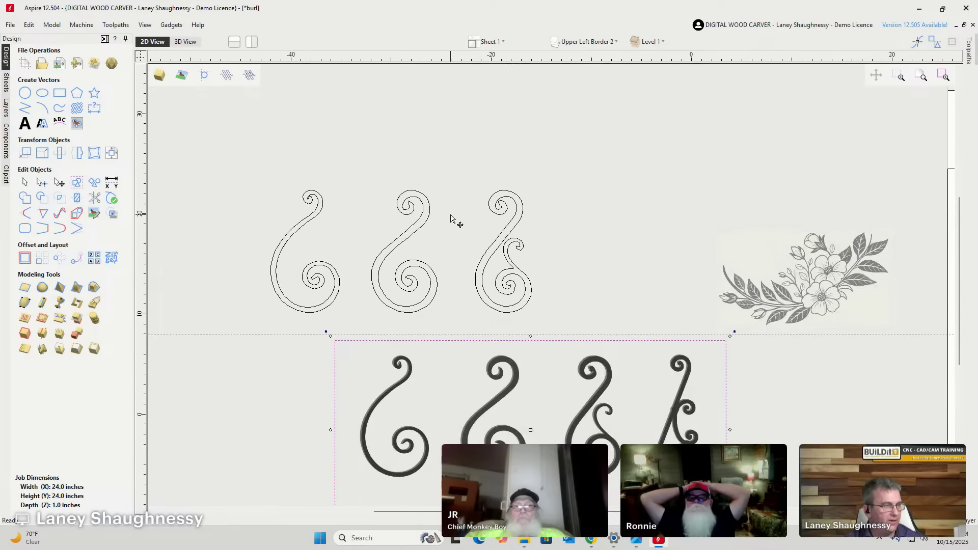
{"action": "scroll", "coordinate": [454, 219], "scroll_direction": "down", "scroll_amount": 3}
{"action": "scroll", "coordinate": [509, 374], "scroll_direction": "up", "scroll_amount": 6}
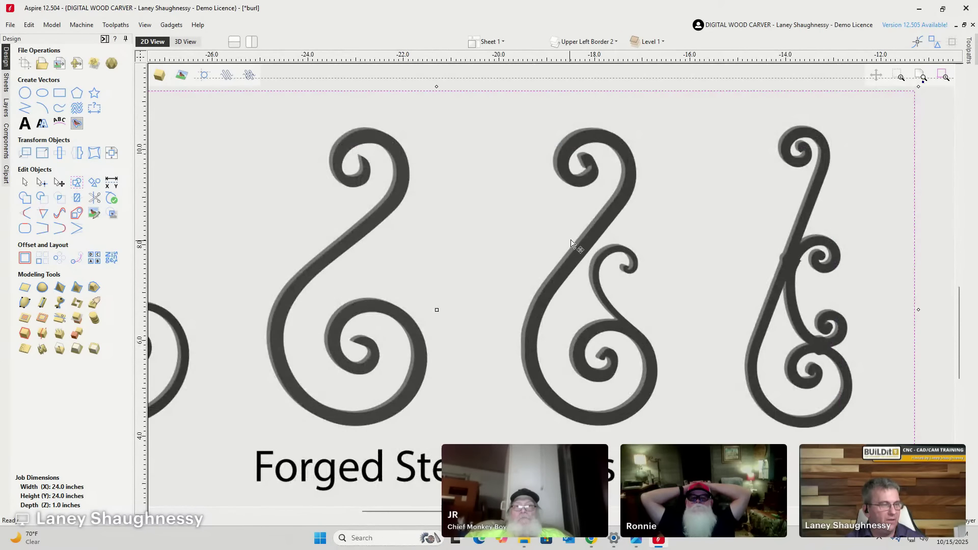
{"action": "scroll", "coordinate": [573, 249], "scroll_direction": "down", "scroll_amount": 2}
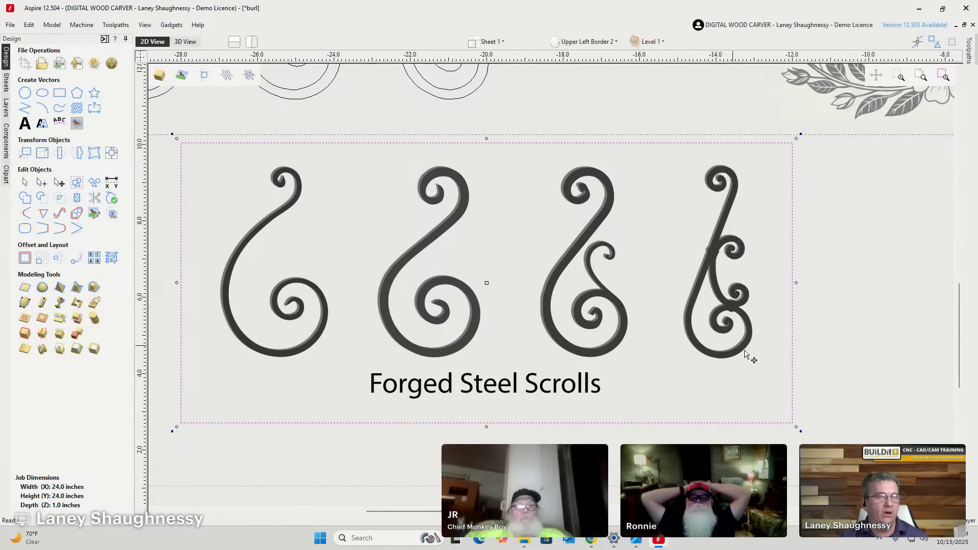
{"action": "scroll", "coordinate": [776, 199], "scroll_direction": "up", "scroll_amount": 1}
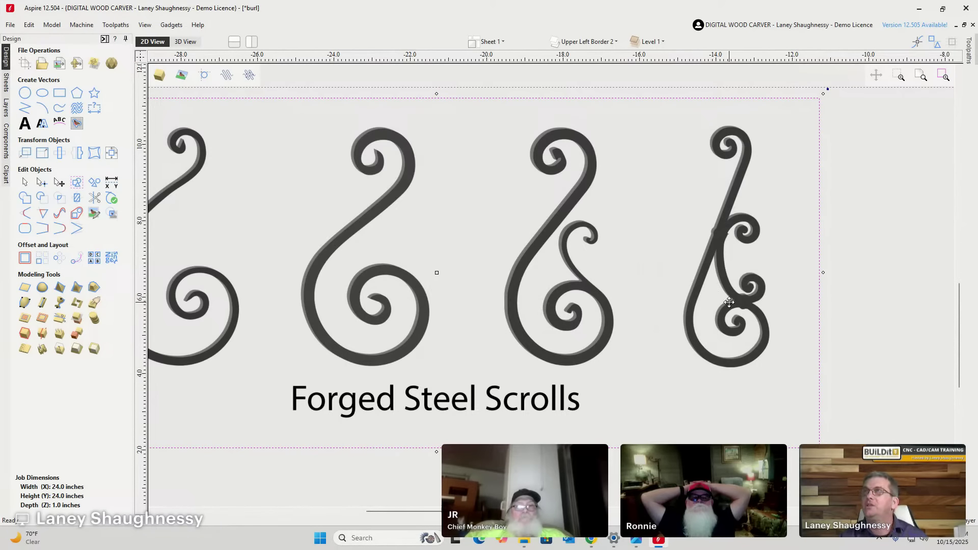
{"action": "scroll", "coordinate": [711, 316], "scroll_direction": "up", "scroll_amount": 7}
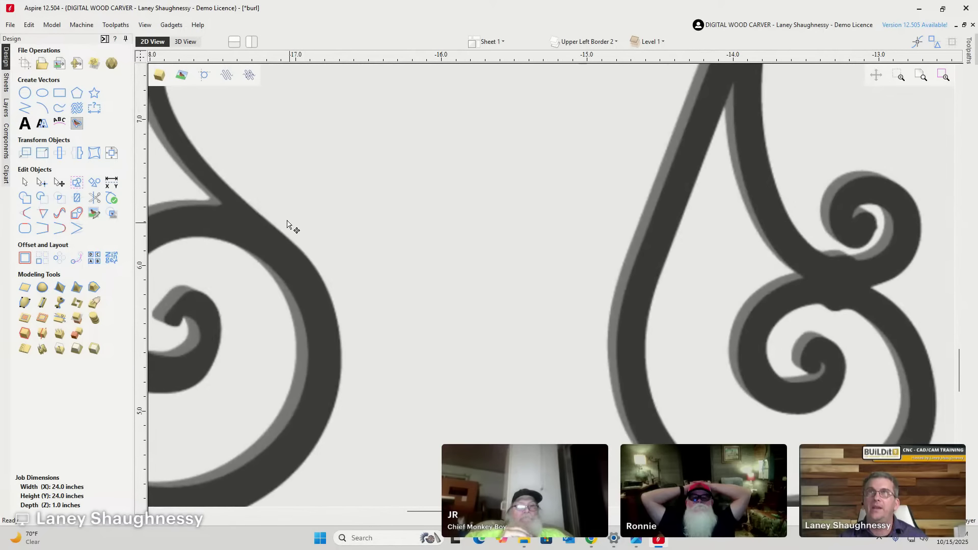
Trace the scroll bitmap in Black/White with threshold 0.75, noise 4 and 0% fading, and apply it.
{"action": "left_click", "coordinate": [76, 124]}
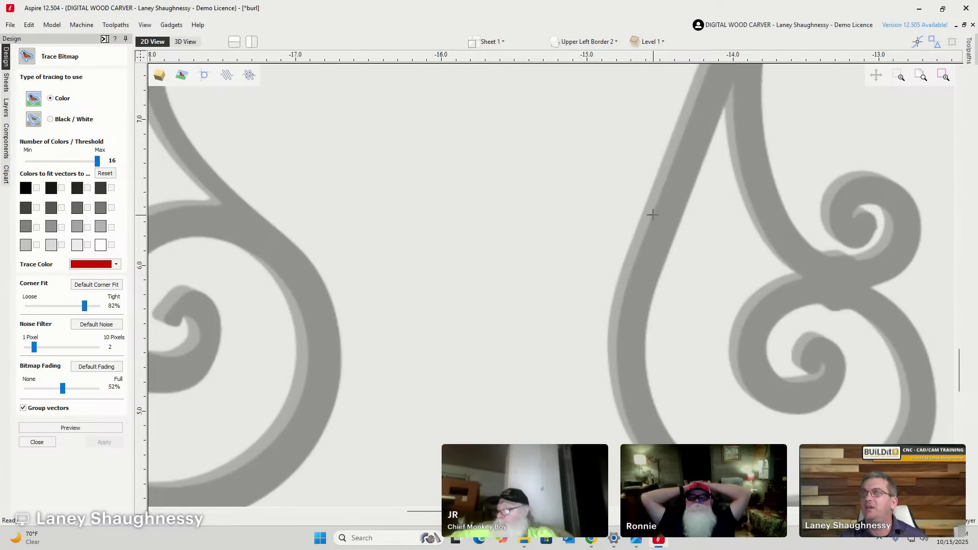
{"action": "scroll", "coordinate": [642, 228], "scroll_direction": "up", "scroll_amount": 5}
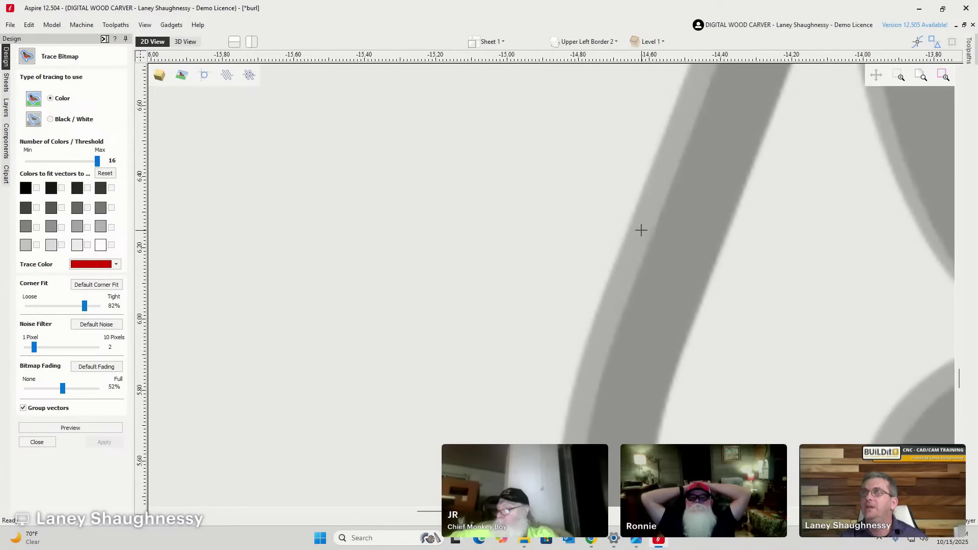
{"action": "left_click", "coordinate": [51, 120]}
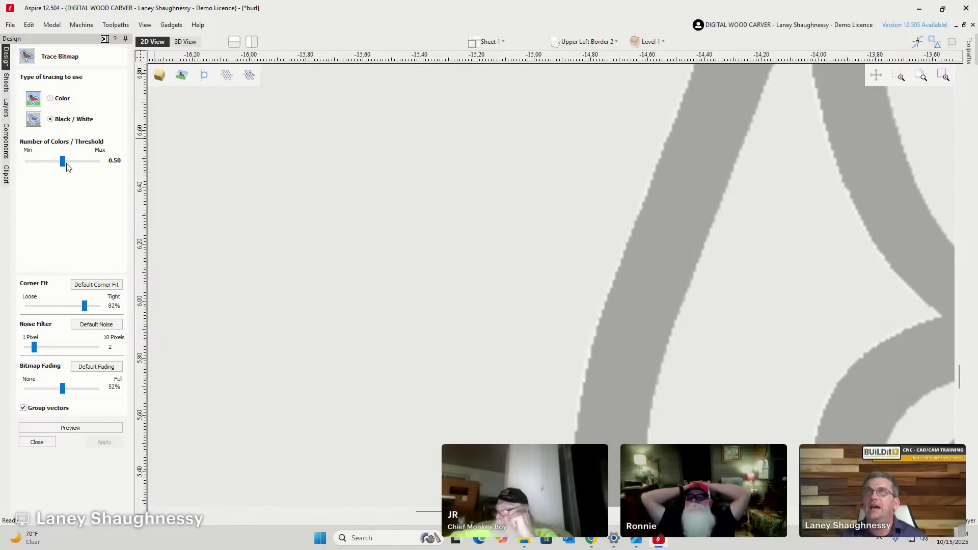
{"action": "left_click_drag", "start_coordinate": [65, 163], "coordinate": [79, 164]}
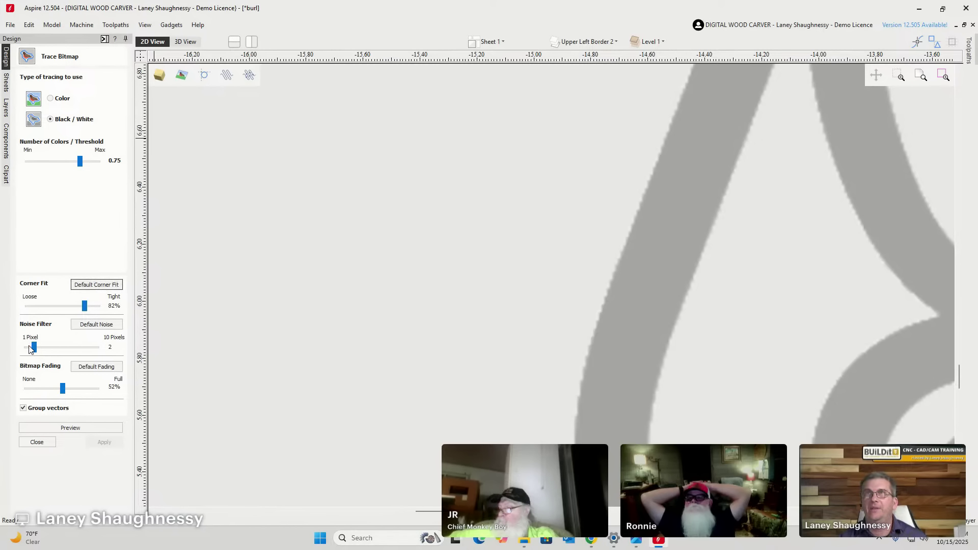
{"action": "left_click_drag", "start_coordinate": [30, 349], "coordinate": [43, 352]}
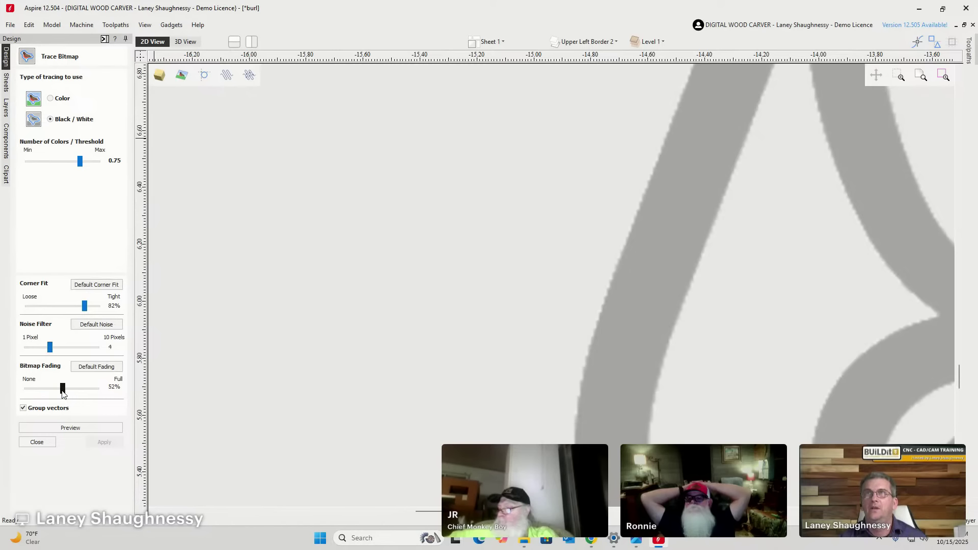
{"action": "left_click_drag", "start_coordinate": [63, 393], "coordinate": [26, 392]}
{"action": "left_click", "coordinate": [66, 429]}
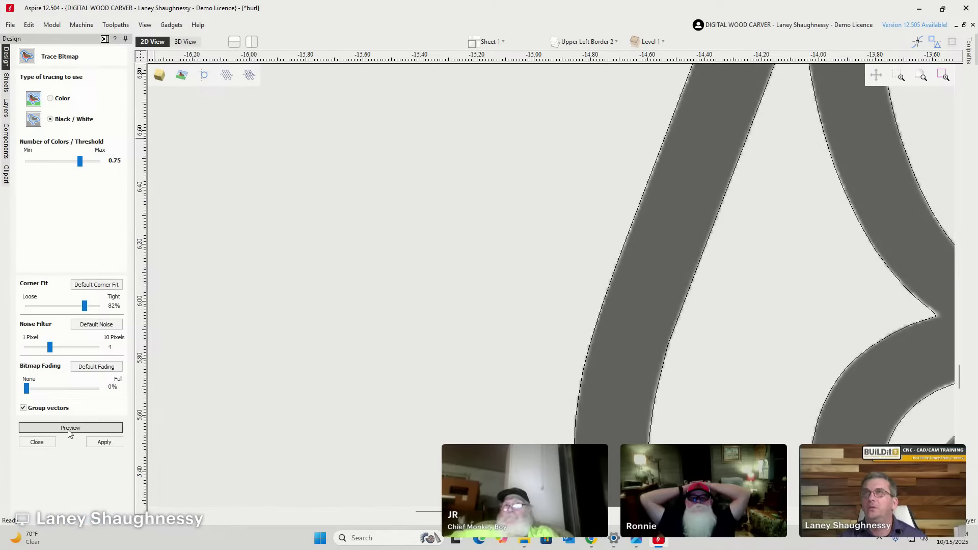
{"action": "left_click", "coordinate": [104, 442]}
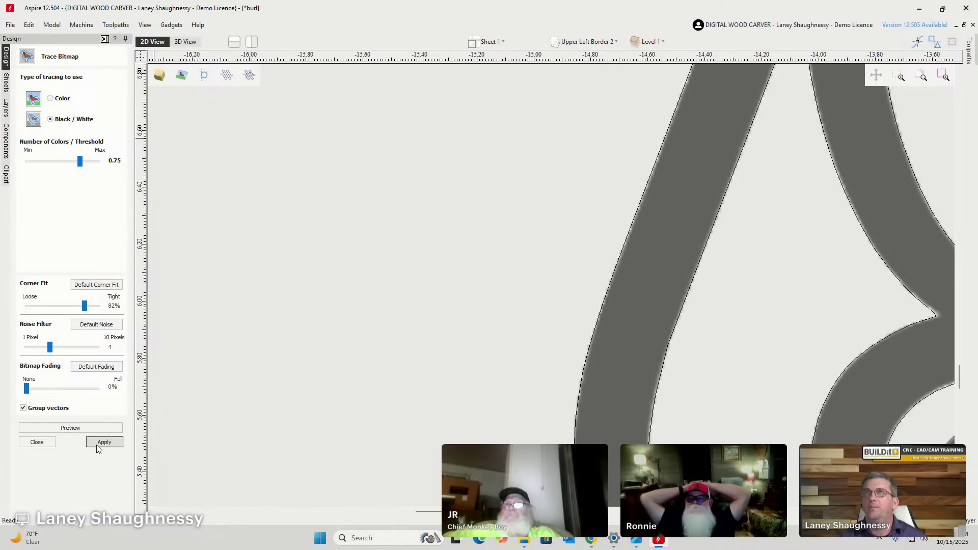
{"action": "left_click", "coordinate": [36, 442]}
Hide the Bitmap Layer so only the traced vectors show.
{"action": "scroll", "coordinate": [341, 352], "scroll_direction": "down", "scroll_amount": 4}
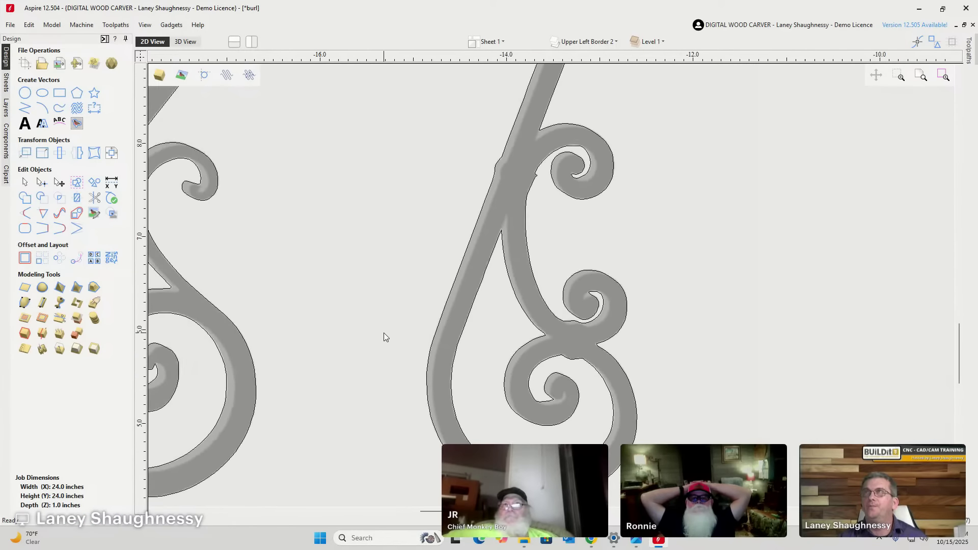
{"action": "scroll", "coordinate": [383, 332], "scroll_direction": "down", "scroll_amount": 3}
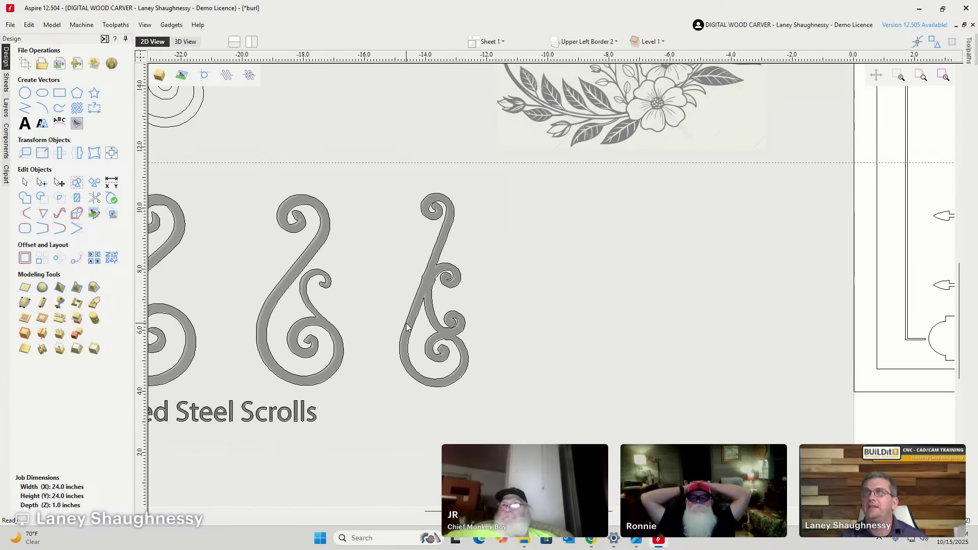
{"action": "left_click", "coordinate": [586, 42]}
{"action": "left_click", "coordinate": [569, 58]}
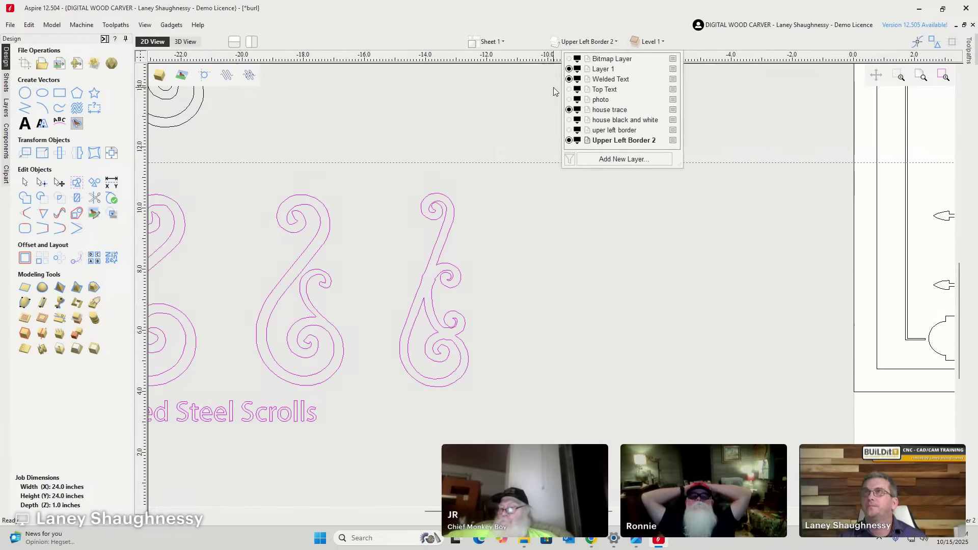
{"action": "scroll", "coordinate": [546, 220], "scroll_direction": "down", "scroll_amount": 2}
Box-select the traced Forged Steel Scrolls text and delete it.
{"action": "scroll", "coordinate": [379, 283], "scroll_direction": "up", "scroll_amount": 3}
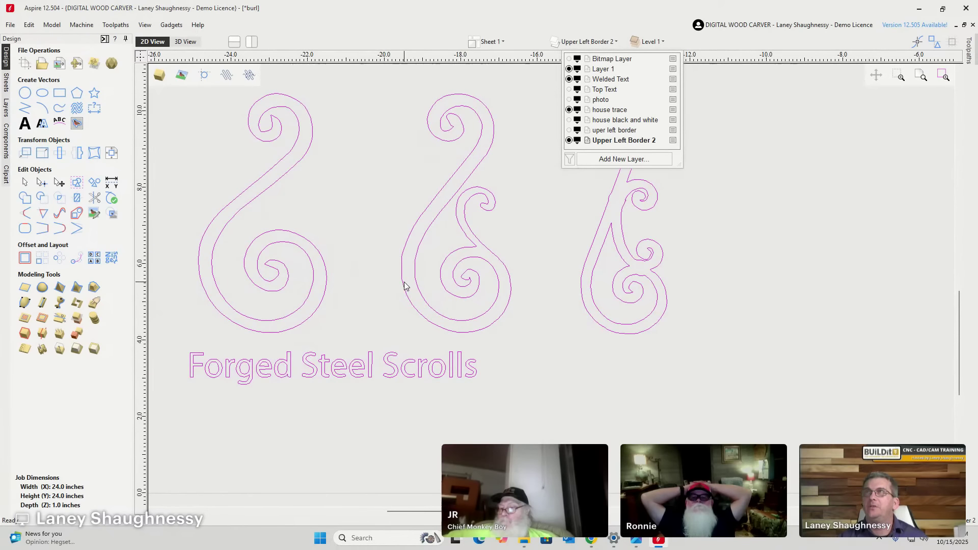
{"action": "left_click", "coordinate": [404, 283]}
{"action": "scroll", "coordinate": [404, 281], "scroll_direction": "down", "scroll_amount": 2}
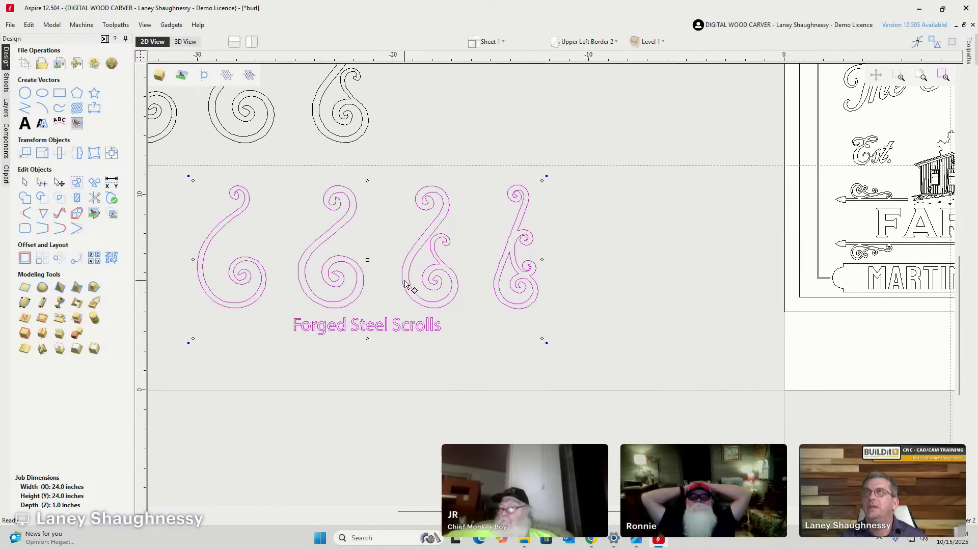
{"action": "key", "text": "Escape"}
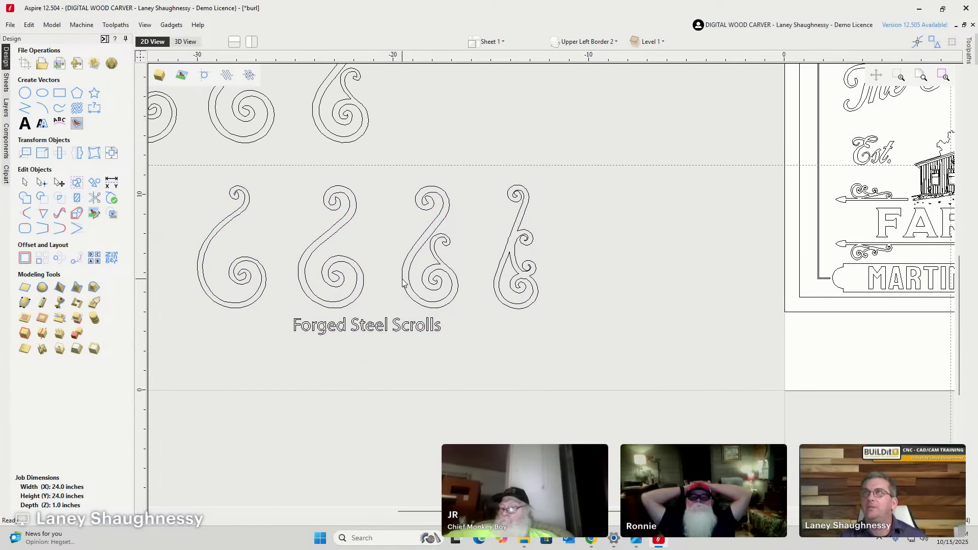
{"action": "left_click", "coordinate": [403, 283]}
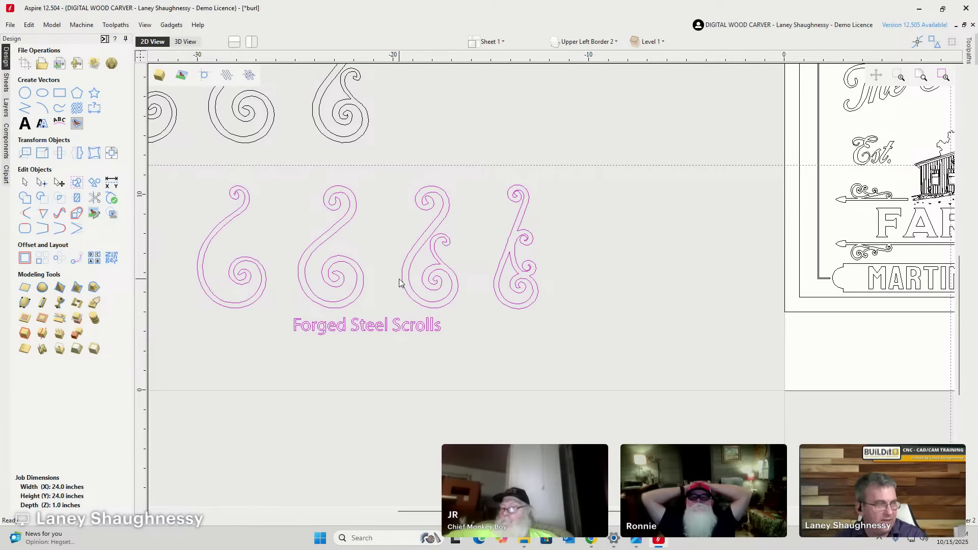
{"action": "scroll", "coordinate": [323, 328], "scroll_direction": "up", "scroll_amount": 4}
{"action": "left_click_drag", "start_coordinate": [188, 270], "coordinate": [663, 401]}
{"action": "key", "text": "Delete"}
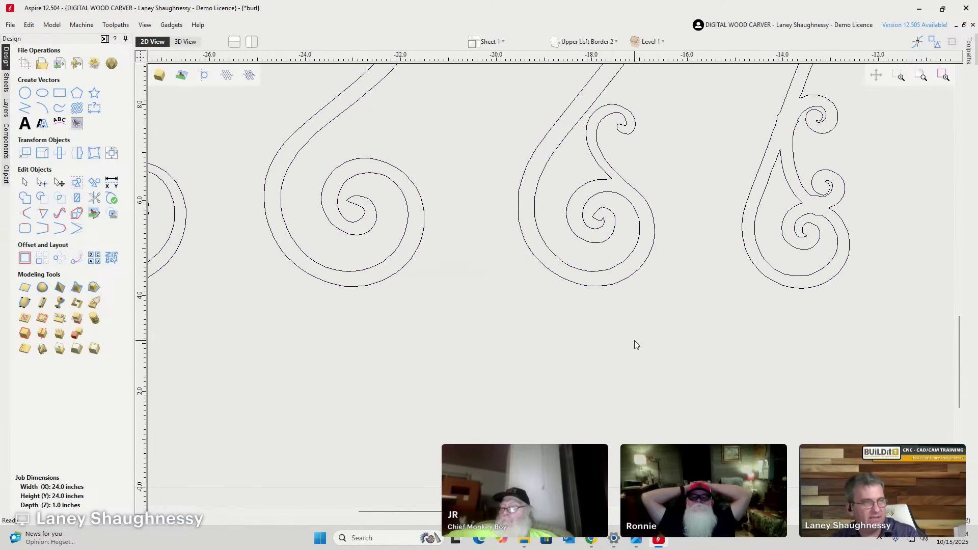
{"action": "scroll", "coordinate": [616, 331], "scroll_direction": "down", "scroll_amount": 3}
Select the fourth scroll outline and zoom in to inspect it.
{"action": "left_click", "coordinate": [722, 173]}
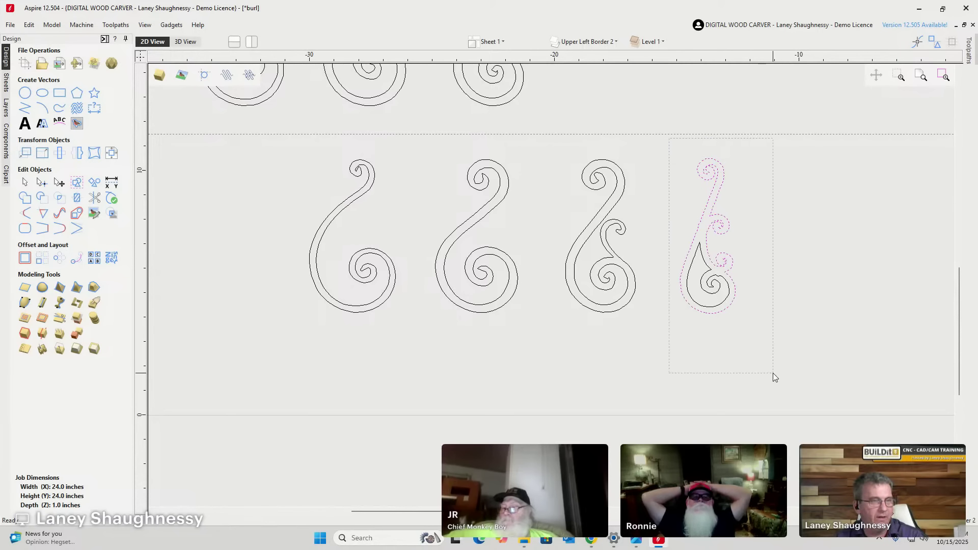
{"action": "scroll", "coordinate": [732, 307], "scroll_direction": "up", "scroll_amount": 8}
{"action": "scroll", "coordinate": [668, 283], "scroll_direction": "down", "scroll_amount": 2}
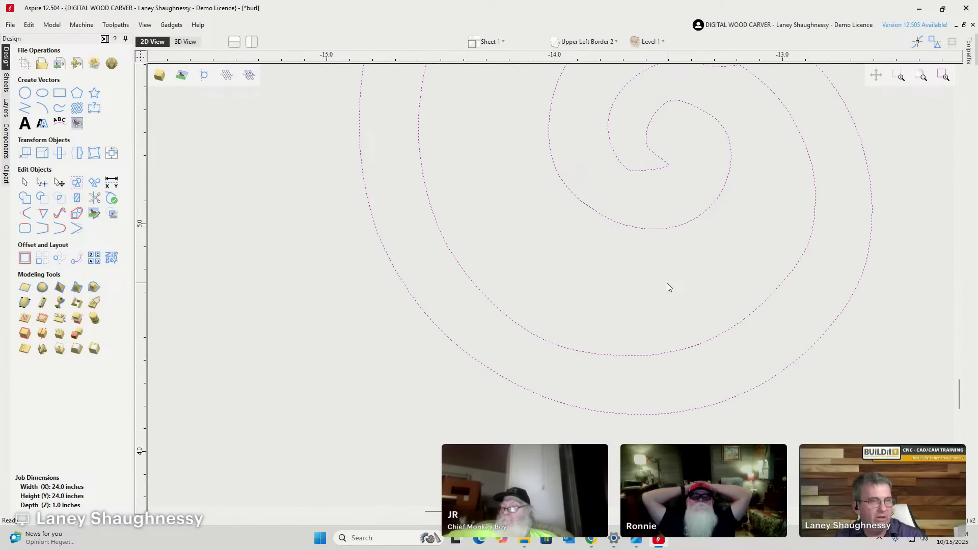
{"action": "scroll", "coordinate": [667, 283], "scroll_direction": "up", "scroll_amount": 3}
{"action": "scroll", "coordinate": [682, 164], "scroll_direction": "up", "scroll_amount": 1}
{"action": "scroll", "coordinate": [555, 233], "scroll_direction": "down", "scroll_amount": 2}
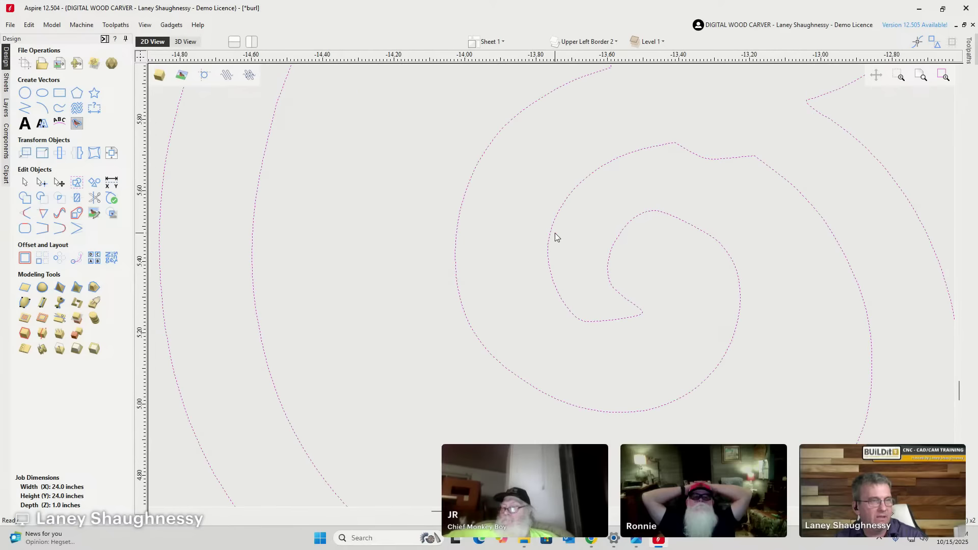
{"action": "scroll", "coordinate": [594, 326], "scroll_direction": "up", "scroll_amount": 5}
{"action": "scroll", "coordinate": [620, 285], "scroll_direction": "down", "scroll_amount": 5}
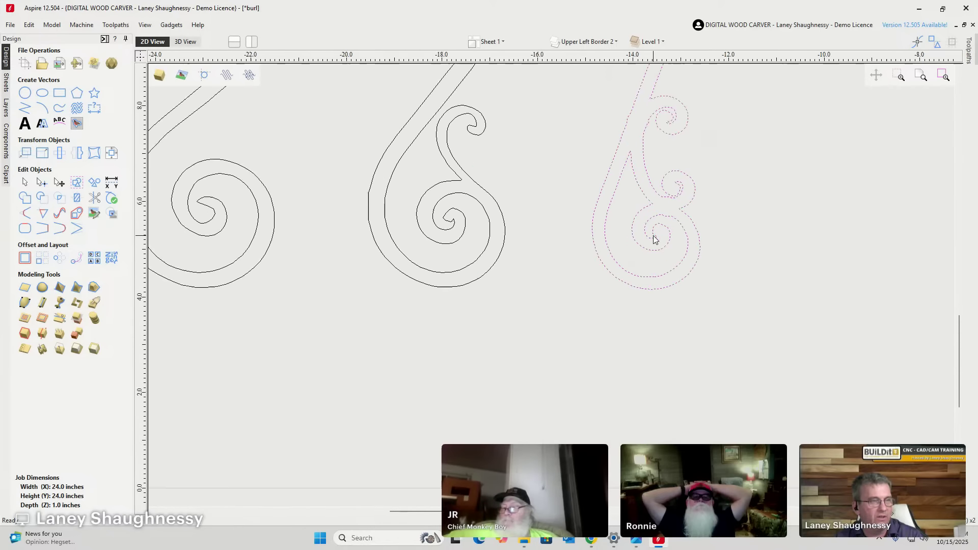
{"action": "scroll", "coordinate": [609, 214], "scroll_direction": "up", "scroll_amount": 3}
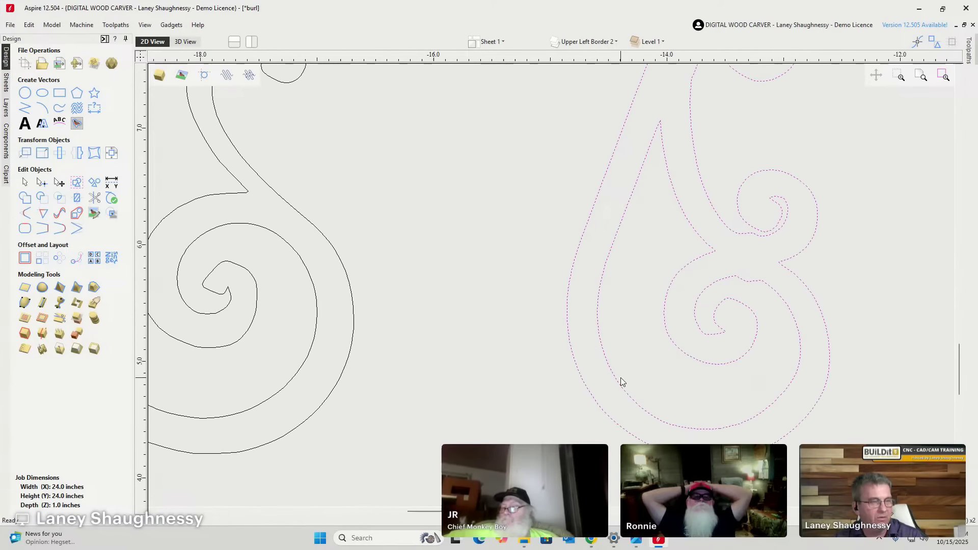
{"action": "scroll", "coordinate": [621, 382], "scroll_direction": "up", "scroll_amount": 4}
{"action": "scroll", "coordinate": [675, 399], "scroll_direction": "down", "scroll_amount": 8}
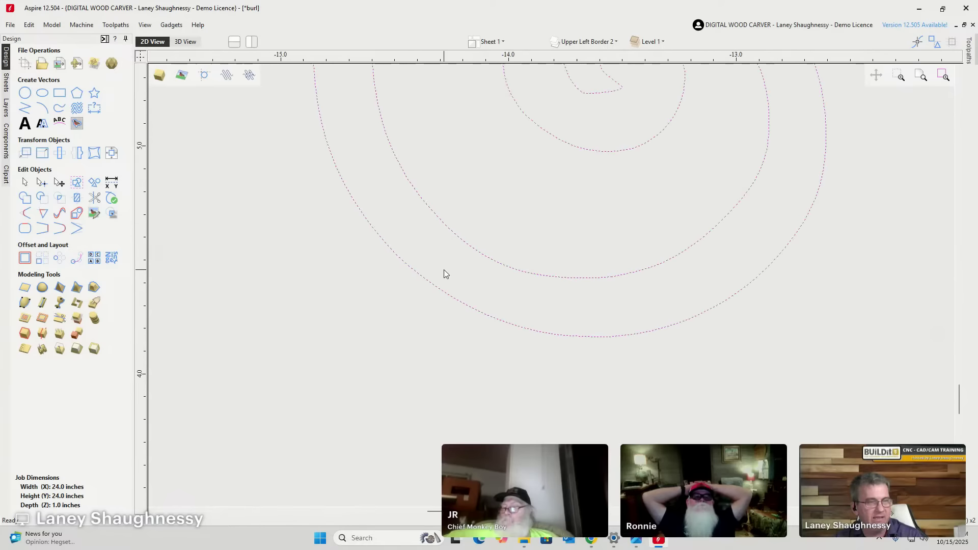
{"action": "scroll", "coordinate": [601, 419], "scroll_direction": "down", "scroll_amount": 3}
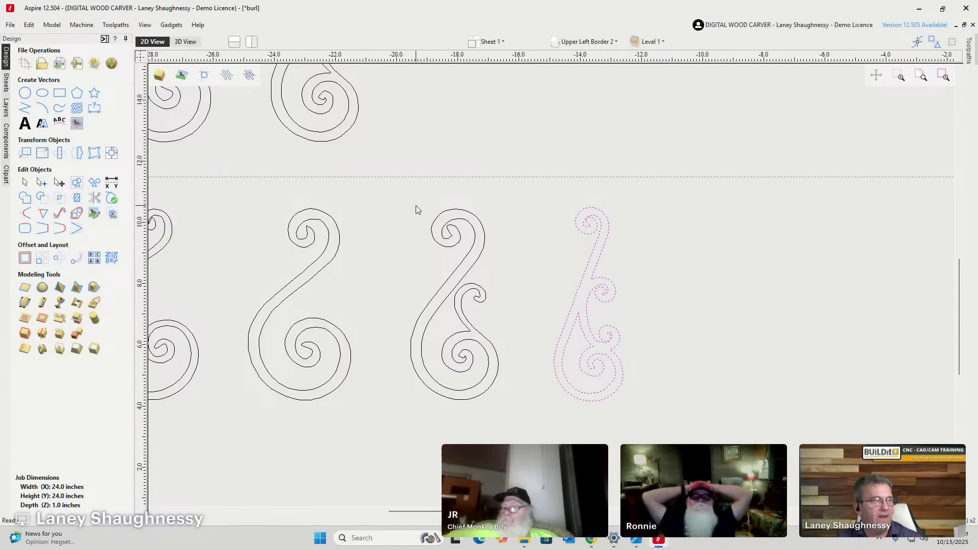
{"action": "scroll", "coordinate": [415, 206], "scroll_direction": "up", "scroll_amount": 10}
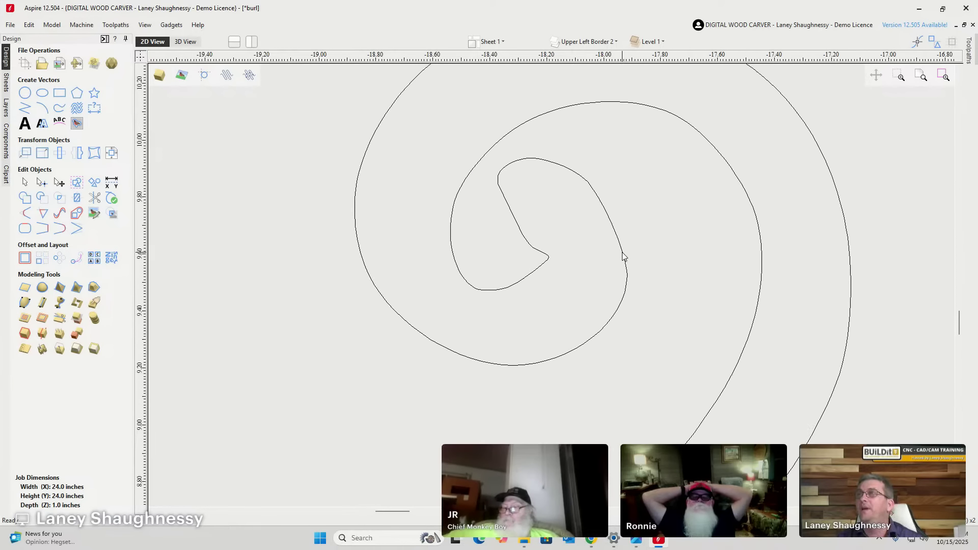
{"action": "scroll", "coordinate": [623, 260], "scroll_direction": "down", "scroll_amount": 1}
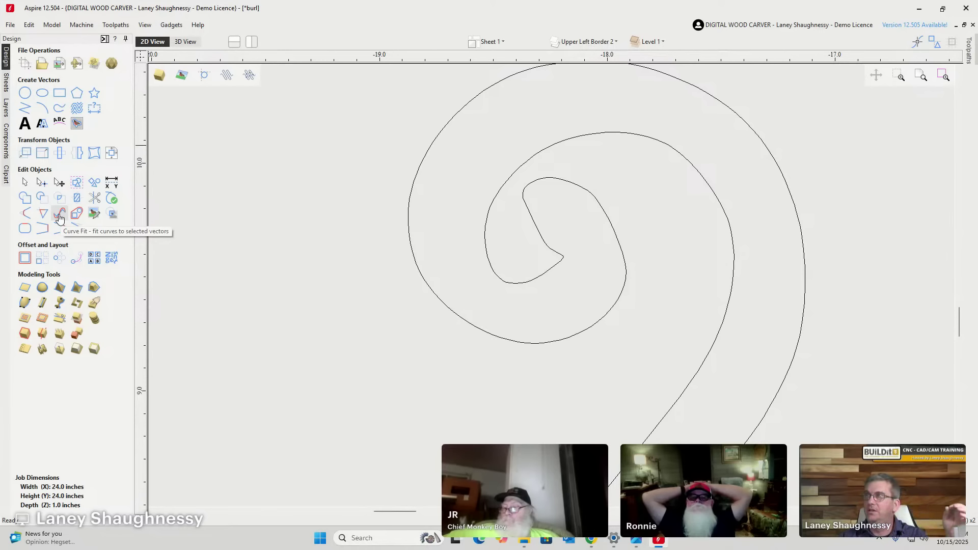
Open Fit Curves to Vectors for the fourth scroll, then cancel without applying a fit.
{"action": "left_click", "coordinate": [60, 218]}
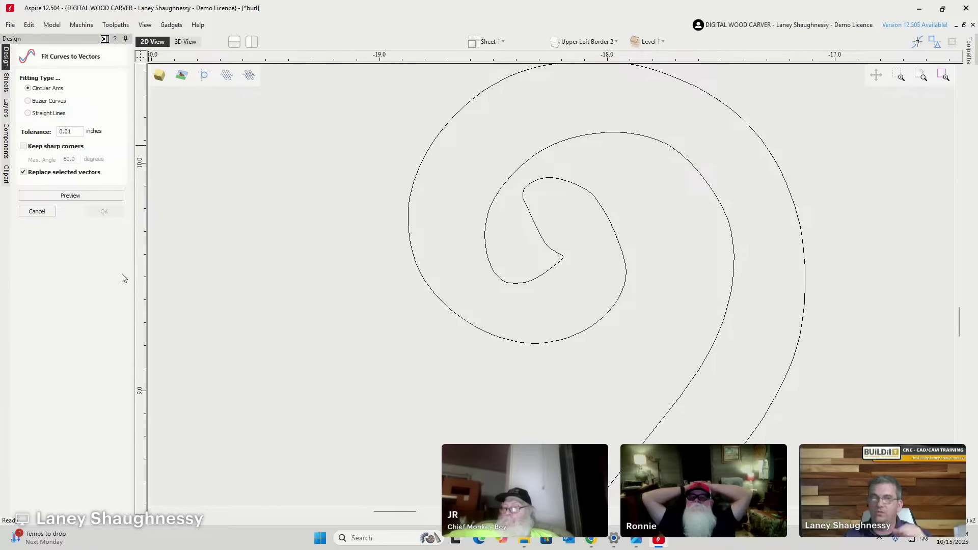
{"action": "scroll", "coordinate": [777, 151], "scroll_direction": "down", "scroll_amount": 8}
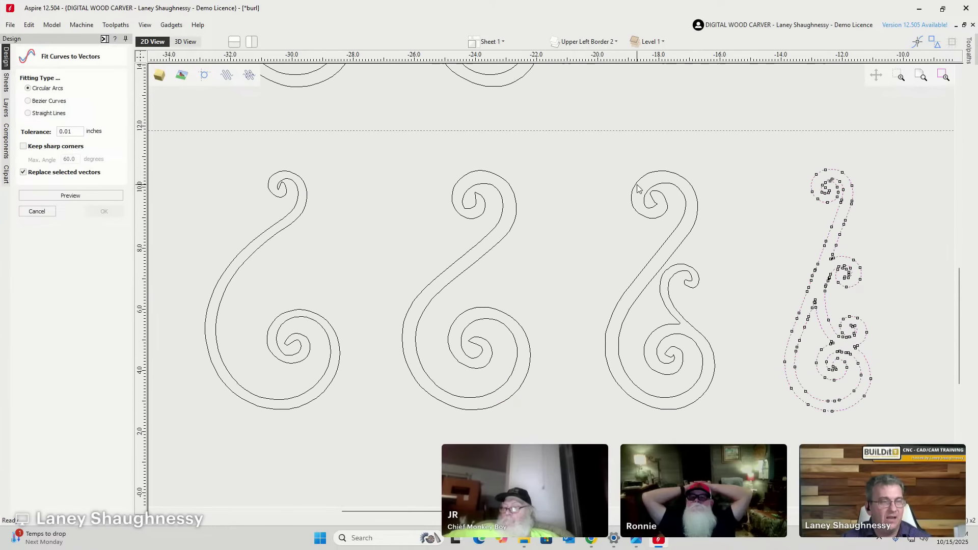
{"action": "scroll", "coordinate": [811, 342], "scroll_direction": "up", "scroll_amount": 6}
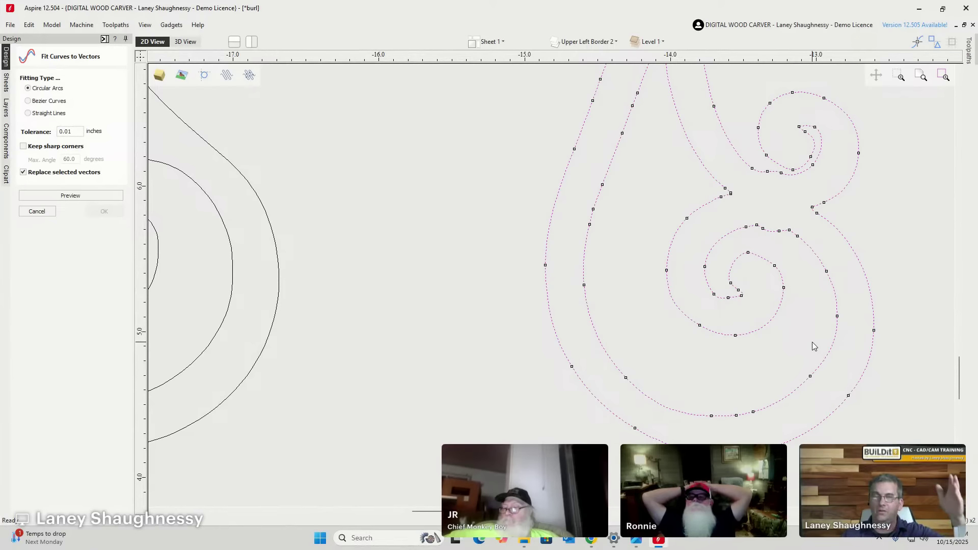
{"action": "left_click", "coordinate": [36, 210]}
Switch to Node Editing and zoom in to check where the scroll's curves join.
{"action": "left_click", "coordinate": [42, 183]}
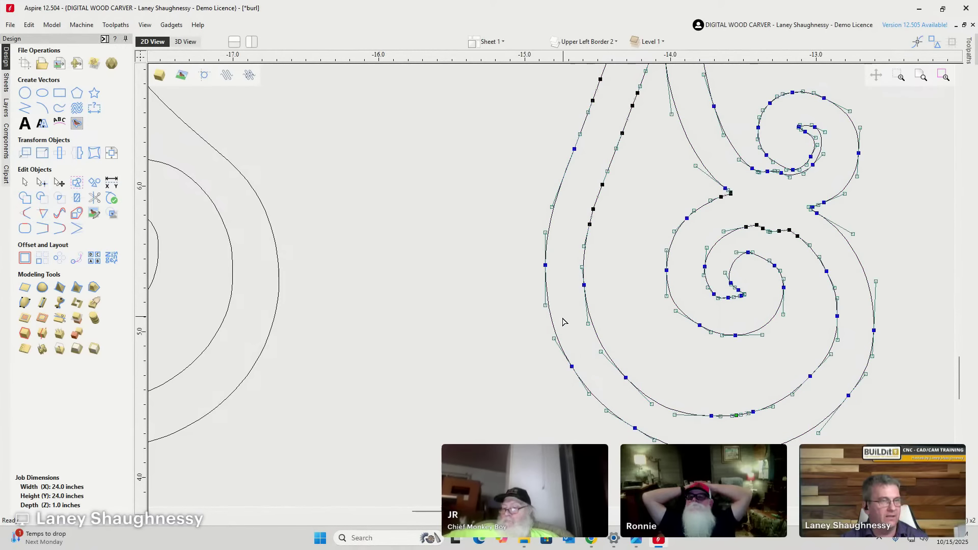
{"action": "scroll", "coordinate": [603, 222], "scroll_direction": "down", "scroll_amount": 5}
{"action": "scroll", "coordinate": [633, 105], "scroll_direction": "up", "scroll_amount": 5}
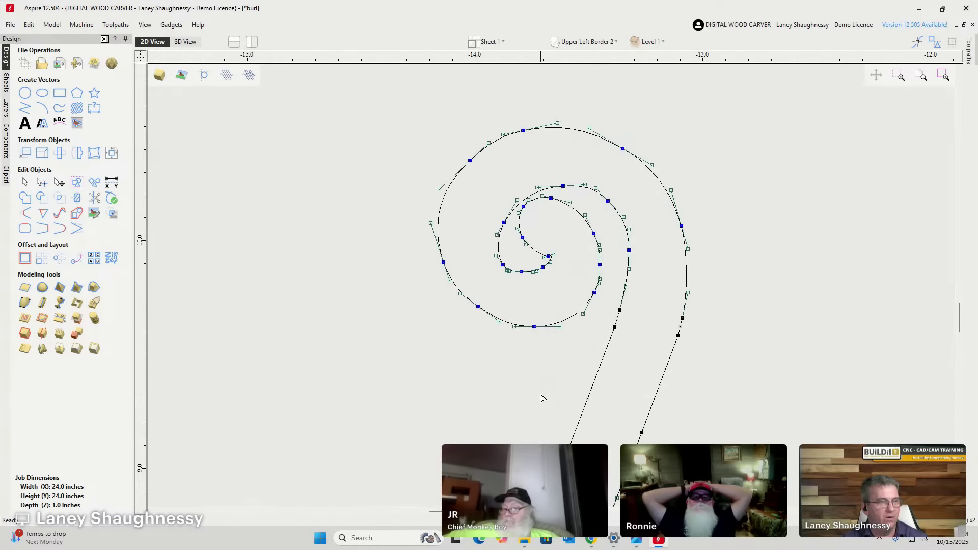
{"action": "scroll", "coordinate": [492, 103], "scroll_direction": "down", "scroll_amount": 3}
{"action": "scroll", "coordinate": [481, 380], "scroll_direction": "up", "scroll_amount": 4}
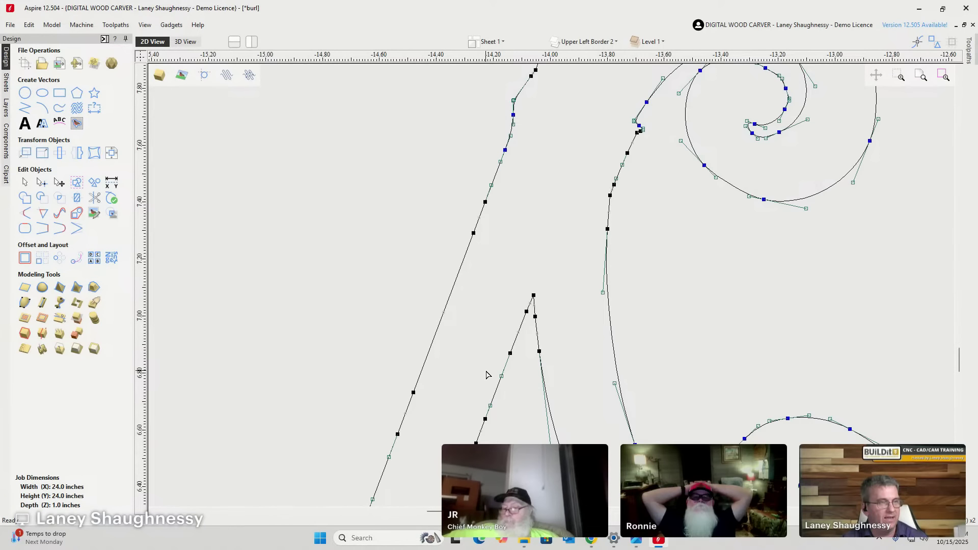
{"action": "scroll", "coordinate": [518, 96], "scroll_direction": "up", "scroll_amount": 2}
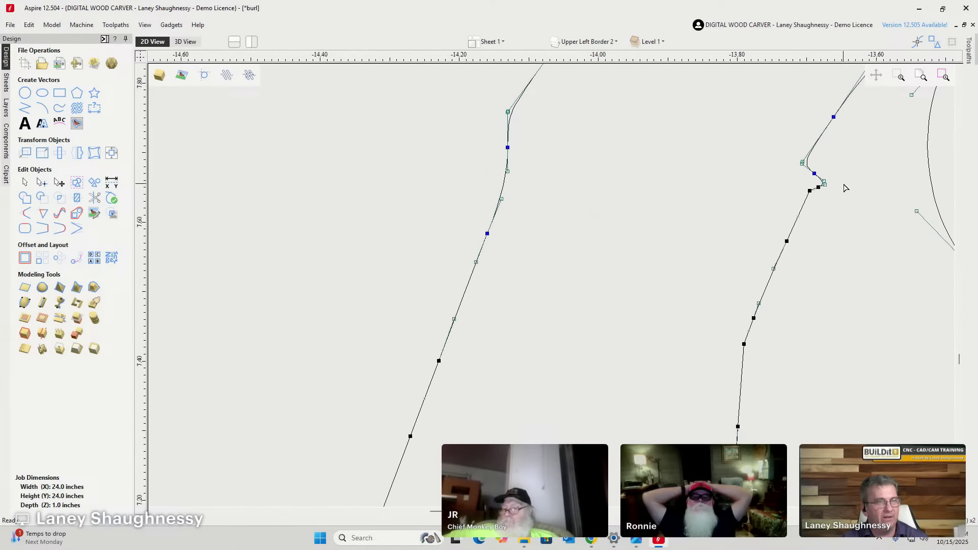
{"action": "scroll", "coordinate": [845, 186], "scroll_direction": "down", "scroll_amount": 2}
Deselect, then box-select the tall fourth scroll in the lower row.
{"action": "left_click", "coordinate": [835, 200]}
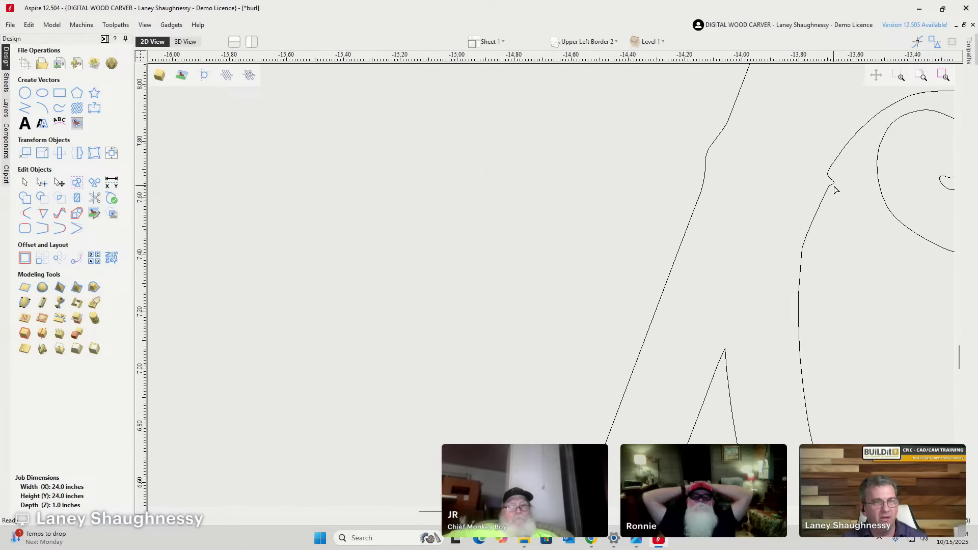
{"action": "scroll", "coordinate": [838, 185], "scroll_direction": "up", "scroll_amount": 2}
{"action": "scroll", "coordinate": [845, 182], "scroll_direction": "down", "scroll_amount": 10}
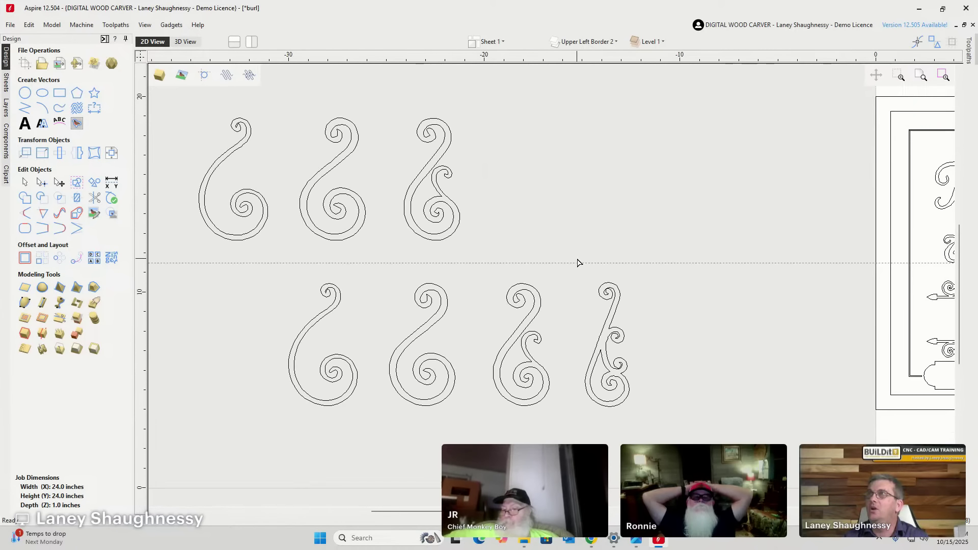
{"action": "left_click_drag", "start_coordinate": [577, 262], "coordinate": [646, 427]}
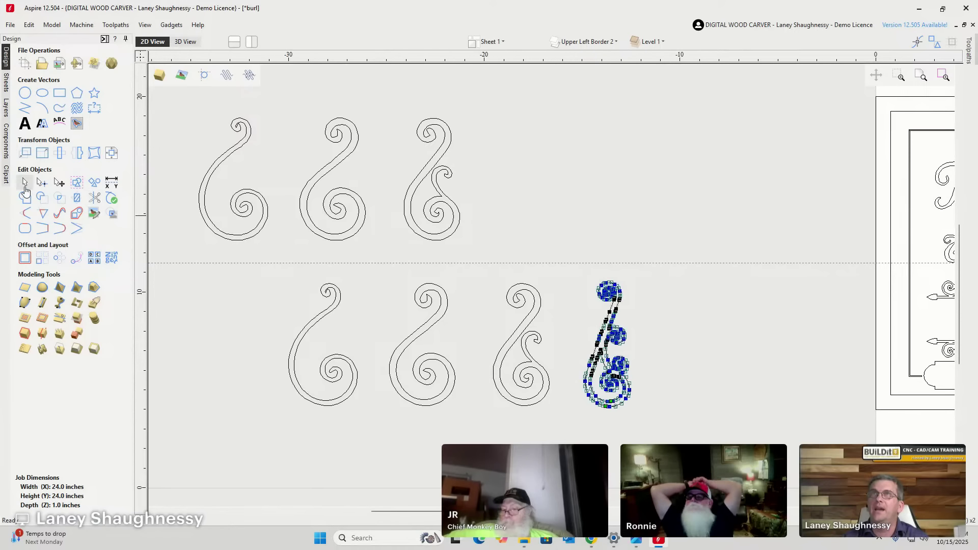
Fit Bezier curves to the tall scroll at 0.01-inch tolerance and preview the result.
{"action": "left_click", "coordinate": [60, 213]}
{"action": "scroll", "coordinate": [594, 411], "scroll_direction": "up", "scroll_amount": 4}
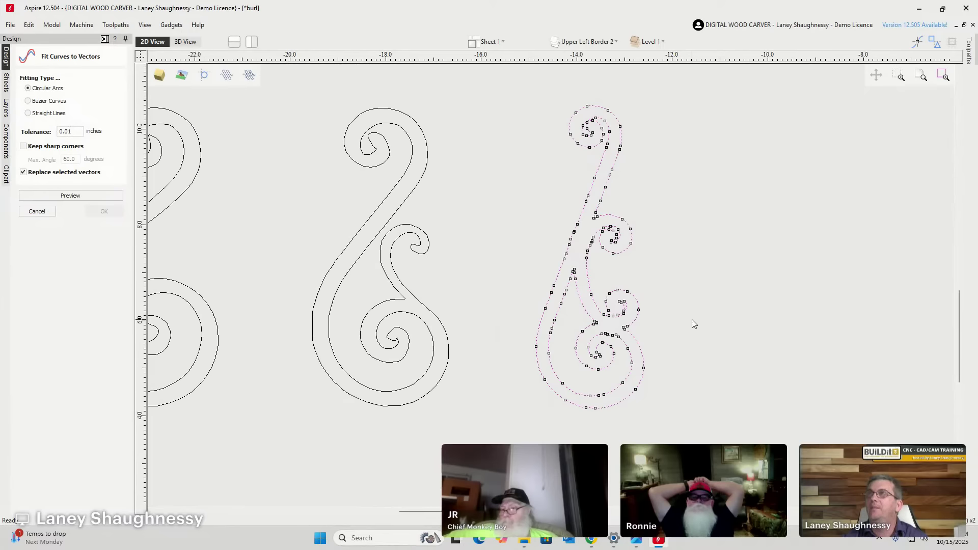
{"action": "middle_click_drag", "start_coordinate": [692, 320], "coordinate": [438, 351]}
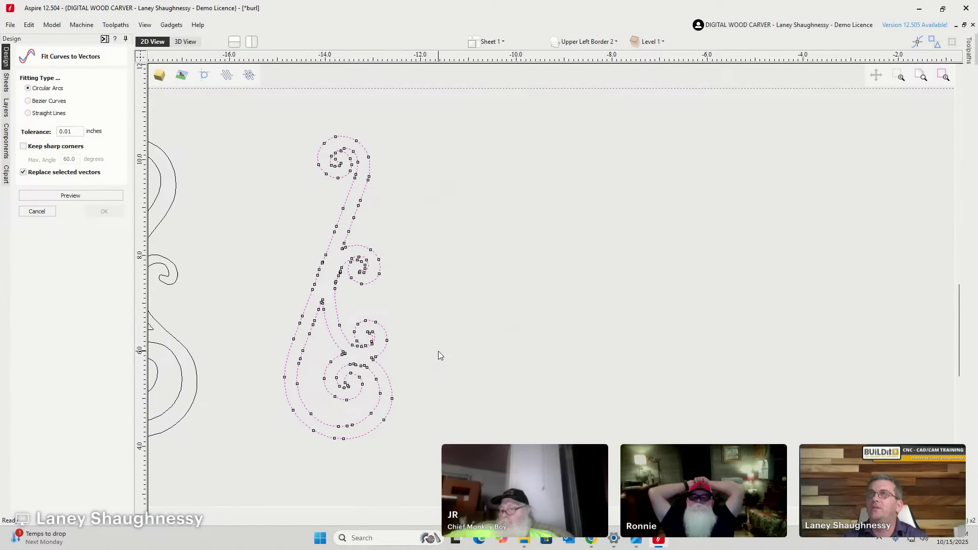
{"action": "scroll", "coordinate": [308, 222], "scroll_direction": "up", "scroll_amount": 3}
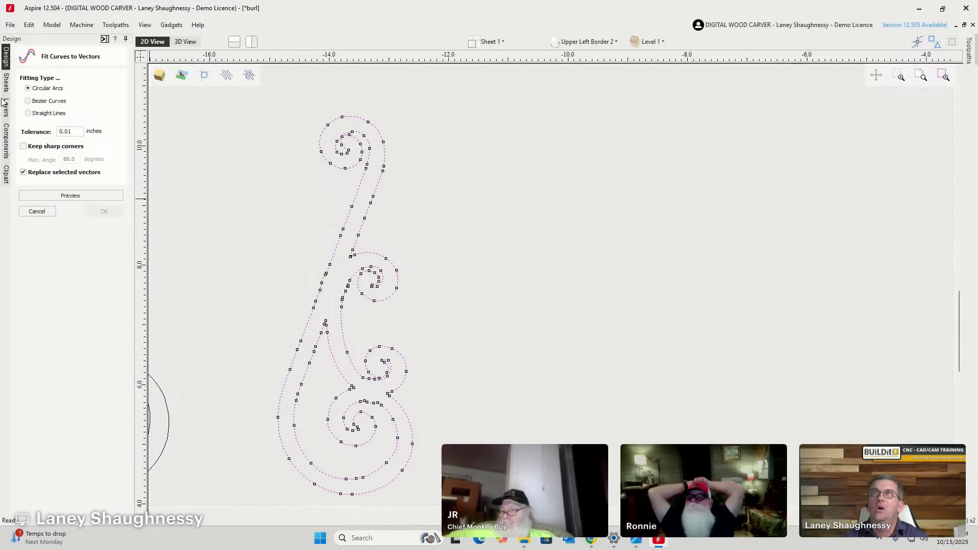
{"action": "left_click", "coordinate": [30, 104]}
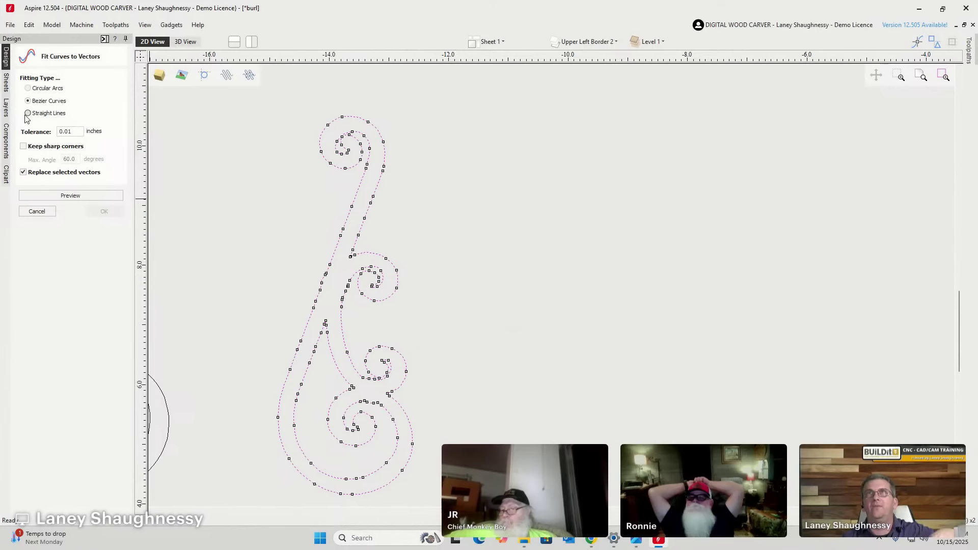
{"action": "left_click", "coordinate": [68, 133]}
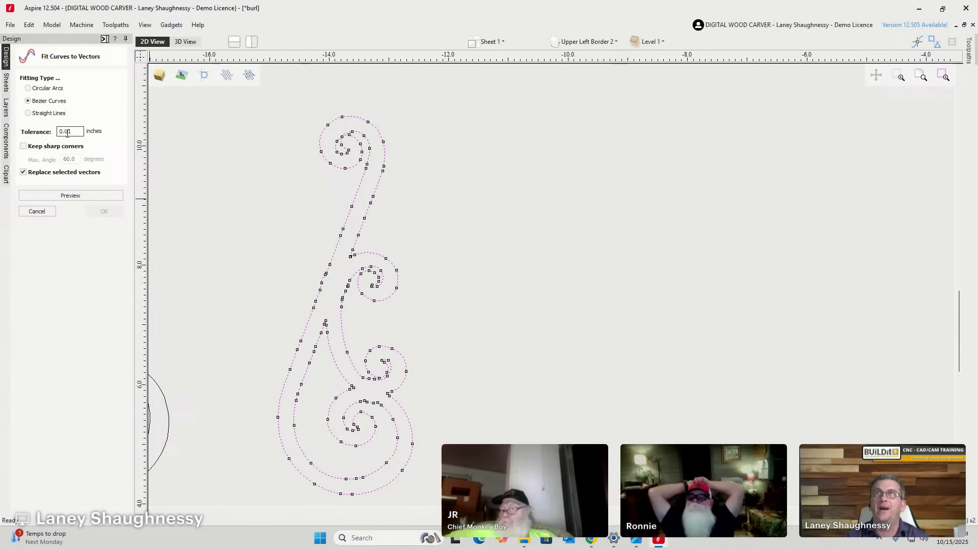
{"action": "left_click_drag", "start_coordinate": [82, 132], "coordinate": [59, 131]}
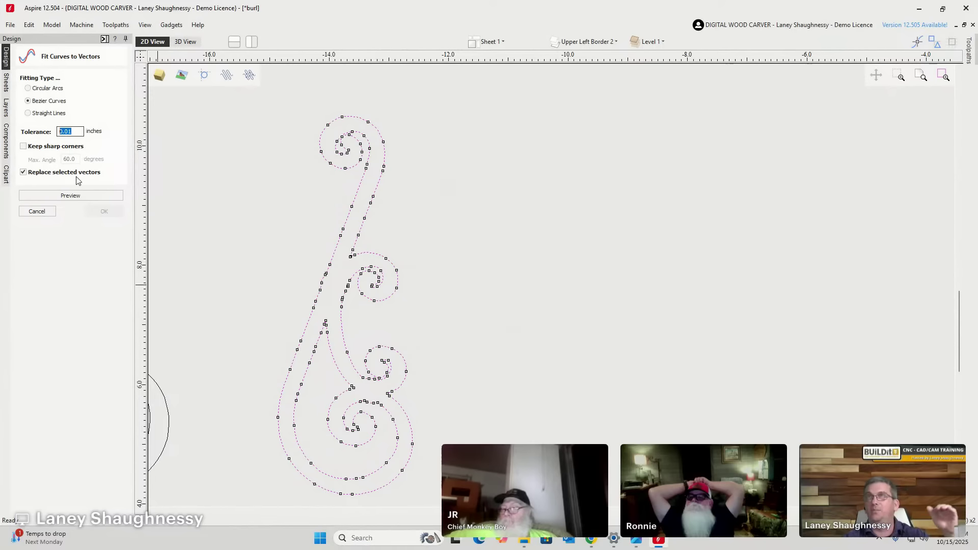
{"action": "left_click", "coordinate": [70, 196]}
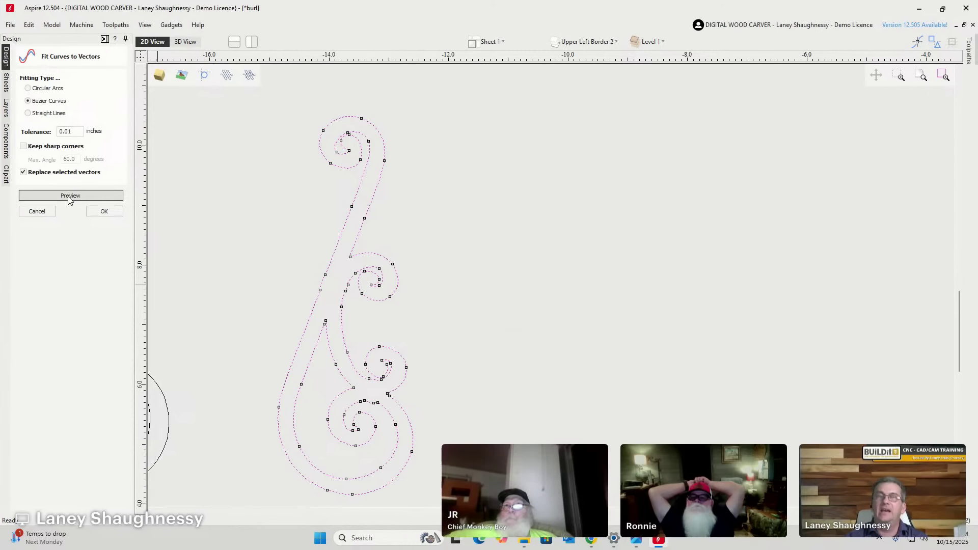
Undo the previewed fit, reselect all the spiral vectors with Ctrl+A, and preview again.
{"action": "scroll", "coordinate": [342, 295], "scroll_direction": "up", "scroll_amount": 6}
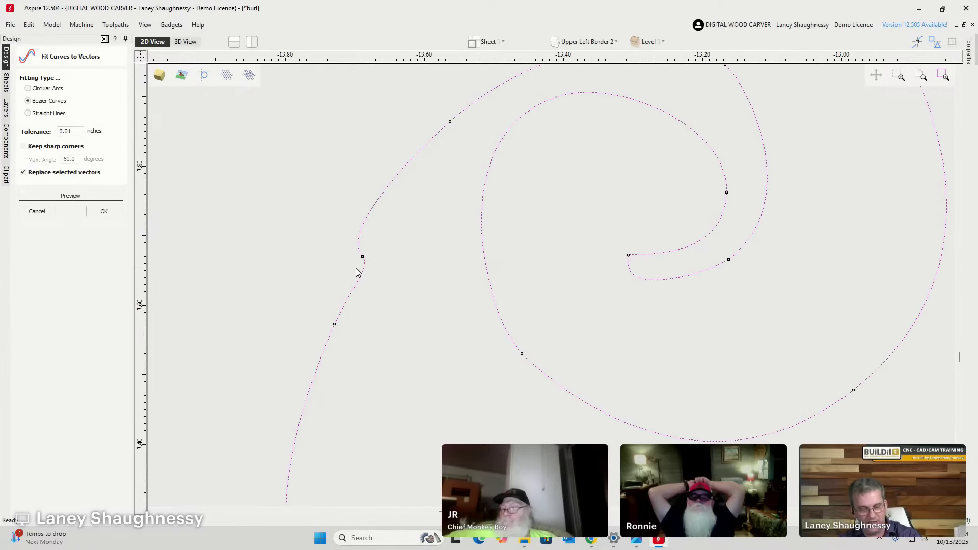
{"action": "key", "text": "Return"}
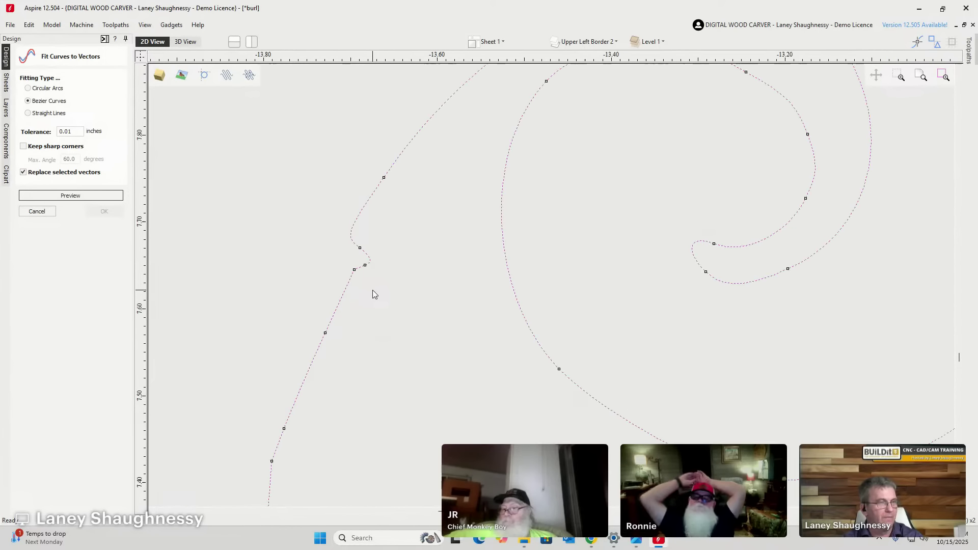
{"action": "scroll", "coordinate": [371, 285], "scroll_direction": "down", "scroll_amount": 1}
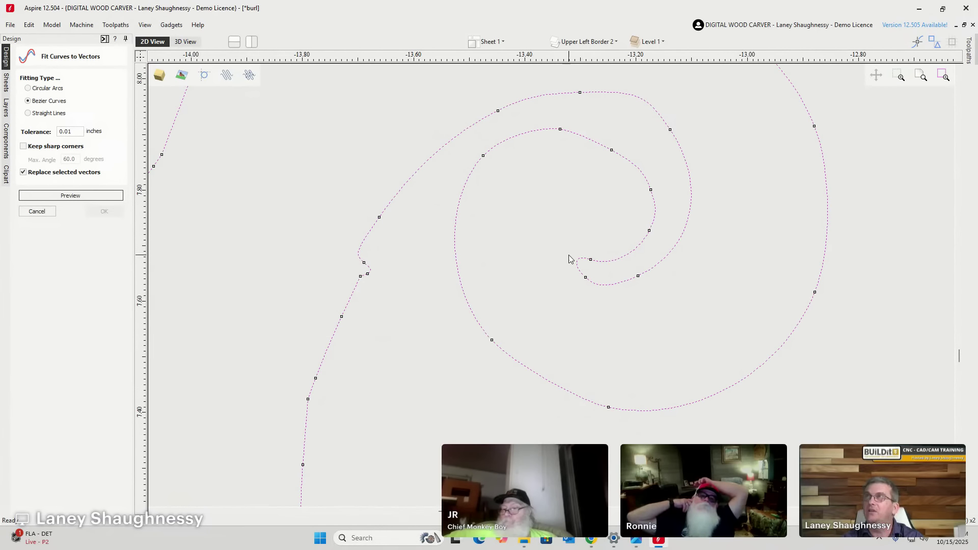
{"action": "left_click", "coordinate": [606, 188]}
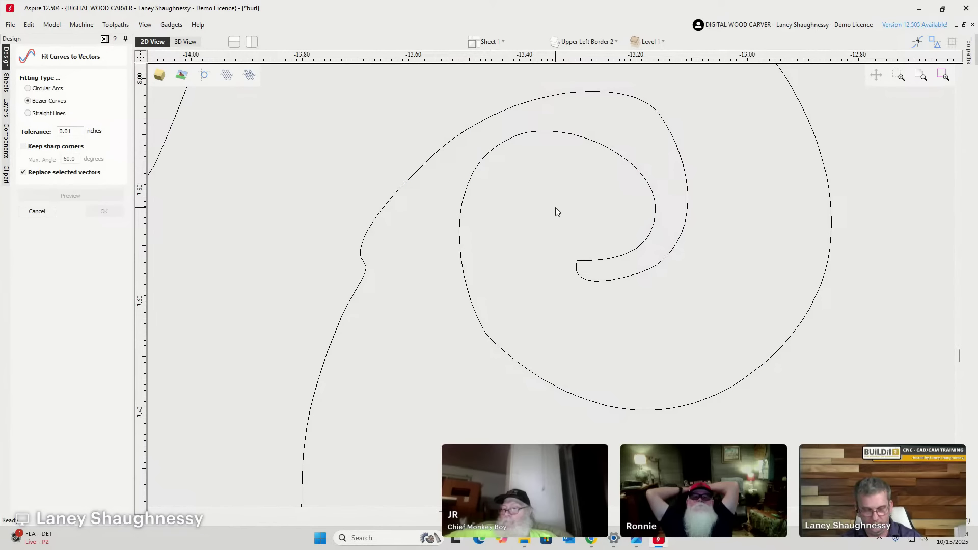
{"action": "key", "text": "ctrl+a"}
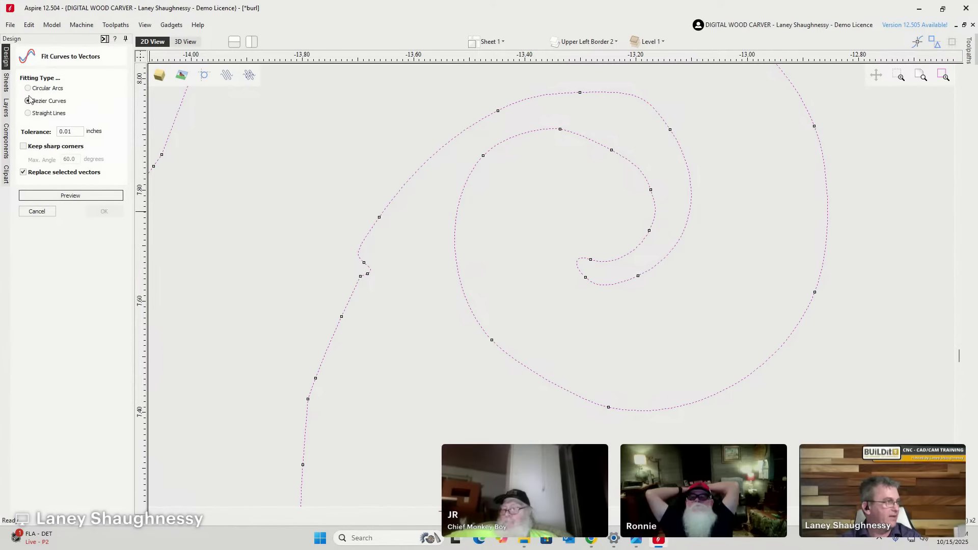
{"action": "left_click", "coordinate": [66, 196]}
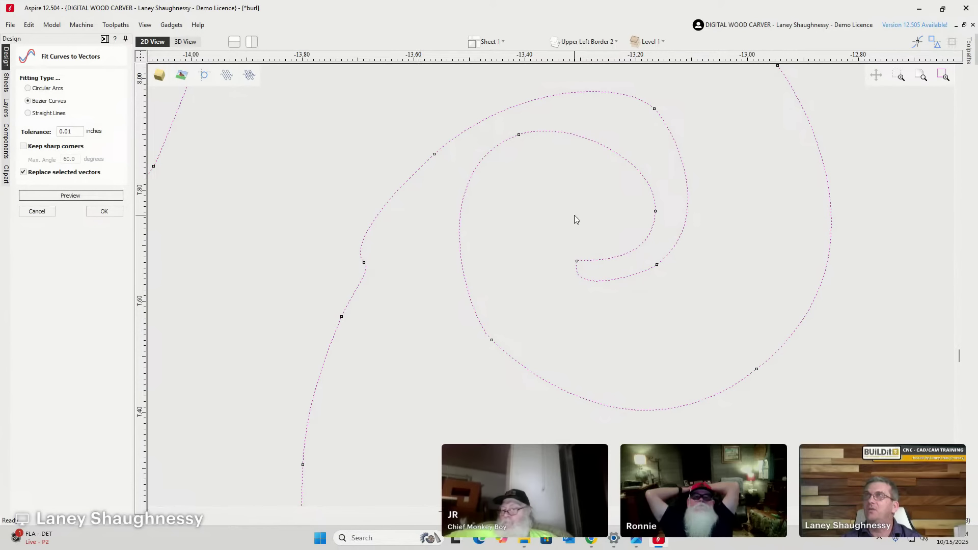
Preview the curve fit at 0.06 tolerance and inspect the smoothed spiral.
{"action": "left_click", "coordinate": [69, 132]}
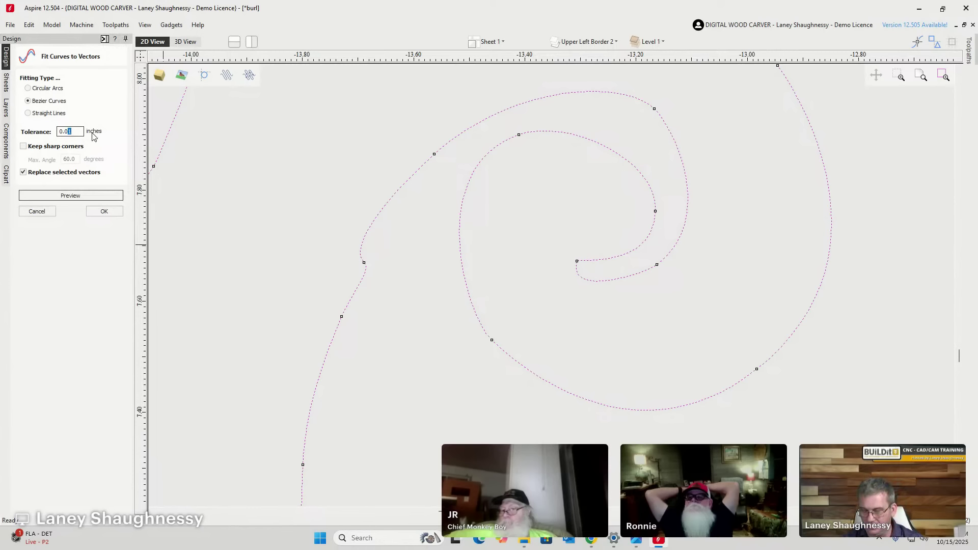
{"action": "left_click", "coordinate": [58, 198]}
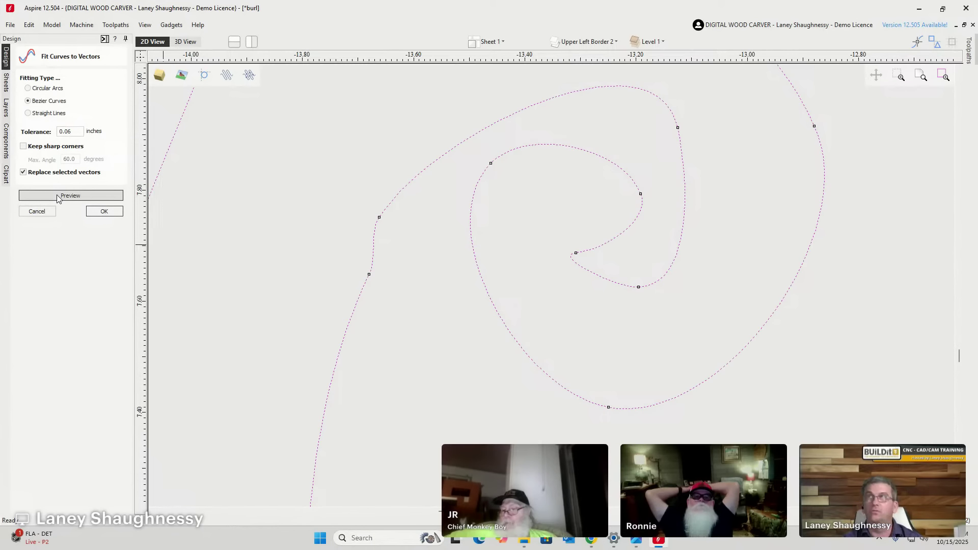
{"action": "scroll", "coordinate": [430, 231], "scroll_direction": "down", "scroll_amount": 5}
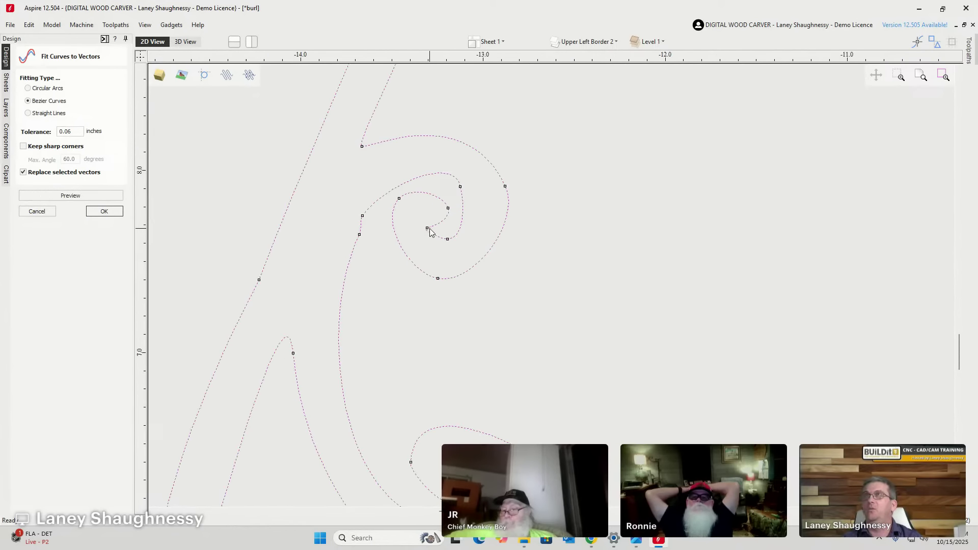
{"action": "scroll", "coordinate": [390, 182], "scroll_direction": "up", "scroll_amount": 5}
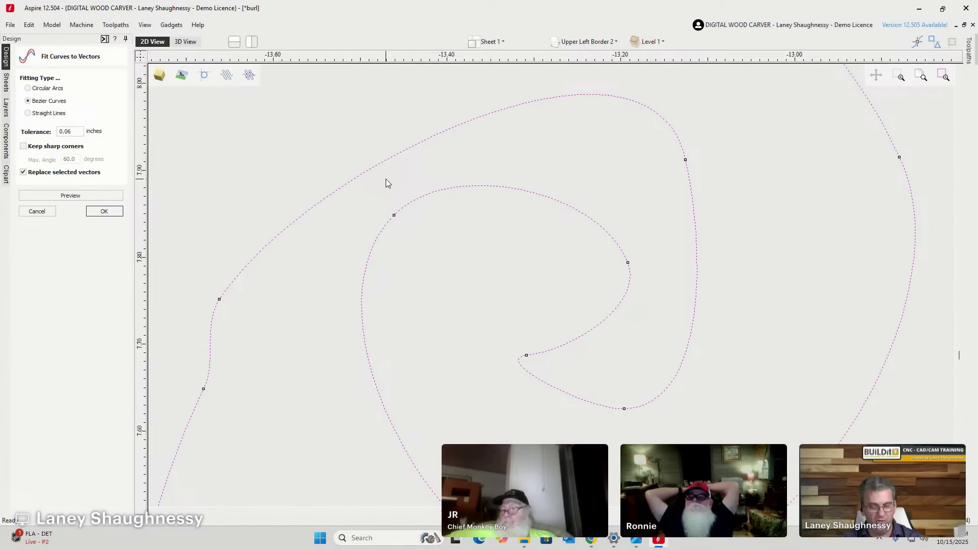
{"action": "left_click", "coordinate": [386, 179]}
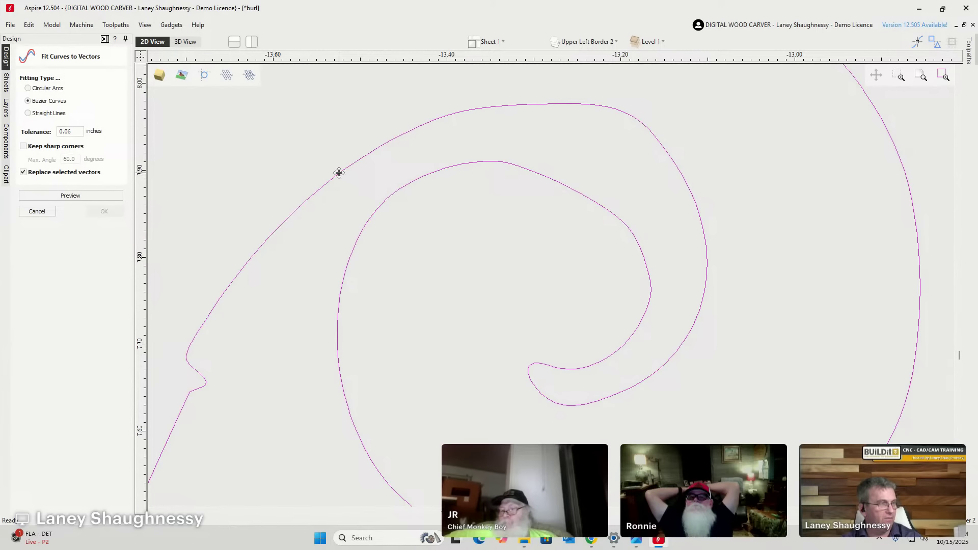
Set tolerance back to 0.01, preview the spiral fit, and accept it, replacing the original vectors.
{"action": "left_click", "coordinate": [73, 131]}
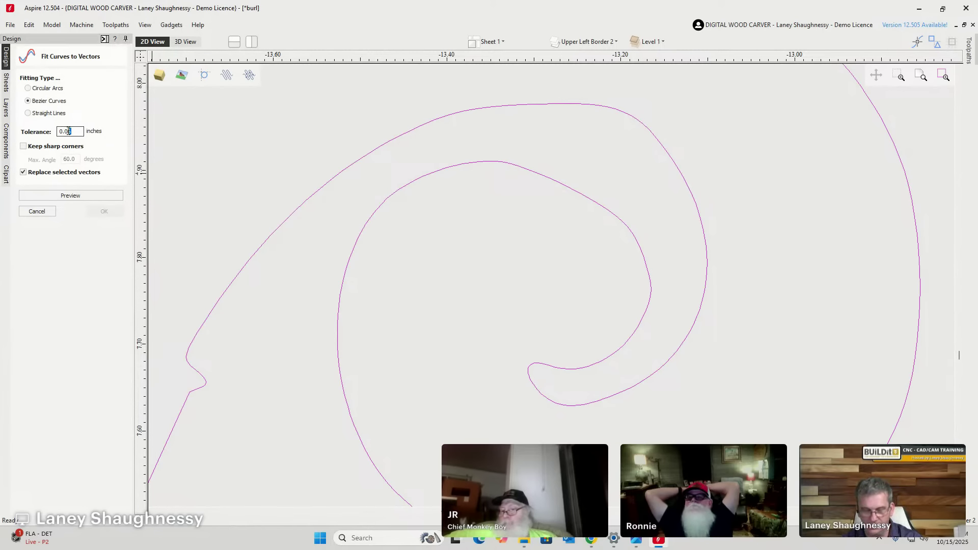
{"action": "scroll", "coordinate": [443, 214], "scroll_direction": "down", "scroll_amount": 2}
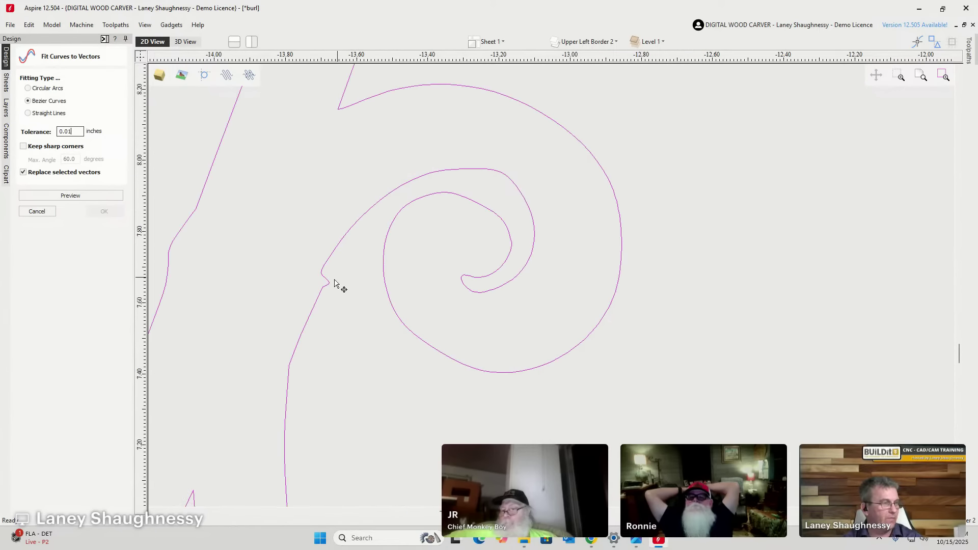
{"action": "scroll", "coordinate": [455, 222], "scroll_direction": "down", "scroll_amount": 2}
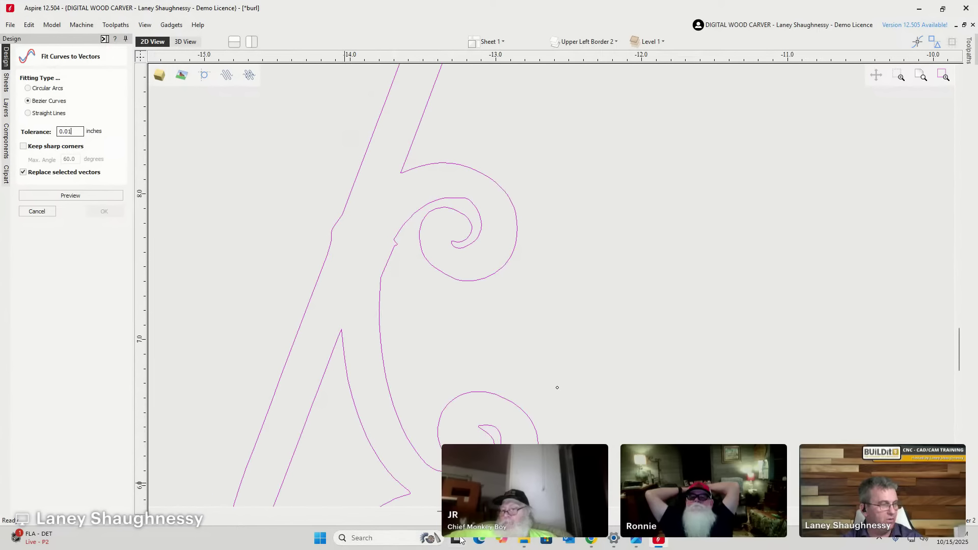
{"action": "scroll", "coordinate": [557, 387], "scroll_direction": "up", "scroll_amount": 5}
{"action": "scroll", "coordinate": [603, 321], "scroll_direction": "down", "scroll_amount": 4}
{"action": "middle_click_drag", "start_coordinate": [602, 321], "coordinate": [455, 251]}
{"action": "scroll", "coordinate": [455, 250], "scroll_direction": "up", "scroll_amount": 1}
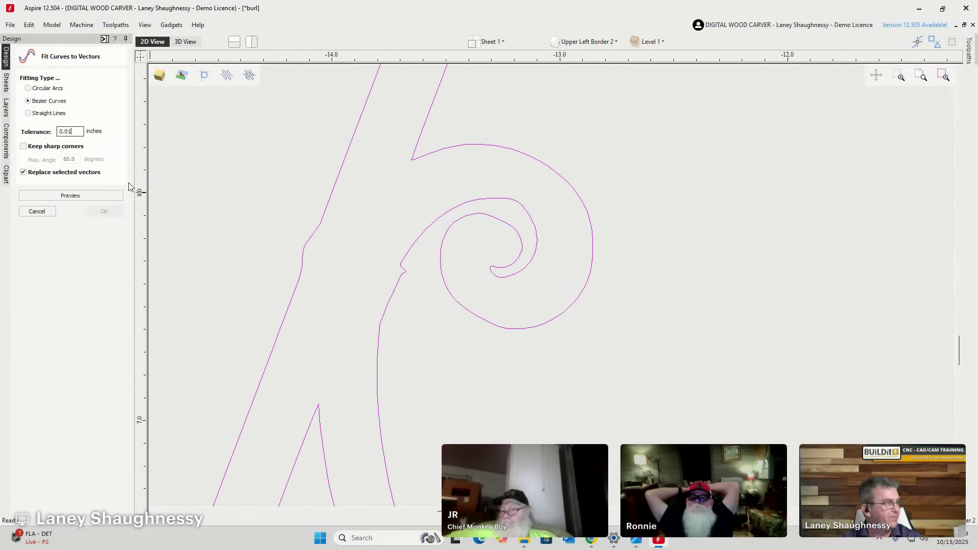
{"action": "left_click", "coordinate": [68, 197]}
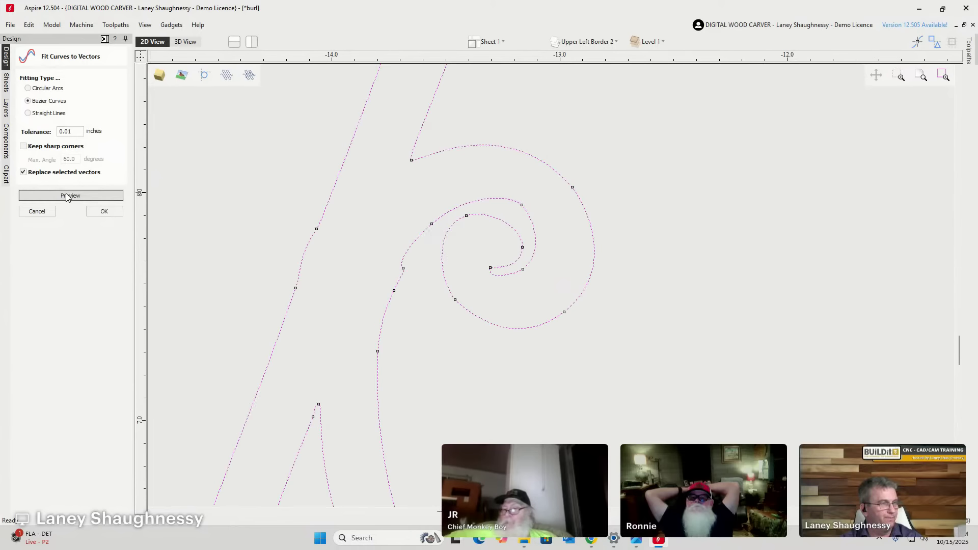
{"action": "scroll", "coordinate": [513, 225], "scroll_direction": "up", "scroll_amount": 5}
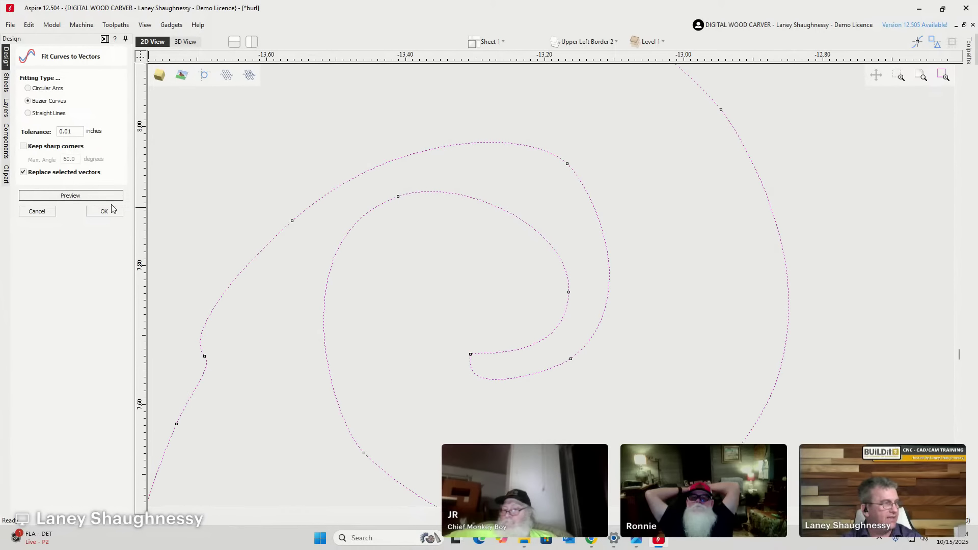
{"action": "left_click", "coordinate": [94, 211]}
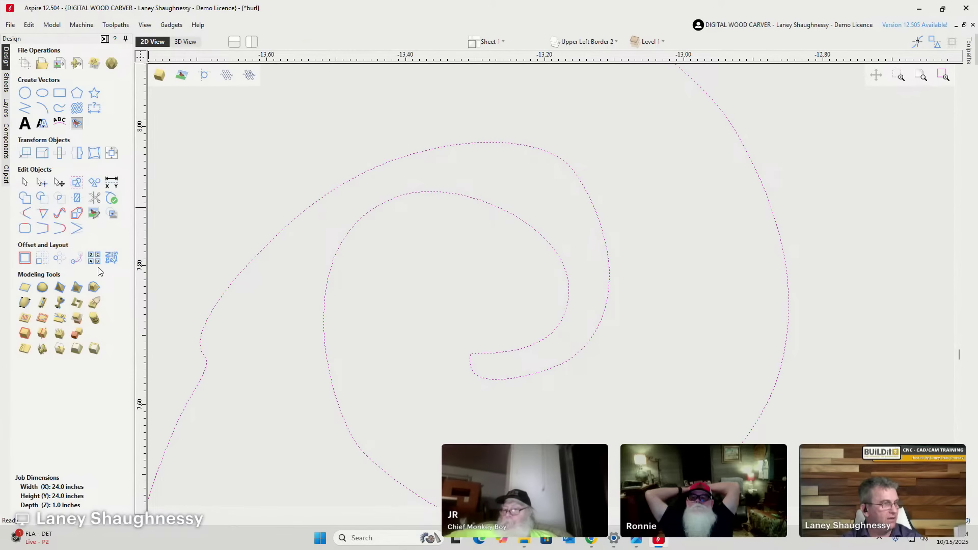
In Node Editing, drag handles and an outer-curve node to smooth the spiral's inner and upper sweeps.
{"action": "left_click", "coordinate": [42, 183]}
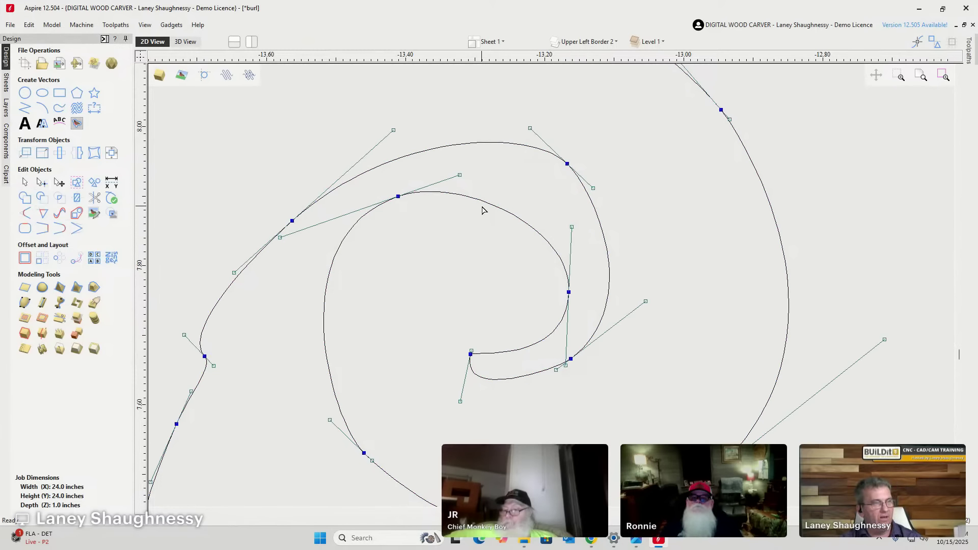
{"action": "left_click", "coordinate": [460, 176]}
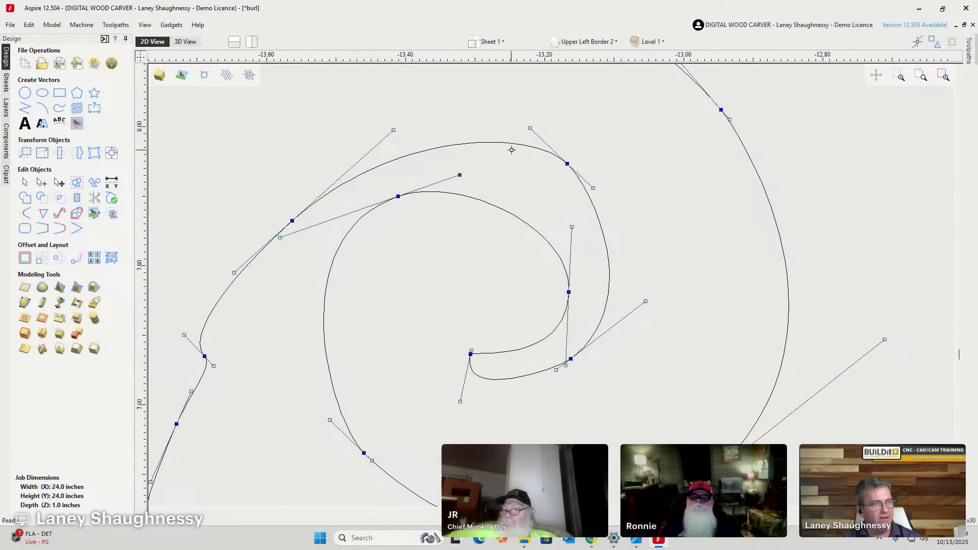
{"action": "left_click_drag", "start_coordinate": [511, 150], "coordinate": [499, 156]}
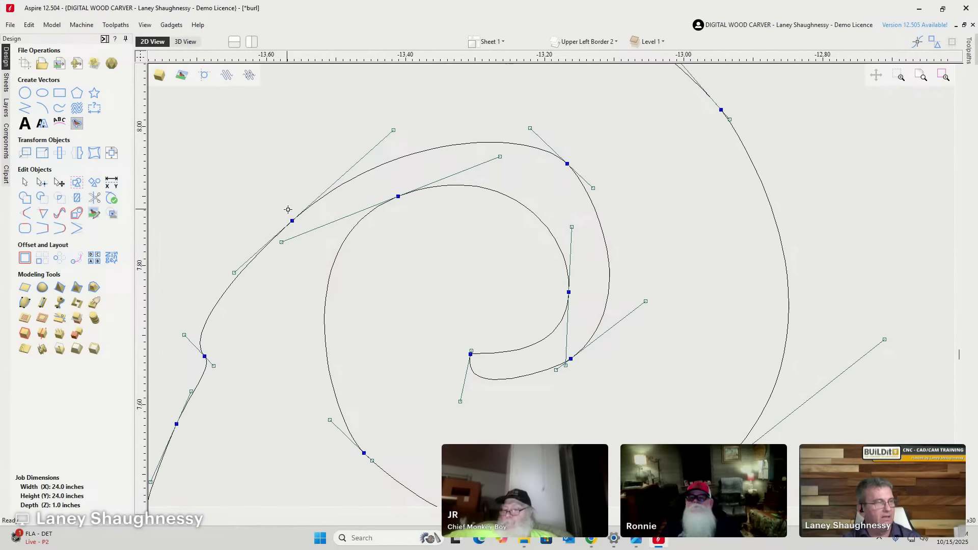
{"action": "left_click_drag", "start_coordinate": [292, 220], "coordinate": [321, 200]}
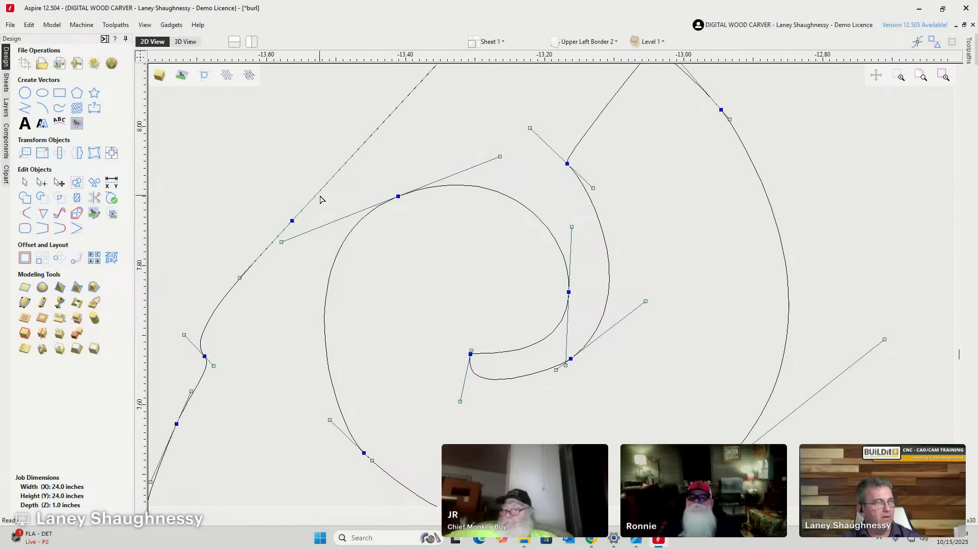
{"action": "key", "text": "ctrl+z"}
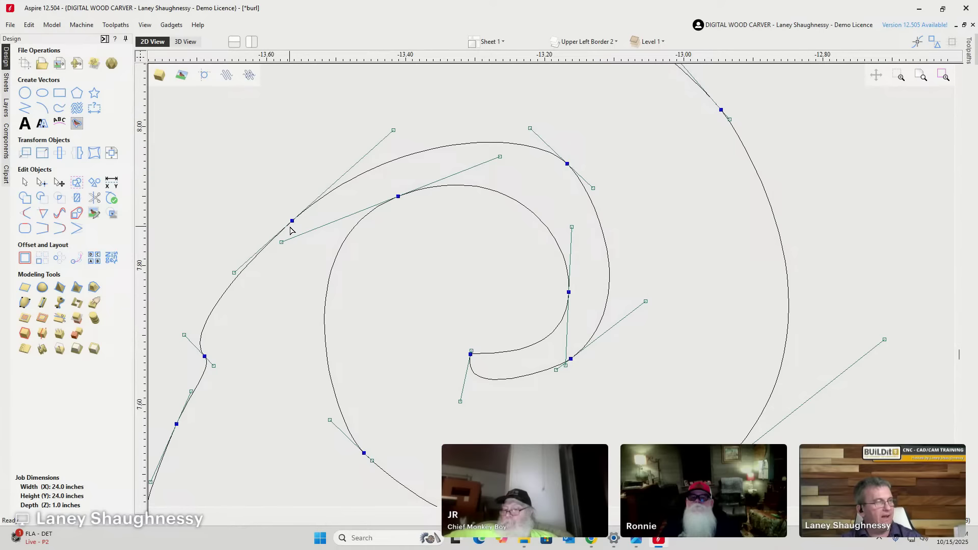
{"action": "left_click_drag", "start_coordinate": [293, 220], "coordinate": [305, 192]}
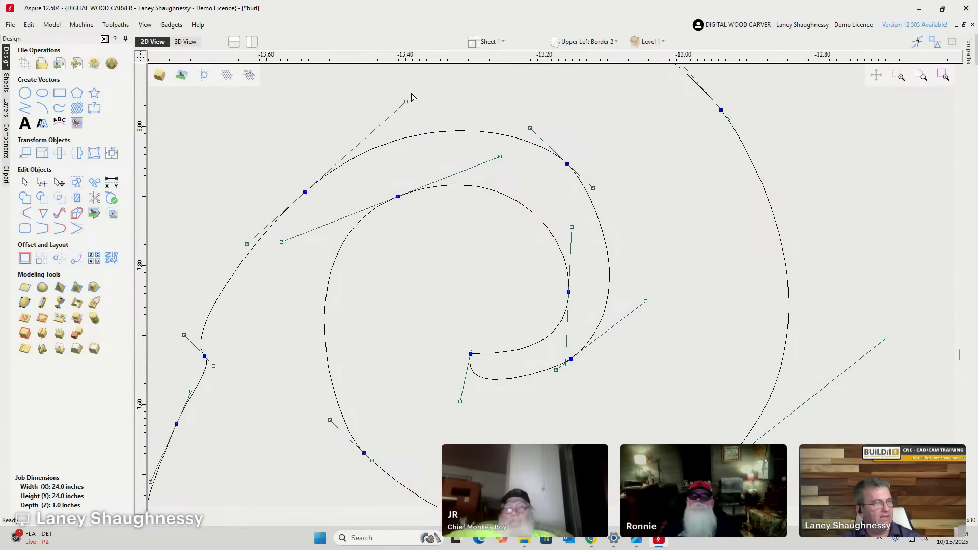
{"action": "left_click_drag", "start_coordinate": [406, 102], "coordinate": [418, 96]}
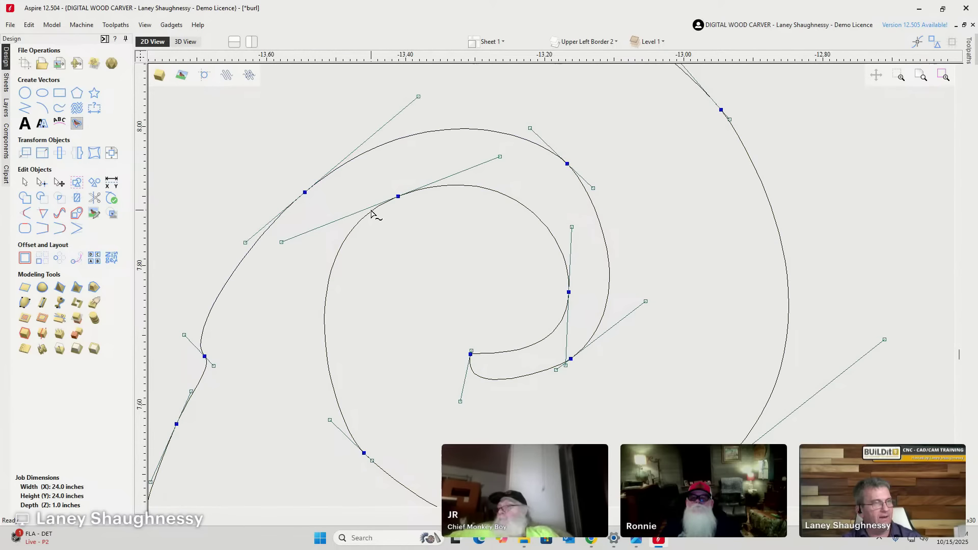
{"action": "left_click", "coordinate": [407, 316]}
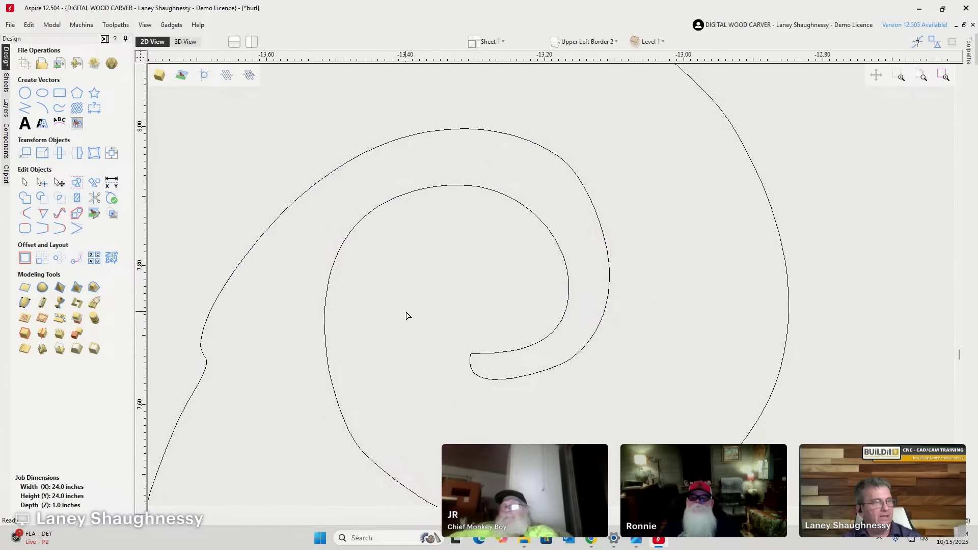
Window-select the three left scrolls and the Forged Steel Scrolls label, then delete them.
{"action": "scroll", "coordinate": [581, 212], "scroll_direction": "down", "scroll_amount": 5}
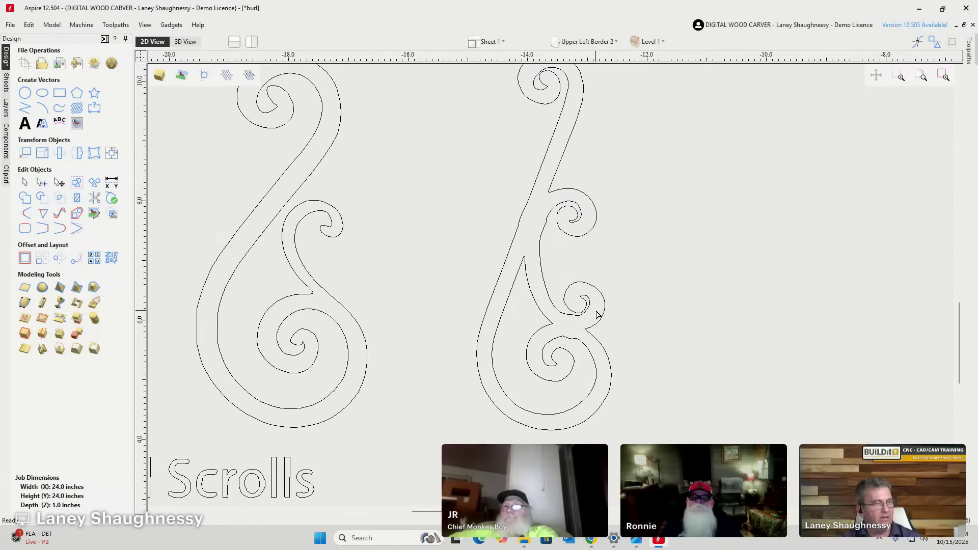
{"action": "scroll", "coordinate": [594, 312], "scroll_direction": "up", "scroll_amount": 3}
{"action": "scroll", "coordinate": [596, 318], "scroll_direction": "down", "scroll_amount": 8}
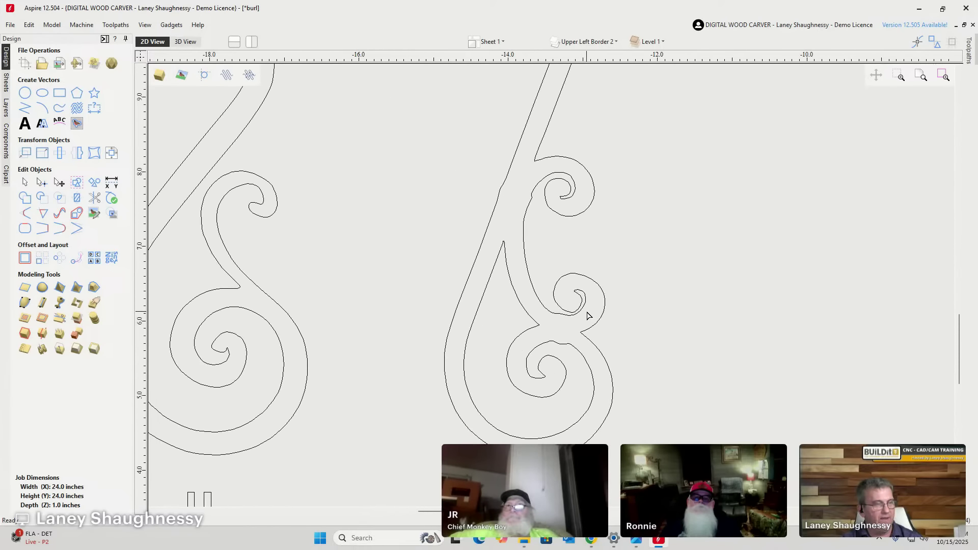
{"action": "scroll", "coordinate": [580, 319], "scroll_direction": "up", "scroll_amount": 10}
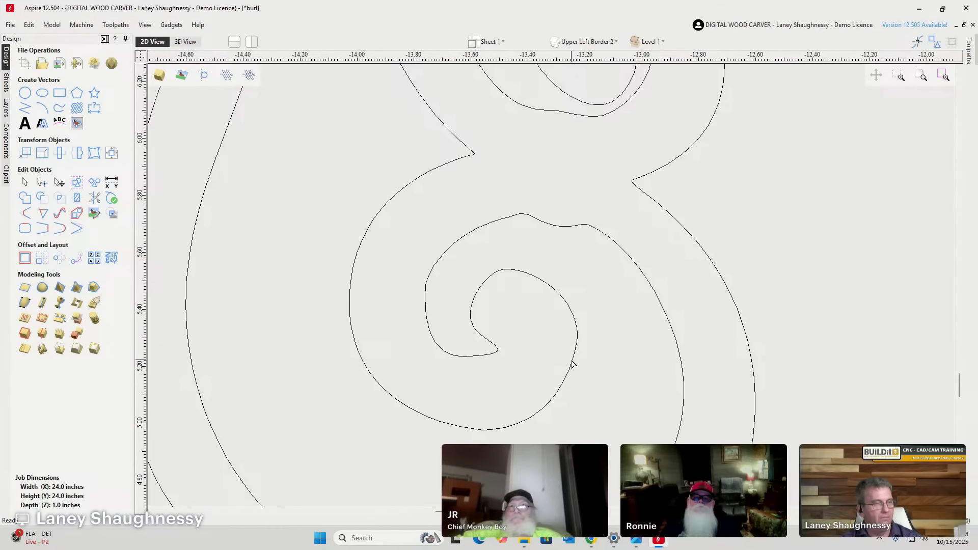
{"action": "scroll", "coordinate": [571, 363], "scroll_direction": "down", "scroll_amount": 10}
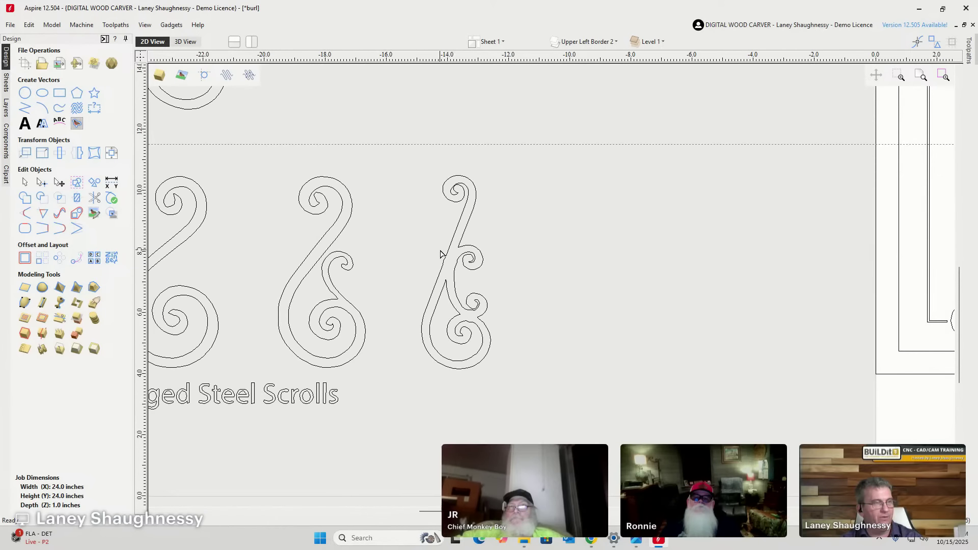
{"action": "scroll", "coordinate": [467, 179], "scroll_direction": "up", "scroll_amount": 5}
{"action": "scroll", "coordinate": [462, 206], "scroll_direction": "down", "scroll_amount": 2}
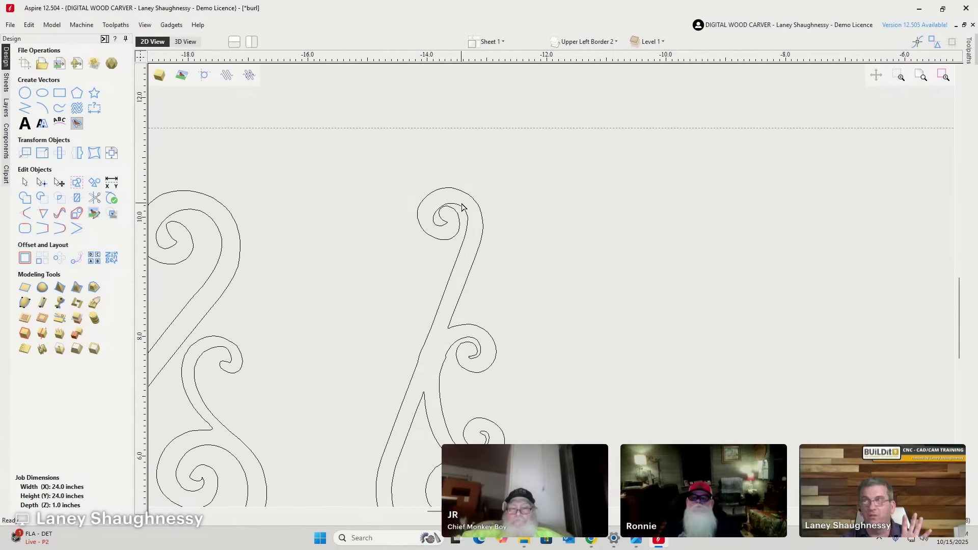
{"action": "scroll", "coordinate": [462, 206], "scroll_direction": "down", "scroll_amount": 4}
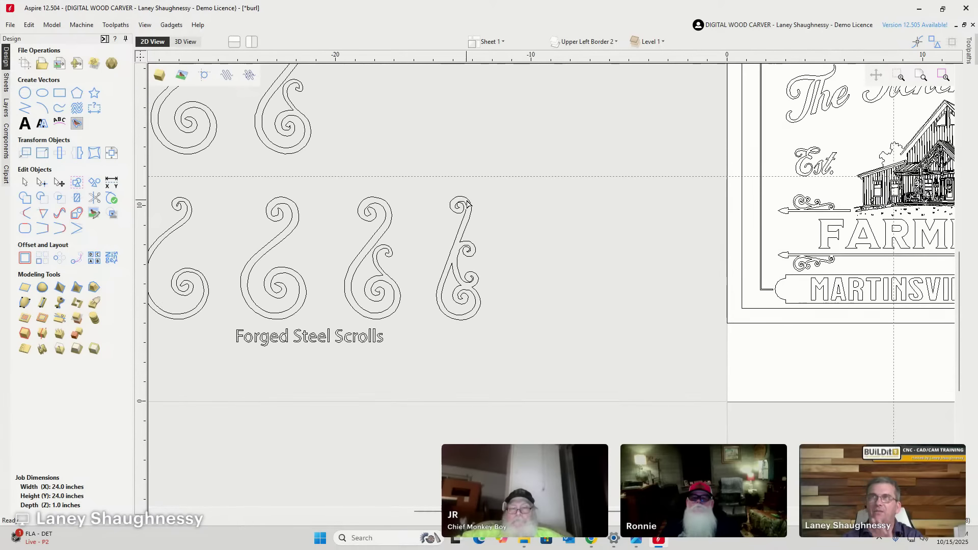
{"action": "scroll", "coordinate": [225, 228], "scroll_direction": "down", "scroll_amount": 1}
{"action": "scroll", "coordinate": [207, 241], "scroll_direction": "down", "scroll_amount": 1}
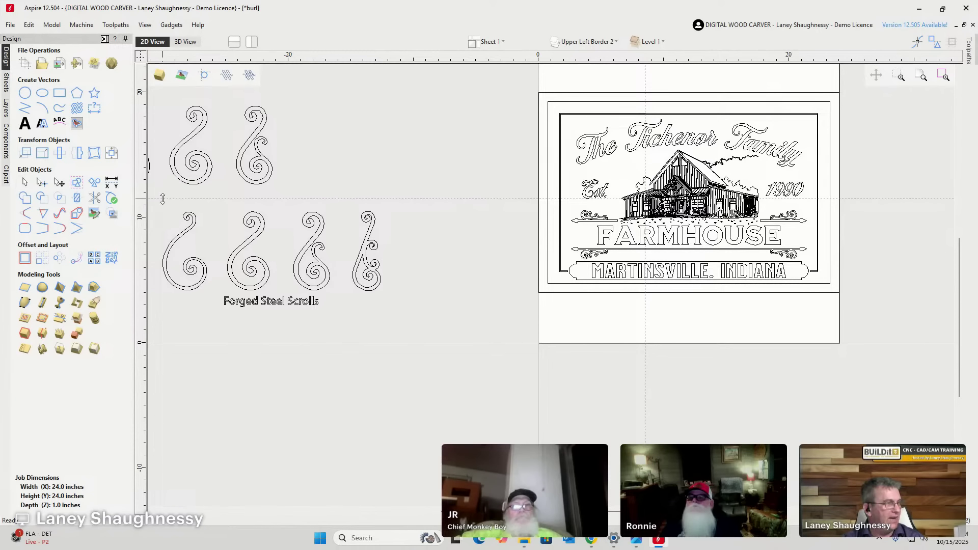
{"action": "left_click_drag", "start_coordinate": [371, 294], "coordinate": [340, 323]}
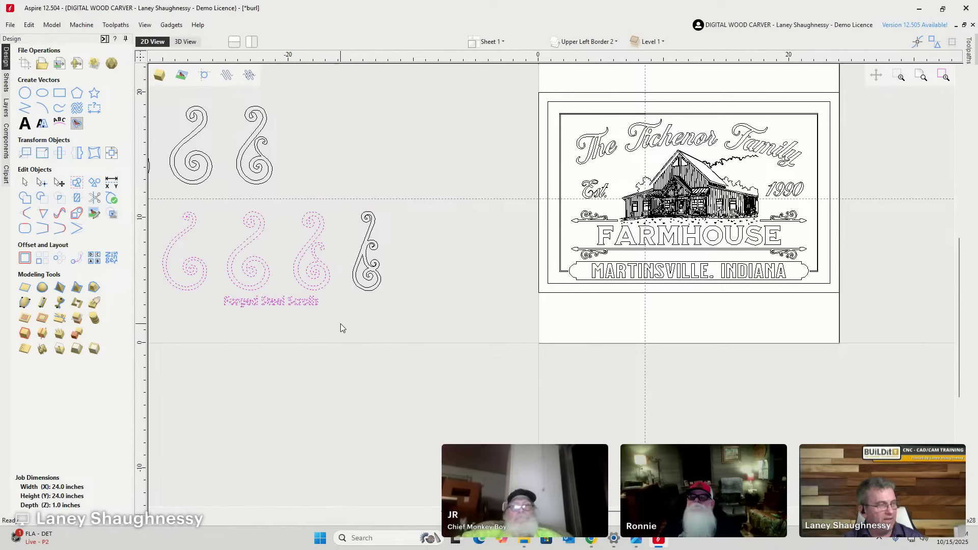
{"action": "key", "text": "Delete"}
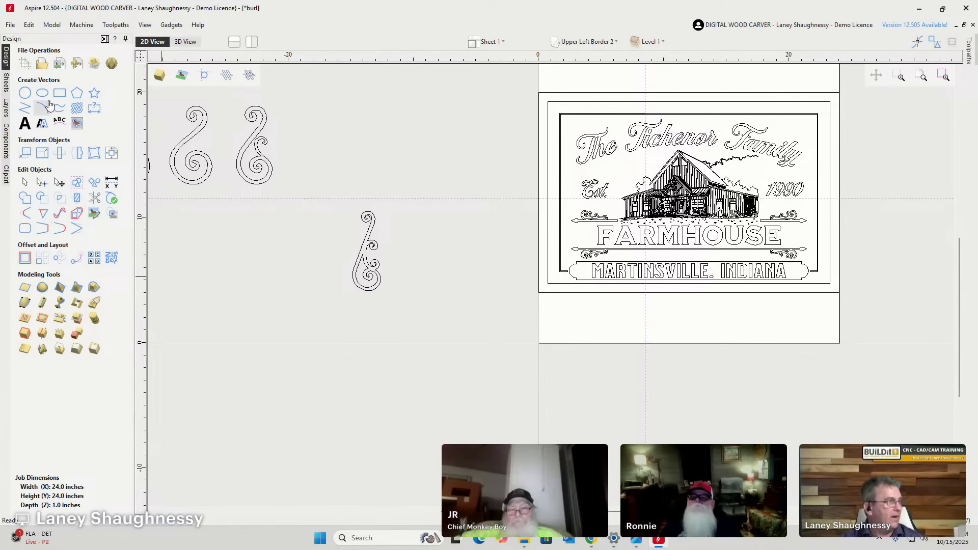
Draw a long thin 12.25-inch rectangle beside the remaining scroll, setting its height to 0.125 inches.
{"action": "left_click", "coordinate": [59, 94]}
{"action": "scroll", "coordinate": [414, 323], "scroll_direction": "up", "scroll_amount": 2}
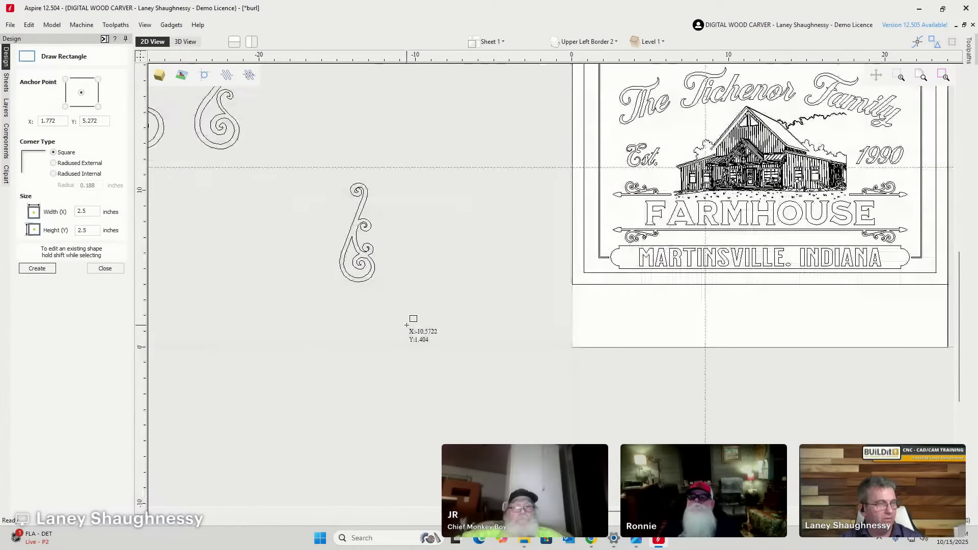
{"action": "scroll", "coordinate": [660, 234], "scroll_direction": "up", "scroll_amount": 5}
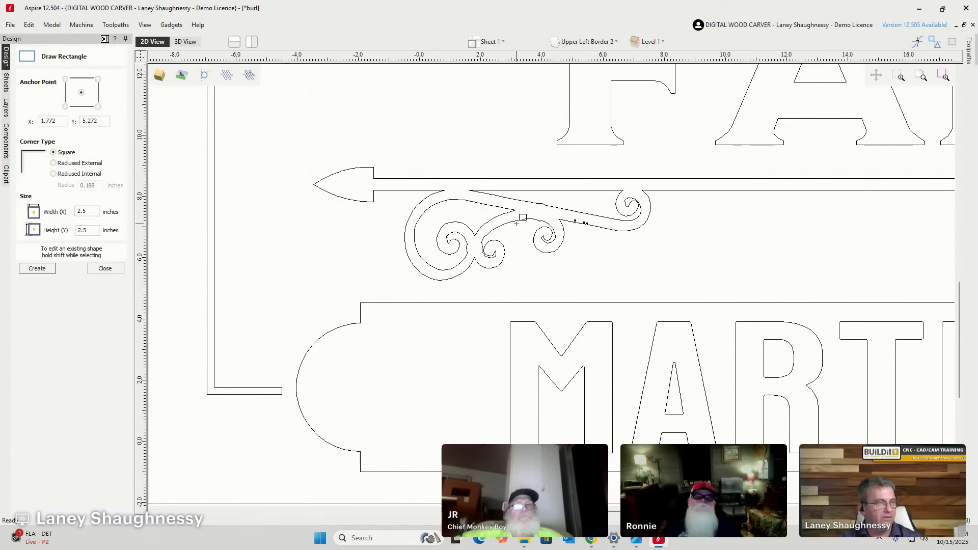
{"action": "scroll", "coordinate": [480, 246], "scroll_direction": "down", "scroll_amount": 5}
{"action": "mouse_move", "coordinate": [242, 291]}
{"action": "left_mouse_down"}
{"action": "mouse_move", "coordinate": [369, 286]}
{"action": "mouse_move", "coordinate": [432, 296]}
{"action": "left_mouse_up"}
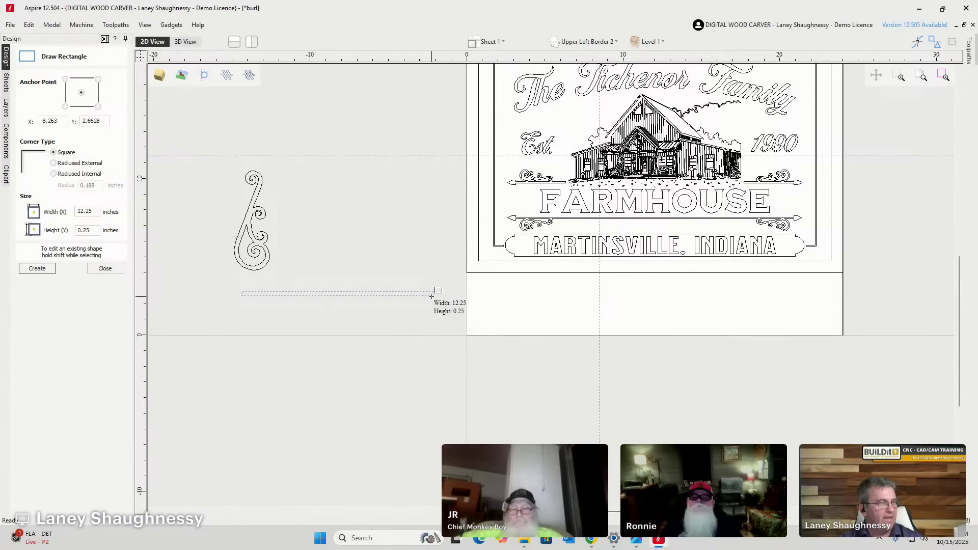
{"action": "left_click_drag", "start_coordinate": [432, 296], "coordinate": [431, 296]}
{"action": "left_click", "coordinate": [82, 231]}
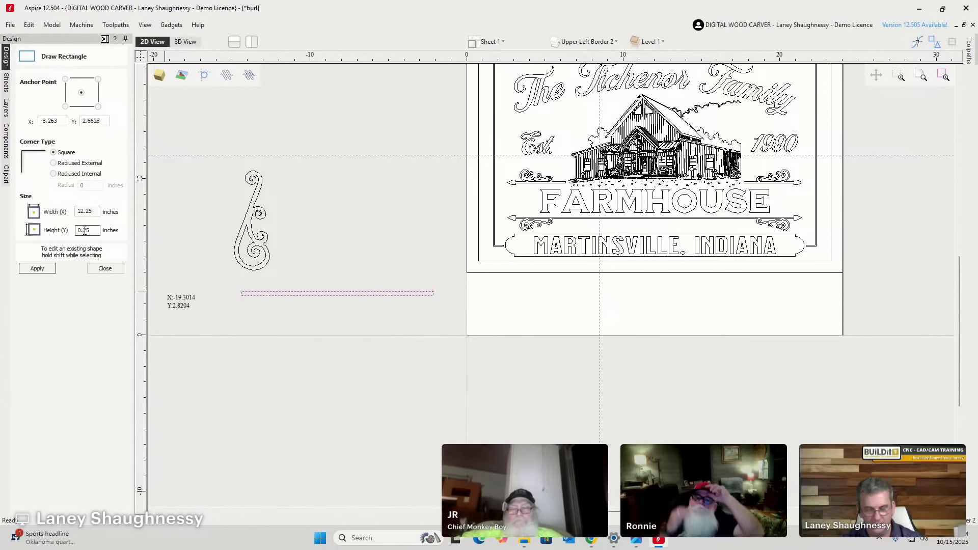
{"action": "type", "text": "1"}
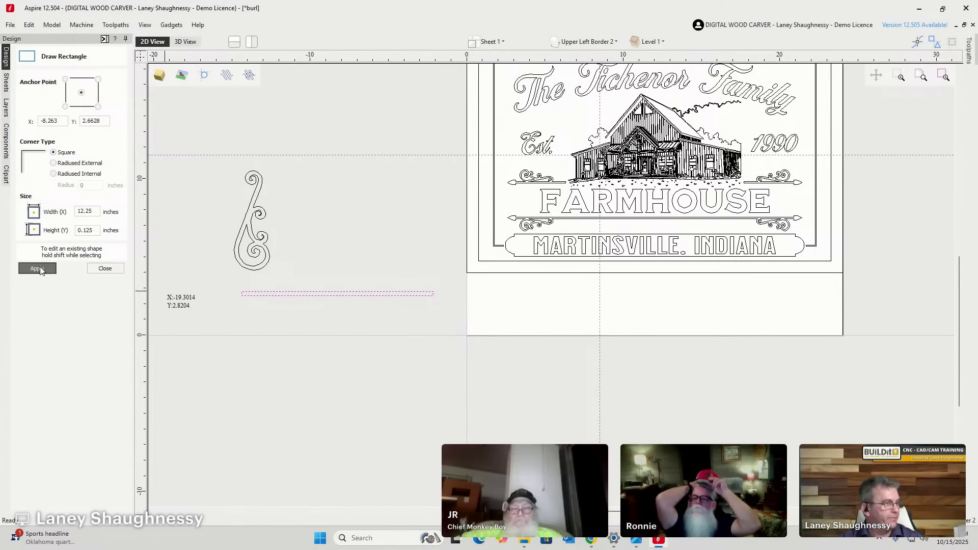
{"action": "left_click", "coordinate": [37, 268]}
{"action": "scroll", "coordinate": [379, 302], "scroll_direction": "up", "scroll_amount": 5}
{"action": "scroll", "coordinate": [382, 297], "scroll_direction": "up", "scroll_amount": 1}
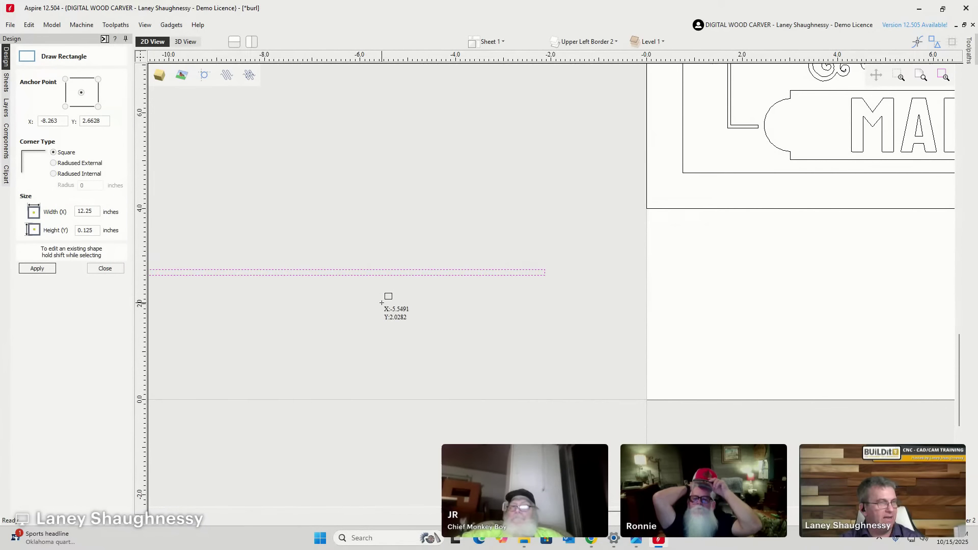
{"action": "scroll", "coordinate": [385, 294], "scroll_direction": "down", "scroll_amount": 3}
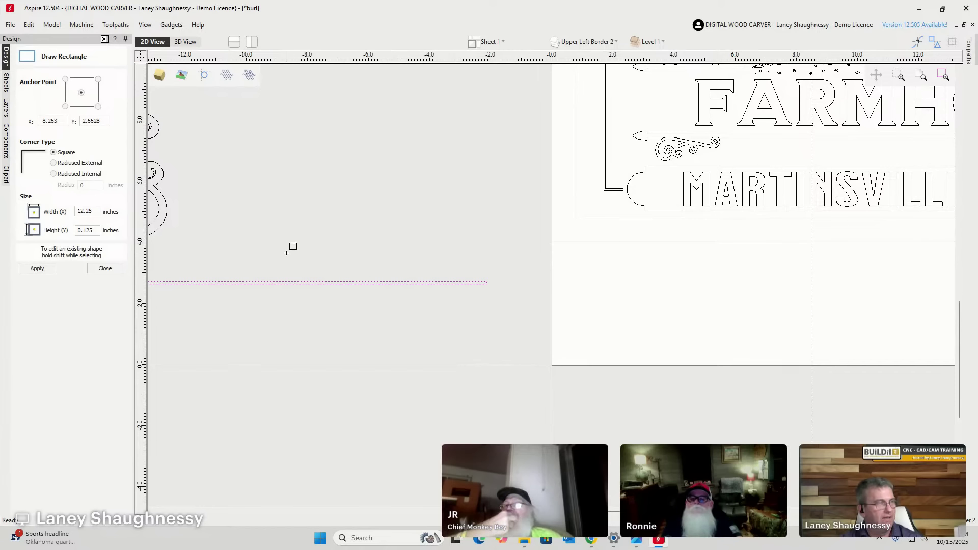
{"action": "left_click", "coordinate": [96, 270]}
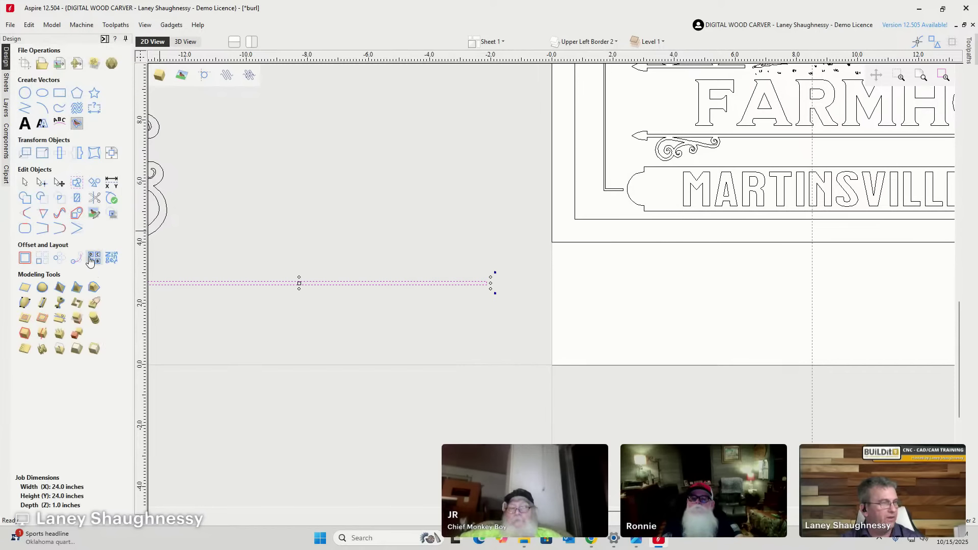
Start a vertical dimension from the line, then cancel it and close the dimensioning tools.
{"action": "left_click", "coordinate": [95, 109]}
{"action": "scroll", "coordinate": [775, 131], "scroll_direction": "up", "scroll_amount": 3}
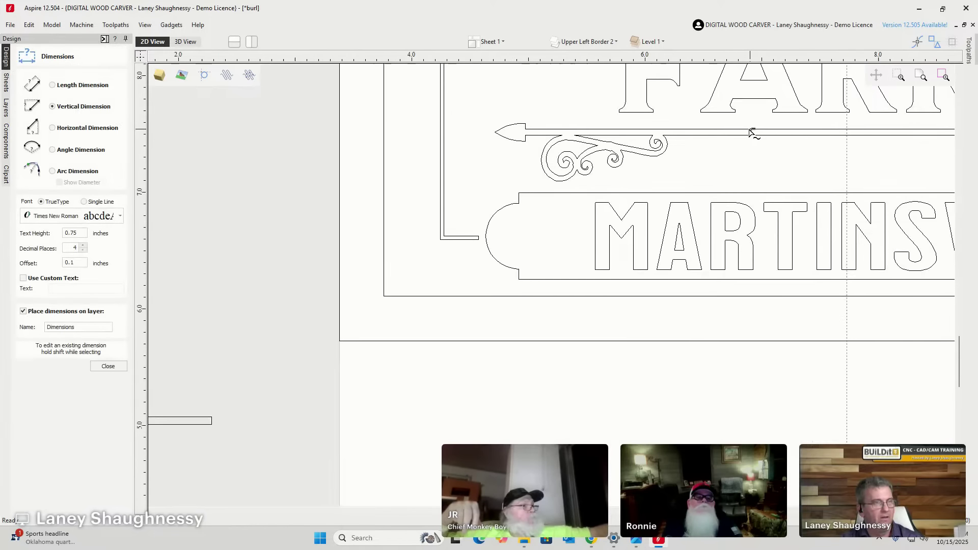
{"action": "scroll", "coordinate": [428, 161], "scroll_direction": "up", "scroll_amount": 3}
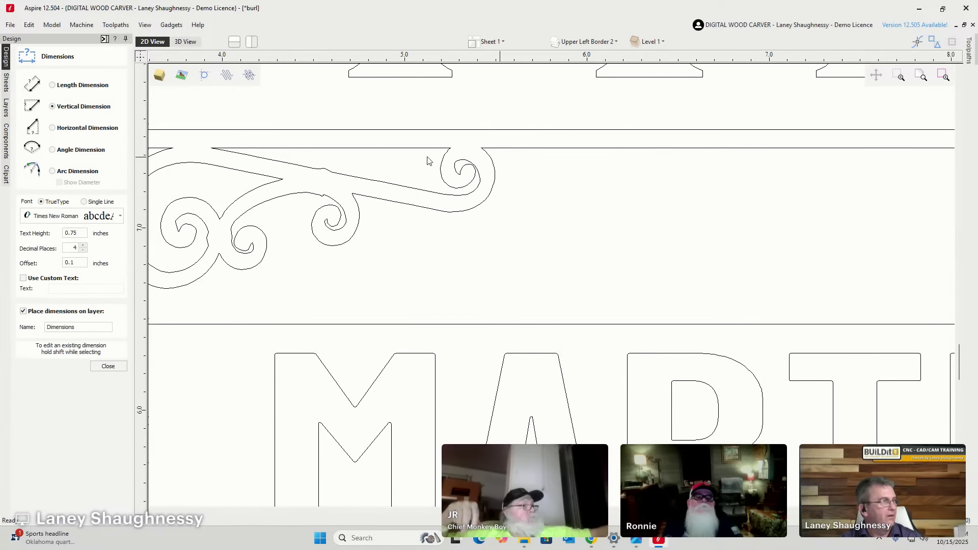
{"action": "left_click", "coordinate": [630, 131]}
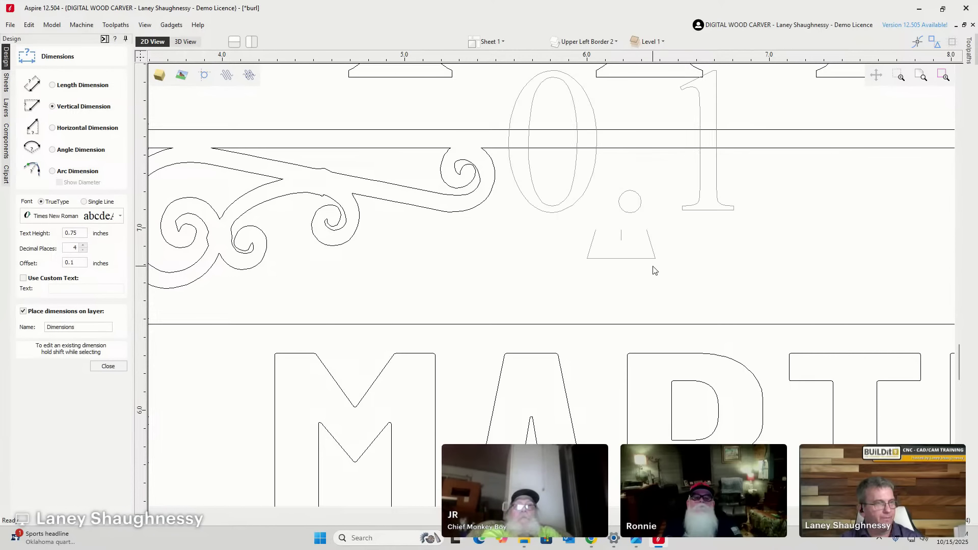
{"action": "scroll", "coordinate": [651, 267], "scroll_direction": "down", "scroll_amount": 4}
{"action": "scroll", "coordinate": [652, 268], "scroll_direction": "up", "scroll_amount": 1}
{"action": "scroll", "coordinate": [655, 270], "scroll_direction": "down", "scroll_amount": 1}
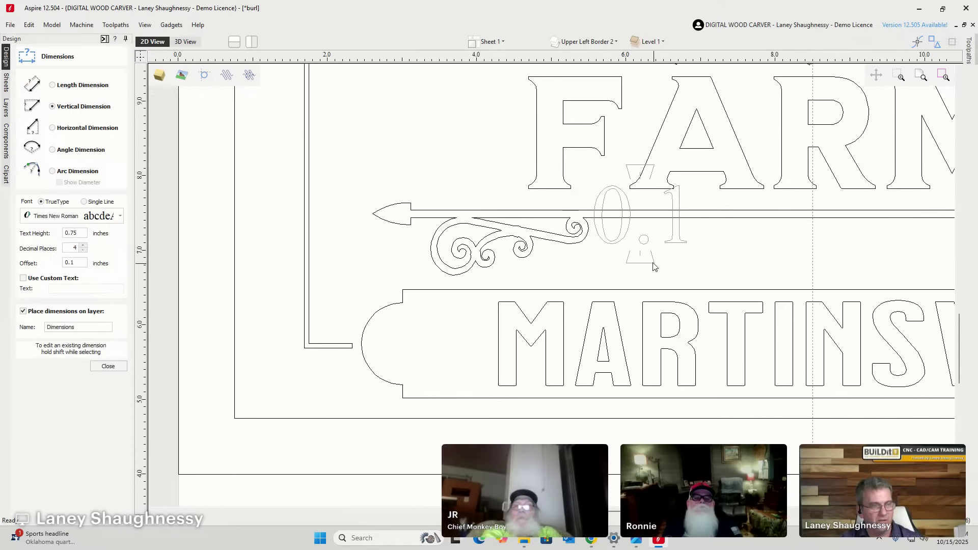
{"action": "key", "text": "Escape"}
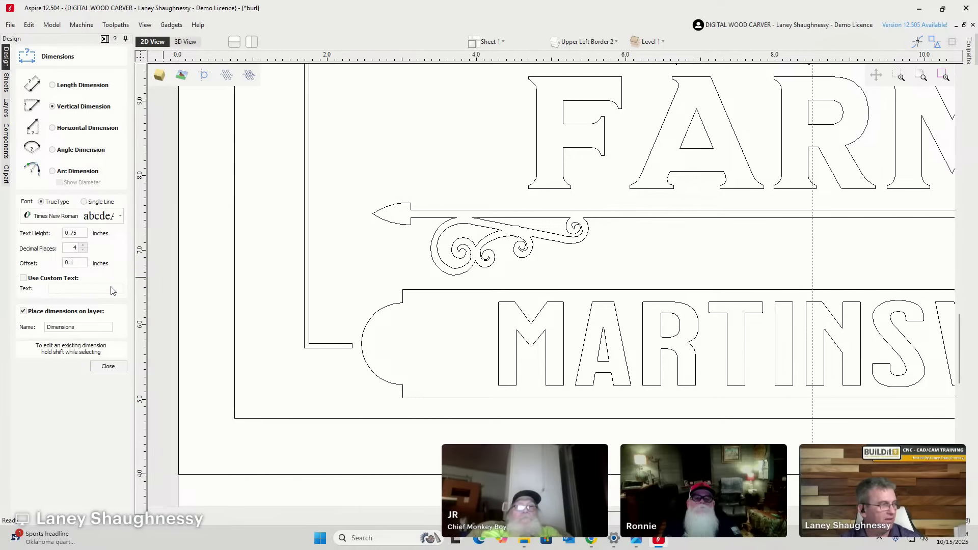
{"action": "left_click", "coordinate": [108, 365]}
Select the loose swirl, rotate it to lie horizontally, and mirror it left to right.
{"action": "scroll", "coordinate": [599, 292], "scroll_direction": "down", "scroll_amount": 5}
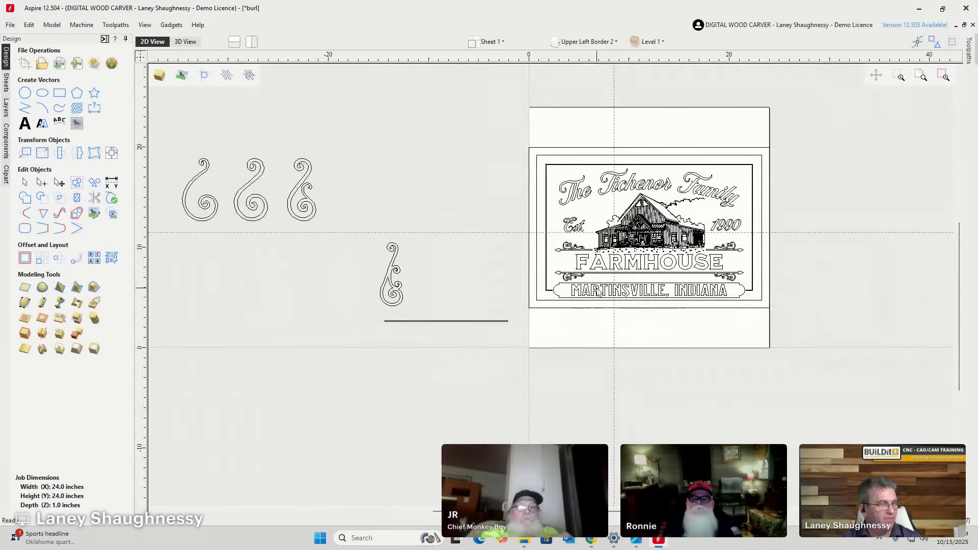
{"action": "scroll", "coordinate": [407, 323], "scroll_direction": "up", "scroll_amount": 3}
{"action": "scroll", "coordinate": [345, 172], "scroll_direction": "down", "scroll_amount": 1}
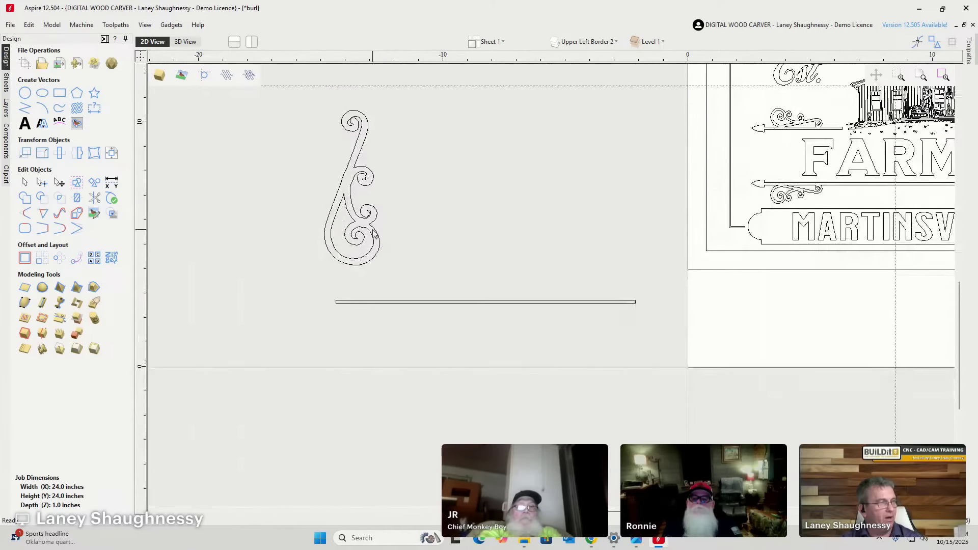
{"action": "left_click_drag", "start_coordinate": [404, 216], "coordinate": [406, 276]}
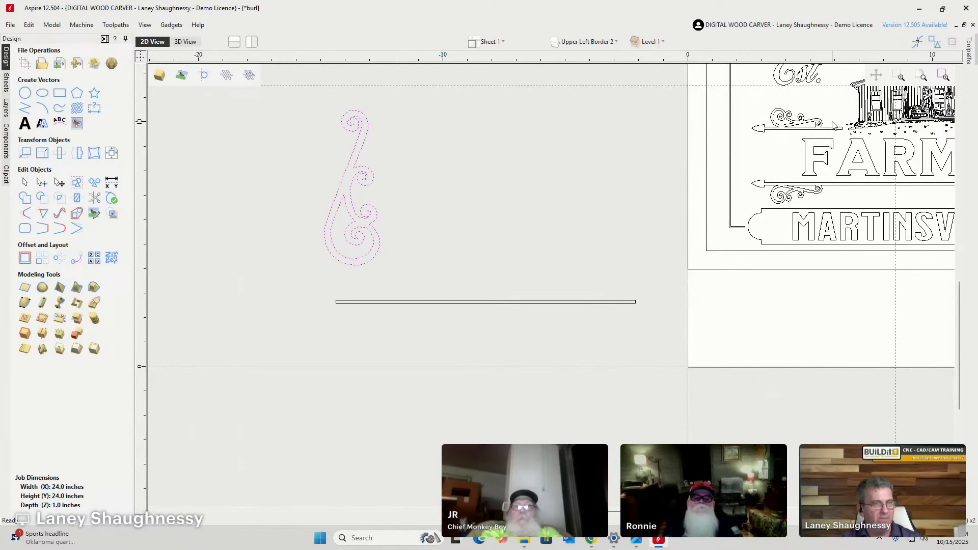
{"action": "scroll", "coordinate": [825, 179], "scroll_direction": "up", "scroll_amount": 3}
{"action": "scroll", "coordinate": [640, 121], "scroll_direction": "down", "scroll_amount": 4}
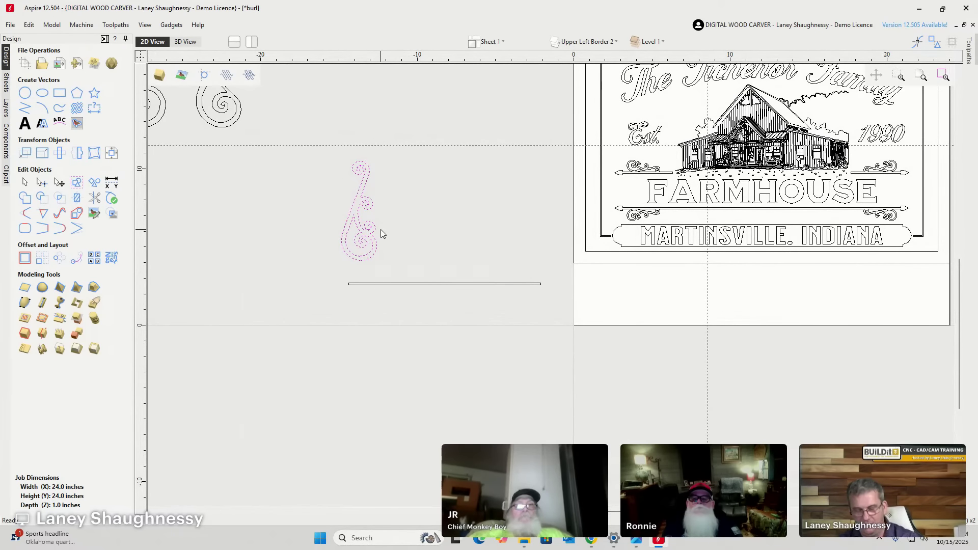
{"action": "key", "text": "ctrl+Left"}
{"action": "key", "text": "ctrl+Left"}
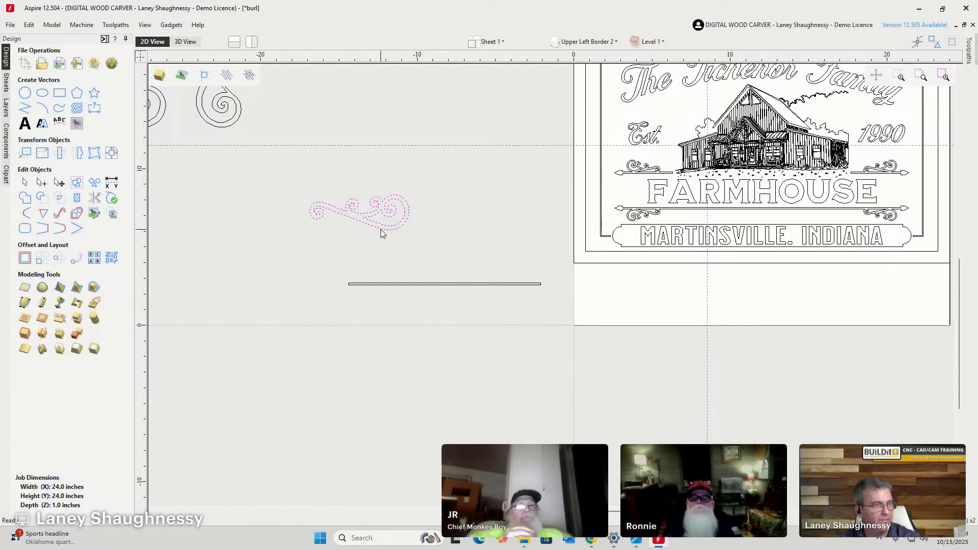
{"action": "key", "text": "ctrl+Left"}
{"action": "scroll", "coordinate": [382, 229], "scroll_direction": "up", "scroll_amount": 1}
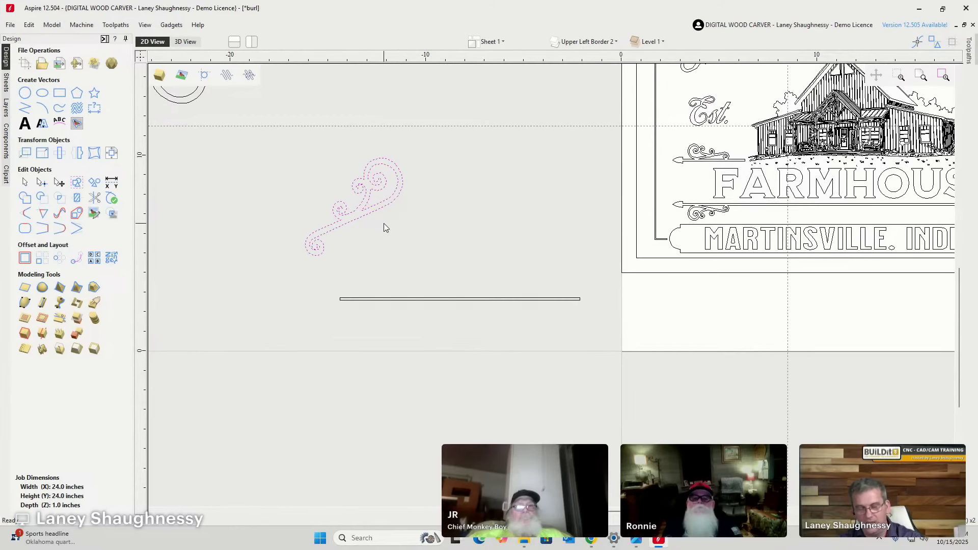
{"action": "key", "text": "ctrl+Right"}
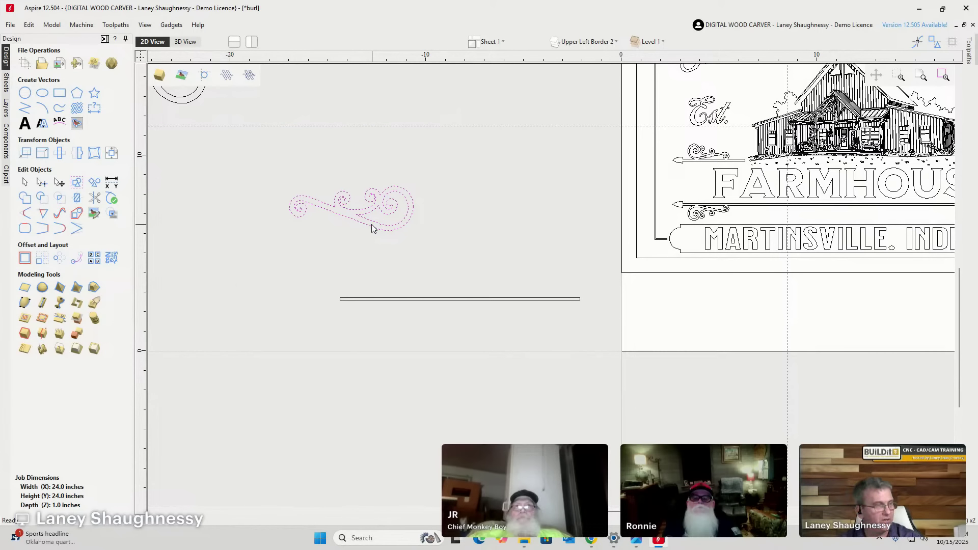
{"action": "key", "text": "m"}
Move the swirl down onto the long line, undoing a trial tilt to keep it level.
{"action": "left_click", "coordinate": [310, 234]}
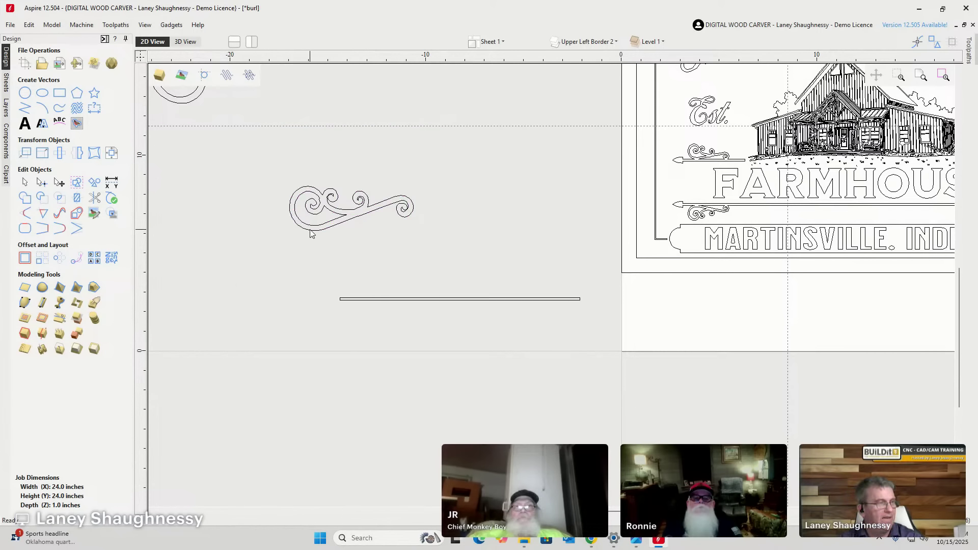
{"action": "left_click", "coordinate": [310, 229]}
{"action": "left_click", "coordinate": [433, 241]}
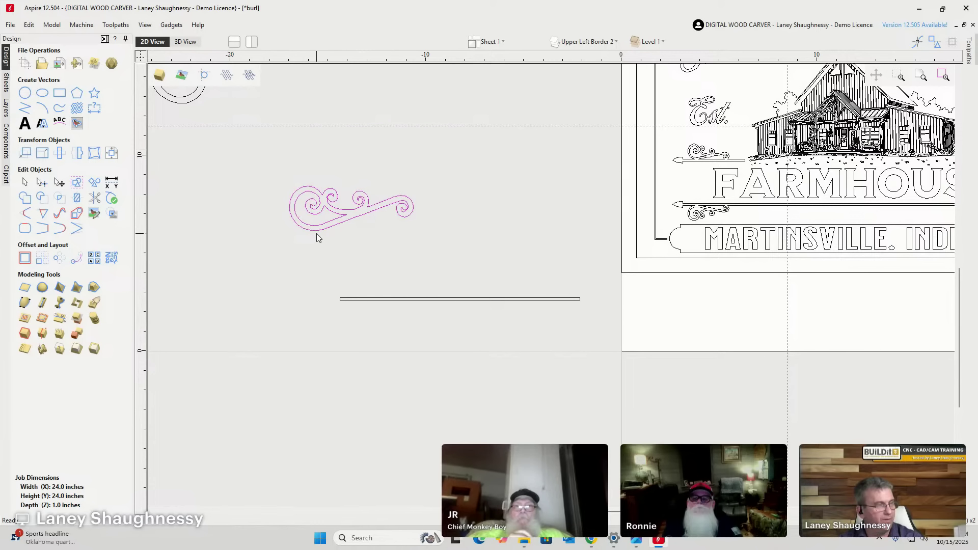
{"action": "left_click_drag", "start_coordinate": [321, 226], "coordinate": [398, 299]}
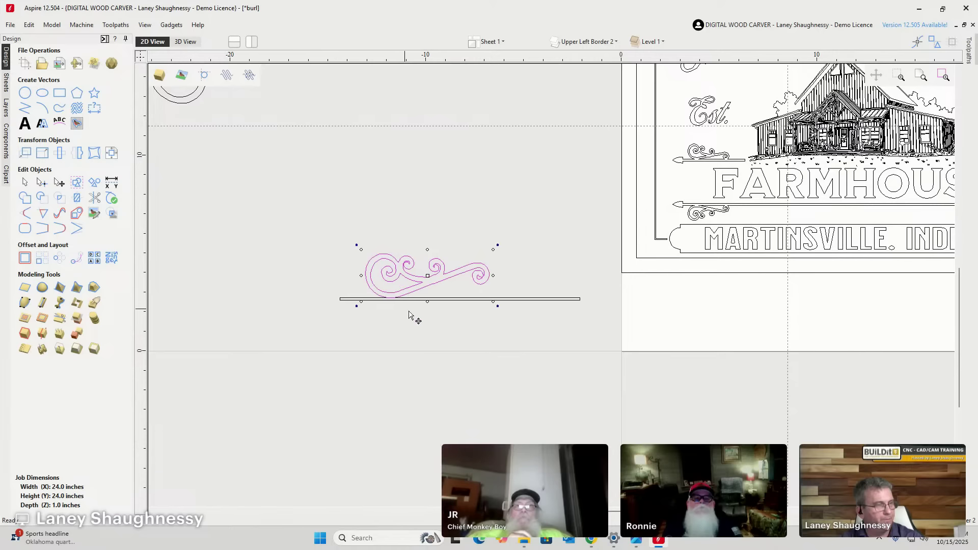
{"action": "scroll", "coordinate": [490, 301], "scroll_direction": "up", "scroll_amount": 2}
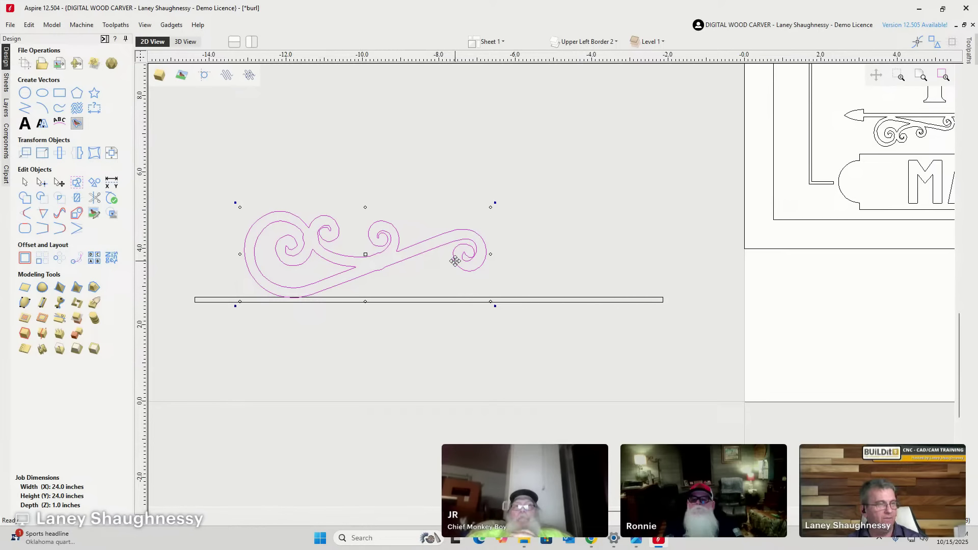
{"action": "scroll", "coordinate": [455, 263], "scroll_direction": "up", "scroll_amount": 2}
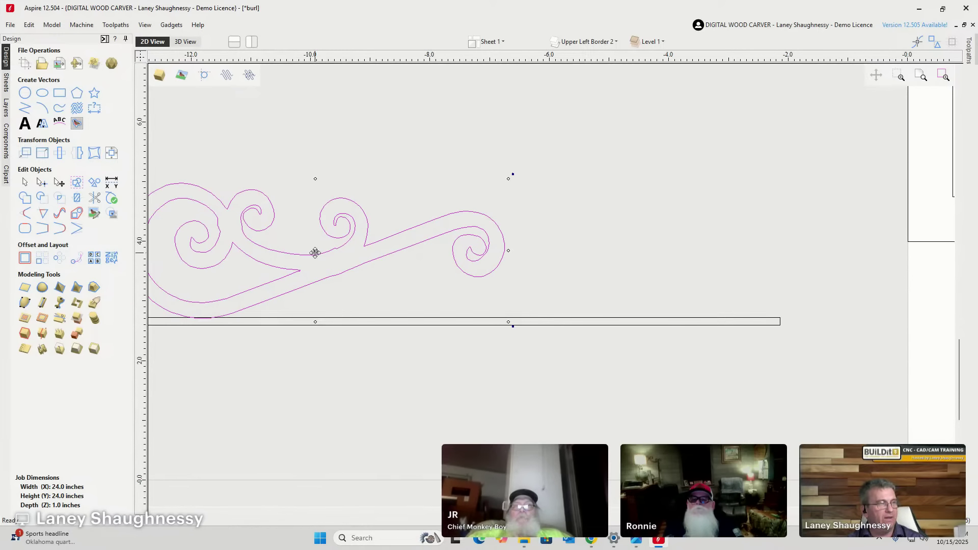
{"action": "scroll", "coordinate": [612, 177], "scroll_direction": "down", "scroll_amount": 2}
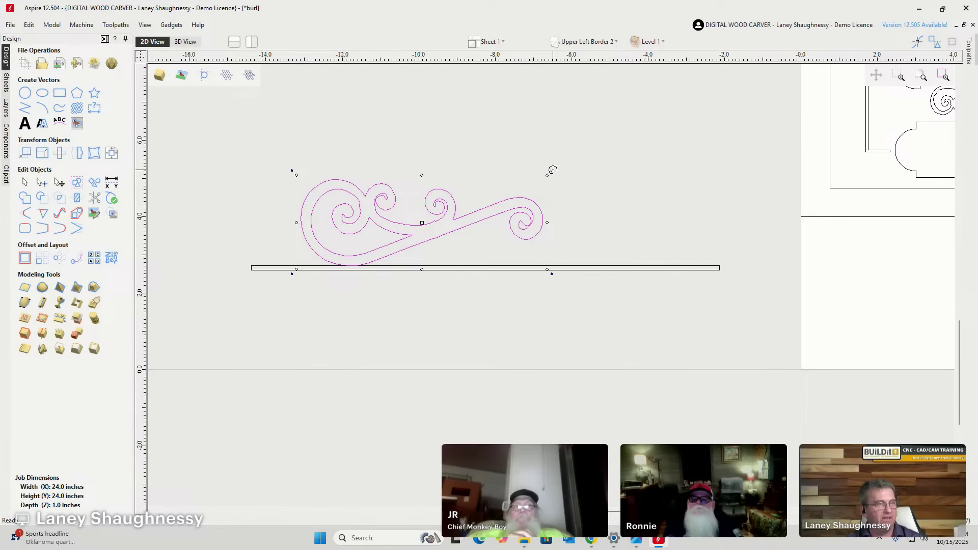
{"action": "left_click_drag", "start_coordinate": [553, 169], "coordinate": [535, 209]}
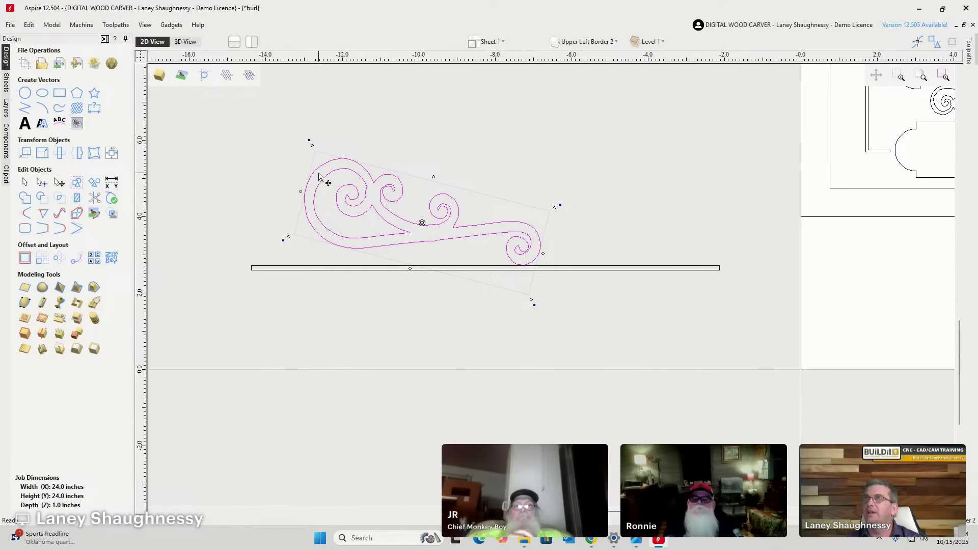
{"action": "left_click_drag", "start_coordinate": [308, 140], "coordinate": [323, 181]}
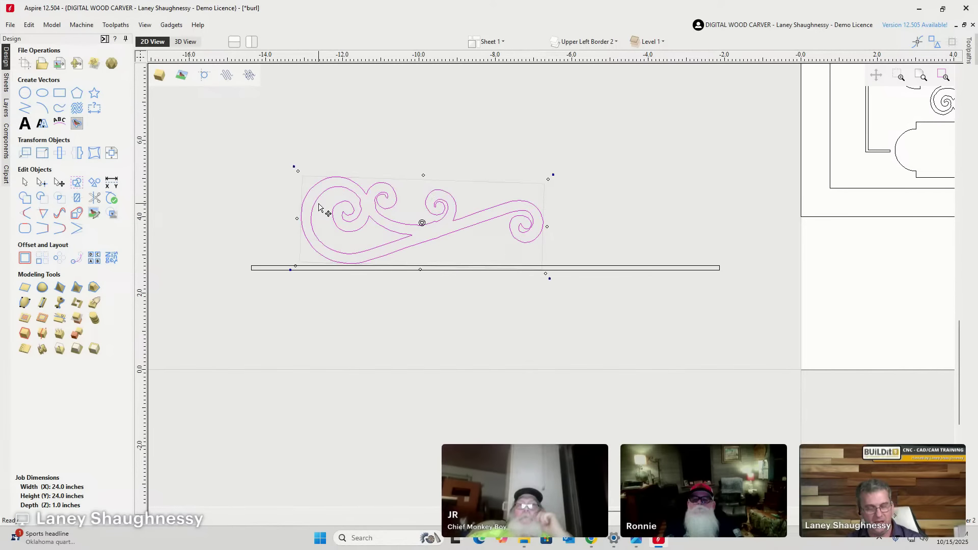
{"action": "key", "text": "ctrl+z"}
{"action": "key", "text": "ctrl+z"}
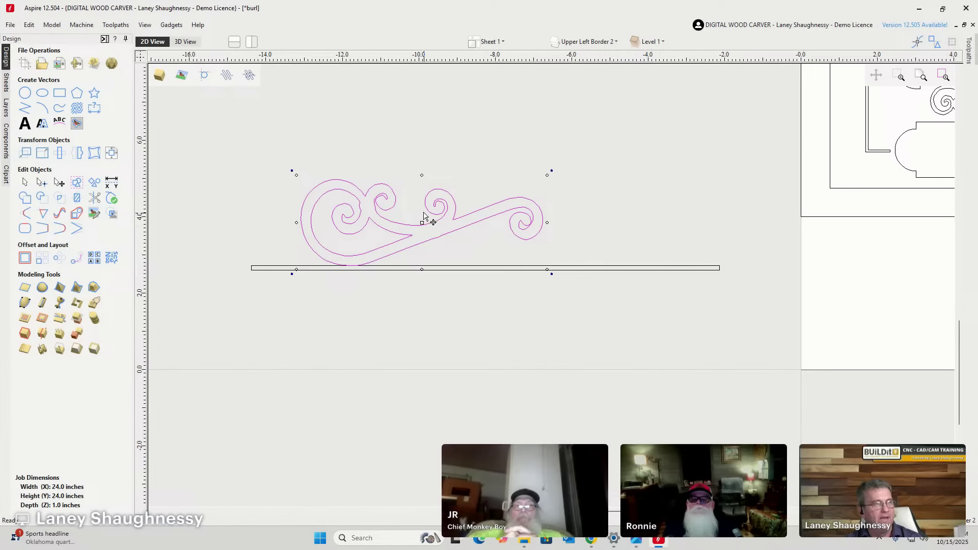
Drag the swirl so its lowest curve rests exactly on the line.
{"action": "scroll", "coordinate": [393, 221], "scroll_direction": "up", "scroll_amount": 3}
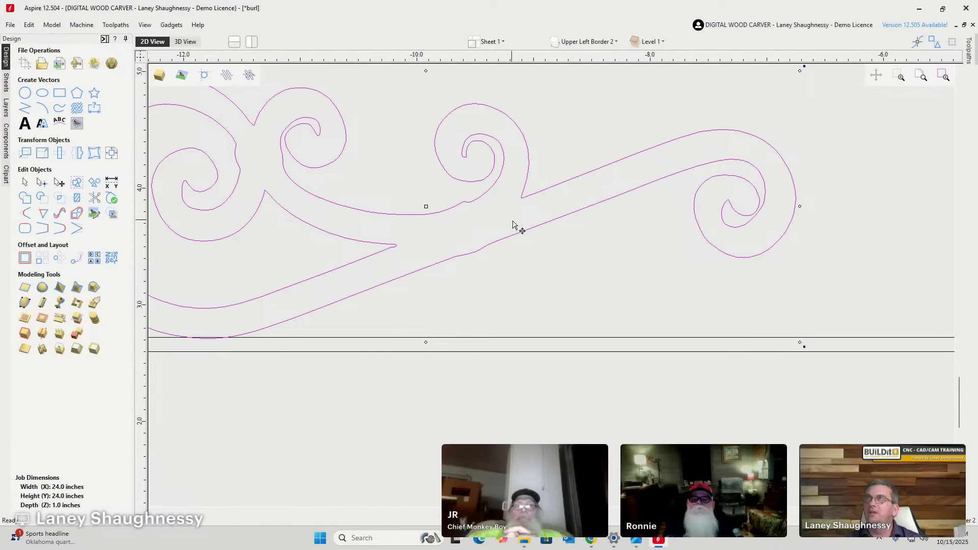
{"action": "scroll", "coordinate": [516, 226], "scroll_direction": "down", "scroll_amount": 2}
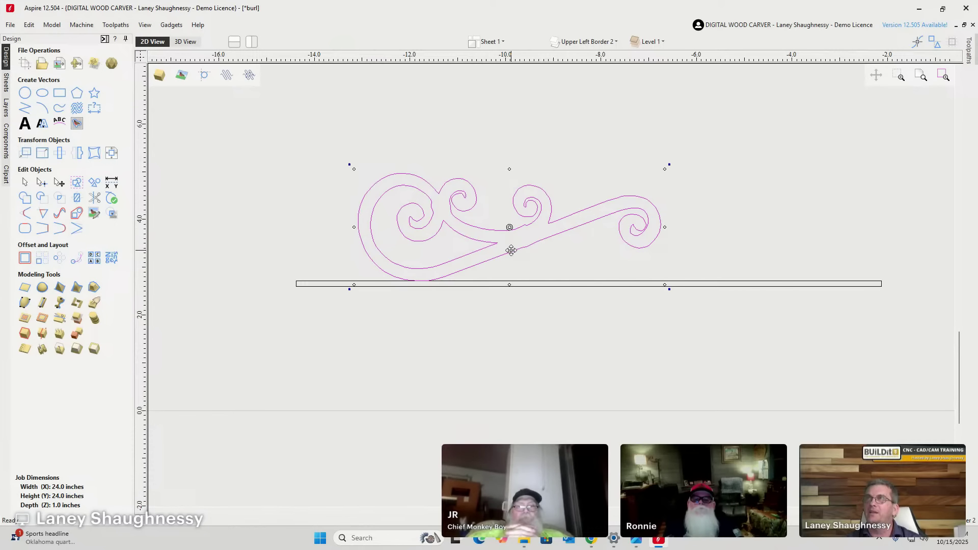
{"action": "scroll", "coordinate": [509, 245], "scroll_direction": "up", "scroll_amount": 3}
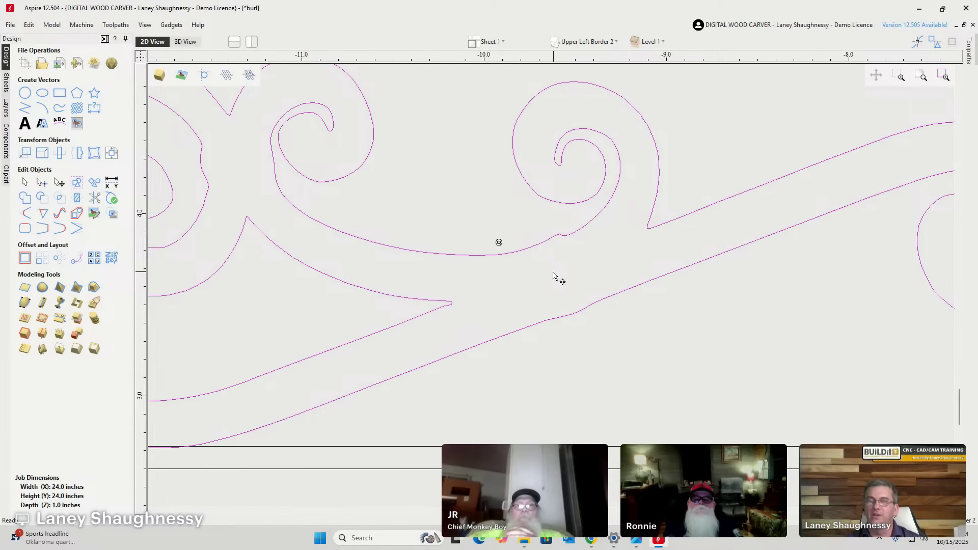
{"action": "scroll", "coordinate": [558, 245], "scroll_direction": "down", "scroll_amount": 4}
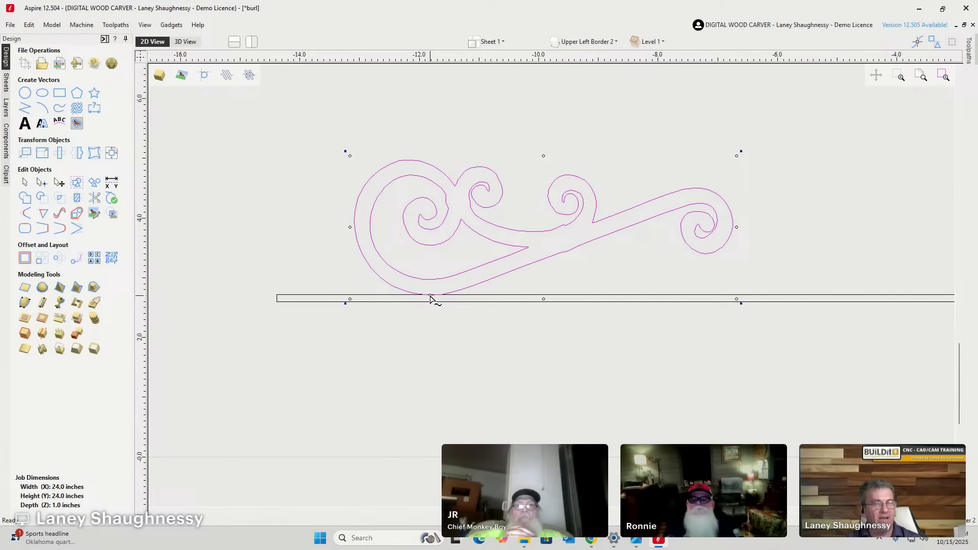
{"action": "scroll", "coordinate": [430, 319], "scroll_direction": "up", "scroll_amount": 5}
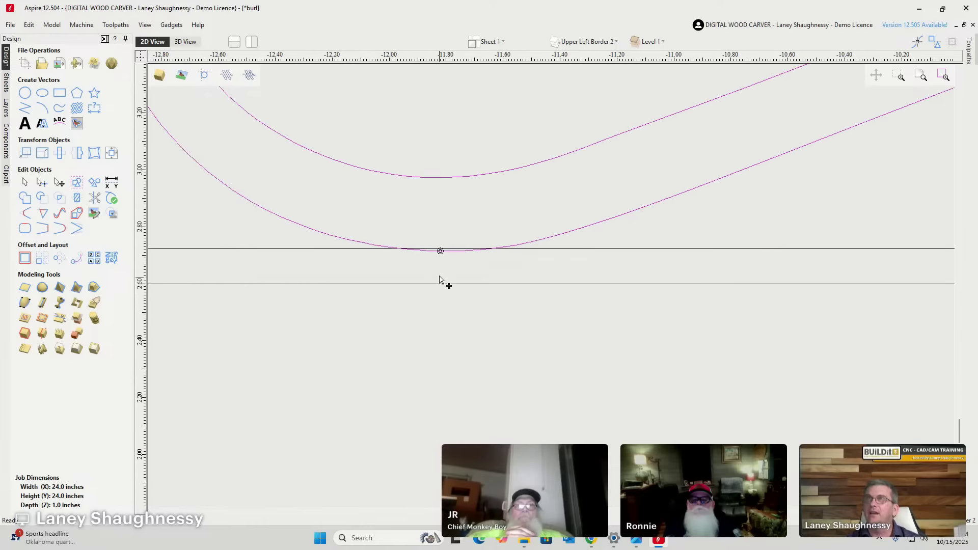
{"action": "scroll", "coordinate": [441, 257], "scroll_direction": "down", "scroll_amount": 4}
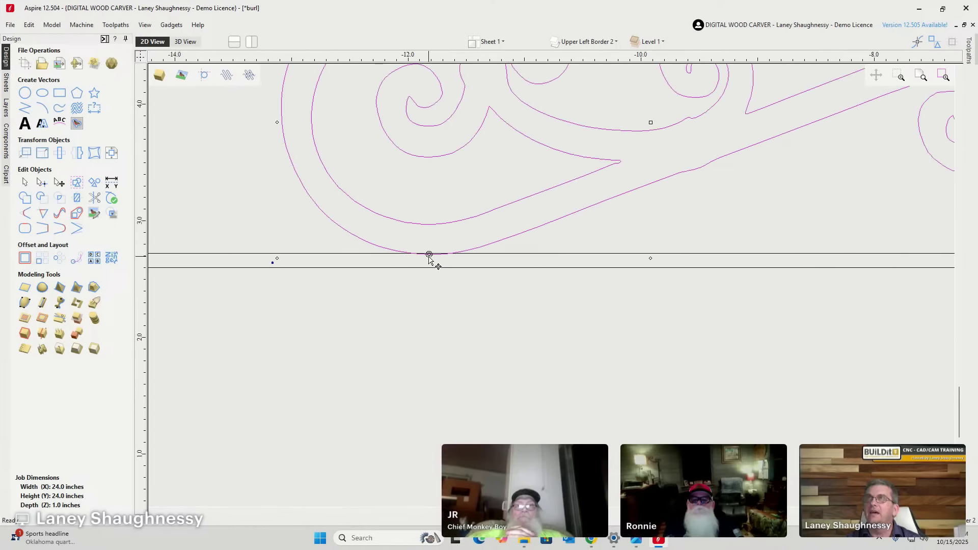
{"action": "scroll", "coordinate": [410, 261], "scroll_direction": "up", "scroll_amount": 5}
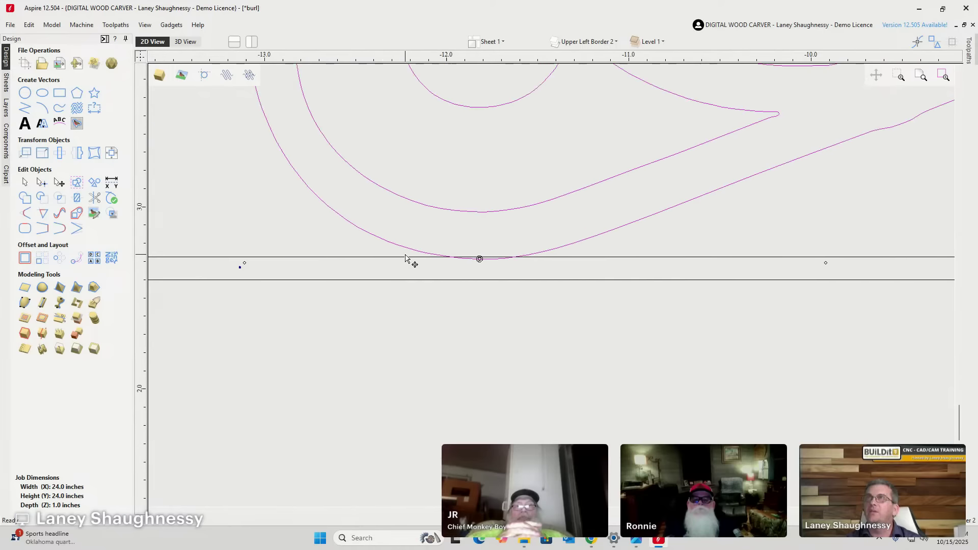
{"action": "scroll", "coordinate": [529, 256], "scroll_direction": "up", "scroll_amount": 1}
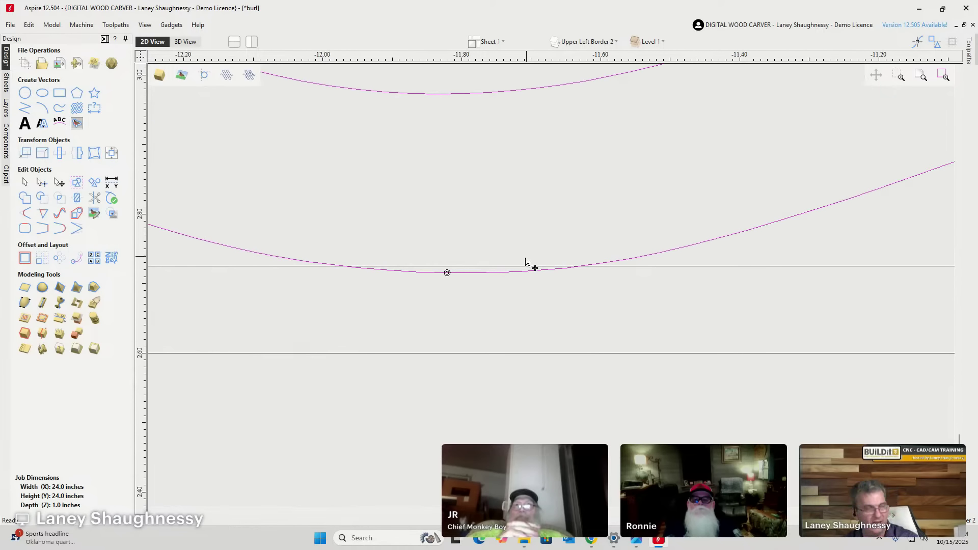
{"action": "left_click_drag", "start_coordinate": [463, 300], "coordinate": [464, 296]}
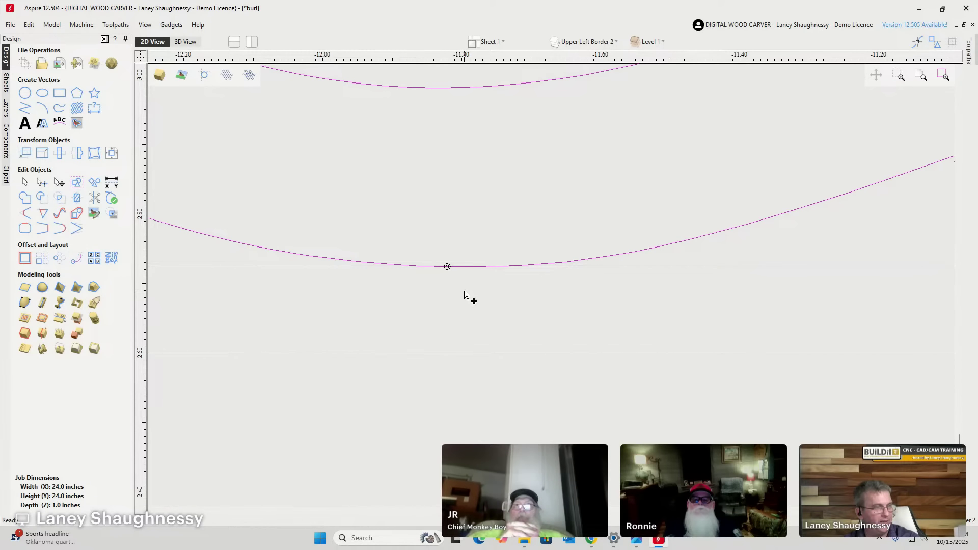
{"action": "scroll", "coordinate": [338, 288], "scroll_direction": "down", "scroll_amount": 4}
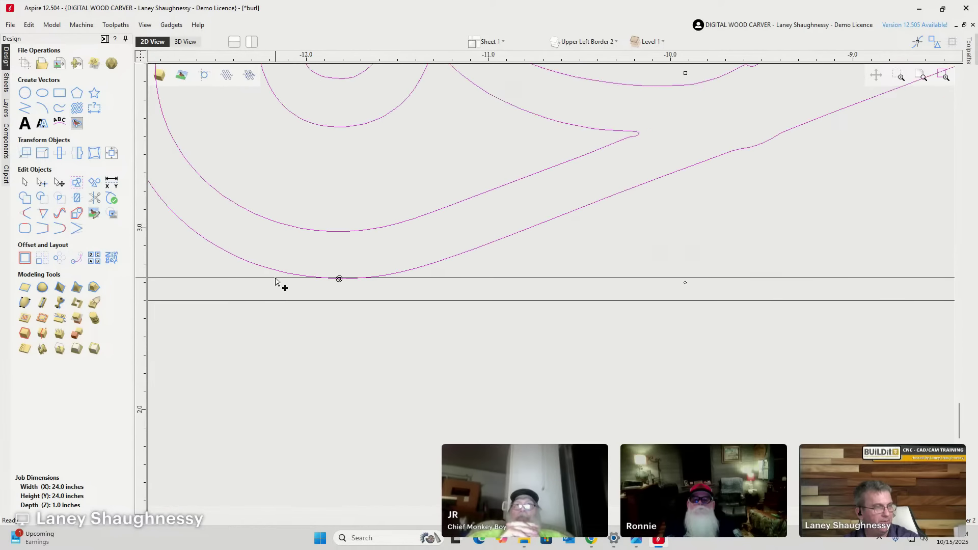
{"action": "scroll", "coordinate": [326, 288], "scroll_direction": "up", "scroll_amount": 3}
{"action": "scroll", "coordinate": [326, 270], "scroll_direction": "down", "scroll_amount": 8}
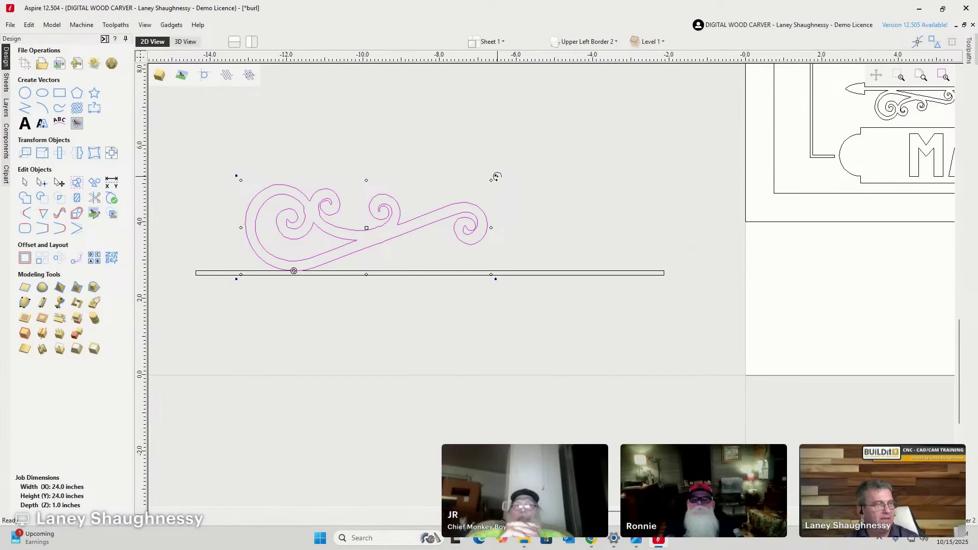
Rotate the scroll slightly so both its left and right curls touch the bar, then deselect it.
{"action": "left_click_drag", "start_coordinate": [496, 175], "coordinate": [497, 196]}
{"action": "left_click_drag", "start_coordinate": [490, 194], "coordinate": [471, 231]}
{"action": "scroll", "coordinate": [472, 232], "scroll_direction": "up", "scroll_amount": 5}
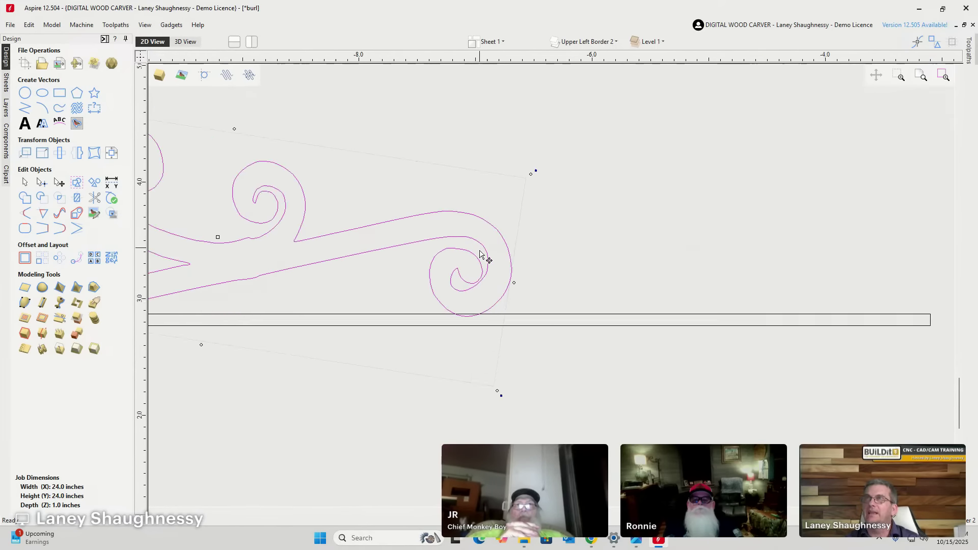
{"action": "scroll", "coordinate": [526, 253], "scroll_direction": "down", "scroll_amount": 2}
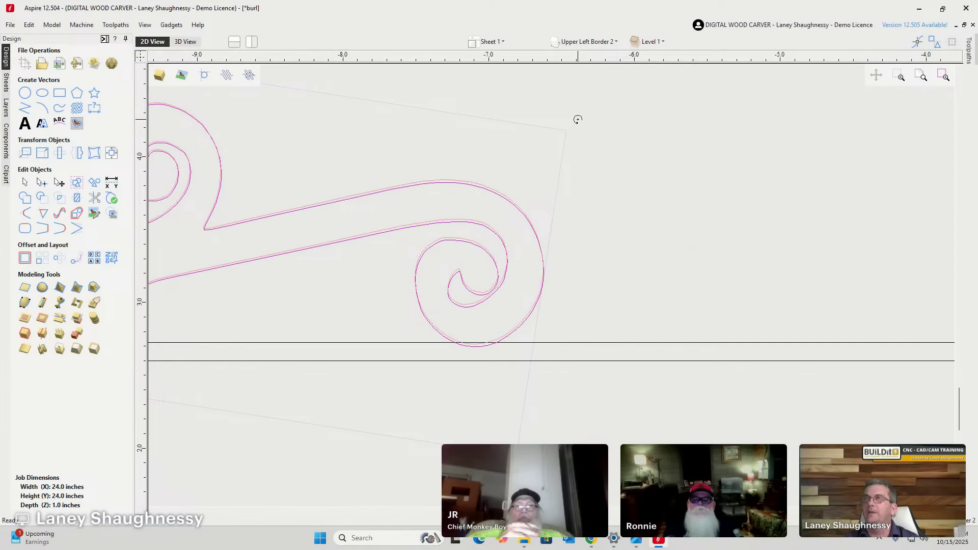
{"action": "scroll", "coordinate": [480, 366], "scroll_direction": "up", "scroll_amount": 4}
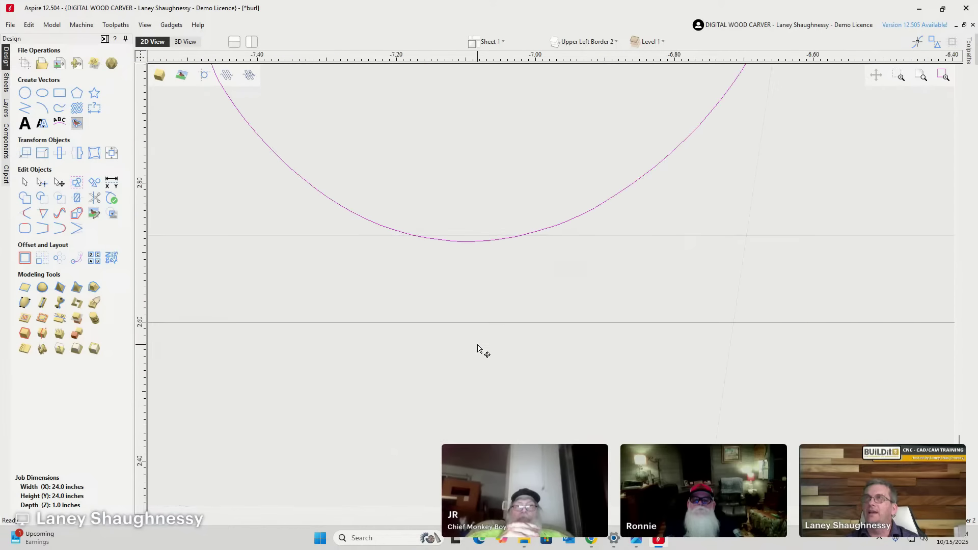
{"action": "scroll", "coordinate": [601, 289], "scroll_direction": "down", "scroll_amount": 5}
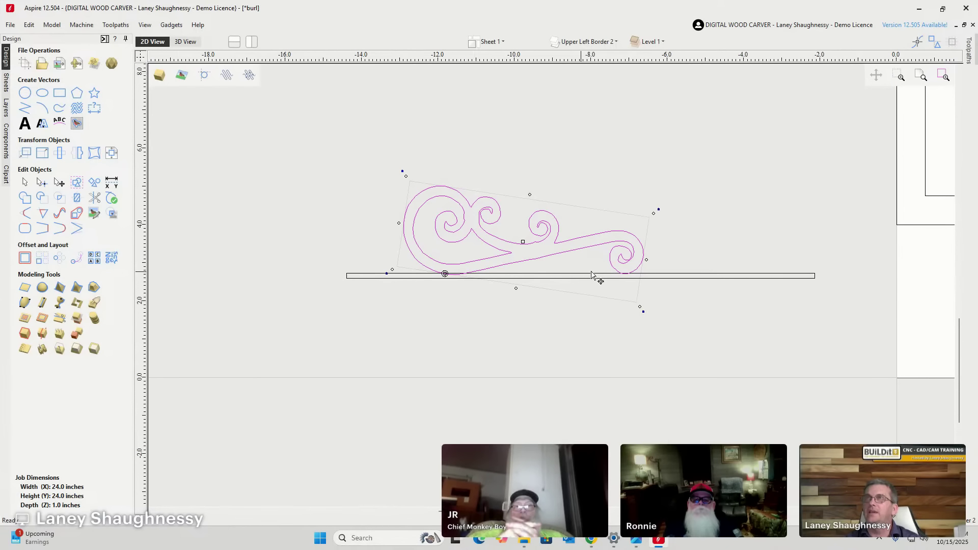
{"action": "left_click", "coordinate": [417, 339]}
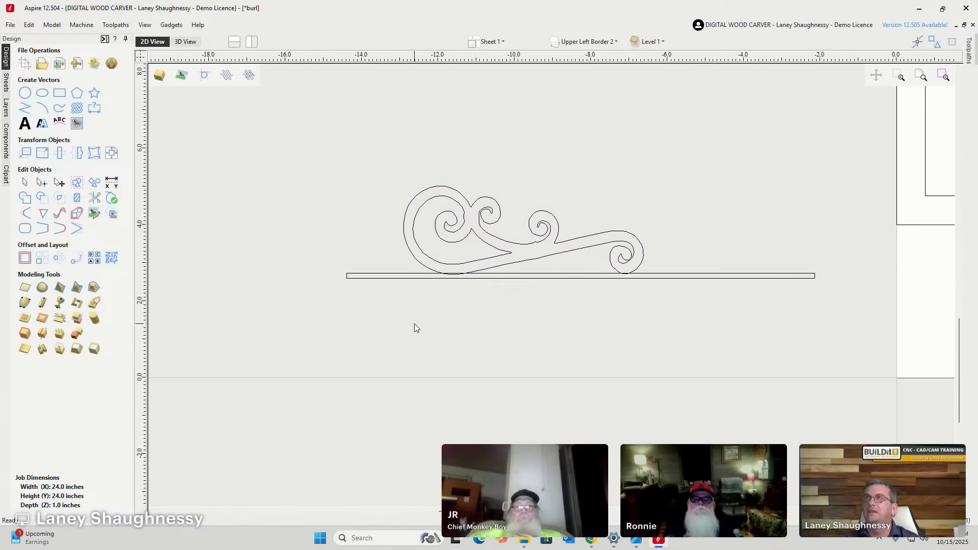
Draw a three-sided polygon to the left of the scroll.
{"action": "scroll", "coordinate": [358, 259], "scroll_direction": "up", "scroll_amount": 6}
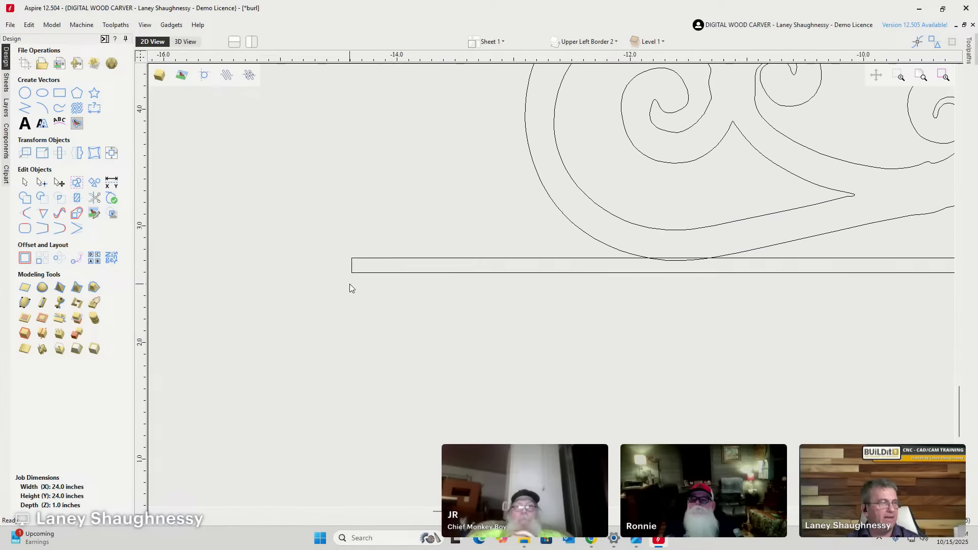
{"action": "scroll", "coordinate": [357, 249], "scroll_direction": "down", "scroll_amount": 5}
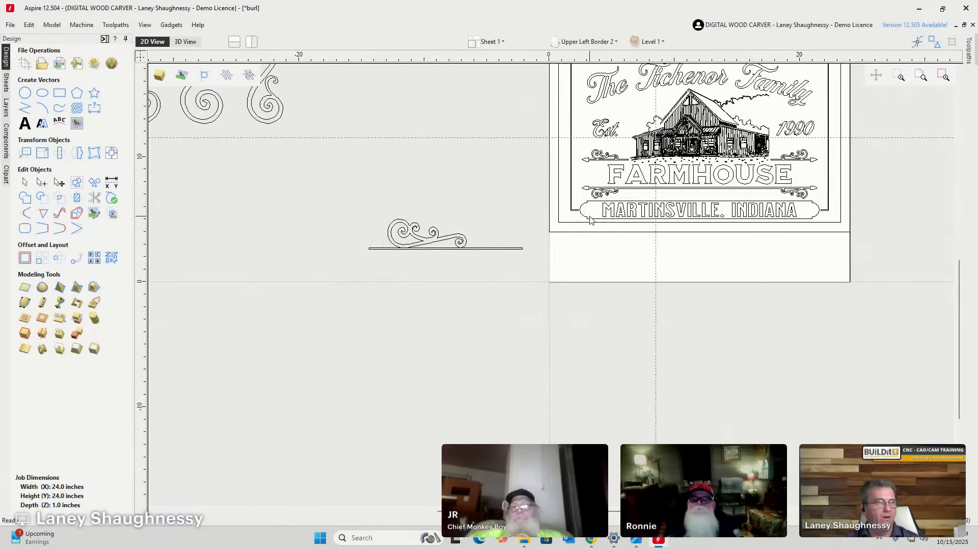
{"action": "scroll", "coordinate": [582, 203], "scroll_direction": "up", "scroll_amount": 5}
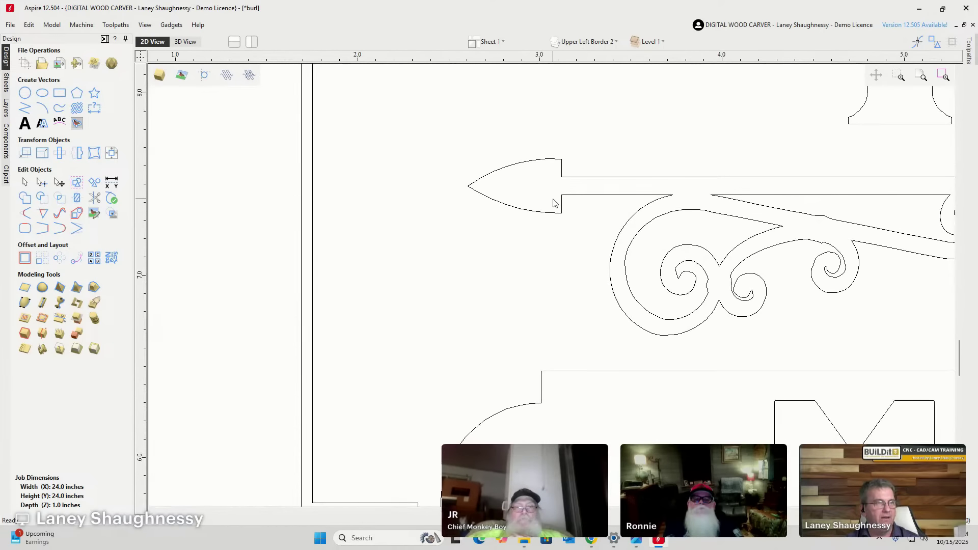
{"action": "scroll", "coordinate": [560, 201], "scroll_direction": "down", "scroll_amount": 5}
{"action": "scroll", "coordinate": [375, 251], "scroll_direction": "up", "scroll_amount": 5}
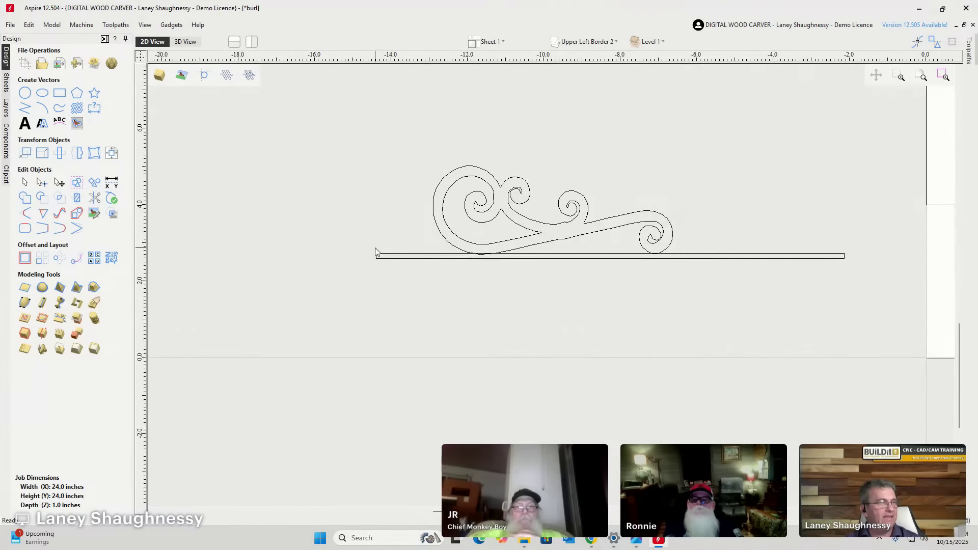
{"action": "left_click", "coordinate": [77, 93]}
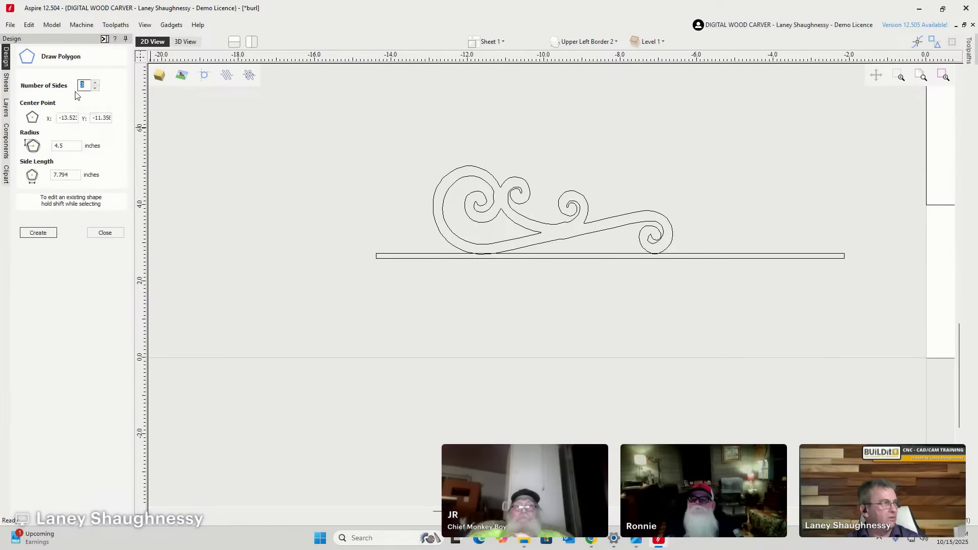
{"action": "left_click_drag", "start_coordinate": [260, 200], "coordinate": [287, 235]}
{"action": "left_click", "coordinate": [106, 233]}
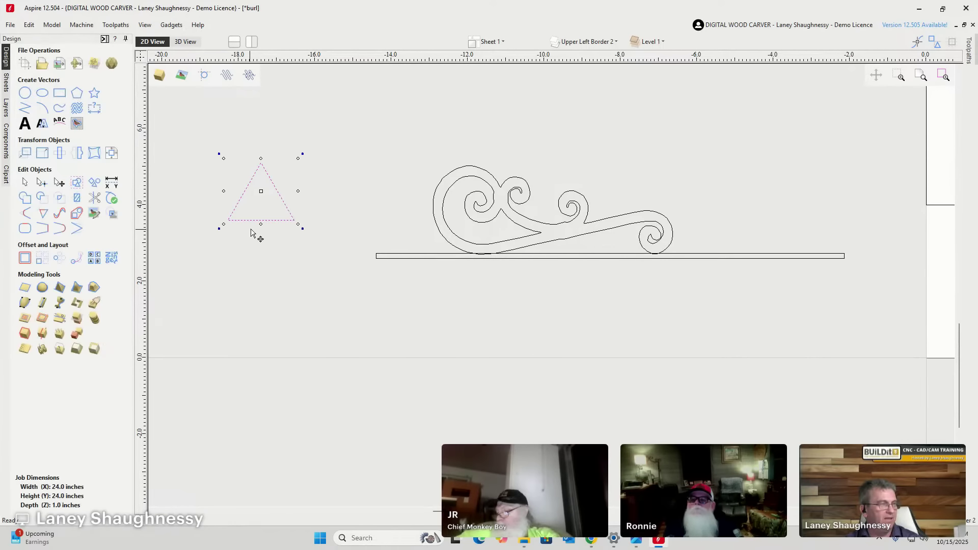
Move the triangle up beside the scroll and narrow it into a tall point.
{"action": "left_click_drag", "start_coordinate": [261, 216], "coordinate": [311, 242]}
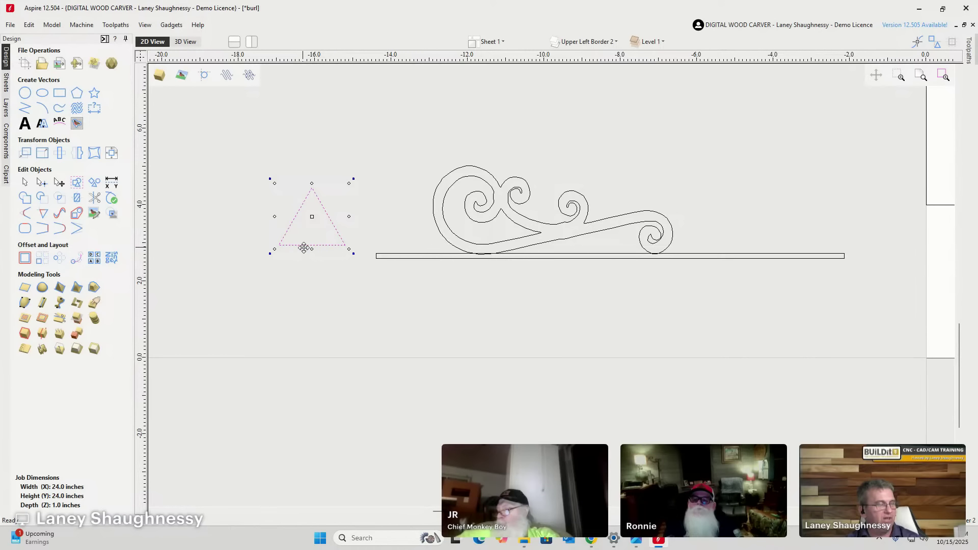
{"action": "scroll", "coordinate": [325, 255], "scroll_direction": "up", "scroll_amount": 3}
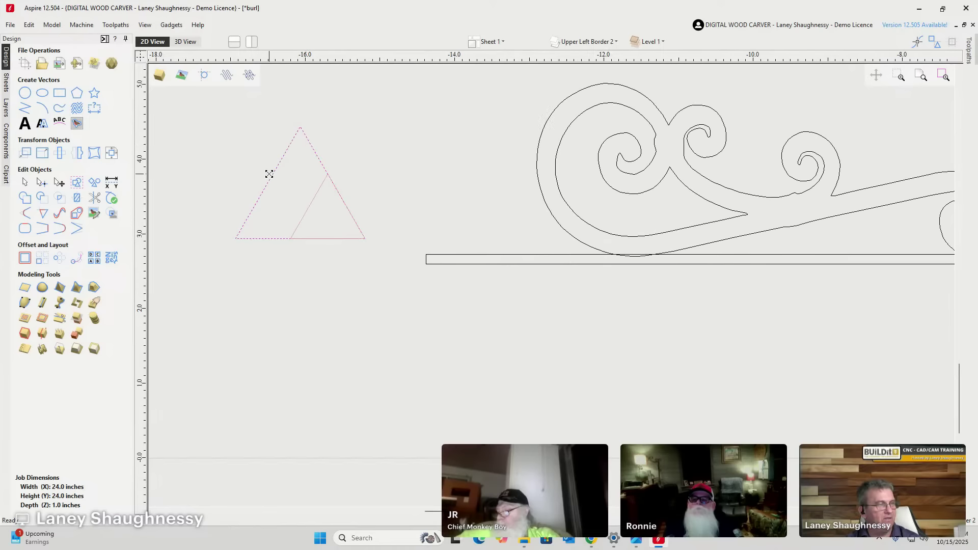
{"action": "left_click_drag", "start_coordinate": [269, 174], "coordinate": [326, 161]}
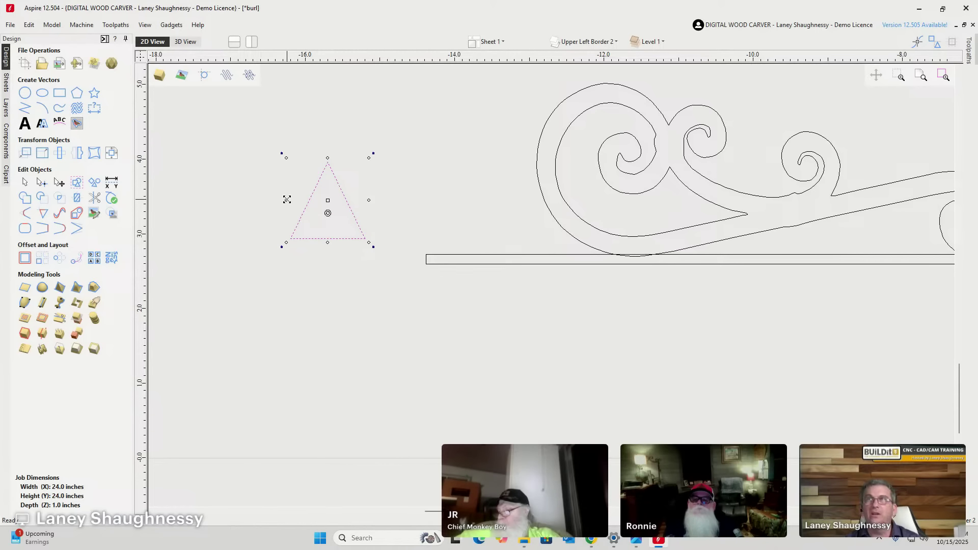
{"action": "left_click_drag", "start_coordinate": [286, 198], "coordinate": [311, 203]}
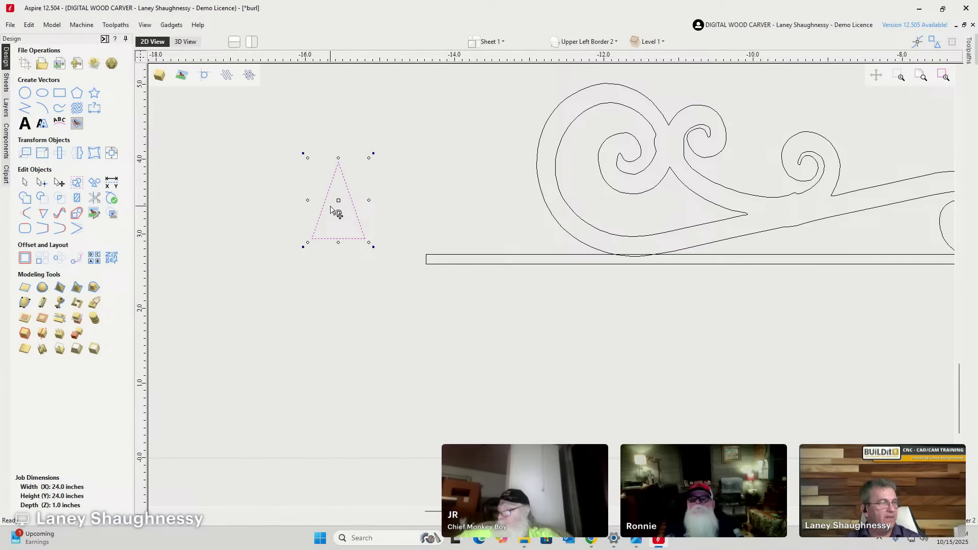
{"action": "scroll", "coordinate": [326, 198], "scroll_direction": "up", "scroll_amount": 4}
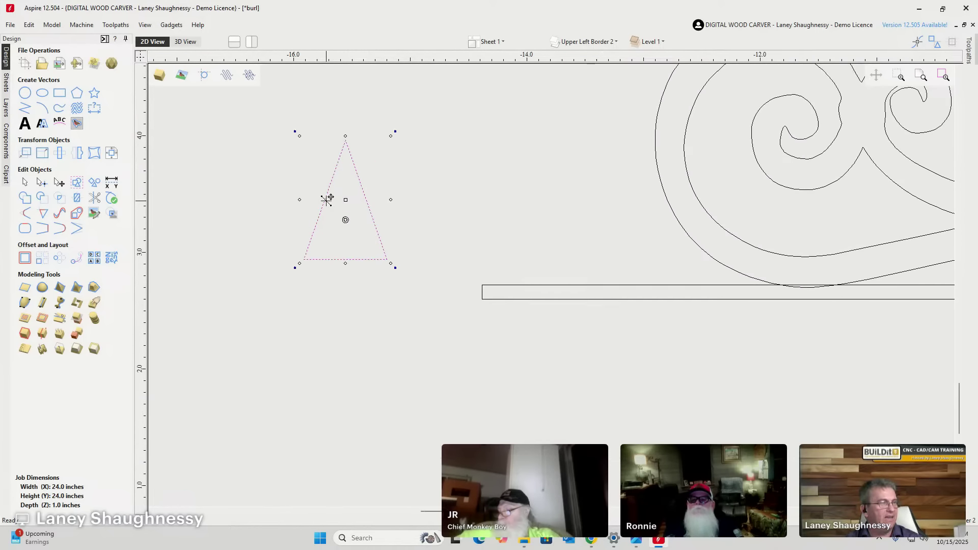
In Node Editing, convert the triangle's left side to an arc and bend it inward.
{"action": "left_click", "coordinate": [42, 183]}
{"action": "scroll", "coordinate": [326, 207], "scroll_direction": "up", "scroll_amount": 3}
{"action": "right_click", "coordinate": [321, 208]}
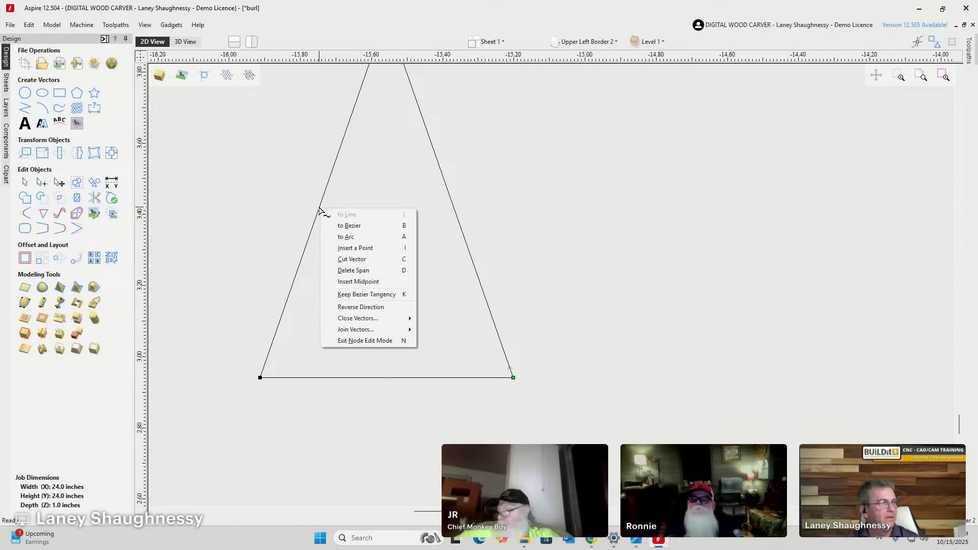
{"action": "left_click", "coordinate": [346, 237]}
{"action": "scroll", "coordinate": [392, 280], "scroll_direction": "down", "scroll_amount": 3}
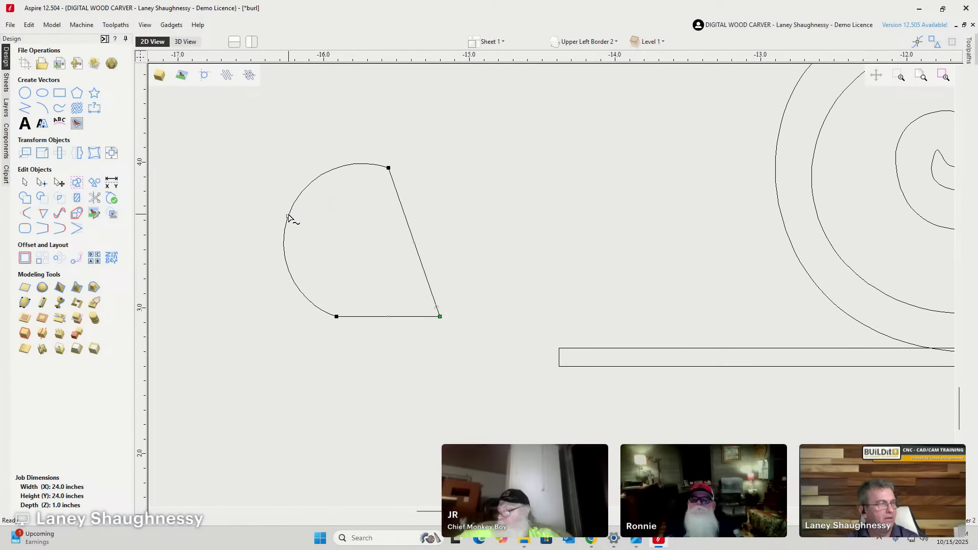
{"action": "left_click_drag", "start_coordinate": [287, 218], "coordinate": [352, 242]}
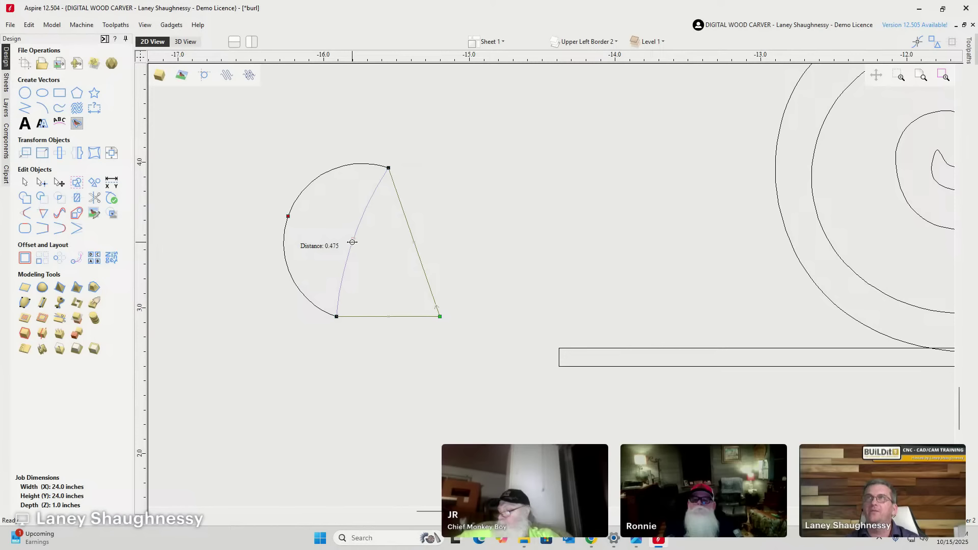
{"action": "left_click_drag", "start_coordinate": [352, 242], "coordinate": [353, 242]}
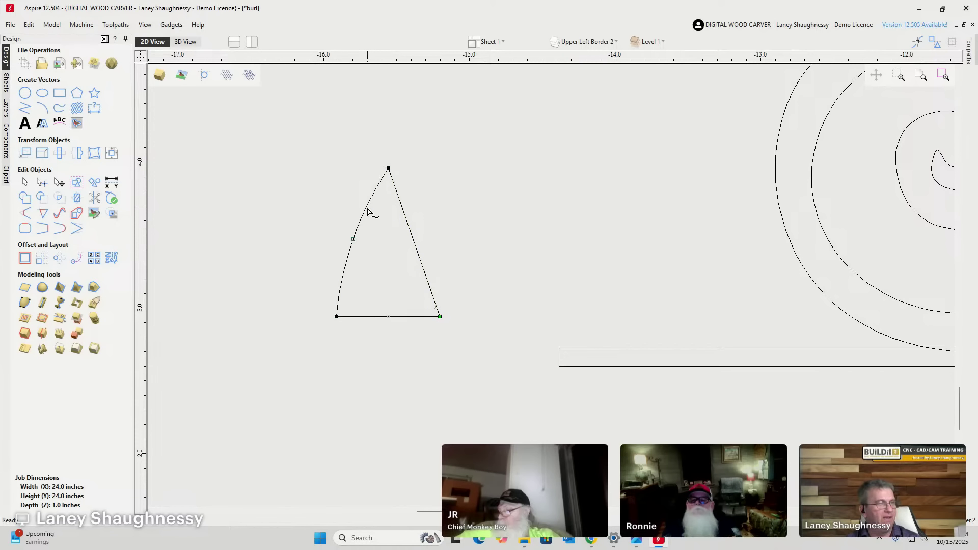
Curve the right side to match the left, then return to Select Objects.
{"action": "right_click", "coordinate": [405, 218]}
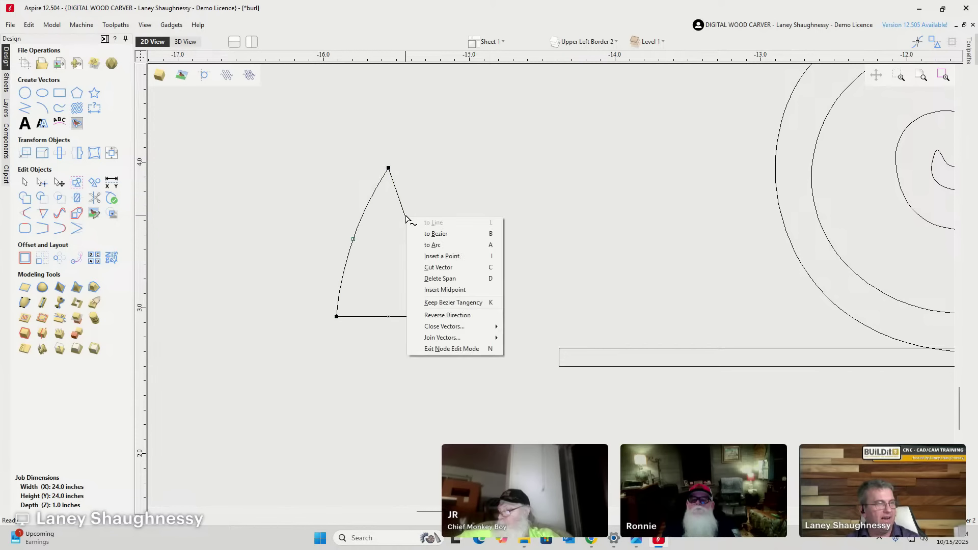
{"action": "left_click", "coordinate": [418, 247]}
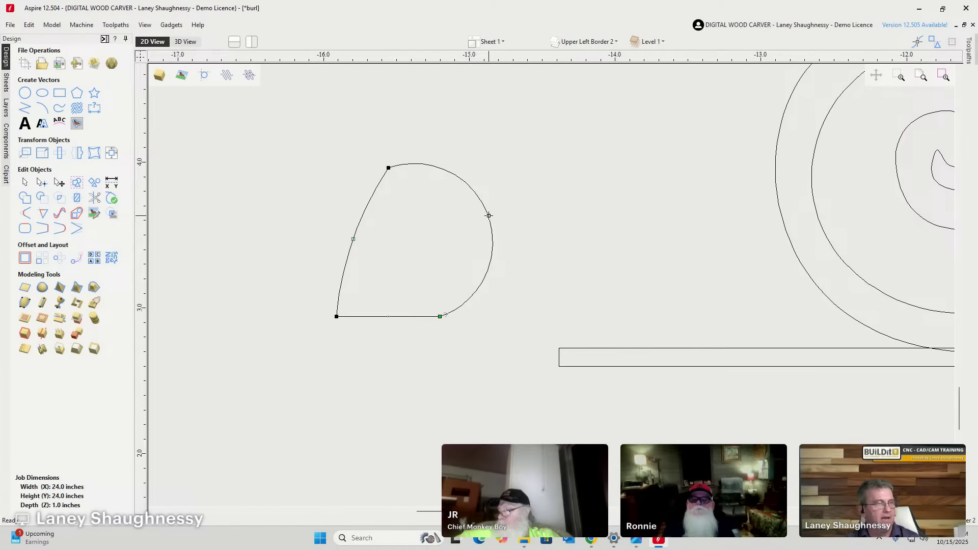
{"action": "left_click_drag", "start_coordinate": [489, 216], "coordinate": [429, 249]}
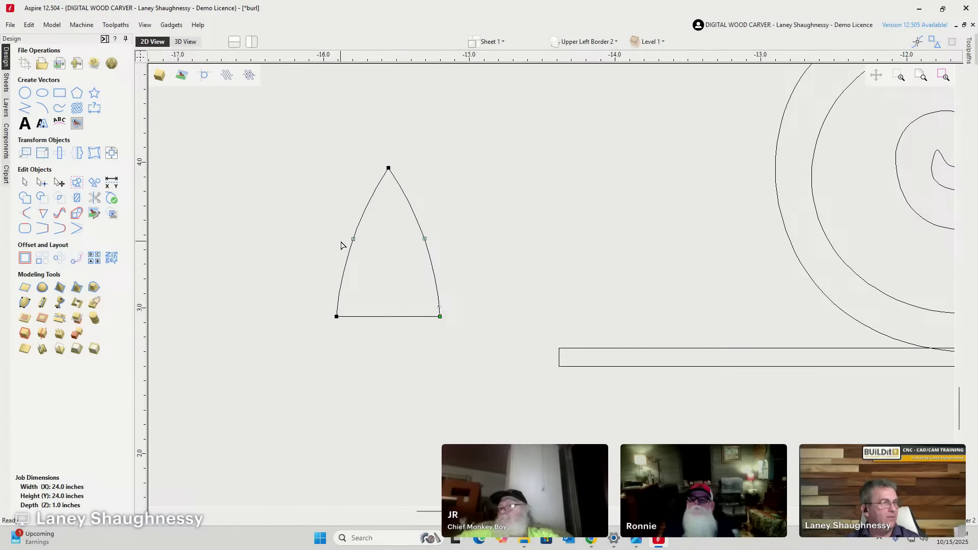
{"action": "left_click", "coordinate": [25, 182]}
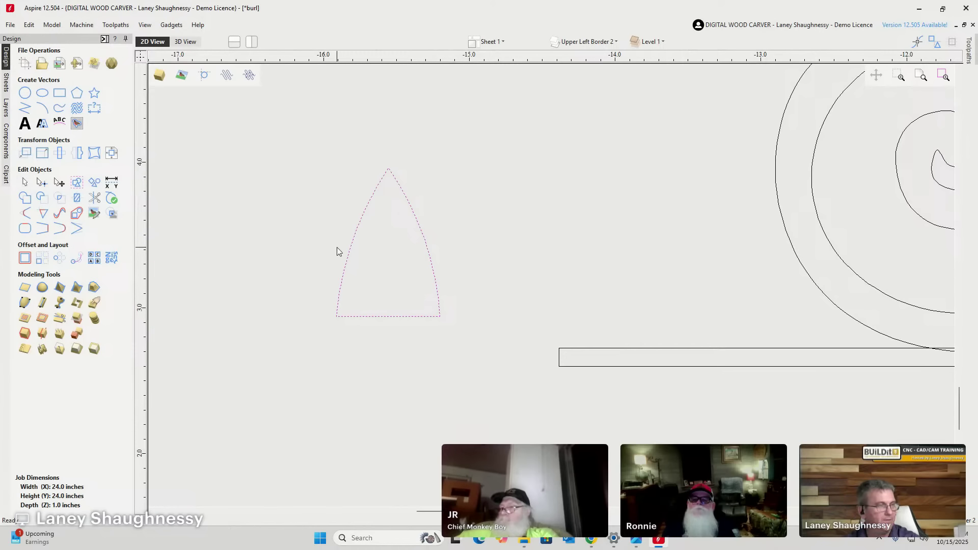
Turn the pointed shape to face left and nudge it right against the bar's left end.
{"action": "left_click", "coordinate": [358, 235]}
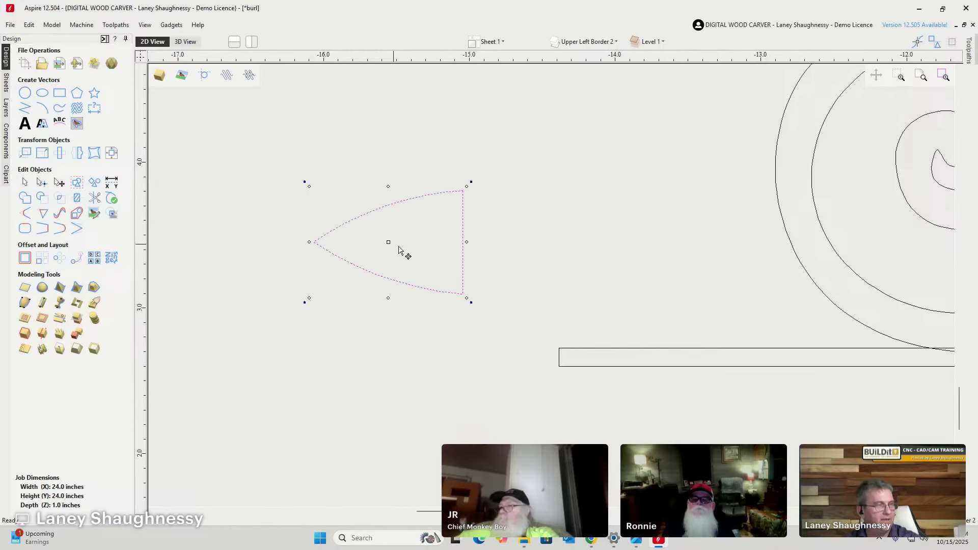
{"action": "left_click_drag", "start_coordinate": [463, 238], "coordinate": [558, 352]}
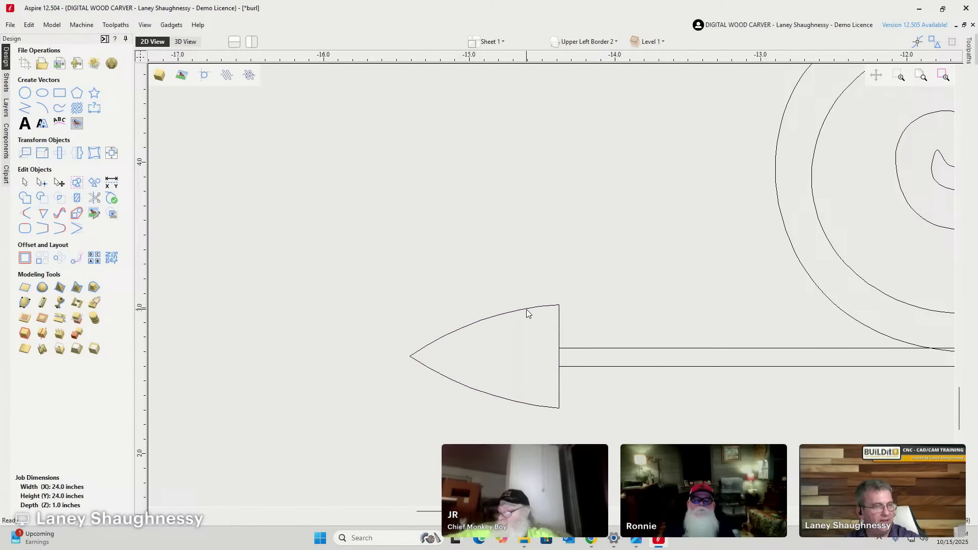
{"action": "left_click", "coordinate": [527, 309]}
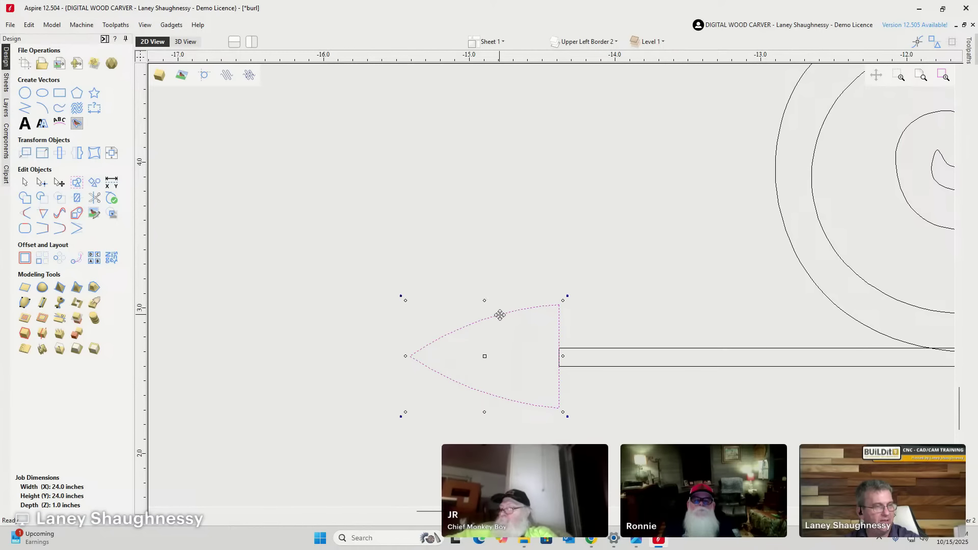
{"action": "left_click_drag", "start_coordinate": [500, 315], "coordinate": [423, 263]}
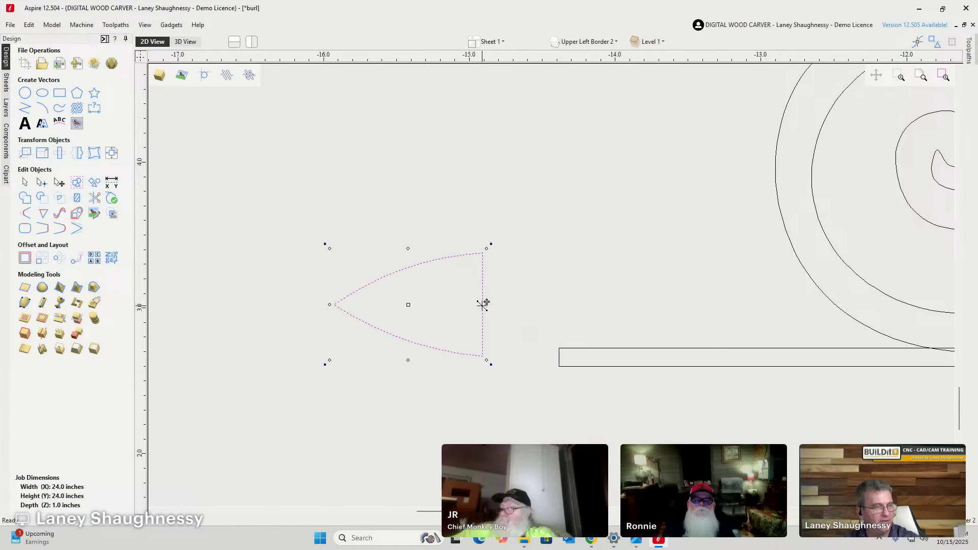
{"action": "left_click_drag", "start_coordinate": [483, 304], "coordinate": [558, 359]}
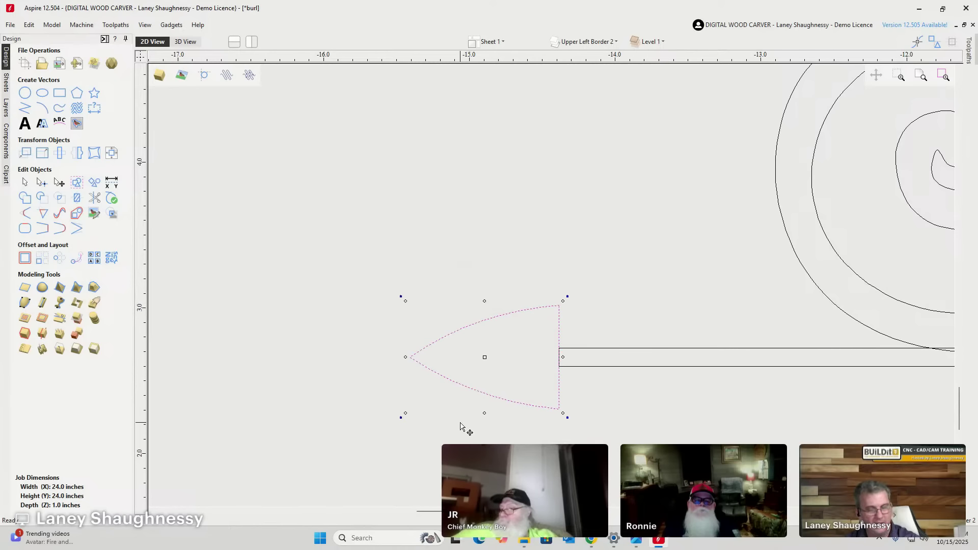
{"action": "key", "text": "Right"}
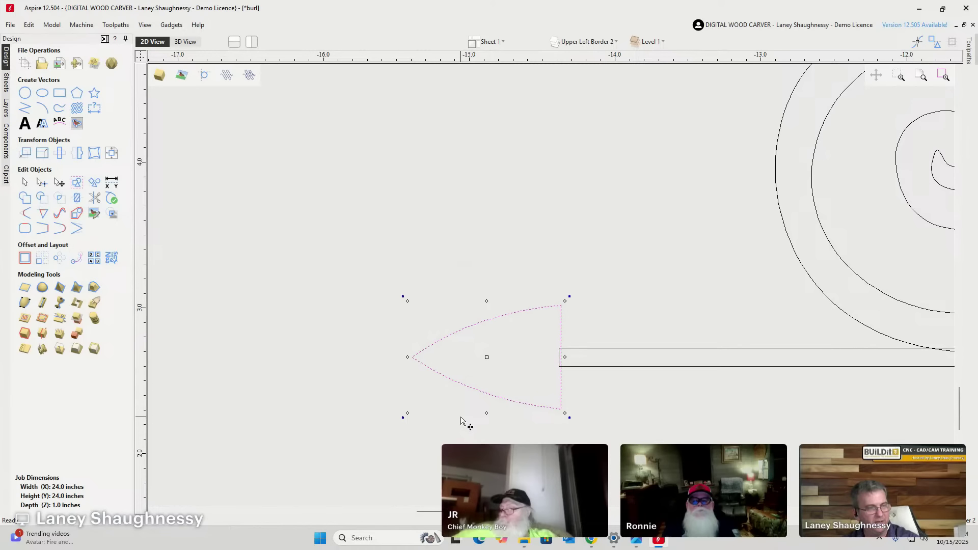
{"action": "scroll", "coordinate": [461, 420], "scroll_direction": "down", "scroll_amount": 5}
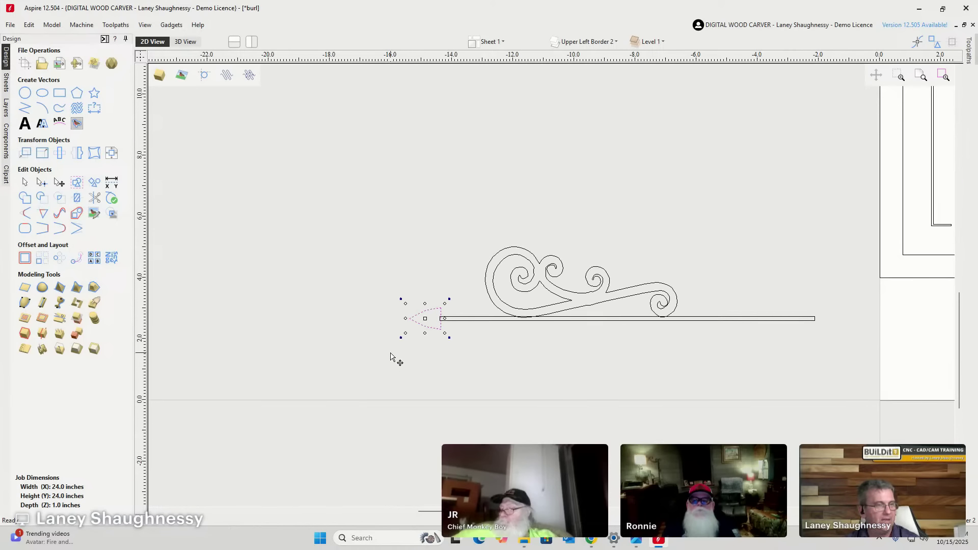
{"action": "scroll", "coordinate": [499, 341], "scroll_direction": "up", "scroll_amount": 2}
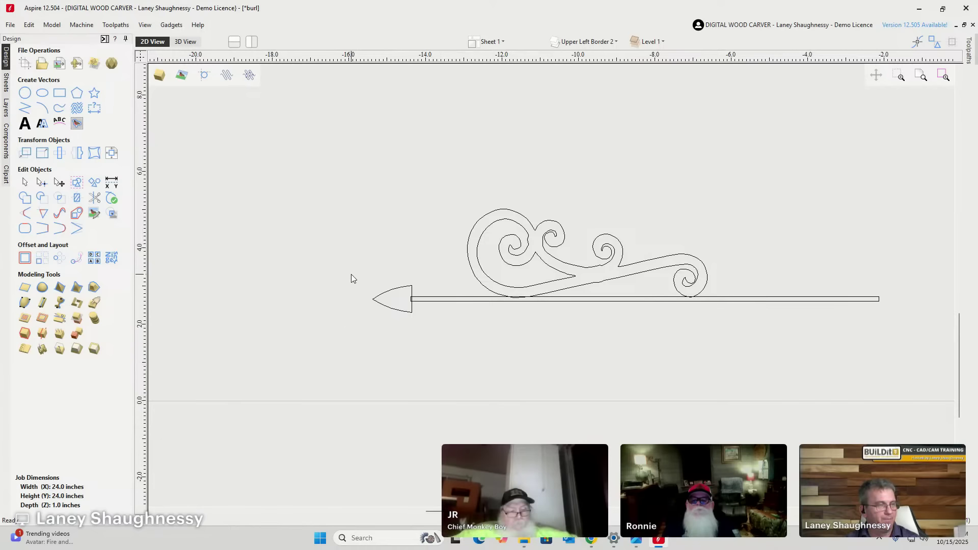
{"action": "scroll", "coordinate": [462, 305], "scroll_direction": "up", "scroll_amount": 2}
{"action": "scroll", "coordinate": [461, 304], "scroll_direction": "up", "scroll_amount": 1}
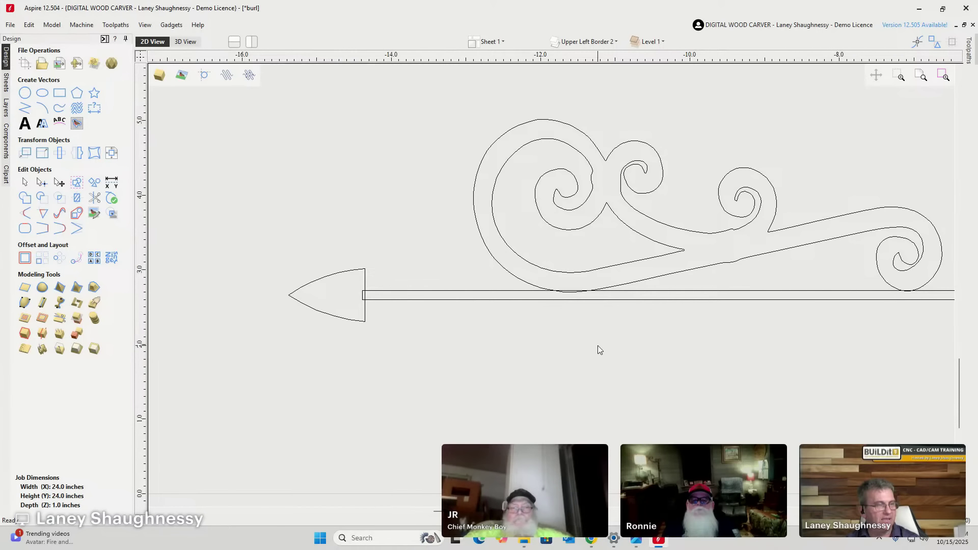
Select the arrowhead, shaft and outer scroll, weld them into one outline, then deselect.
{"action": "left_click_drag", "start_coordinate": [476, 311], "coordinate": [350, 281]}
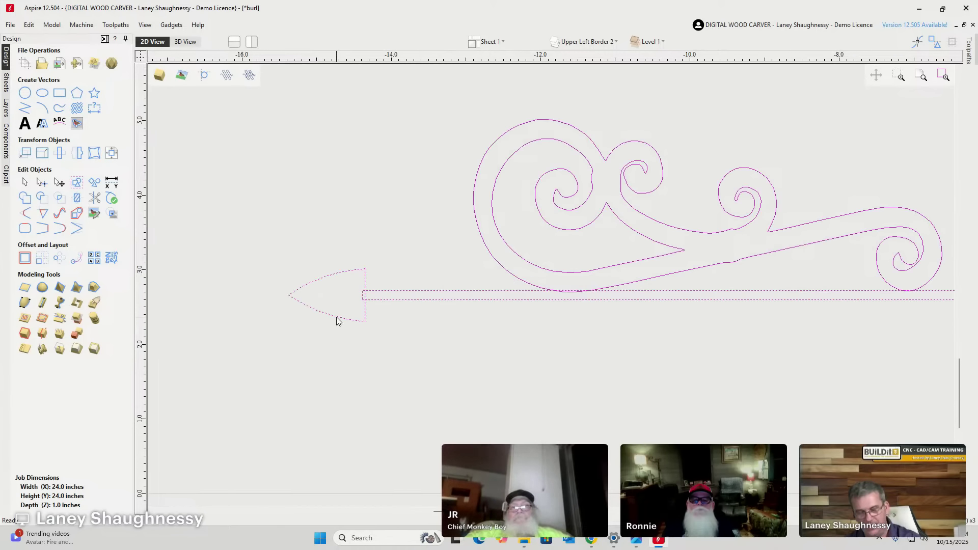
{"action": "key", "text": "ctrl+a"}
{"action": "left_click", "coordinate": [441, 246]}
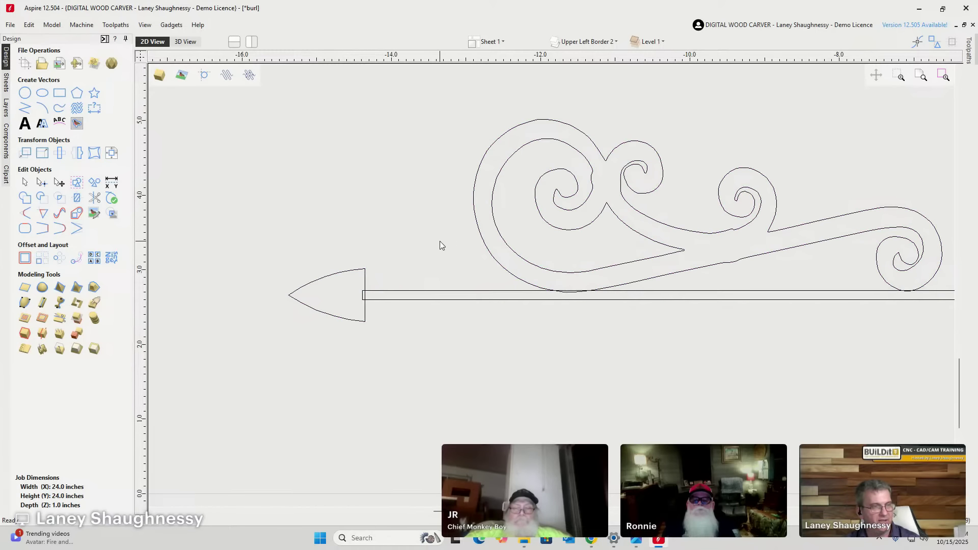
{"action": "left_click_drag", "start_coordinate": [533, 317], "coordinate": [350, 286]}
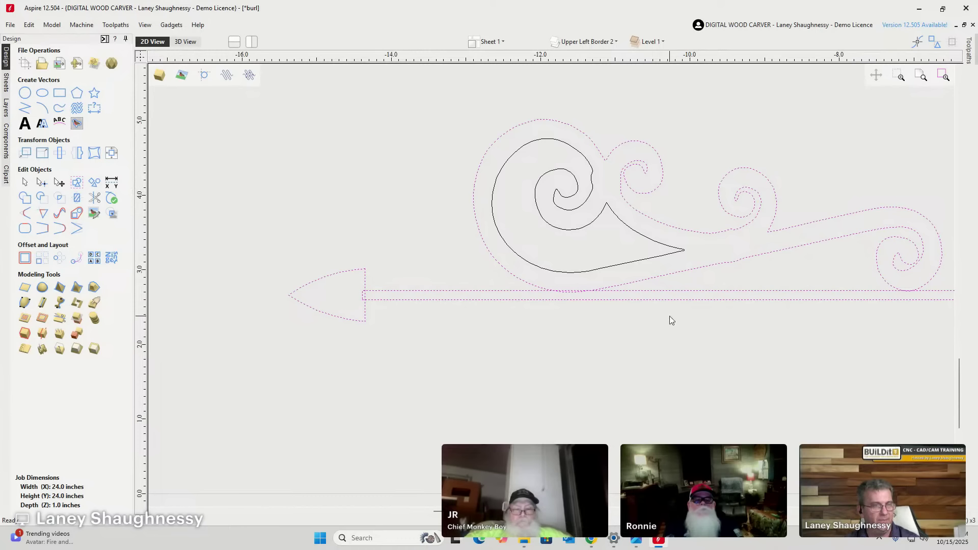
{"action": "left_click", "coordinate": [24, 202]}
{"action": "left_click", "coordinate": [483, 347]}
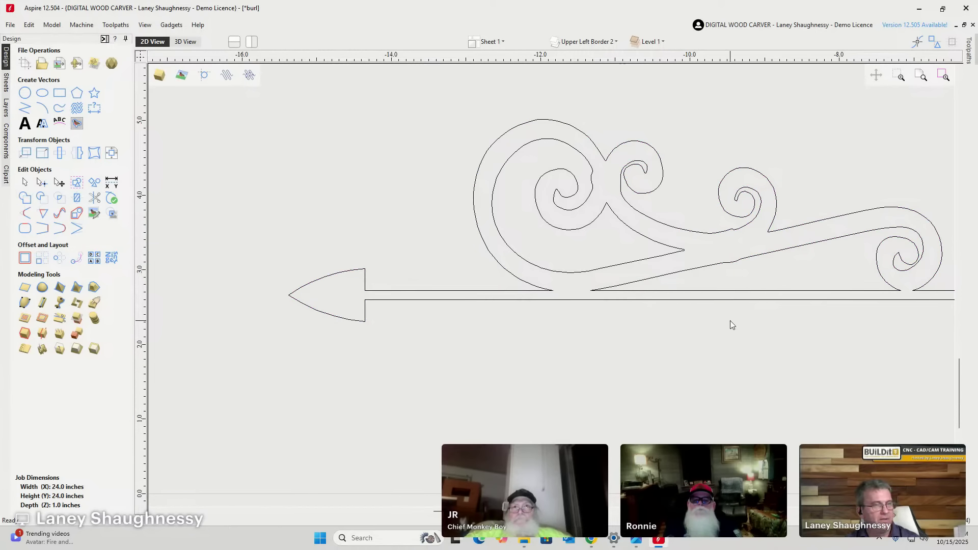
{"action": "scroll", "coordinate": [732, 324], "scroll_direction": "down", "scroll_amount": 2}
{"action": "scroll", "coordinate": [815, 295], "scroll_direction": "down", "scroll_amount": 2}
{"action": "scroll", "coordinate": [843, 297], "scroll_direction": "up", "scroll_amount": 2}
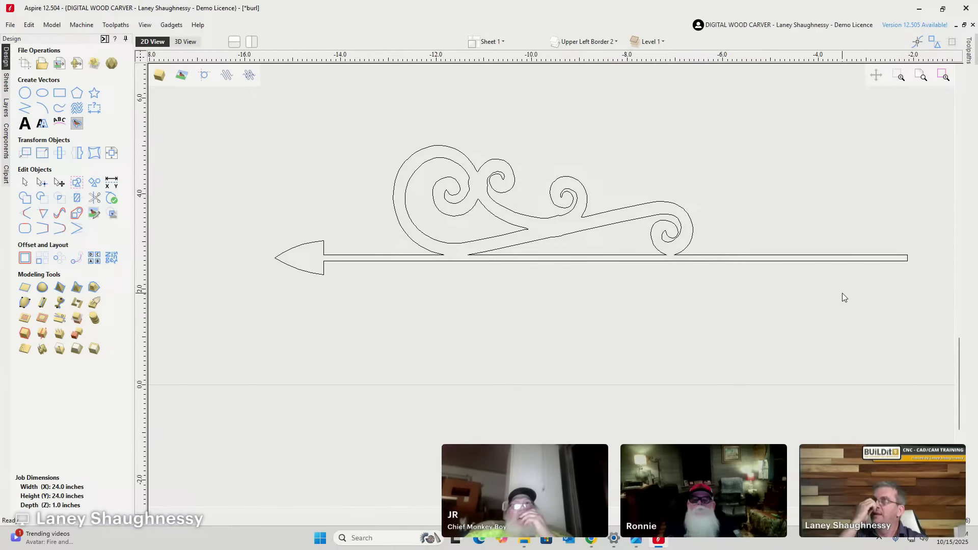
{"action": "scroll", "coordinate": [929, 265], "scroll_direction": "down", "scroll_amount": 5}
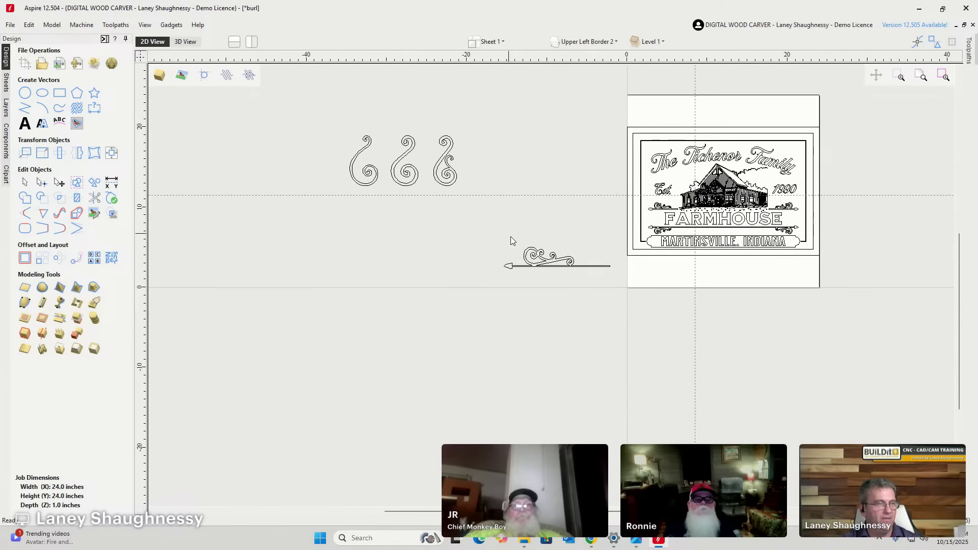
Select the sign's upper-left scroll-and-arrow ornament and switch to Node Editing to reveal its nodes.
{"action": "scroll", "coordinate": [824, 225], "scroll_direction": "up", "scroll_amount": 3}
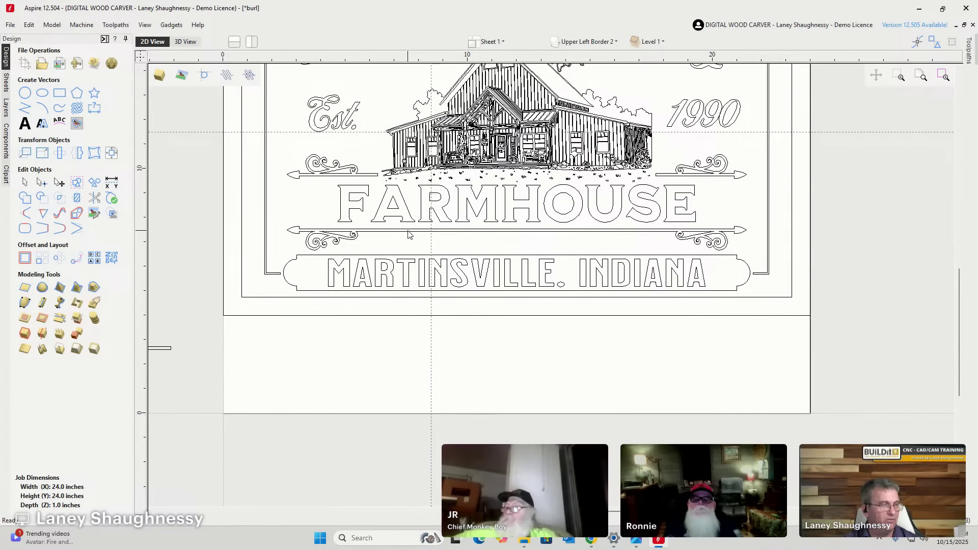
{"action": "left_click", "coordinate": [378, 177]}
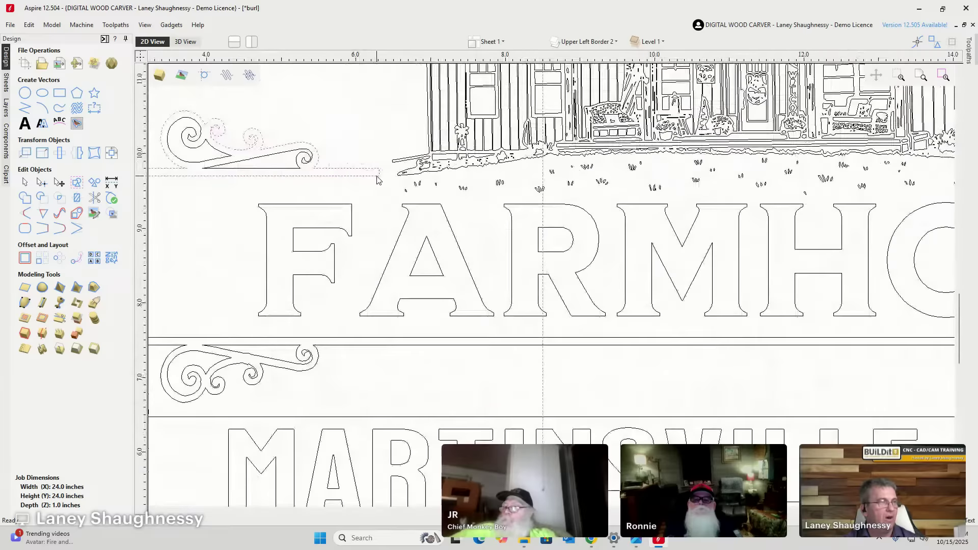
{"action": "scroll", "coordinate": [376, 177], "scroll_direction": "up", "scroll_amount": 5}
{"action": "left_click", "coordinate": [42, 182]}
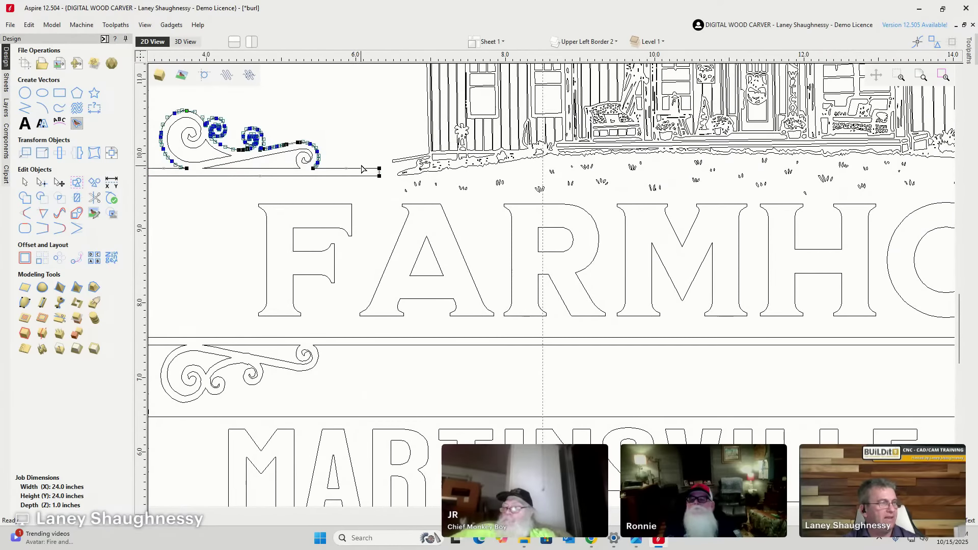
{"action": "scroll", "coordinate": [359, 178], "scroll_direction": "down", "scroll_amount": 5}
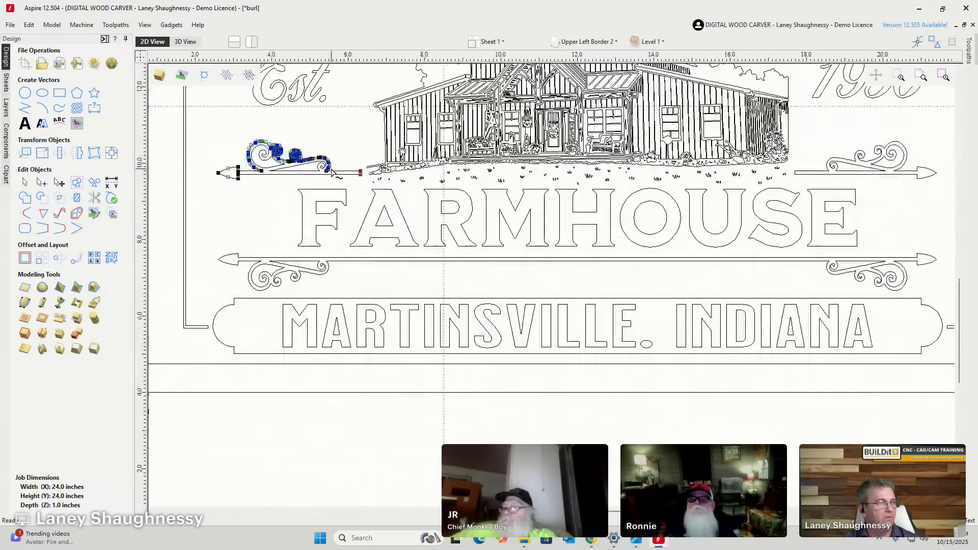
{"action": "scroll", "coordinate": [351, 211], "scroll_direction": "up", "scroll_amount": 3}
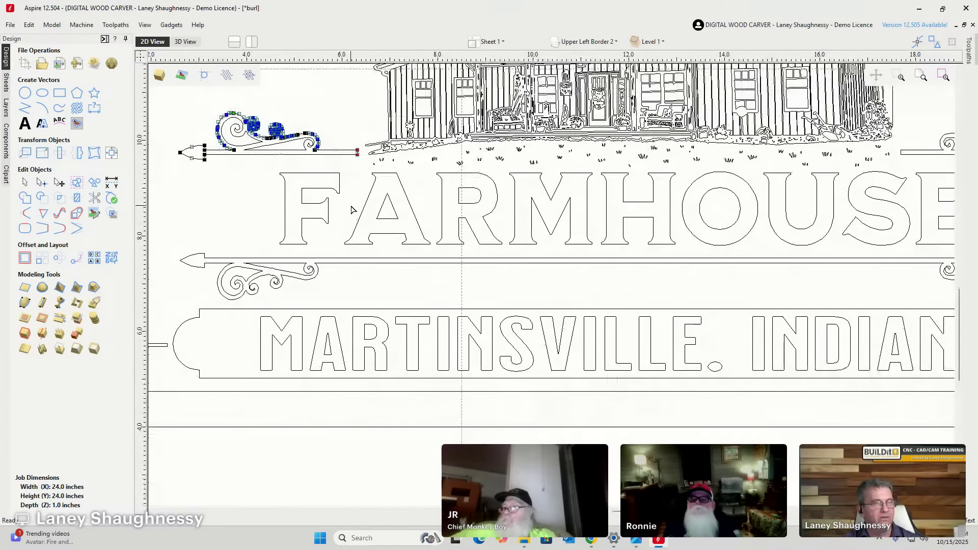
{"action": "scroll", "coordinate": [351, 210], "scroll_direction": "down", "scroll_amount": 1}
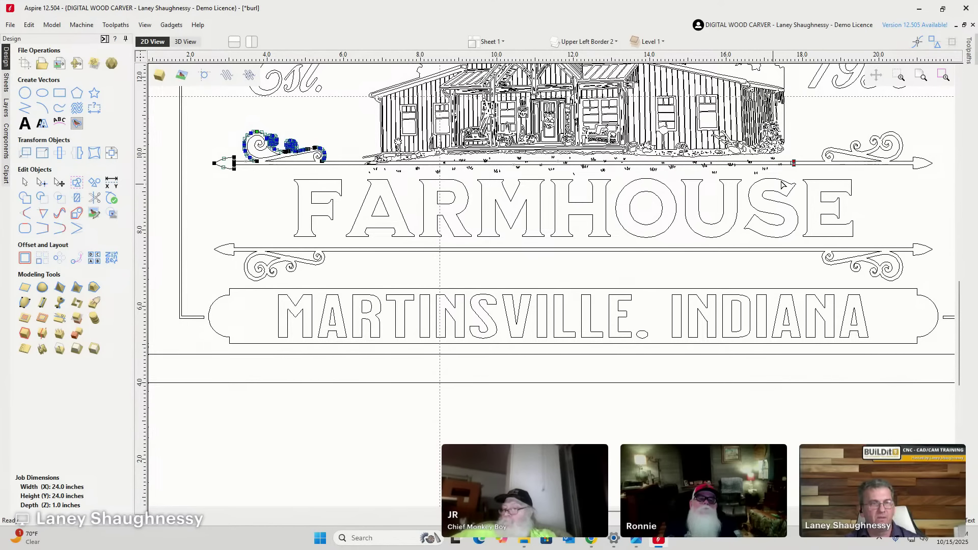
{"action": "scroll", "coordinate": [797, 162], "scroll_direction": "up", "scroll_amount": 6}
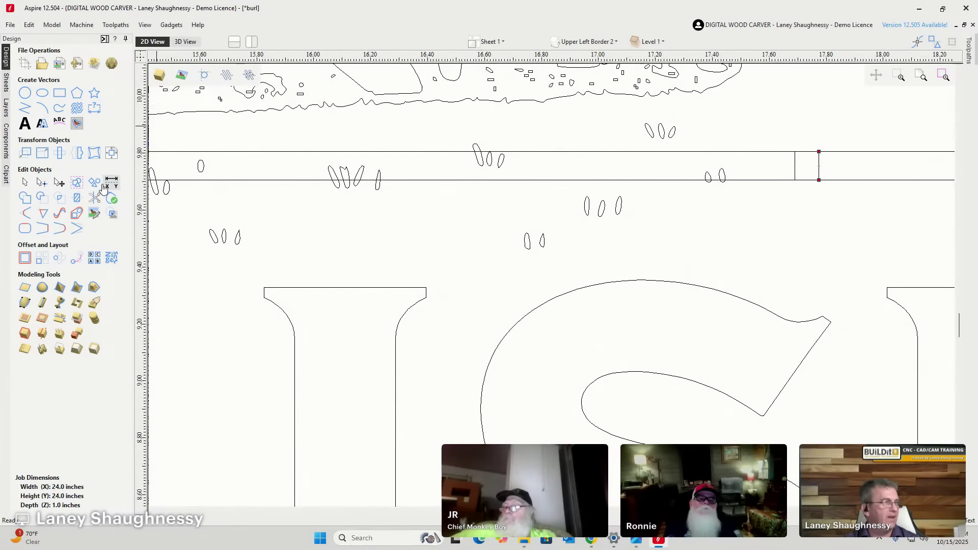
Trim away the short vertical stubs between the two lines under the house with Interactive Vector Trim.
{"action": "left_click", "coordinate": [94, 197]}
{"action": "left_click_drag", "start_coordinate": [839, 163], "coordinate": [780, 168]}
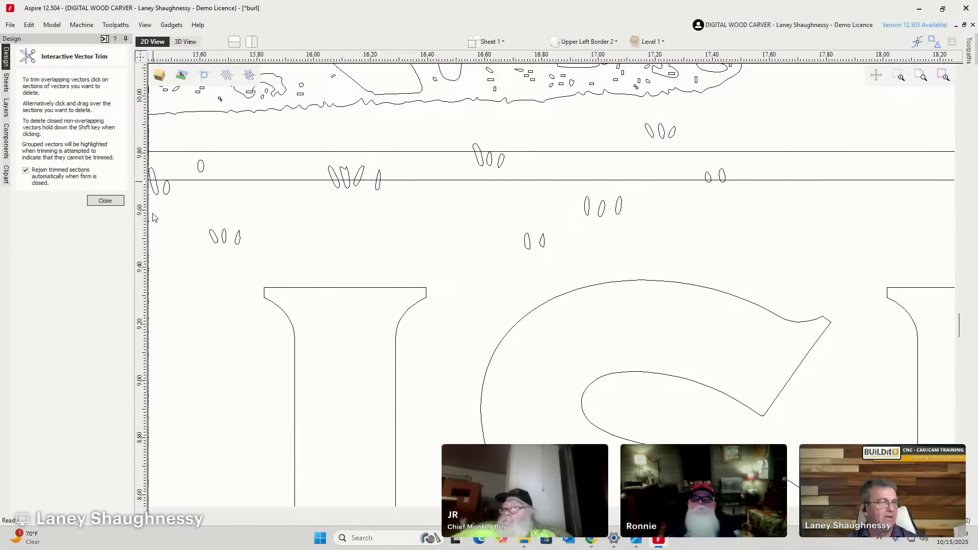
{"action": "left_click", "coordinate": [105, 200]}
{"action": "scroll", "coordinate": [693, 241], "scroll_direction": "down", "scroll_amount": 6}
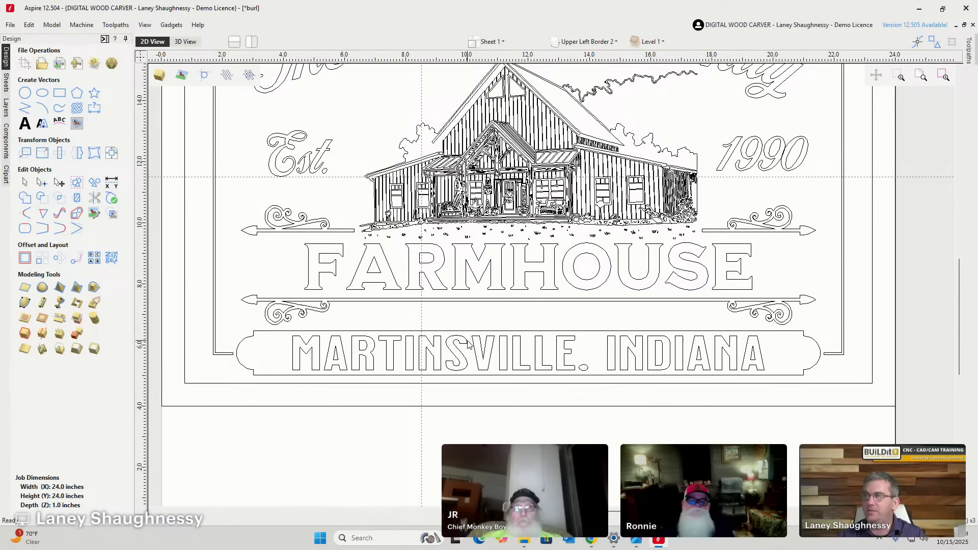
Move the whole Farmhouse sign off the material to the right, then show the toolpaths list.
{"action": "scroll", "coordinate": [505, 354], "scroll_direction": "down", "scroll_amount": 3}
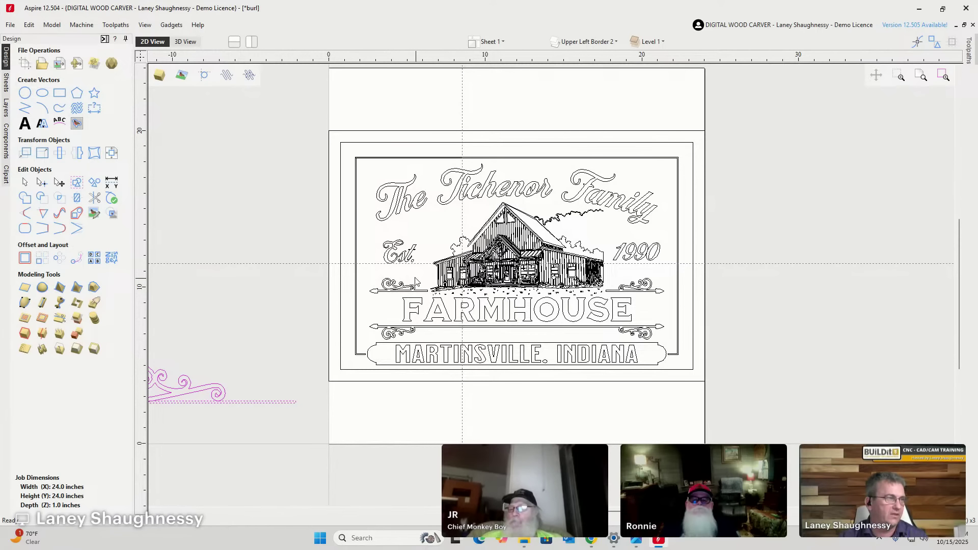
{"action": "scroll", "coordinate": [270, 148], "scroll_direction": "down", "scroll_amount": 2}
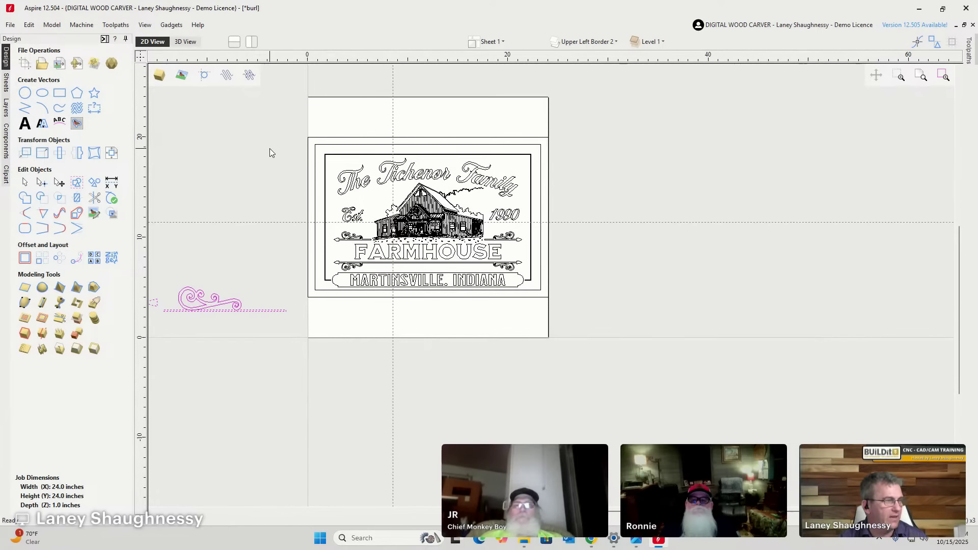
{"action": "left_click_drag", "start_coordinate": [255, 121], "coordinate": [652, 365]}
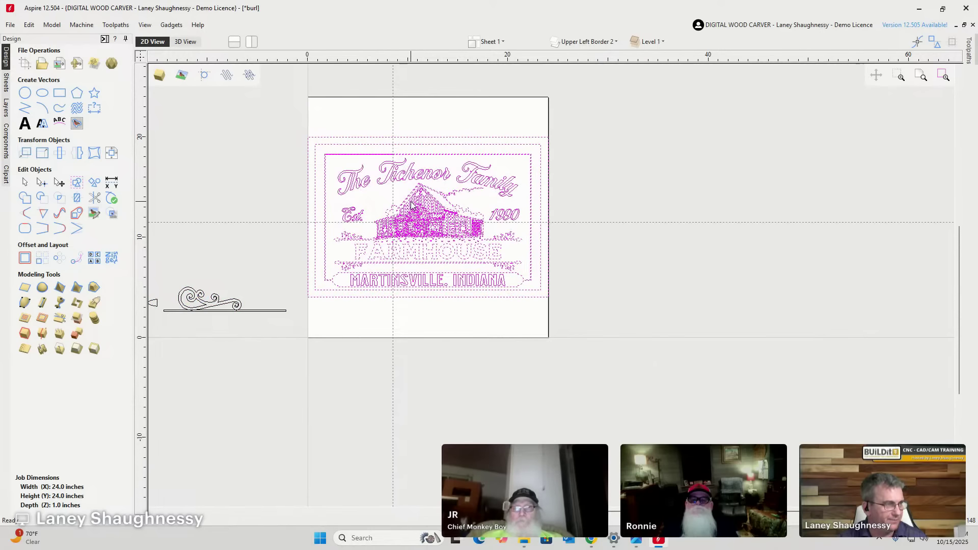
{"action": "left_click_drag", "start_coordinate": [415, 197], "coordinate": [708, 187]}
{"action": "left_click", "coordinate": [438, 185]}
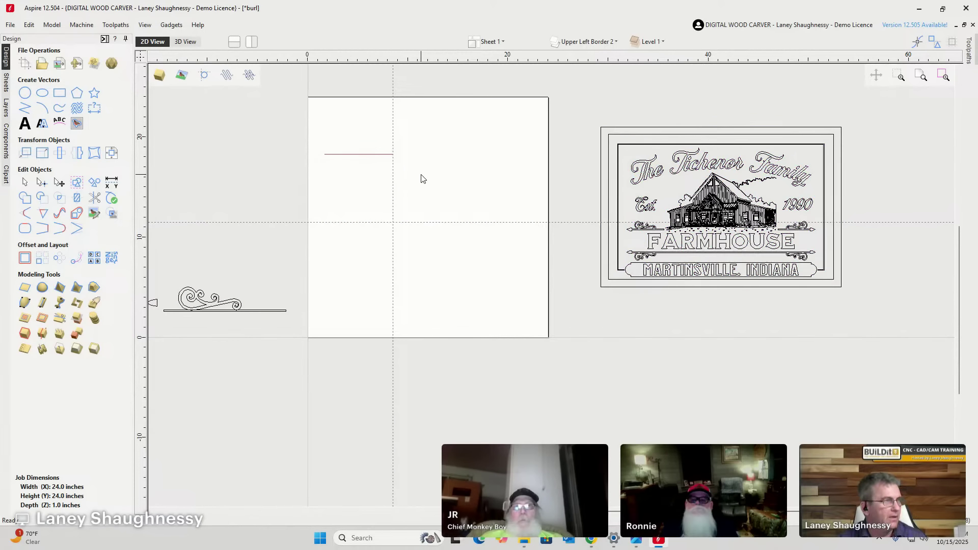
{"action": "left_click", "coordinate": [970, 57]}
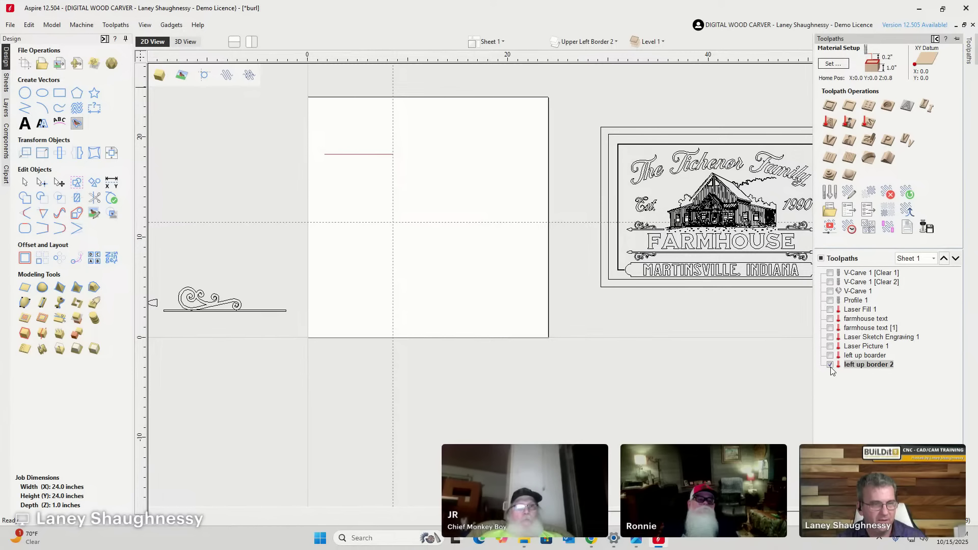
Line the small arrowhead up with the end of the long bar.
{"action": "scroll", "coordinate": [437, 352], "scroll_direction": "down", "scroll_amount": 3}
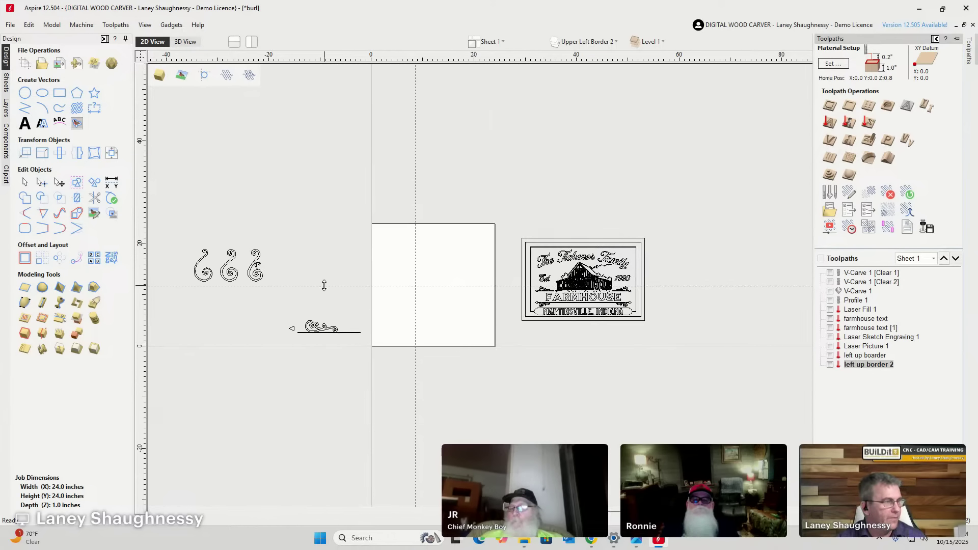
{"action": "scroll", "coordinate": [330, 295], "scroll_direction": "up", "scroll_amount": 1}
{"action": "scroll", "coordinate": [334, 295], "scroll_direction": "up", "scroll_amount": 5}
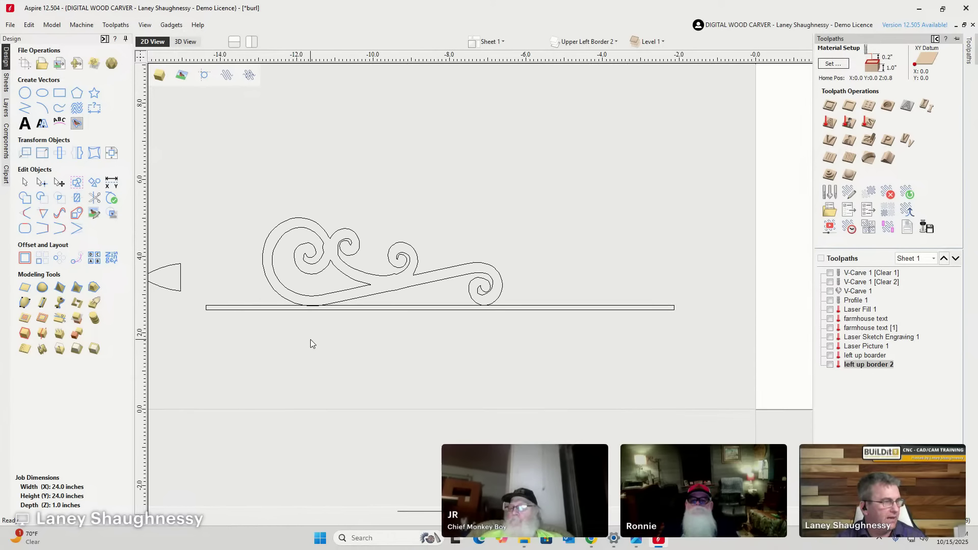
{"action": "scroll", "coordinate": [321, 320], "scroll_direction": "down", "scroll_amount": 4}
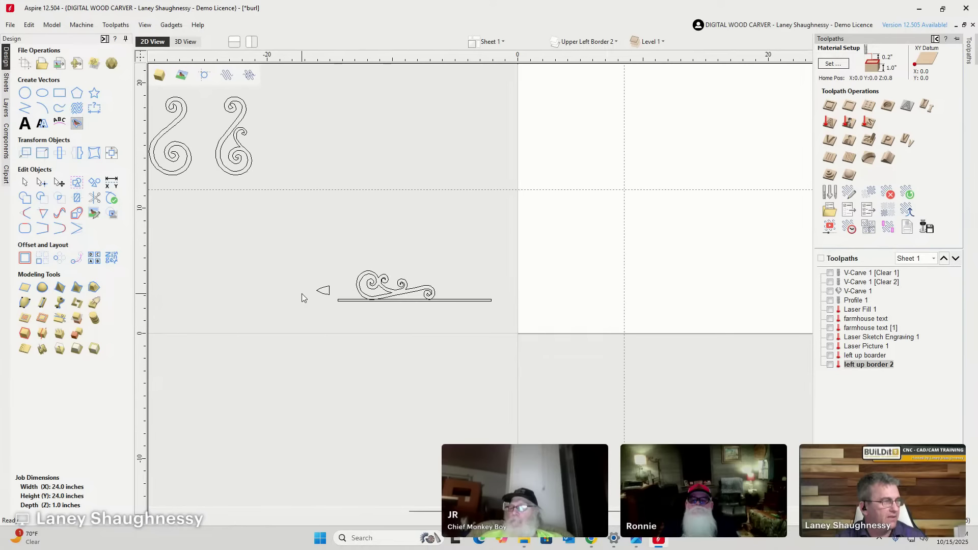
{"action": "left_click", "coordinate": [328, 295]}
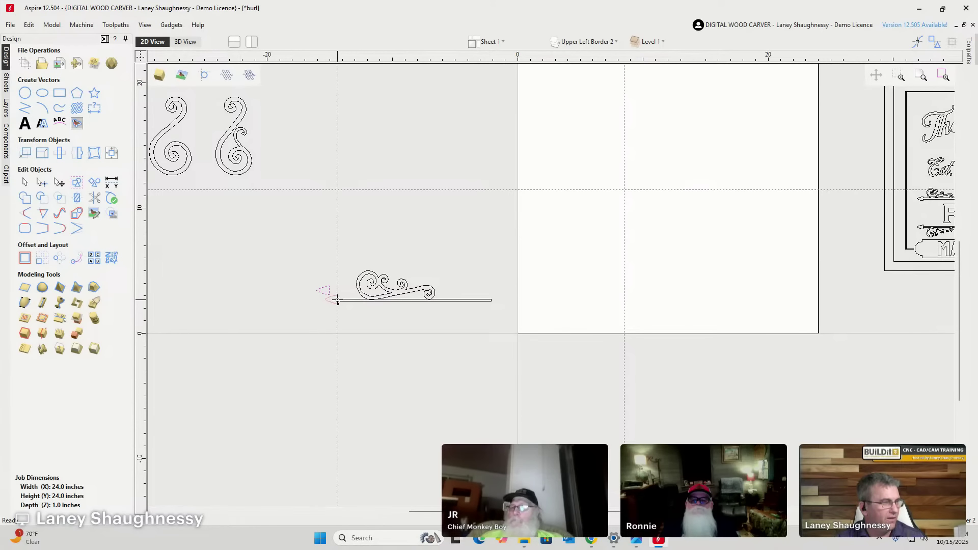
{"action": "scroll", "coordinate": [419, 318], "scroll_direction": "up", "scroll_amount": 4}
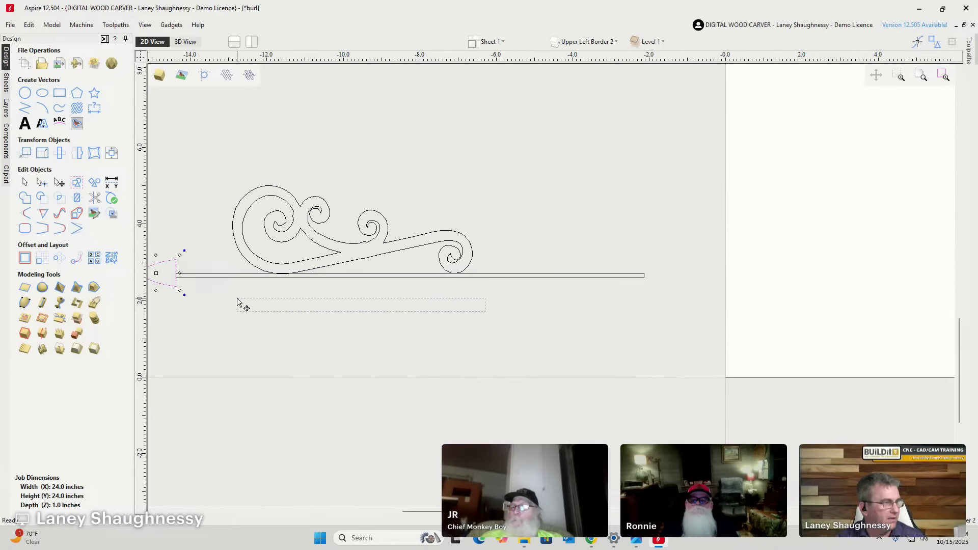
{"action": "scroll", "coordinate": [153, 273], "scroll_direction": "up", "scroll_amount": 4}
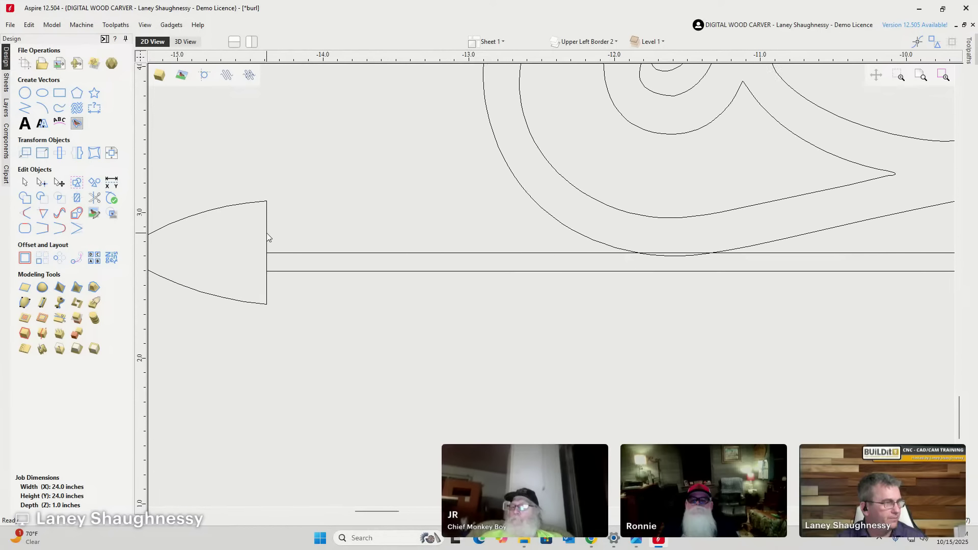
{"action": "left_click", "coordinate": [267, 234]}
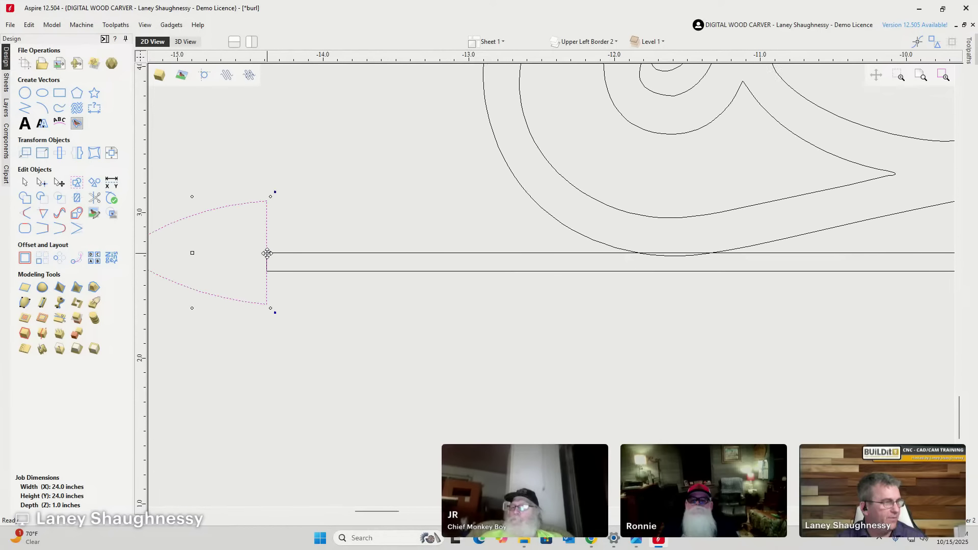
{"action": "mouse_move", "coordinate": [267, 254]}
{"action": "left_mouse_down"}
{"action": "mouse_move", "coordinate": [247, 226]}
{"action": "mouse_move", "coordinate": [240, 275]}
{"action": "mouse_move", "coordinate": [267, 263]}
{"action": "left_mouse_up"}
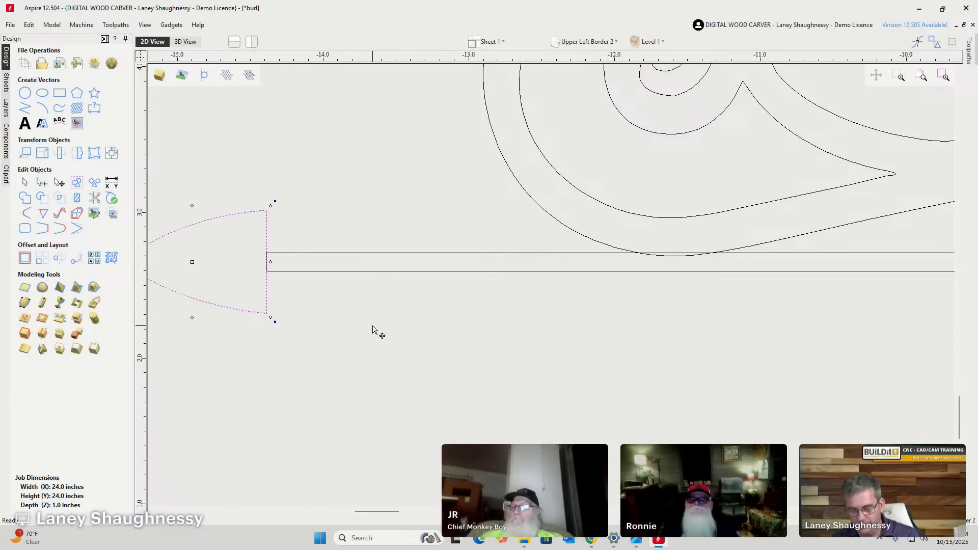
{"action": "key", "text": "Right"}
{"action": "key", "text": "Right"}
{"action": "key", "text": "Right"}
{"action": "key", "text": "Right"}
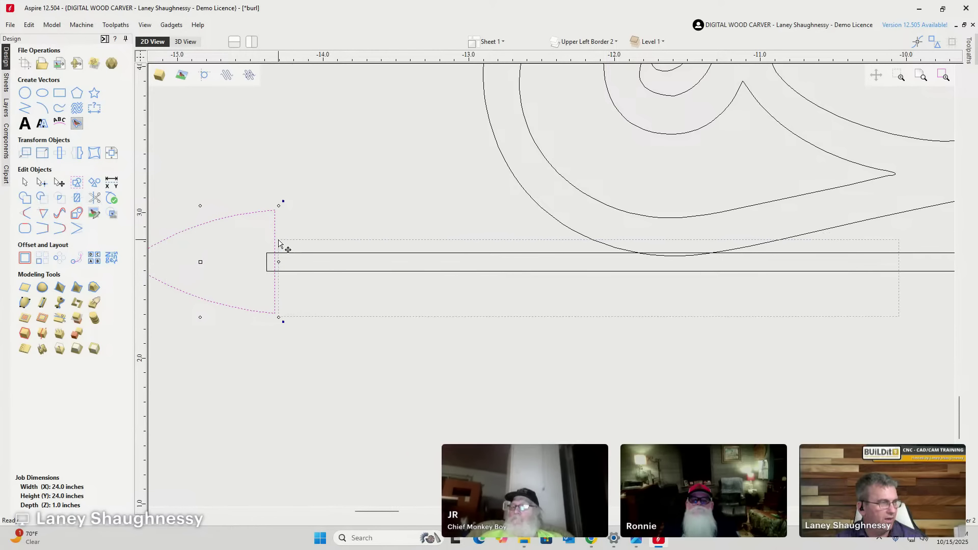
Weld the arrowhead, bar and outer curves into a single outline.
{"action": "key", "text": "ctrl+a"}
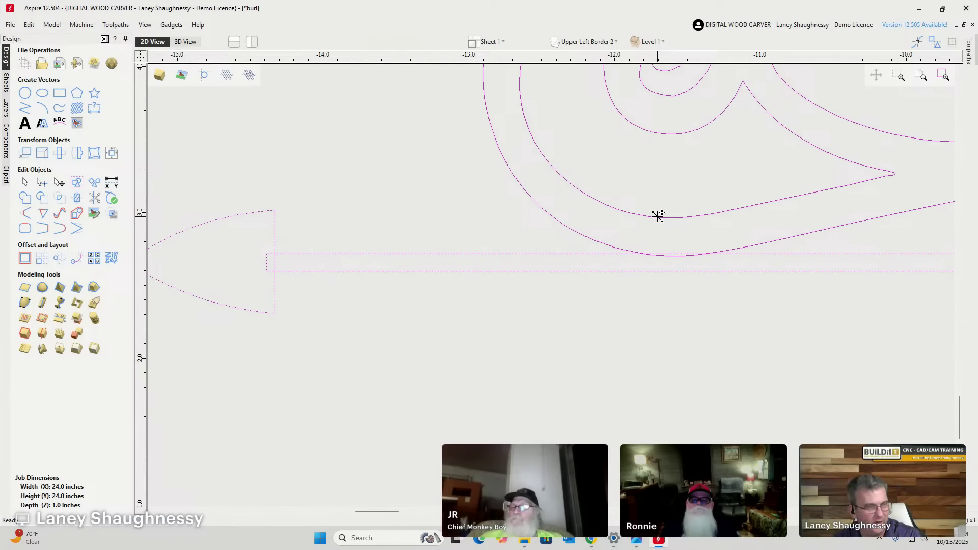
{"action": "left_click", "coordinate": [497, 230]}
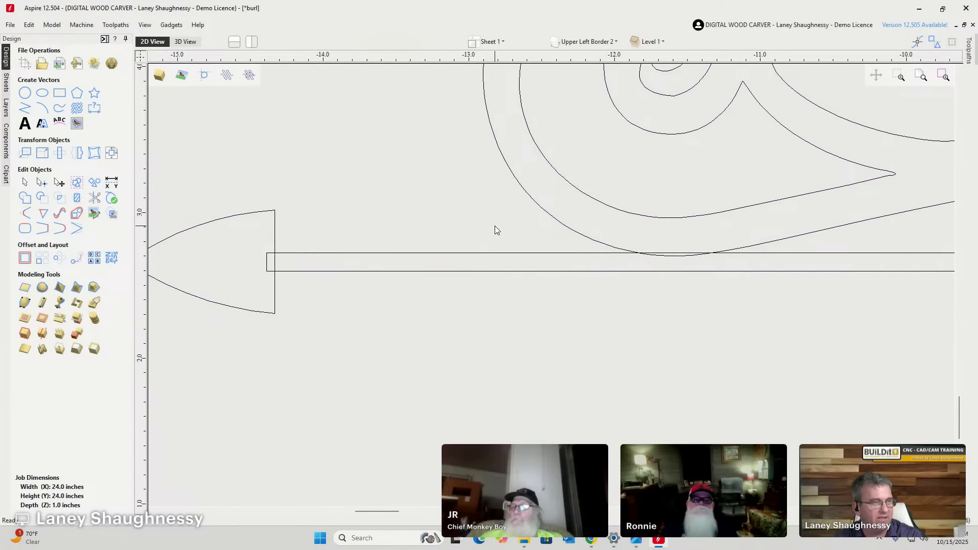
{"action": "left_click_drag", "start_coordinate": [239, 237], "coordinate": [238, 237]}
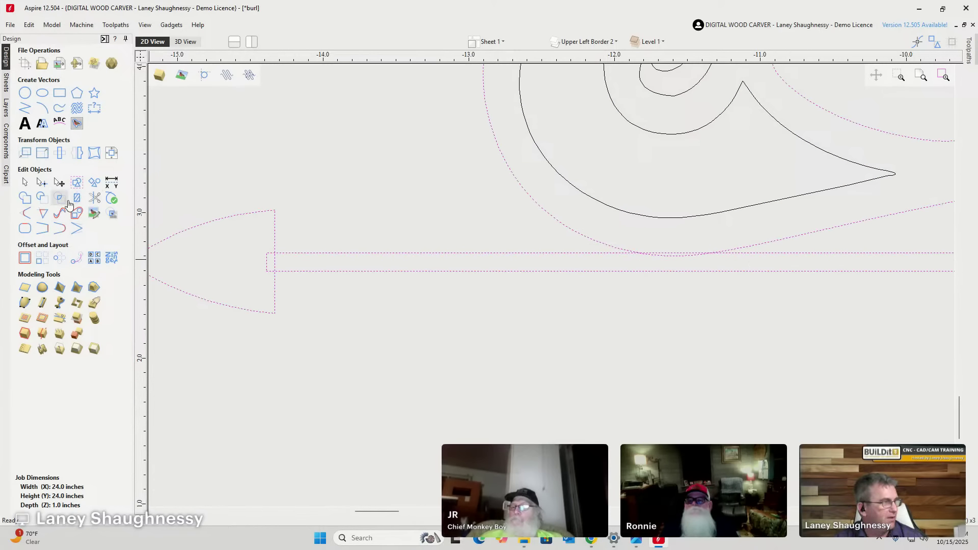
{"action": "left_click", "coordinate": [25, 197]}
{"action": "scroll", "coordinate": [411, 316], "scroll_direction": "down", "scroll_amount": 10}
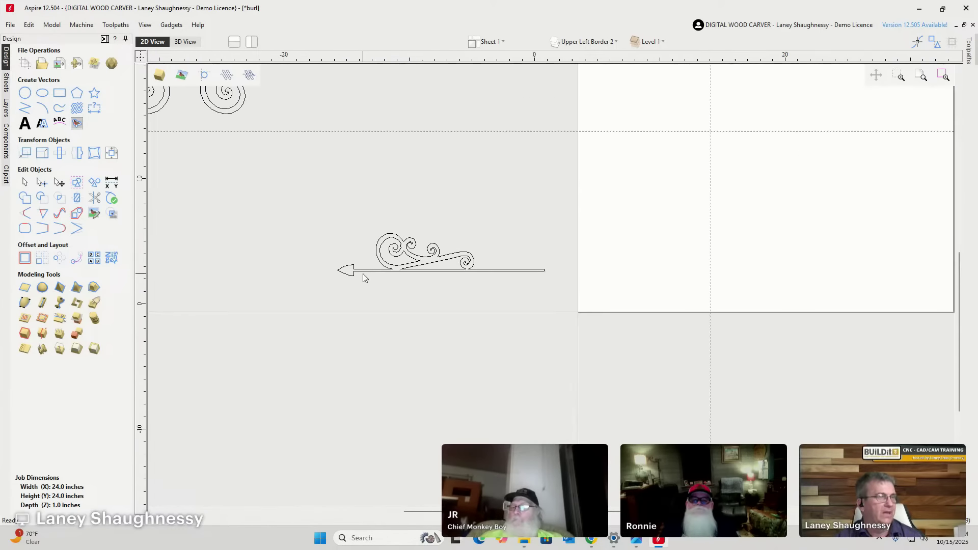
Move the three swirl curves up and to the left.
{"action": "left_click_drag", "start_coordinate": [243, 227], "coordinate": [386, 319]}
{"action": "left_click_drag", "start_coordinate": [357, 279], "coordinate": [231, 183]}
{"action": "scroll", "coordinate": [480, 301], "scroll_direction": "up", "scroll_amount": 1}
{"action": "scroll", "coordinate": [481, 302], "scroll_direction": "up", "scroll_amount": 1}
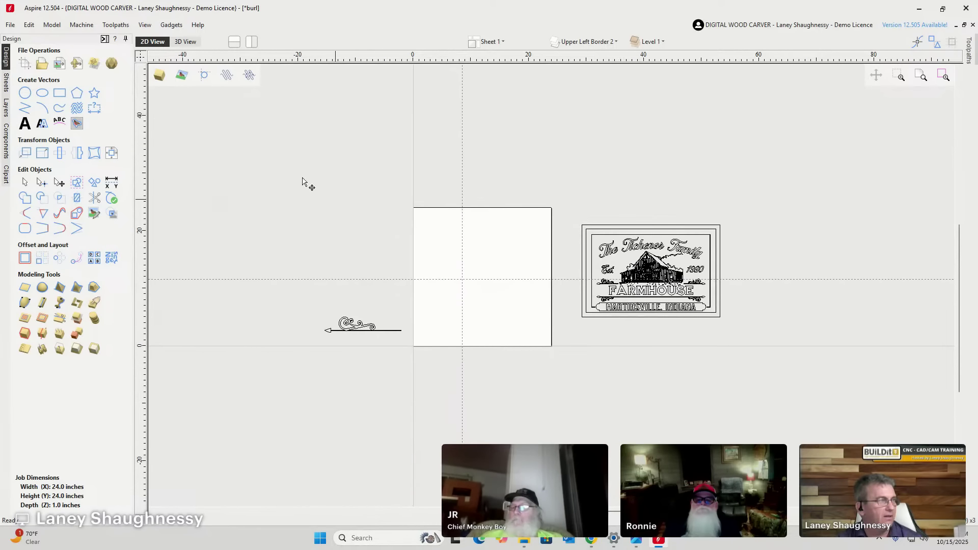
Delete all guide lines from the job.
{"action": "left_click", "coordinate": [144, 25]}
{"action": "mouse_move", "coordinate": [239, 58]}
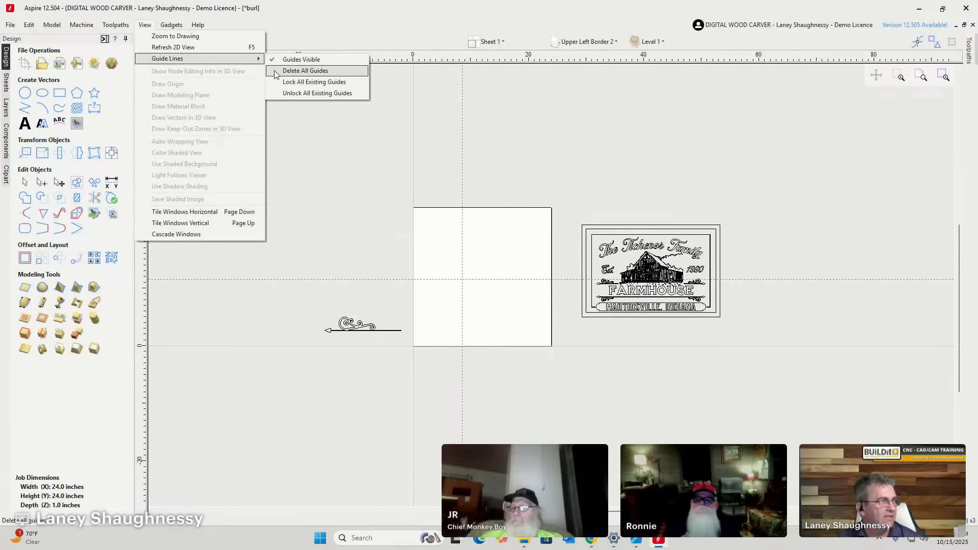
{"action": "left_click", "coordinate": [275, 71]}
{"action": "scroll", "coordinate": [497, 315], "scroll_direction": "up", "scroll_amount": 2}
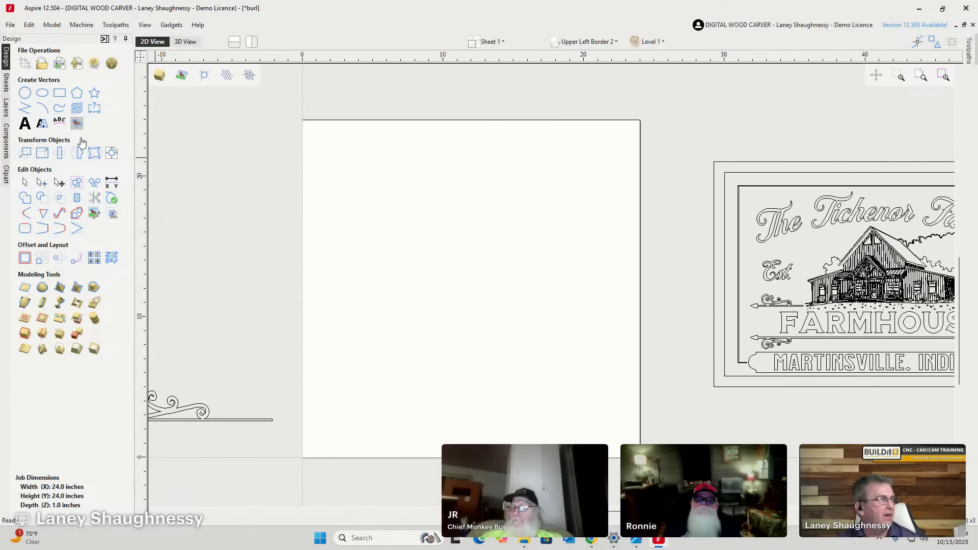
Create 'HELLO WORLD' text in the Marguerite font, 1.75 inches high.
{"action": "left_click", "coordinate": [25, 124]}
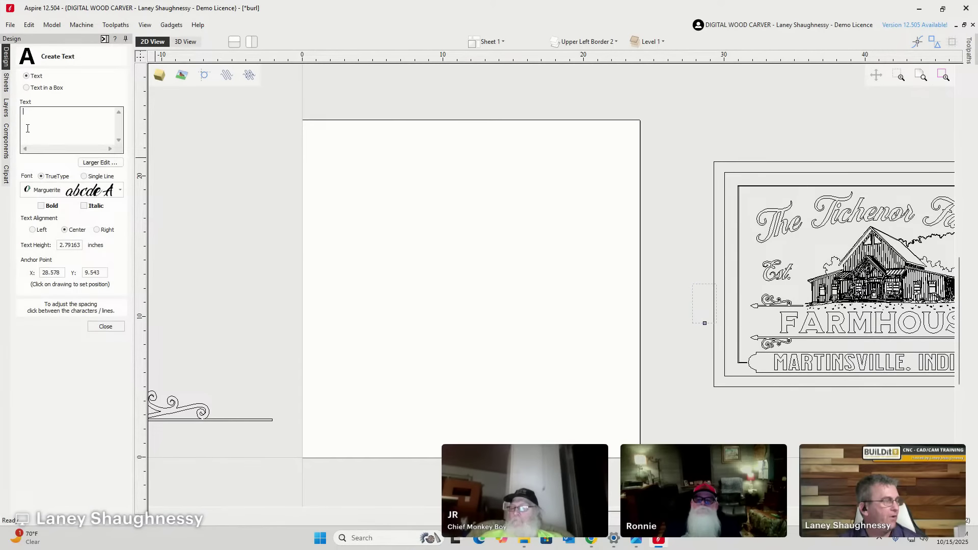
{"action": "left_click", "coordinate": [120, 190]}
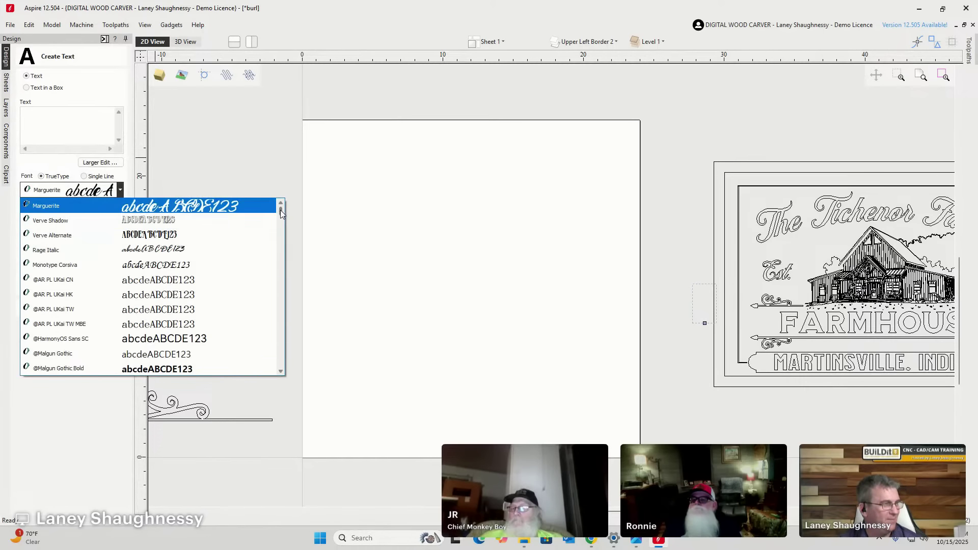
{"action": "scroll", "coordinate": [270, 254], "scroll_direction": "down", "scroll_amount": 20}
{"action": "scroll", "coordinate": [270, 278], "scroll_direction": "down", "scroll_amount": 20}
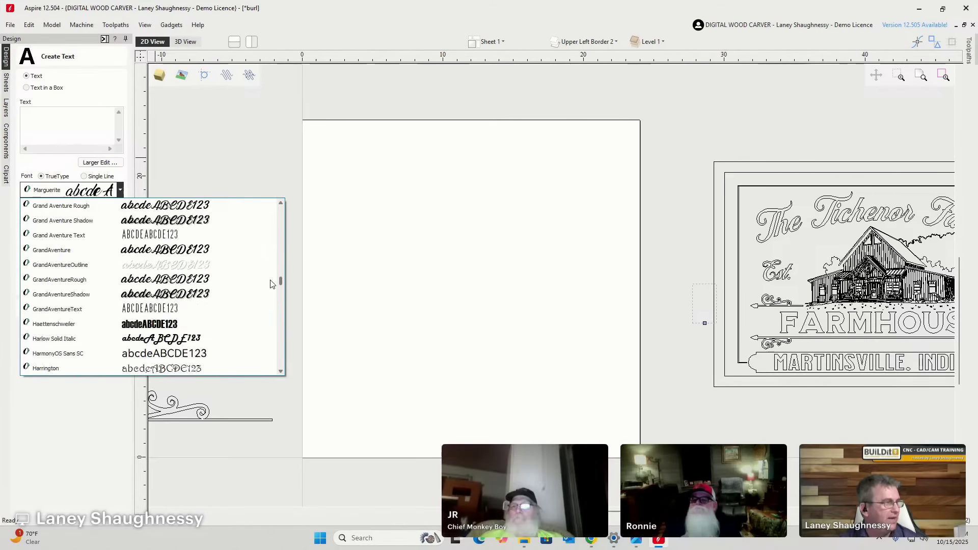
{"action": "scroll", "coordinate": [269, 297], "scroll_direction": "down", "scroll_amount": 20}
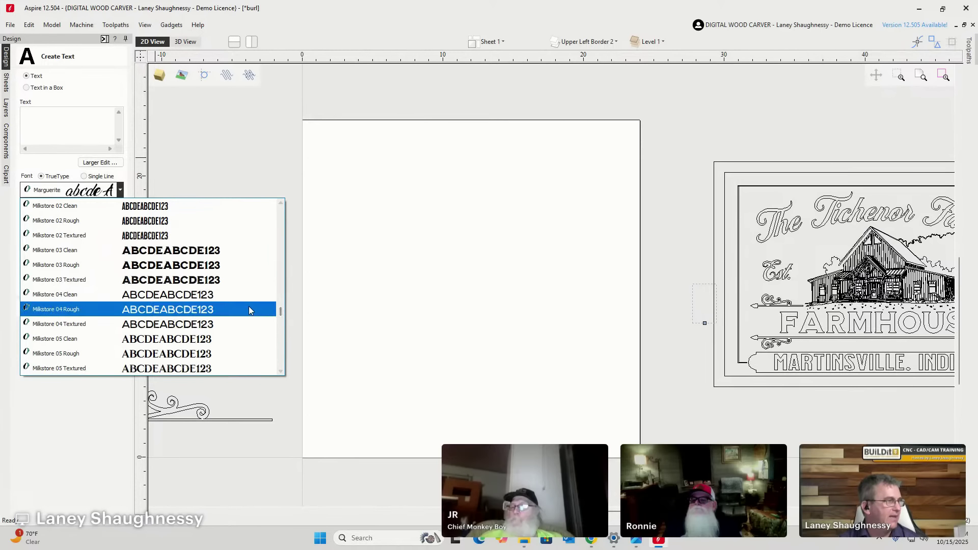
{"action": "left_click", "coordinate": [40, 115]}
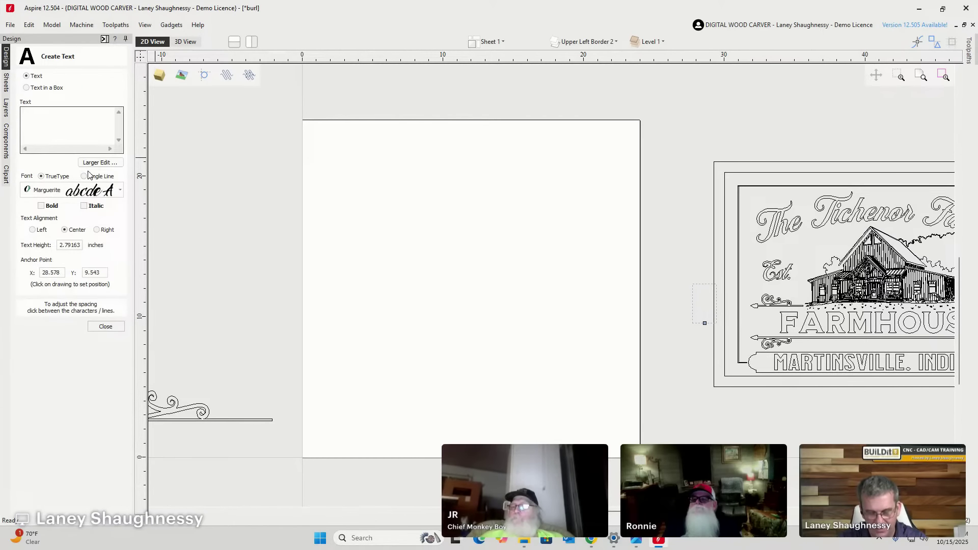
{"action": "type", "text": "HELLO W"}
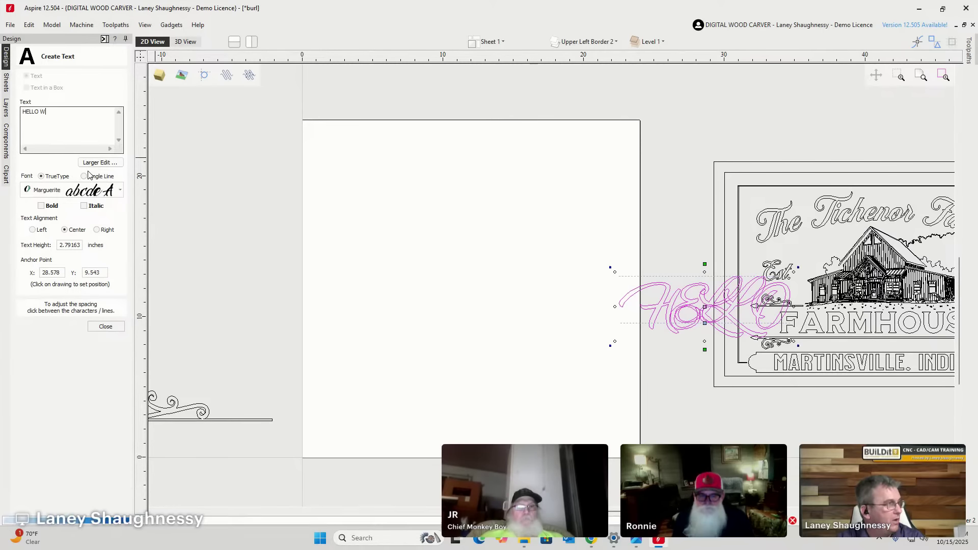
{"action": "type", "text": "ORLD"}
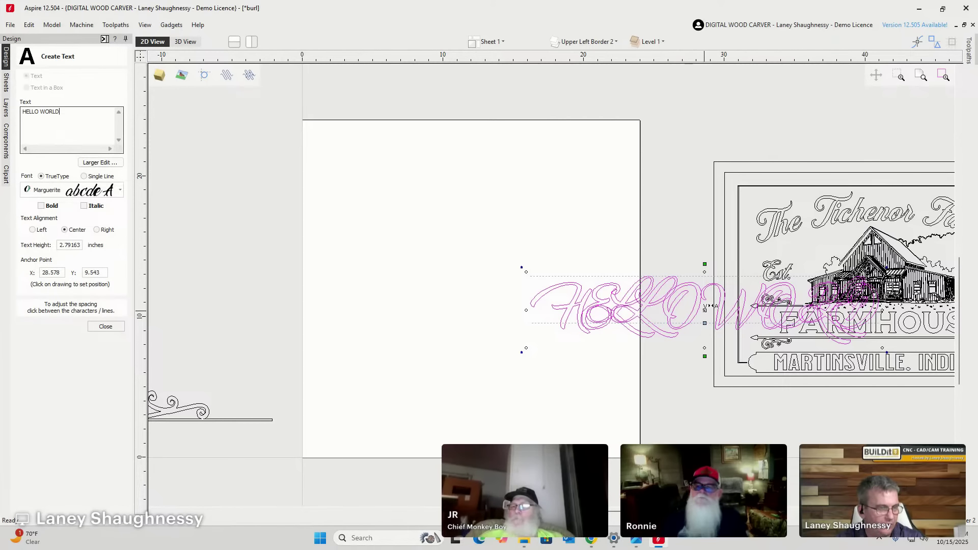
{"action": "left_click_drag", "start_coordinate": [699, 295], "coordinate": [465, 197]}
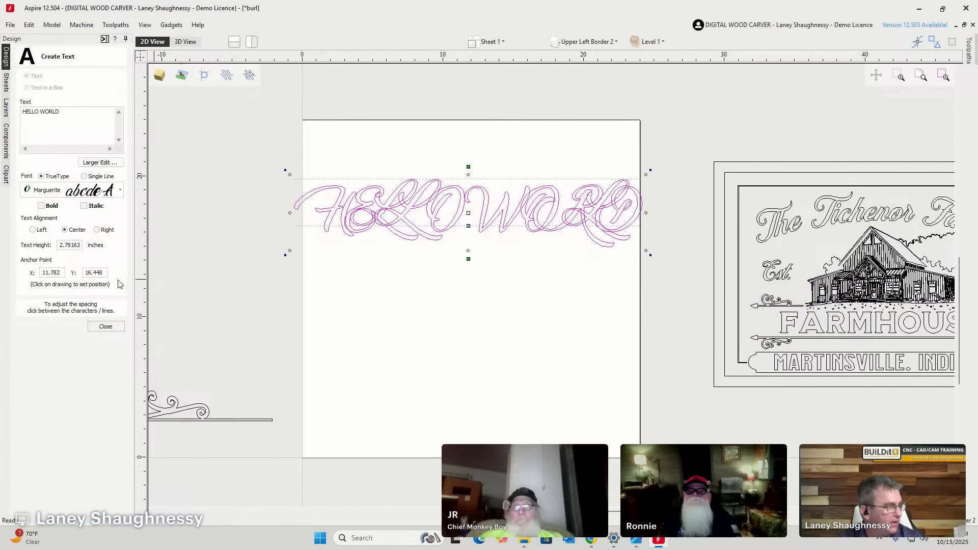
{"action": "left_click", "coordinate": [80, 245]}
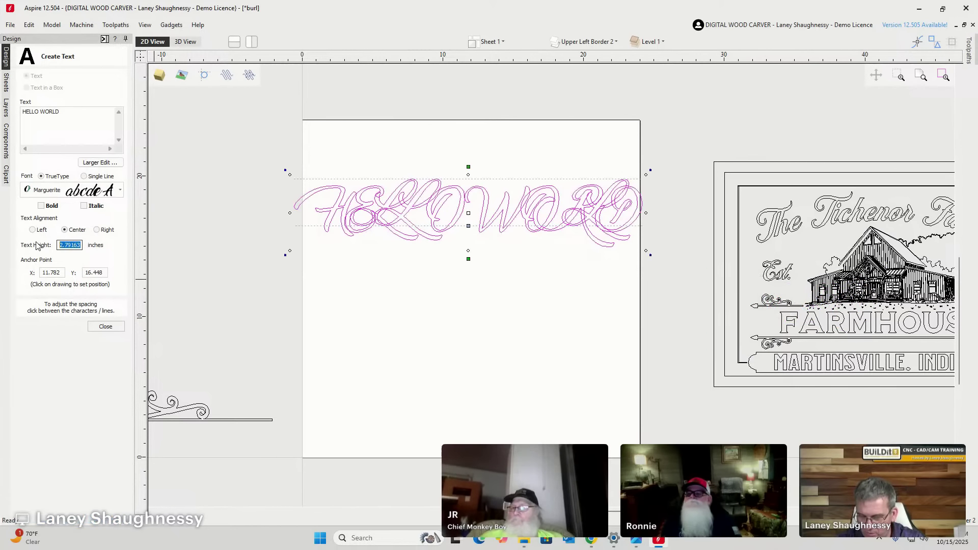
{"action": "type", "text": "1."}
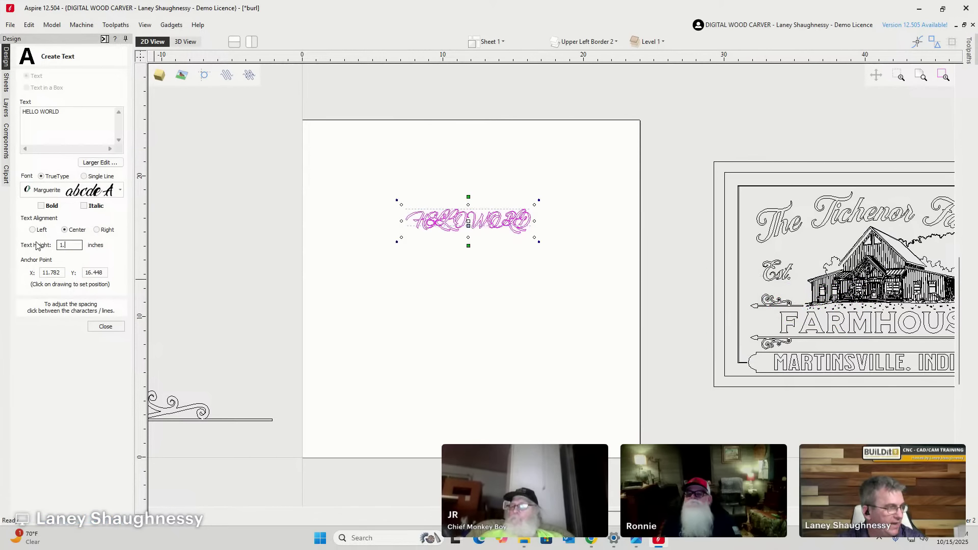
{"action": "type", "text": "75"}
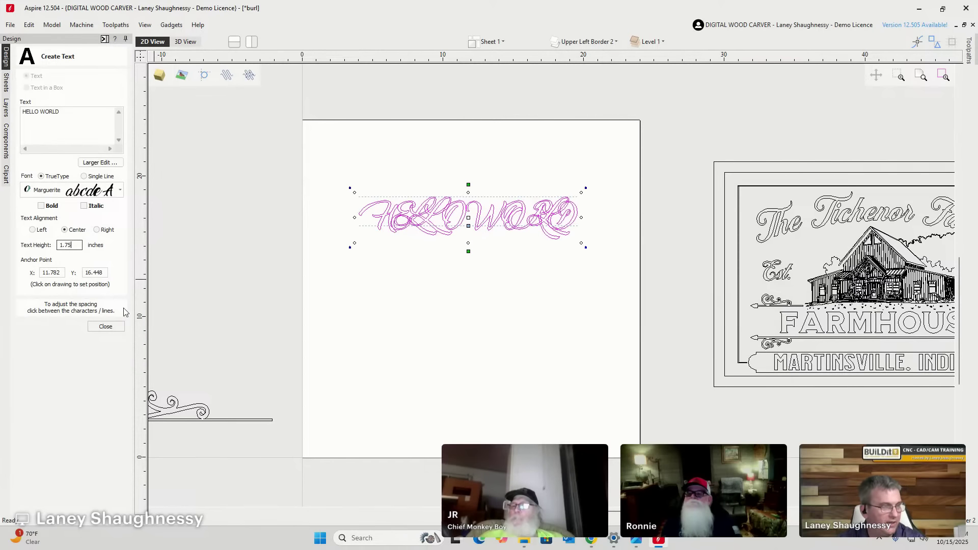
Place the HELLO WORLD text near the job's top and drag copies down the job.
{"action": "scroll", "coordinate": [476, 242], "scroll_direction": "up", "scroll_amount": 3}
{"action": "scroll", "coordinate": [454, 205], "scroll_direction": "down", "scroll_amount": 1}
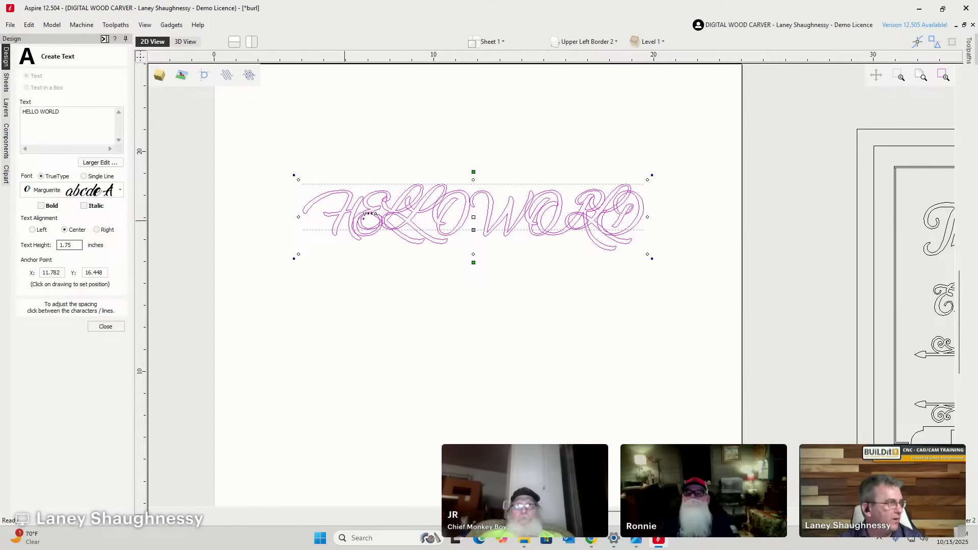
{"action": "scroll", "coordinate": [423, 199], "scroll_direction": "down", "scroll_amount": 1}
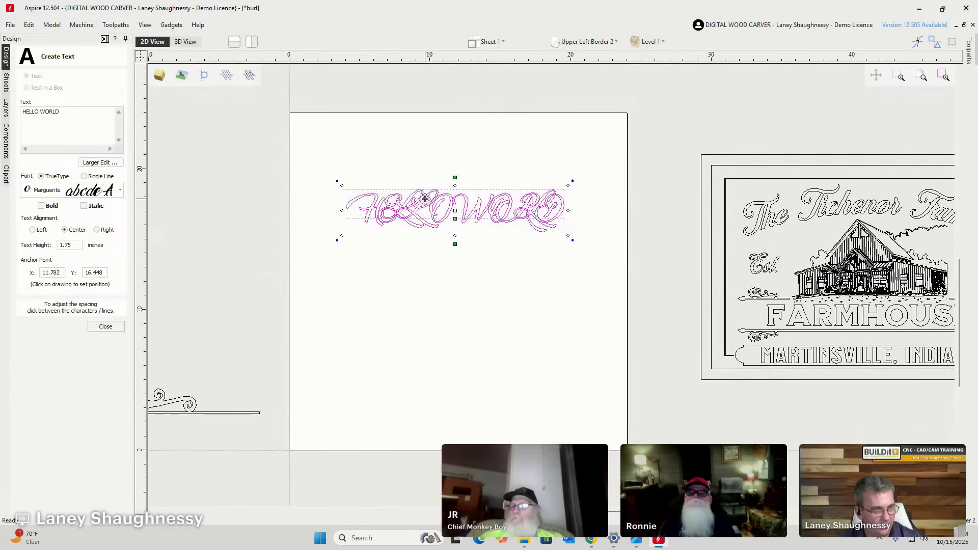
{"action": "left_click_drag", "start_coordinate": [432, 203], "coordinate": [433, 154]}
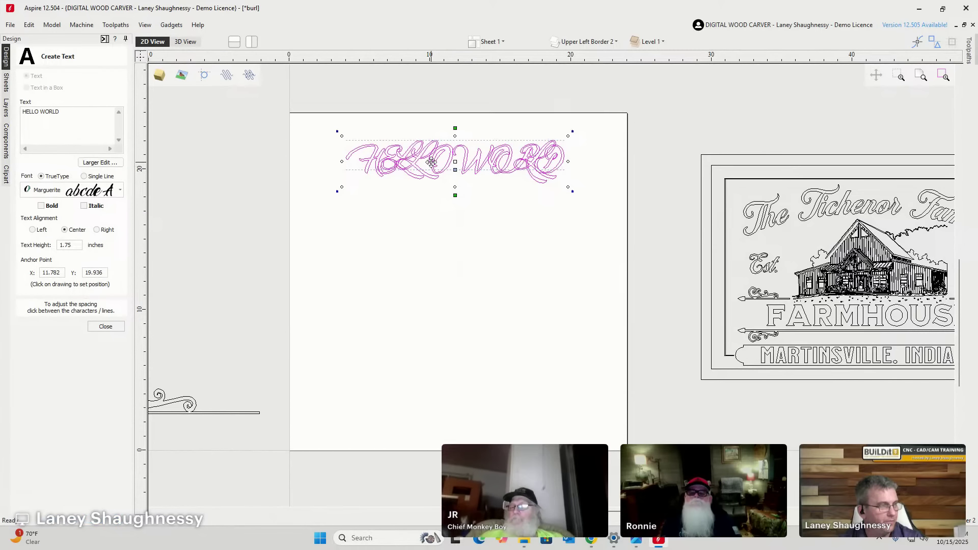
{"action": "left_click_drag", "start_coordinate": [432, 162], "coordinate": [425, 411], "text": "ctrl"}
{"action": "left_click_drag", "start_coordinate": [384, 363], "coordinate": [384, 364], "text": "ctrl"}
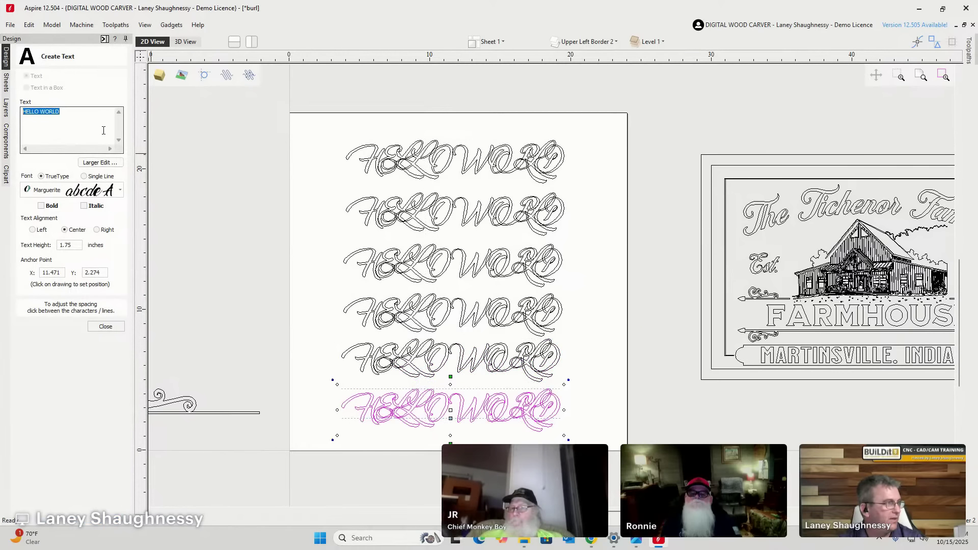
Set the bottom HELLO WORLD copy's font to Milkstore 01 Clean.
{"action": "left_click", "coordinate": [121, 190]}
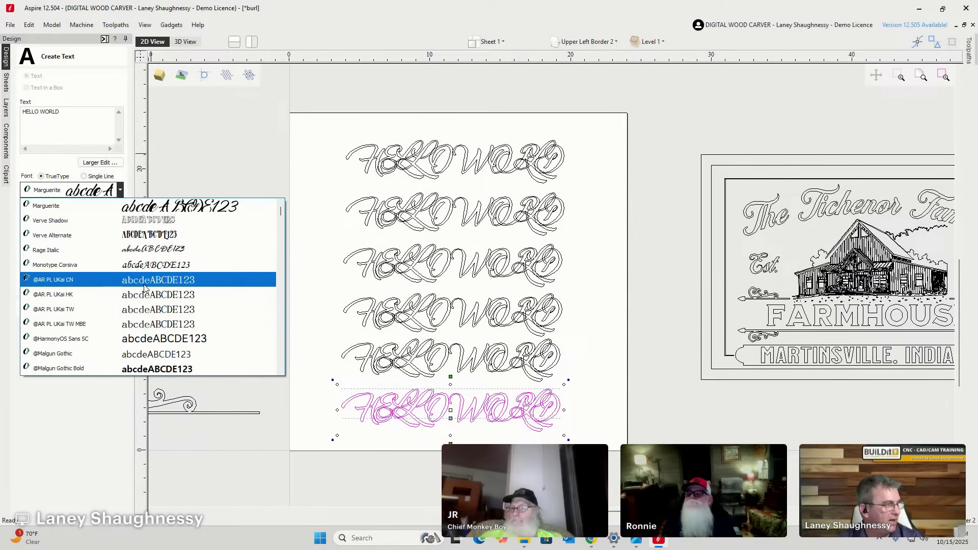
{"action": "scroll", "coordinate": [144, 288], "scroll_direction": "down", "scroll_amount": 10}
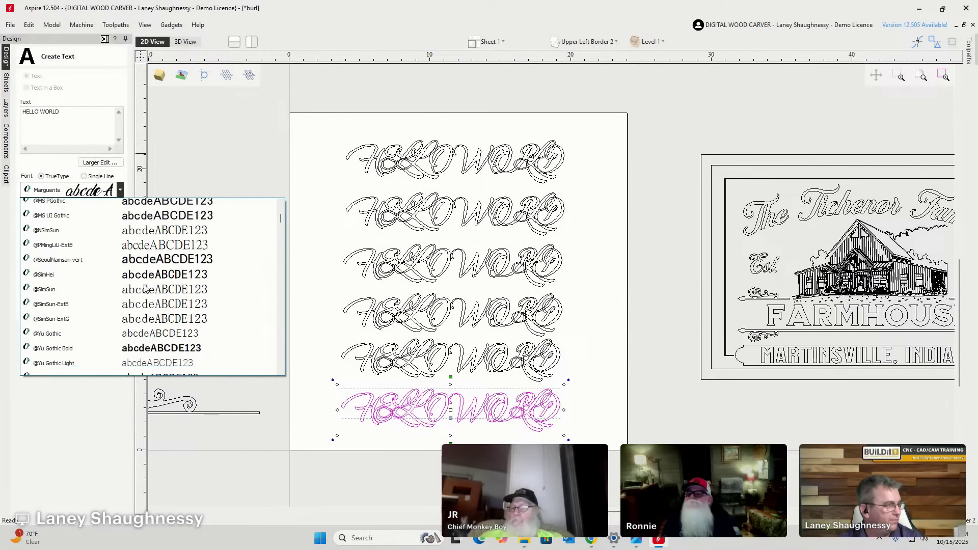
{"action": "left_click_drag", "start_coordinate": [279, 231], "coordinate": [278, 313]}
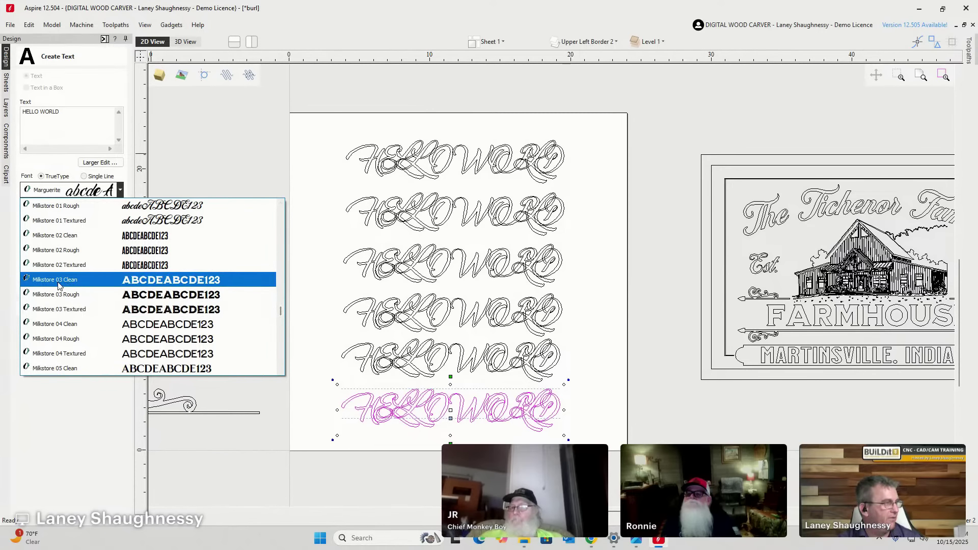
{"action": "scroll", "coordinate": [62, 250], "scroll_direction": "up", "scroll_amount": 1}
{"action": "scroll", "coordinate": [62, 251], "scroll_direction": "up", "scroll_amount": 3}
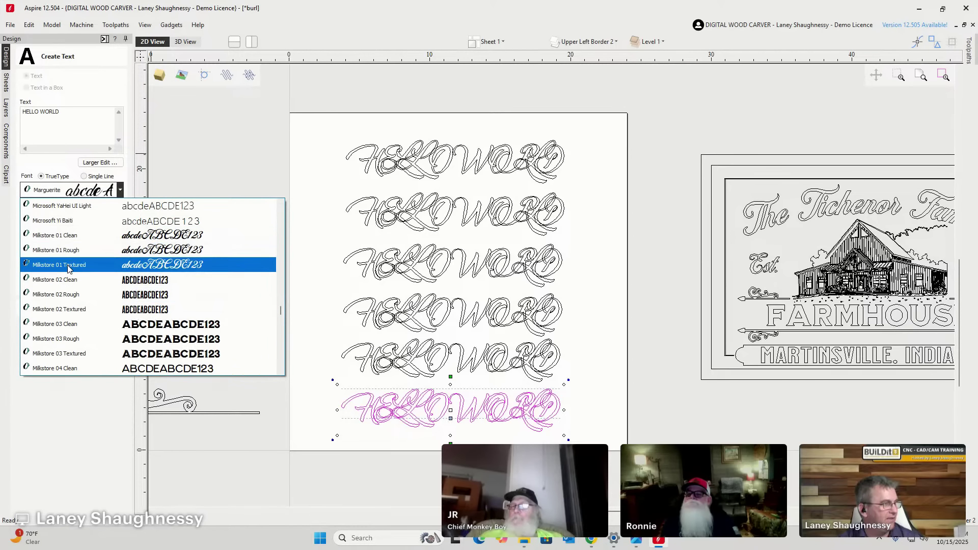
{"action": "left_click", "coordinate": [67, 236]}
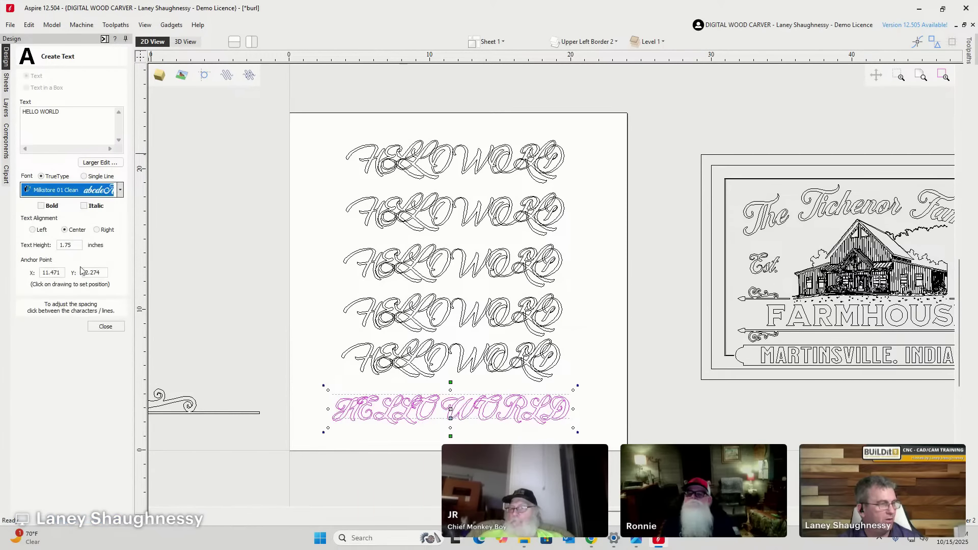
{"action": "scroll", "coordinate": [411, 444], "scroll_direction": "up", "scroll_amount": 3}
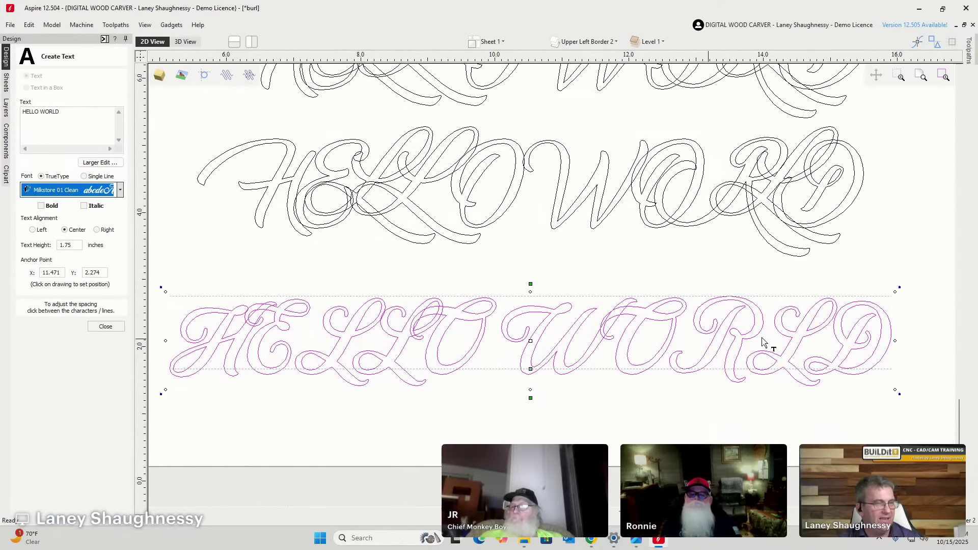
{"action": "scroll", "coordinate": [572, 348], "scroll_direction": "up", "scroll_amount": 2}
Replace the wording with mixed-case 'Hello World' and make it horizontally narrower.
{"action": "left_click", "coordinate": [36, 126]}
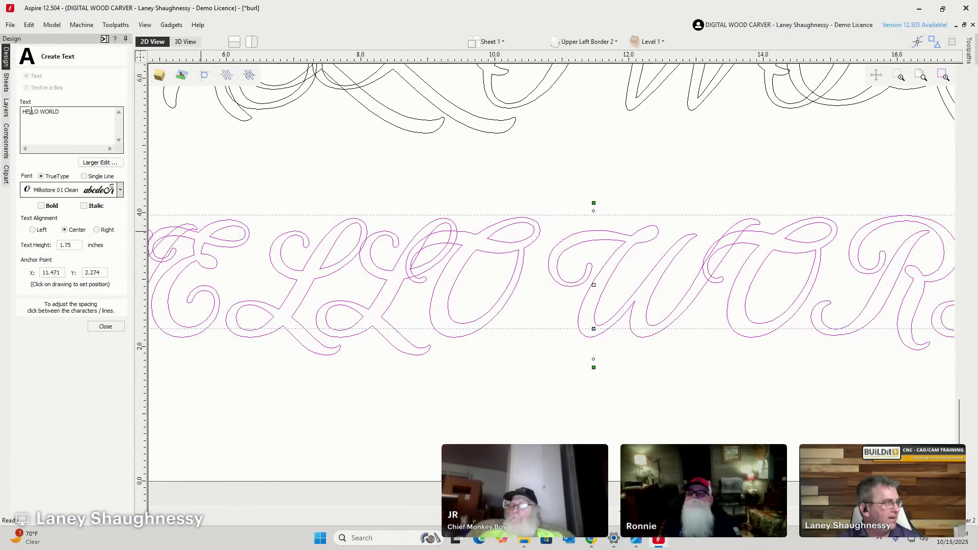
{"action": "left_click_drag", "start_coordinate": [23, 111], "coordinate": [72, 111]}
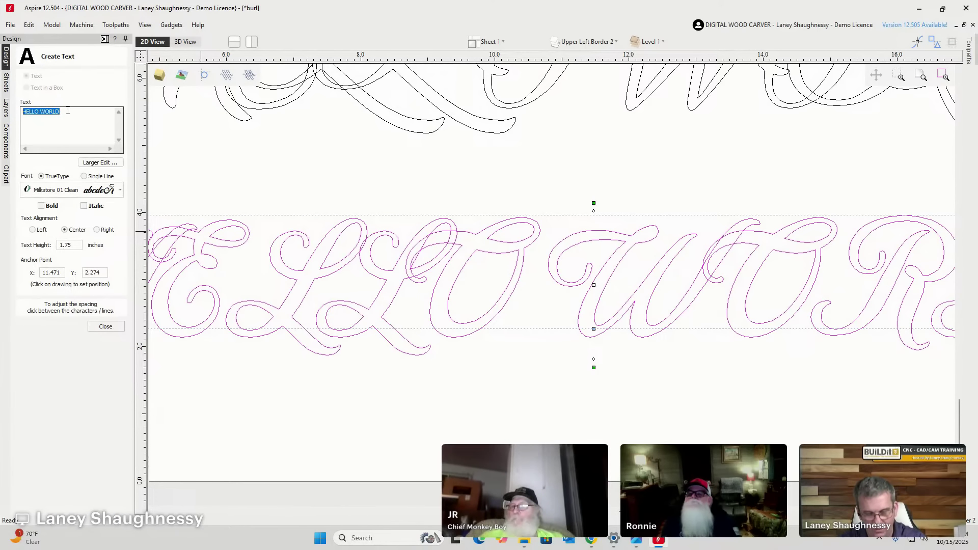
{"action": "key", "text": "BackSpace"}
{"action": "type", "text": "He"}
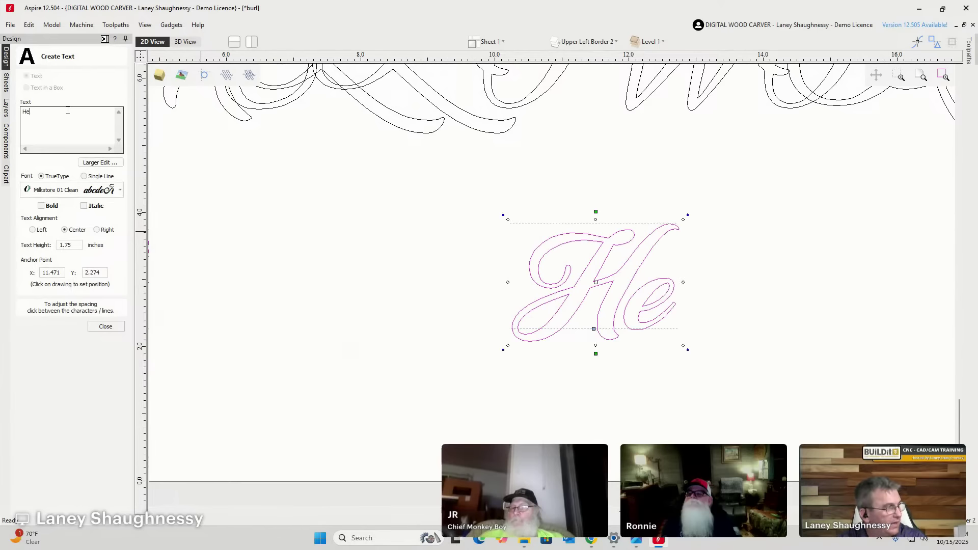
{"action": "type", "text": "llo "}
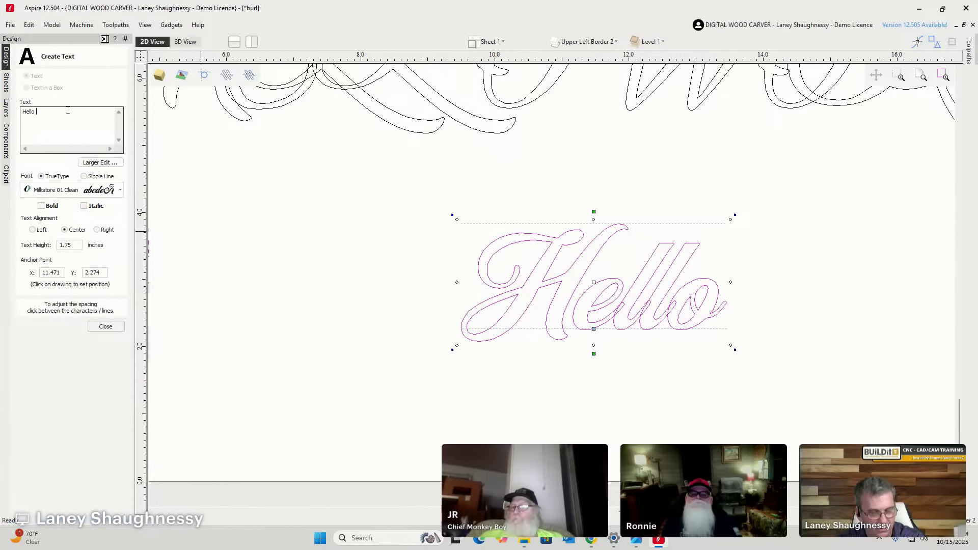
{"action": "type", "text": "World"}
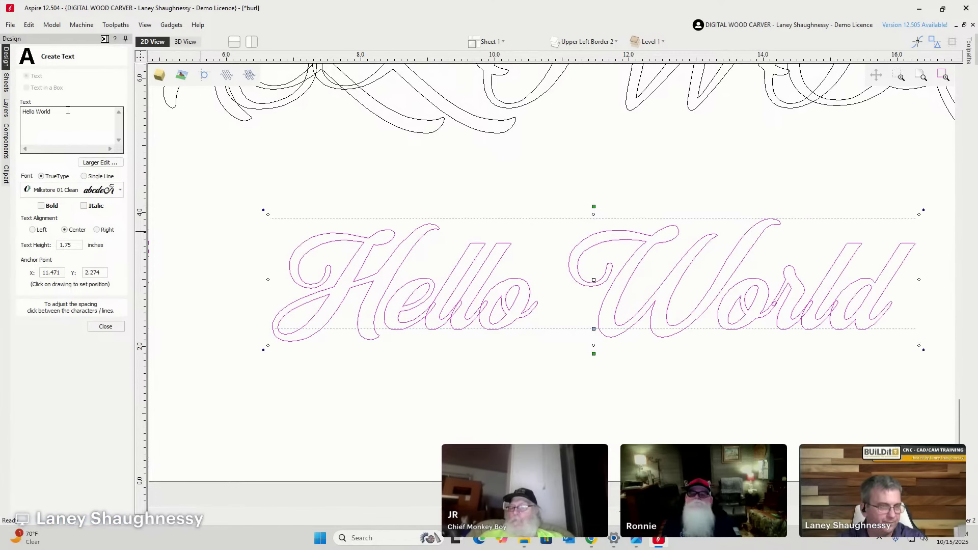
{"action": "left_click", "coordinate": [105, 327]}
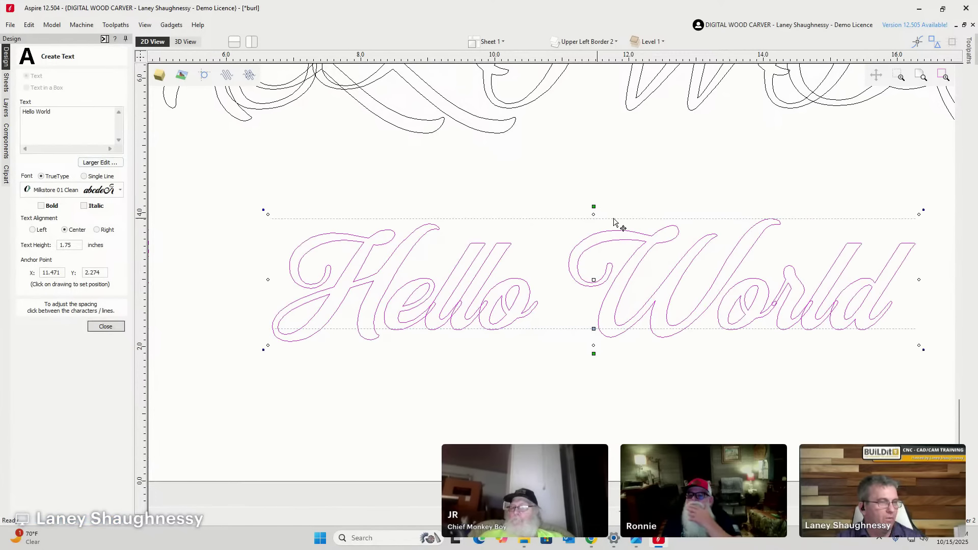
{"action": "scroll", "coordinate": [563, 341], "scroll_direction": "up", "scroll_amount": 2}
{"action": "scroll", "coordinate": [563, 341], "scroll_direction": "down", "scroll_amount": 2}
{"action": "scroll", "coordinate": [632, 275], "scroll_direction": "down", "scroll_amount": 1}
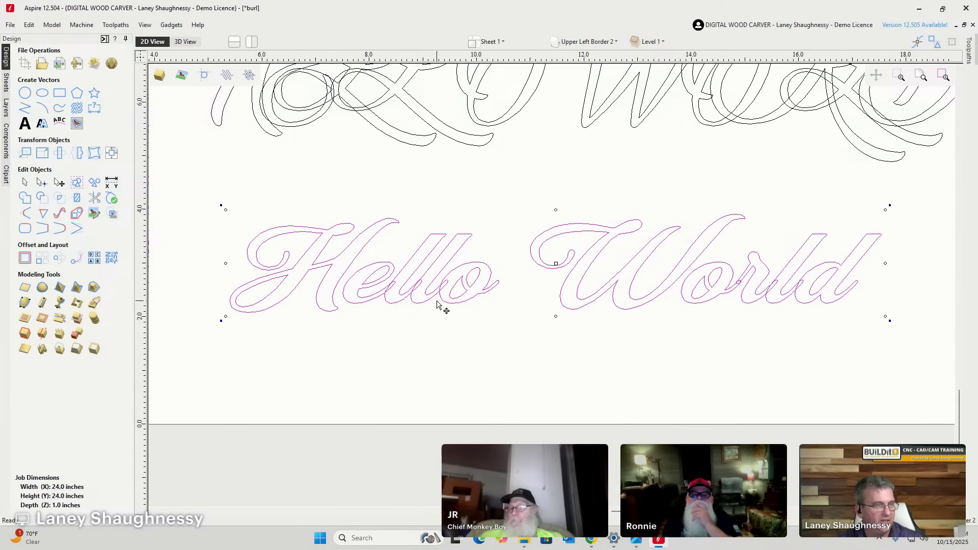
{"action": "scroll", "coordinate": [441, 305], "scroll_direction": "down", "scroll_amount": 1}
{"action": "key", "text": "ctrl+z"}
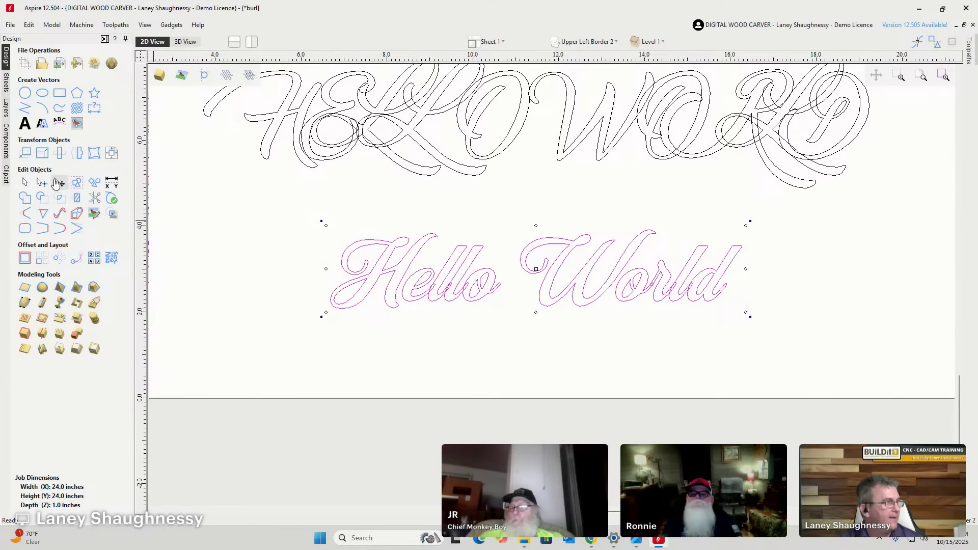
Change the upper HELLO WORLD copy from Marguerite to the narrow Milkstore 02 Clean block font.
{"action": "left_click", "coordinate": [394, 119]}
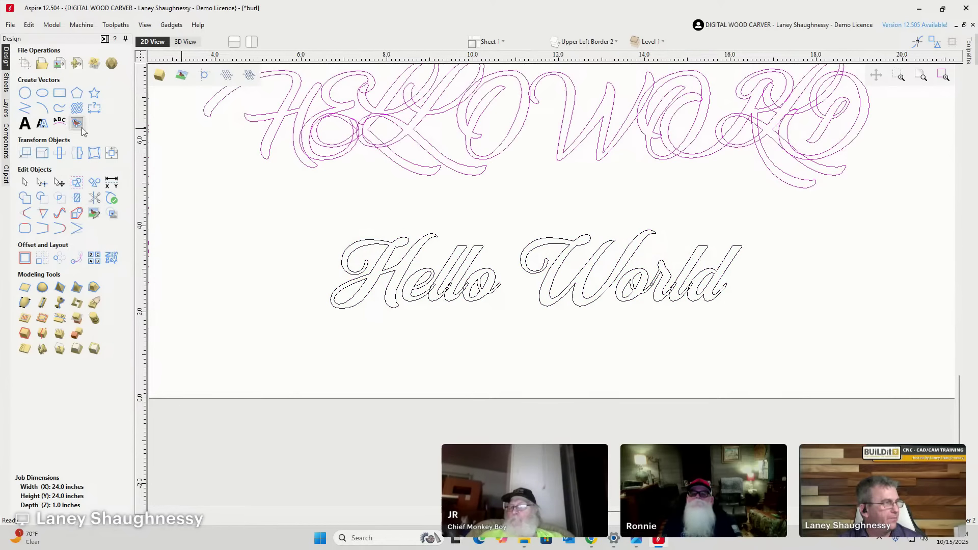
{"action": "left_click", "coordinate": [24, 123]}
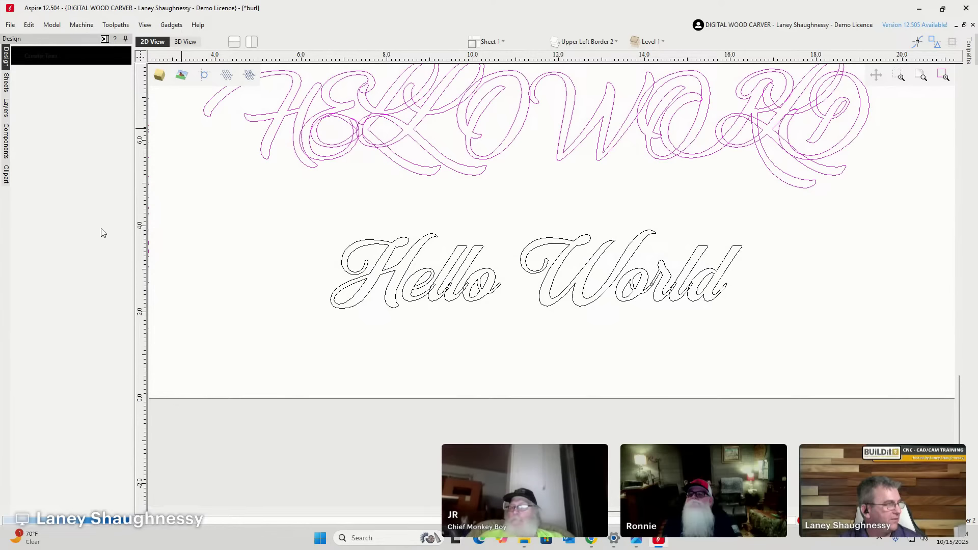
{"action": "left_click", "coordinate": [119, 190]}
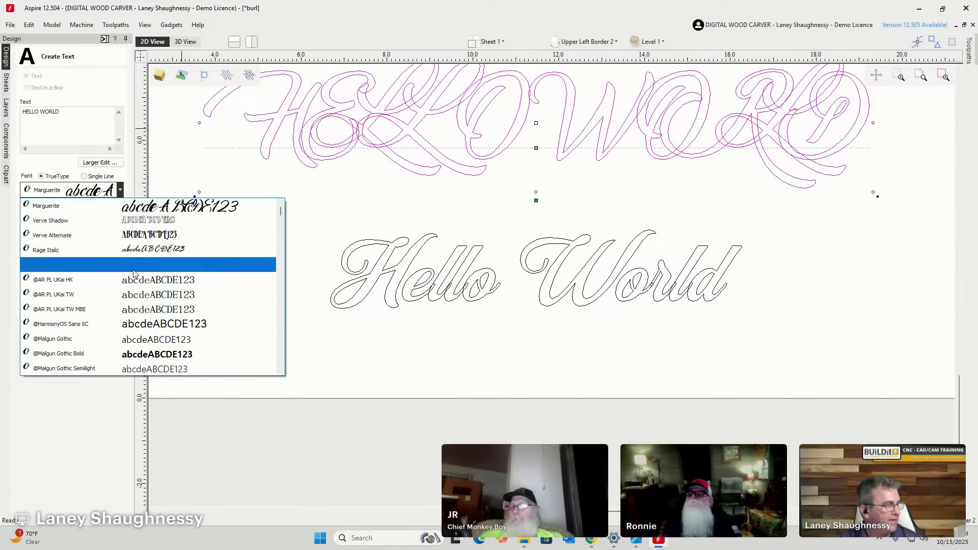
{"action": "scroll", "coordinate": [133, 312], "scroll_direction": "up", "scroll_amount": 10}
{"action": "scroll", "coordinate": [133, 312], "scroll_direction": "down", "scroll_amount": 10}
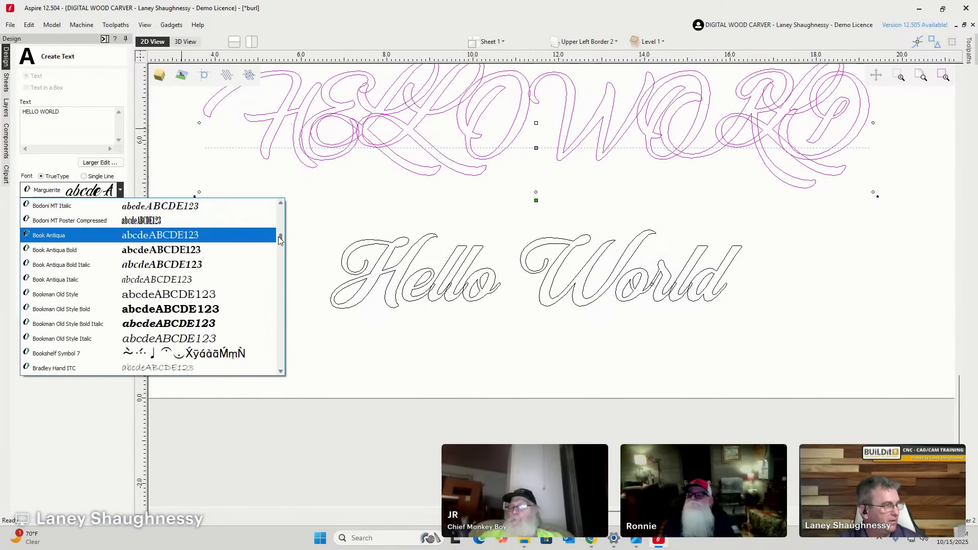
{"action": "left_click_drag", "start_coordinate": [280, 249], "coordinate": [278, 313]}
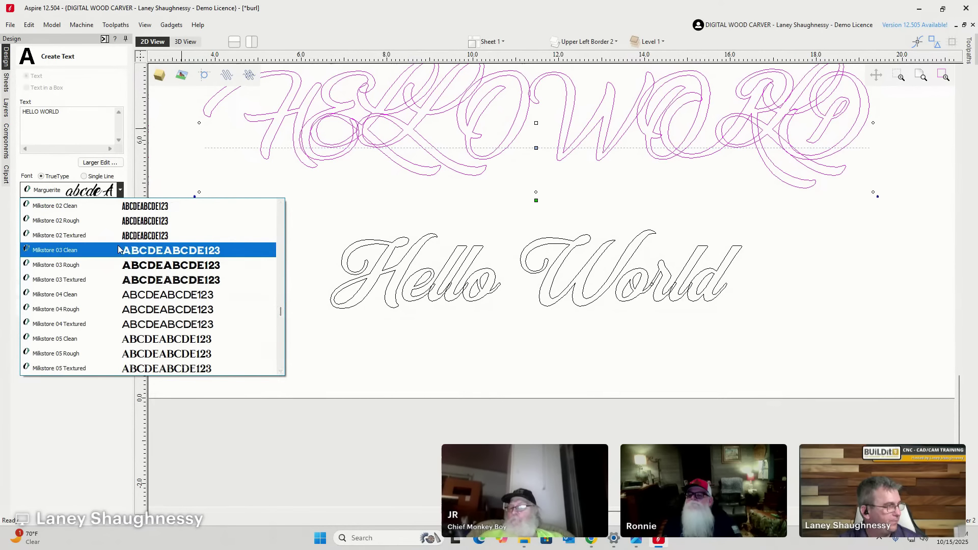
{"action": "scroll", "coordinate": [116, 241], "scroll_direction": "up", "scroll_amount": 1}
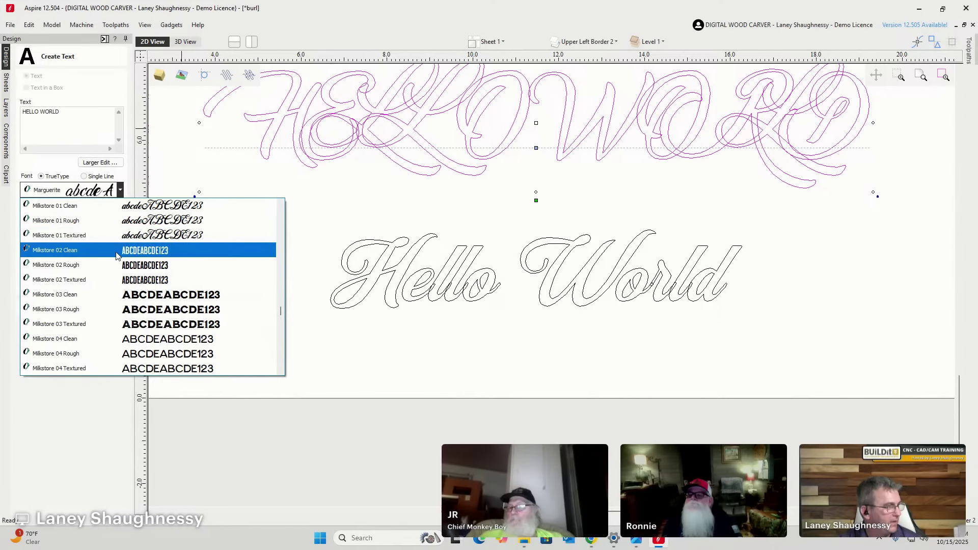
{"action": "left_click", "coordinate": [116, 252]}
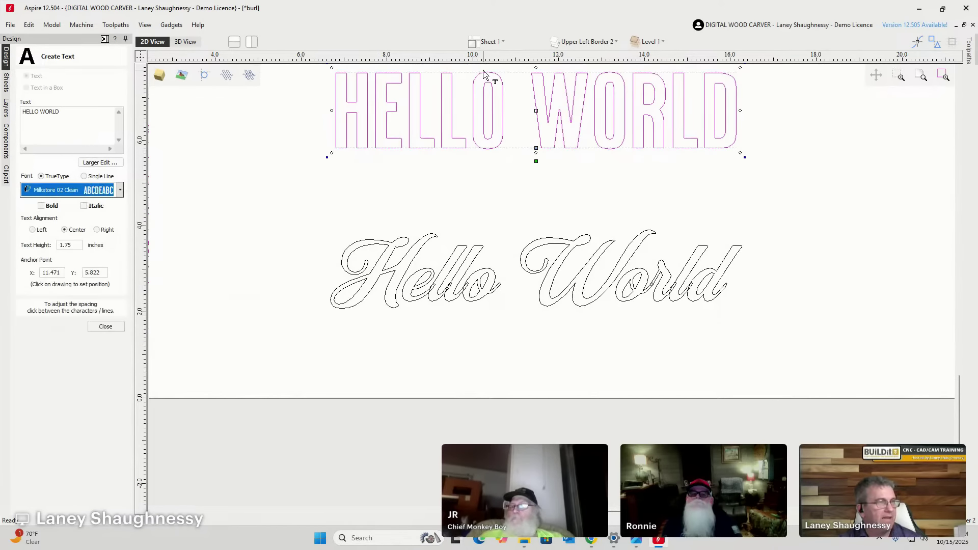
{"action": "scroll", "coordinate": [489, 77], "scroll_direction": "up", "scroll_amount": 3}
{"action": "scroll", "coordinate": [493, 123], "scroll_direction": "down", "scroll_amount": 3}
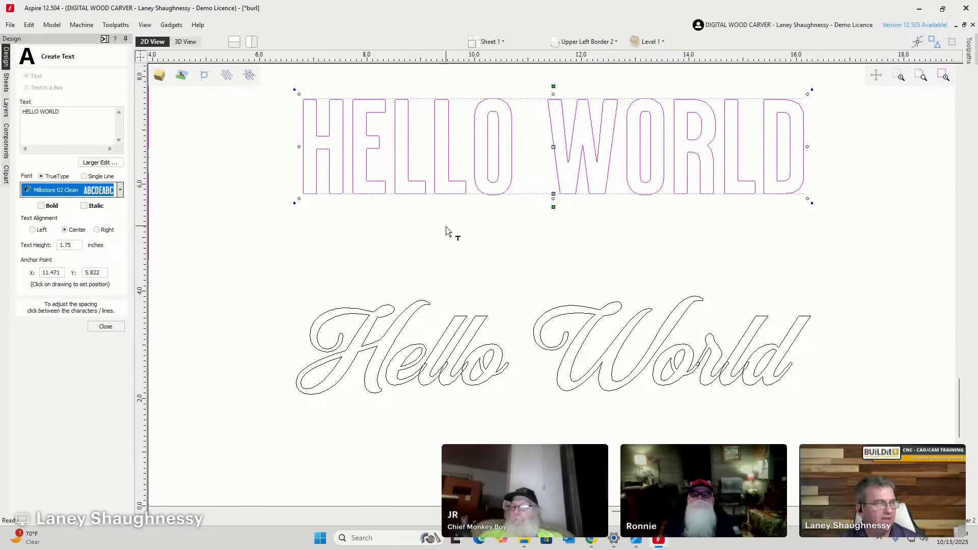
{"action": "scroll", "coordinate": [317, 157], "scroll_direction": "up", "scroll_amount": 3}
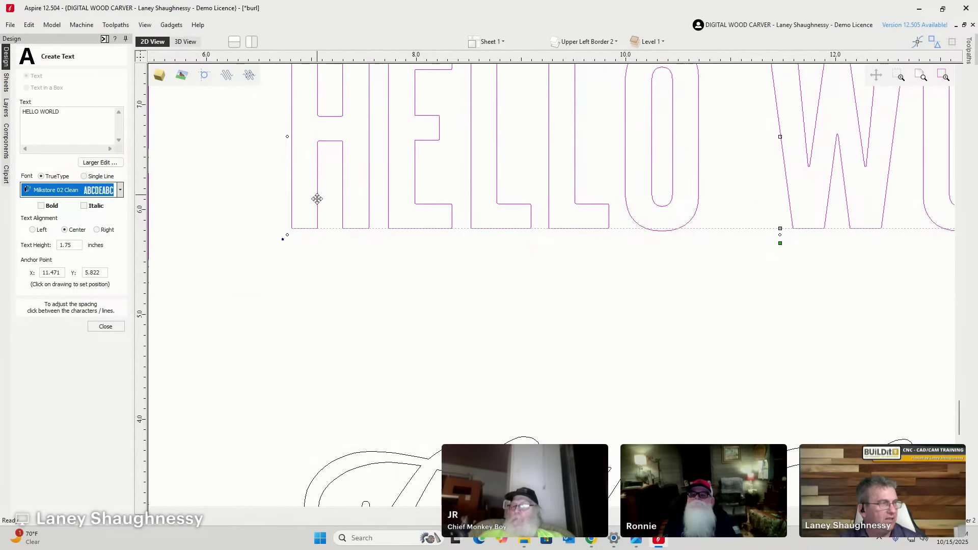
{"action": "scroll", "coordinate": [317, 199], "scroll_direction": "down", "scroll_amount": 3}
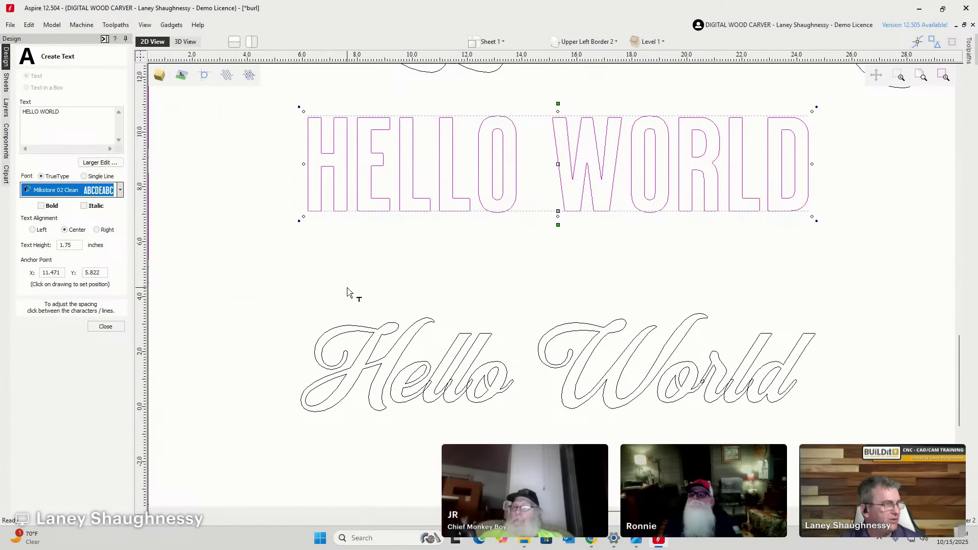
{"action": "scroll", "coordinate": [347, 290], "scroll_direction": "down", "scroll_amount": 3}
Switch the second Marguerite HELLO WORLD copy to the wide Milkstore 03 Clean font.
{"action": "left_click", "coordinate": [339, 168]}
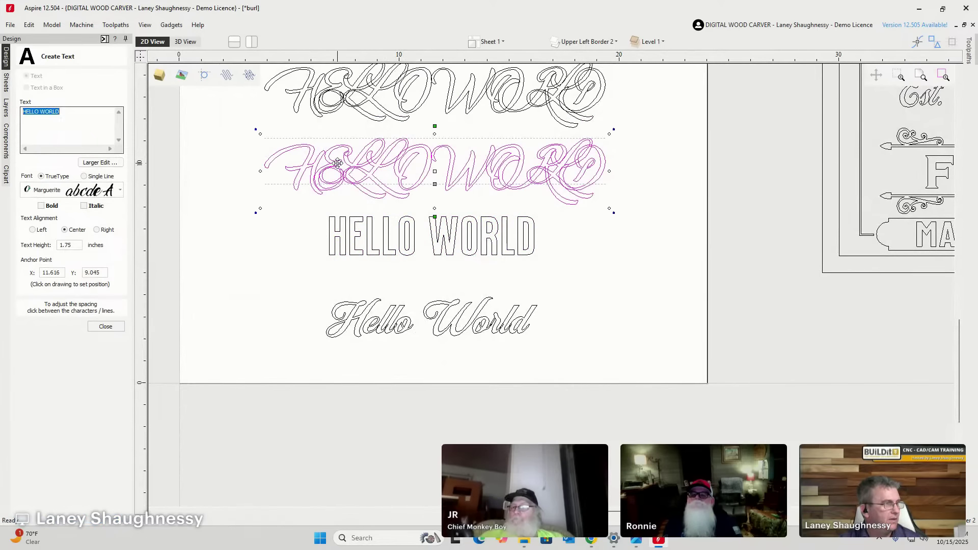
{"action": "left_click", "coordinate": [113, 193]}
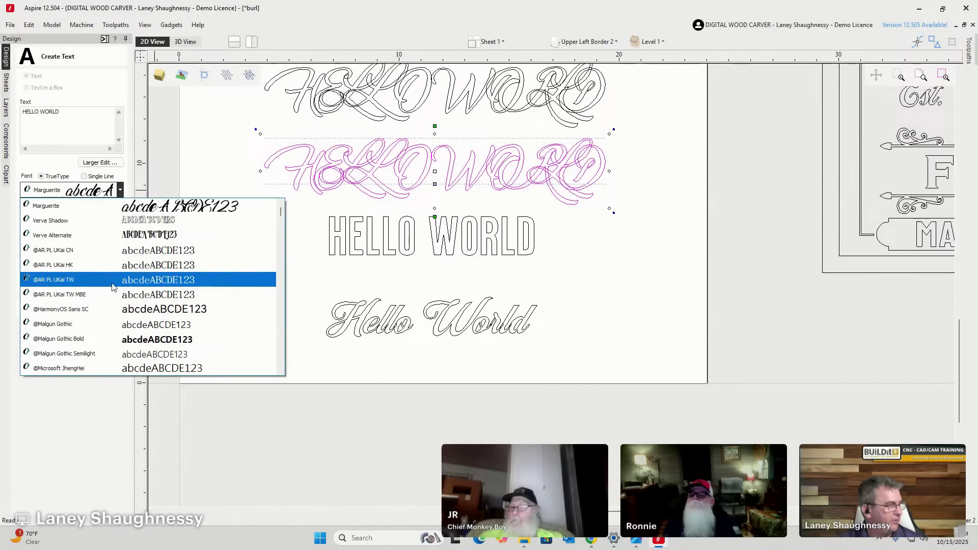
{"action": "scroll", "coordinate": [280, 223], "scroll_direction": "down", "scroll_amount": 1}
{"action": "left_click_drag", "start_coordinate": [280, 222], "coordinate": [269, 312]}
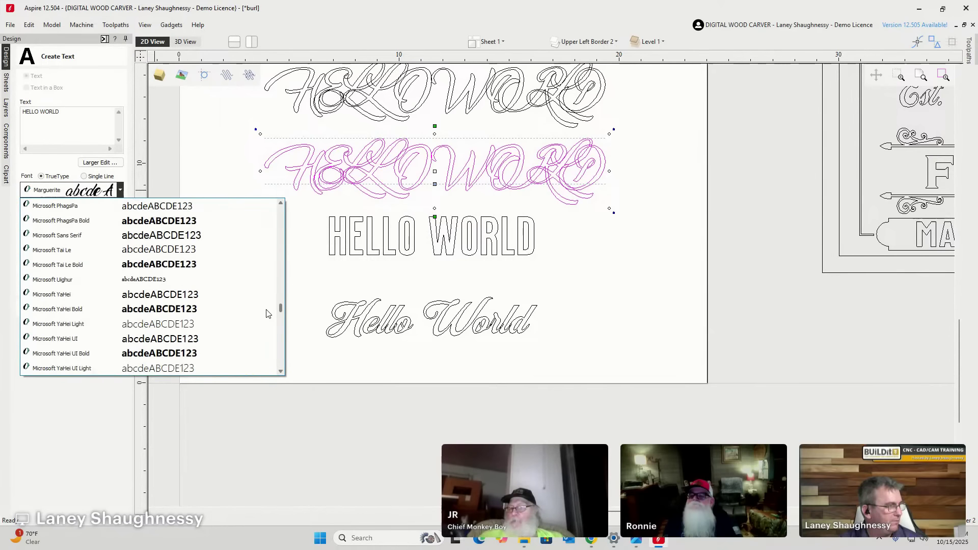
{"action": "scroll", "coordinate": [113, 349], "scroll_direction": "down", "scroll_amount": 8}
{"action": "scroll", "coordinate": [113, 350], "scroll_direction": "down", "scroll_amount": 1}
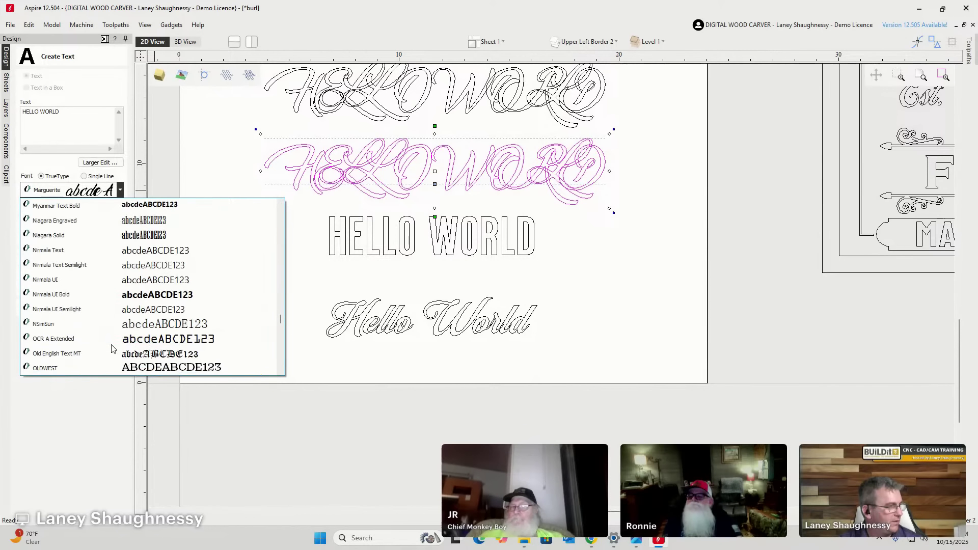
{"action": "scroll", "coordinate": [112, 341], "scroll_direction": "up", "scroll_amount": 6}
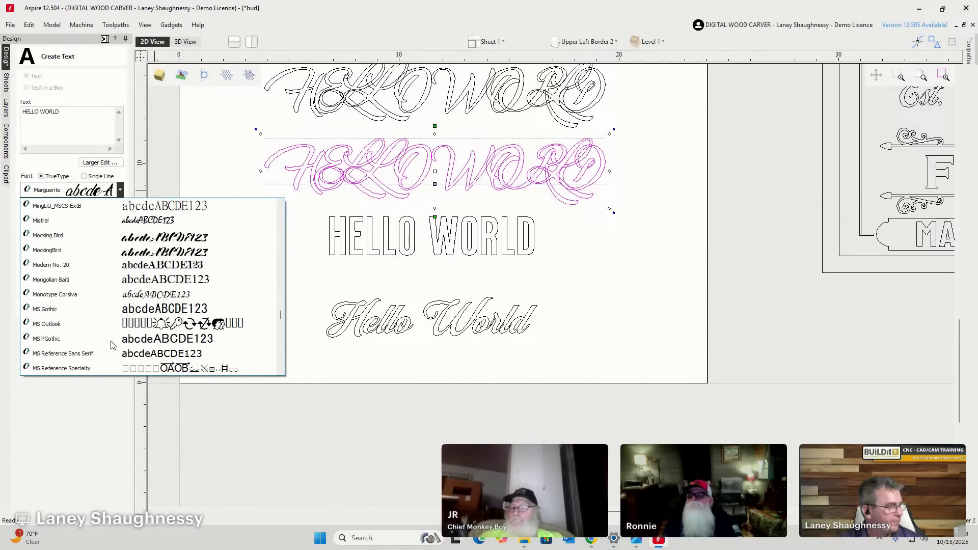
{"action": "scroll", "coordinate": [111, 326], "scroll_direction": "up", "scroll_amount": 6}
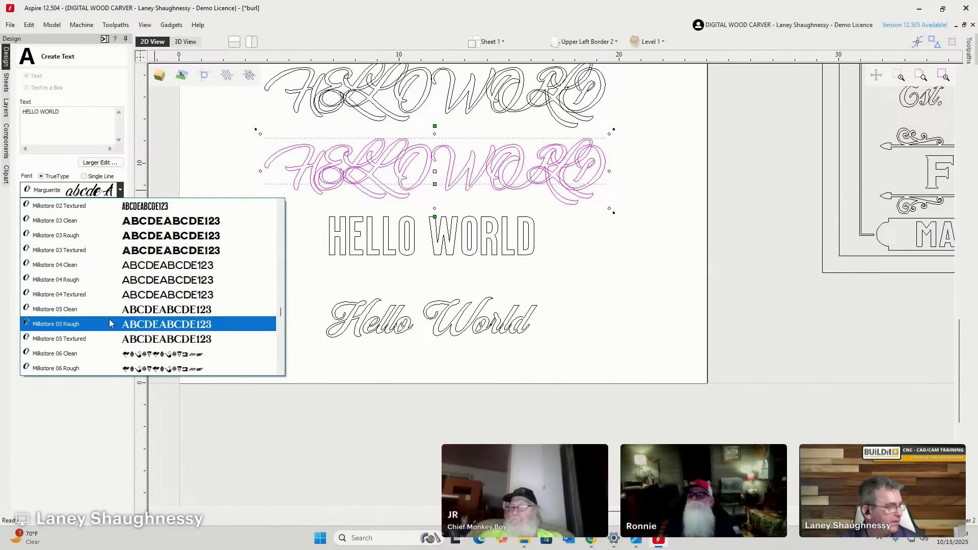
{"action": "left_click", "coordinate": [119, 221]}
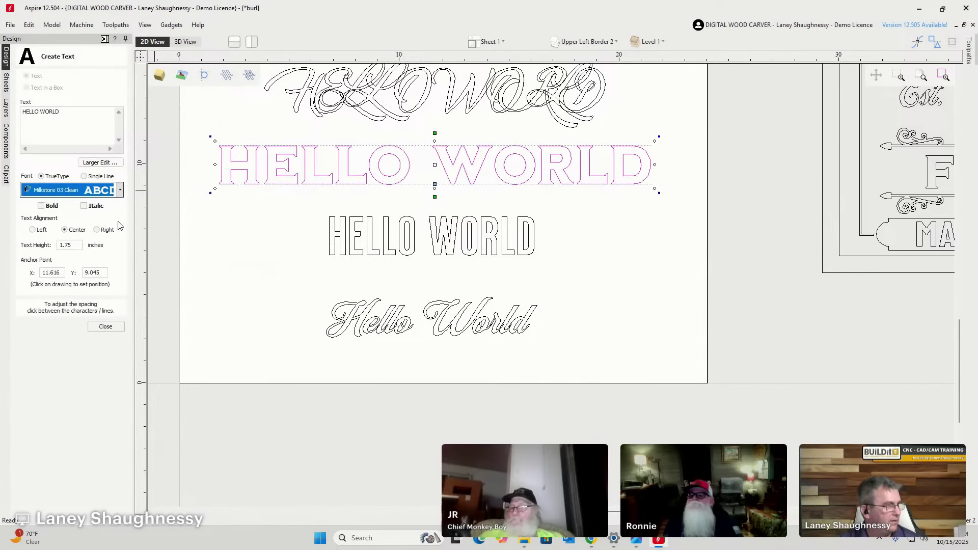
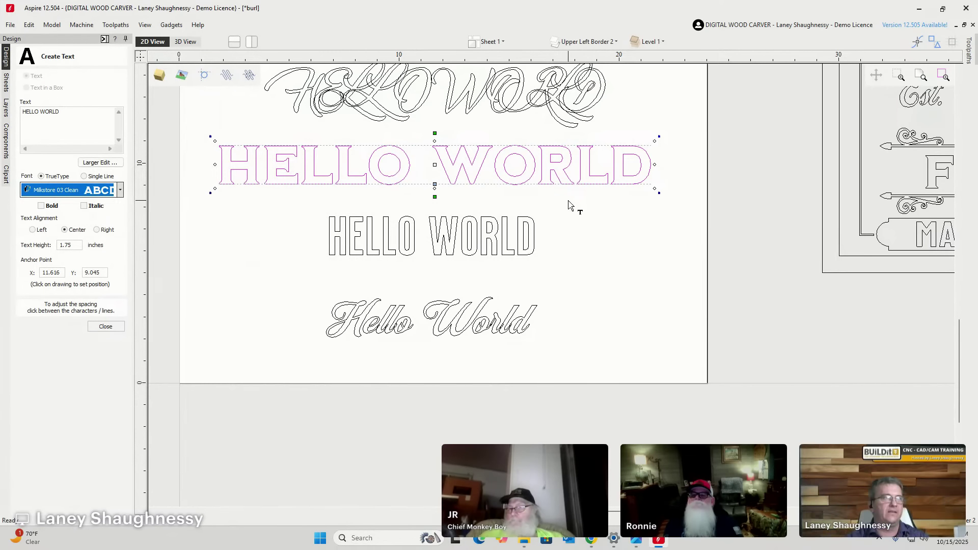
Try Milkstore 03 Rough and 03 Textured on the second copy, then revert to Milkstore 03 Clean.
{"action": "scroll", "coordinate": [316, 163], "scroll_direction": "up", "scroll_amount": 3}
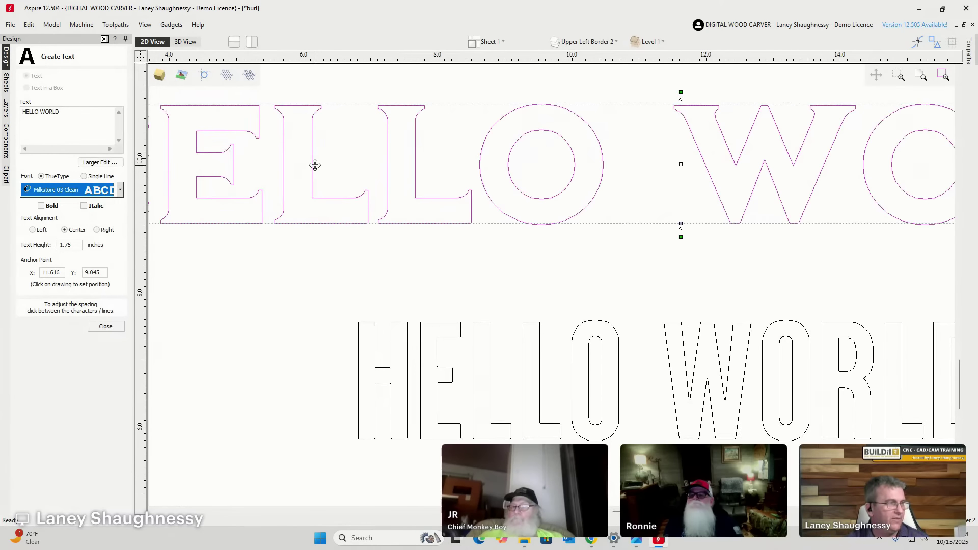
{"action": "left_click", "coordinate": [122, 191]}
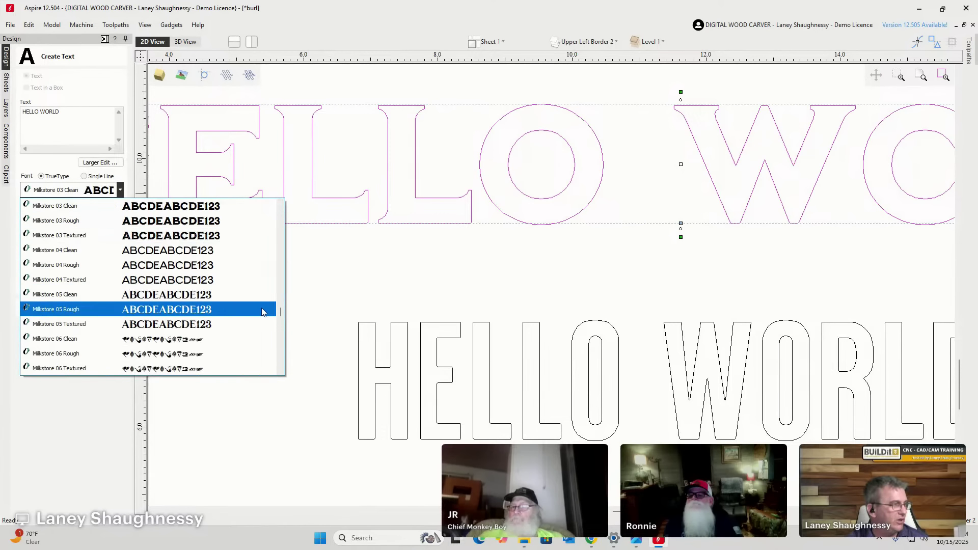
{"action": "left_click", "coordinate": [101, 221]}
{"action": "scroll", "coordinate": [387, 124], "scroll_direction": "up", "scroll_amount": 5}
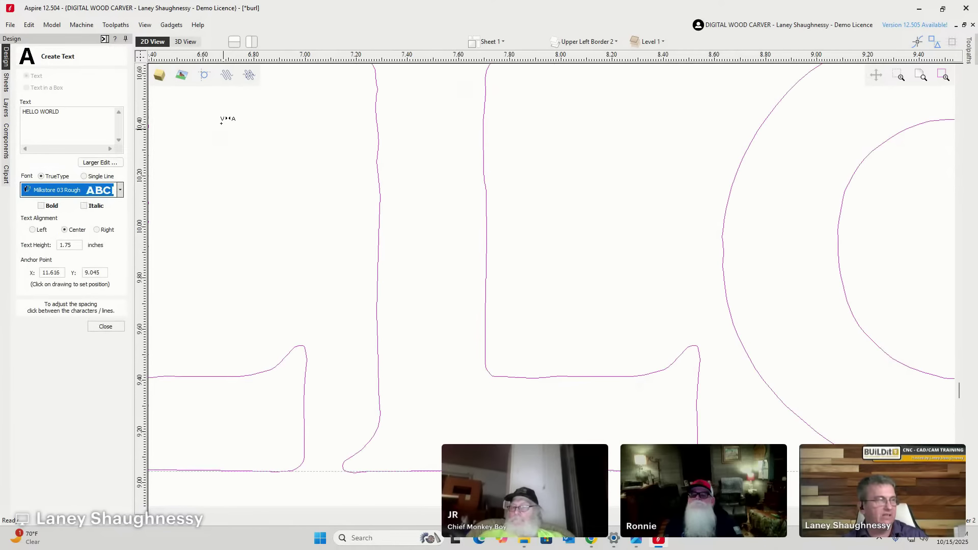
{"action": "left_click", "coordinate": [120, 191]}
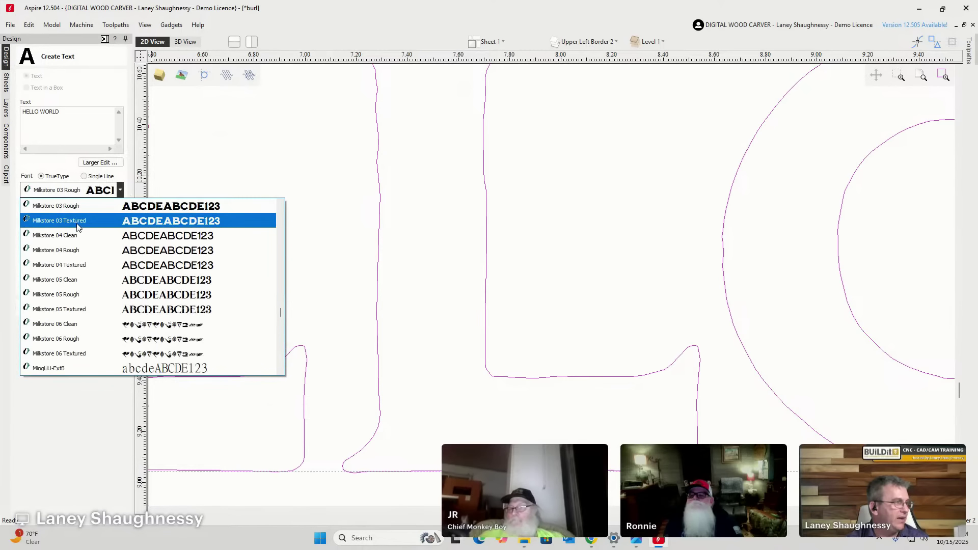
{"action": "left_click", "coordinate": [78, 221]}
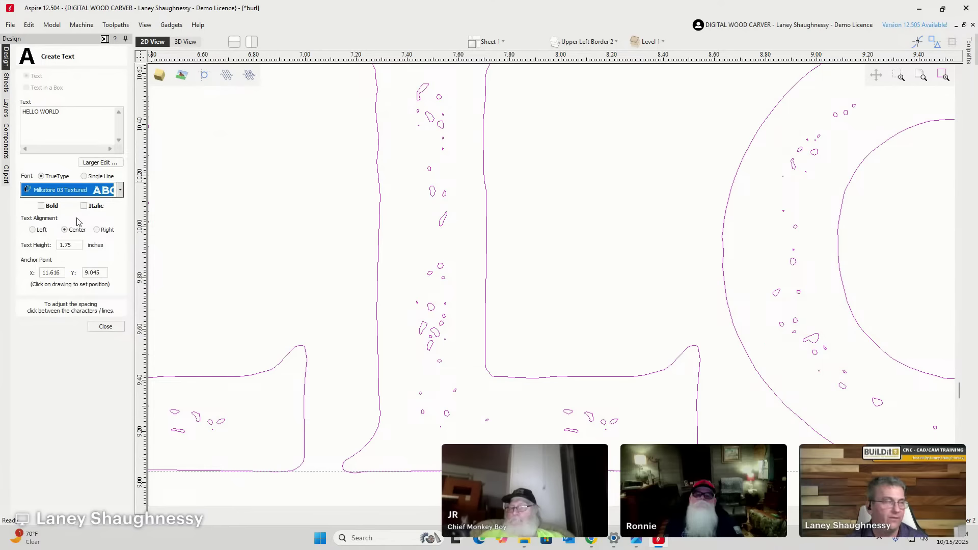
{"action": "left_click", "coordinate": [104, 193]}
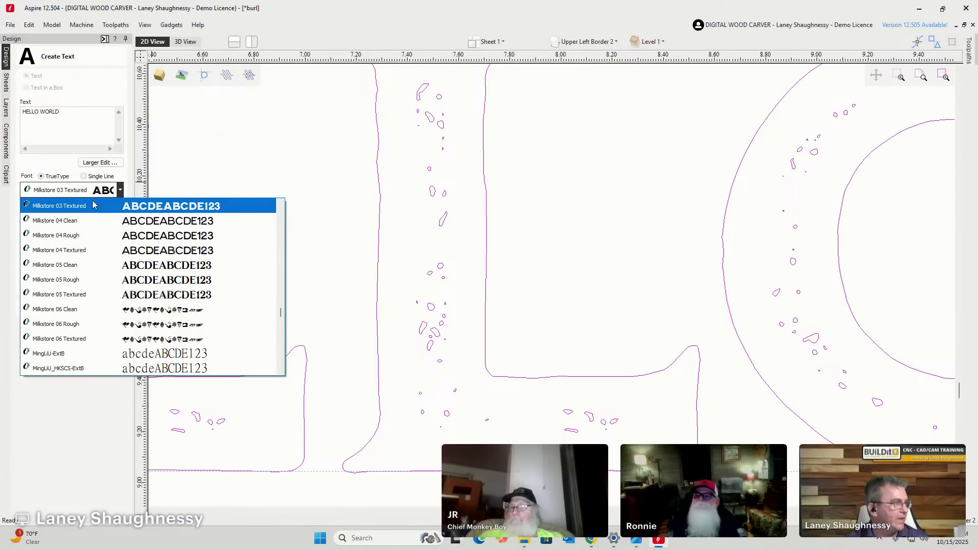
{"action": "scroll", "coordinate": [74, 227], "scroll_direction": "up", "scroll_amount": 2}
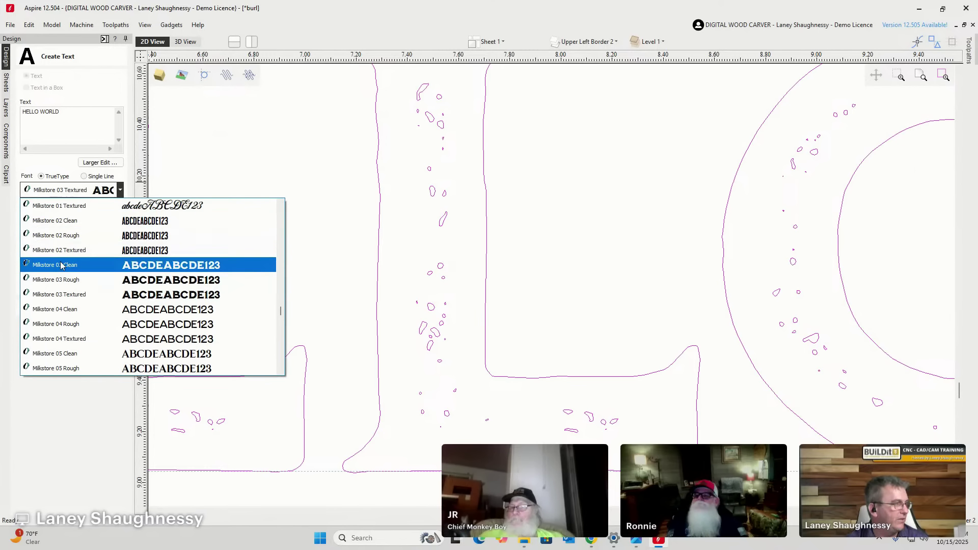
{"action": "left_click", "coordinate": [72, 264]}
{"action": "scroll", "coordinate": [381, 257], "scroll_direction": "down", "scroll_amount": 1}
{"action": "scroll", "coordinate": [383, 255], "scroll_direction": "down", "scroll_amount": 6}
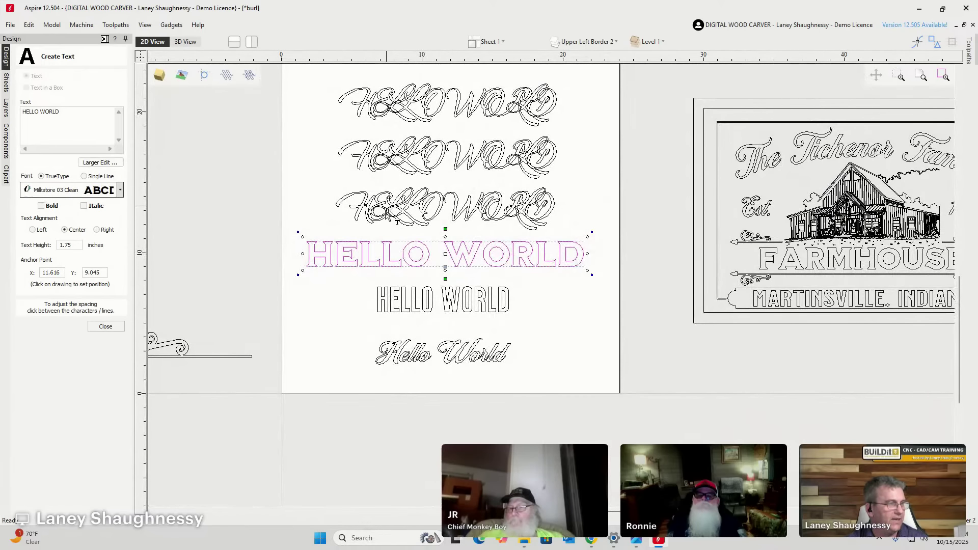
Set the third script HELLO WORLD line to Milkstore 04 Clean at 1.75 inches.
{"action": "left_click", "coordinate": [388, 213]}
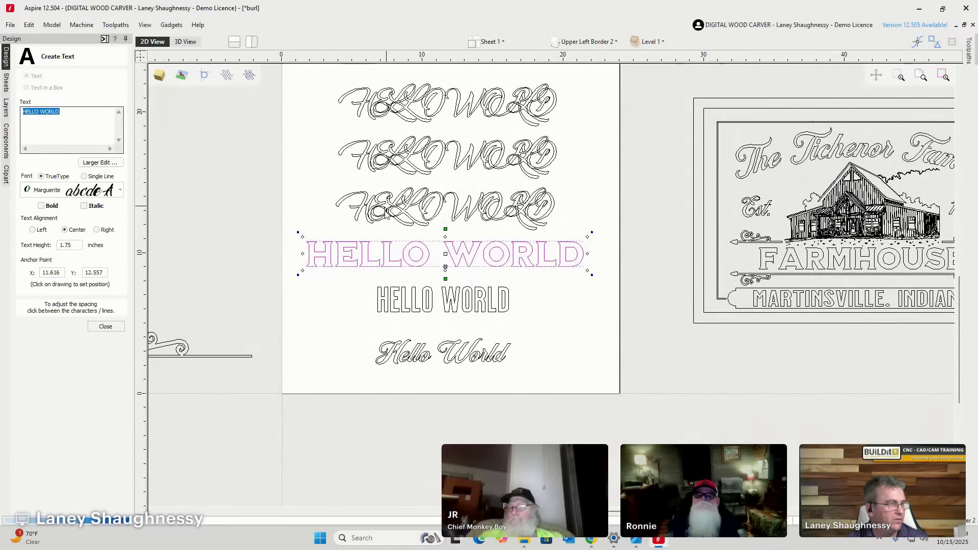
{"action": "left_click", "coordinate": [120, 191]}
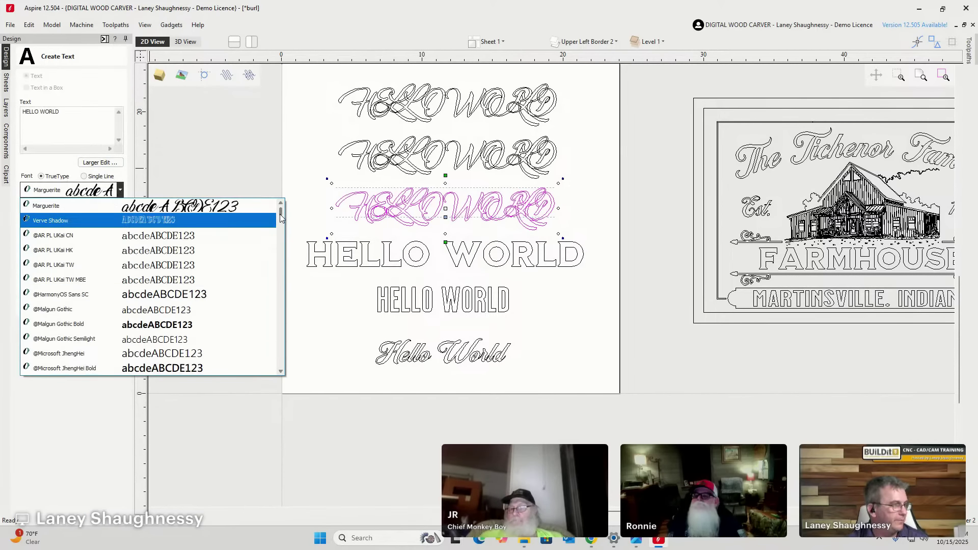
{"action": "left_click_drag", "start_coordinate": [280, 218], "coordinate": [270, 318]}
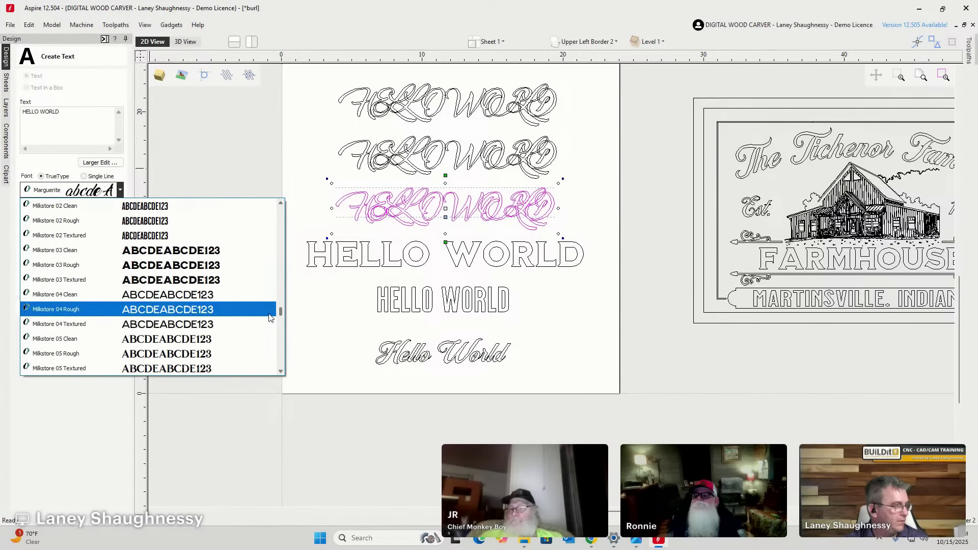
{"action": "left_click", "coordinate": [219, 294]}
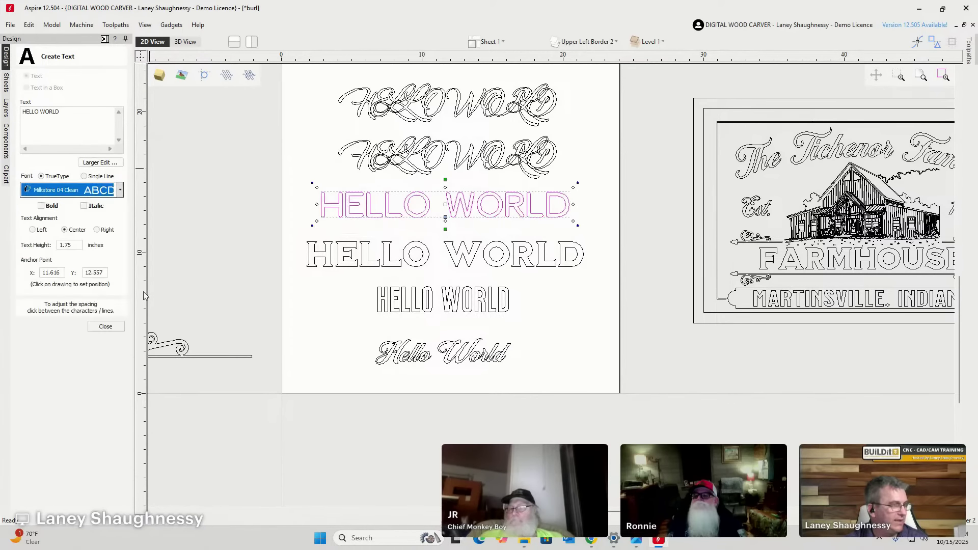
{"action": "scroll", "coordinate": [433, 206], "scroll_direction": "up", "scroll_amount": 5}
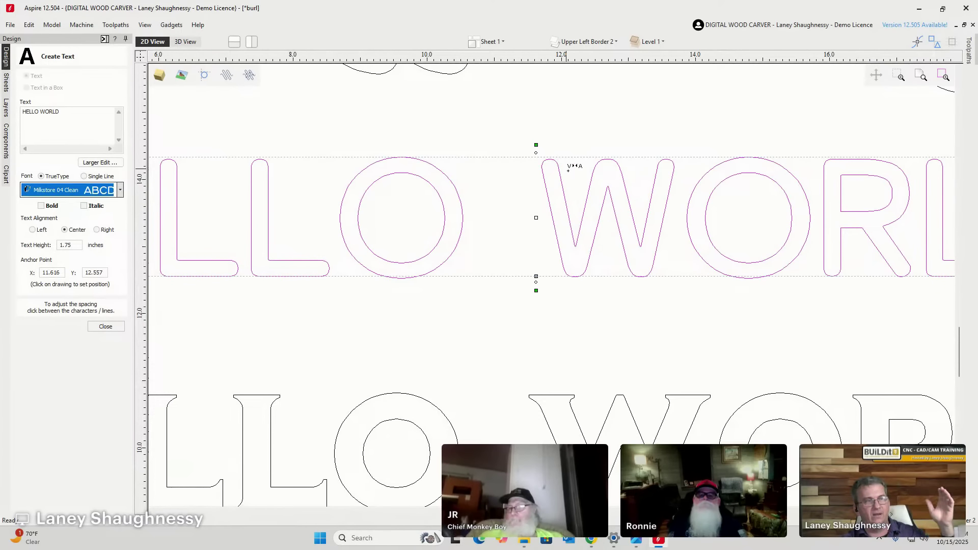
{"action": "scroll", "coordinate": [536, 244], "scroll_direction": "down", "scroll_amount": 3}
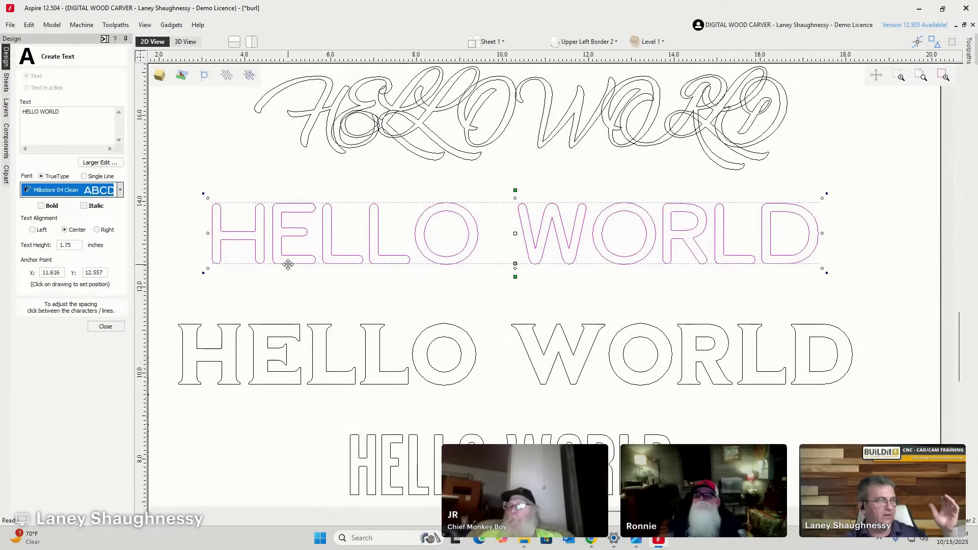
{"action": "scroll", "coordinate": [286, 262], "scroll_direction": "up", "scroll_amount": 4}
{"action": "scroll", "coordinate": [258, 201], "scroll_direction": "up", "scroll_amount": 4}
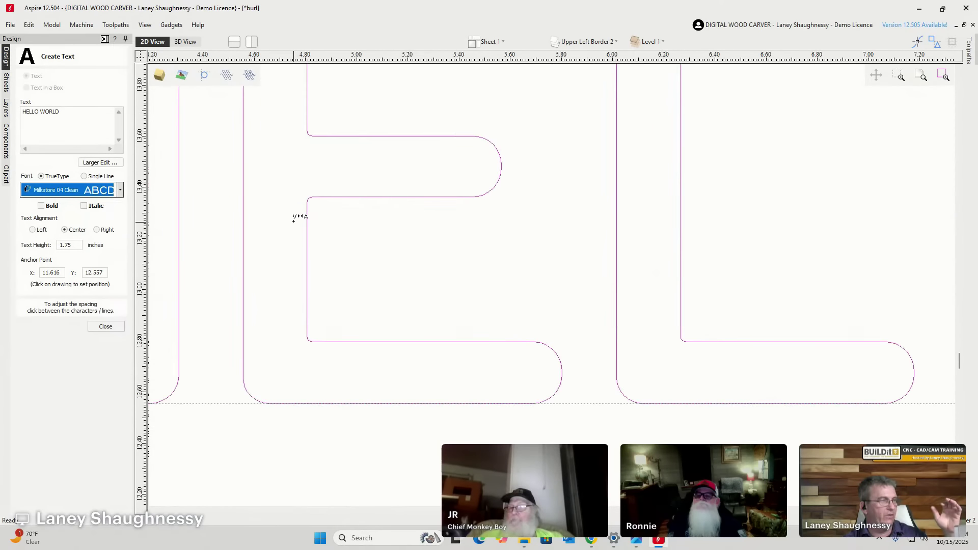
{"action": "scroll", "coordinate": [292, 323], "scroll_direction": "down", "scroll_amount": 5}
{"action": "scroll", "coordinate": [364, 300], "scroll_direction": "down", "scroll_amount": 3}
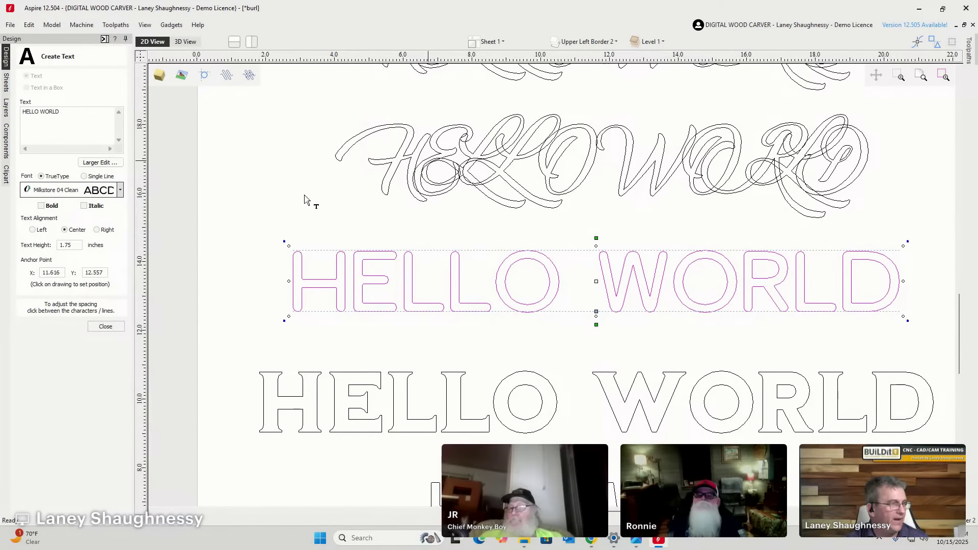
{"action": "left_click", "coordinate": [429, 167]}
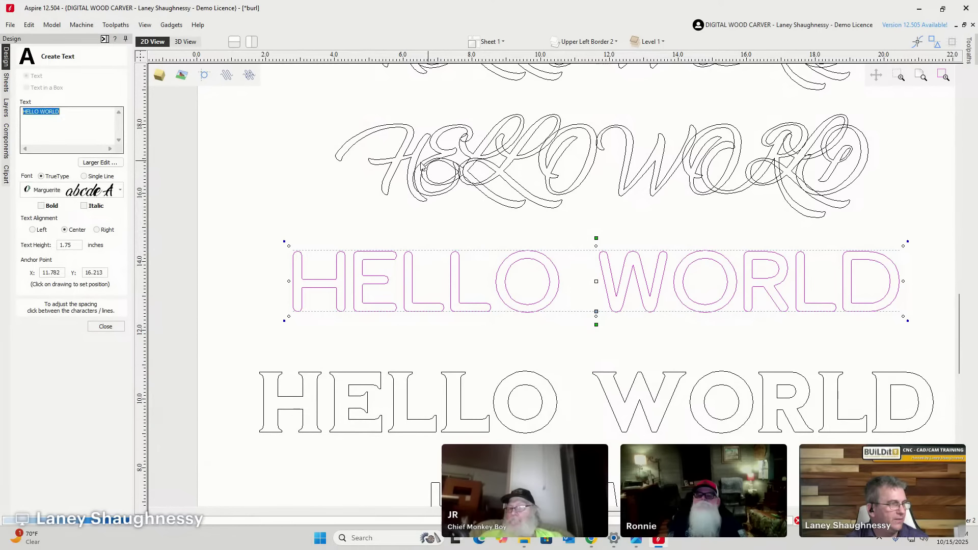
Switch this HELLO WORLD line to the serif outline Milkstore 05 Clean font.
{"action": "left_click", "coordinate": [120, 190]}
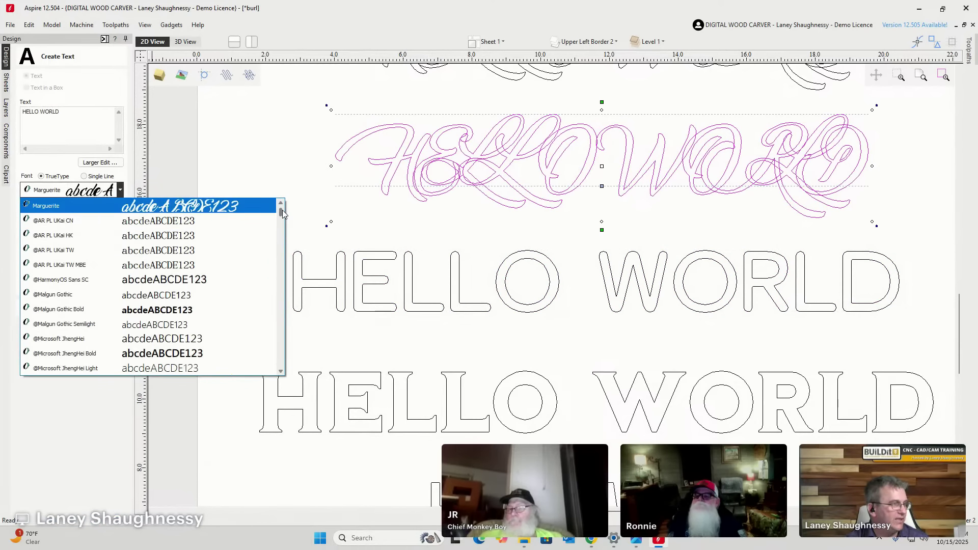
{"action": "left_click_drag", "start_coordinate": [282, 210], "coordinate": [280, 314]}
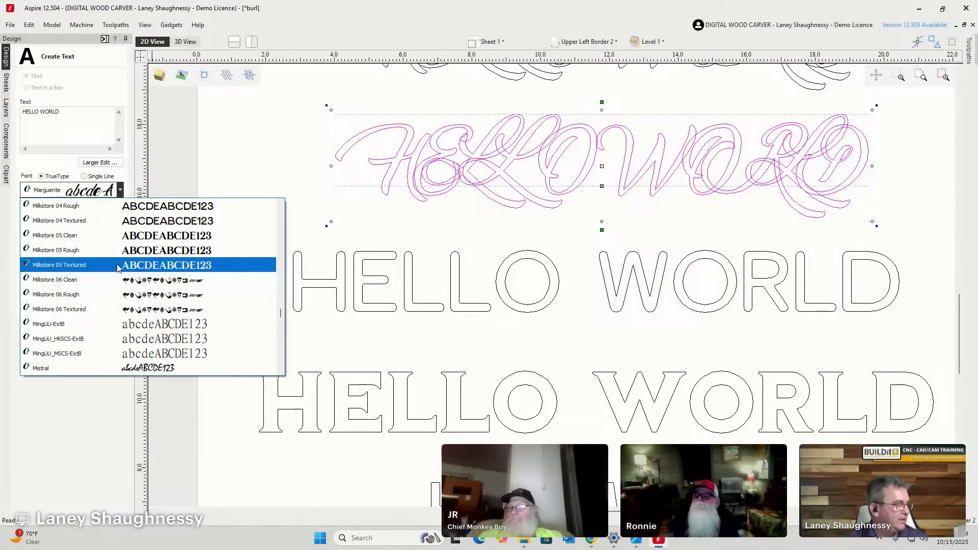
{"action": "left_click", "coordinate": [114, 237]}
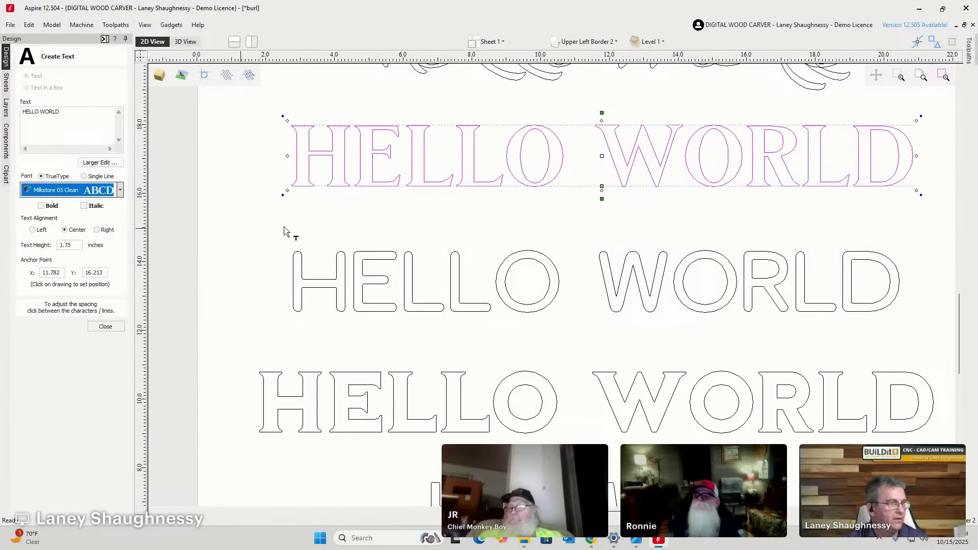
{"action": "scroll", "coordinate": [349, 122], "scroll_direction": "down", "scroll_amount": 1}
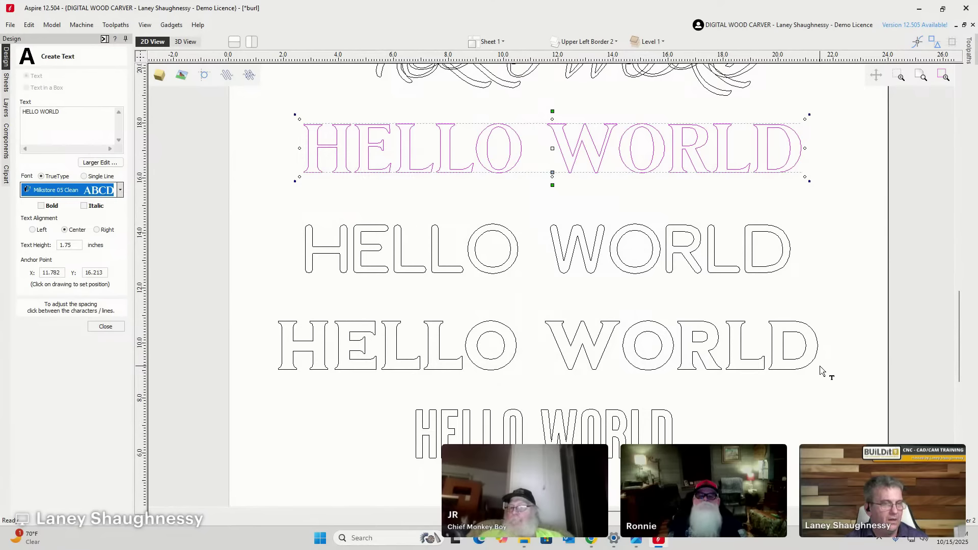
{"action": "scroll", "coordinate": [530, 413], "scroll_direction": "down", "scroll_amount": 2}
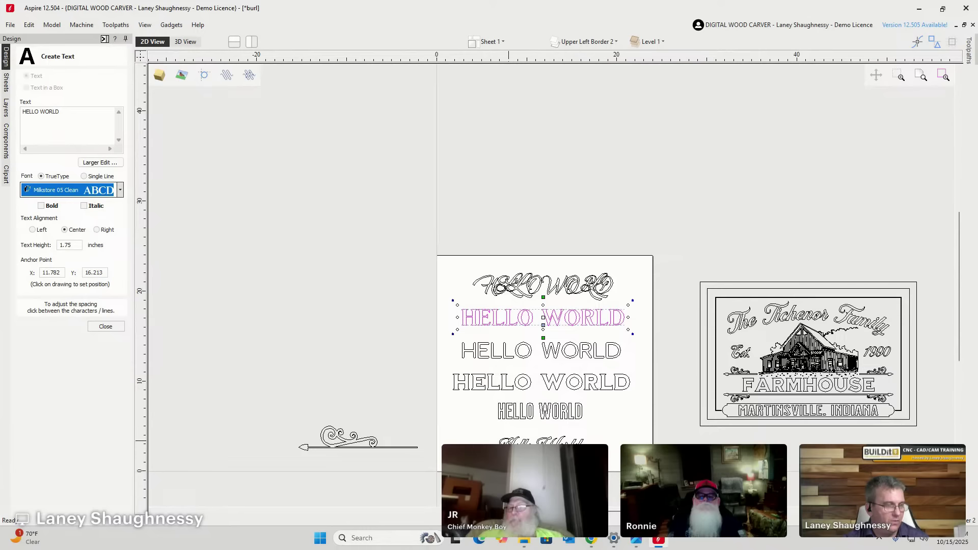
{"action": "scroll", "coordinate": [543, 336], "scroll_direction": "up", "scroll_amount": 3}
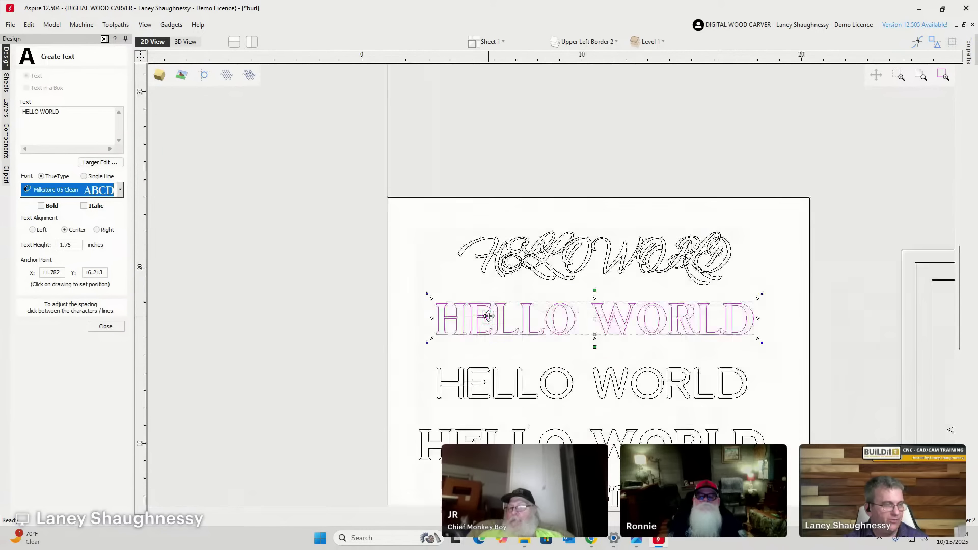
{"action": "scroll", "coordinate": [496, 306], "scroll_direction": "down", "scroll_amount": 1}
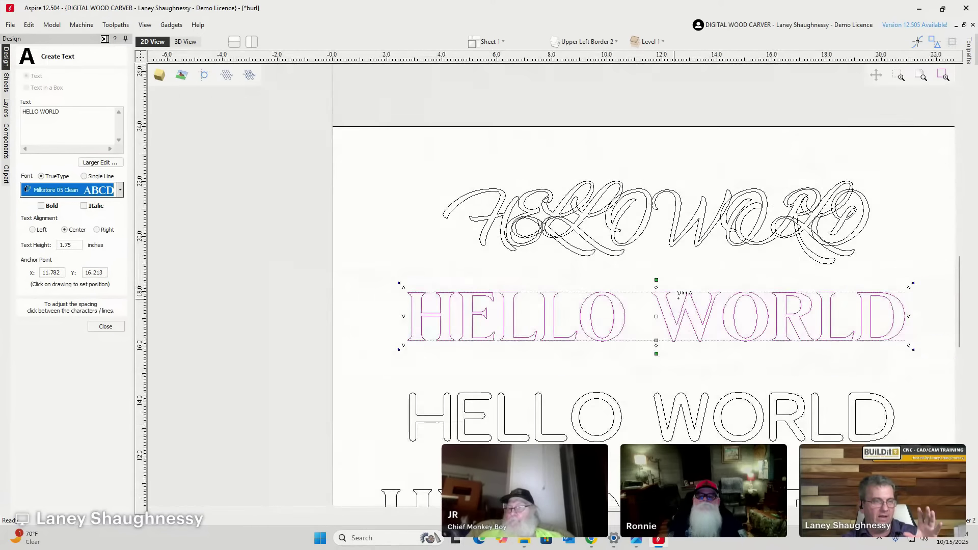
{"action": "scroll", "coordinate": [720, 312], "scroll_direction": "up", "scroll_amount": 3}
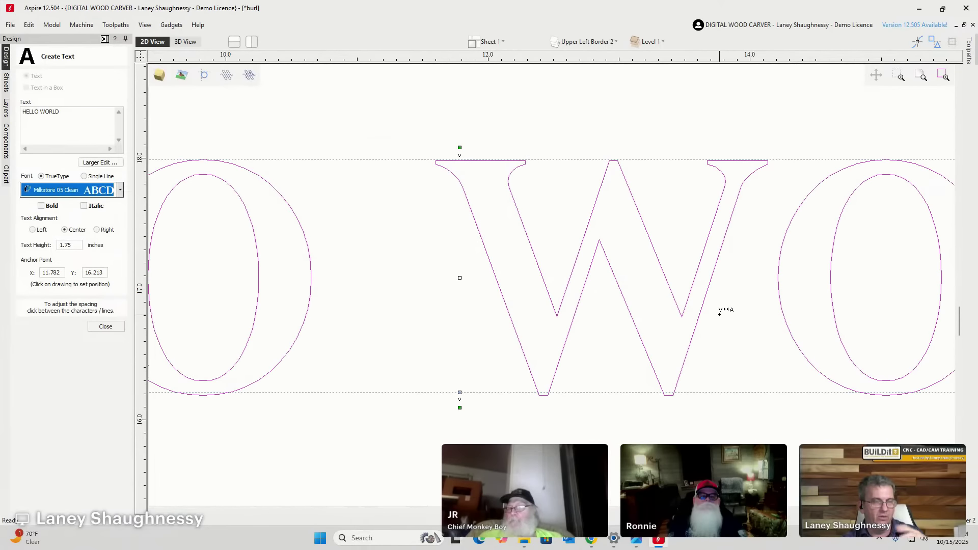
{"action": "scroll", "coordinate": [719, 312], "scroll_direction": "down", "scroll_amount": 2}
{"action": "scroll", "coordinate": [720, 304], "scroll_direction": "down", "scroll_amount": 1}
{"action": "scroll", "coordinate": [500, 258], "scroll_direction": "down", "scroll_amount": 1}
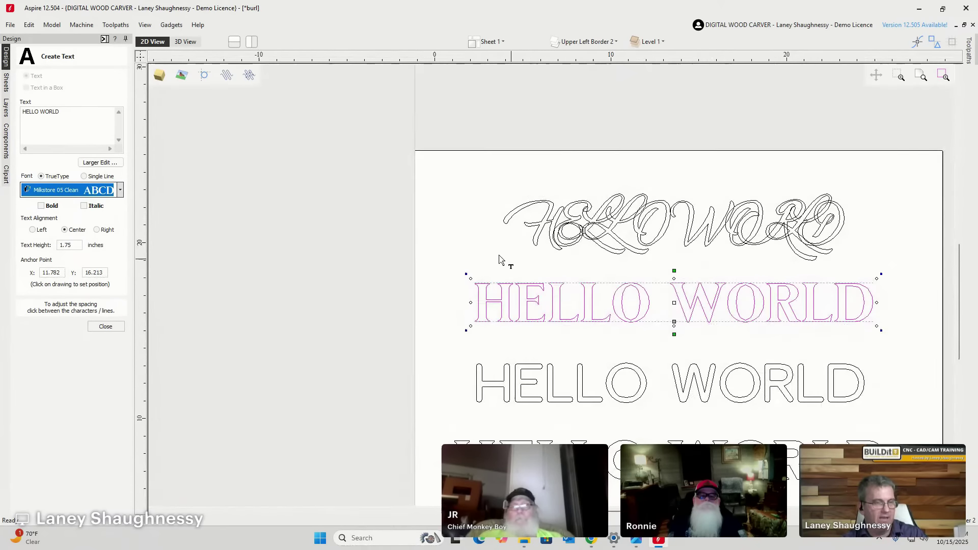
{"action": "scroll", "coordinate": [458, 236], "scroll_direction": "down", "scroll_amount": 2}
{"action": "scroll", "coordinate": [530, 344], "scroll_direction": "up", "scroll_amount": 4}
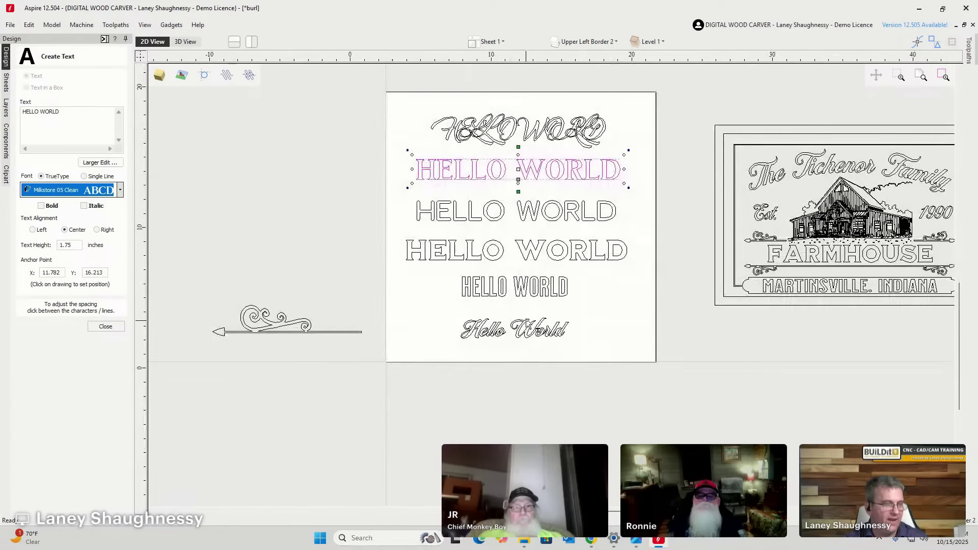
{"action": "scroll", "coordinate": [530, 344], "scroll_direction": "down", "scroll_amount": 2}
{"action": "scroll", "coordinate": [520, 182], "scroll_direction": "up", "scroll_amount": 3}
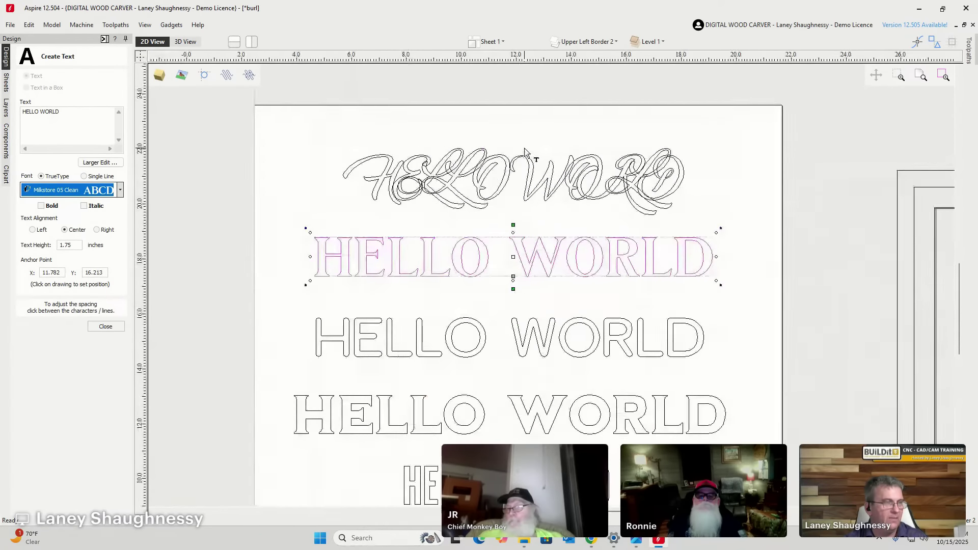
{"action": "left_click", "coordinate": [501, 182]}
{"action": "left_click", "coordinate": [120, 190]}
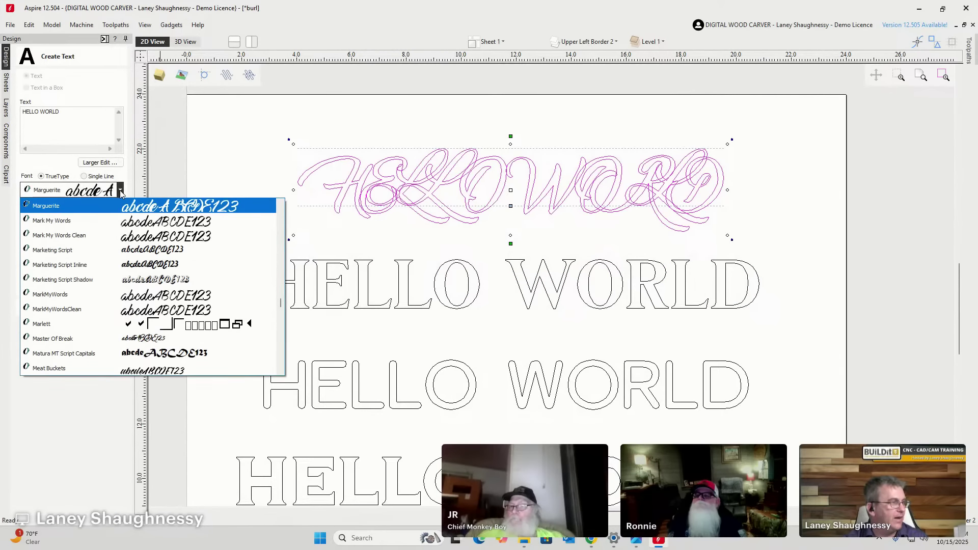
Apply the Milkstore 06 Clean pictogram font to the top HELLO WORLD line.
{"action": "scroll", "coordinate": [100, 283], "scroll_direction": "down", "scroll_amount": 1}
{"action": "scroll", "coordinate": [240, 244], "scroll_direction": "down", "scroll_amount": 6}
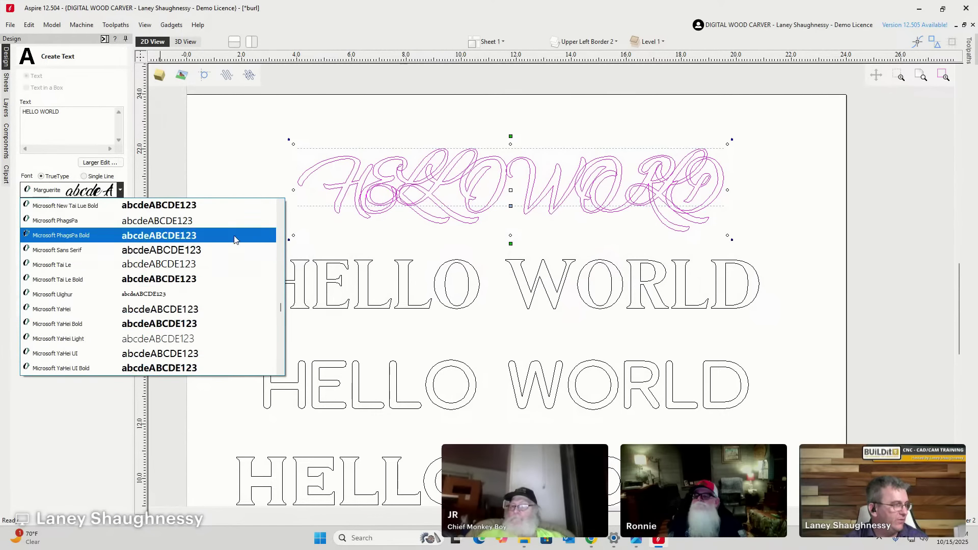
{"action": "scroll", "coordinate": [229, 326], "scroll_direction": "down", "scroll_amount": 1}
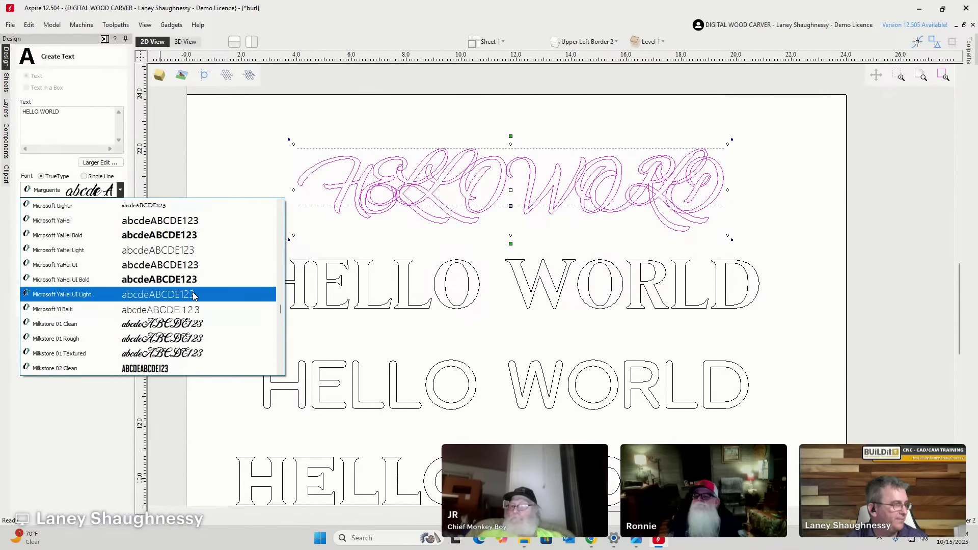
{"action": "scroll", "coordinate": [194, 297], "scroll_direction": "down", "scroll_amount": 4}
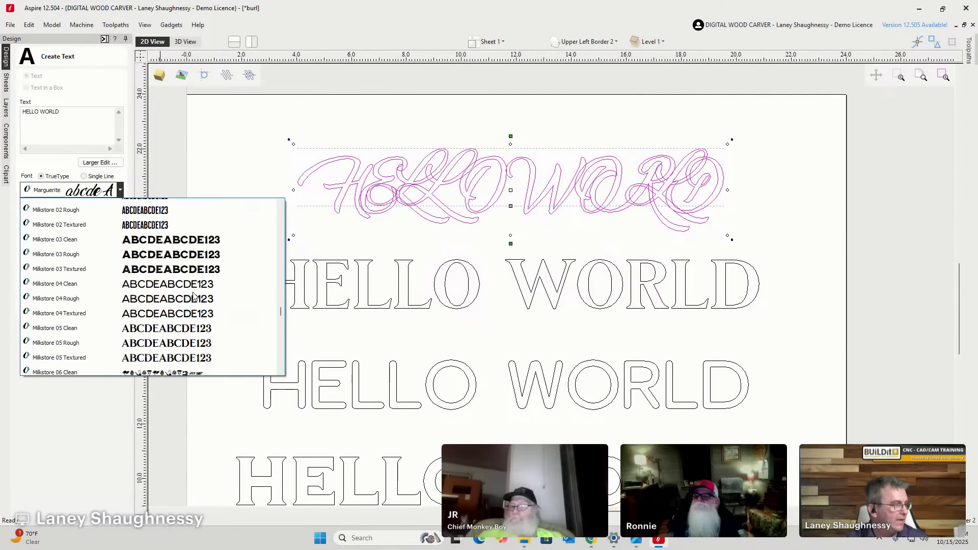
{"action": "scroll", "coordinate": [85, 316], "scroll_direction": "down", "scroll_amount": 2}
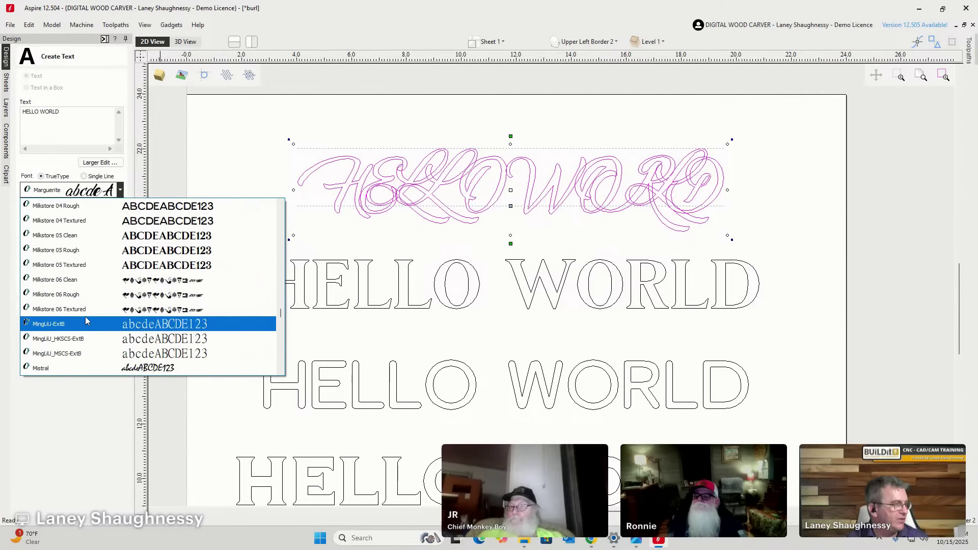
{"action": "left_click", "coordinate": [87, 285]}
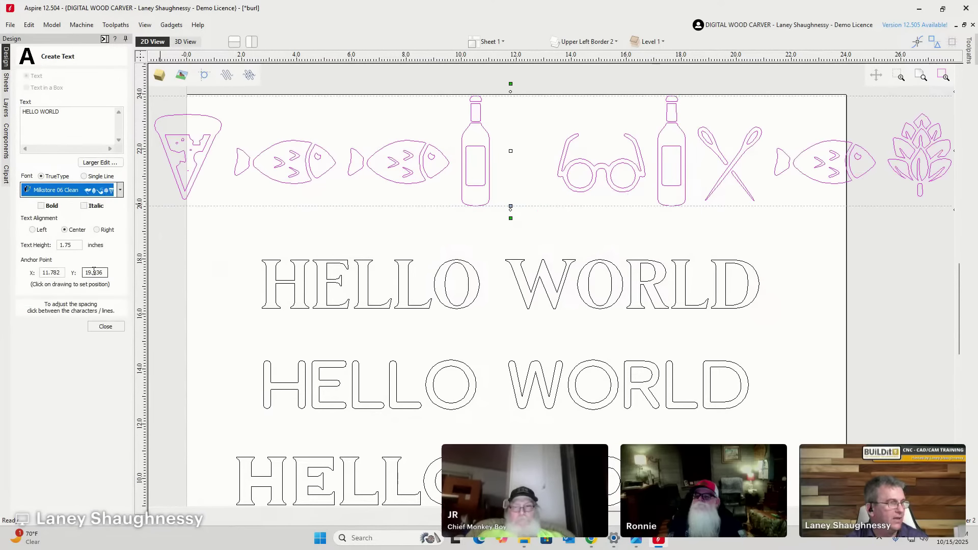
{"action": "scroll", "coordinate": [346, 196], "scroll_direction": "down", "scroll_amount": 3}
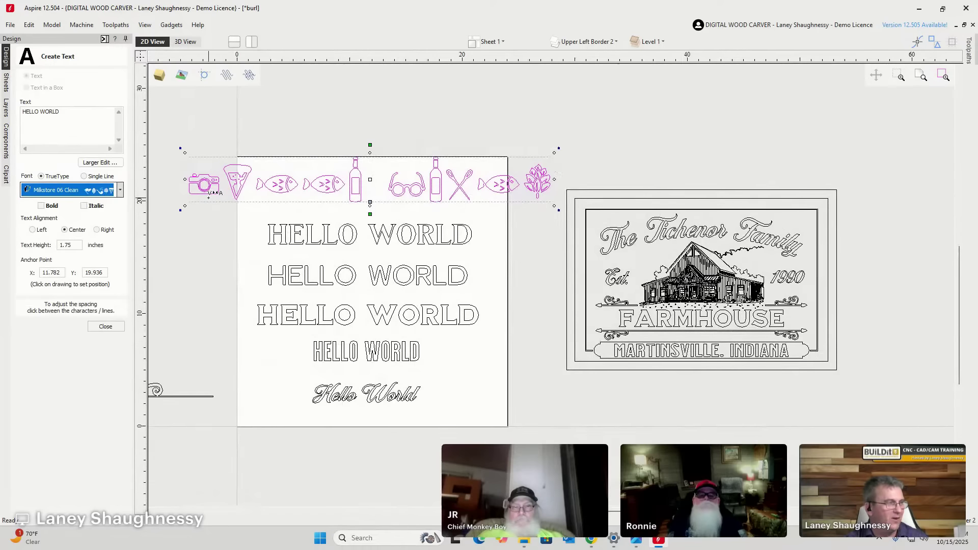
{"action": "scroll", "coordinate": [194, 188], "scroll_direction": "up", "scroll_amount": 4}
{"action": "scroll", "coordinate": [194, 188], "scroll_direction": "up", "scroll_amount": 1}
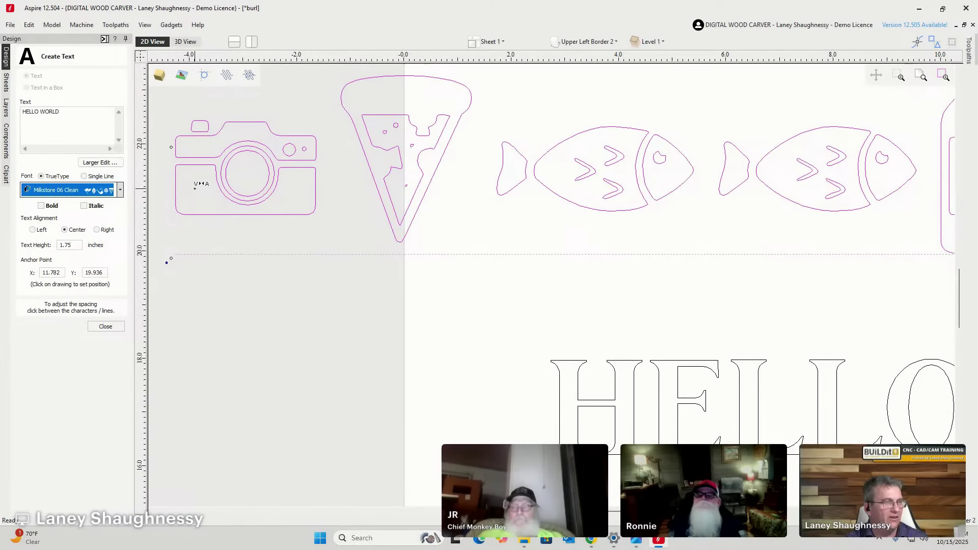
{"action": "scroll", "coordinate": [194, 188], "scroll_direction": "down", "scroll_amount": 4}
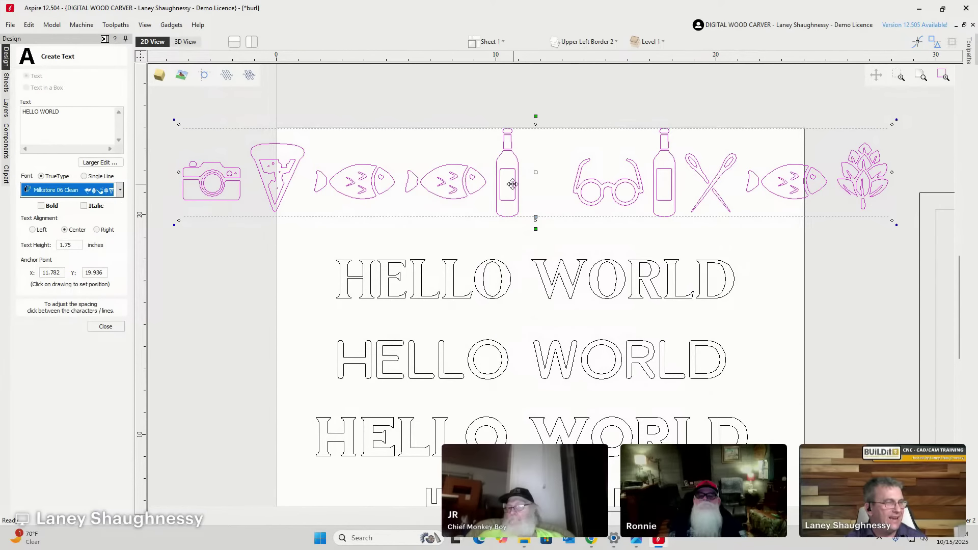
Replace the HELLO WORLD wording with a single 'A' to preview its flag icon.
{"action": "left_click", "coordinate": [59, 116]}
{"action": "left_click", "coordinate": [49, 114]}
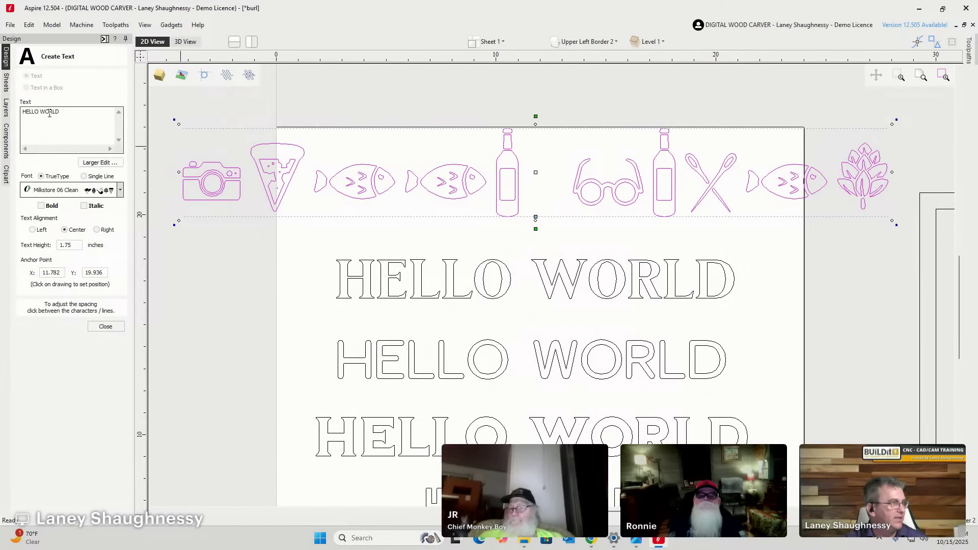
{"action": "left_click_drag", "start_coordinate": [22, 112], "coordinate": [73, 110]}
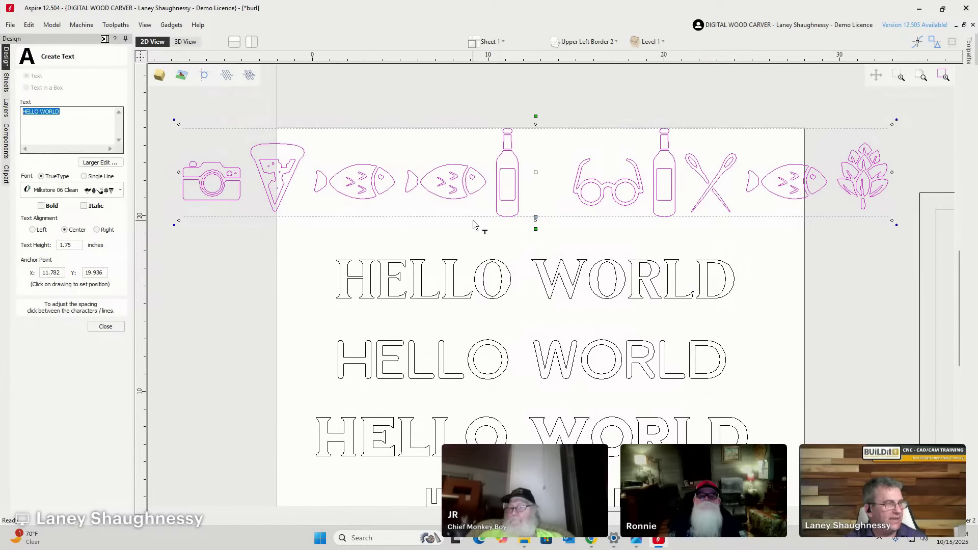
{"action": "scroll", "coordinate": [474, 223], "scroll_direction": "down", "scroll_amount": 2}
{"action": "scroll", "coordinate": [473, 225], "scroll_direction": "up", "scroll_amount": 1}
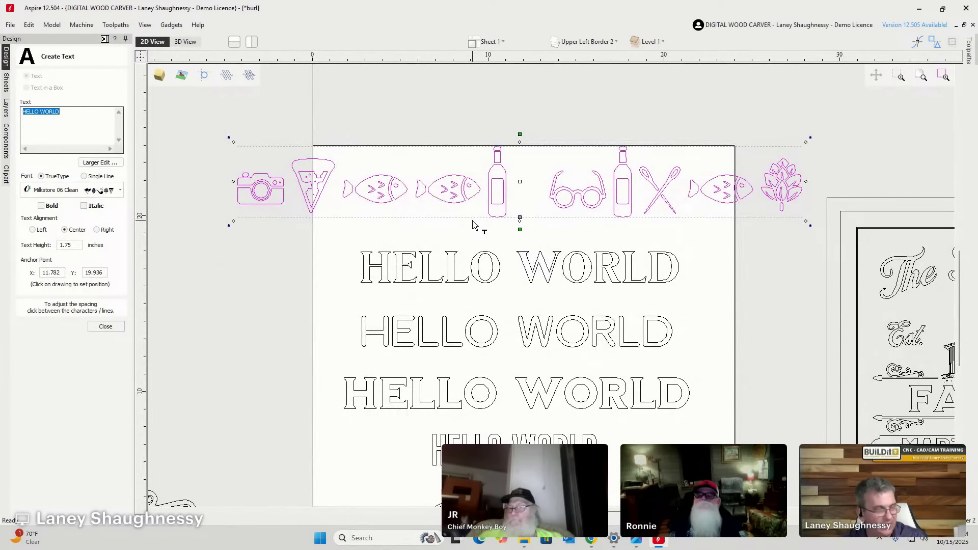
{"action": "type", "text": "A"}
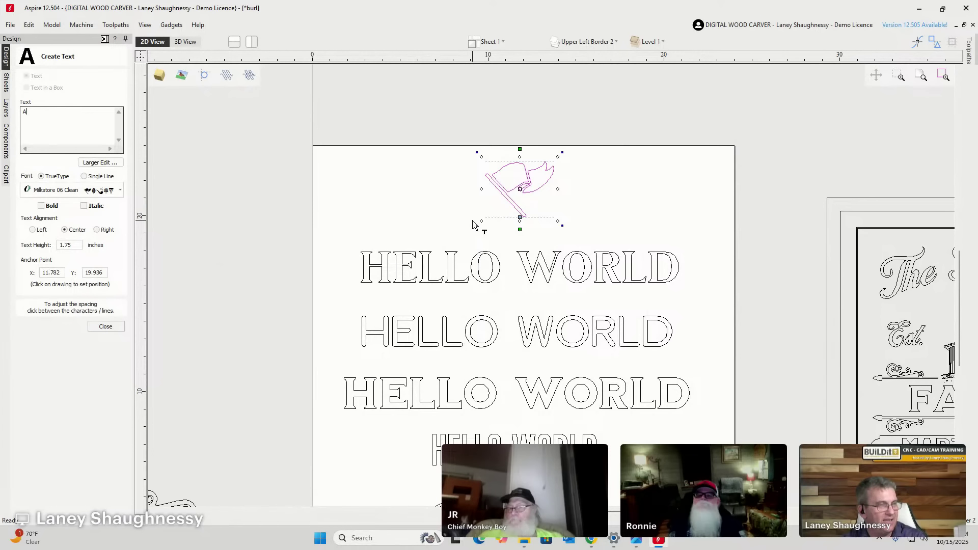
Preview Milkstore 06 Clean icons by typing a, abcdefg and hijklmn, deleting each run.
{"action": "key", "text": "BackSpace"}
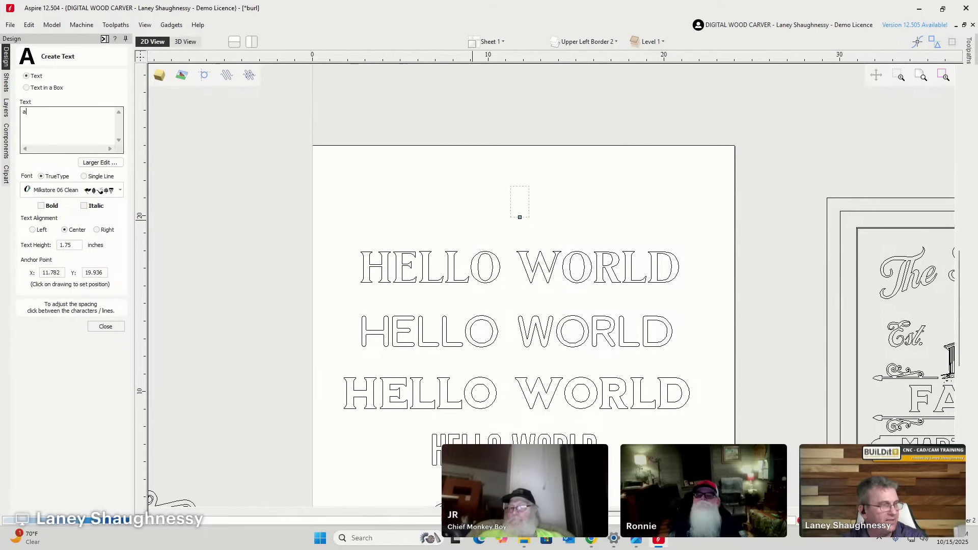
{"action": "type", "text": "a"}
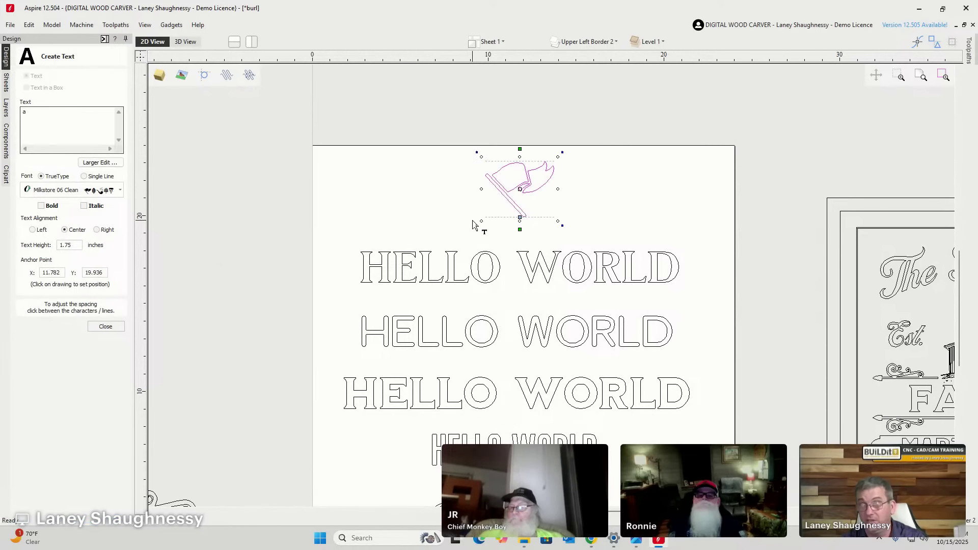
{"action": "key", "text": "BackSpace"}
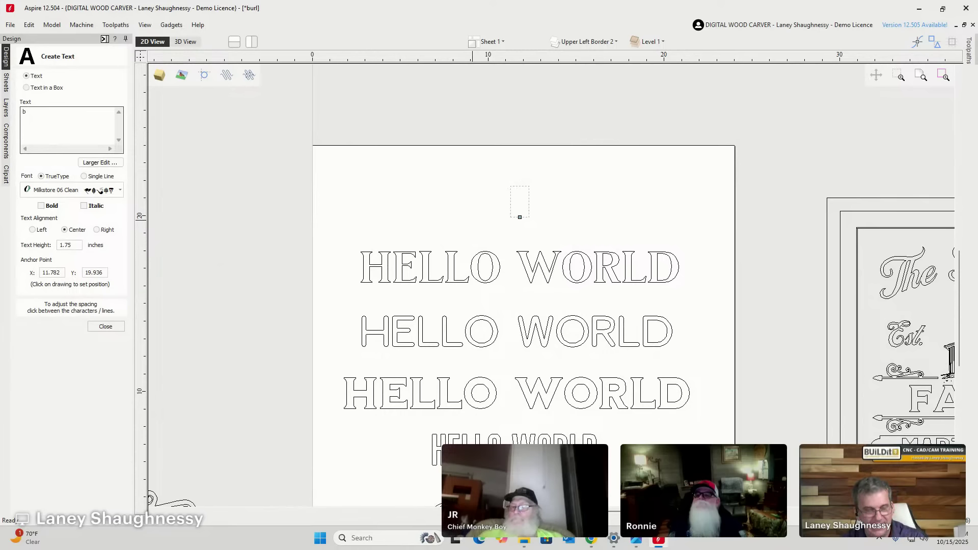
{"action": "key", "text": "BackSpace"}
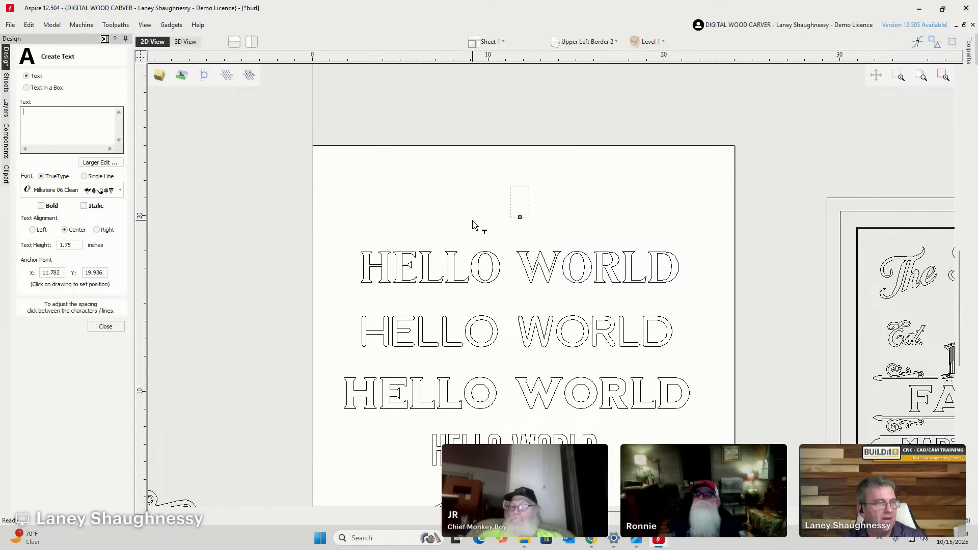
{"action": "type", "text": "abc"}
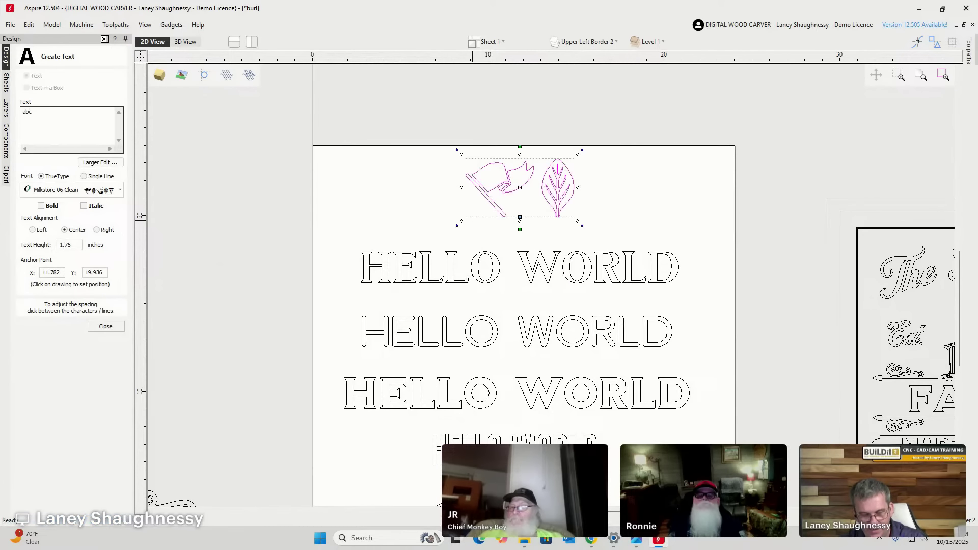
{"action": "type", "text": "defg"}
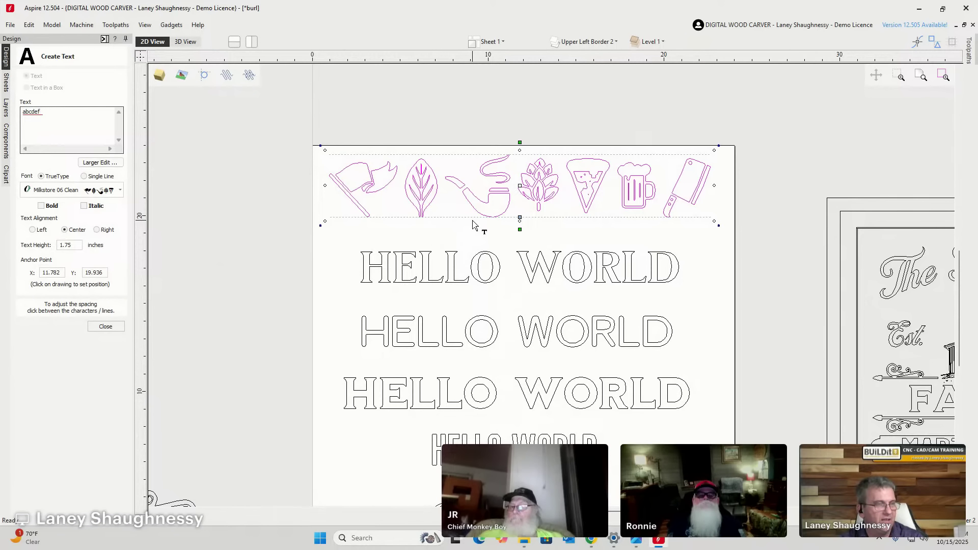
{"action": "key", "text": "BackSpace"}
{"action": "key", "text": "BackSpace"}
{"action": "key", "text": "BackSpace"}
{"action": "key", "text": "BackSpace"}
{"action": "key", "text": "BackSpace"}
{"action": "key", "text": "BackSpace"}
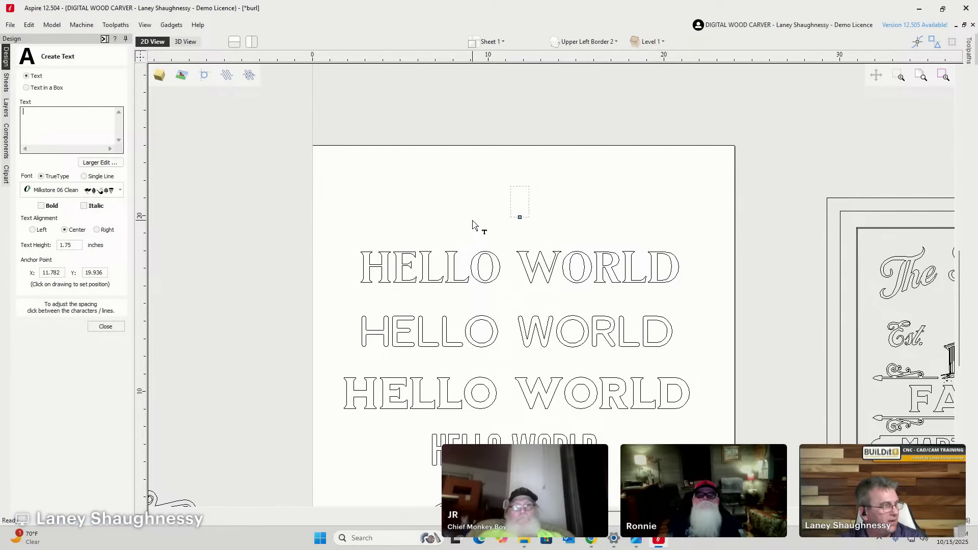
{"action": "type", "text": "hij"}
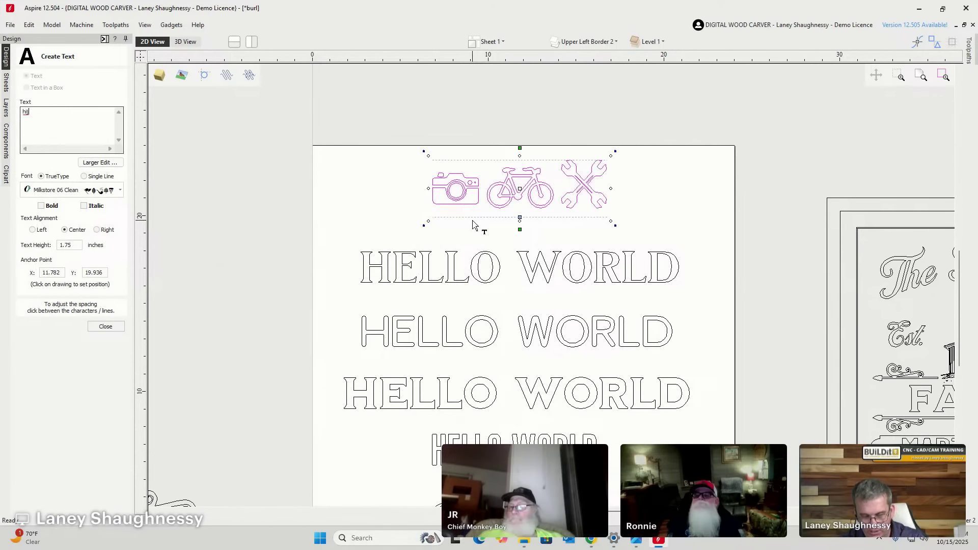
{"action": "type", "text": "klmn"}
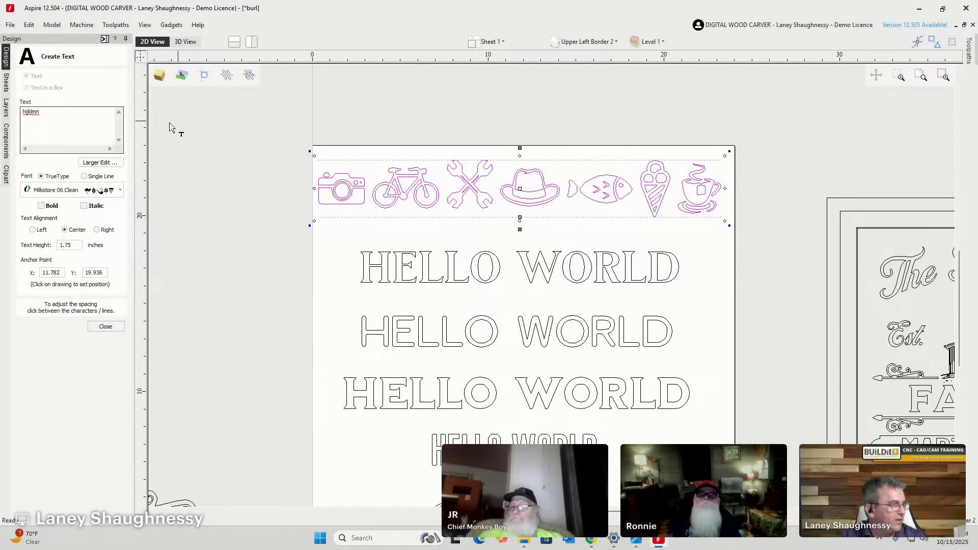
{"action": "left_click_drag", "start_coordinate": [90, 117], "coordinate": [2, 113]}
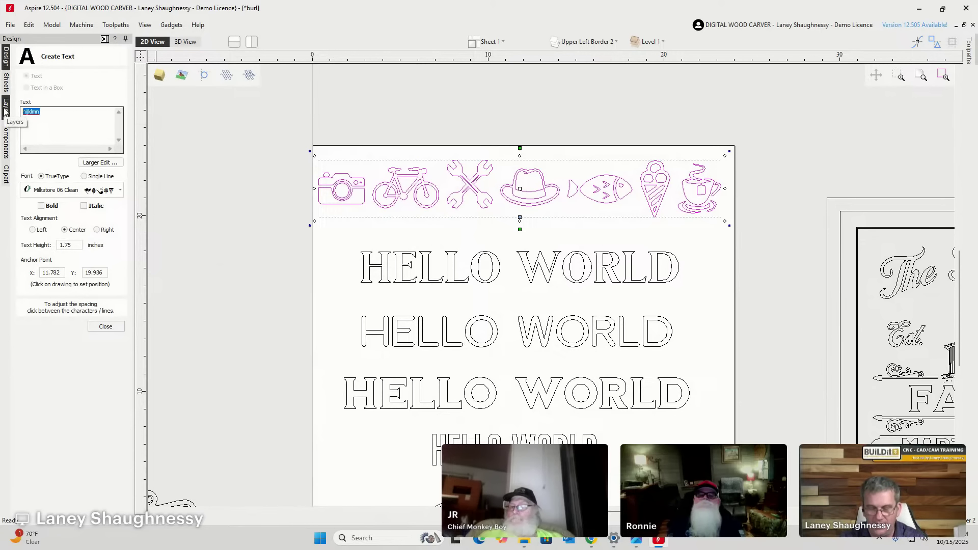
{"action": "key", "text": "Delete"}
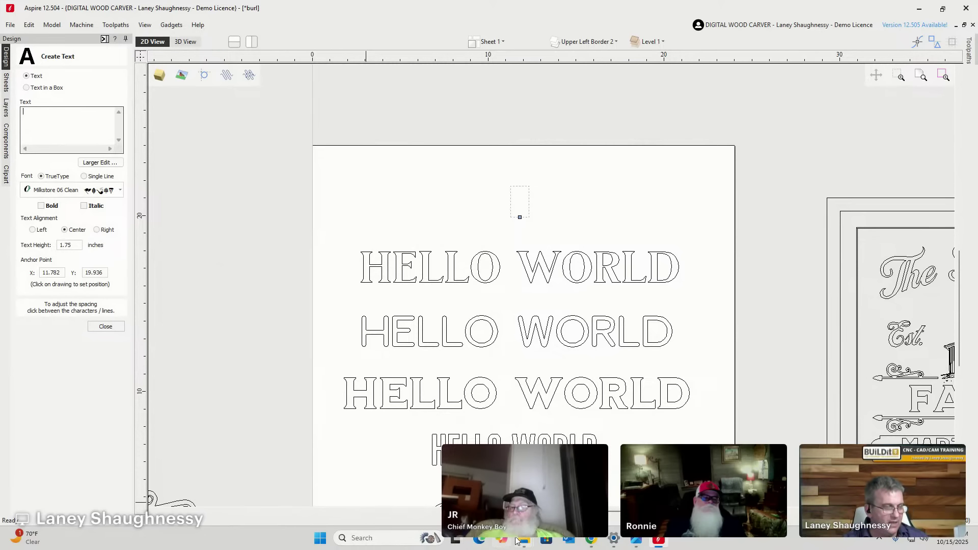
Bring the Milkstore fonts File Explorer window forward from the taskbar.
{"action": "mouse_move", "coordinate": [525, 540]}
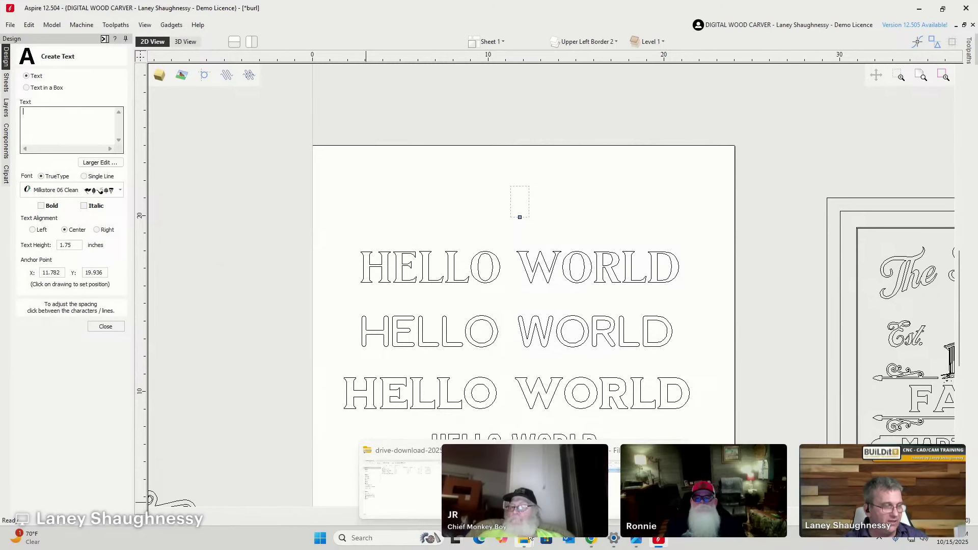
{"action": "left_click", "coordinate": [527, 539]}
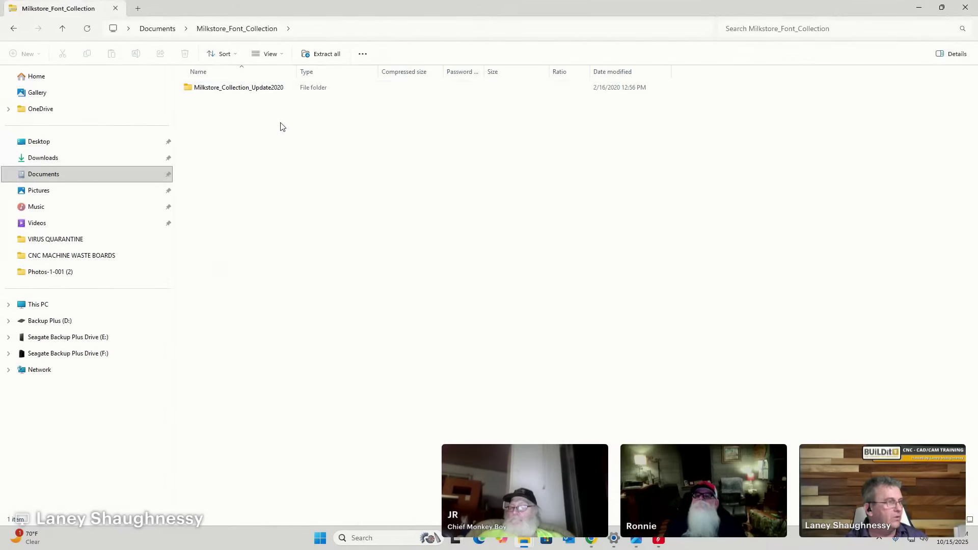
{"action": "mouse_move", "coordinate": [525, 541]}
{"action": "left_click", "coordinate": [412, 480]}
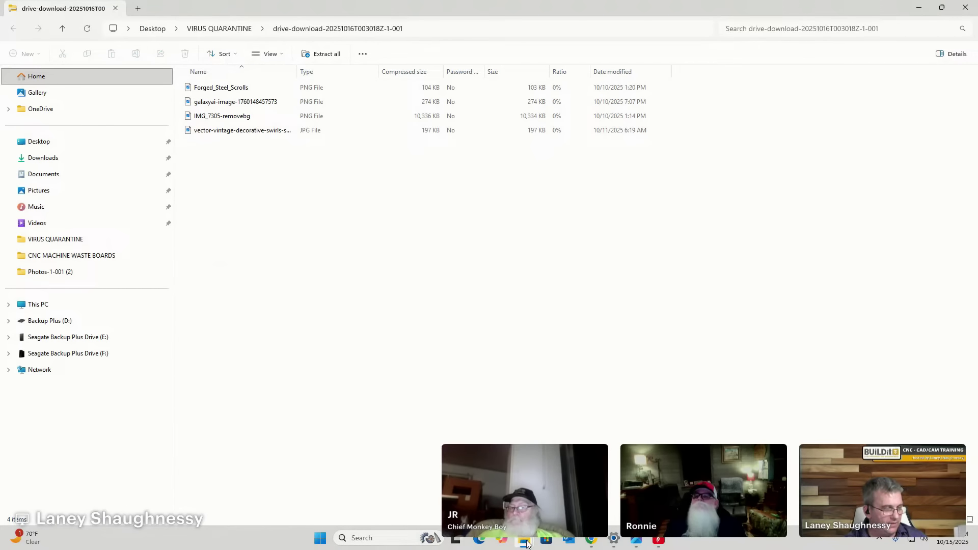
{"action": "mouse_move", "coordinate": [525, 541]}
{"action": "left_click", "coordinate": [647, 482]}
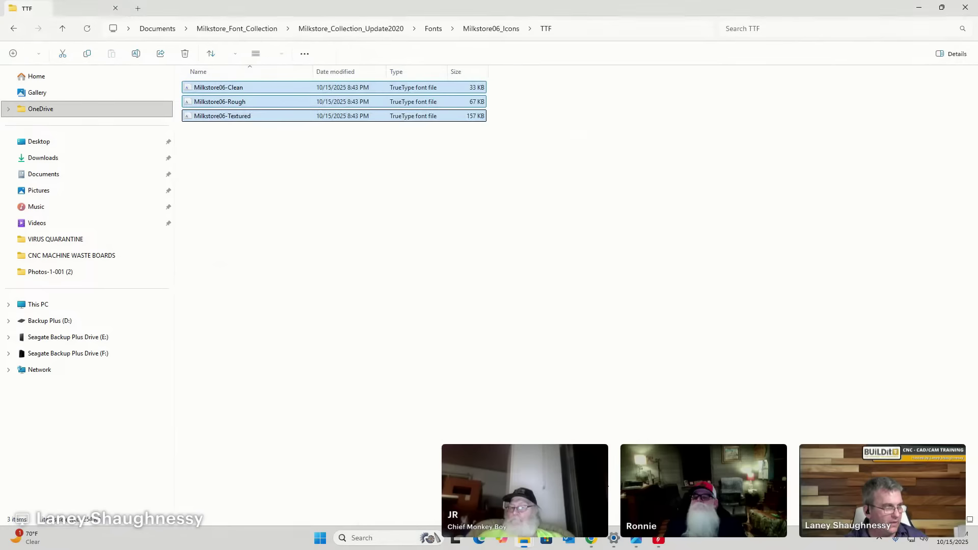
Browse Milkstore_Collection_Update2020 > Extras, peek at Logo_Templates, then open Textured_Backgrounds.
{"action": "left_click", "coordinate": [433, 29]}
{"action": "left_click", "coordinate": [365, 29]}
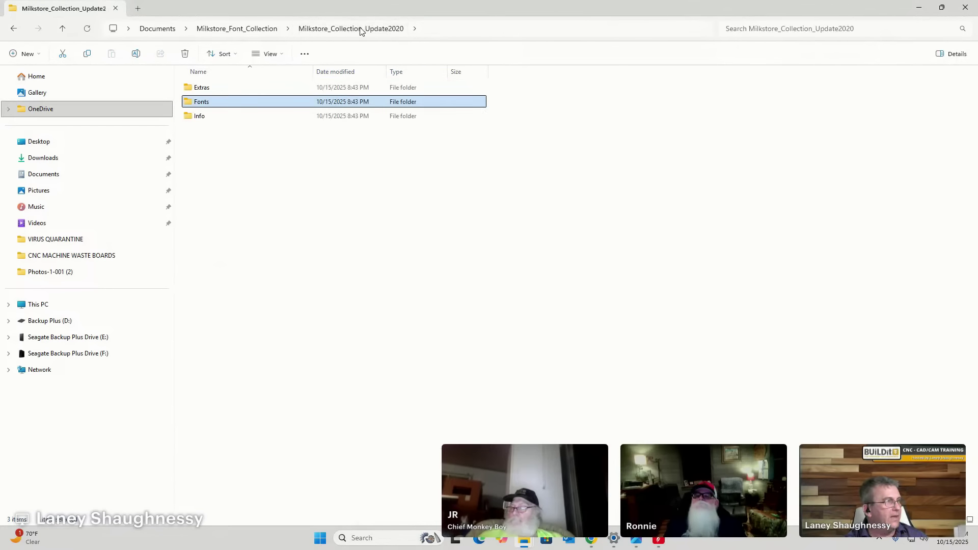
{"action": "double_click", "coordinate": [196, 89]}
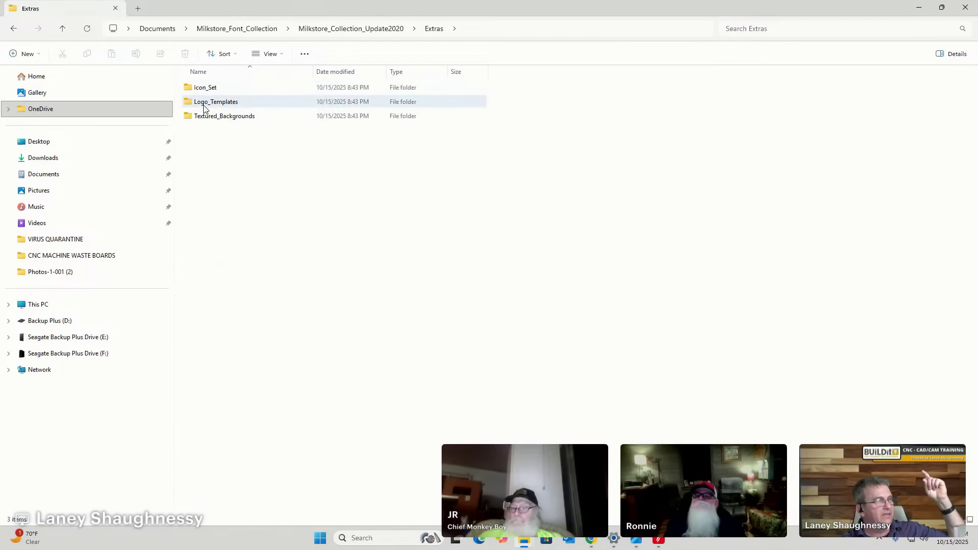
{"action": "left_click", "coordinate": [203, 104]}
{"action": "double_click", "coordinate": [203, 104]}
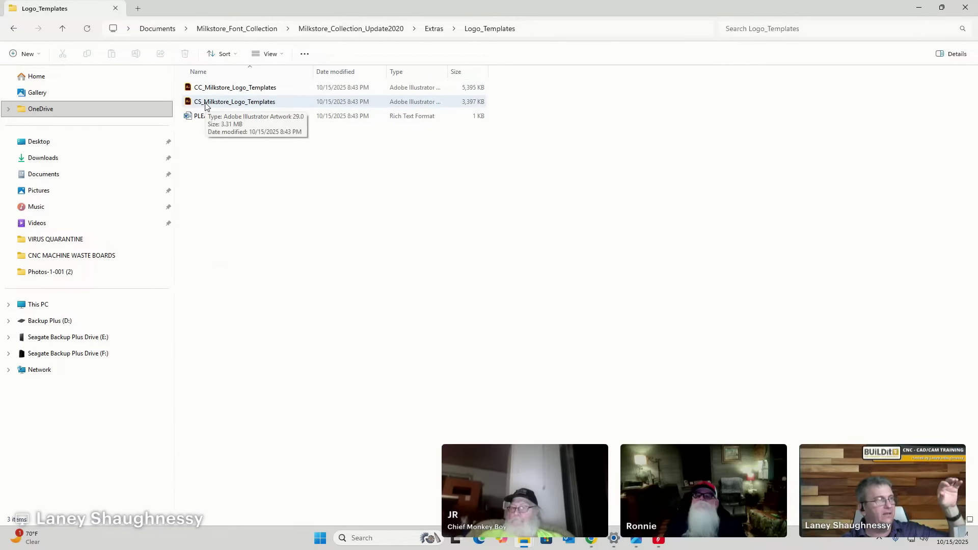
{"action": "left_click", "coordinate": [434, 29]}
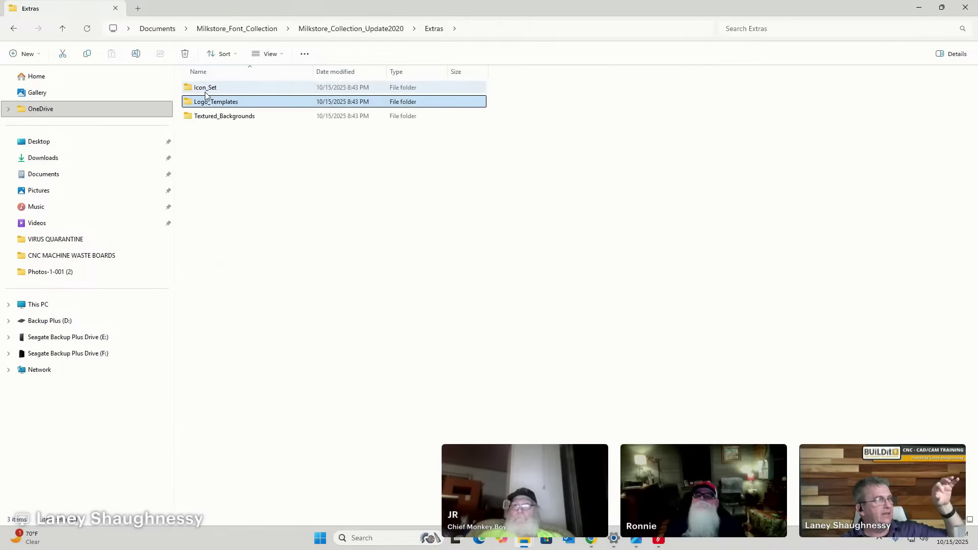
{"action": "double_click", "coordinate": [206, 116]}
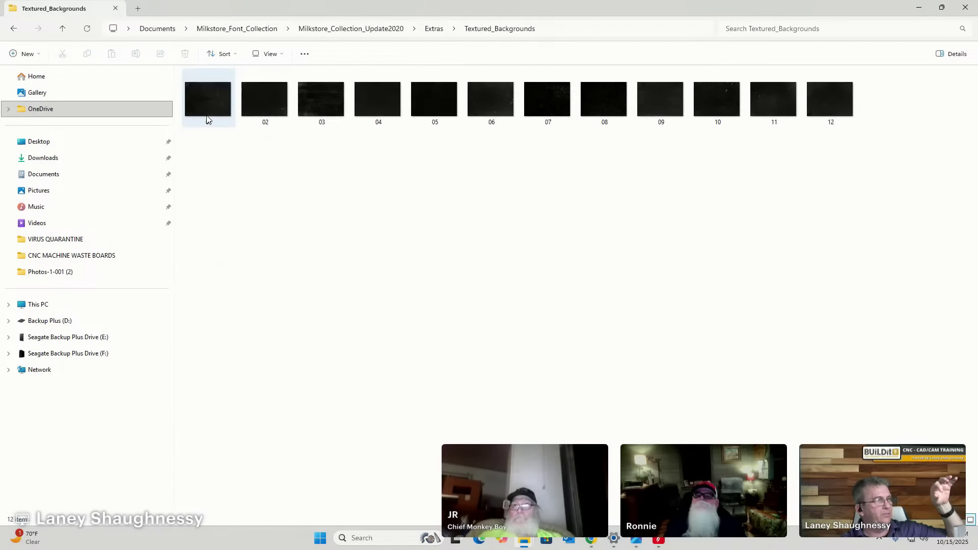
View texture 03.jpg zoomed in Windows Photos, then close it.
{"action": "double_click", "coordinate": [324, 93]}
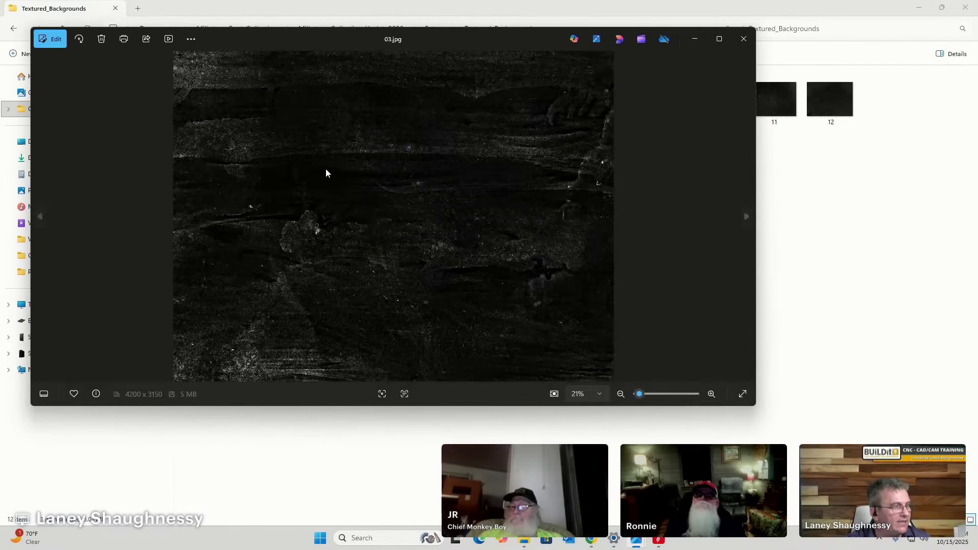
{"action": "scroll", "coordinate": [333, 161], "scroll_direction": "up", "scroll_amount": 2}
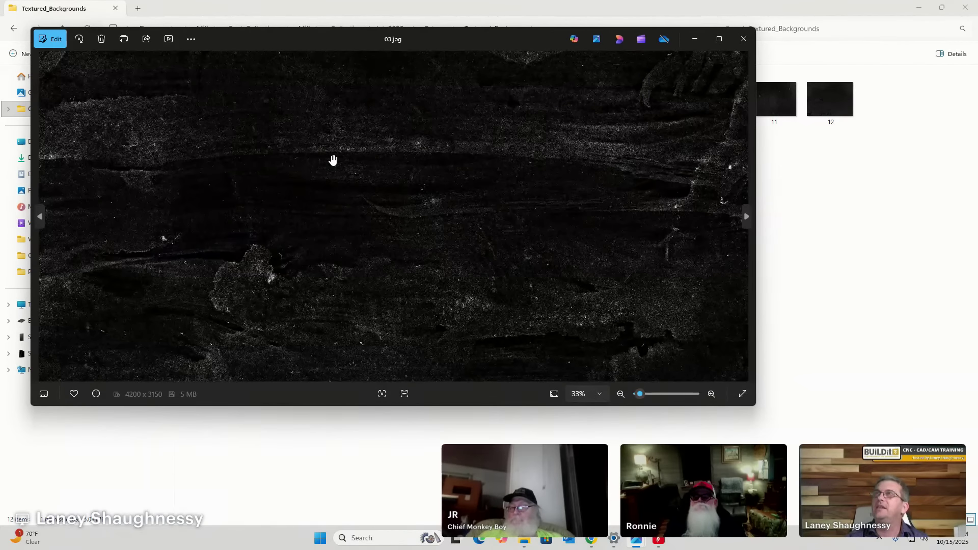
{"action": "scroll", "coordinate": [332, 160], "scroll_direction": "down", "scroll_amount": 1}
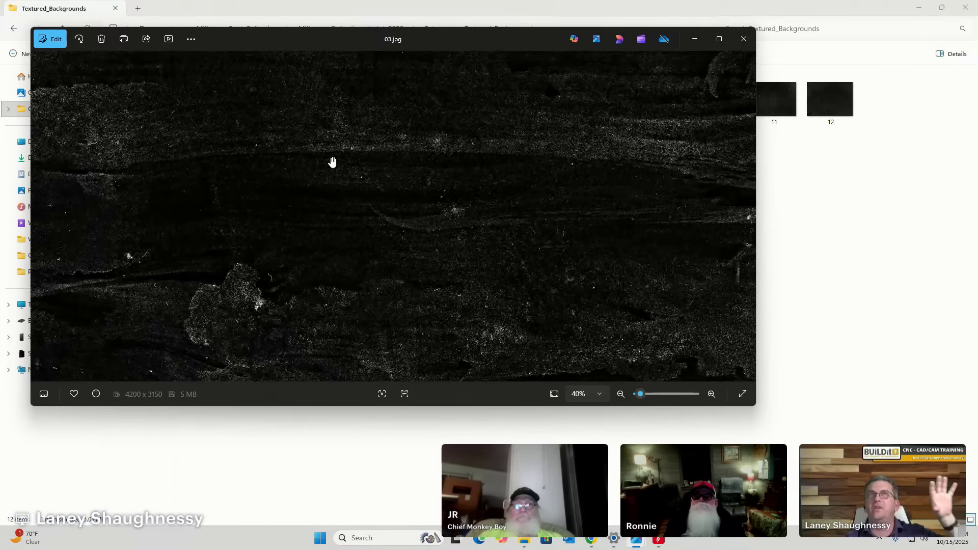
{"action": "scroll", "coordinate": [332, 161], "scroll_direction": "down", "scroll_amount": 4}
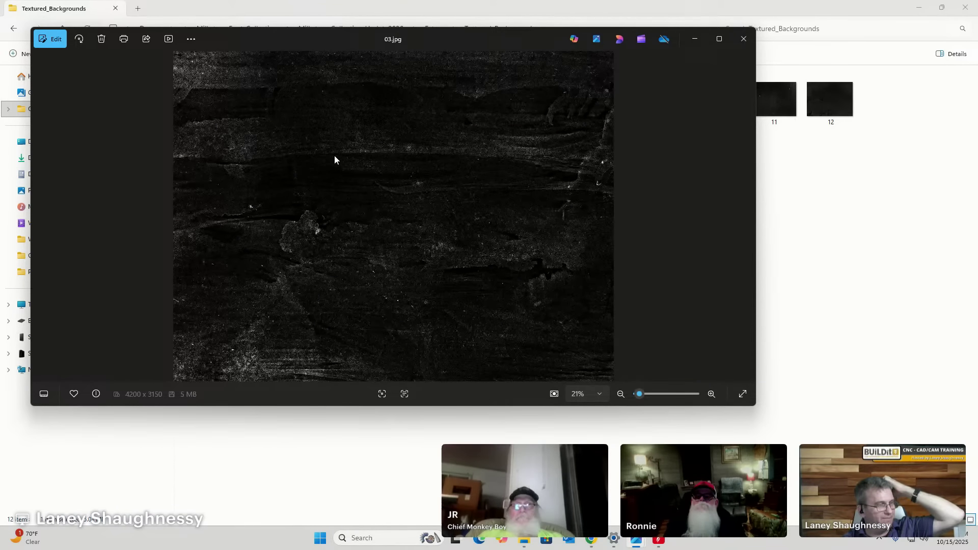
{"action": "left_click", "coordinate": [744, 39]}
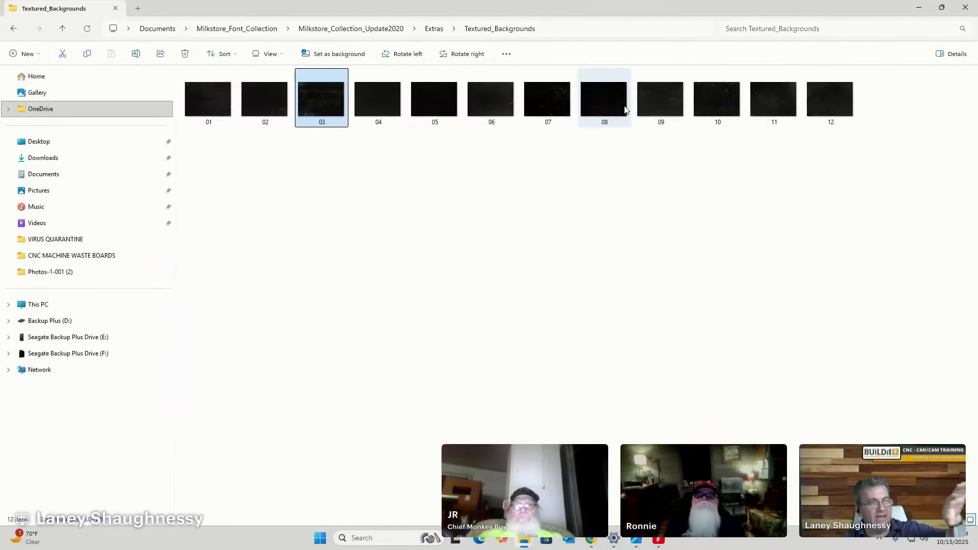
Open texture 09.jpg, maximise and zoom into it, then close Photos.
{"action": "double_click", "coordinate": [676, 105]}
{"action": "scroll", "coordinate": [603, 137], "scroll_direction": "up", "scroll_amount": 8}
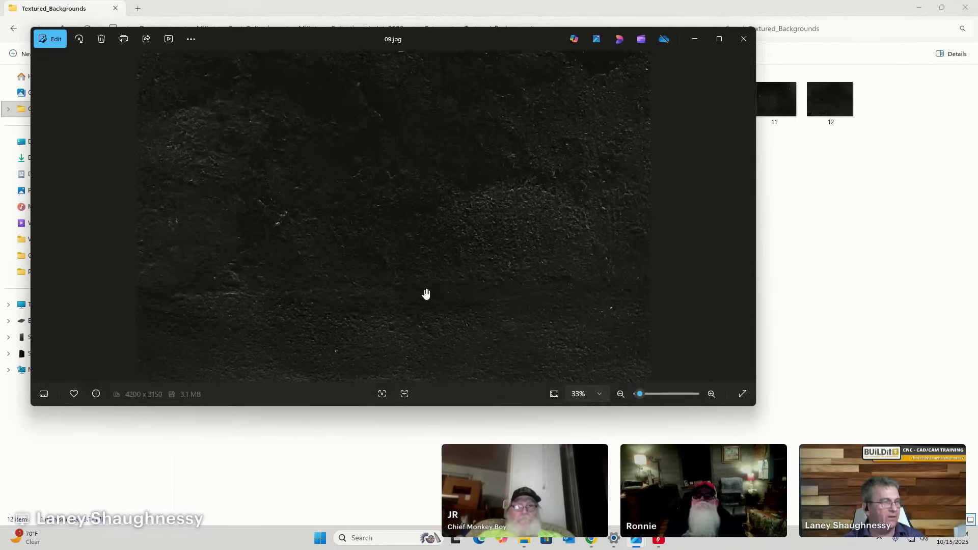
{"action": "left_click", "coordinate": [719, 39]}
{"action": "scroll", "coordinate": [468, 268], "scroll_direction": "up", "scroll_amount": 3}
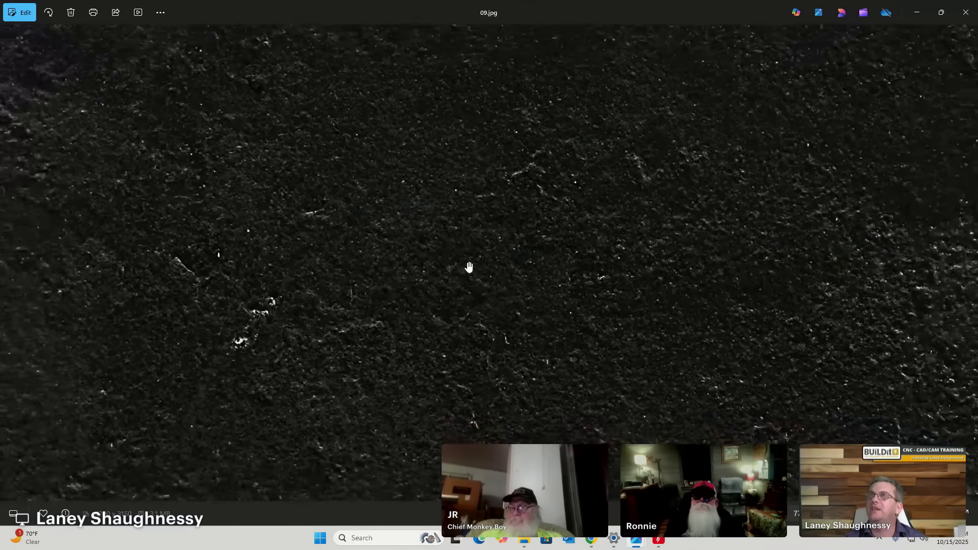
{"action": "scroll", "coordinate": [468, 266], "scroll_direction": "up", "scroll_amount": 1}
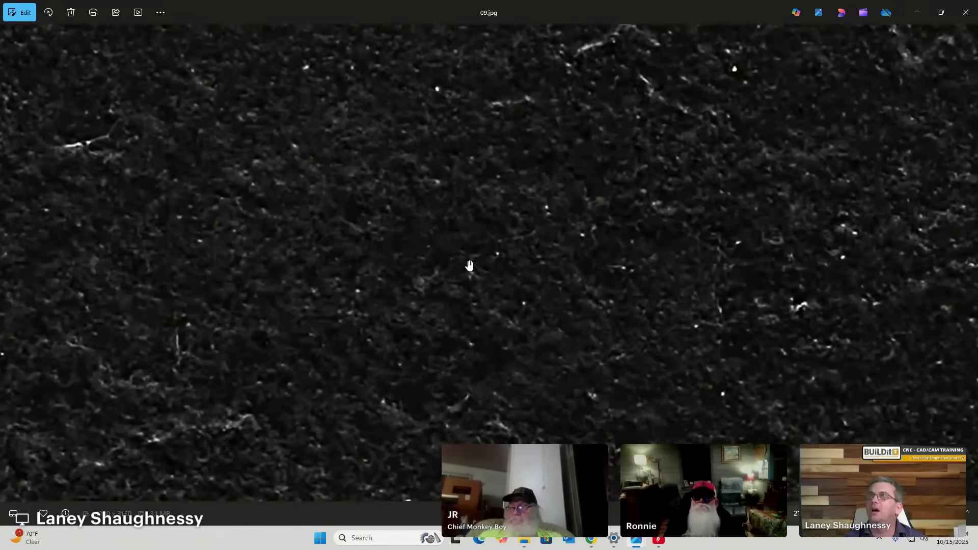
{"action": "scroll", "coordinate": [469, 259], "scroll_direction": "down", "scroll_amount": 5}
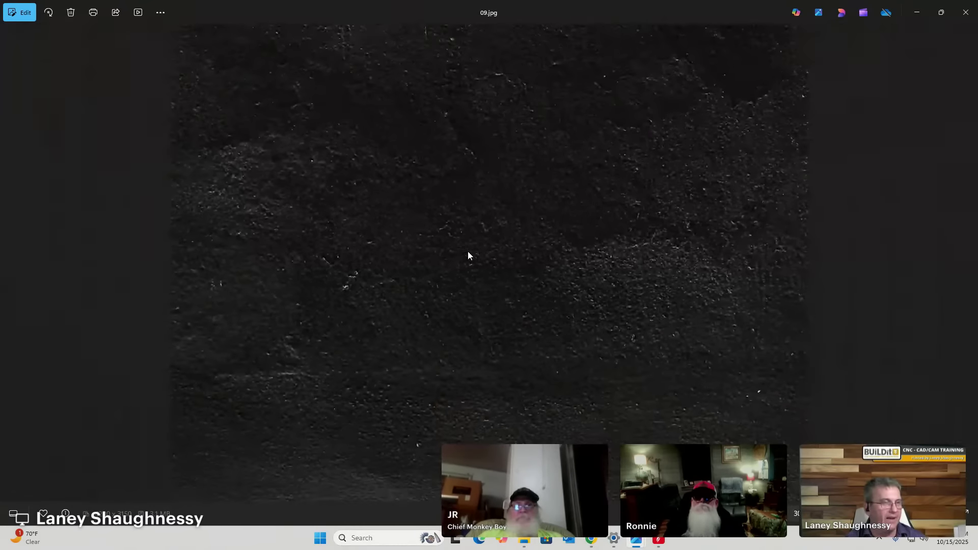
{"action": "left_click", "coordinate": [966, 12]}
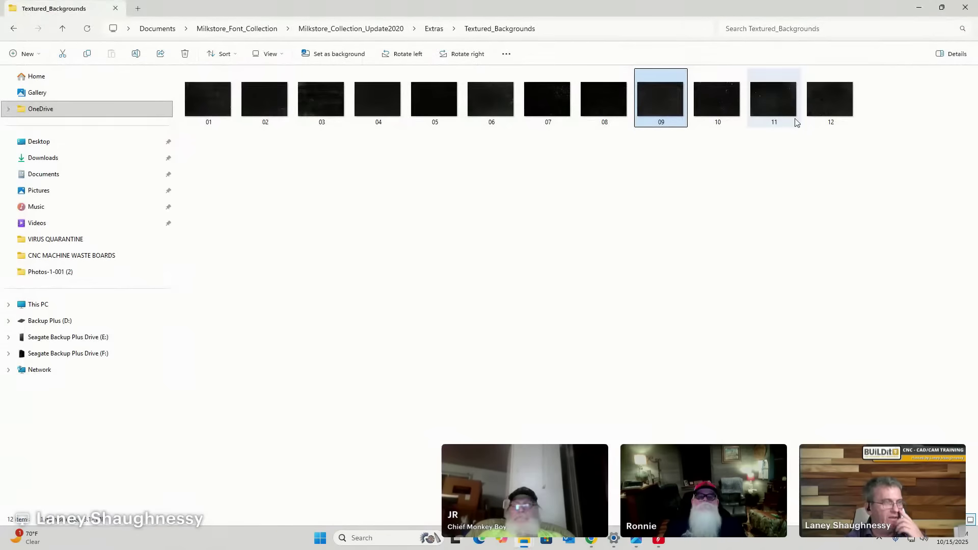
Minimise the three File Explorer windows to return to Aspire.
{"action": "left_click", "coordinate": [922, 8]}
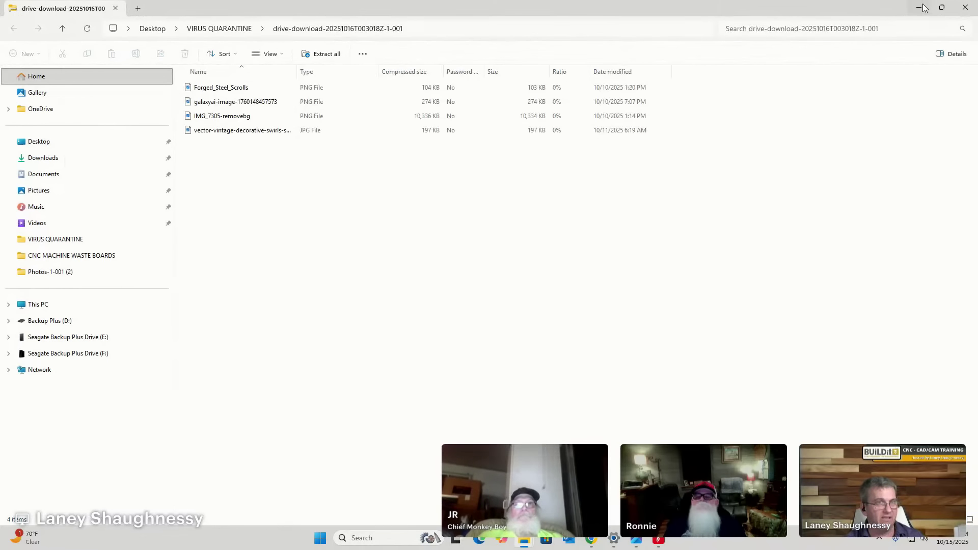
{"action": "left_click", "coordinate": [921, 7]}
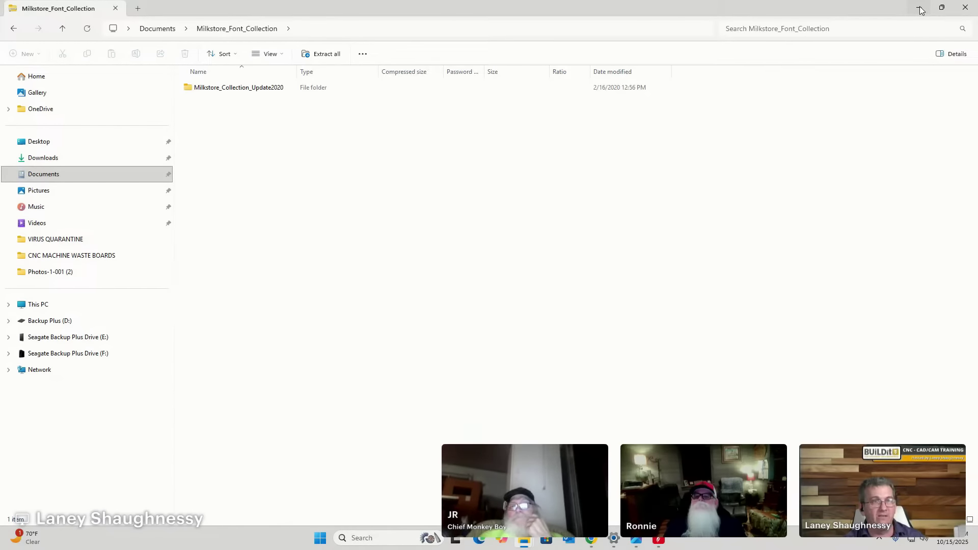
{"action": "left_click", "coordinate": [922, 7]}
Close the Create Text form and box-select all five HELLO WORLD samples.
{"action": "scroll", "coordinate": [529, 326], "scroll_direction": "down", "scroll_amount": 2}
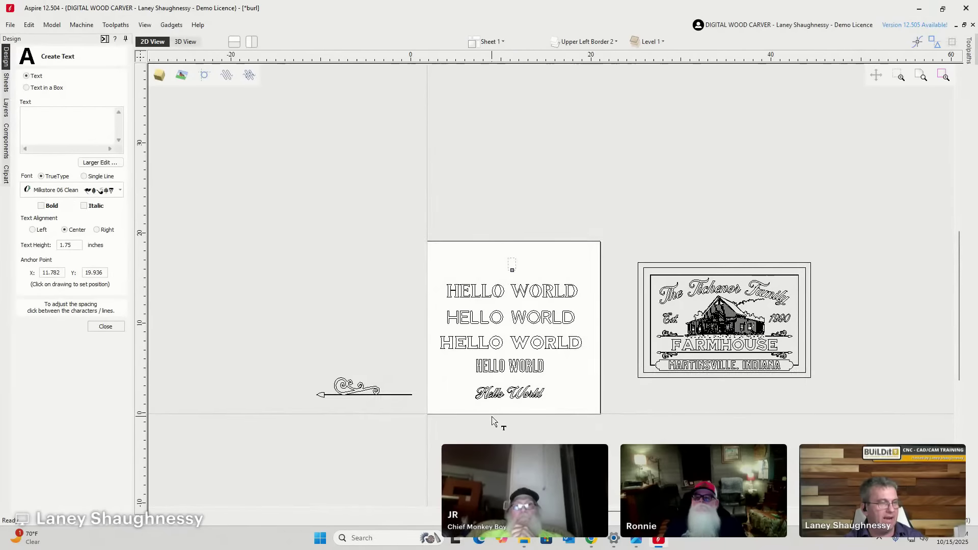
{"action": "scroll", "coordinate": [492, 421], "scroll_direction": "up", "scroll_amount": 4}
{"action": "scroll", "coordinate": [495, 408], "scroll_direction": "down", "scroll_amount": 2}
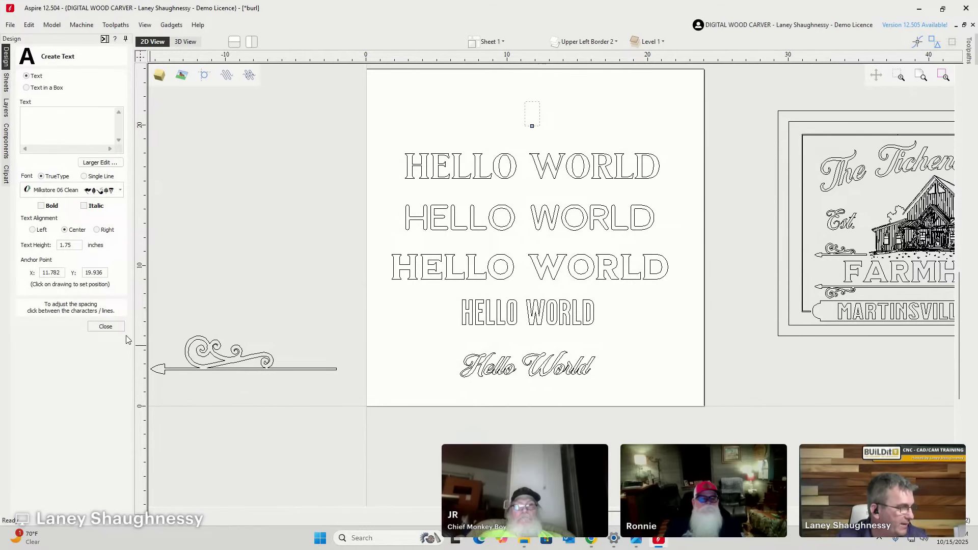
{"action": "left_click", "coordinate": [105, 326]}
{"action": "left_click_drag", "start_coordinate": [355, 121], "coordinate": [740, 432]}
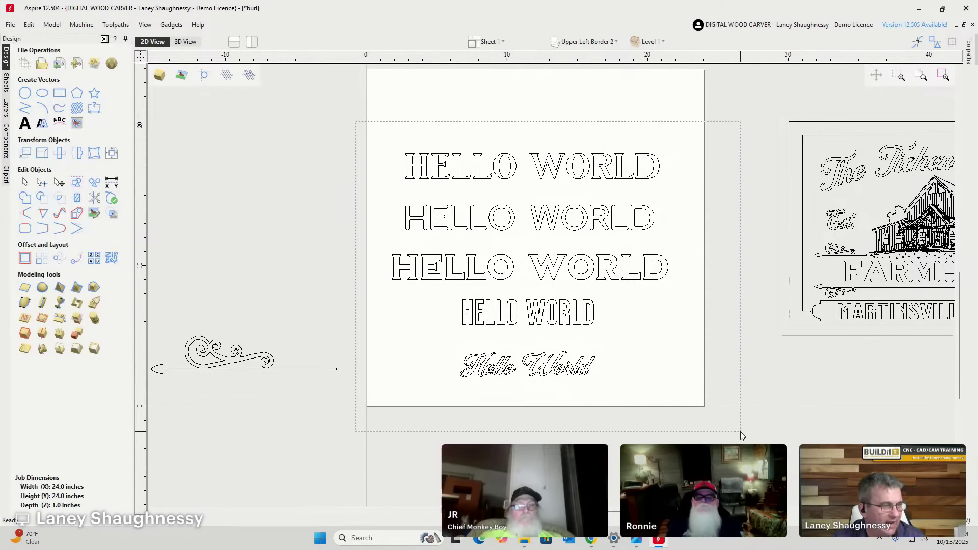
Delete the five selected HELLO WORLD samples, leaving the 24 x 24-inch sheet empty.
{"action": "key", "text": "Delete"}
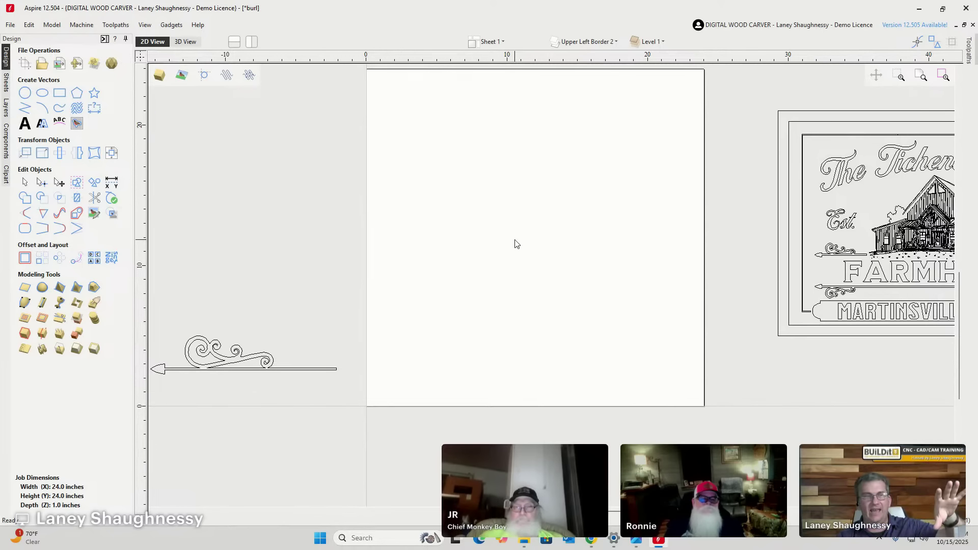
{"action": "scroll", "coordinate": [515, 222], "scroll_direction": "down", "scroll_amount": 3}
{"action": "scroll", "coordinate": [784, 191], "scroll_direction": "up", "scroll_amount": 3}
{"action": "scroll", "coordinate": [800, 186], "scroll_direction": "up", "scroll_amount": 1}
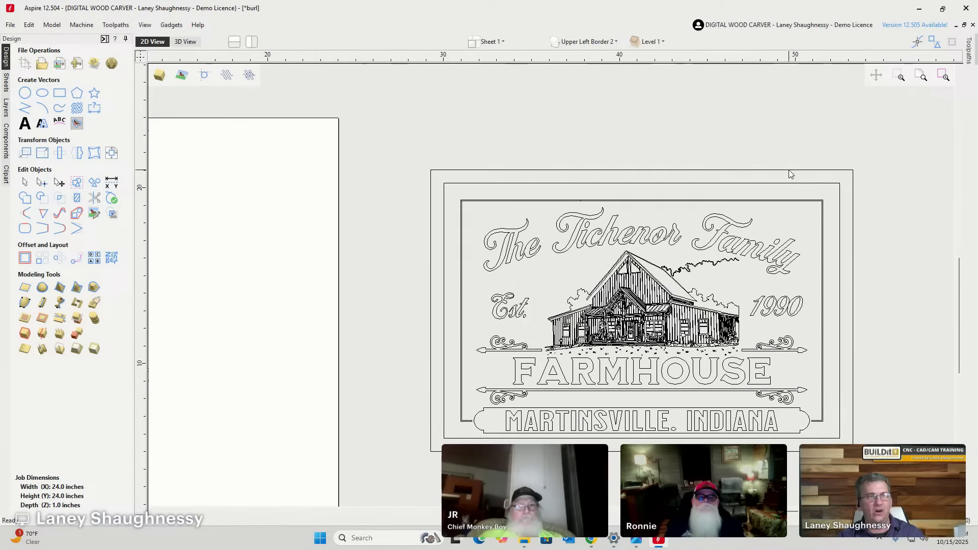
{"action": "left_click", "coordinate": [790, 174]}
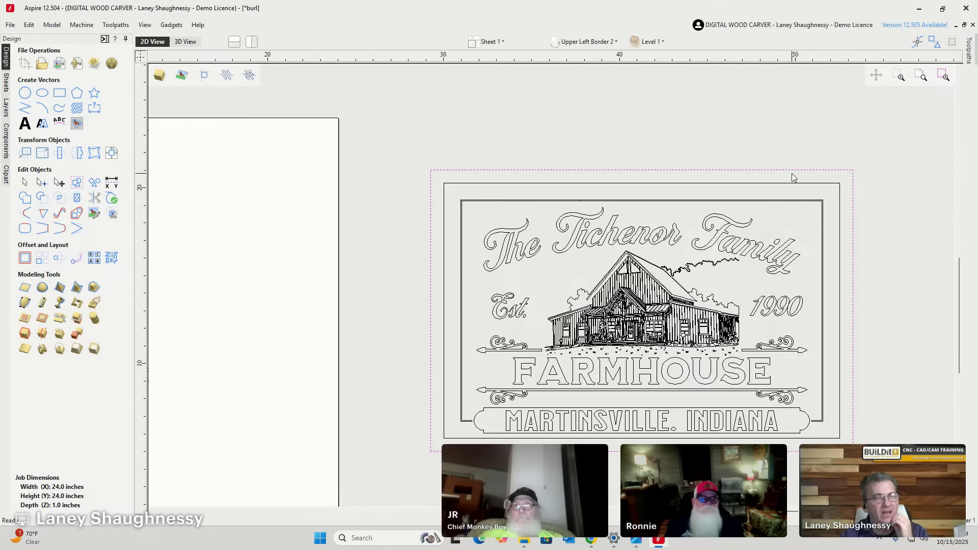
{"action": "scroll", "coordinate": [853, 172], "scroll_direction": "down", "scroll_amount": 3}
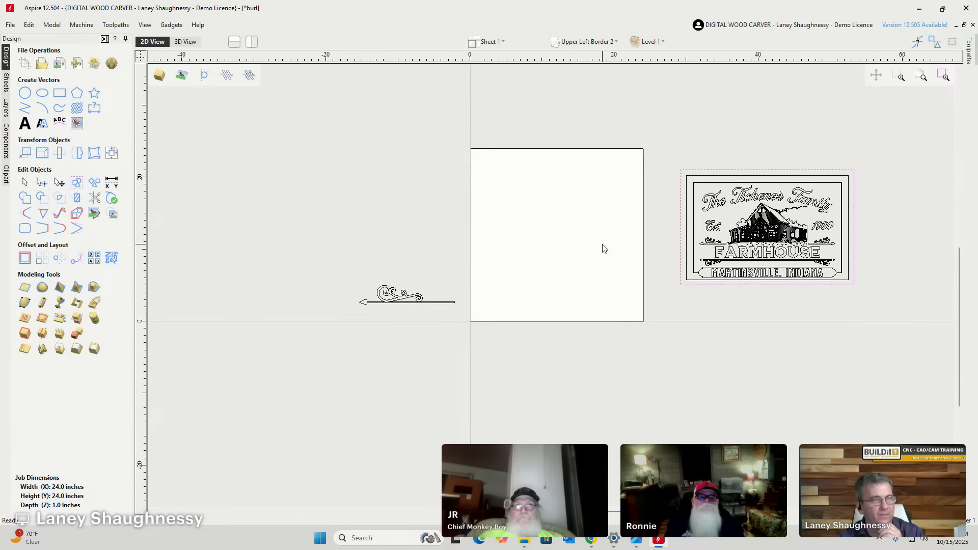
{"action": "scroll", "coordinate": [602, 246], "scroll_direction": "up", "scroll_amount": 3}
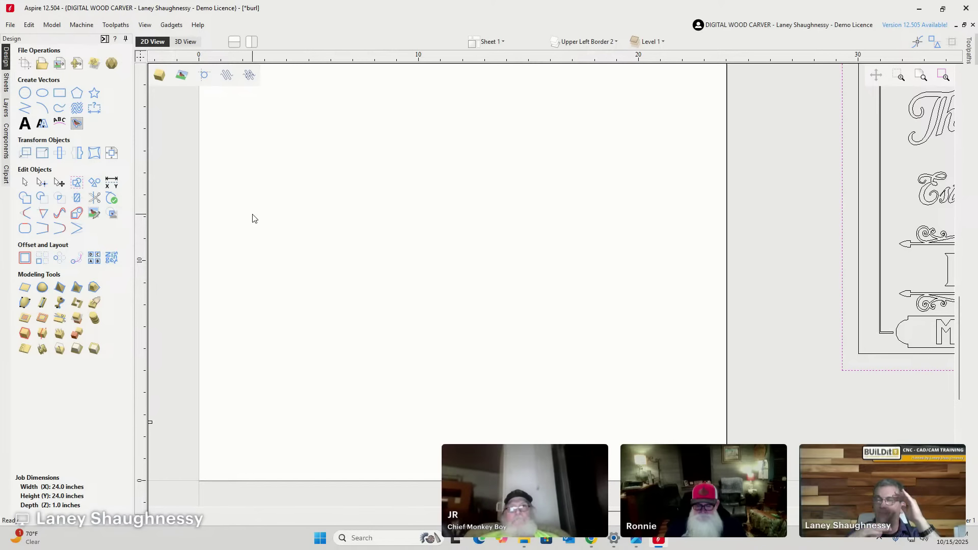
Draw a wide trial rectangle on the sheet, then select and delete it.
{"action": "left_click", "coordinate": [59, 93]}
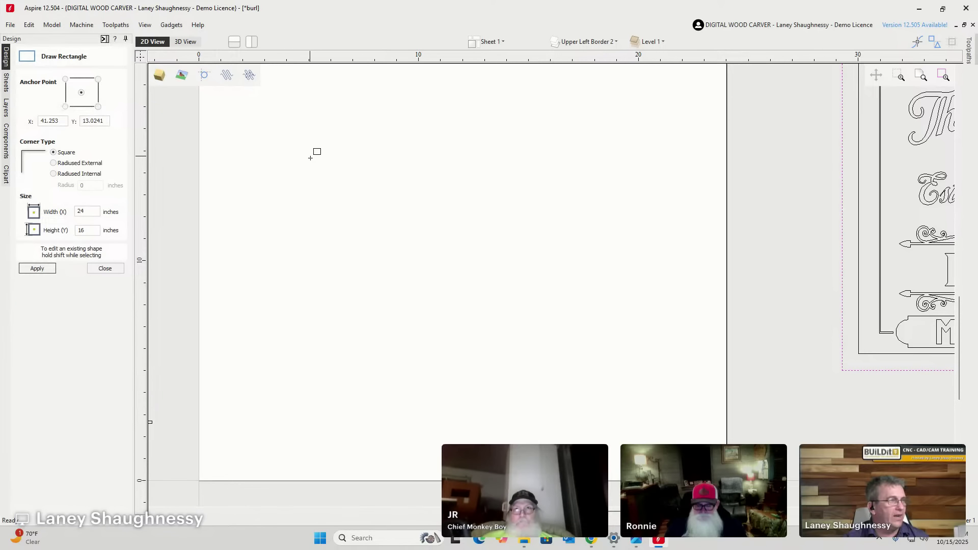
{"action": "left_click_drag", "start_coordinate": [309, 156], "coordinate": [568, 253]}
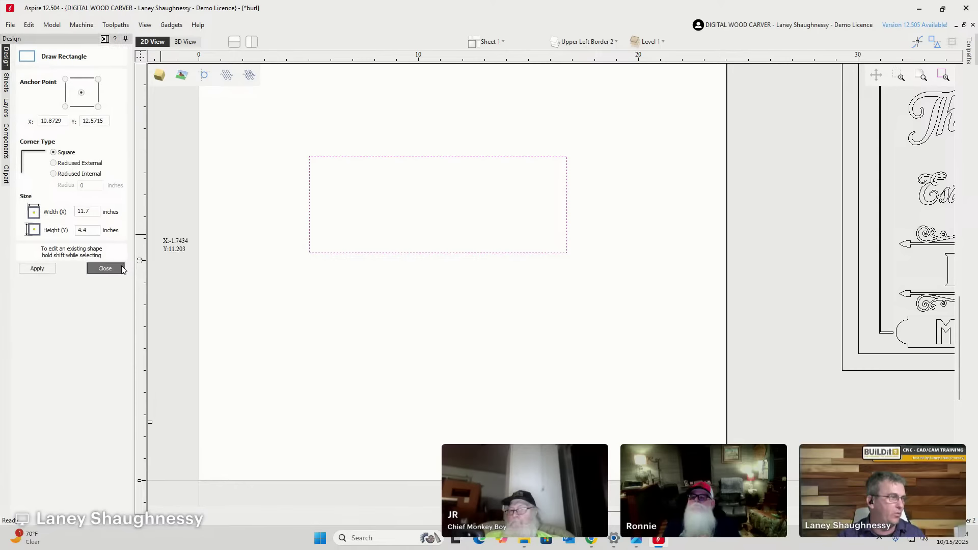
{"action": "left_click", "coordinate": [105, 268]}
{"action": "left_click_drag", "start_coordinate": [274, 126], "coordinate": [626, 304]}
{"action": "key", "text": "Delete"}
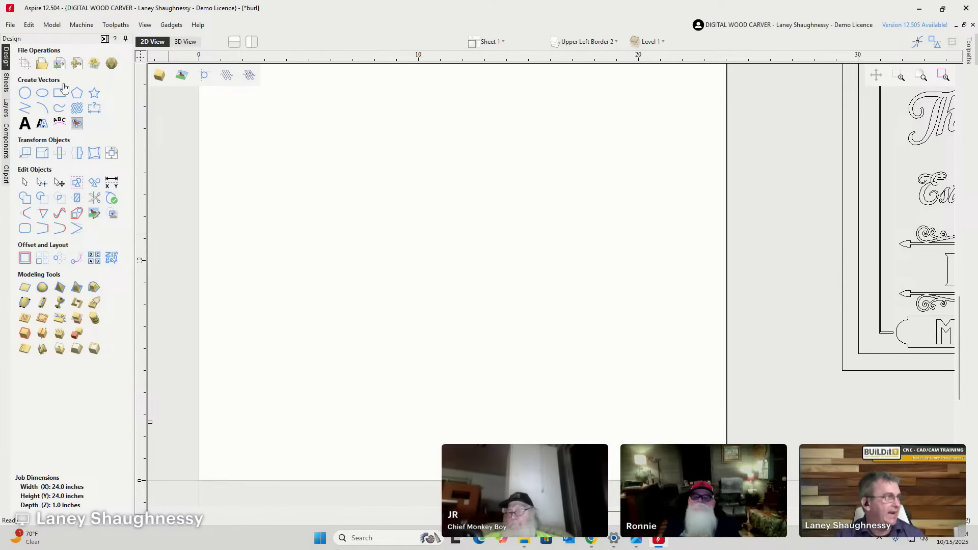
Draw a roughly square rectangle and set its width to 10 inches (10 x 9.5).
{"action": "left_click", "coordinate": [60, 93]}
{"action": "left_click_drag", "start_coordinate": [299, 133], "coordinate": [528, 342]}
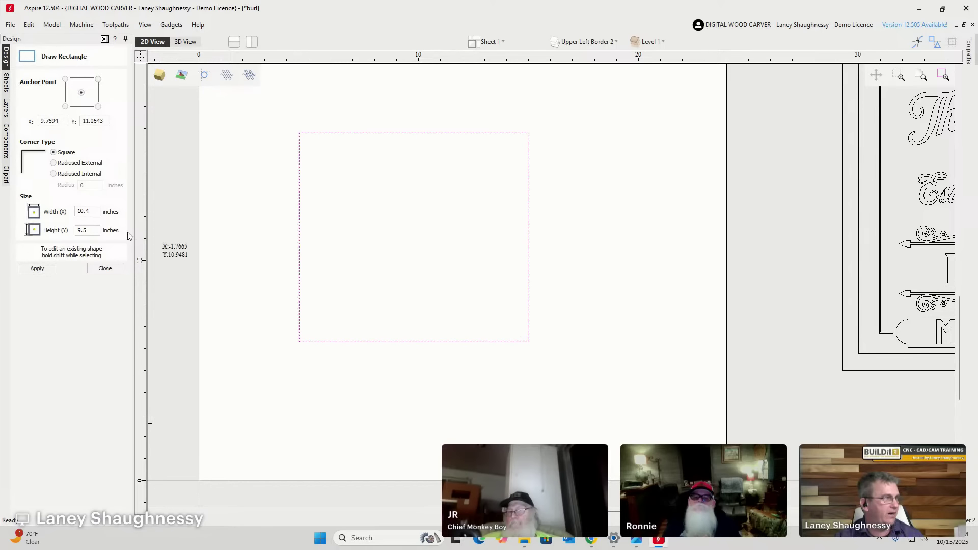
{"action": "double_click", "coordinate": [89, 210]}
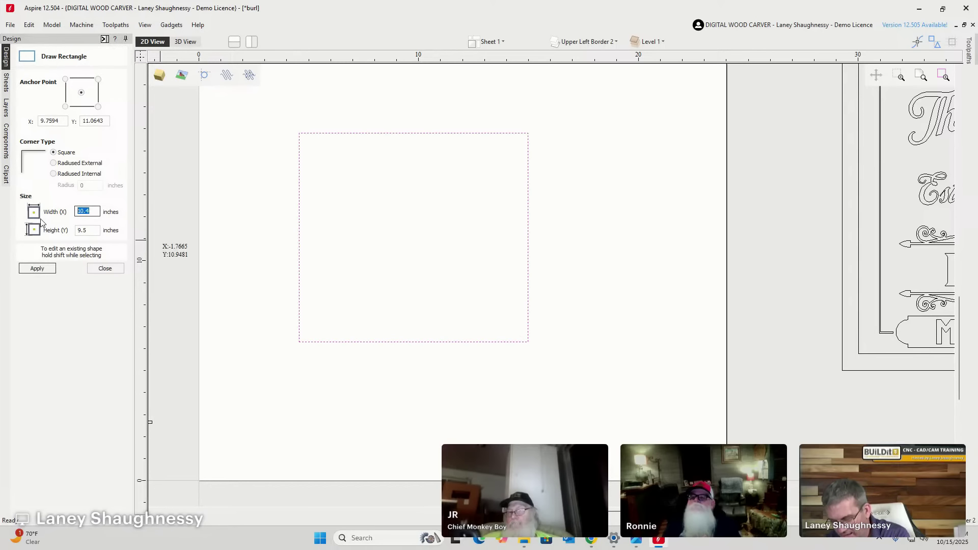
{"action": "type", "text": "10"}
{"action": "left_click", "coordinate": [37, 269]}
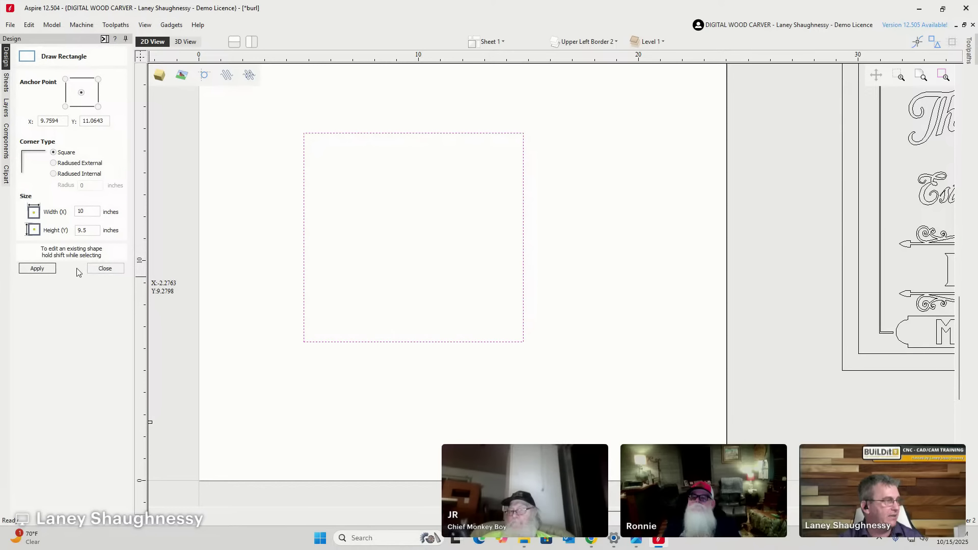
{"action": "left_click", "coordinate": [104, 269]}
{"action": "left_click", "coordinate": [25, 108]}
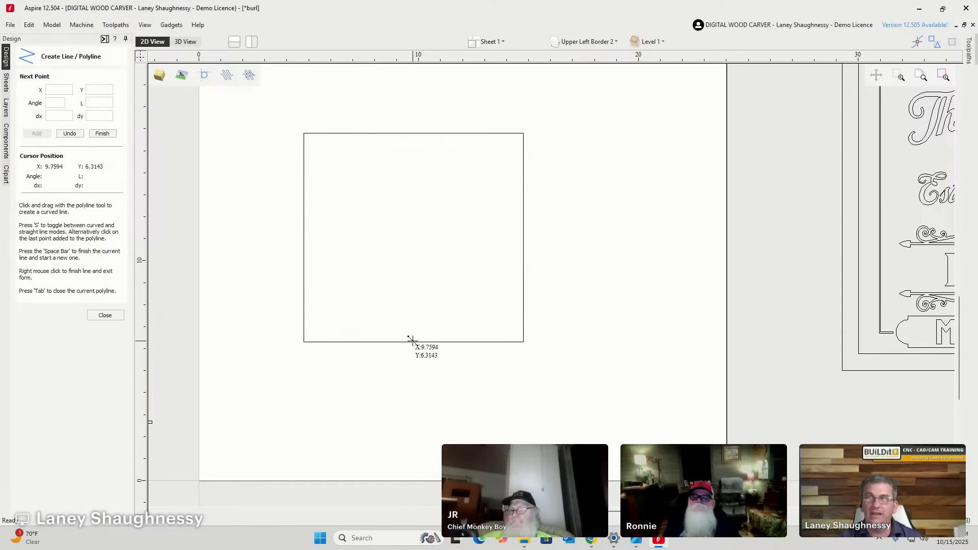
Draw a line from the rectangle's bottom edge to its top-right corner.
{"action": "left_click", "coordinate": [412, 341]}
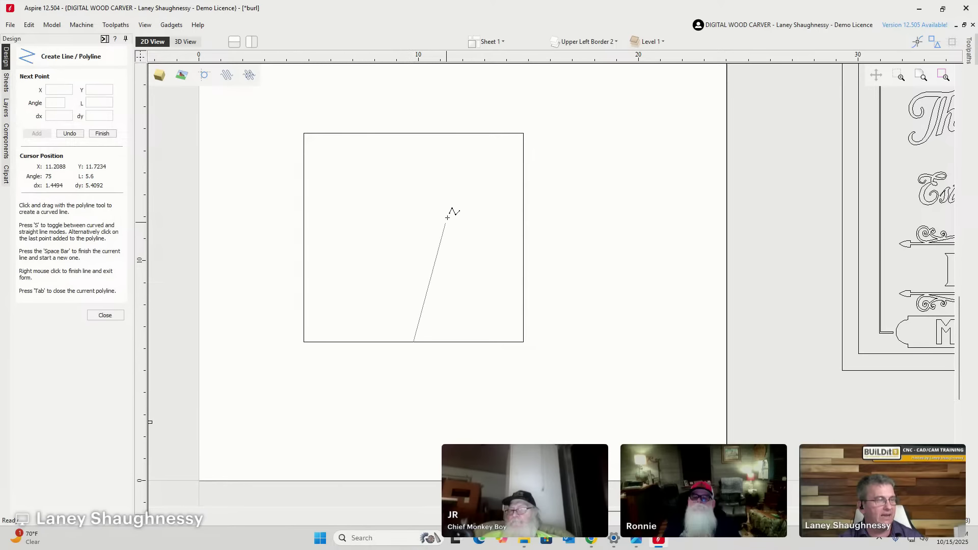
{"action": "left_click", "coordinate": [523, 132]}
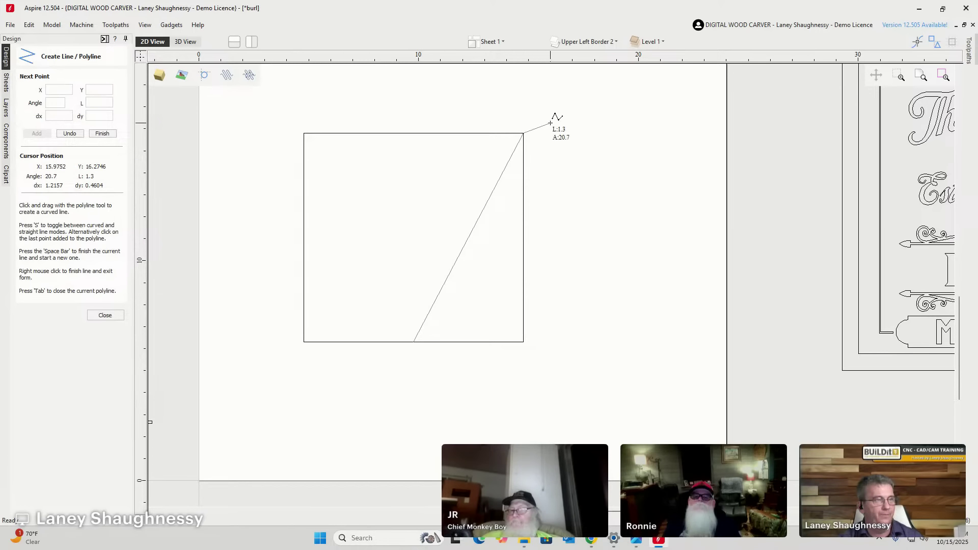
{"action": "left_click", "coordinate": [115, 317]}
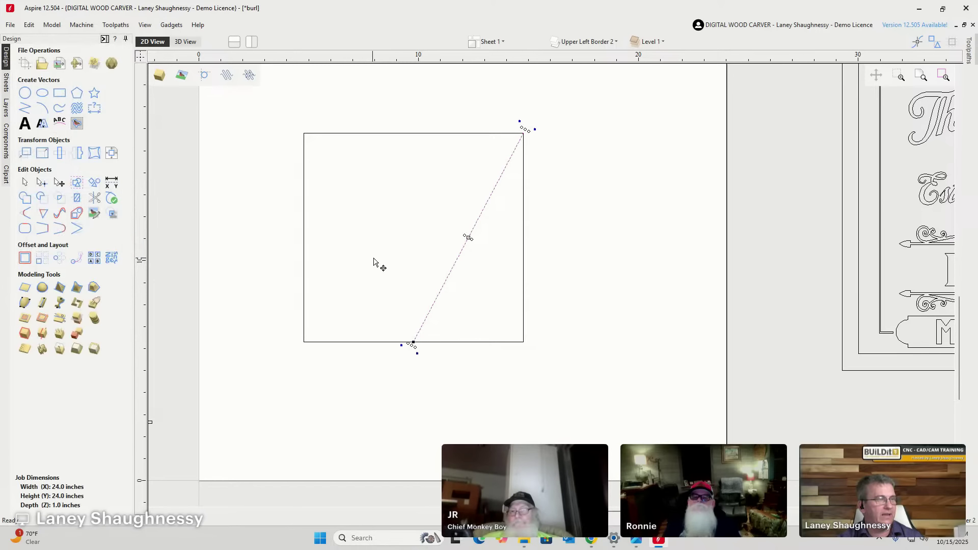
{"action": "scroll", "coordinate": [468, 238], "scroll_direction": "up", "scroll_amount": 3}
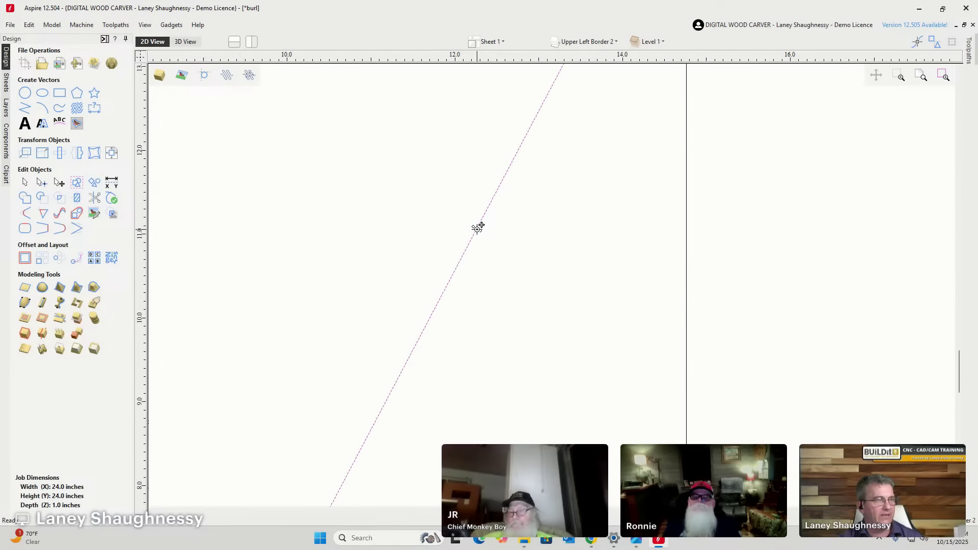
{"action": "scroll", "coordinate": [531, 237], "scroll_direction": "down", "scroll_amount": 3}
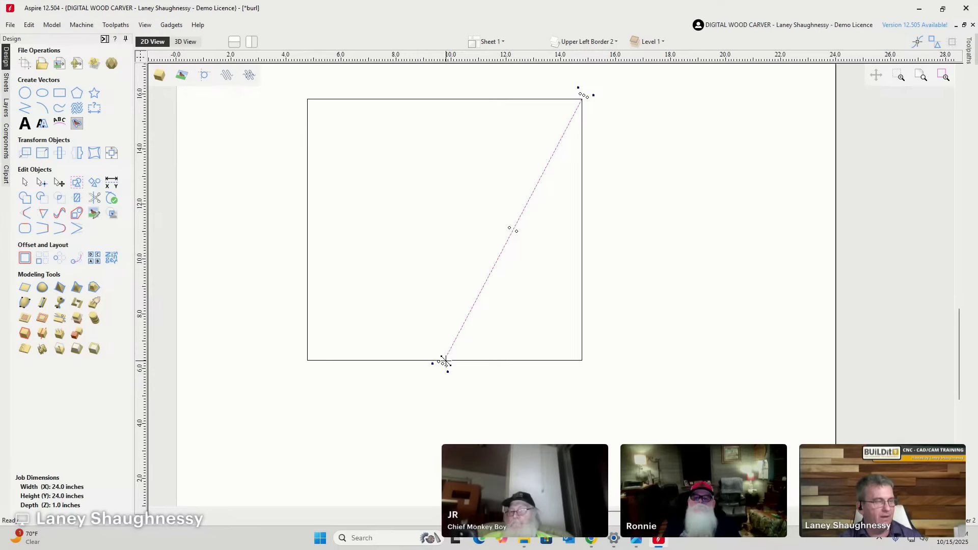
Rotate the line about its bottom end until it lies flat along the rectangle's bottom.
{"action": "left_click", "coordinate": [444, 361]}
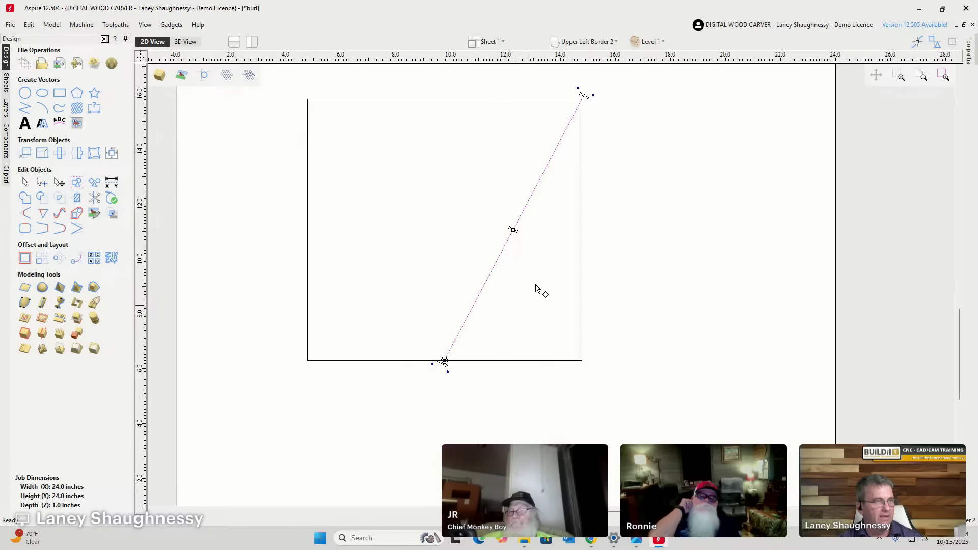
{"action": "left_click_drag", "start_coordinate": [586, 95], "coordinate": [756, 373]}
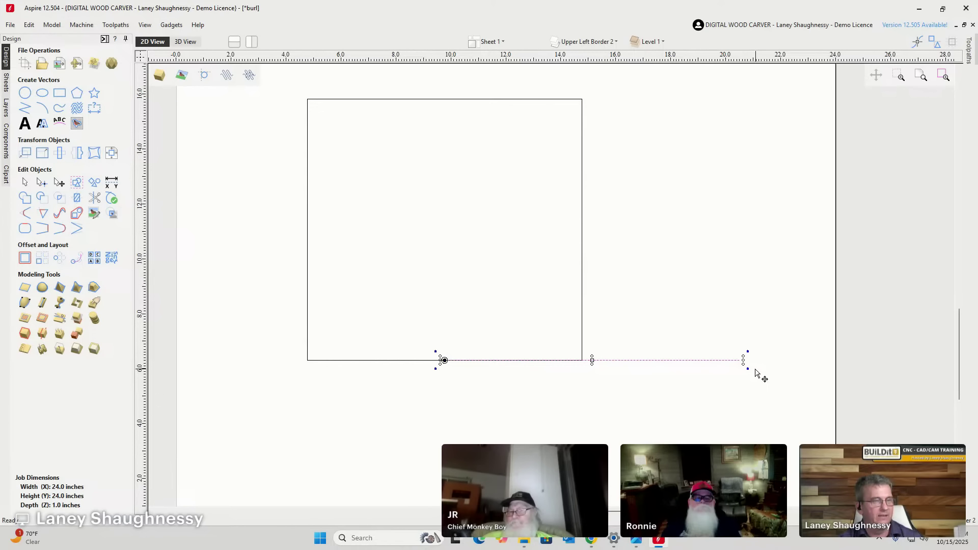
{"action": "left_click", "coordinate": [42, 181]}
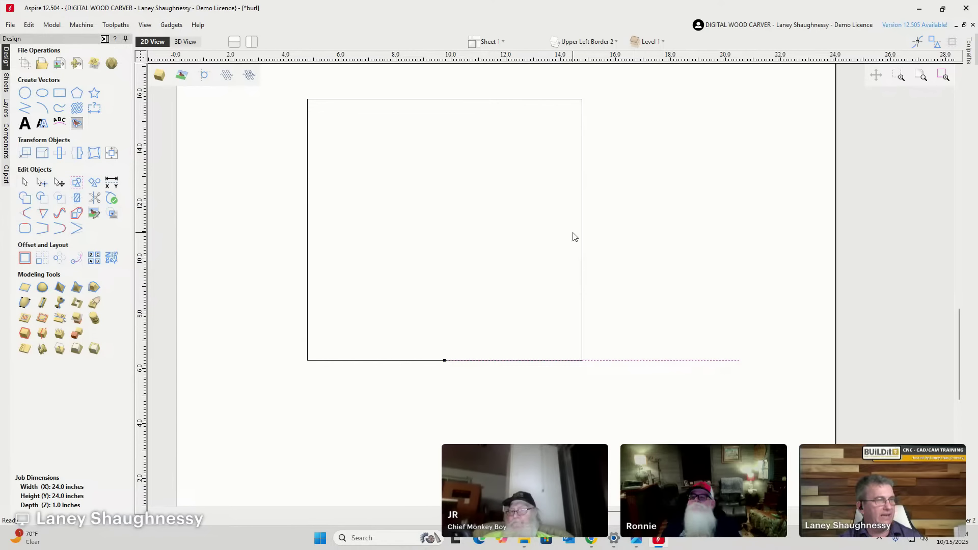
Stretch the rectangle's right side out to the end of the flattened line.
{"action": "left_click", "coordinate": [582, 234]}
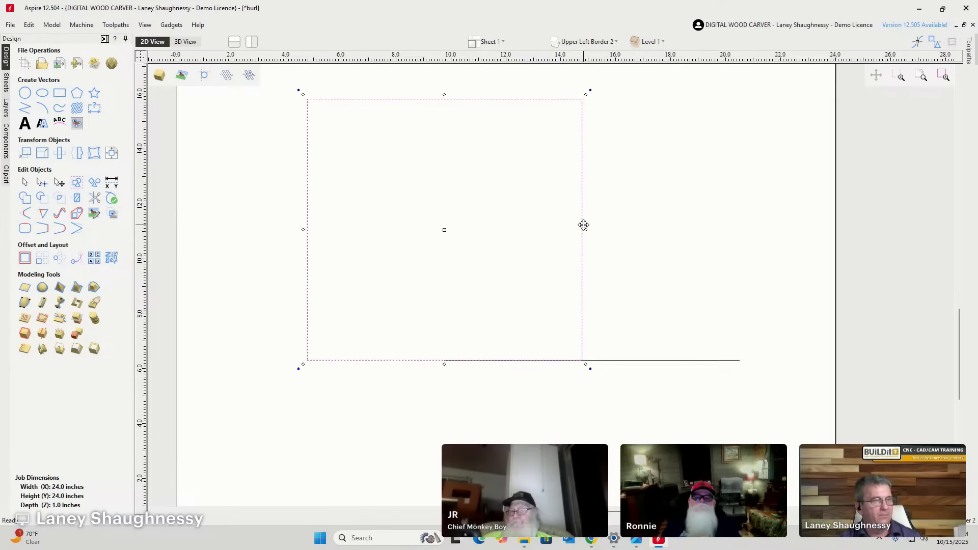
{"action": "left_click_drag", "start_coordinate": [584, 229], "coordinate": [740, 361]}
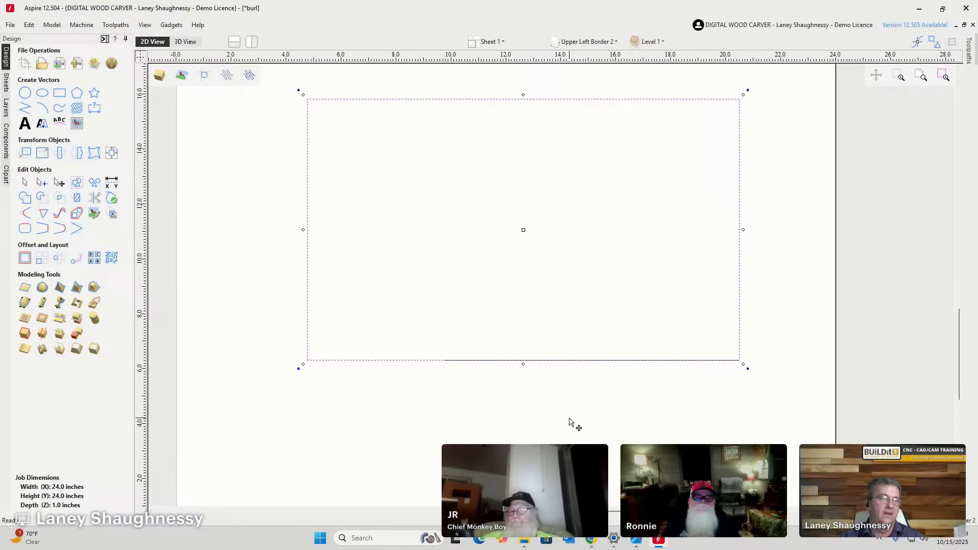
{"action": "scroll", "coordinate": [564, 372], "scroll_direction": "down", "scroll_amount": 2}
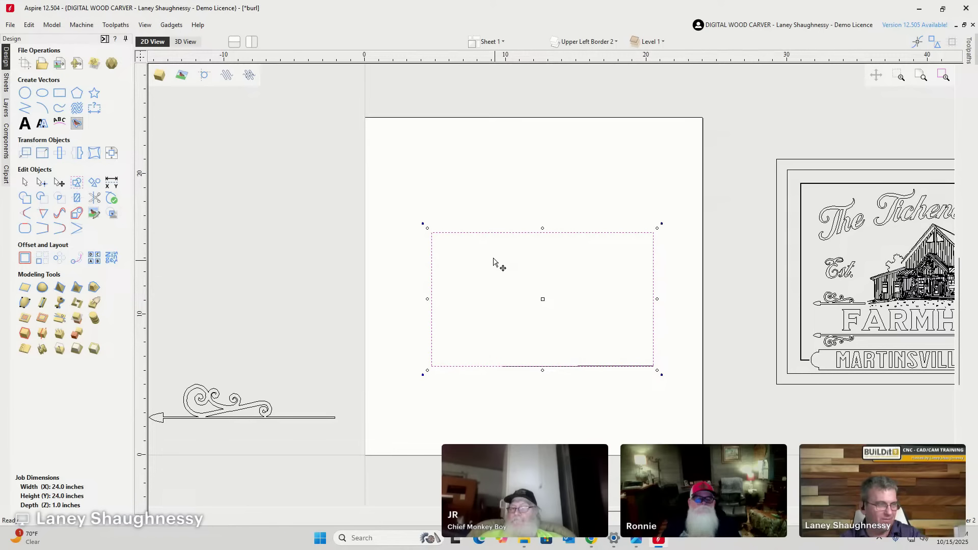
Delete the widened rectangle and drag the farmhouse sign's border rectangle onto the blank sheet.
{"action": "left_click_drag", "start_coordinate": [391, 191], "coordinate": [699, 422]}
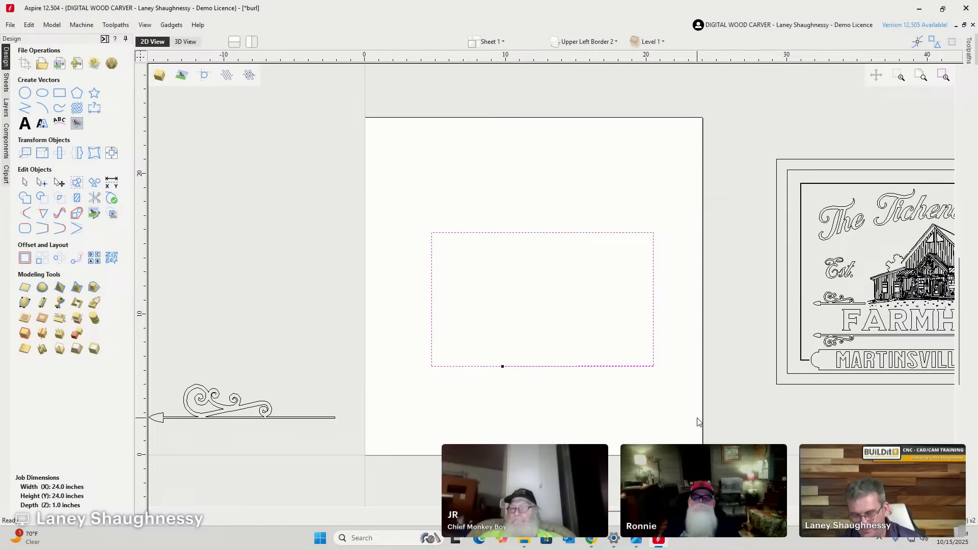
{"action": "key", "text": "Delete"}
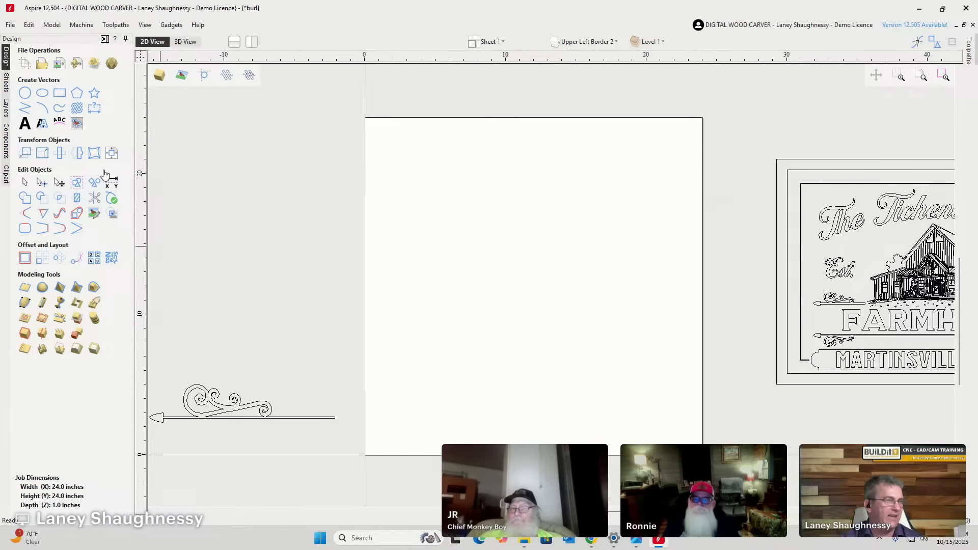
{"action": "left_click", "coordinate": [786, 160]}
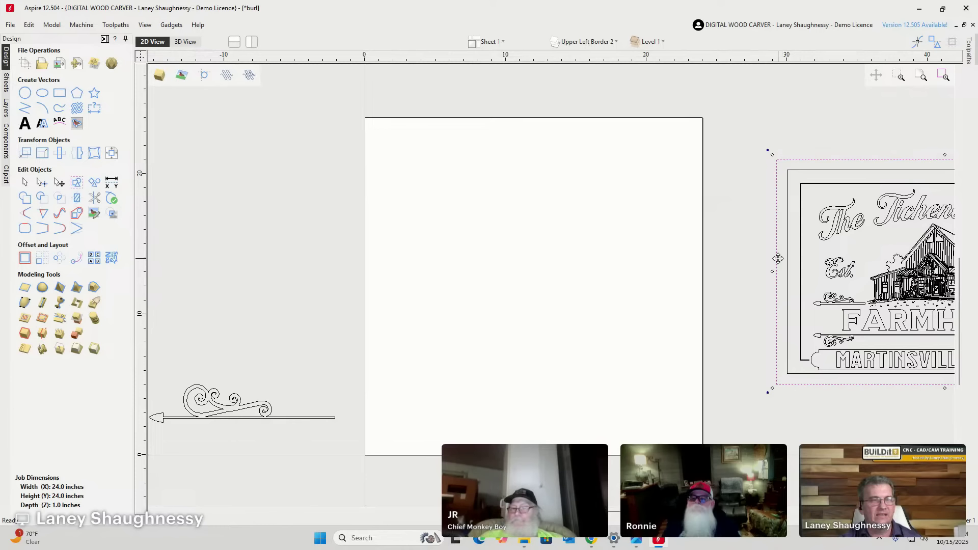
{"action": "left_click_drag", "start_coordinate": [777, 270], "coordinate": [366, 287]}
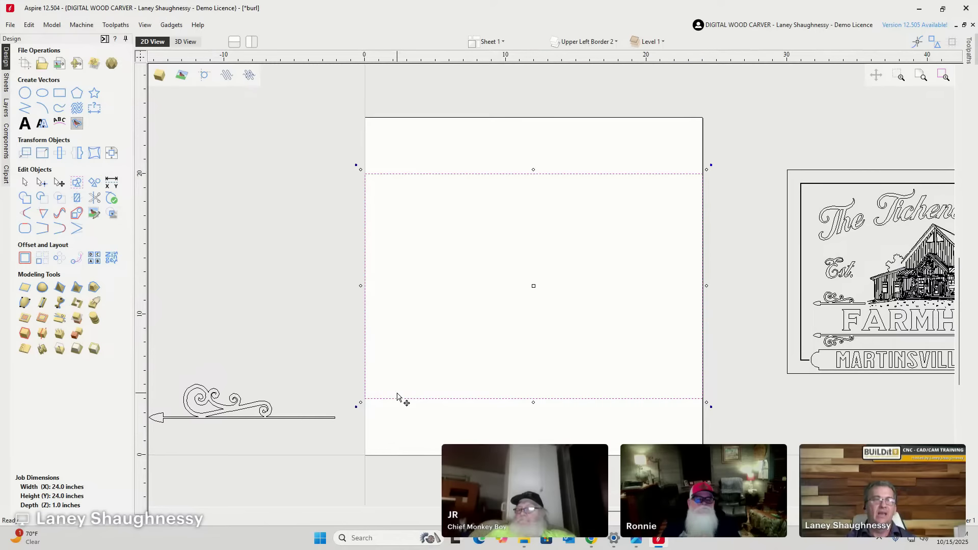
{"action": "scroll", "coordinate": [670, 256], "scroll_direction": "down", "scroll_amount": 4}
{"action": "scroll", "coordinate": [854, 247], "scroll_direction": "up", "scroll_amount": 5}
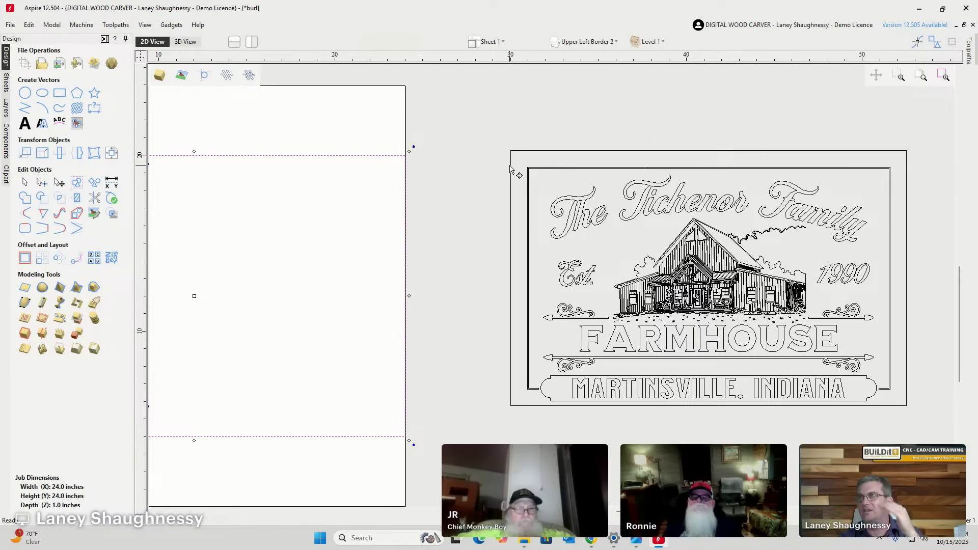
{"action": "scroll", "coordinate": [377, 146], "scroll_direction": "down", "scroll_amount": 2}
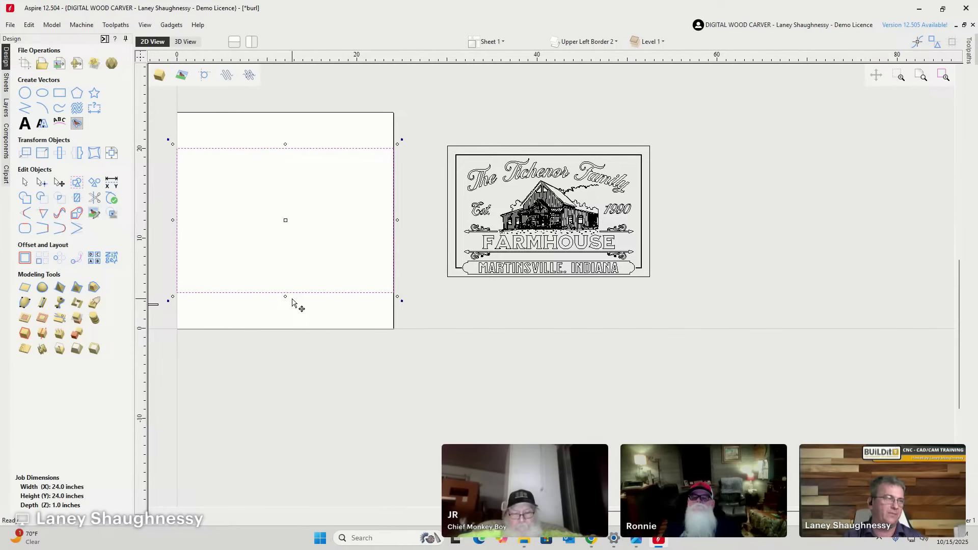
{"action": "scroll", "coordinate": [201, 188], "scroll_direction": "up", "scroll_amount": 2}
{"action": "scroll", "coordinate": [529, 196], "scroll_direction": "down", "scroll_amount": 1}
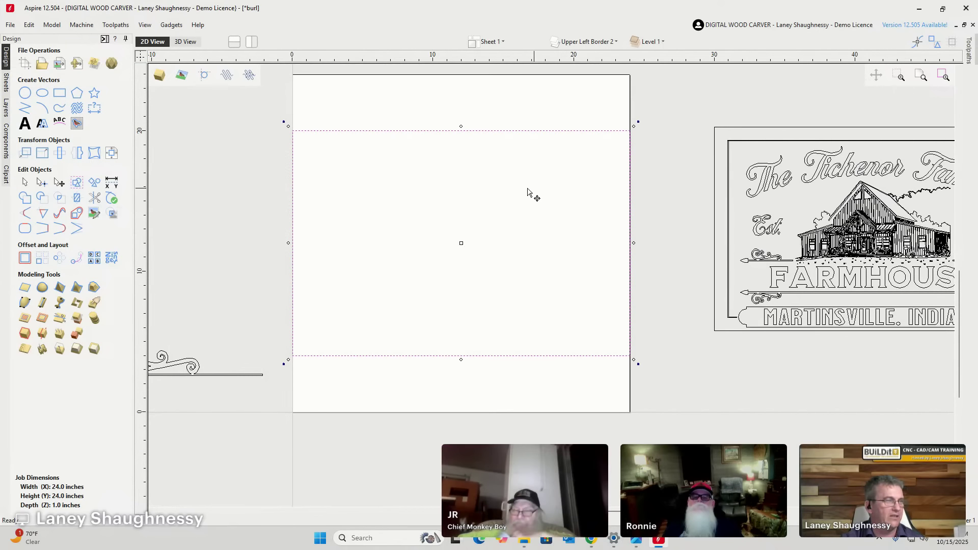
{"action": "scroll", "coordinate": [719, 171], "scroll_direction": "up", "scroll_amount": 3}
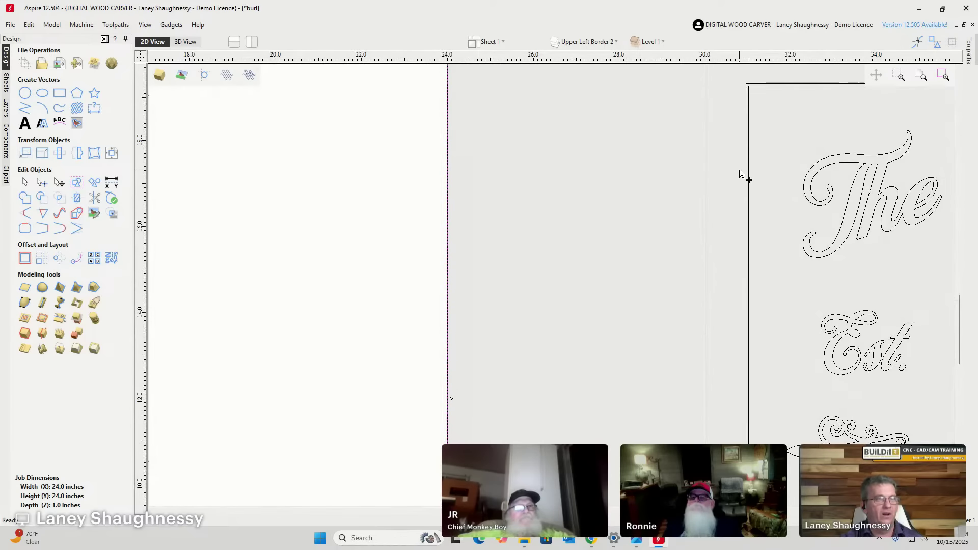
{"action": "scroll", "coordinate": [406, 182], "scroll_direction": "down", "scroll_amount": 4}
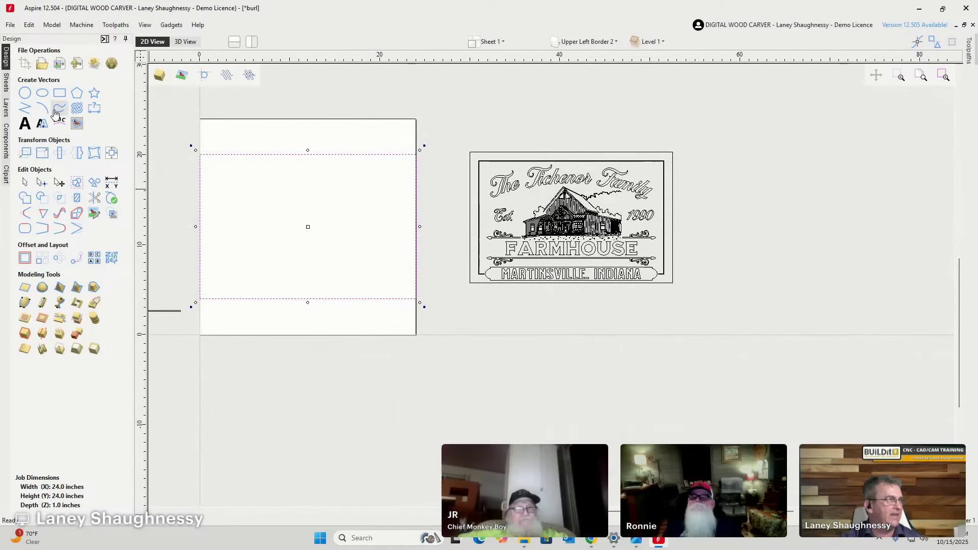
Offset the border rectangle 1 inch inwards (Inwards/Left) to create an inner rectangle.
{"action": "left_click", "coordinate": [21, 256]}
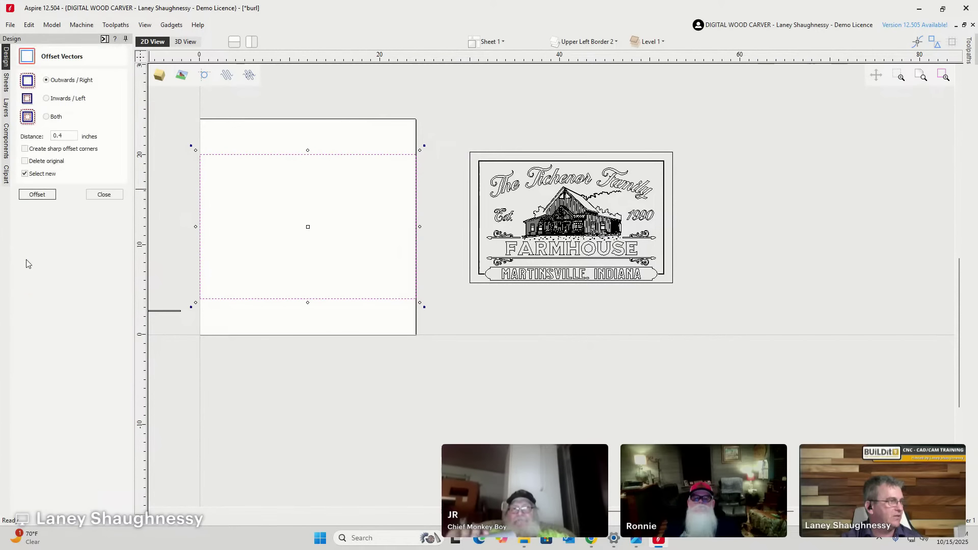
{"action": "left_click", "coordinate": [47, 99]}
{"action": "double_click", "coordinate": [58, 136]}
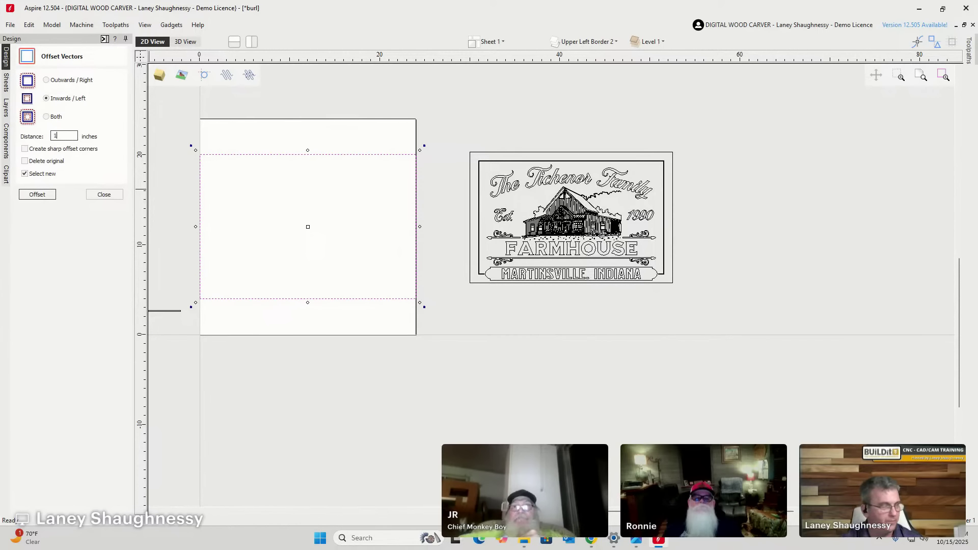
{"action": "left_click", "coordinate": [37, 194]}
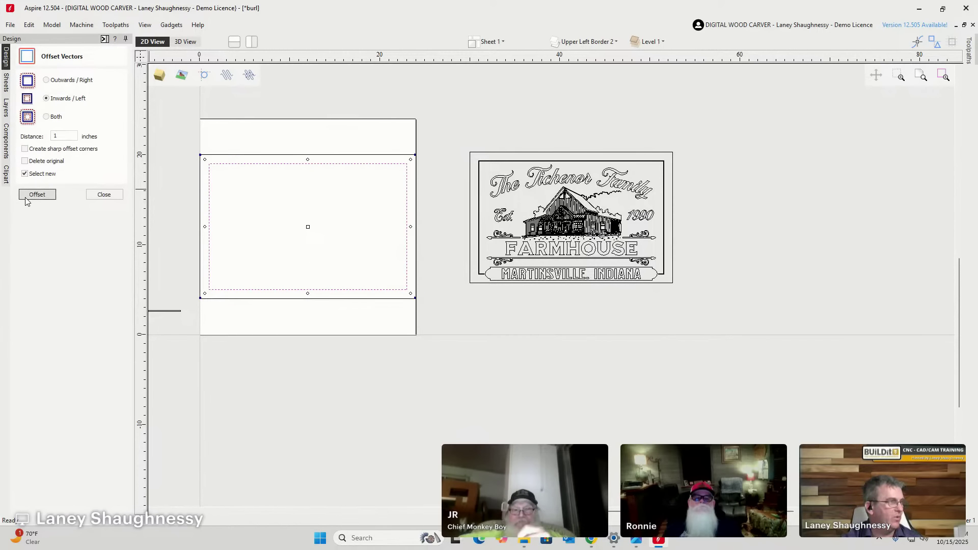
{"action": "left_click", "coordinate": [103, 195]}
{"action": "scroll", "coordinate": [466, 202], "scroll_direction": "up", "scroll_amount": 5}
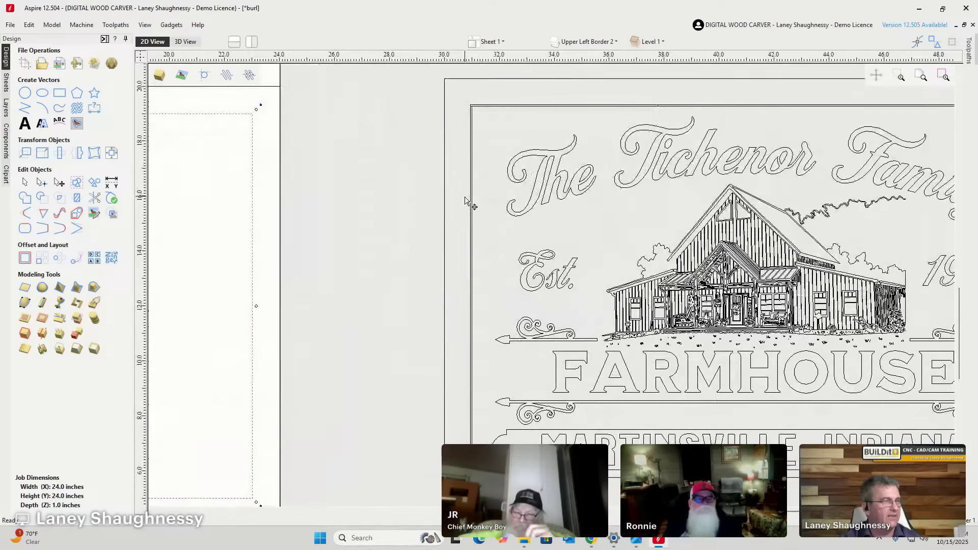
{"action": "scroll", "coordinate": [466, 203], "scroll_direction": "up", "scroll_amount": 3}
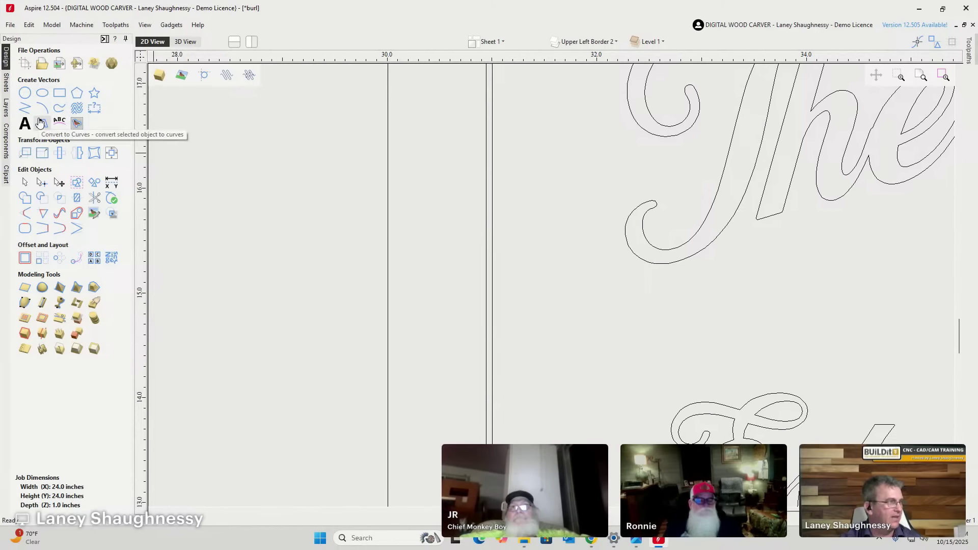
{"action": "left_click", "coordinate": [94, 109]}
{"action": "scroll", "coordinate": [498, 187], "scroll_direction": "up", "scroll_amount": 4}
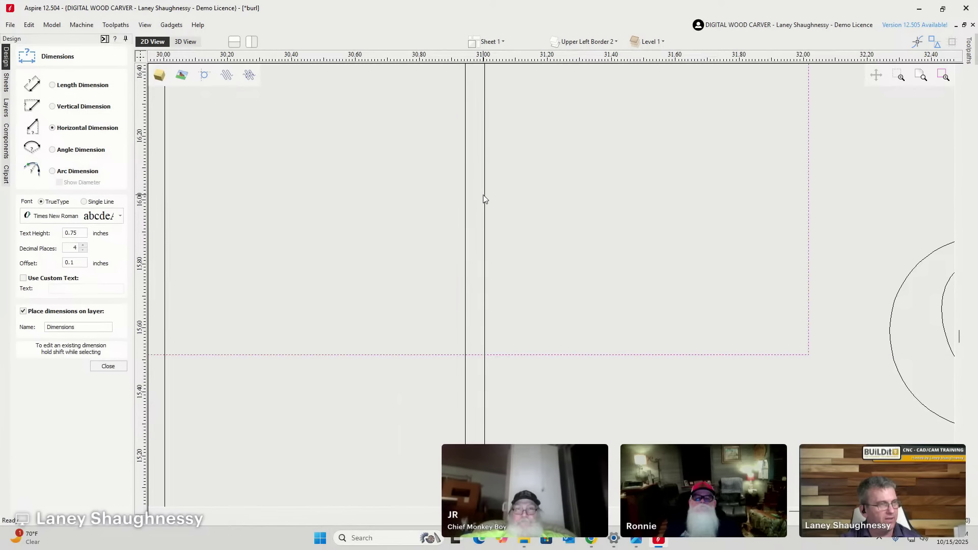
{"action": "left_click", "coordinate": [484, 198]}
{"action": "scroll", "coordinate": [504, 227], "scroll_direction": "down", "scroll_amount": 4}
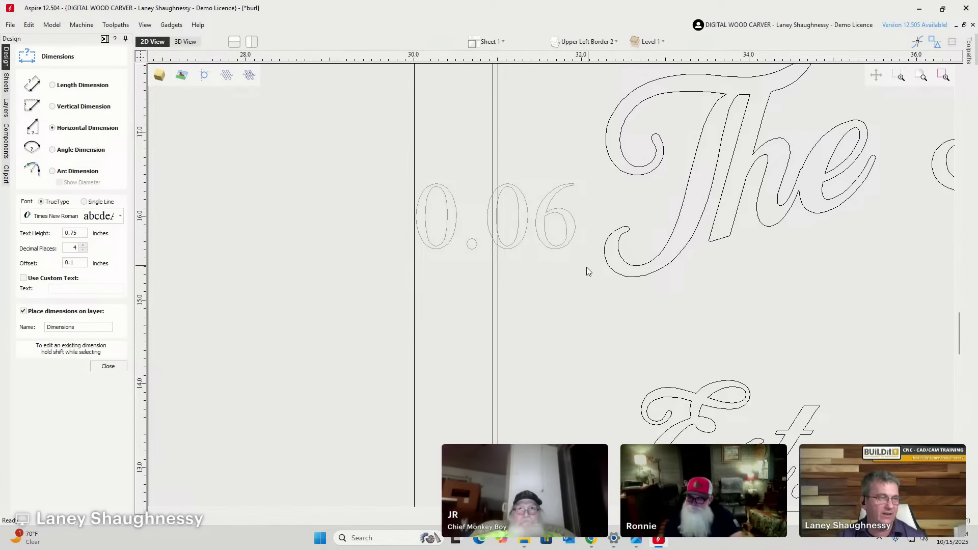
{"action": "left_click", "coordinate": [108, 366]}
{"action": "left_click", "coordinate": [488, 232]}
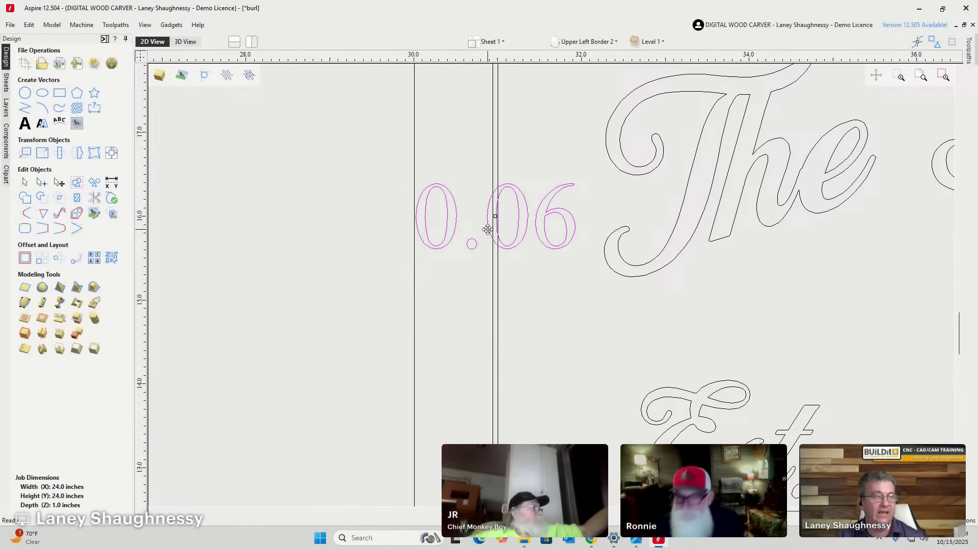
{"action": "key", "text": "Delete"}
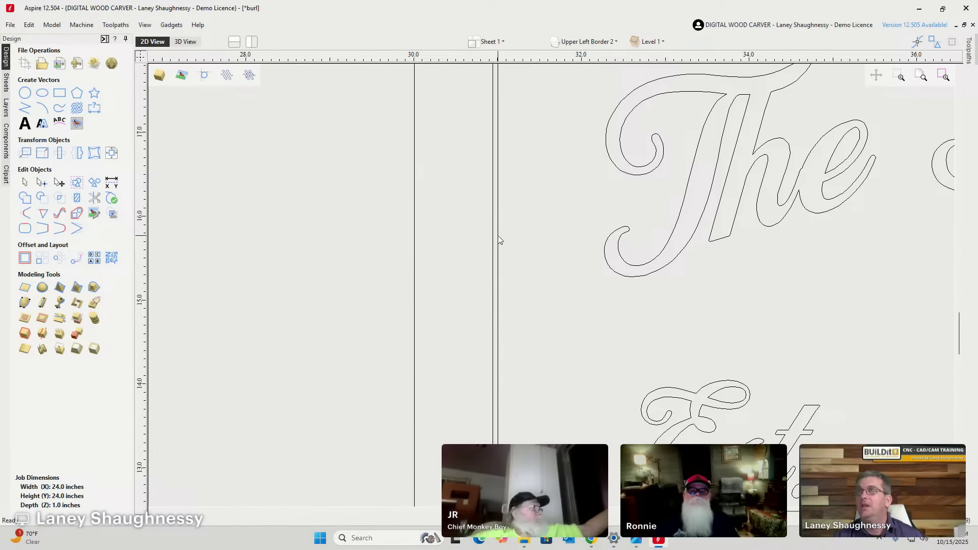
{"action": "scroll", "coordinate": [481, 222], "scroll_direction": "down", "scroll_amount": 3}
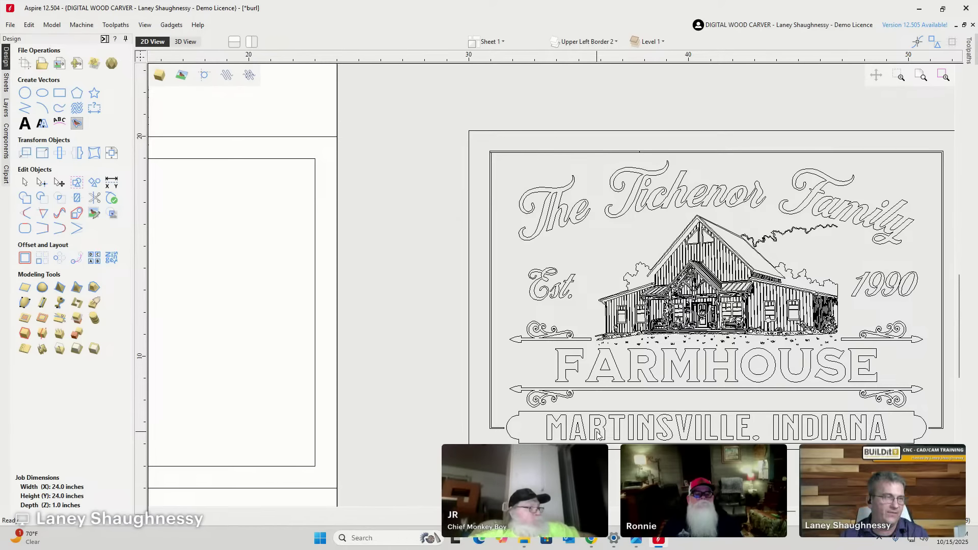
Switch the offset to sharp corners and create an inward sharp-cornered offset of the border.
{"action": "scroll", "coordinate": [598, 433], "scroll_direction": "down", "scroll_amount": 3}
{"action": "scroll", "coordinate": [275, 340], "scroll_direction": "up", "scroll_amount": 3}
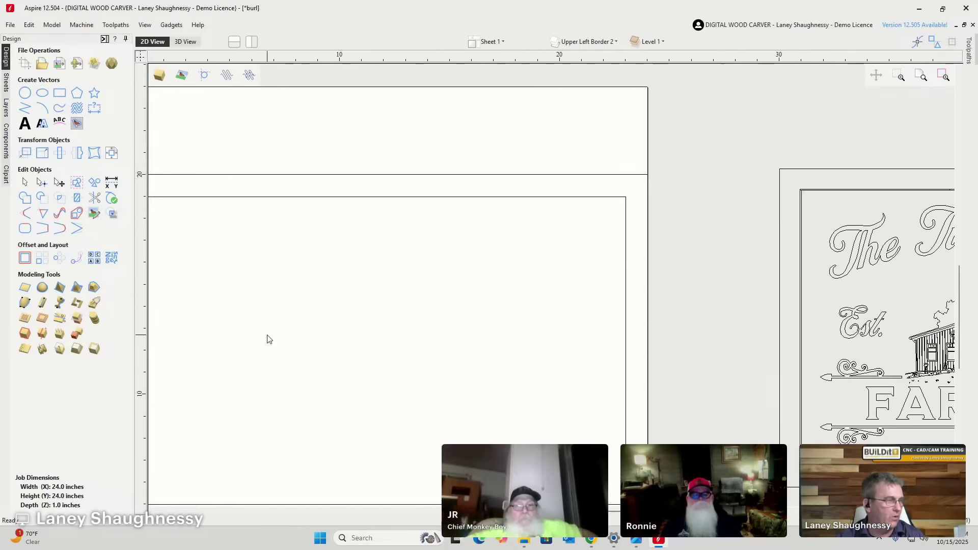
{"action": "scroll", "coordinate": [348, 291], "scroll_direction": "down", "scroll_amount": 2}
{"action": "scroll", "coordinate": [164, 318], "scroll_direction": "up", "scroll_amount": 4}
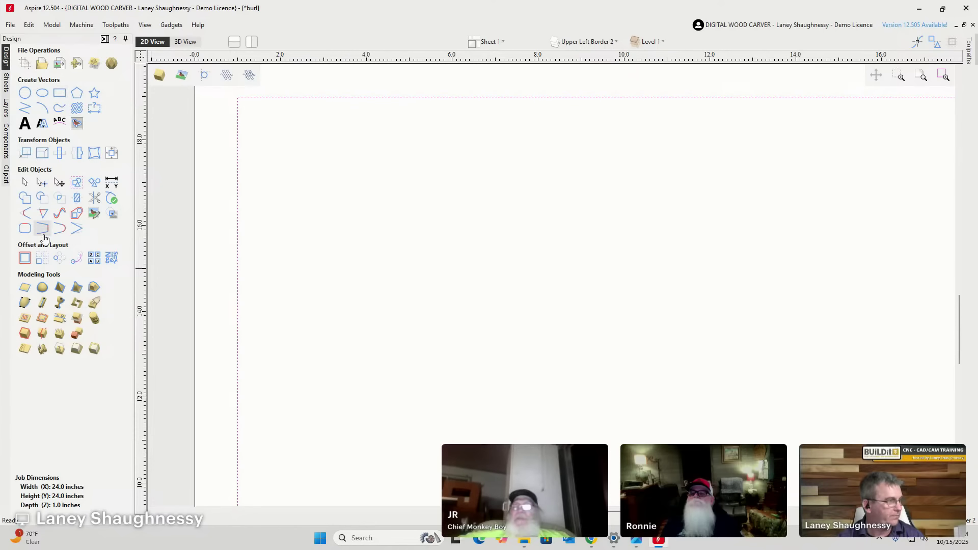
{"action": "left_click", "coordinate": [25, 258]}
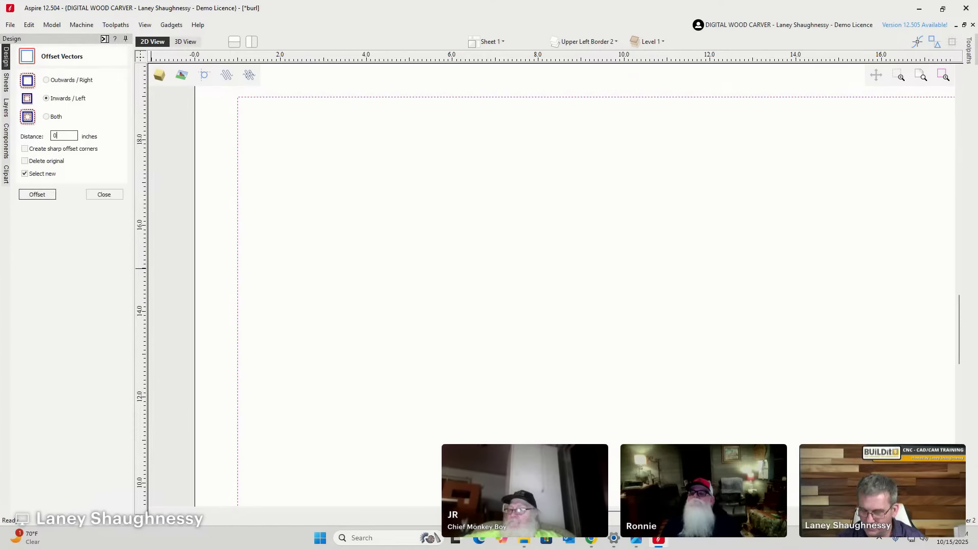
{"action": "left_click", "coordinate": [25, 149]}
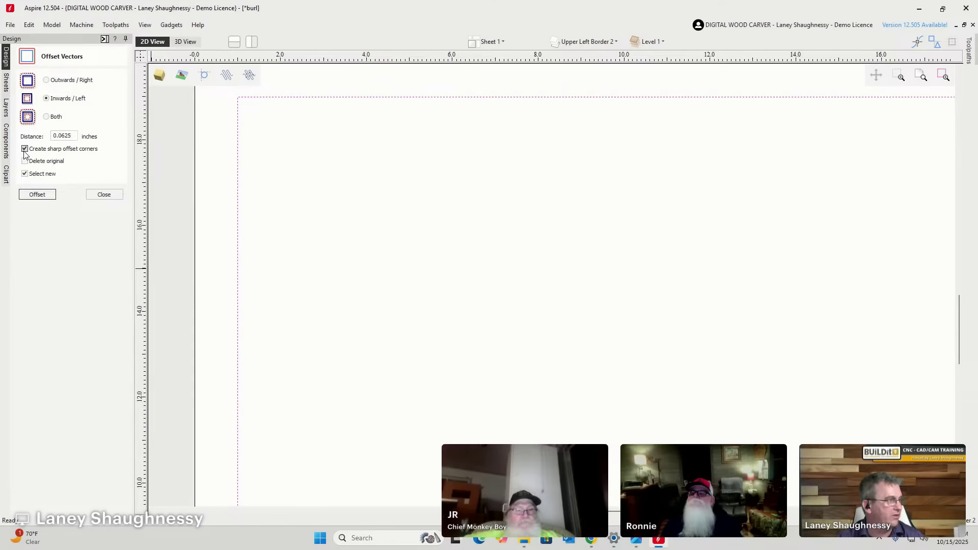
{"action": "left_click", "coordinate": [37, 195]}
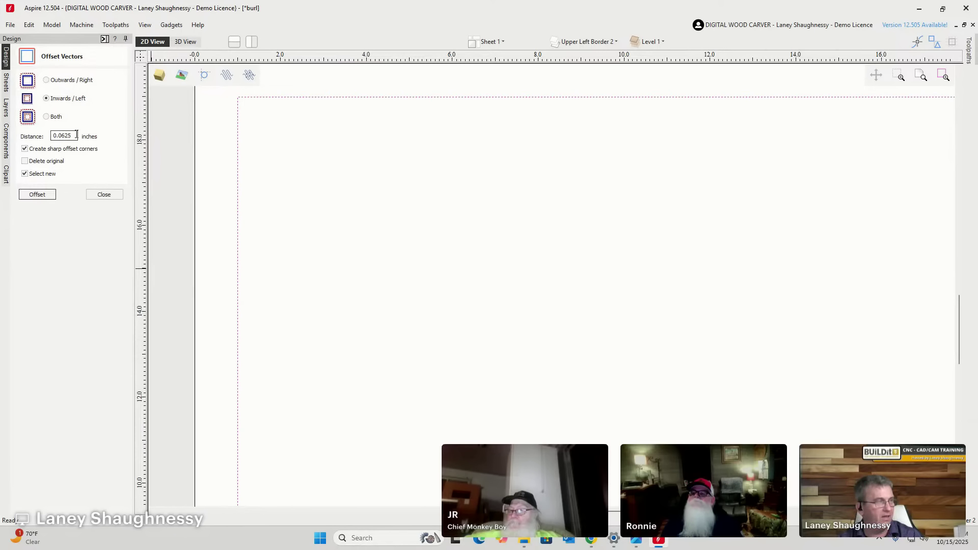
Change the offset distance to 0.125 inches and create the inward border.
{"action": "left_click_drag", "start_coordinate": [77, 136], "coordinate": [59, 136]}
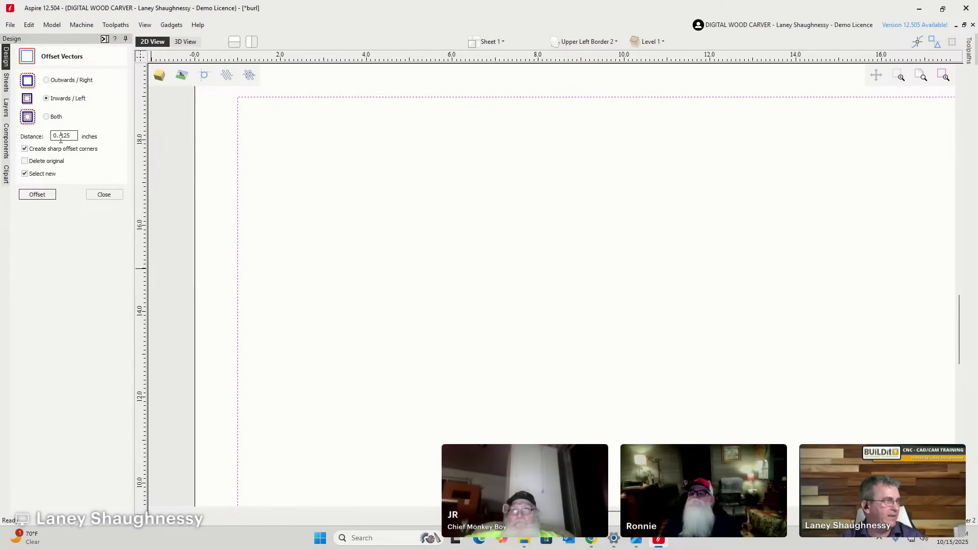
{"action": "left_click", "coordinate": [24, 197]}
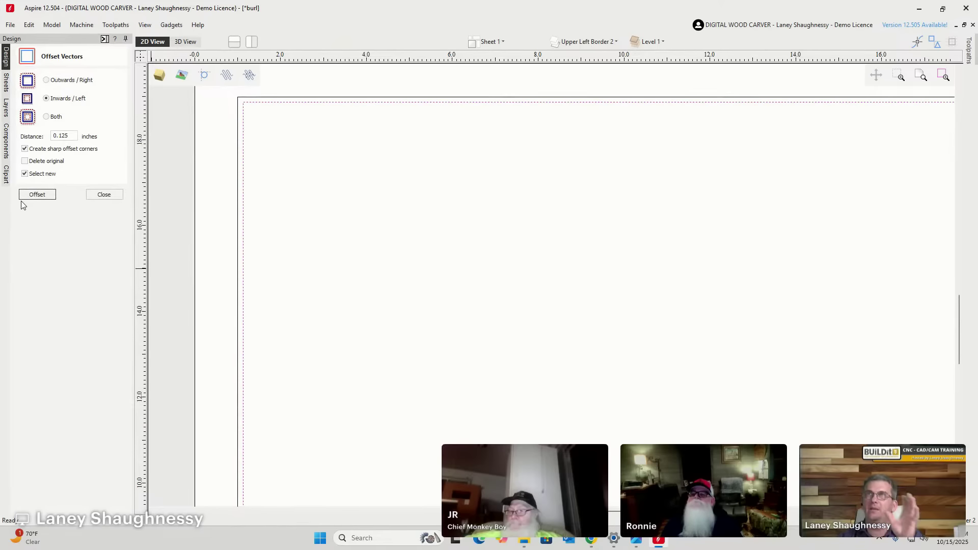
{"action": "scroll", "coordinate": [262, 131], "scroll_direction": "down", "scroll_amount": 5}
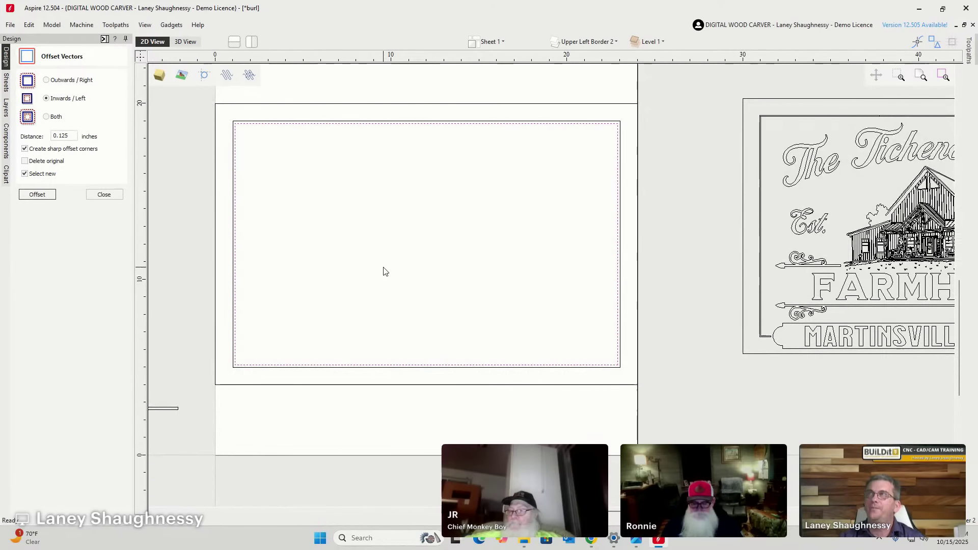
{"action": "scroll", "coordinate": [808, 358], "scroll_direction": "up", "scroll_amount": 5}
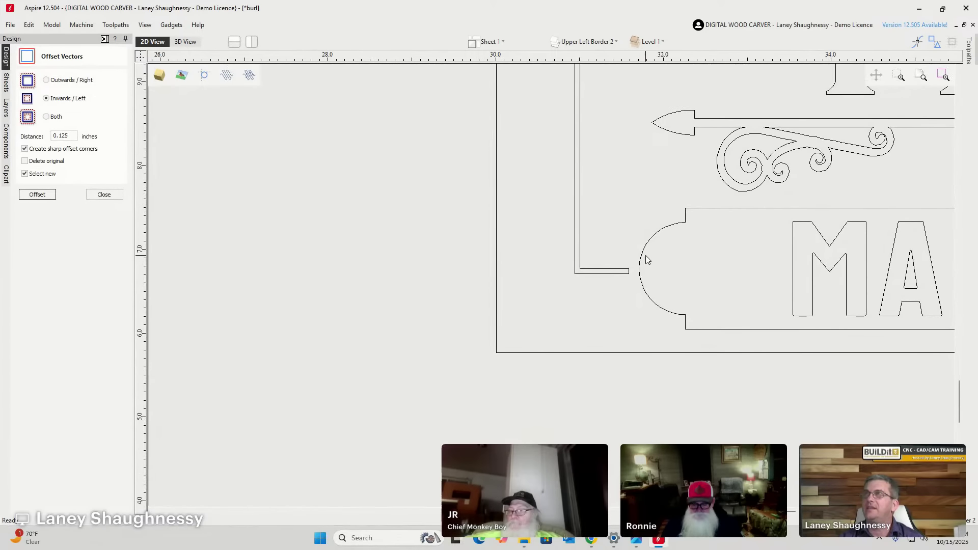
{"action": "scroll", "coordinate": [713, 300], "scroll_direction": "down", "scroll_amount": 5}
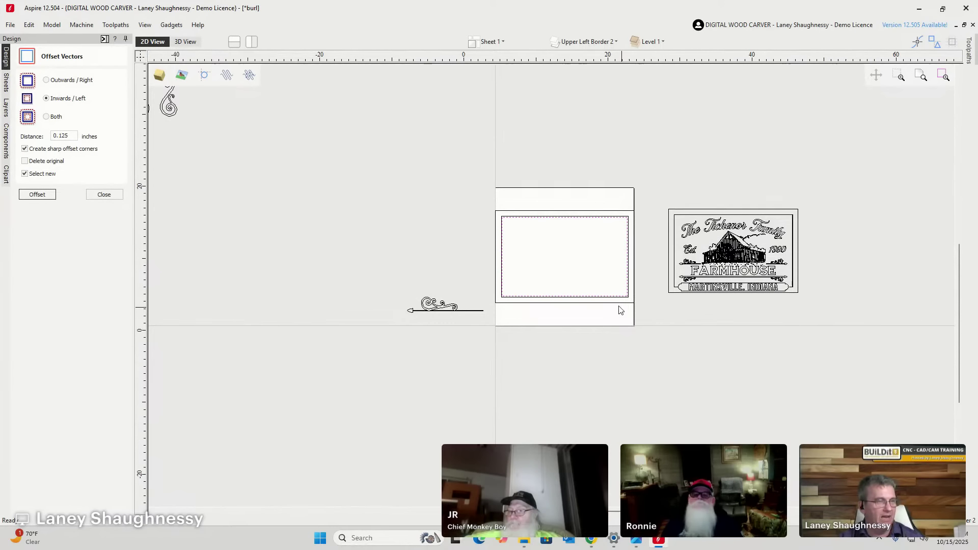
{"action": "scroll", "coordinate": [606, 303], "scroll_direction": "up", "scroll_amount": 5}
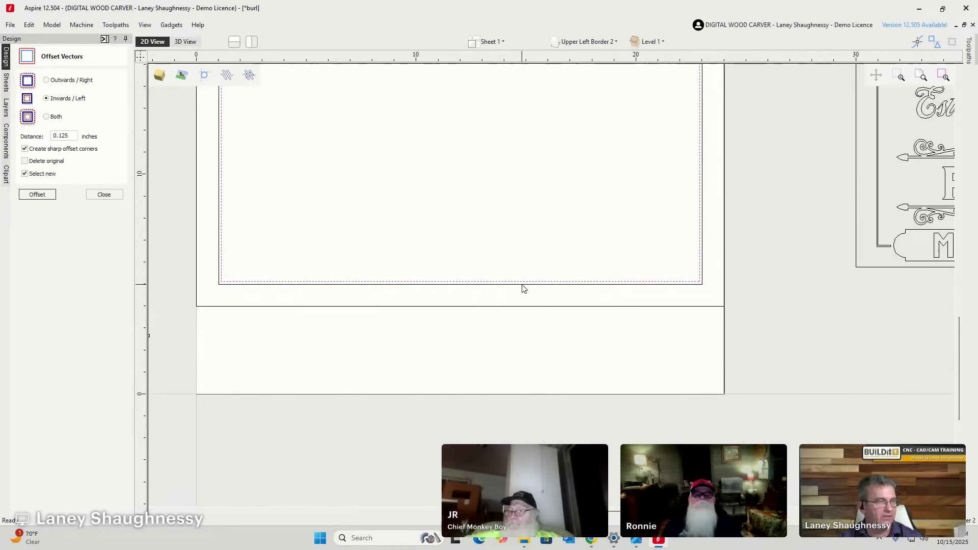
Draw a thin 17.9 x 1.1-inch rectangle across the bottom edge of the nested borders.
{"action": "left_click", "coordinate": [104, 195]}
{"action": "left_click", "coordinate": [59, 93]}
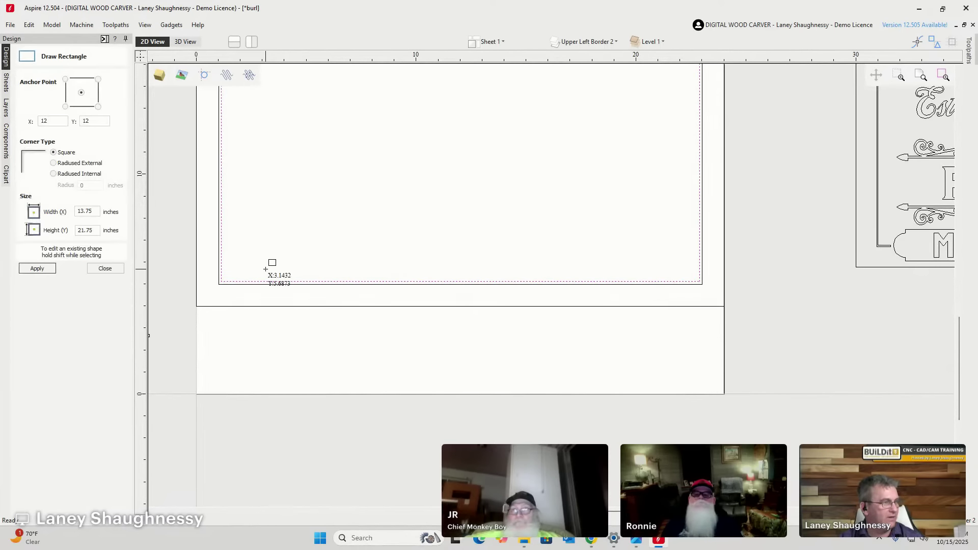
{"action": "mouse_move", "coordinate": [265, 270]}
{"action": "left_mouse_down"}
{"action": "mouse_move", "coordinate": [275, 283]}
{"action": "mouse_move", "coordinate": [374, 293]}
{"action": "mouse_move", "coordinate": [659, 294]}
{"action": "left_mouse_up"}
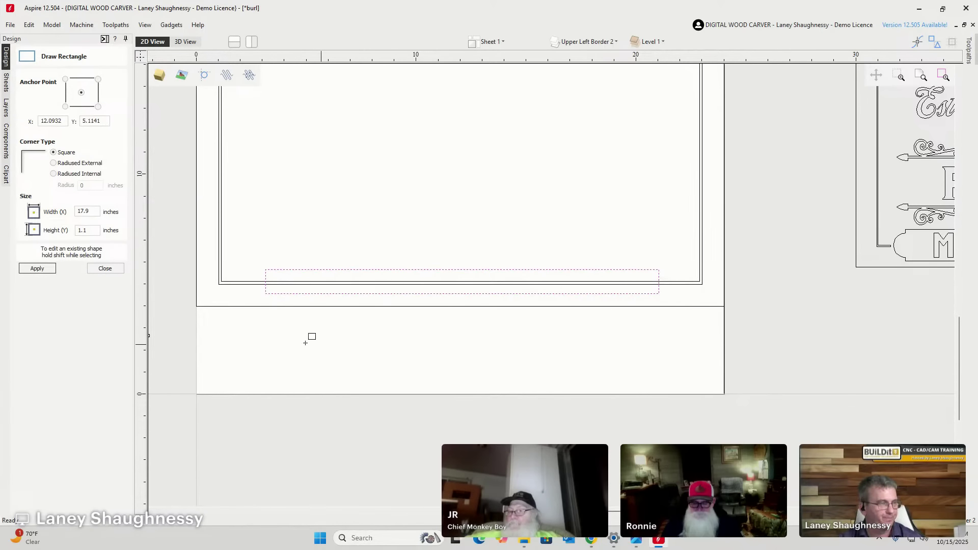
{"action": "left_click", "coordinate": [106, 269]}
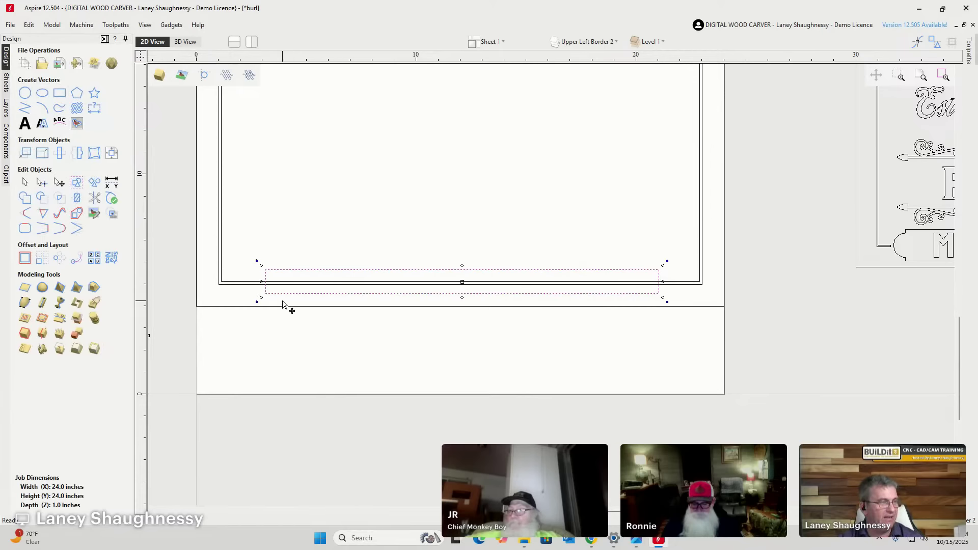
{"action": "scroll", "coordinate": [269, 296], "scroll_direction": "up", "scroll_amount": 3}
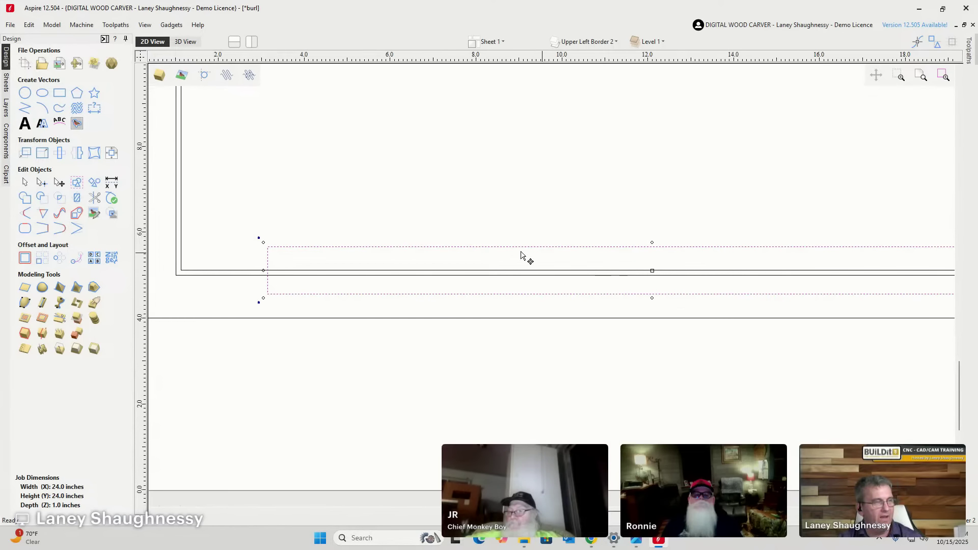
Set the banner rectangle's height to 1.5 inches and, with Link XY off, its width to 12 inches.
{"action": "left_click", "coordinate": [42, 153]}
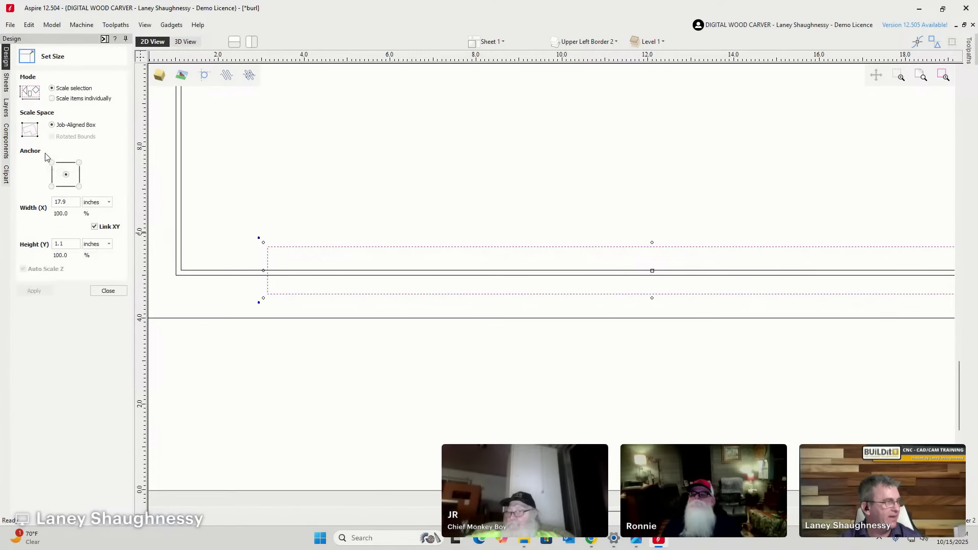
{"action": "left_click", "coordinate": [73, 244]}
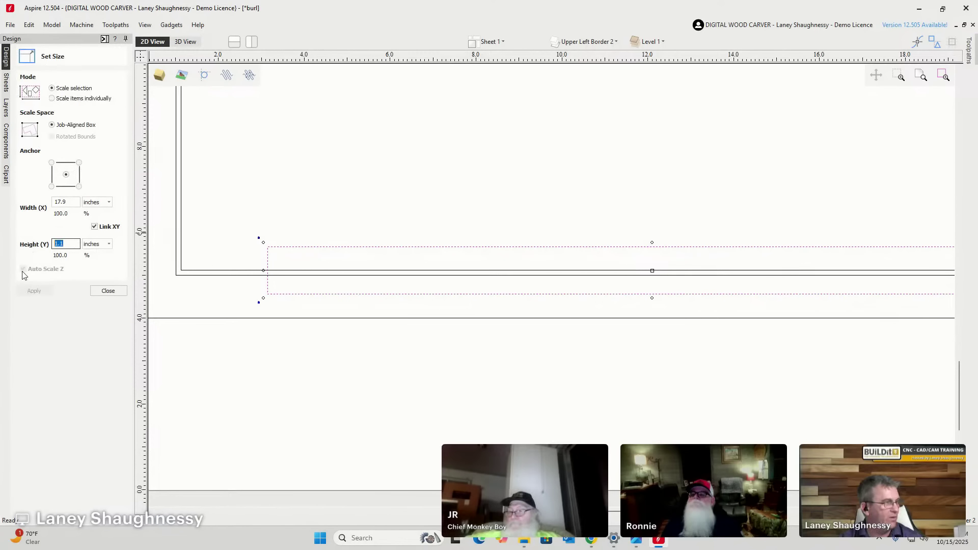
{"action": "type", "text": "1."}
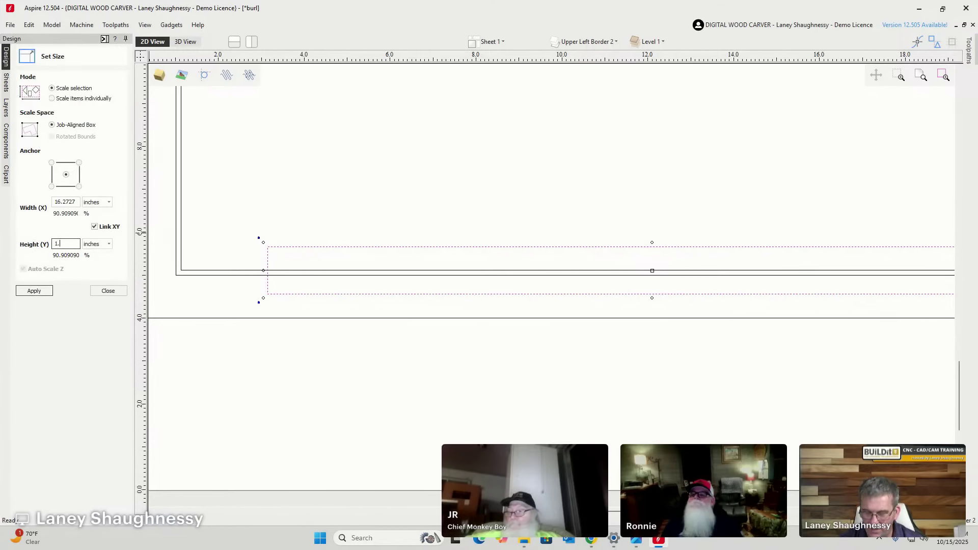
{"action": "type", "text": "5"}
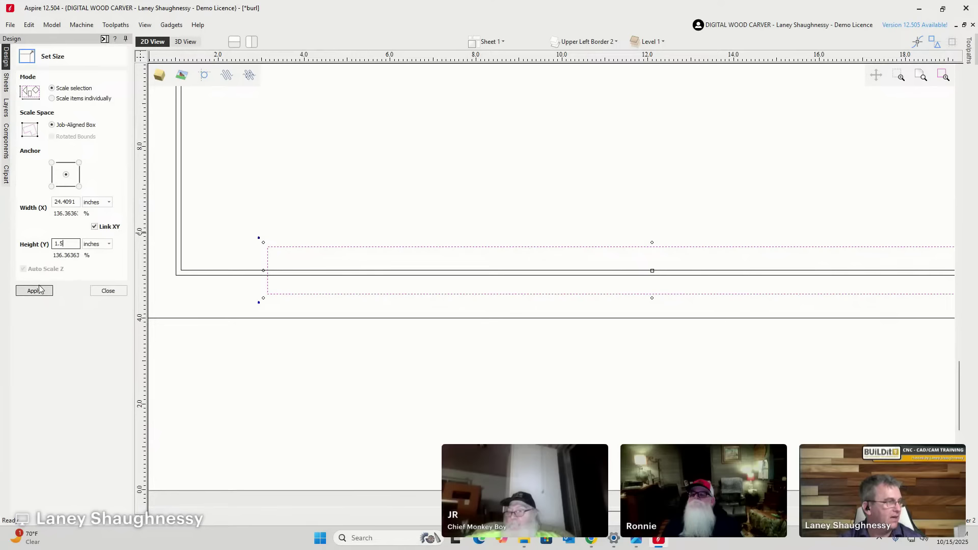
{"action": "left_click", "coordinate": [37, 289]}
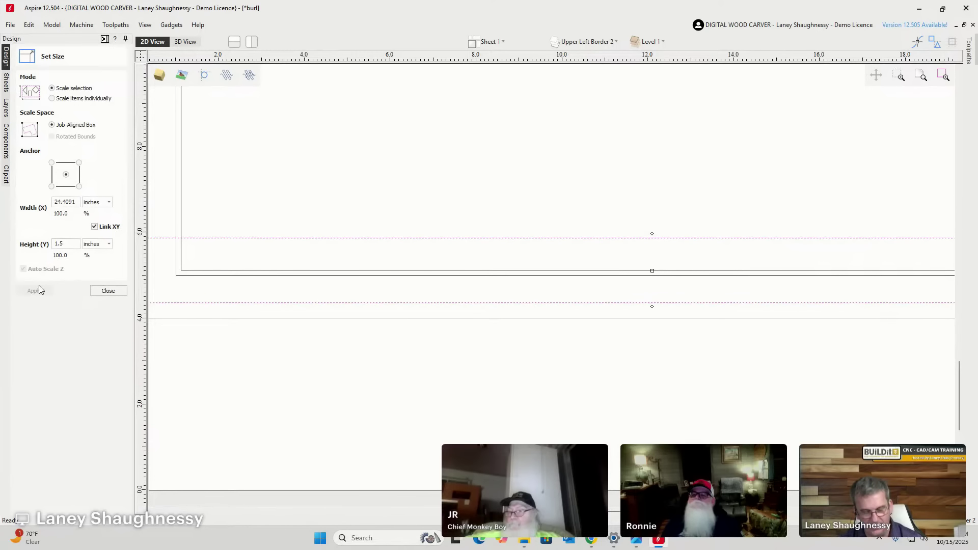
{"action": "left_click", "coordinate": [94, 228]}
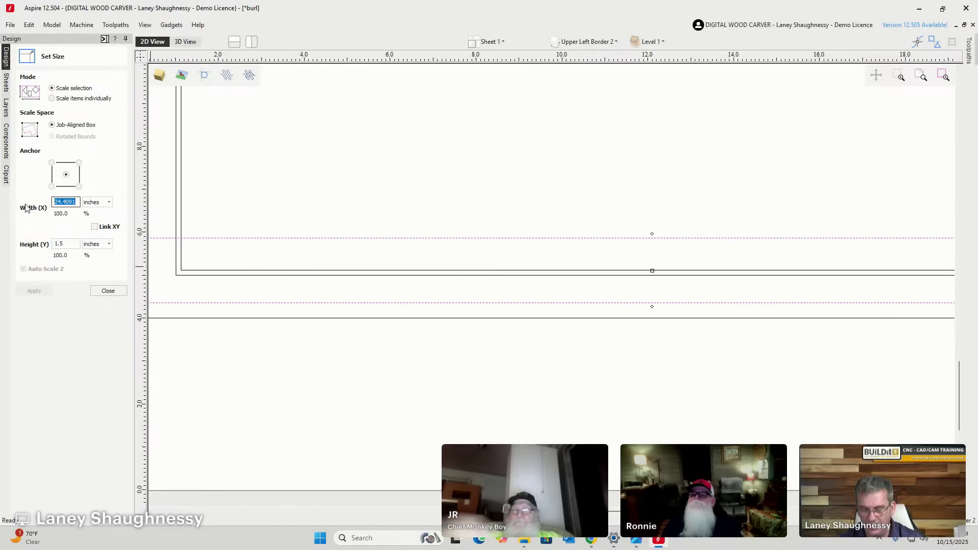
{"action": "type", "text": "12"}
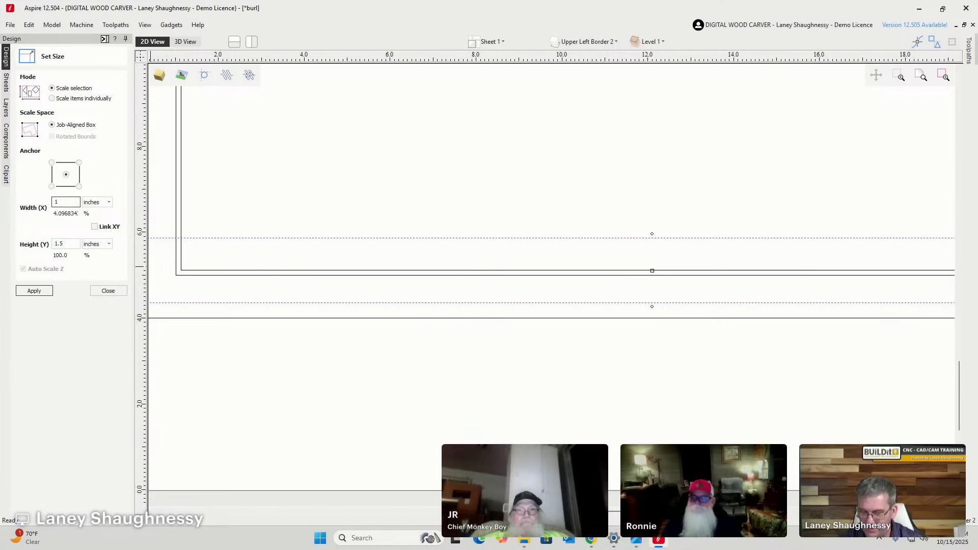
{"action": "left_click", "coordinate": [28, 291]}
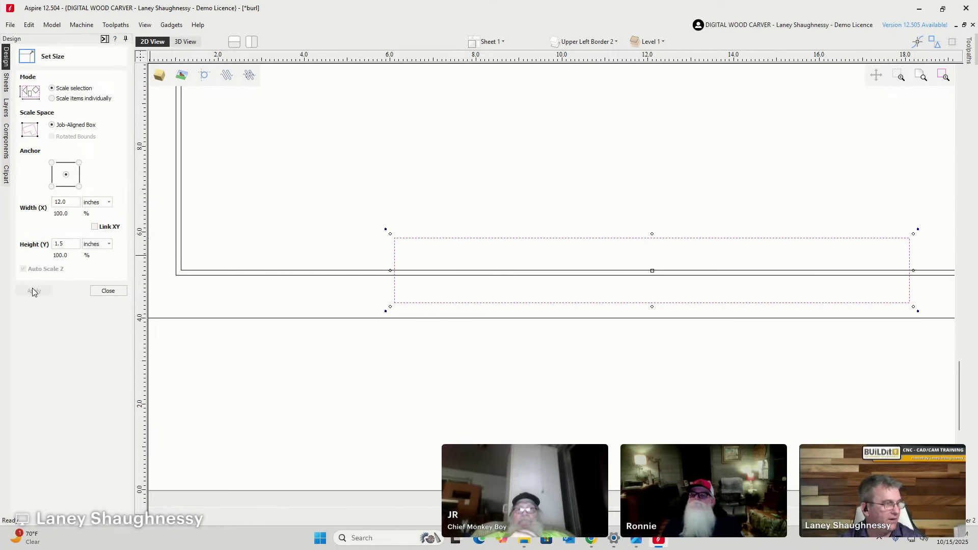
{"action": "scroll", "coordinate": [245, 316], "scroll_direction": "down", "scroll_amount": 4}
{"action": "scroll", "coordinate": [247, 319], "scroll_direction": "up", "scroll_amount": 3}
{"action": "scroll", "coordinate": [318, 286], "scroll_direction": "down", "scroll_amount": 2}
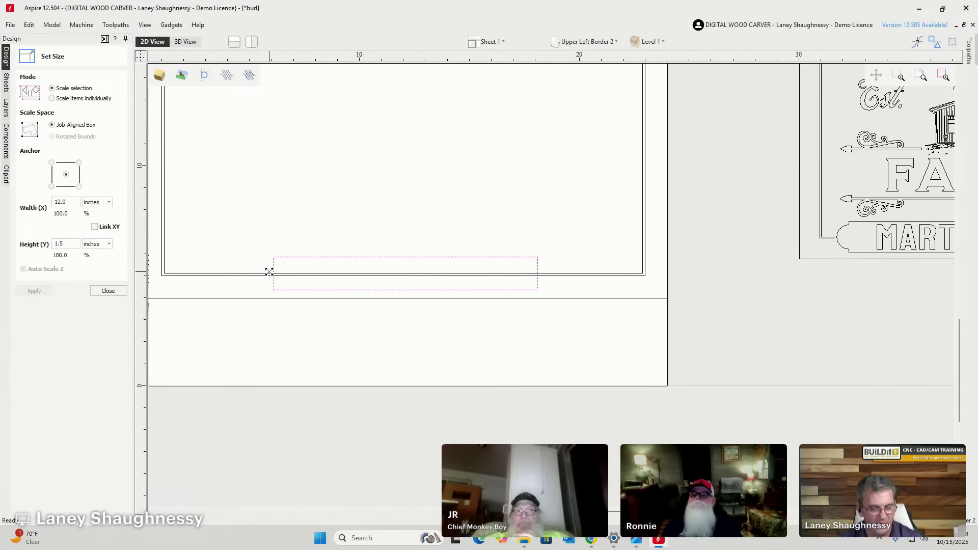
Stretch the banner's left end outward to about 17.37 inches wide.
{"action": "left_click_drag", "start_coordinate": [269, 272], "coordinate": [212, 273]}
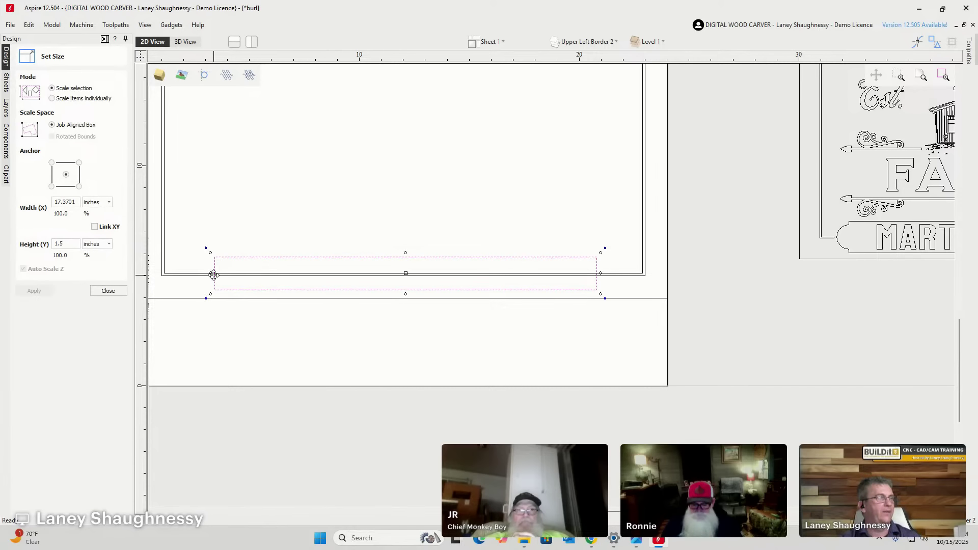
{"action": "scroll", "coordinate": [459, 313], "scroll_direction": "down", "scroll_amount": 1}
{"action": "left_click", "coordinate": [108, 291]}
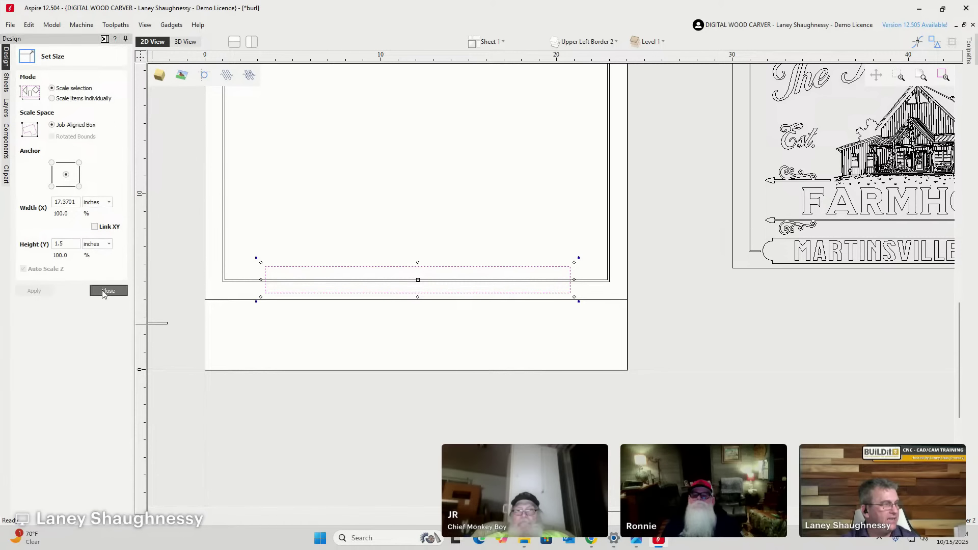
{"action": "scroll", "coordinate": [589, 209], "scroll_direction": "down", "scroll_amount": 2}
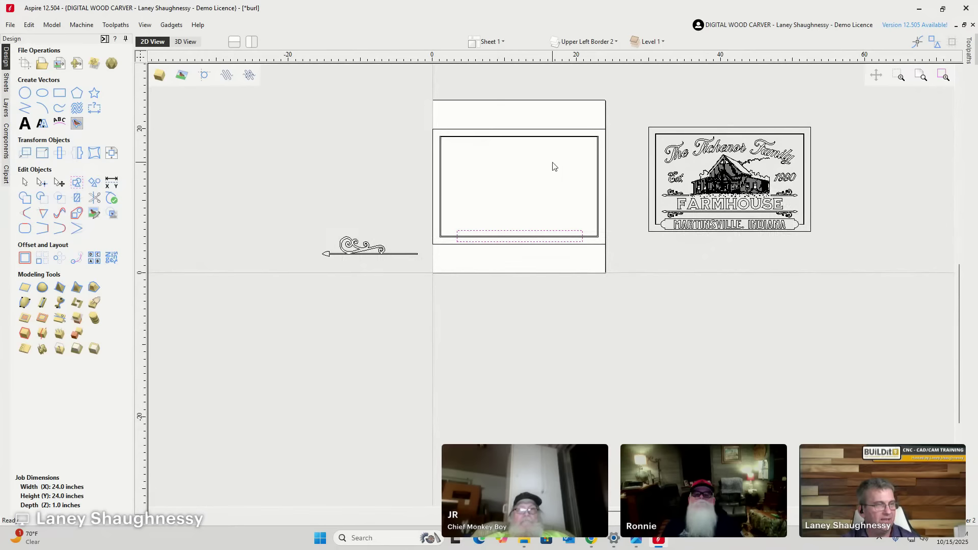
Centre the banner across the material width with the alignment tools.
{"action": "left_click", "coordinate": [111, 152]}
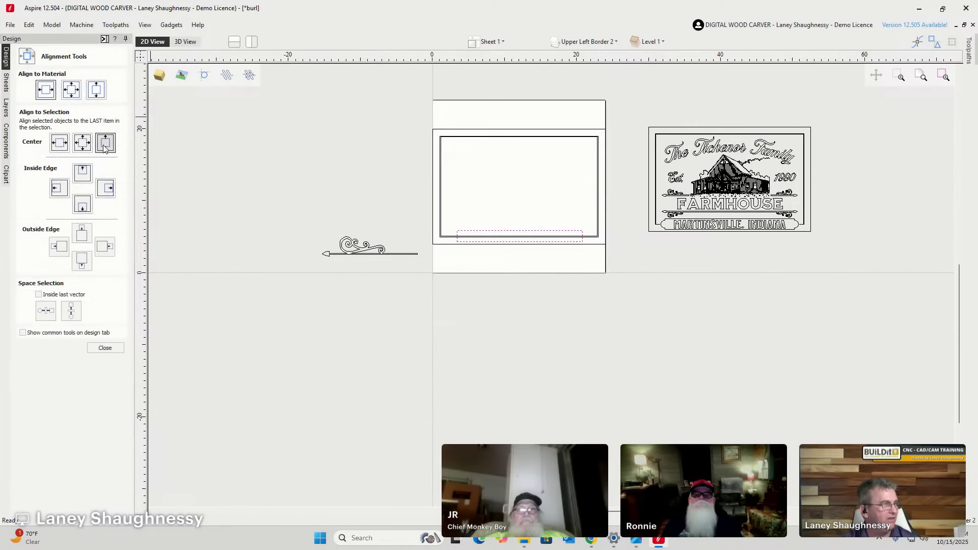
{"action": "left_click", "coordinate": [50, 91]}
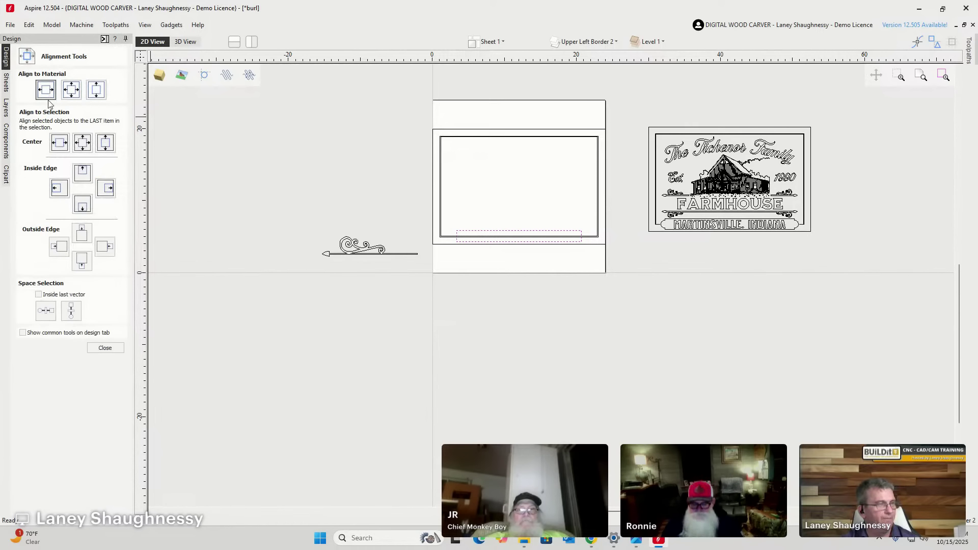
{"action": "left_click", "coordinate": [105, 348]}
{"action": "scroll", "coordinate": [529, 242], "scroll_direction": "up", "scroll_amount": 5}
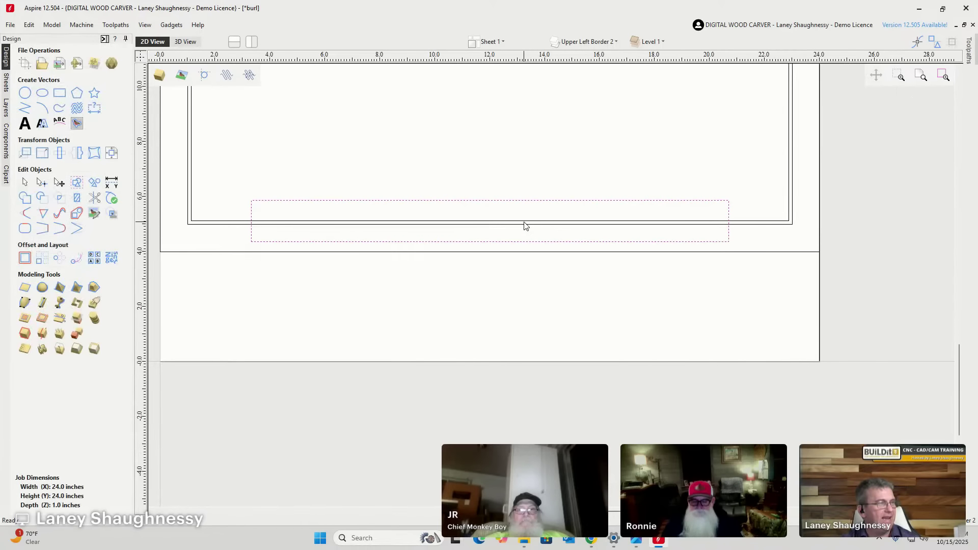
Draw a 1.25-inch diameter circle on the banner rectangle's left end.
{"action": "left_click", "coordinate": [24, 93]}
{"action": "scroll", "coordinate": [251, 224], "scroll_direction": "up", "scroll_amount": 5}
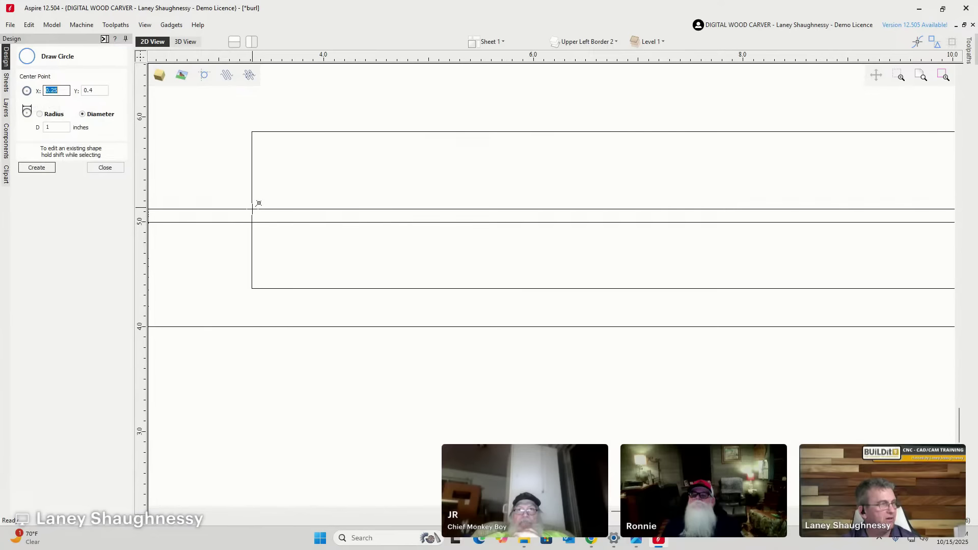
{"action": "left_click_drag", "start_coordinate": [251, 211], "coordinate": [309, 238]}
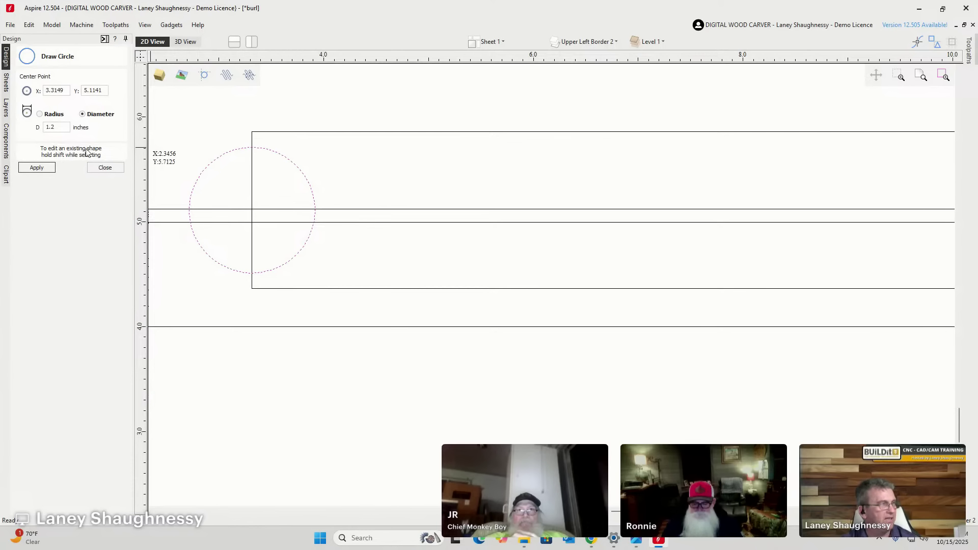
{"action": "left_click", "coordinate": [61, 128]}
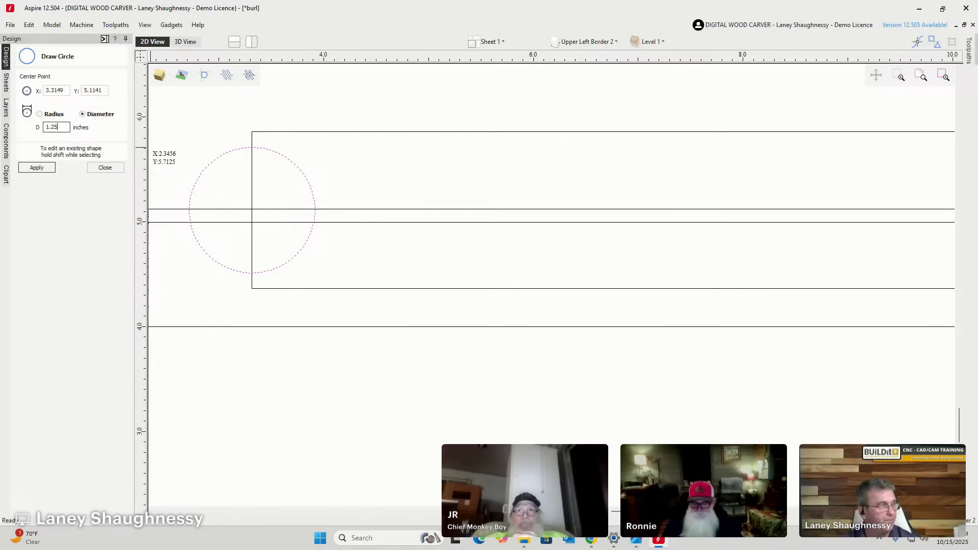
{"action": "left_click", "coordinate": [36, 168]}
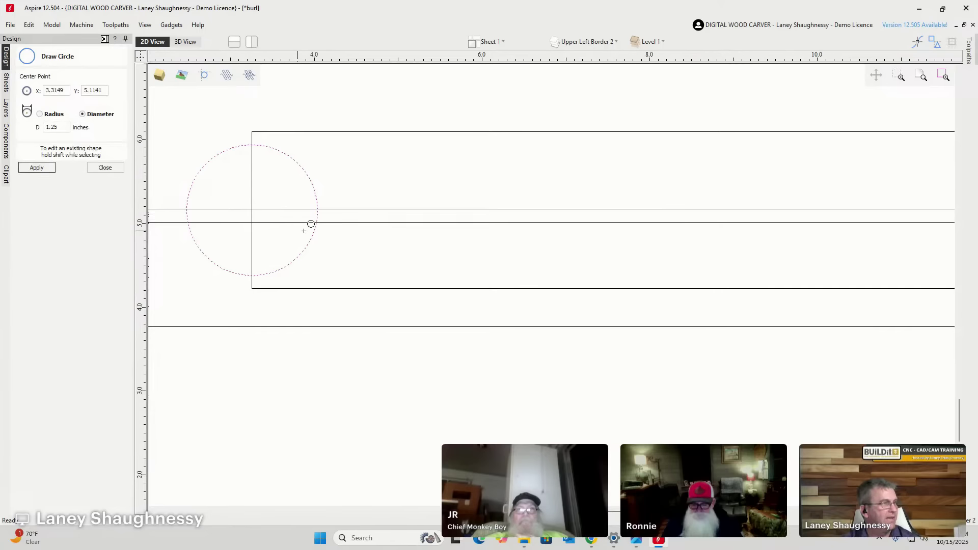
{"action": "scroll", "coordinate": [287, 224], "scroll_direction": "down", "scroll_amount": 5}
{"action": "scroll", "coordinate": [258, 210], "scroll_direction": "down", "scroll_amount": 3}
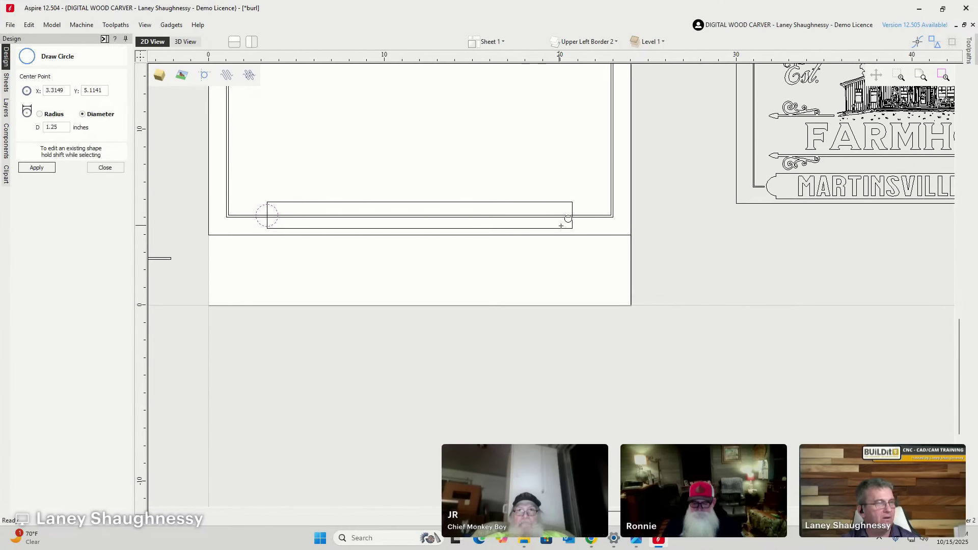
{"action": "left_click", "coordinate": [110, 169]}
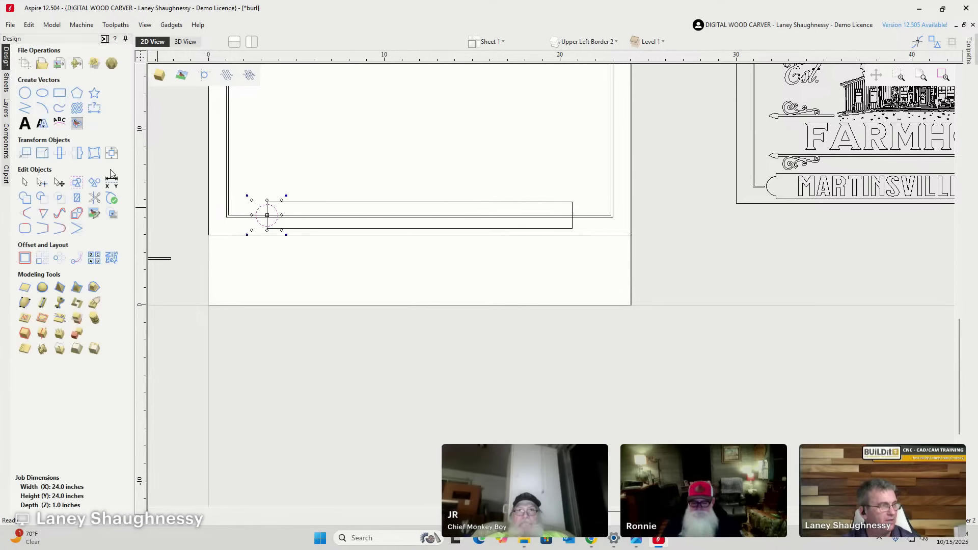
Mirror a copy of the end circle to the rail's right end with Flip Horizontal.
{"action": "left_click", "coordinate": [78, 154]}
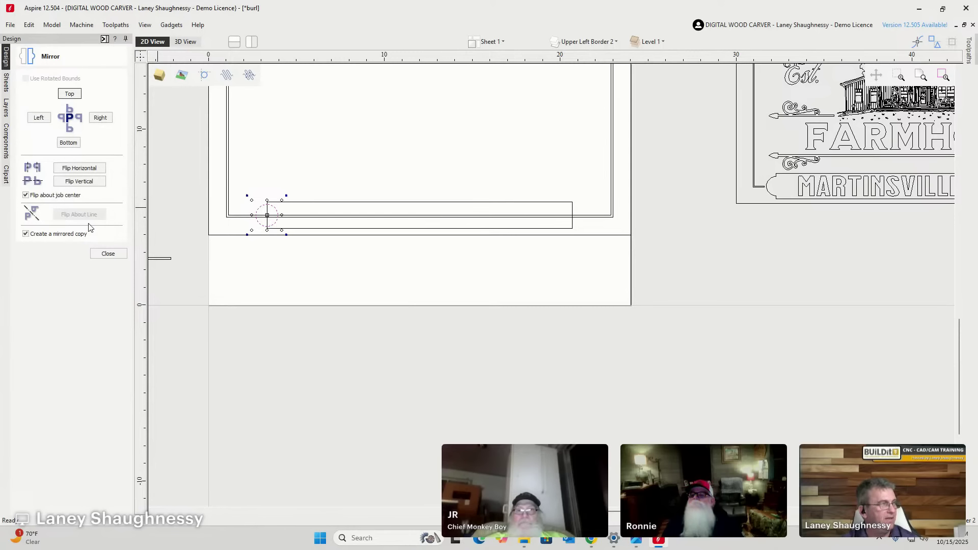
{"action": "left_click", "coordinate": [82, 168]}
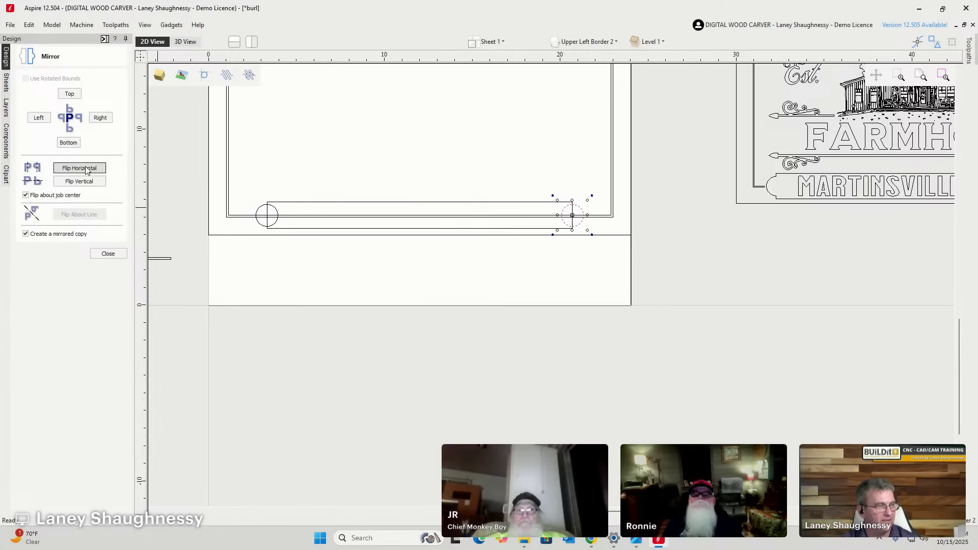
{"action": "left_click", "coordinate": [108, 253]}
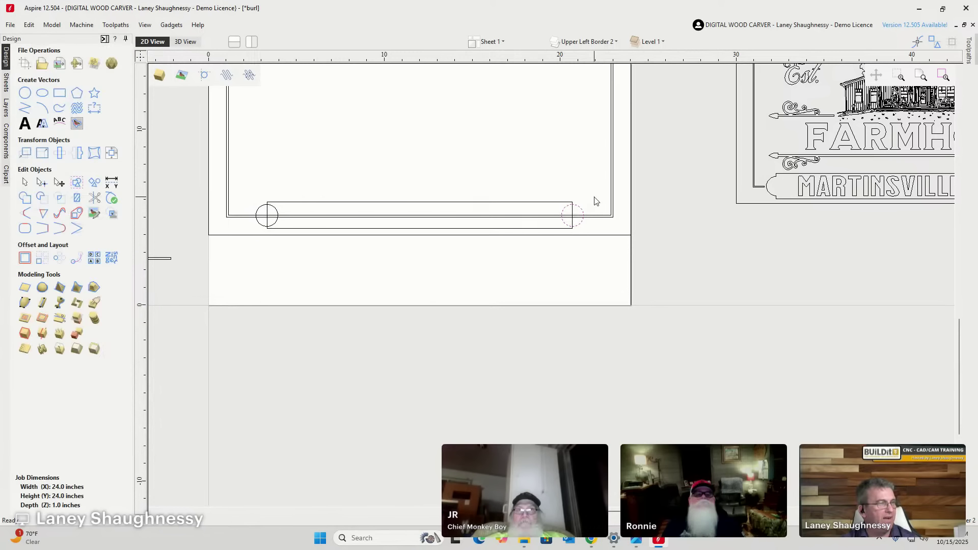
Select the rail and both end circles together and weld them into one rounded-end banner.
{"action": "left_click", "coordinate": [537, 214]}
{"action": "left_click", "coordinate": [583, 162]}
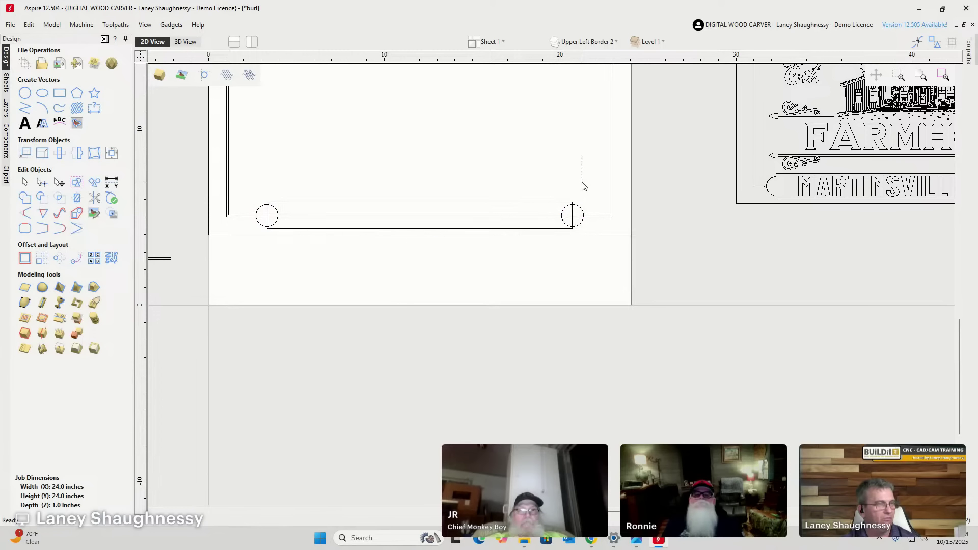
{"action": "left_click_drag", "start_coordinate": [583, 204], "coordinate": [254, 213]}
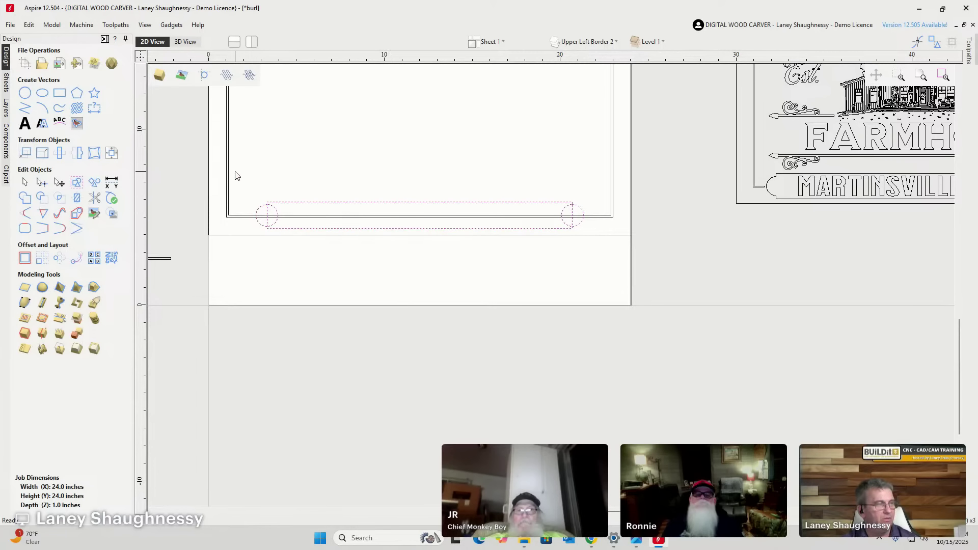
{"action": "left_click", "coordinate": [325, 157]}
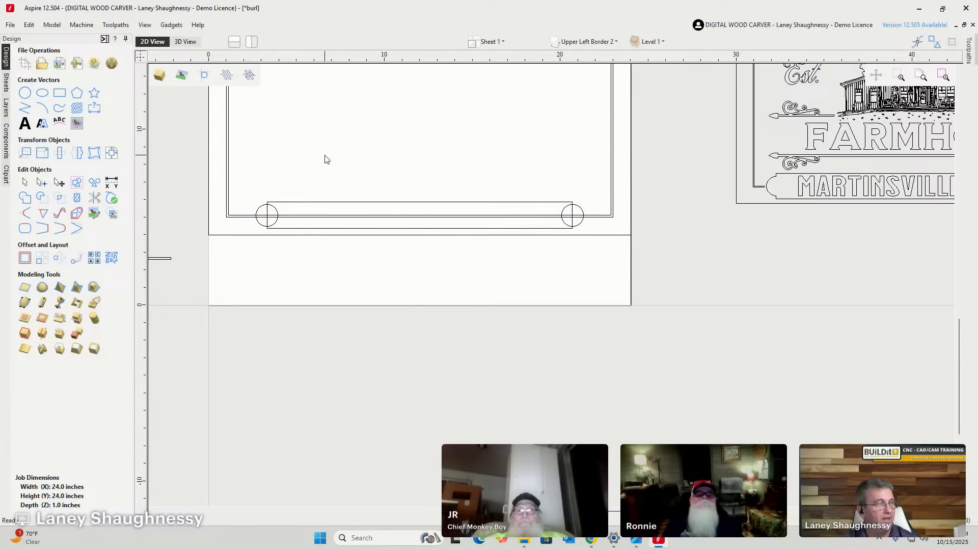
{"action": "left_click_drag", "start_coordinate": [243, 160], "coordinate": [615, 234]}
{"action": "left_click_drag", "start_coordinate": [292, 68], "coordinate": [599, 261]}
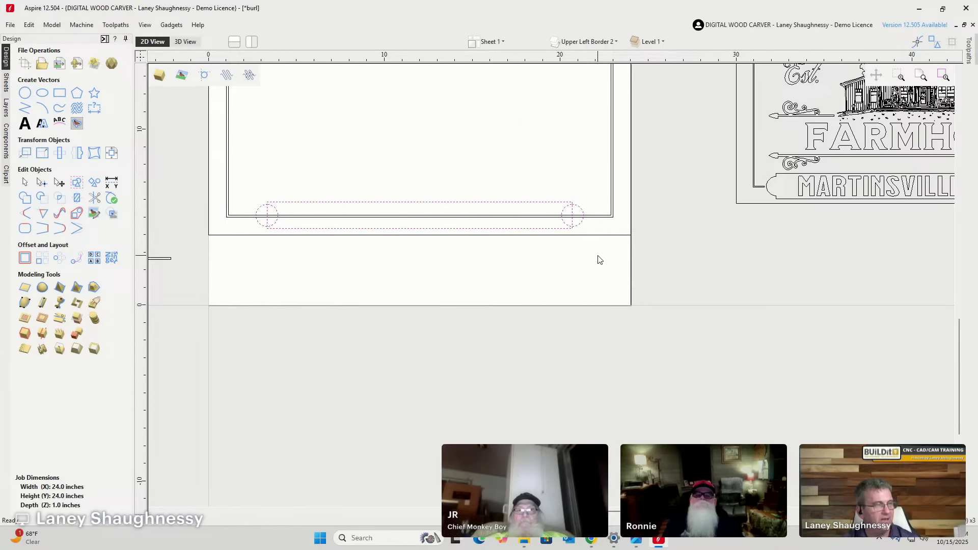
{"action": "scroll", "coordinate": [478, 254], "scroll_direction": "down", "scroll_amount": 3}
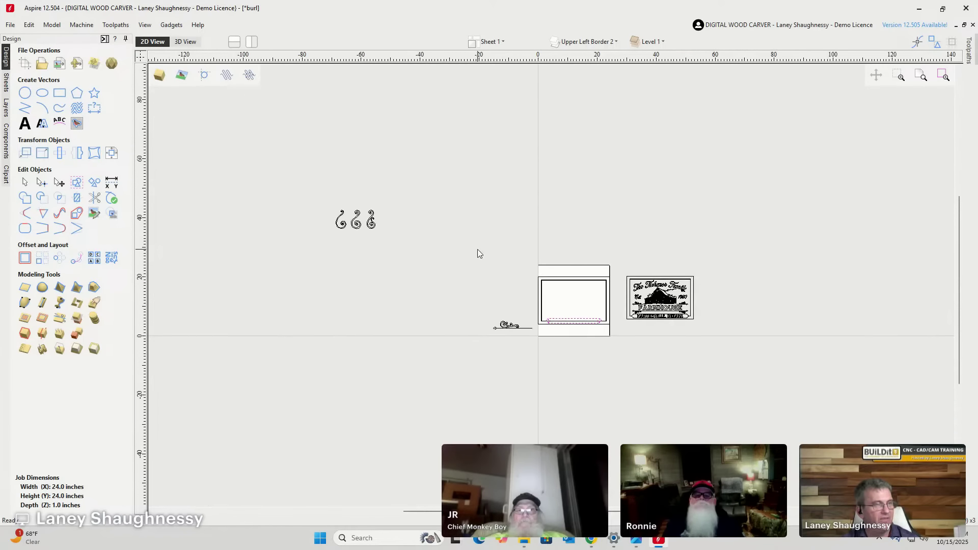
{"action": "scroll", "coordinate": [607, 323], "scroll_direction": "up", "scroll_amount": 10}
{"action": "scroll", "coordinate": [638, 335], "scroll_direction": "down", "scroll_amount": 3}
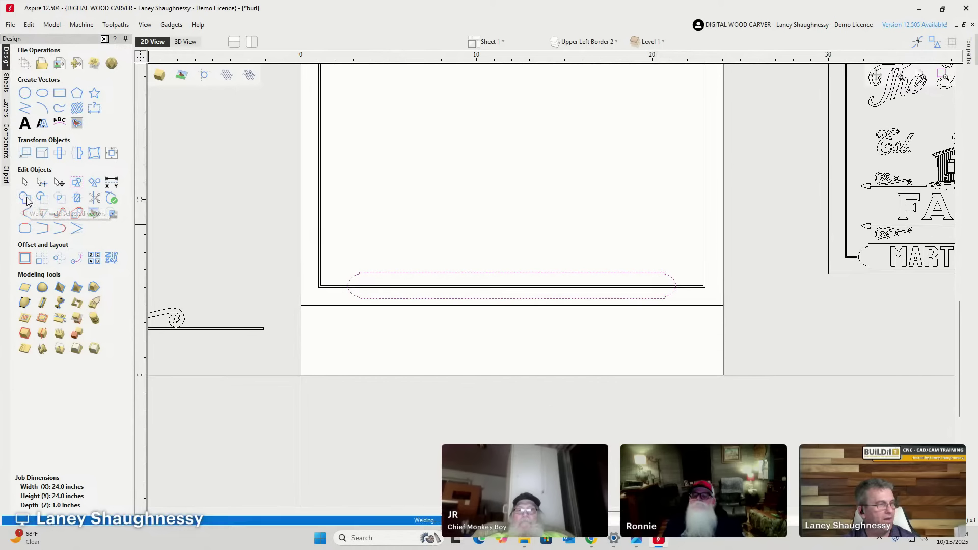
{"action": "scroll", "coordinate": [407, 335], "scroll_direction": "up", "scroll_amount": 3}
{"action": "scroll", "coordinate": [305, 260], "scroll_direction": "down", "scroll_amount": 2}
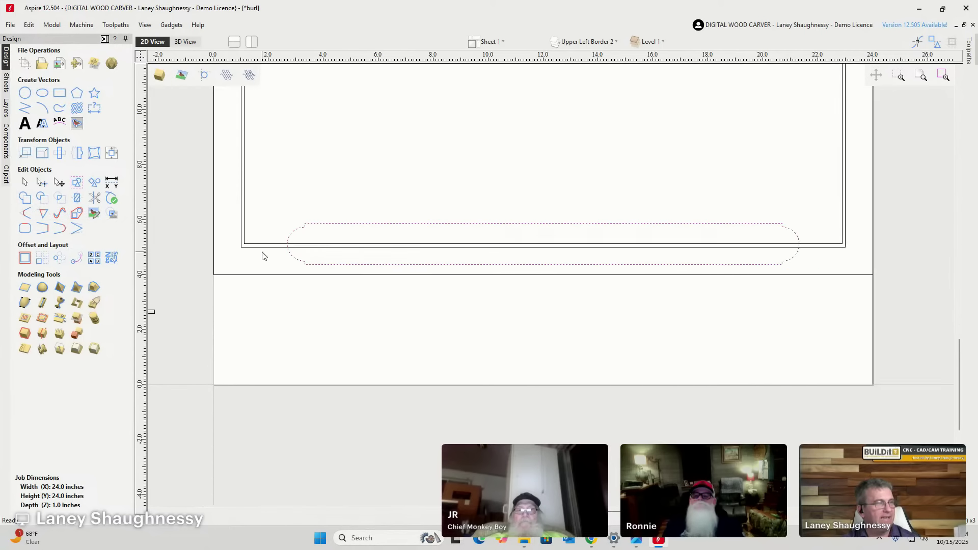
{"action": "scroll", "coordinate": [703, 255], "scroll_direction": "down", "scroll_amount": 1}
{"action": "scroll", "coordinate": [632, 280], "scroll_direction": "up", "scroll_amount": 2}
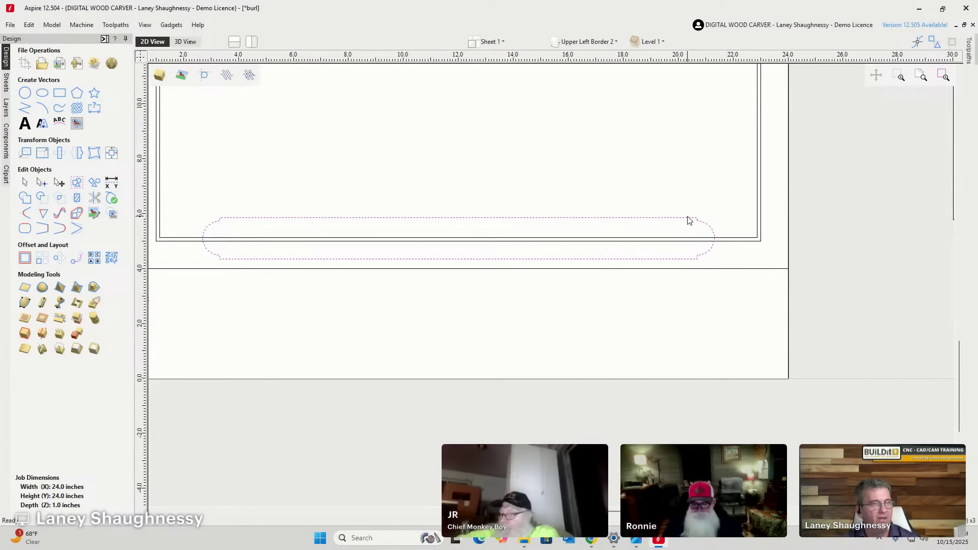
{"action": "scroll", "coordinate": [727, 244], "scroll_direction": "up", "scroll_amount": 3}
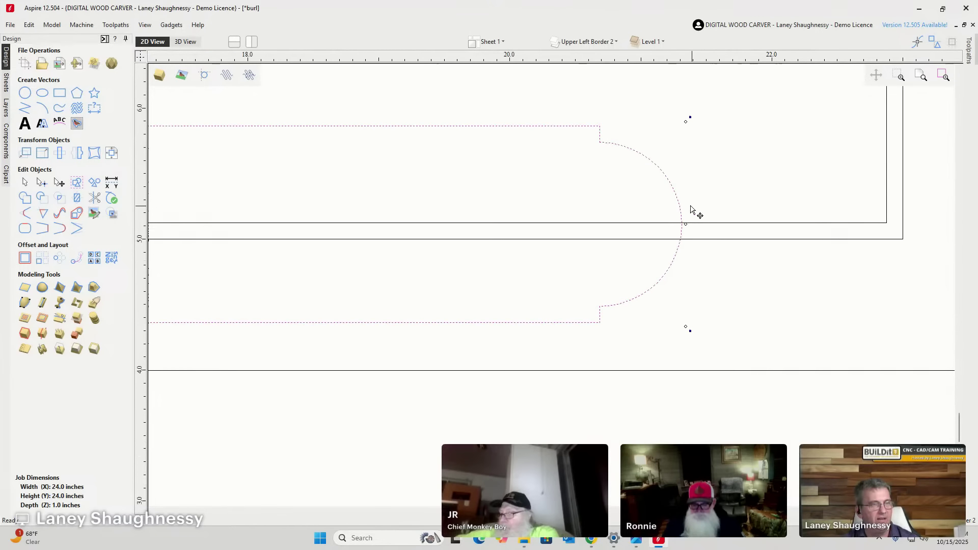
{"action": "scroll", "coordinate": [683, 224], "scroll_direction": "down", "scroll_amount": 5}
{"action": "scroll", "coordinate": [743, 234], "scroll_direction": "up", "scroll_amount": 5}
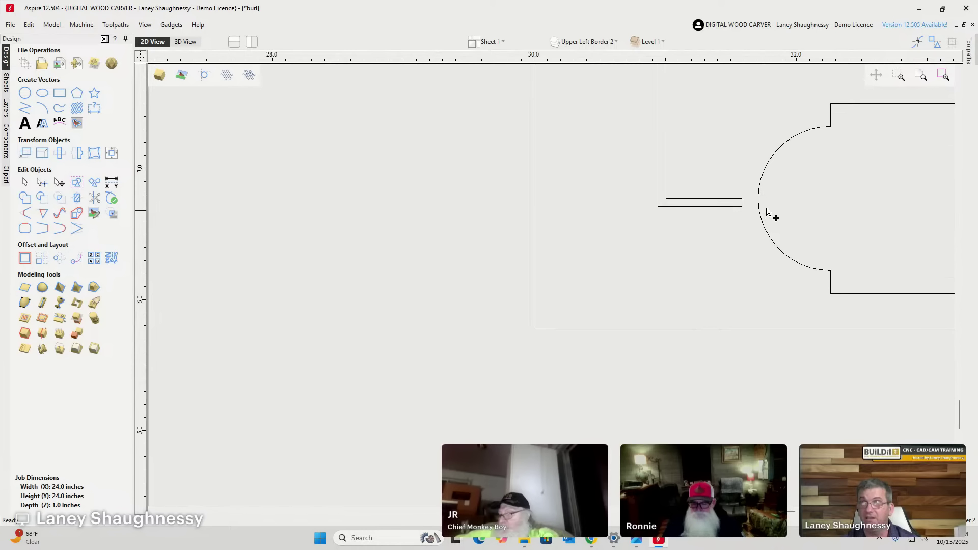
{"action": "scroll", "coordinate": [763, 257], "scroll_direction": "down", "scroll_amount": 5}
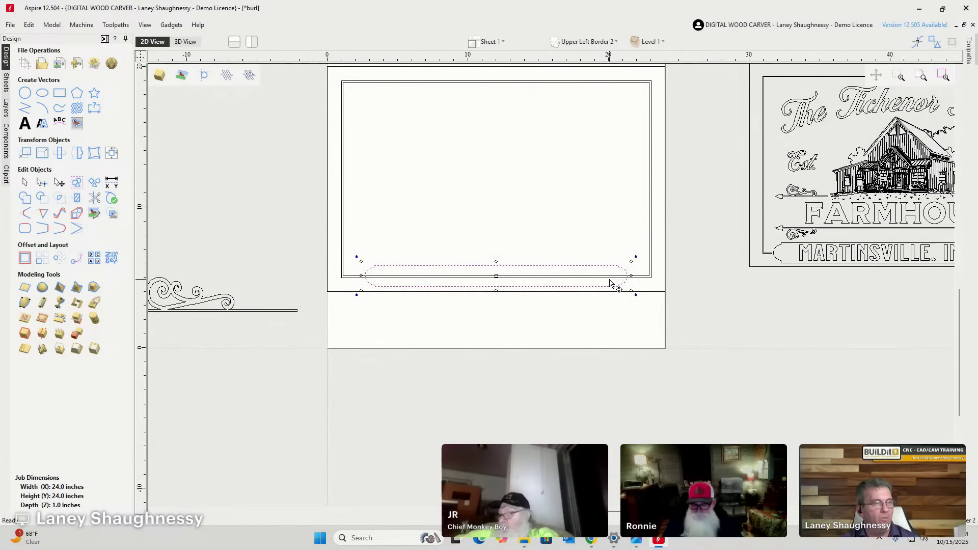
{"action": "scroll", "coordinate": [631, 270], "scroll_direction": "up", "scroll_amount": 3}
{"action": "left_click", "coordinate": [24, 258]}
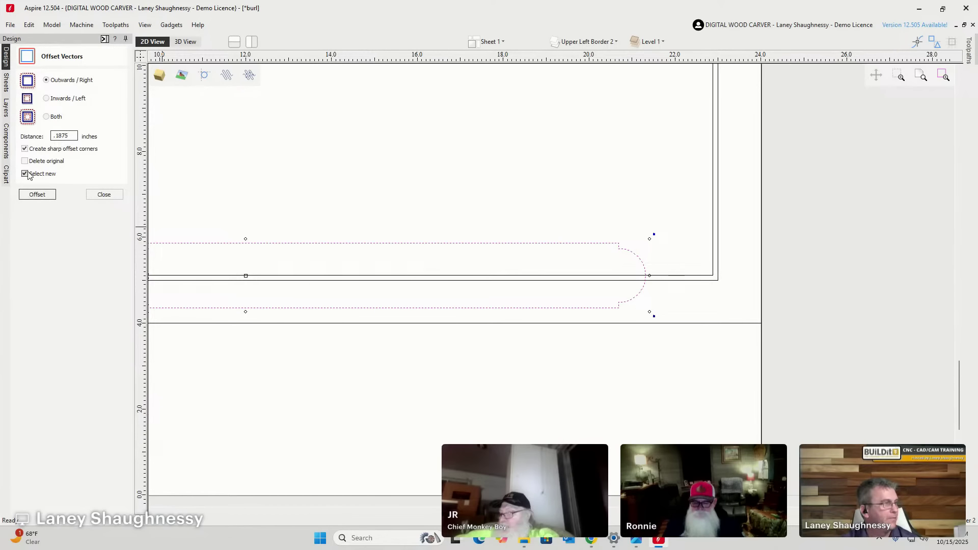
Create an outline offset 0.1875 inches outward around the rounded-end banner.
{"action": "left_click", "coordinate": [33, 195]}
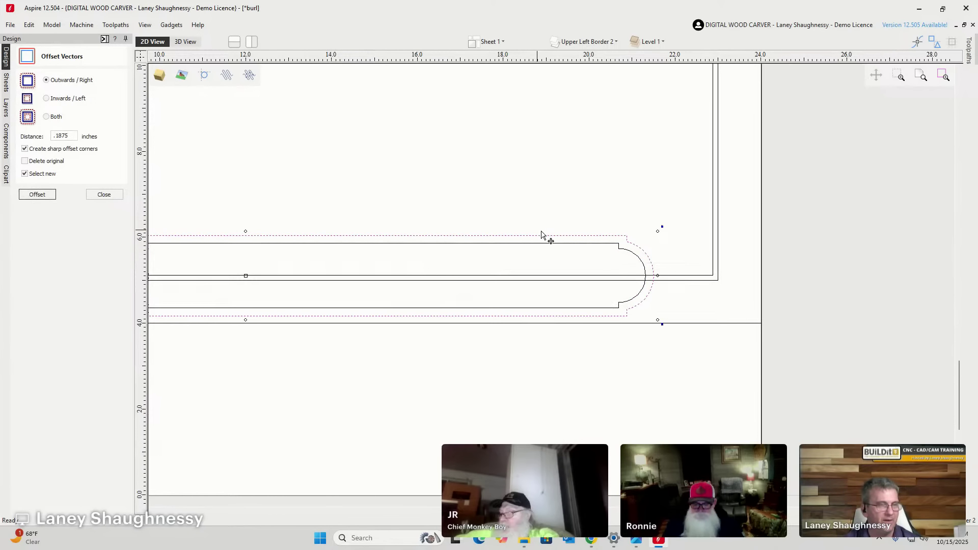
{"action": "left_click", "coordinate": [104, 195]}
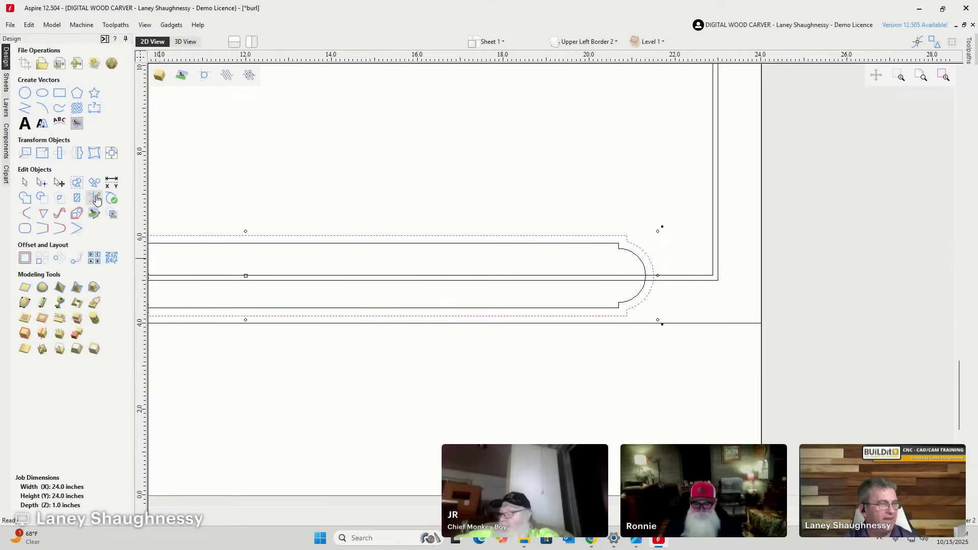
{"action": "scroll", "coordinate": [654, 274], "scroll_direction": "up", "scroll_amount": 3}
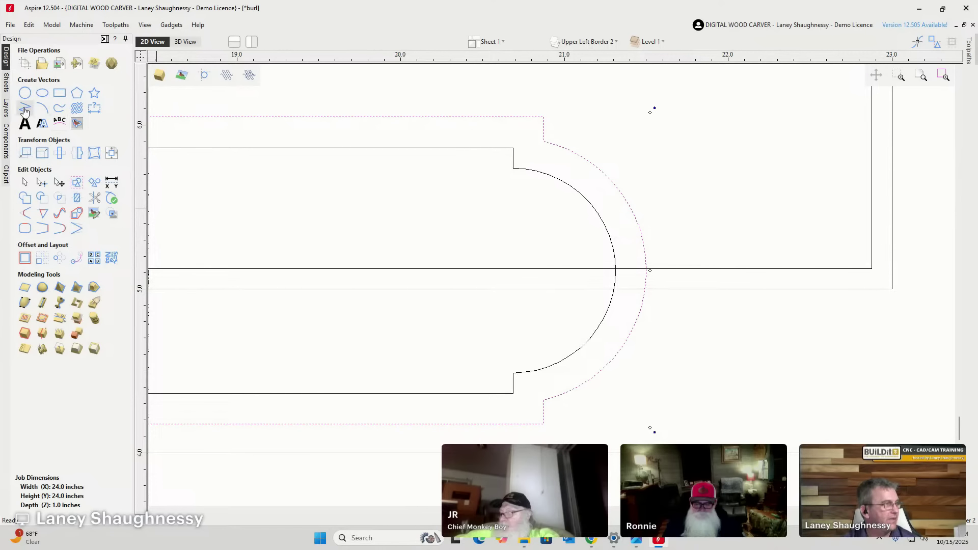
Draw a short vertical polyline between the border lines where they meet the banner's right-end curve.
{"action": "left_click", "coordinate": [25, 109]}
{"action": "scroll", "coordinate": [662, 270], "scroll_direction": "up", "scroll_amount": 4}
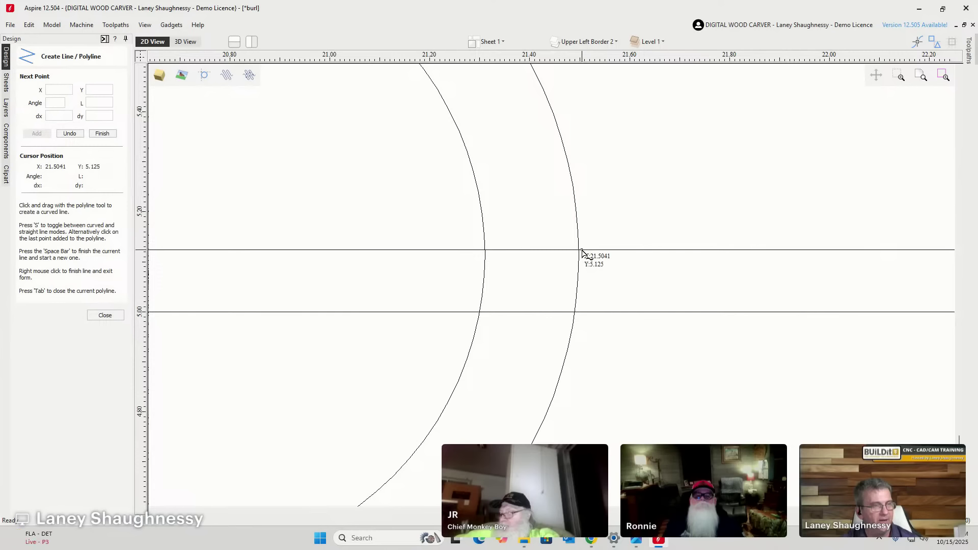
{"action": "left_click", "coordinate": [582, 251]}
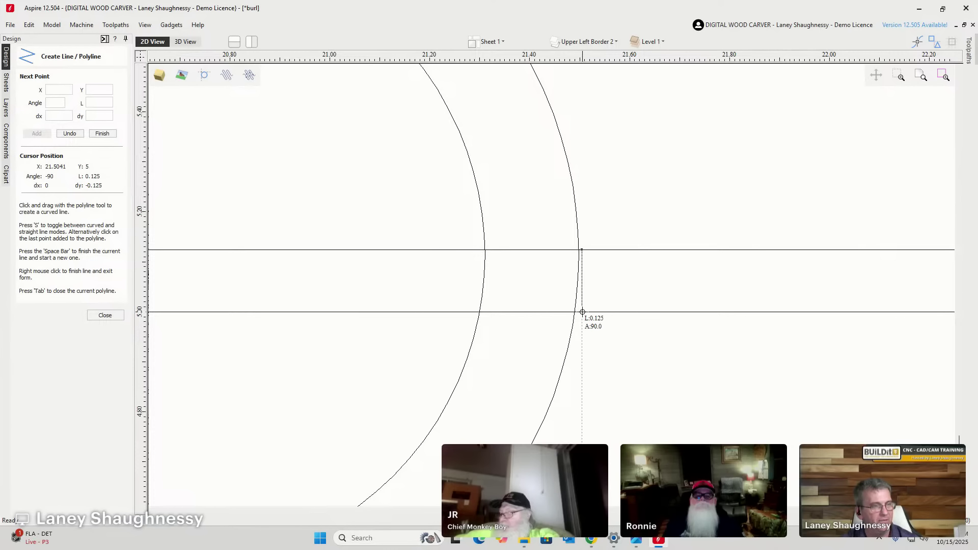
{"action": "left_click", "coordinate": [582, 311]}
{"action": "key", "text": "space"}
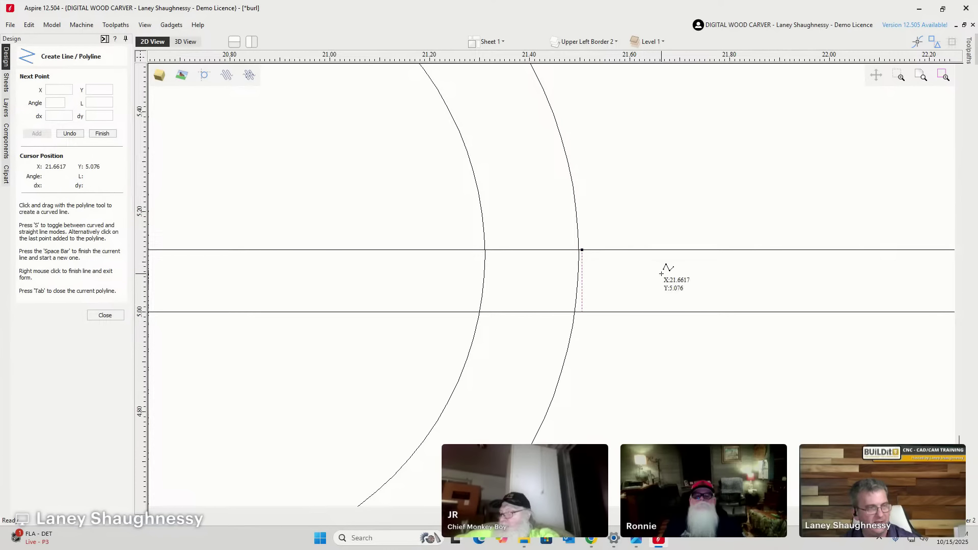
{"action": "scroll", "coordinate": [666, 296], "scroll_direction": "down", "scroll_amount": 1}
{"action": "scroll", "coordinate": [691, 274], "scroll_direction": "down", "scroll_amount": 4}
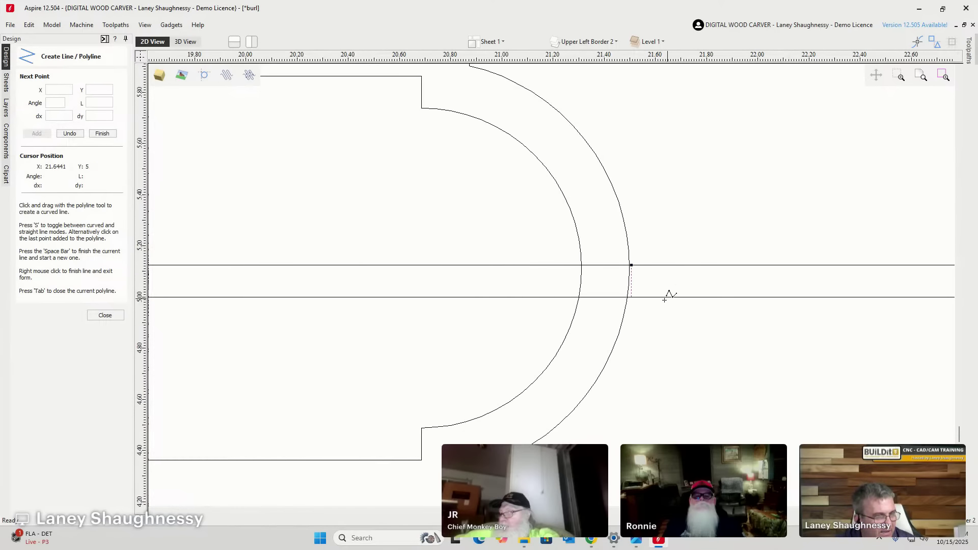
{"action": "scroll", "coordinate": [551, 351], "scroll_direction": "down", "scroll_amount": 2}
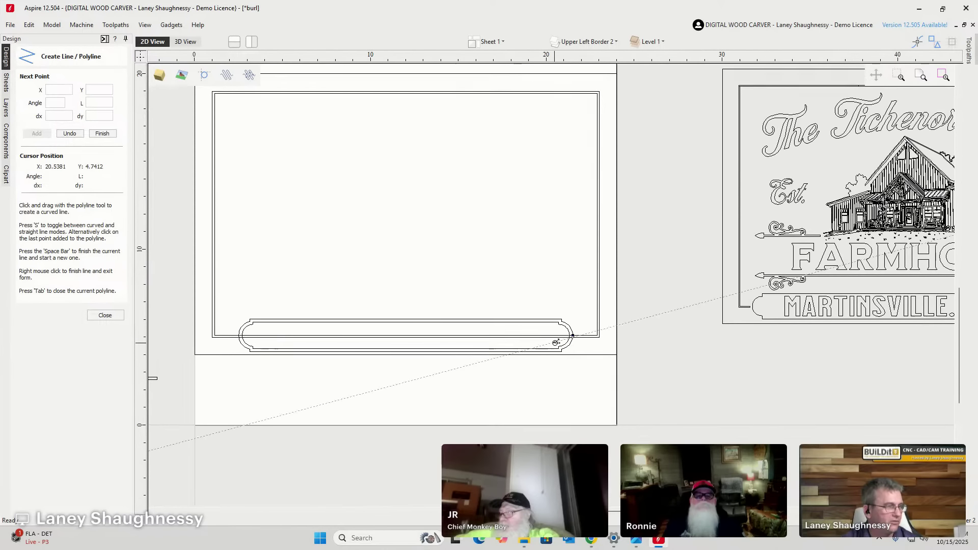
{"action": "scroll", "coordinate": [244, 331], "scroll_direction": "up", "scroll_amount": 5}
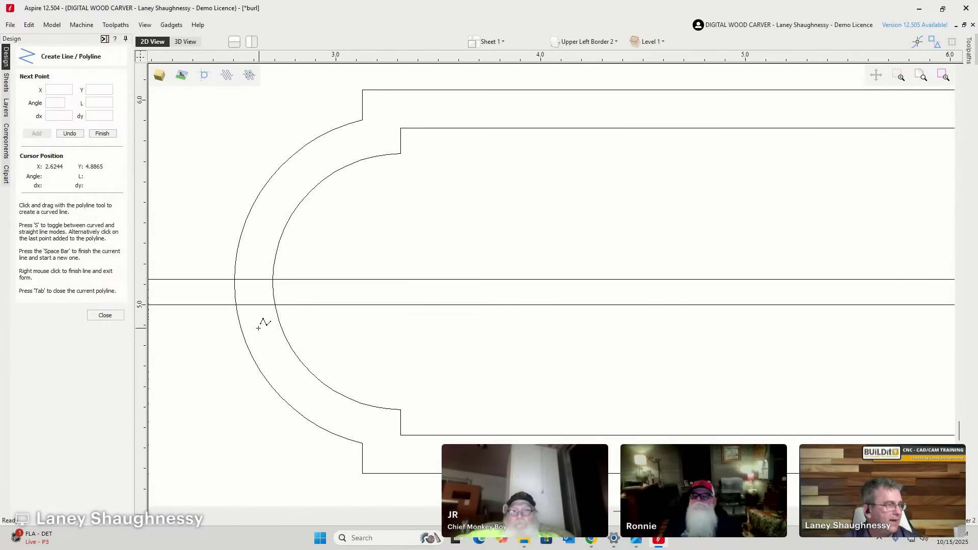
{"action": "scroll", "coordinate": [262, 326], "scroll_direction": "down", "scroll_amount": 1}
{"action": "left_click", "coordinate": [104, 316]}
{"action": "scroll", "coordinate": [237, 290], "scroll_direction": "down", "scroll_amount": 2}
{"action": "scroll", "coordinate": [238, 291], "scroll_direction": "down", "scroll_amount": 2}
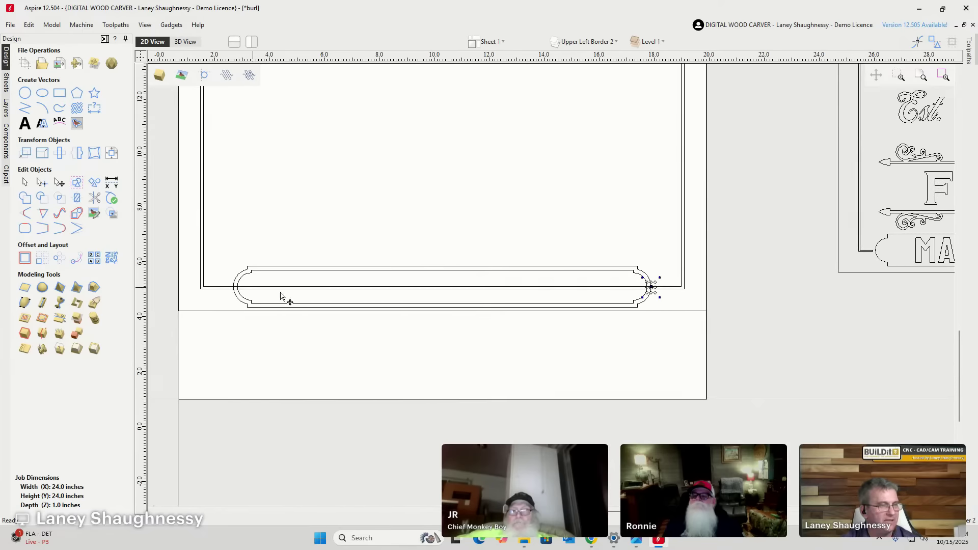
{"action": "scroll", "coordinate": [847, 273], "scroll_direction": "up", "scroll_amount": 3}
{"action": "scroll", "coordinate": [874, 283], "scroll_direction": "up", "scroll_amount": 3}
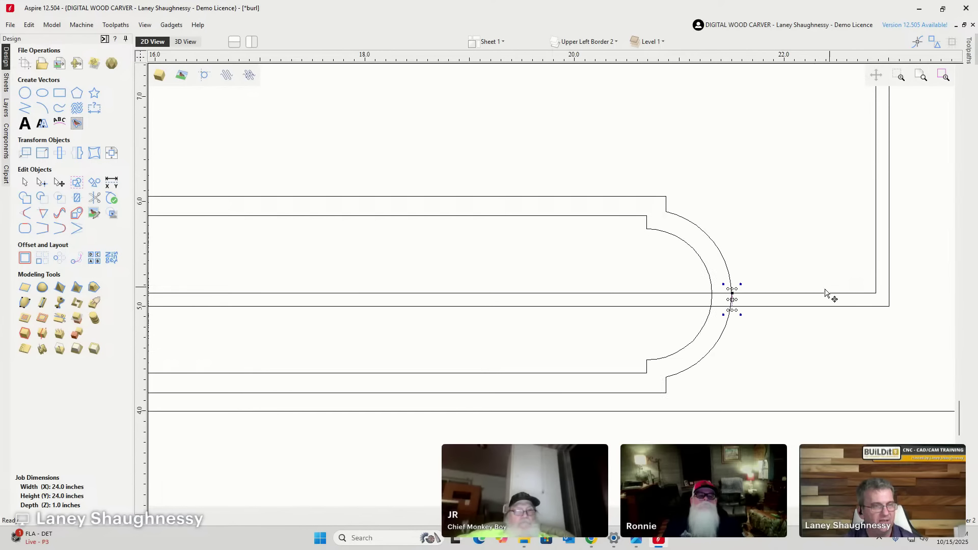
Mirror a copy of the short line to the banner's left end with Flip Horizontal.
{"action": "left_click", "coordinate": [77, 152]}
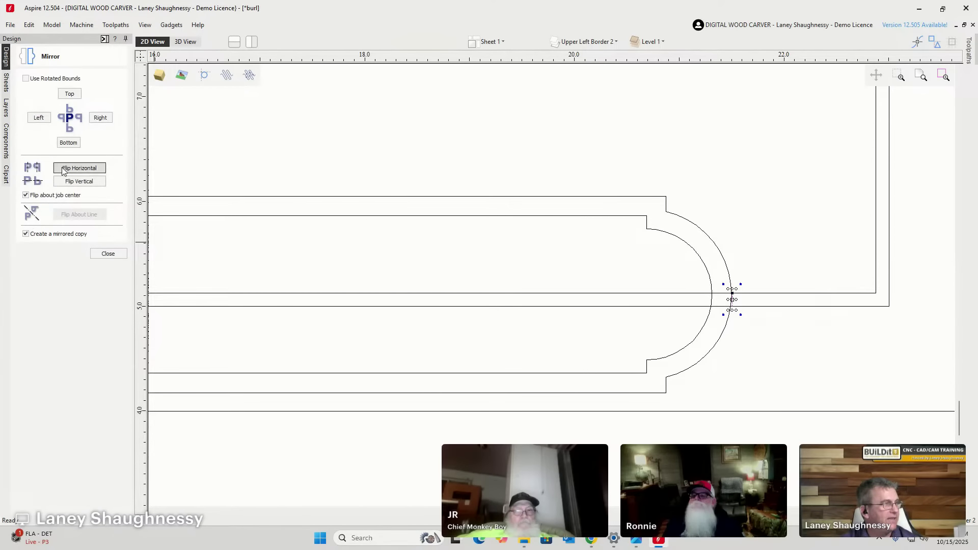
{"action": "left_click", "coordinate": [88, 167]}
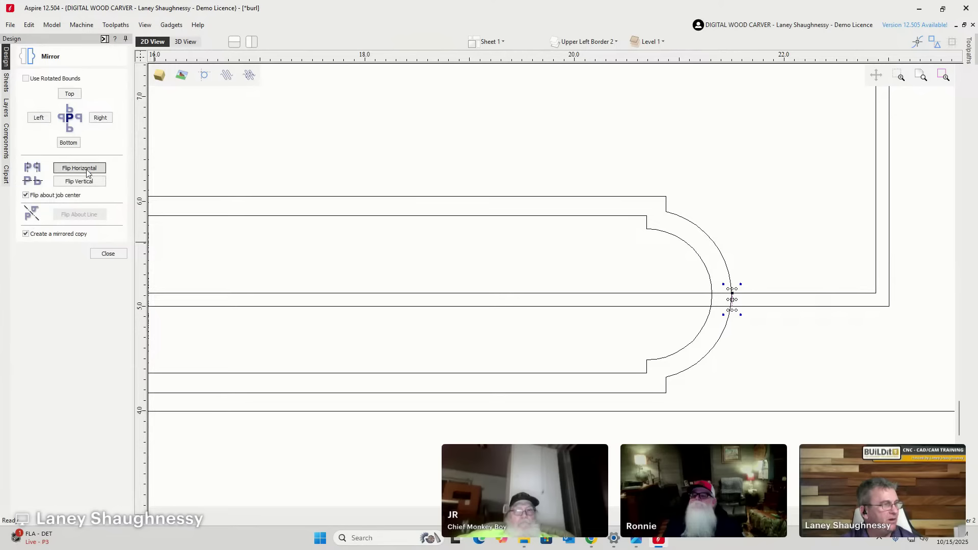
{"action": "scroll", "coordinate": [713, 265], "scroll_direction": "down", "scroll_amount": 5}
{"action": "scroll", "coordinate": [530, 275], "scroll_direction": "up", "scroll_amount": 10}
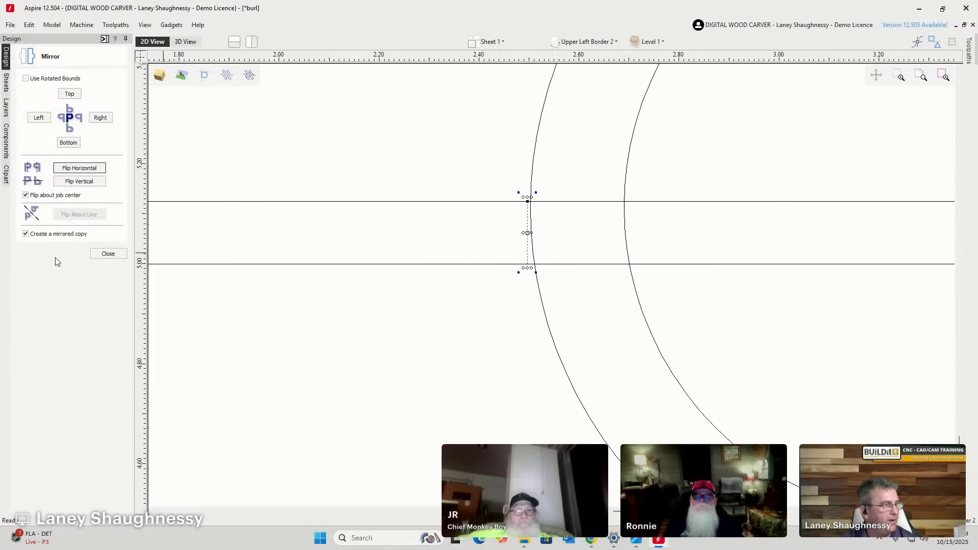
Trim the top and bottom border-line pieces between the short lines and the banner's end arcs.
{"action": "left_click", "coordinate": [105, 254]}
{"action": "left_click", "coordinate": [96, 200]}
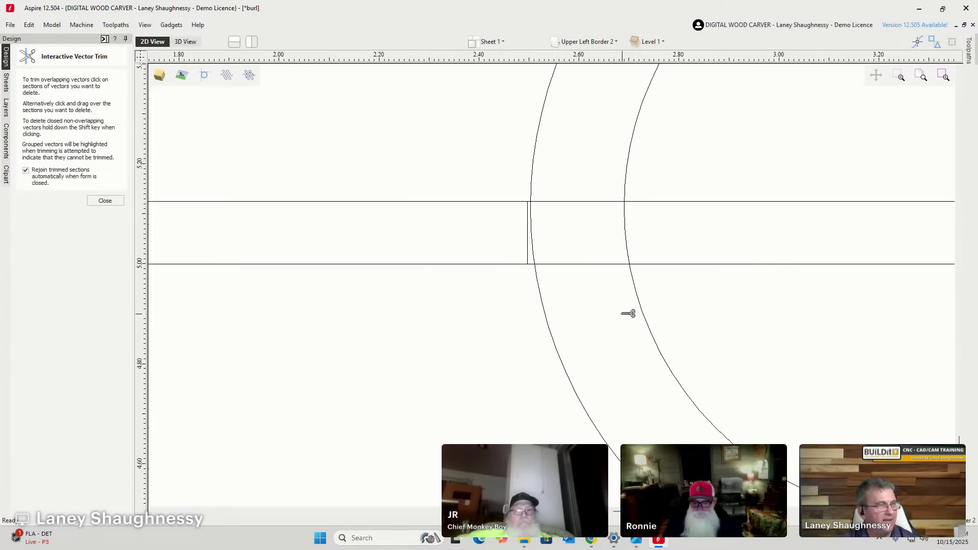
{"action": "scroll", "coordinate": [507, 166], "scroll_direction": "up", "scroll_amount": 6}
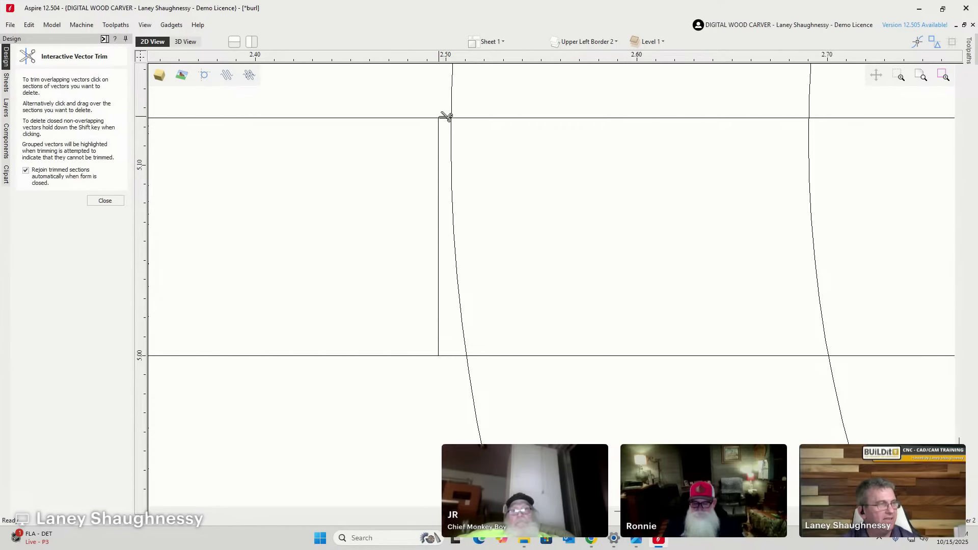
{"action": "left_click", "coordinate": [448, 117]}
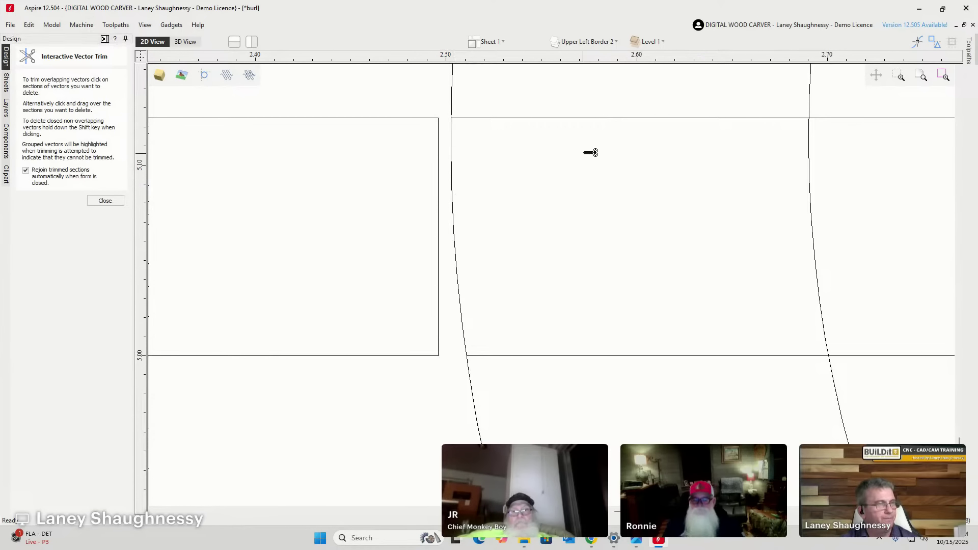
{"action": "left_click", "coordinate": [606, 117]}
{"action": "left_click", "coordinate": [625, 356]}
{"action": "scroll", "coordinate": [376, 261], "scroll_direction": "down", "scroll_amount": 10}
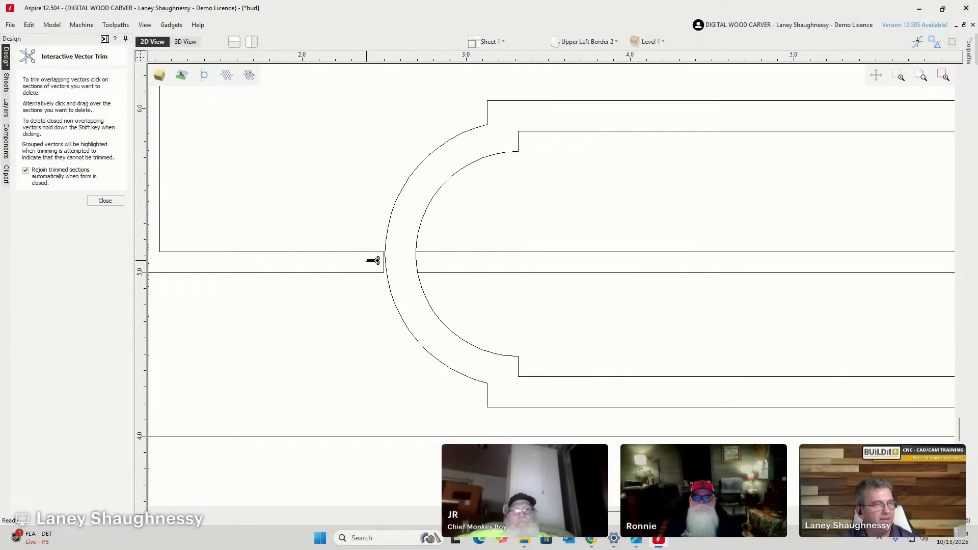
Trim the remaining inner segments between the right-hand arcs, then select the right end arc.
{"action": "left_click_drag", "start_coordinate": [657, 229], "coordinate": [655, 312]}
{"action": "scroll", "coordinate": [321, 210], "scroll_direction": "down", "scroll_amount": 8}
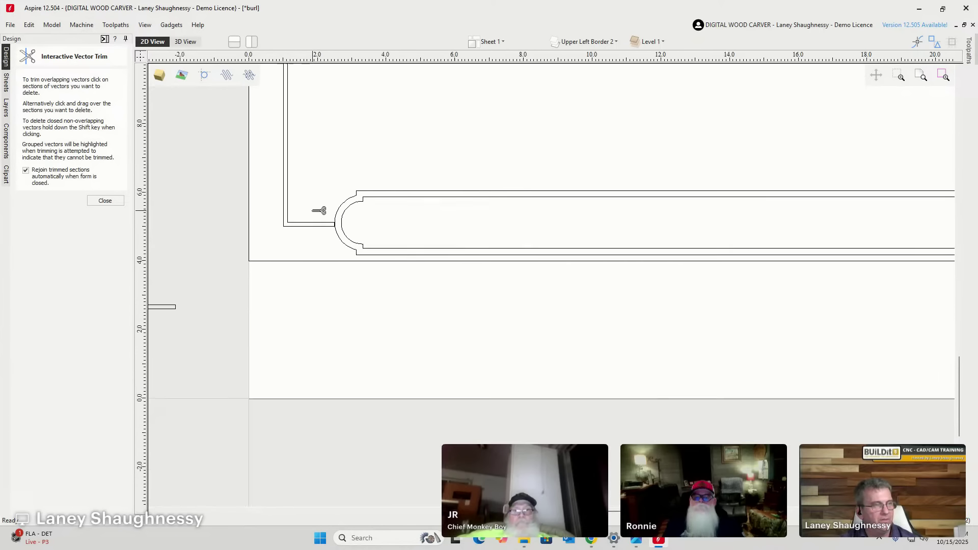
{"action": "scroll", "coordinate": [670, 215], "scroll_direction": "up", "scroll_amount": 10}
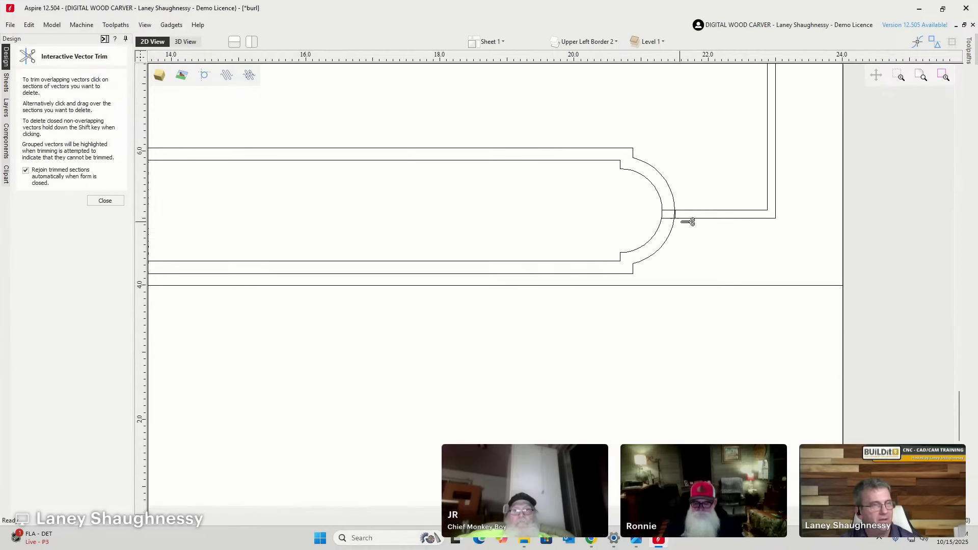
{"action": "left_click", "coordinate": [642, 210]}
{"action": "scroll", "coordinate": [646, 174], "scroll_direction": "up", "scroll_amount": 10}
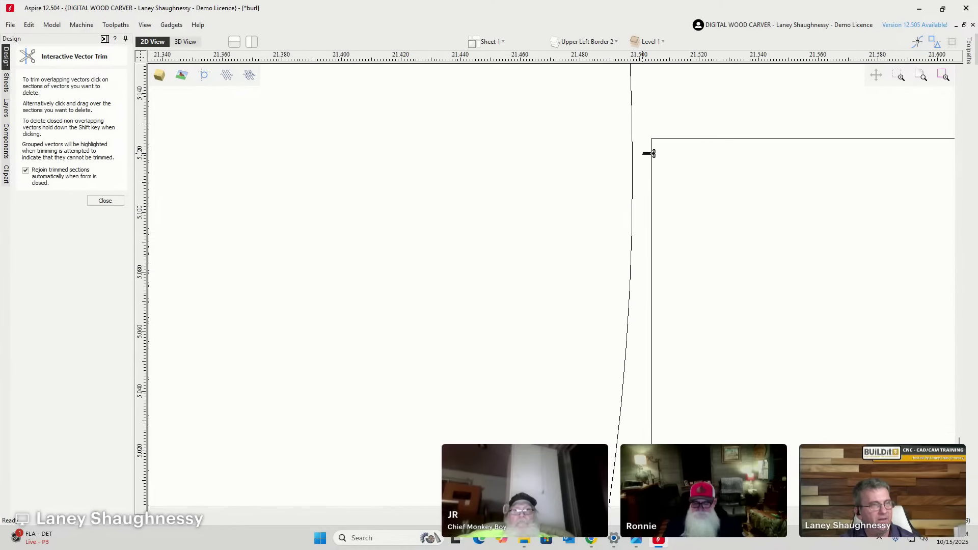
{"action": "scroll", "coordinate": [641, 215], "scroll_direction": "down", "scroll_amount": 3}
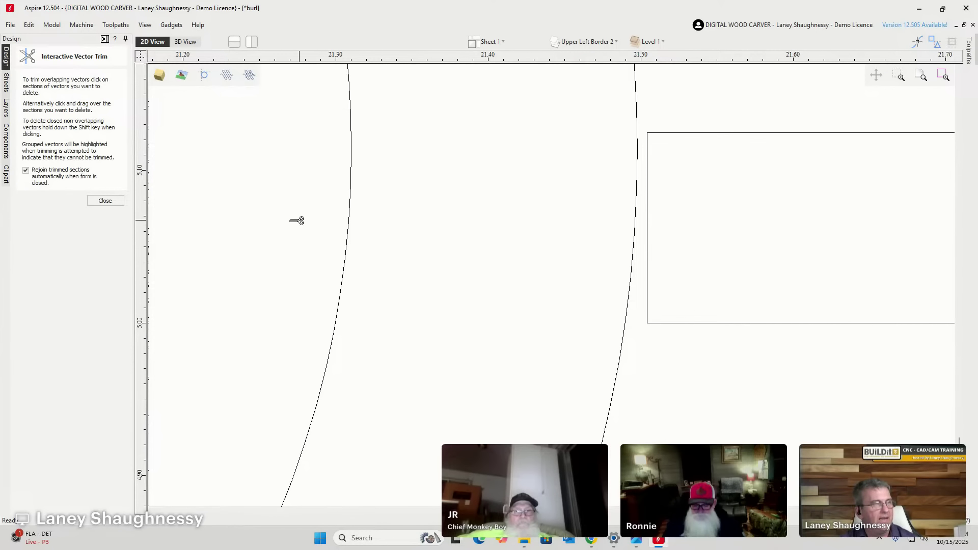
{"action": "left_click", "coordinate": [105, 200]}
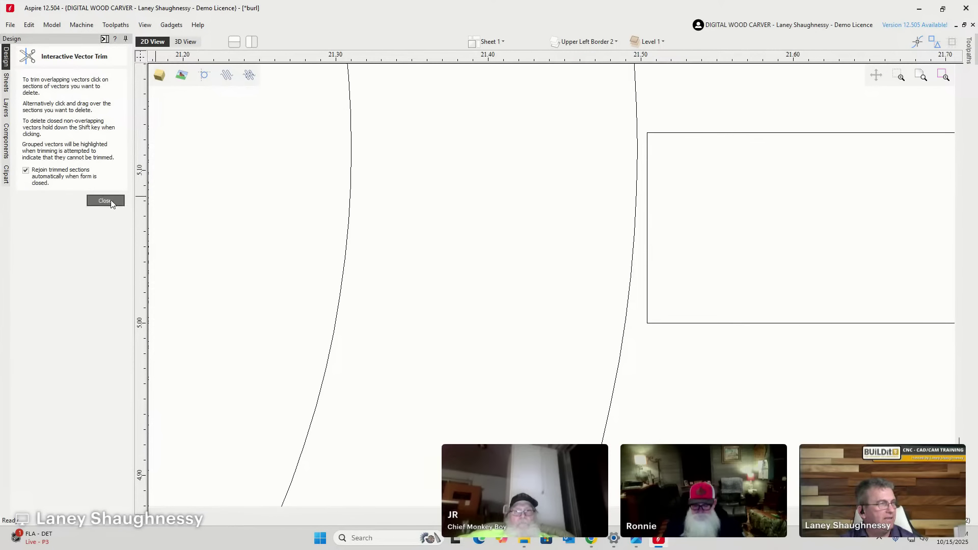
{"action": "left_click", "coordinate": [636, 125]}
{"action": "scroll", "coordinate": [640, 126], "scroll_direction": "down", "scroll_amount": 10}
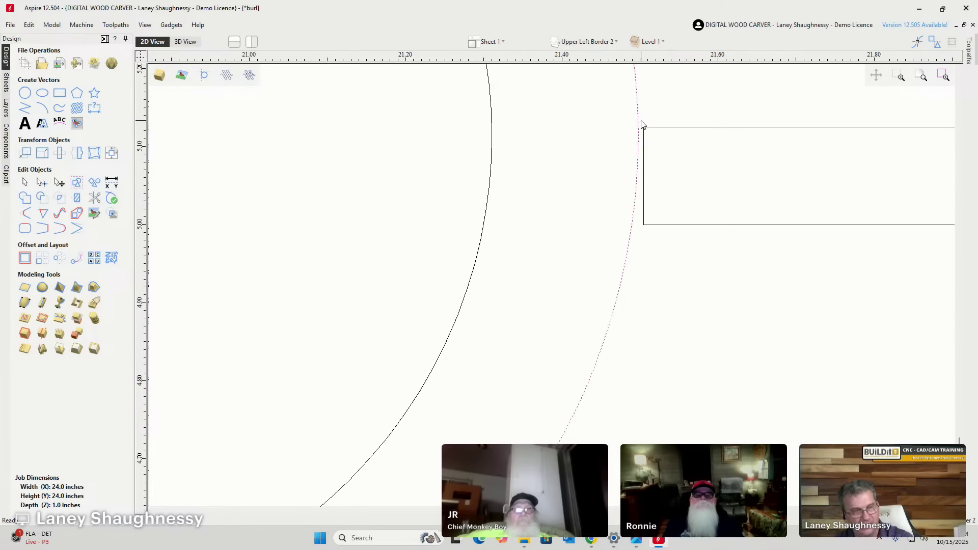
{"action": "scroll", "coordinate": [665, 173], "scroll_direction": "down", "scroll_amount": 1}
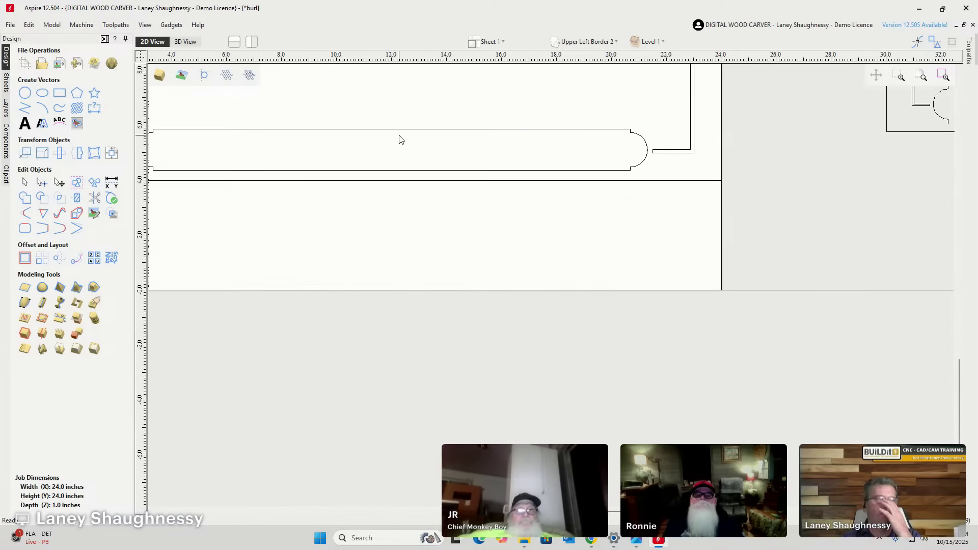
{"action": "scroll", "coordinate": [433, 168], "scroll_direction": "down", "scroll_amount": 2}
{"action": "scroll", "coordinate": [310, 160], "scroll_direction": "up", "scroll_amount": 4}
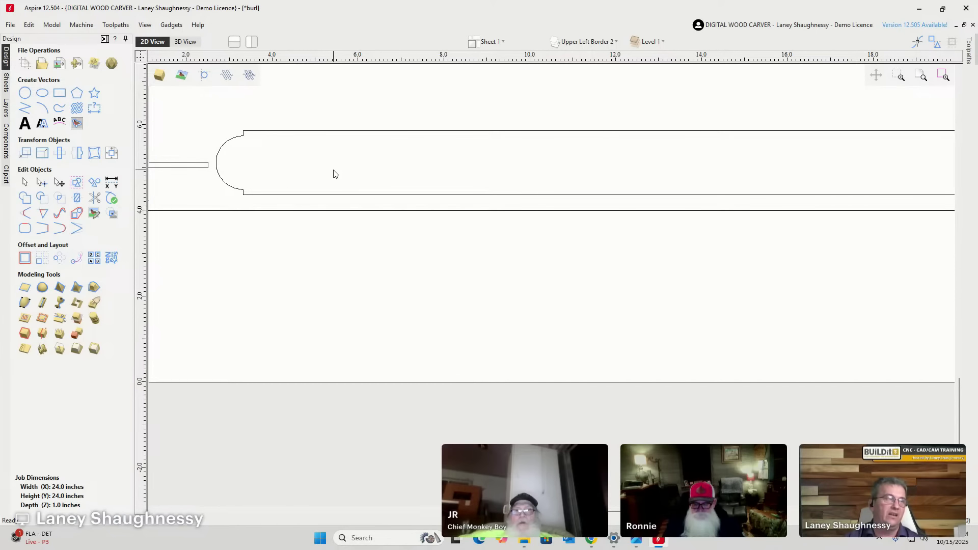
{"action": "scroll", "coordinate": [250, 167], "scroll_direction": "down", "scroll_amount": 3}
{"action": "scroll", "coordinate": [250, 167], "scroll_direction": "down", "scroll_amount": 2}
{"action": "scroll", "coordinate": [606, 147], "scroll_direction": "up", "scroll_amount": 5}
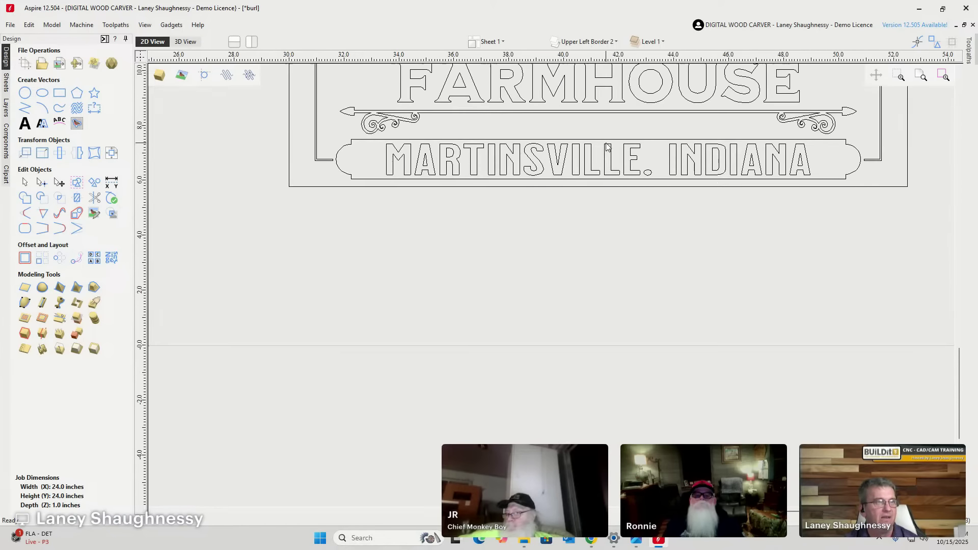
{"action": "scroll", "coordinate": [606, 148], "scroll_direction": "down", "scroll_amount": 4}
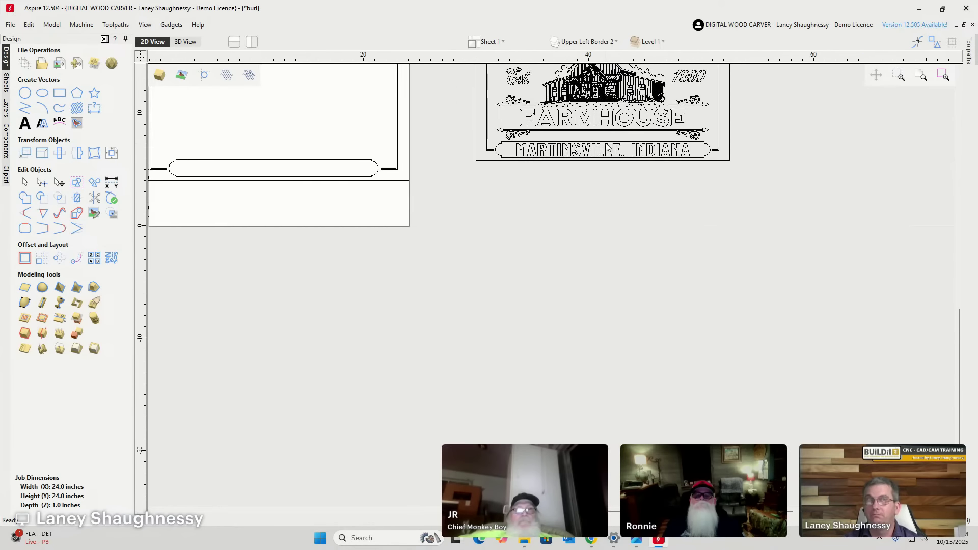
{"action": "scroll", "coordinate": [395, 213], "scroll_direction": "up", "scroll_amount": 1}
{"action": "scroll", "coordinate": [620, 201], "scroll_direction": "up", "scroll_amount": 5}
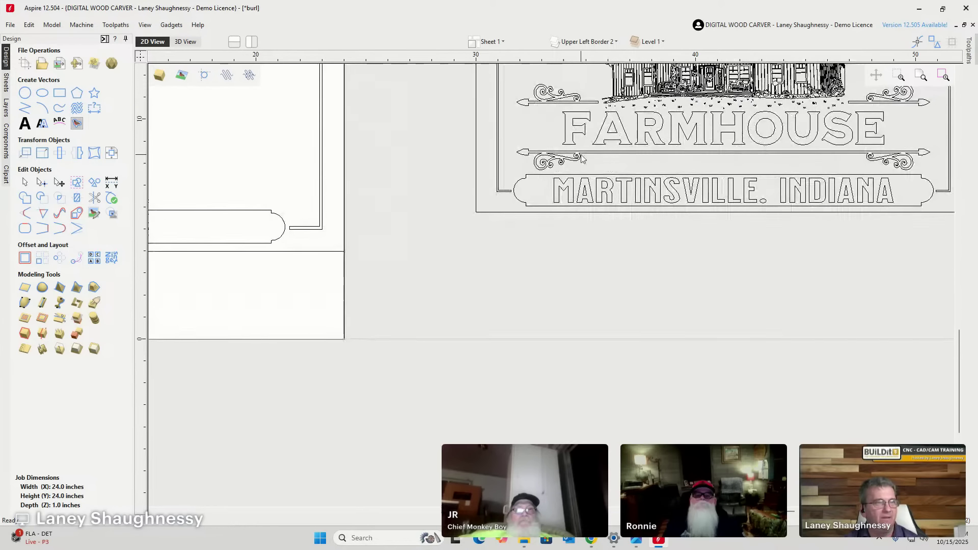
{"action": "left_click", "coordinate": [536, 178]}
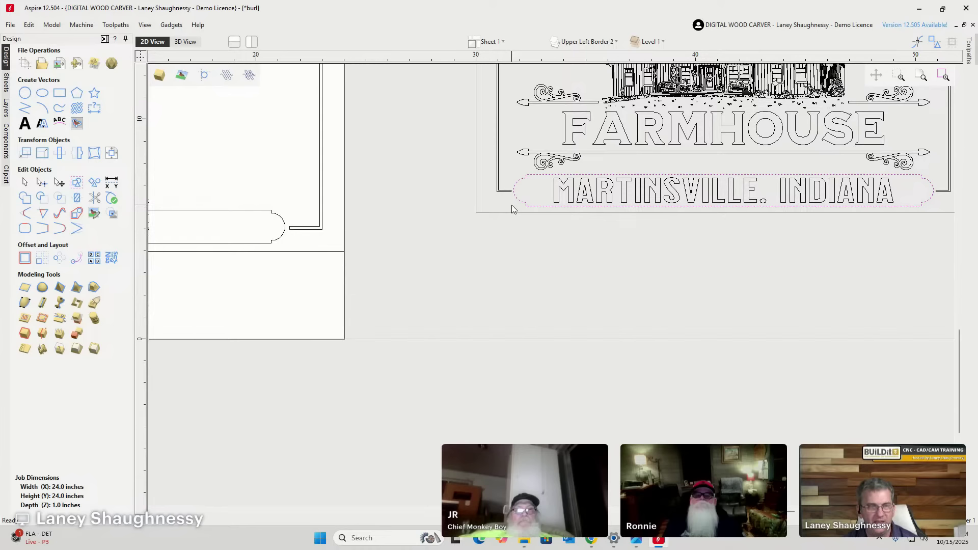
{"action": "scroll", "coordinate": [674, 242], "scroll_direction": "down", "scroll_amount": 5}
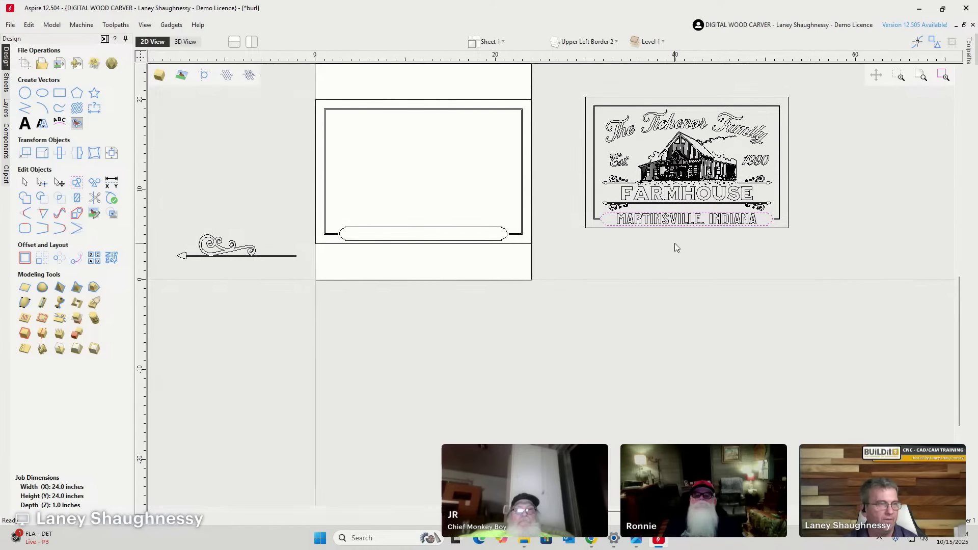
{"action": "scroll", "coordinate": [365, 241], "scroll_direction": "up", "scroll_amount": 5}
{"action": "scroll", "coordinate": [365, 241], "scroll_direction": "up", "scroll_amount": 1}
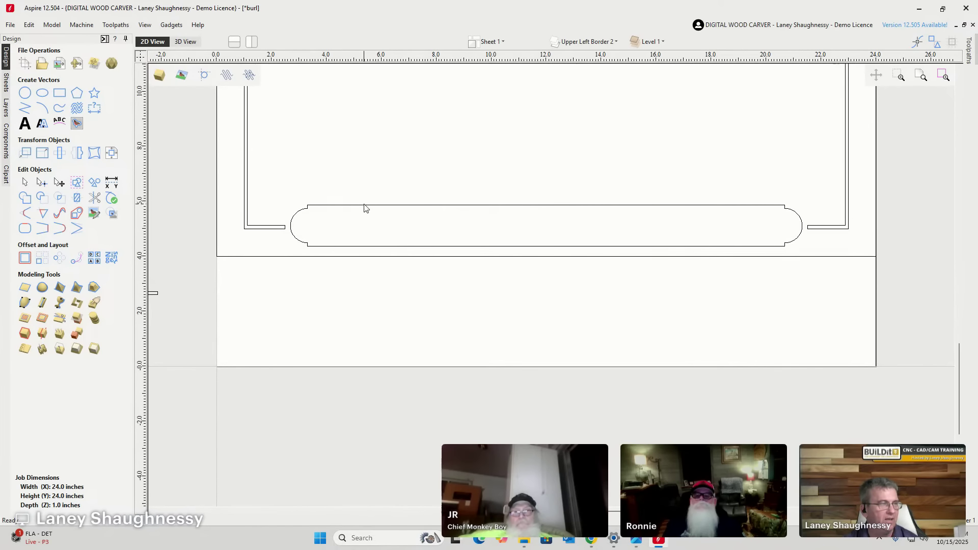
{"action": "left_click", "coordinate": [365, 206]}
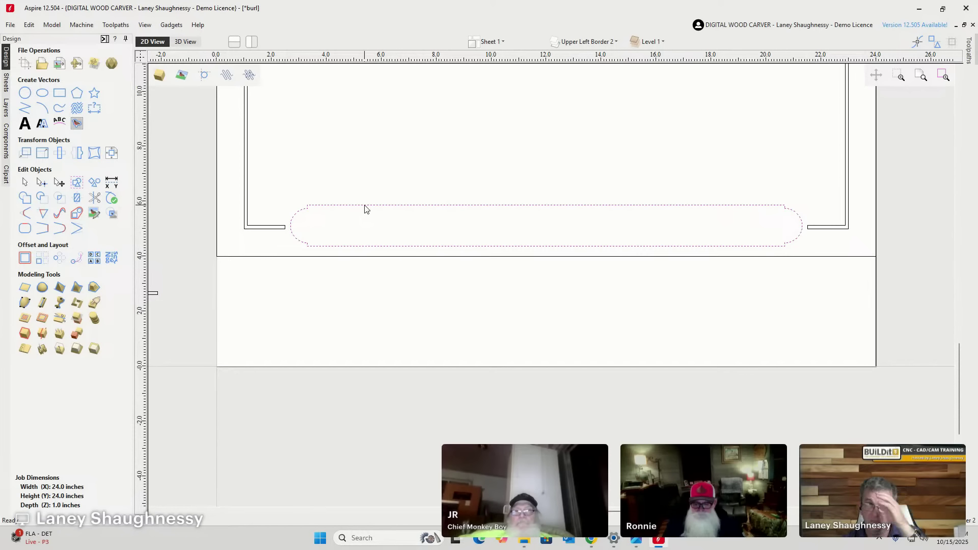
Create a new text object reading 'OCALA. FLORIDA', correcting the typos.
{"action": "left_click", "coordinate": [25, 124]}
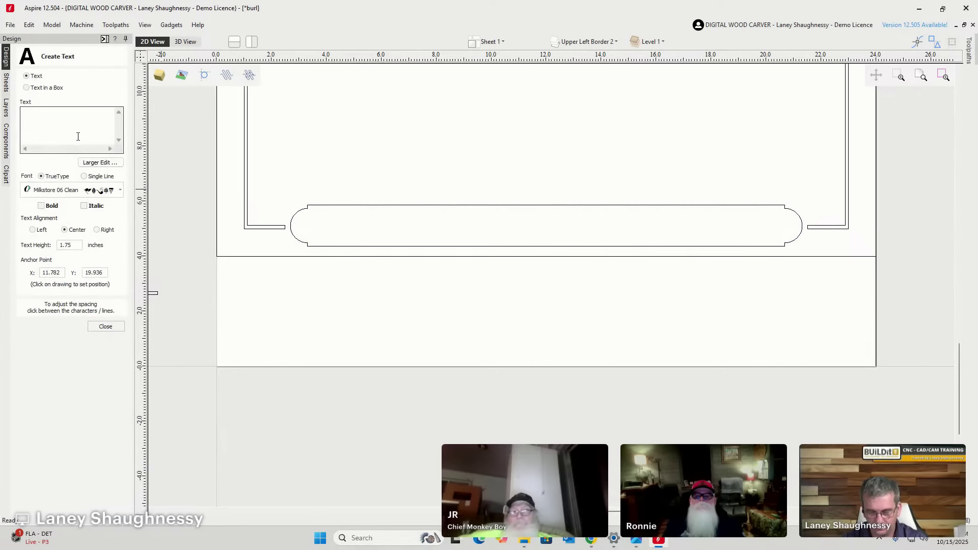
{"action": "type", "text": "OCALA"}
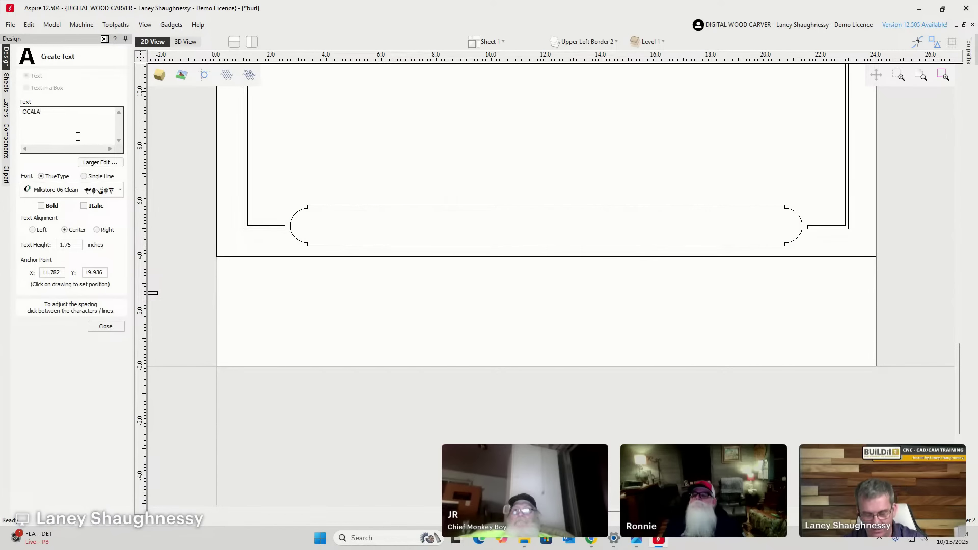
{"action": "key", "text": "BackSpace"}
{"action": "key", "text": "BackSpace"}
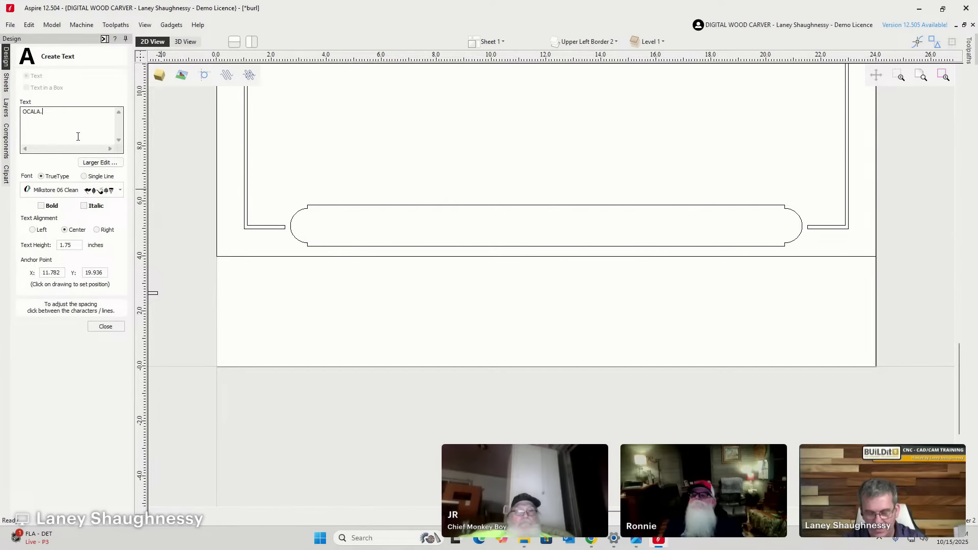
{"action": "type", "text": "FLRODIA"}
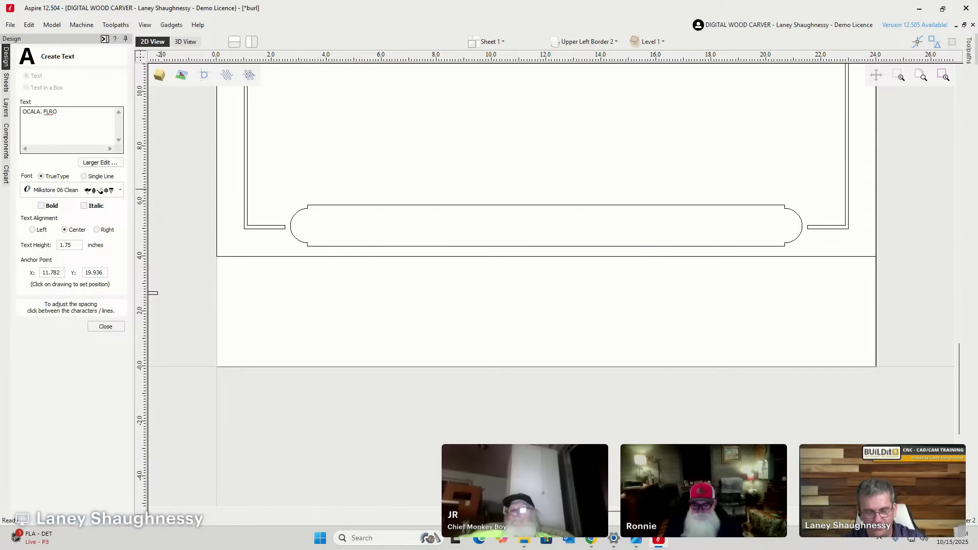
{"action": "key", "text": "BackSpace"}
{"action": "key", "text": "BackSpace"}
{"action": "key", "text": "BackSpace"}
{"action": "key", "text": "BackSpace"}
{"action": "key", "text": "BackSpace"}
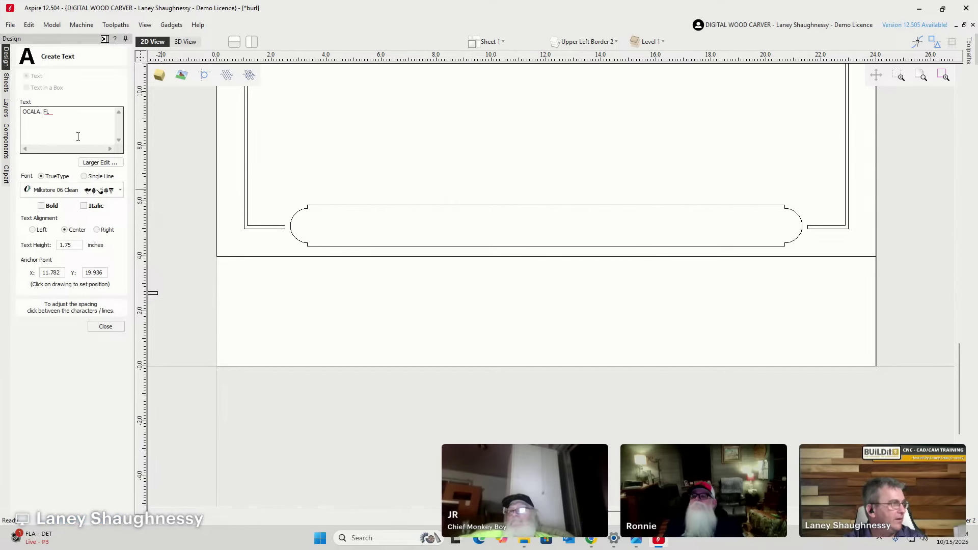
{"action": "type", "text": "ORIDA"}
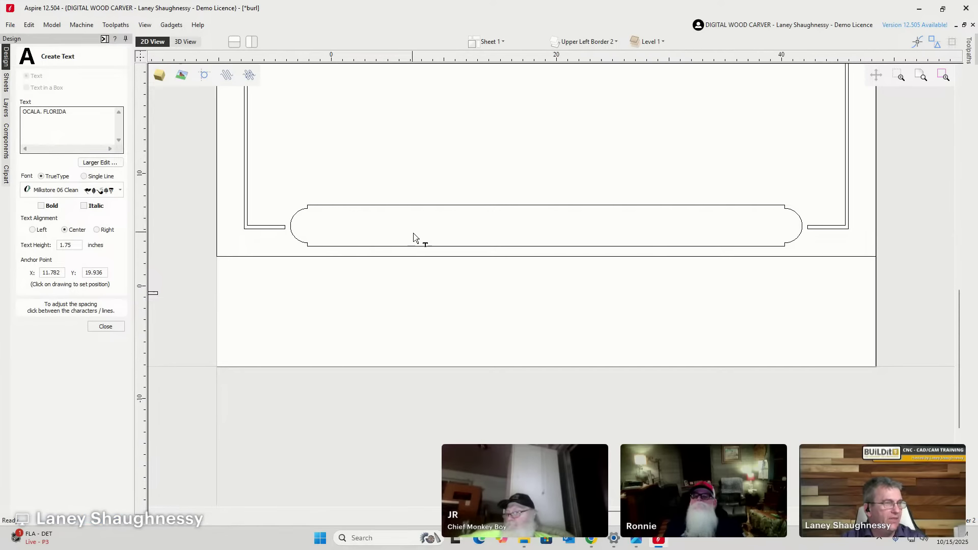
{"action": "scroll", "coordinate": [418, 227], "scroll_direction": "down", "scroll_amount": 5}
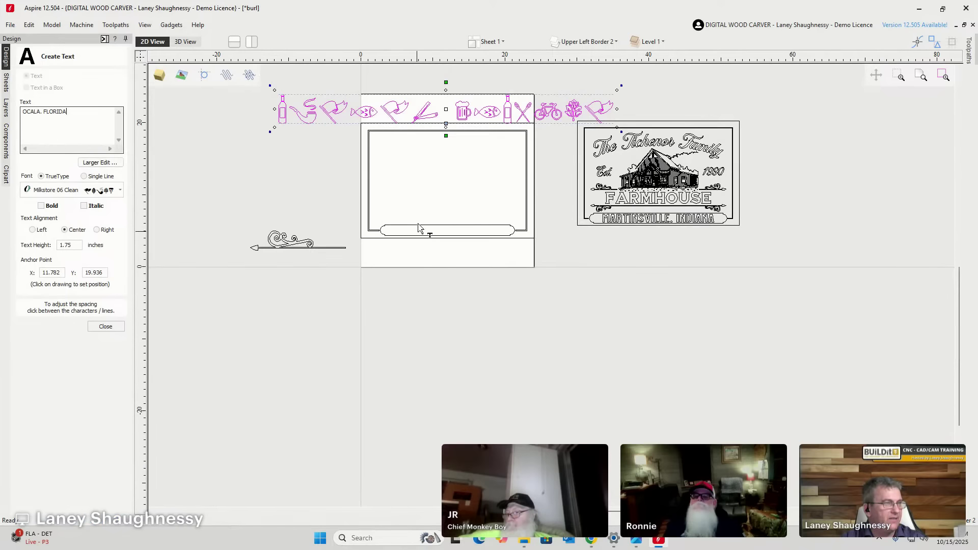
Switch the text to the Milkstore 02 Clean font and move it into the bottom banner.
{"action": "left_click", "coordinate": [120, 191]}
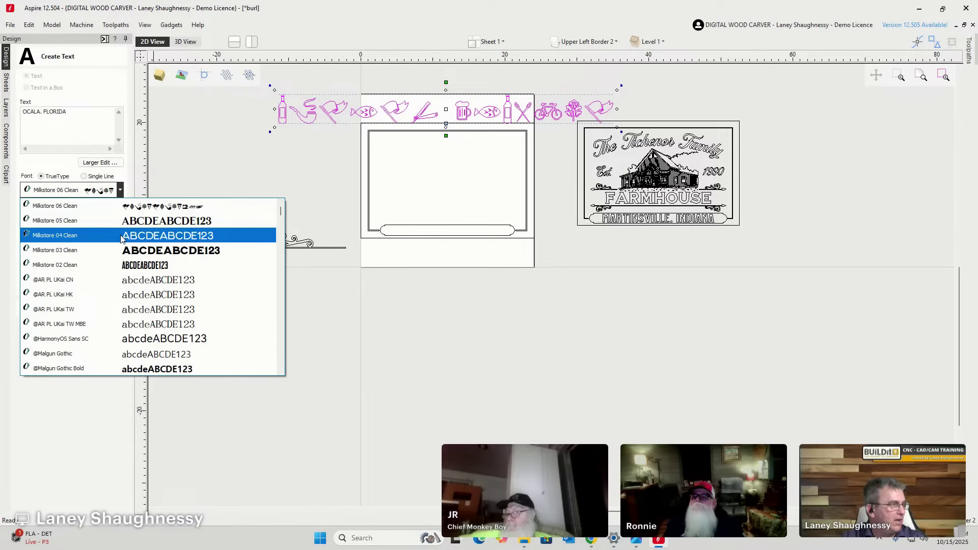
{"action": "left_click", "coordinate": [121, 265]}
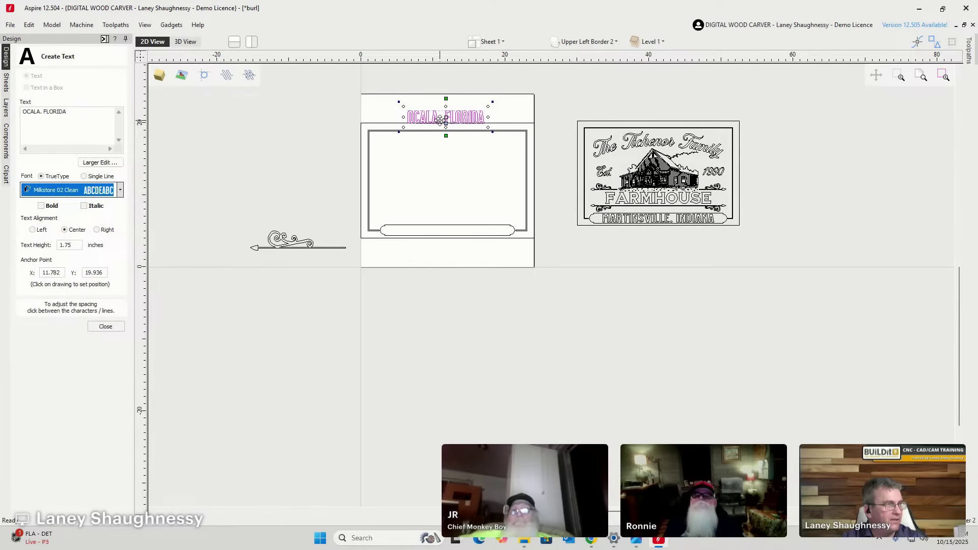
{"action": "left_click_drag", "start_coordinate": [436, 117], "coordinate": [423, 230]}
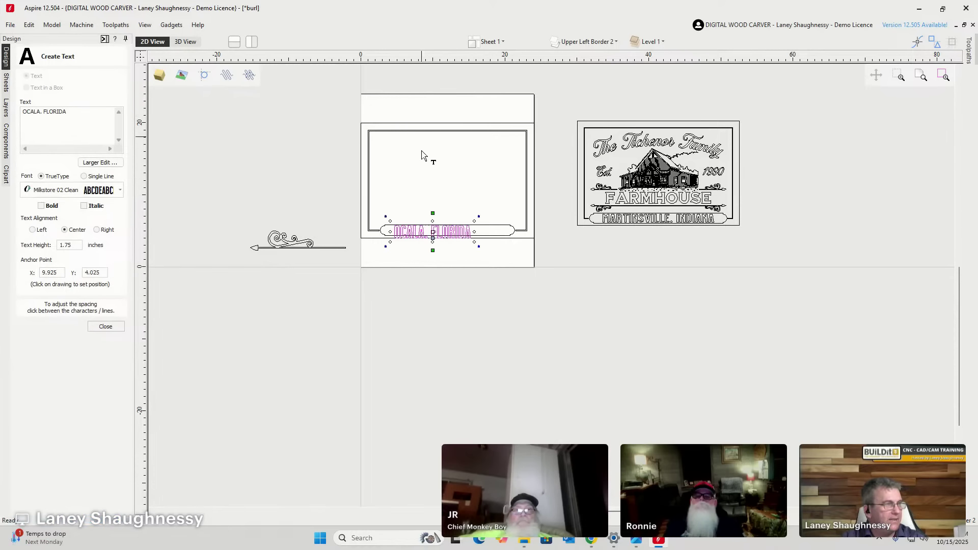
{"action": "scroll", "coordinate": [437, 231], "scroll_direction": "up", "scroll_amount": 4}
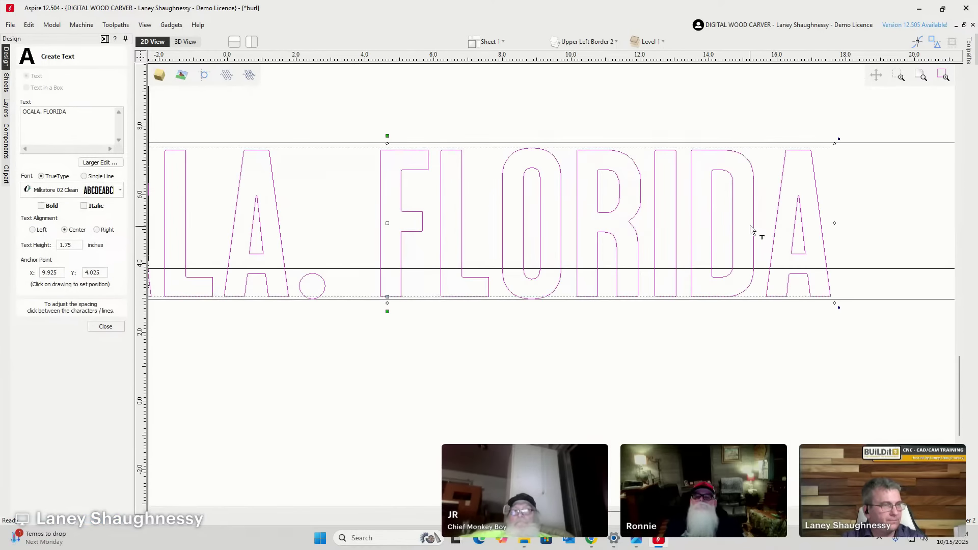
{"action": "scroll", "coordinate": [724, 211], "scroll_direction": "down", "scroll_amount": 2}
{"action": "scroll", "coordinate": [724, 211], "scroll_direction": "down", "scroll_amount": 1}
{"action": "scroll", "coordinate": [704, 255], "scroll_direction": "up", "scroll_amount": 4}
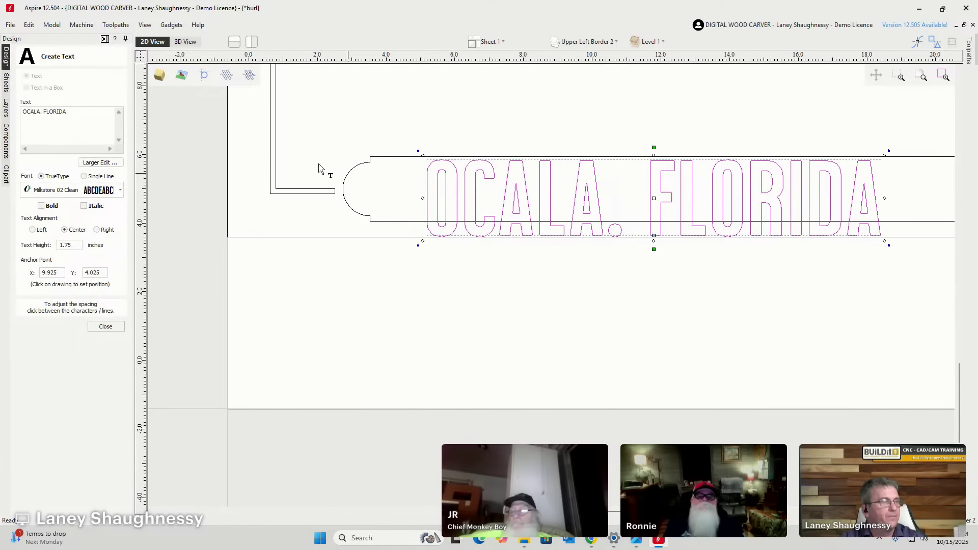
{"action": "scroll", "coordinate": [208, 133], "scroll_direction": "down", "scroll_amount": 4}
{"action": "scroll", "coordinate": [343, 148], "scroll_direction": "up", "scroll_amount": 3}
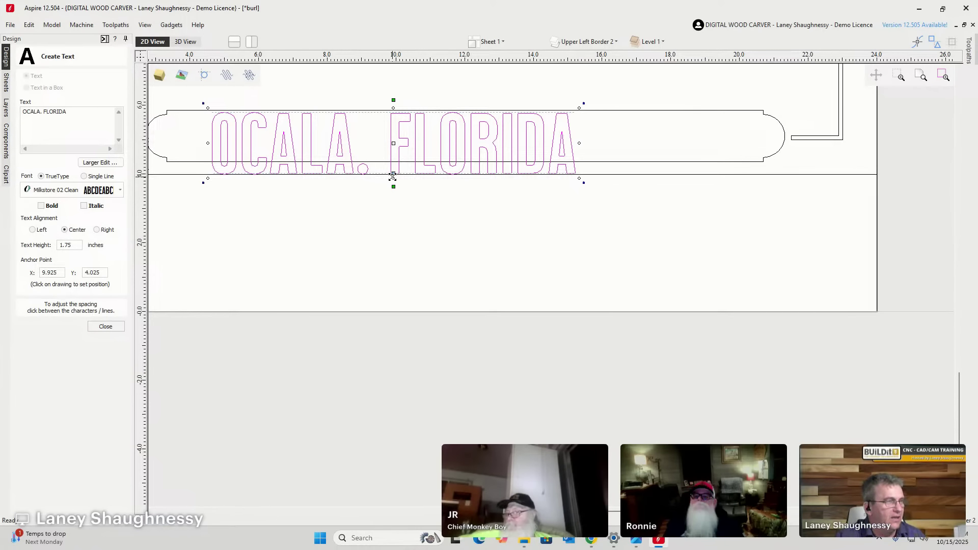
Centre the text in the banner and stretch it wider, then select and delete it.
{"action": "left_click_drag", "start_coordinate": [393, 173], "coordinate": [393, 151]}
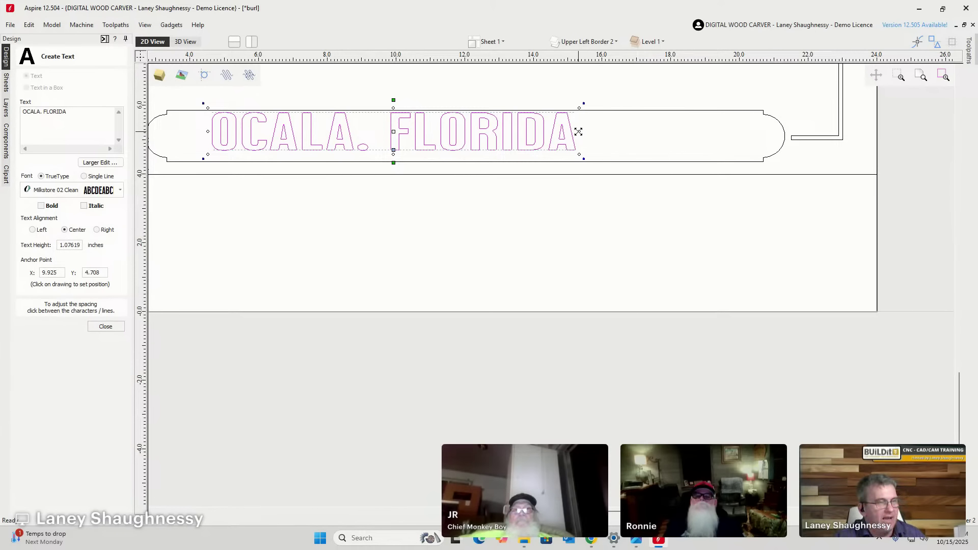
{"action": "left_click_drag", "start_coordinate": [578, 132], "coordinate": [672, 158]}
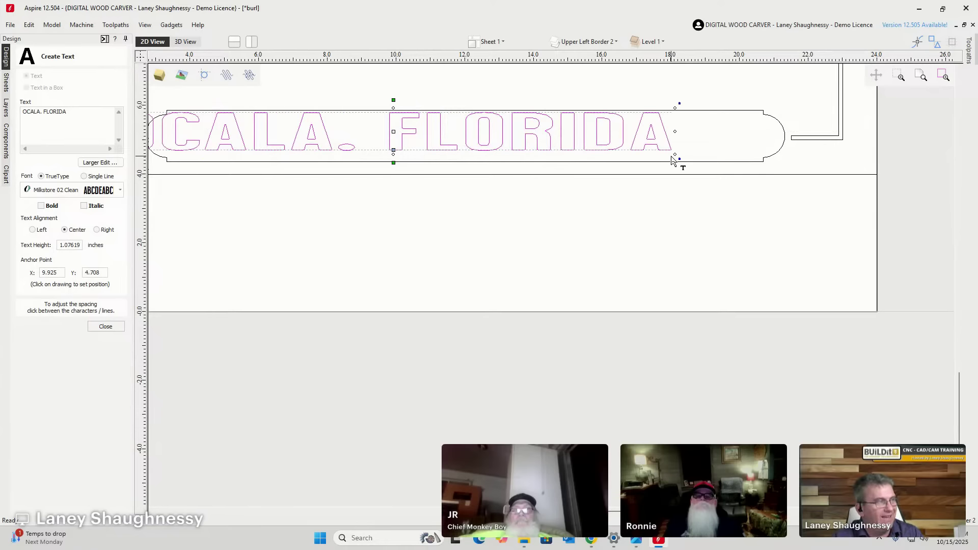
{"action": "scroll", "coordinate": [673, 161], "scroll_direction": "down", "scroll_amount": 3}
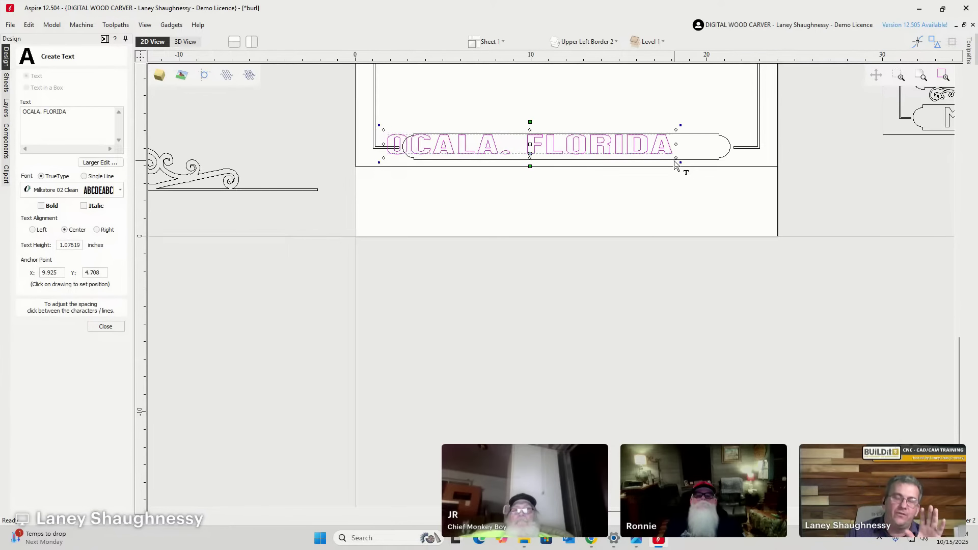
{"action": "key", "text": "ctrl+z"}
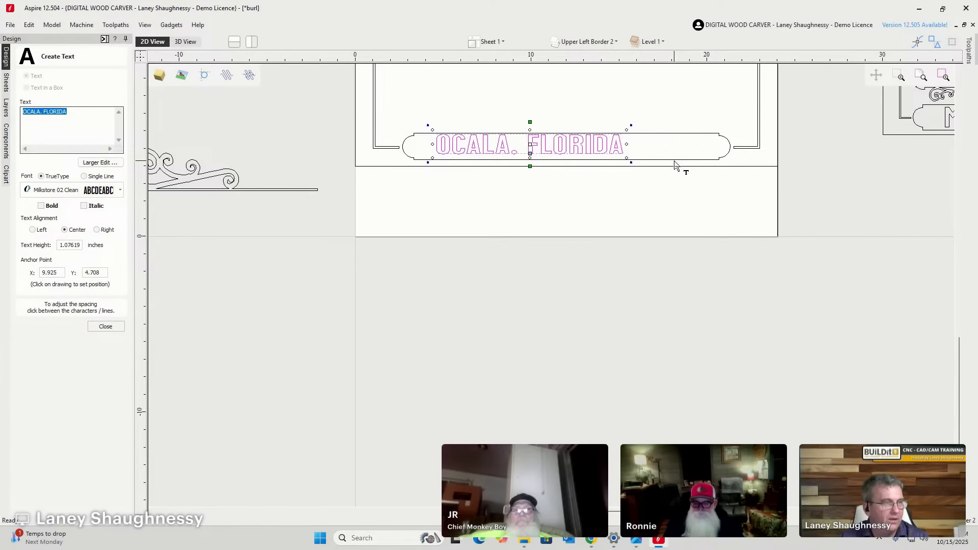
{"action": "key", "text": "BackSpace"}
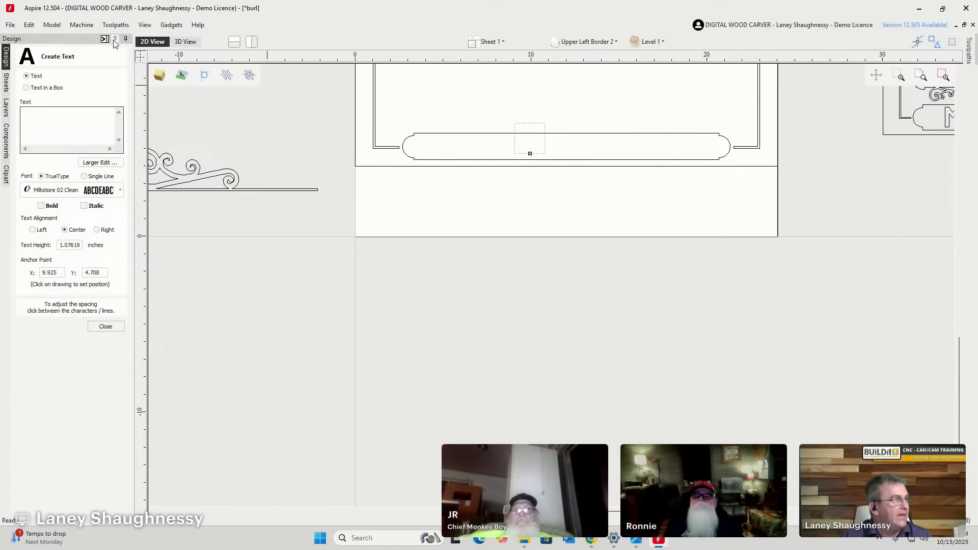
Create Text in a Box using the rounded banner, with the text 'OCALA.FLORIDA'.
{"action": "left_click", "coordinate": [26, 89]}
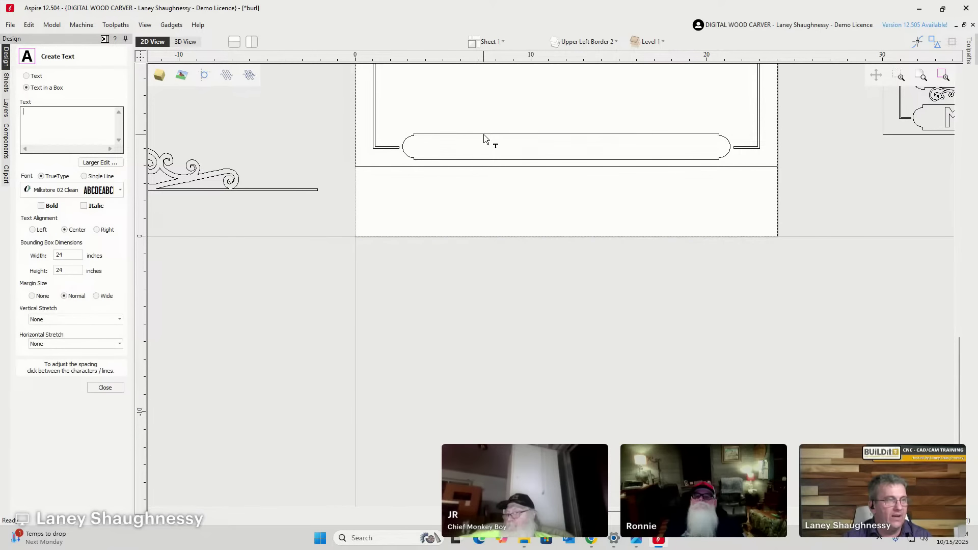
{"action": "left_click", "coordinate": [426, 134]}
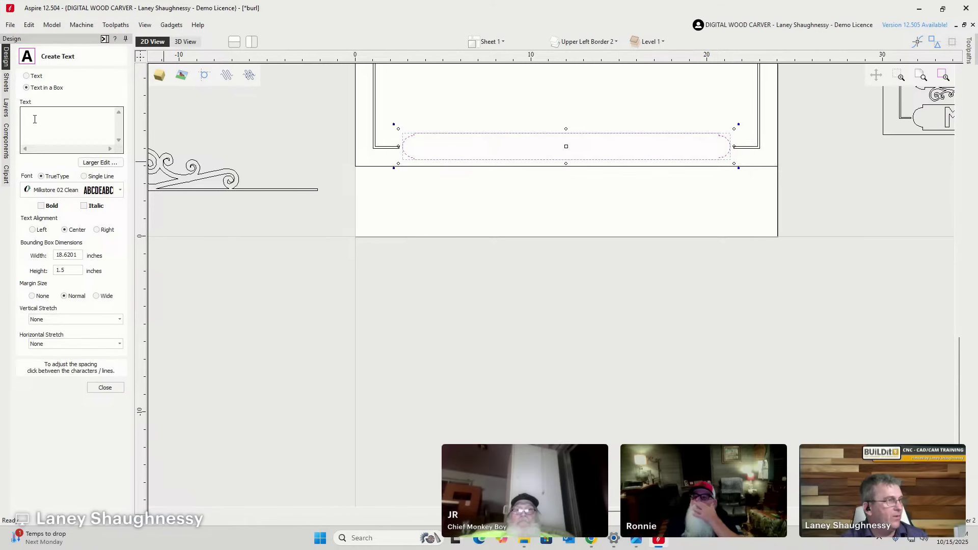
{"action": "type", "text": "O"}
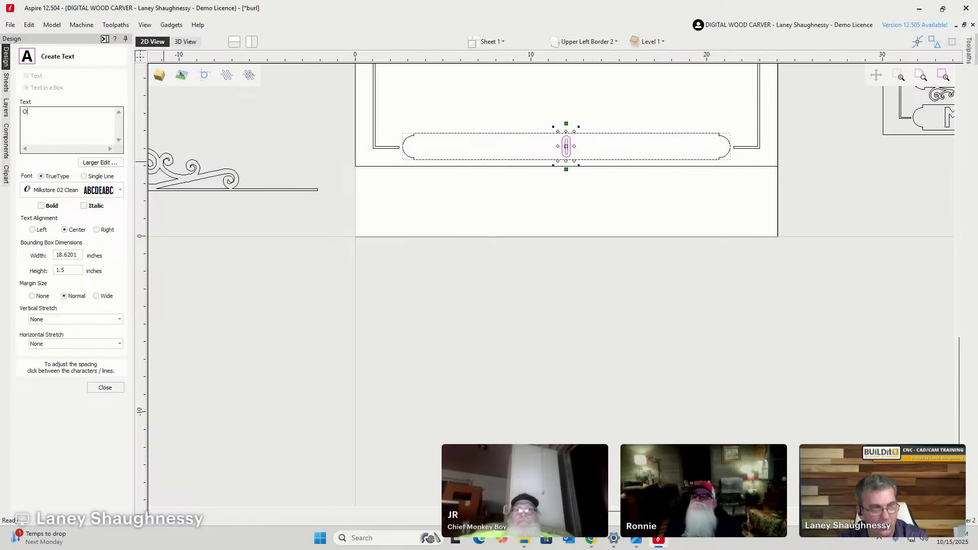
{"action": "type", "text": "CALA."}
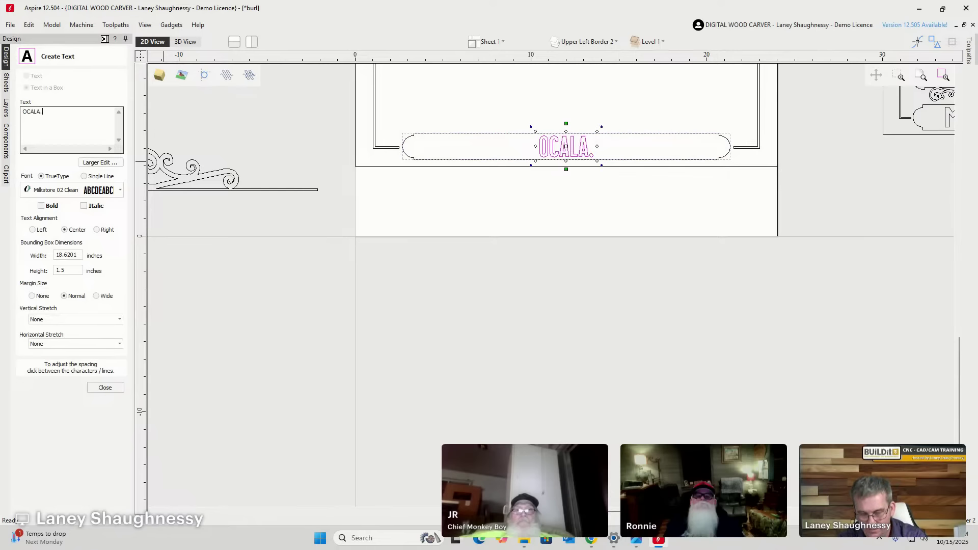
{"action": "type", "text": "FLORIDA"}
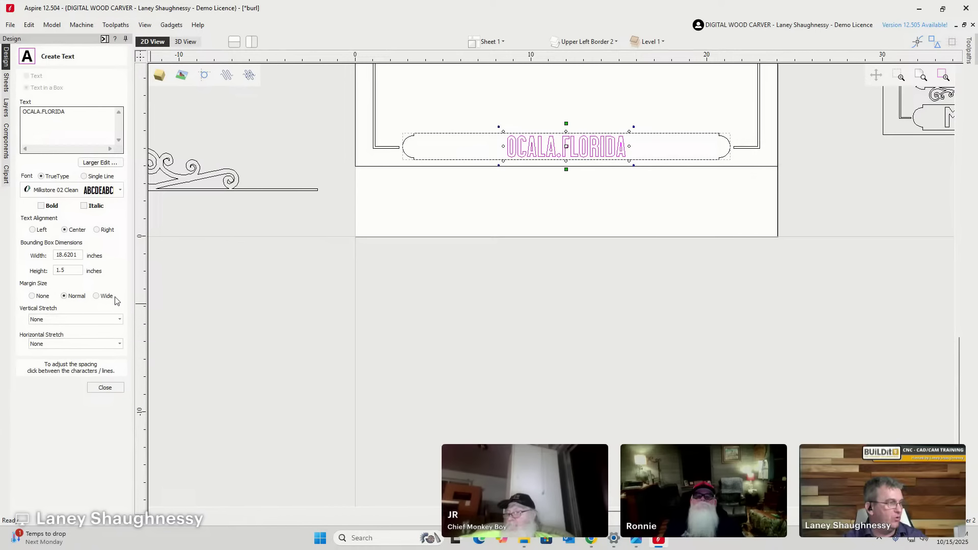
Try different margin sizes and alignments, finishing on Center alignment with a Normal margin.
{"action": "scroll", "coordinate": [515, 116], "scroll_direction": "up", "scroll_amount": 2}
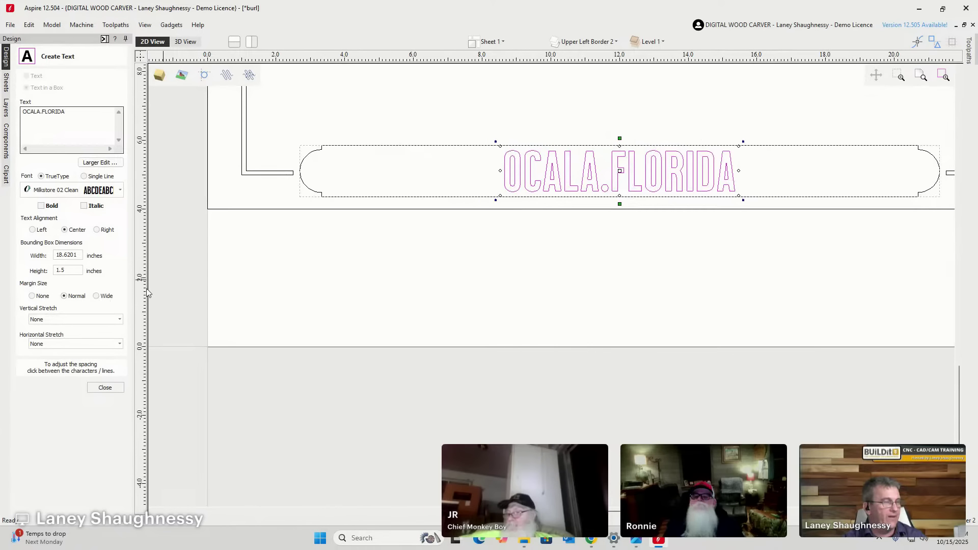
{"action": "left_click", "coordinate": [96, 296]}
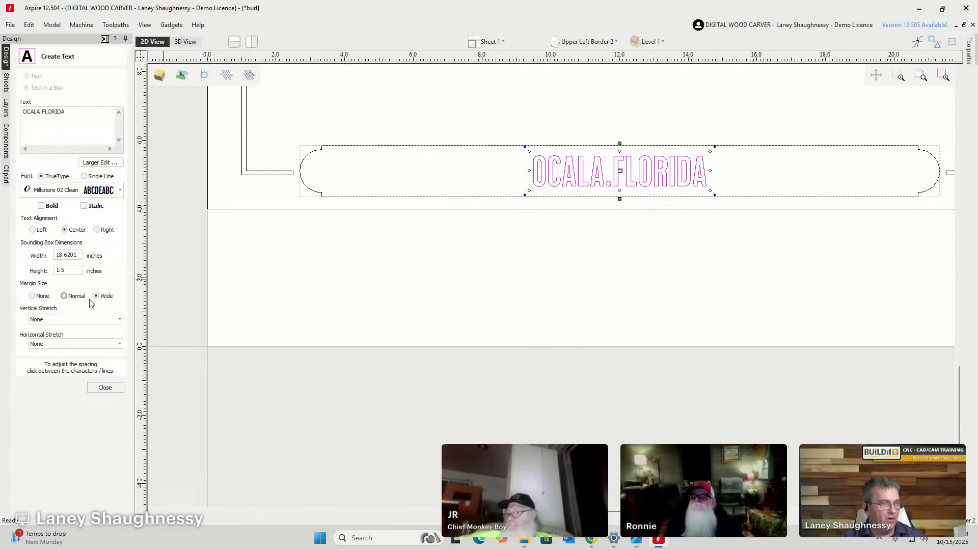
{"action": "left_click", "coordinate": [33, 297]}
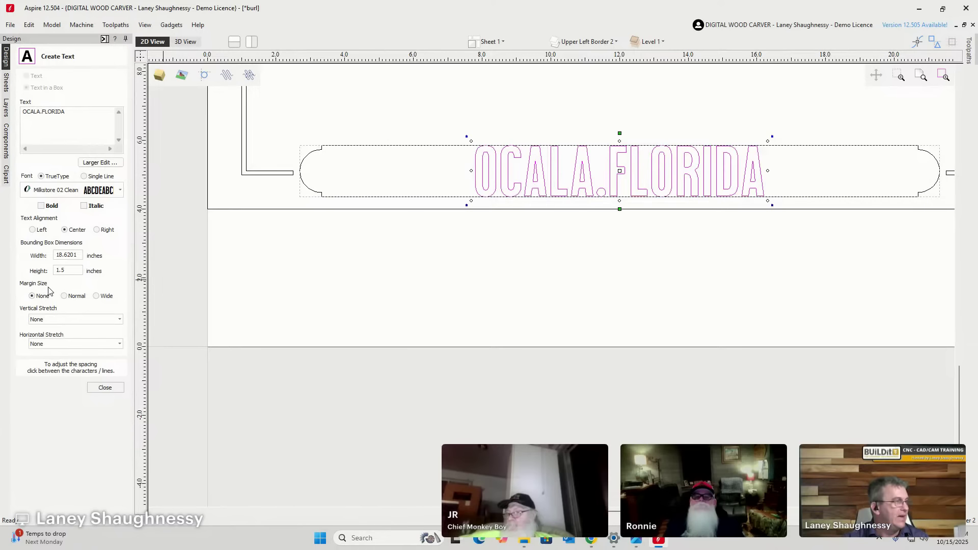
{"action": "left_click", "coordinate": [32, 230]}
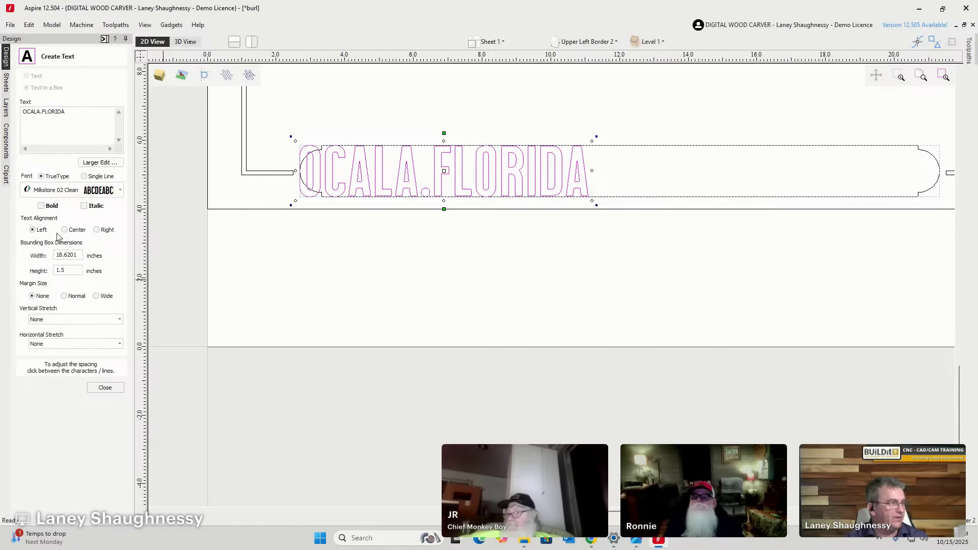
{"action": "left_click", "coordinate": [97, 230]}
{"action": "left_click", "coordinate": [65, 231]}
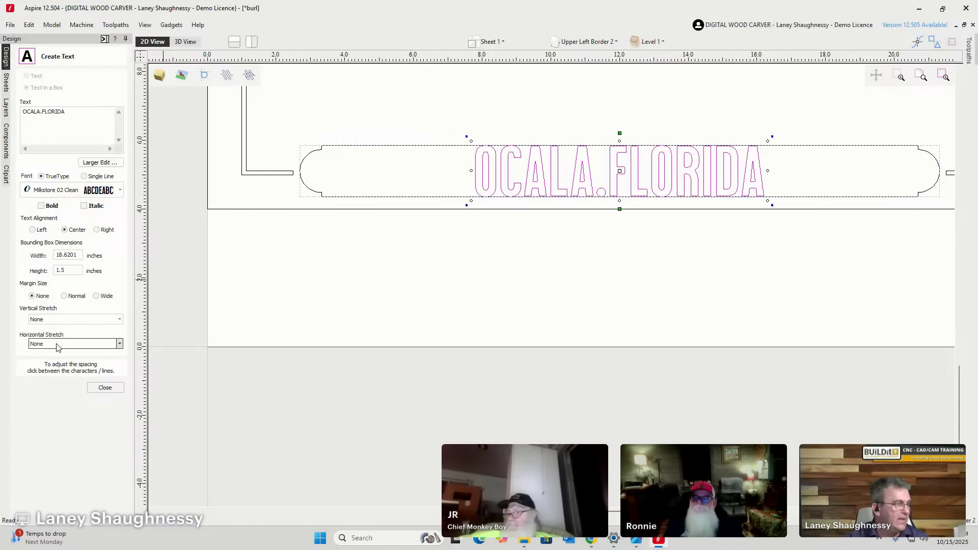
{"action": "left_click", "coordinate": [65, 297]}
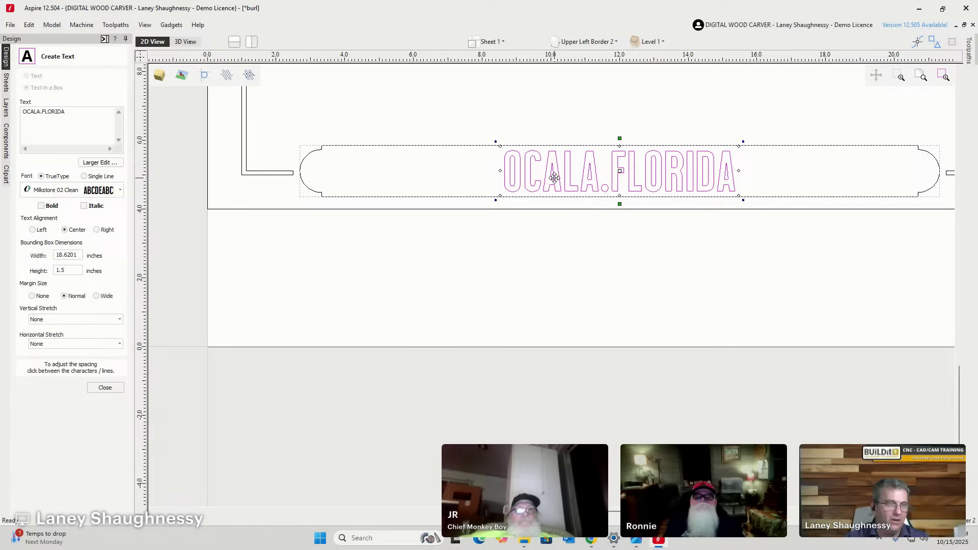
Leave vertical stretch off and set Horizontal Stretch to Stretch Characters.
{"action": "left_click", "coordinate": [99, 322]}
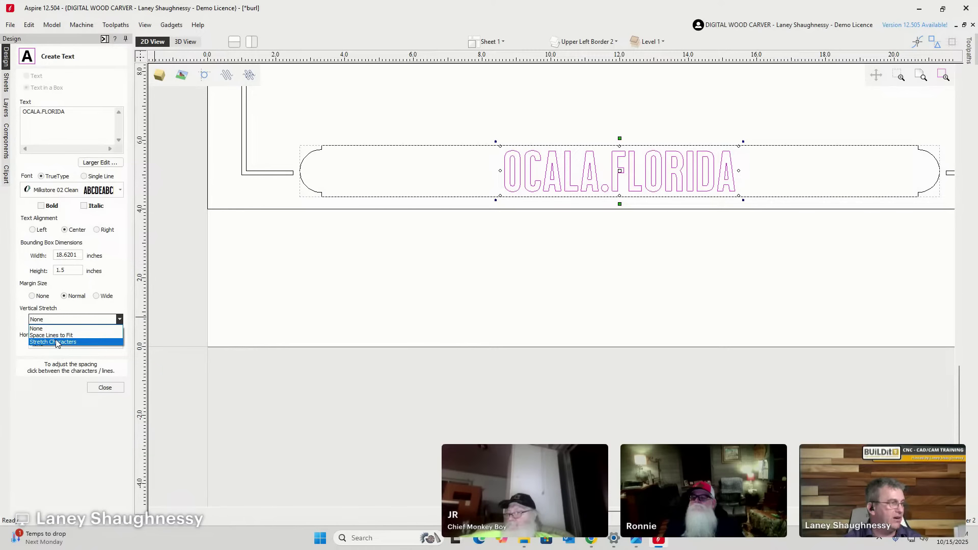
{"action": "left_click", "coordinate": [26, 357]}
{"action": "left_click", "coordinate": [87, 344]}
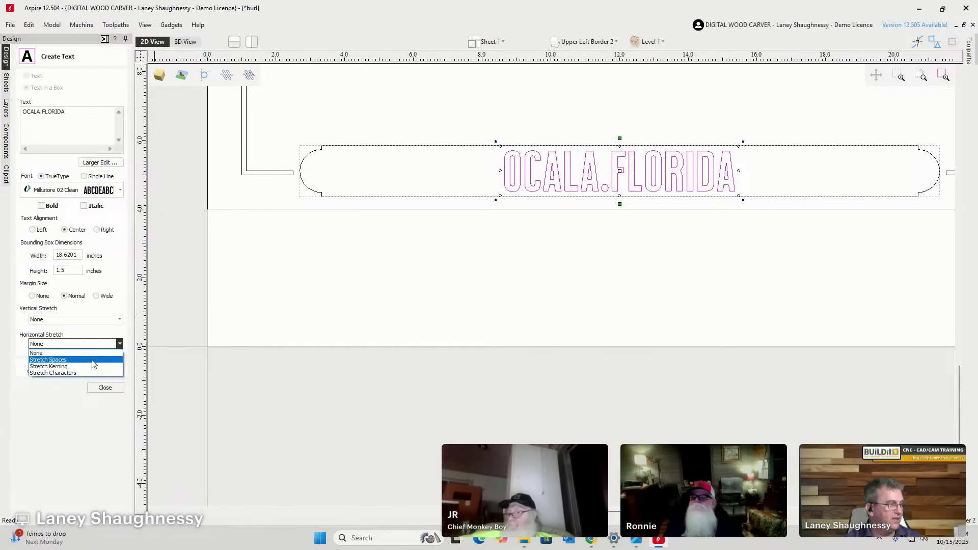
{"action": "left_click", "coordinate": [68, 373]}
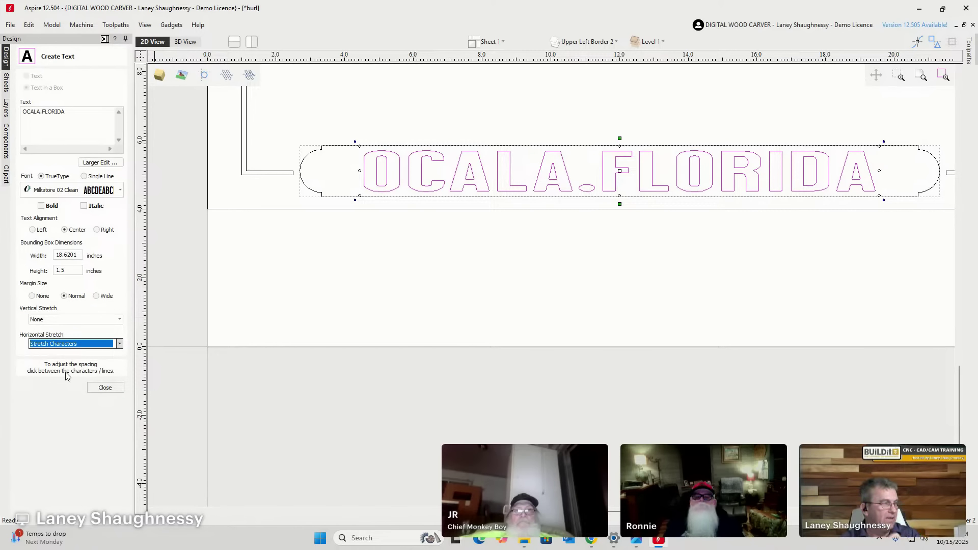
{"action": "left_click", "coordinate": [53, 344]}
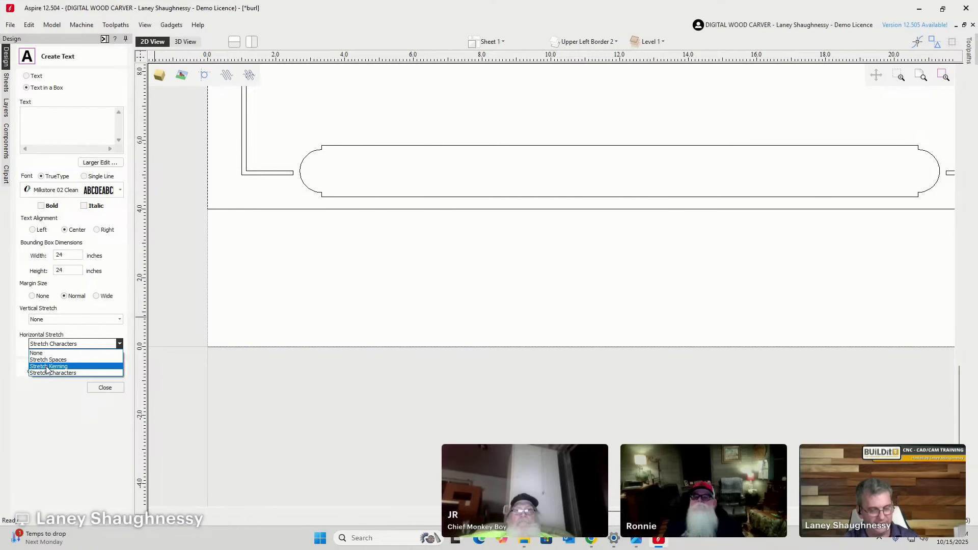
{"action": "left_click", "coordinate": [74, 354]}
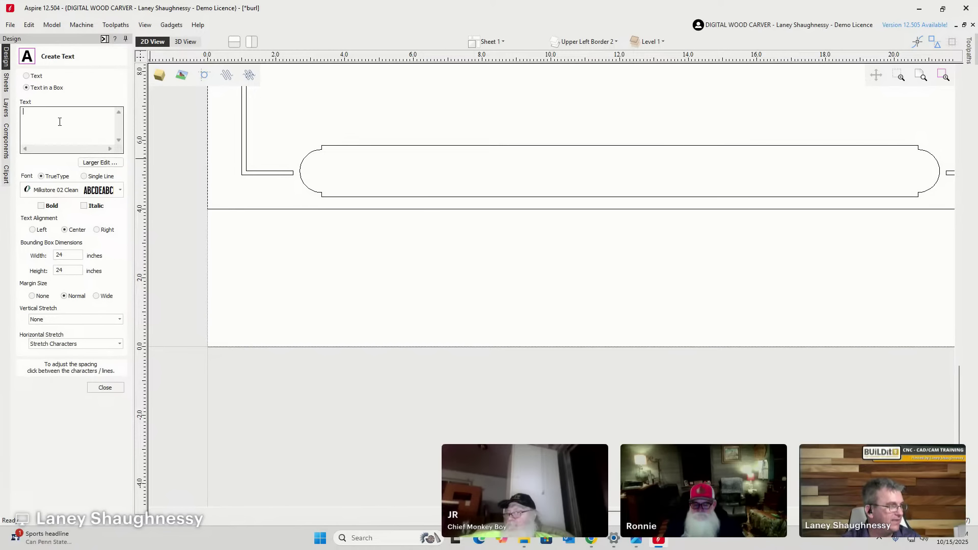
Re-enter 'OCALA.FLORIDA' in the banner box and switch Horizontal Stretch to Stretch Kerning.
{"action": "type", "text": "OCALA"}
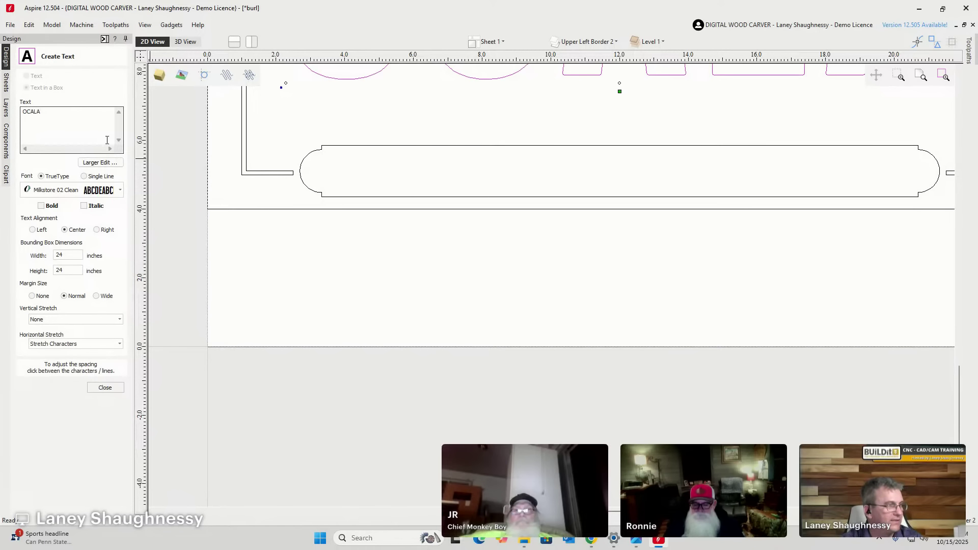
{"action": "left_click", "coordinate": [346, 147]}
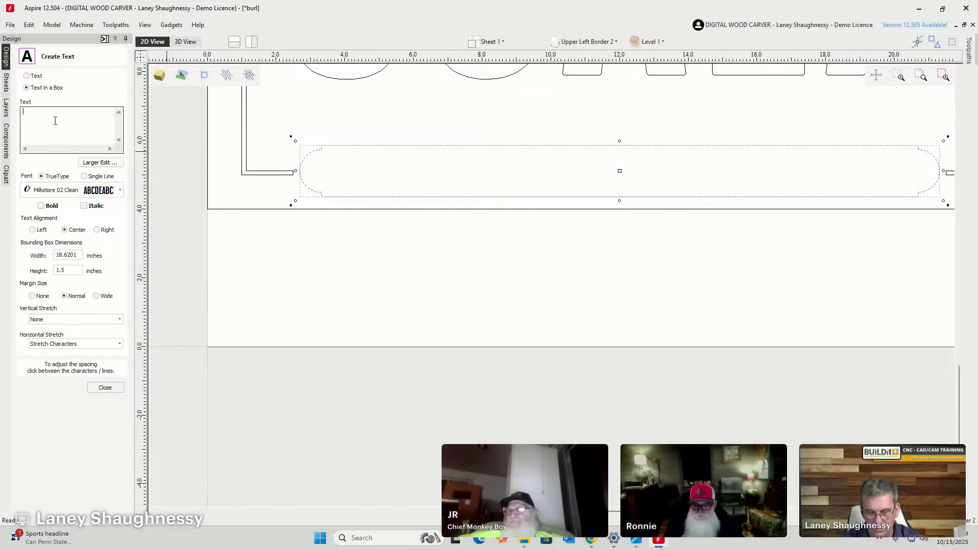
{"action": "type", "text": "OCALA"}
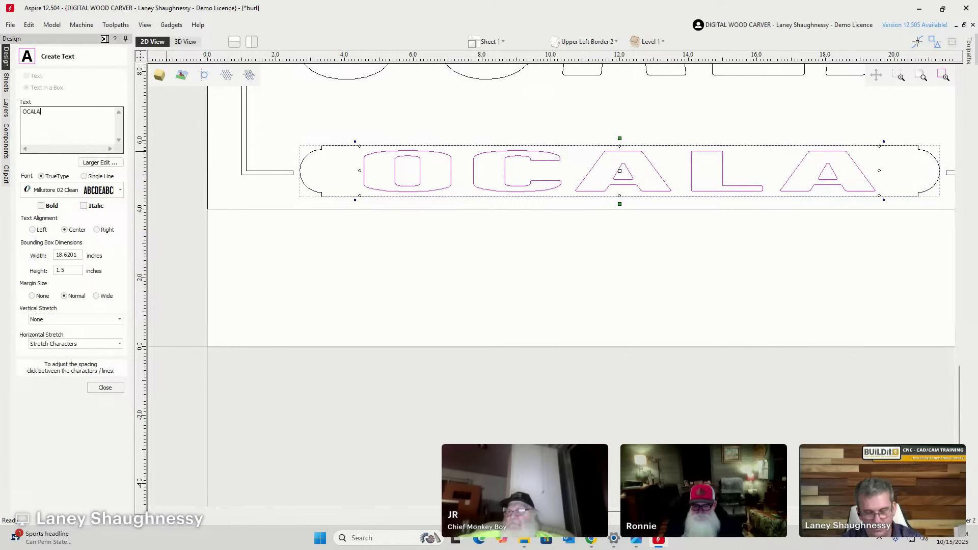
{"action": "type", "text": ".FL"}
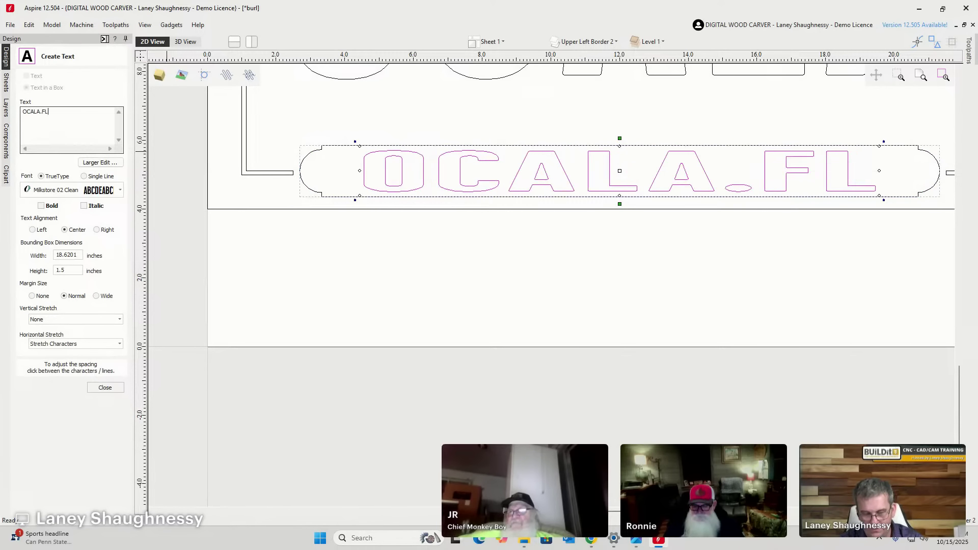
{"action": "type", "text": "ORIDA"}
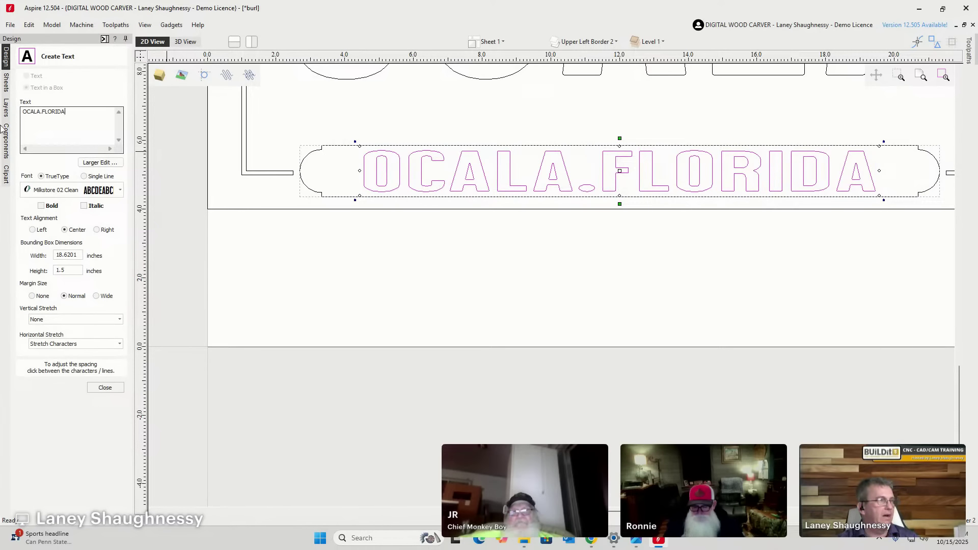
{"action": "left_click", "coordinate": [57, 346]}
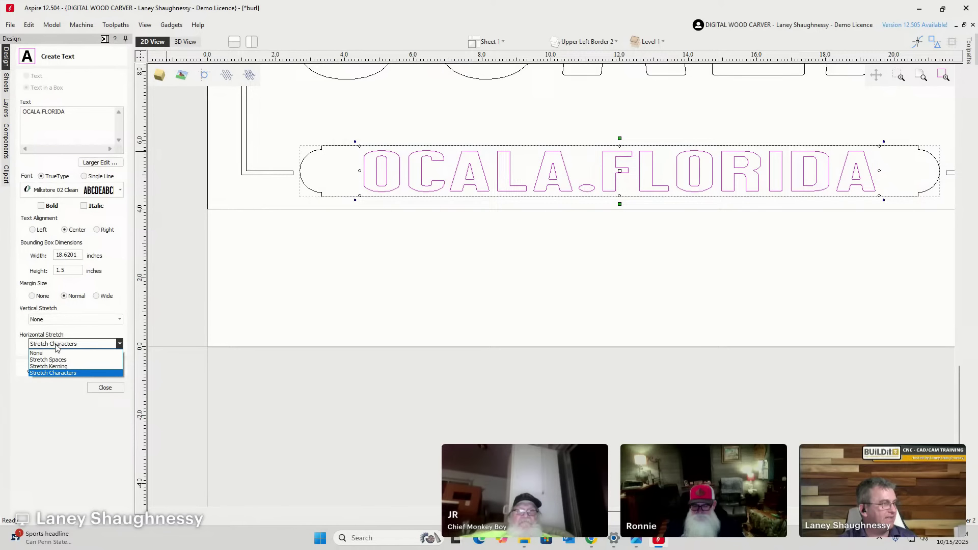
{"action": "left_click", "coordinate": [42, 367]}
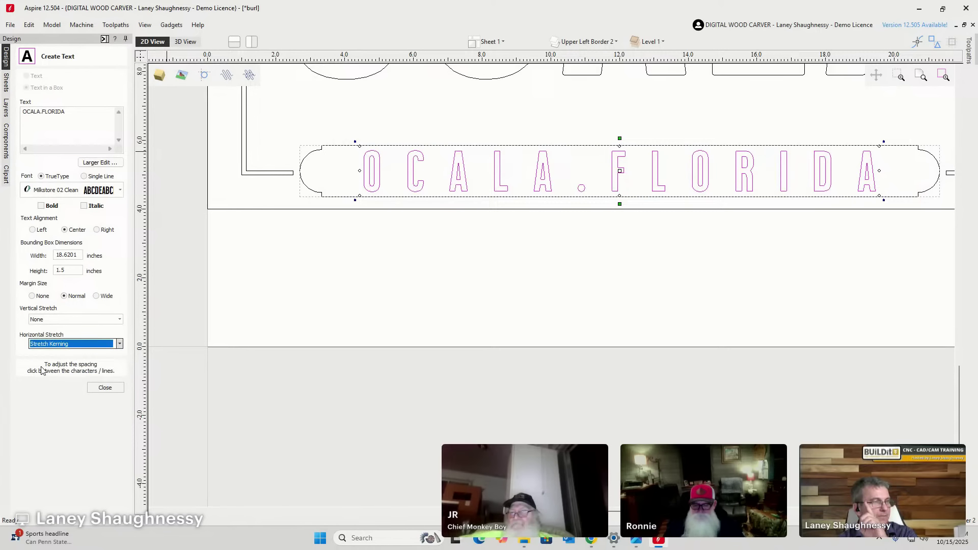
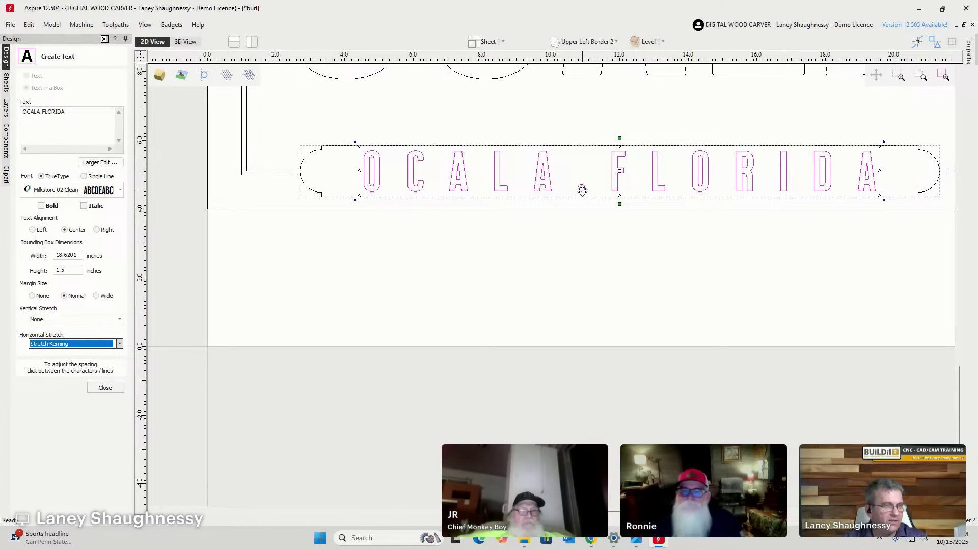
Swap the period in the banner wording for '~' with a space on each side.
{"action": "left_click", "coordinate": [43, 115]}
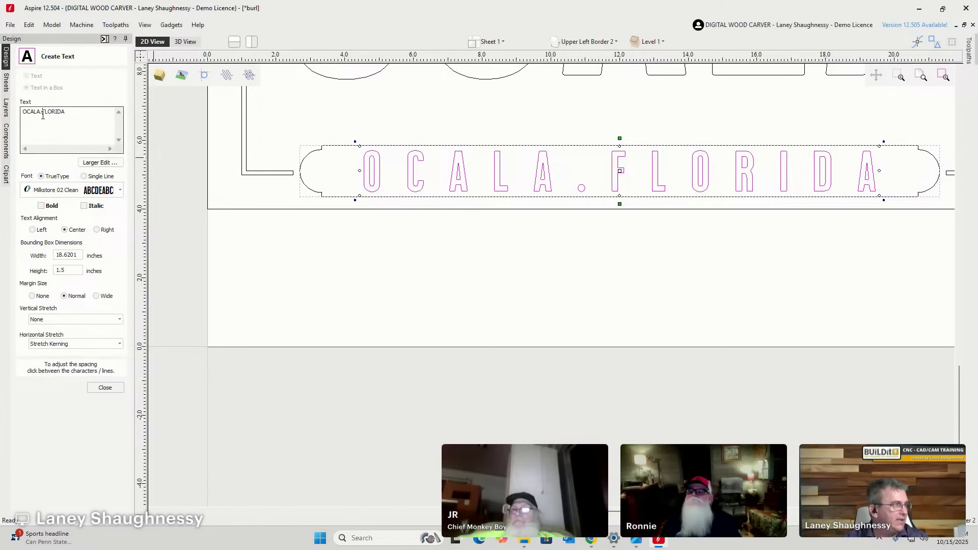
{"action": "key", "text": "BackSpace"}
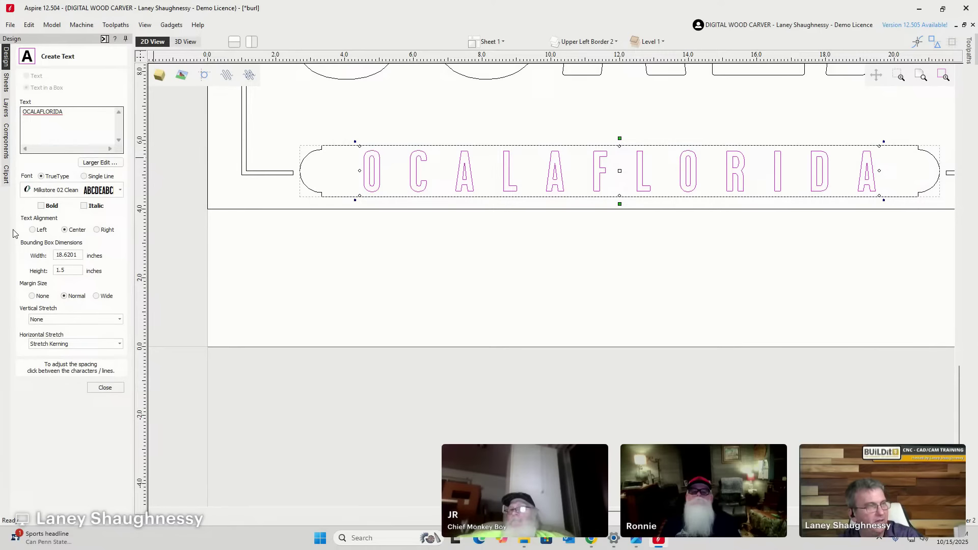
{"action": "type", "text": "~"}
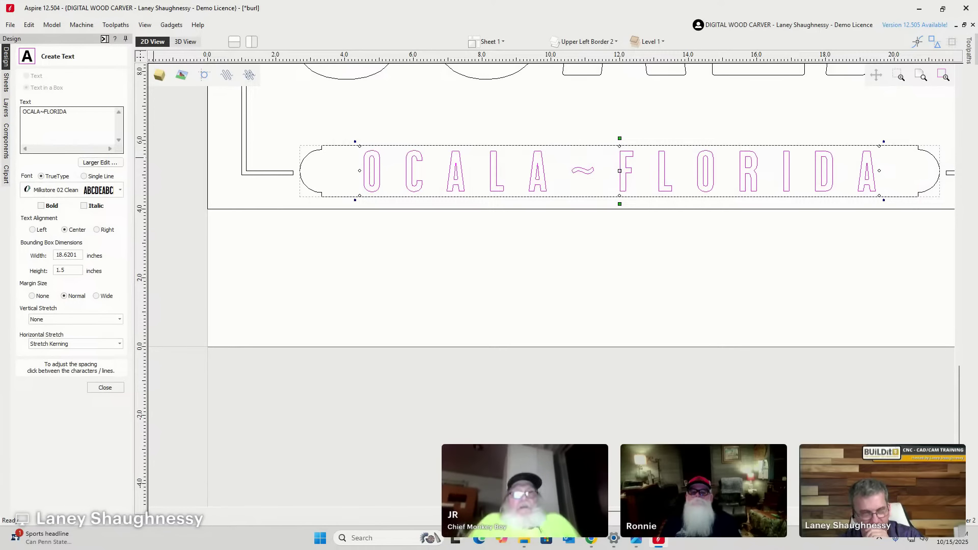
{"action": "key", "text": "BackSpace"}
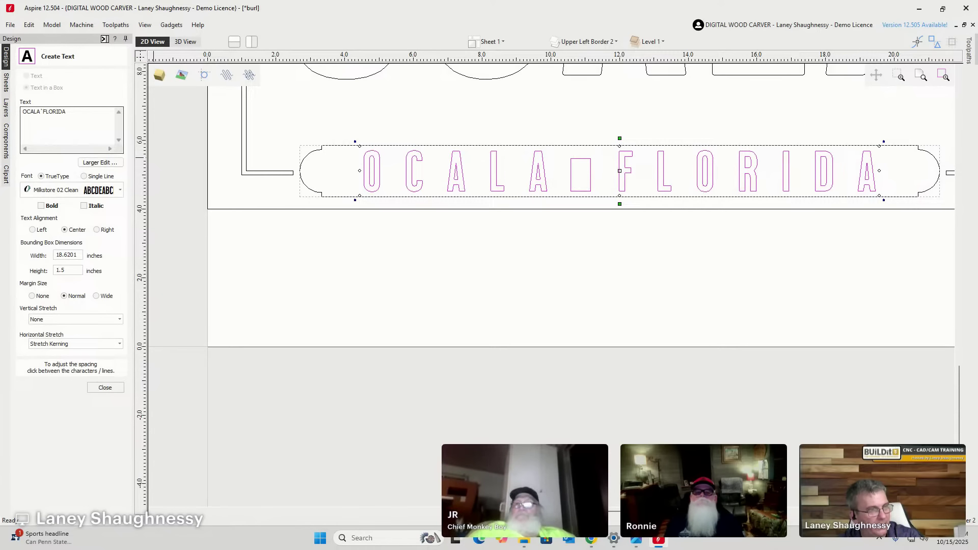
{"action": "key", "text": "BackSpace"}
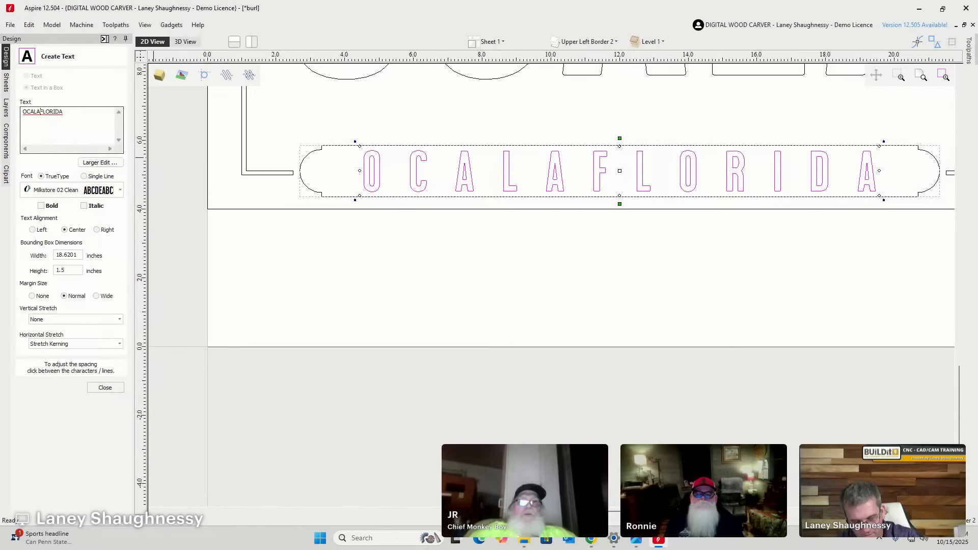
{"action": "type", "text": "~"}
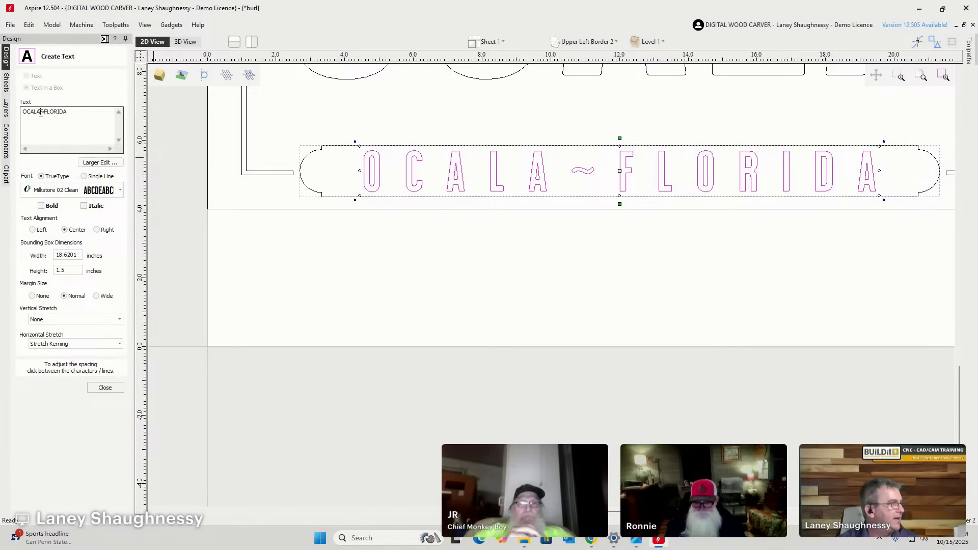
{"action": "left_click", "coordinate": [41, 114]}
{"action": "left_click", "coordinate": [45, 113]}
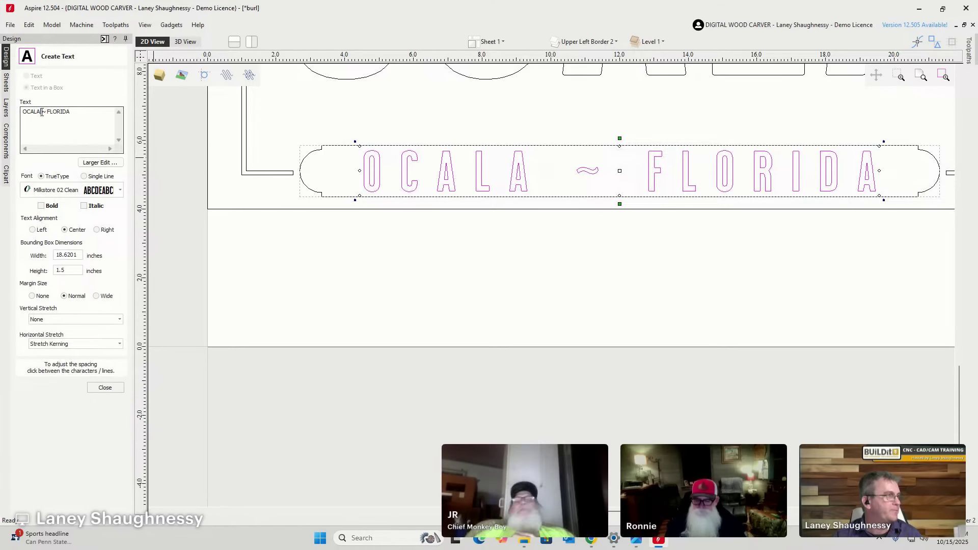
{"action": "double_click", "coordinate": [43, 111]}
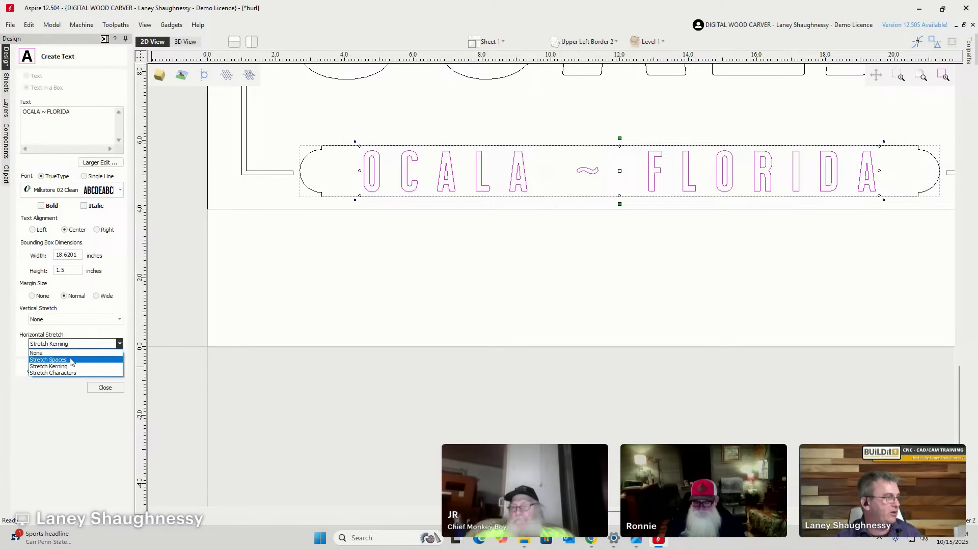
Try the Horizontal Stretch options and settle on Stretch Characters.
{"action": "left_click", "coordinate": [59, 360]}
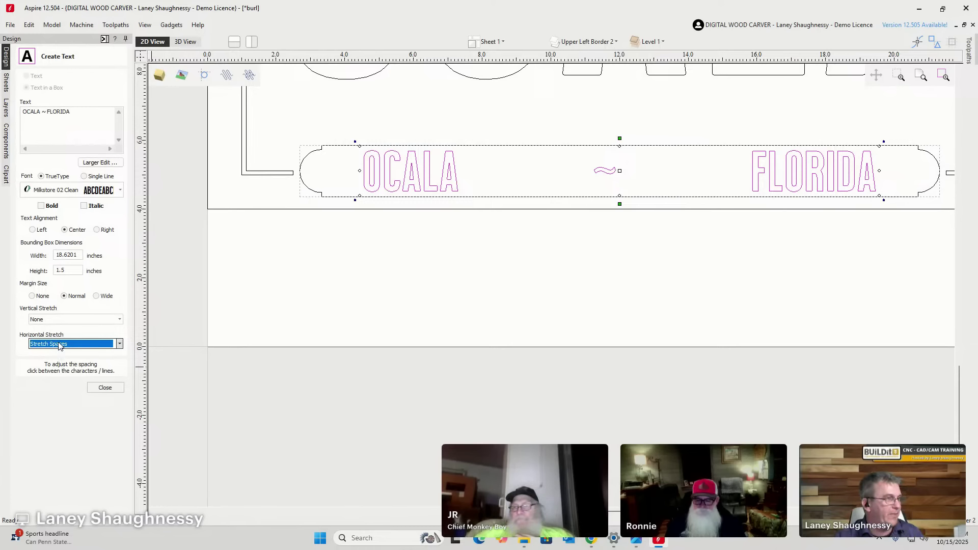
{"action": "left_click", "coordinate": [59, 345]}
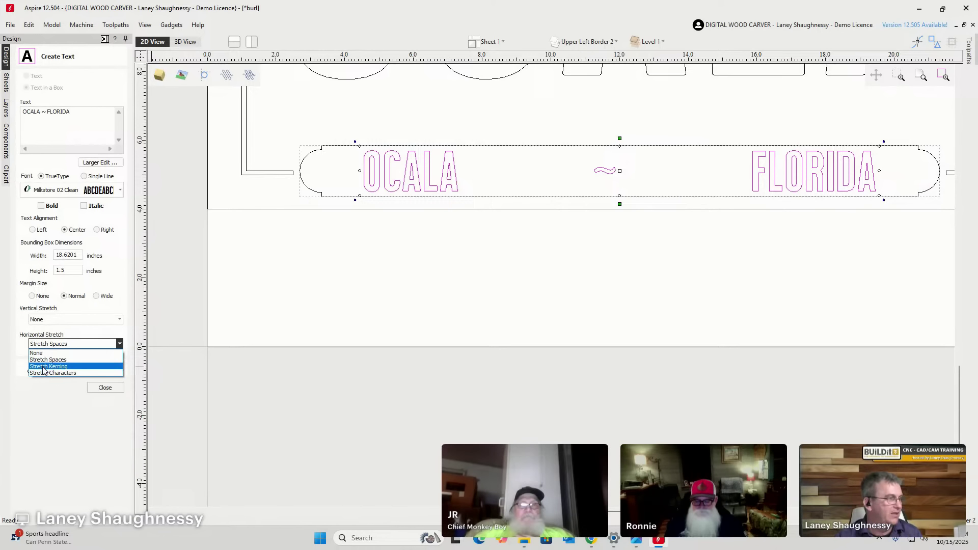
{"action": "left_click", "coordinate": [43, 367]}
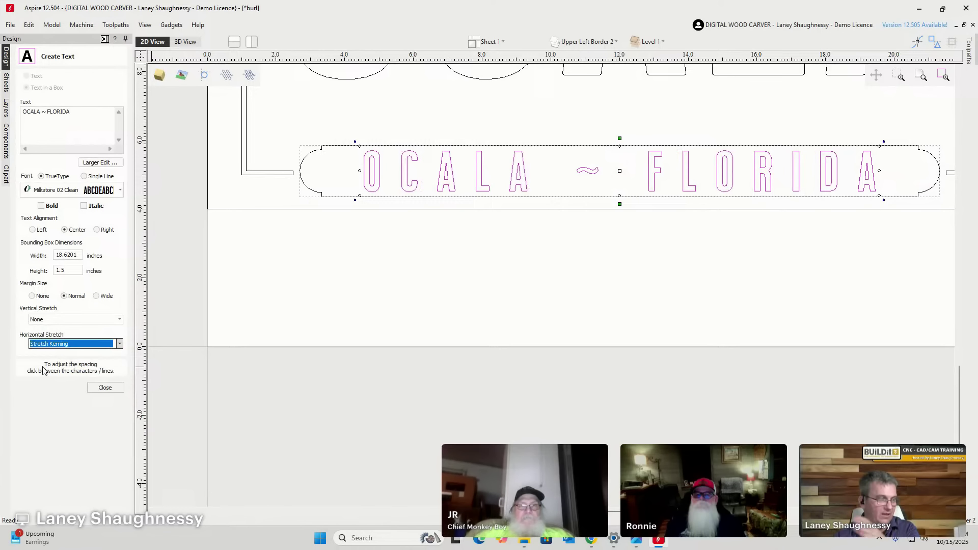
{"action": "key", "text": "alt+Down"}
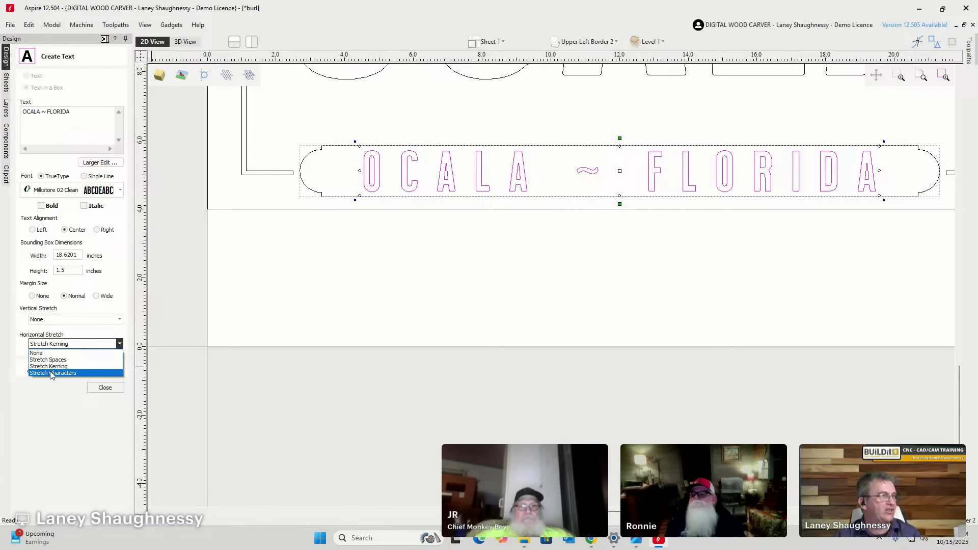
{"action": "left_click", "coordinate": [51, 373]}
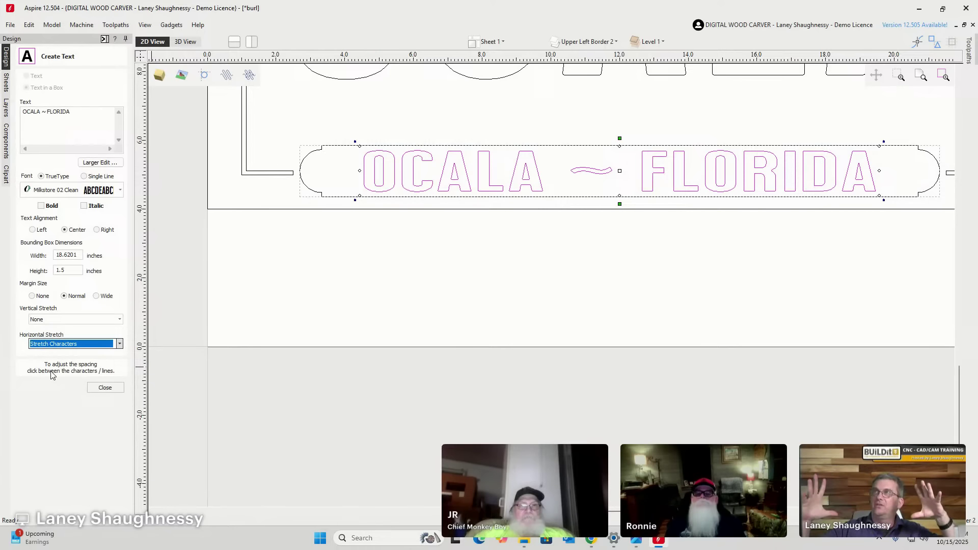
Delete the spaces around the tilde so the banner reads OCALA~FLORIDA, then deselect it.
{"action": "left_click", "coordinate": [41, 111]}
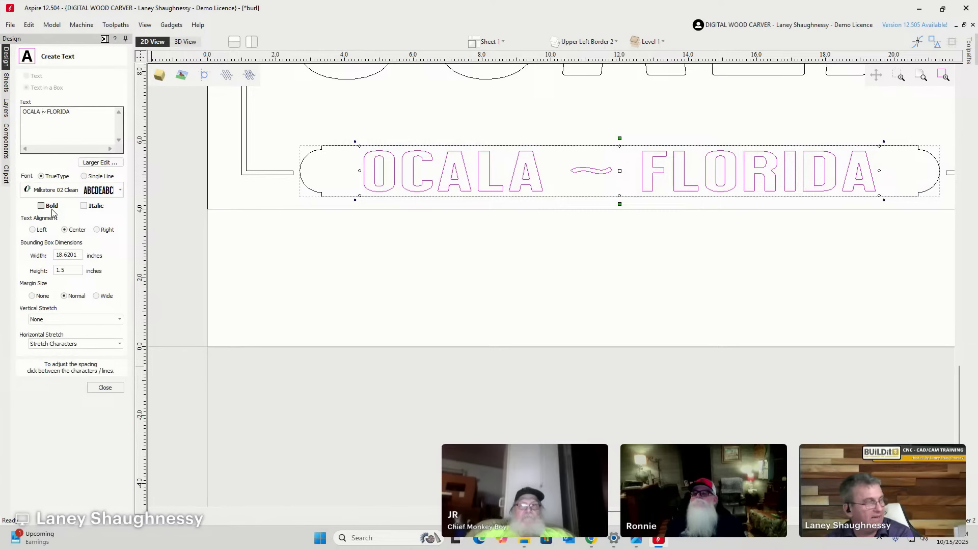
{"action": "key", "text": "BackSpace"}
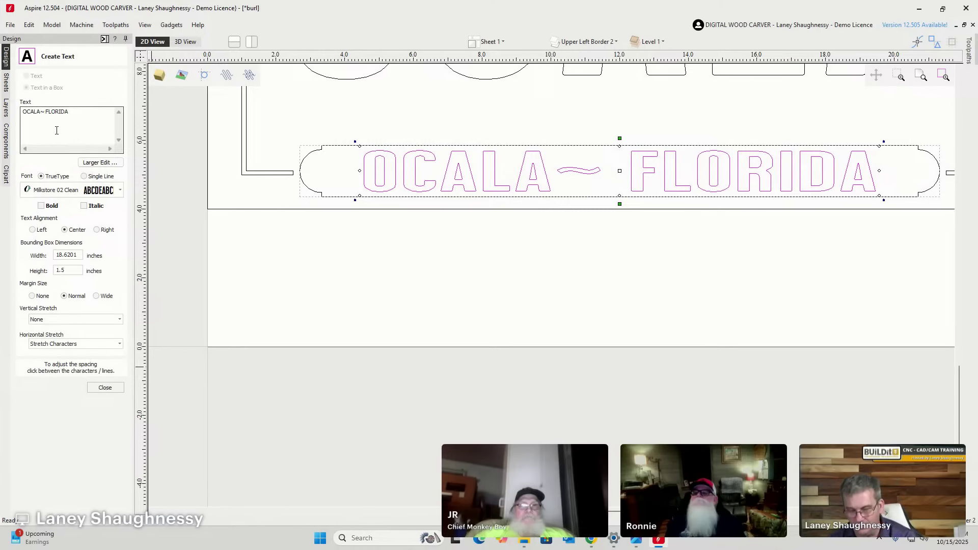
{"action": "key", "text": "BackSpace"}
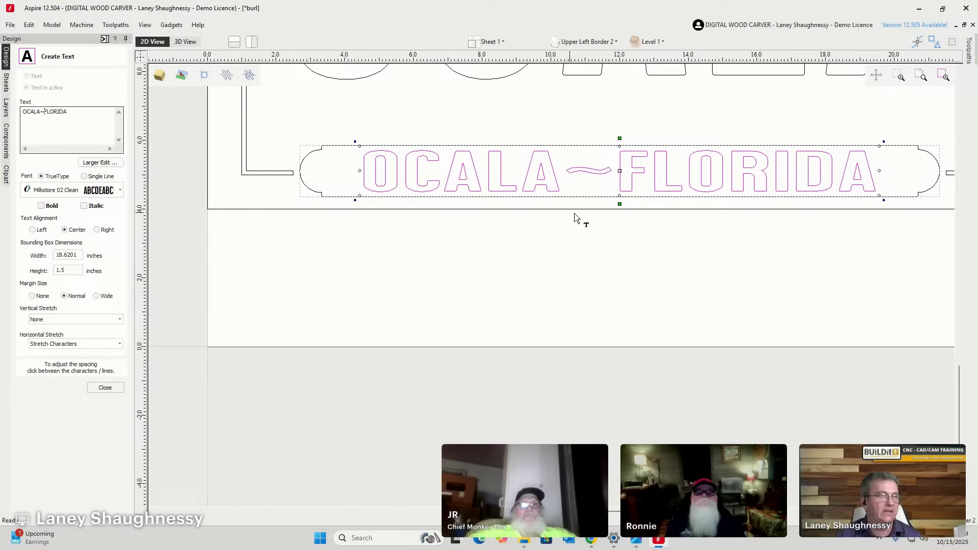
{"action": "left_click", "coordinate": [574, 217]}
{"action": "scroll", "coordinate": [619, 175], "scroll_direction": "up", "scroll_amount": 2}
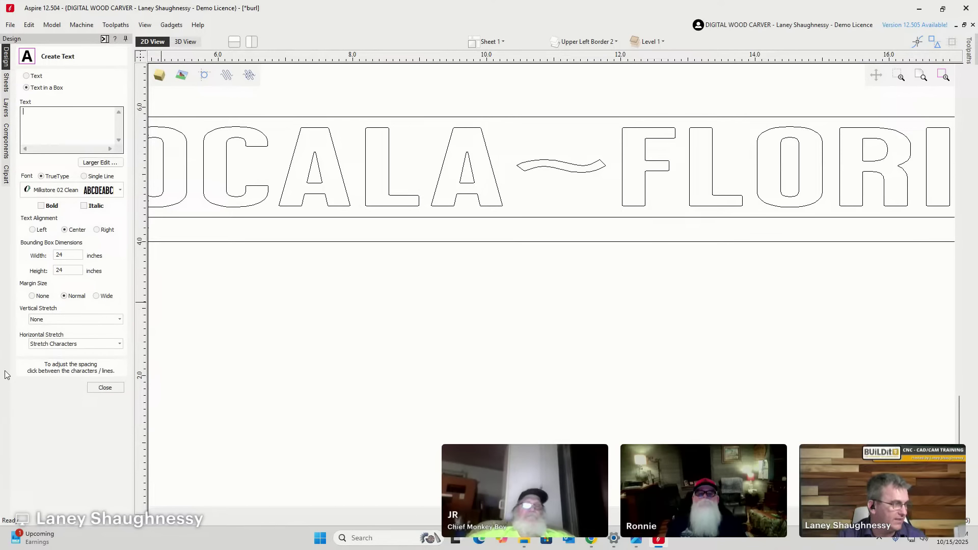
Select the OCALA~FLORIDA text, set its Horizontal Stretch to Stretch Kerning, and zoom out.
{"action": "left_click", "coordinate": [71, 344]}
{"action": "left_click", "coordinate": [66, 367]}
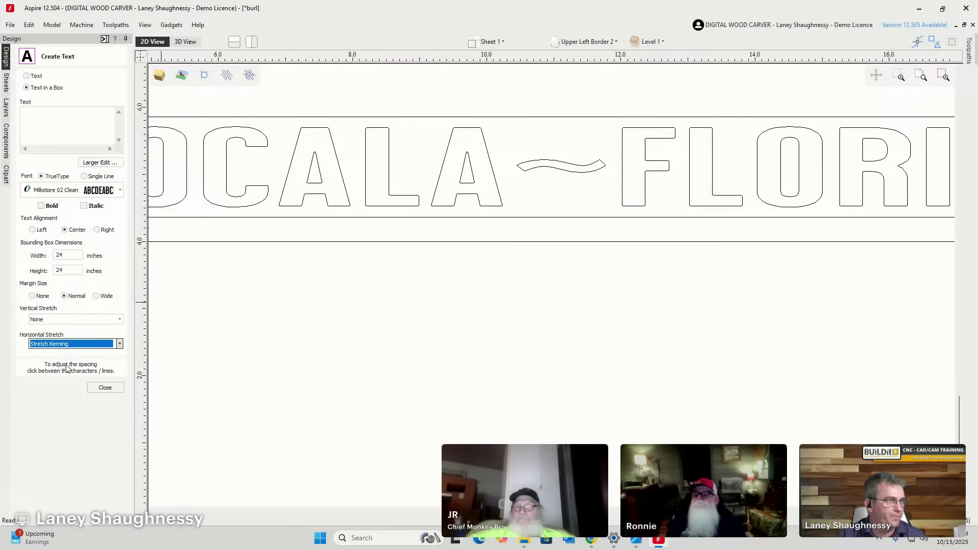
{"action": "left_click", "coordinate": [366, 173]}
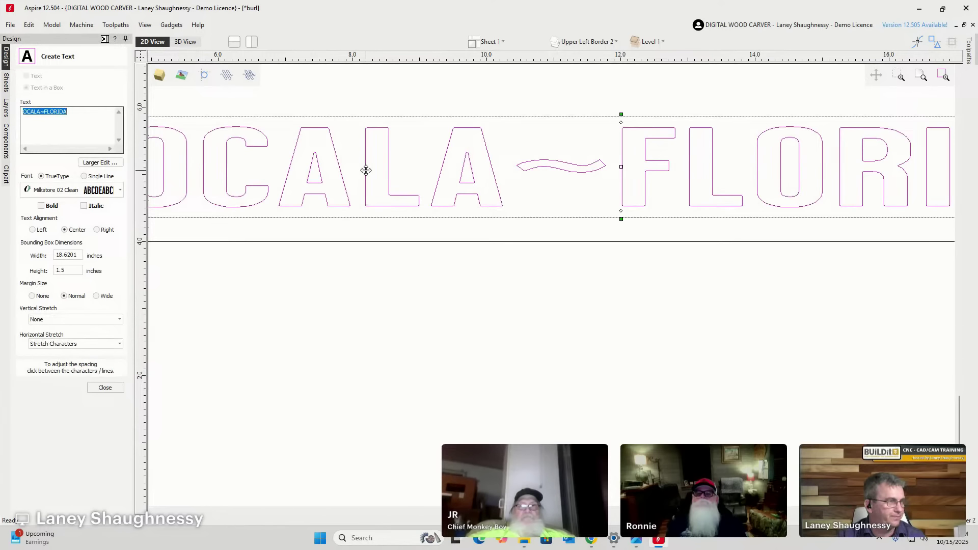
{"action": "left_click", "coordinate": [104, 344]}
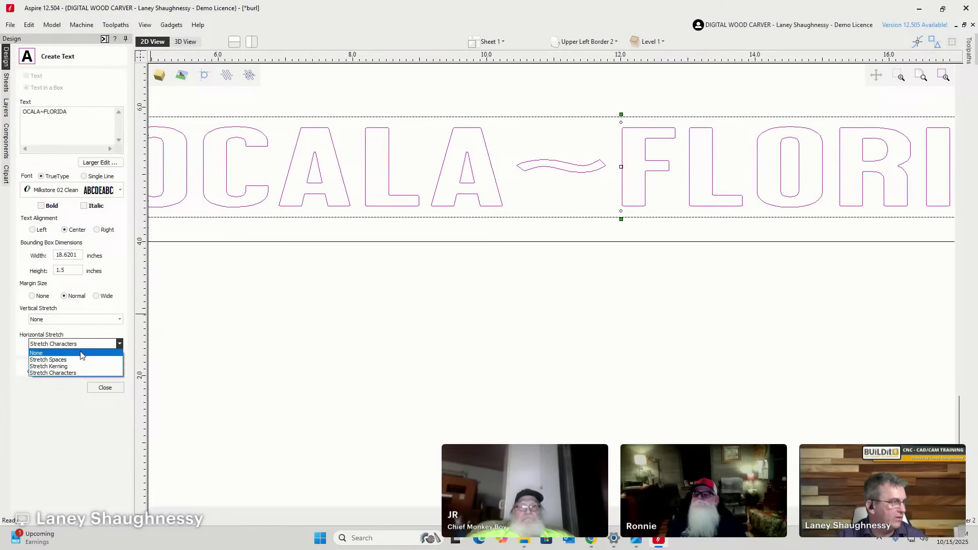
{"action": "left_click", "coordinate": [60, 370]}
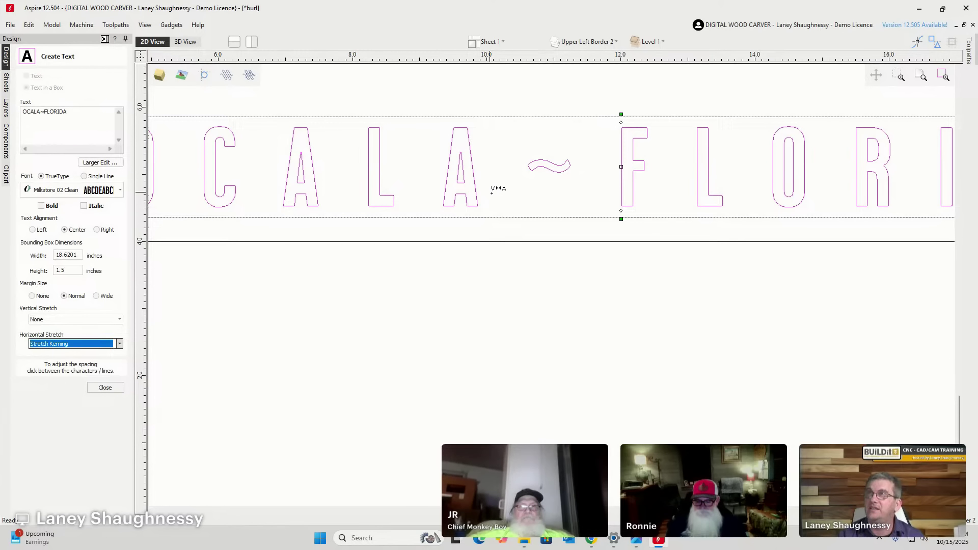
{"action": "scroll", "coordinate": [616, 247], "scroll_direction": "down", "scroll_amount": 4}
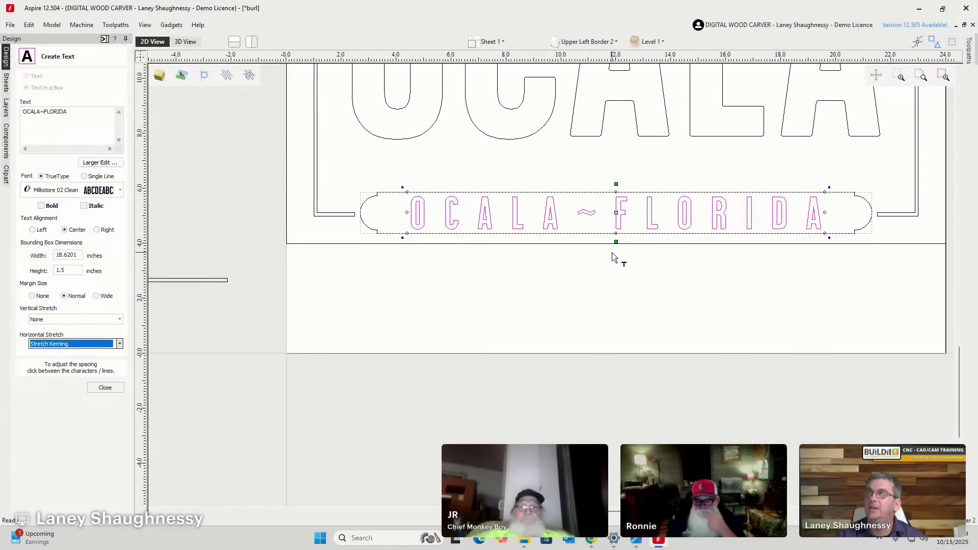
{"action": "scroll", "coordinate": [611, 258], "scroll_direction": "down", "scroll_amount": 3}
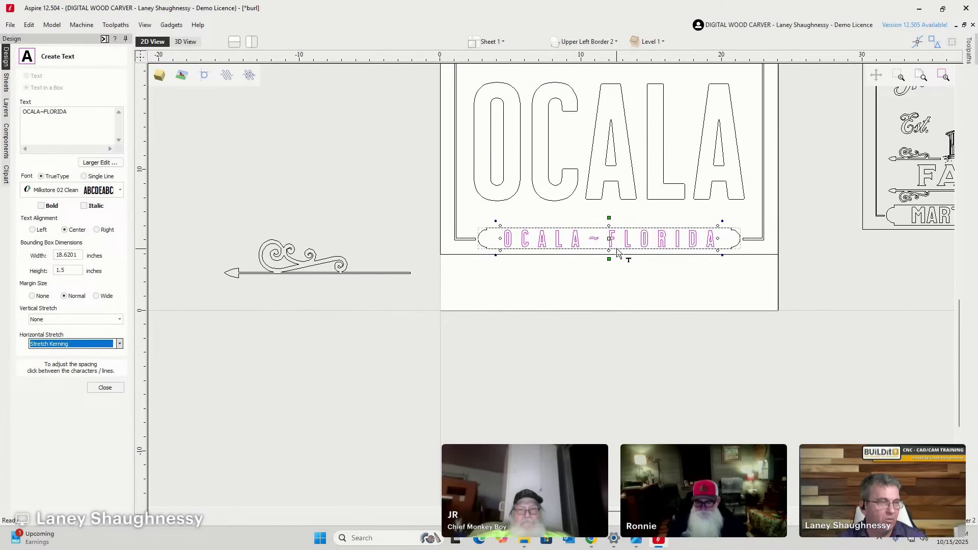
Compare the banner lettering with Bold on and off, leaving Bold unchecked.
{"action": "left_click", "coordinate": [41, 206]}
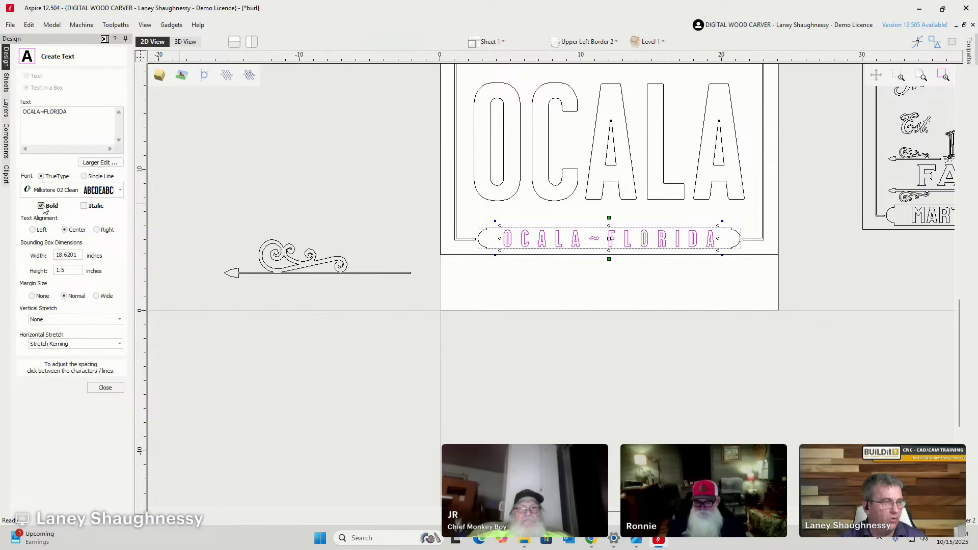
{"action": "scroll", "coordinate": [558, 229], "scroll_direction": "up", "scroll_amount": 5}
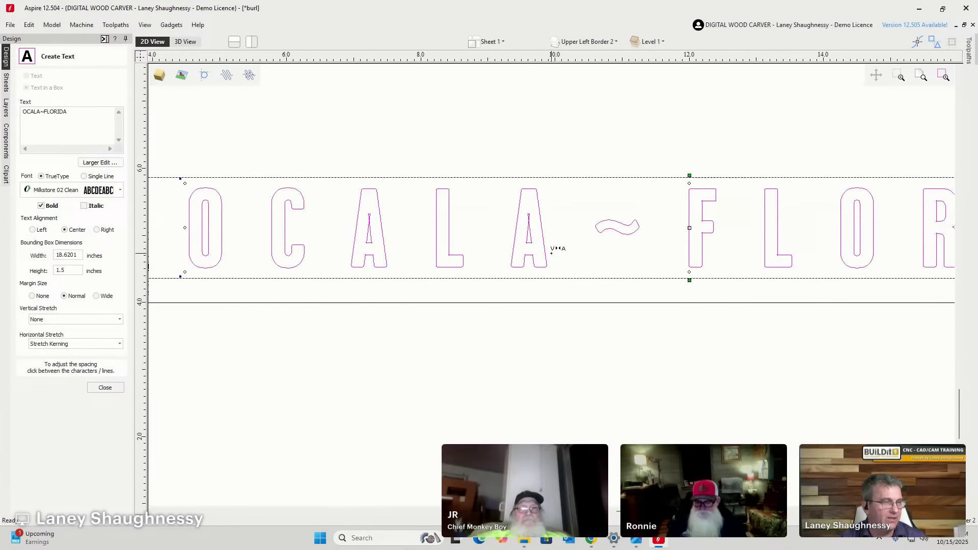
{"action": "left_click", "coordinate": [42, 205]}
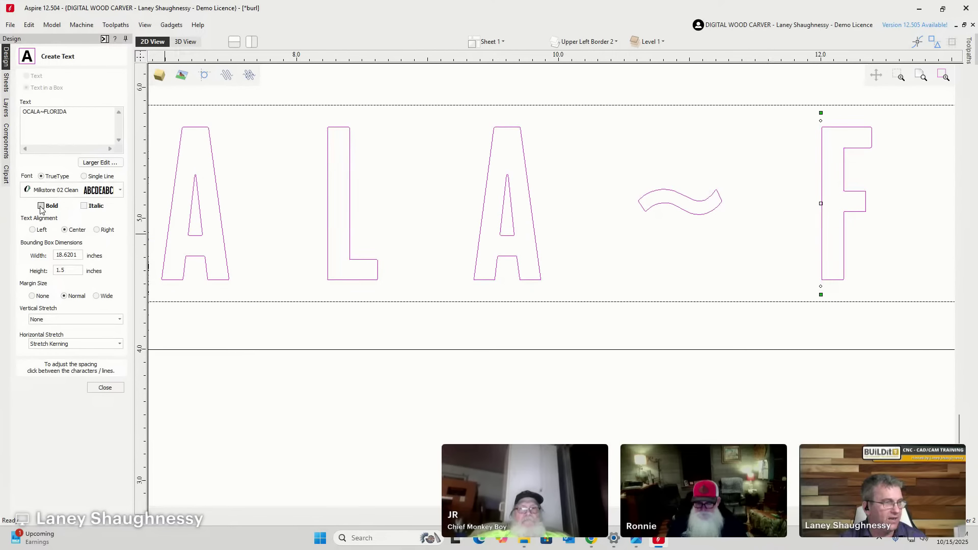
{"action": "left_click", "coordinate": [42, 206]}
{"action": "left_click", "coordinate": [41, 205]}
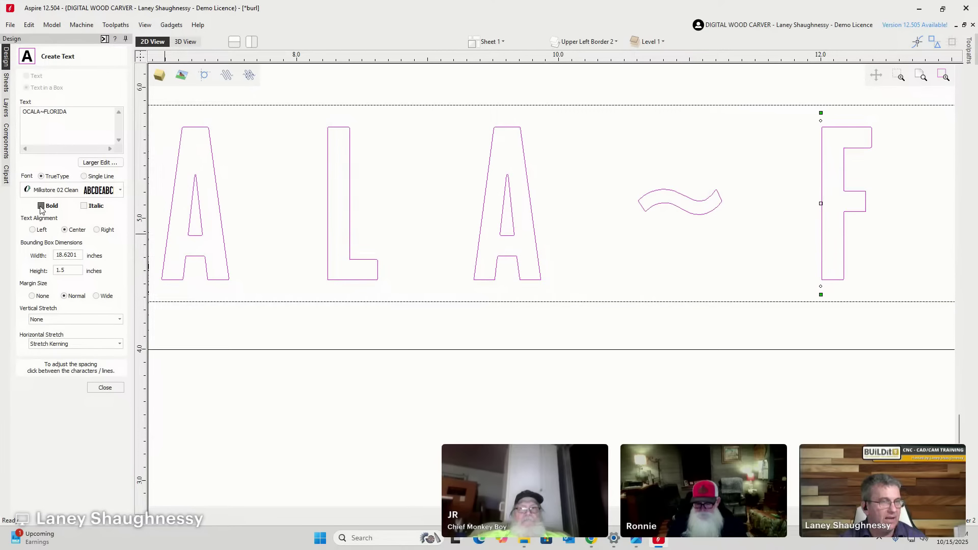
{"action": "left_click", "coordinate": [42, 206]}
{"action": "scroll", "coordinate": [511, 221], "scroll_direction": "up", "scroll_amount": 1}
{"action": "scroll", "coordinate": [523, 182], "scroll_direction": "up", "scroll_amount": 4}
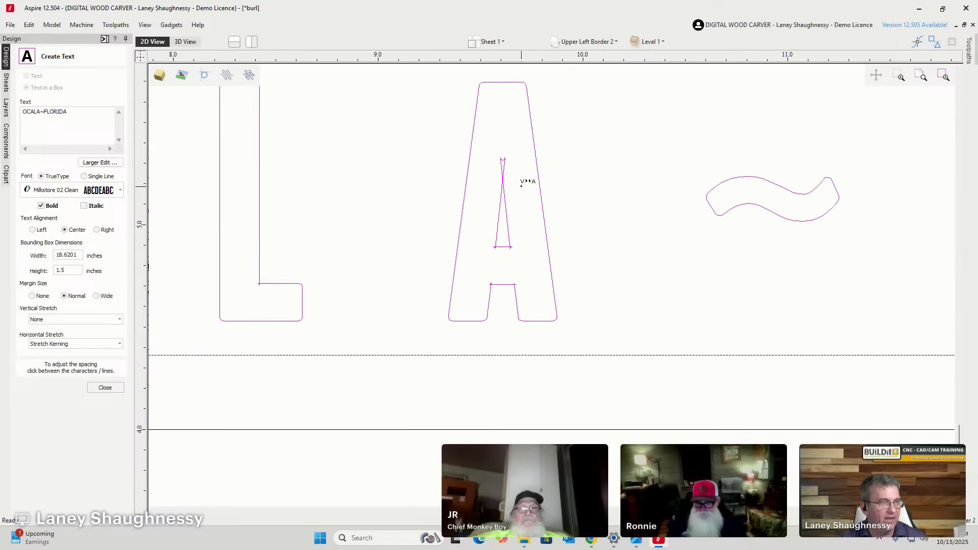
{"action": "scroll", "coordinate": [480, 309], "scroll_direction": "up", "scroll_amount": 5}
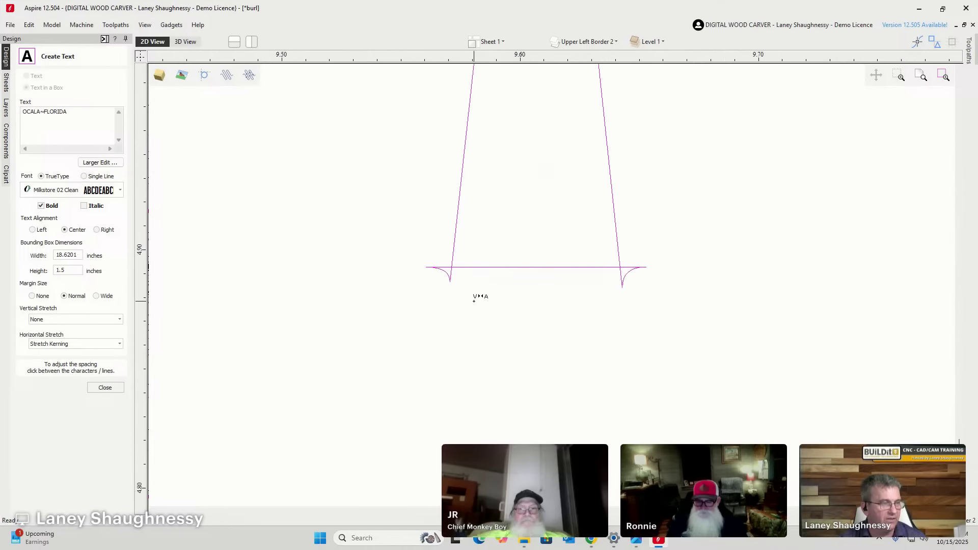
{"action": "scroll", "coordinate": [618, 281], "scroll_direction": "down", "scroll_amount": 2}
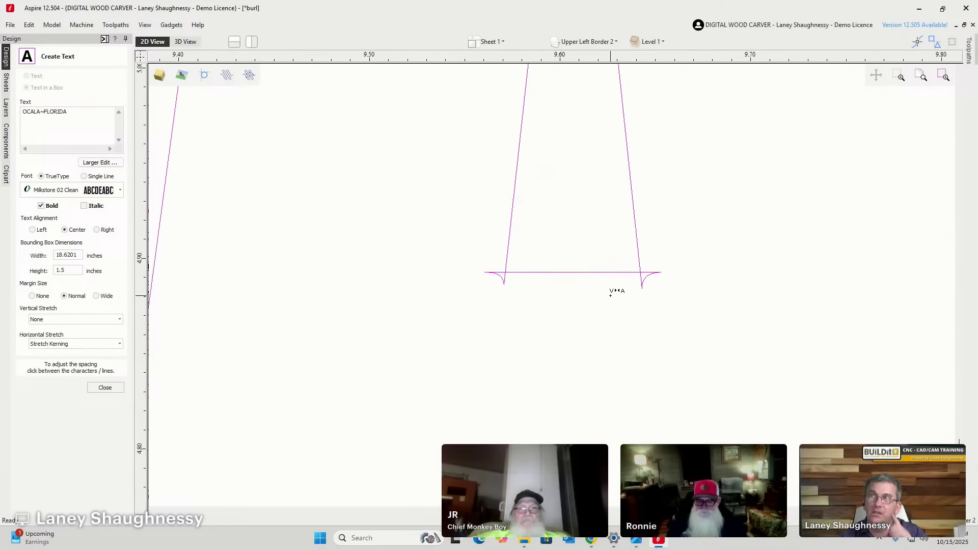
{"action": "left_click", "coordinate": [41, 205]}
Zoom around to inspect the regular-weight OCALA~FLORIDA lettering, then deselect it.
{"action": "scroll", "coordinate": [405, 281], "scroll_direction": "down", "scroll_amount": 4}
{"action": "scroll", "coordinate": [405, 281], "scroll_direction": "down", "scroll_amount": 3}
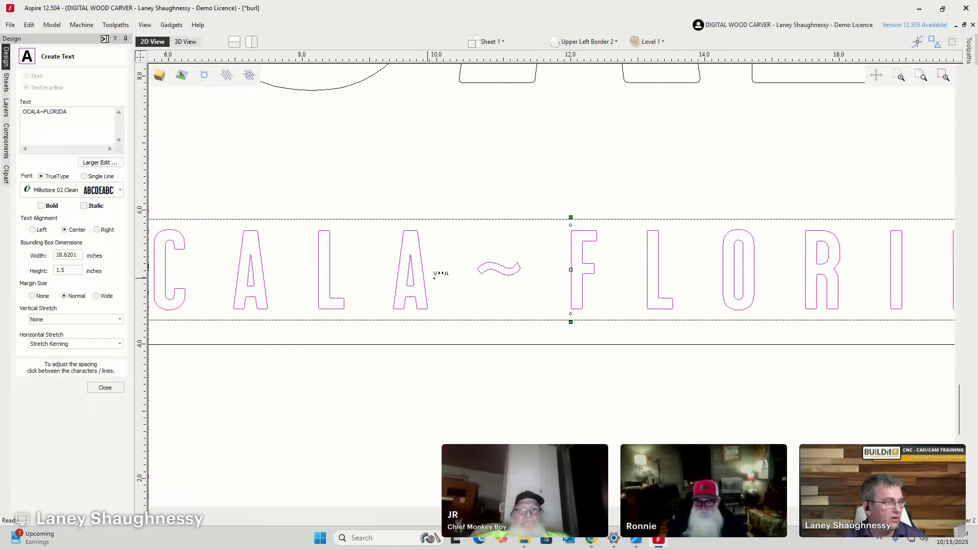
{"action": "scroll", "coordinate": [613, 259], "scroll_direction": "down", "scroll_amount": 3}
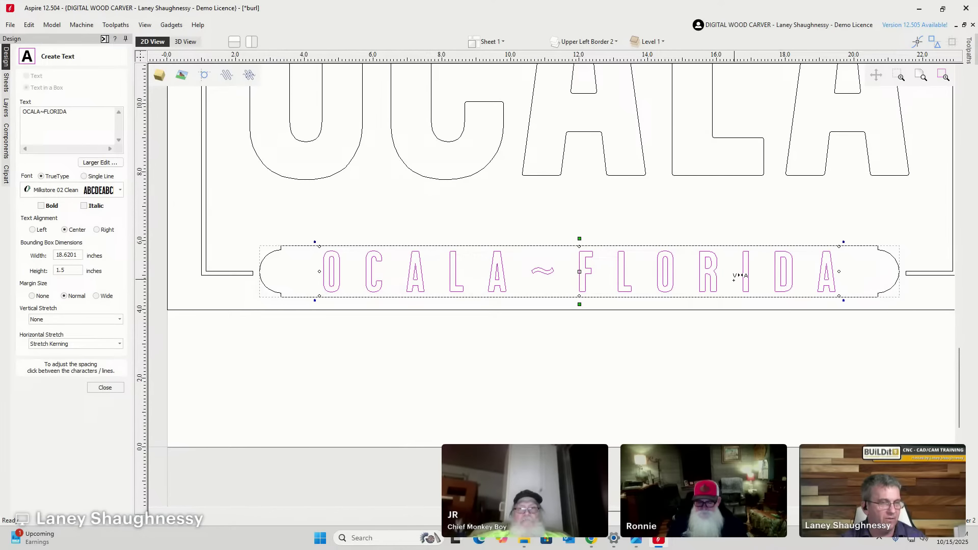
{"action": "scroll", "coordinate": [687, 307], "scroll_direction": "down", "scroll_amount": 3}
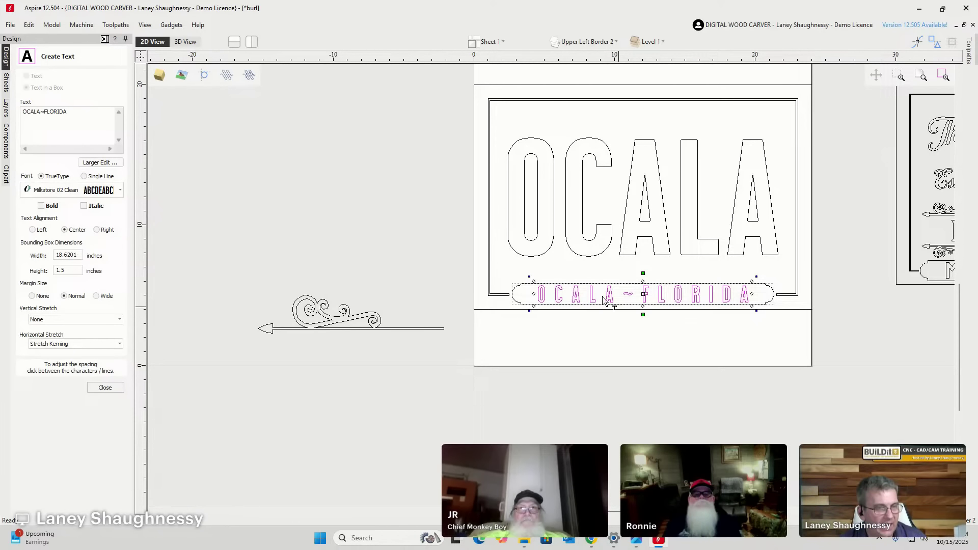
{"action": "scroll", "coordinate": [560, 272], "scroll_direction": "down", "scroll_amount": 3}
{"action": "scroll", "coordinate": [765, 288], "scroll_direction": "up", "scroll_amount": 6}
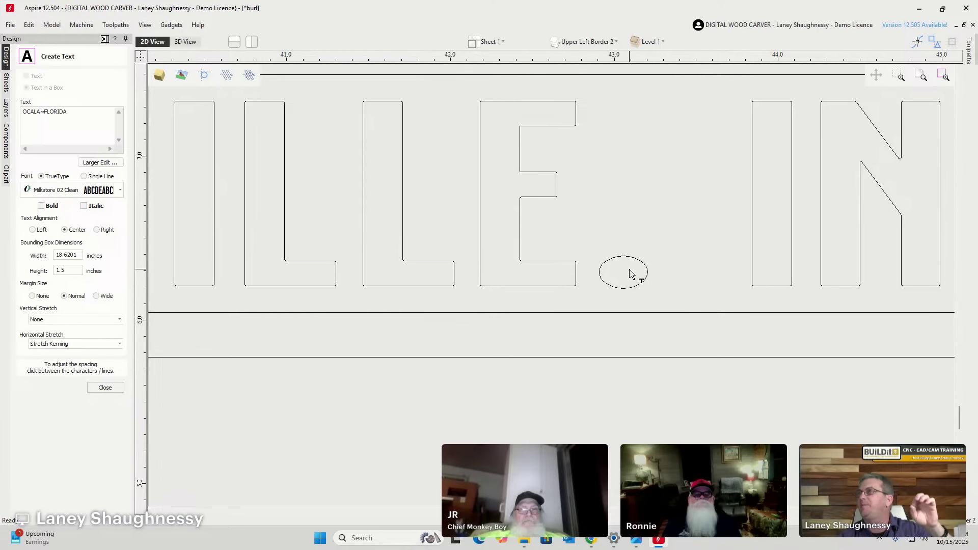
{"action": "scroll", "coordinate": [623, 272], "scroll_direction": "down", "scroll_amount": 8}
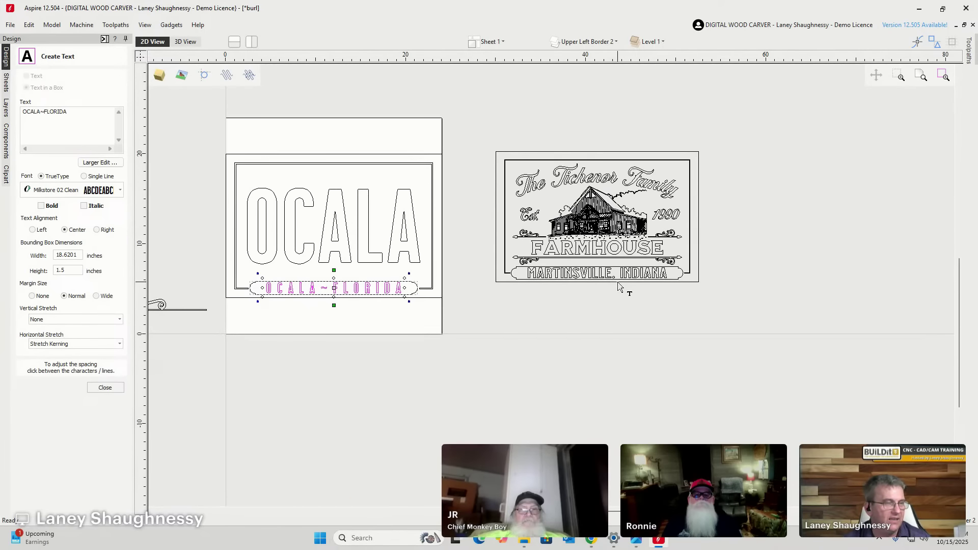
{"action": "scroll", "coordinate": [619, 287], "scroll_direction": "down", "scroll_amount": 1}
{"action": "scroll", "coordinate": [363, 305], "scroll_direction": "up", "scroll_amount": 4}
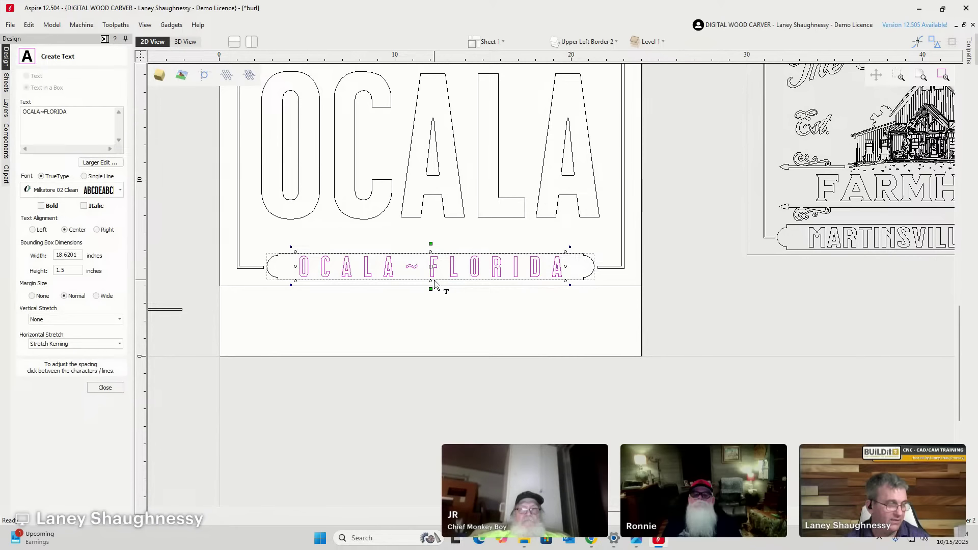
{"action": "scroll", "coordinate": [427, 290], "scroll_direction": "down", "scroll_amount": 2}
{"action": "scroll", "coordinate": [399, 262], "scroll_direction": "up", "scroll_amount": 4}
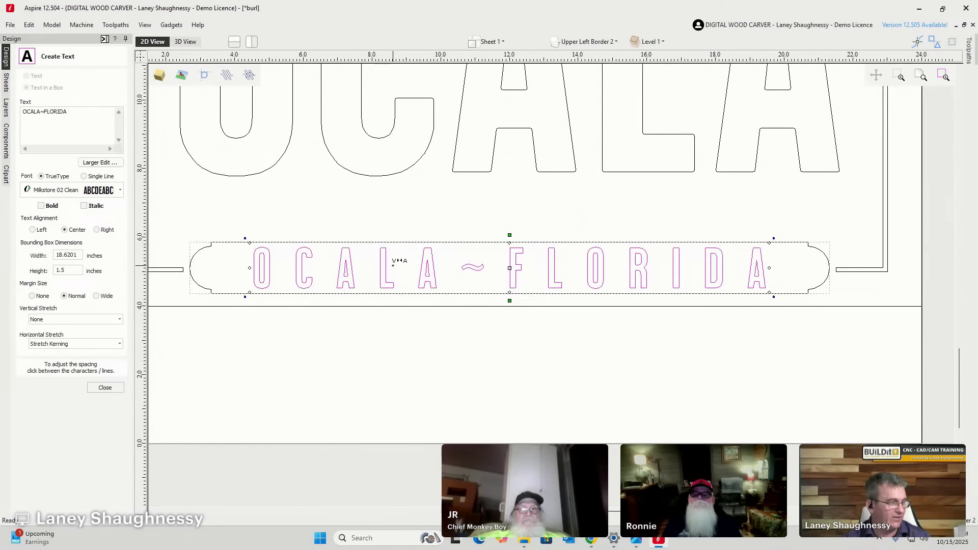
{"action": "scroll", "coordinate": [400, 262], "scroll_direction": "down", "scroll_amount": 2}
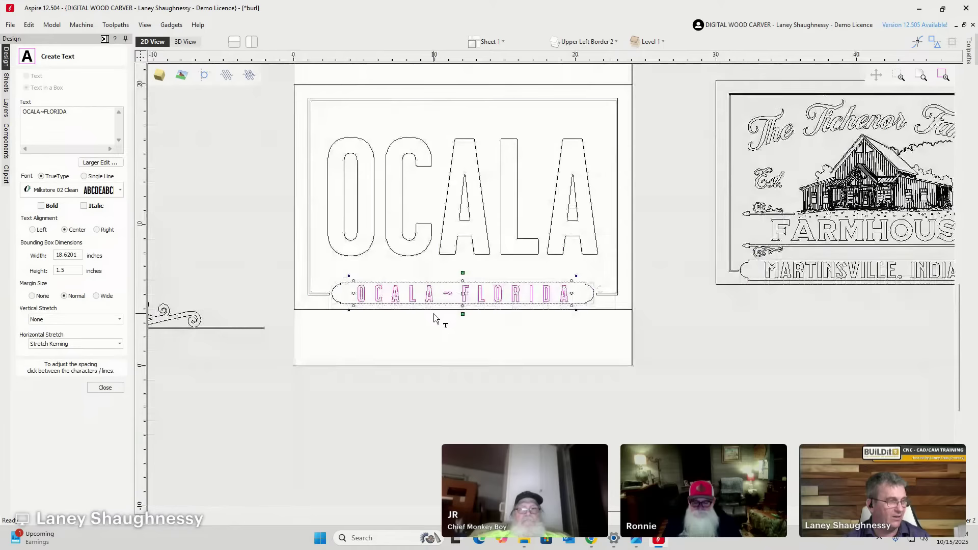
{"action": "left_click", "coordinate": [376, 144]}
Close the text form and delete the large OCALA letters.
{"action": "left_click", "coordinate": [106, 389]}
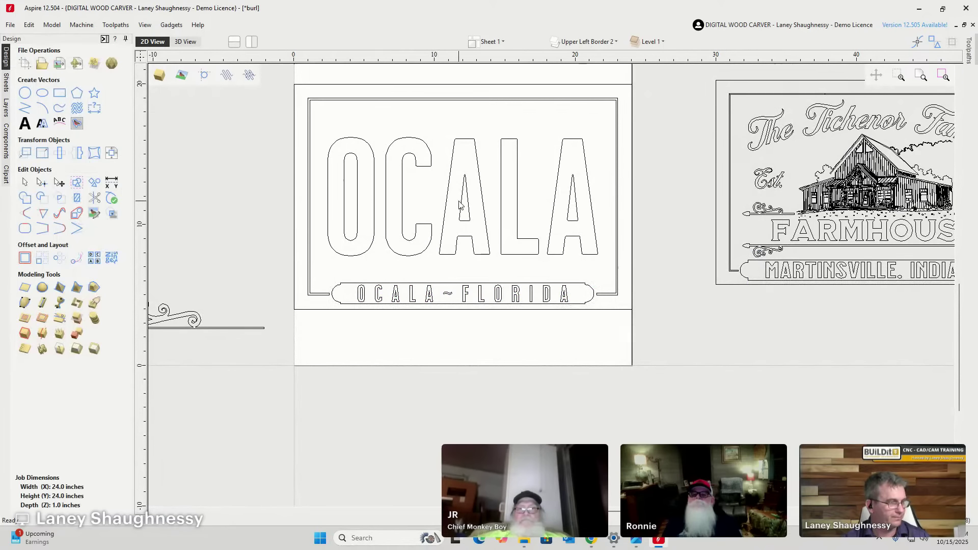
{"action": "left_click_drag", "start_coordinate": [481, 175], "coordinate": [332, 134]}
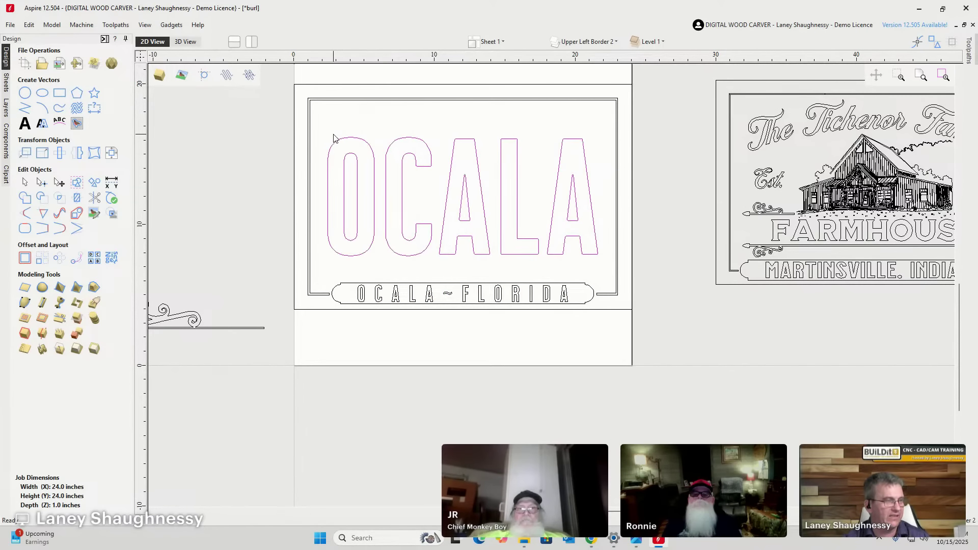
{"action": "key", "text": "Delete"}
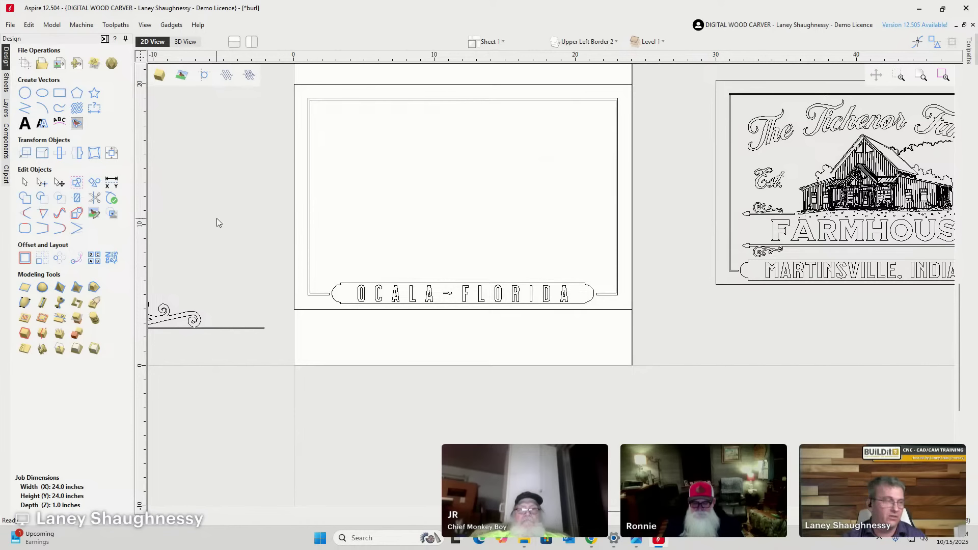
Draw a small five-point star at the banner's left end.
{"action": "left_click", "coordinate": [95, 93]}
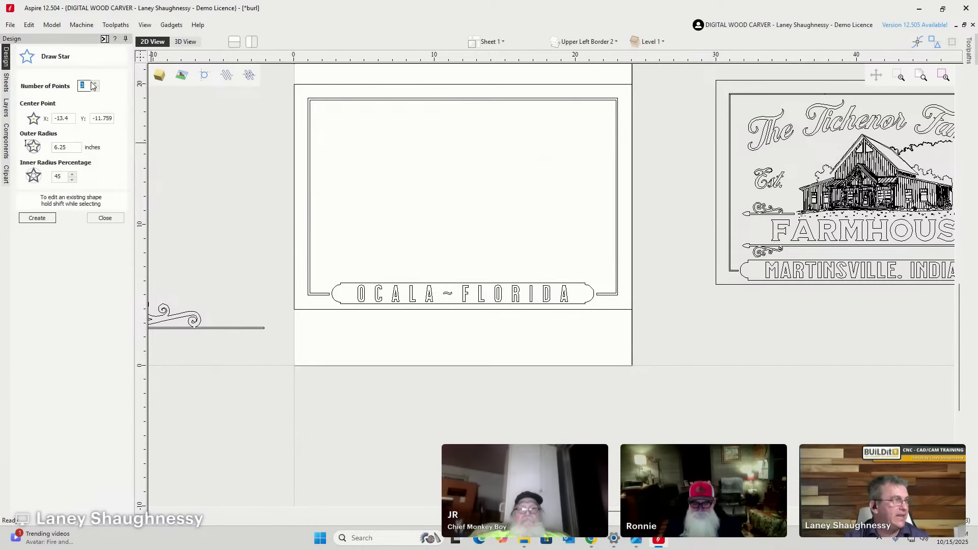
{"action": "left_click", "coordinate": [95, 84]}
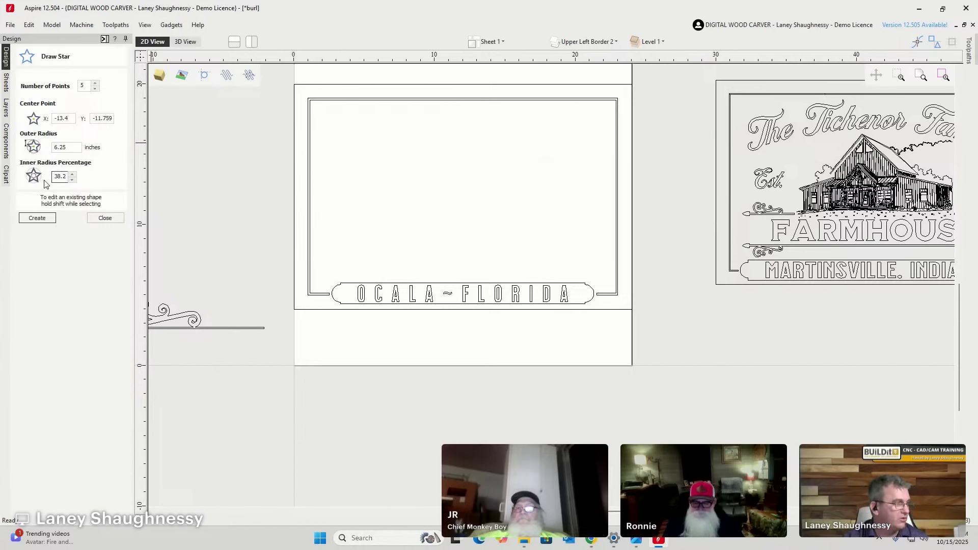
{"action": "scroll", "coordinate": [310, 300], "scroll_direction": "up", "scroll_amount": 6}
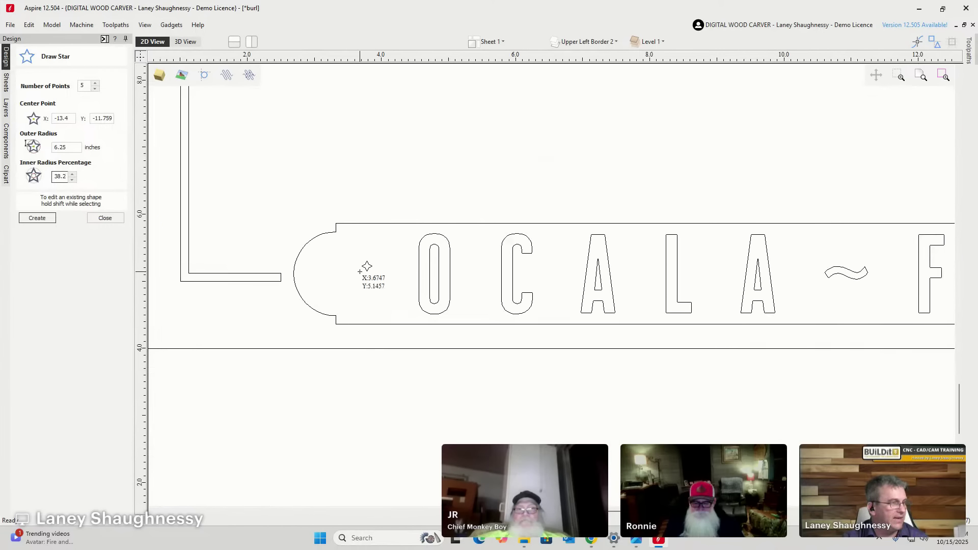
{"action": "left_click_drag", "start_coordinate": [360, 274], "coordinate": [377, 298]}
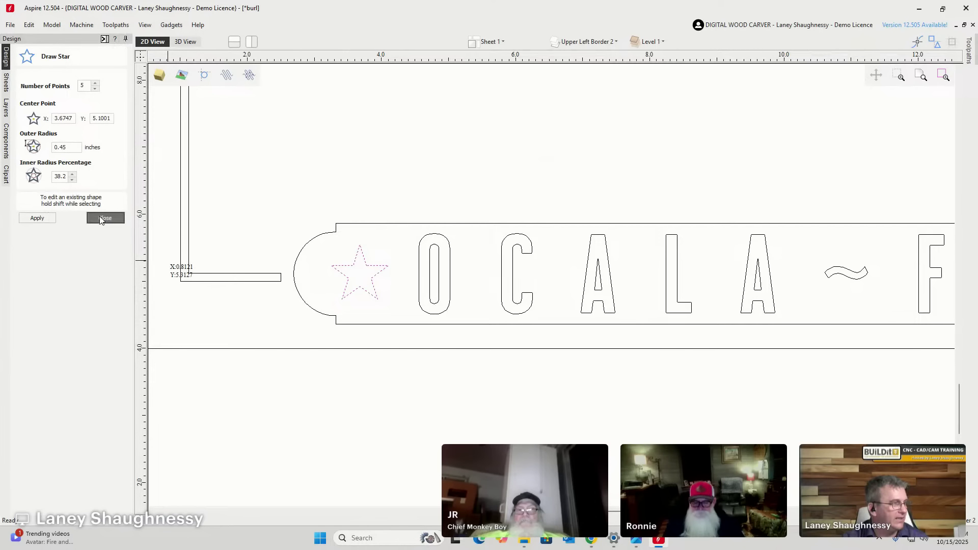
{"action": "key", "text": "Escape"}
Vertically centre the star on the banner outline with the alignment tools.
{"action": "left_click", "coordinate": [108, 152]}
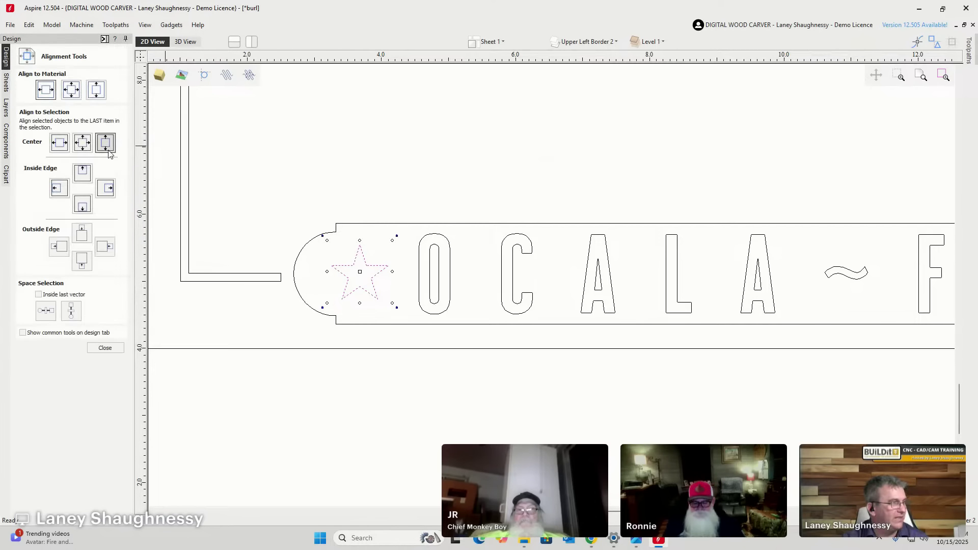
{"action": "left_click", "coordinate": [97, 90]}
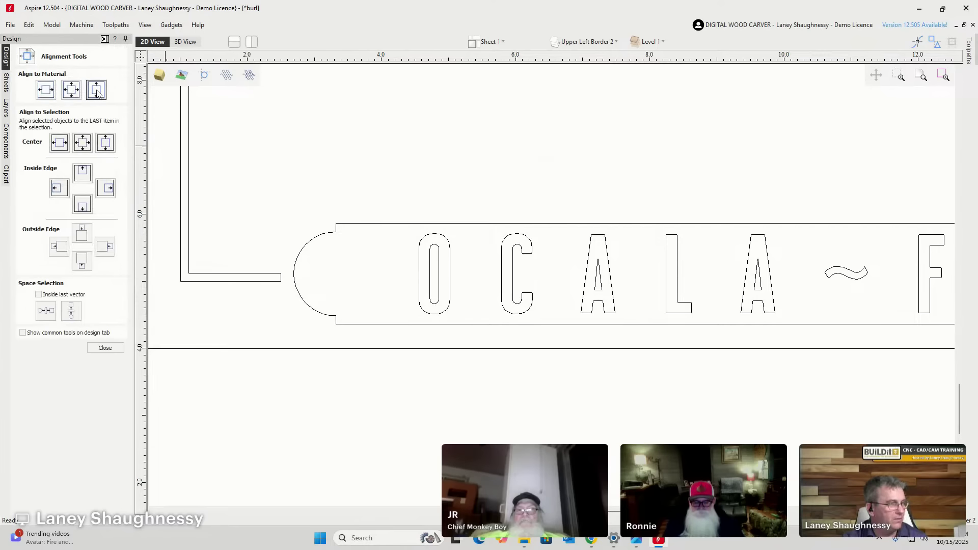
{"action": "key", "text": "ctrl+z"}
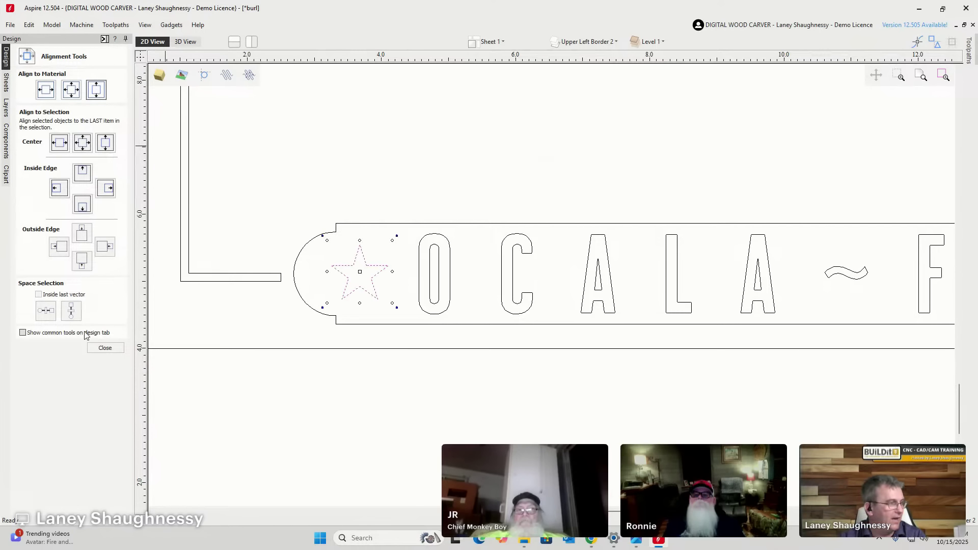
{"action": "left_click", "coordinate": [356, 224], "text": "shift"}
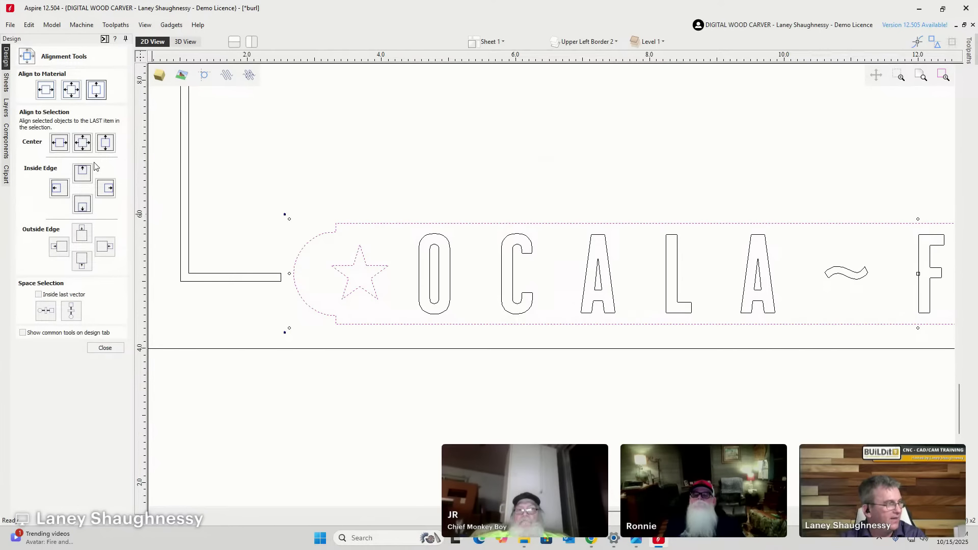
{"action": "left_click", "coordinate": [107, 148]}
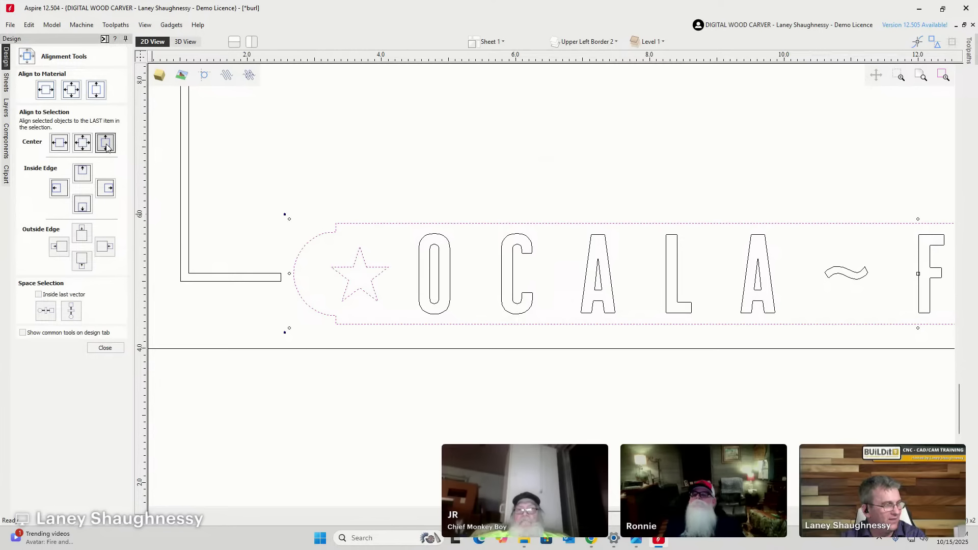
{"action": "left_click", "coordinate": [105, 348]}
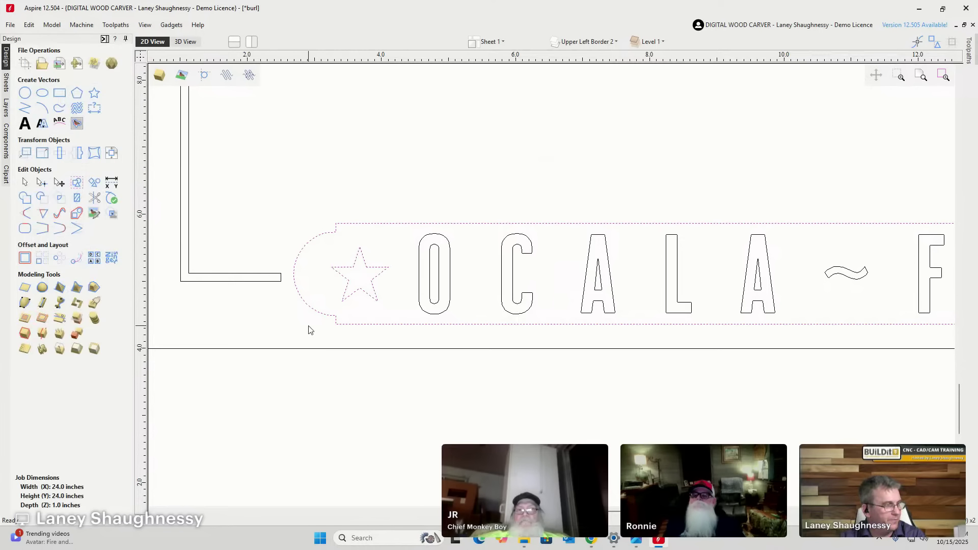
{"action": "scroll", "coordinate": [358, 267], "scroll_direction": "down", "scroll_amount": 3}
{"action": "scroll", "coordinate": [286, 276], "scroll_direction": "up", "scroll_amount": 2}
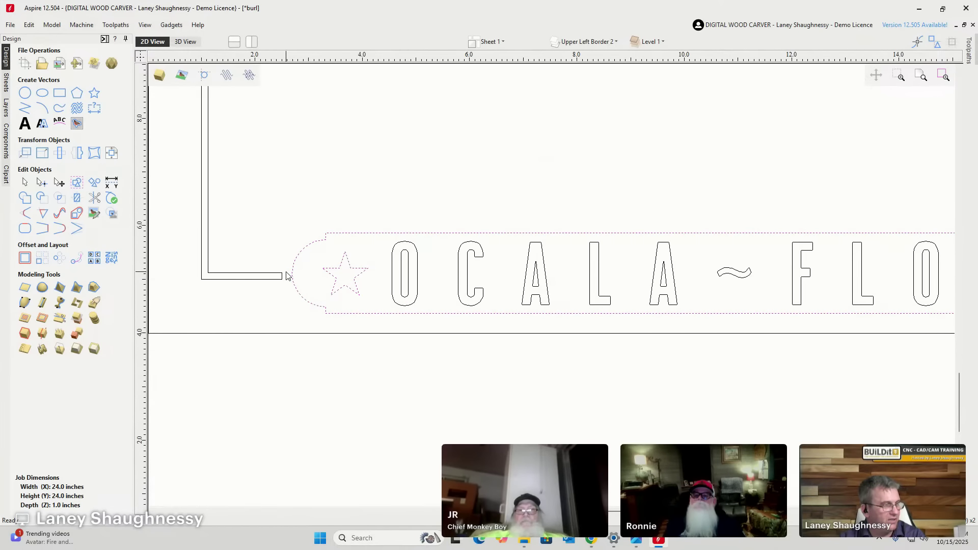
{"action": "scroll", "coordinate": [287, 275], "scroll_direction": "down", "scroll_amount": 4}
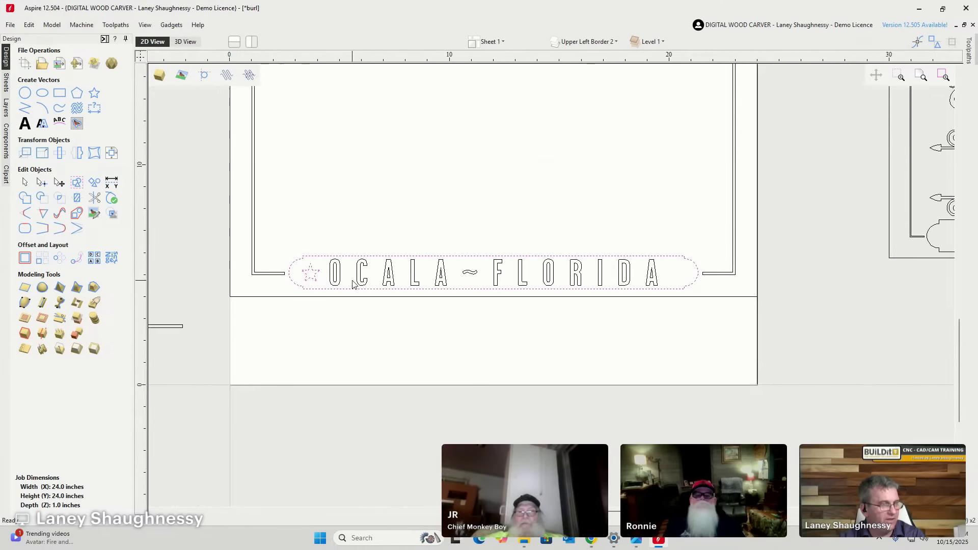
Mirror a copy of the star horizontally about the job centre onto the banner's right end.
{"action": "left_click", "coordinate": [280, 290]}
{"action": "left_click", "coordinate": [310, 275]}
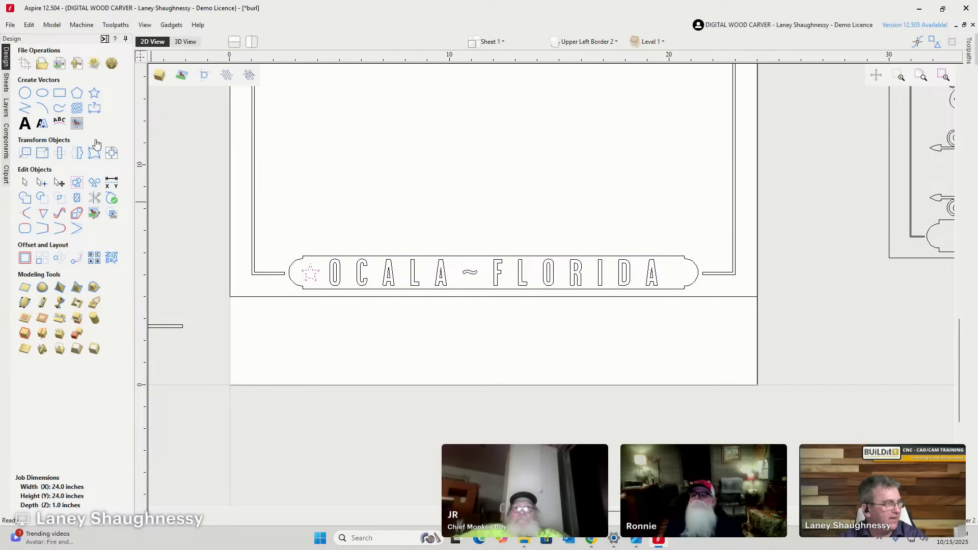
{"action": "left_click", "coordinate": [112, 154]}
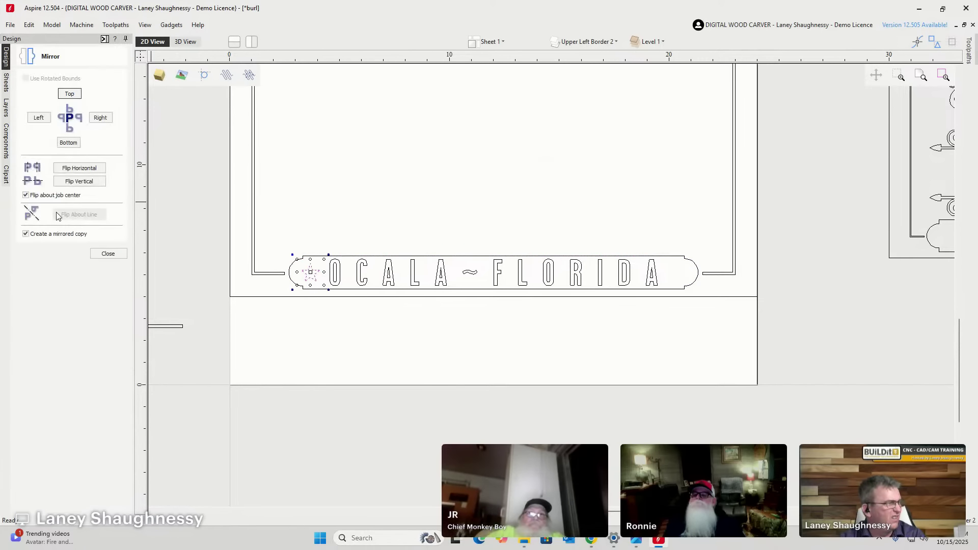
{"action": "left_click", "coordinate": [87, 169]}
{"action": "left_click", "coordinate": [481, 218]}
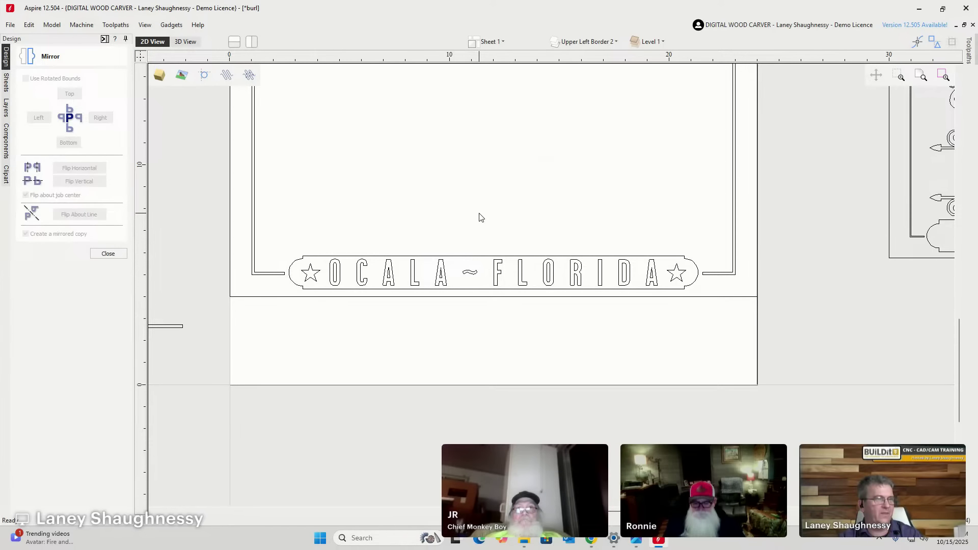
{"action": "scroll", "coordinate": [481, 217], "scroll_direction": "down", "scroll_amount": 2}
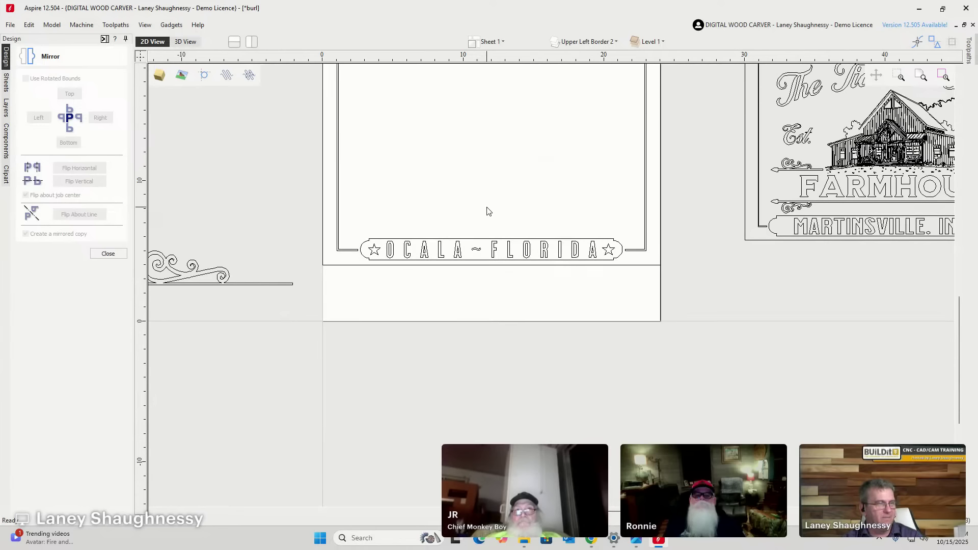
{"action": "scroll", "coordinate": [439, 223], "scroll_direction": "up", "scroll_amount": 4}
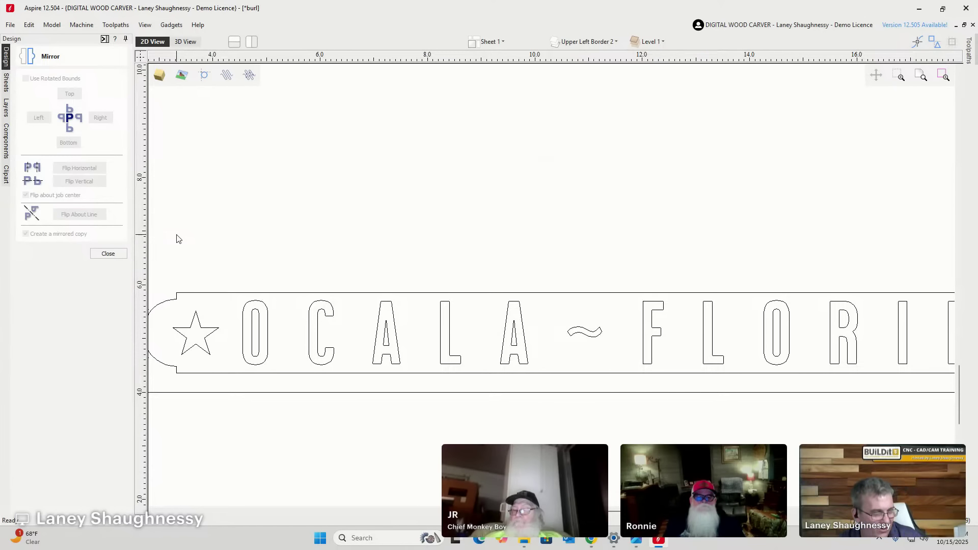
{"action": "scroll", "coordinate": [310, 230], "scroll_direction": "down", "scroll_amount": 2}
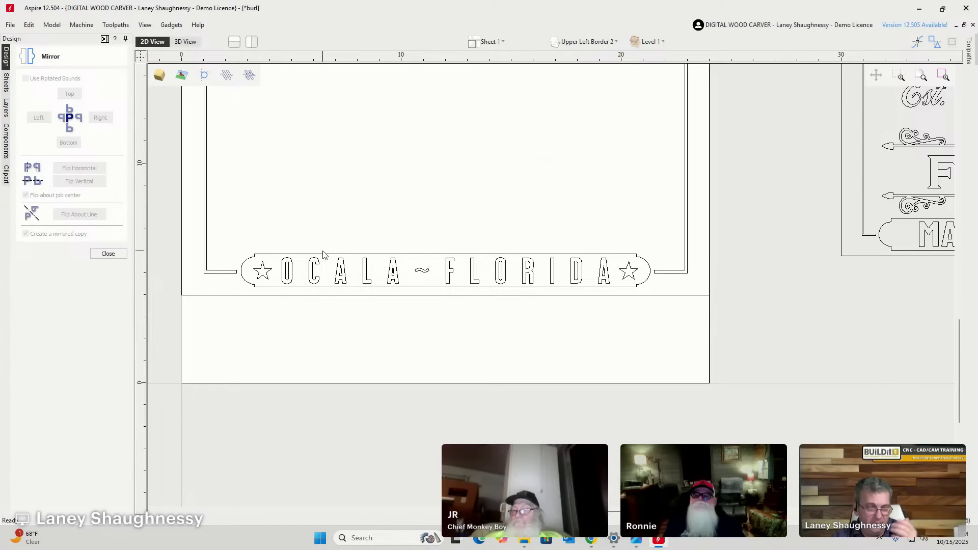
{"action": "left_click", "coordinate": [108, 253]}
{"action": "scroll", "coordinate": [374, 263], "scroll_direction": "down", "scroll_amount": 2}
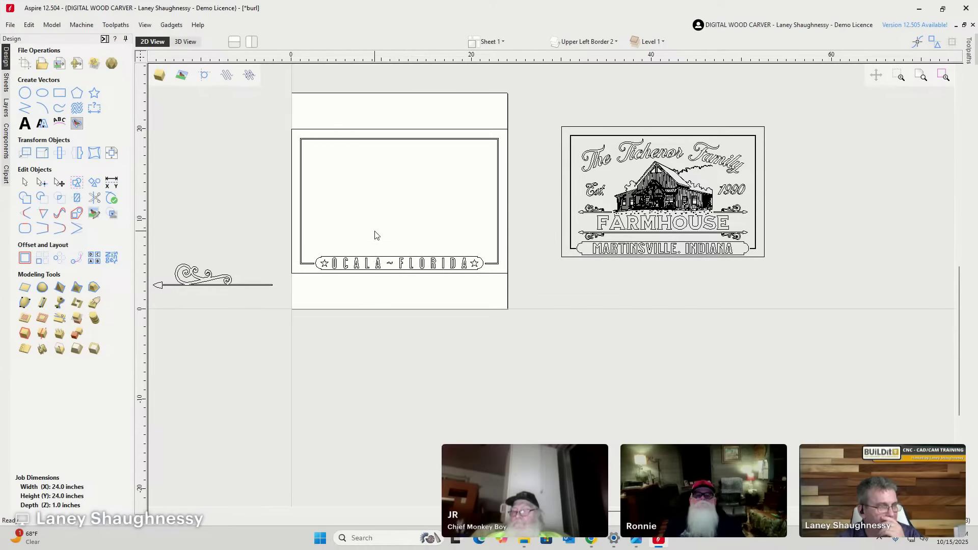
{"action": "scroll", "coordinate": [362, 188], "scroll_direction": "up", "scroll_amount": 3}
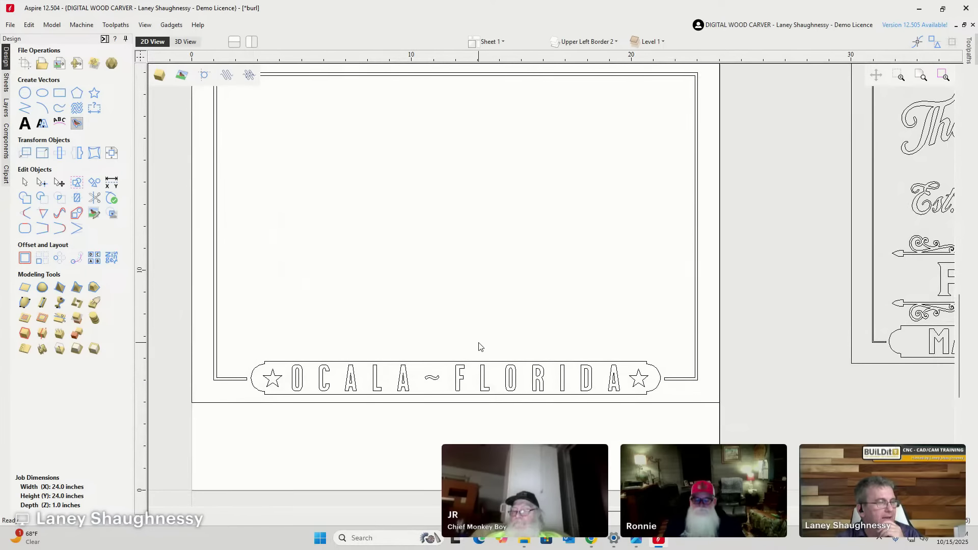
{"action": "scroll", "coordinate": [477, 340], "scroll_direction": "down", "scroll_amount": 2}
{"action": "scroll", "coordinate": [473, 334], "scroll_direction": "up", "scroll_amount": 4}
{"action": "scroll", "coordinate": [428, 232], "scroll_direction": "down", "scroll_amount": 2}
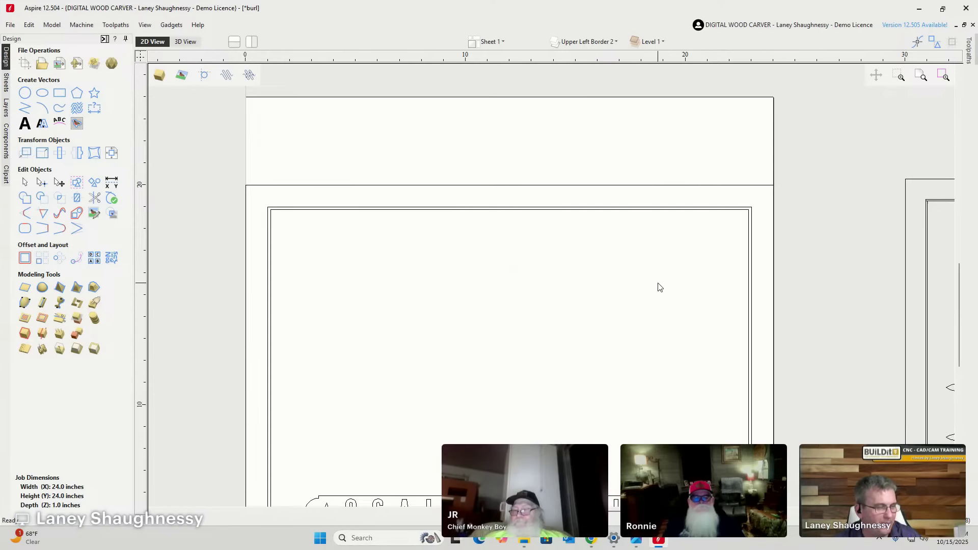
{"action": "scroll", "coordinate": [660, 287], "scroll_direction": "down", "scroll_amount": 3}
{"action": "scroll", "coordinate": [657, 287], "scroll_direction": "up", "scroll_amount": 5}
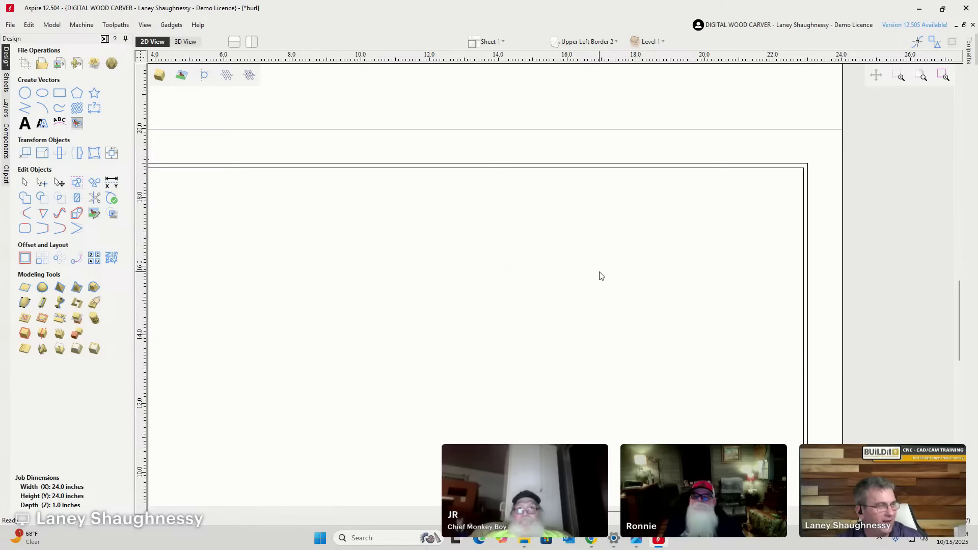
{"action": "scroll", "coordinate": [600, 275], "scroll_direction": "down", "scroll_amount": 3}
{"action": "scroll", "coordinate": [609, 269], "scroll_direction": "up", "scroll_amount": 2}
{"action": "scroll", "coordinate": [585, 293], "scroll_direction": "down", "scroll_amount": 1}
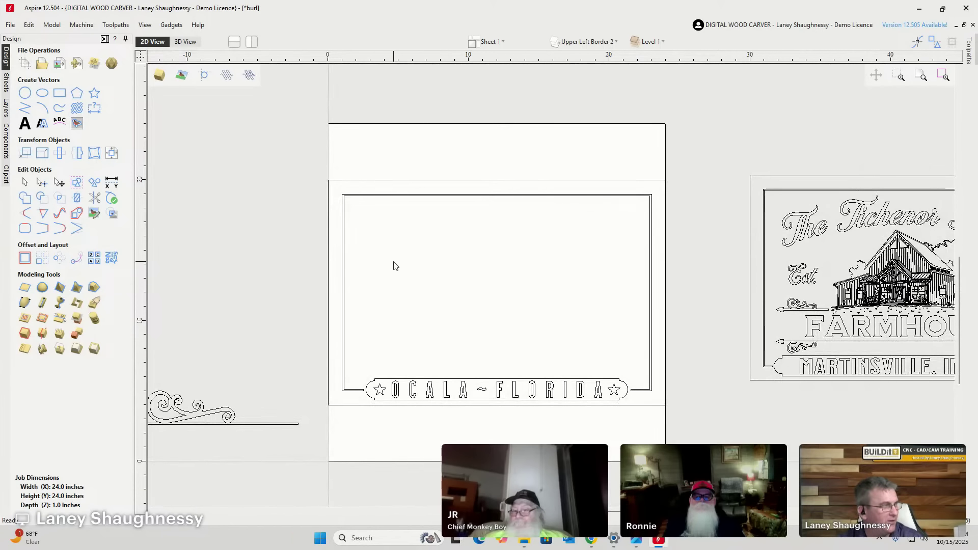
Type 'The Kessler Family' as new text and set it in the Milkstore 01 Clean font.
{"action": "left_click", "coordinate": [24, 124]}
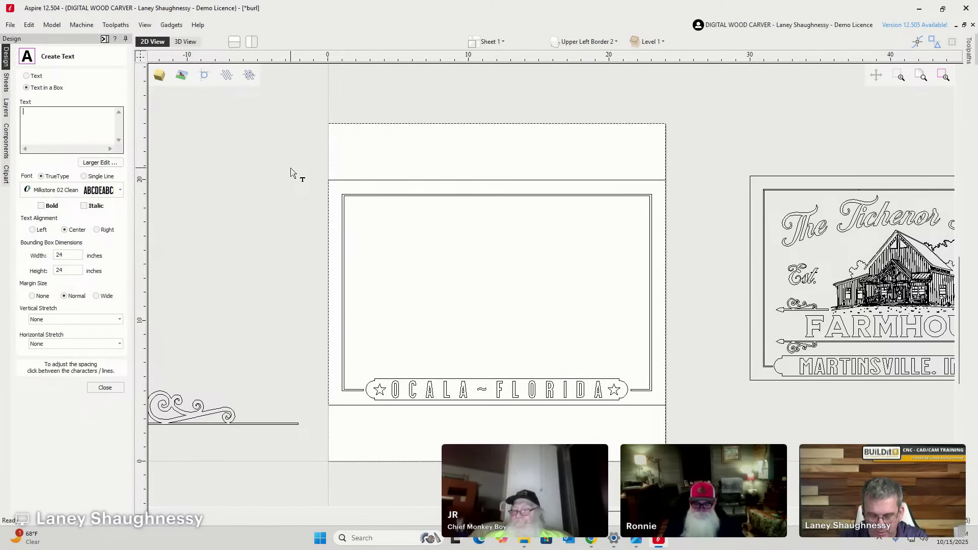
{"action": "type", "text": "The"}
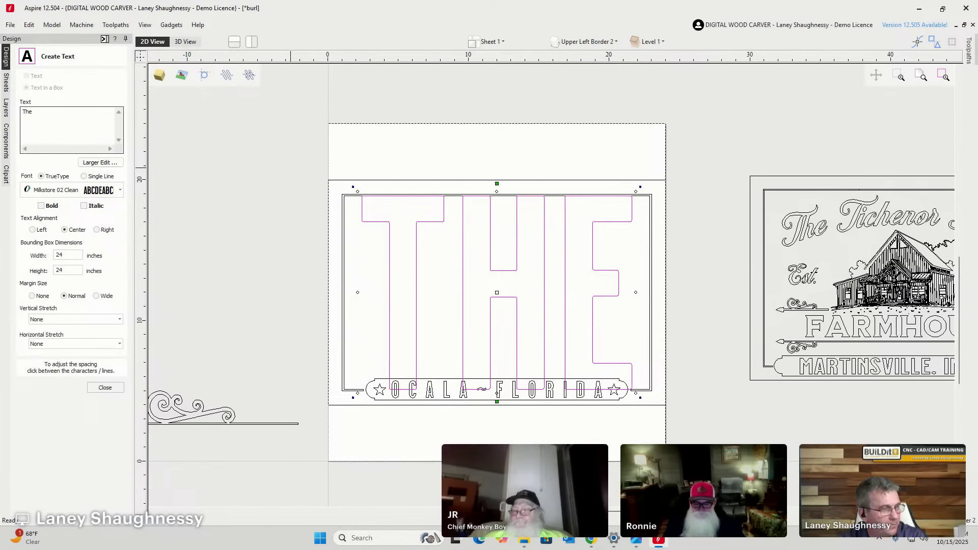
{"action": "type", "text": " Kessler "}
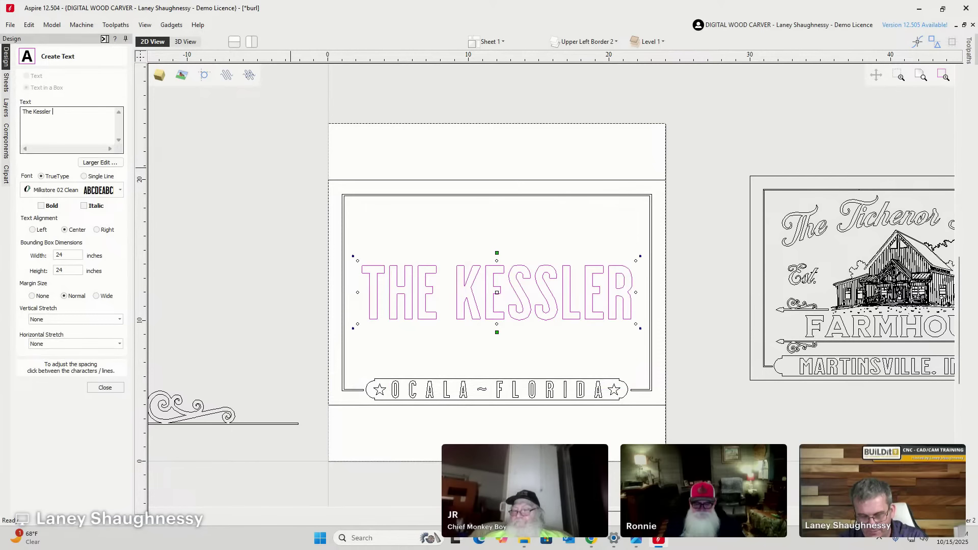
{"action": "type", "text": "Family"}
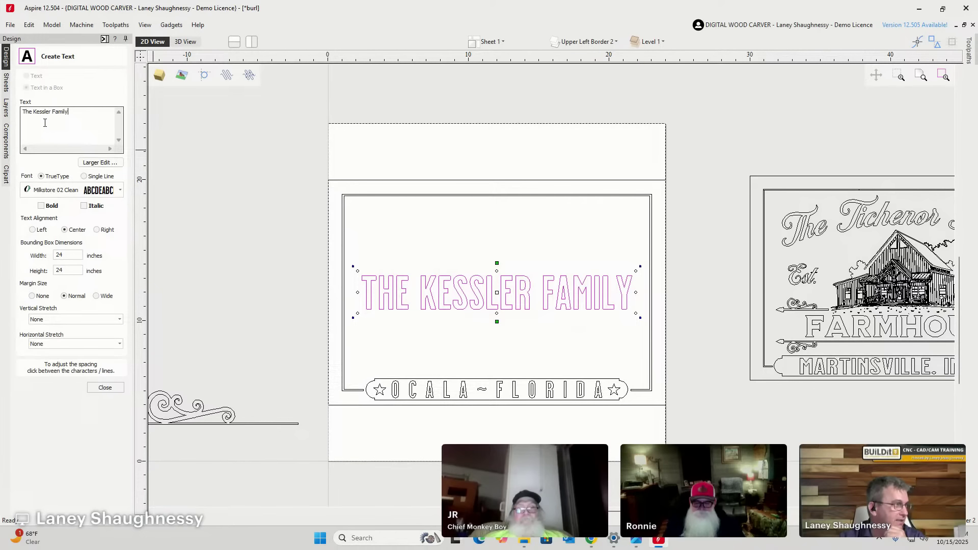
{"action": "left_click", "coordinate": [120, 190]}
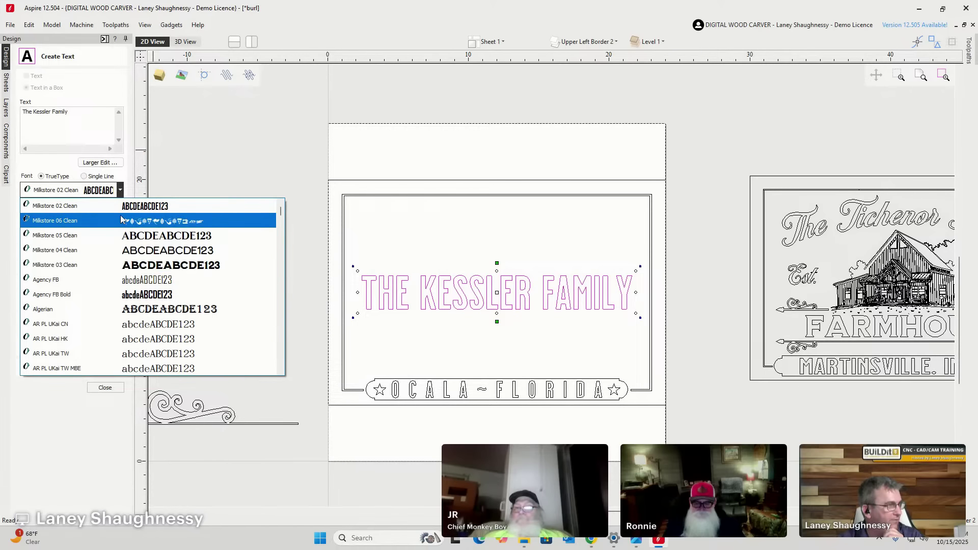
{"action": "scroll", "coordinate": [123, 248], "scroll_direction": "down", "scroll_amount": 2}
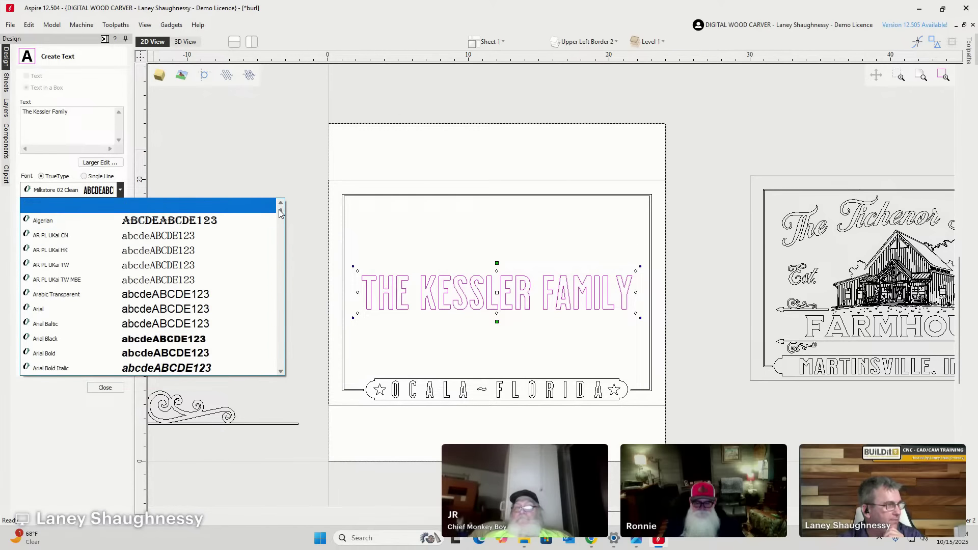
{"action": "left_click_drag", "start_coordinate": [279, 209], "coordinate": [273, 304]}
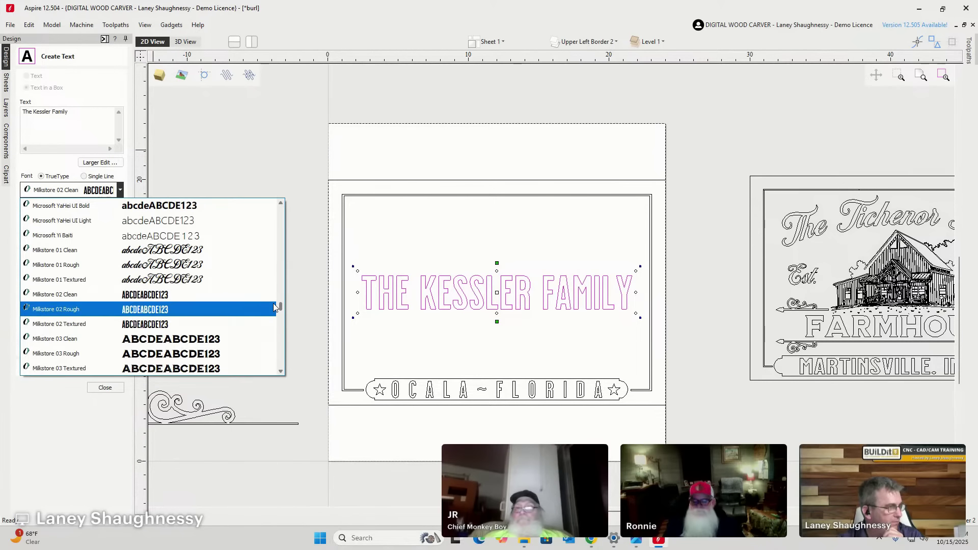
{"action": "left_click", "coordinate": [178, 250]}
{"action": "scroll", "coordinate": [498, 294], "scroll_direction": "up", "scroll_amount": 4}
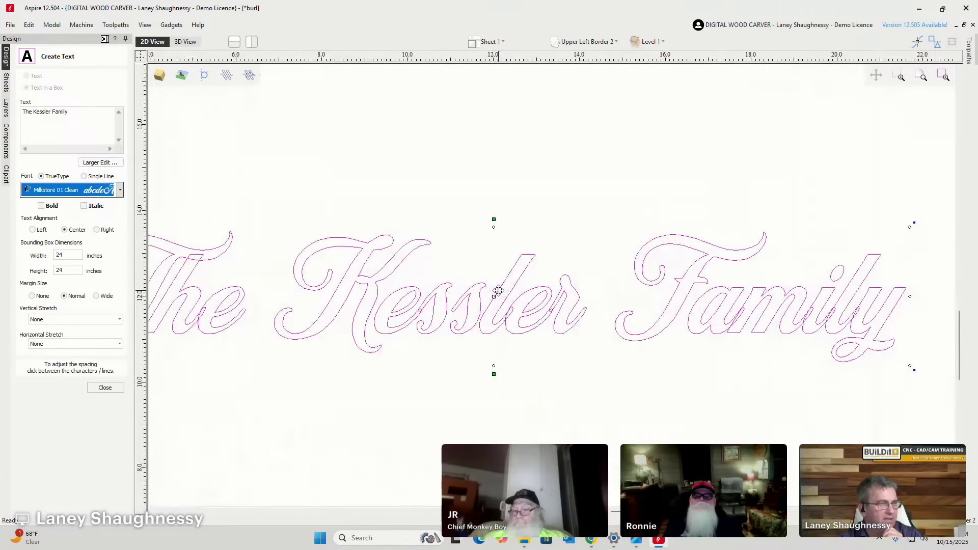
{"action": "scroll", "coordinate": [498, 295], "scroll_direction": "down", "scroll_amount": 1}
{"action": "left_click", "coordinate": [105, 387]}
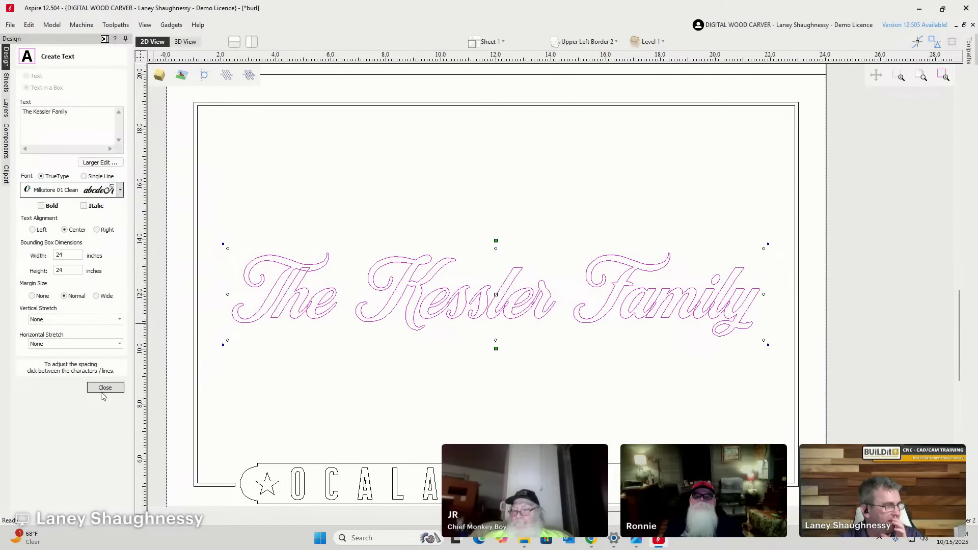
{"action": "scroll", "coordinate": [496, 284], "scroll_direction": "down", "scroll_amount": 2}
Drag the top arc handle to bend The Kessler Family into a gentle upward arch.
{"action": "scroll", "coordinate": [458, 308], "scroll_direction": "up", "scroll_amount": 3}
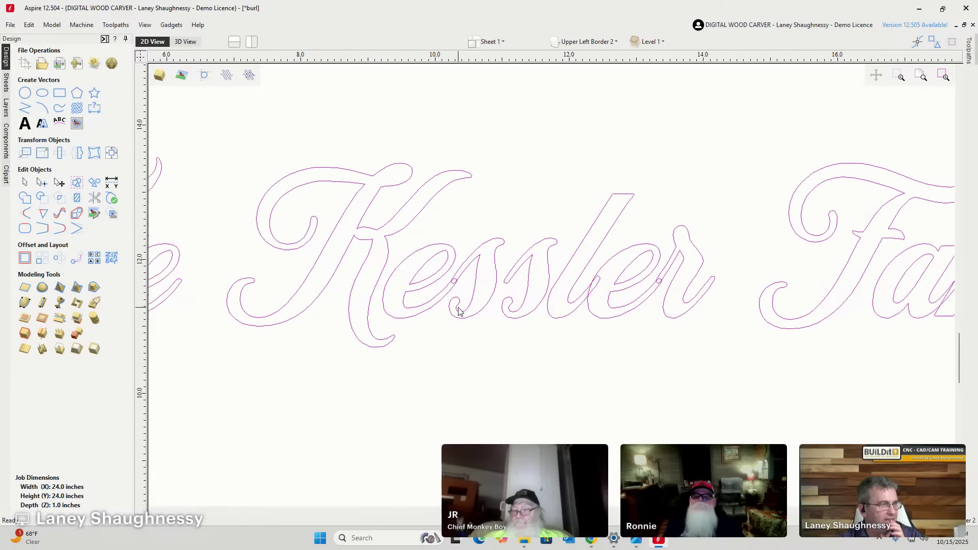
{"action": "scroll", "coordinate": [458, 308], "scroll_direction": "down", "scroll_amount": 3}
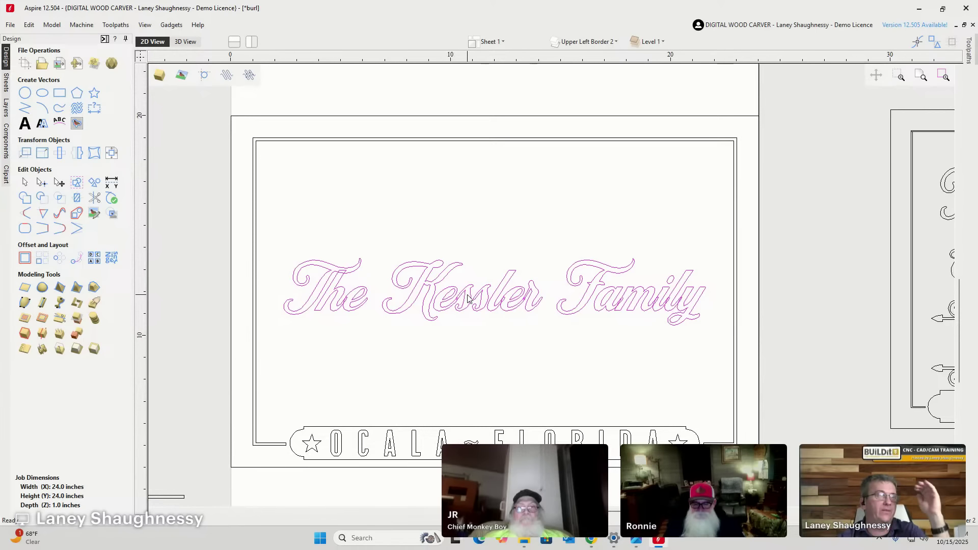
{"action": "left_click", "coordinate": [496, 289]}
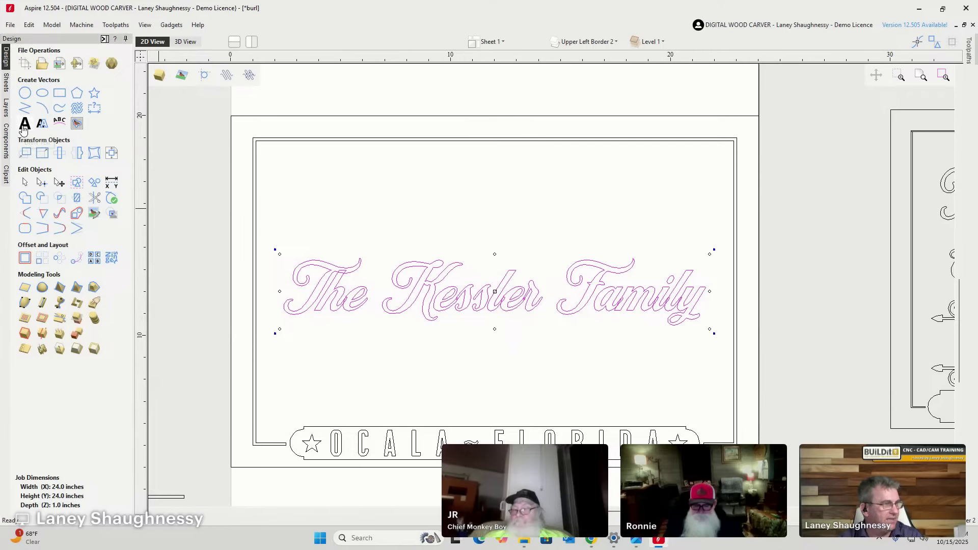
{"action": "double_click", "coordinate": [394, 285]}
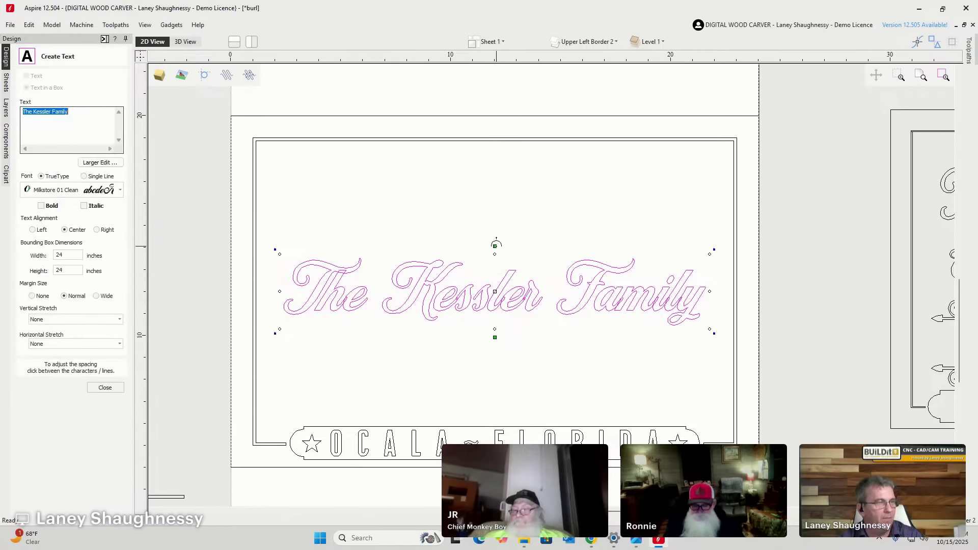
{"action": "left_click_drag", "start_coordinate": [496, 244], "coordinate": [501, 100]}
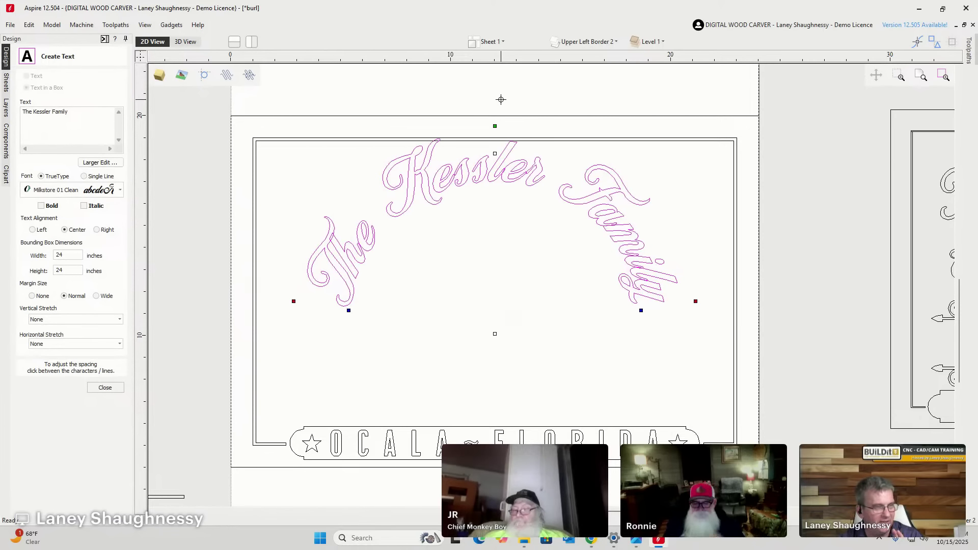
{"action": "left_click_drag", "start_coordinate": [500, 99], "coordinate": [495, 213]}
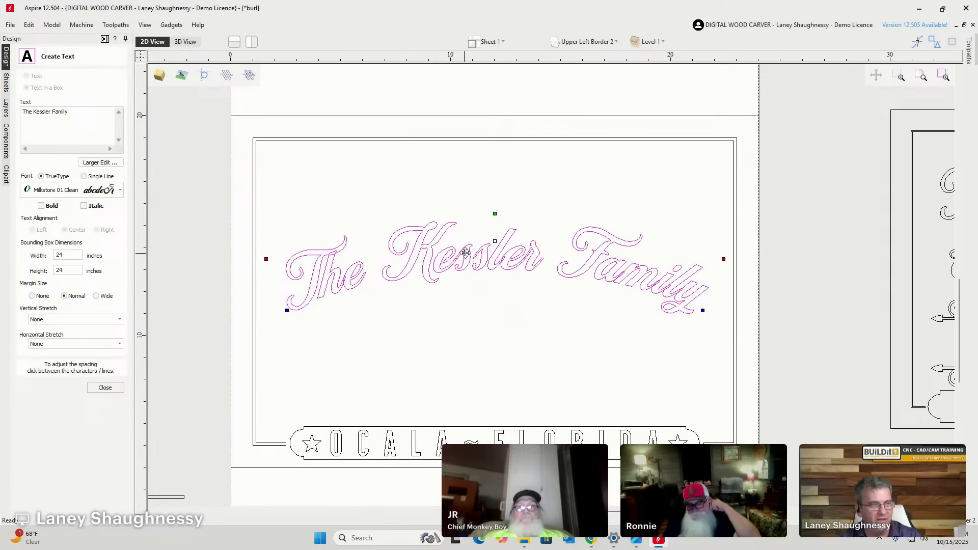
{"action": "left_click", "coordinate": [492, 264]}
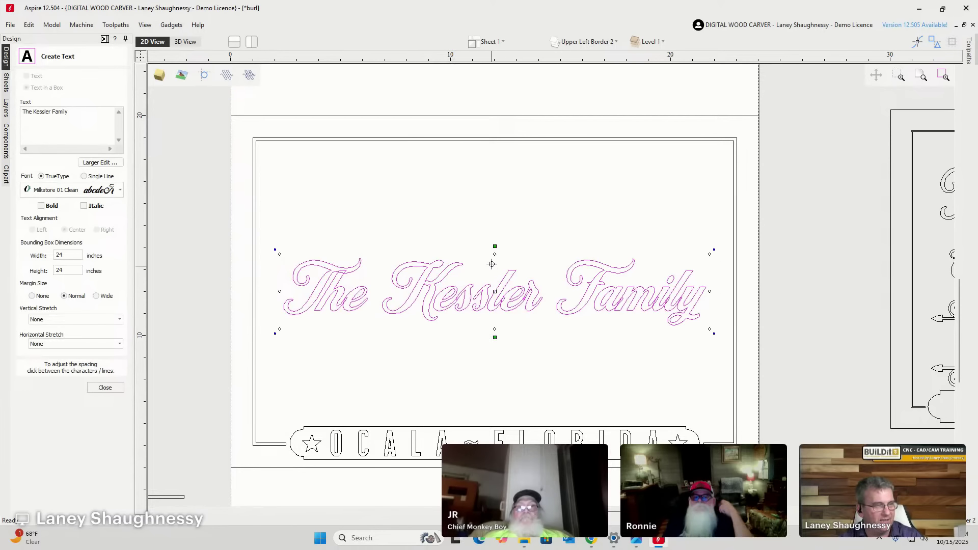
{"action": "left_click", "coordinate": [491, 263]}
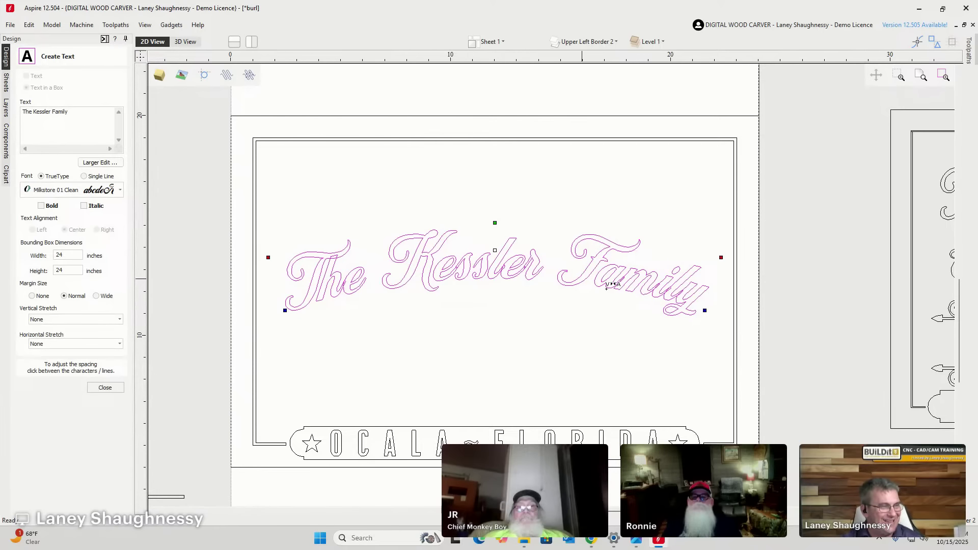
{"action": "scroll", "coordinate": [630, 308], "scroll_direction": "up", "scroll_amount": 2}
{"action": "scroll", "coordinate": [611, 308], "scroll_direction": "down", "scroll_amount": 2}
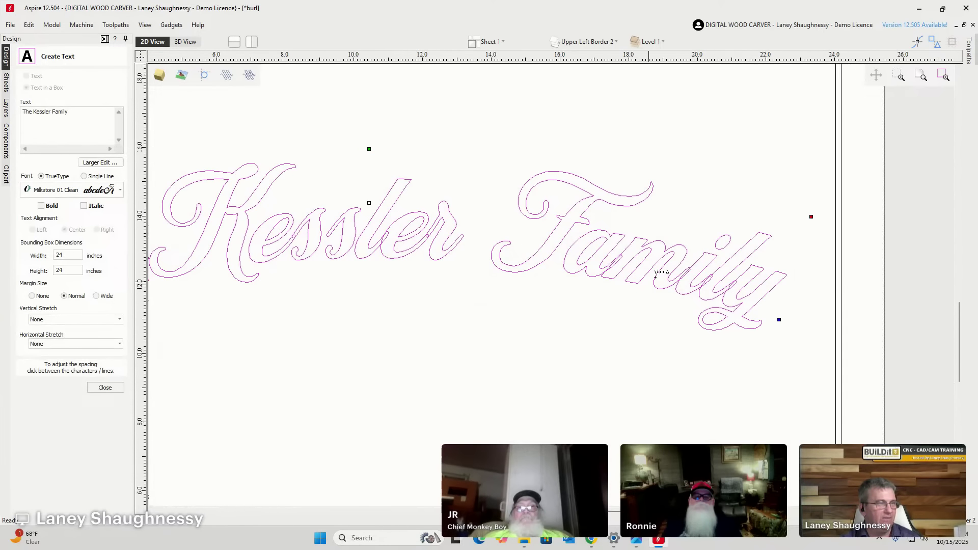
{"action": "left_click", "coordinate": [108, 389]}
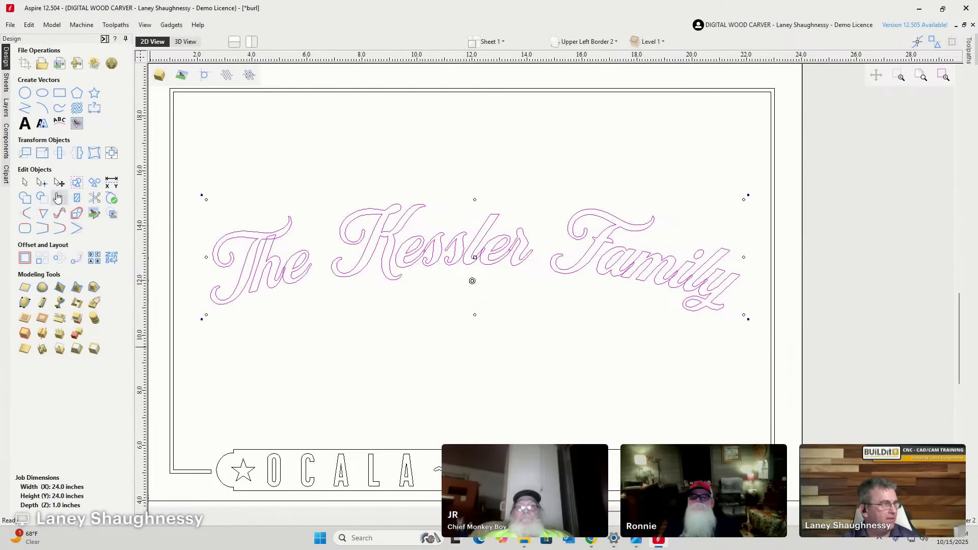
Weld The Kessler Family letters and move them to a new hidden, inactive 'Welded Top Text' layer.
{"action": "left_click", "coordinate": [25, 200]}
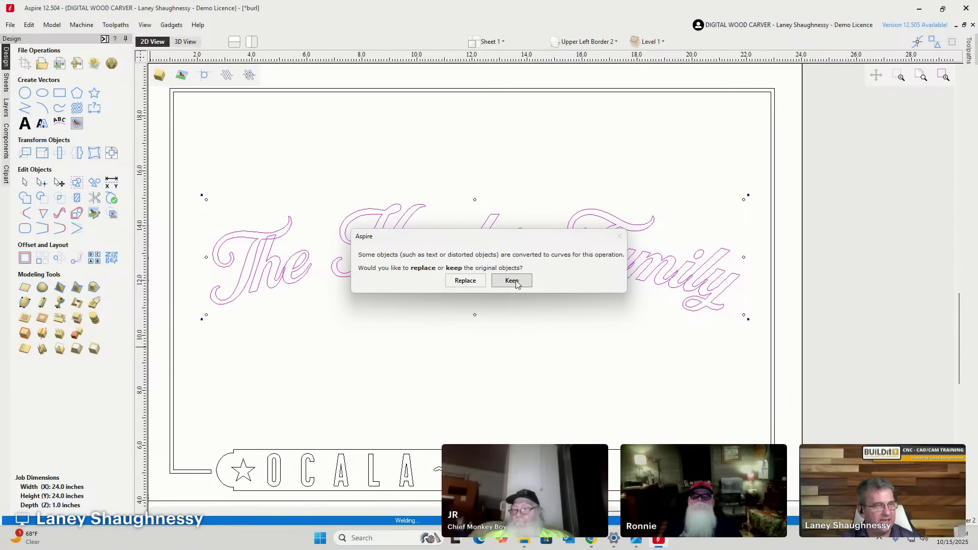
{"action": "left_click", "coordinate": [512, 281]}
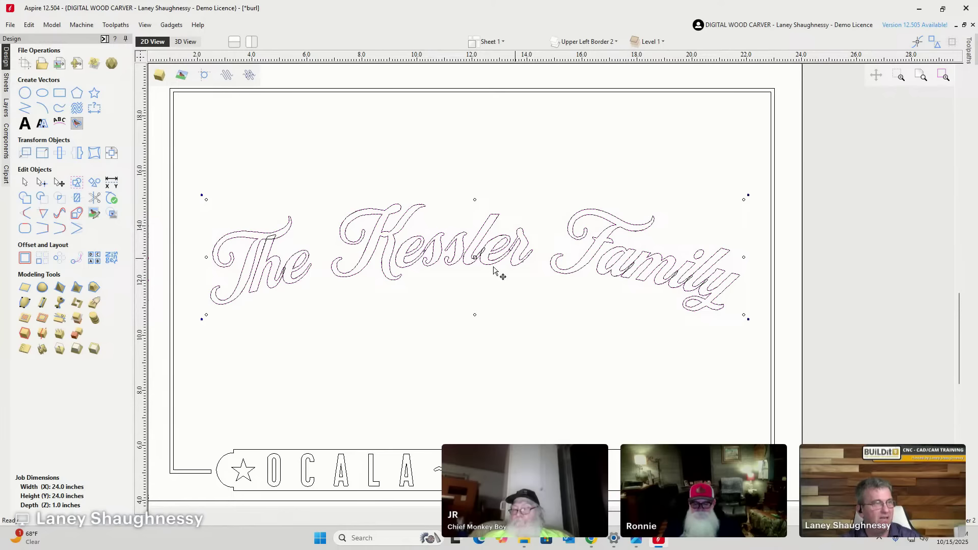
{"action": "right_click", "coordinate": [466, 254]}
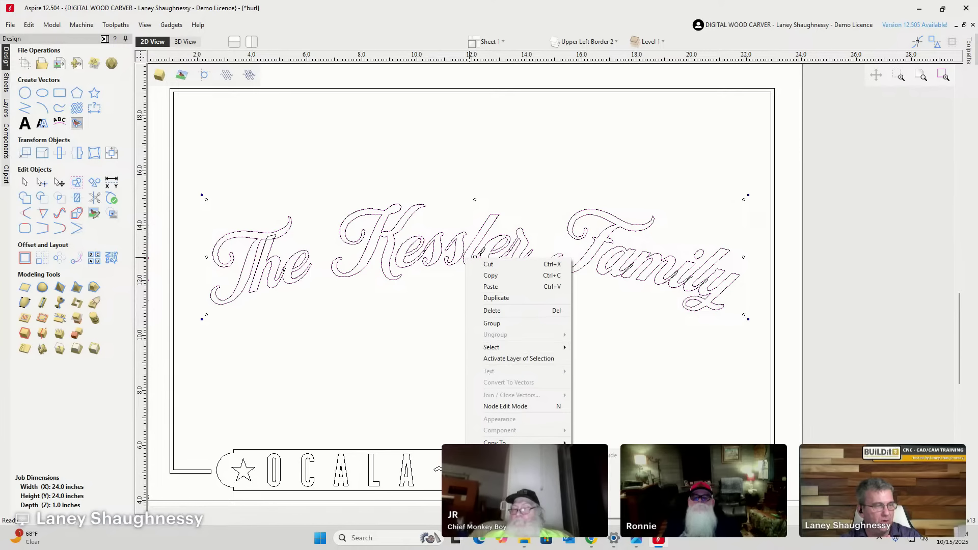
{"action": "mouse_move", "coordinate": [601, 466]}
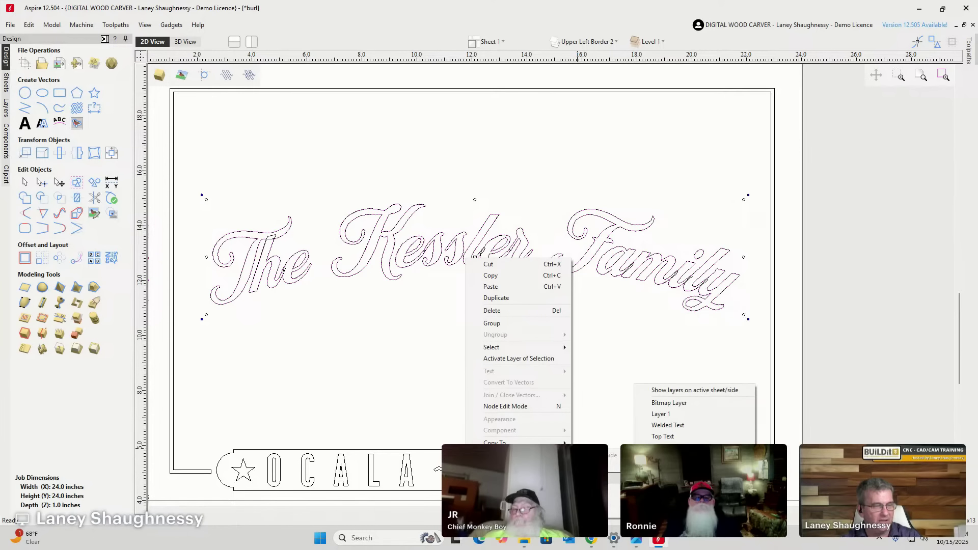
{"action": "left_click", "coordinate": [668, 448]}
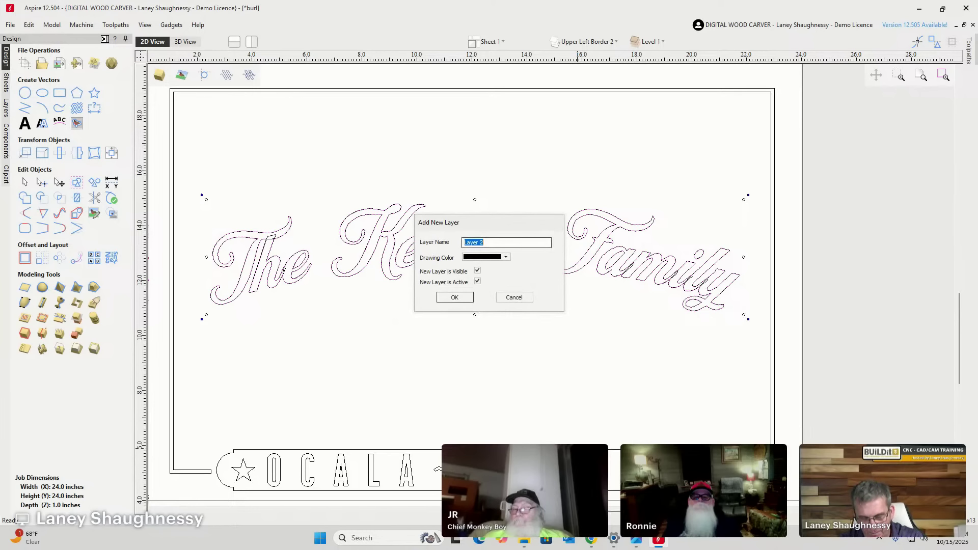
{"action": "type", "text": "Welded"}
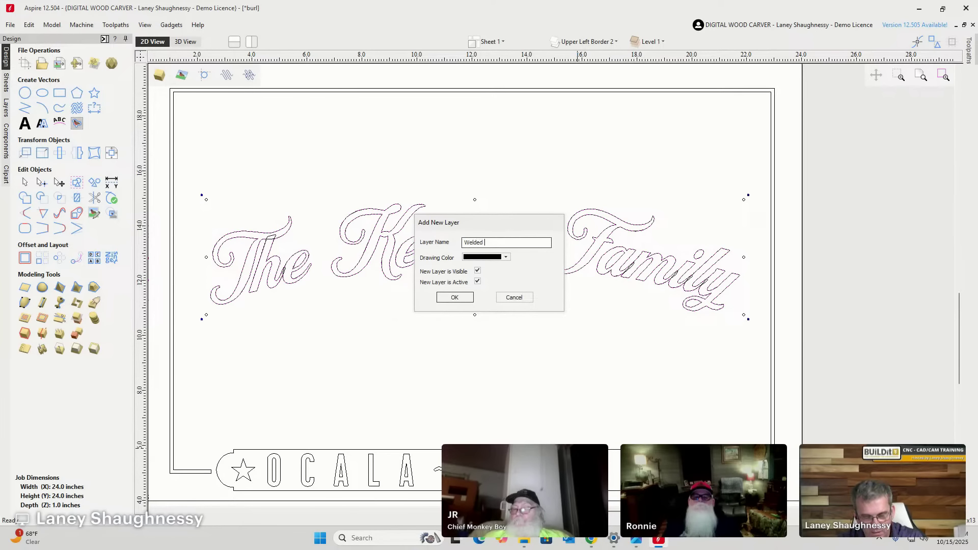
{"action": "type", "text": " Top Text"}
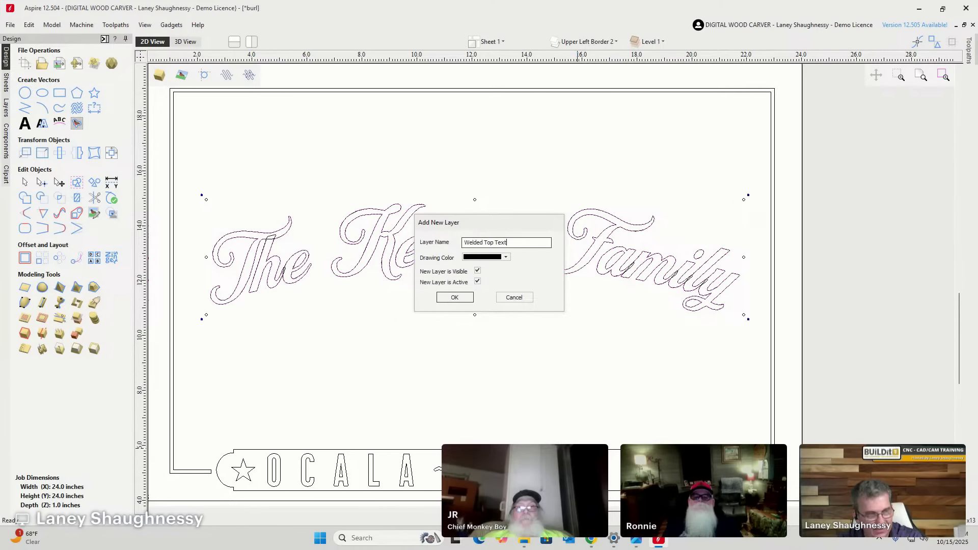
{"action": "left_click", "coordinate": [506, 256]}
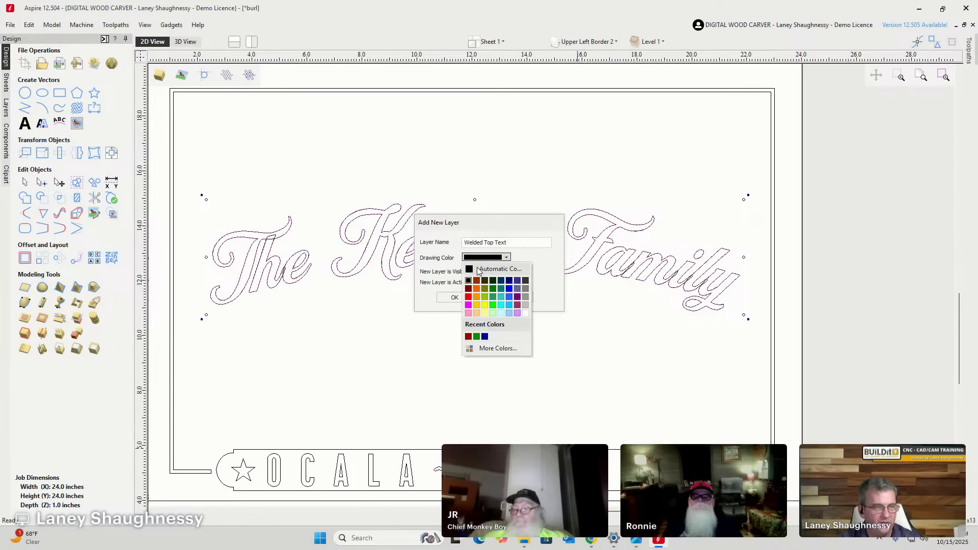
{"action": "left_click", "coordinate": [469, 270]}
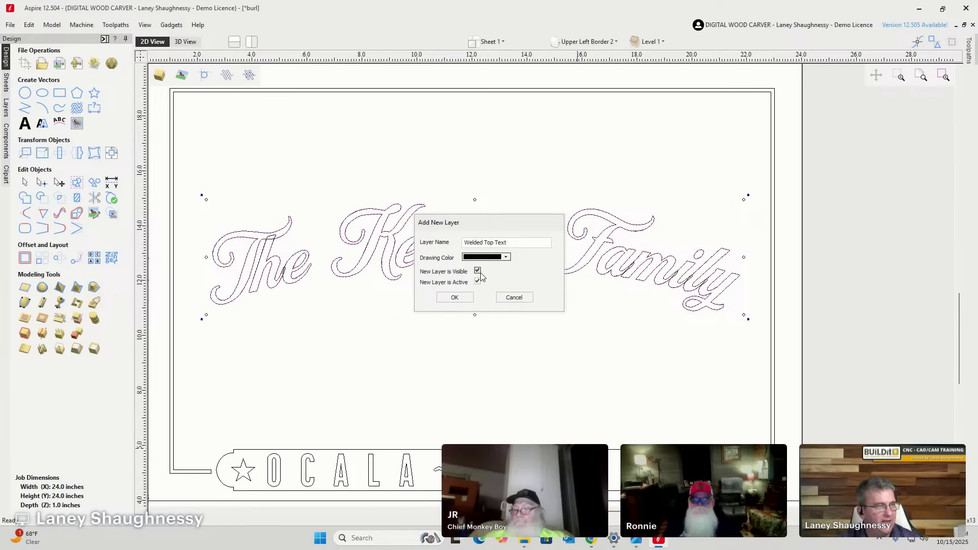
{"action": "left_click", "coordinate": [478, 271]}
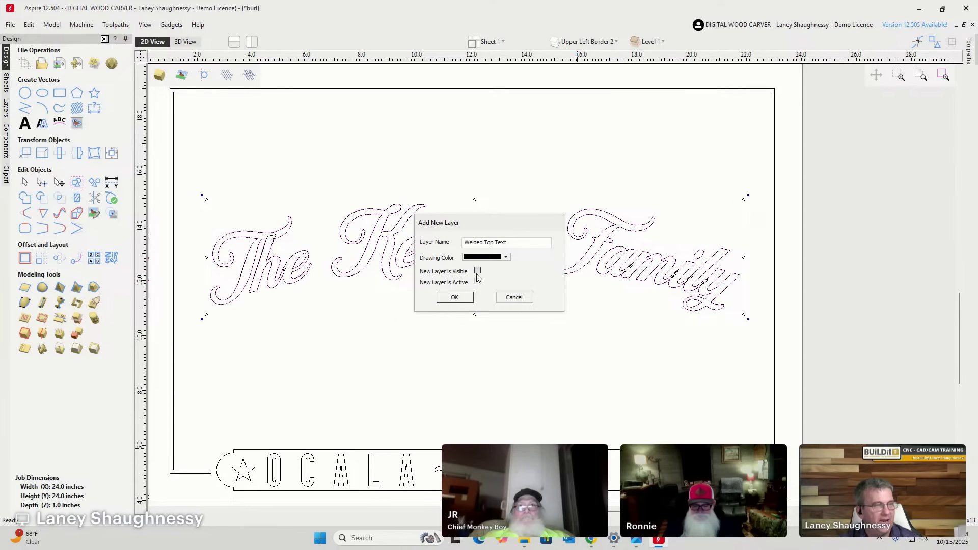
{"action": "left_click", "coordinate": [478, 281]}
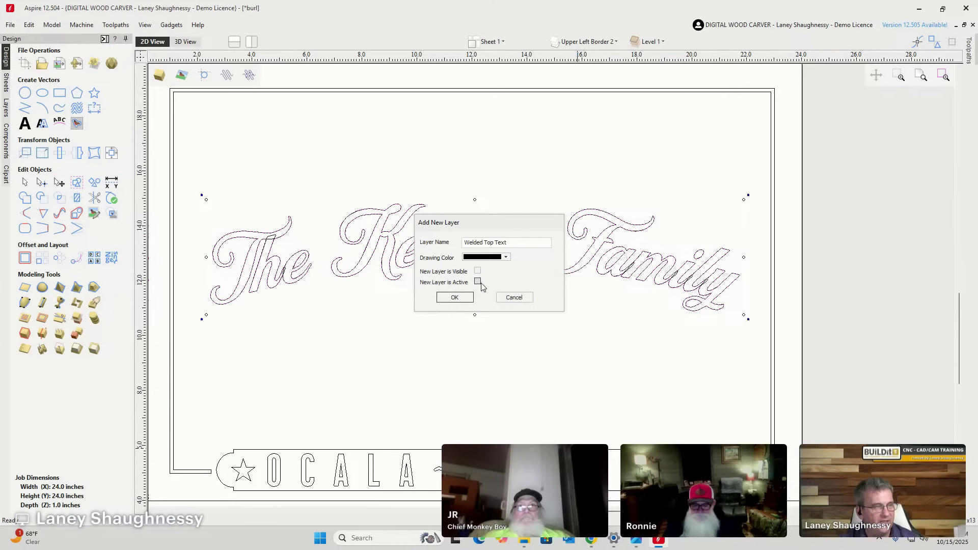
{"action": "left_click", "coordinate": [454, 298]}
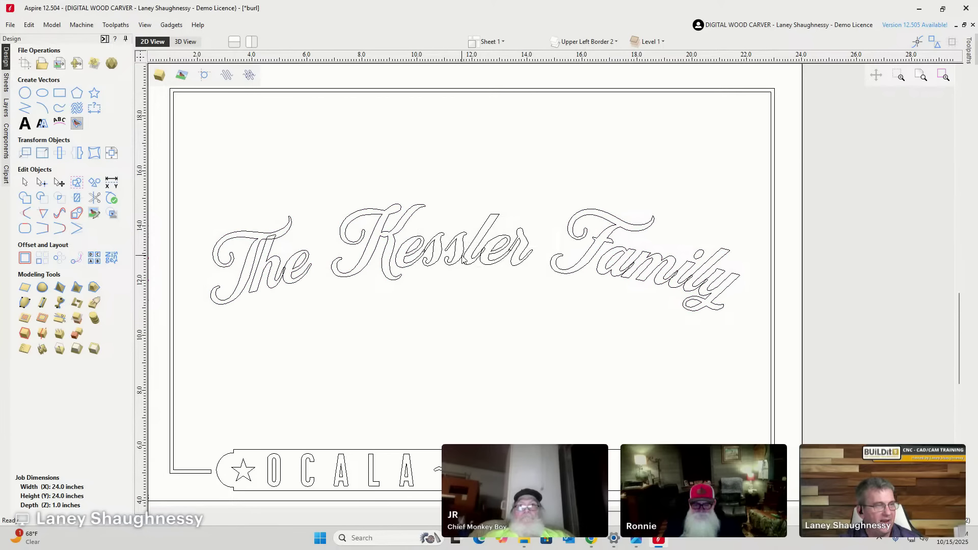
{"action": "left_click", "coordinate": [387, 247]}
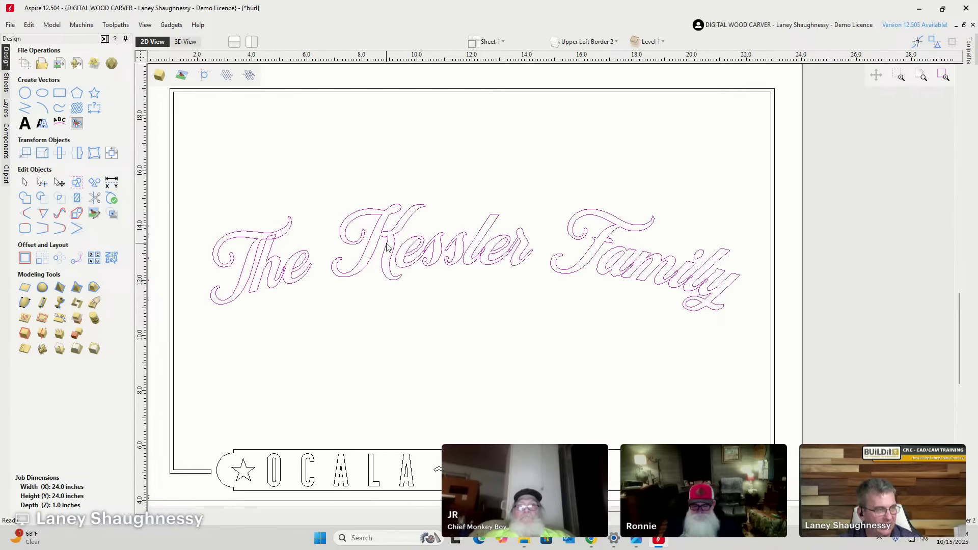
Move the selected script title onto a new black, hidden layer named 'Original Top Text'.
{"action": "right_click", "coordinate": [386, 247]}
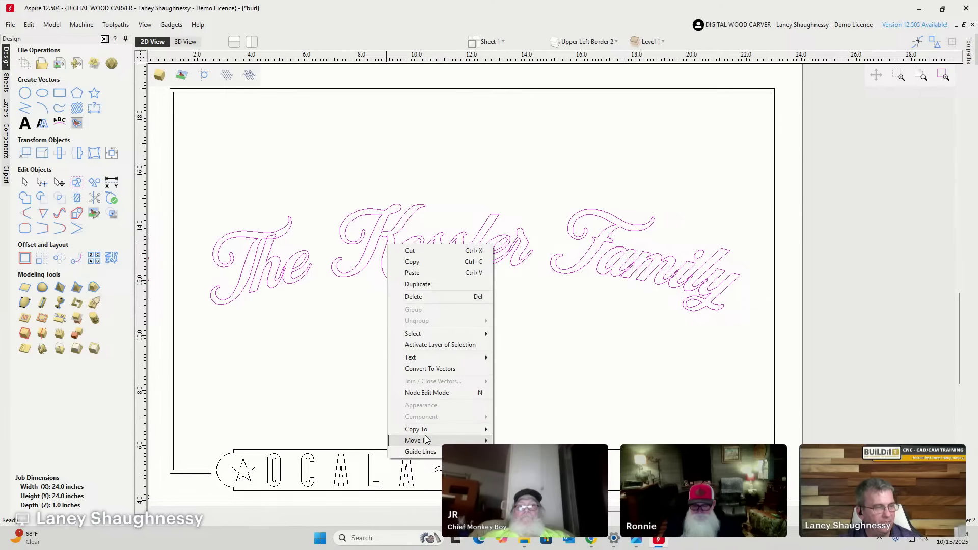
{"action": "mouse_move", "coordinate": [426, 441]}
{"action": "mouse_move", "coordinate": [524, 441]}
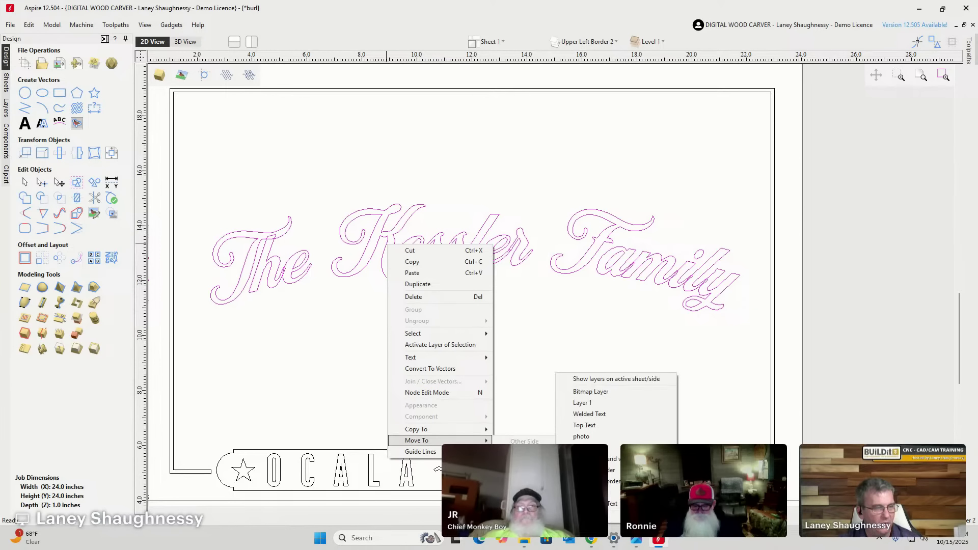
{"action": "left_click", "coordinate": [591, 514]}
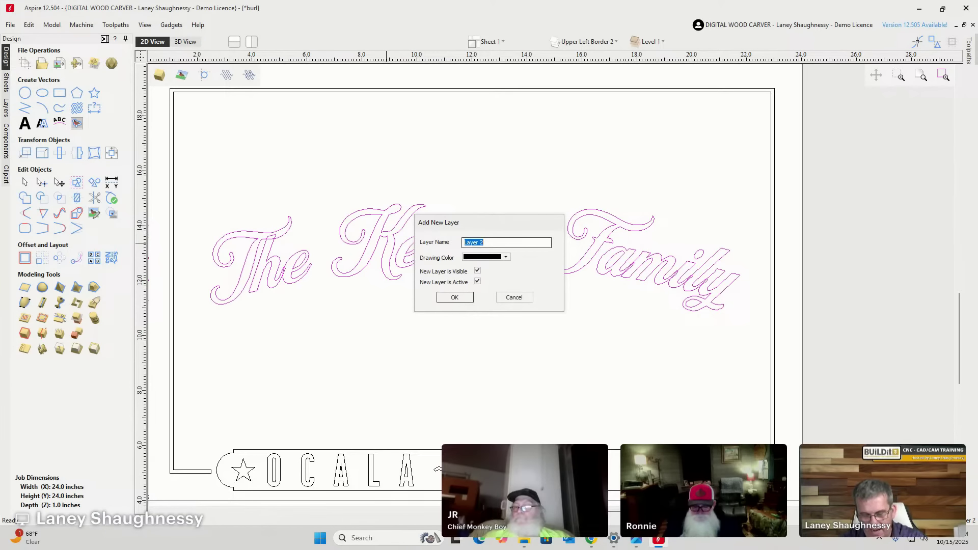
{"action": "type", "text": "Original "}
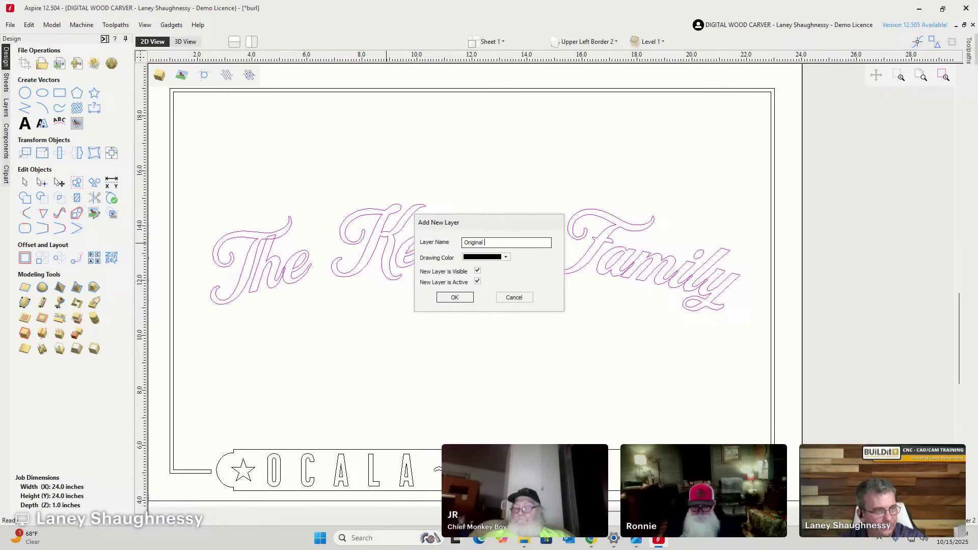
{"action": "type", "text": "Top Tex"}
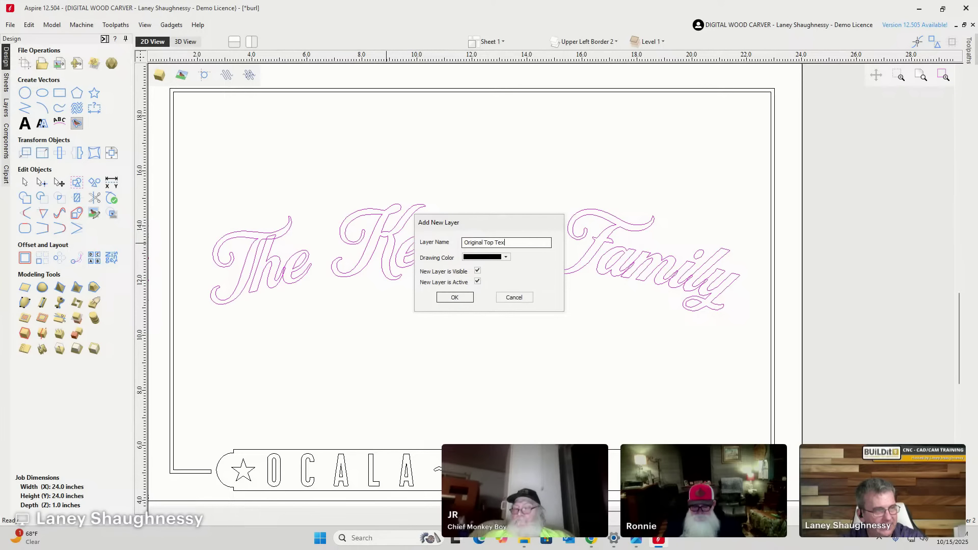
{"action": "type", "text": "t"}
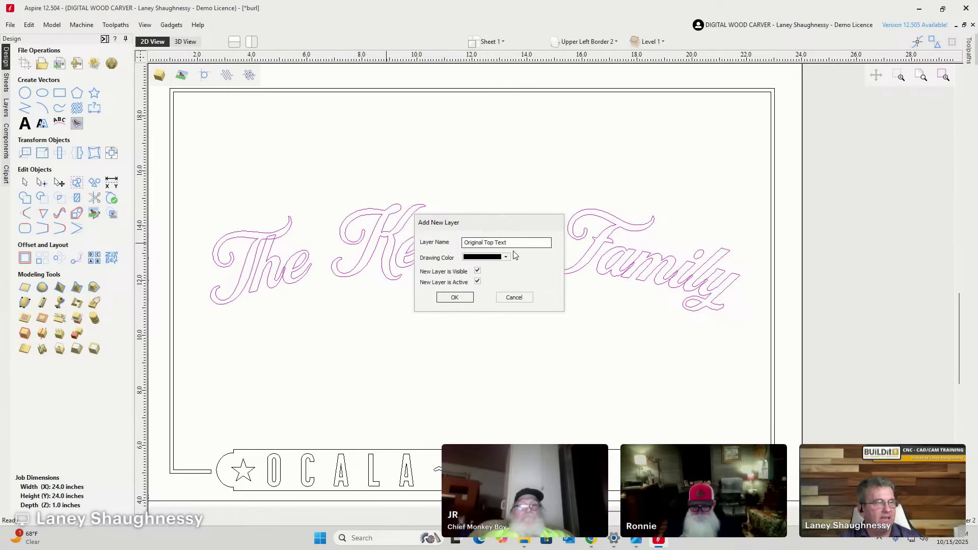
{"action": "left_click", "coordinate": [506, 257]}
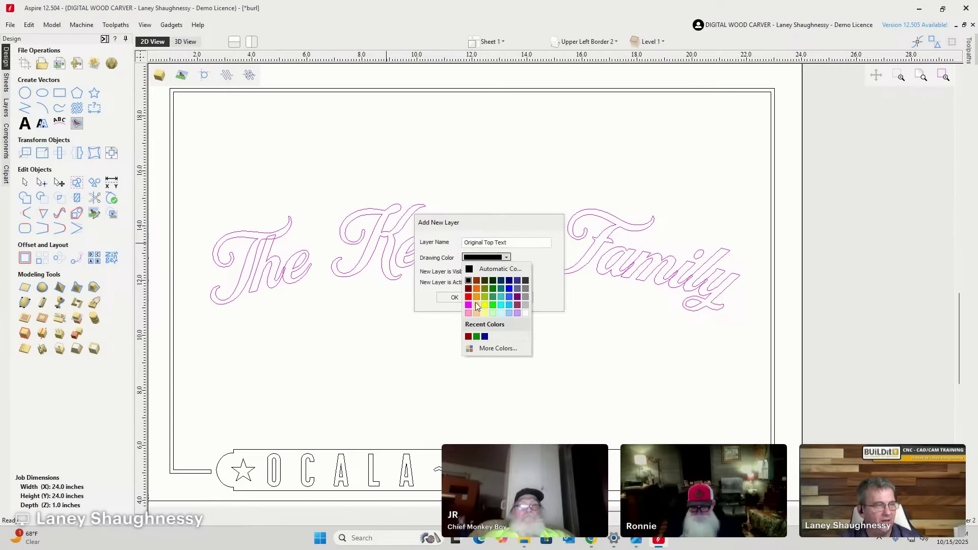
{"action": "left_click", "coordinate": [430, 253]}
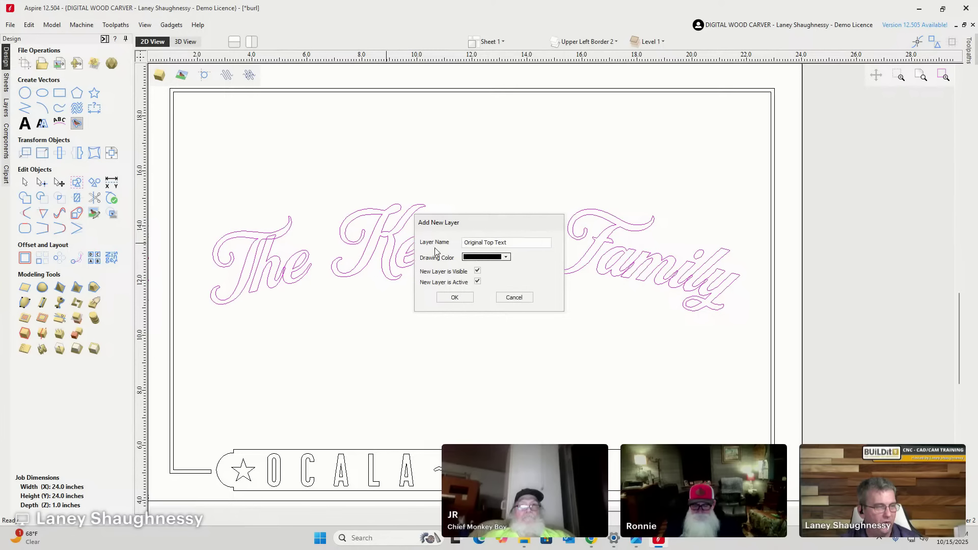
{"action": "left_click", "coordinate": [477, 271]}
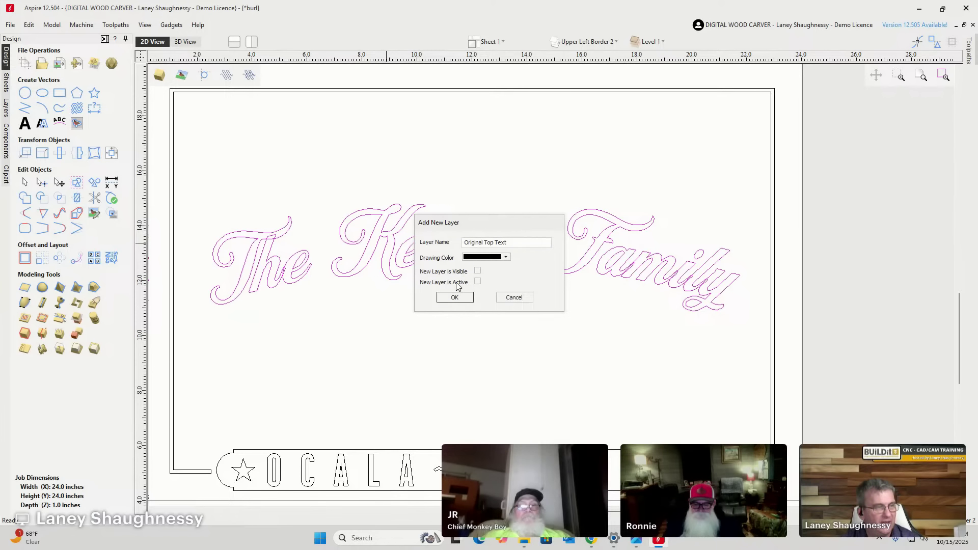
{"action": "left_click", "coordinate": [455, 298]}
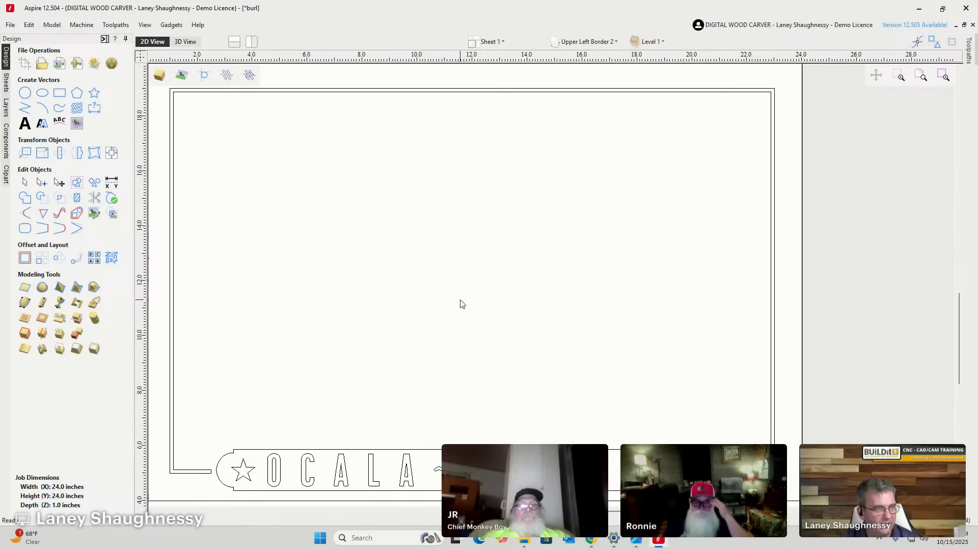
Make the Welded Top Text layer visible again.
{"action": "left_click", "coordinate": [580, 42]}
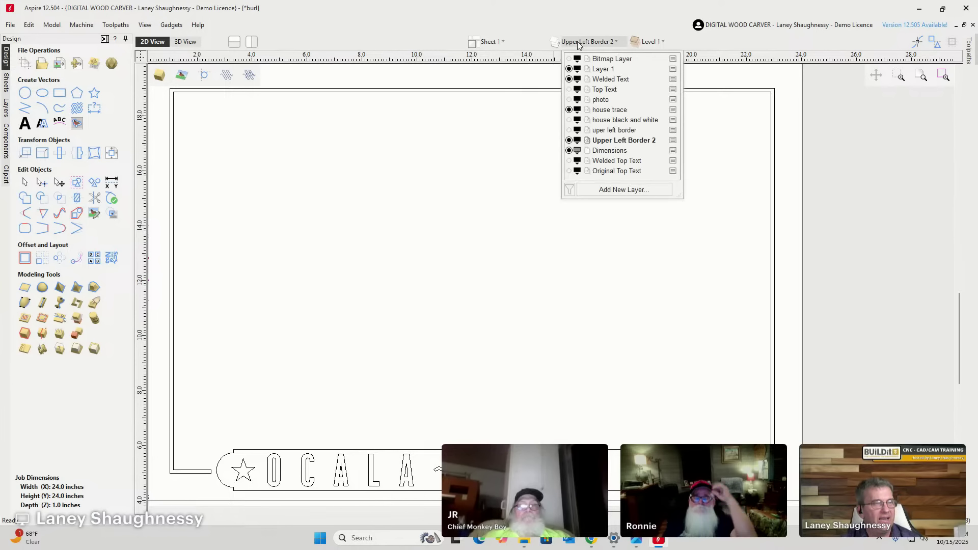
{"action": "left_click", "coordinate": [570, 161]}
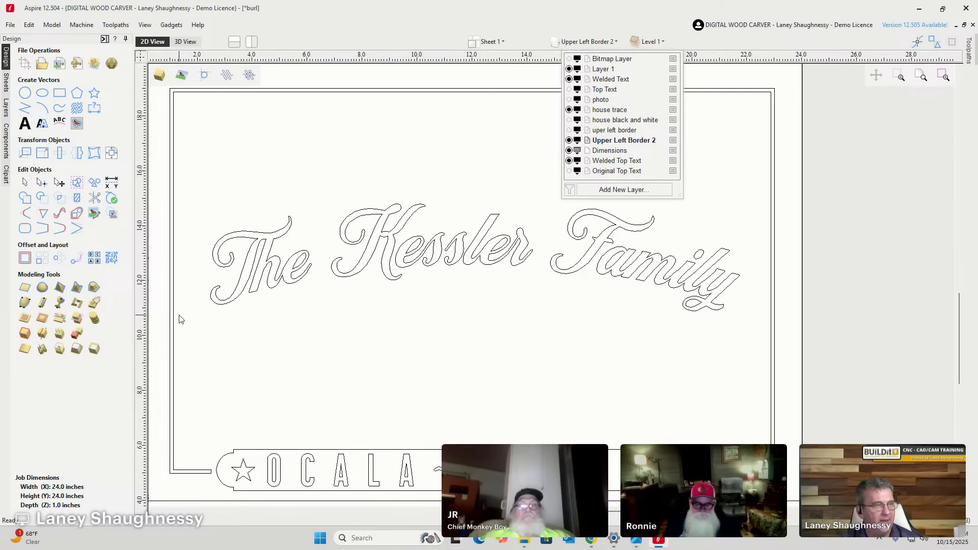
{"action": "left_click", "coordinate": [483, 262]}
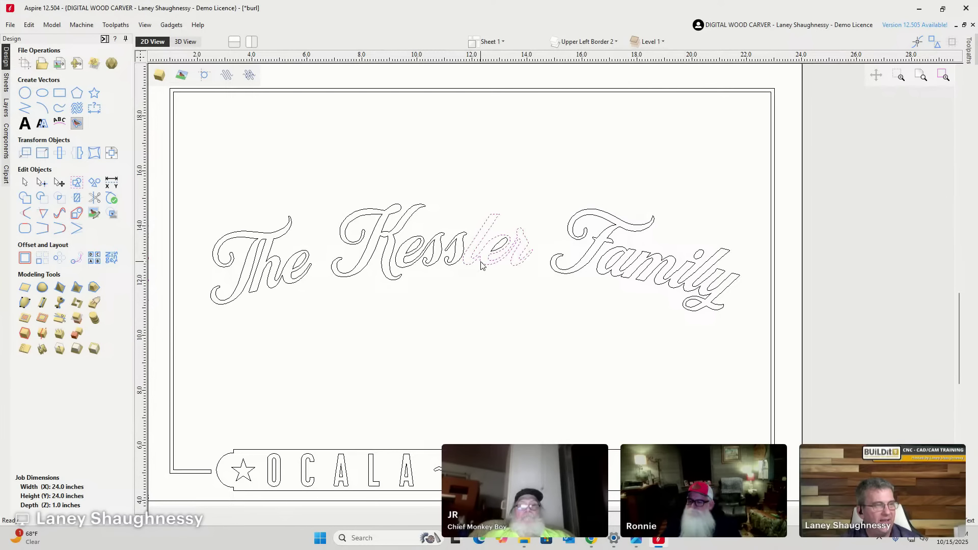
Select The Kessler Family script and nudge it up toward the top border.
{"action": "left_click_drag", "start_coordinate": [188, 196], "coordinate": [771, 339]}
{"action": "key", "text": "Up"}
{"action": "key", "text": "Up"}
{"action": "key", "text": "Up"}
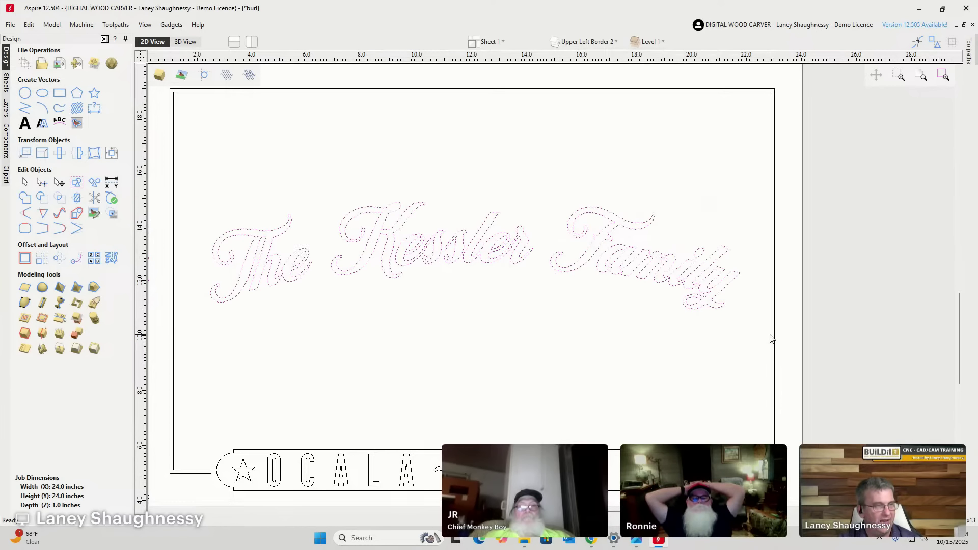
{"action": "key", "text": "Up"}
{"action": "key", "text": "Up"}
{"action": "key", "text": "Up"}
{"action": "key", "text": "Up"}
{"action": "key", "text": "Up"}
{"action": "key", "text": "Up"}
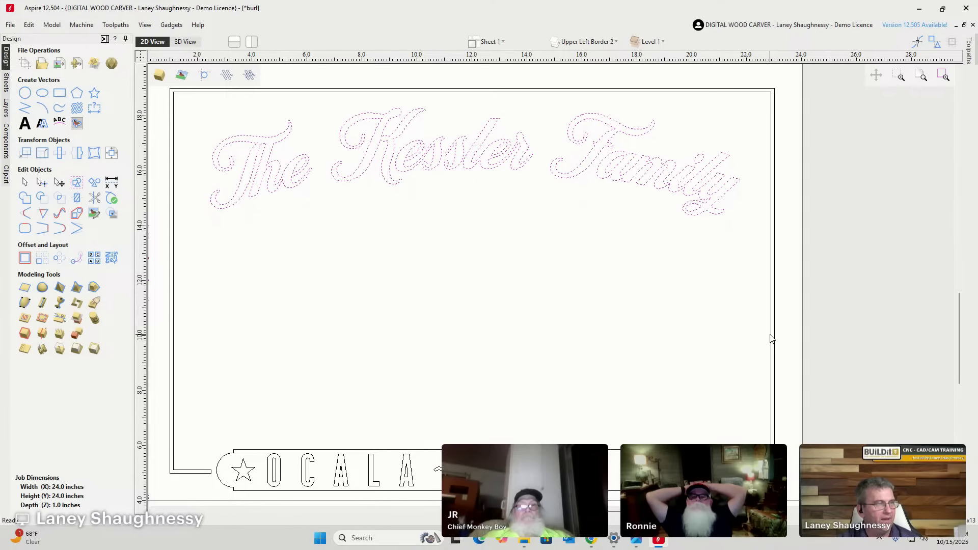
{"action": "key", "text": "Down"}
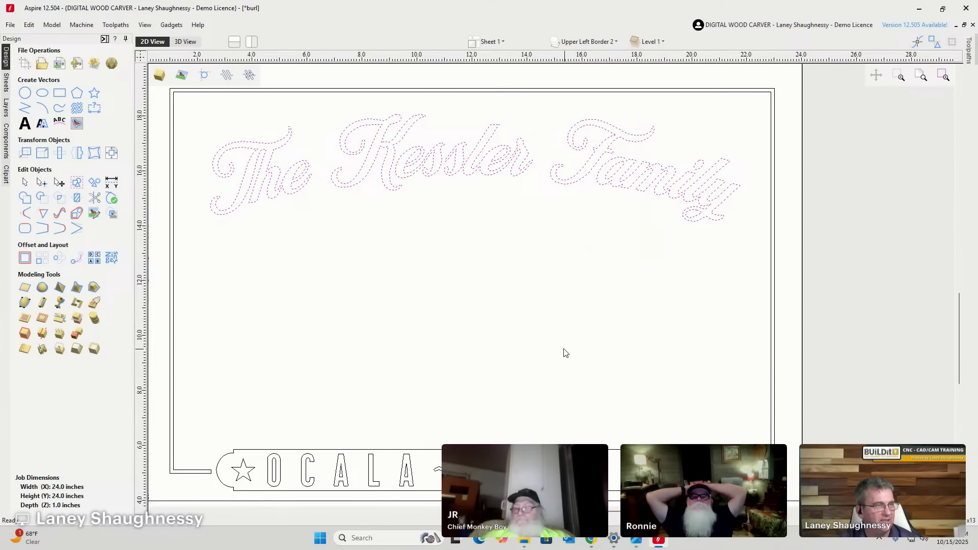
{"action": "left_click", "coordinate": [489, 224]}
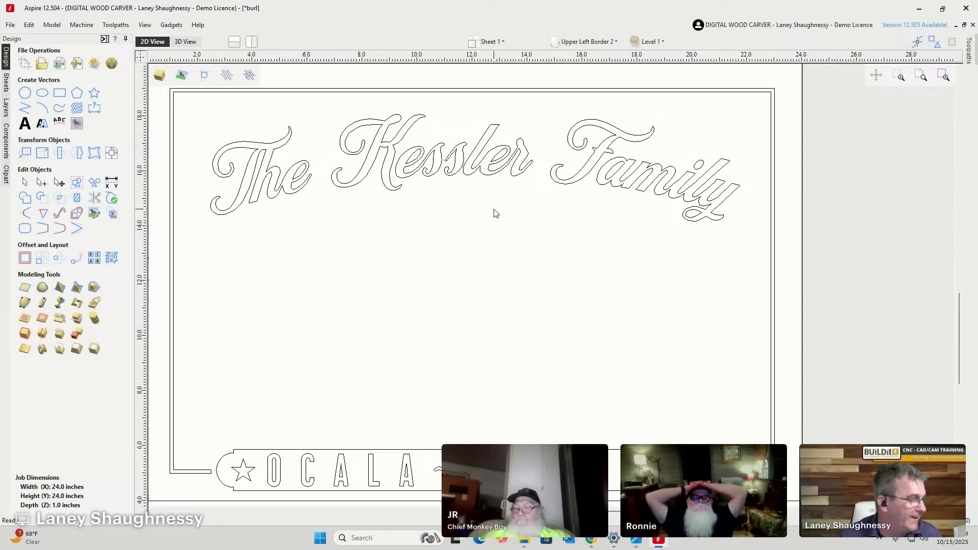
{"action": "scroll", "coordinate": [412, 164], "scroll_direction": "up", "scroll_amount": 3}
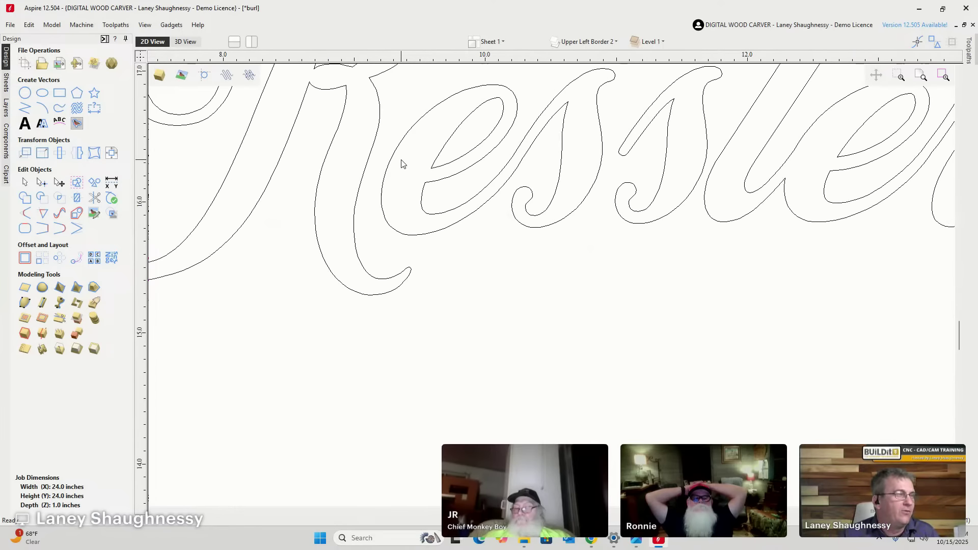
{"action": "scroll", "coordinate": [402, 159], "scroll_direction": "down", "scroll_amount": 3}
{"action": "scroll", "coordinate": [414, 170], "scroll_direction": "up", "scroll_amount": 3}
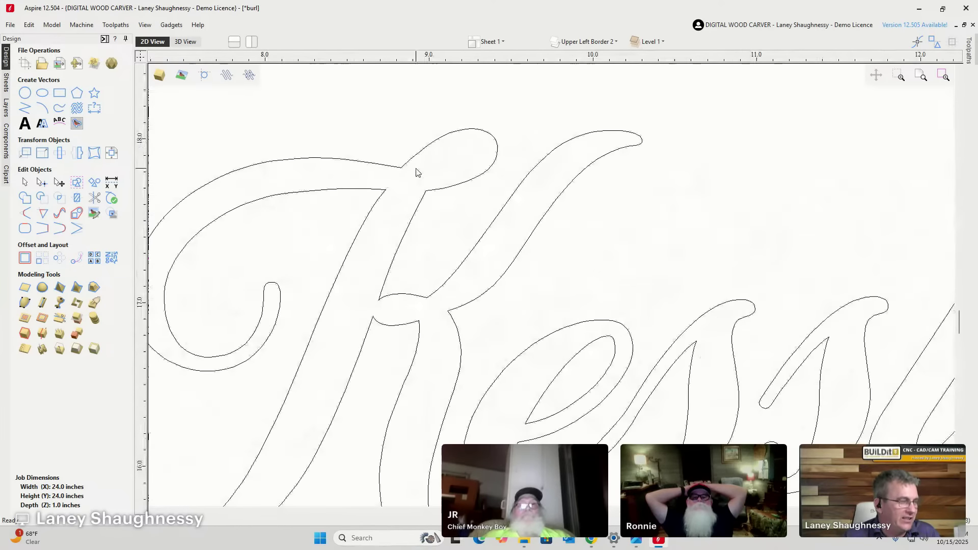
{"action": "scroll", "coordinate": [414, 169], "scroll_direction": "down", "scroll_amount": 5}
{"action": "scroll", "coordinate": [397, 164], "scroll_direction": "up", "scroll_amount": 3}
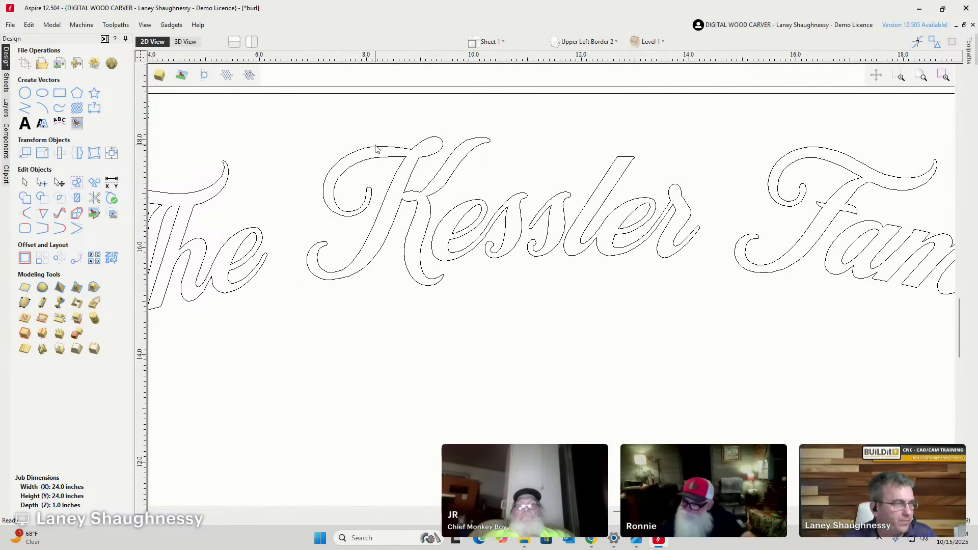
{"action": "scroll", "coordinate": [374, 153], "scroll_direction": "down", "scroll_amount": 3}
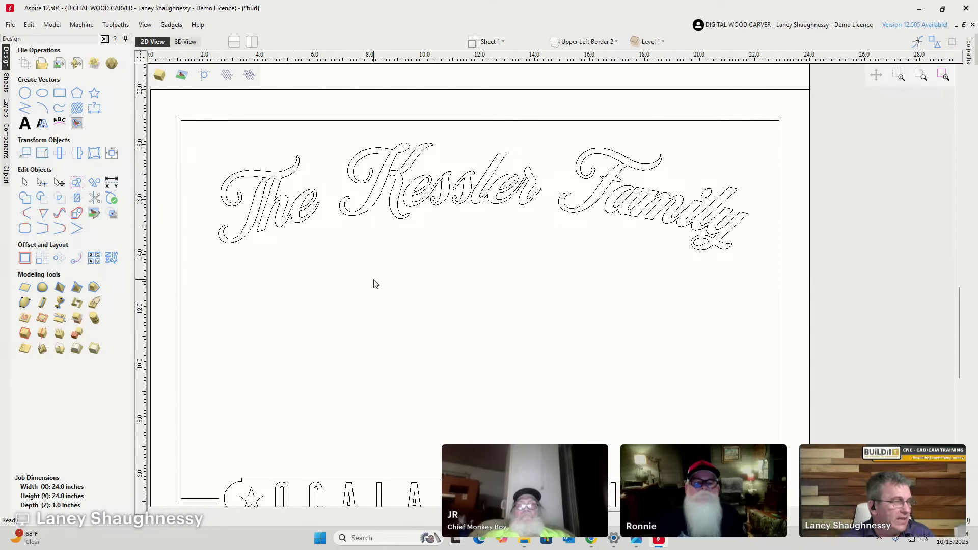
{"action": "scroll", "coordinate": [375, 284], "scroll_direction": "down", "scroll_amount": 5}
{"action": "scroll", "coordinate": [432, 437], "scroll_direction": "up", "scroll_amount": 7}
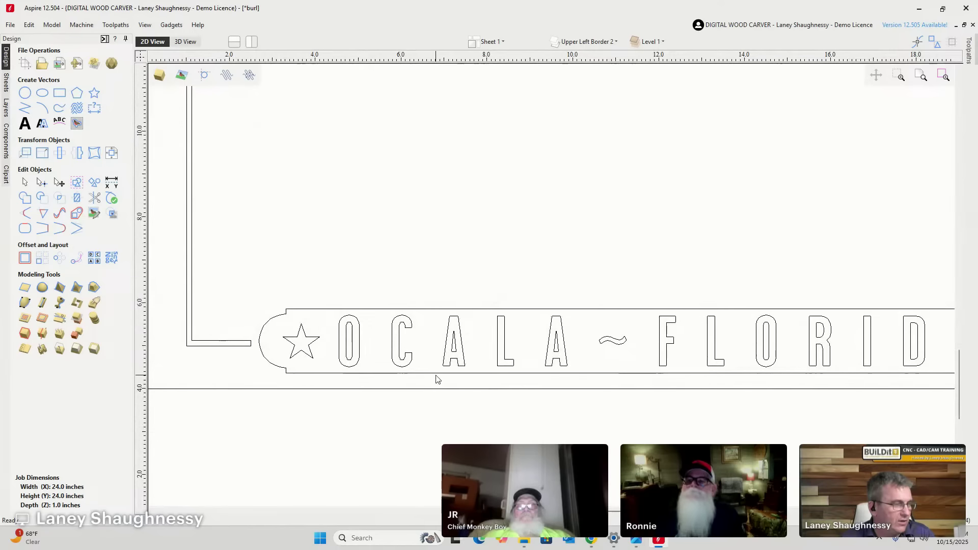
Replace OCALA with CITRA so the banner reads CITRA~FLORIDA.
{"action": "left_click", "coordinate": [445, 349]}
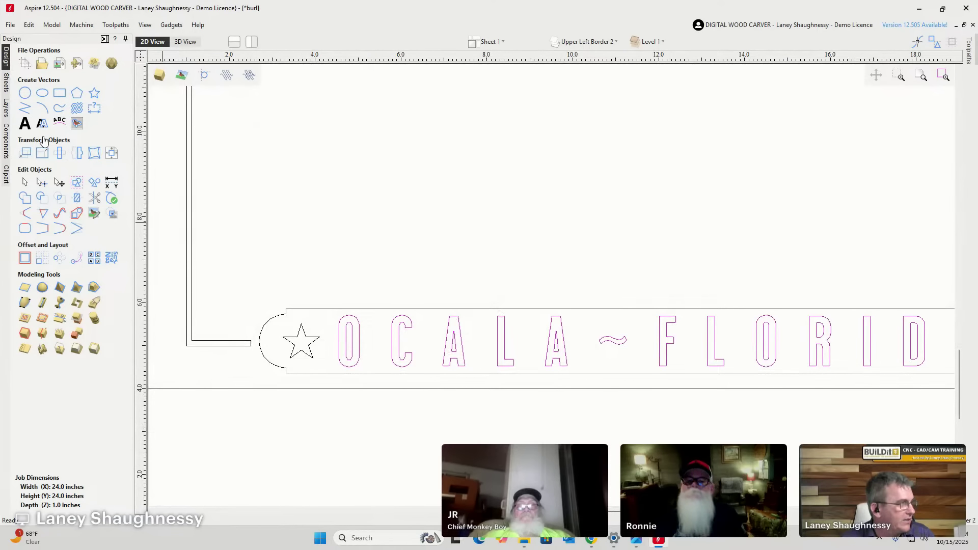
{"action": "left_click", "coordinate": [25, 129]}
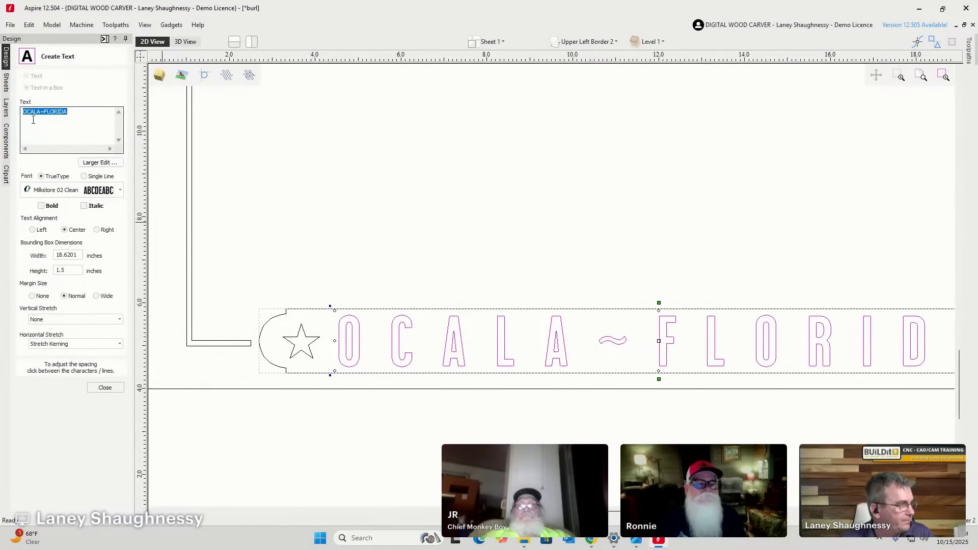
{"action": "double_click", "coordinate": [40, 113]}
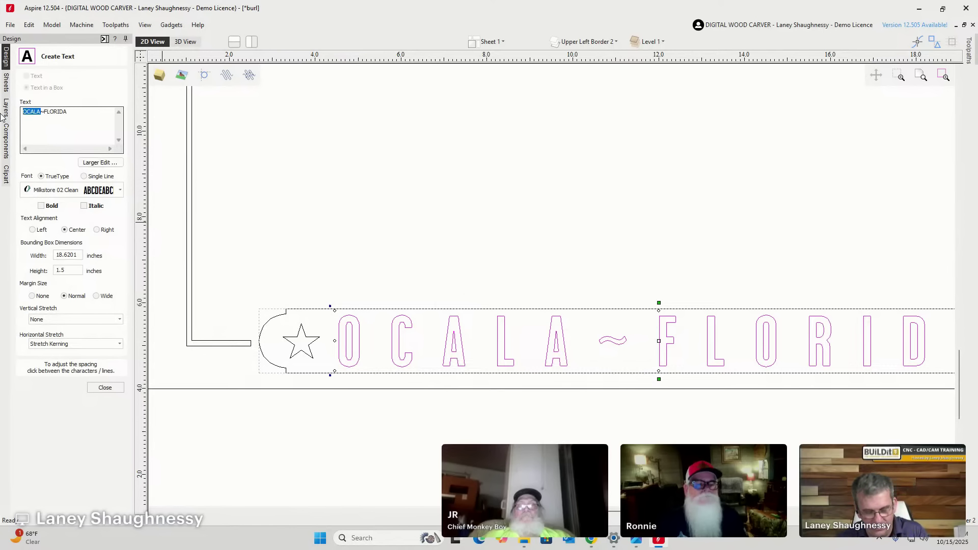
{"action": "type", "text": "CITRA"}
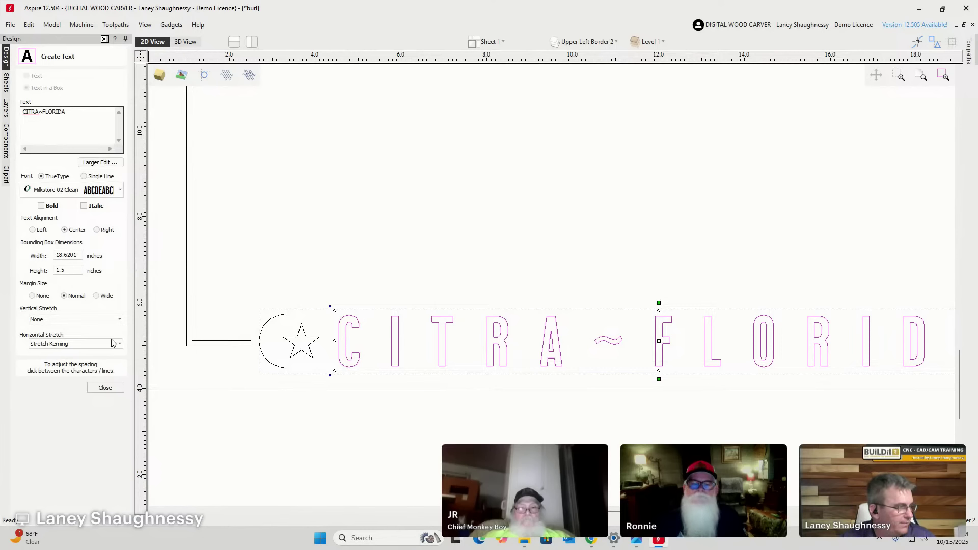
{"action": "left_click", "coordinate": [105, 388]}
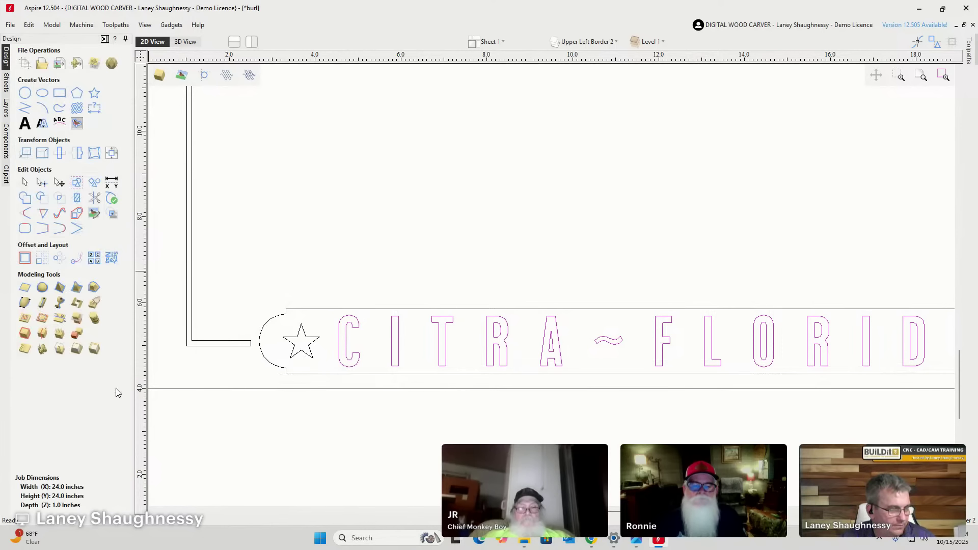
{"action": "scroll", "coordinate": [414, 223], "scroll_direction": "down", "scroll_amount": 3}
{"action": "scroll", "coordinate": [489, 254], "scroll_direction": "up", "scroll_amount": 3}
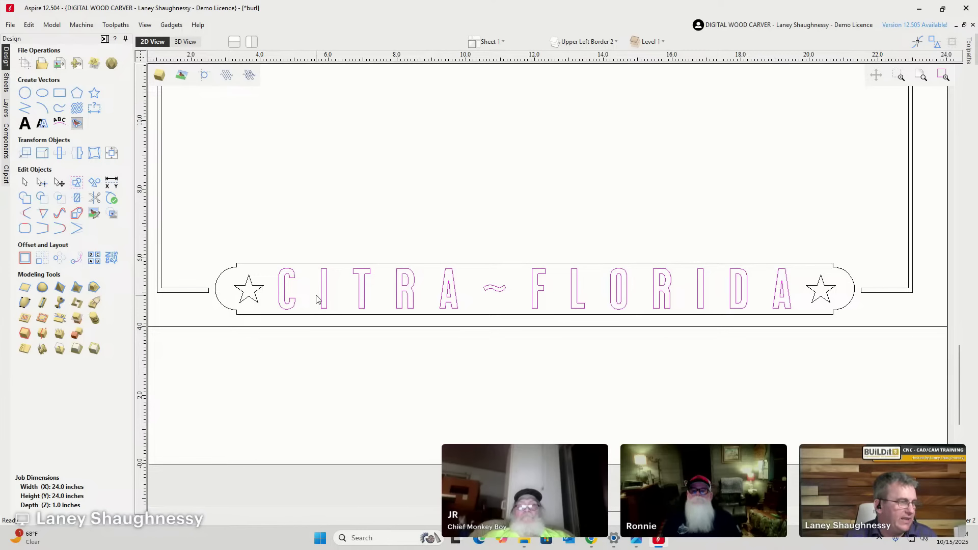
Set the banner's horizontal stretch to Stretch Kerning instead of Stretch Characters.
{"action": "left_click", "coordinate": [23, 124]}
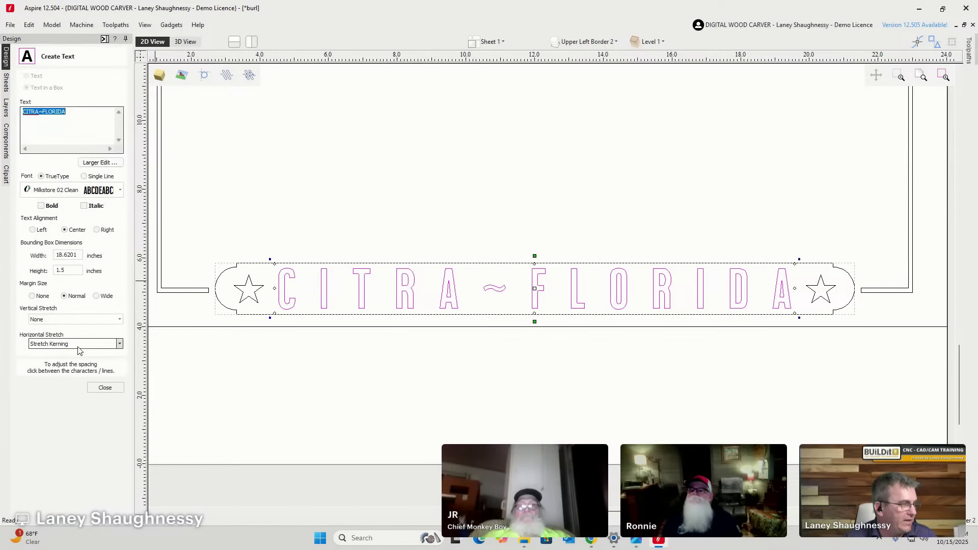
{"action": "left_click", "coordinate": [78, 344]}
{"action": "left_click", "coordinate": [53, 374]}
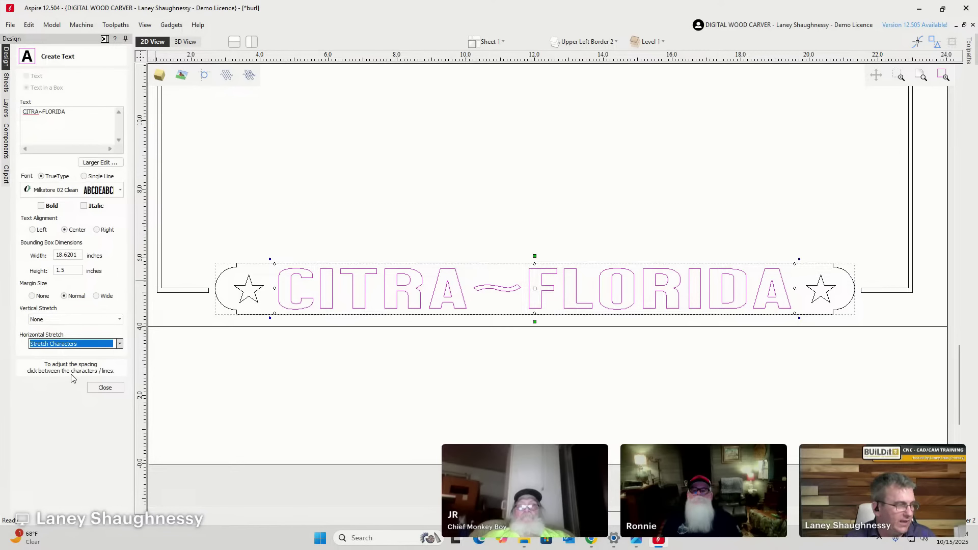
{"action": "left_click", "coordinate": [68, 346]}
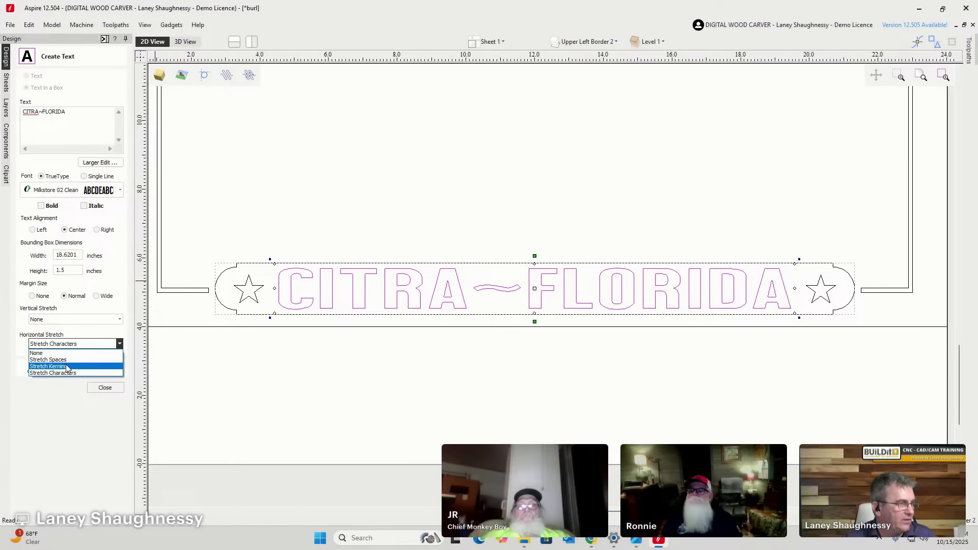
{"action": "left_click", "coordinate": [68, 367]}
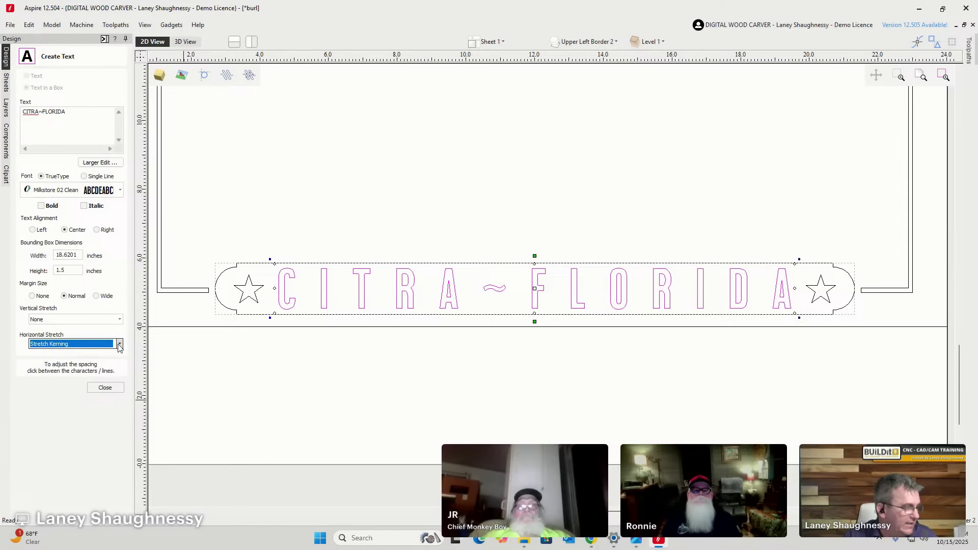
{"action": "left_click", "coordinate": [105, 388]}
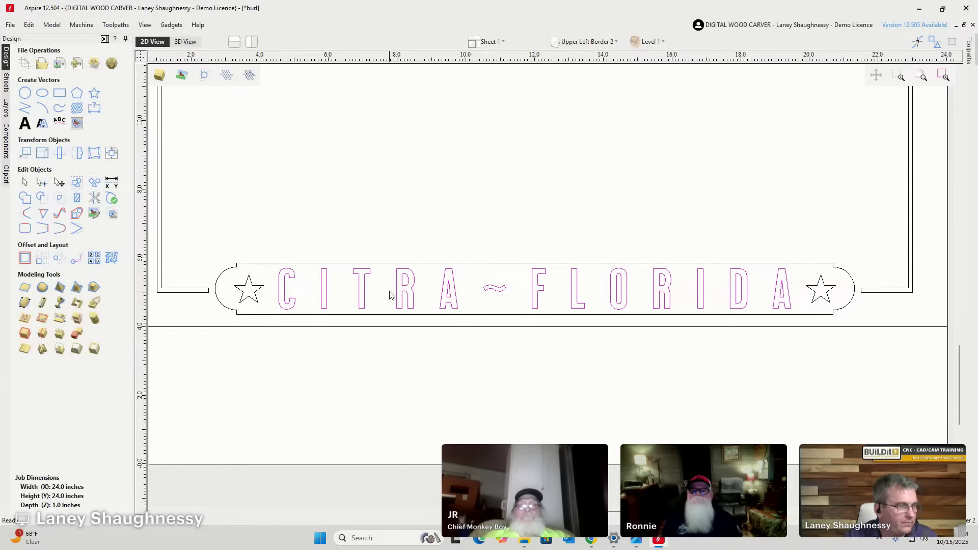
{"action": "scroll", "coordinate": [370, 306], "scroll_direction": "down", "scroll_amount": 2}
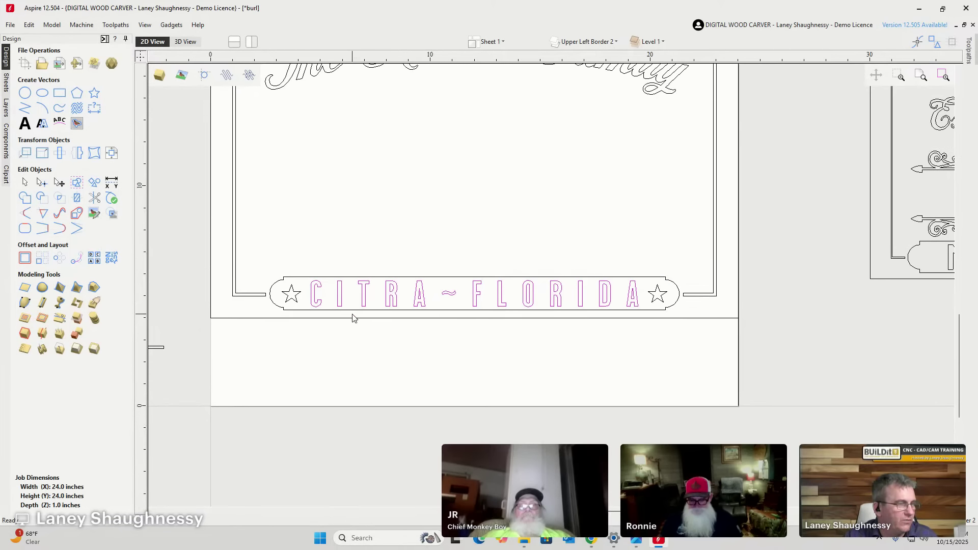
{"action": "scroll", "coordinate": [354, 319], "scroll_direction": "up", "scroll_amount": 3}
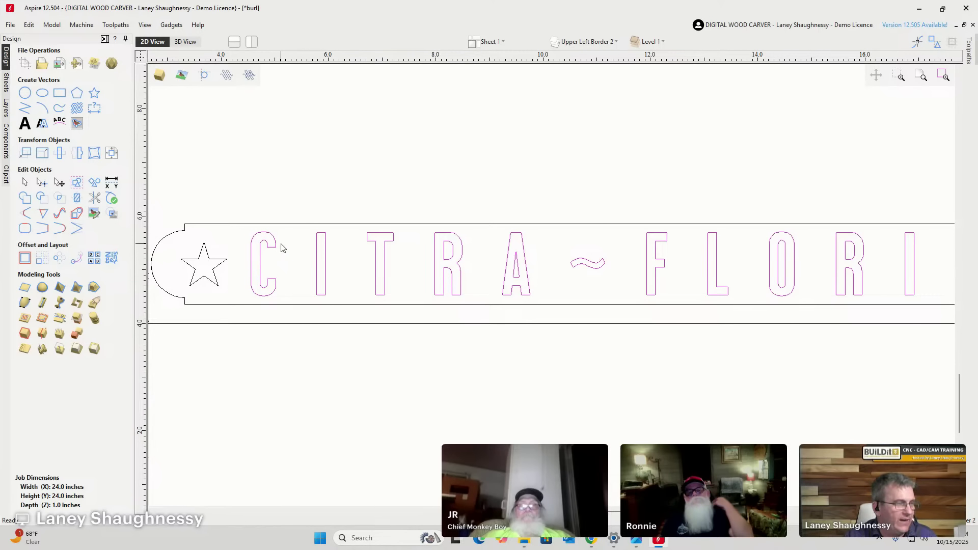
{"action": "scroll", "coordinate": [290, 272], "scroll_direction": "down", "scroll_amount": 2}
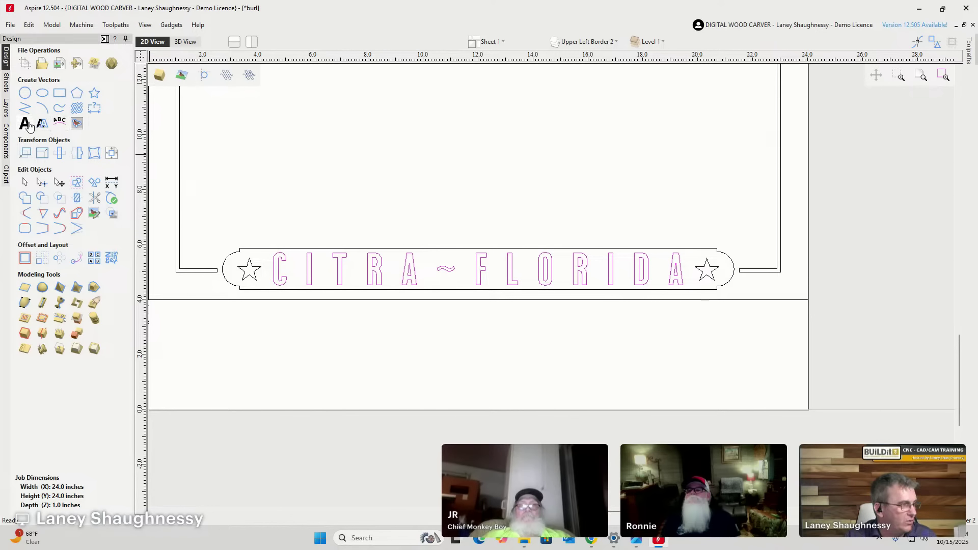
{"action": "left_click", "coordinate": [29, 125]}
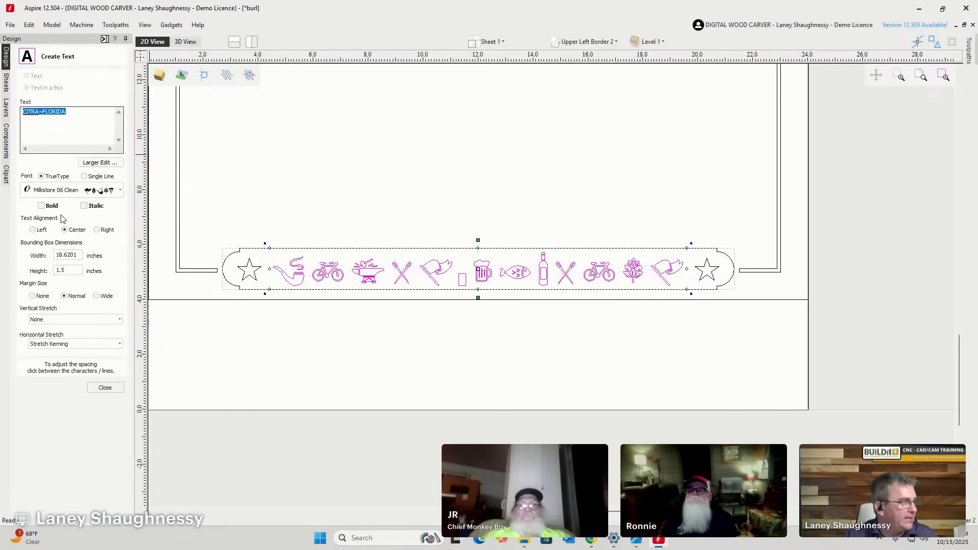
{"action": "left_click", "coordinate": [93, 195]}
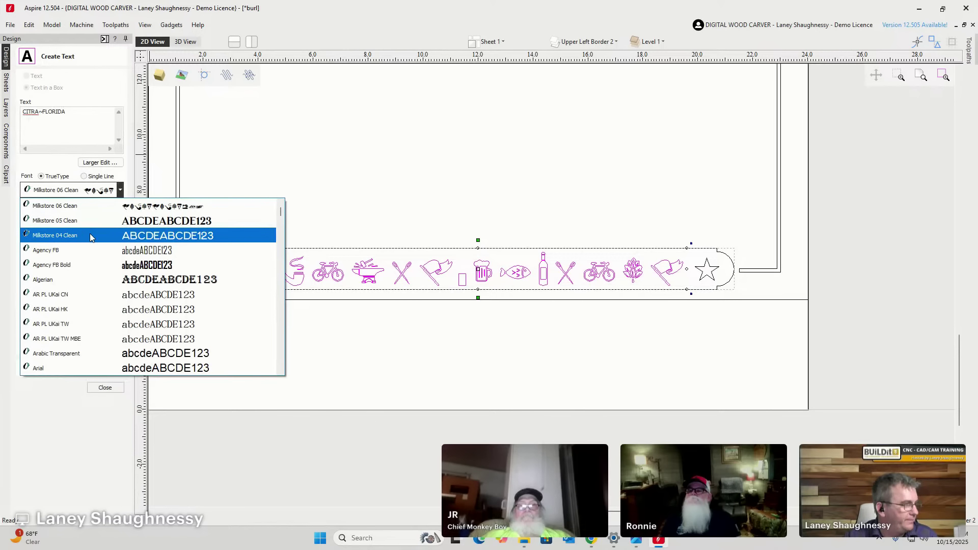
{"action": "left_click", "coordinate": [90, 238]}
{"action": "left_click", "coordinate": [84, 195]}
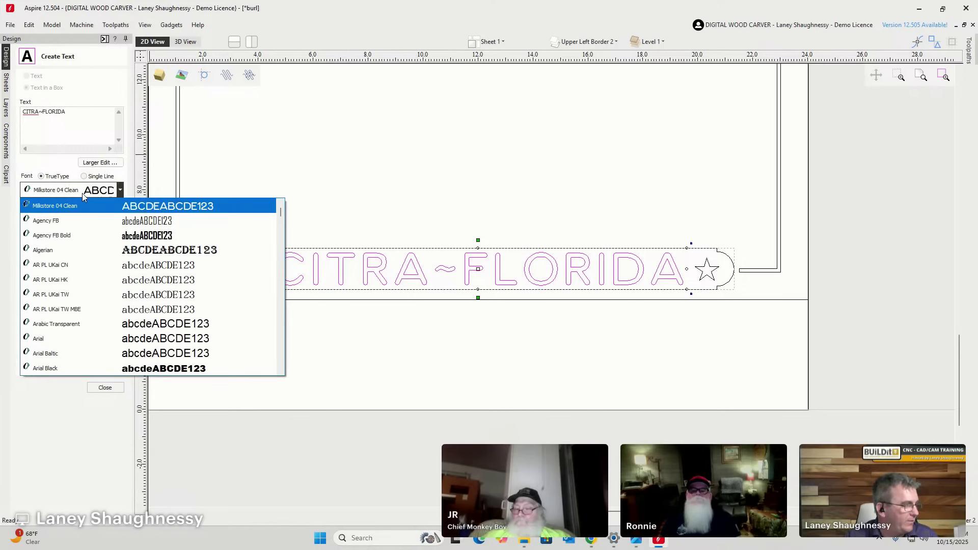
{"action": "scroll", "coordinate": [81, 216], "scroll_direction": "up", "scroll_amount": 2}
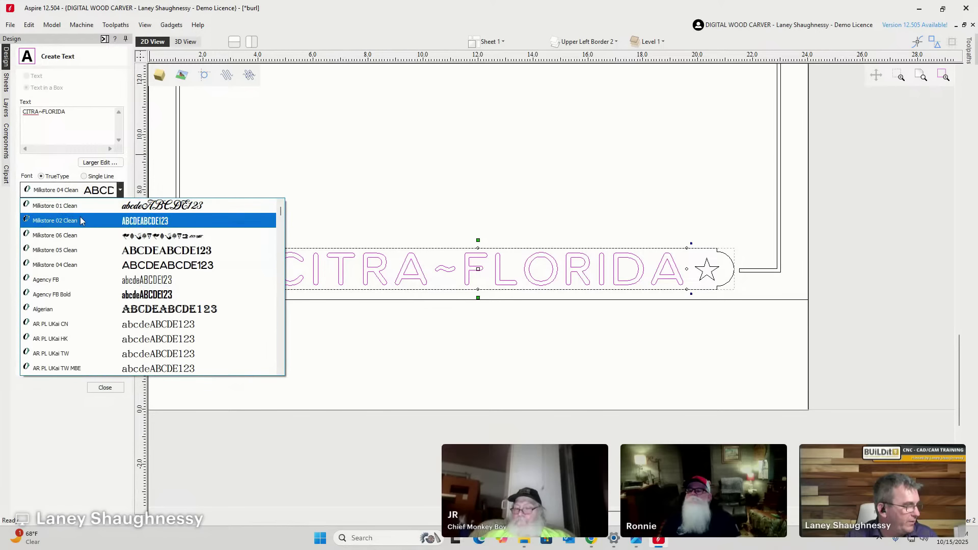
{"action": "left_click", "coordinate": [81, 219]}
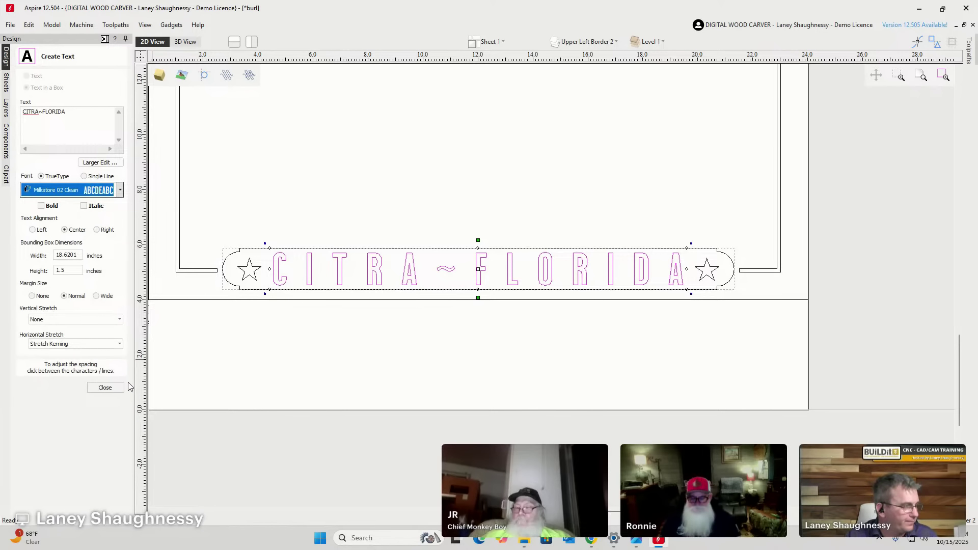
{"action": "left_click", "coordinate": [111, 389]}
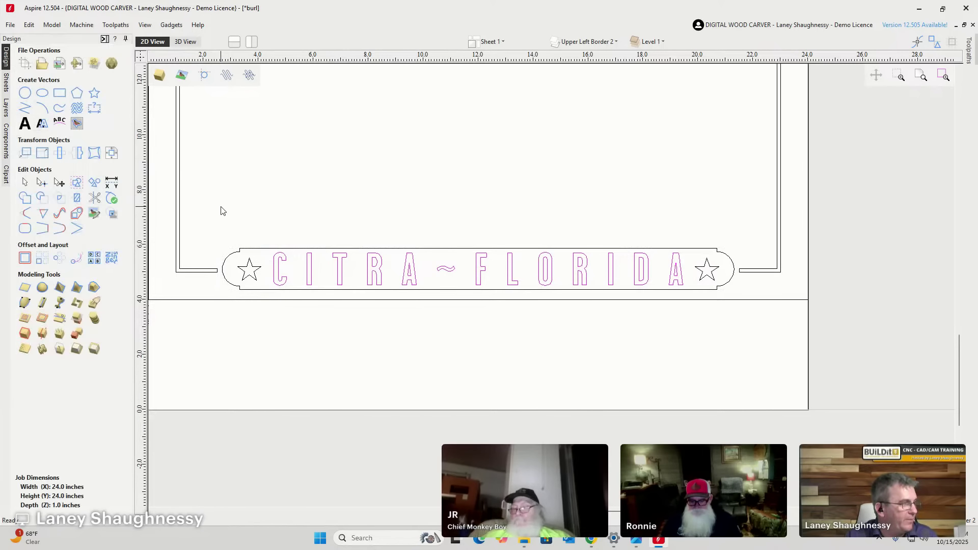
Reopen the banner text and try a tighter C–I gap, then undo it.
{"action": "double_click", "coordinate": [304, 263]}
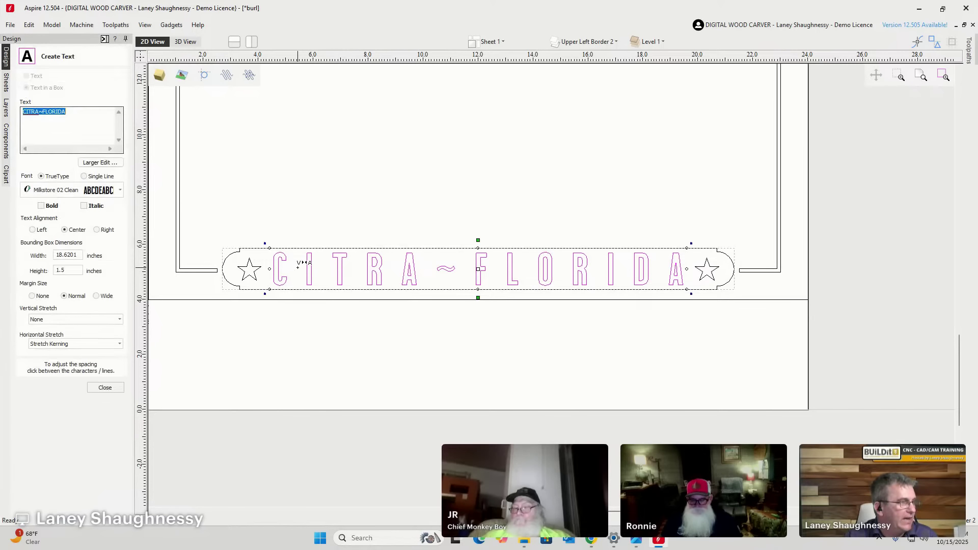
{"action": "scroll", "coordinate": [304, 264], "scroll_direction": "up", "scroll_amount": 5}
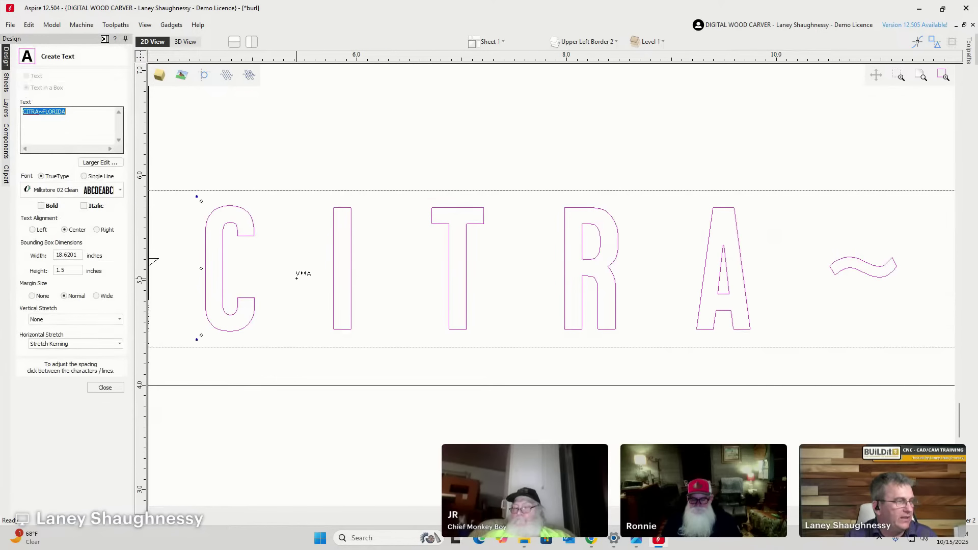
{"action": "left_click_drag", "start_coordinate": [301, 261], "coordinate": [301, 260]}
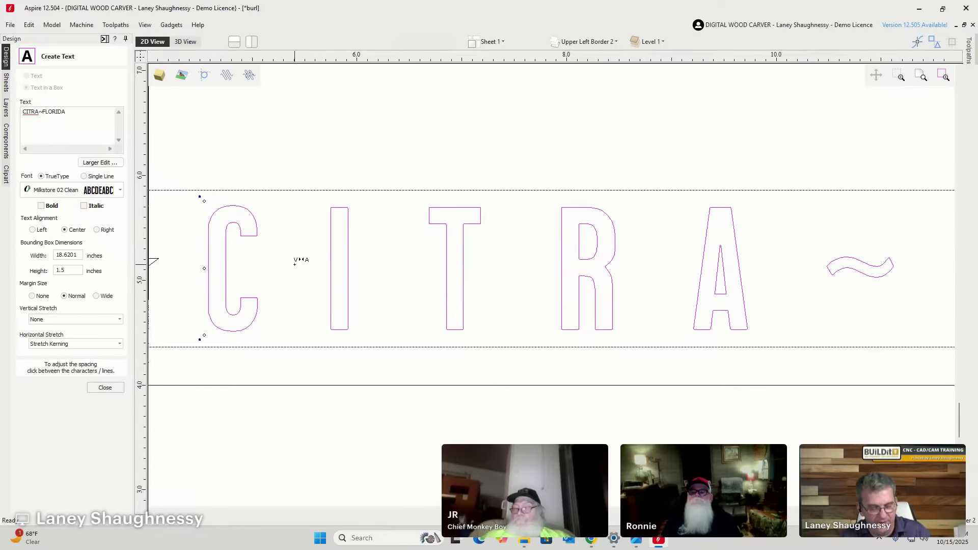
{"action": "key", "text": "ctrl+z"}
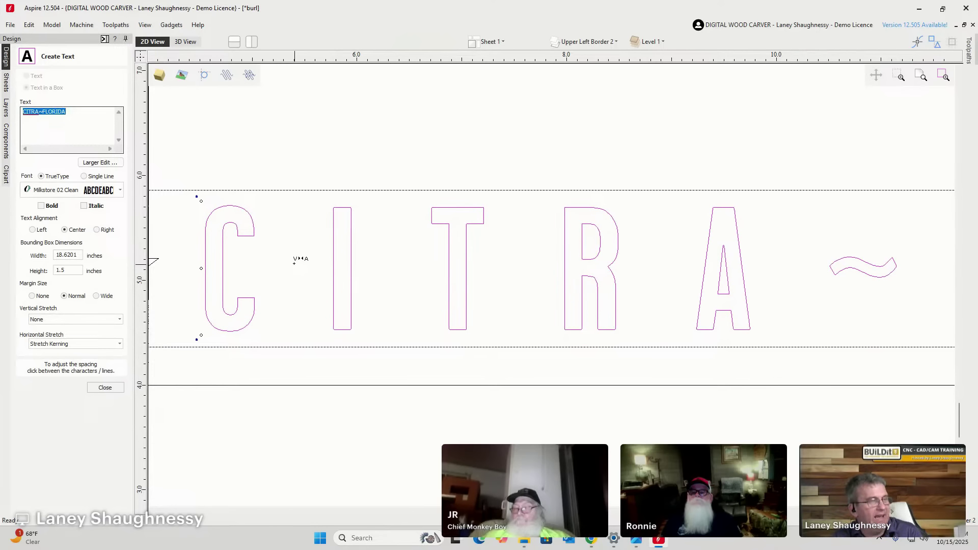
{"action": "scroll", "coordinate": [295, 262], "scroll_direction": "down", "scroll_amount": 2}
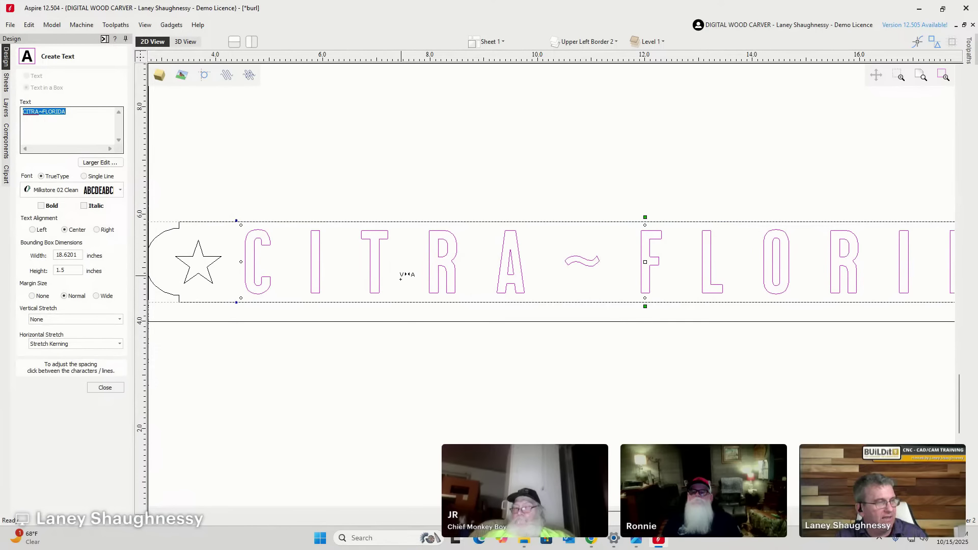
{"action": "scroll", "coordinate": [677, 268], "scroll_direction": "down", "scroll_amount": 3}
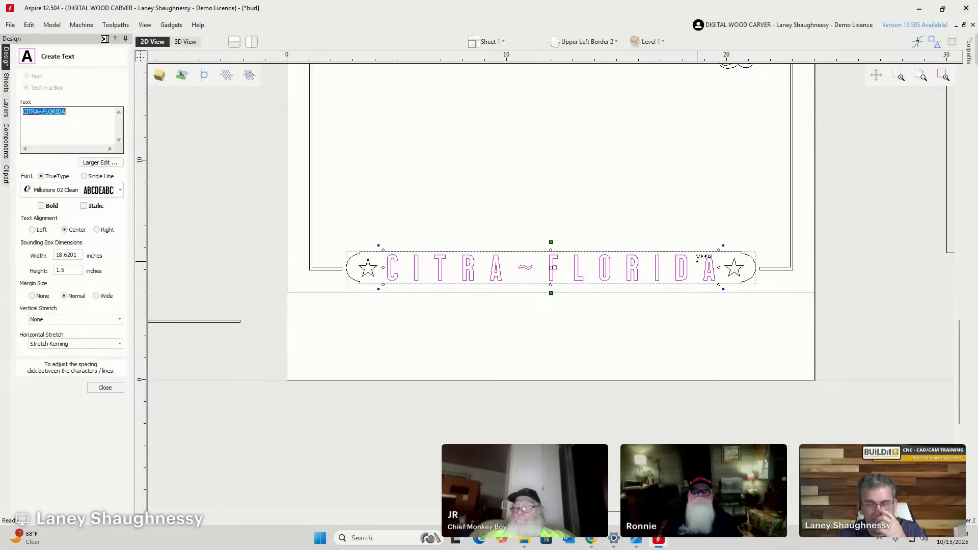
{"action": "scroll", "coordinate": [381, 284], "scroll_direction": "up", "scroll_amount": 2}
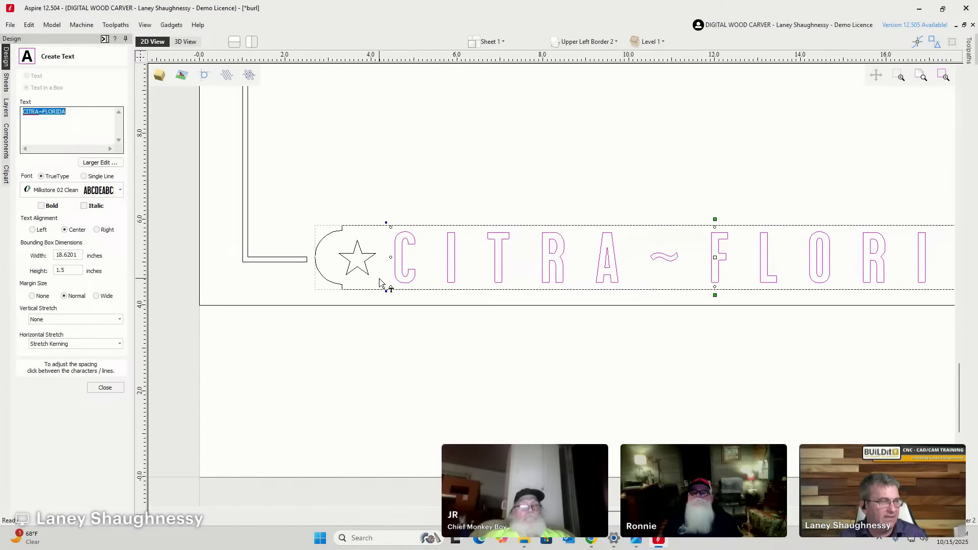
{"action": "scroll", "coordinate": [406, 251], "scroll_direction": "down", "scroll_amount": 2}
{"action": "scroll", "coordinate": [385, 241], "scroll_direction": "up", "scroll_amount": 3}
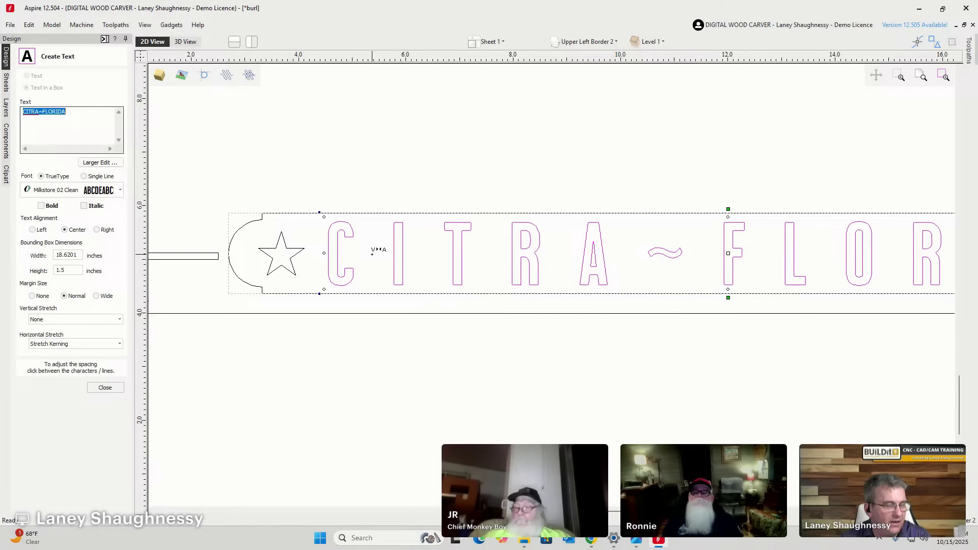
Shift the C toward the star and widen the CITRA~FLORIDA letter spacing twice.
{"action": "left_click", "coordinate": [372, 253]}
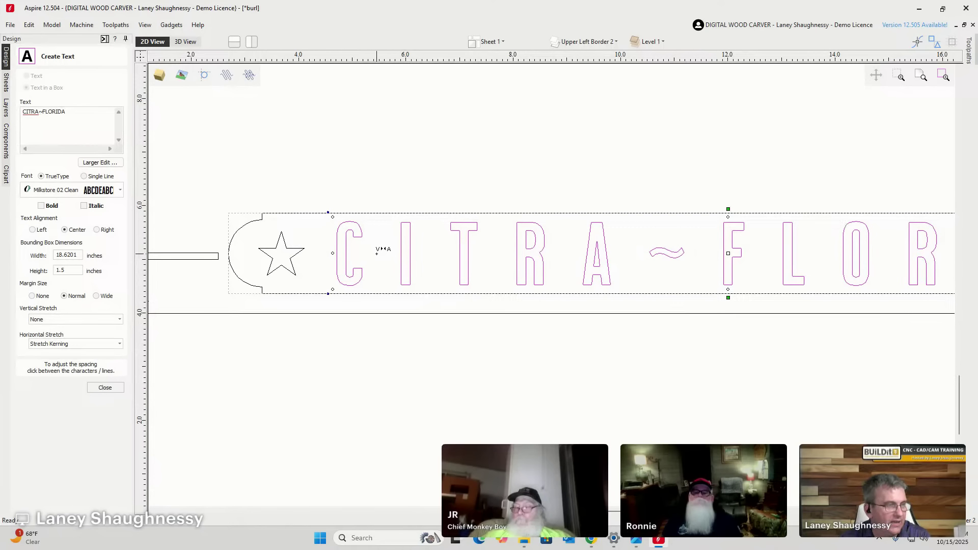
{"action": "left_click_drag", "start_coordinate": [377, 253], "coordinate": [444, 250]}
{"action": "scroll", "coordinate": [415, 266], "scroll_direction": "down", "scroll_amount": 3}
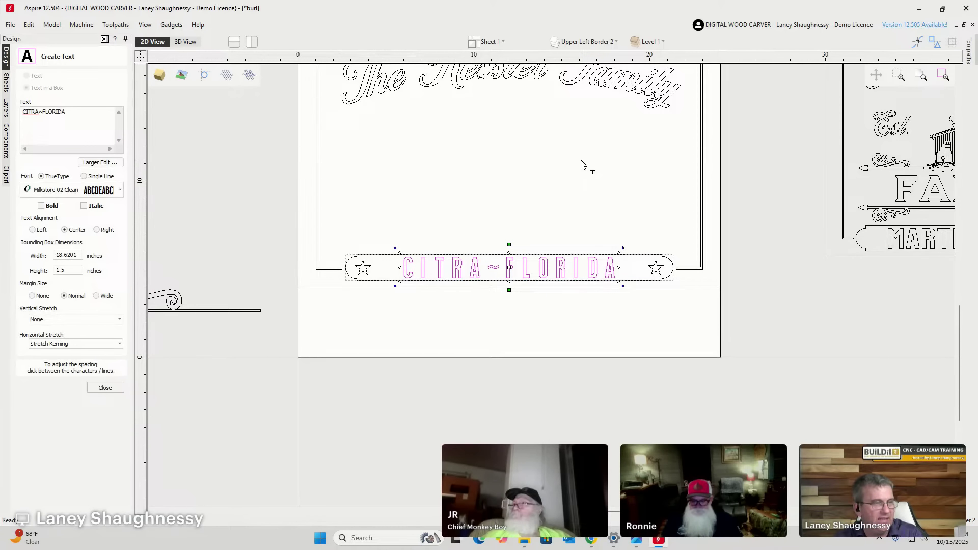
{"action": "key", "text": "greater"}
{"action": "key", "text": "greater"}
{"action": "key", "text": "greater"}
{"action": "key", "text": "greater"}
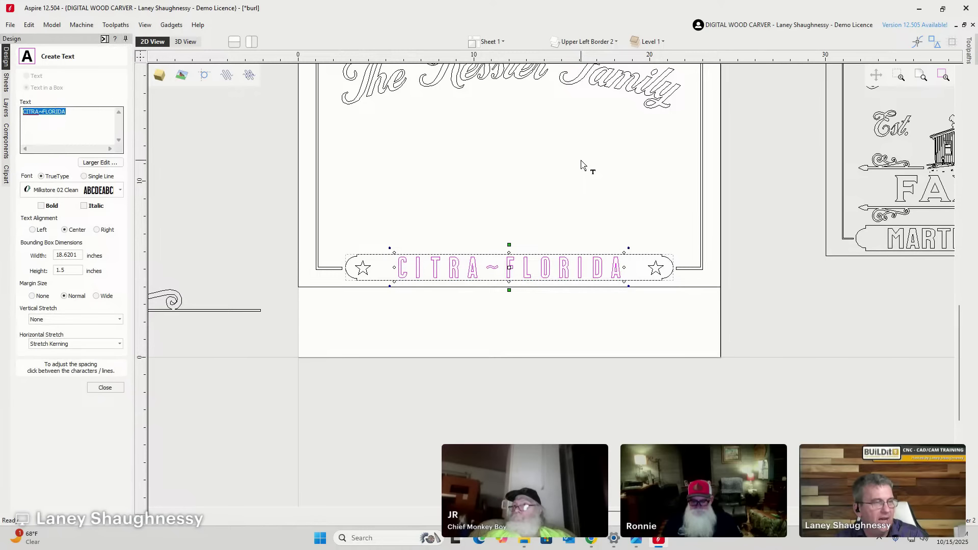
{"action": "key", "text": "greater"}
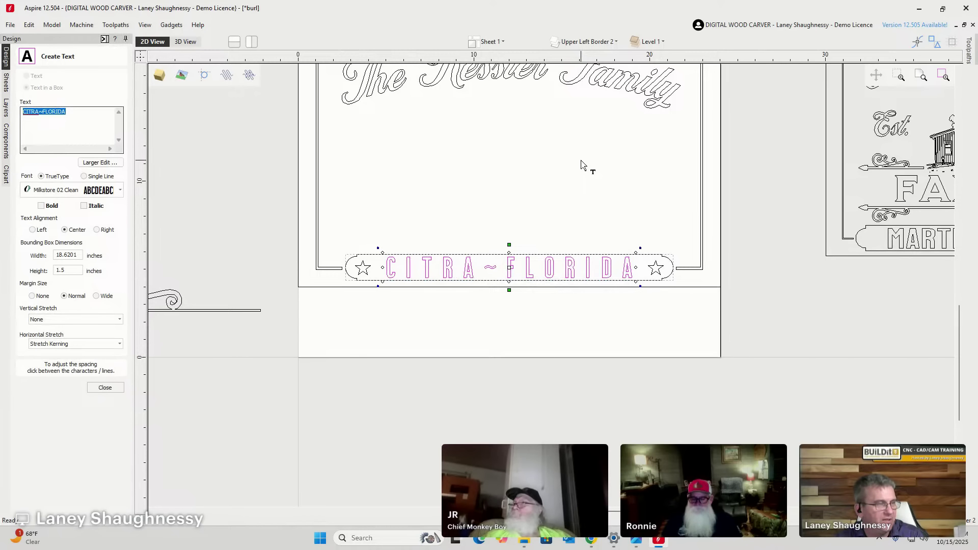
Hide Welded Top Text, show and activate Original Top Text, and reopen its script for editing.
{"action": "left_click", "coordinate": [407, 326]}
{"action": "scroll", "coordinate": [412, 309], "scroll_direction": "down", "scroll_amount": 1}
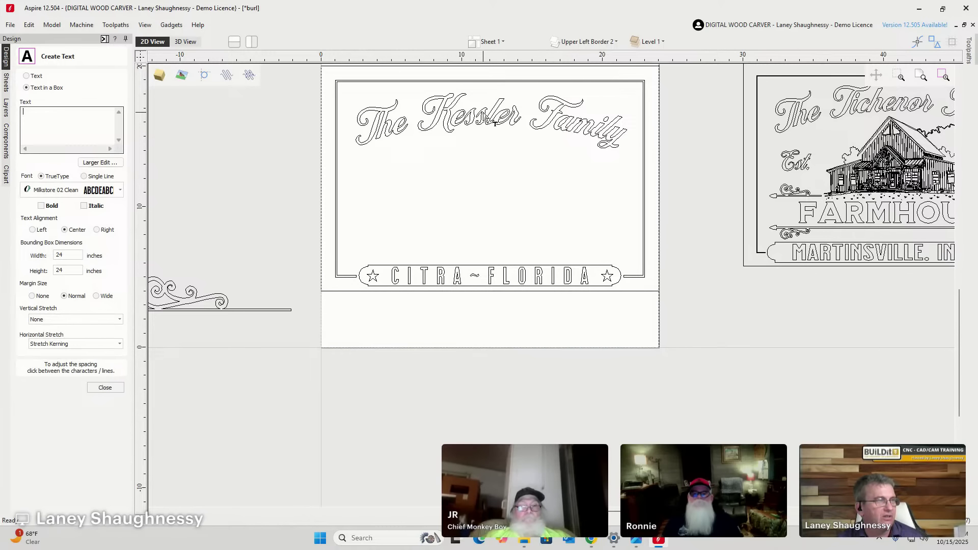
{"action": "left_click", "coordinate": [584, 43]}
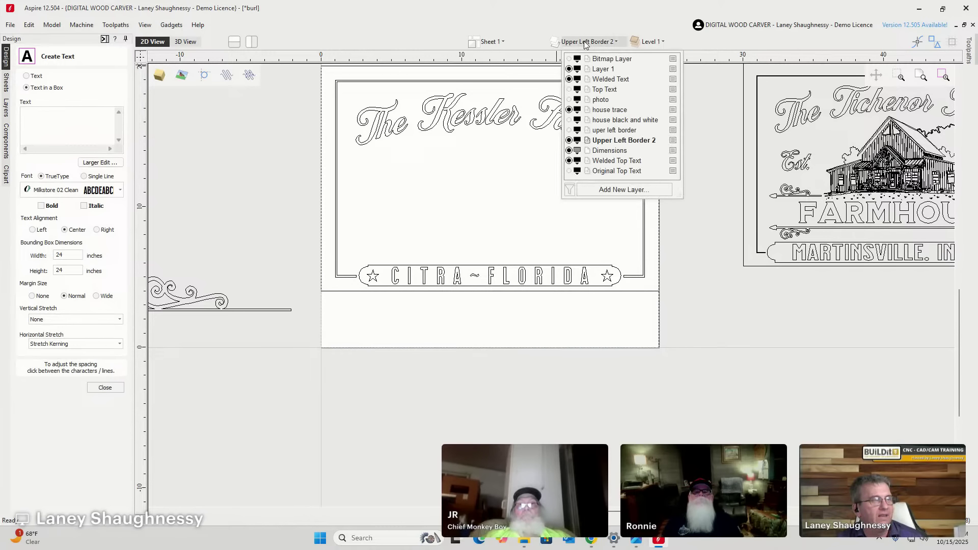
{"action": "left_click", "coordinate": [568, 161]}
{"action": "left_click", "coordinate": [569, 172]}
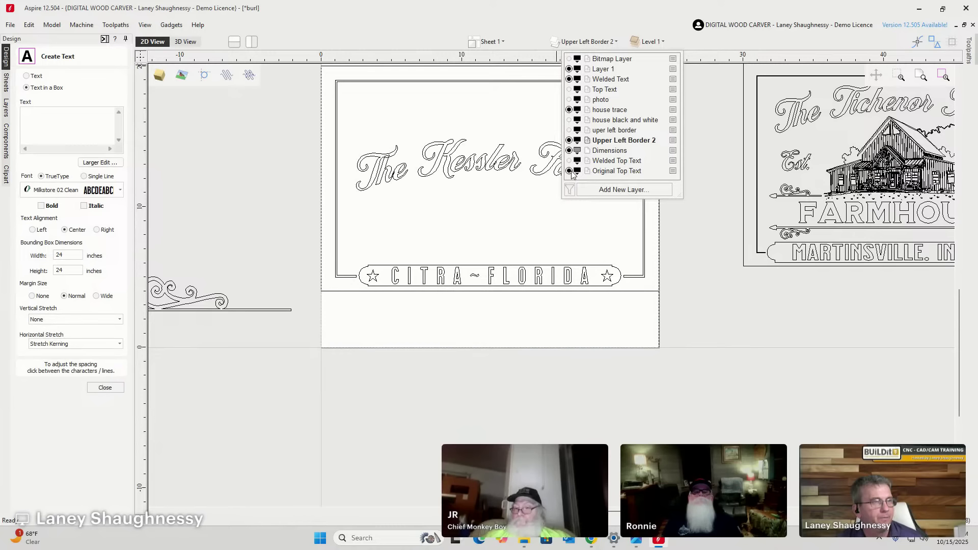
{"action": "left_click", "coordinate": [612, 173]}
{"action": "left_click", "coordinate": [457, 171]}
{"action": "left_click", "coordinate": [451, 162]}
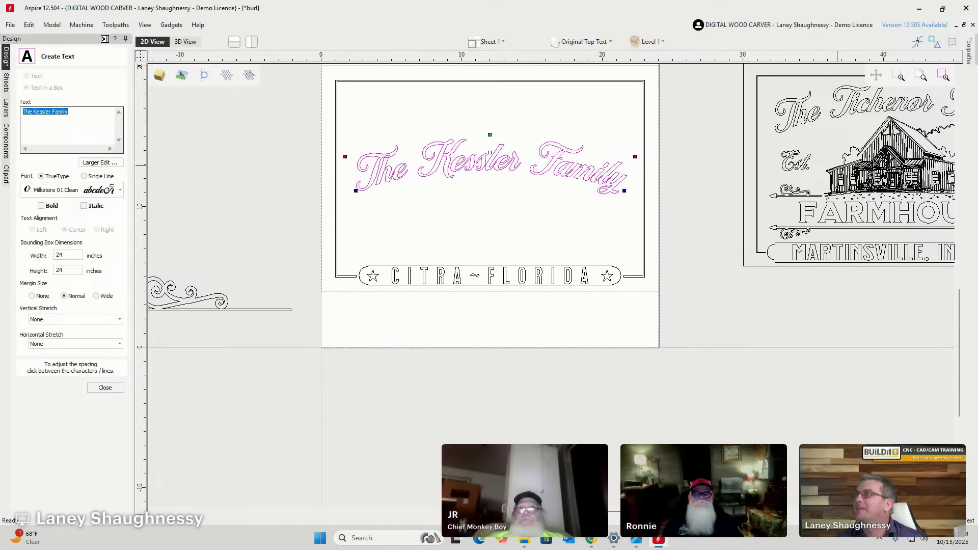
{"action": "key", "text": "alt+Tab"}
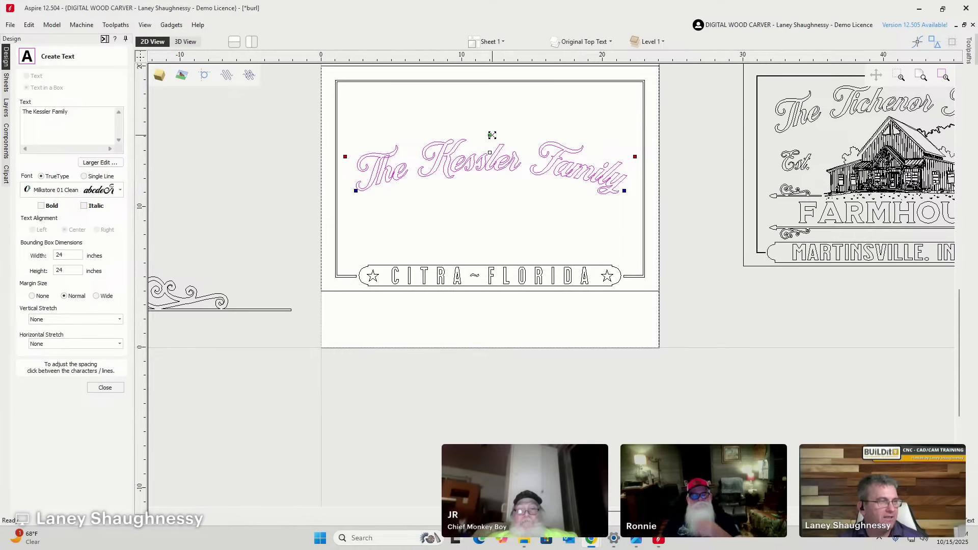
{"action": "left_click_drag", "start_coordinate": [492, 135], "coordinate": [490, 153]}
{"action": "scroll", "coordinate": [503, 184], "scroll_direction": "up", "scroll_amount": 3}
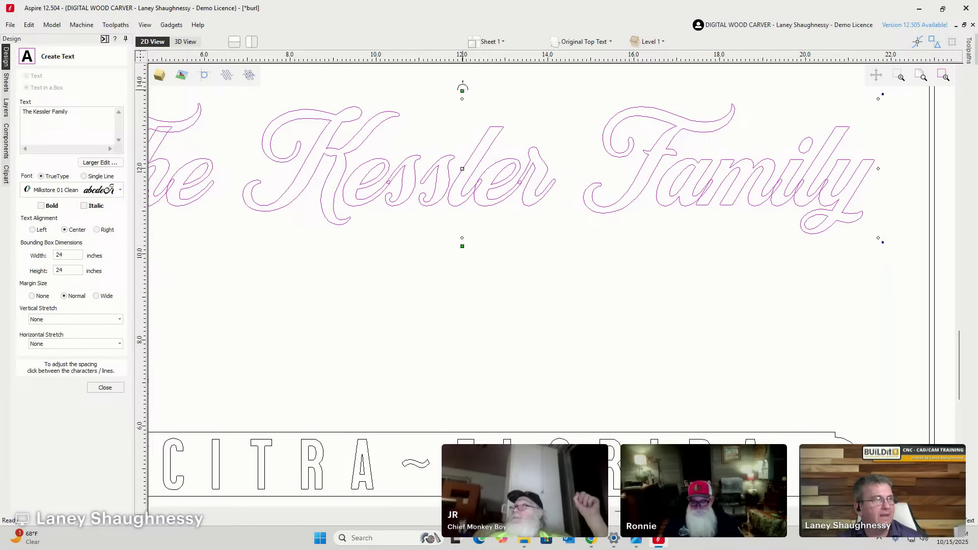
{"action": "left_click_drag", "start_coordinate": [462, 90], "coordinate": [462, 121]}
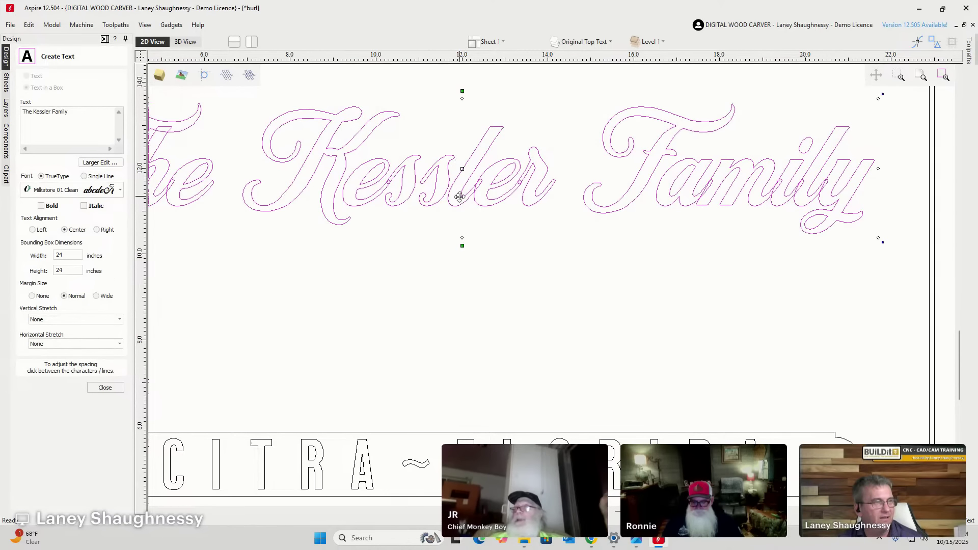
{"action": "scroll", "coordinate": [460, 170], "scroll_direction": "down", "scroll_amount": 2}
{"action": "scroll", "coordinate": [459, 173], "scroll_direction": "down", "scroll_amount": 1}
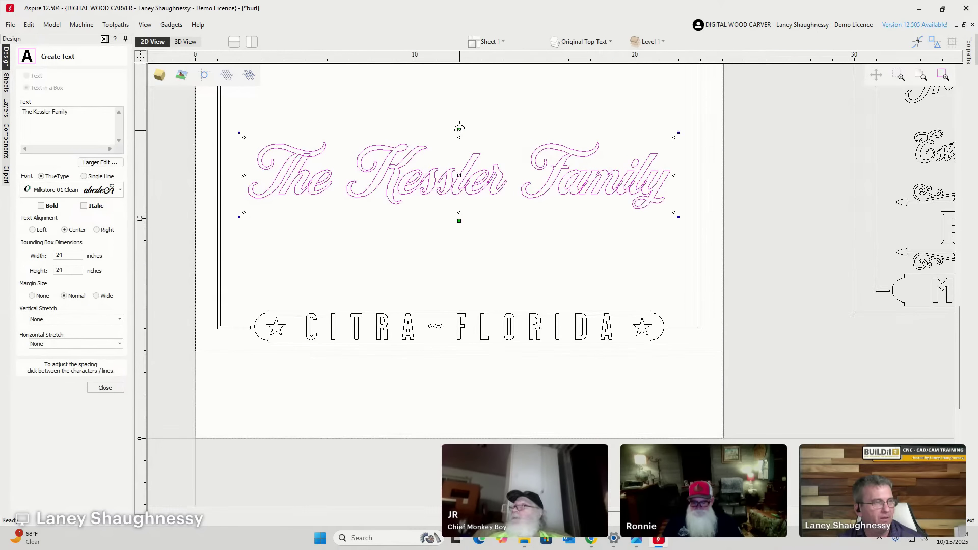
{"action": "left_click_drag", "start_coordinate": [461, 74], "coordinate": [461, 72]}
{"action": "left_click_drag", "start_coordinate": [463, 145], "coordinate": [460, 172]}
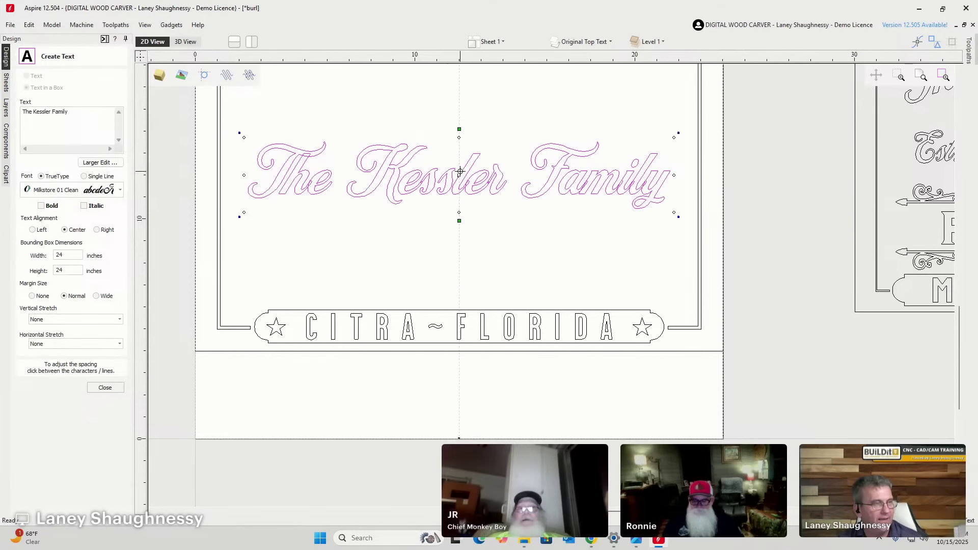
{"action": "left_click_drag", "start_coordinate": [459, 224], "coordinate": [467, 161]}
{"action": "left_click_drag", "start_coordinate": [460, 221], "coordinate": [471, 282]}
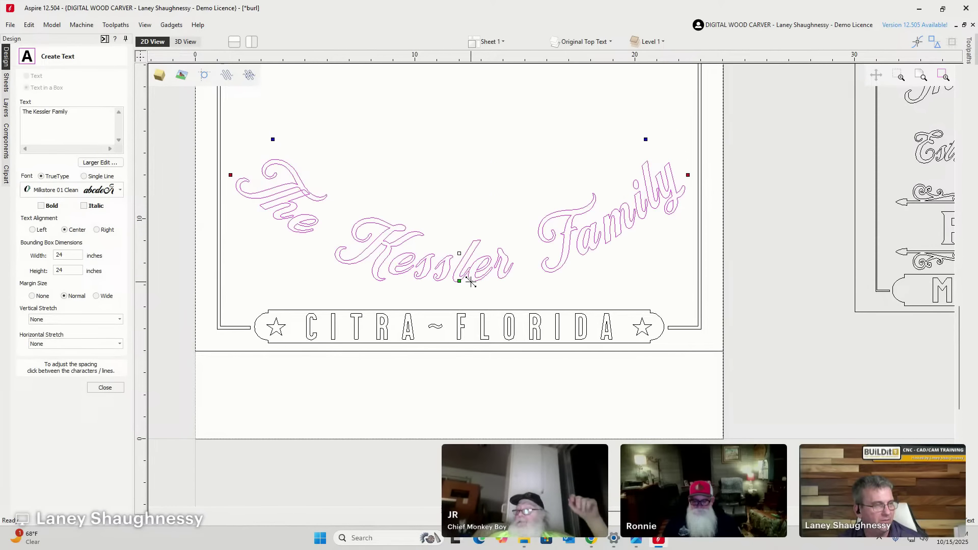
{"action": "left_click_drag", "start_coordinate": [463, 129], "coordinate": [459, 101]}
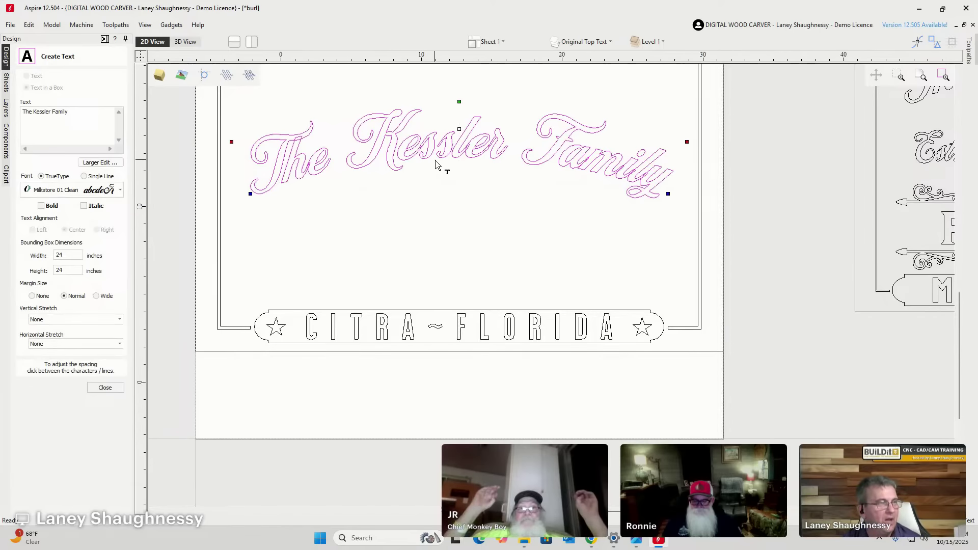
{"action": "scroll", "coordinate": [444, 173], "scroll_direction": "down", "scroll_amount": 3}
{"action": "scroll", "coordinate": [442, 136], "scroll_direction": "up", "scroll_amount": 1}
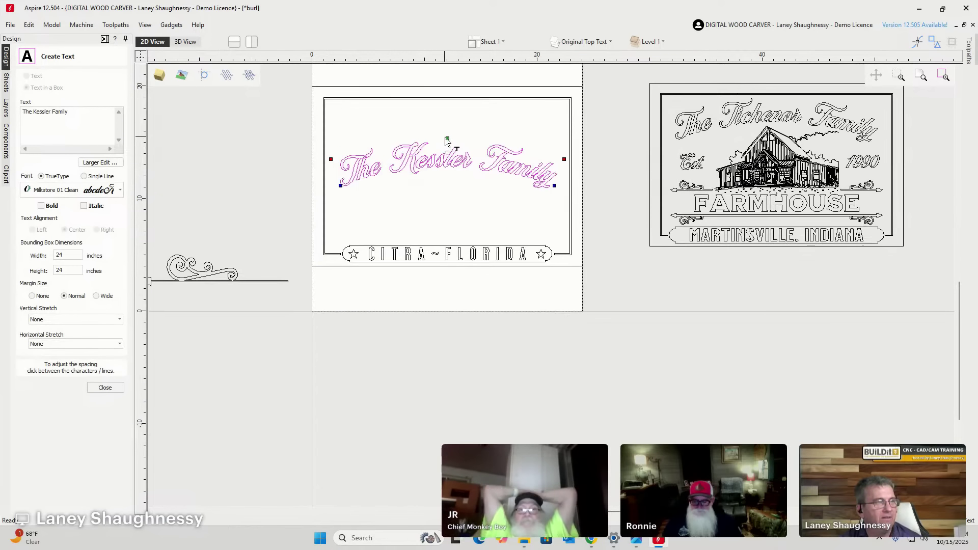
Drag the bend handle upward to steepen The Kessler Family arch.
{"action": "left_click_drag", "start_coordinate": [447, 133], "coordinate": [458, 55]}
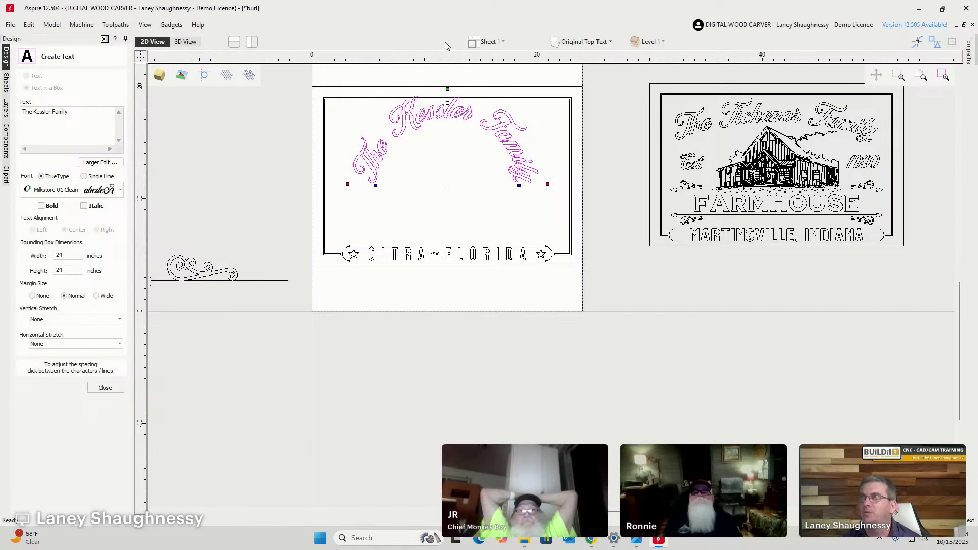
{"action": "scroll", "coordinate": [443, 111], "scroll_direction": "up", "scroll_amount": 1}
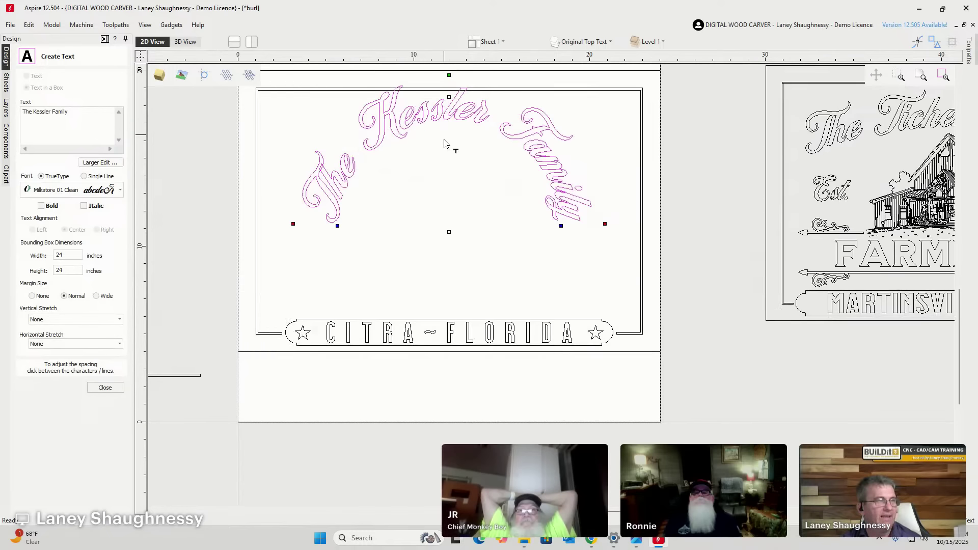
{"action": "scroll", "coordinate": [443, 144], "scroll_direction": "up", "scroll_amount": 1}
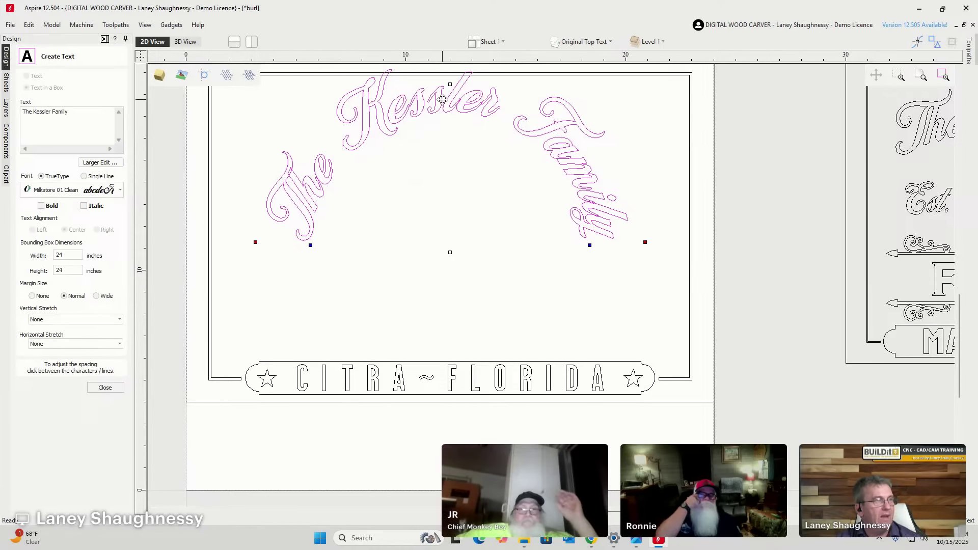
{"action": "scroll", "coordinate": [466, 254], "scroll_direction": "down", "scroll_amount": 3}
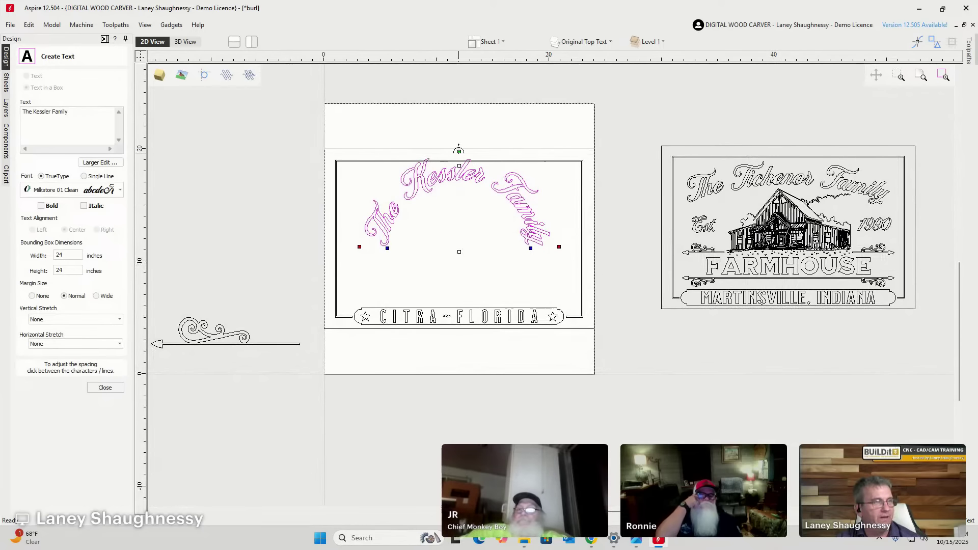
{"action": "scroll", "coordinate": [423, 276], "scroll_direction": "up", "scroll_amount": 3}
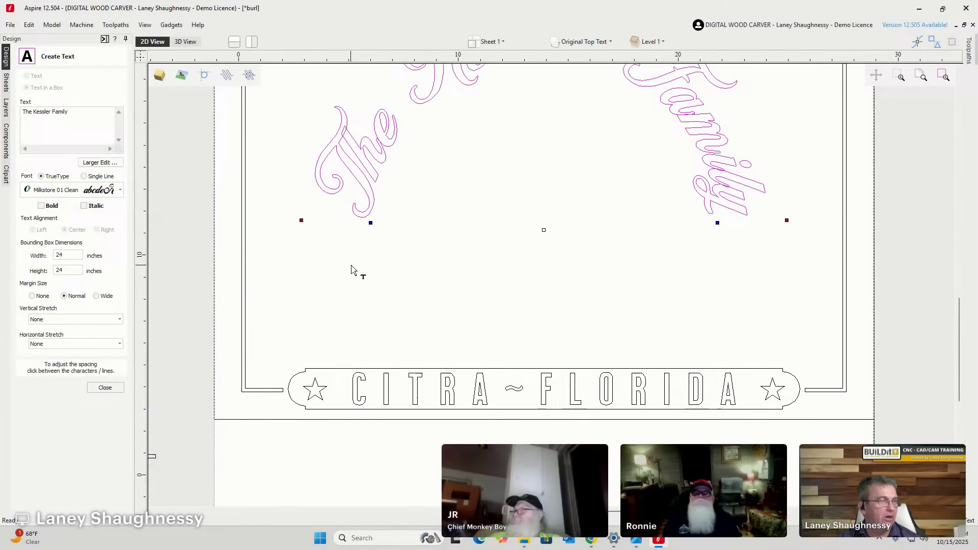
{"action": "scroll", "coordinate": [355, 270], "scroll_direction": "down", "scroll_amount": 2}
{"action": "scroll", "coordinate": [353, 270], "scroll_direction": "down", "scroll_amount": 1}
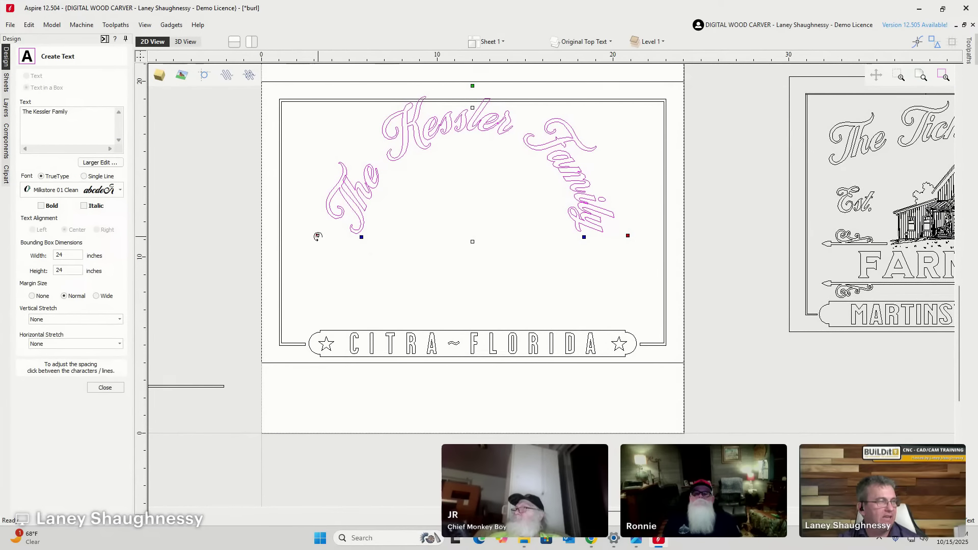
Try rotating the arched text around its centre, then reset it upright.
{"action": "left_click_drag", "start_coordinate": [318, 236], "coordinate": [323, 285]}
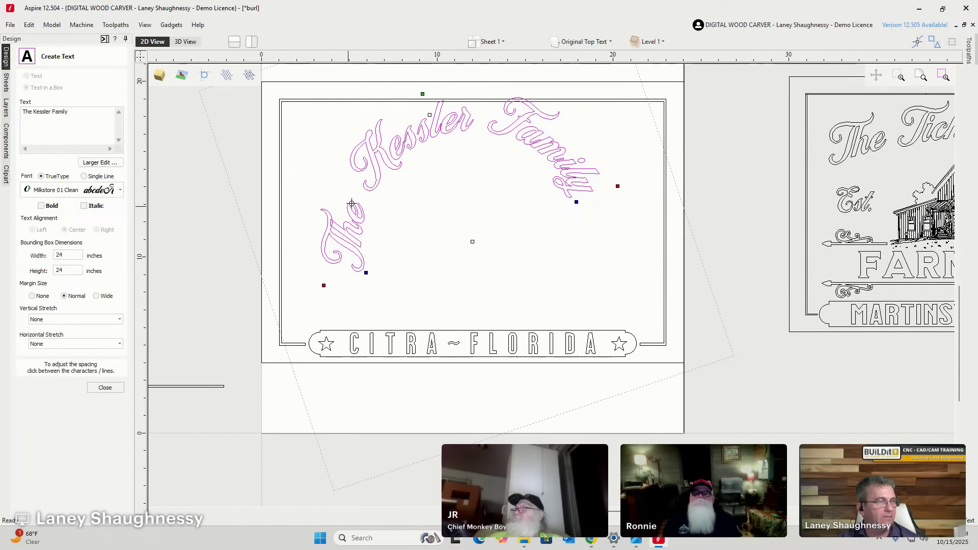
{"action": "left_click_drag", "start_coordinate": [422, 167], "coordinate": [625, 342]}
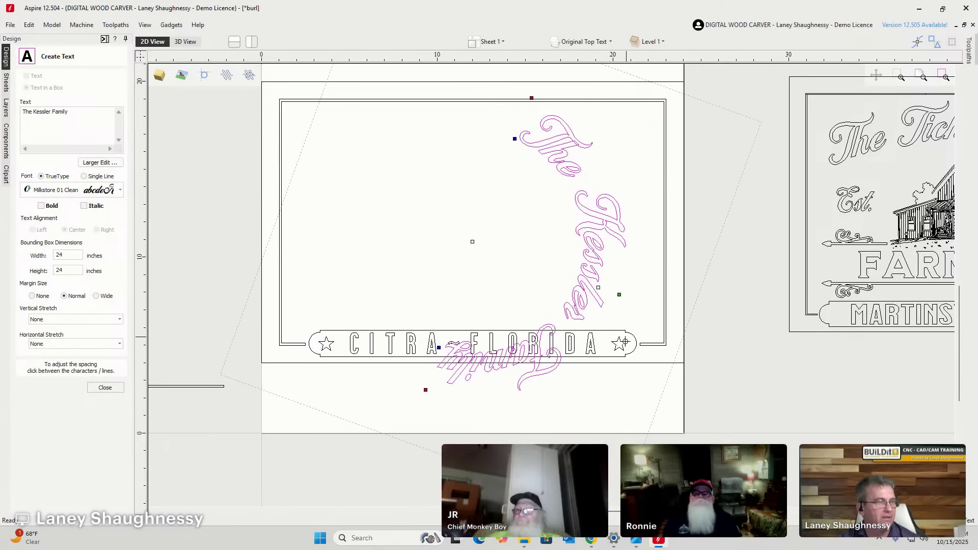
{"action": "left_click_drag", "start_coordinate": [382, 368], "coordinate": [421, 221]}
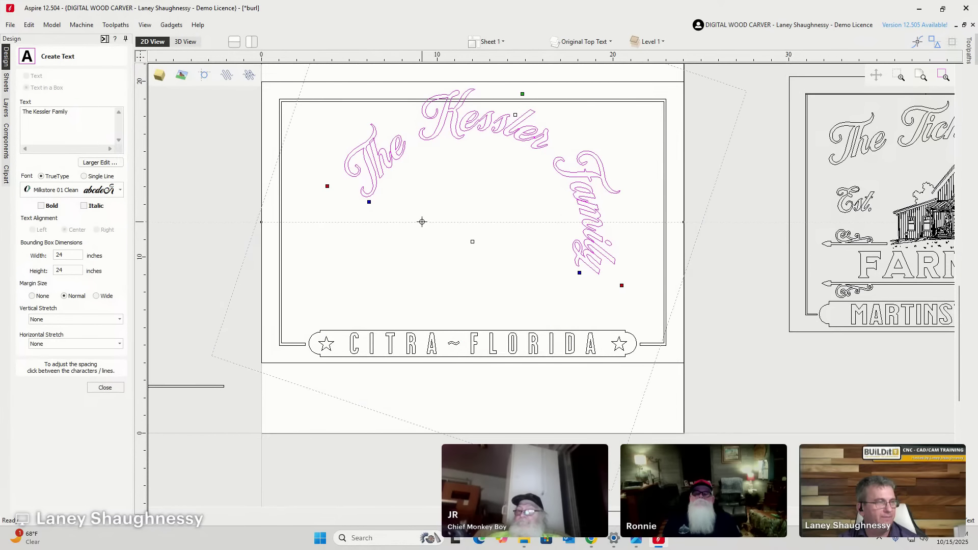
{"action": "left_click", "coordinate": [322, 433]}
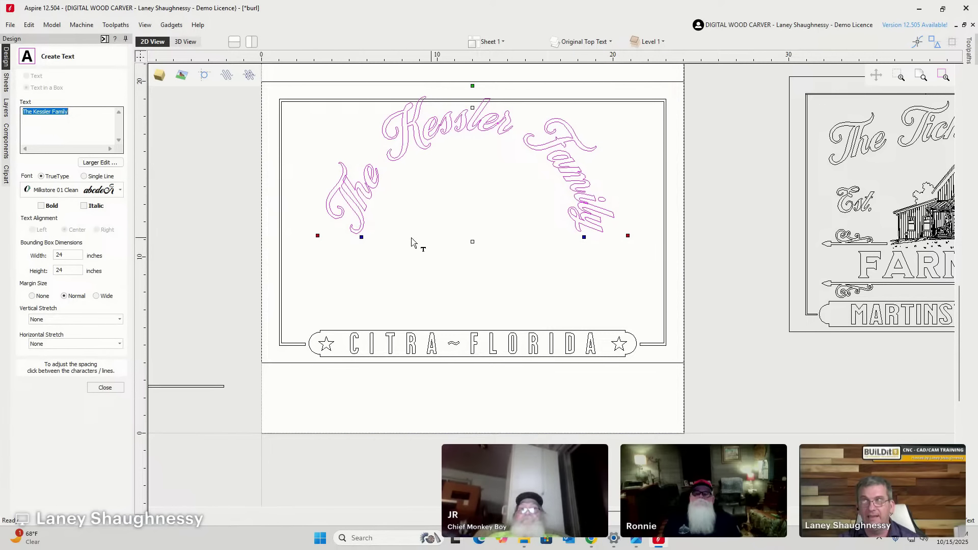
{"action": "scroll", "coordinate": [363, 251], "scroll_direction": "up", "scroll_amount": 1}
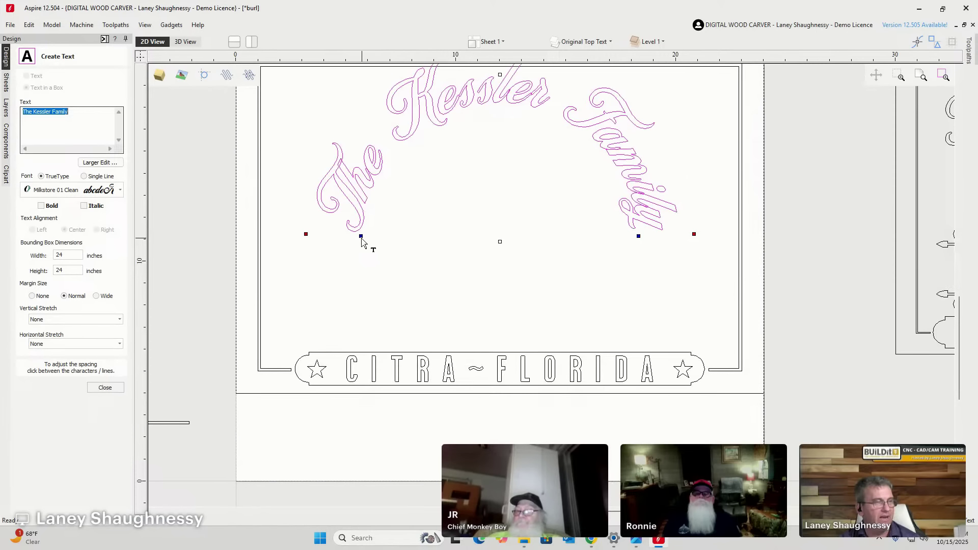
Curl The Kessler Family into a near-full circle, then open it into a wide top arc.
{"action": "left_click_drag", "start_coordinate": [359, 235], "coordinate": [397, 281]}
{"action": "left_click_drag", "start_coordinate": [466, 253], "coordinate": [406, 264]}
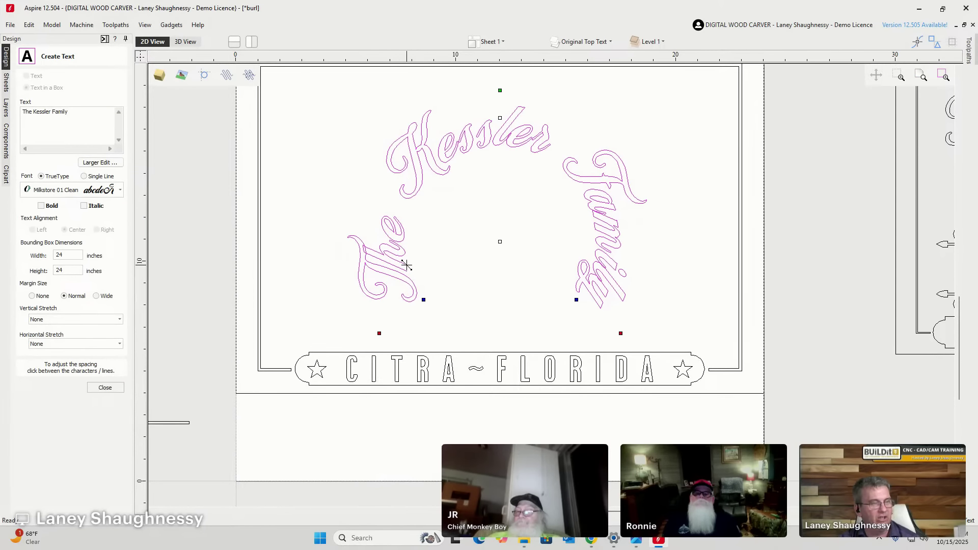
{"action": "left_click_drag", "start_coordinate": [406, 264], "coordinate": [302, 260]}
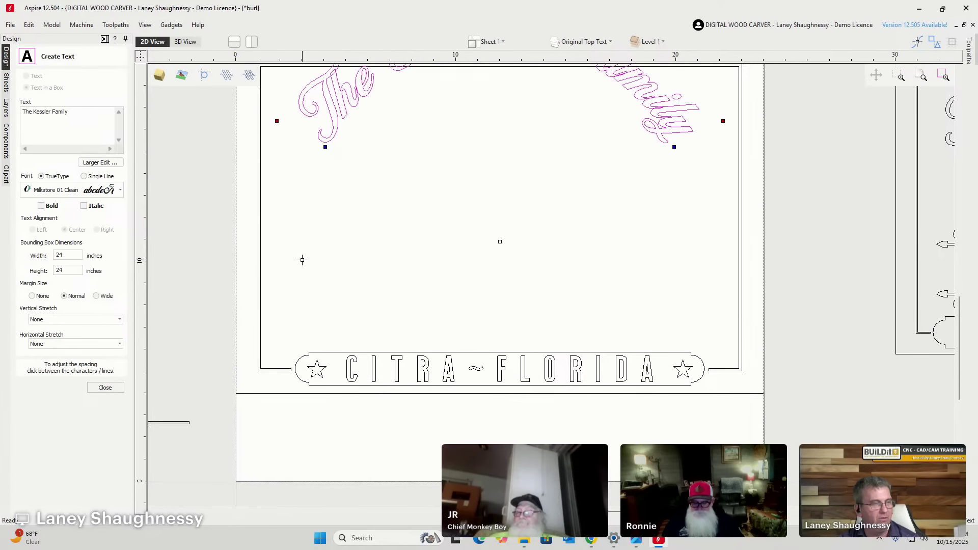
{"action": "left_click_drag", "start_coordinate": [358, 273], "coordinate": [381, 282]}
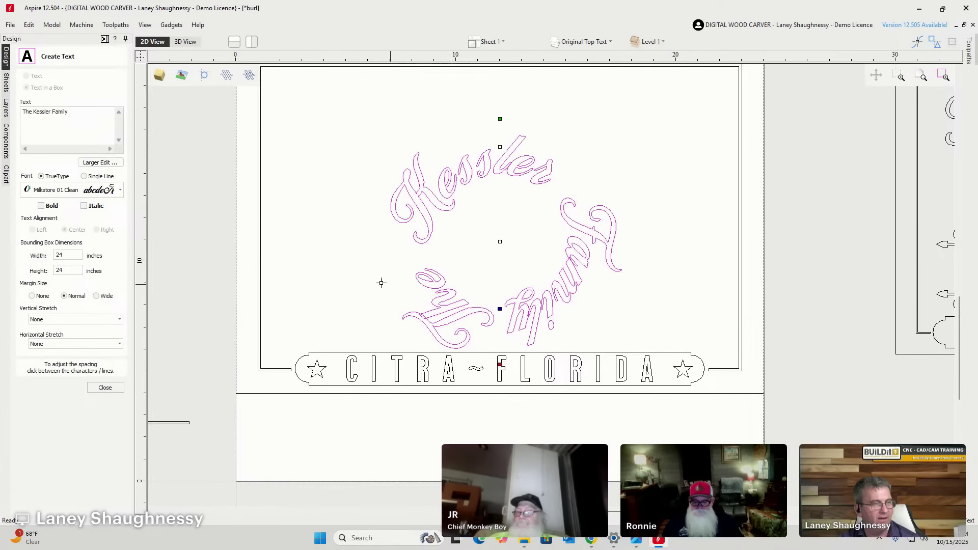
{"action": "left_click_drag", "start_coordinate": [307, 257], "coordinate": [283, 247]}
{"action": "scroll", "coordinate": [473, 370], "scroll_direction": "down", "scroll_amount": 3}
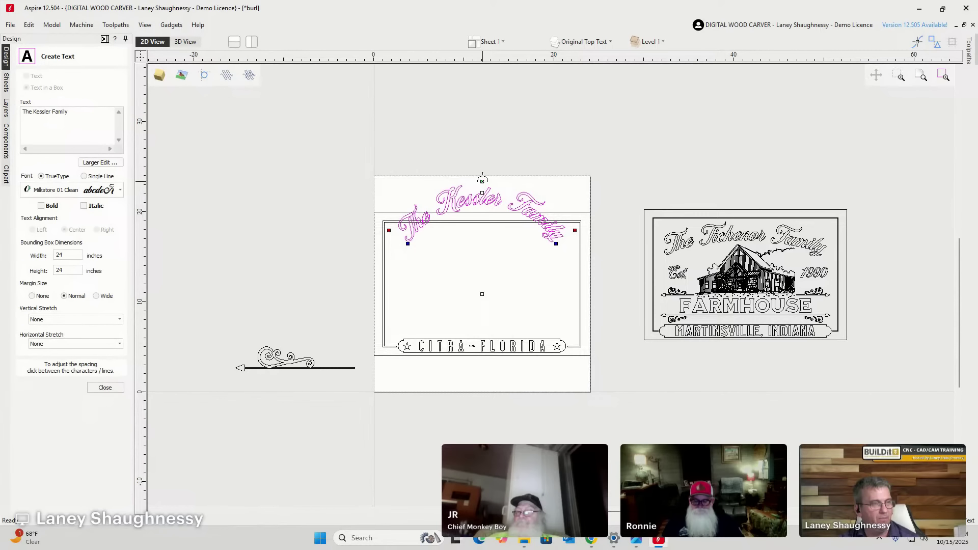
Flatten The Kessler Family text, then lift it slightly into a gentle arch.
{"action": "left_click_drag", "start_coordinate": [484, 218], "coordinate": [480, 291]}
{"action": "scroll", "coordinate": [479, 312], "scroll_direction": "up", "scroll_amount": 3}
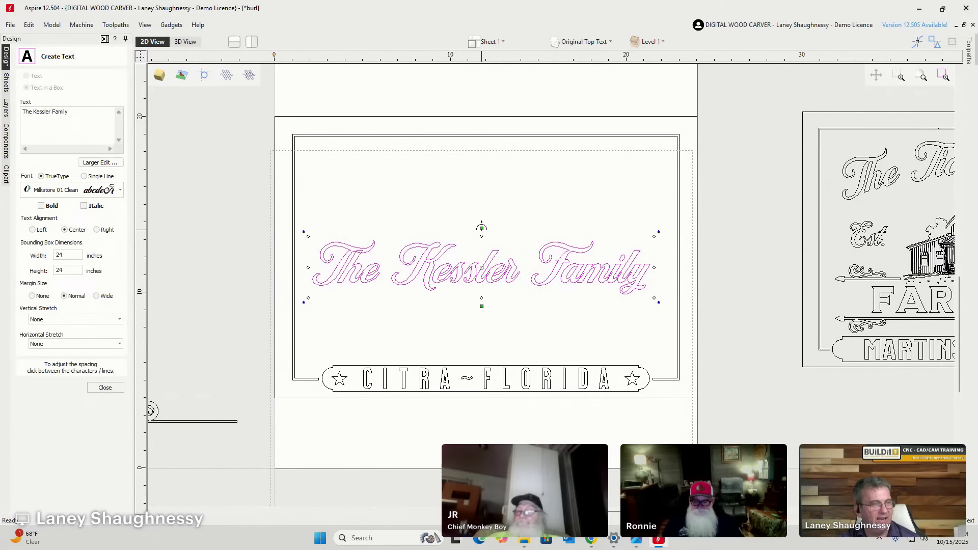
{"action": "left_click_drag", "start_coordinate": [481, 228], "coordinate": [481, 216]}
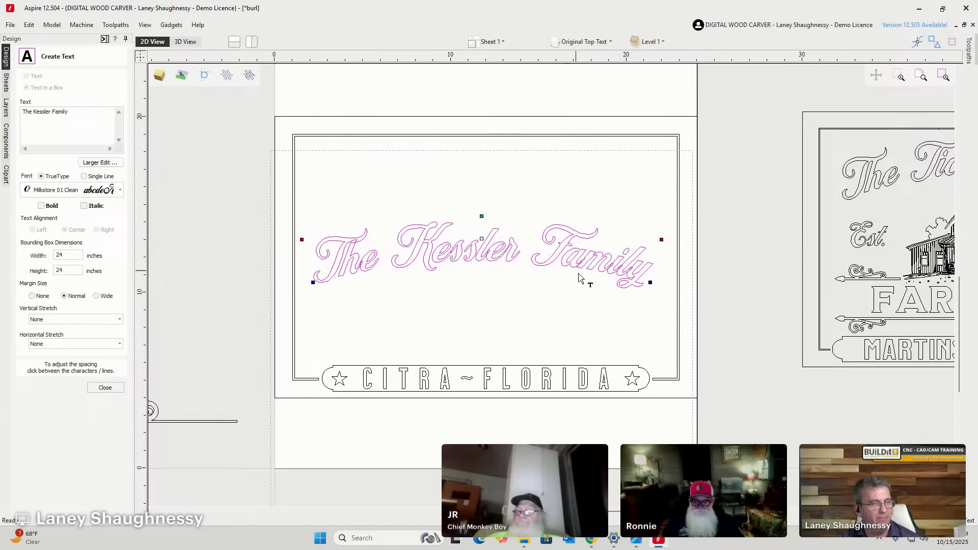
{"action": "left_click", "coordinate": [588, 41]}
Hide Original Top Text, show Welded Top Text, and close the Create Text form.
{"action": "left_click", "coordinate": [570, 172]}
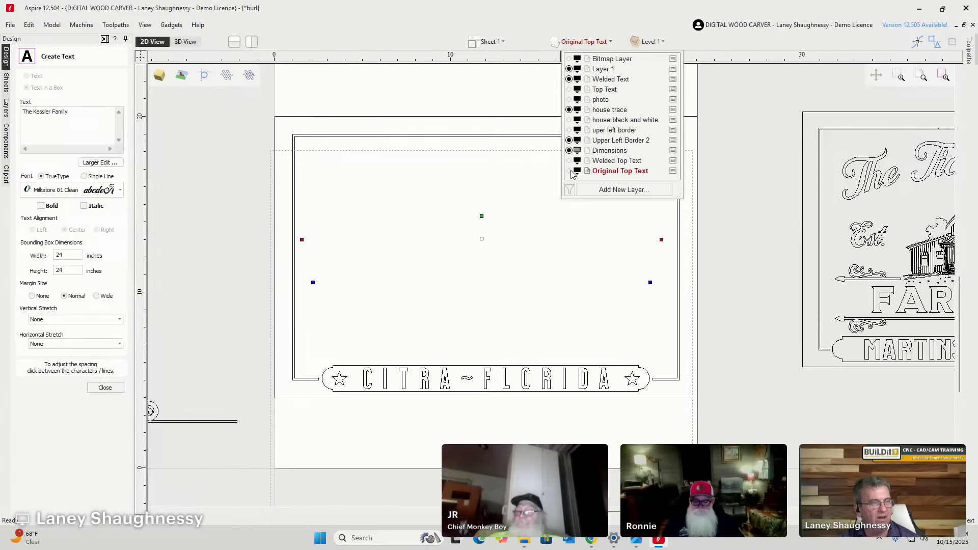
{"action": "left_click", "coordinate": [570, 161]}
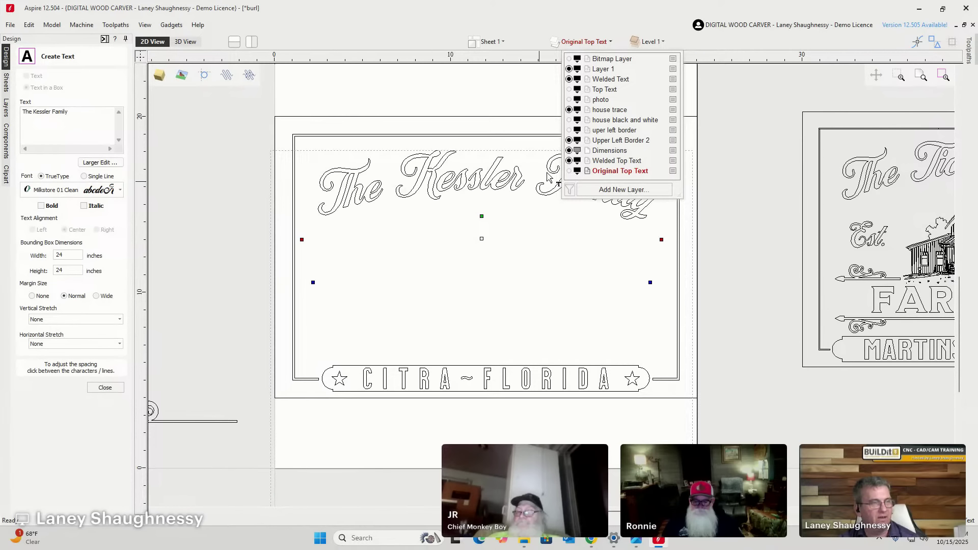
{"action": "left_click", "coordinate": [514, 266]}
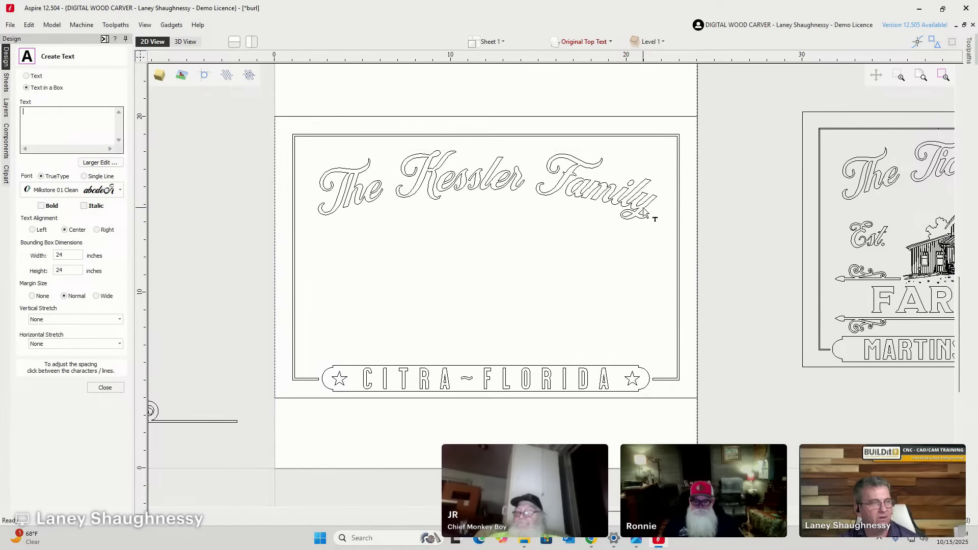
{"action": "scroll", "coordinate": [601, 197], "scroll_direction": "up", "scroll_amount": 5}
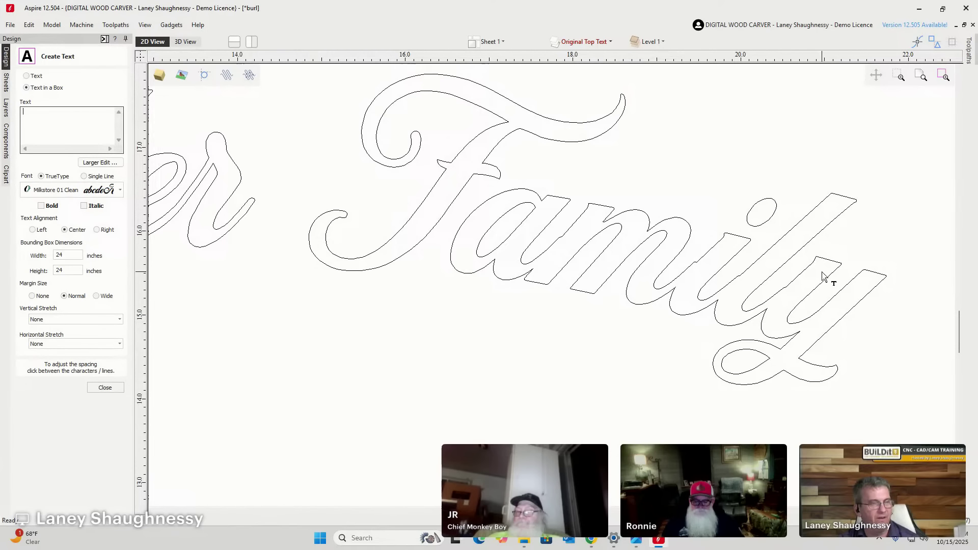
{"action": "scroll", "coordinate": [685, 281], "scroll_direction": "down", "scroll_amount": 5}
{"action": "scroll", "coordinate": [682, 282], "scroll_direction": "up", "scroll_amount": 2}
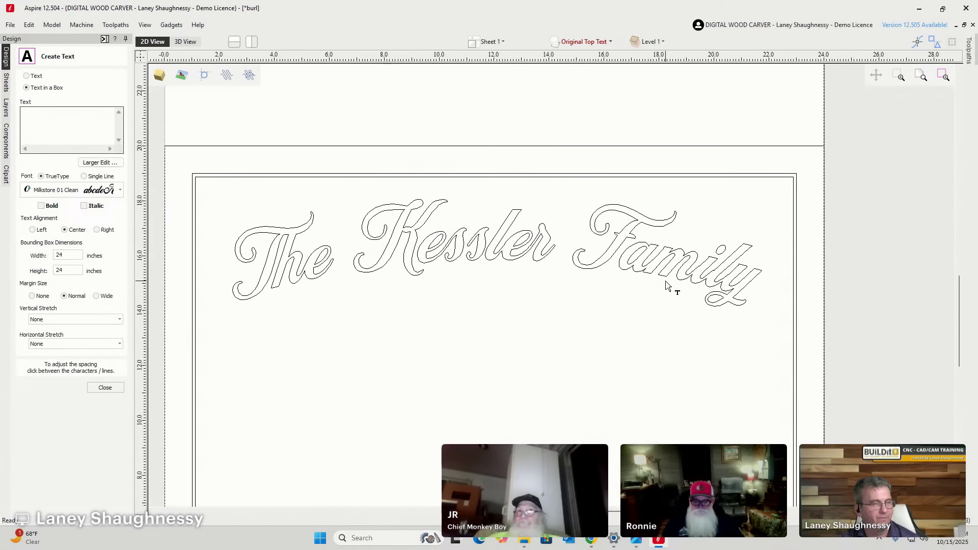
{"action": "left_click", "coordinate": [112, 390]}
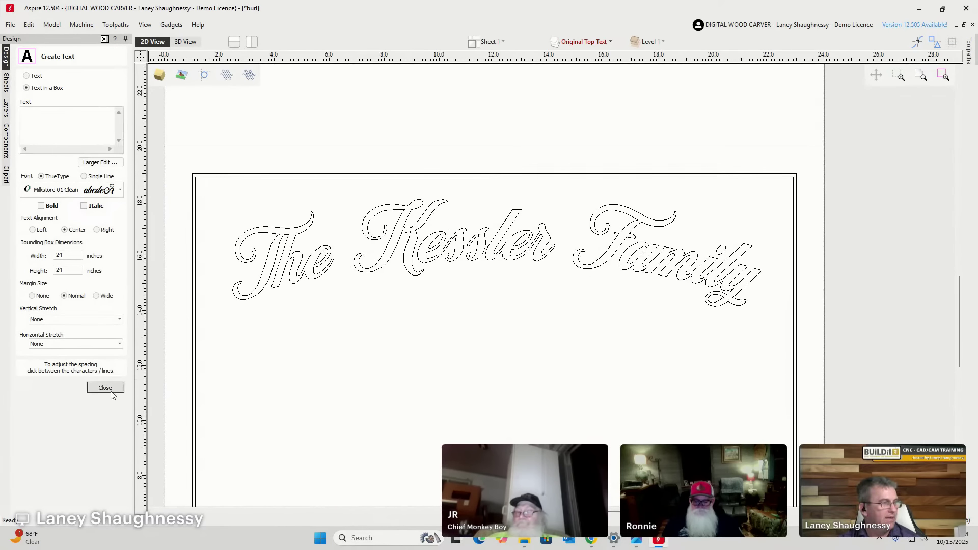
Select all The Kessler Family lettering and align it to the material's horizontal centre.
{"action": "left_click", "coordinate": [402, 234]}
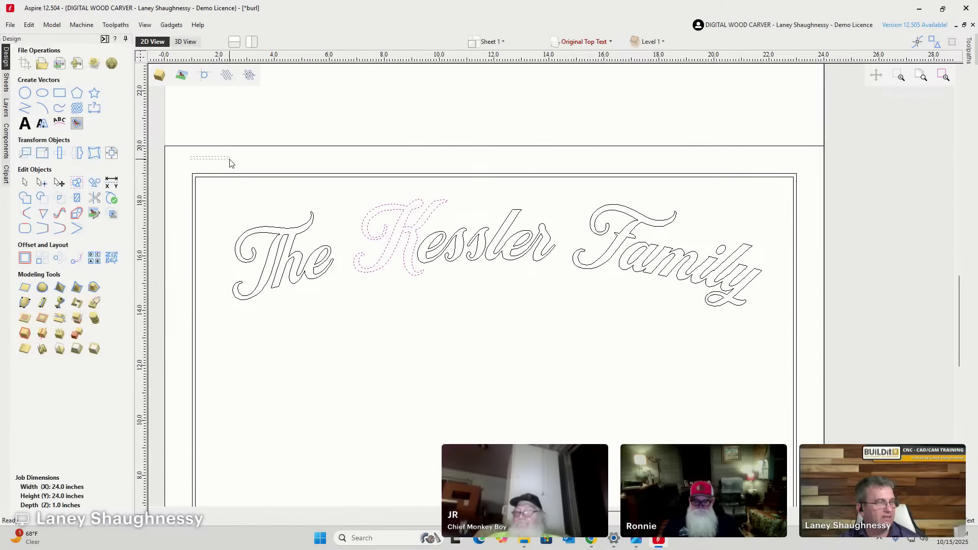
{"action": "left_click_drag", "start_coordinate": [229, 160], "coordinate": [803, 343]}
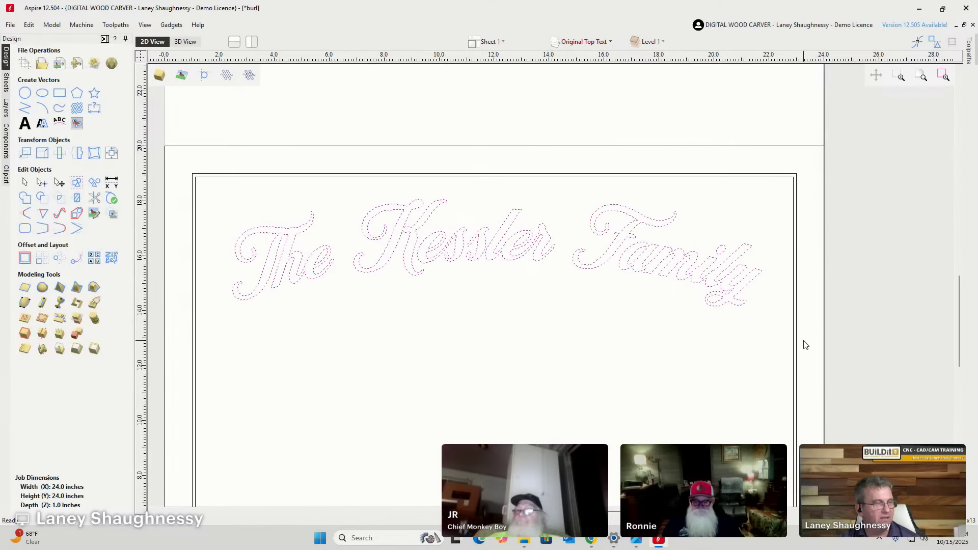
{"action": "left_click", "coordinate": [112, 152]}
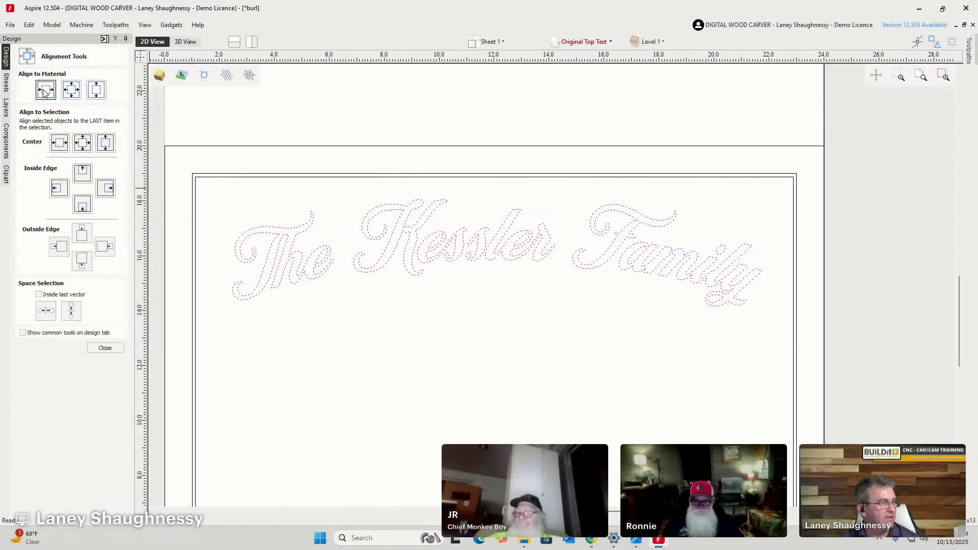
{"action": "left_click", "coordinate": [45, 92]}
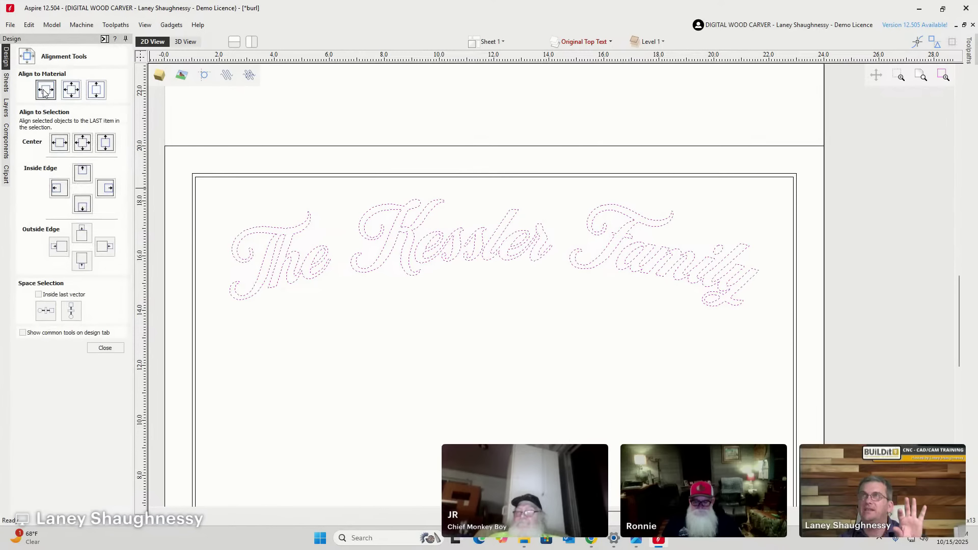
{"action": "left_click", "coordinate": [105, 348]}
{"action": "scroll", "coordinate": [448, 320], "scroll_direction": "down", "scroll_amount": 1}
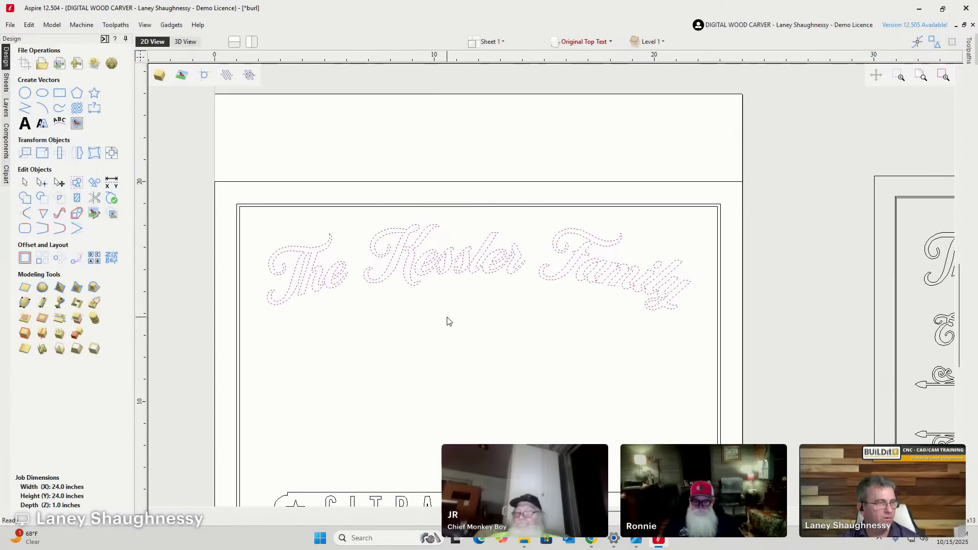
{"action": "scroll", "coordinate": [448, 321], "scroll_direction": "down", "scroll_amount": 1}
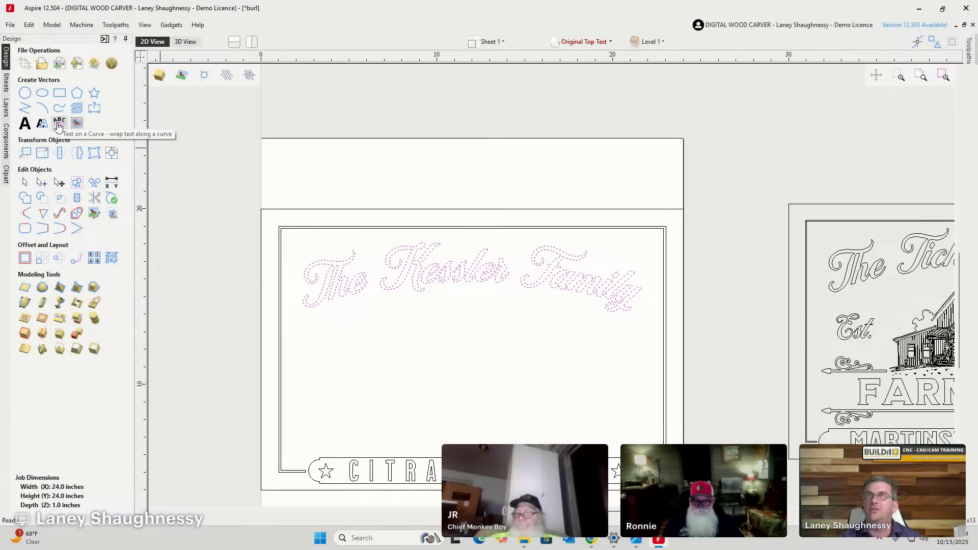
{"action": "left_click", "coordinate": [58, 124]}
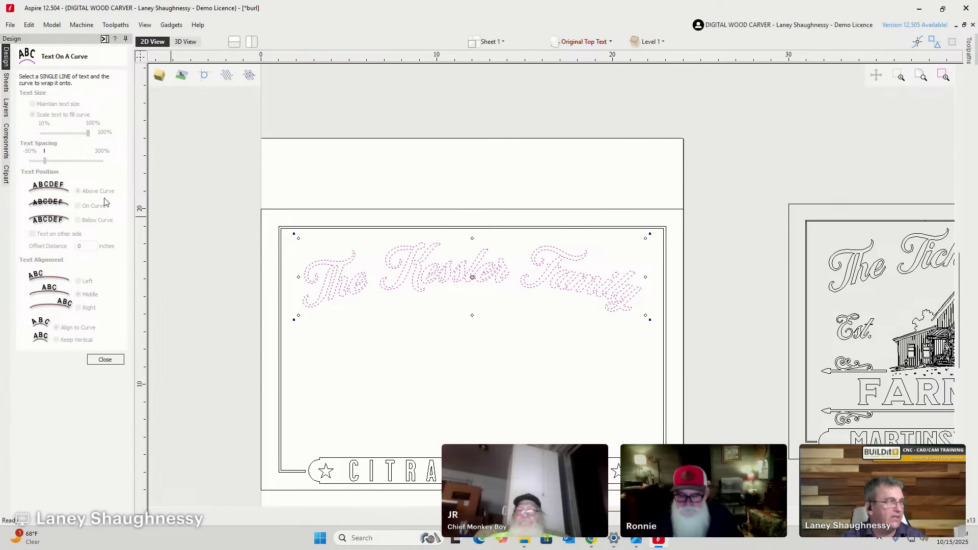
{"action": "left_click", "coordinate": [105, 359]}
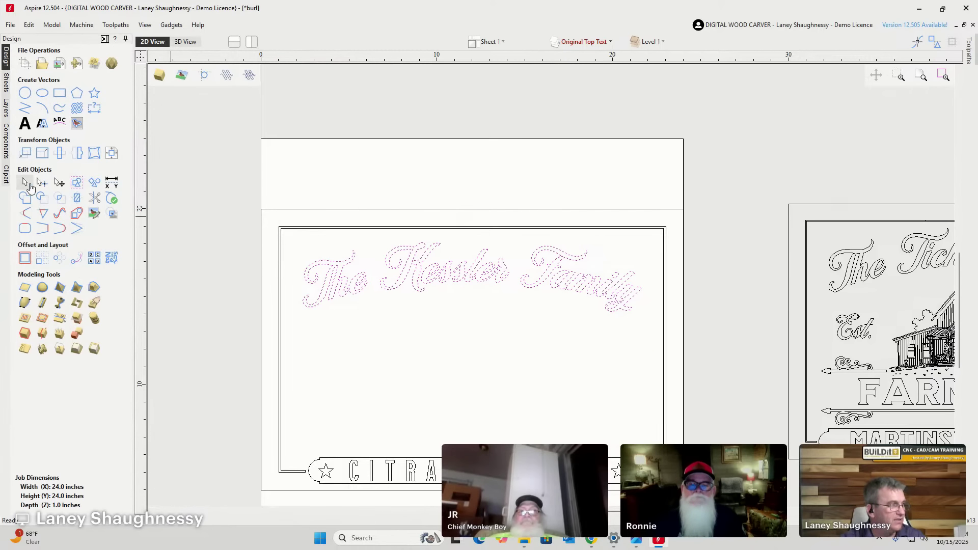
{"action": "left_click", "coordinate": [23, 125]}
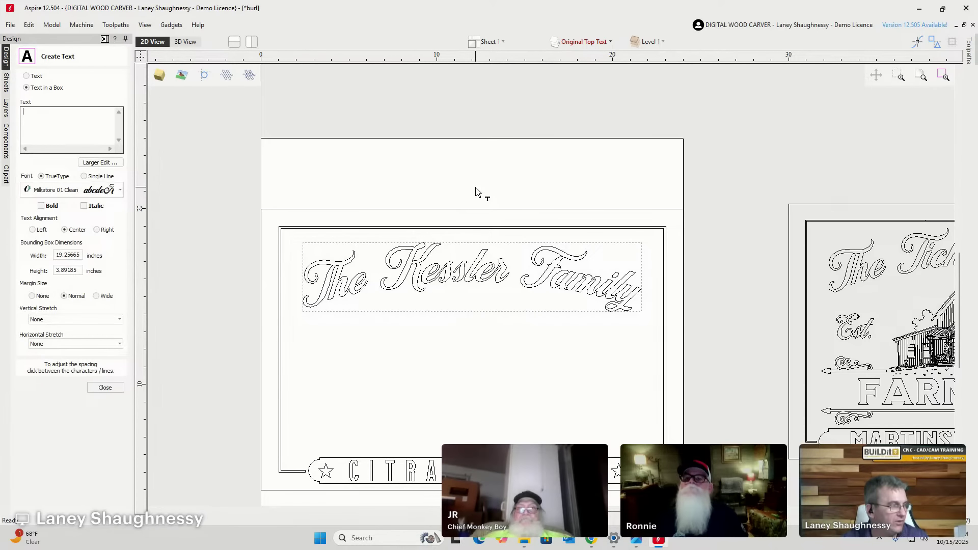
{"action": "left_click", "coordinate": [112, 391]}
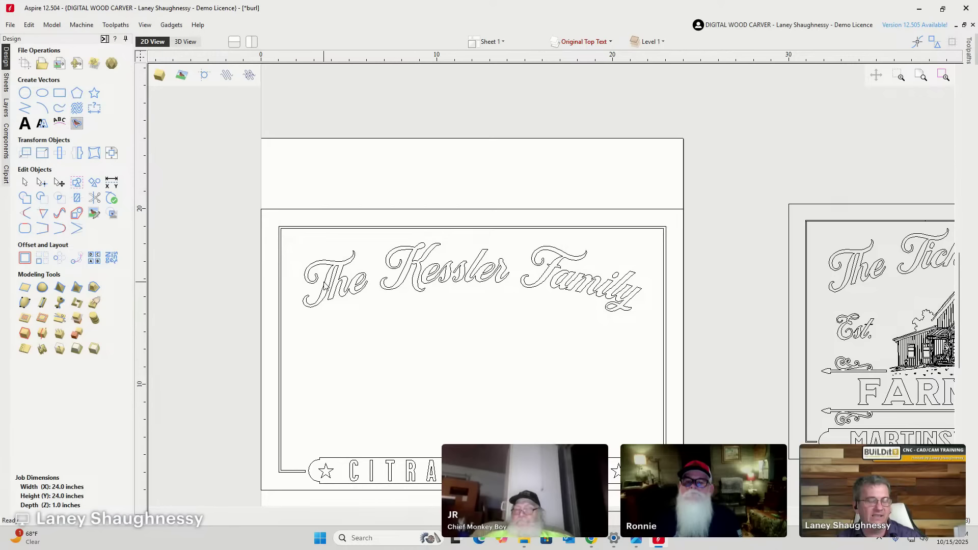
Compare the Kessler sign with the Tichenor sign, then open Create Text in Milkstore 01 Clean at 24 × 24 inches.
{"action": "scroll", "coordinate": [324, 286], "scroll_direction": "down", "scroll_amount": 2}
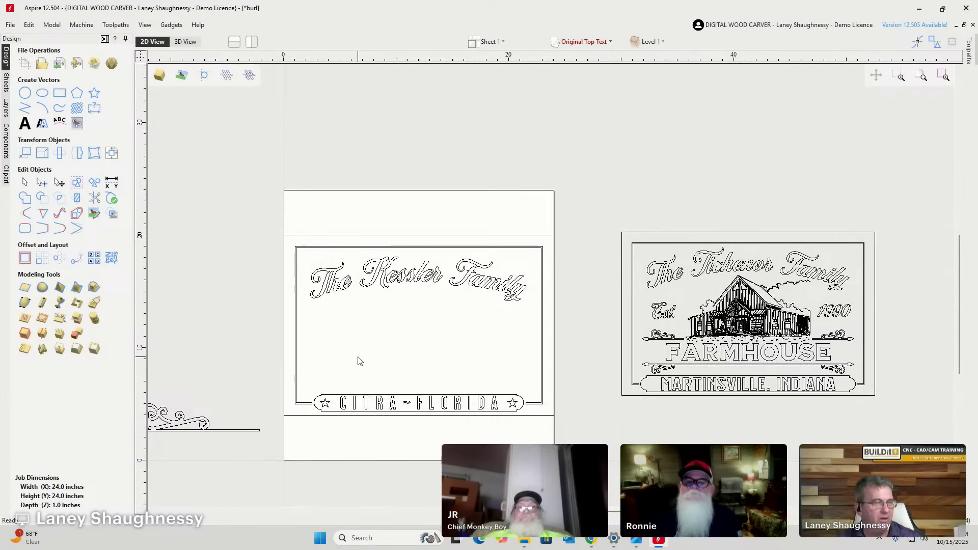
{"action": "scroll", "coordinate": [358, 361], "scroll_direction": "up", "scroll_amount": 1}
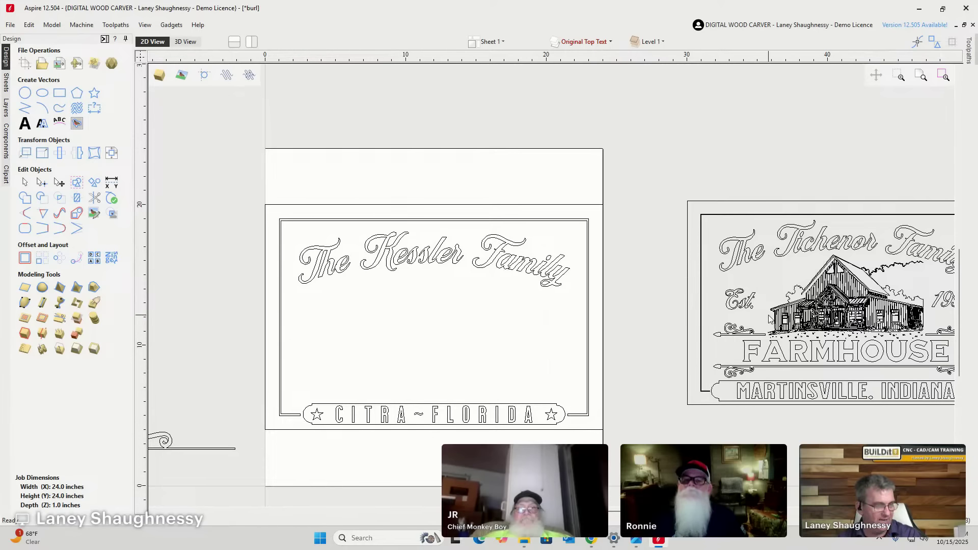
{"action": "scroll", "coordinate": [708, 300], "scroll_direction": "down", "scroll_amount": 2}
{"action": "scroll", "coordinate": [815, 306], "scroll_direction": "up", "scroll_amount": 3}
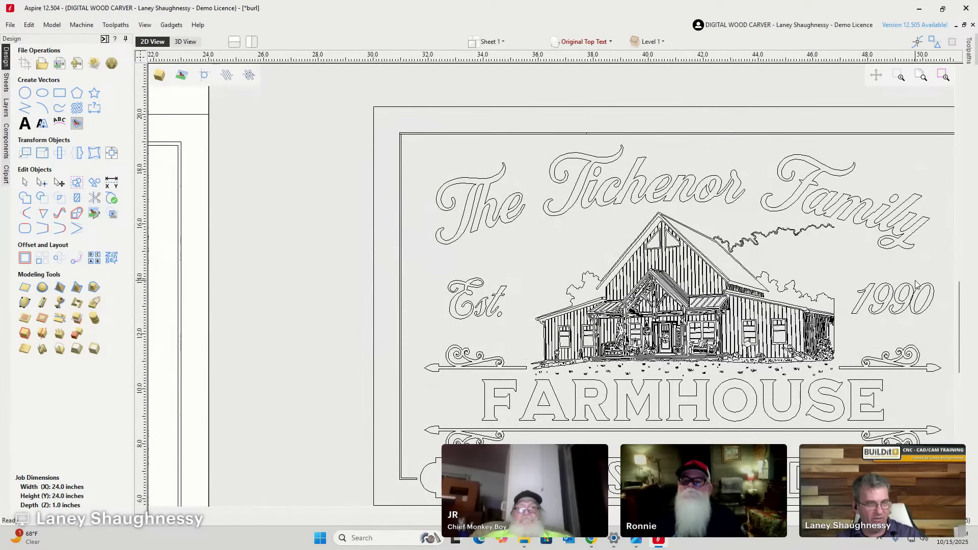
{"action": "scroll", "coordinate": [907, 298], "scroll_direction": "down", "scroll_amount": 2}
{"action": "scroll", "coordinate": [884, 325], "scroll_direction": "down", "scroll_amount": 2}
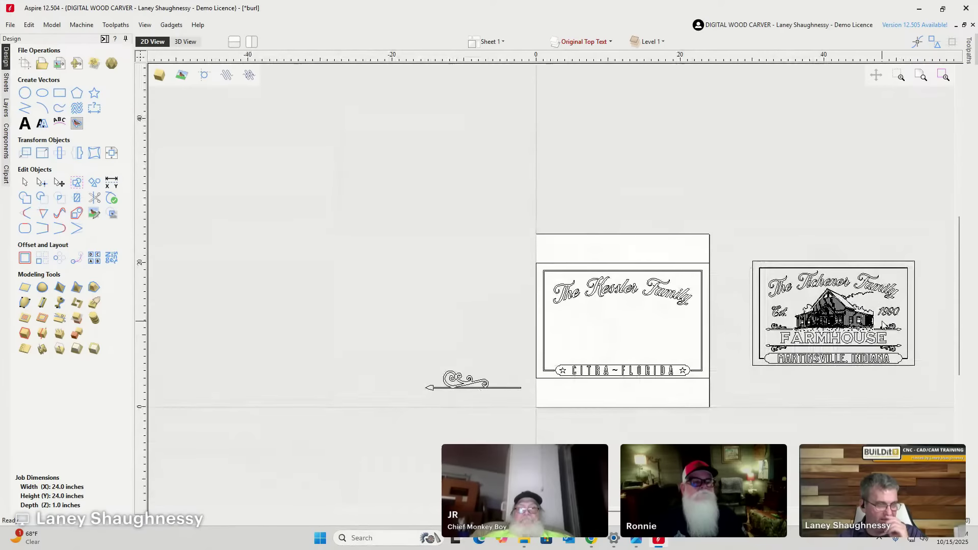
{"action": "scroll", "coordinate": [599, 375], "scroll_direction": "up", "scroll_amount": 4}
{"action": "scroll", "coordinate": [597, 375], "scroll_direction": "down", "scroll_amount": 2}
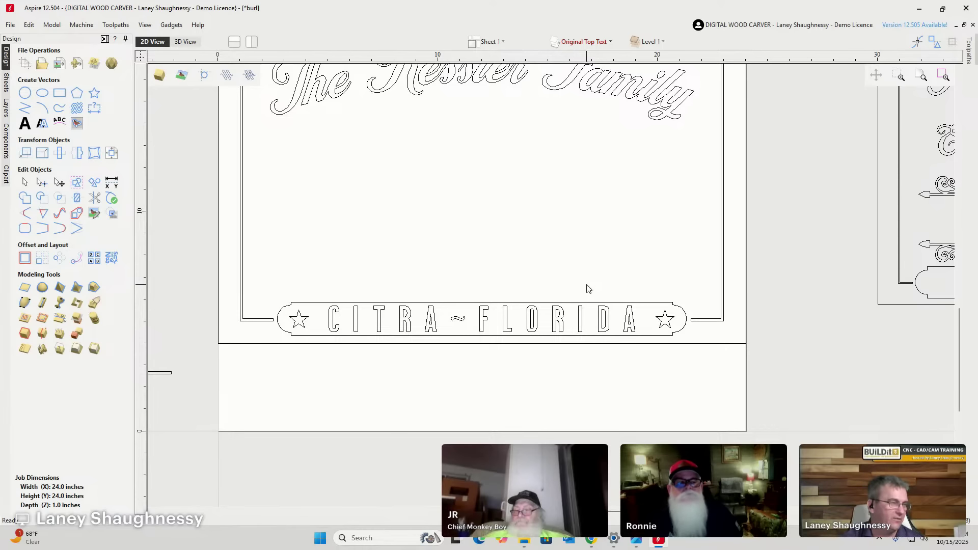
{"action": "left_click", "coordinate": [25, 124]}
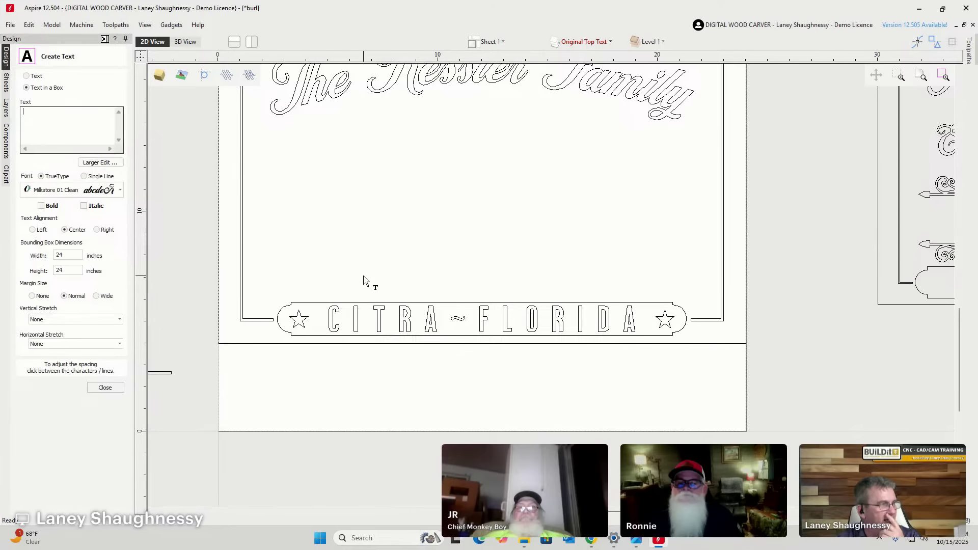
Switch to anchored single-line text and write 'Est.' just above the banner's left side.
{"action": "scroll", "coordinate": [364, 279], "scroll_direction": "down", "scroll_amount": 1}
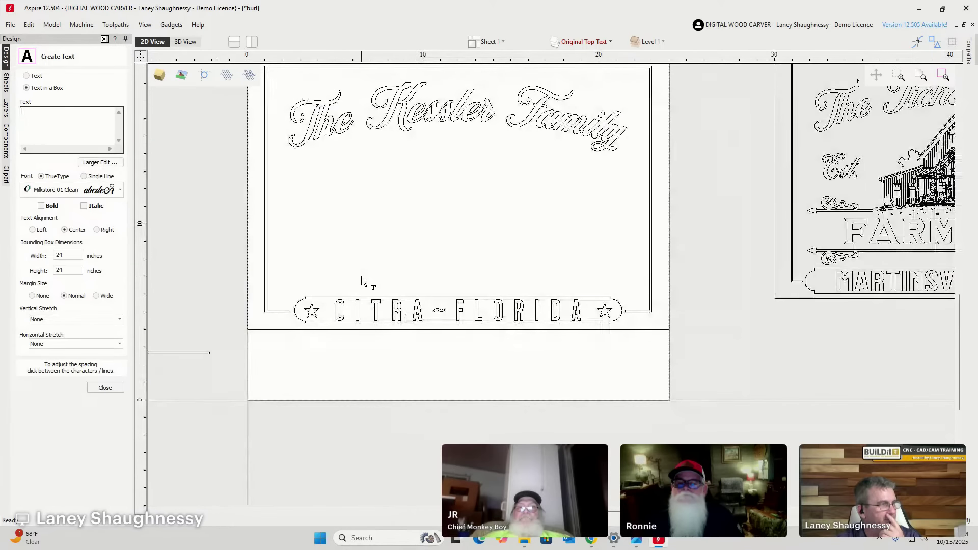
{"action": "left_click", "coordinate": [26, 75]}
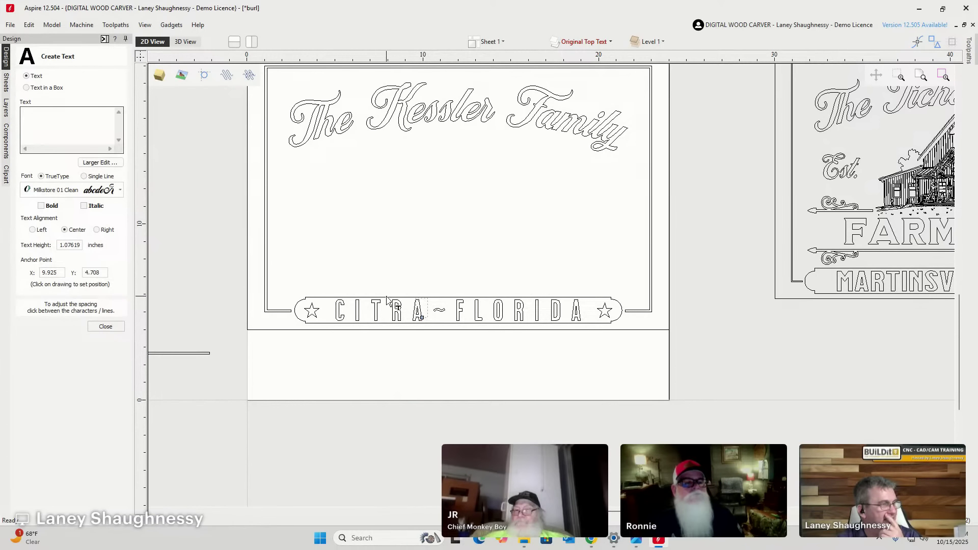
{"action": "left_click", "coordinate": [382, 265]}
{"action": "scroll", "coordinate": [376, 255], "scroll_direction": "up", "scroll_amount": 2}
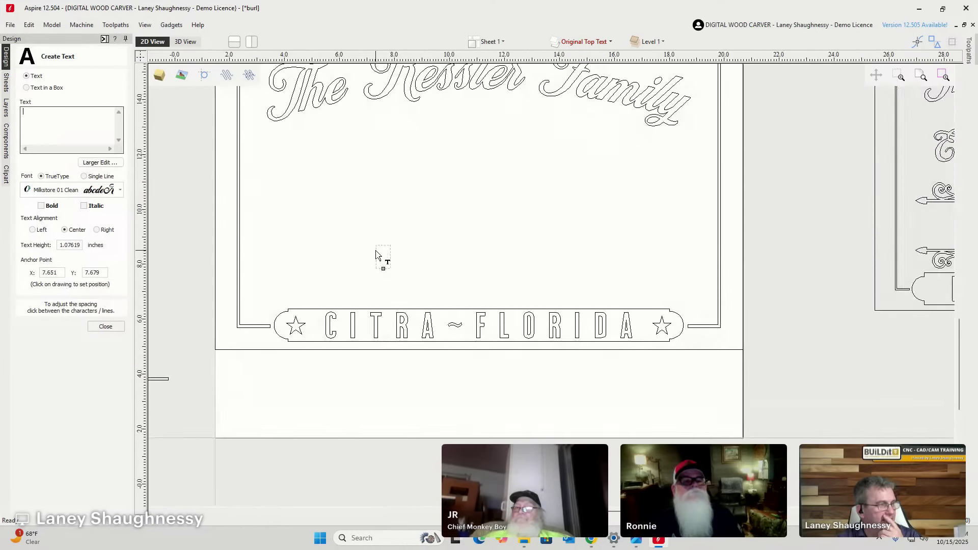
{"action": "left_click", "coordinate": [387, 330]}
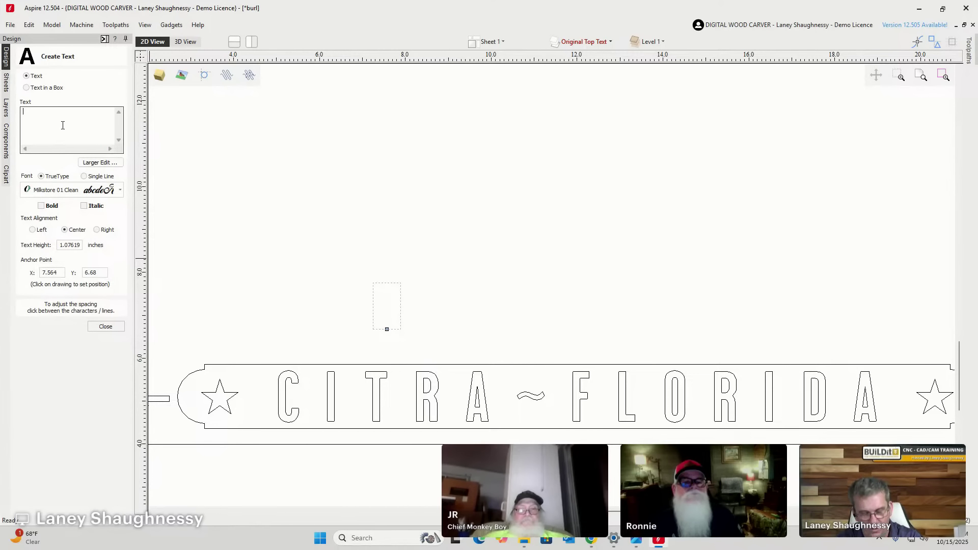
{"action": "type", "text": "ES"}
{"action": "key", "text": "BackSpace"}
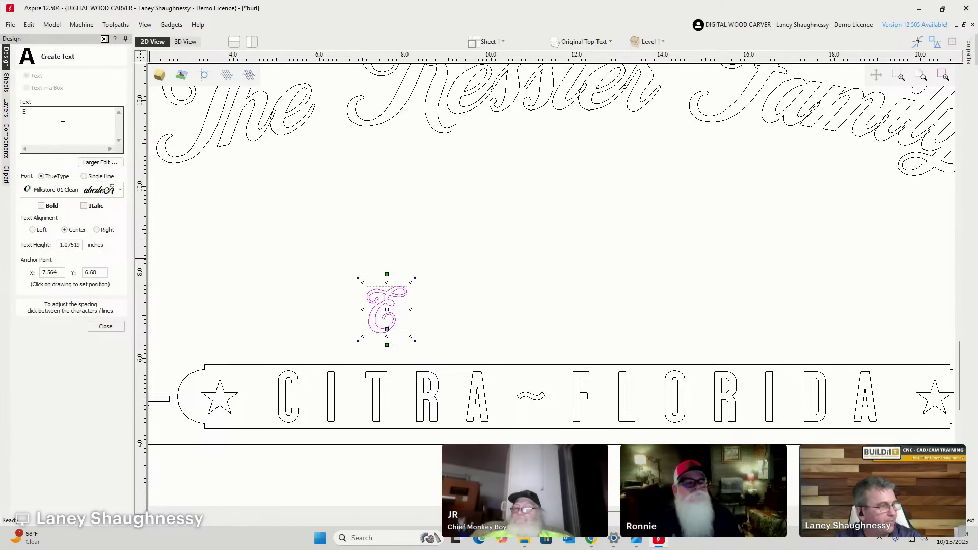
{"action": "type", "text": "st"}
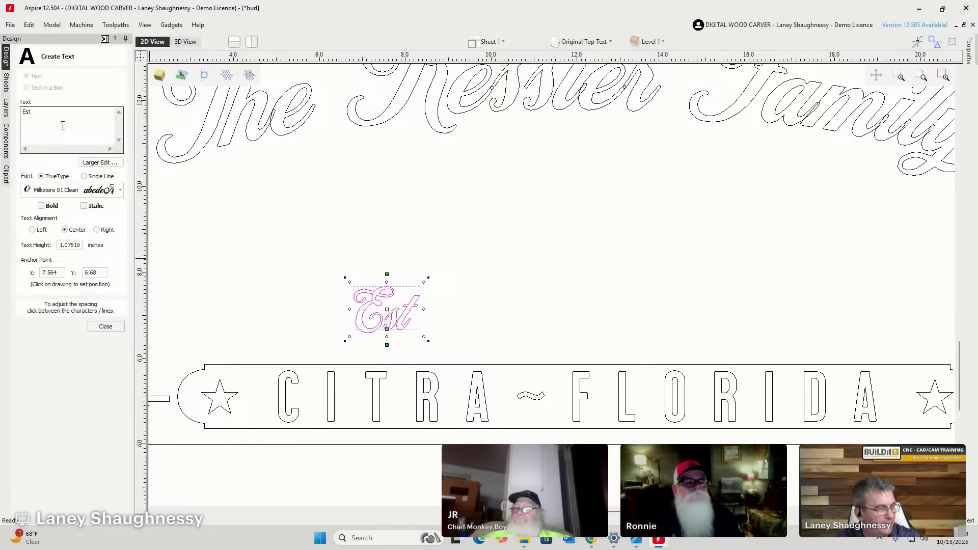
{"action": "type", "text": "."}
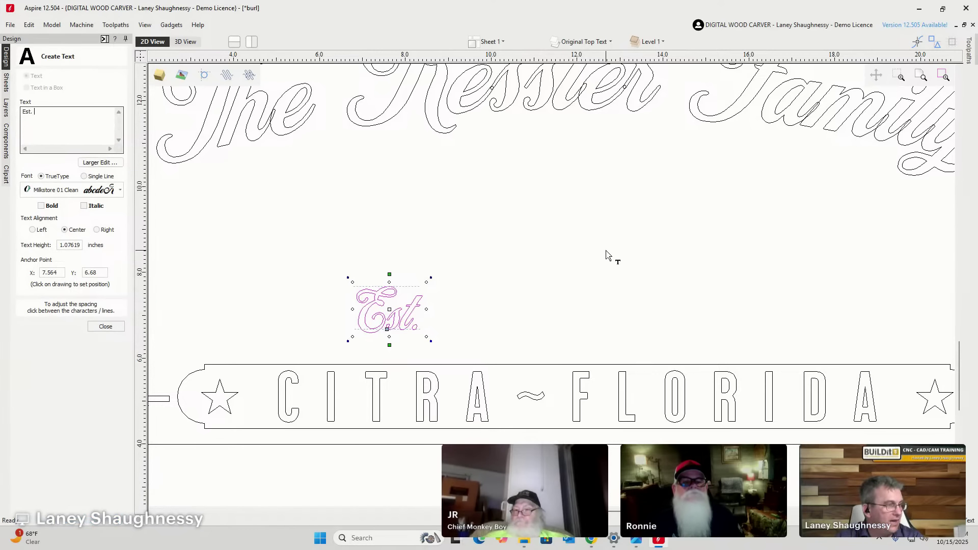
Add '2018' to the right of Est. and close text creation.
{"action": "left_click", "coordinate": [561, 281]}
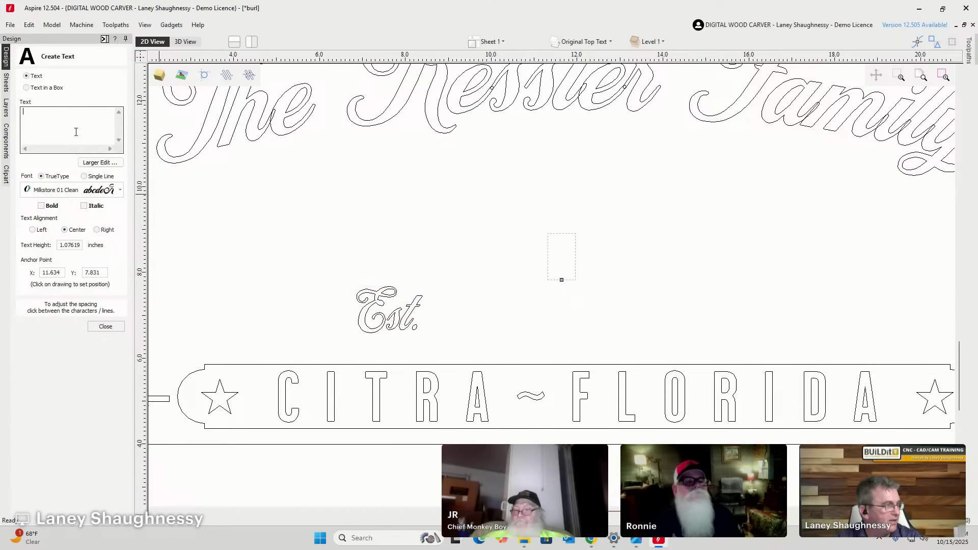
{"action": "type", "text": "201"}
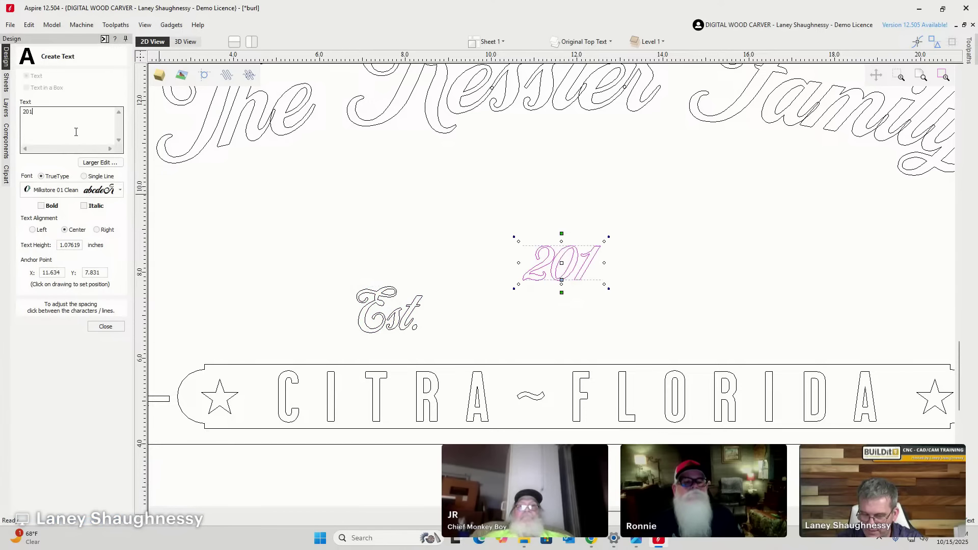
{"action": "type", "text": "8"}
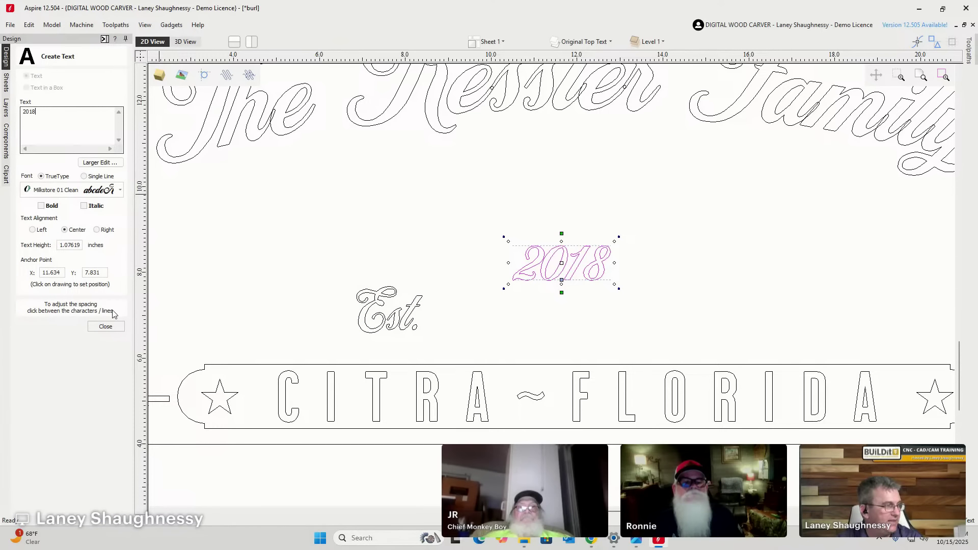
{"action": "left_click", "coordinate": [105, 326]}
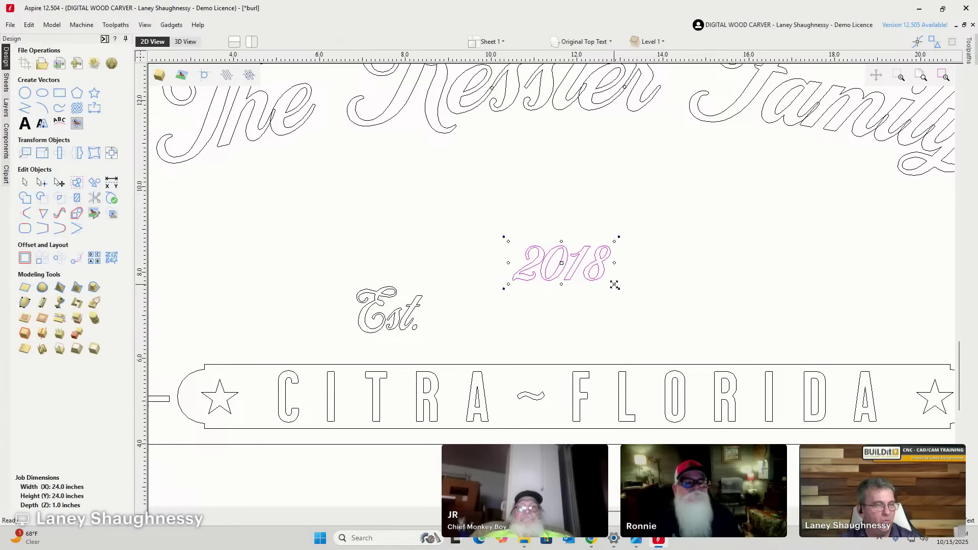
Try enlarging 2018, undo it, then delete both the 2018 and Est. texts.
{"action": "left_click_drag", "start_coordinate": [614, 284], "coordinate": [644, 302]}
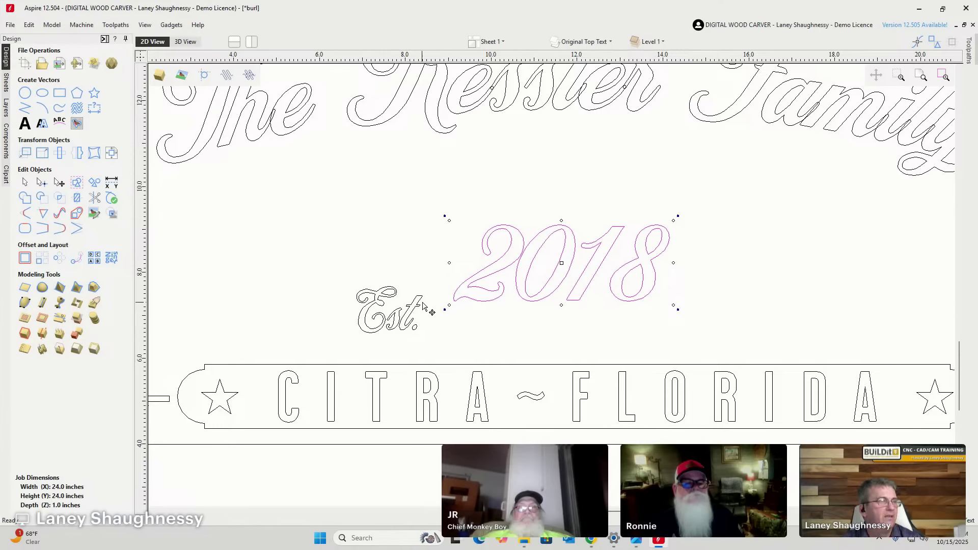
{"action": "scroll", "coordinate": [392, 328], "scroll_direction": "down", "scroll_amount": 1}
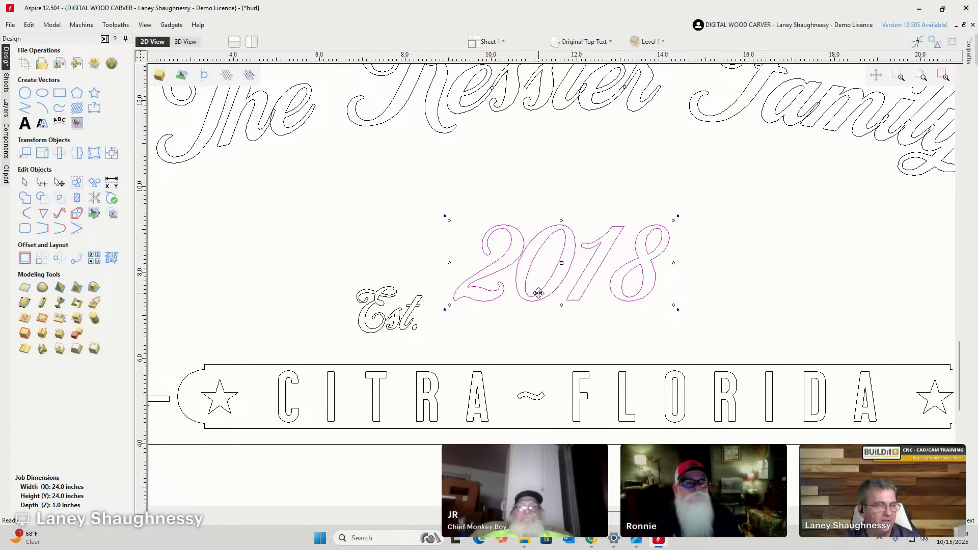
{"action": "scroll", "coordinate": [498, 290], "scroll_direction": "down", "scroll_amount": 3}
{"action": "scroll", "coordinate": [498, 297], "scroll_direction": "down", "scroll_amount": 1}
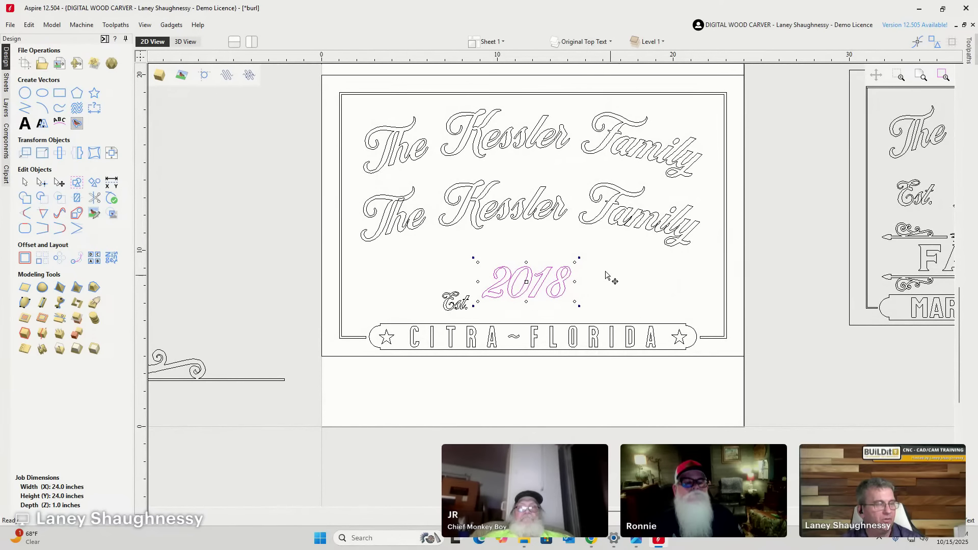
{"action": "key", "text": "ctrl+z"}
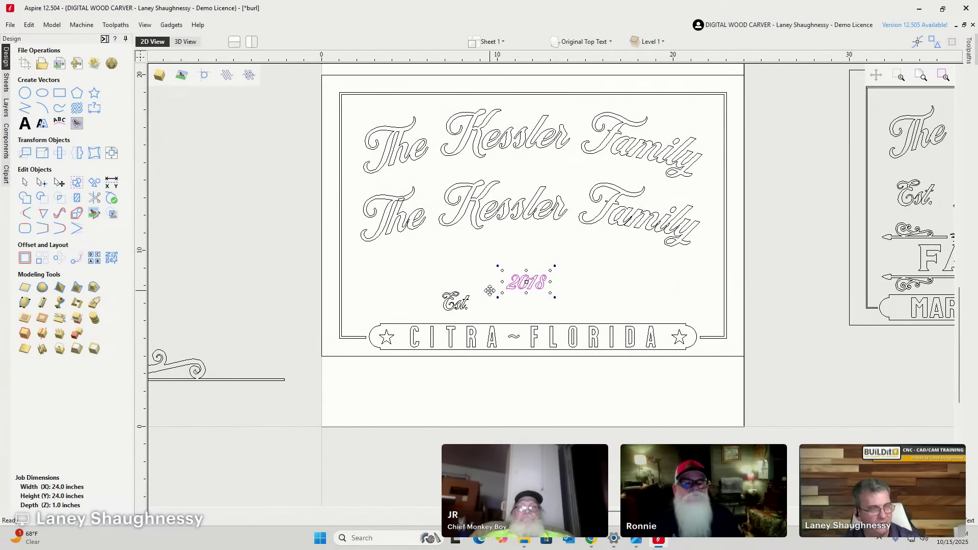
{"action": "key", "text": "Delete"}
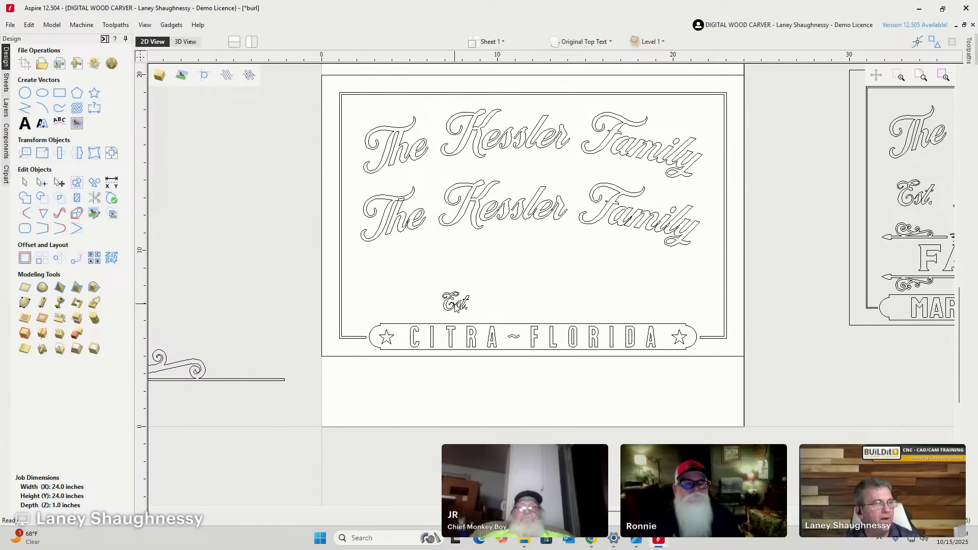
{"action": "left_click", "coordinate": [455, 304]}
{"action": "key", "text": "Delete"}
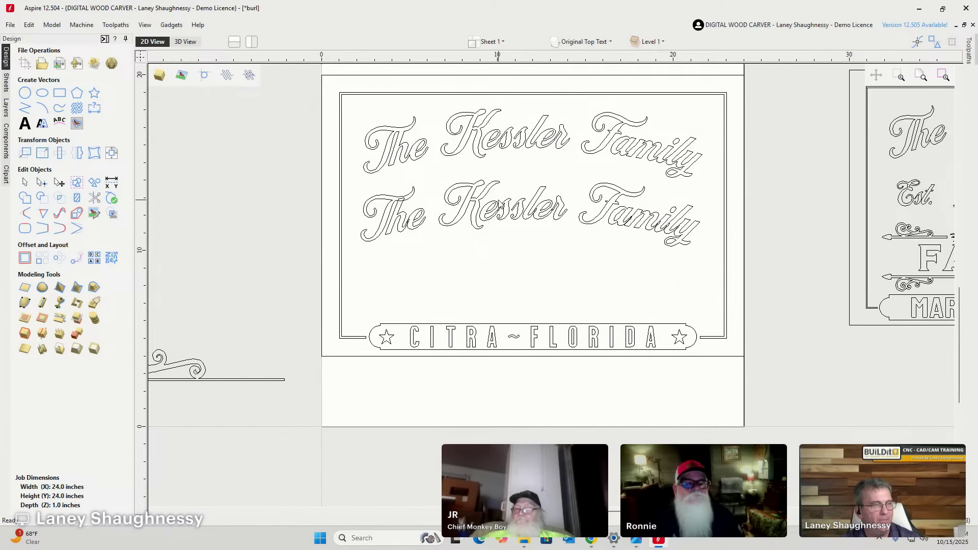
Hide the Original Top Text layer and make Layer 1 the active layer.
{"action": "left_click", "coordinate": [588, 41]}
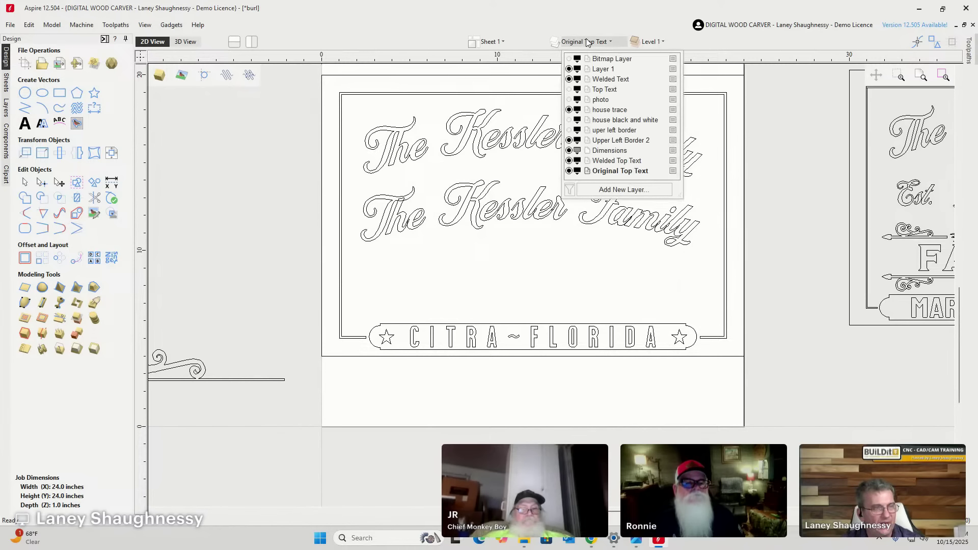
{"action": "left_click", "coordinate": [569, 171]}
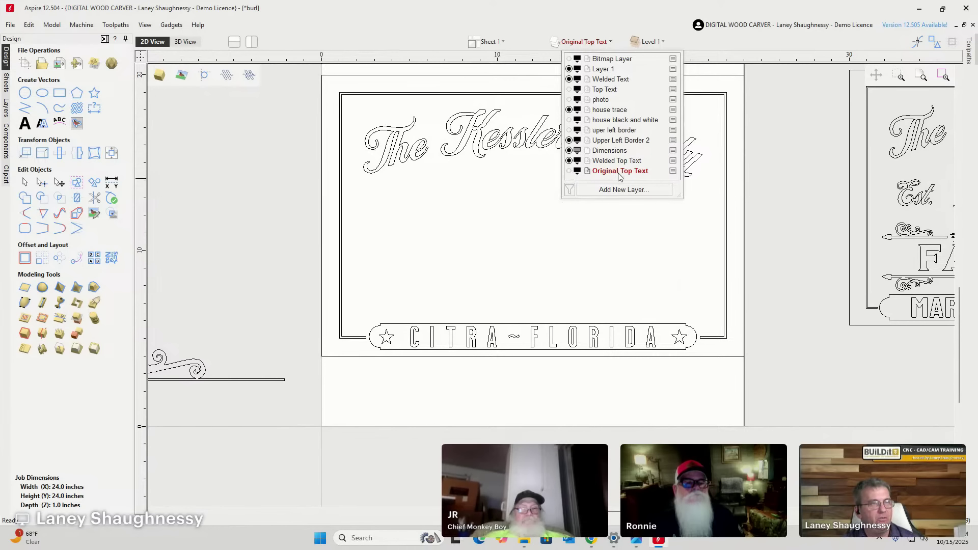
{"action": "left_click", "coordinate": [606, 71]}
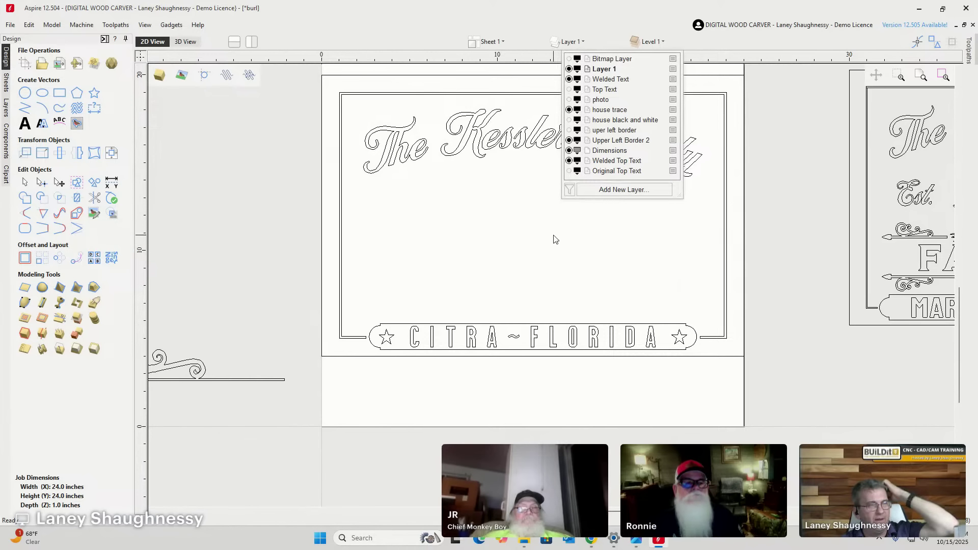
{"action": "left_click", "coordinate": [493, 317]}
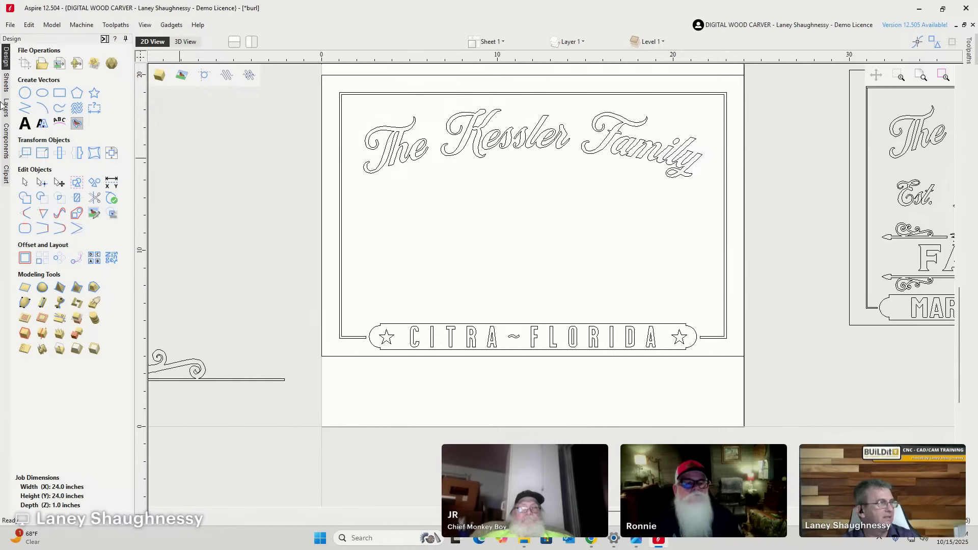
Write 'Est.' at an anchor left of centre above the banner.
{"action": "left_click", "coordinate": [25, 123]}
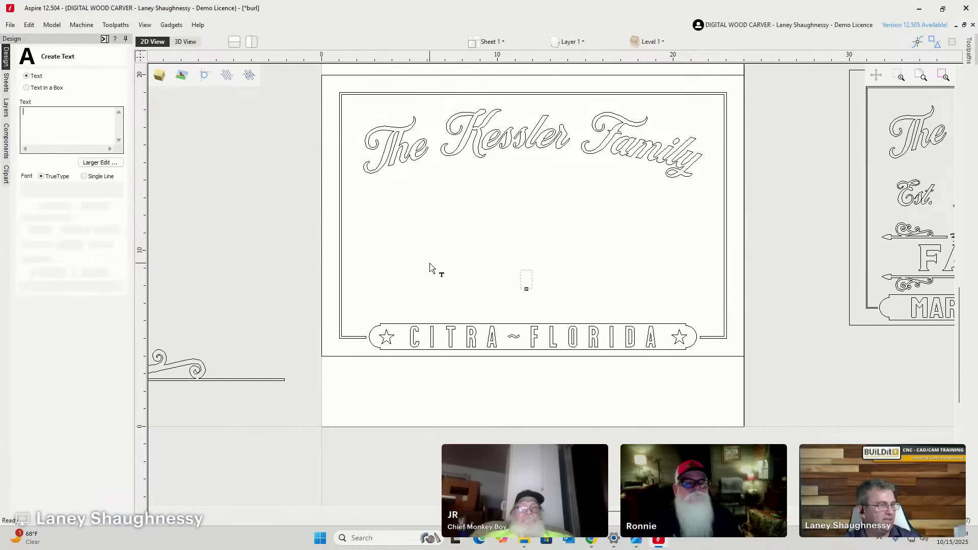
{"action": "left_click", "coordinate": [475, 303]}
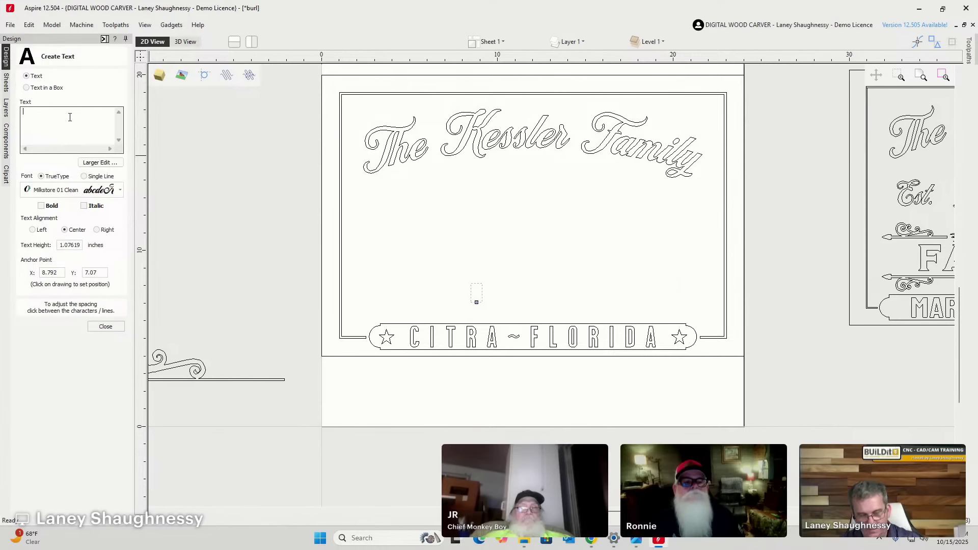
{"action": "type", "text": "Est."}
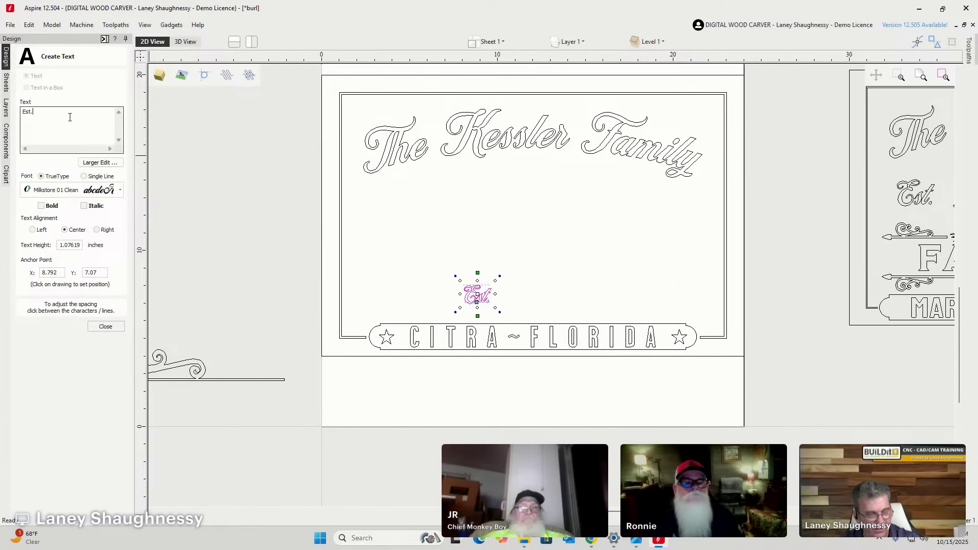
{"action": "key", "text": "BackSpace"}
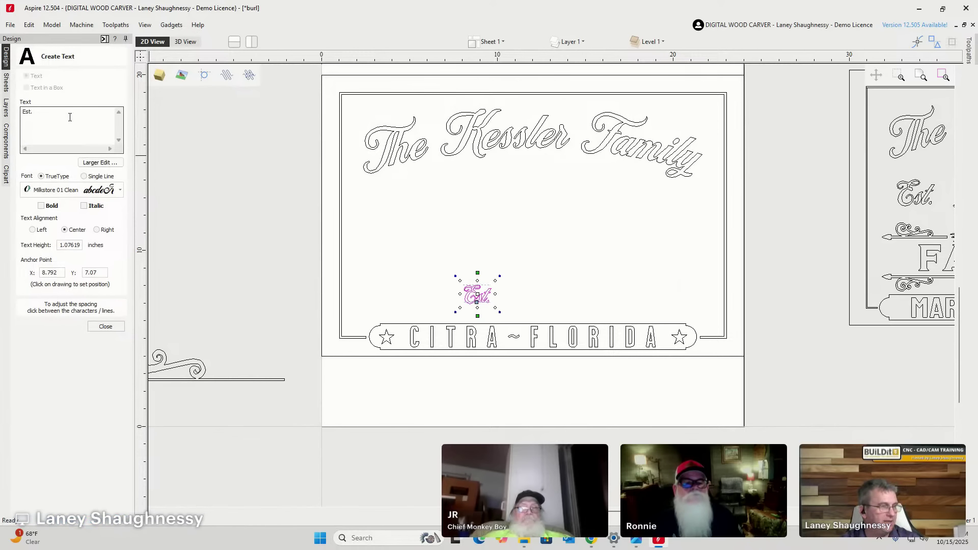
Place '2018' to the right of Est. on Layer 1 and finish text creation.
{"action": "left_click", "coordinate": [564, 304]}
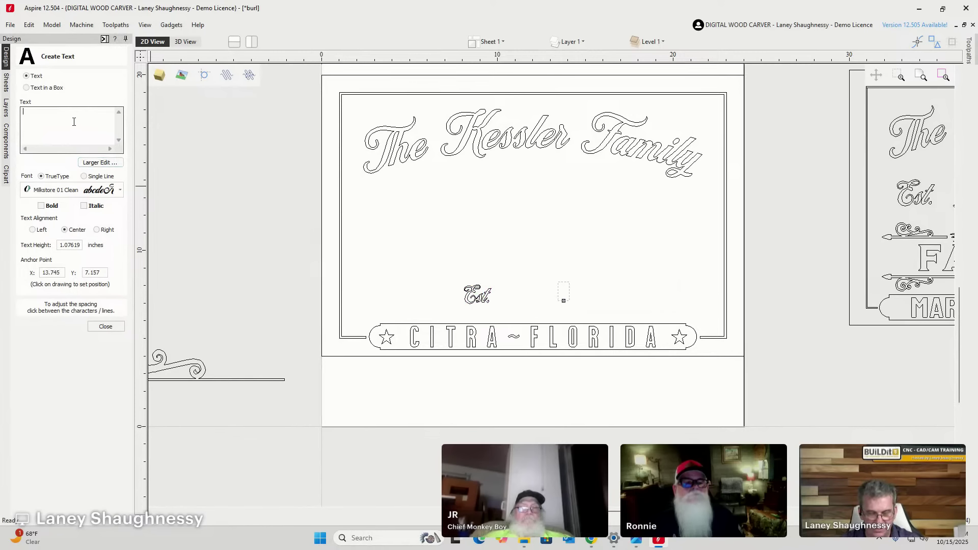
{"action": "type", "text": "2018"}
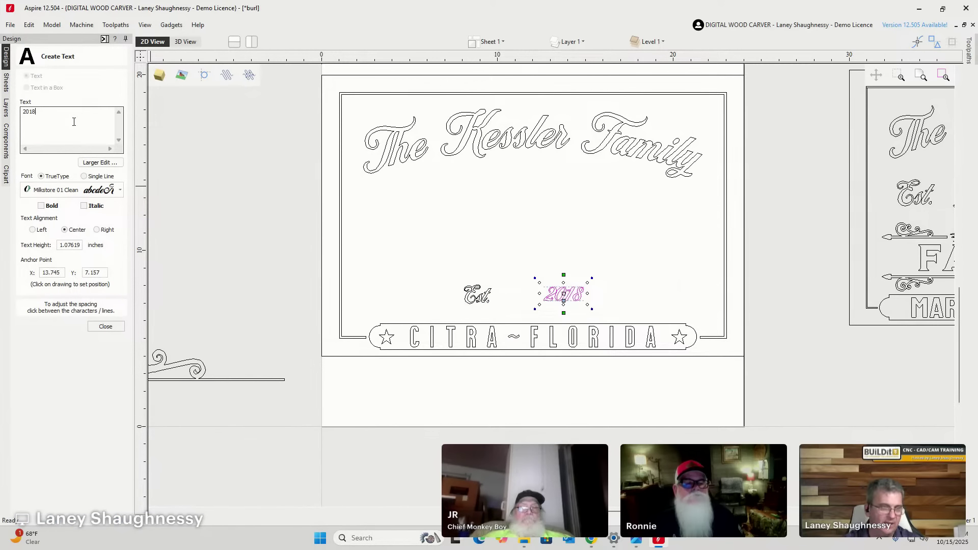
{"action": "scroll", "coordinate": [548, 313], "scroll_direction": "up", "scroll_amount": 4}
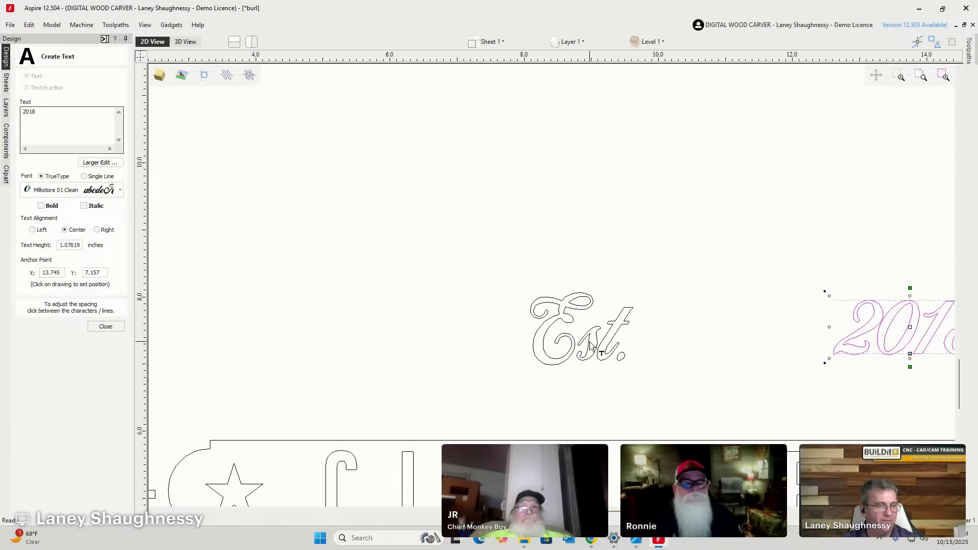
{"action": "scroll", "coordinate": [219, 221], "scroll_direction": "down", "scroll_amount": 4}
{"action": "scroll", "coordinate": [464, 280], "scroll_direction": "up", "scroll_amount": 4}
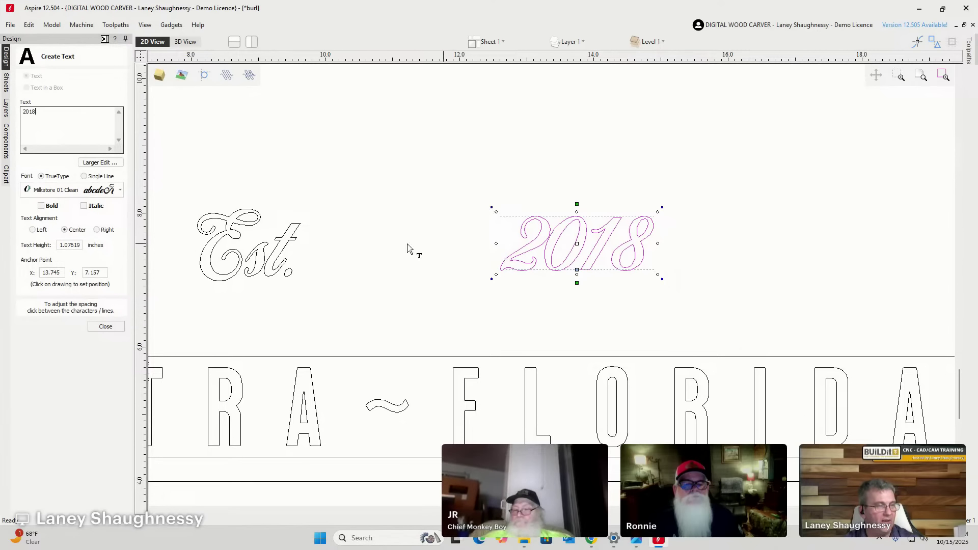
{"action": "left_click", "coordinate": [105, 327]}
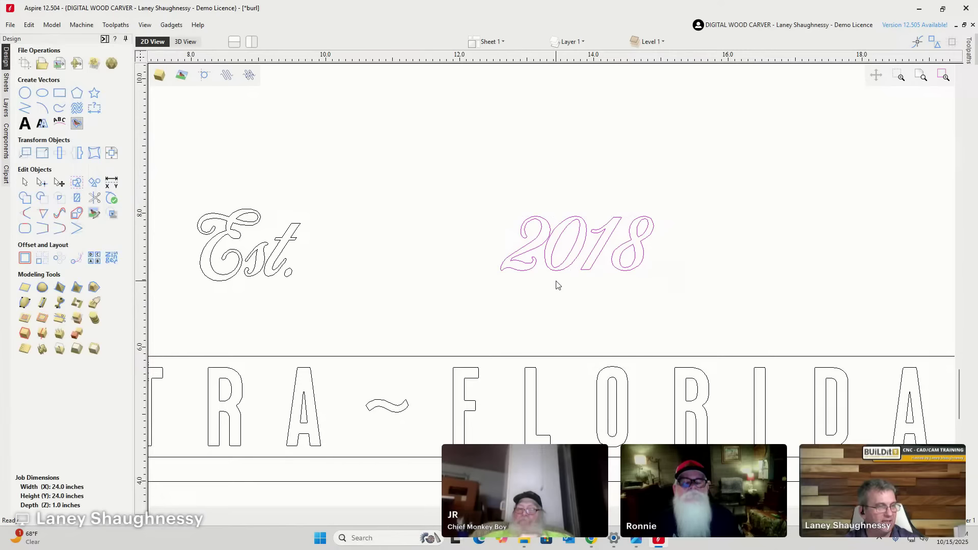
Select Est. and 2018, try several alignment options, and undo back to the original positions.
{"action": "left_click_drag", "start_coordinate": [546, 252], "coordinate": [175, 323]}
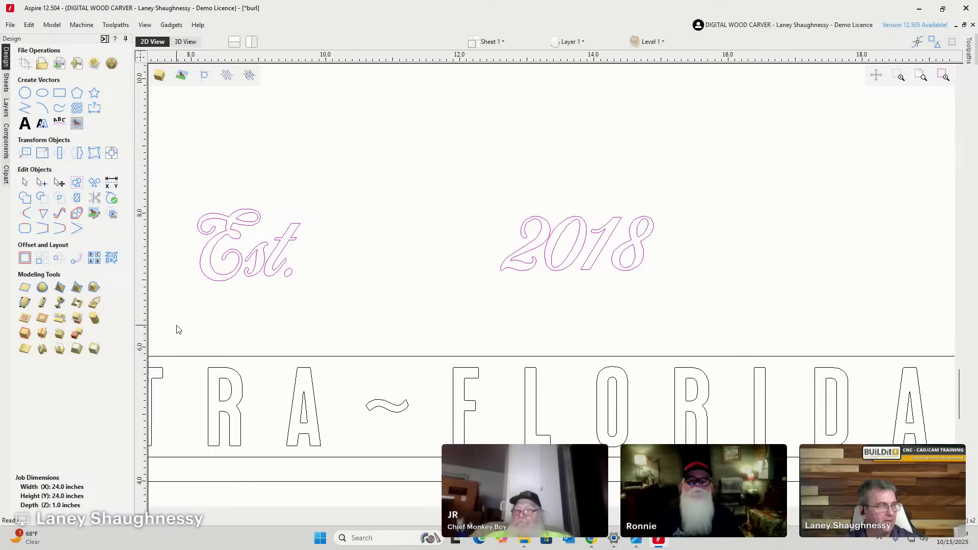
{"action": "left_click", "coordinate": [116, 149]}
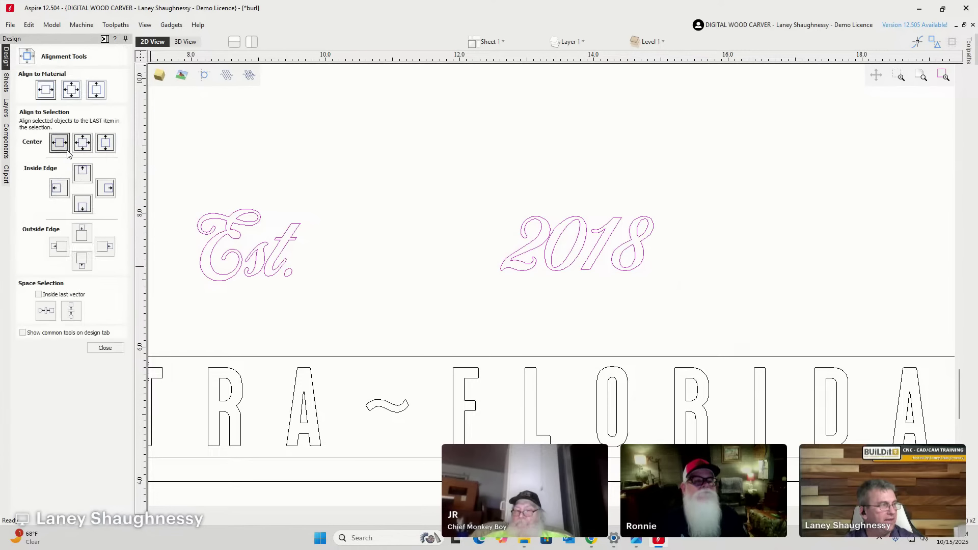
{"action": "left_click", "coordinate": [112, 146]}
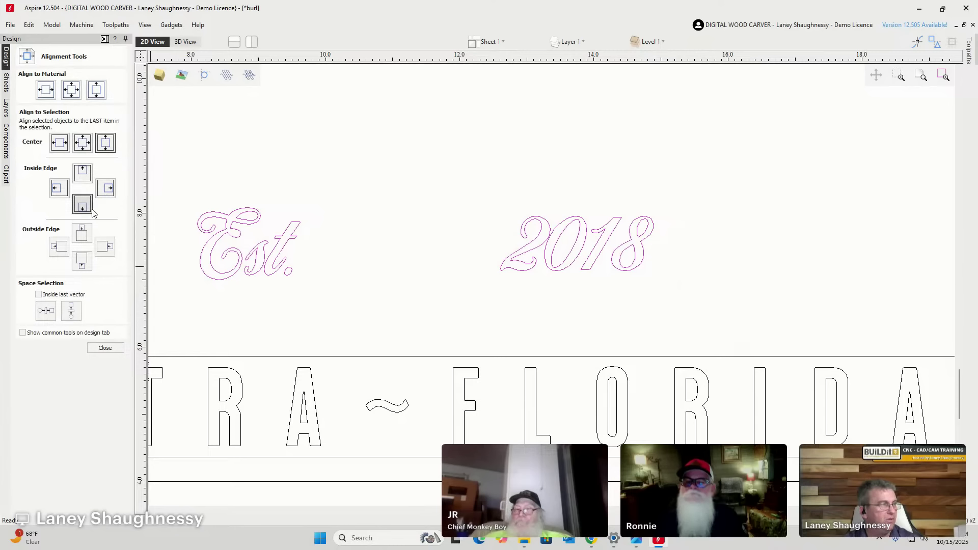
{"action": "left_click", "coordinate": [113, 193]}
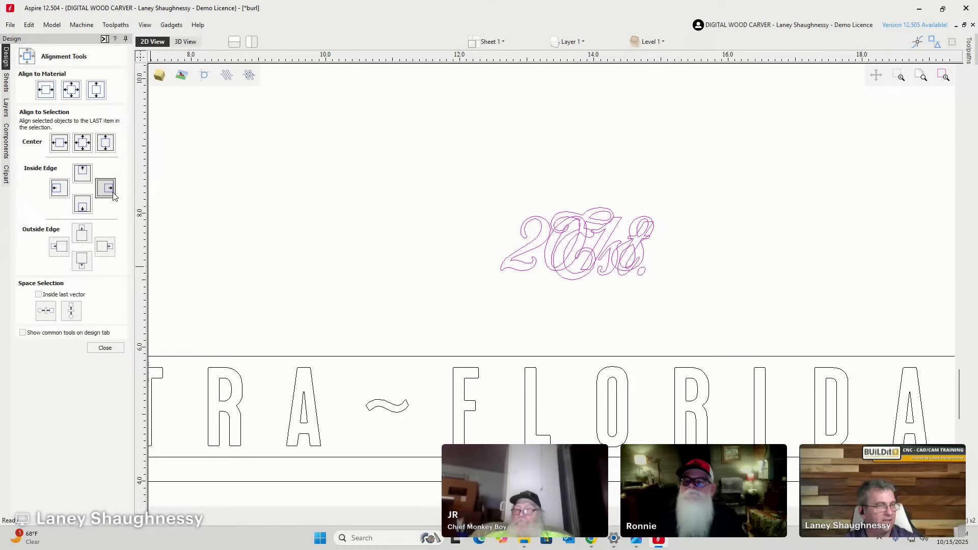
{"action": "left_click", "coordinate": [59, 188]}
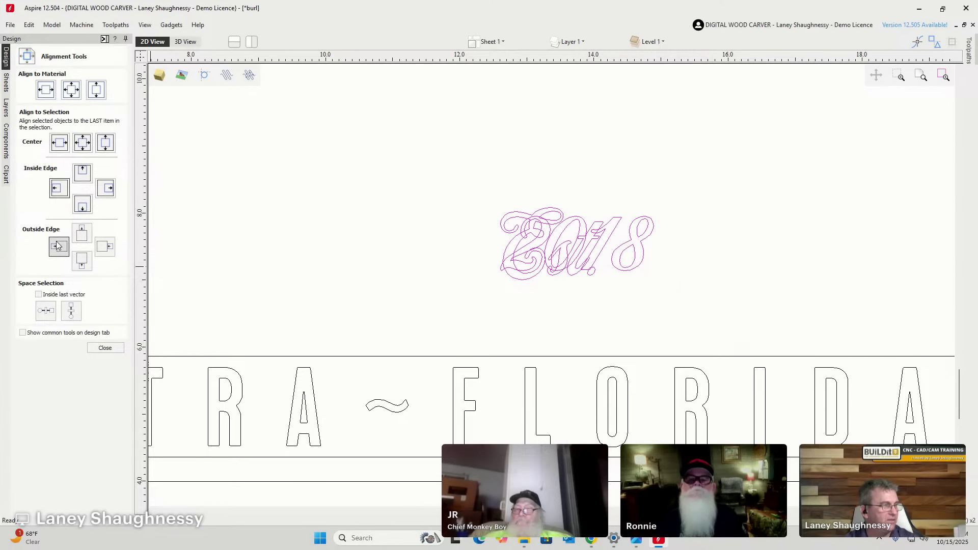
{"action": "left_click", "coordinate": [73, 234]}
{"action": "left_click", "coordinate": [82, 142]}
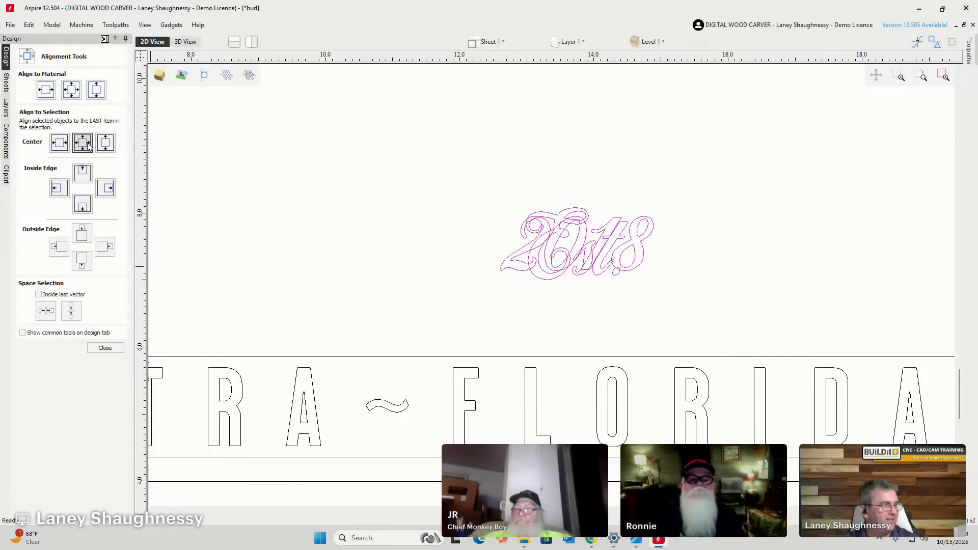
{"action": "left_click", "coordinate": [59, 144]}
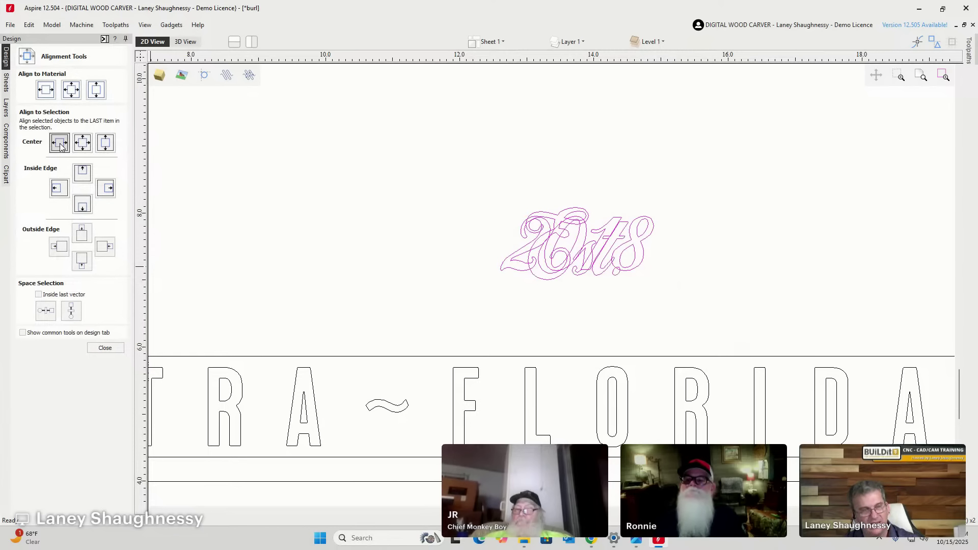
{"action": "key", "text": "ctrl+z"}
{"action": "left_click", "coordinate": [60, 144]}
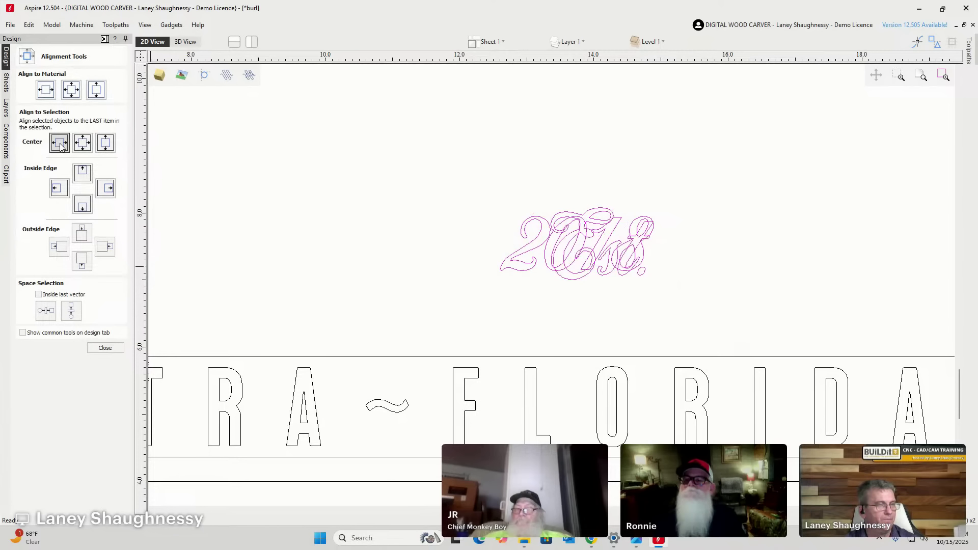
{"action": "key", "text": "ctrl+z"}
{"action": "key", "text": "ctrl+z"}
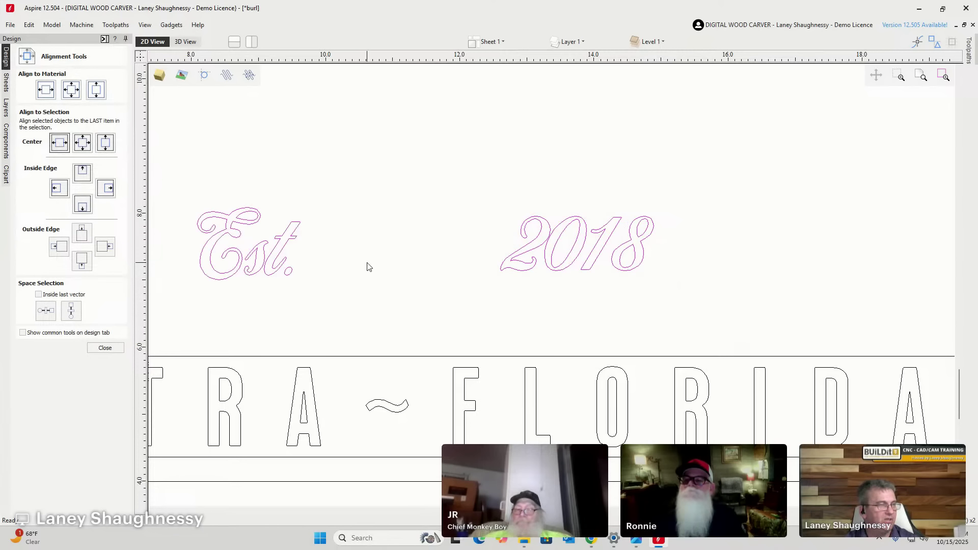
{"action": "left_click", "coordinate": [338, 280]}
Nudge Est. upward, then centre it vertically on 2018.
{"action": "left_click", "coordinate": [288, 243]}
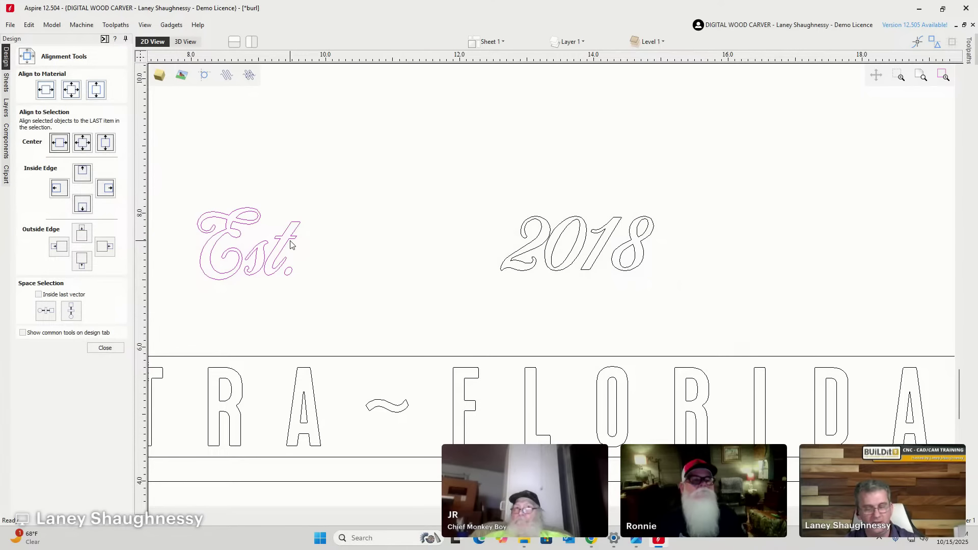
{"action": "key", "text": "Up"}
{"action": "key", "text": "Up"}
{"action": "key", "text": "Up"}
{"action": "key", "text": "Up"}
{"action": "key", "text": "Up"}
{"action": "key", "text": "Up"}
{"action": "key", "text": "Up"}
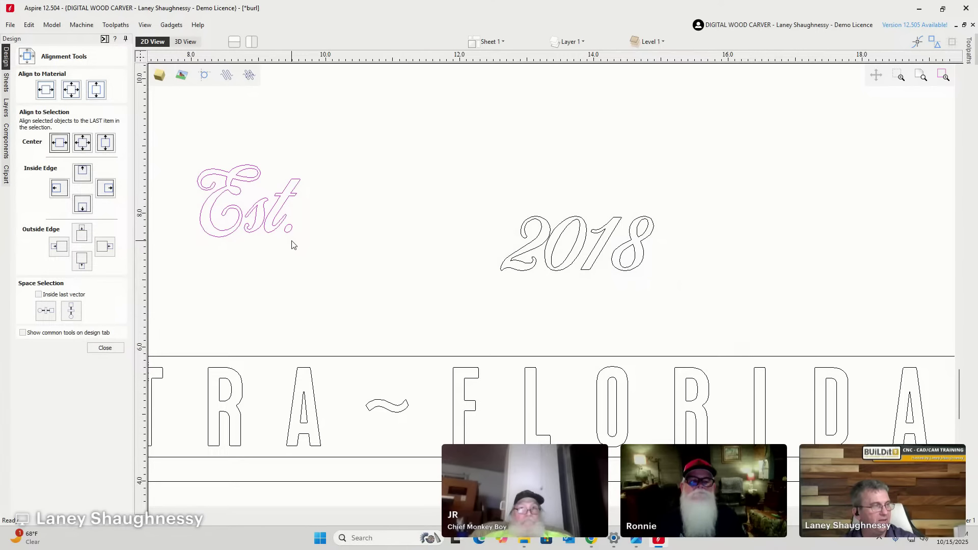
{"action": "left_click", "coordinate": [624, 248], "text": "shift"}
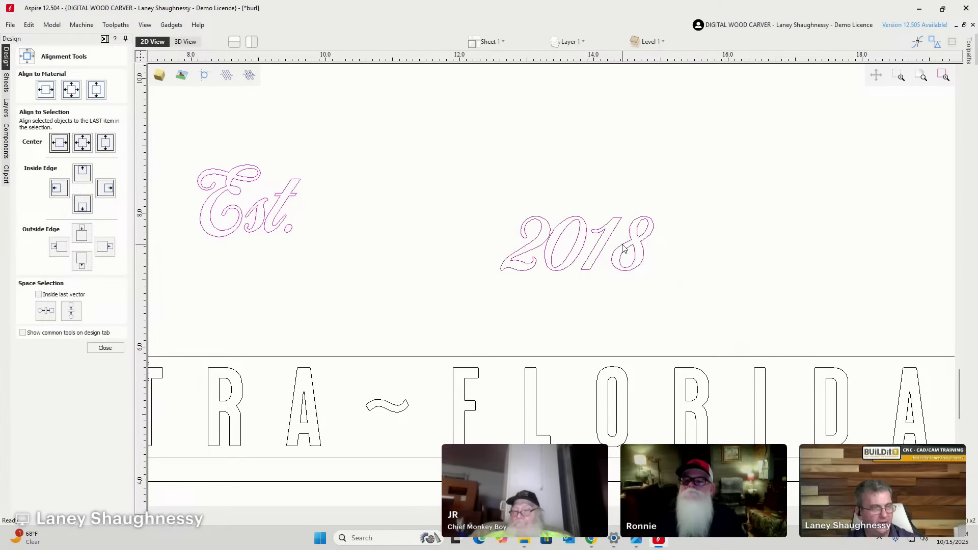
{"action": "left_click", "coordinate": [106, 144]}
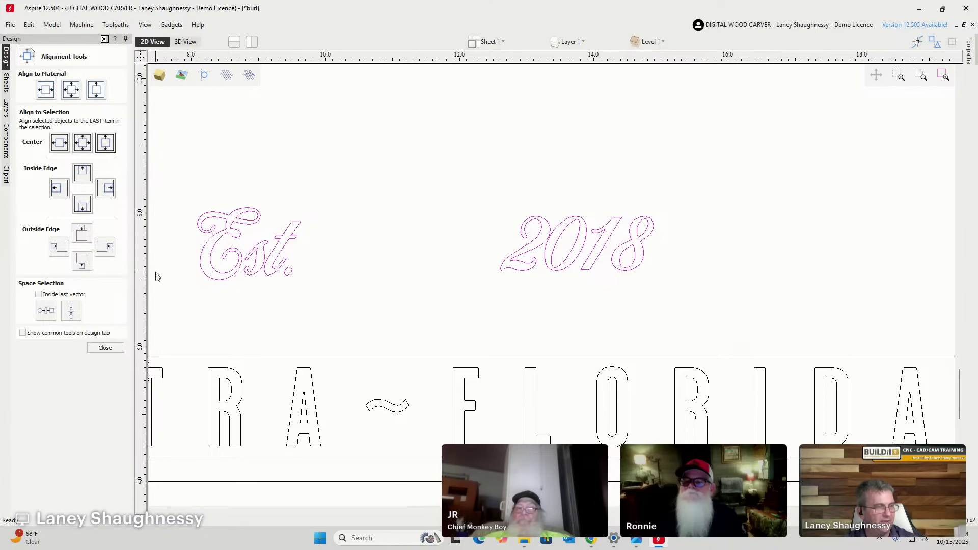
{"action": "scroll", "coordinate": [402, 274], "scroll_direction": "down", "scroll_amount": 3}
{"action": "left_click", "coordinate": [440, 269]}
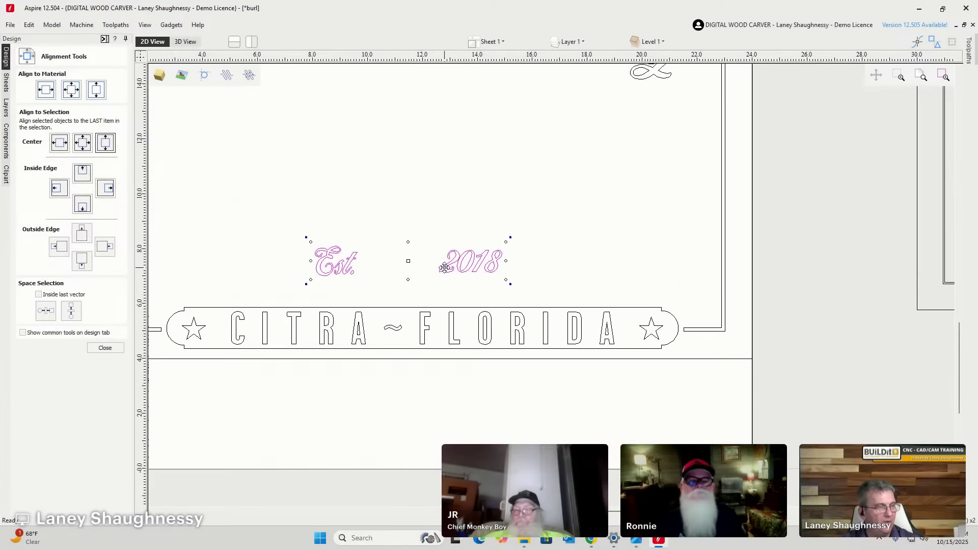
Move Est. above the banner's left star and 2018 above its right star.
{"action": "left_click", "coordinate": [343, 276]}
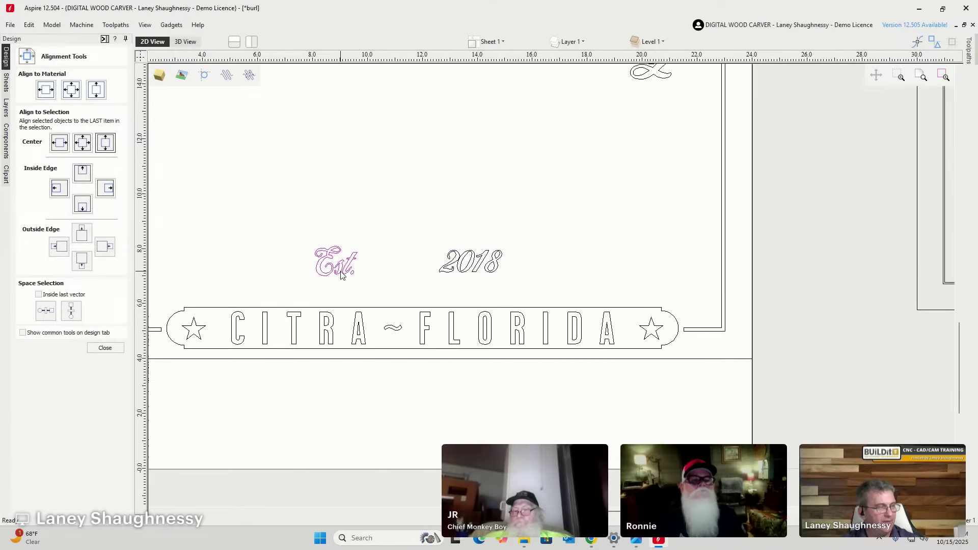
{"action": "left_click", "coordinate": [340, 273]}
{"action": "left_click_drag", "start_coordinate": [347, 276], "coordinate": [321, 302]}
{"action": "scroll", "coordinate": [361, 283], "scroll_direction": "down", "scroll_amount": 2}
{"action": "left_click", "coordinate": [441, 297]}
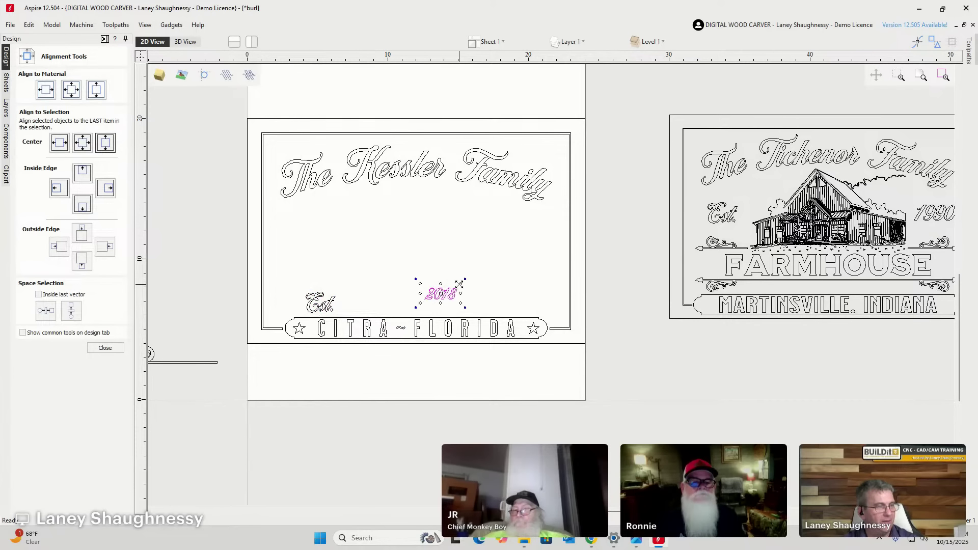
{"action": "left_click_drag", "start_coordinate": [450, 286], "coordinate": [513, 310]}
{"action": "left_click", "coordinate": [317, 310]}
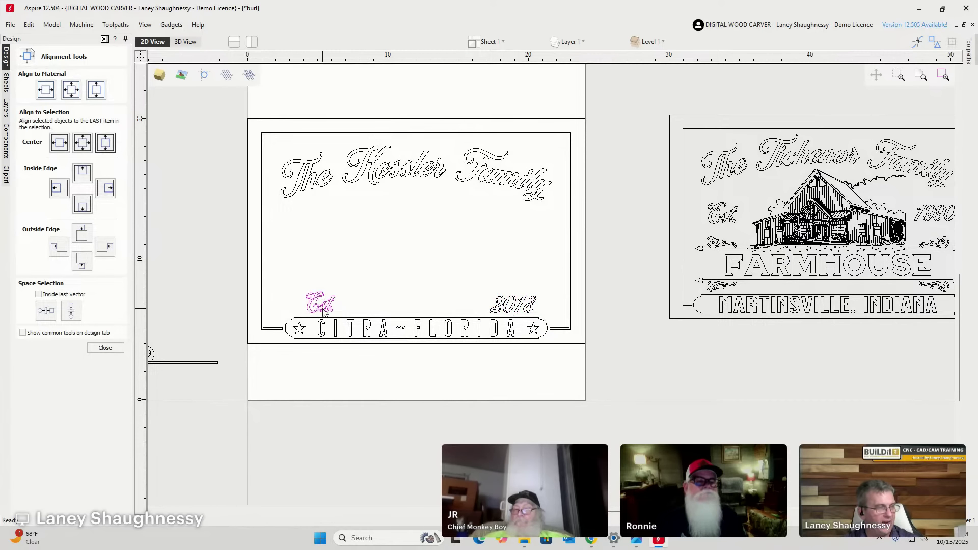
{"action": "left_click_drag", "start_coordinate": [320, 305], "coordinate": [305, 311]}
Centre 2018 vertically on Est. with Align to Selection.
{"action": "scroll", "coordinate": [304, 308], "scroll_direction": "up", "scroll_amount": 4}
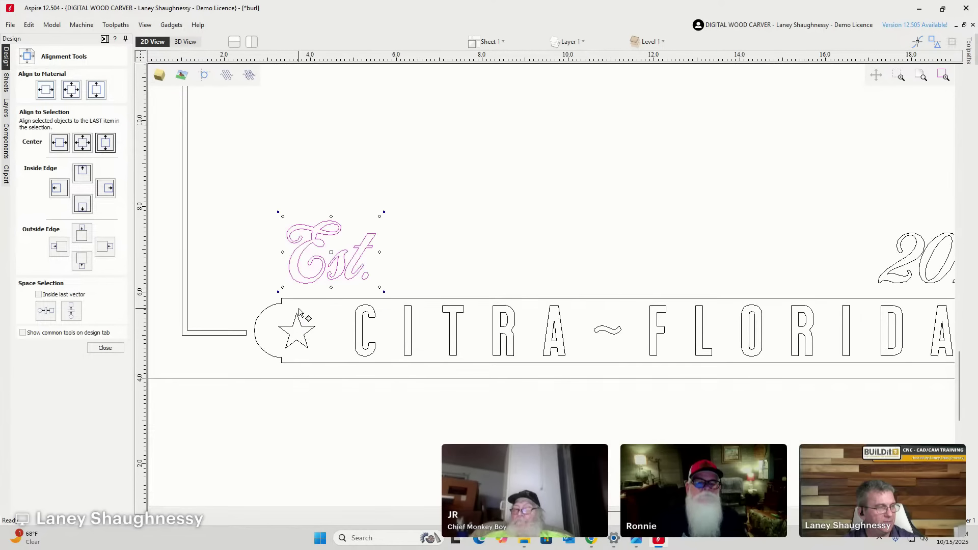
{"action": "scroll", "coordinate": [314, 265], "scroll_direction": "down", "scroll_amount": 3}
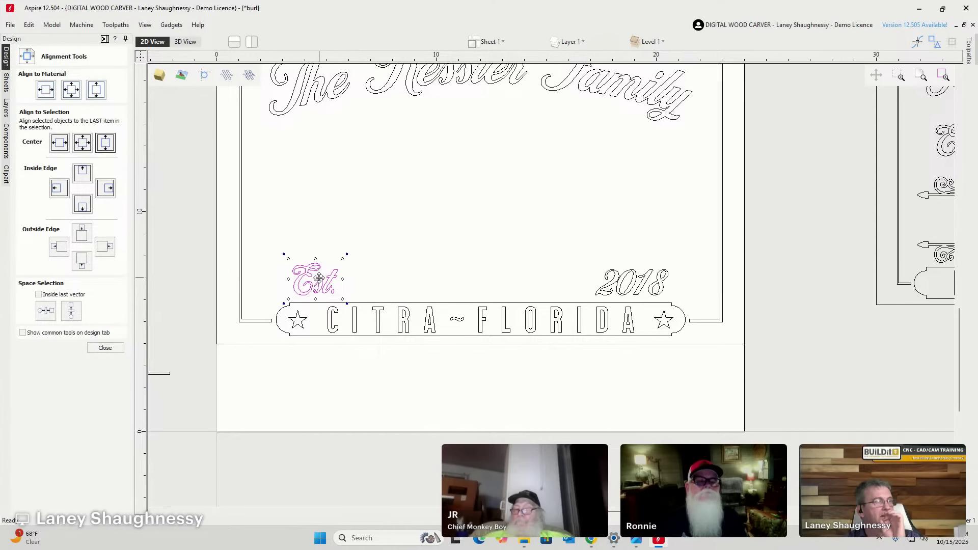
{"action": "left_click", "coordinate": [613, 285]}
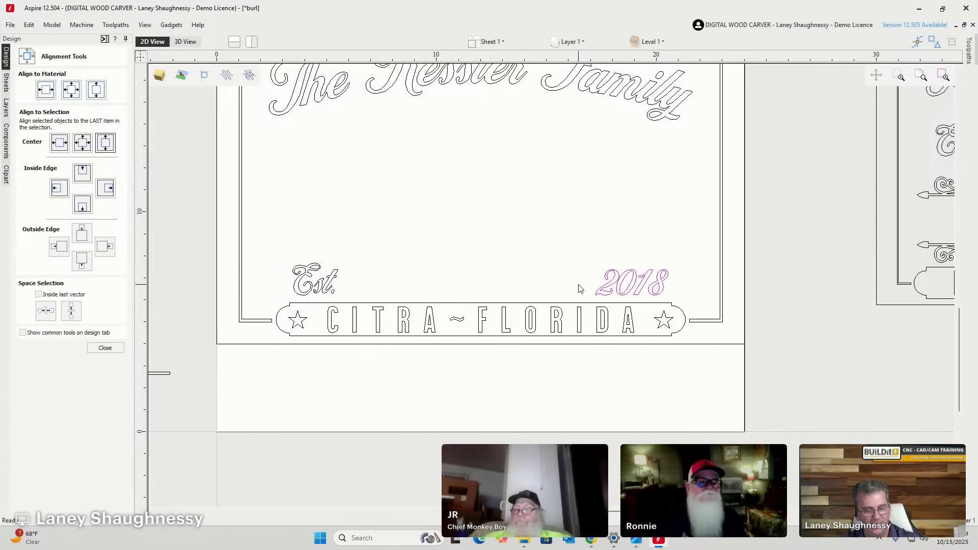
{"action": "left_click", "coordinate": [319, 285], "text": "shift"}
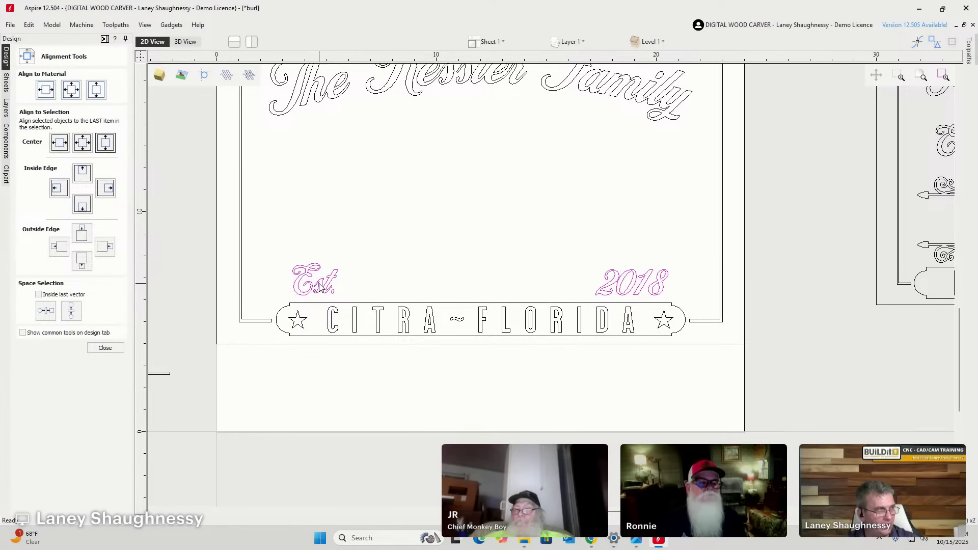
{"action": "left_click", "coordinate": [107, 146]}
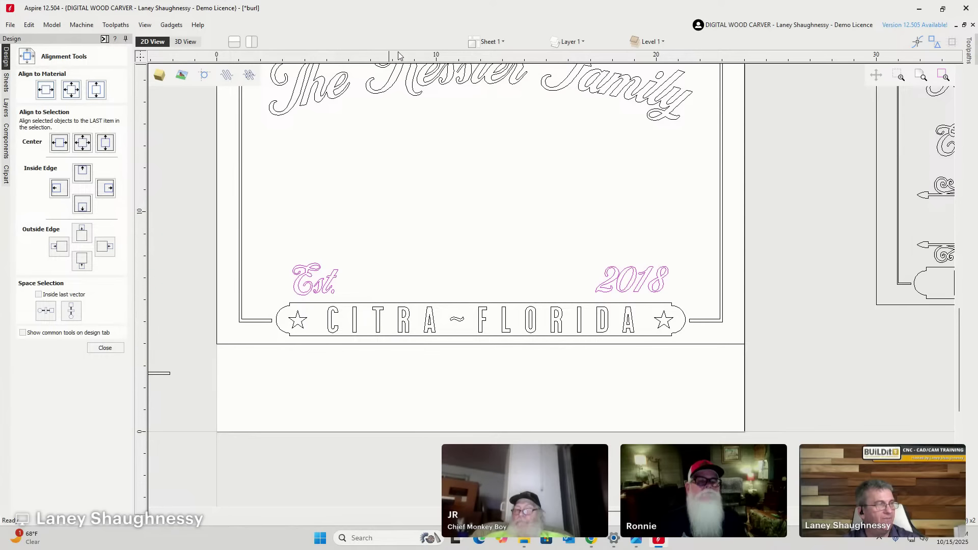
Drop a horizontal guide above the banner and bottom-align Est. and 2018 by inside edge.
{"action": "left_click_drag", "start_coordinate": [413, 60], "coordinate": [304, 295]}
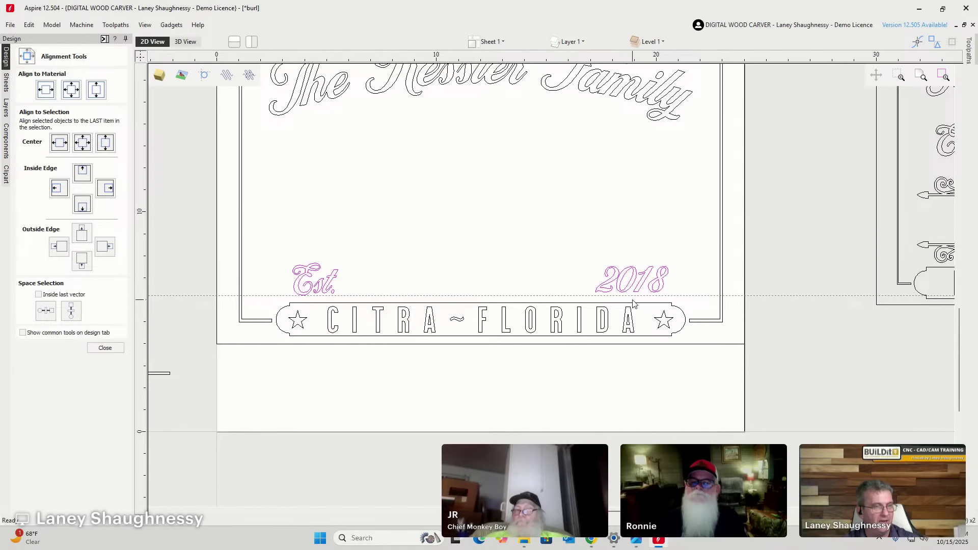
{"action": "scroll", "coordinate": [643, 301], "scroll_direction": "up", "scroll_amount": 3}
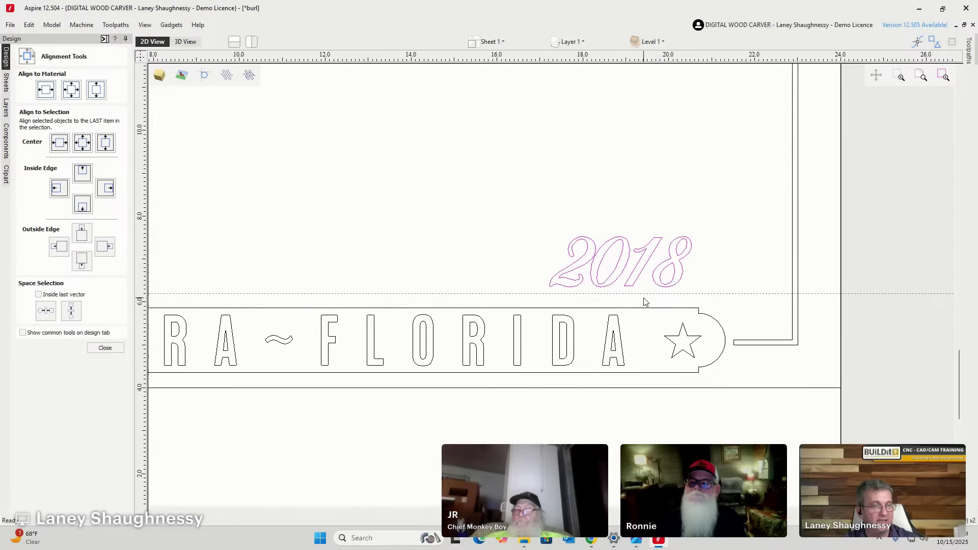
{"action": "scroll", "coordinate": [649, 293], "scroll_direction": "down", "scroll_amount": 2}
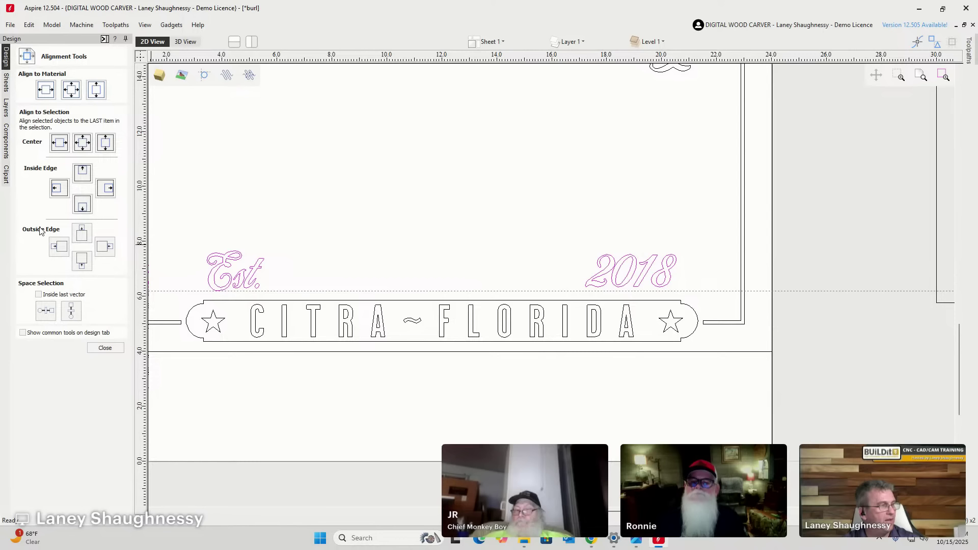
{"action": "left_click", "coordinate": [77, 205]}
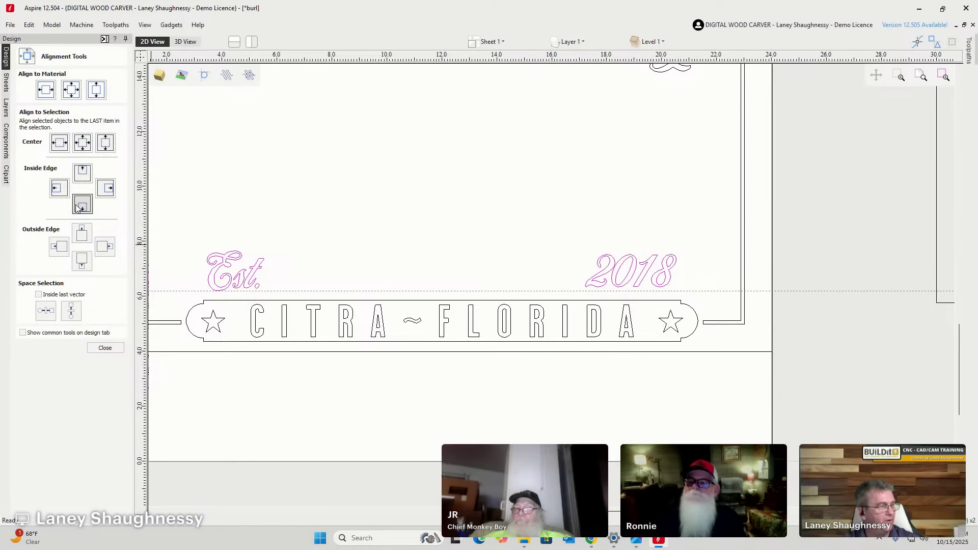
{"action": "left_click", "coordinate": [76, 207]}
{"action": "left_click", "coordinate": [84, 212]}
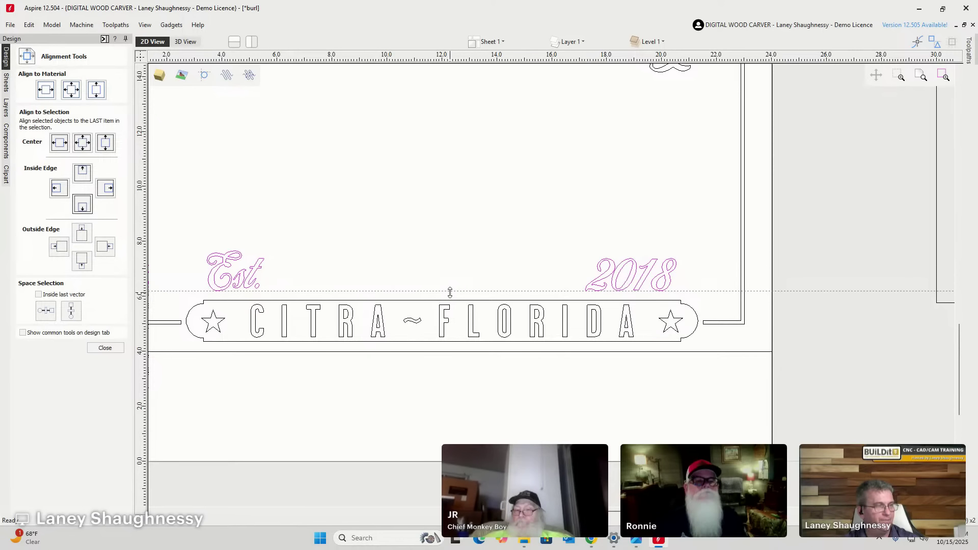
Drag the horizontal guide off the sign and review the levelled text.
{"action": "scroll", "coordinate": [230, 318], "scroll_direction": "up", "scroll_amount": 5}
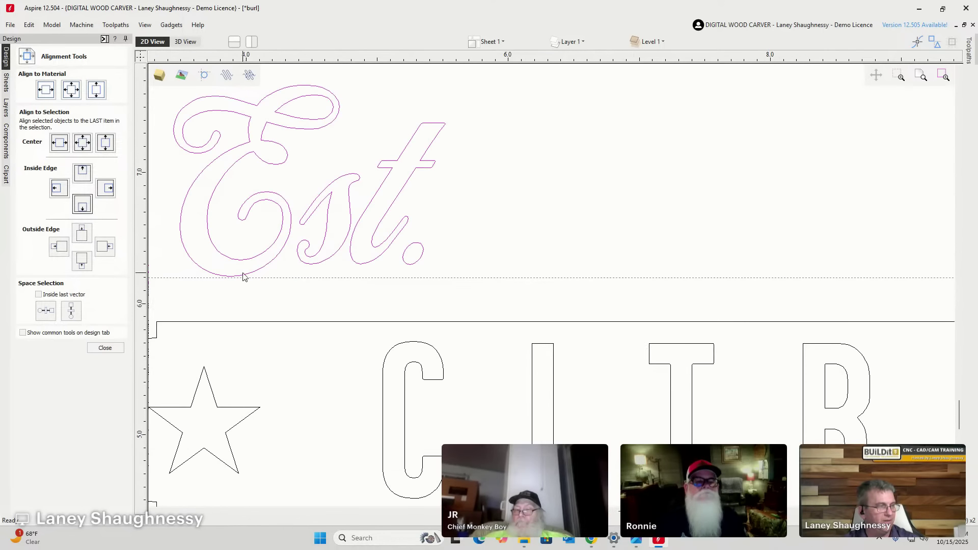
{"action": "scroll", "coordinate": [313, 311], "scroll_direction": "down", "scroll_amount": 5}
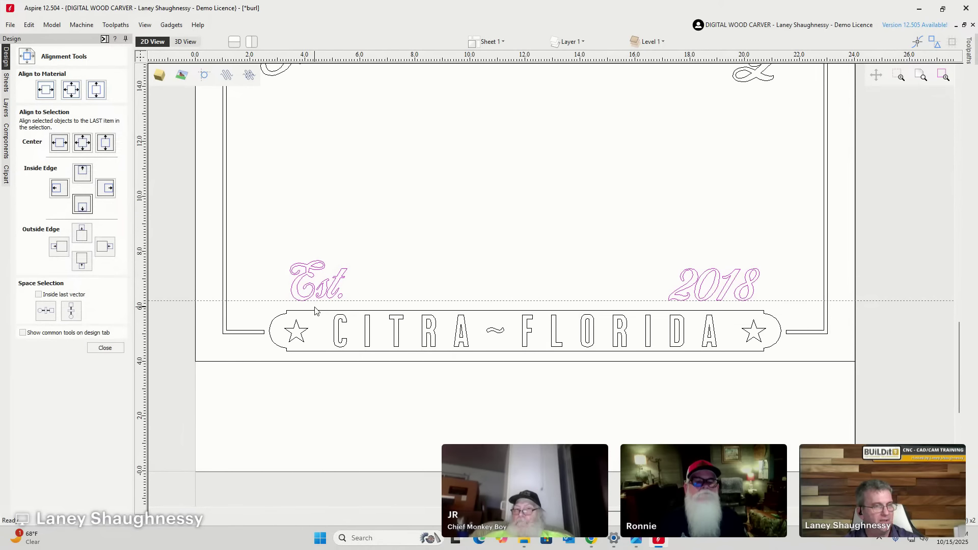
{"action": "scroll", "coordinate": [719, 300], "scroll_direction": "up", "scroll_amount": 4}
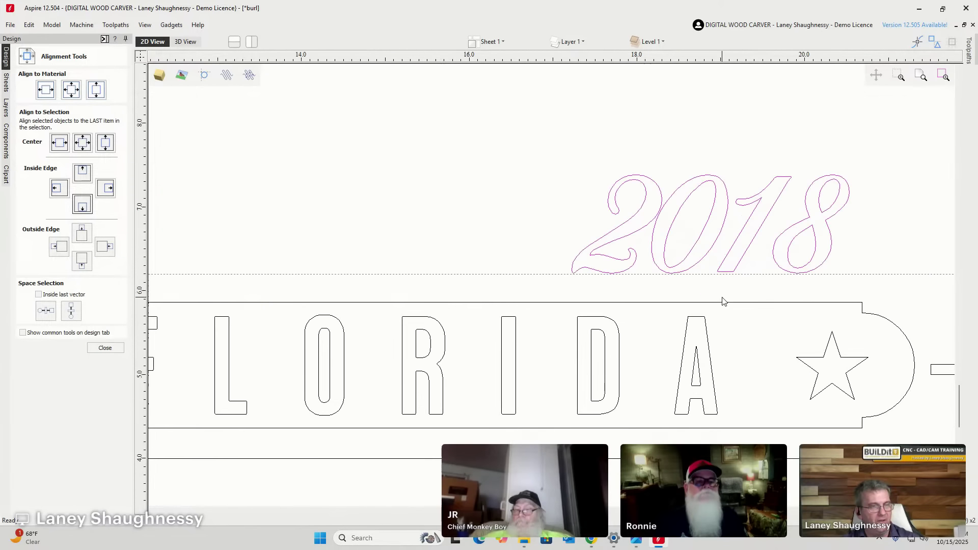
{"action": "scroll", "coordinate": [713, 284], "scroll_direction": "down", "scroll_amount": 2}
{"action": "scroll", "coordinate": [713, 284], "scroll_direction": "down", "scroll_amount": 3}
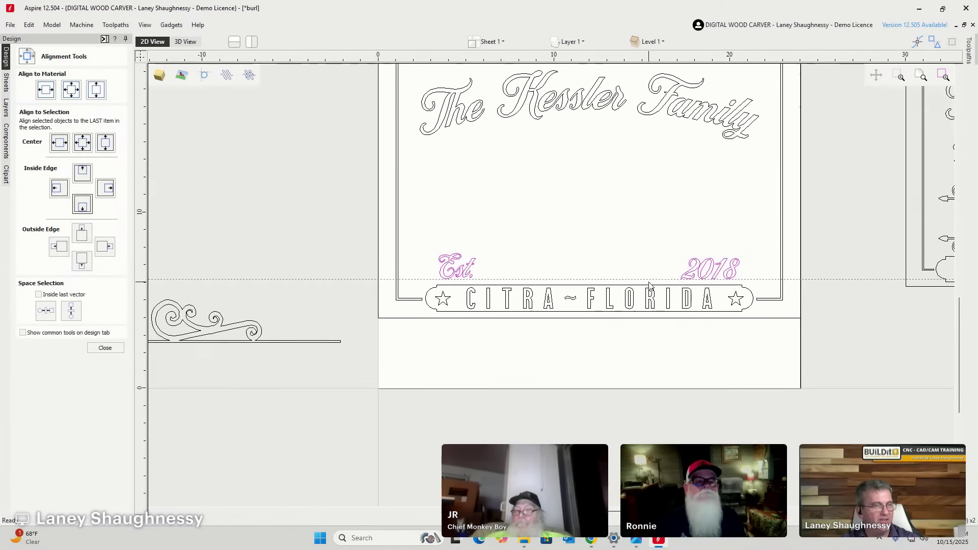
{"action": "left_click_drag", "start_coordinate": [411, 278], "coordinate": [366, 4]}
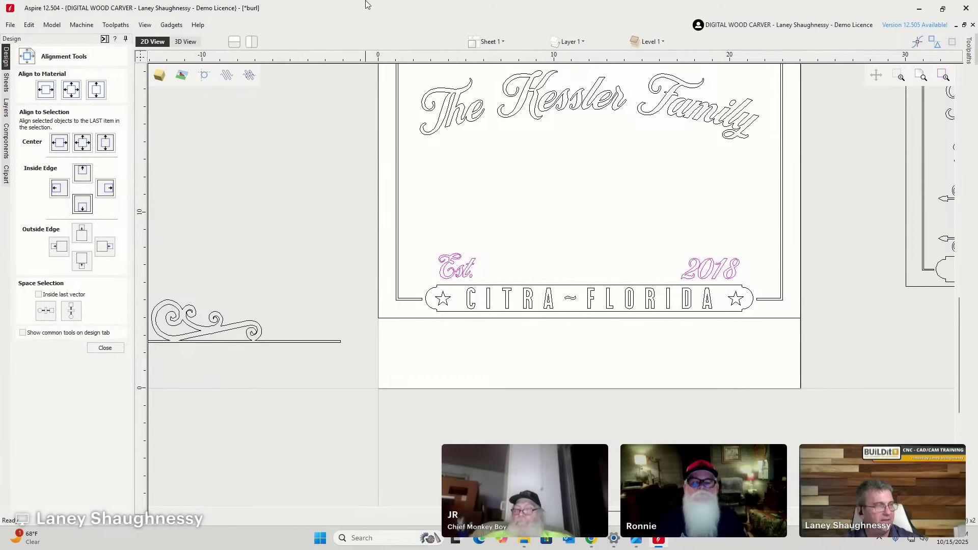
{"action": "scroll", "coordinate": [529, 297], "scroll_direction": "down", "scroll_amount": 2}
{"action": "scroll", "coordinate": [335, 279], "scroll_direction": "up", "scroll_amount": 4}
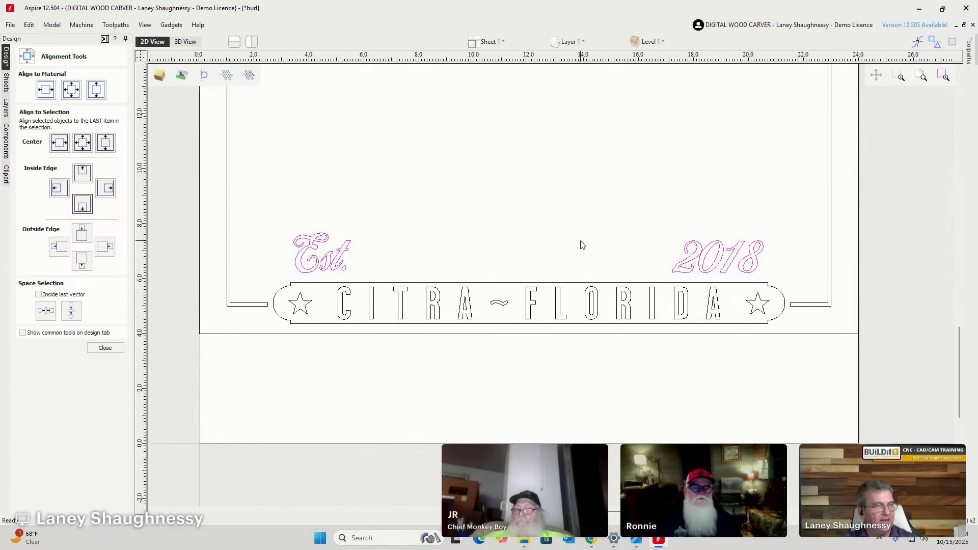
{"action": "scroll", "coordinate": [580, 245], "scroll_direction": "down", "scroll_amount": 2}
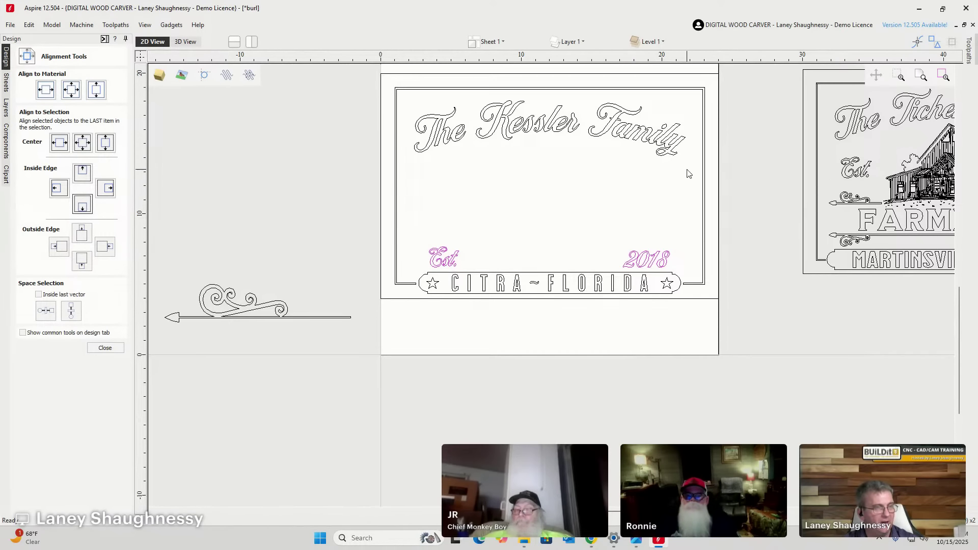
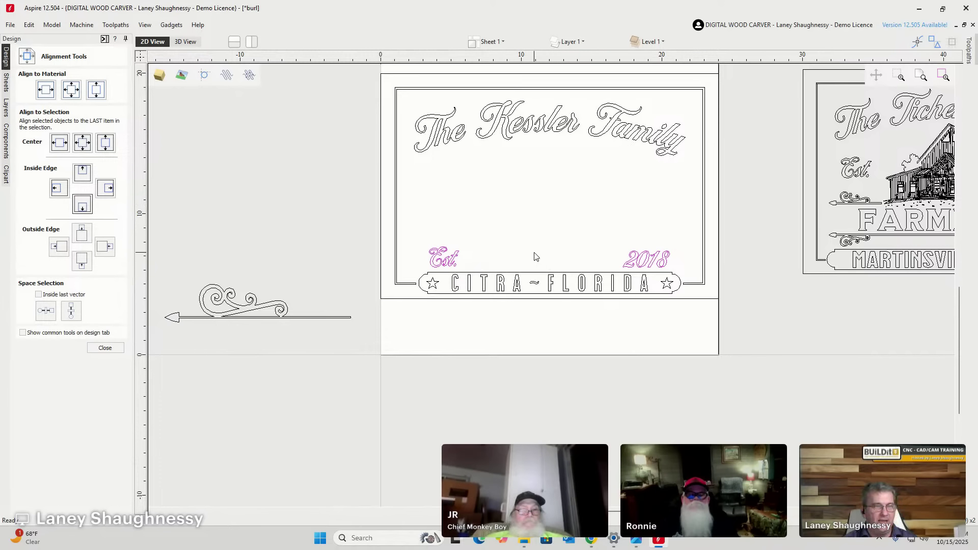
Import the vector-vintage decorative scrolls file and move it off the sign to the left.
{"action": "scroll", "coordinate": [534, 256], "scroll_direction": "up", "scroll_amount": 1}
{"action": "scroll", "coordinate": [533, 255], "scroll_direction": "down", "scroll_amount": 3}
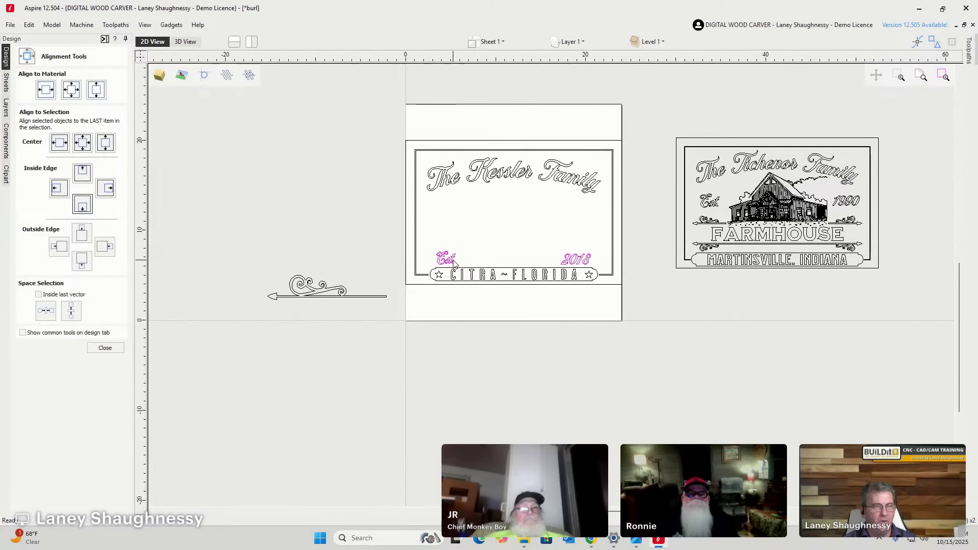
{"action": "scroll", "coordinate": [562, 204], "scroll_direction": "up", "scroll_amount": 1}
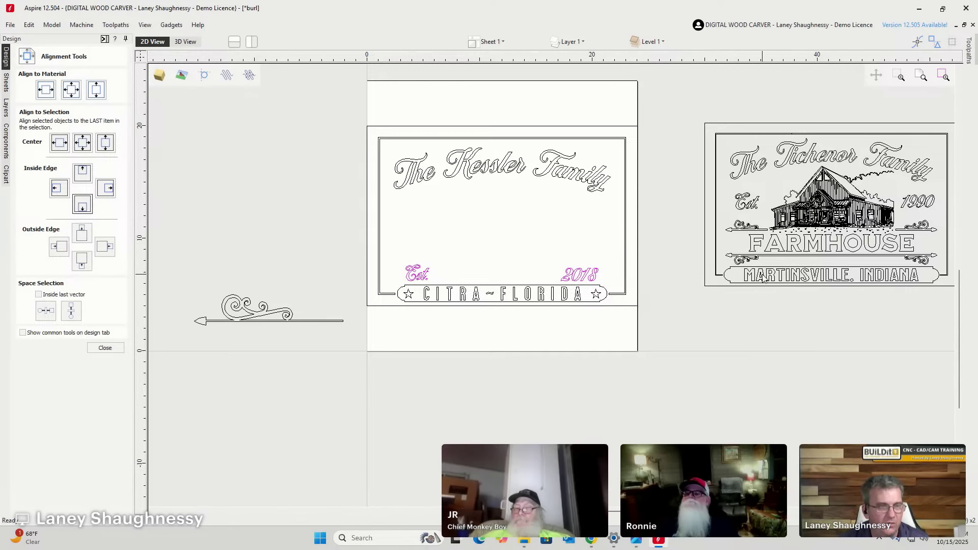
{"action": "scroll", "coordinate": [933, 258], "scroll_direction": "up", "scroll_amount": 8}
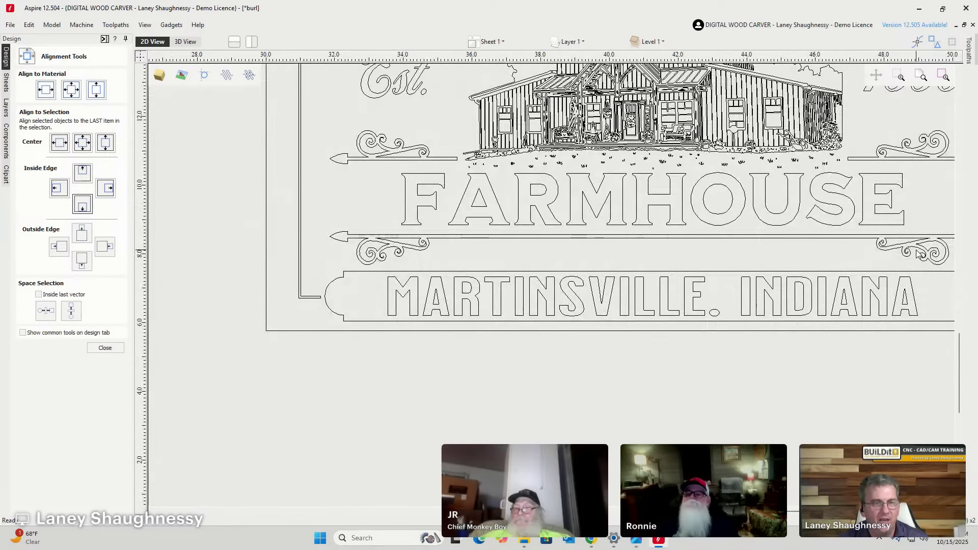
{"action": "scroll", "coordinate": [895, 253], "scroll_direction": "down", "scroll_amount": 6}
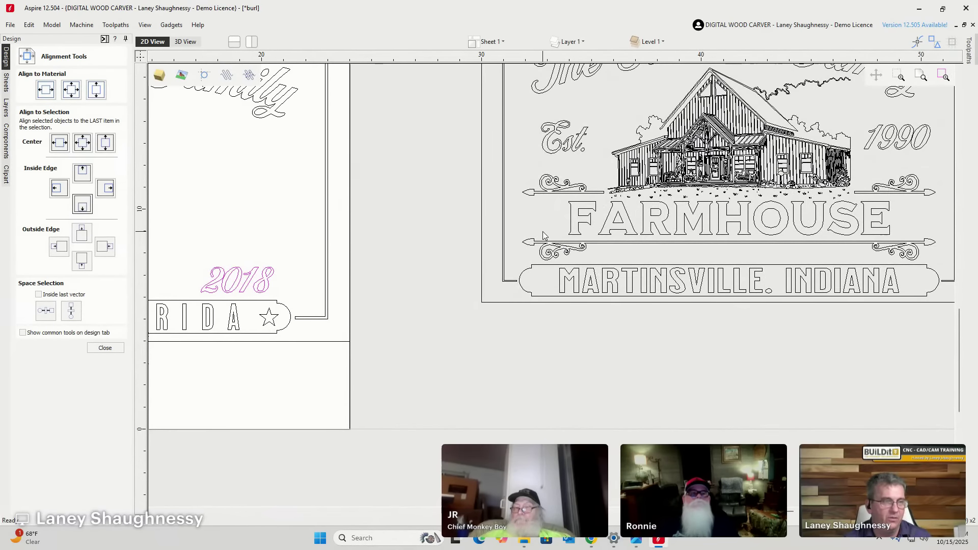
{"action": "scroll", "coordinate": [540, 240], "scroll_direction": "down", "scroll_amount": 7}
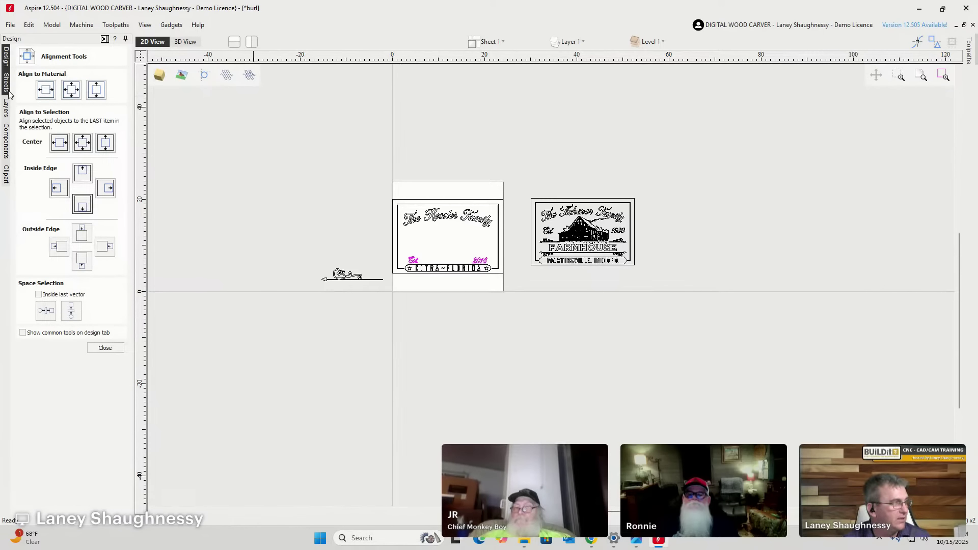
{"action": "left_click", "coordinate": [105, 347]}
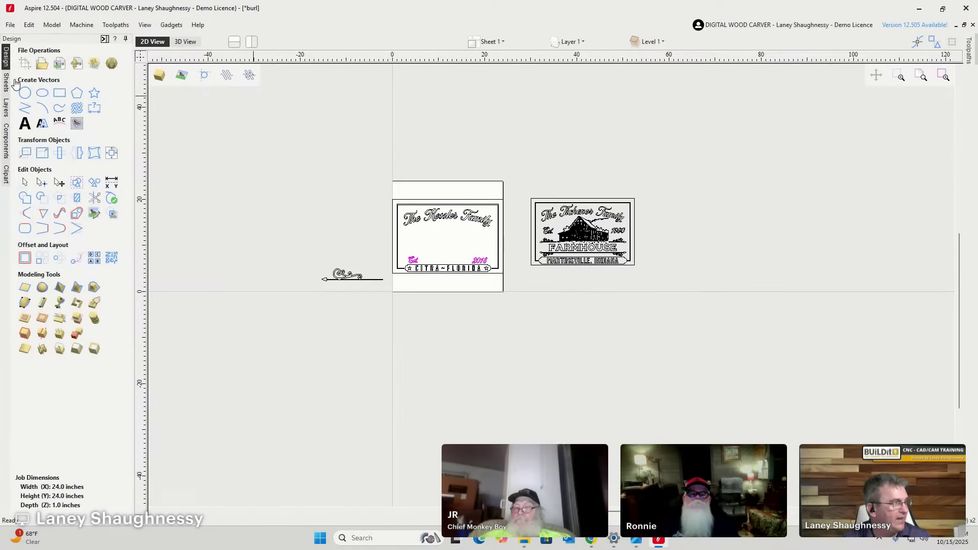
{"action": "left_click", "coordinate": [60, 65]}
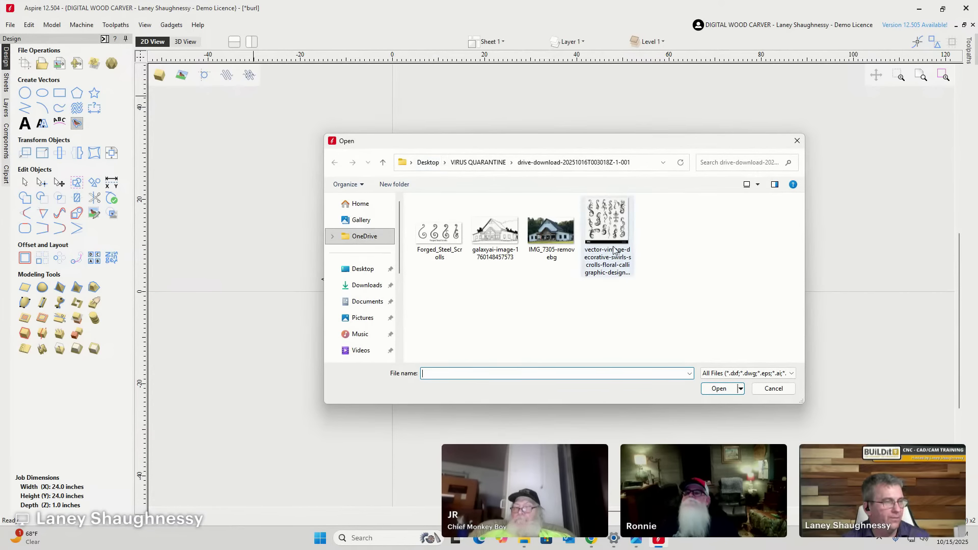
{"action": "left_click", "coordinate": [607, 244]}
{"action": "double_click", "coordinate": [607, 242]}
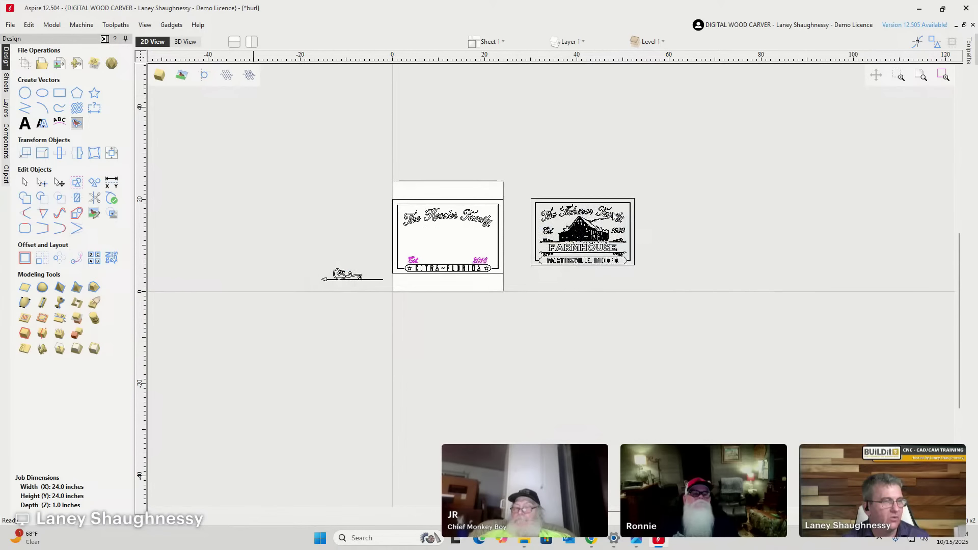
{"action": "left_click", "coordinate": [448, 239]}
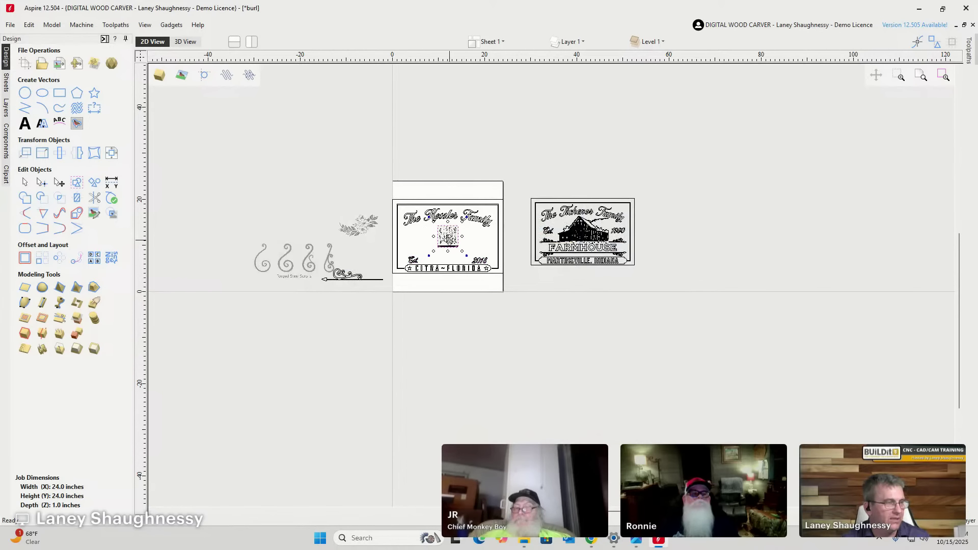
{"action": "left_click_drag", "start_coordinate": [448, 239], "coordinate": [217, 174]}
Scale the imported scrolls image up into a larger panel beside the floral graphic.
{"action": "left_click", "coordinate": [356, 234]}
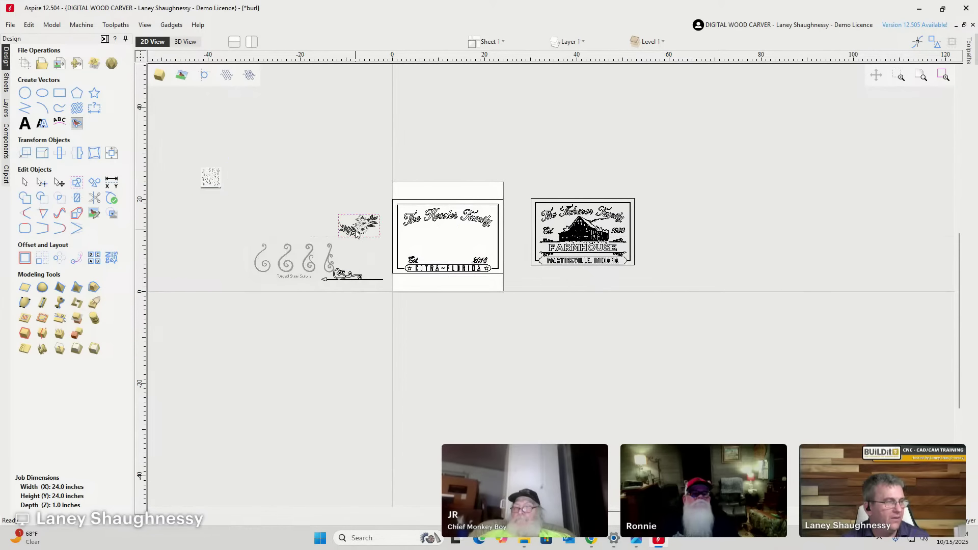
{"action": "left_click", "coordinate": [356, 231]}
{"action": "scroll", "coordinate": [357, 232], "scroll_direction": "up", "scroll_amount": 10}
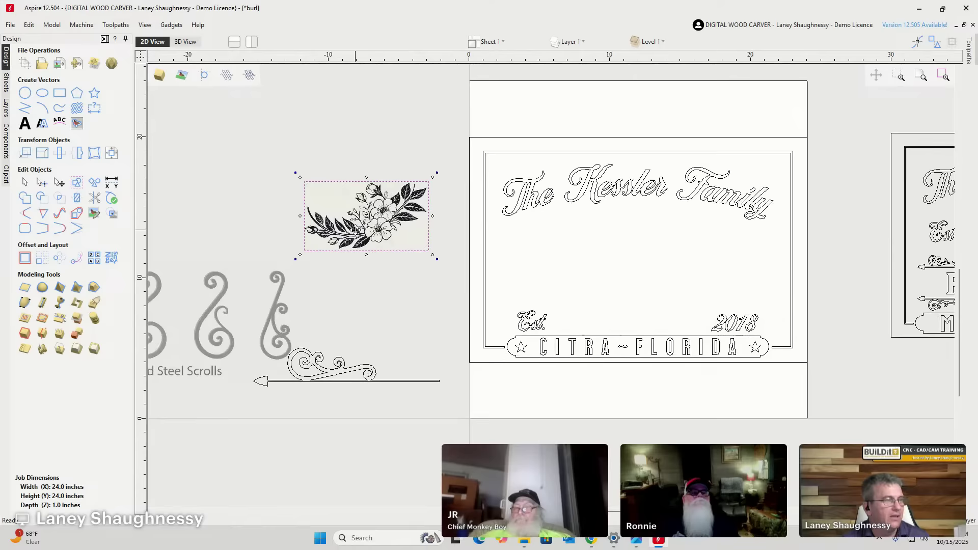
{"action": "scroll", "coordinate": [356, 232], "scroll_direction": "down", "scroll_amount": 12}
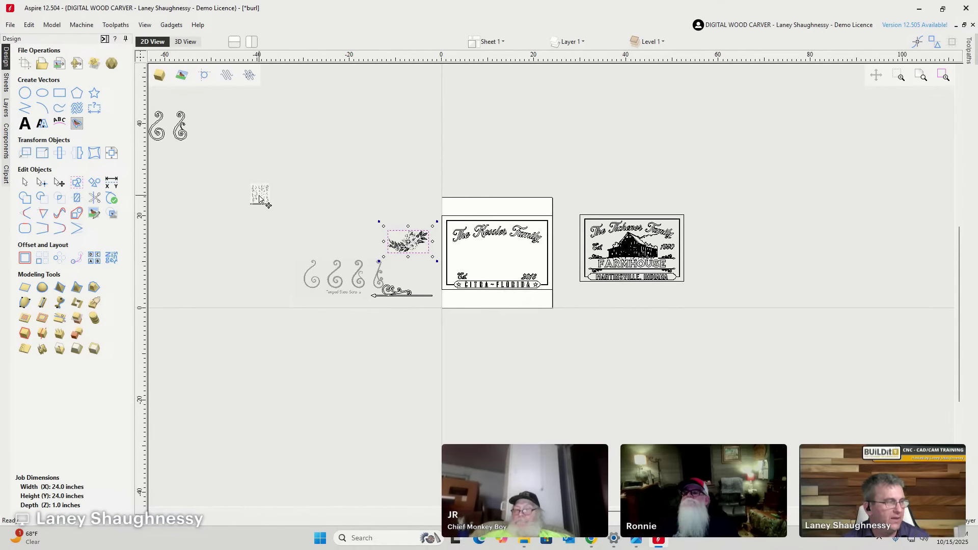
{"action": "left_click", "coordinate": [258, 195]}
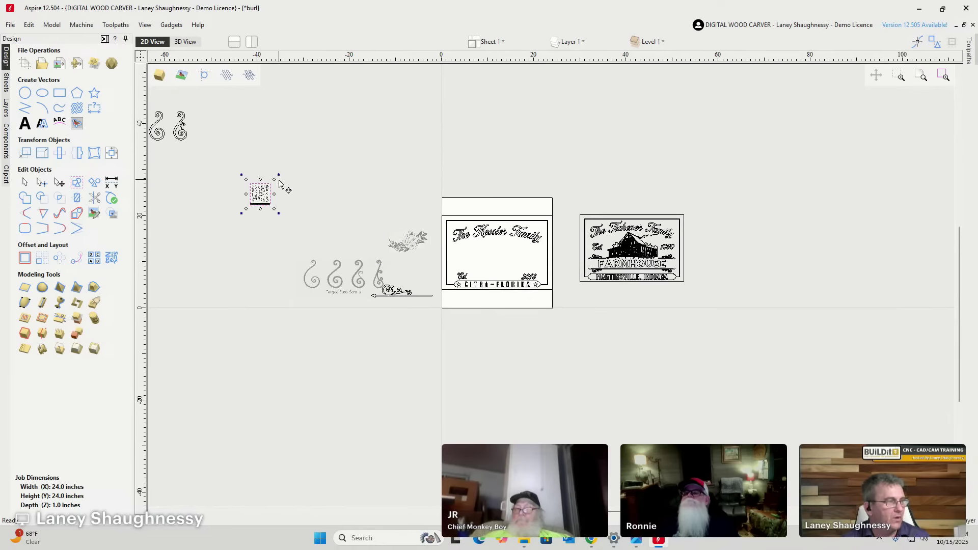
{"action": "left_click_drag", "start_coordinate": [274, 180], "coordinate": [366, 135]}
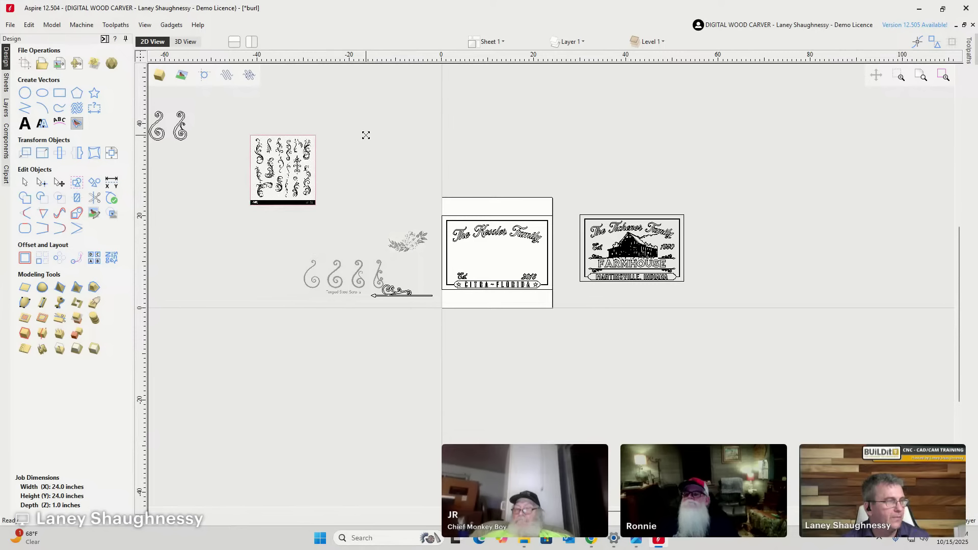
{"action": "left_click_drag", "start_coordinate": [224, 115], "coordinate": [322, 203]}
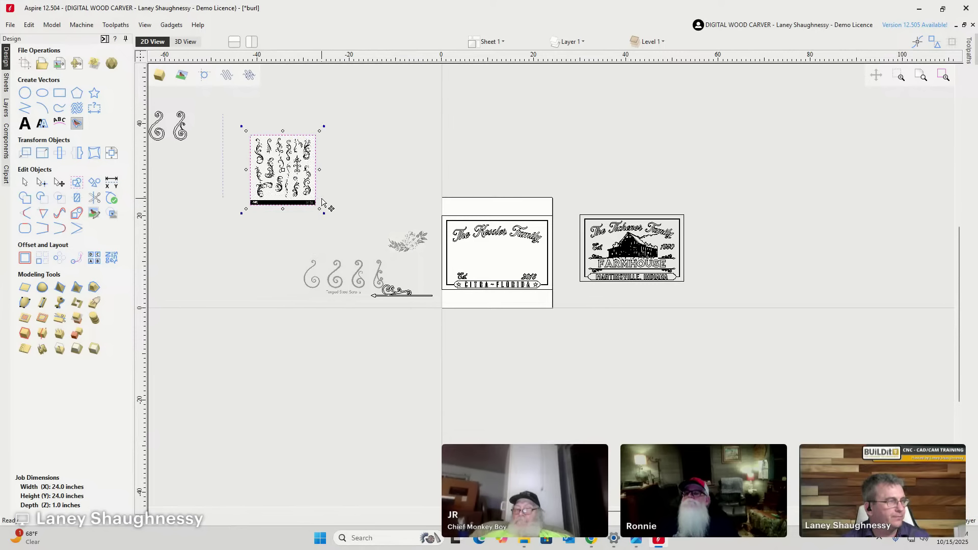
{"action": "left_click", "coordinate": [322, 203]}
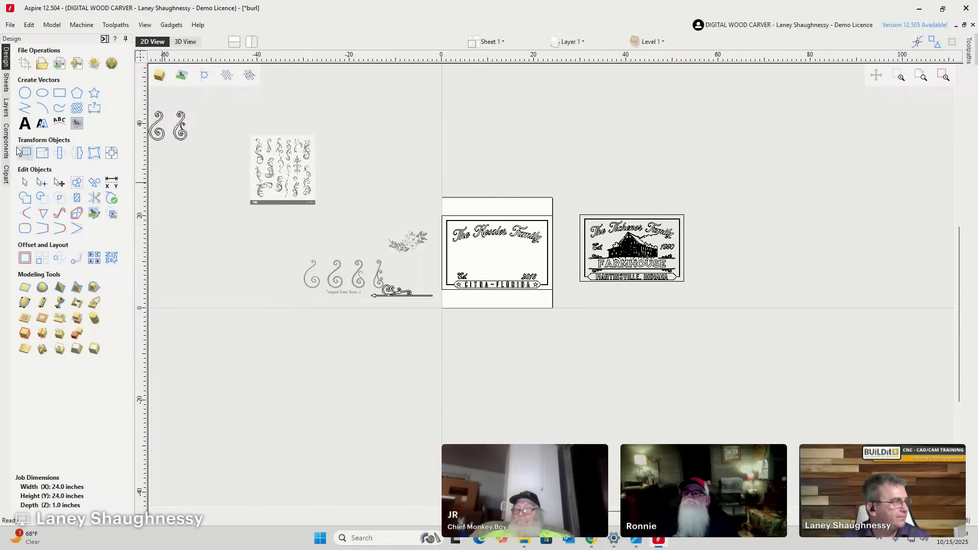
Trace the scrolls bitmap in Black/White with threshold 0.75, noise filter 3 and 0% fading.
{"action": "left_click", "coordinate": [76, 125]}
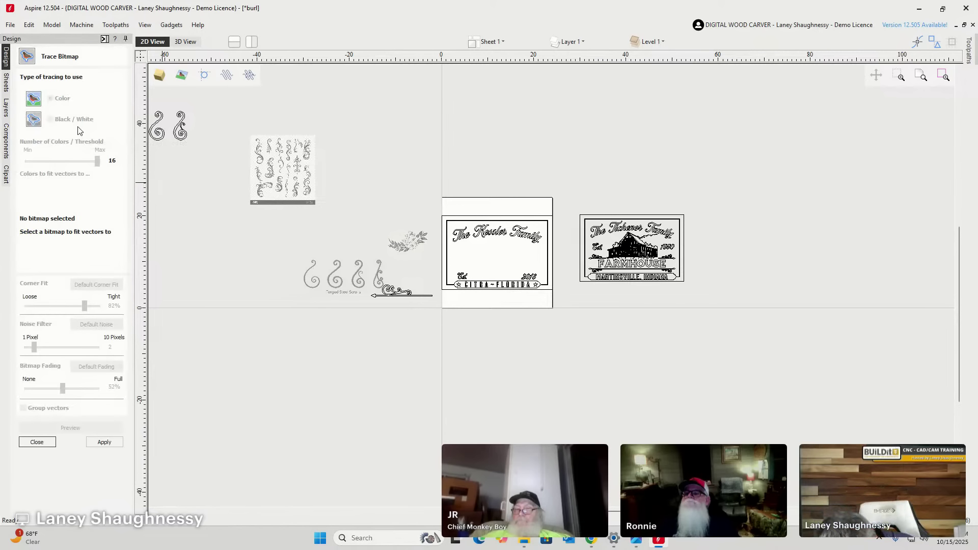
{"action": "left_click", "coordinate": [273, 163]}
{"action": "scroll", "coordinate": [274, 163], "scroll_direction": "up", "scroll_amount": 2}
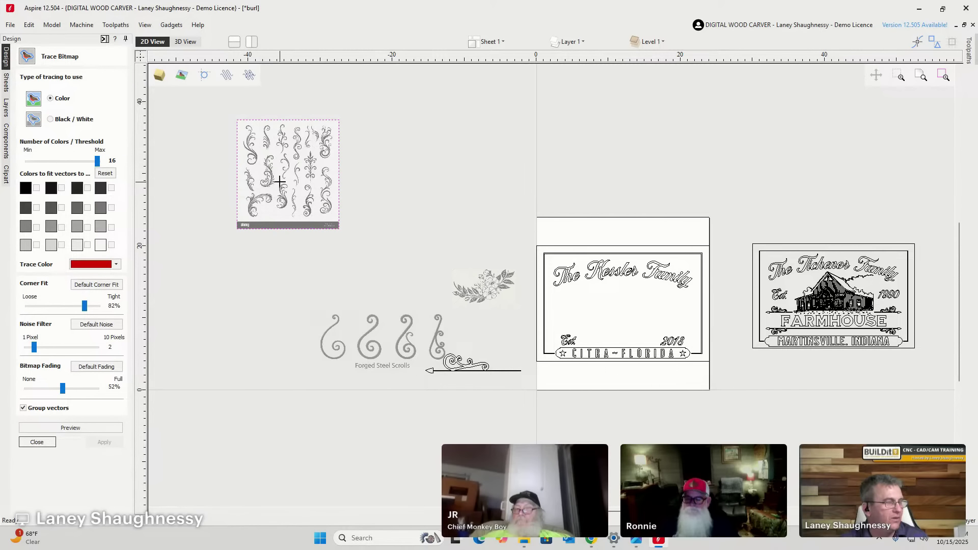
{"action": "scroll", "coordinate": [280, 190], "scroll_direction": "down", "scroll_amount": 2}
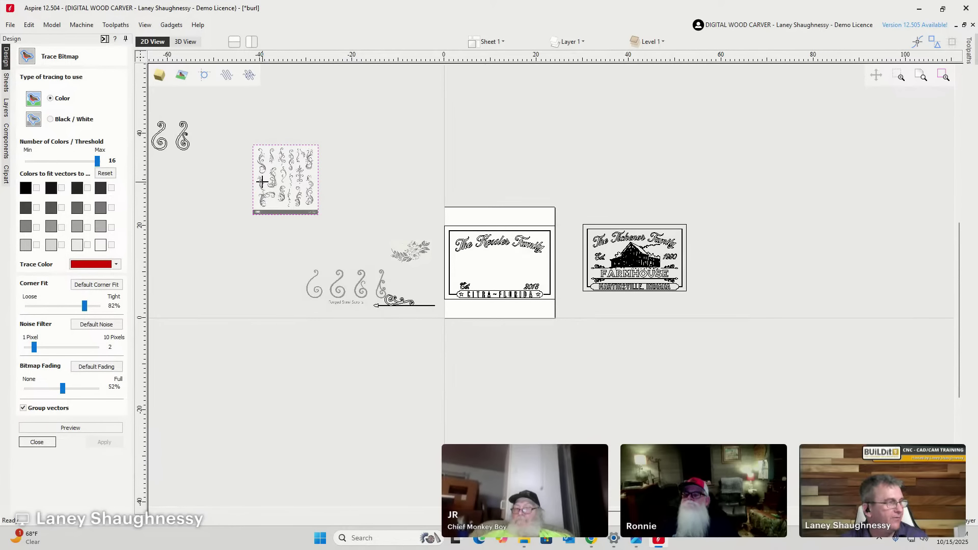
{"action": "left_click_drag", "start_coordinate": [237, 129], "coordinate": [329, 209]}
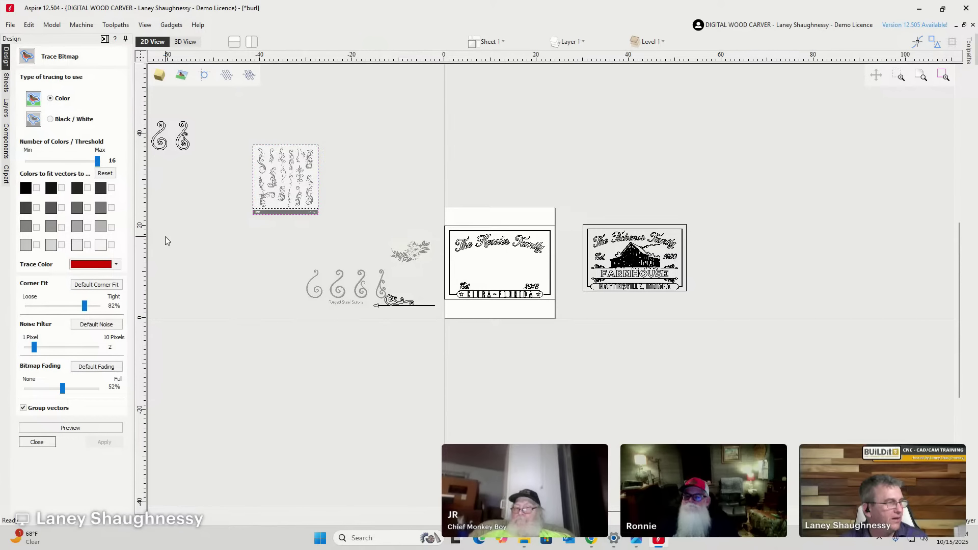
{"action": "left_click", "coordinate": [51, 119]}
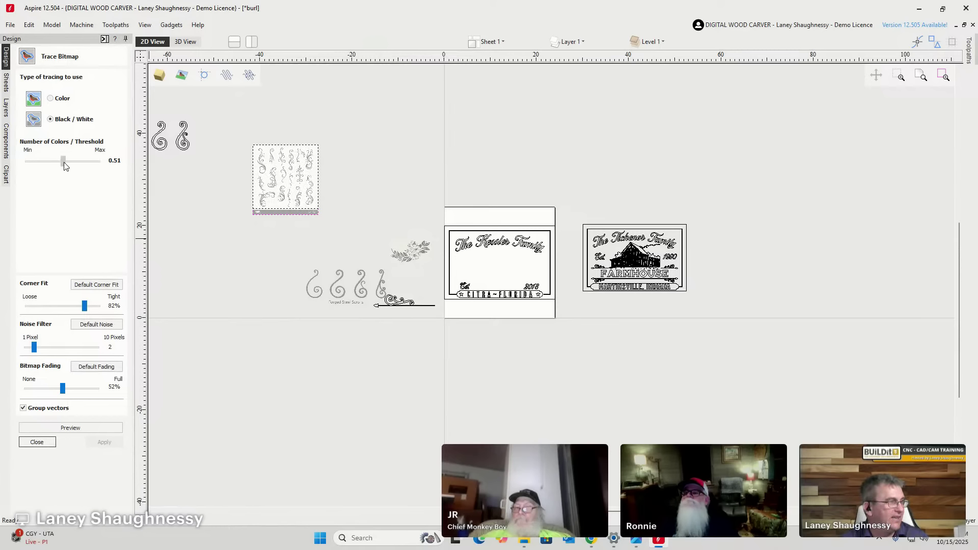
{"action": "left_click_drag", "start_coordinate": [65, 163], "coordinate": [81, 164]}
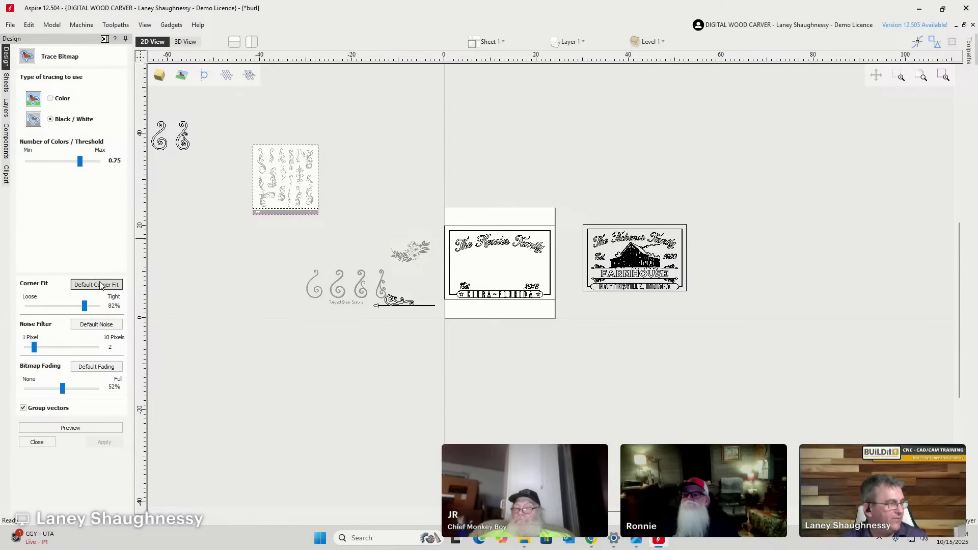
{"action": "left_click_drag", "start_coordinate": [34, 348], "coordinate": [42, 348]}
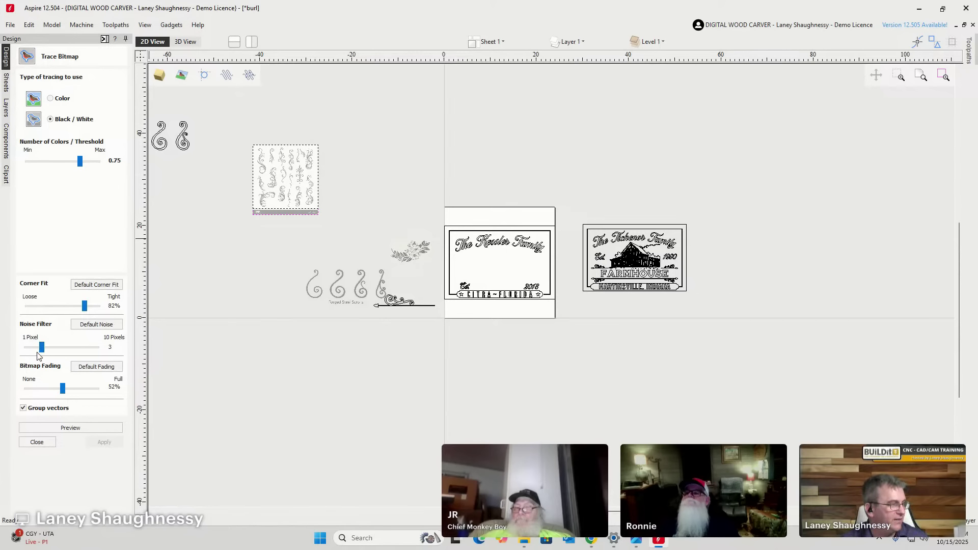
{"action": "left_click_drag", "start_coordinate": [63, 390], "coordinate": [26, 388]}
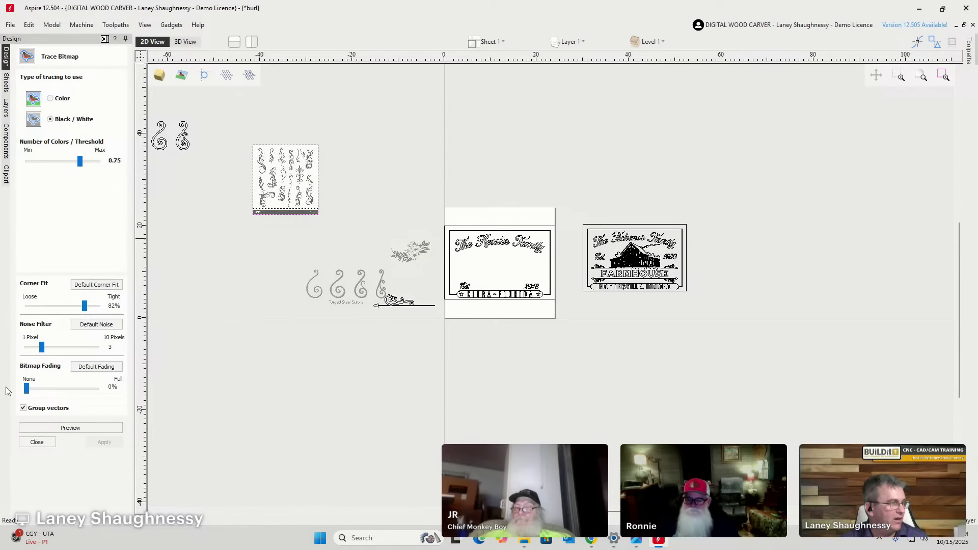
{"action": "left_click", "coordinate": [62, 428]}
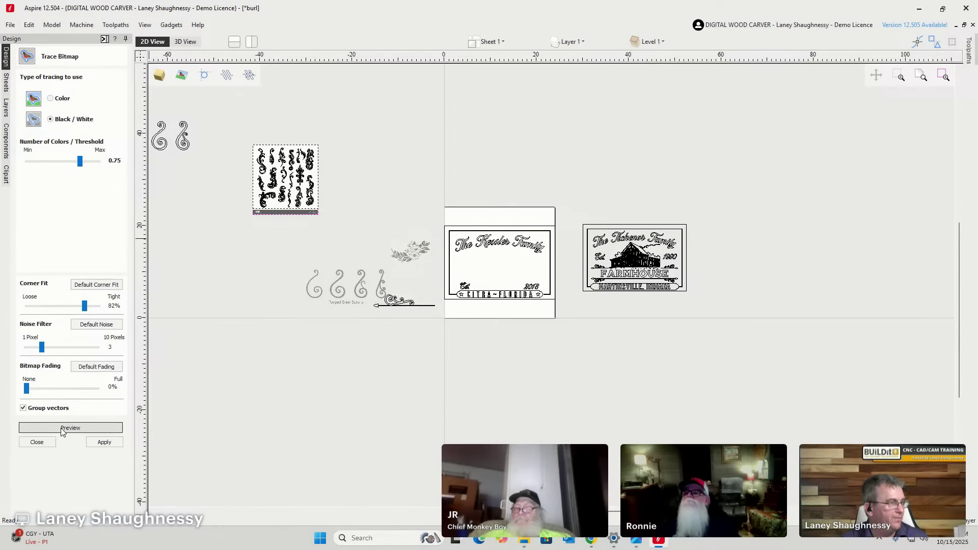
{"action": "left_click", "coordinate": [104, 441]}
{"action": "left_click", "coordinate": [37, 441]}
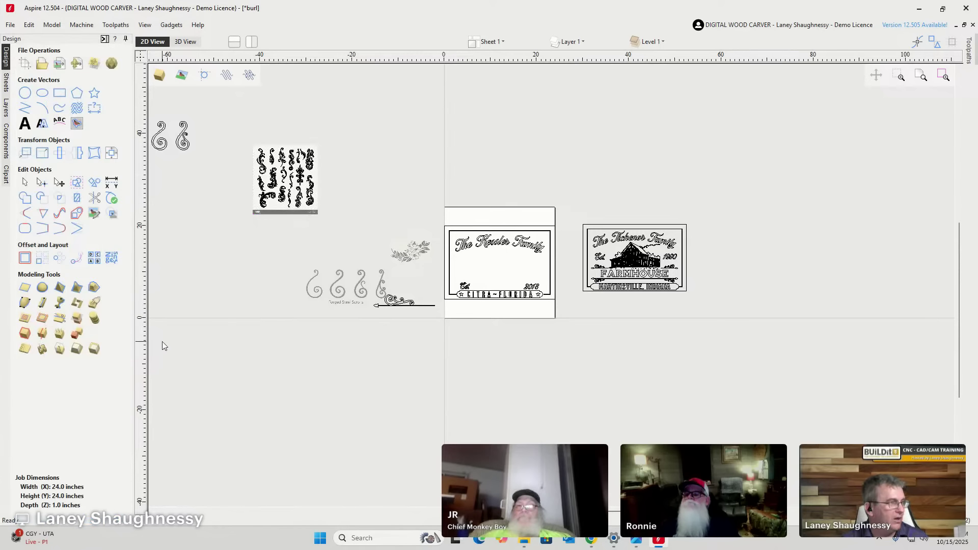
Delete the original scrolls bitmap, keeping only the traced vectors.
{"action": "left_click", "coordinate": [257, 176]}
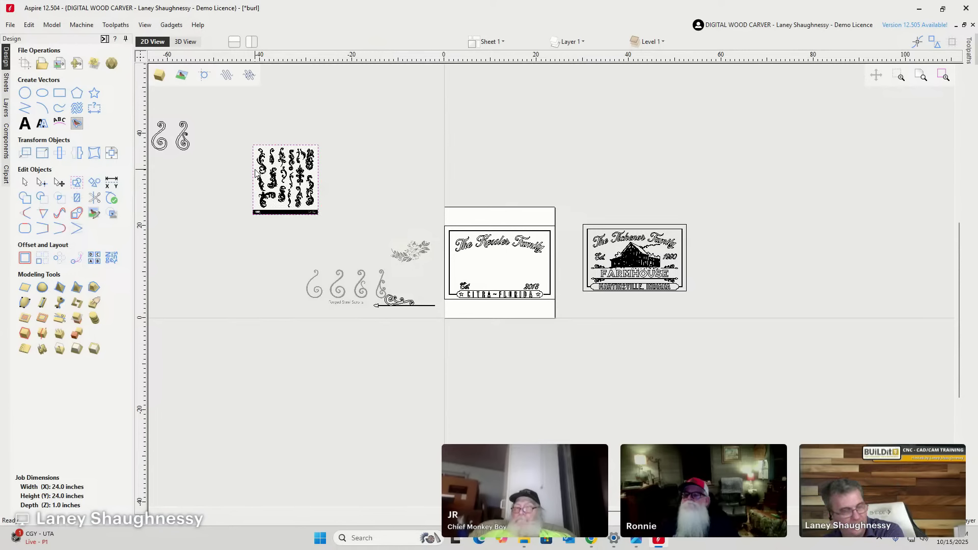
{"action": "key", "text": "Delete"}
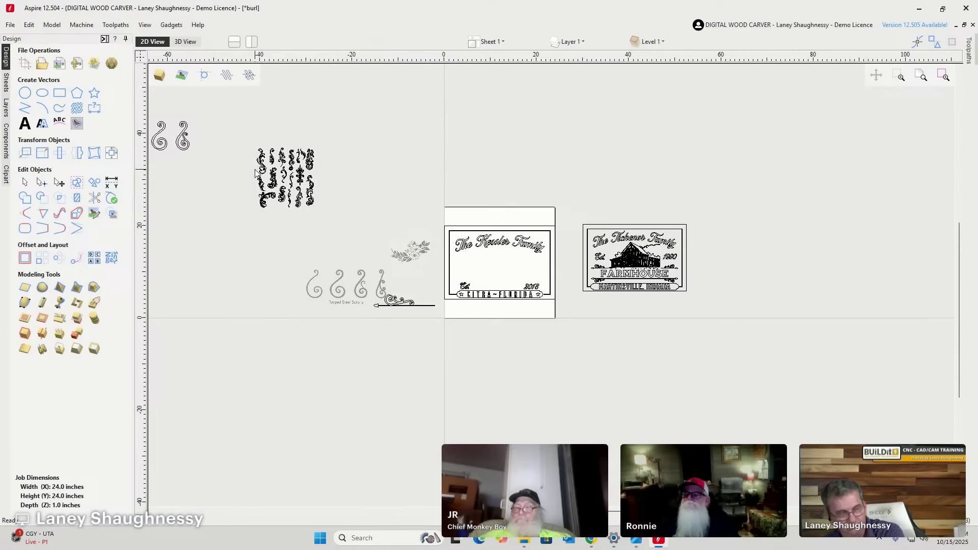
{"action": "scroll", "coordinate": [278, 183], "scroll_direction": "up", "scroll_amount": 5}
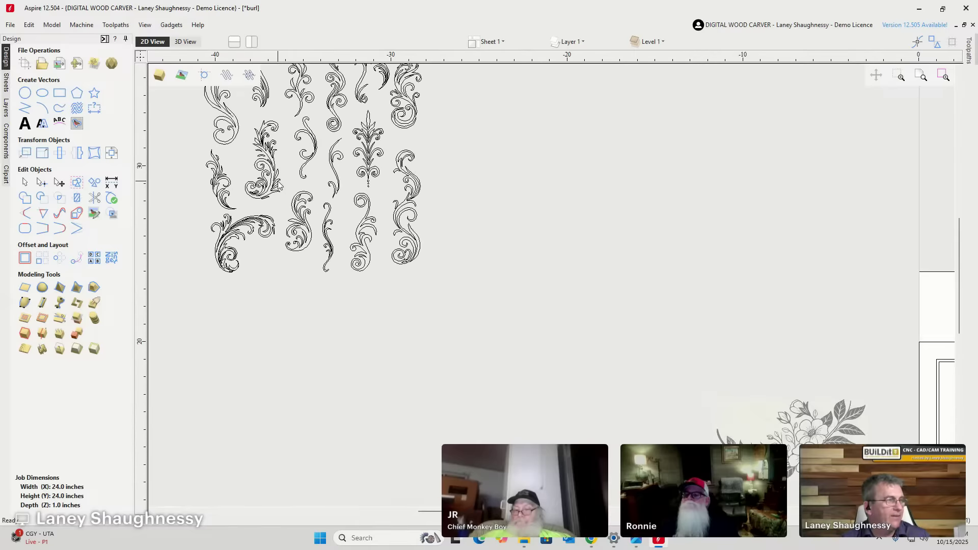
{"action": "scroll", "coordinate": [314, 202], "scroll_direction": "down", "scroll_amount": 4}
{"action": "scroll", "coordinate": [304, 170], "scroll_direction": "up", "scroll_amount": 4}
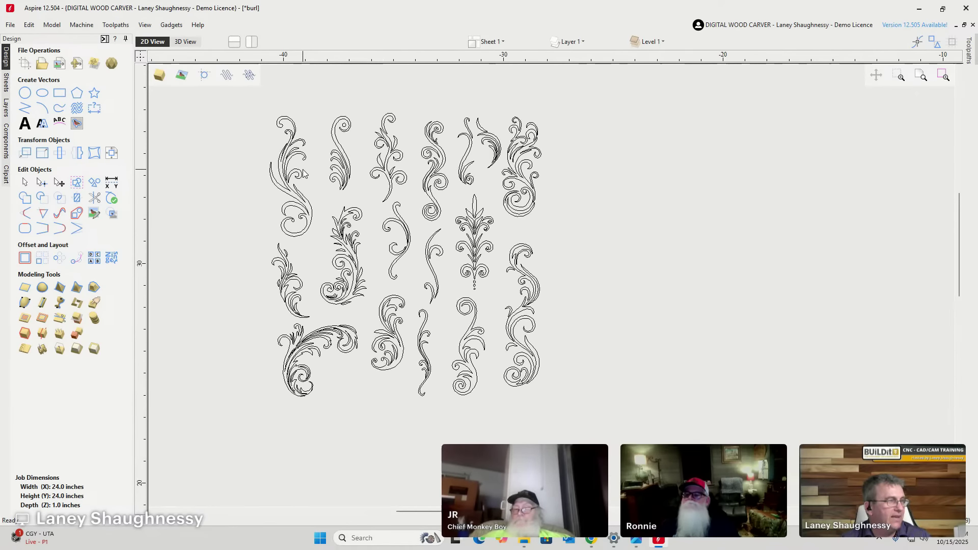
{"action": "scroll", "coordinate": [285, 170], "scroll_direction": "down", "scroll_amount": 5}
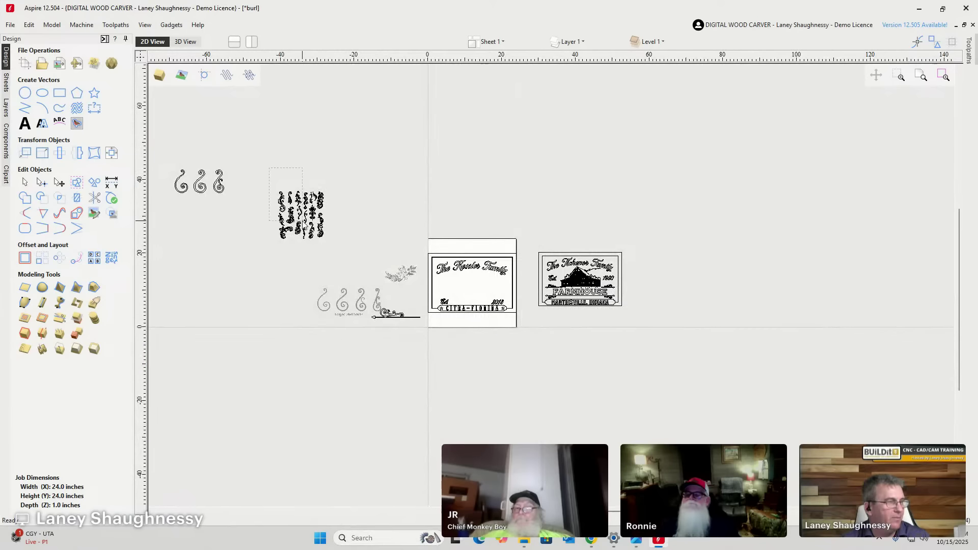
Scale the traced scroll vector block up by its corner handle and inspect the enlarged designs.
{"action": "left_click", "coordinate": [312, 235]}
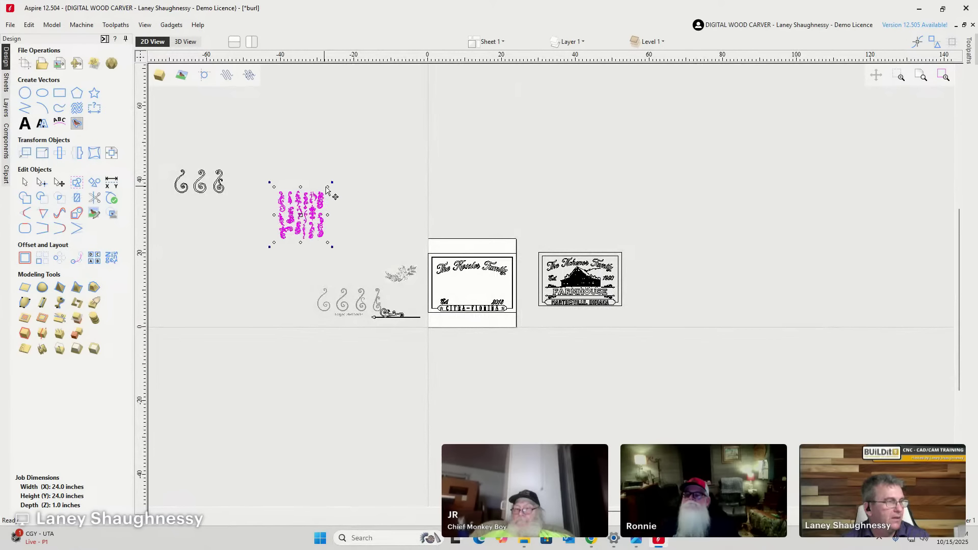
{"action": "left_click_drag", "start_coordinate": [327, 187], "coordinate": [452, 87]}
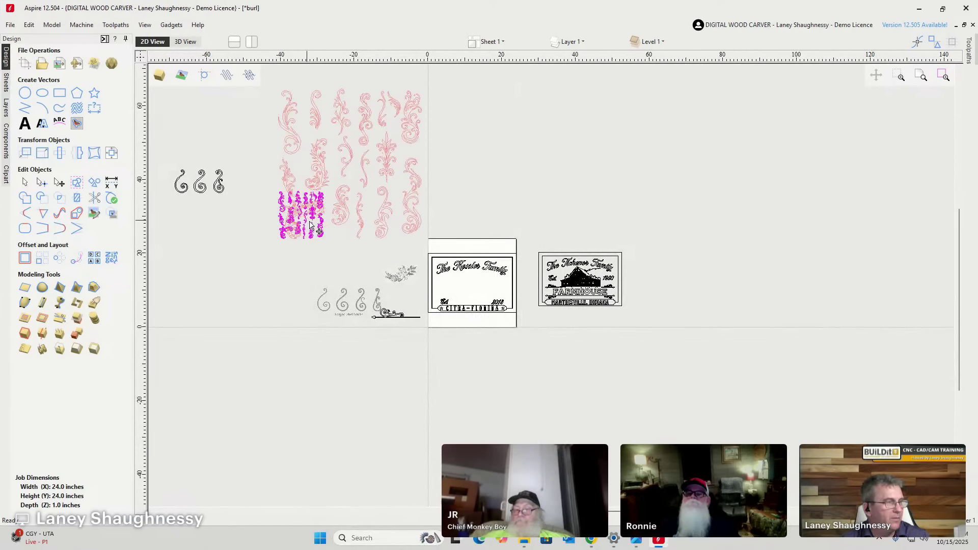
{"action": "scroll", "coordinate": [389, 167], "scroll_direction": "up", "scroll_amount": 4}
{"action": "scroll", "coordinate": [579, 320], "scroll_direction": "up", "scroll_amount": 2}
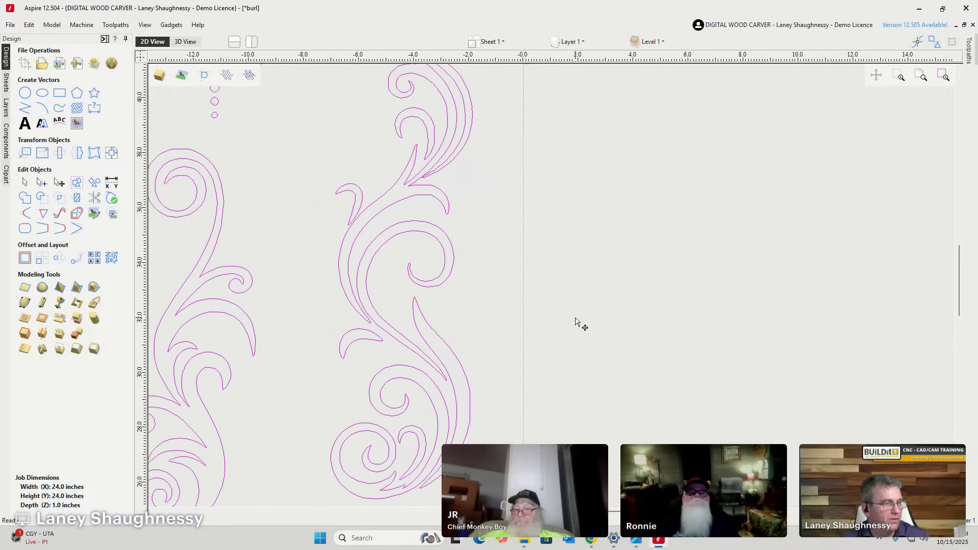
{"action": "scroll", "coordinate": [591, 311], "scroll_direction": "down", "scroll_amount": 3}
{"action": "scroll", "coordinate": [594, 307], "scroll_direction": "down", "scroll_amount": 2}
{"action": "scroll", "coordinate": [524, 220], "scroll_direction": "up", "scroll_amount": 6}
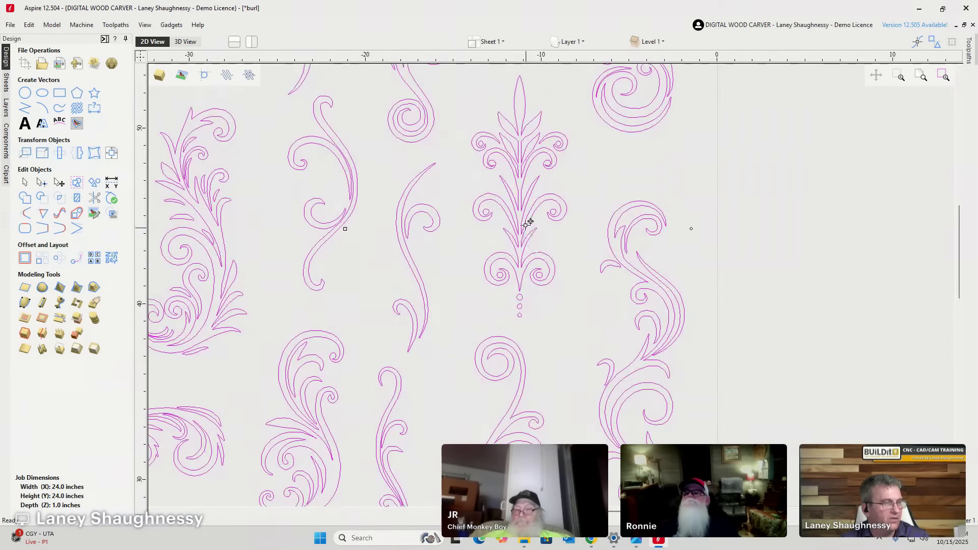
{"action": "scroll", "coordinate": [472, 244], "scroll_direction": "down", "scroll_amount": 4}
{"action": "scroll", "coordinate": [382, 246], "scroll_direction": "down", "scroll_amount": 2}
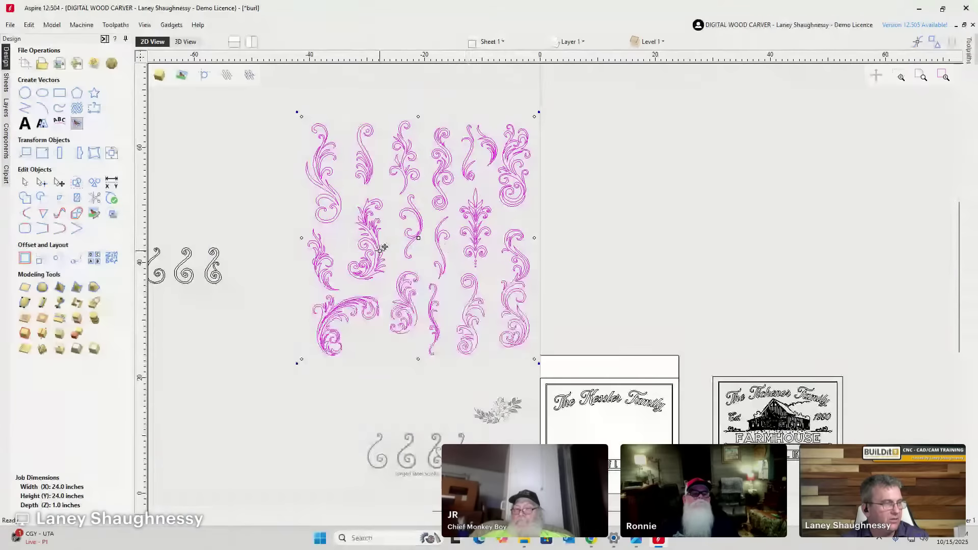
{"action": "scroll", "coordinate": [381, 253], "scroll_direction": "up", "scroll_amount": 3}
{"action": "scroll", "coordinate": [382, 253], "scroll_direction": "up", "scroll_amount": 1}
{"action": "scroll", "coordinate": [381, 245], "scroll_direction": "down", "scroll_amount": 6}
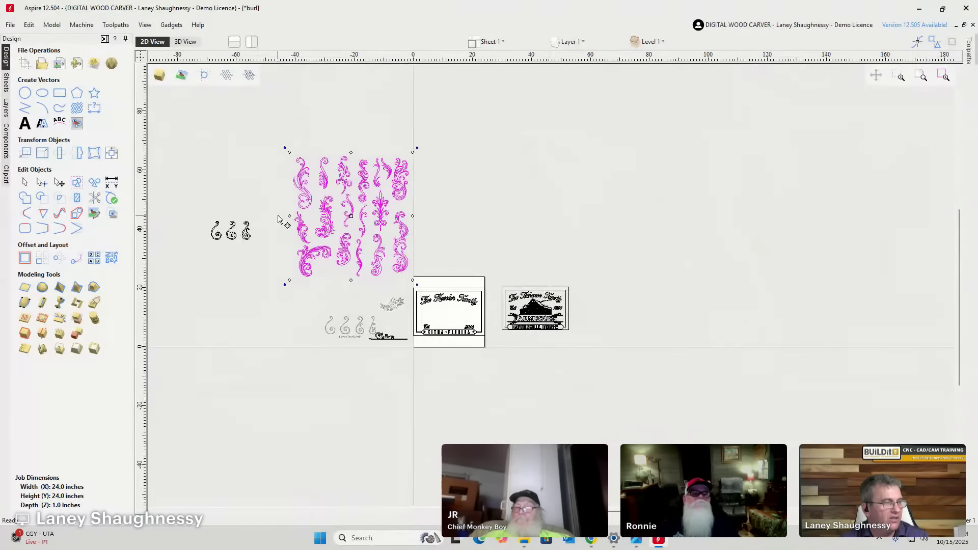
{"action": "scroll", "coordinate": [377, 333], "scroll_direction": "up", "scroll_amount": 5}
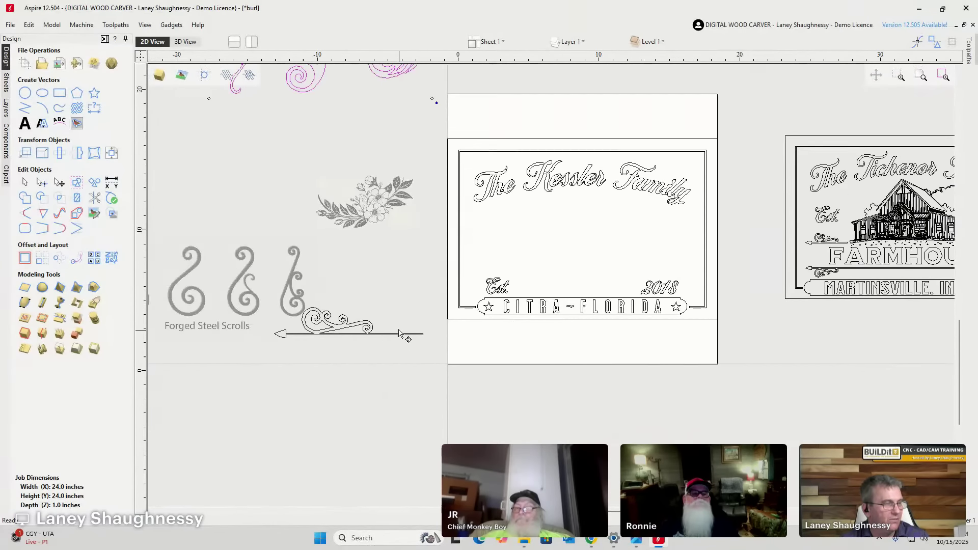
{"action": "scroll", "coordinate": [326, 315], "scroll_direction": "down", "scroll_amount": 5}
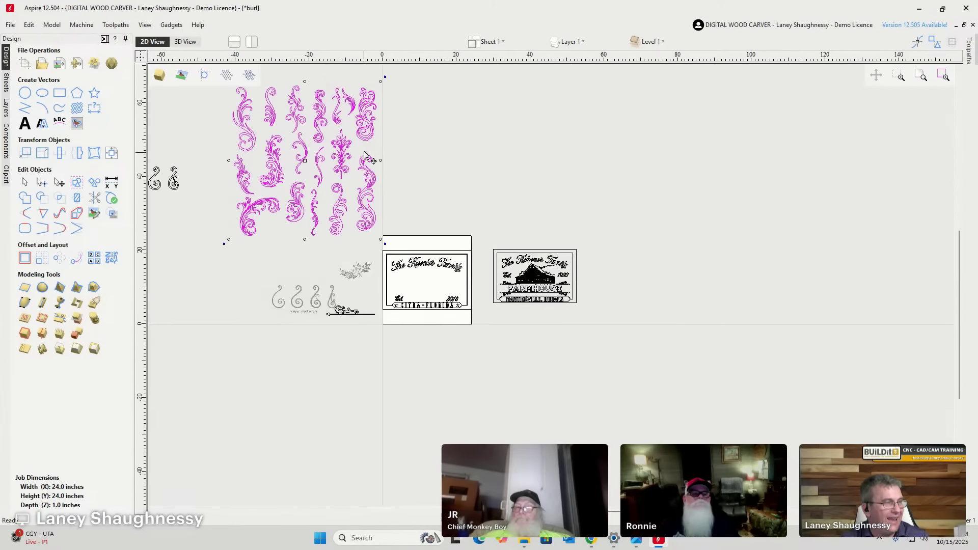
{"action": "scroll", "coordinate": [356, 313], "scroll_direction": "up", "scroll_amount": 5}
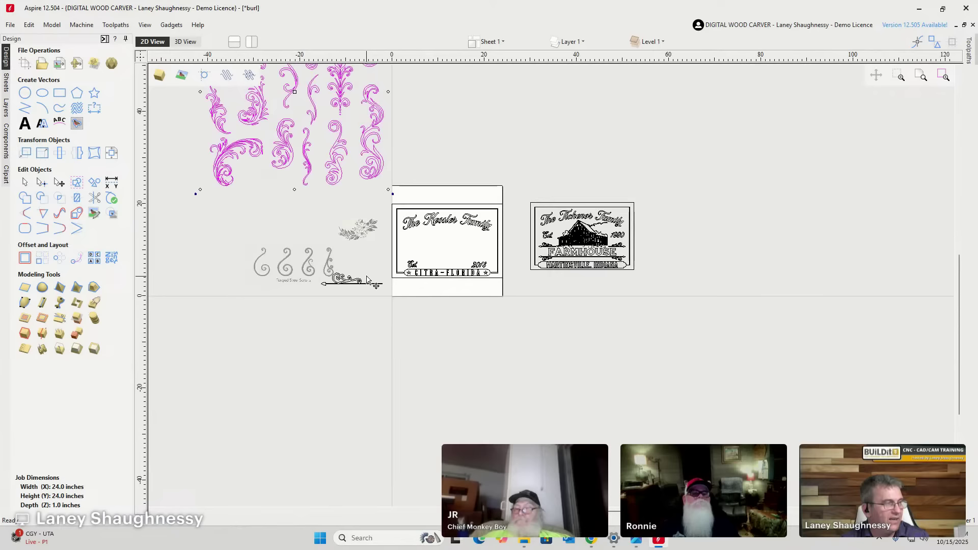
{"action": "scroll", "coordinate": [359, 275], "scroll_direction": "down", "scroll_amount": 5}
{"action": "scroll", "coordinate": [332, 98], "scroll_direction": "up", "scroll_amount": 5}
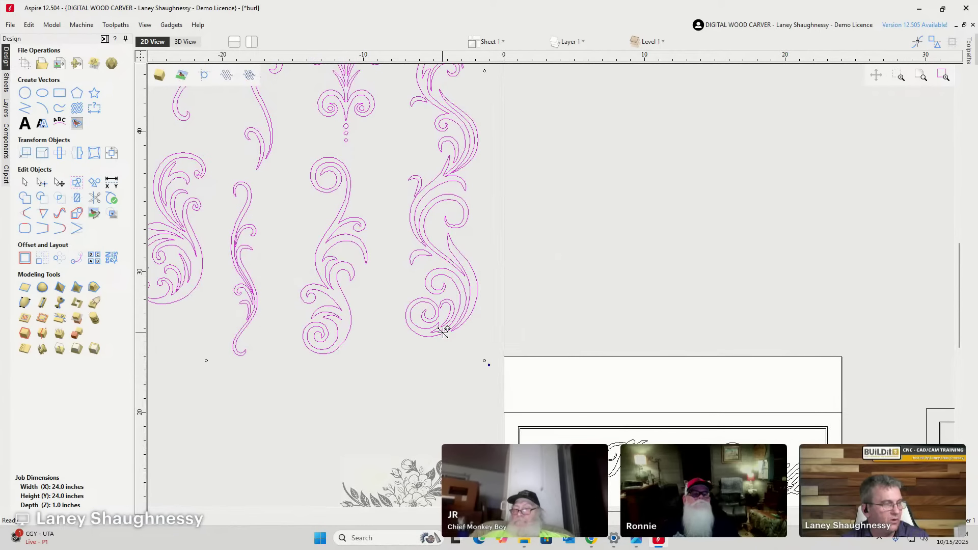
{"action": "scroll", "coordinate": [450, 336], "scroll_direction": "up", "scroll_amount": 5}
{"action": "scroll", "coordinate": [497, 319], "scroll_direction": "down", "scroll_amount": 5}
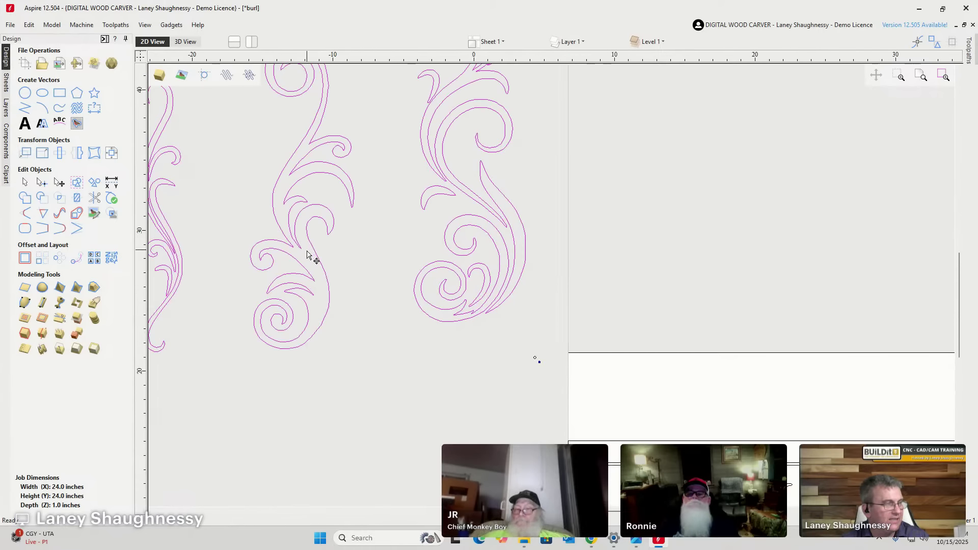
{"action": "scroll", "coordinate": [301, 203], "scroll_direction": "down", "scroll_amount": 3}
{"action": "scroll", "coordinate": [298, 196], "scroll_direction": "up", "scroll_amount": 3}
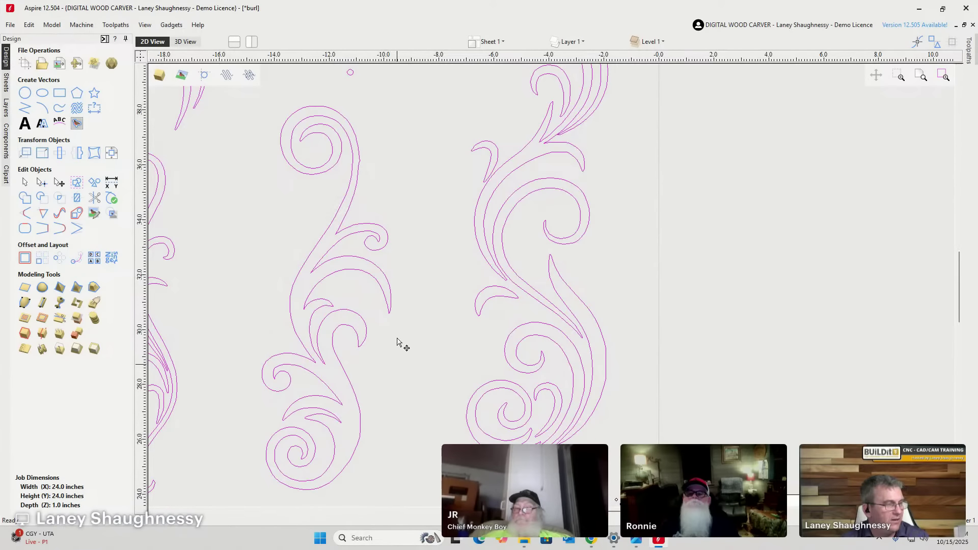
{"action": "scroll", "coordinate": [370, 275], "scroll_direction": "down", "scroll_amount": 4}
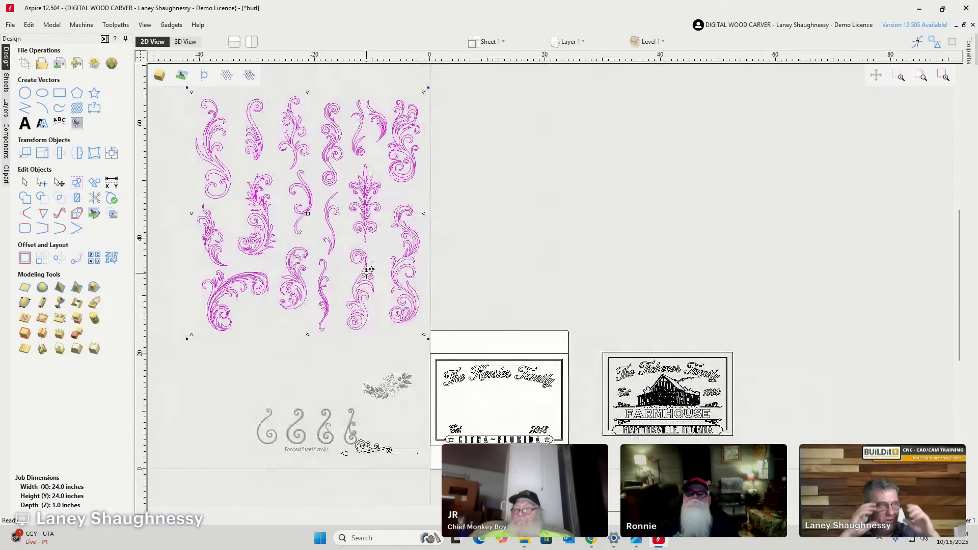
{"action": "scroll", "coordinate": [270, 231], "scroll_direction": "down", "scroll_amount": 2}
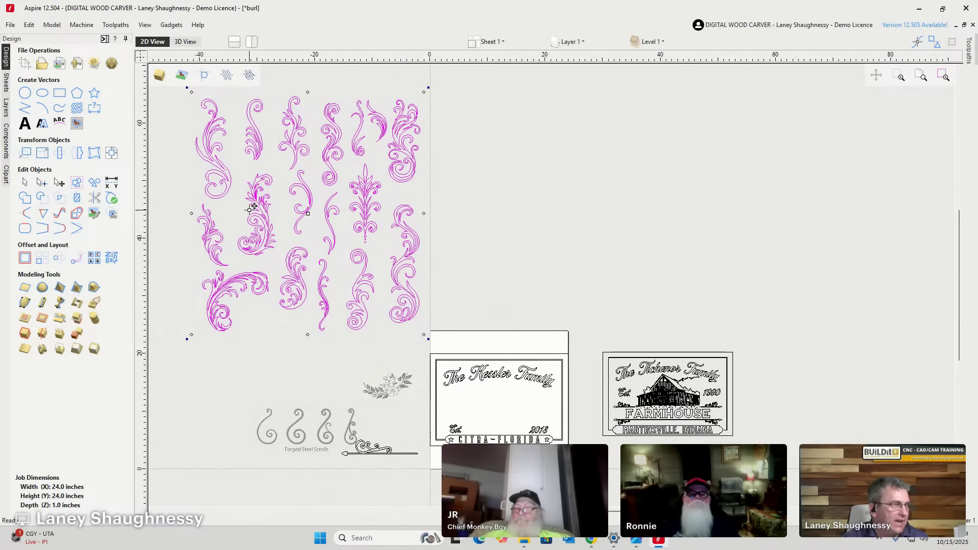
{"action": "scroll", "coordinate": [372, 209], "scroll_direction": "up", "scroll_amount": 3}
{"action": "scroll", "coordinate": [254, 239], "scroll_direction": "up", "scroll_amount": 1}
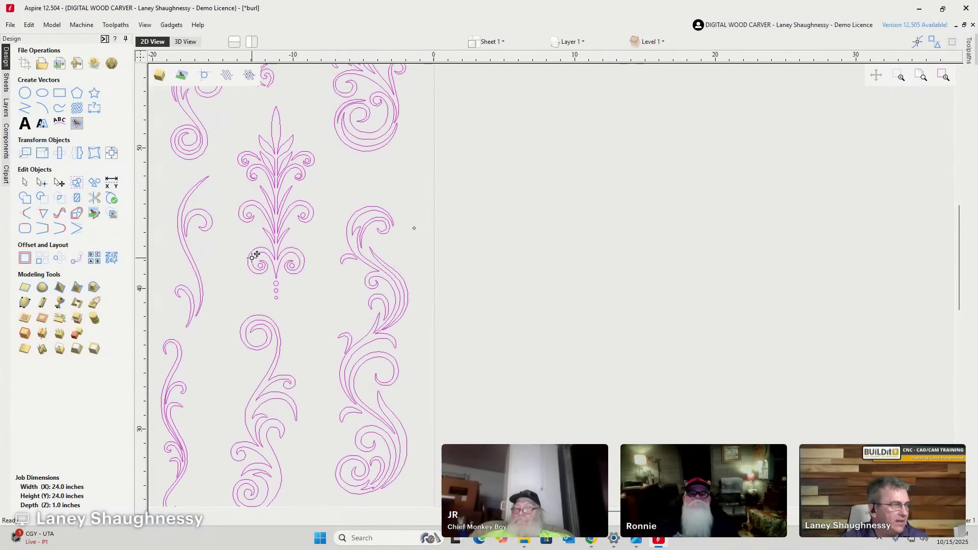
{"action": "scroll", "coordinate": [343, 170], "scroll_direction": "down", "scroll_amount": 5}
{"action": "scroll", "coordinate": [308, 333], "scroll_direction": "up", "scroll_amount": 4}
{"action": "scroll", "coordinate": [309, 333], "scroll_direction": "up", "scroll_amount": 2}
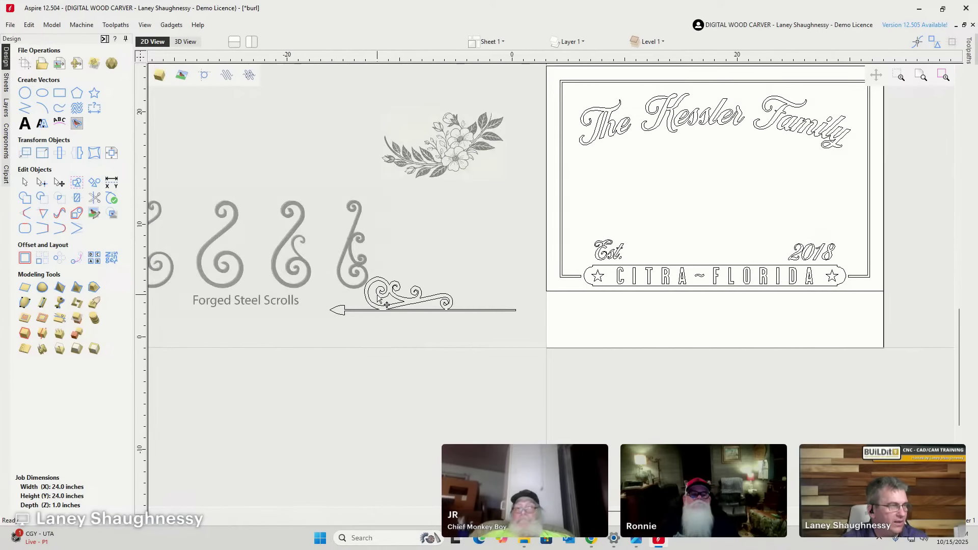
{"action": "scroll", "coordinate": [388, 295], "scroll_direction": "down", "scroll_amount": 5}
{"action": "scroll", "coordinate": [395, 147], "scroll_direction": "up", "scroll_amount": 4}
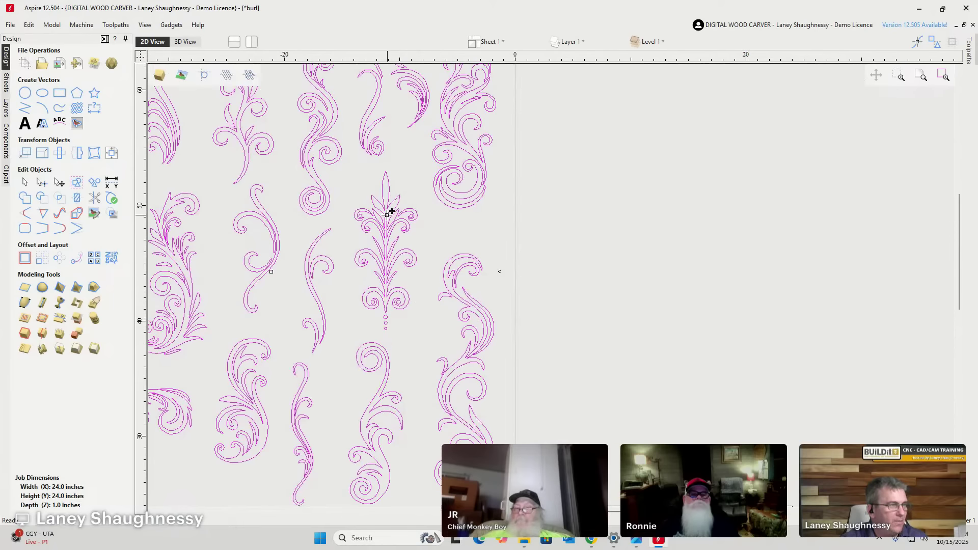
{"action": "left_click", "coordinate": [360, 242]}
Rotate the central fleur ornament 90° to horizontal and move it into the empty area on the right.
{"action": "left_click", "coordinate": [381, 226]}
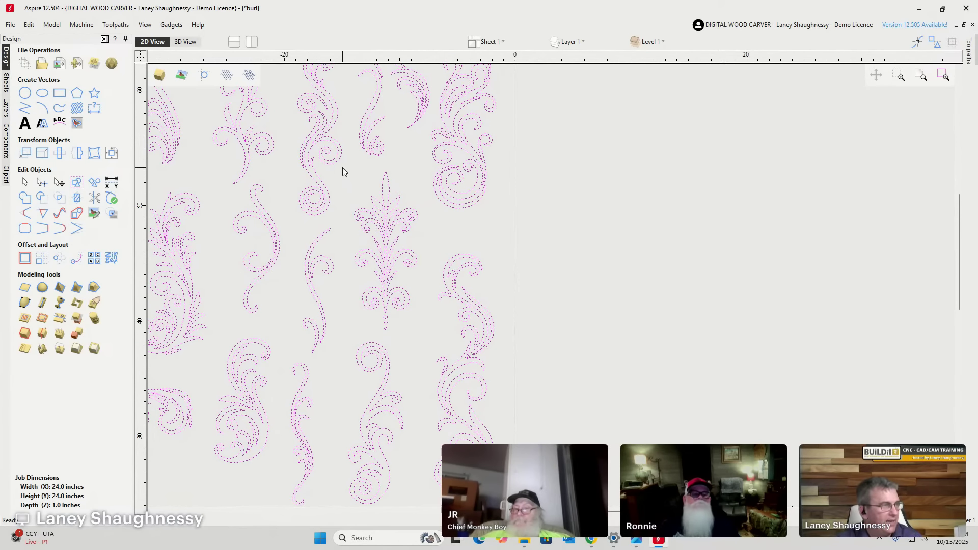
{"action": "left_click_drag", "start_coordinate": [343, 164], "coordinate": [426, 332]}
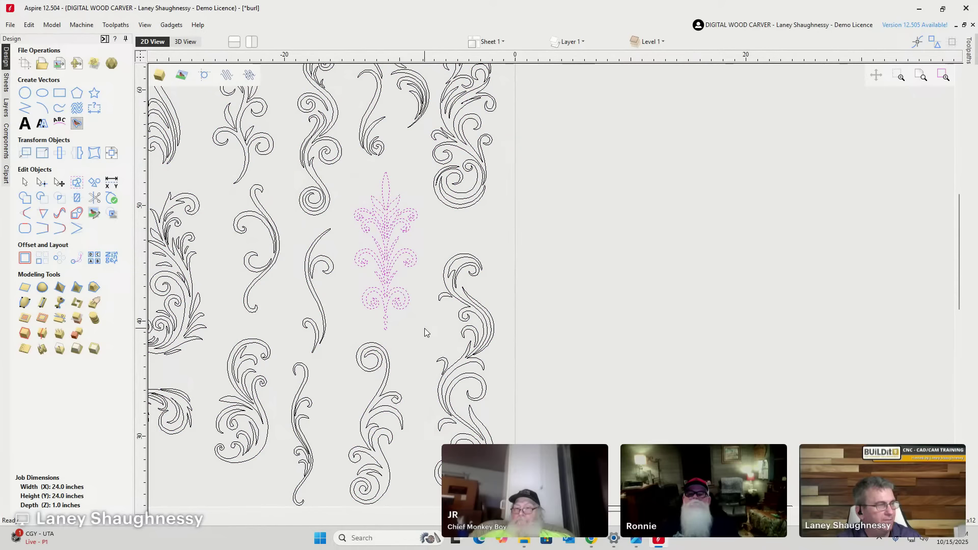
{"action": "key", "text": "r"}
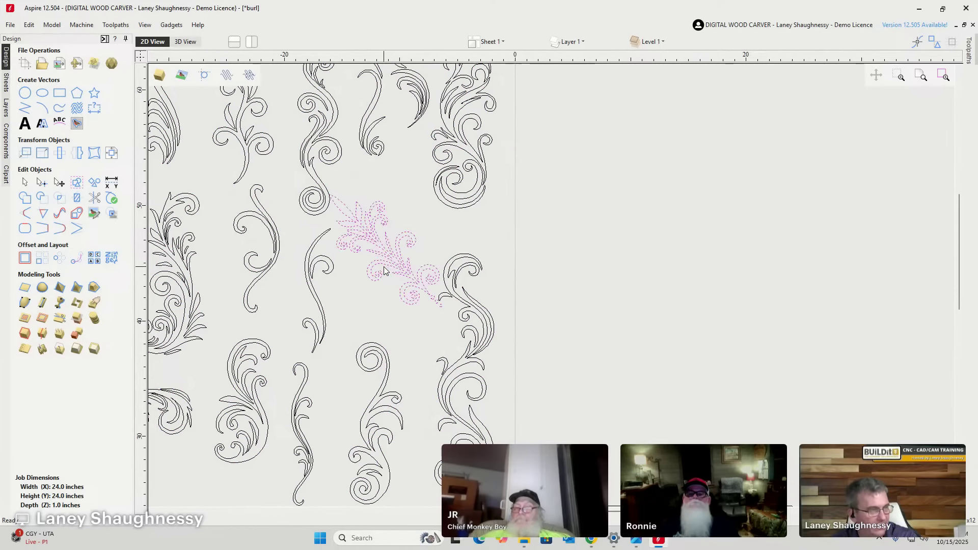
{"action": "left_click_drag", "start_coordinate": [382, 248], "coordinate": [626, 211]}
{"action": "scroll", "coordinate": [563, 211], "scroll_direction": "down", "scroll_amount": 2}
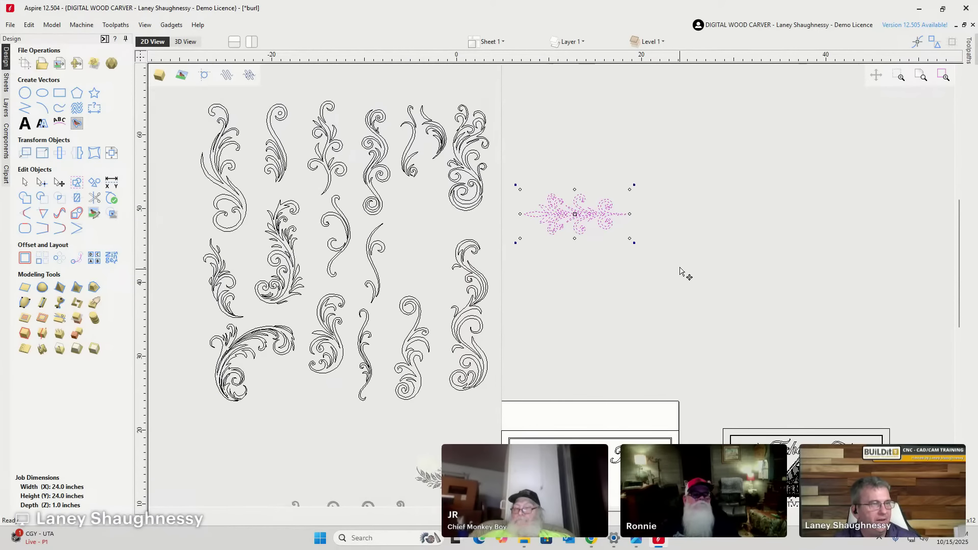
{"action": "scroll", "coordinate": [657, 234], "scroll_direction": "up", "scroll_amount": 4}
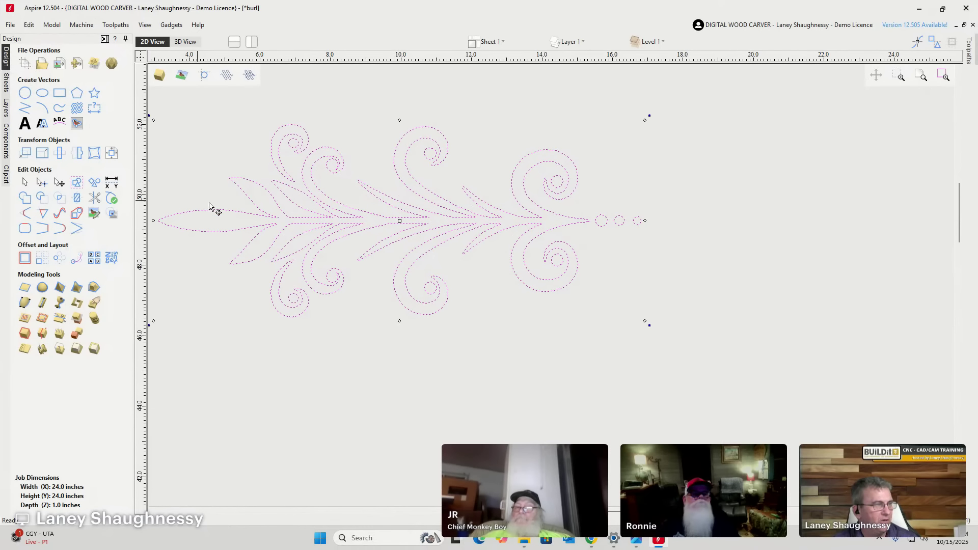
Delete the three small circles at the ornament's tip.
{"action": "left_click", "coordinate": [637, 238]}
{"action": "left_click_drag", "start_coordinate": [592, 200], "coordinate": [673, 237]}
{"action": "key", "text": "Delete"}
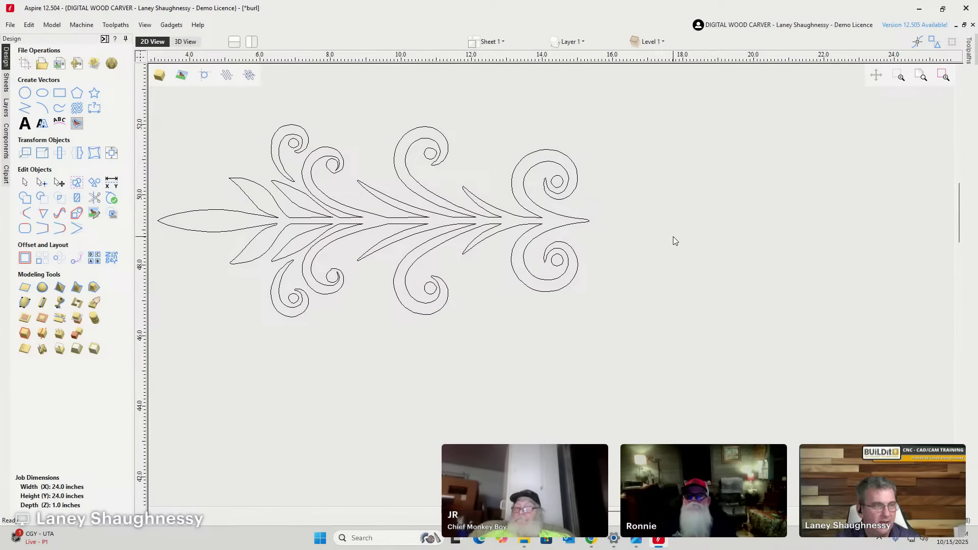
Draw a 10.5-inch by 0.1875-inch rectangle extending right from the ornament's tip.
{"action": "left_click", "coordinate": [61, 92]}
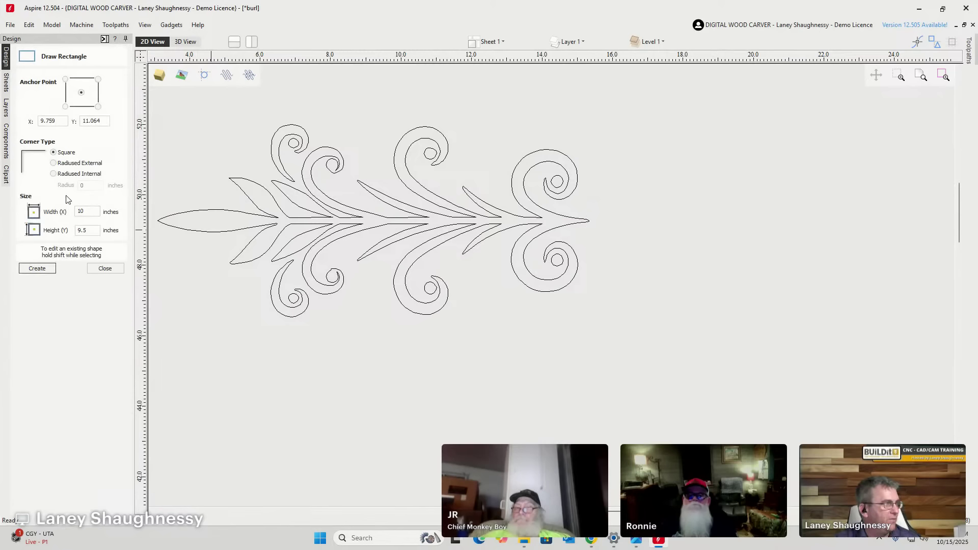
{"action": "left_click_drag", "start_coordinate": [584, 214], "coordinate": [590, 227]}
{"action": "left_click_drag", "start_coordinate": [914, 230], "coordinate": [950, 225]}
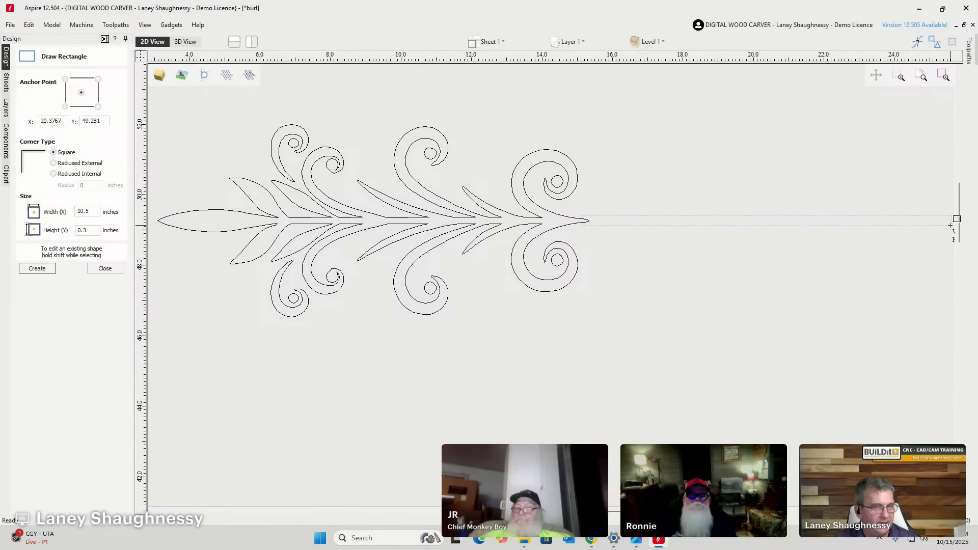
{"action": "left_click", "coordinate": [91, 230]}
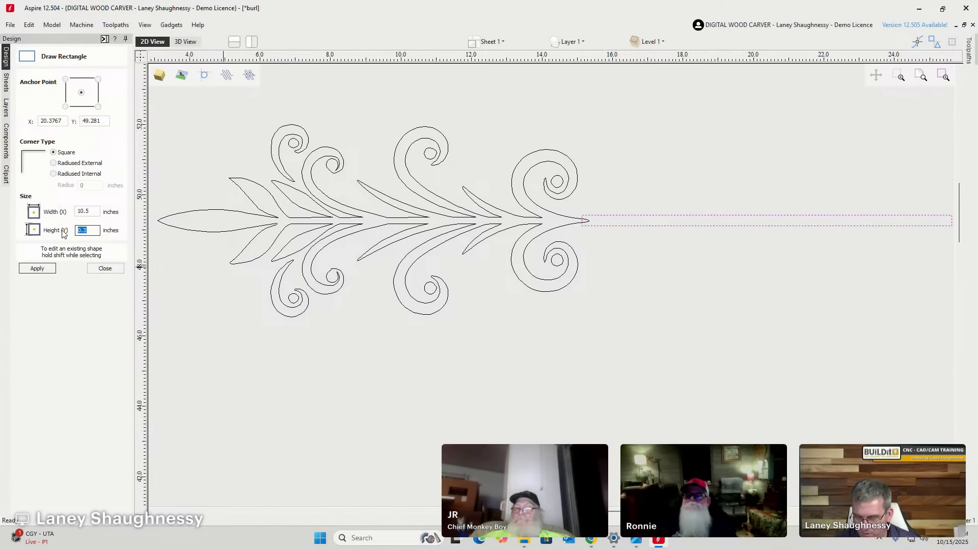
{"action": "type", "text": ".125"}
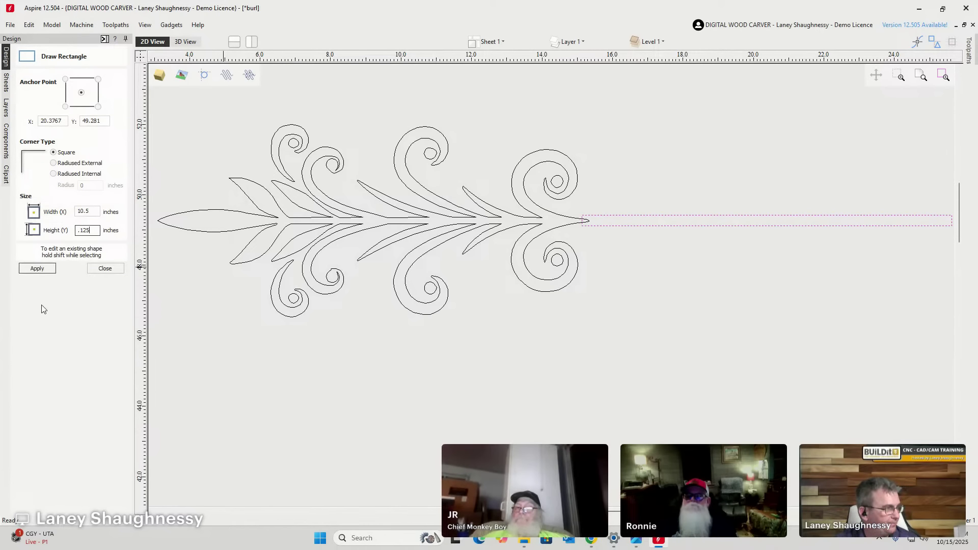
{"action": "left_click", "coordinate": [34, 269]}
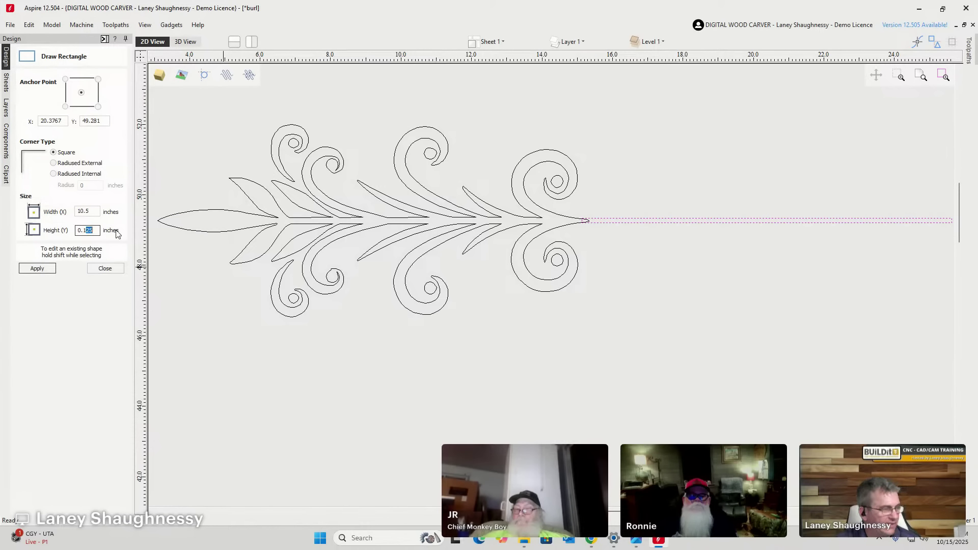
{"action": "type", "text": "875"}
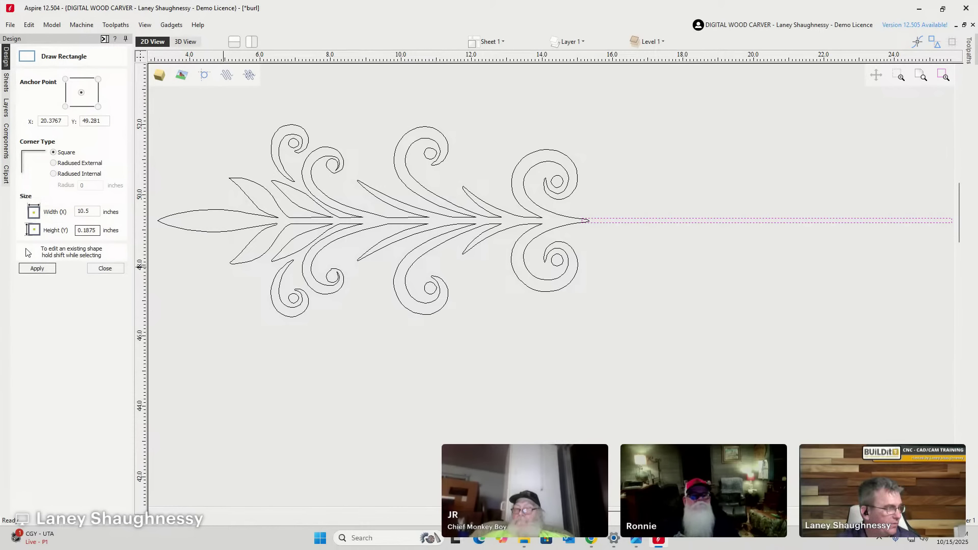
{"action": "left_click", "coordinate": [38, 269]}
{"action": "left_click", "coordinate": [105, 268]}
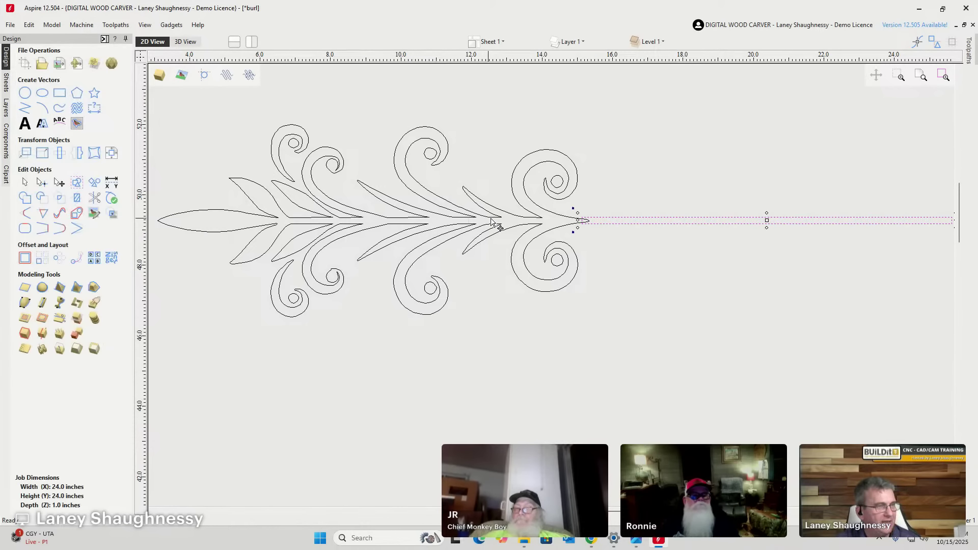
Slide the bar onto the vine tip and centre it vertically on the vine.
{"action": "scroll", "coordinate": [578, 220], "scroll_direction": "up", "scroll_amount": 4}
{"action": "left_click_drag", "start_coordinate": [632, 234], "coordinate": [557, 233]}
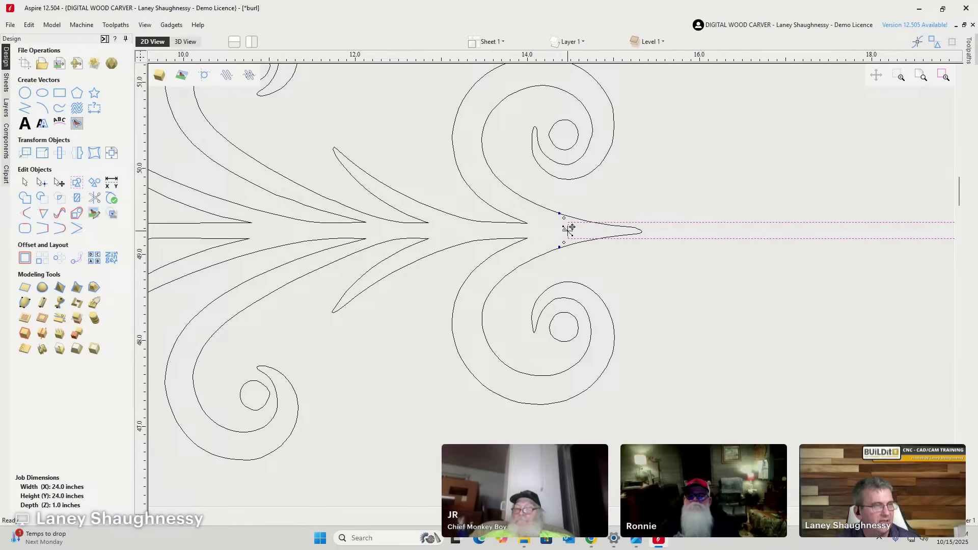
{"action": "left_click_drag", "start_coordinate": [568, 229], "coordinate": [563, 230]}
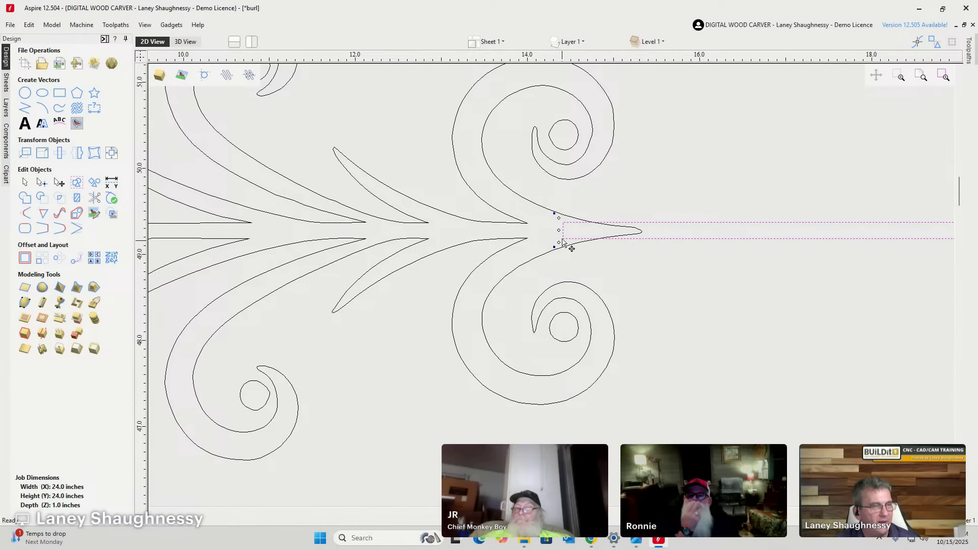
{"action": "left_click", "coordinate": [545, 206], "text": "shift"}
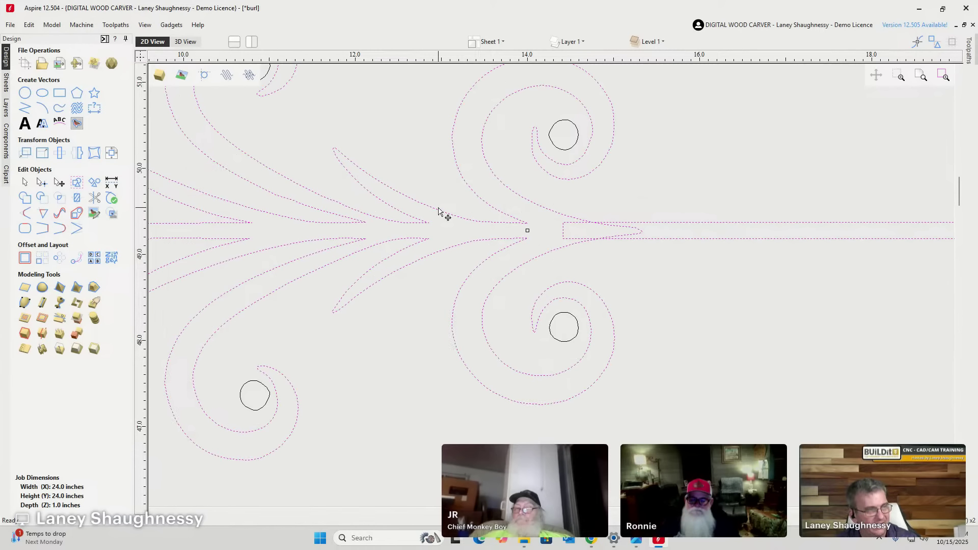
{"action": "left_click", "coordinate": [112, 153]}
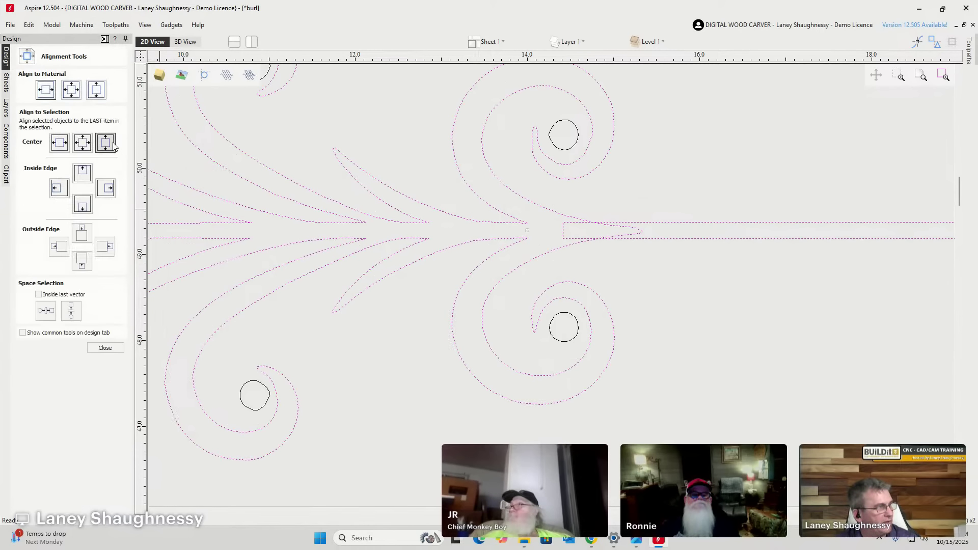
{"action": "left_click", "coordinate": [108, 142]}
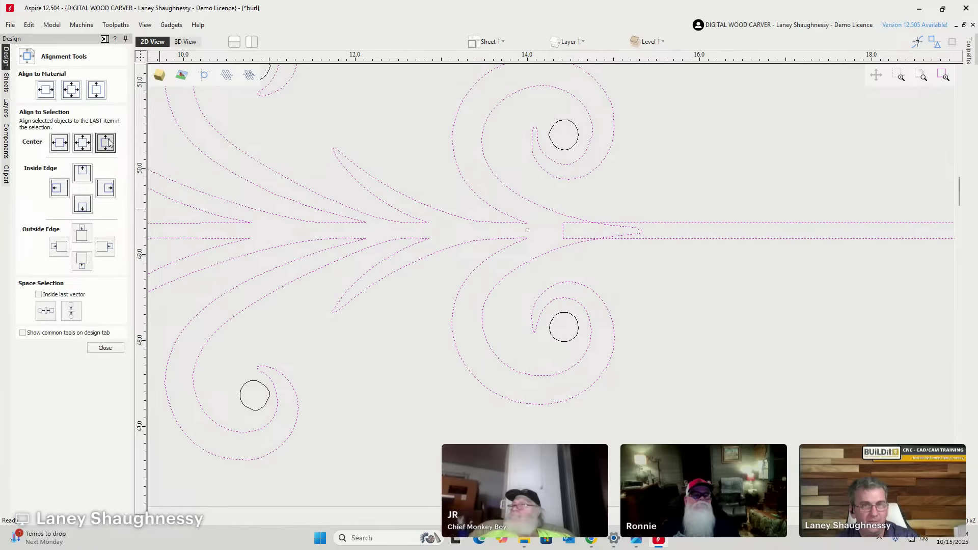
{"action": "left_click", "coordinate": [402, 349]}
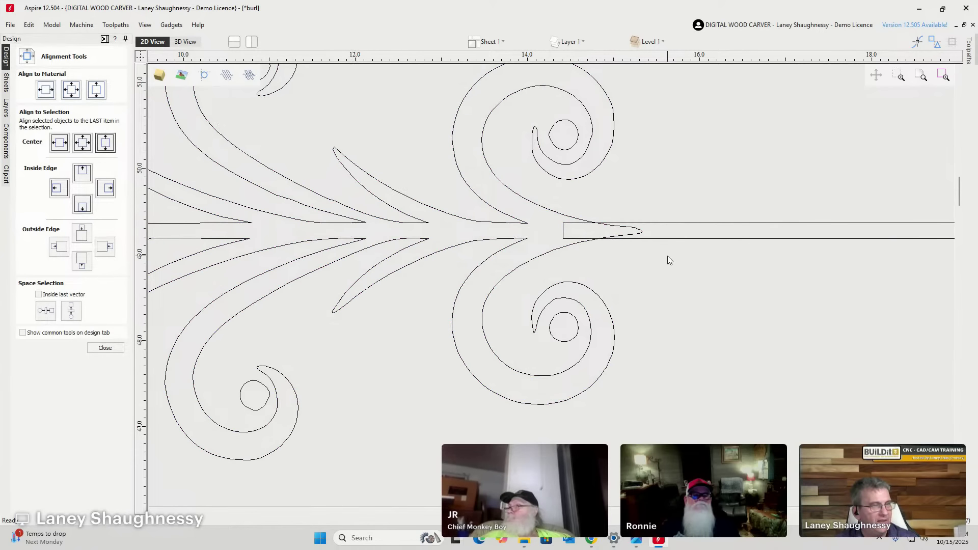
Weld the vine outlines and the bar into a single shape.
{"action": "left_click_drag", "start_coordinate": [597, 242], "coordinate": [578, 221]}
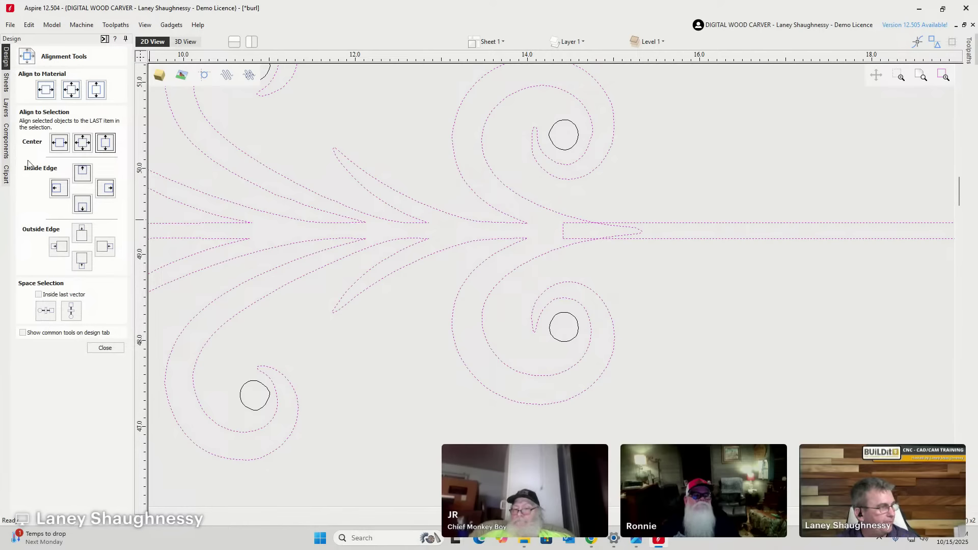
{"action": "left_click", "coordinate": [105, 348]}
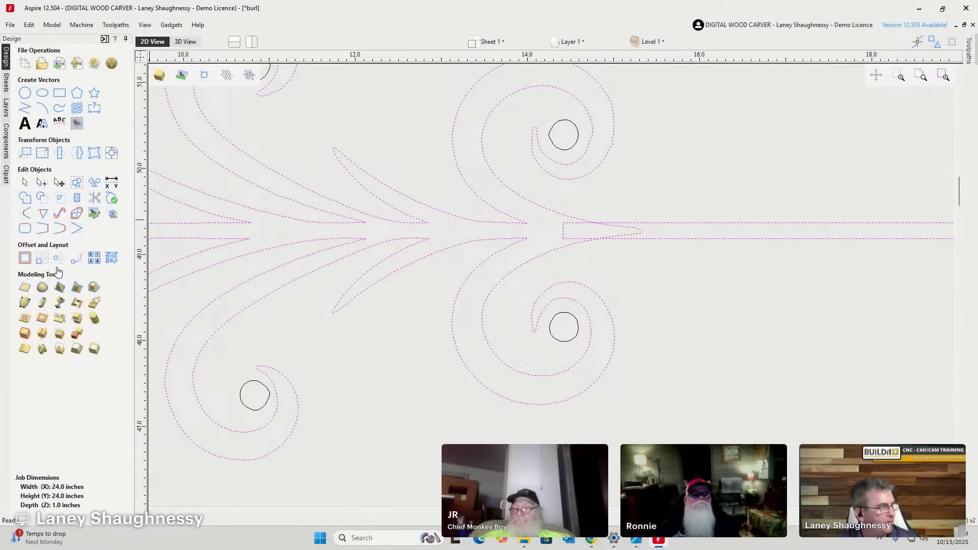
{"action": "left_click", "coordinate": [25, 198]}
{"action": "left_click", "coordinate": [610, 299]}
{"action": "scroll", "coordinate": [555, 302], "scroll_direction": "down", "scroll_amount": 5}
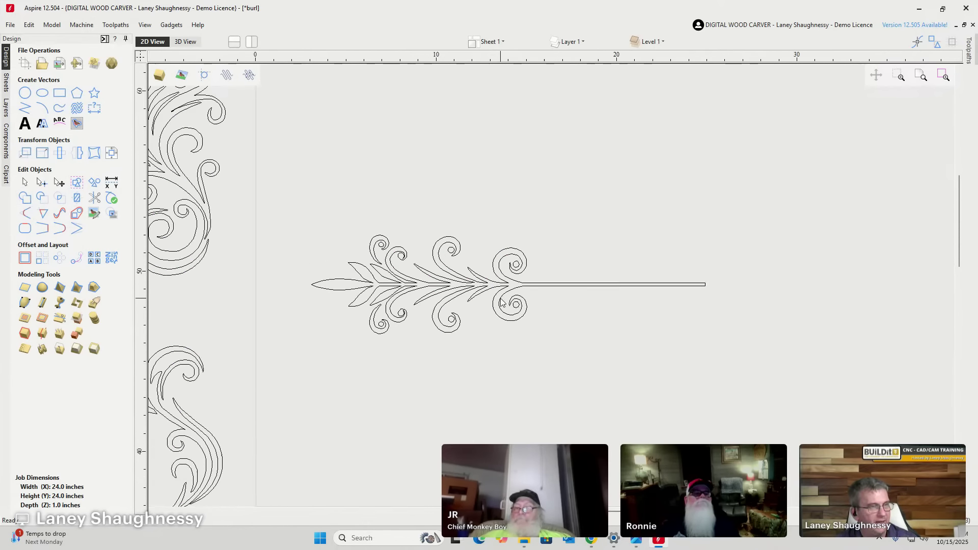
Drag the stemmed ornament into the Kessler sign, scale it down, and set it left above Est.
{"action": "scroll", "coordinate": [501, 303], "scroll_direction": "down", "scroll_amount": 2}
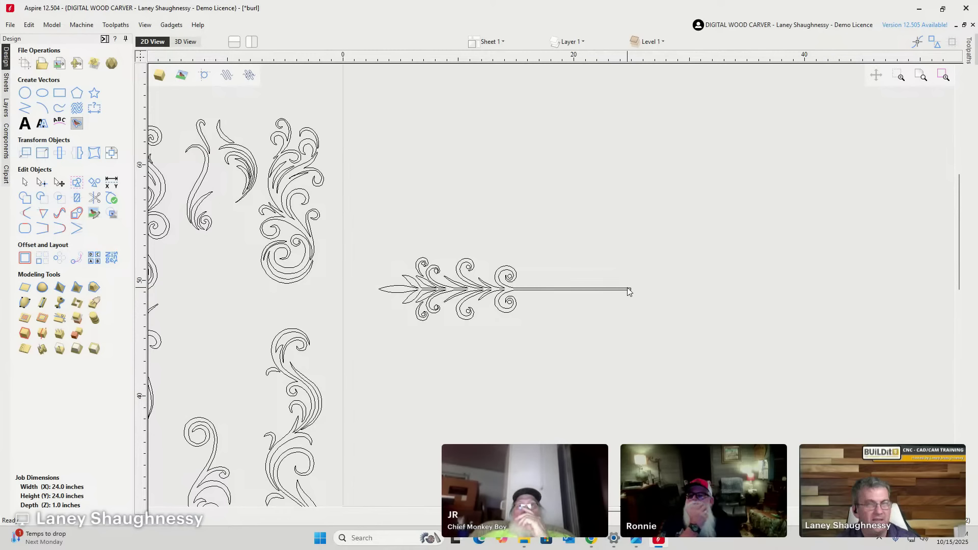
{"action": "scroll", "coordinate": [497, 288], "scroll_direction": "up", "scroll_amount": 3}
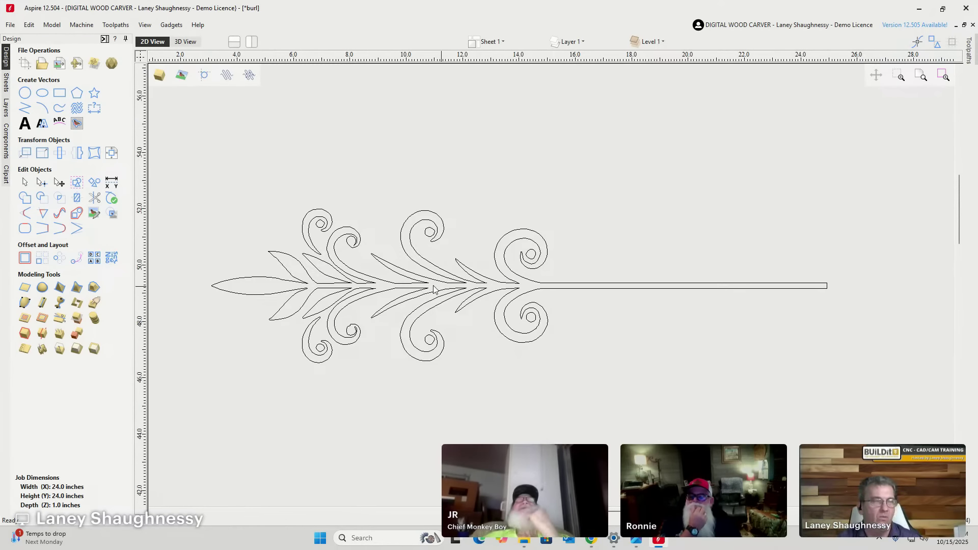
{"action": "scroll", "coordinate": [293, 208], "scroll_direction": "down", "scroll_amount": 3}
{"action": "scroll", "coordinate": [295, 204], "scroll_direction": "down", "scroll_amount": 4}
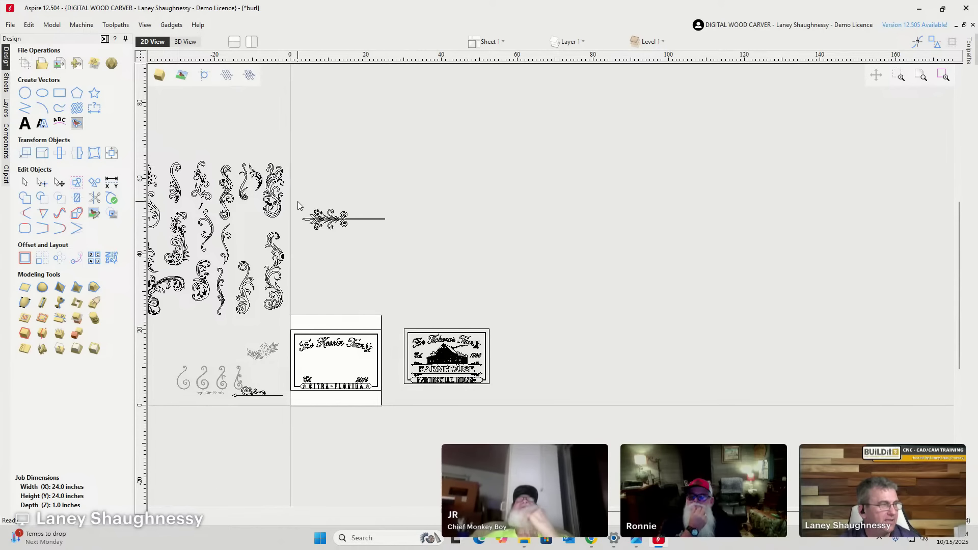
{"action": "left_click_drag", "start_coordinate": [374, 225], "coordinate": [426, 250]}
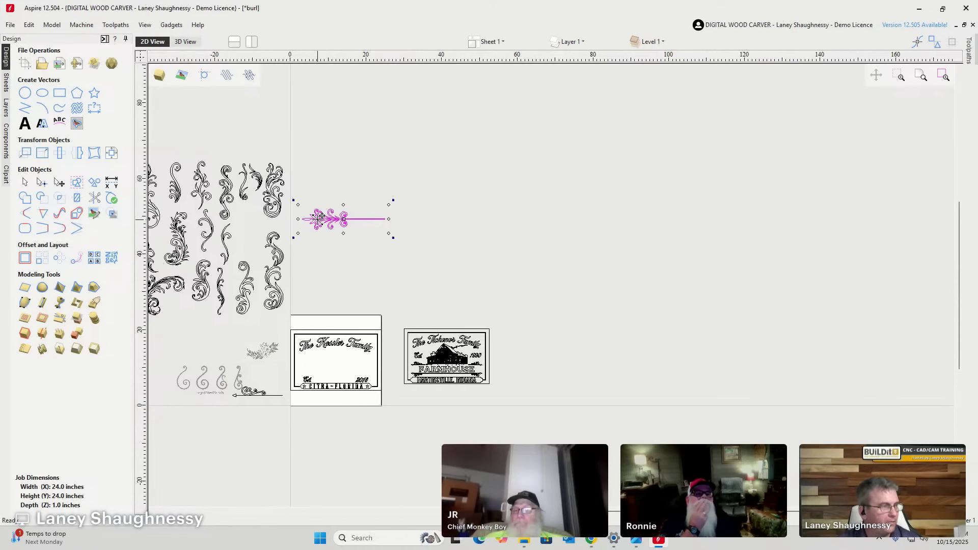
{"action": "left_click_drag", "start_coordinate": [324, 214], "coordinate": [310, 359]}
{"action": "scroll", "coordinate": [311, 363], "scroll_direction": "up", "scroll_amount": 5}
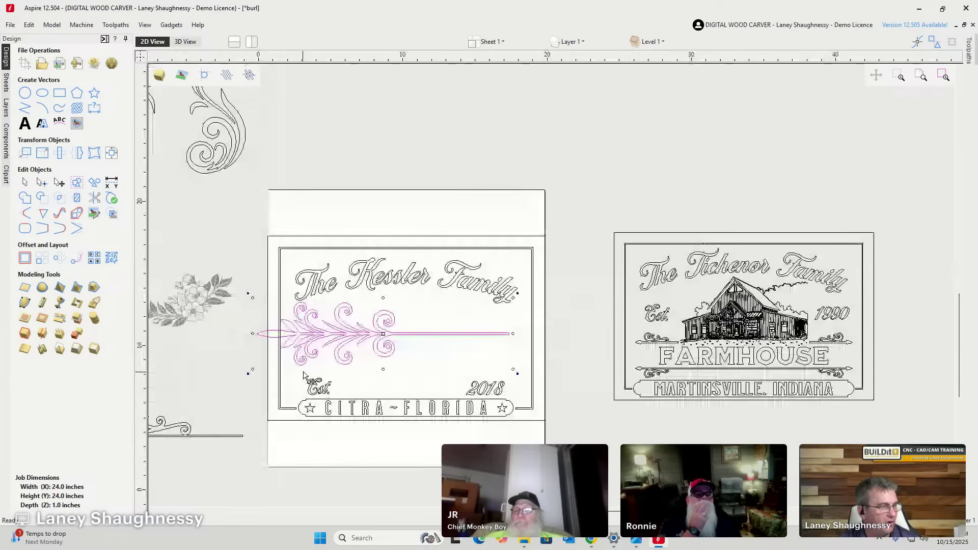
{"action": "scroll", "coordinate": [313, 369], "scroll_direction": "up", "scroll_amount": 1}
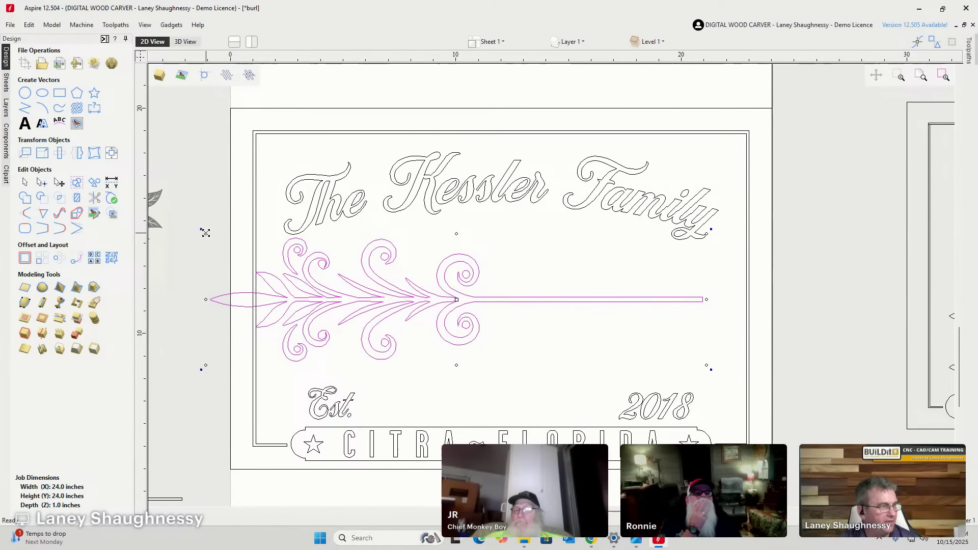
{"action": "left_click_drag", "start_coordinate": [205, 232], "coordinate": [475, 319]}
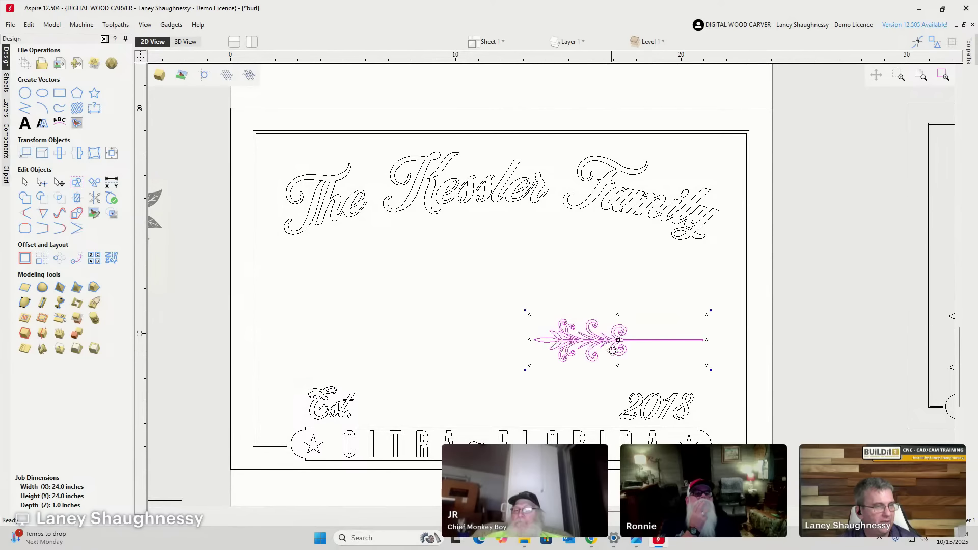
{"action": "left_click_drag", "start_coordinate": [609, 342], "coordinate": [336, 361]}
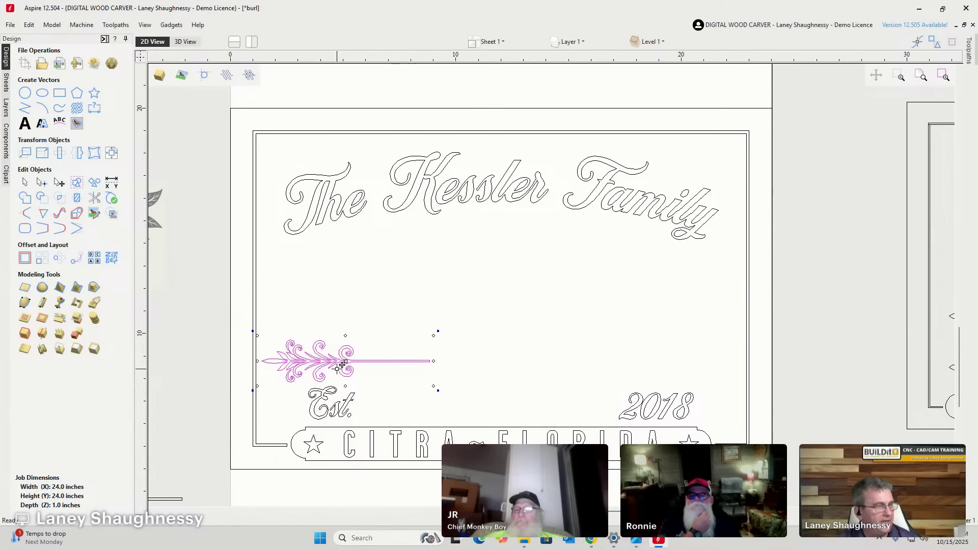
Create a horizontally mirrored copy of the vine ornament about the job center.
{"action": "left_click", "coordinate": [77, 153]}
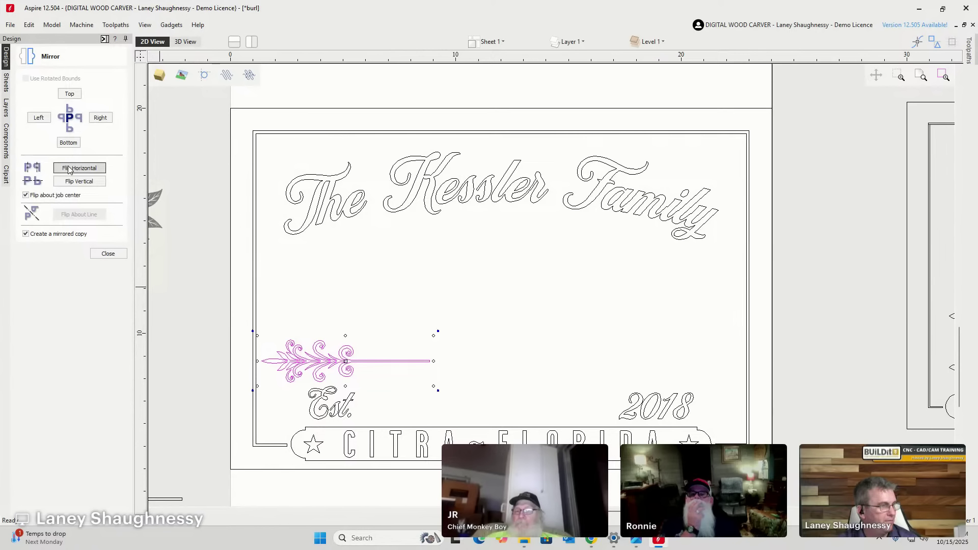
{"action": "left_click", "coordinate": [69, 170]}
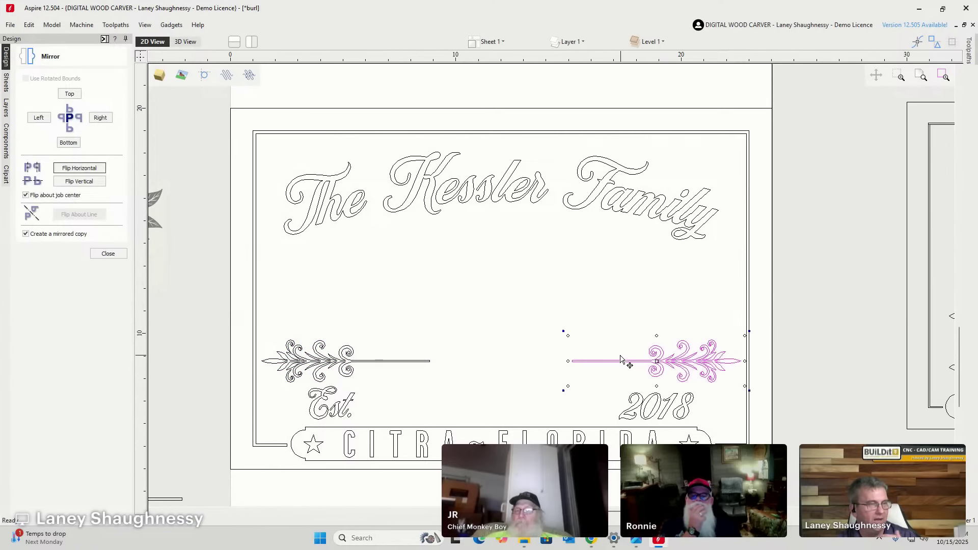
{"action": "left_click", "coordinate": [106, 253]}
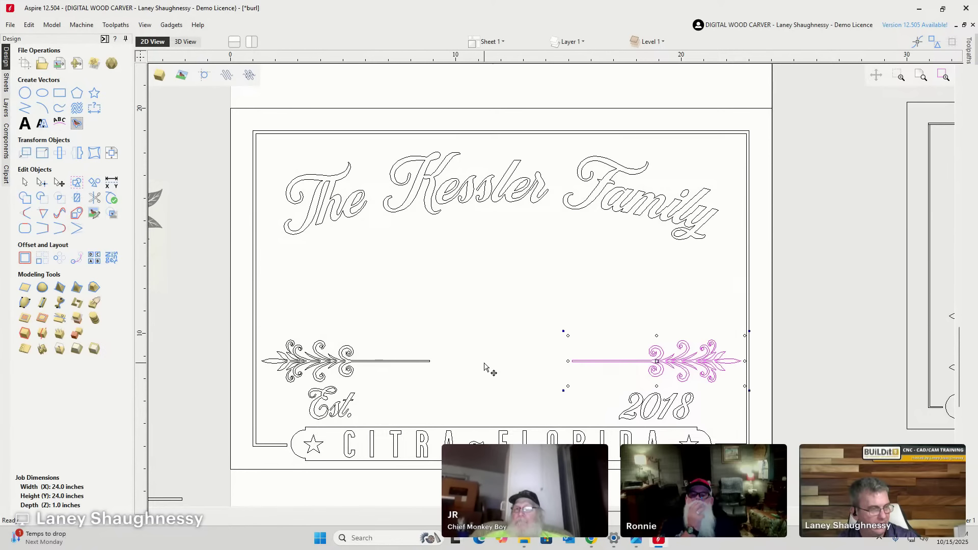
Select both vines and reposition them just above Est. and 2018.
{"action": "left_click", "coordinate": [405, 361], "text": "shift"}
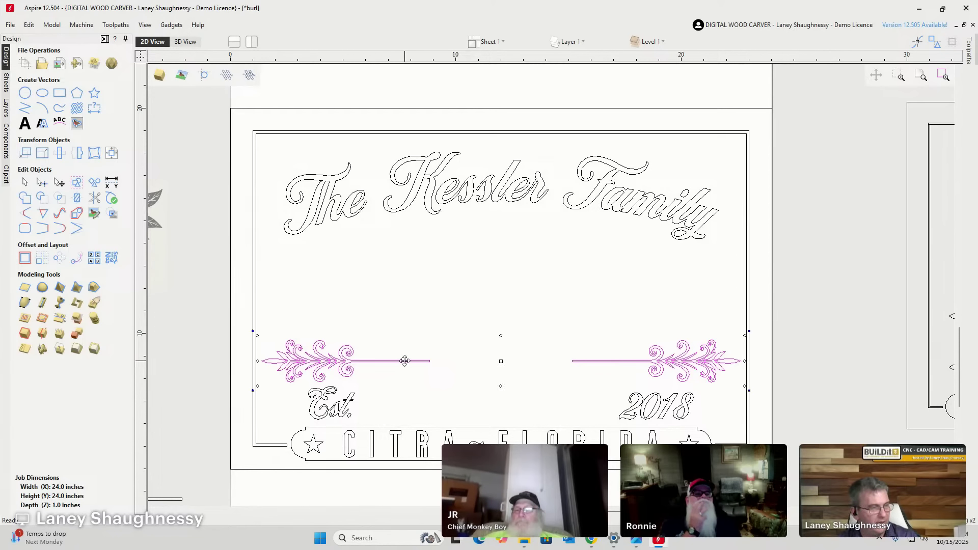
{"action": "left_click_drag", "start_coordinate": [405, 361], "coordinate": [401, 264]}
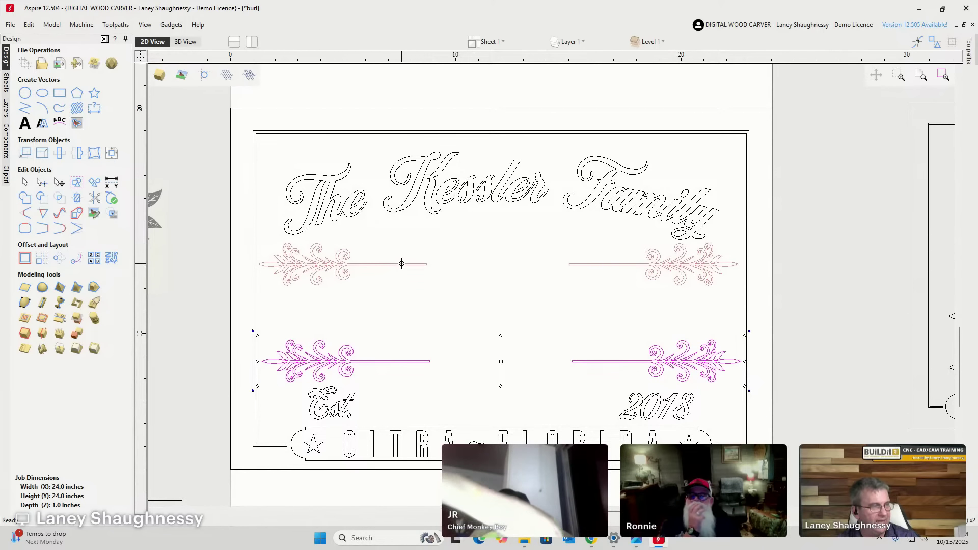
{"action": "left_click_drag", "start_coordinate": [402, 263], "coordinate": [415, 328]}
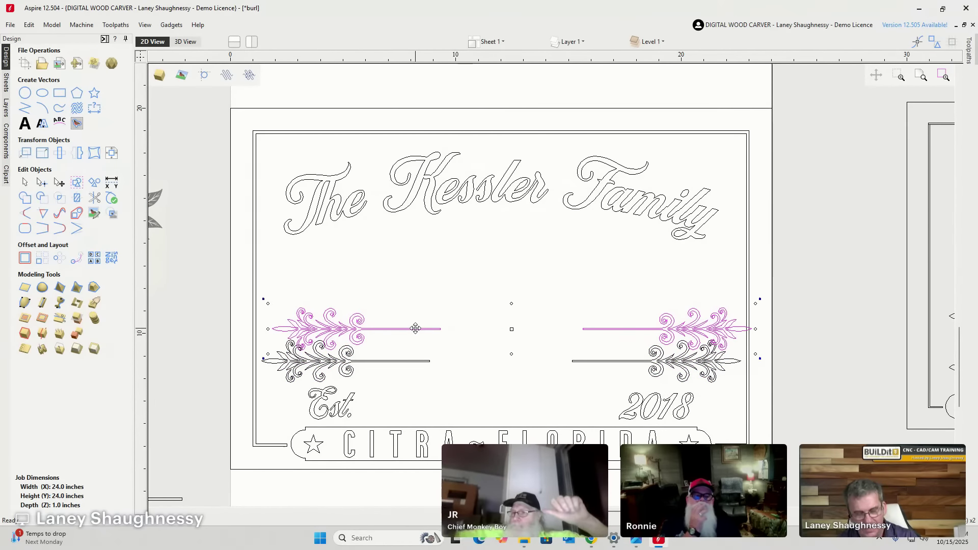
{"action": "left_click", "coordinate": [416, 328]}
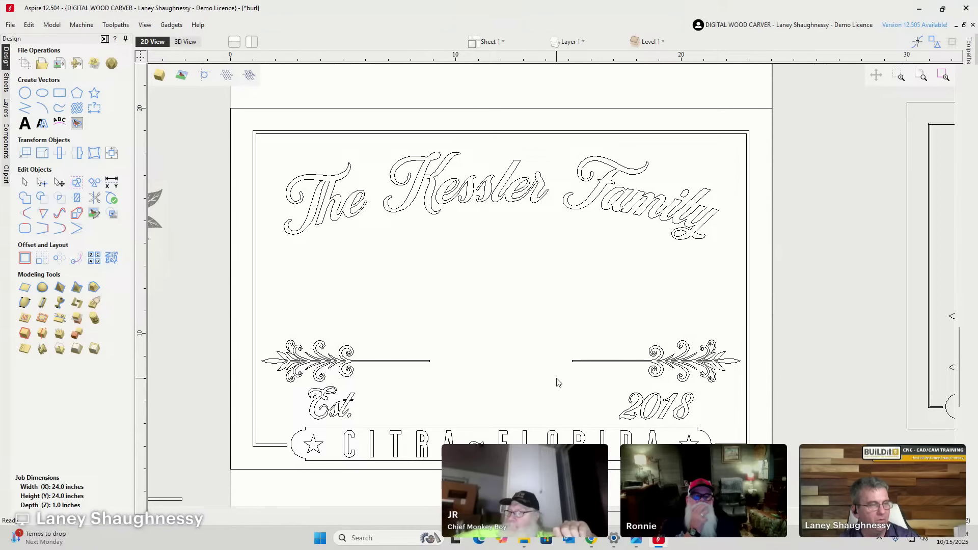
{"action": "left_click_drag", "start_coordinate": [588, 368], "coordinate": [415, 335]}
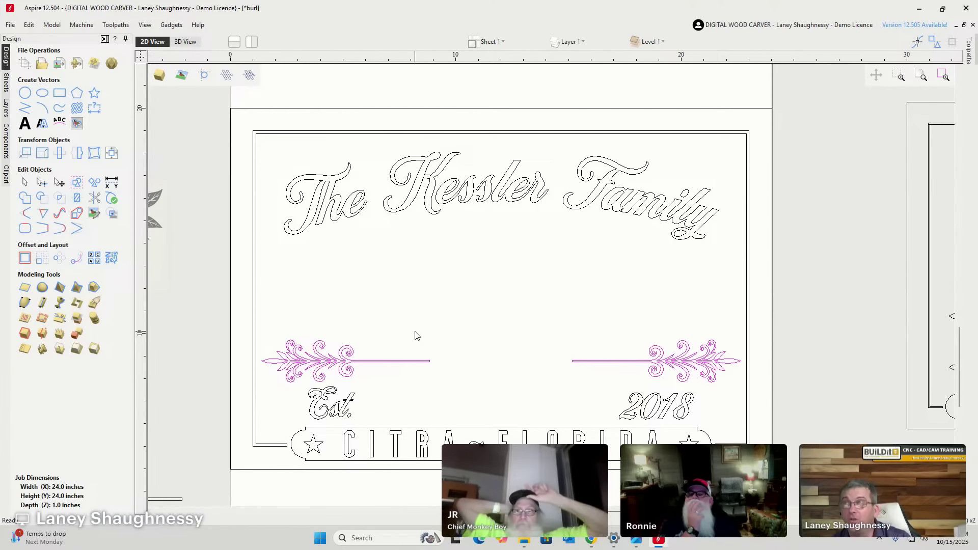
{"action": "left_click", "coordinate": [340, 357]}
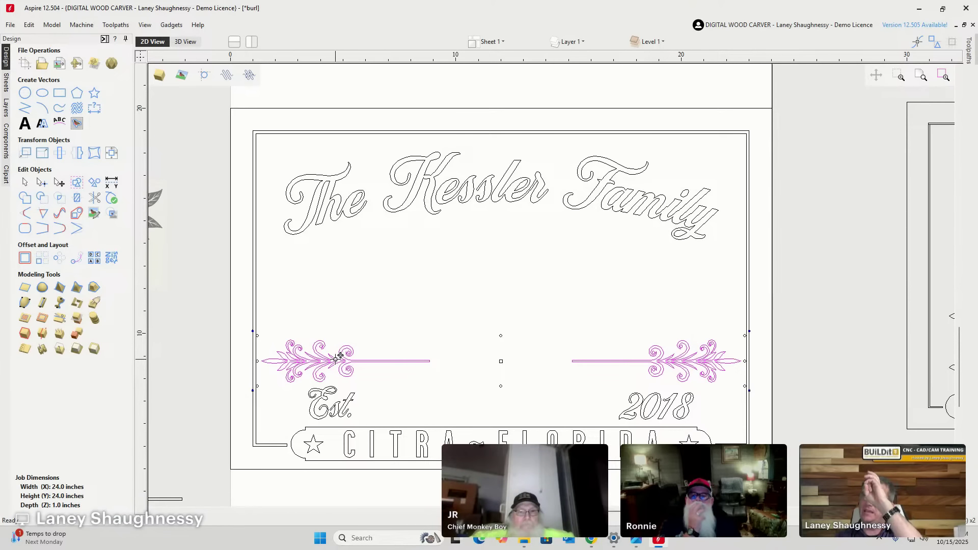
{"action": "mouse_move", "coordinate": [534, 549]}
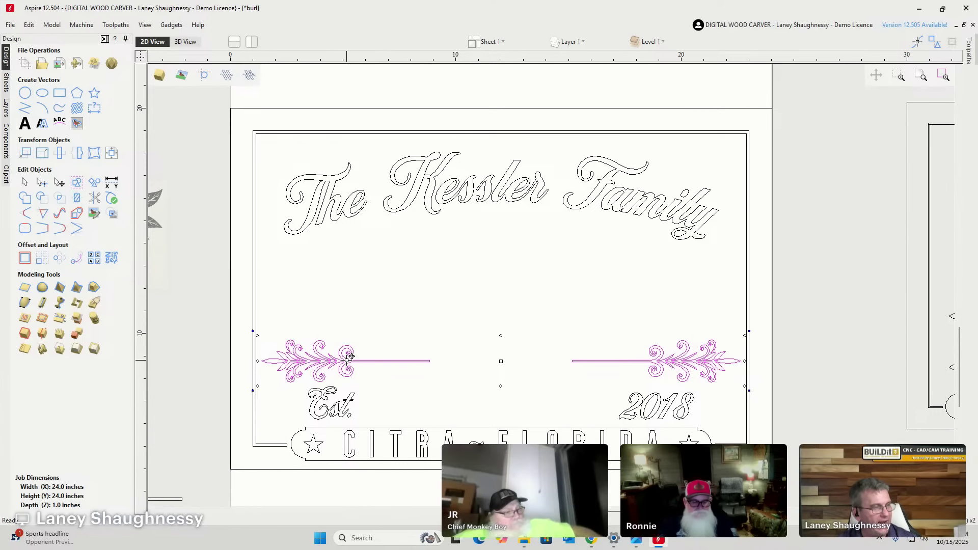
Copy the flourish bar pair upward so it sits just beneath The Kessler Family.
{"action": "left_click_drag", "start_coordinate": [351, 356], "coordinate": [349, 314]}
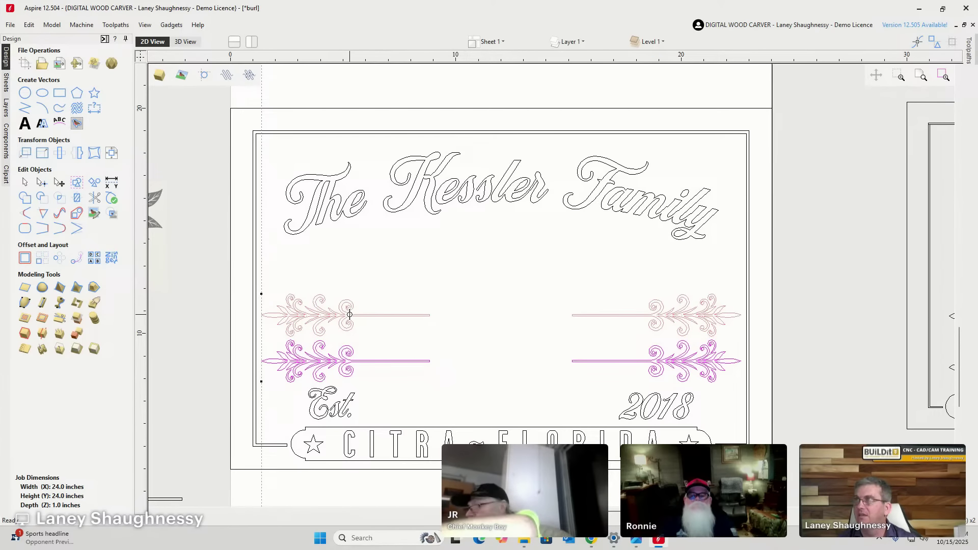
{"action": "left_click_drag", "start_coordinate": [349, 314], "coordinate": [422, 363]}
{"action": "left_click_drag", "start_coordinate": [298, 368], "coordinate": [374, 274]}
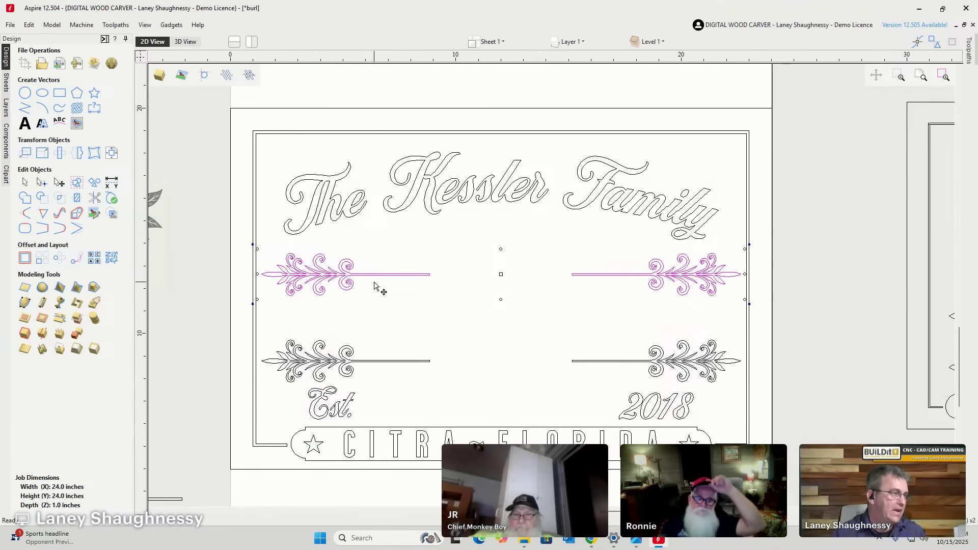
{"action": "scroll", "coordinate": [553, 287], "scroll_direction": "down", "scroll_amount": 2}
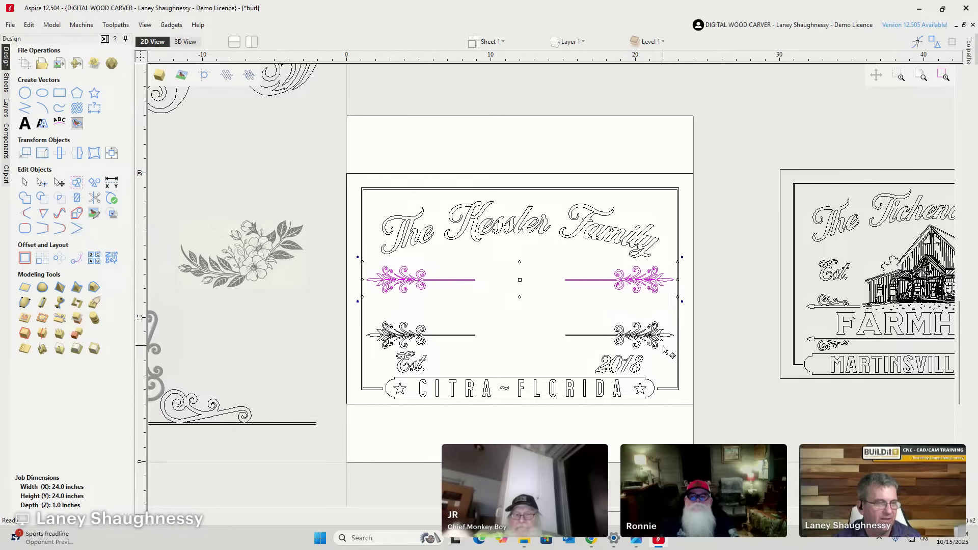
{"action": "left_click_drag", "start_coordinate": [662, 335], "coordinate": [420, 271]}
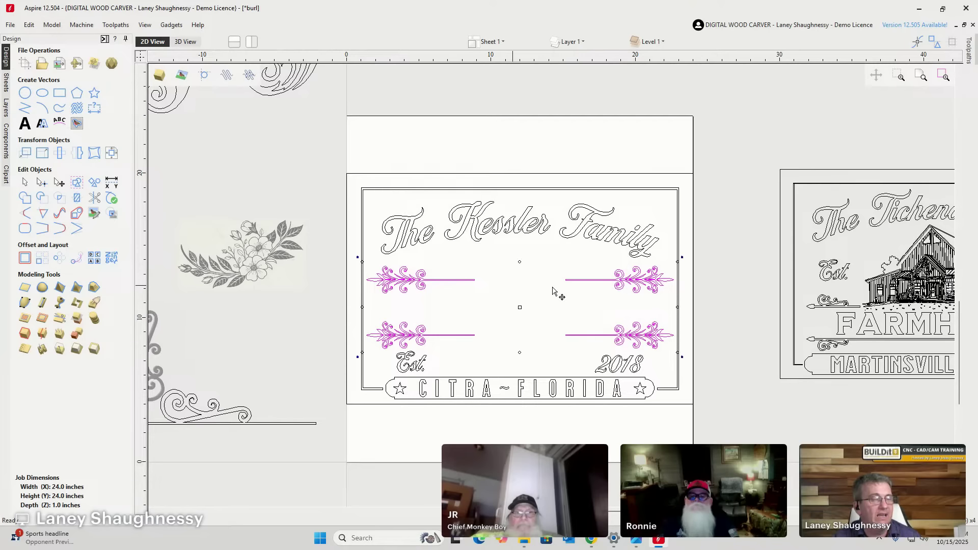
Marquee-select and delete the upper flourish pair, then the lower pair.
{"action": "left_click", "coordinate": [606, 296]}
{"action": "left_click_drag", "start_coordinate": [630, 291], "coordinate": [386, 271]}
{"action": "key", "text": "Delete"}
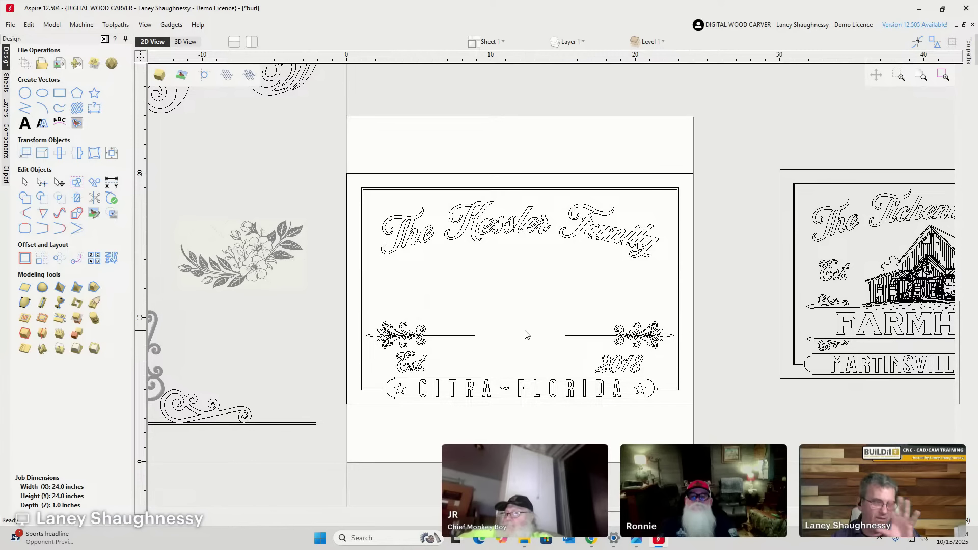
{"action": "left_click_drag", "start_coordinate": [645, 334], "coordinate": [385, 309]}
{"action": "key", "text": "Delete"}
{"action": "scroll", "coordinate": [421, 261], "scroll_direction": "down", "scroll_amount": 5}
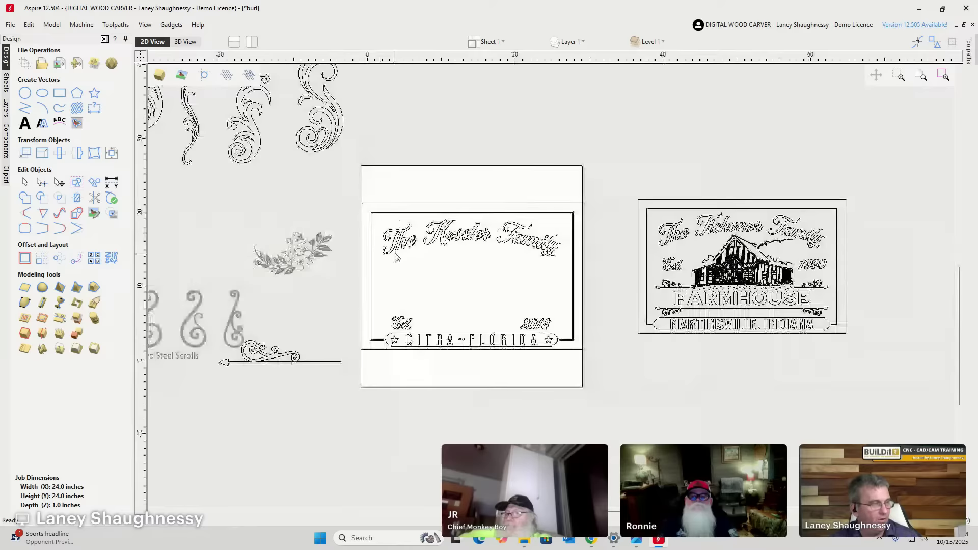
{"action": "scroll", "coordinate": [375, 305], "scroll_direction": "up", "scroll_amount": 4}
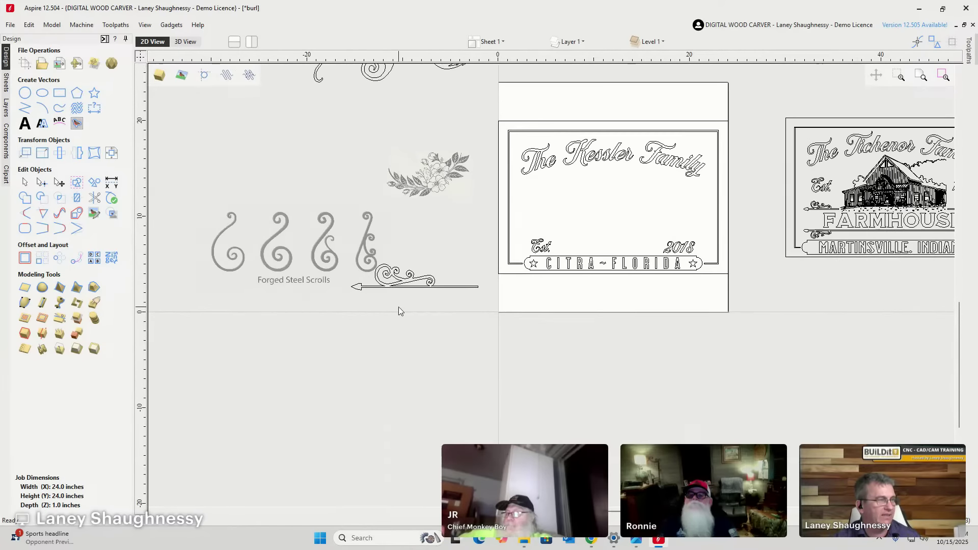
{"action": "scroll", "coordinate": [389, 289], "scroll_direction": "down", "scroll_amount": 2}
{"action": "scroll", "coordinate": [420, 301], "scroll_direction": "up", "scroll_amount": 3}
{"action": "scroll", "coordinate": [413, 299], "scroll_direction": "down", "scroll_amount": 4}
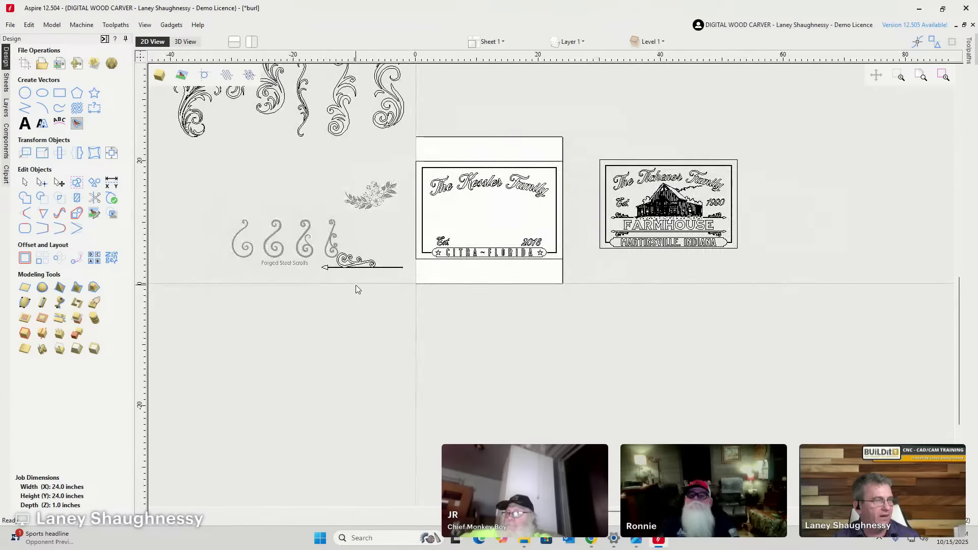
{"action": "scroll", "coordinate": [356, 286], "scroll_direction": "up", "scroll_amount": 3}
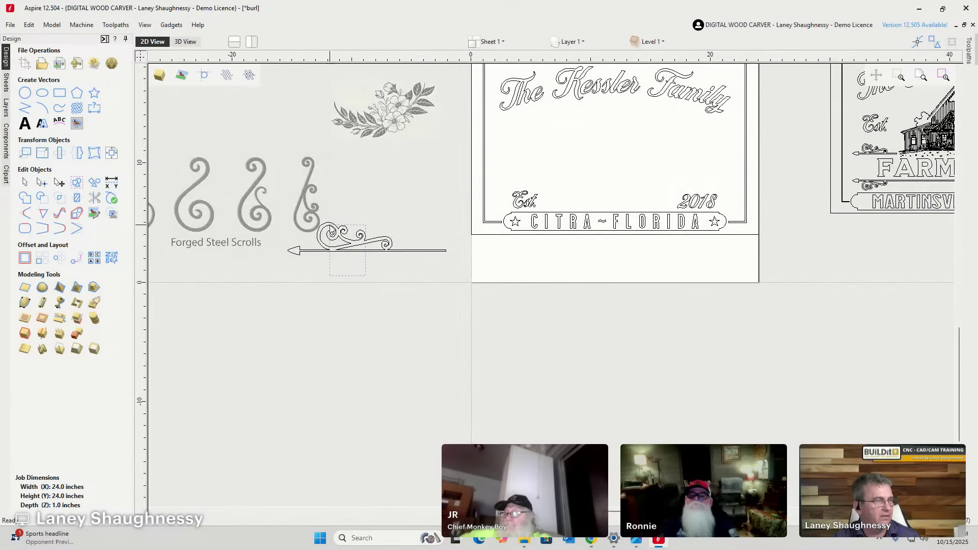
Drag the scroll-and-arrow ornament into the sign's empty middle.
{"action": "left_click", "coordinate": [332, 230]}
{"action": "left_click_drag", "start_coordinate": [331, 246], "coordinate": [534, 159]}
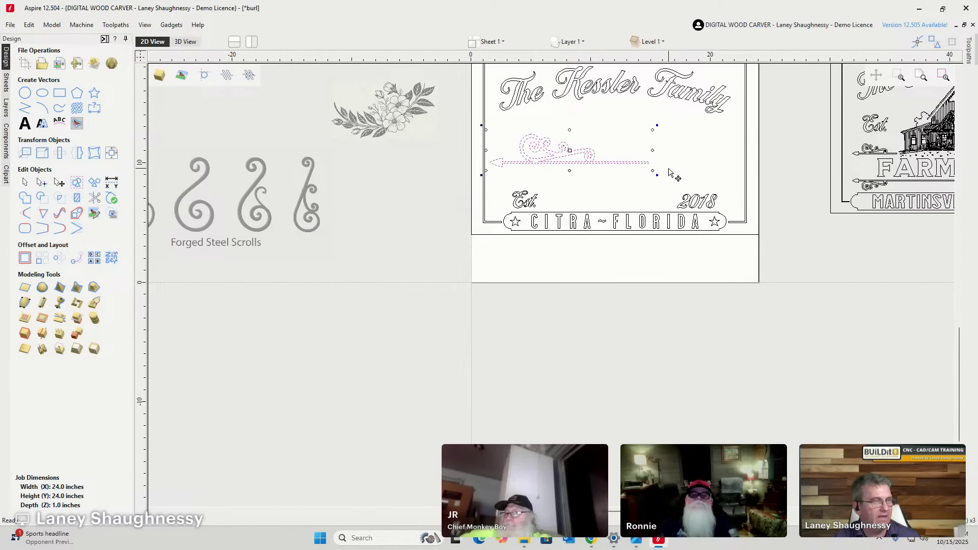
{"action": "scroll", "coordinate": [670, 173], "scroll_direction": "up", "scroll_amount": 2}
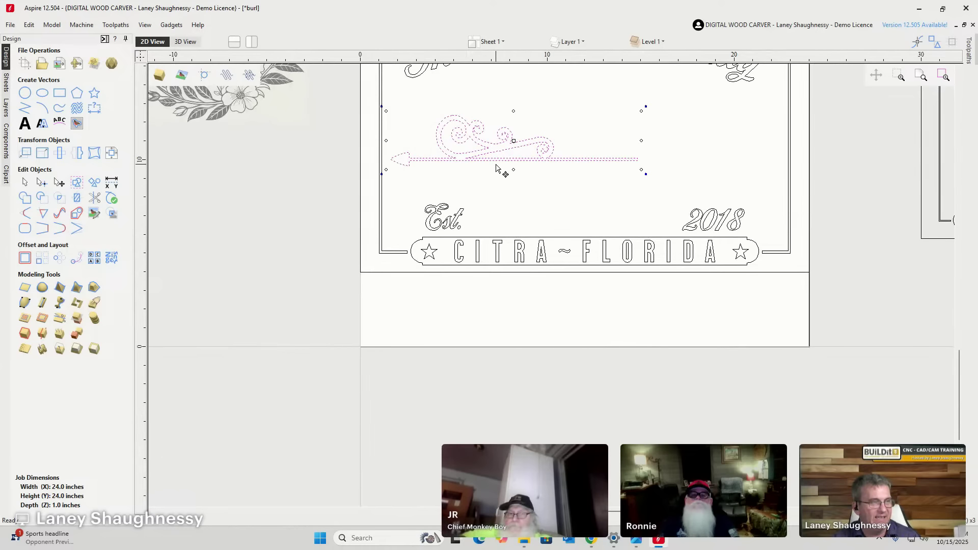
In Node Edit, box-select the arrowhead nodes and drag them right onto the shaft.
{"action": "left_click", "coordinate": [42, 182]}
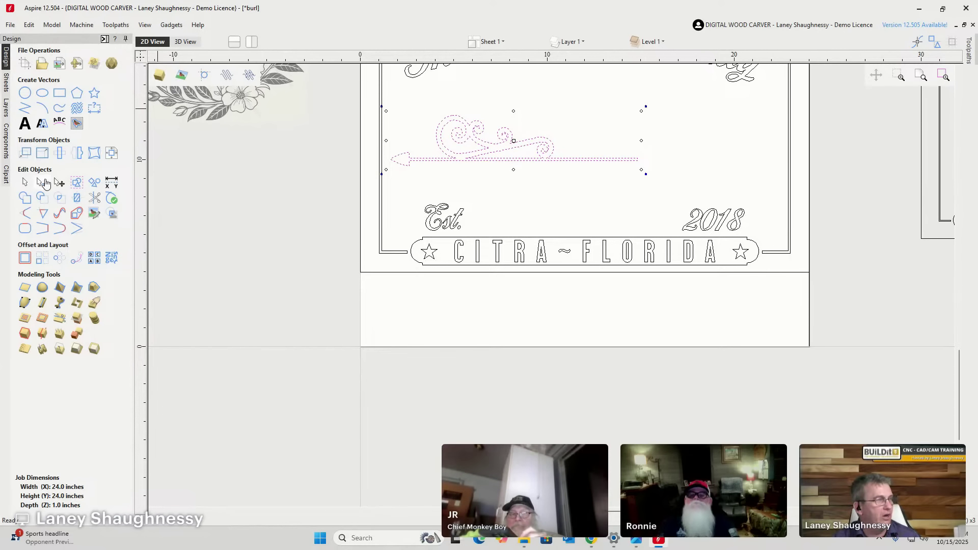
{"action": "scroll", "coordinate": [644, 168], "scroll_direction": "up", "scroll_amount": 3}
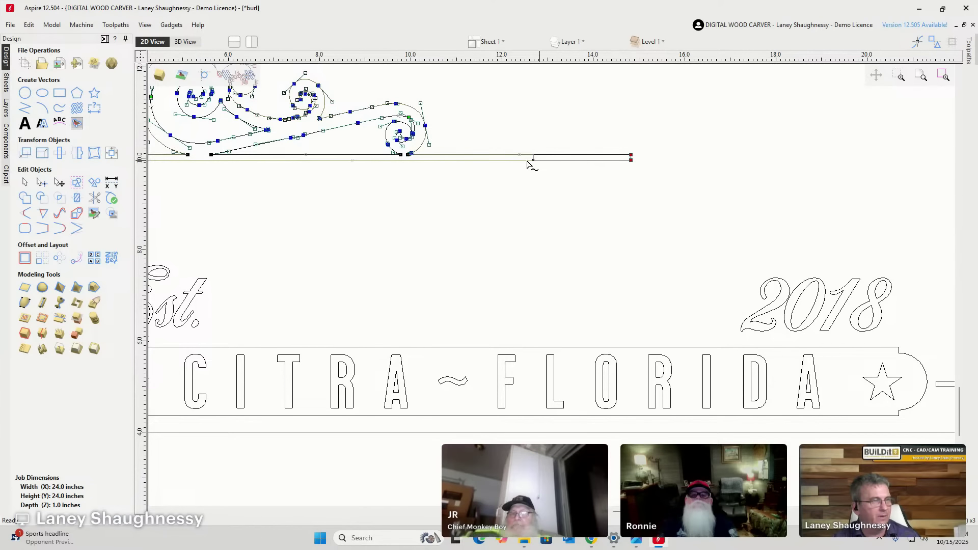
{"action": "scroll", "coordinate": [582, 209], "scroll_direction": "down", "scroll_amount": 5}
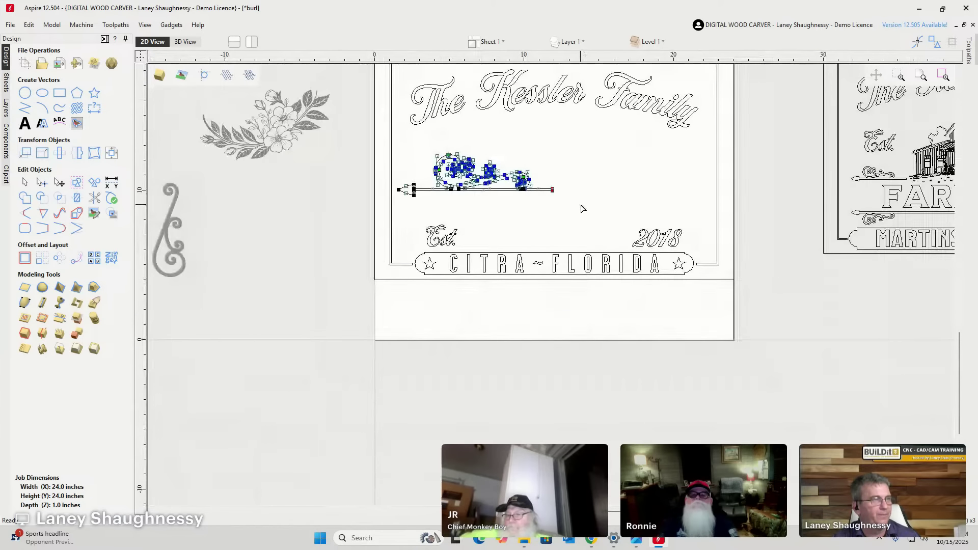
{"action": "scroll", "coordinate": [406, 199], "scroll_direction": "up", "scroll_amount": 3}
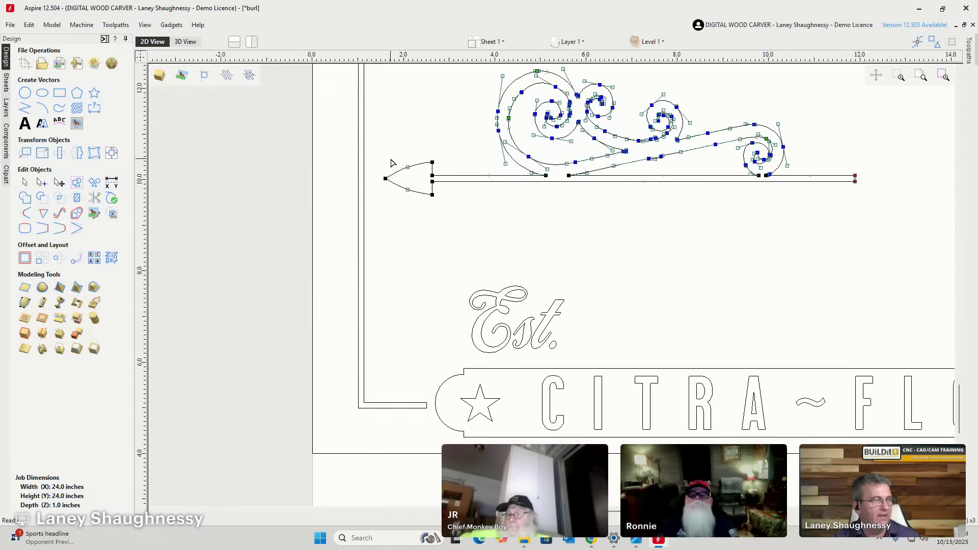
{"action": "left_click_drag", "start_coordinate": [362, 133], "coordinate": [475, 233]}
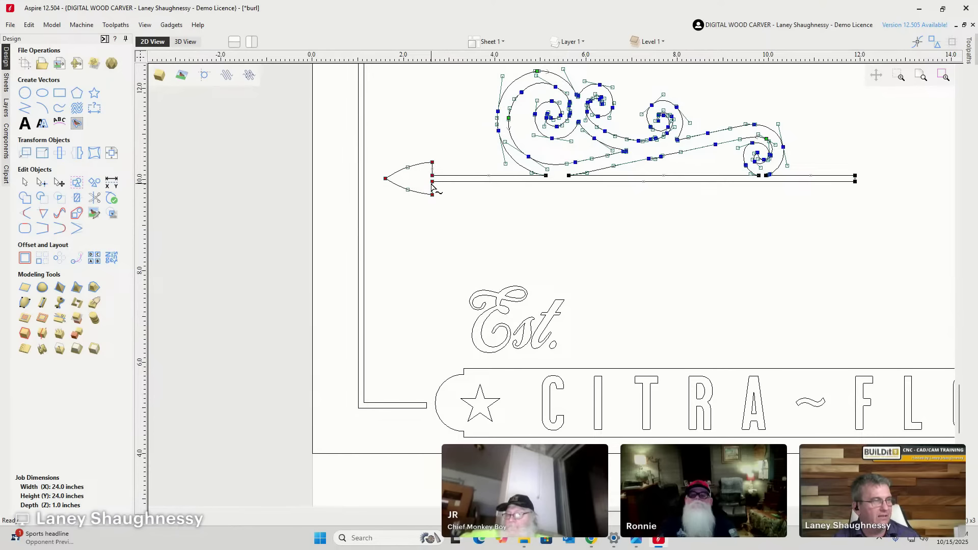
{"action": "left_click_drag", "start_coordinate": [432, 182], "coordinate": [472, 186]}
{"action": "scroll", "coordinate": [454, 218], "scroll_direction": "down", "scroll_amount": 5}
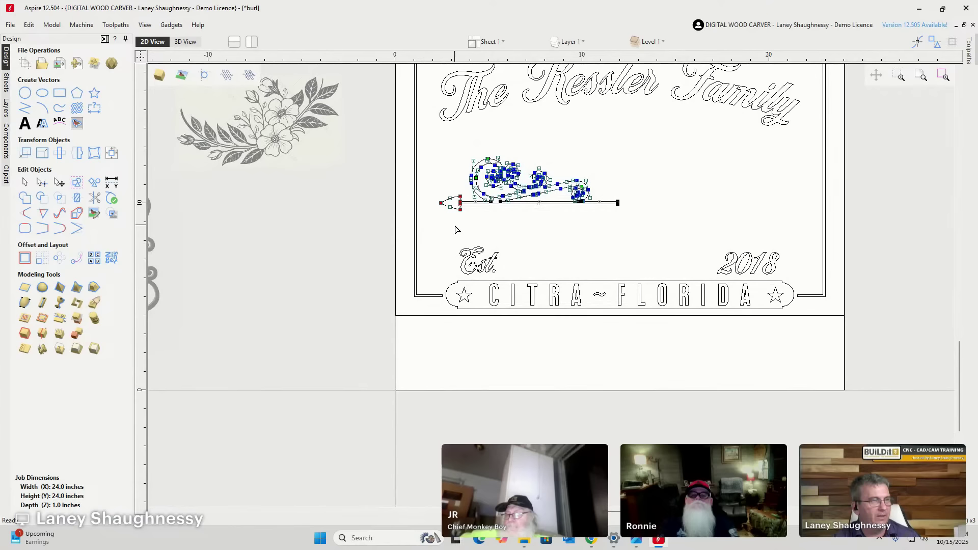
{"action": "left_click", "coordinate": [197, 207]}
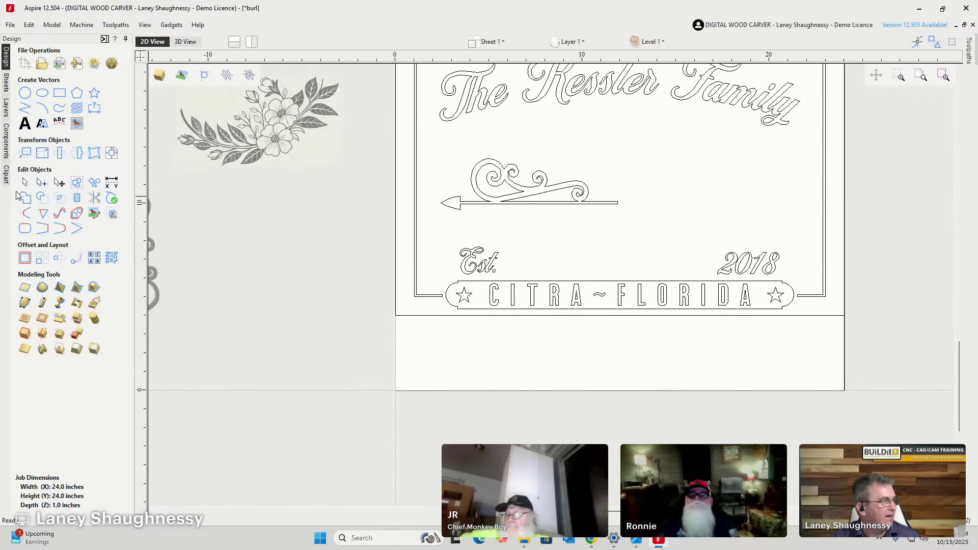
{"action": "left_click_drag", "start_coordinate": [422, 135], "coordinate": [564, 192]}
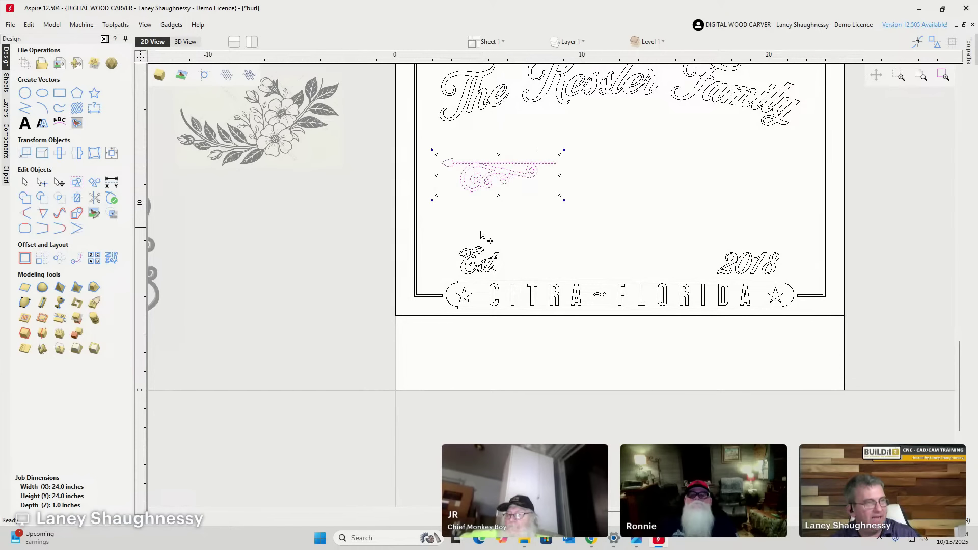
Place the flipped ornament above Est. and add mirrored copies with arrows pointing outward.
{"action": "scroll", "coordinate": [488, 145], "scroll_direction": "up", "scroll_amount": 2}
{"action": "scroll", "coordinate": [488, 145], "scroll_direction": "up", "scroll_amount": 2}
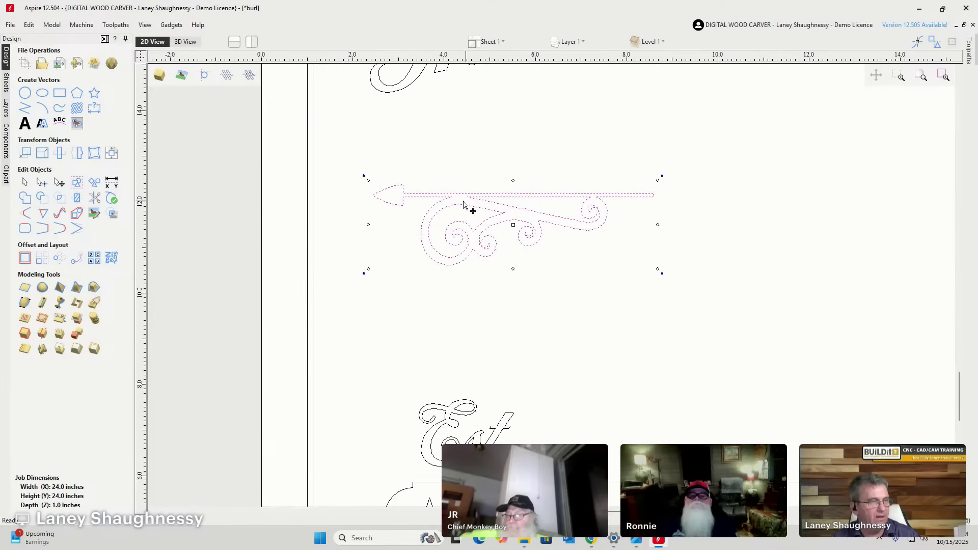
{"action": "left_click_drag", "start_coordinate": [458, 194], "coordinate": [457, 320]}
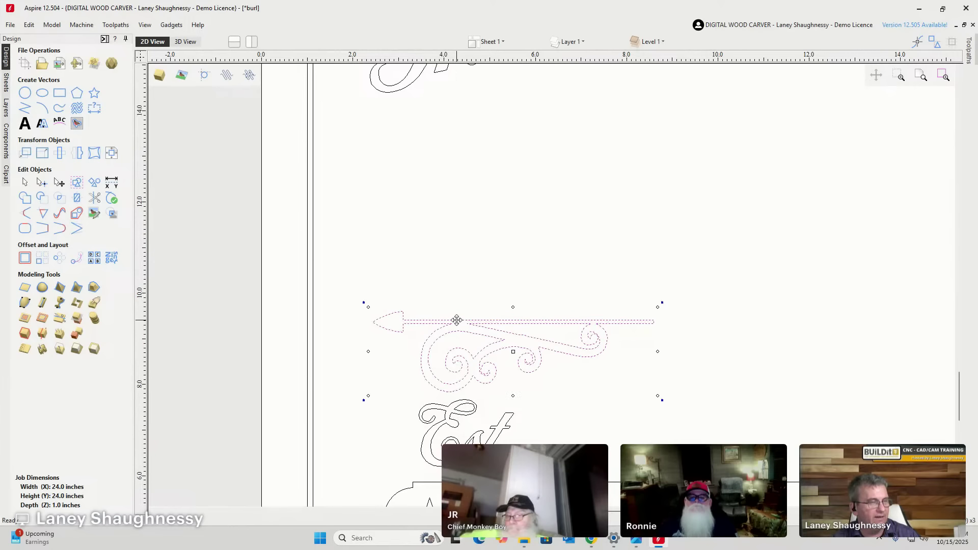
{"action": "scroll", "coordinate": [455, 320], "scroll_direction": "down", "scroll_amount": 3}
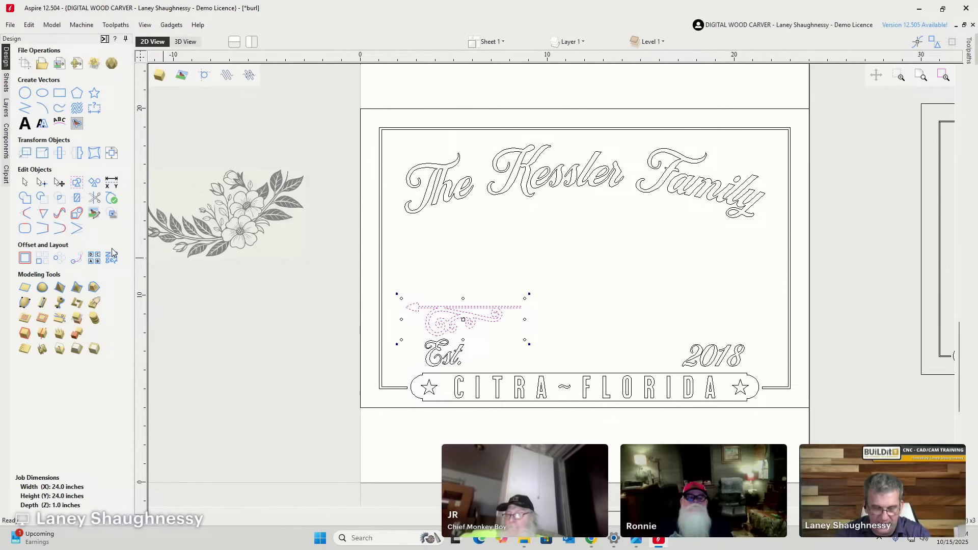
{"action": "key", "text": "ctrl+z"}
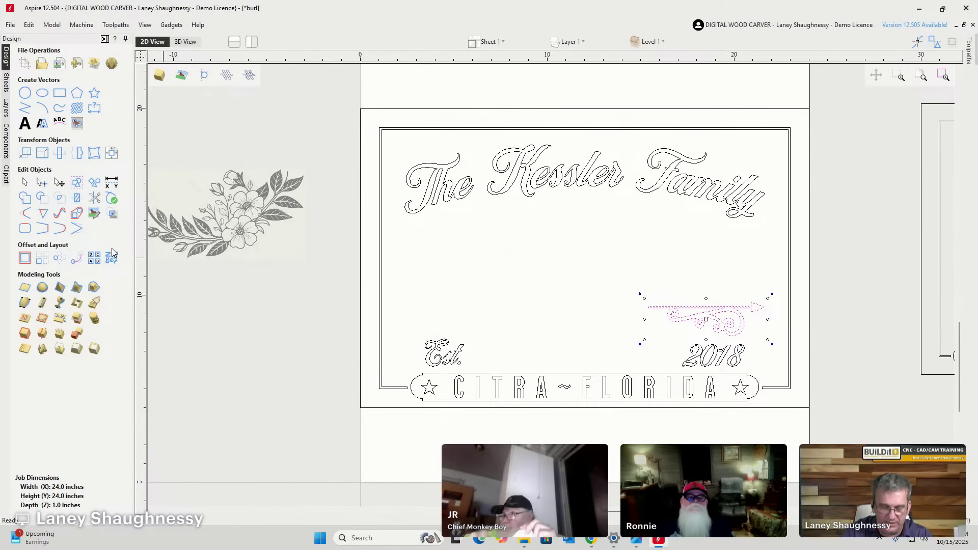
{"action": "key", "text": "ctrl+y"}
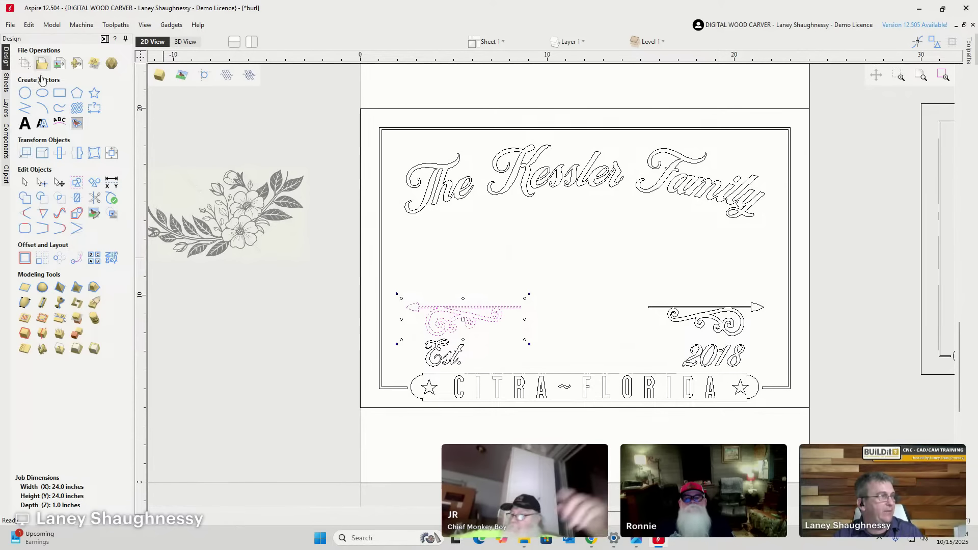
{"action": "left_click", "coordinate": [78, 157]}
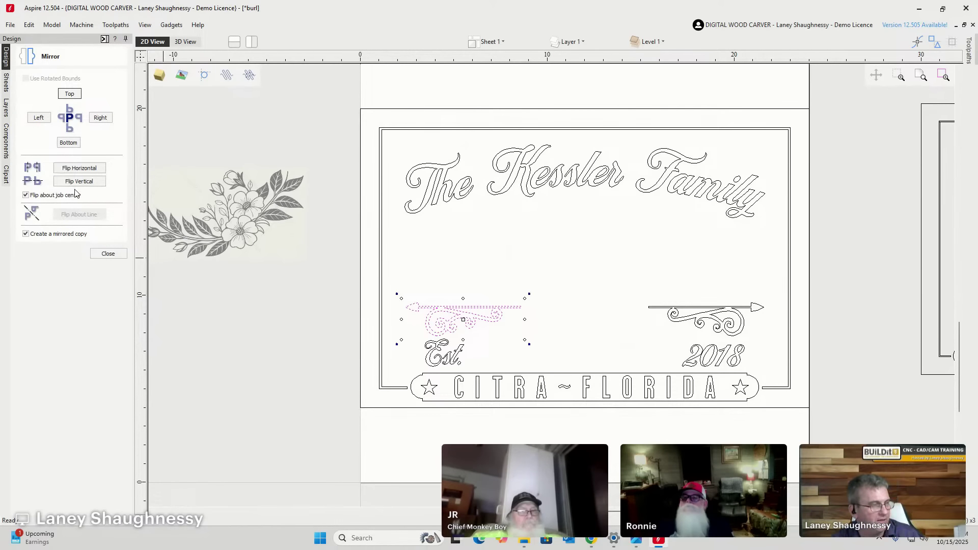
{"action": "left_click", "coordinate": [121, 258]}
{"action": "scroll", "coordinate": [591, 338], "scroll_direction": "down", "scroll_amount": 2}
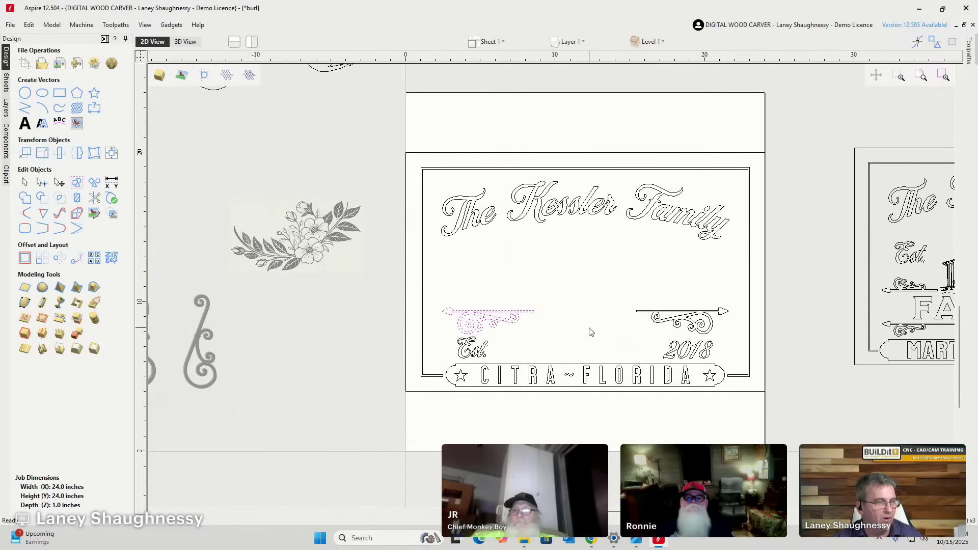
{"action": "scroll", "coordinate": [596, 342], "scroll_direction": "up", "scroll_amount": 4}
{"action": "scroll", "coordinate": [380, 247], "scroll_direction": "down", "scroll_amount": 2}
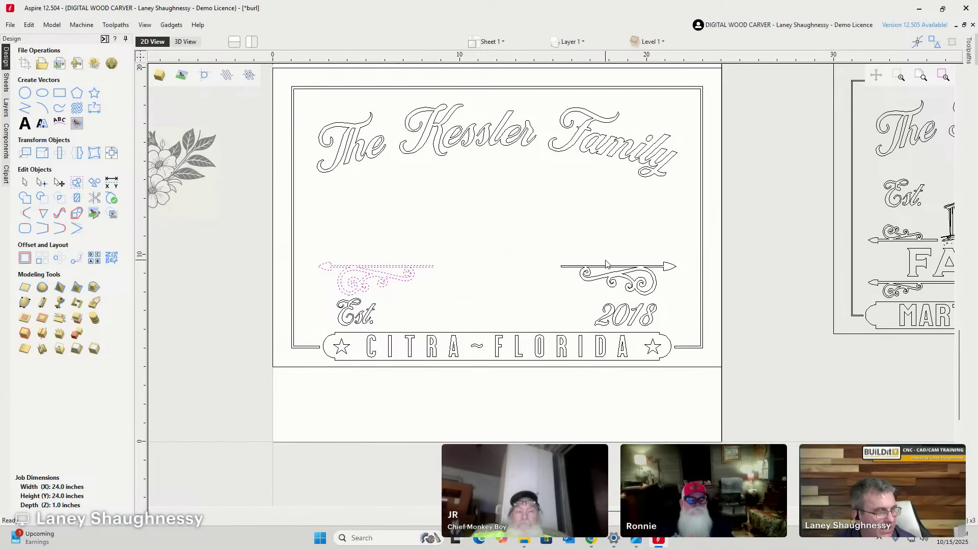
Drag the left bar's right end node rightward, nudging it past the right bar's start.
{"action": "left_click", "coordinate": [60, 93]}
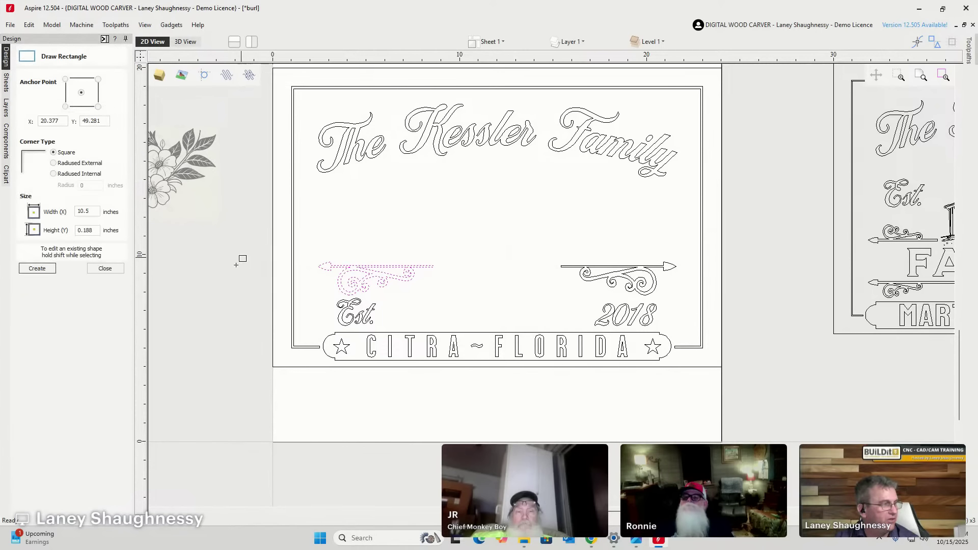
{"action": "key", "text": "Escape"}
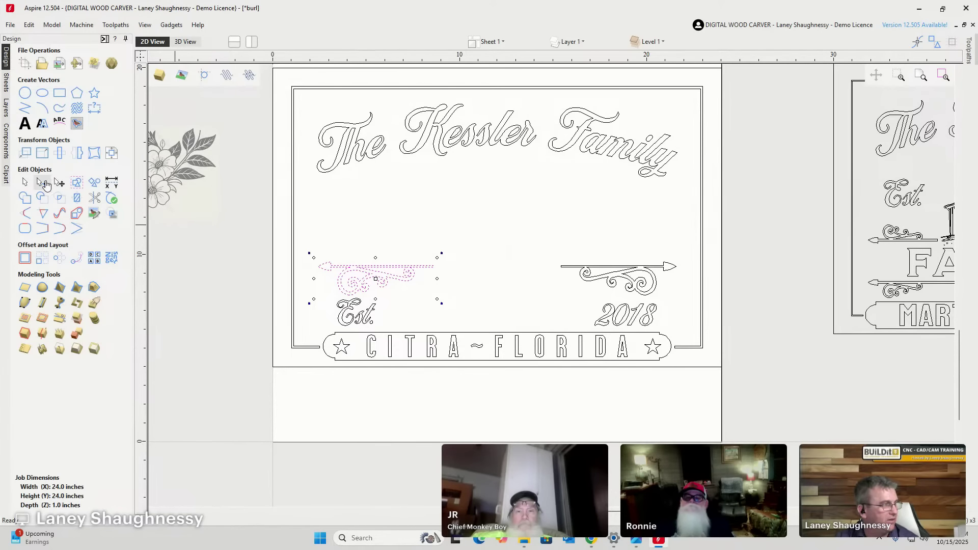
{"action": "left_click", "coordinate": [42, 182]}
{"action": "scroll", "coordinate": [445, 280], "scroll_direction": "up", "scroll_amount": 3}
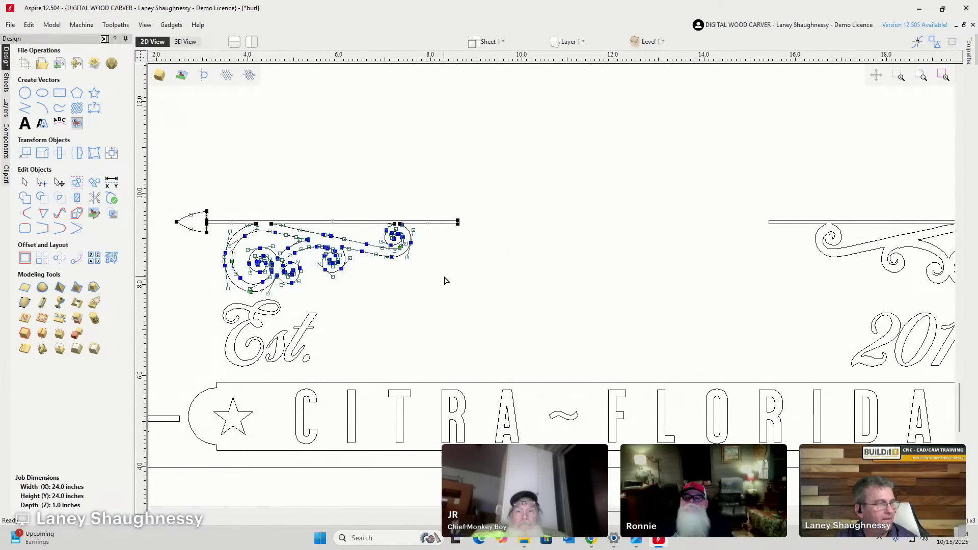
{"action": "left_click", "coordinate": [457, 222]}
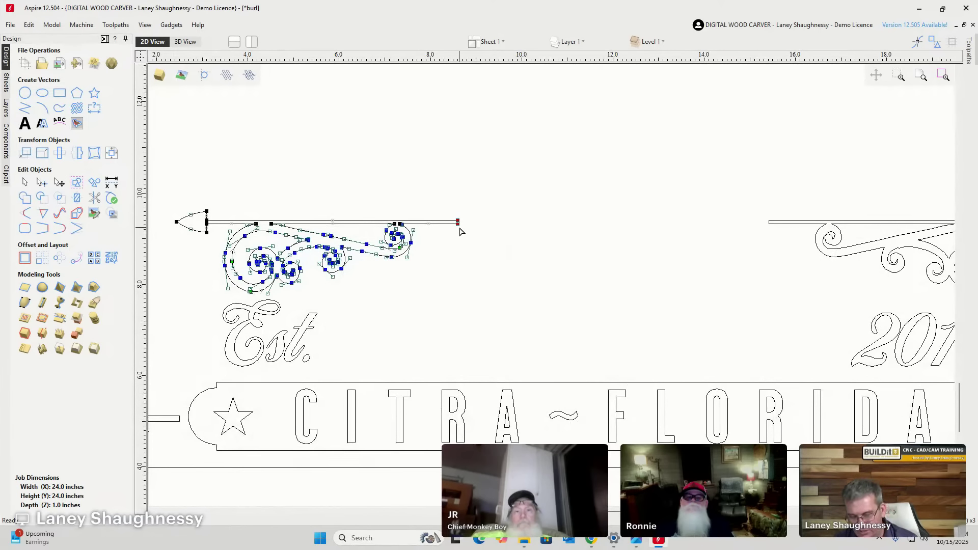
{"action": "left_click_drag", "start_coordinate": [460, 222], "coordinate": [563, 222]}
{"action": "scroll", "coordinate": [813, 245], "scroll_direction": "up", "scroll_amount": 2}
{"action": "scroll", "coordinate": [814, 246], "scroll_direction": "up", "scroll_amount": 1}
{"action": "key", "text": "Right"}
{"action": "key", "text": "Right"}
{"action": "key", "text": "Right"}
{"action": "key", "text": "Right"}
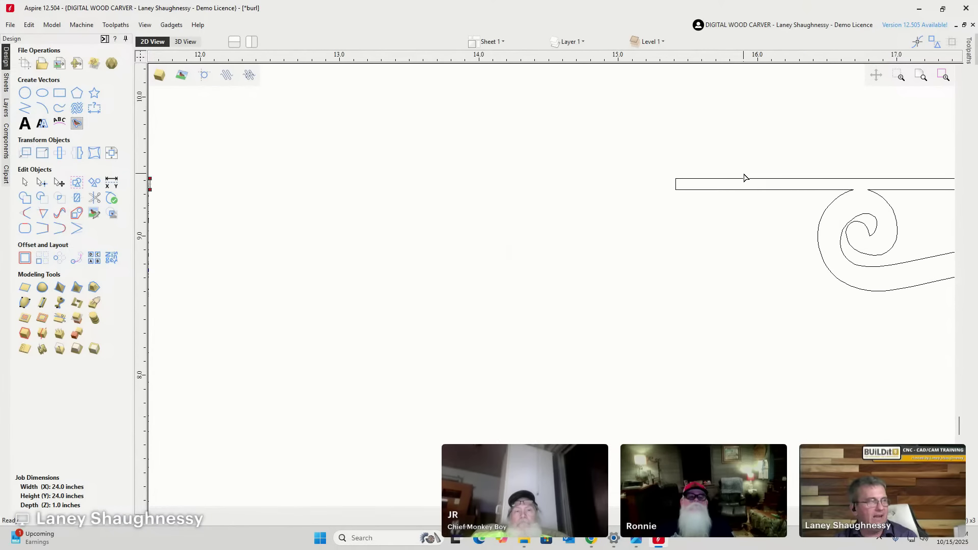
{"action": "key", "text": "Right"}
{"action": "key", "text": "Right"}
{"action": "key", "text": "Right"}
{"action": "key", "text": "Right"}
{"action": "key", "text": "Right"}
{"action": "key", "text": "Right"}
{"action": "key", "text": "Right"}
{"action": "key", "text": "Right"}
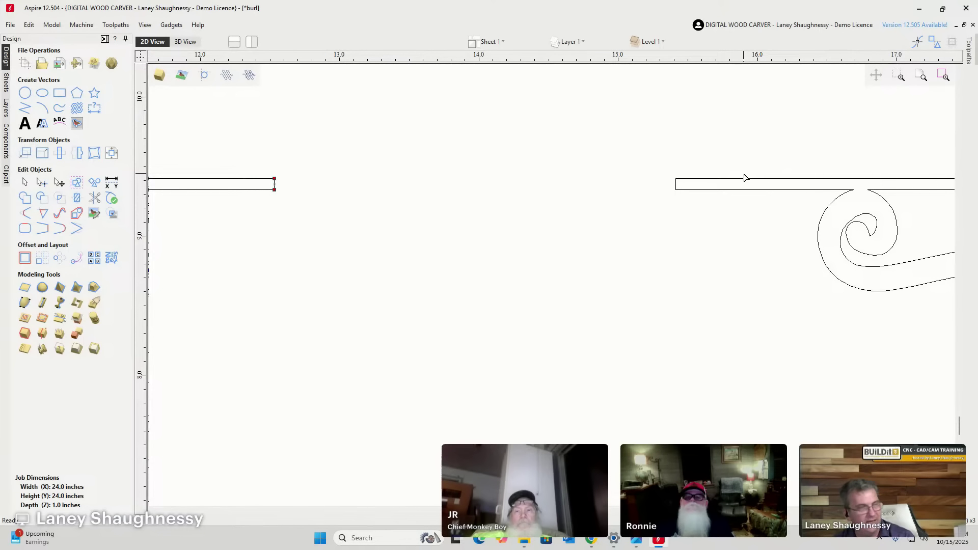
{"action": "key", "text": "Right"}
{"action": "key", "text": "Right"}
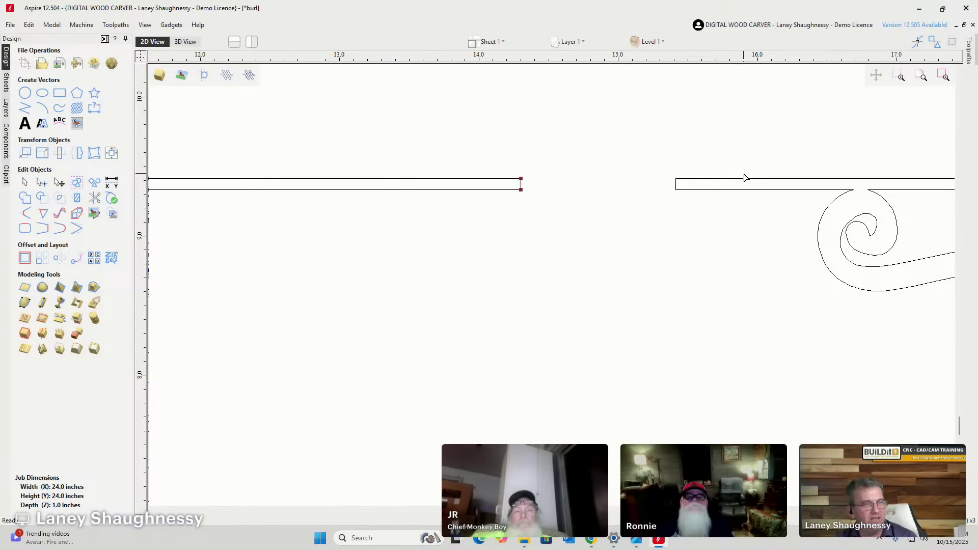
{"action": "key", "text": "Right"}
{"action": "key", "text": "Right"}
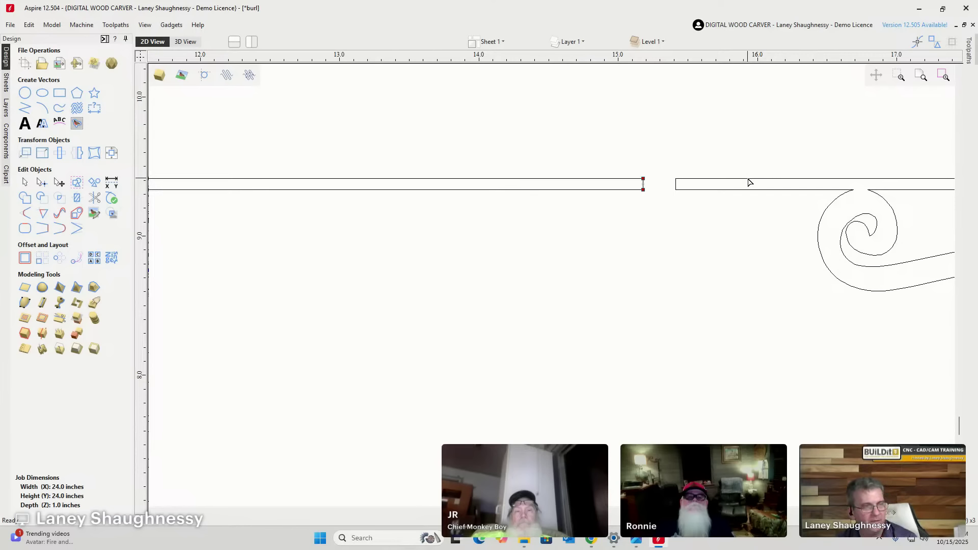
Trim the short crossings between the overlapping bar lines with Interactive Vector Trim.
{"action": "left_click", "coordinate": [94, 198]}
{"action": "scroll", "coordinate": [706, 179], "scroll_direction": "up", "scroll_amount": 4}
{"action": "scroll", "coordinate": [706, 179], "scroll_direction": "up", "scroll_amount": 1}
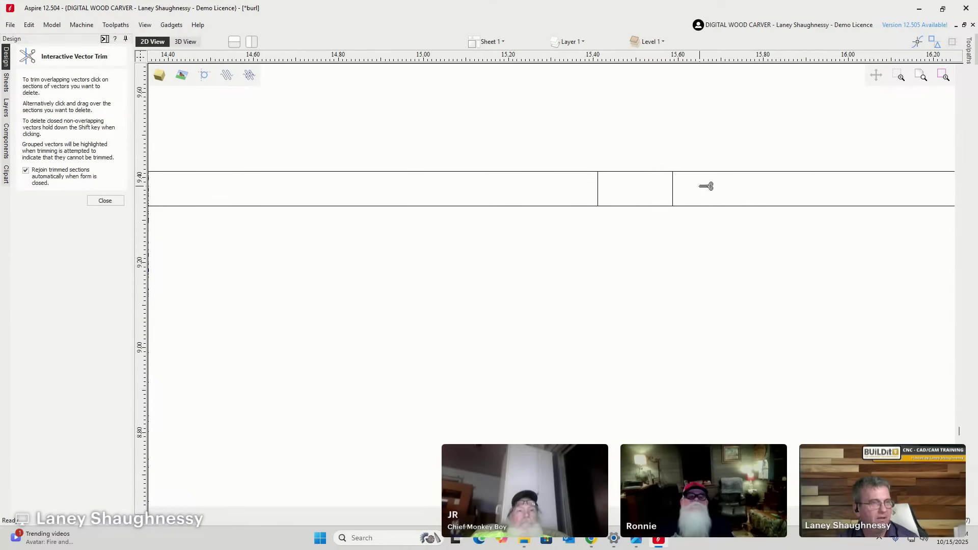
{"action": "left_click", "coordinate": [599, 183]}
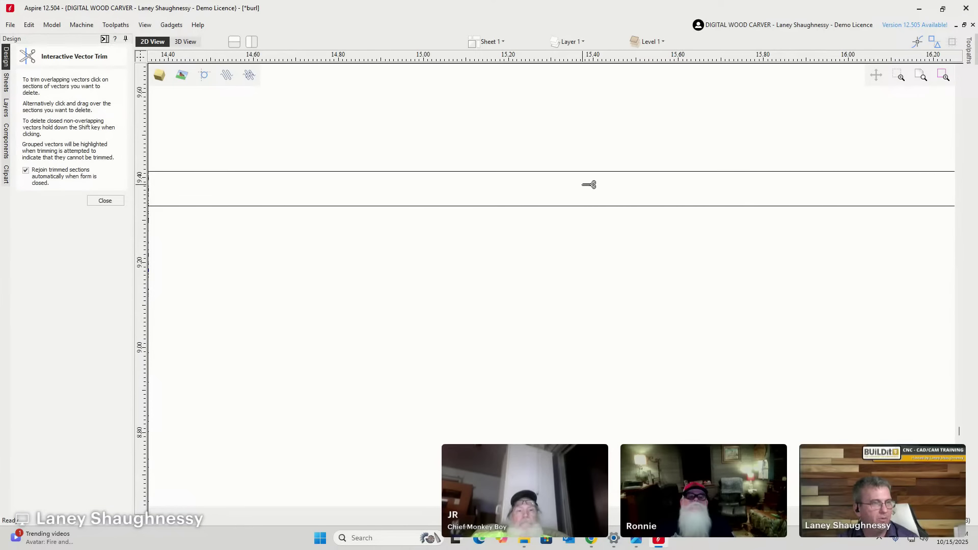
{"action": "left_click", "coordinate": [105, 200]}
{"action": "left_click", "coordinate": [430, 171]}
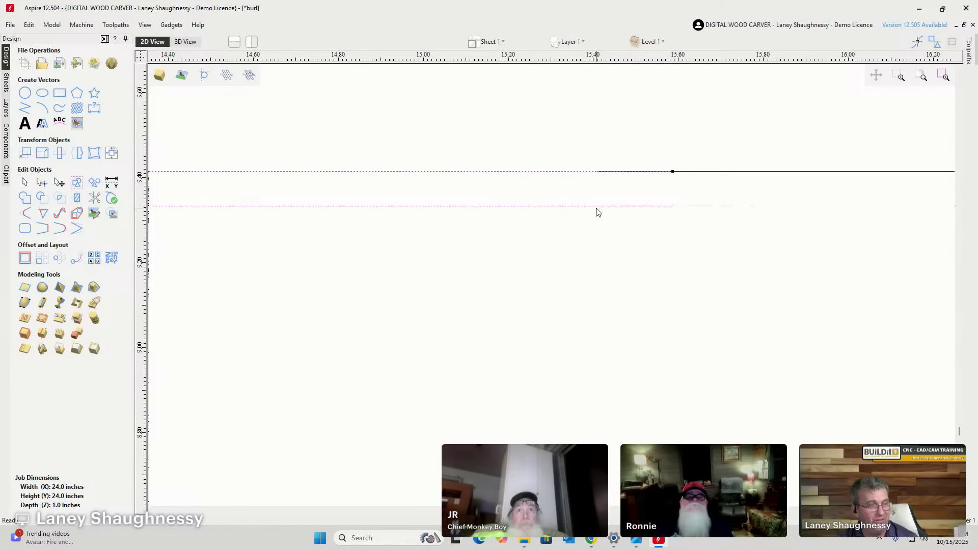
Trim the overlapping part of the lower bar line and check both halves of the bar.
{"action": "left_click", "coordinate": [95, 198]}
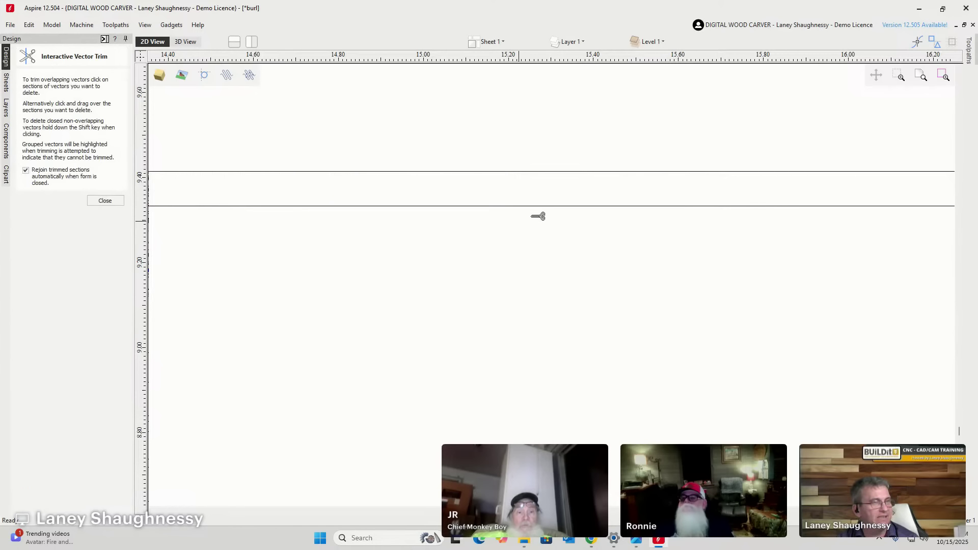
{"action": "left_click", "coordinate": [656, 206]}
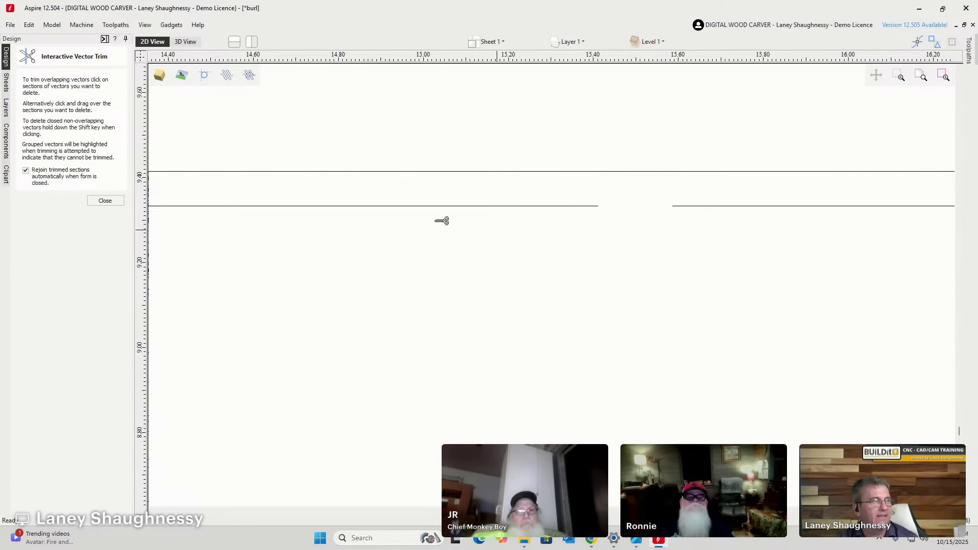
{"action": "left_click", "coordinate": [104, 203]}
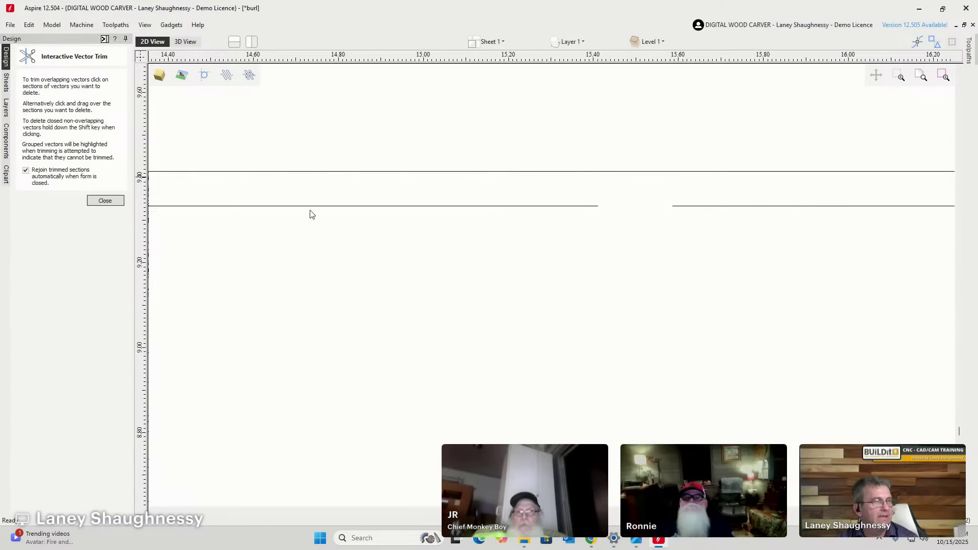
{"action": "left_click", "coordinate": [380, 172]}
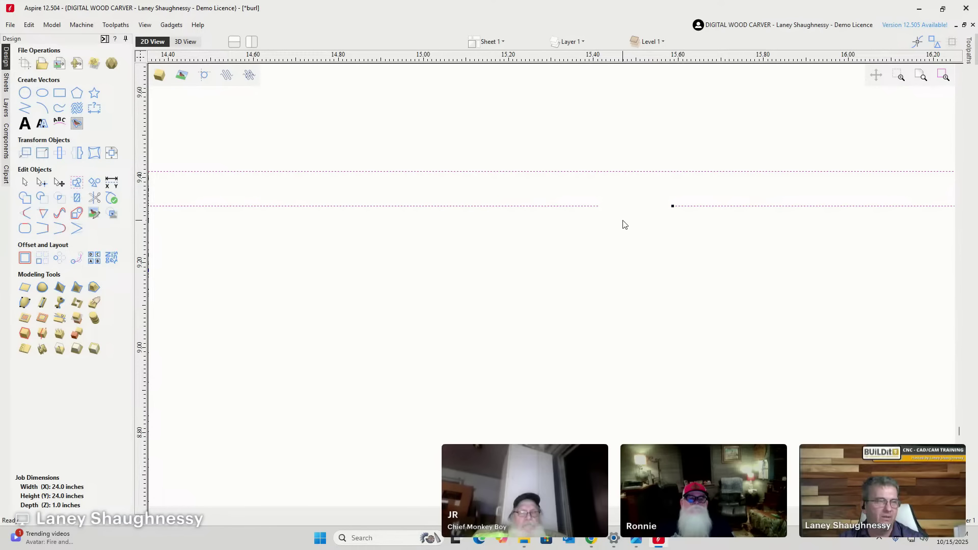
{"action": "left_click", "coordinate": [651, 185]}
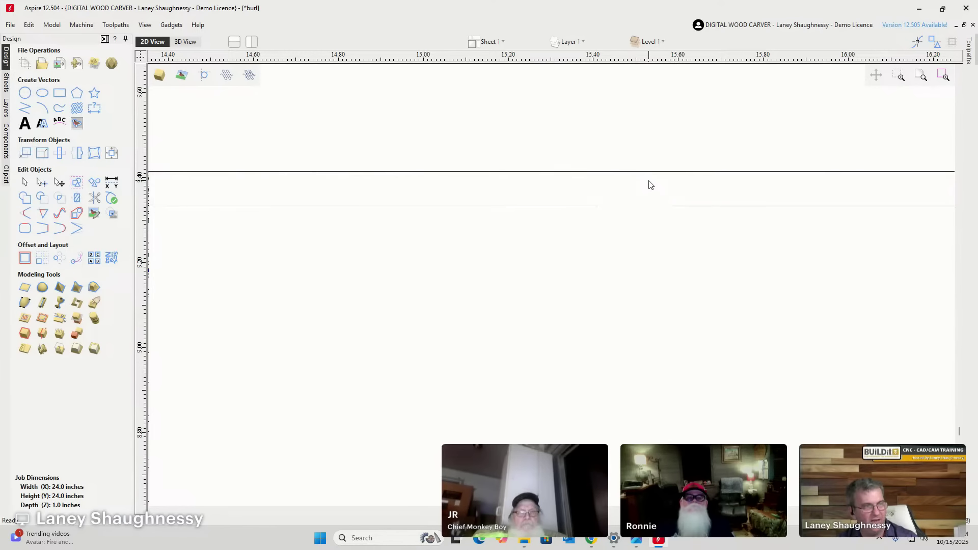
{"action": "left_click", "coordinate": [644, 175]}
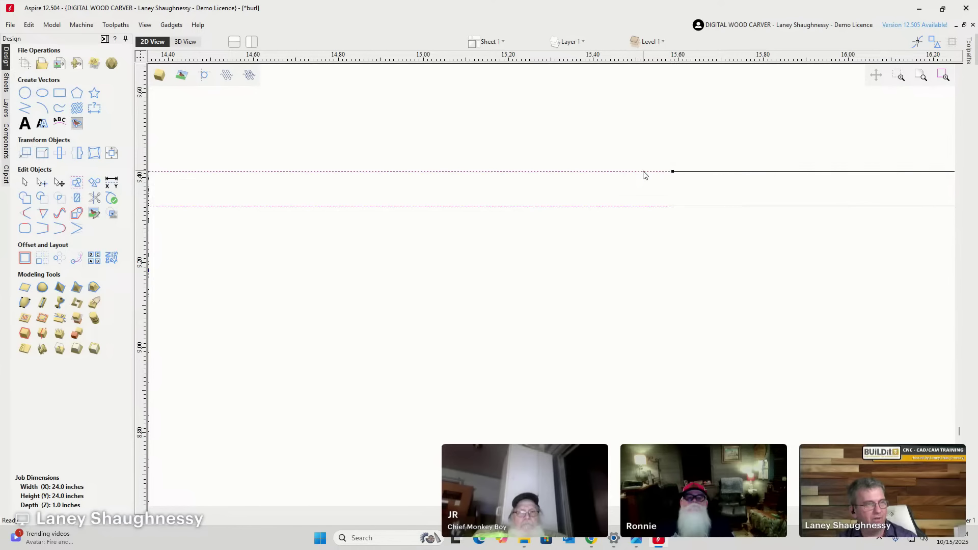
{"action": "left_click", "coordinate": [697, 174]}
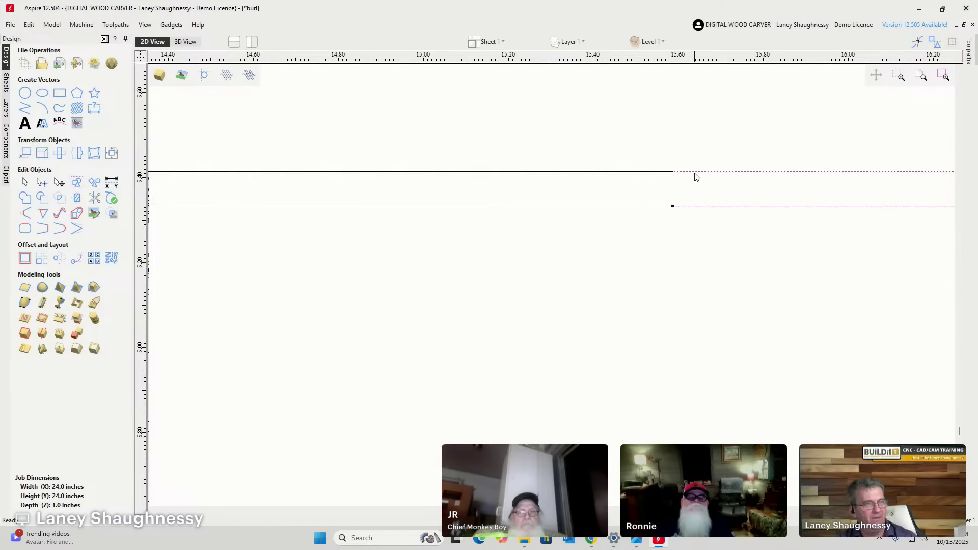
{"action": "left_click_drag", "start_coordinate": [539, 136], "coordinate": [595, 136]}
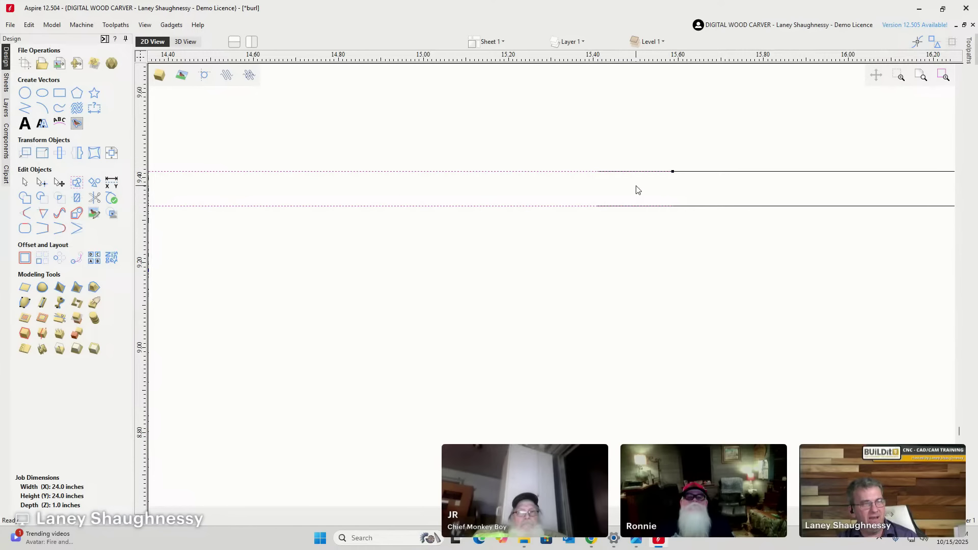
Cut the leftover vertical end line and remaining lower-line overlap out of the bar.
{"action": "scroll", "coordinate": [640, 177], "scroll_direction": "up", "scroll_amount": 3}
{"action": "scroll", "coordinate": [750, 168], "scroll_direction": "down", "scroll_amount": 3}
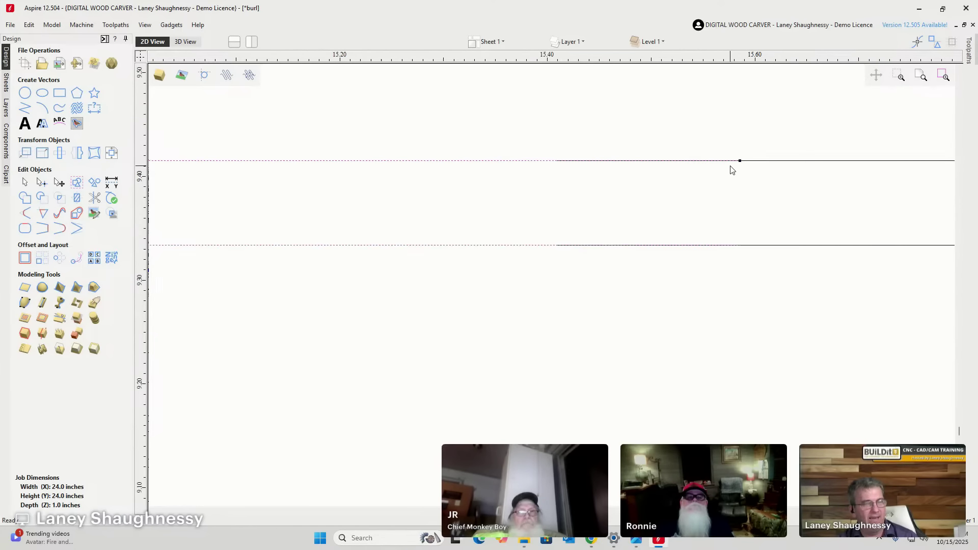
{"action": "left_click", "coordinate": [95, 199]}
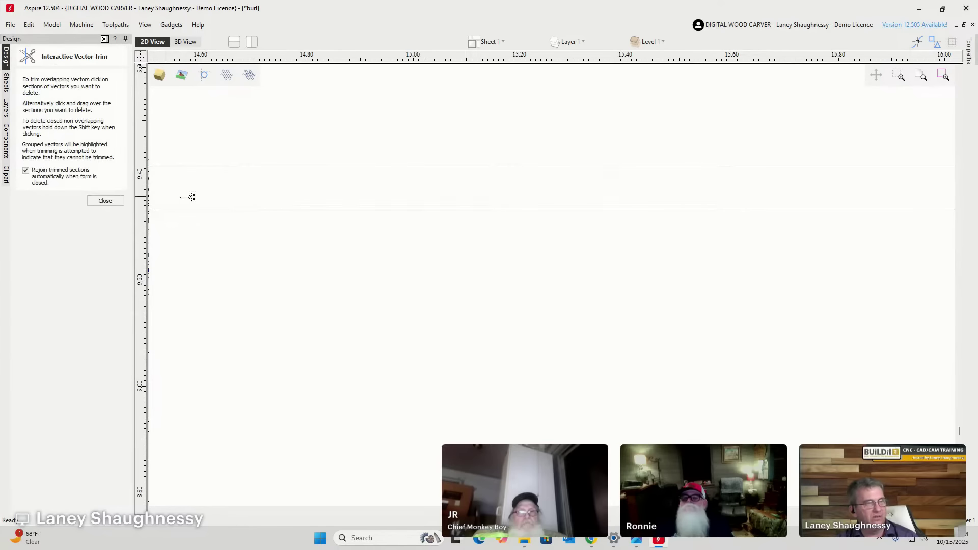
{"action": "left_click_drag", "start_coordinate": [692, 220], "coordinate": [682, 138]}
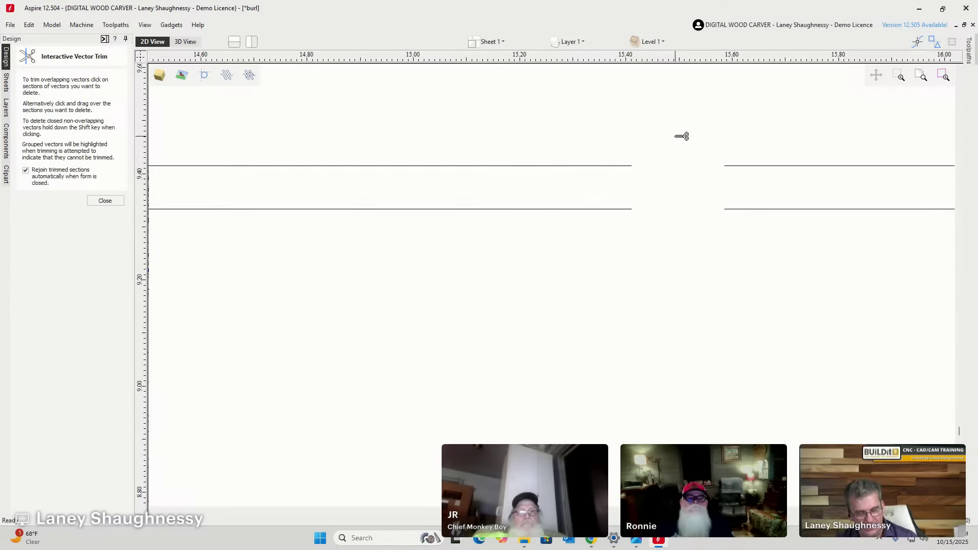
{"action": "key", "text": "ctrl+z"}
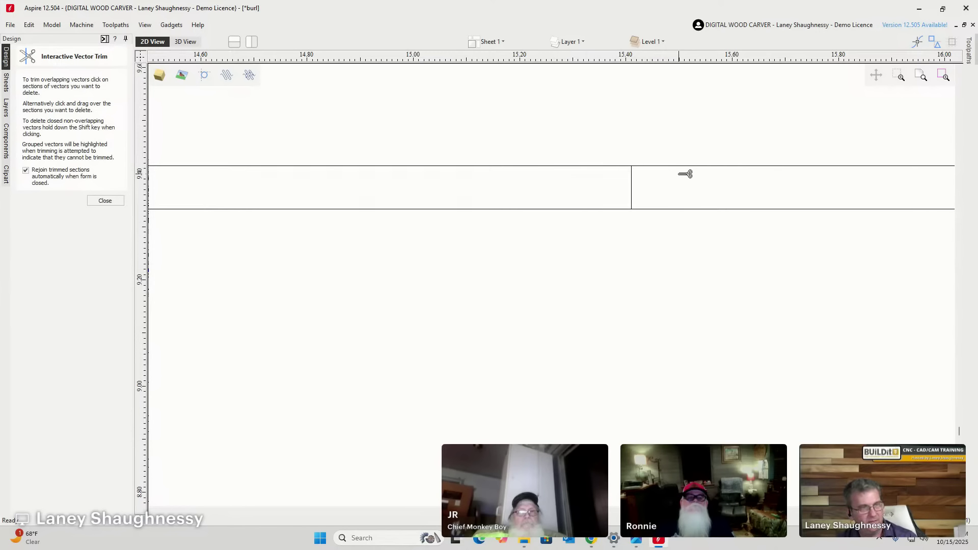
{"action": "left_click", "coordinate": [631, 188]}
{"action": "left_click", "coordinate": [692, 196]}
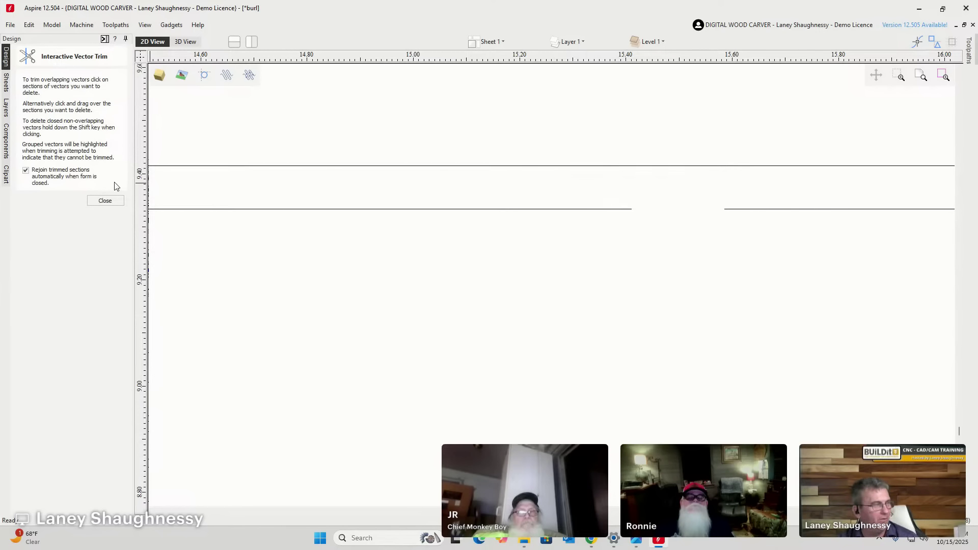
{"action": "left_click", "coordinate": [103, 201]}
Join the trimmed bar lines into continuous vectors.
{"action": "left_click", "coordinate": [474, 165]}
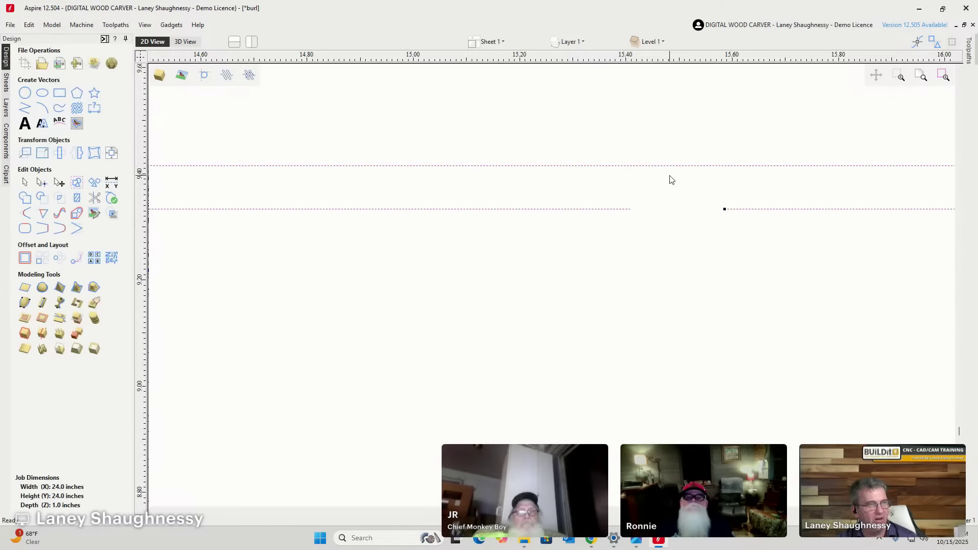
{"action": "left_click", "coordinate": [44, 229]}
{"action": "left_click", "coordinate": [656, 272]}
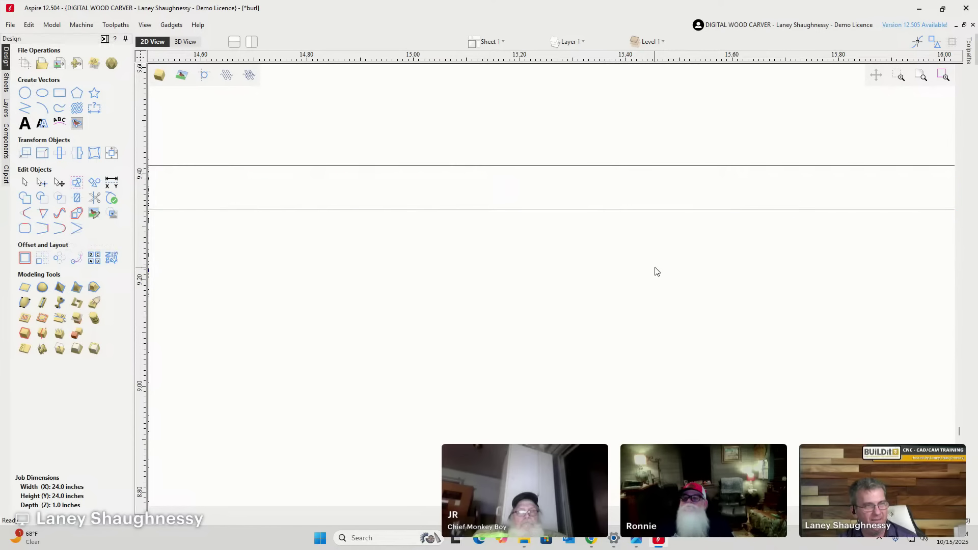
Move Est. between the two scrolls and drag 2018 up beside it.
{"action": "scroll", "coordinate": [694, 250], "scroll_direction": "down", "scroll_amount": 10}
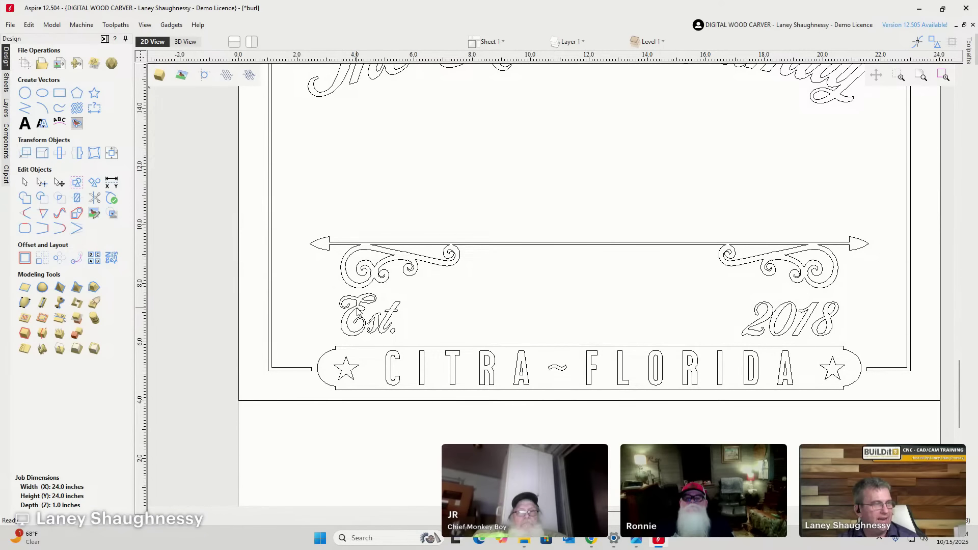
{"action": "left_click_drag", "start_coordinate": [357, 308], "coordinate": [497, 267]}
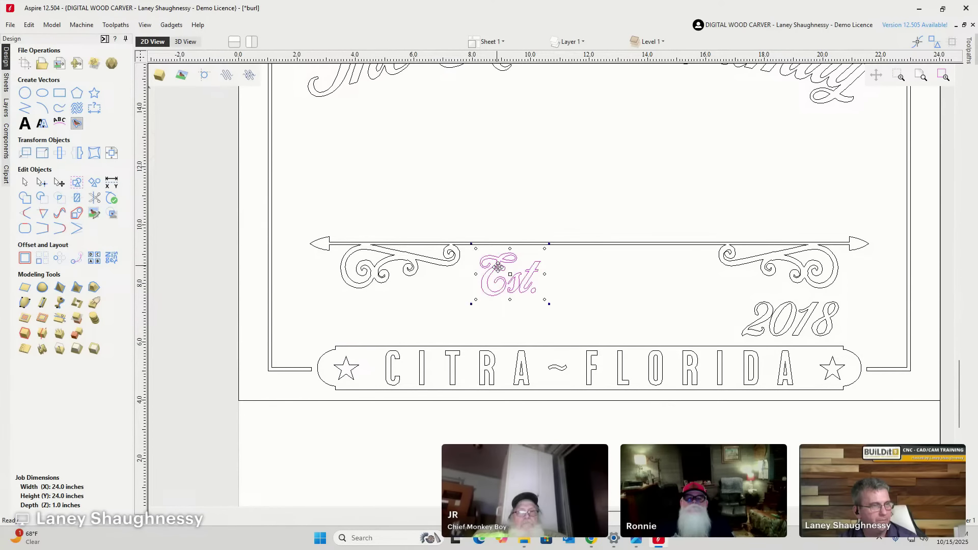
{"action": "left_click", "coordinate": [793, 320]}
{"action": "left_click_drag", "start_coordinate": [767, 314], "coordinate": [633, 278]}
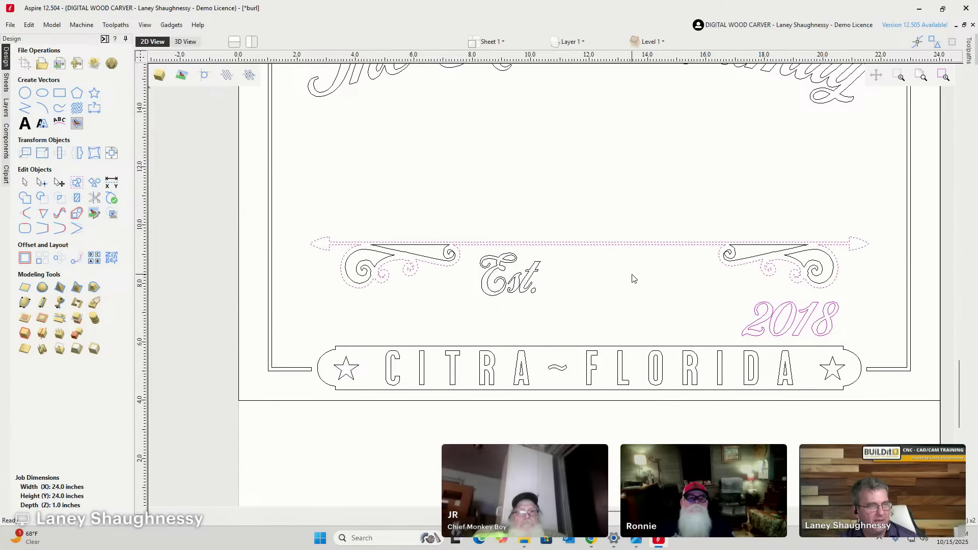
{"action": "left_click", "coordinate": [757, 326]}
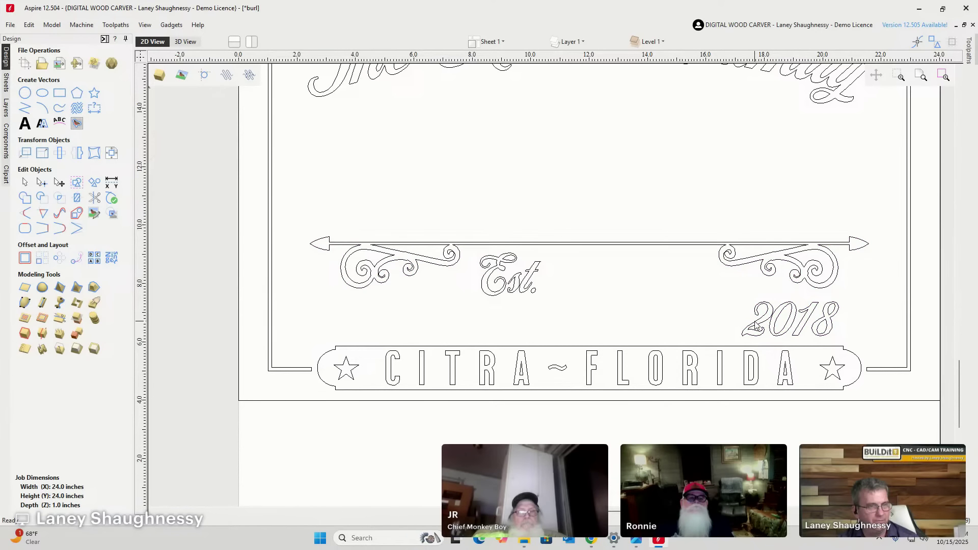
{"action": "left_click", "coordinate": [761, 325]}
{"action": "left_click_drag", "start_coordinate": [759, 320], "coordinate": [606, 271]}
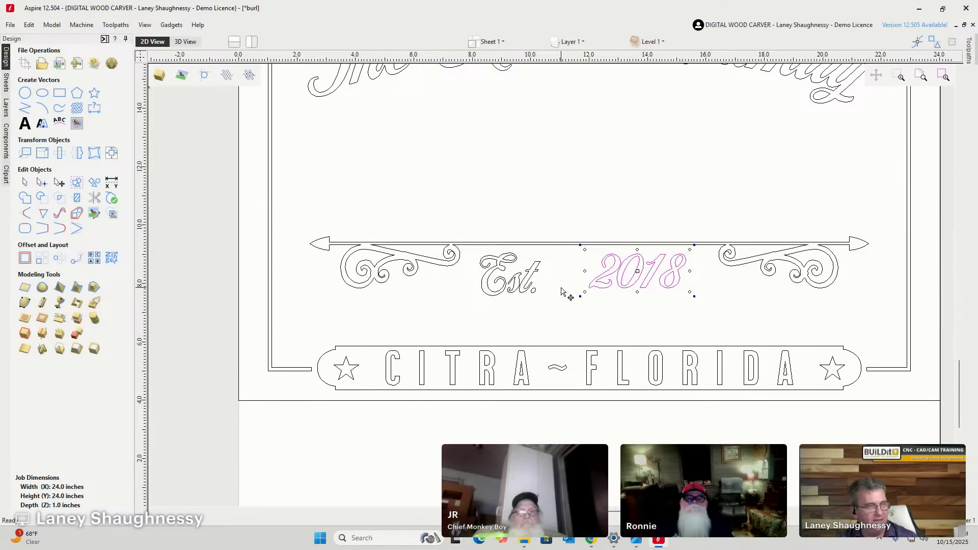
Bottom-align 2018 with Est. using the Inside Edge bottom alignment.
{"action": "left_click", "coordinate": [532, 282], "text": "shift"}
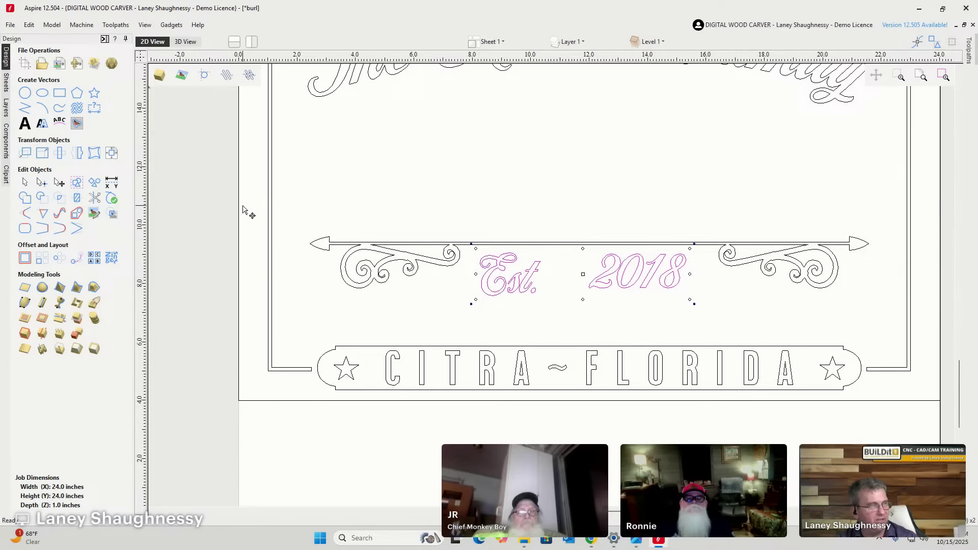
{"action": "left_click", "coordinate": [112, 153]}
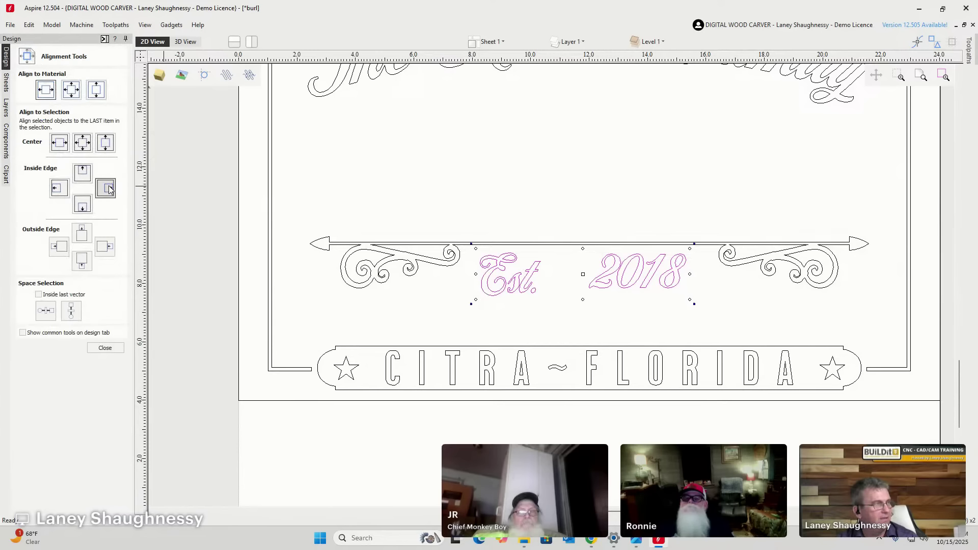
{"action": "left_click", "coordinate": [83, 207]}
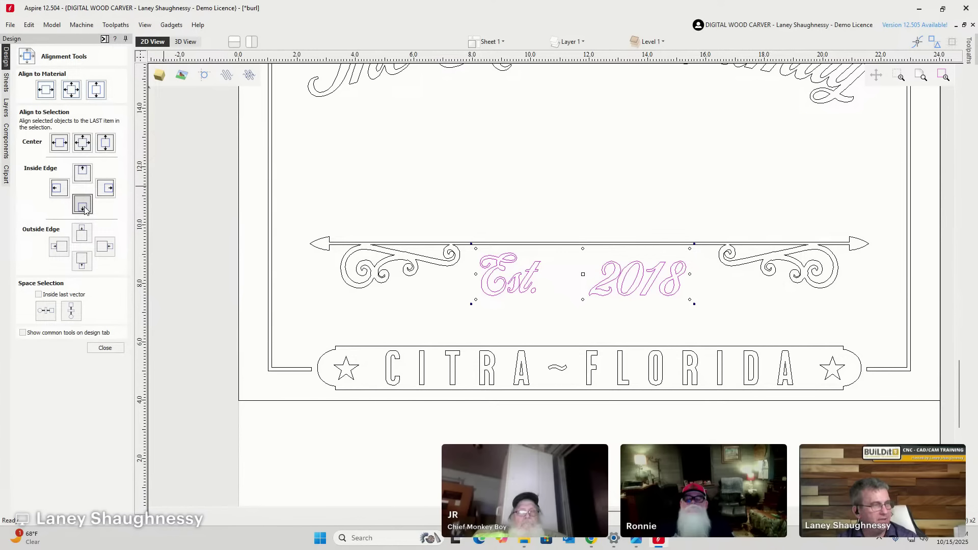
{"action": "left_click", "coordinate": [104, 348]}
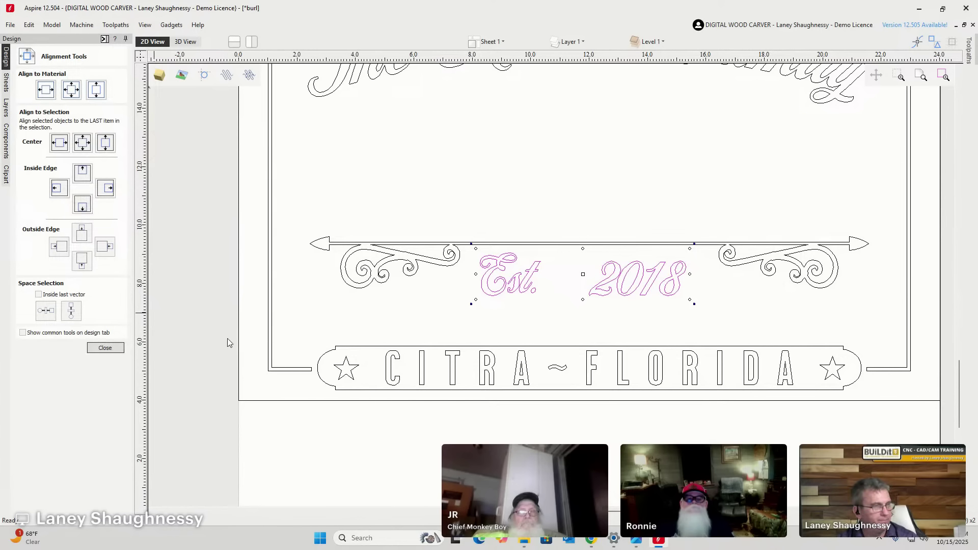
{"action": "left_click", "coordinate": [586, 295]}
{"action": "scroll", "coordinate": [593, 298], "scroll_direction": "up", "scroll_amount": 2}
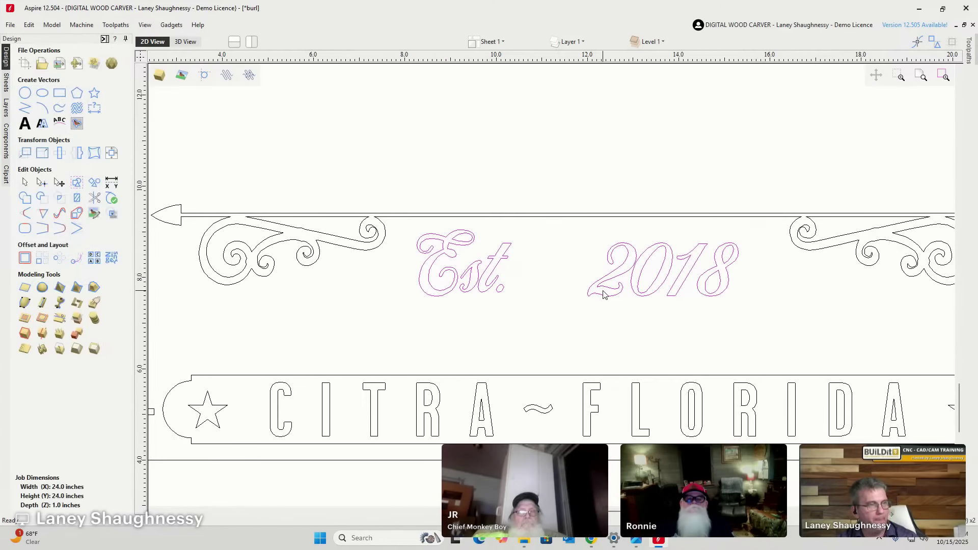
Nudge Est. 2018 up slightly and bring 2018 left, closer to Est.
{"action": "key", "text": "Up"}
{"action": "key", "text": "Up"}
{"action": "key", "text": "Up"}
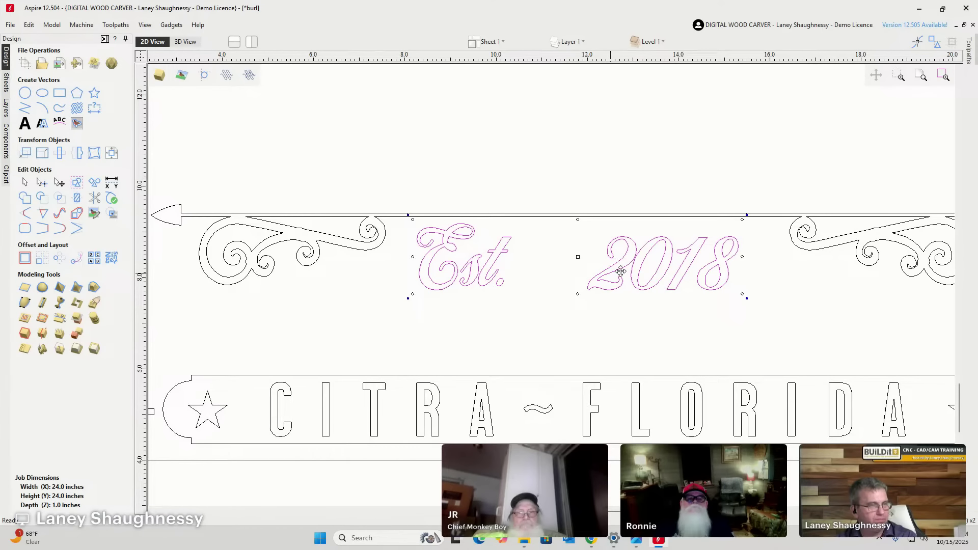
{"action": "key", "text": "Escape"}
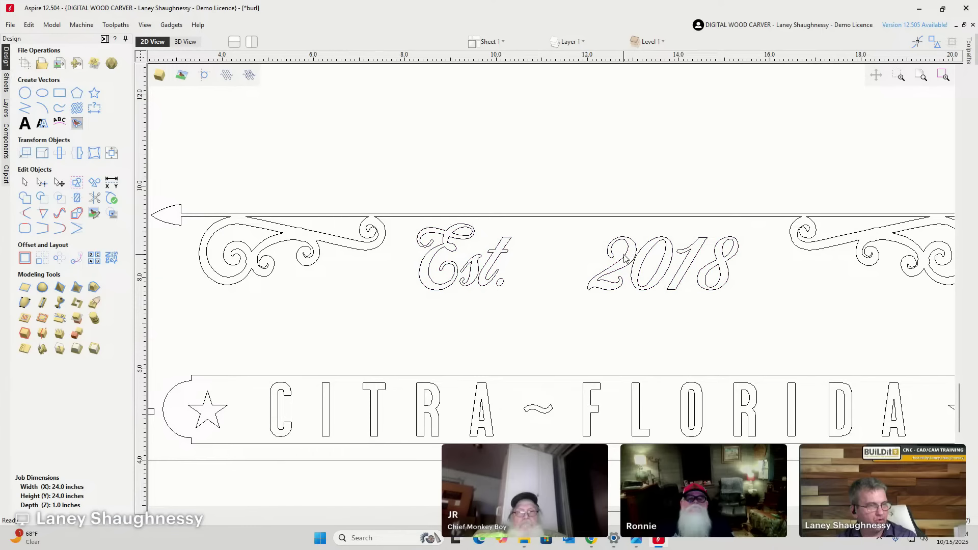
{"action": "key", "text": "Left"}
{"action": "key", "text": "Left"}
{"action": "key", "text": "Left"}
{"action": "key", "text": "Left"}
{"action": "key", "text": "Left"}
{"action": "key", "text": "Left"}
{"action": "key", "text": "Left"}
{"action": "key", "text": "Left"}
{"action": "key", "text": "Left"}
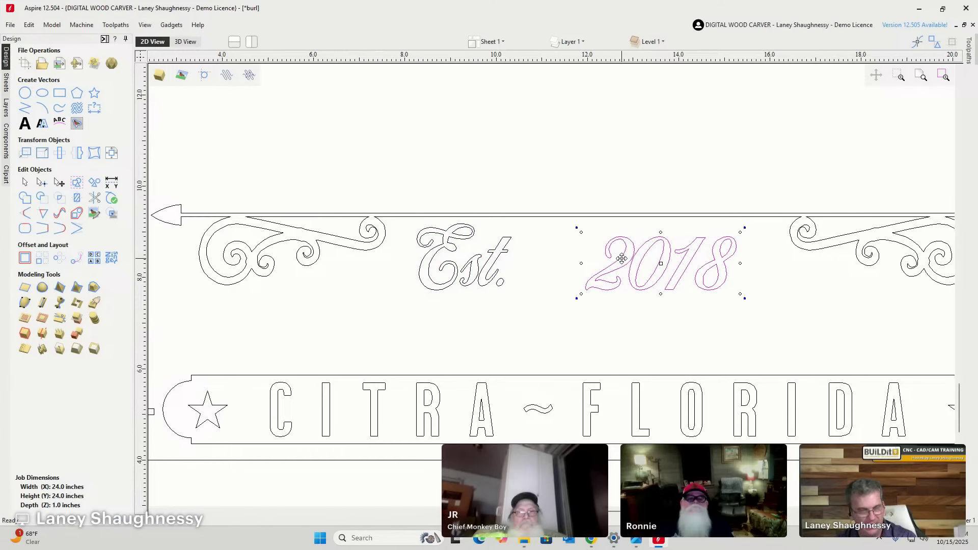
{"action": "key", "text": "Left"}
{"action": "key", "text": "Left"}
{"action": "key", "text": "Left"}
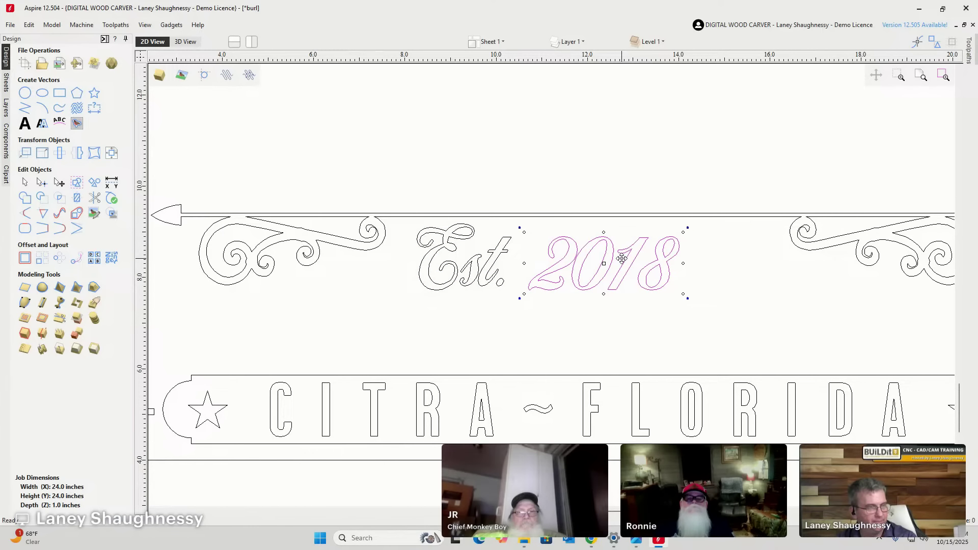
Centre Est. 2018 horizontally on the scroll-arrow bar with Align Center.
{"action": "left_click_drag", "start_coordinate": [393, 171], "coordinate": [718, 341]}
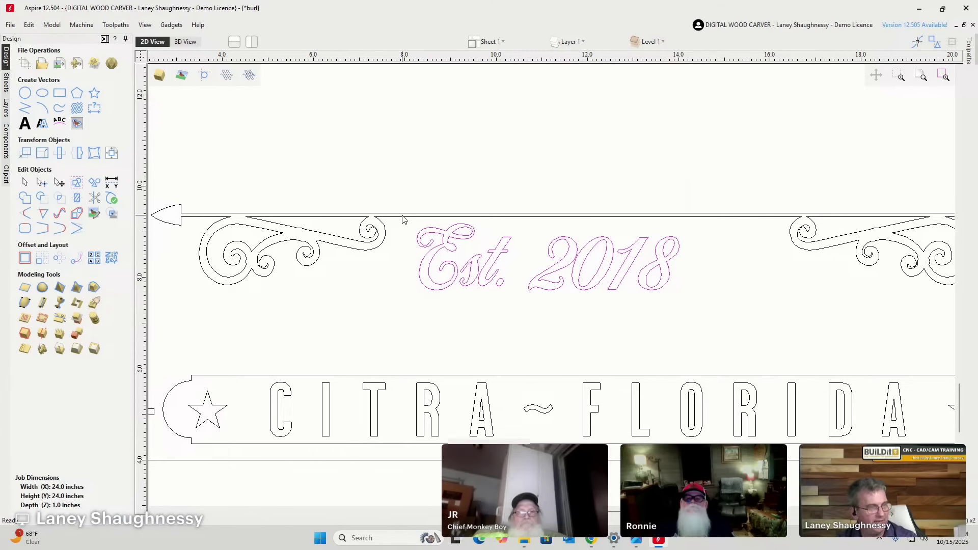
{"action": "left_click", "coordinate": [402, 216], "text": "shift"}
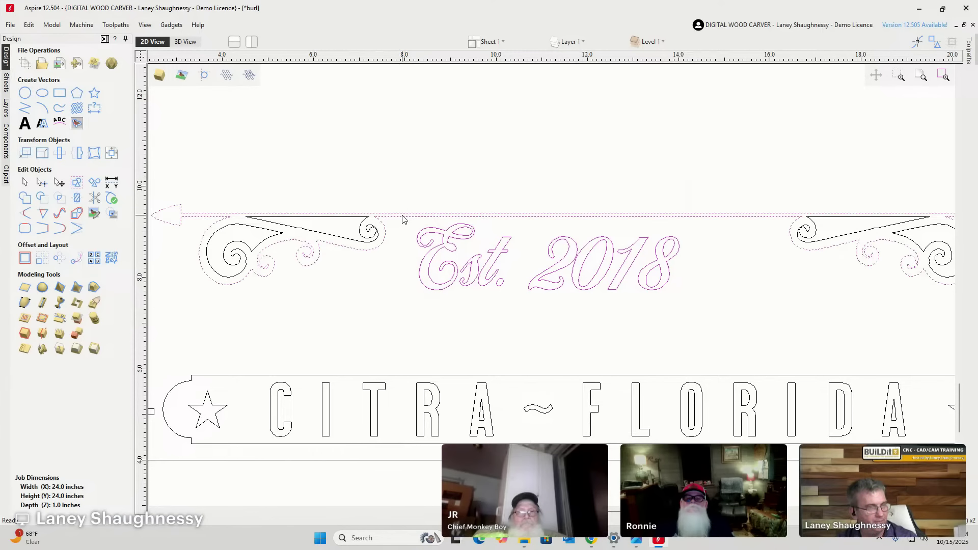
{"action": "scroll", "coordinate": [402, 219], "scroll_direction": "down", "scroll_amount": 2}
{"action": "scroll", "coordinate": [617, 225], "scroll_direction": "up", "scroll_amount": 3}
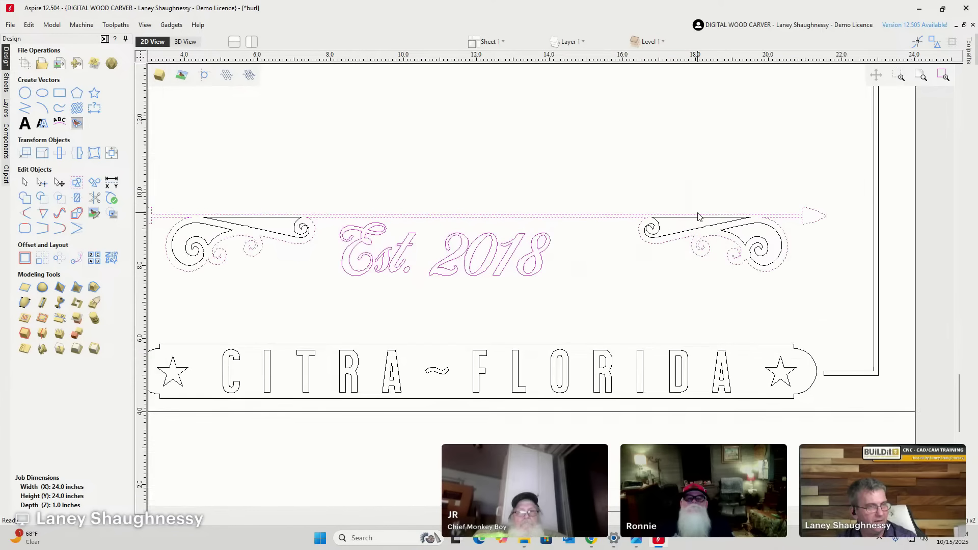
{"action": "scroll", "coordinate": [615, 224], "scroll_direction": "down", "scroll_amount": 3}
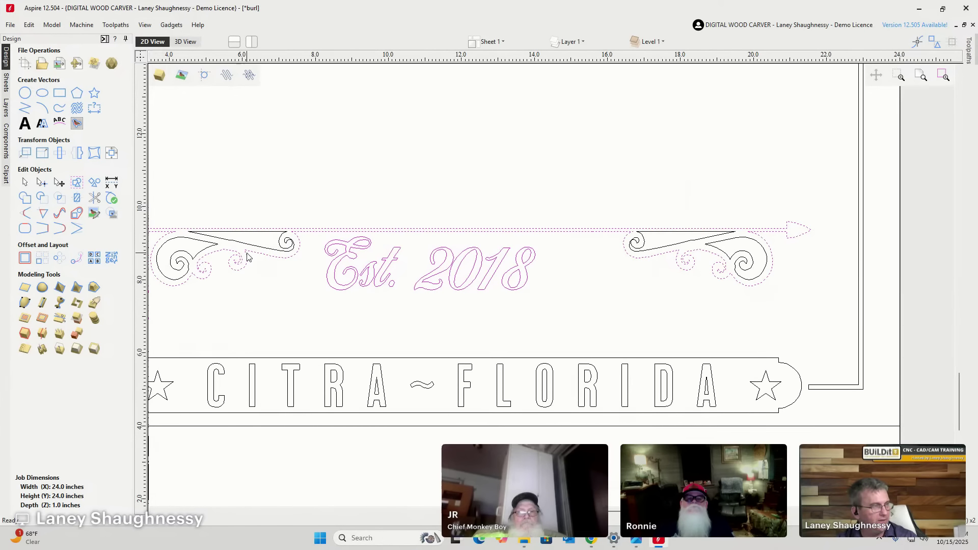
{"action": "scroll", "coordinate": [443, 239], "scroll_direction": "down", "scroll_amount": 1}
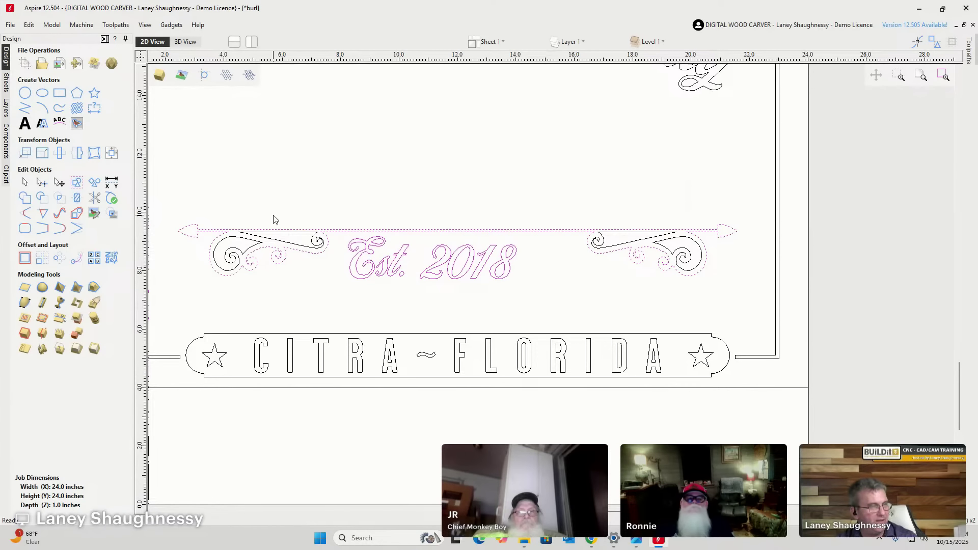
{"action": "left_click", "coordinate": [111, 152]}
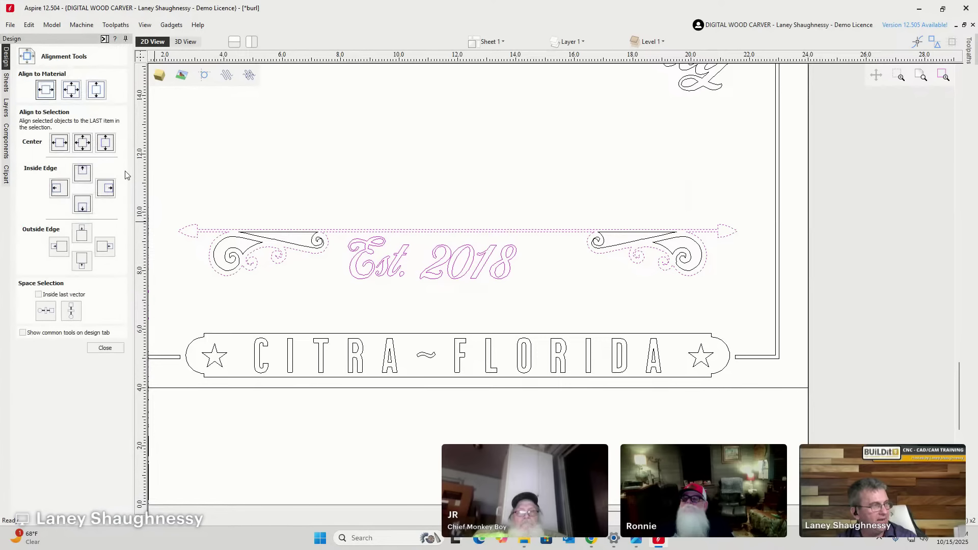
{"action": "left_click", "coordinate": [58, 143]}
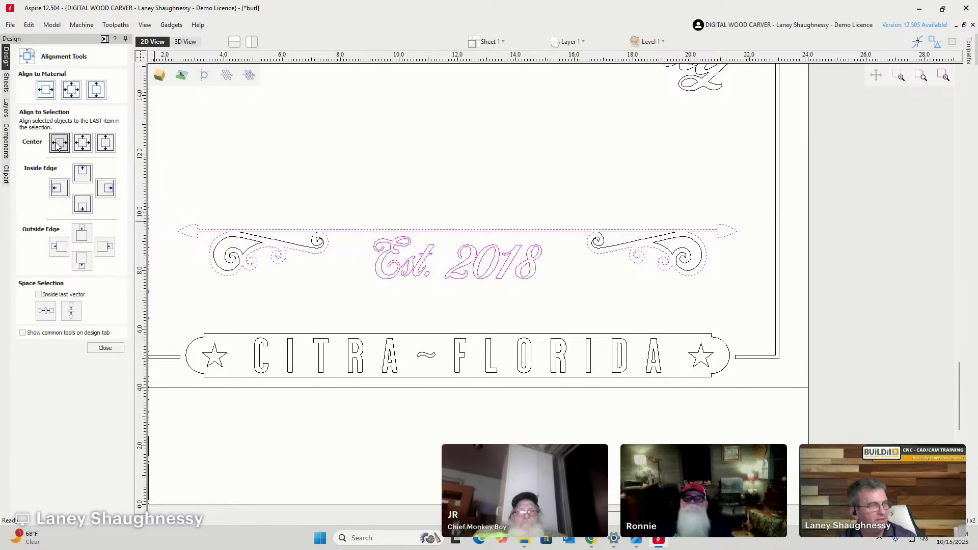
{"action": "left_click", "coordinate": [407, 193]}
{"action": "scroll", "coordinate": [512, 293], "scroll_direction": "down", "scroll_amount": 2}
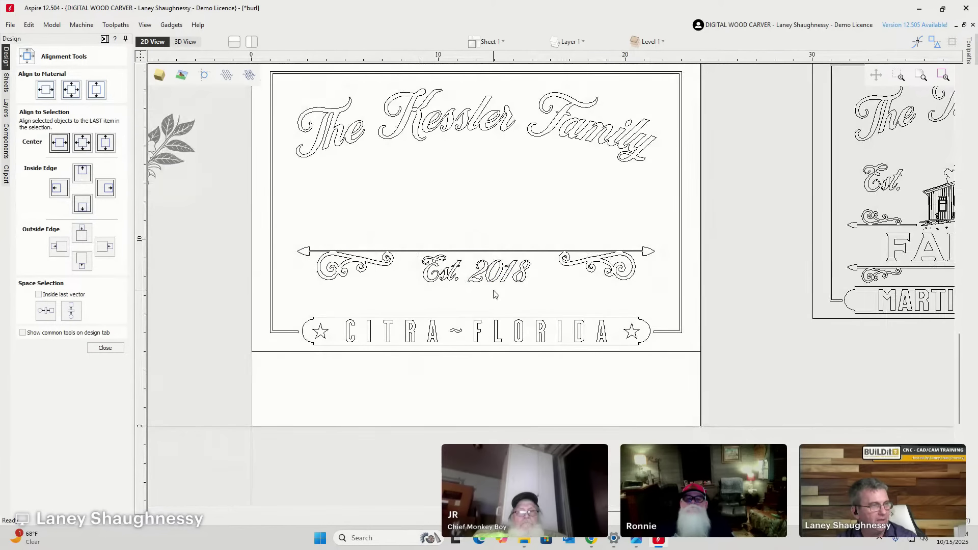
Copy both scrolls and the arrow line upward to sit beneath the family name.
{"action": "left_click_drag", "start_coordinate": [264, 215], "coordinate": [405, 290]}
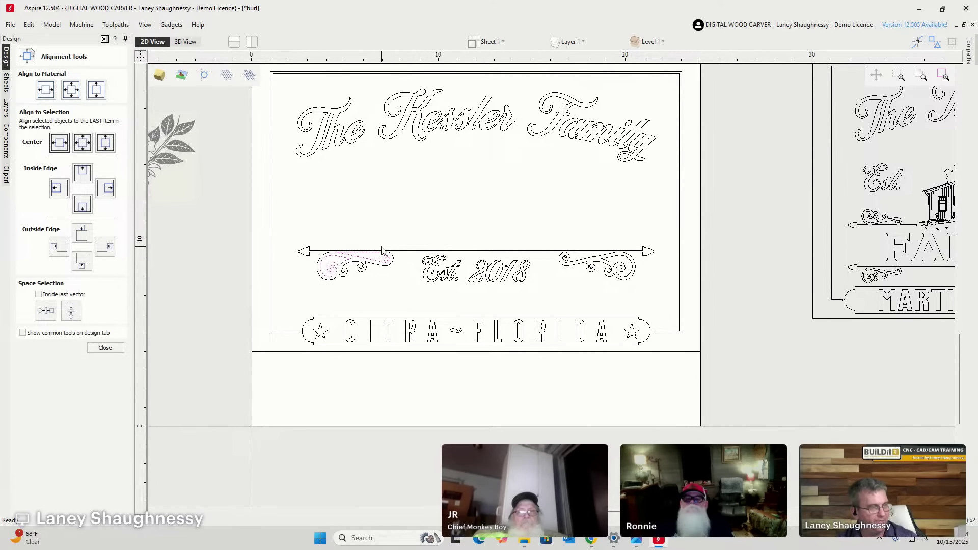
{"action": "left_click_drag", "start_coordinate": [557, 219], "coordinate": [678, 313], "text": "shift"}
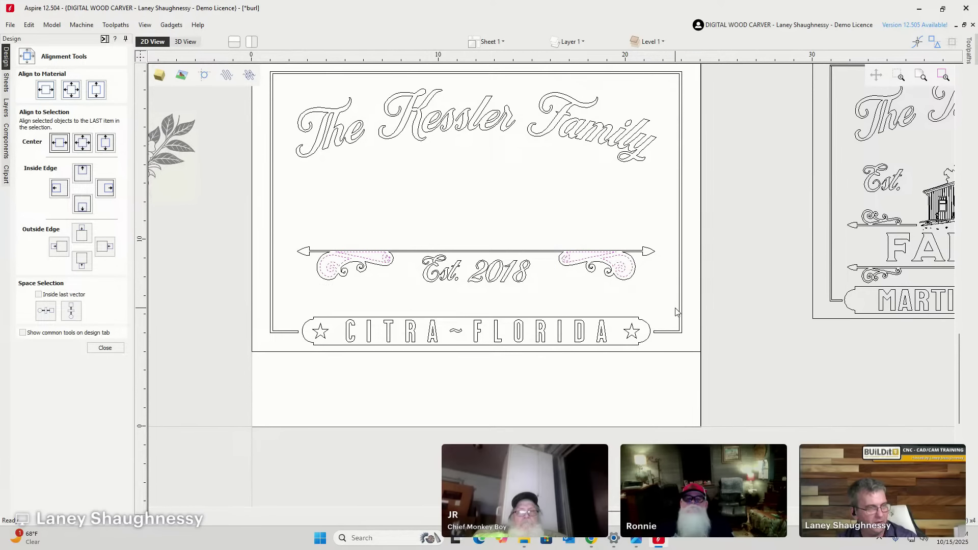
{"action": "left_click", "coordinate": [640, 254], "text": "shift"}
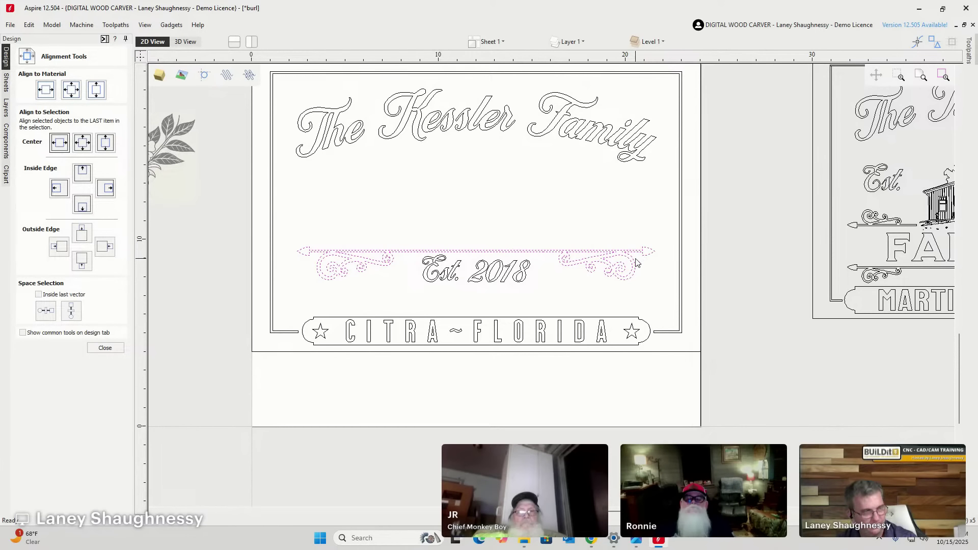
{"action": "left_click_drag", "start_coordinate": [577, 251], "coordinate": [581, 188]}
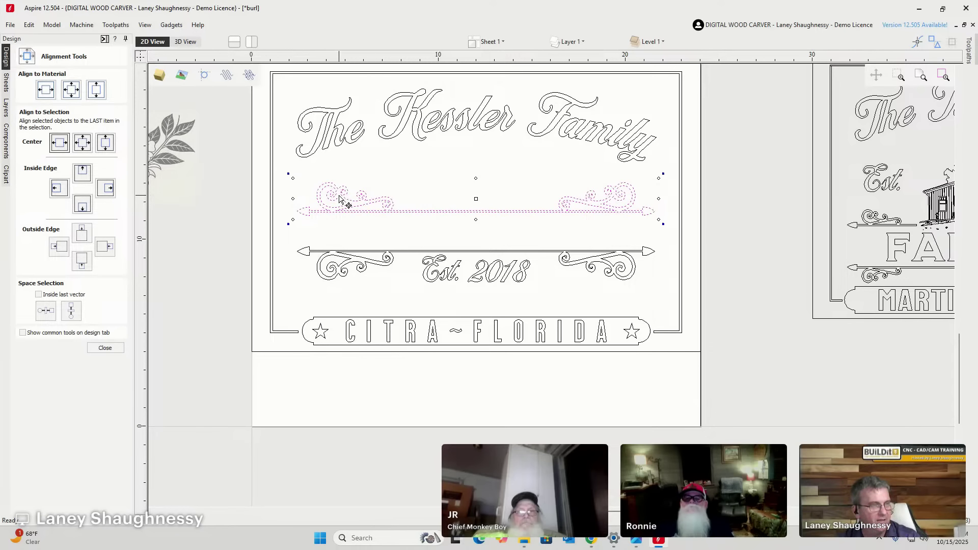
{"action": "key", "text": "Up"}
{"action": "key", "text": "Up"}
{"action": "key", "text": "Up"}
{"action": "key", "text": "Up"}
{"action": "key", "text": "Up"}
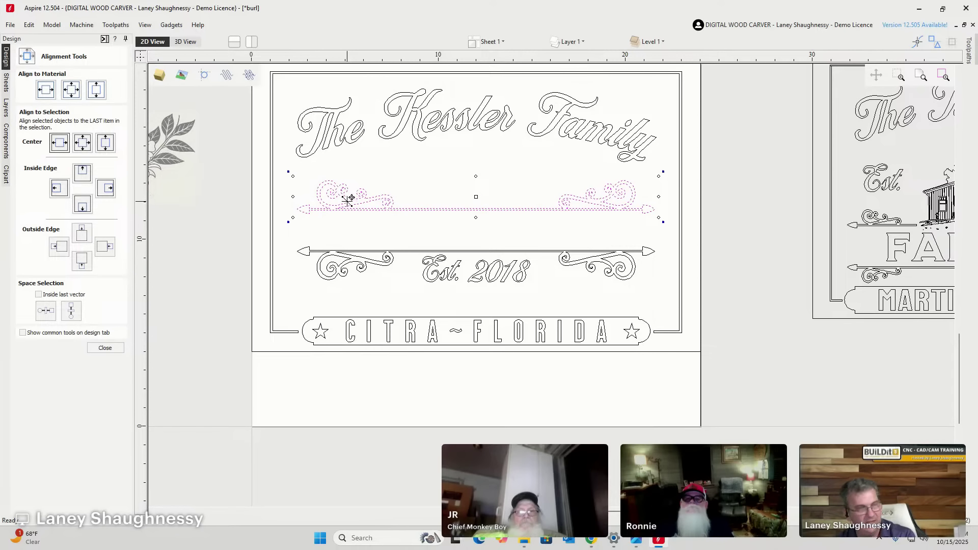
{"action": "key", "text": "Down"}
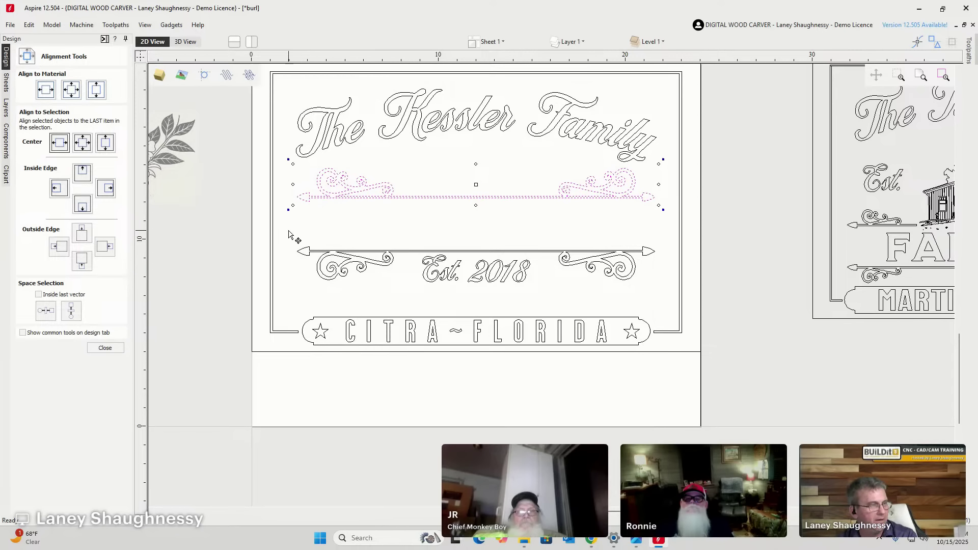
Nudge the original lower bar and Est. 2018 down together.
{"action": "left_click_drag", "start_coordinate": [288, 230], "coordinate": [658, 303]}
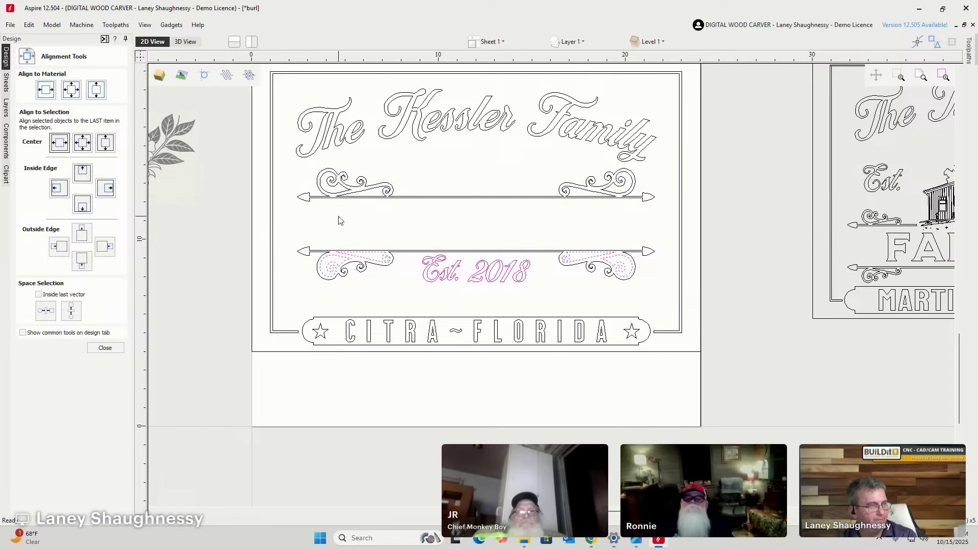
{"action": "left_click_drag", "start_coordinate": [275, 232], "coordinate": [670, 306]}
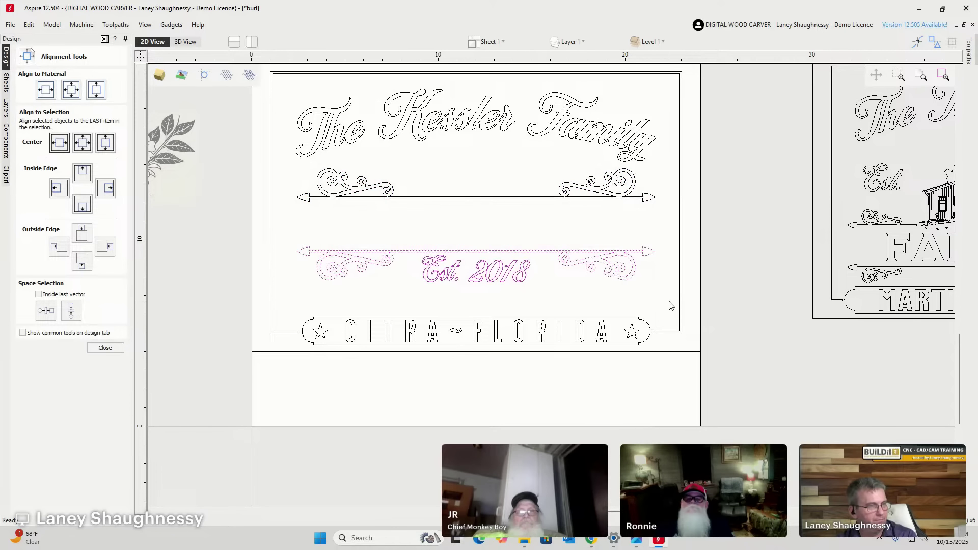
{"action": "key", "text": "Down"}
{"action": "key", "text": "Down"}
{"action": "key", "text": "Down"}
{"action": "key", "text": "Down"}
{"action": "key", "text": "Down"}
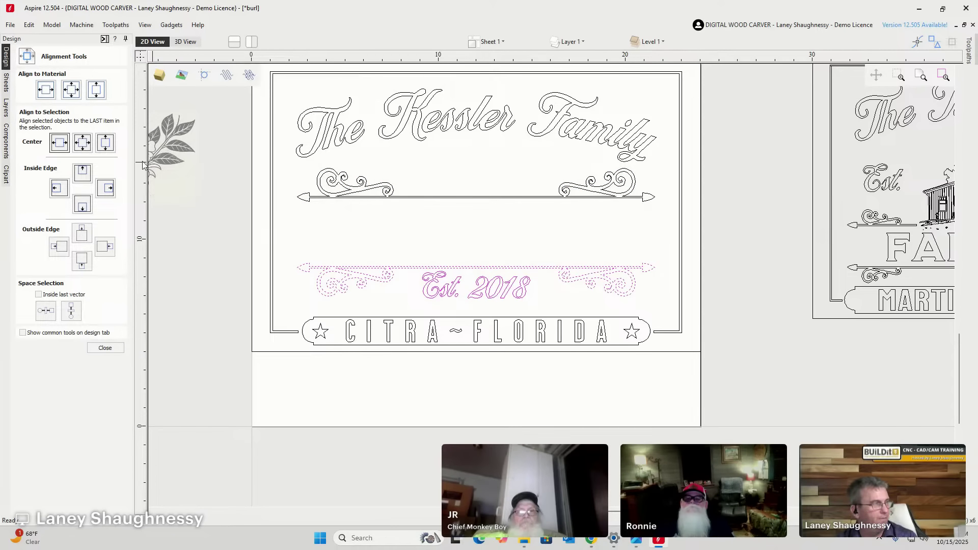
{"action": "left_click", "coordinate": [105, 348]}
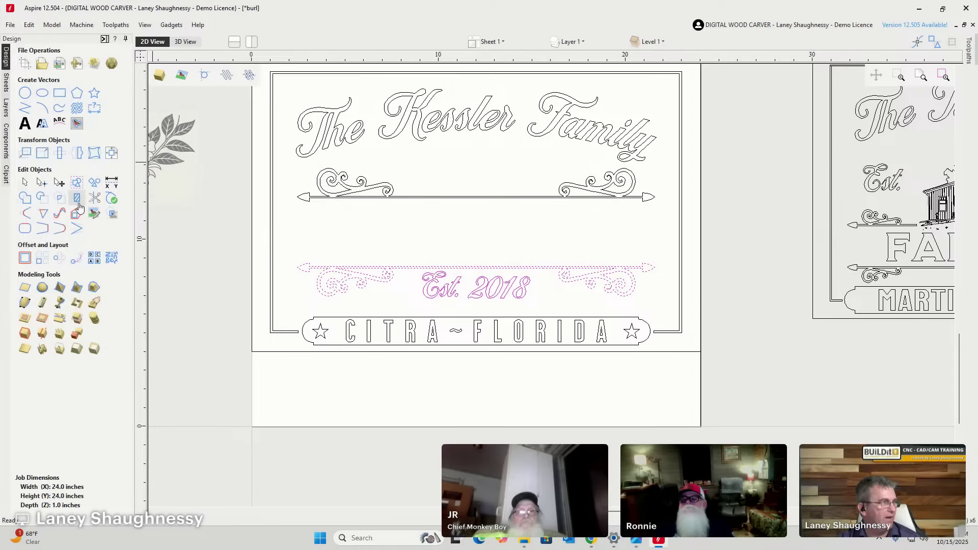
Draw a rectangle about 17.81 × 3.70 inches spanning the gap between the arrow bars.
{"action": "left_click", "coordinate": [30, 131]}
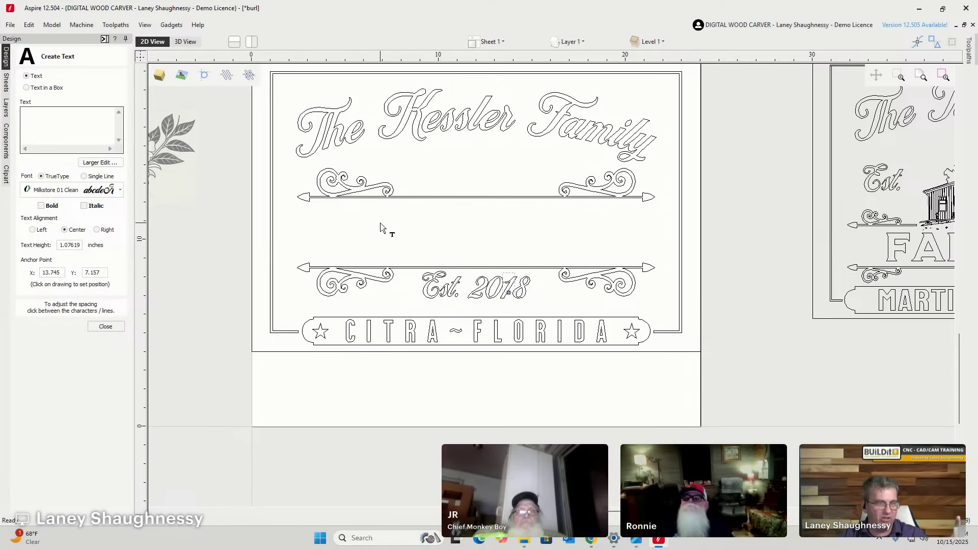
{"action": "left_click", "coordinate": [106, 326]}
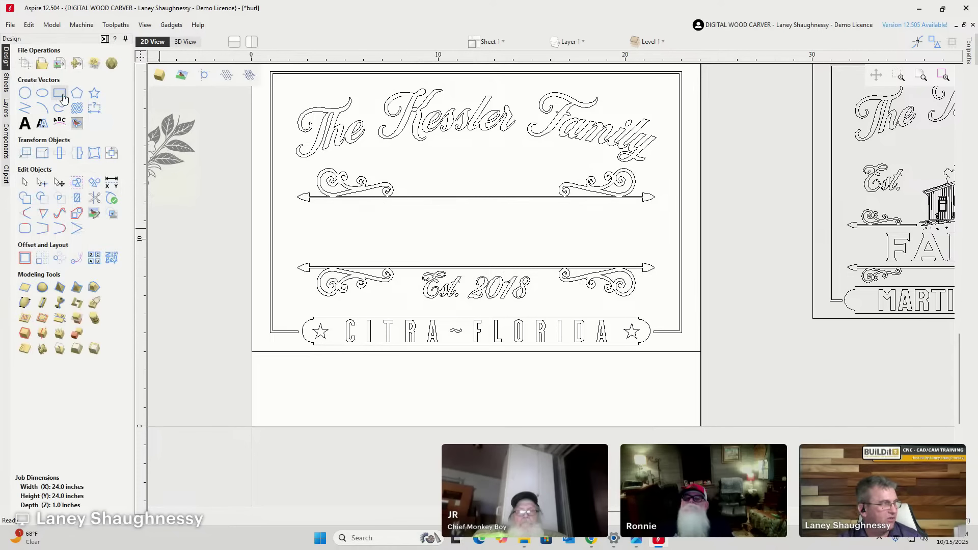
{"action": "left_click", "coordinate": [60, 93]}
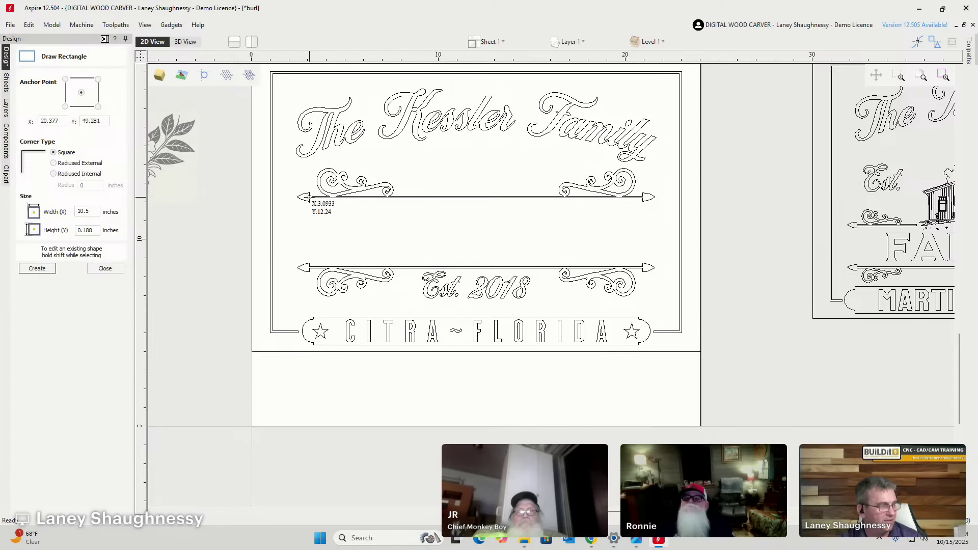
{"action": "left_click_drag", "start_coordinate": [309, 197], "coordinate": [642, 266]}
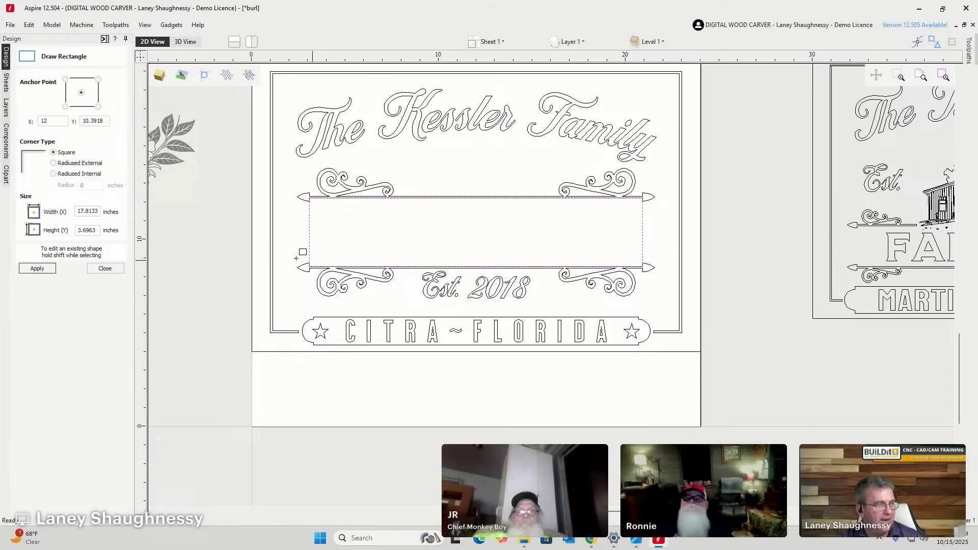
{"action": "left_click", "coordinate": [105, 268]}
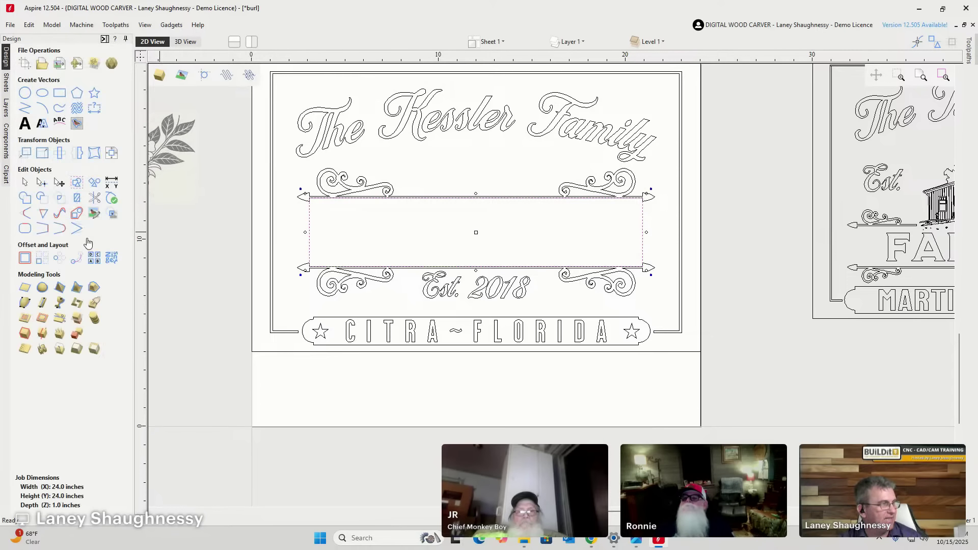
Enter the couple's first names, misspelled, as Text in a Box.
{"action": "left_click", "coordinate": [27, 88]}
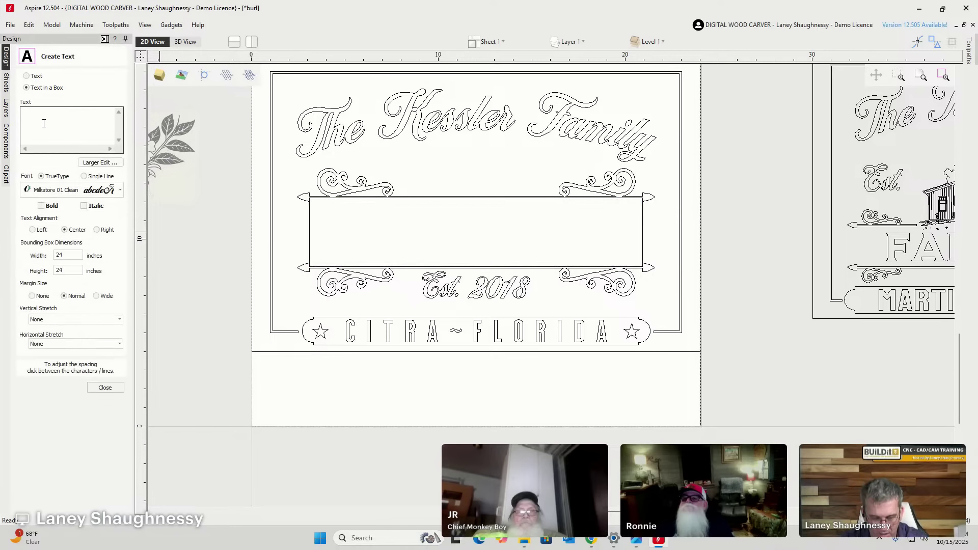
{"action": "left_click", "coordinate": [44, 123]}
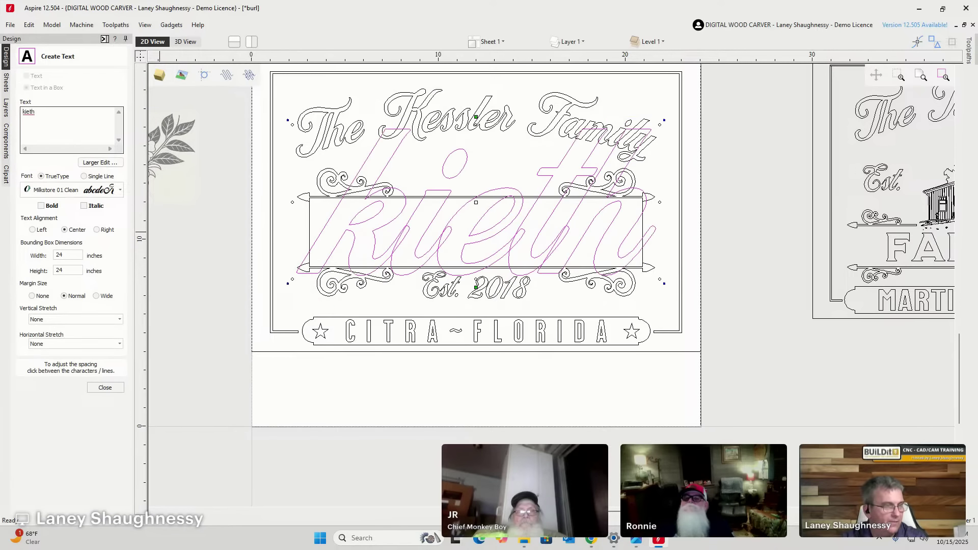
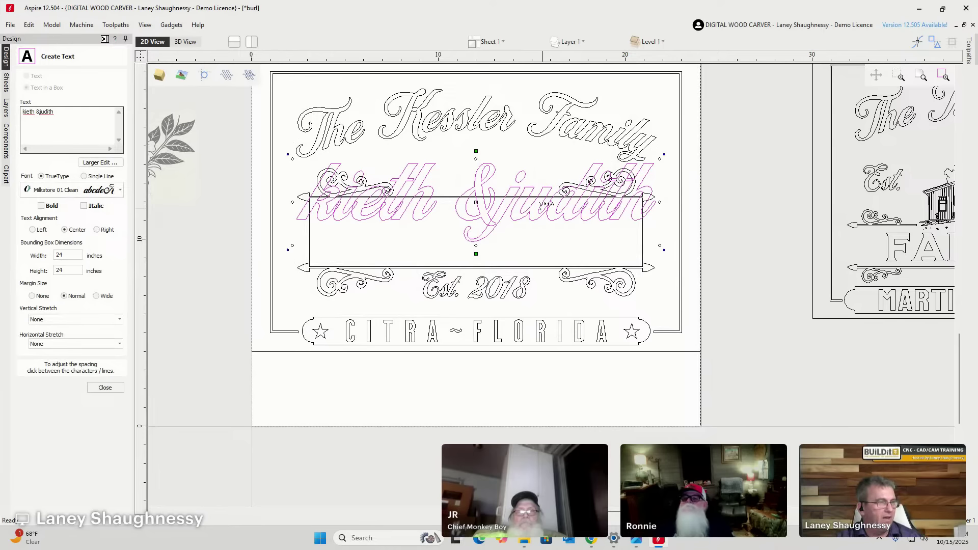
Set the names text font to Milkstore 03 Clean, after trying Milkstore 02 Clean.
{"action": "left_click", "coordinate": [121, 190]}
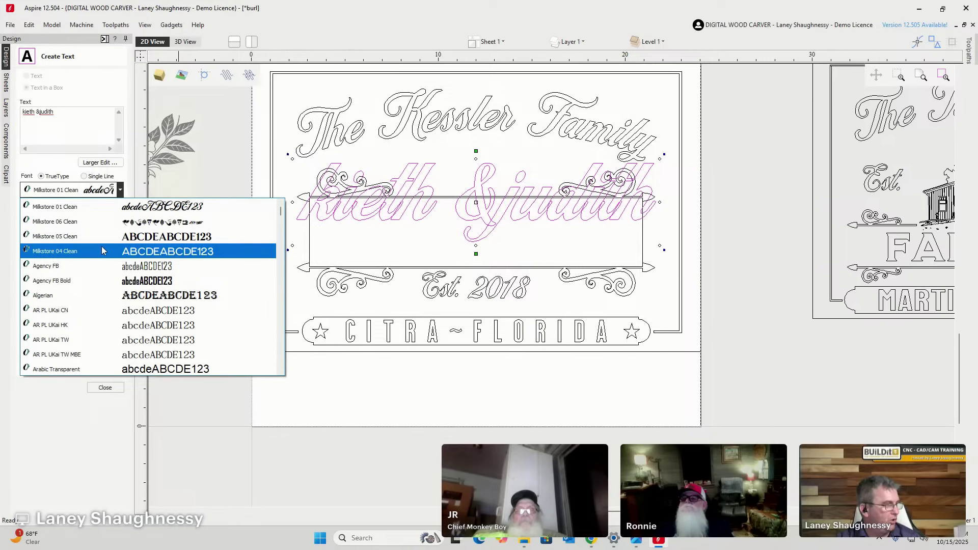
{"action": "scroll", "coordinate": [102, 249], "scroll_direction": "up", "scroll_amount": 1}
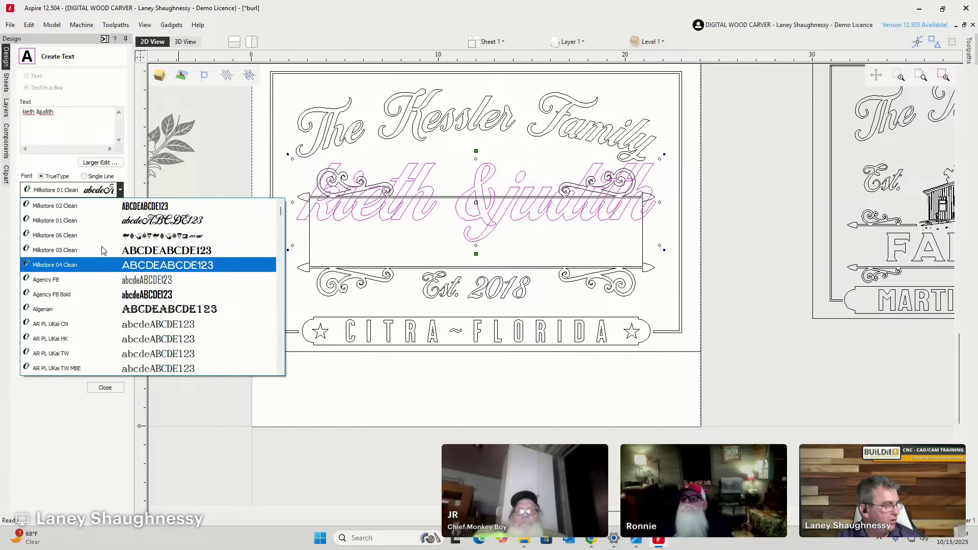
{"action": "left_click", "coordinate": [104, 211]}
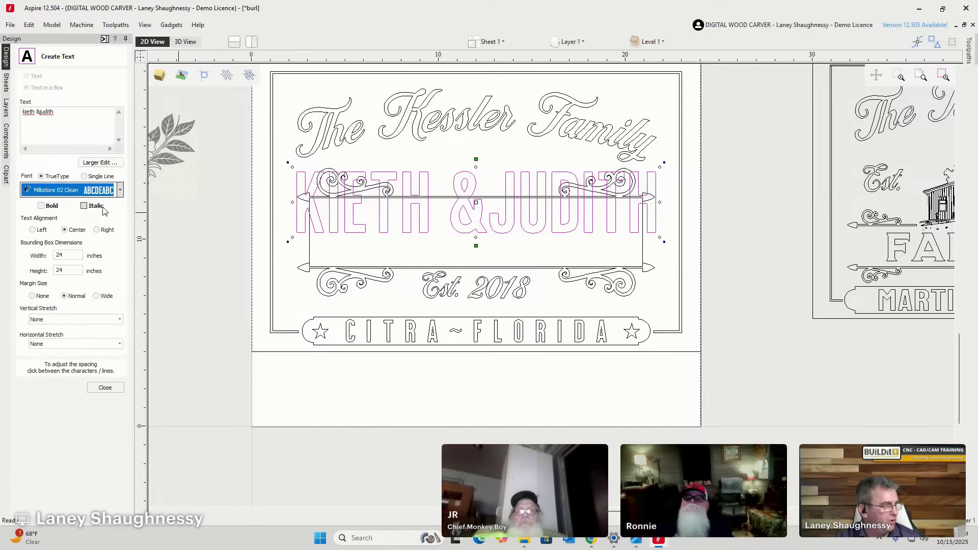
{"action": "left_click", "coordinate": [101, 190]}
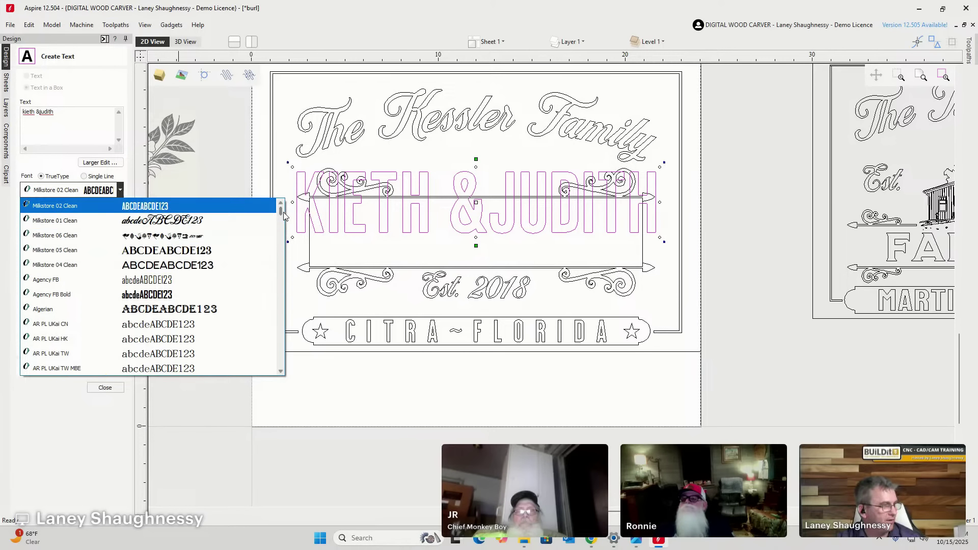
{"action": "left_click_drag", "start_coordinate": [283, 216], "coordinate": [280, 308]}
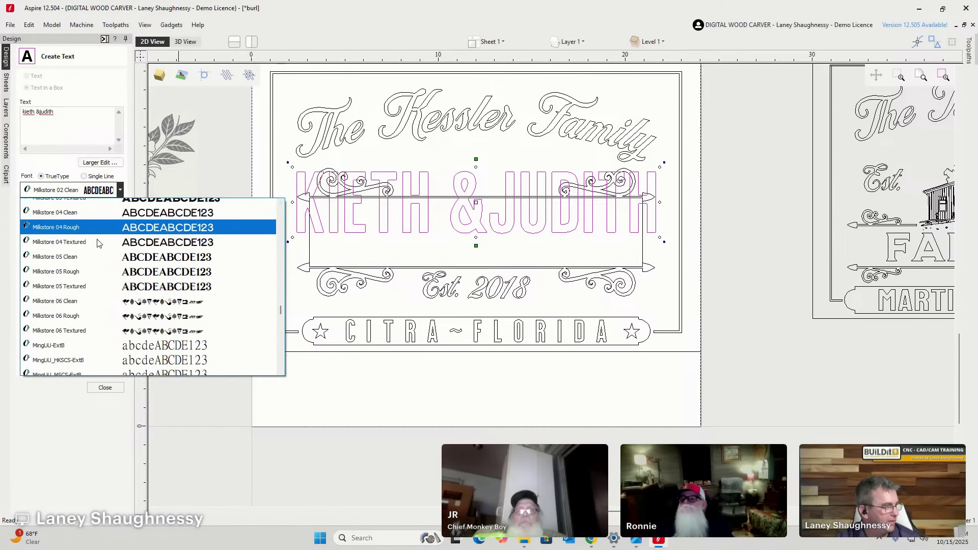
{"action": "scroll", "coordinate": [98, 243], "scroll_direction": "up", "scroll_amount": 3}
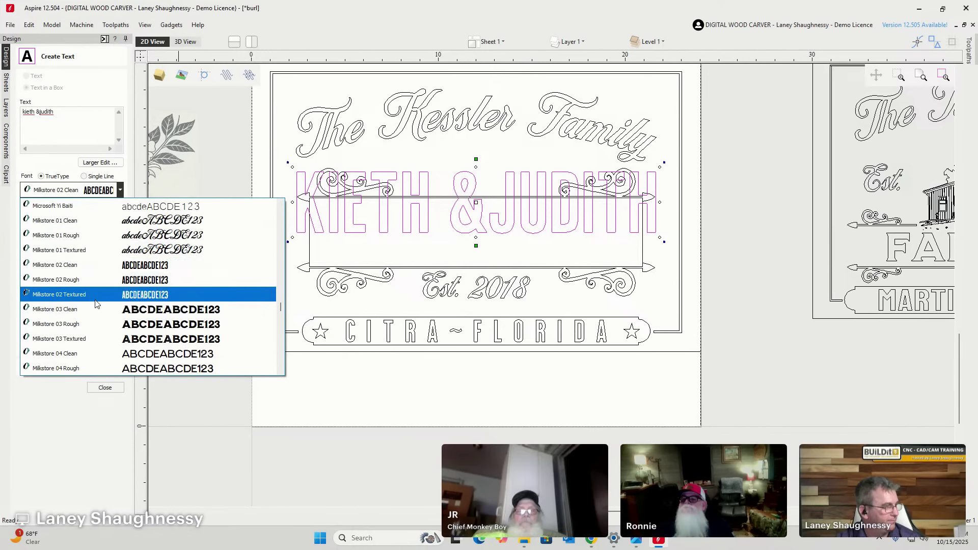
{"action": "left_click", "coordinate": [98, 307]}
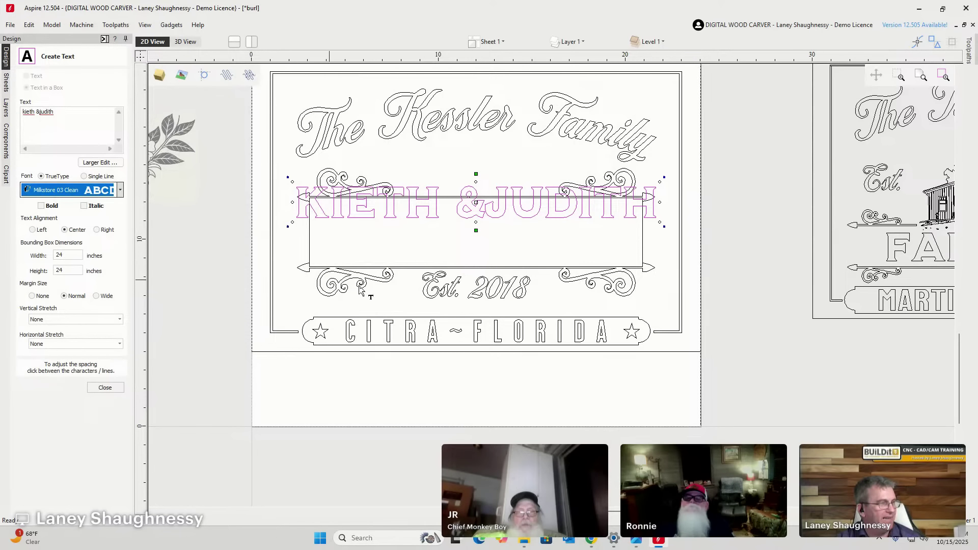
{"action": "left_click", "coordinate": [311, 244]}
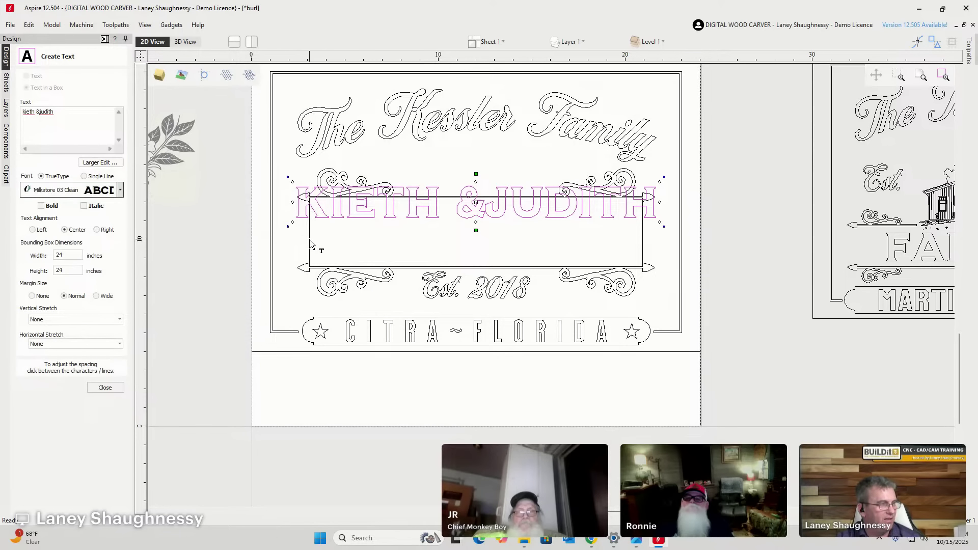
Delete the misspelled names and retype them correctly, in capitals, inside the rectangle.
{"action": "left_click", "coordinate": [311, 244]}
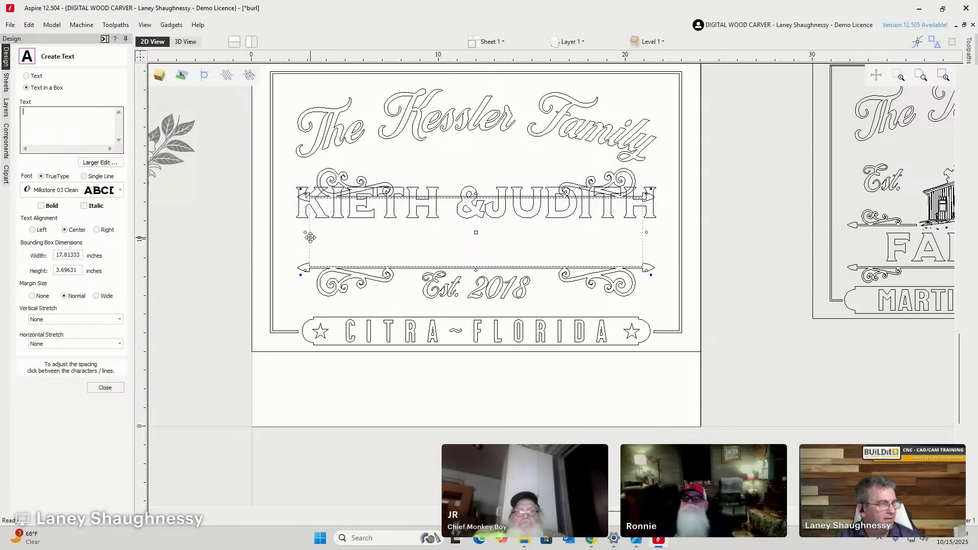
{"action": "left_click", "coordinate": [335, 210]}
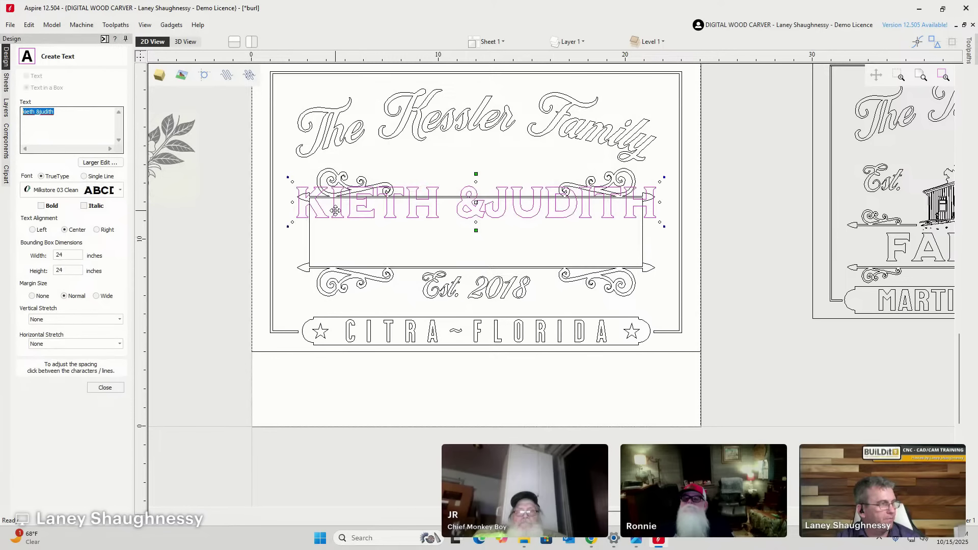
{"action": "key", "text": "Delete"}
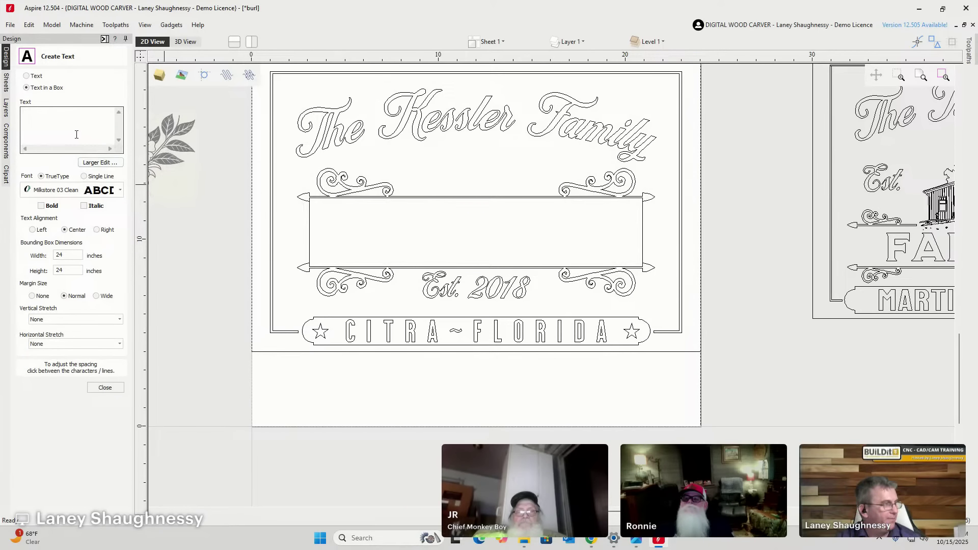
{"action": "left_click", "coordinate": [312, 229]}
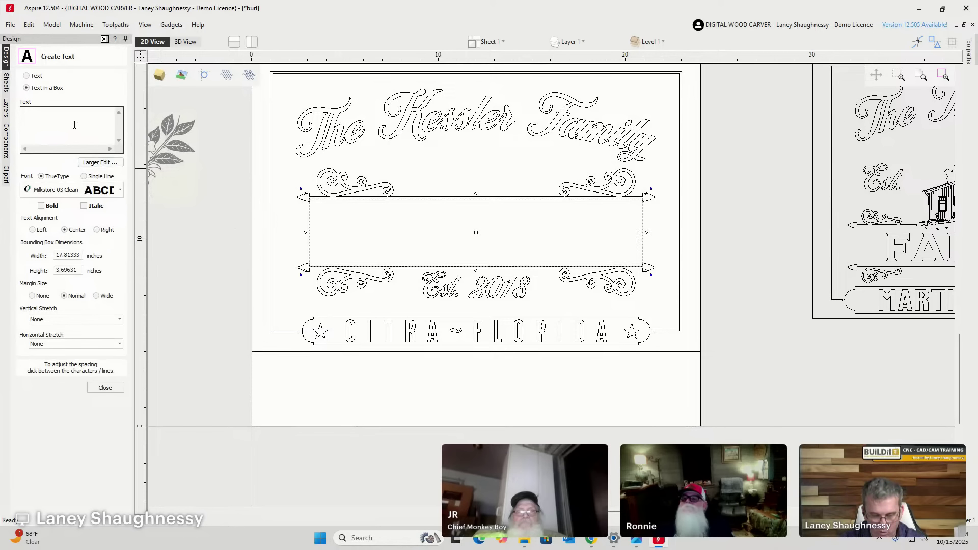
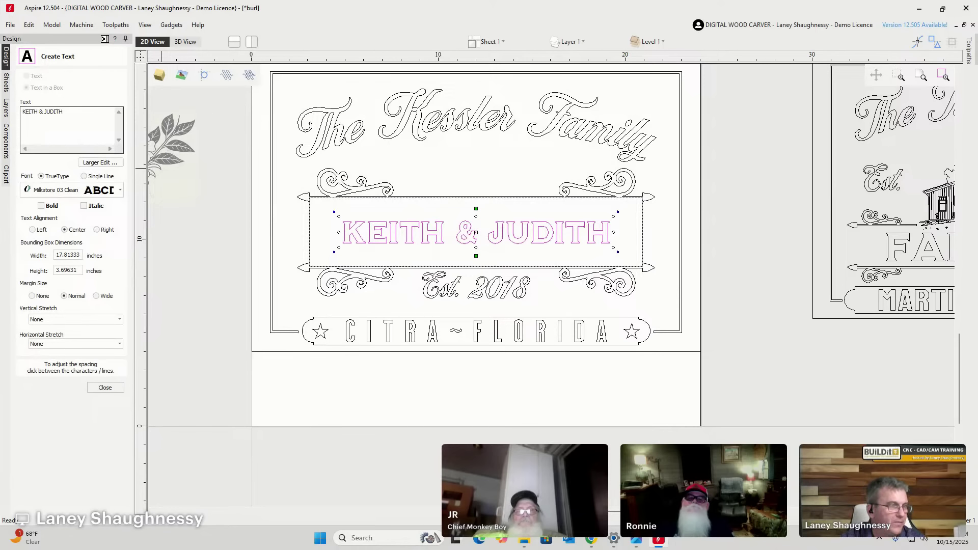
{"action": "left_click", "coordinate": [69, 321]}
{"action": "left_click", "coordinate": [72, 342]}
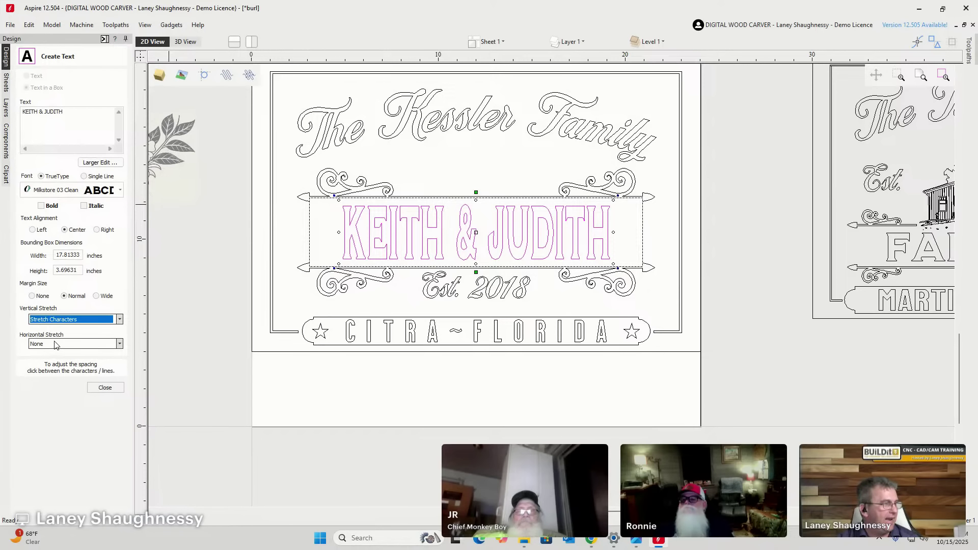
{"action": "left_click", "coordinate": [64, 347]}
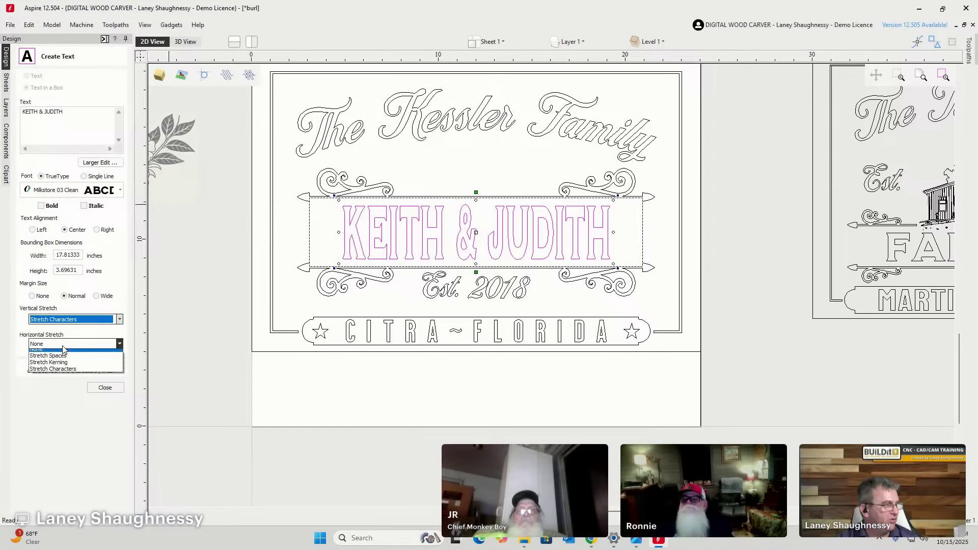
{"action": "left_click", "coordinate": [59, 373]}
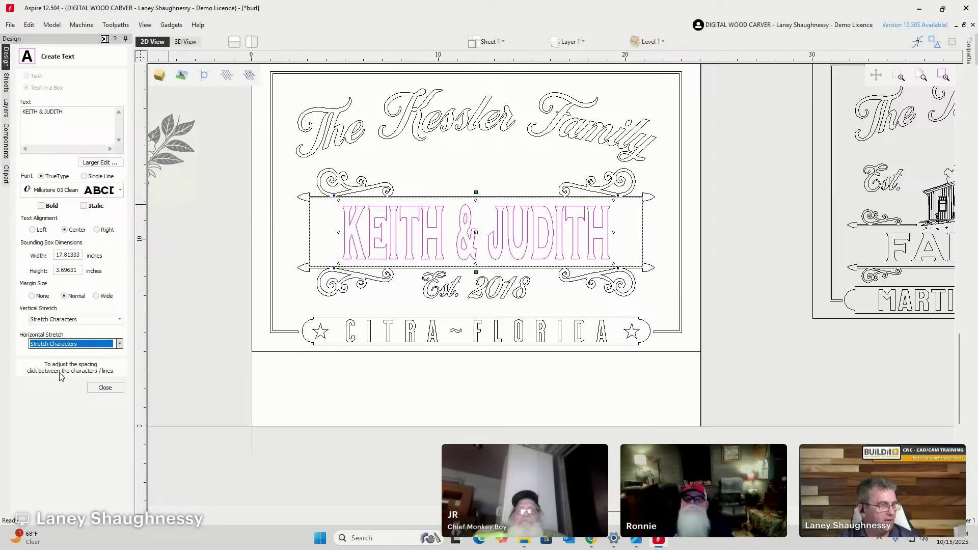
{"action": "left_click", "coordinate": [33, 297]}
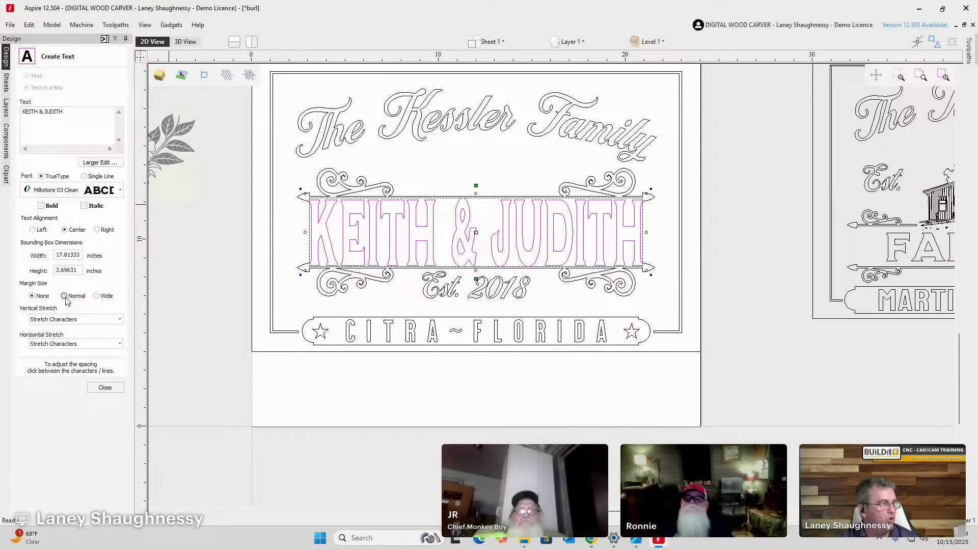
{"action": "left_click", "coordinate": [64, 296]}
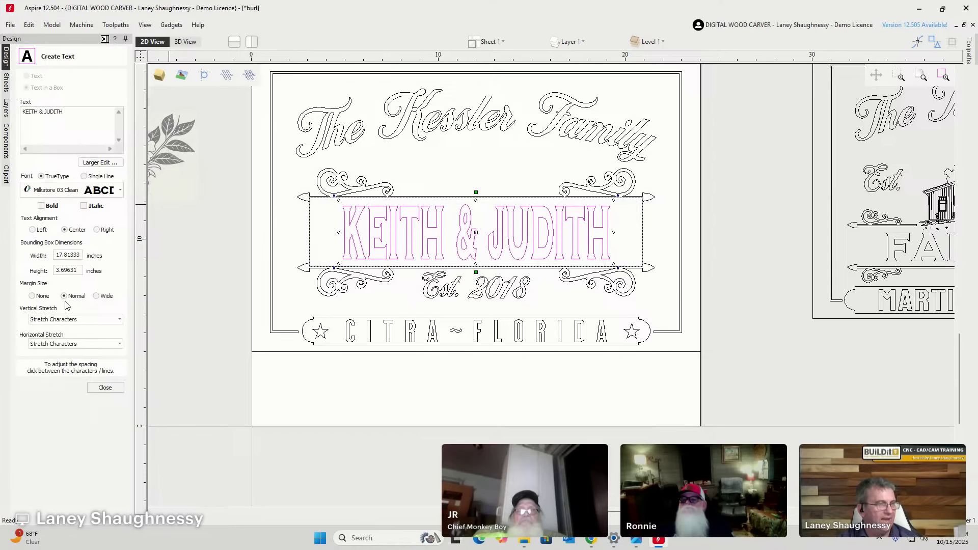
Test kerning and word-space stretching, then settle on a Normal margin with horizontal stretch None.
{"action": "left_click", "coordinate": [64, 343]}
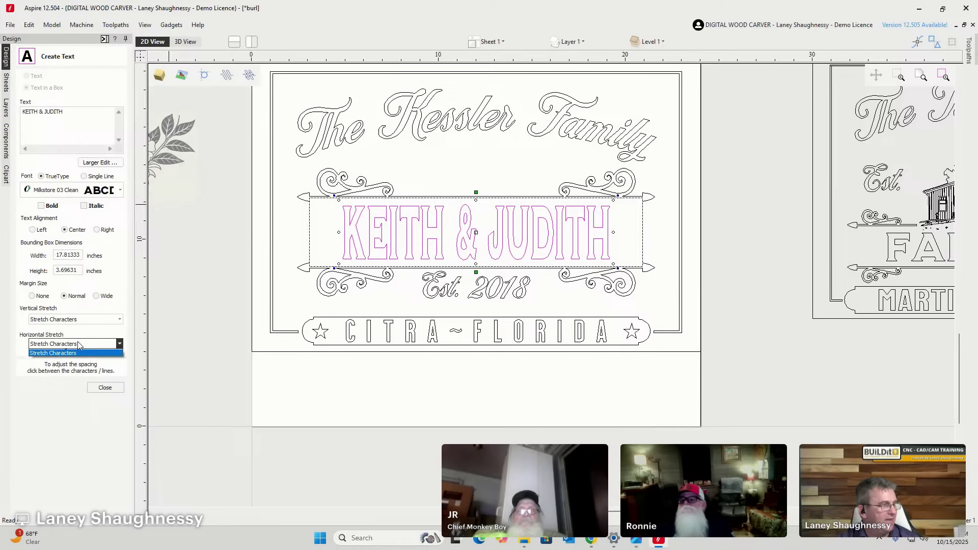
{"action": "left_click", "coordinate": [58, 367]}
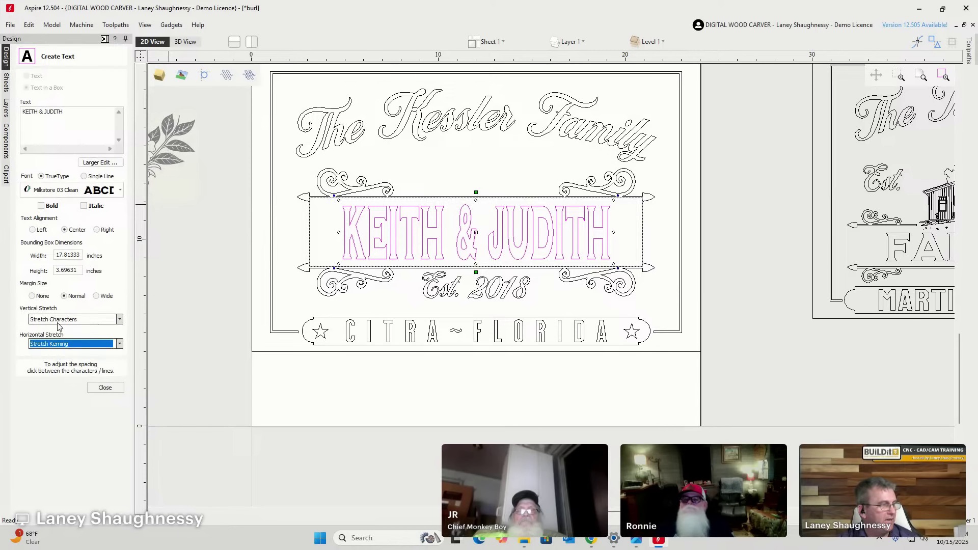
{"action": "left_click", "coordinate": [32, 296]}
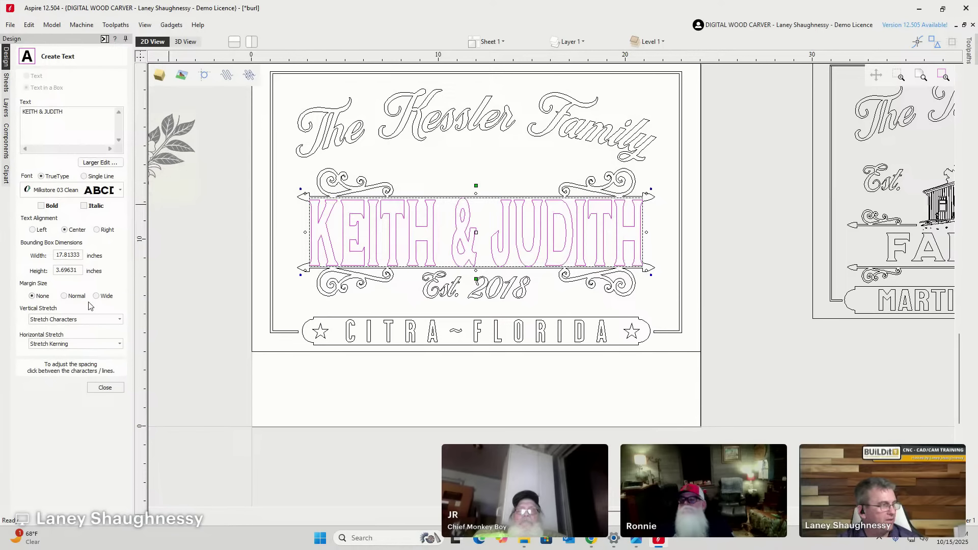
{"action": "left_click", "coordinate": [64, 296]}
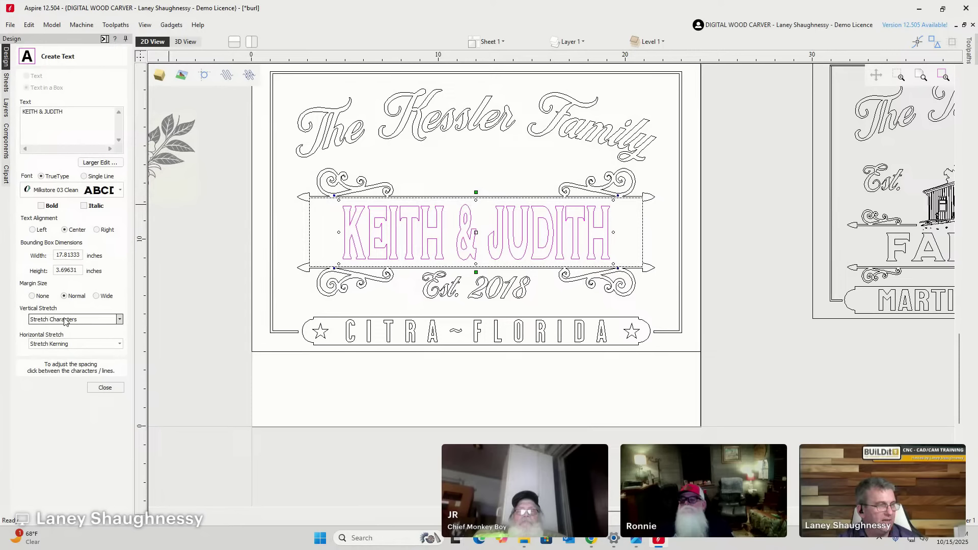
{"action": "left_click", "coordinate": [53, 344]}
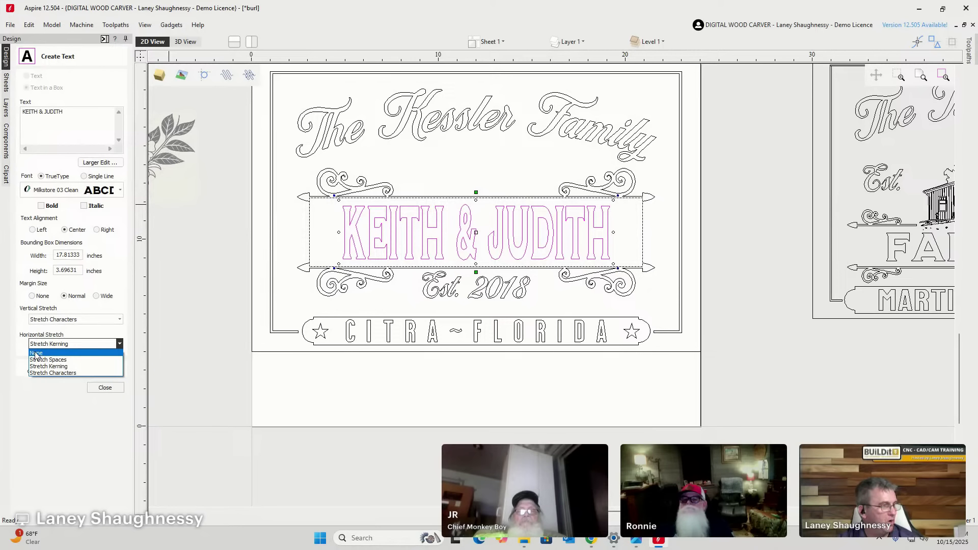
{"action": "left_click", "coordinate": [41, 360]}
{"action": "left_click", "coordinate": [40, 346]}
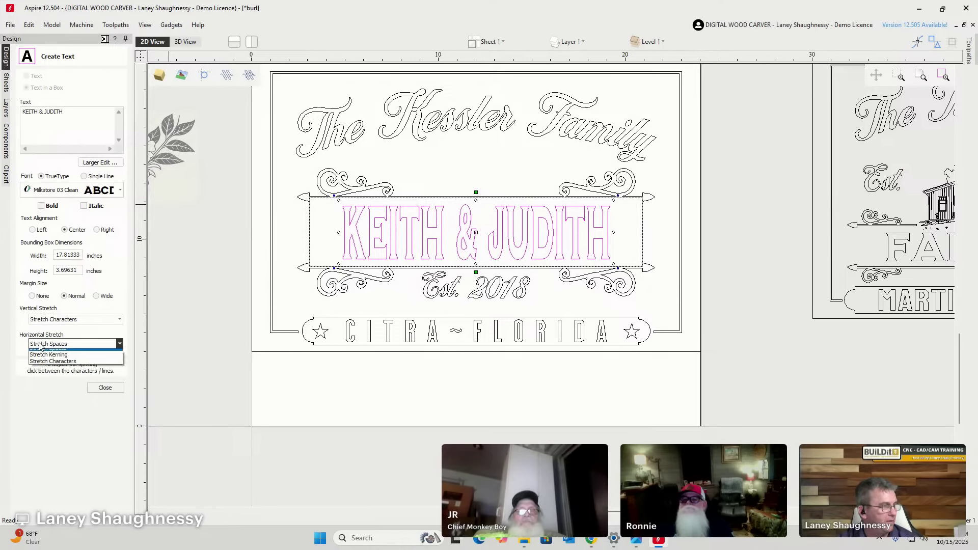
{"action": "left_click", "coordinate": [43, 354]}
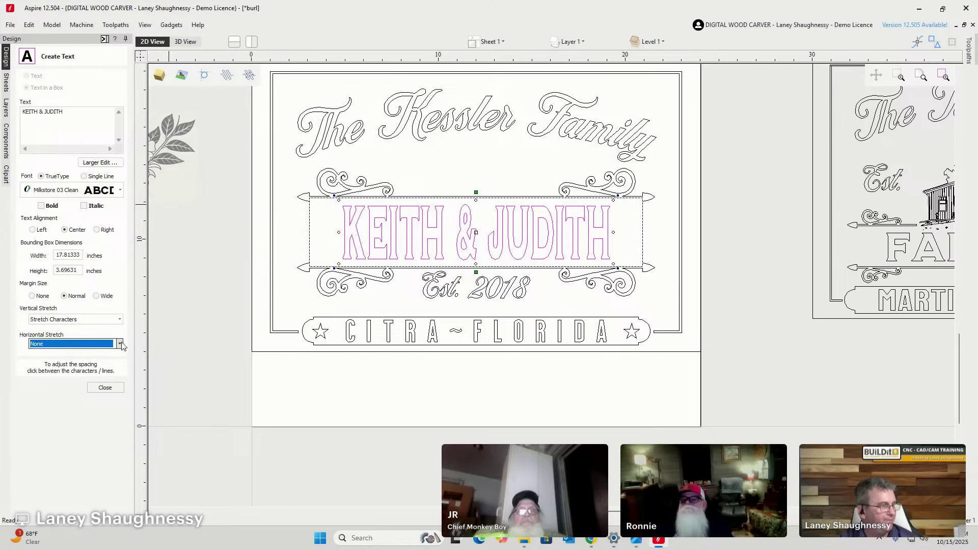
{"action": "left_click", "coordinate": [105, 387]}
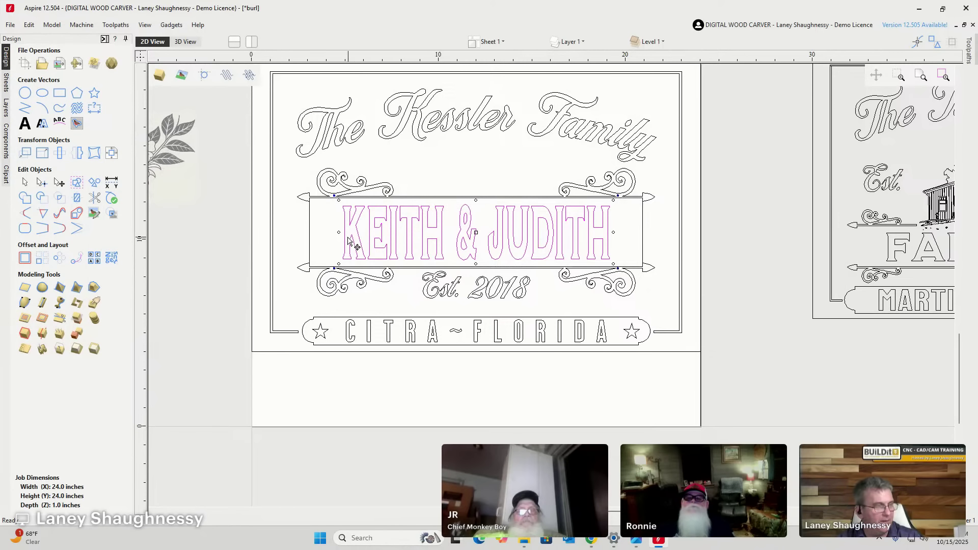
{"action": "left_click_drag", "start_coordinate": [338, 233], "coordinate": [320, 235]}
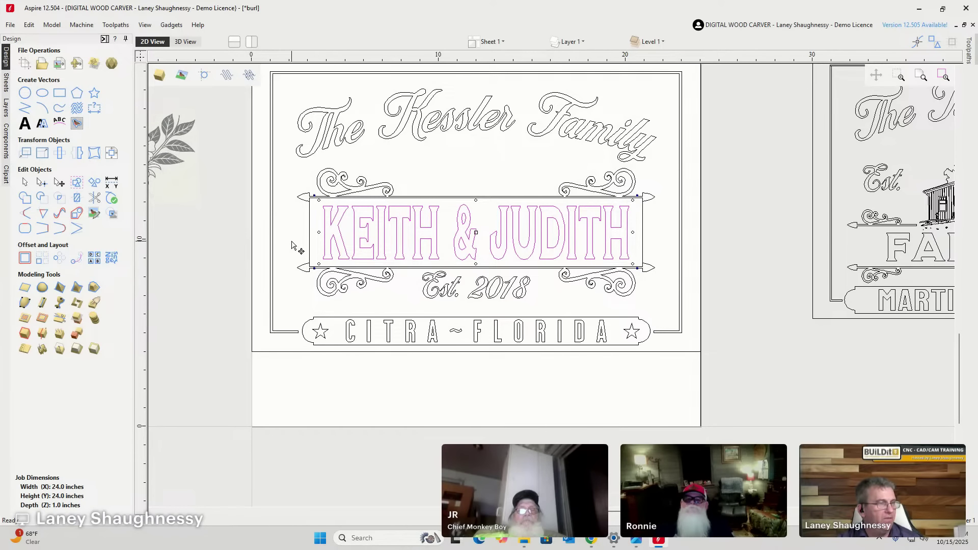
{"action": "left_click", "coordinate": [300, 250]}
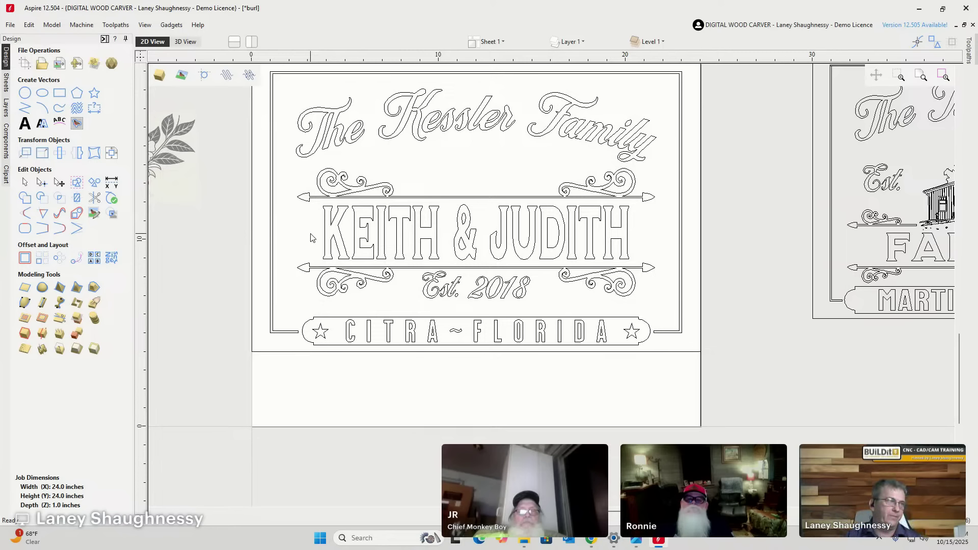
{"action": "left_click", "coordinate": [24, 124]}
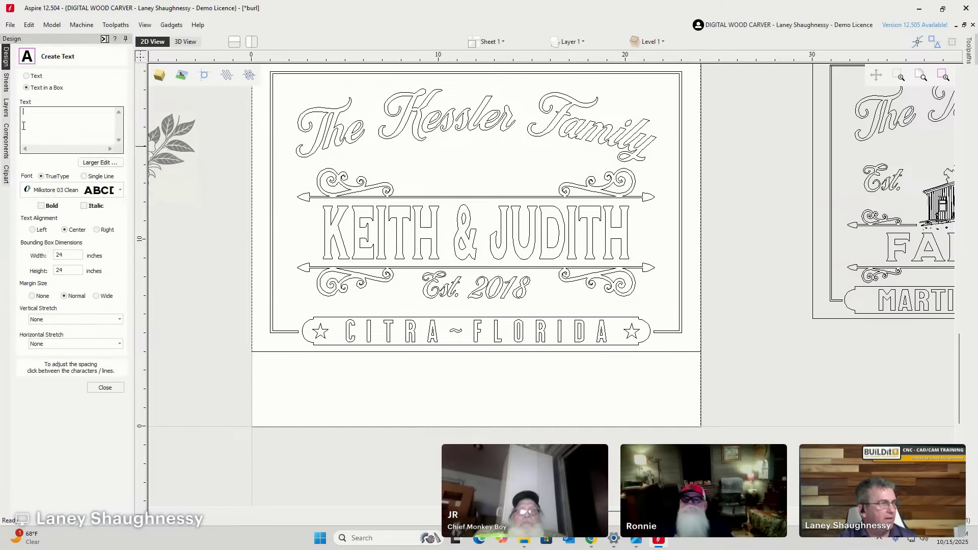
{"action": "left_click", "coordinate": [336, 218]}
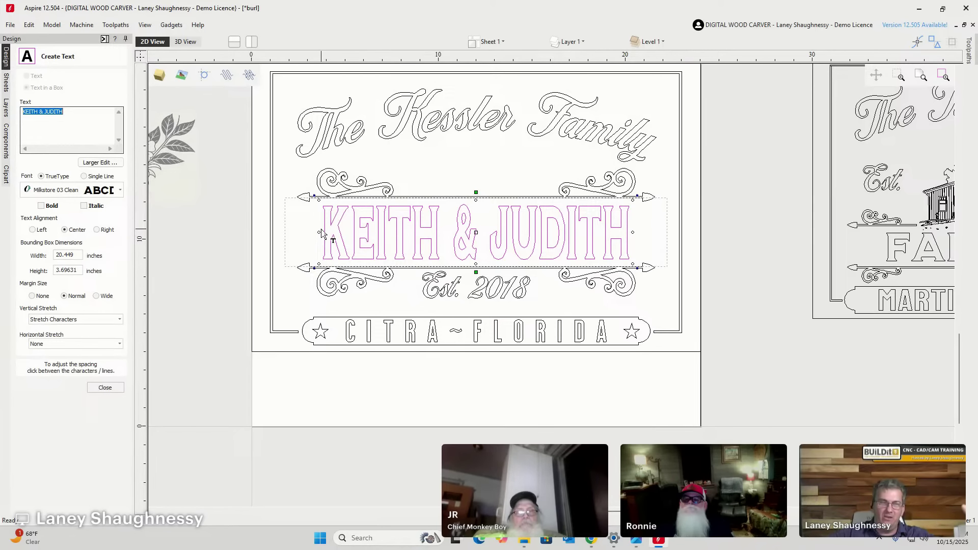
{"action": "left_click", "coordinate": [105, 388]}
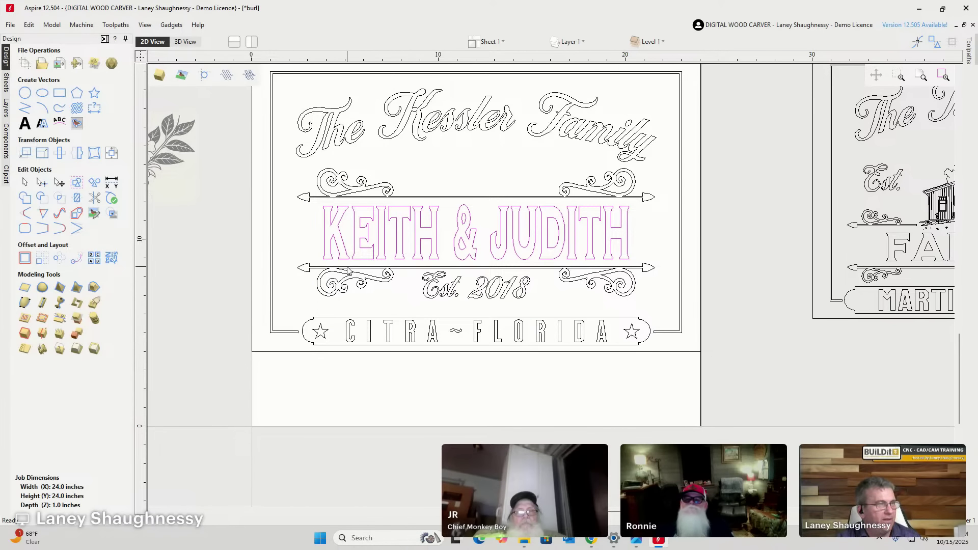
{"action": "scroll", "coordinate": [348, 270], "scroll_direction": "down", "scroll_amount": 1}
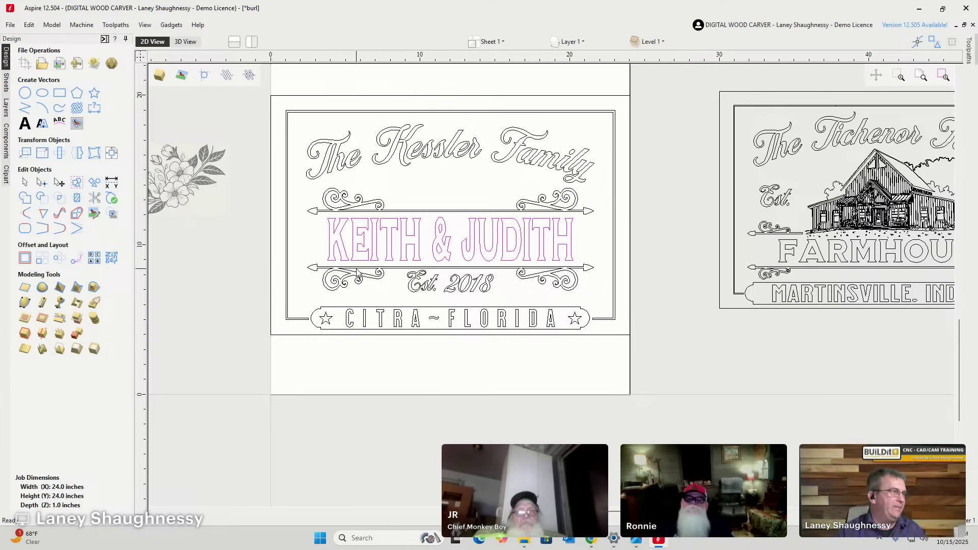
{"action": "left_click", "coordinate": [182, 181]}
{"action": "mouse_move", "coordinate": [181, 179]}
{"action": "left_mouse_down"}
{"action": "mouse_move", "coordinate": [463, 178]}
{"action": "mouse_move", "coordinate": [315, 193]}
{"action": "mouse_move", "coordinate": [163, 184]}
{"action": "left_mouse_up"}
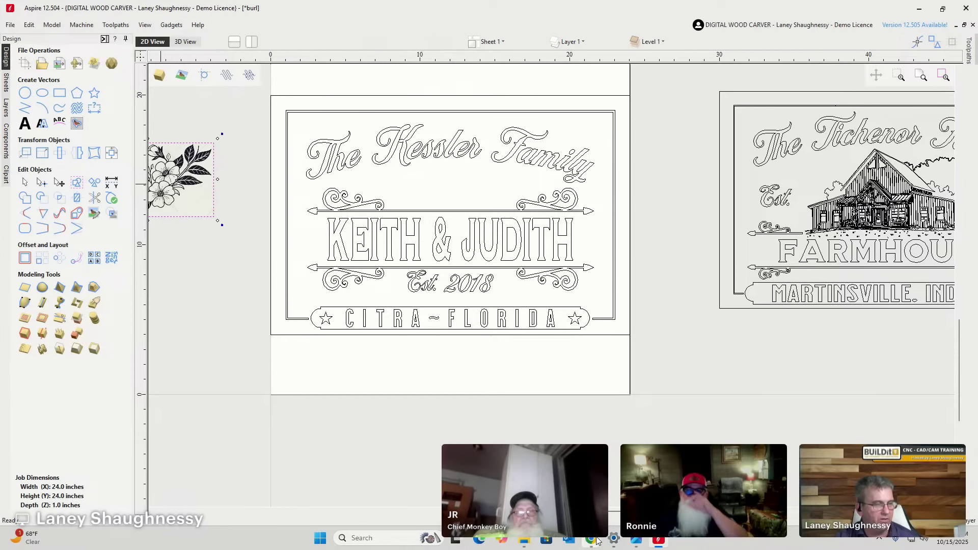
{"action": "mouse_move", "coordinate": [590, 543]}
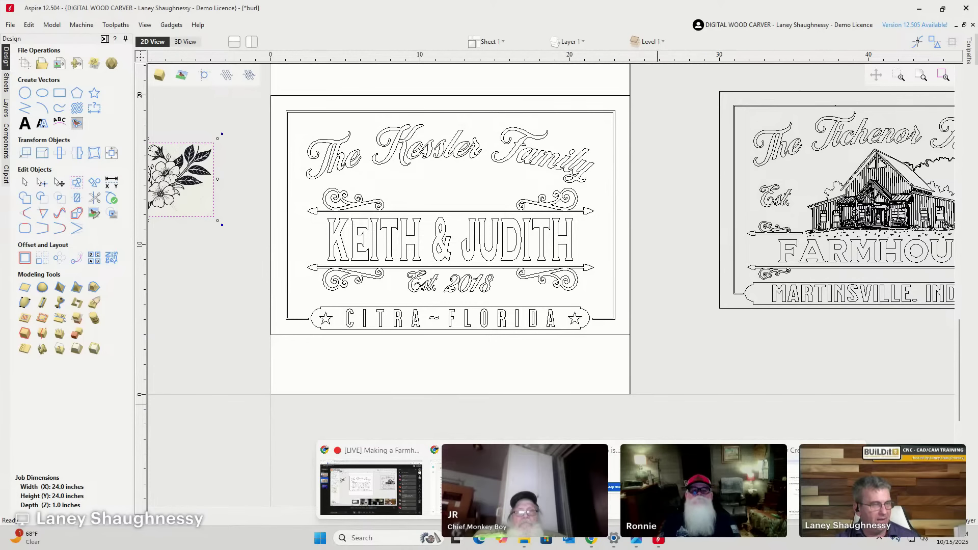
{"action": "key", "text": "alt+Tab"}
{"action": "key", "text": "alt+Tab"}
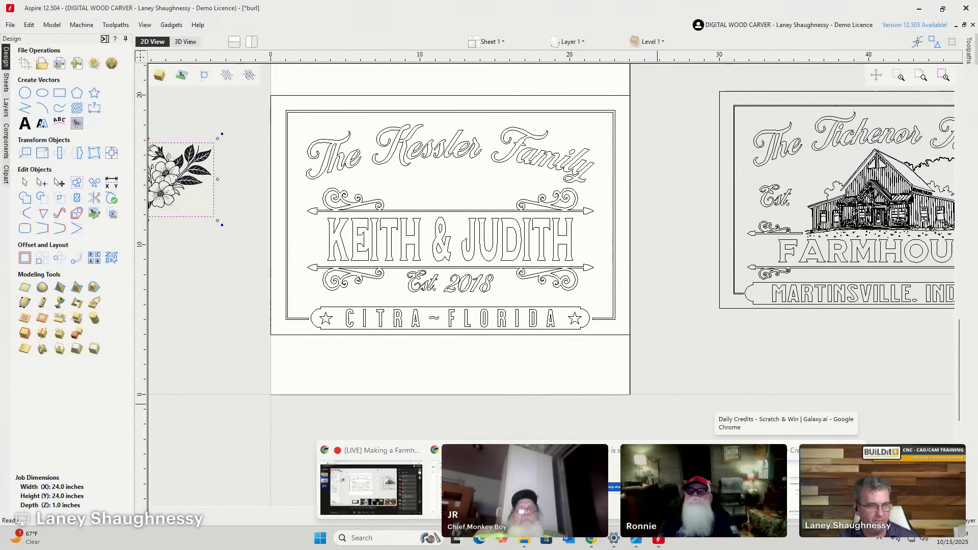
Bring Chrome forward from the Galaxy.ai credits page and open a new Google tab.
{"action": "left_click", "coordinate": [787, 479]}
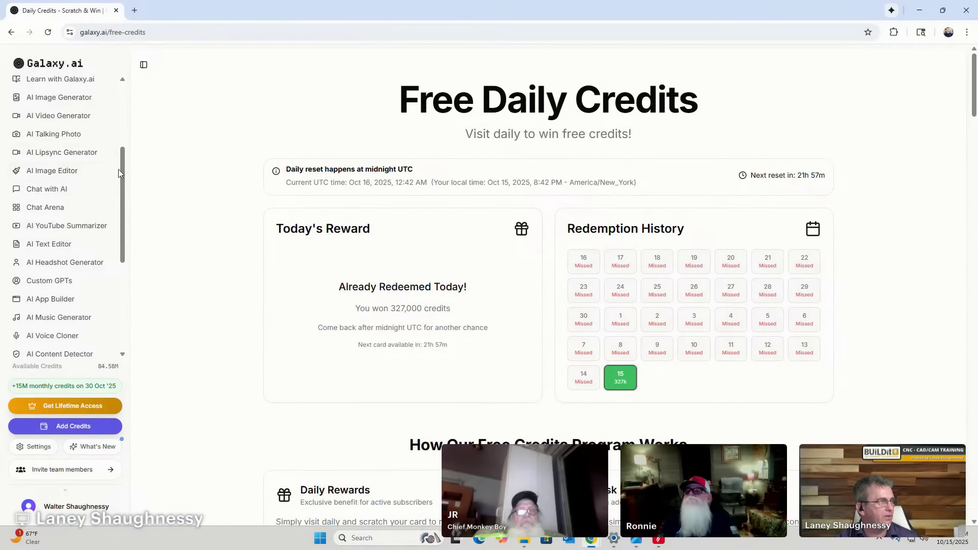
{"action": "left_click_drag", "start_coordinate": [119, 169], "coordinate": [126, 273]}
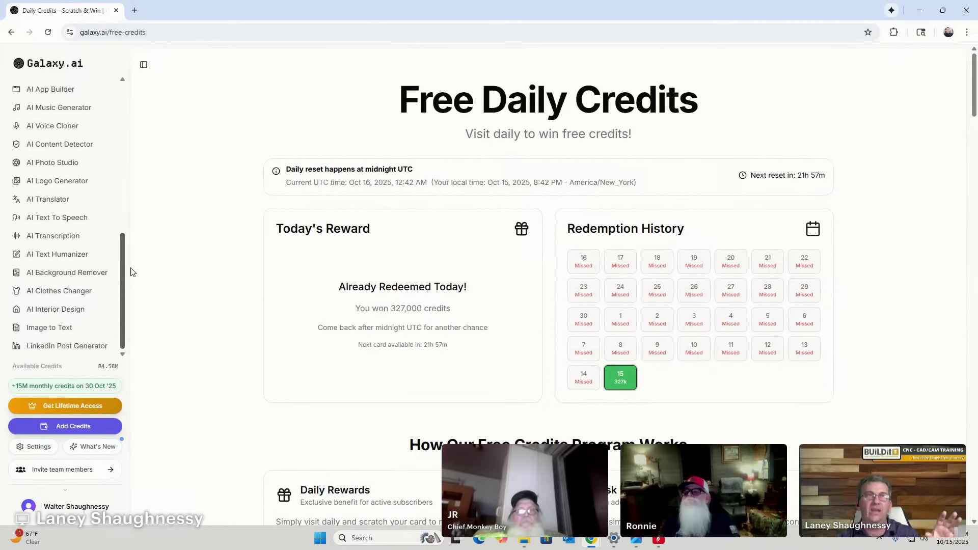
{"action": "left_click_drag", "start_coordinate": [132, 271], "coordinate": [135, 139]}
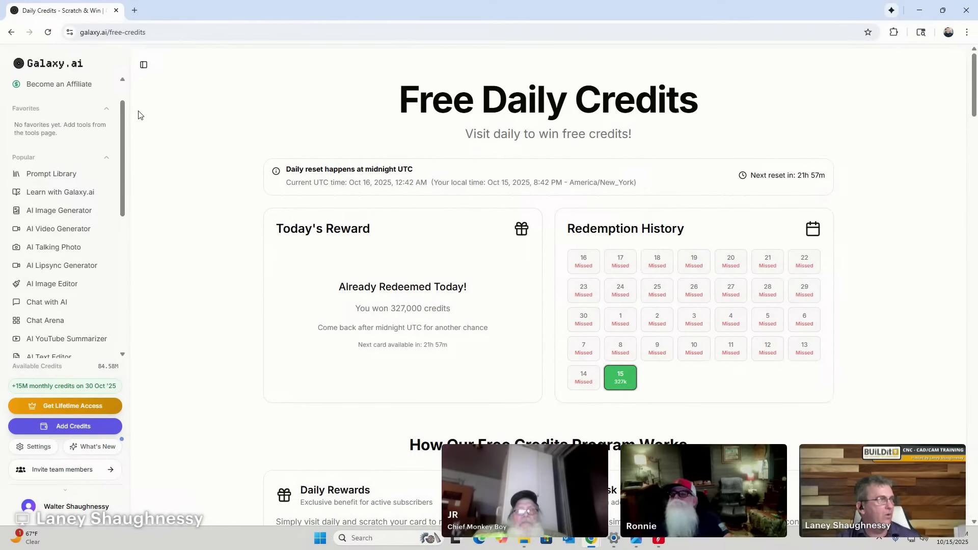
{"action": "left_click", "coordinate": [135, 10]}
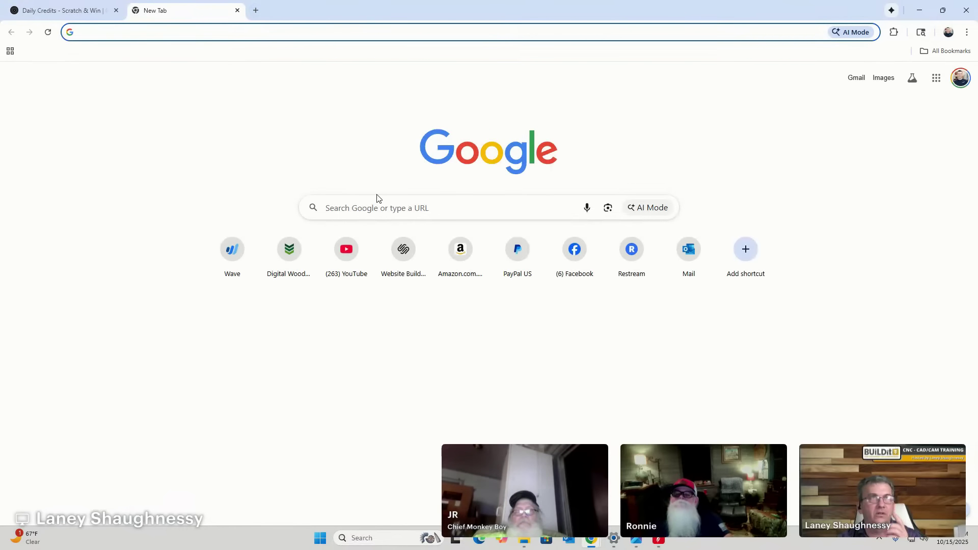
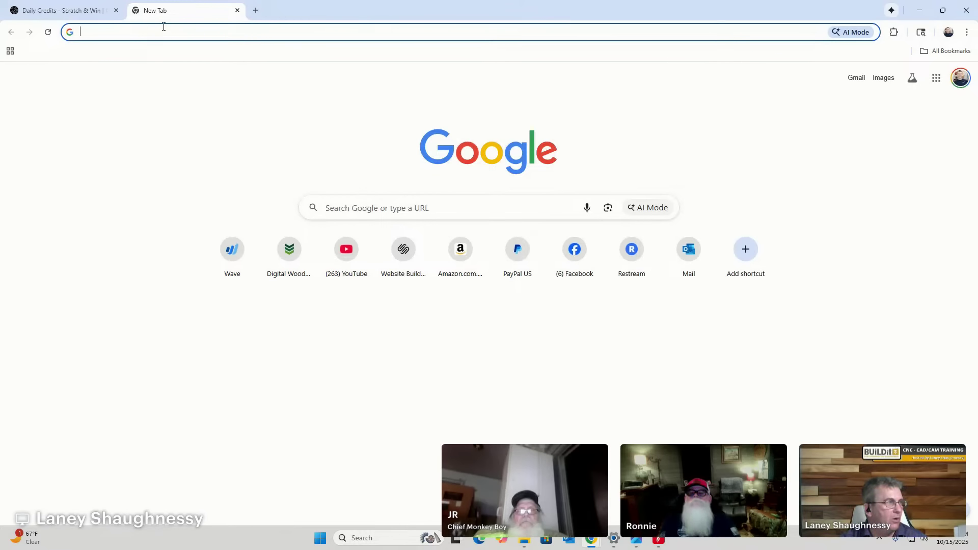
Search Google for 'floral vine vector'.
{"action": "left_click", "coordinate": [344, 206]}
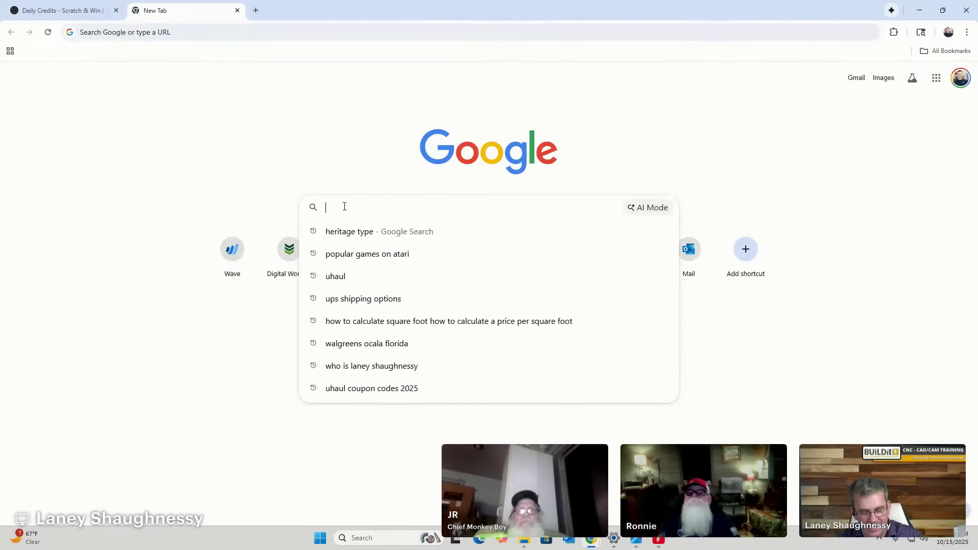
{"action": "type", "text": "FLORA"}
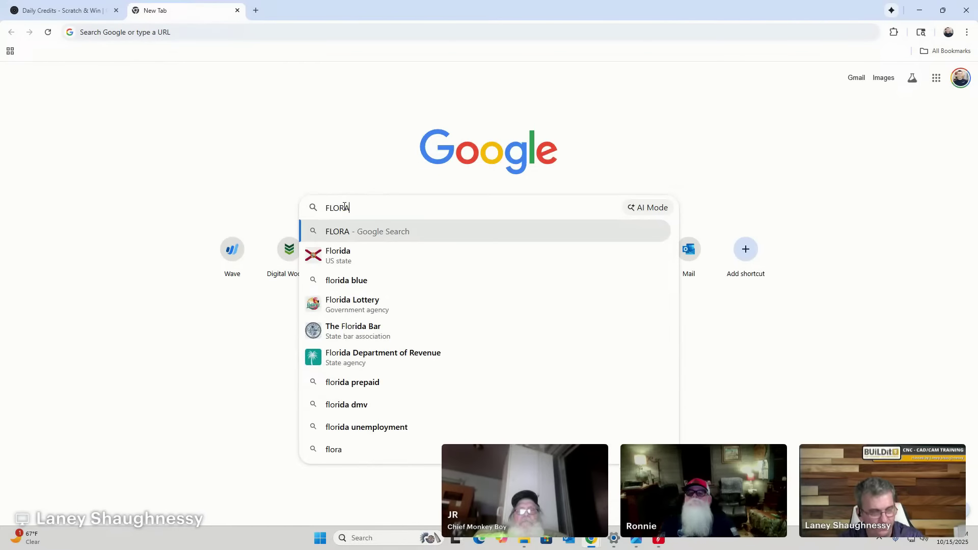
{"action": "type", "text": "L V"}
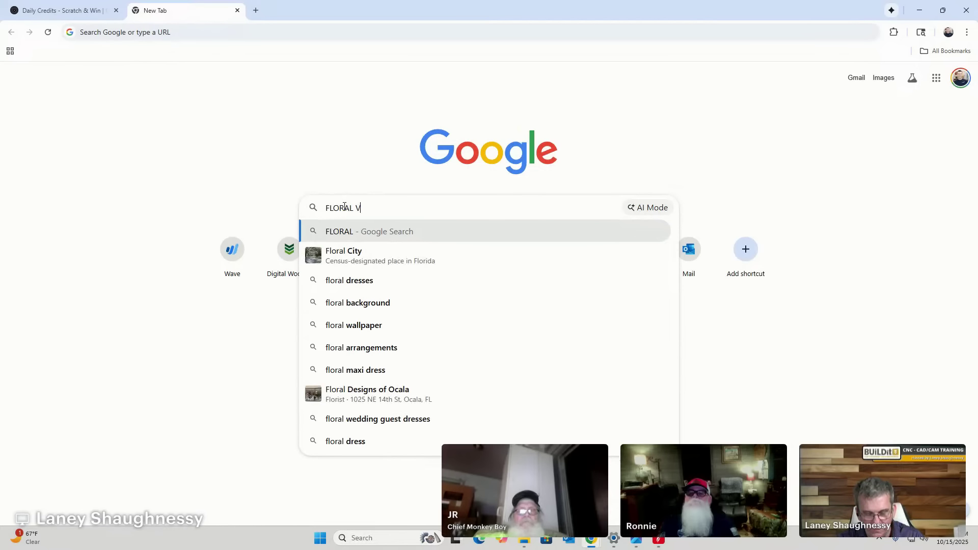
{"action": "type", "text": "INE"}
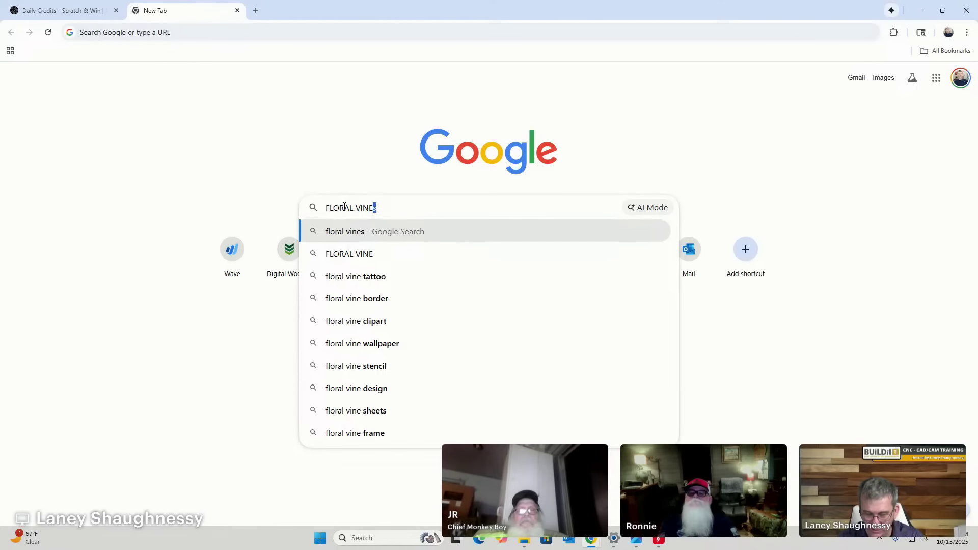
{"action": "key", "text": "BackSpace"}
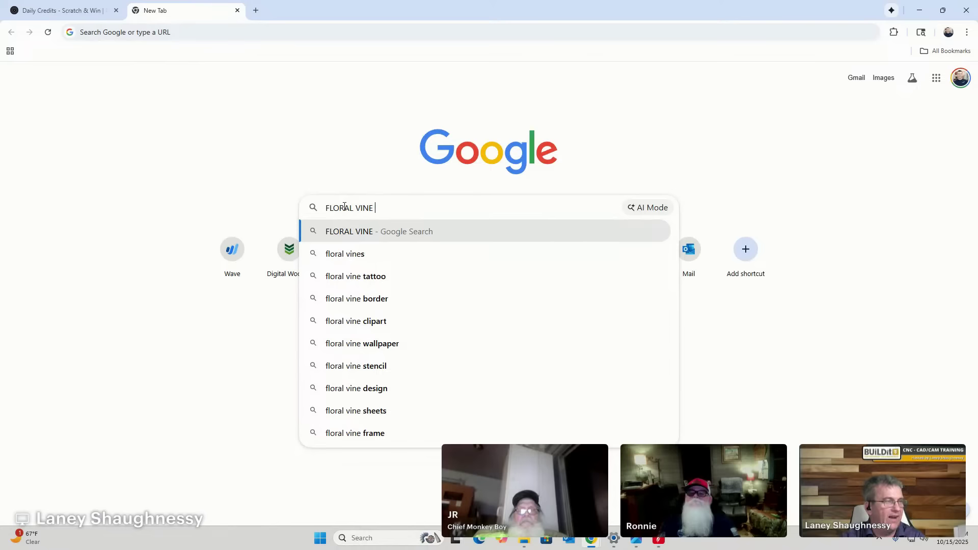
{"action": "type", "text": "VECTOR"}
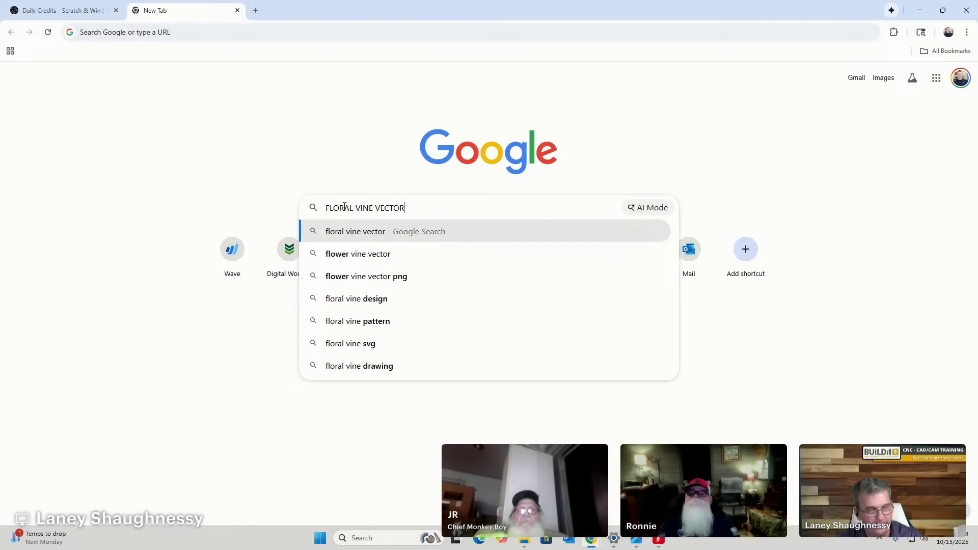
{"action": "key", "text": "Return"}
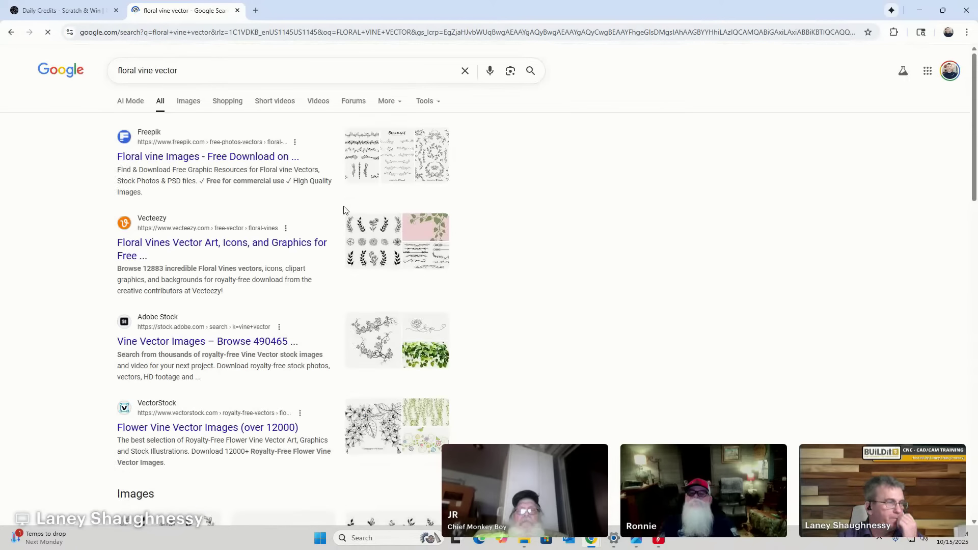
Switch to image results and browse the floral vine illustrations.
{"action": "left_click", "coordinate": [188, 102]}
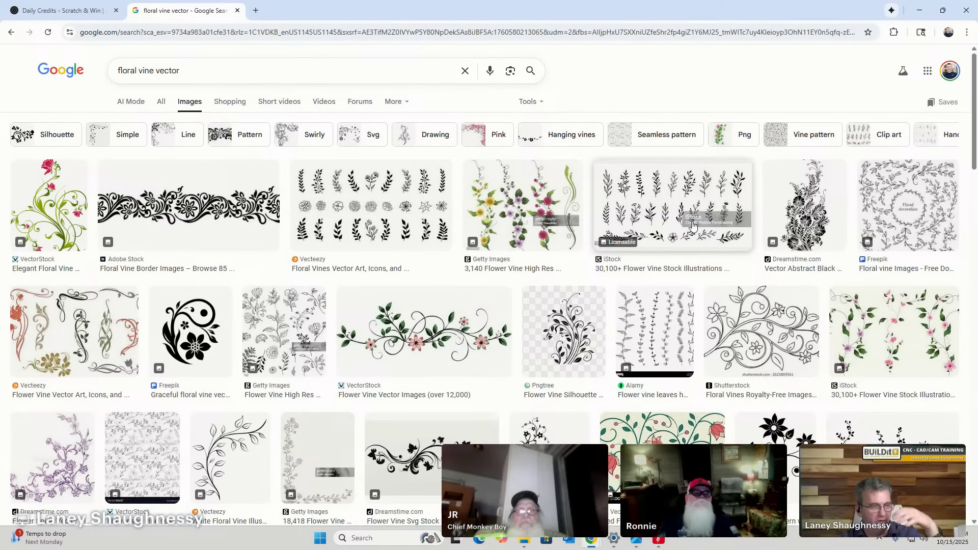
{"action": "scroll", "coordinate": [692, 228], "scroll_direction": "down", "scroll_amount": 6}
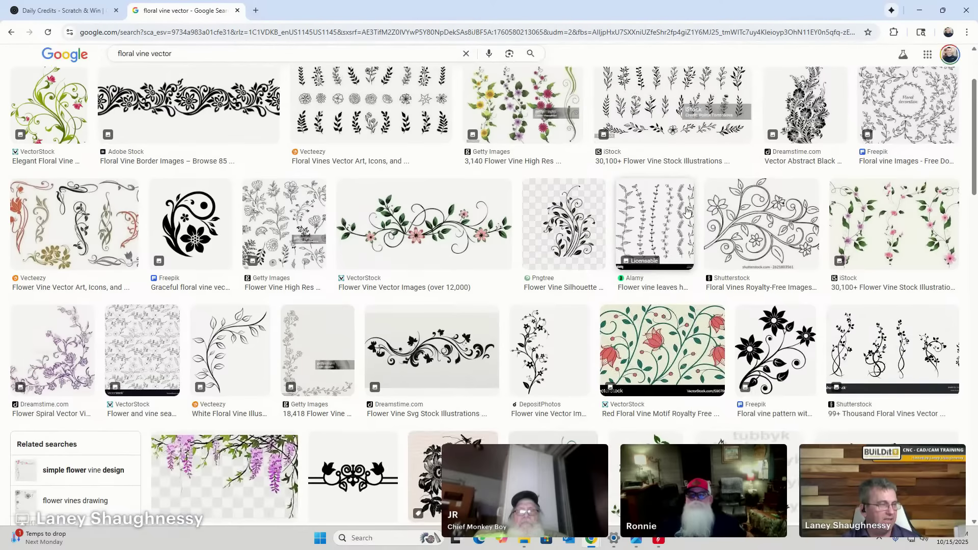
{"action": "scroll", "coordinate": [683, 206], "scroll_direction": "down", "scroll_amount": 8}
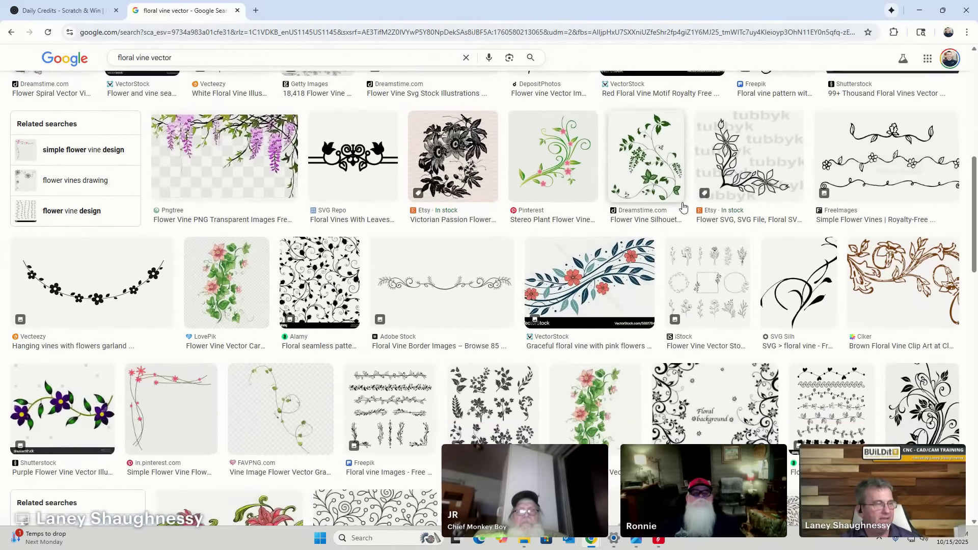
{"action": "scroll", "coordinate": [683, 206], "scroll_direction": "down", "scroll_amount": 2}
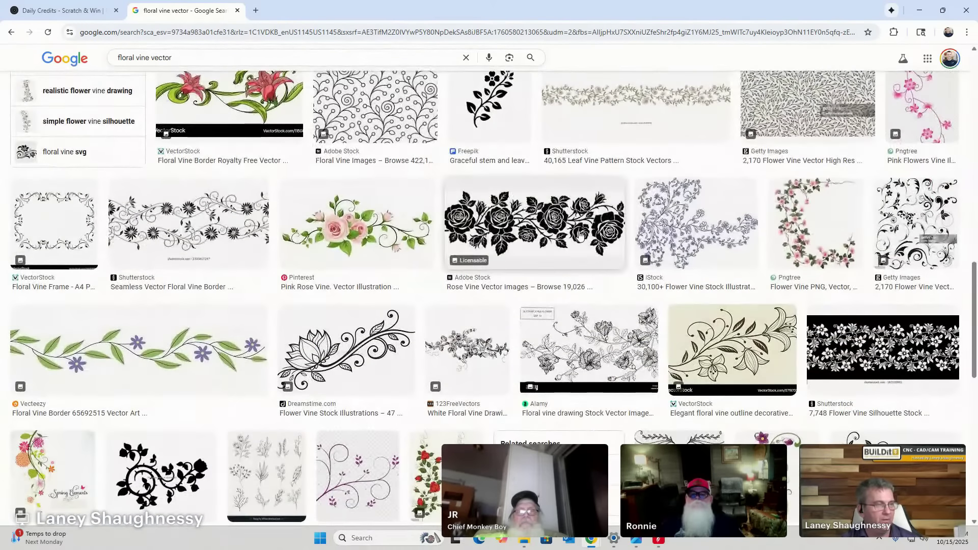
{"action": "scroll", "coordinate": [412, 351], "scroll_direction": "down", "scroll_amount": 2}
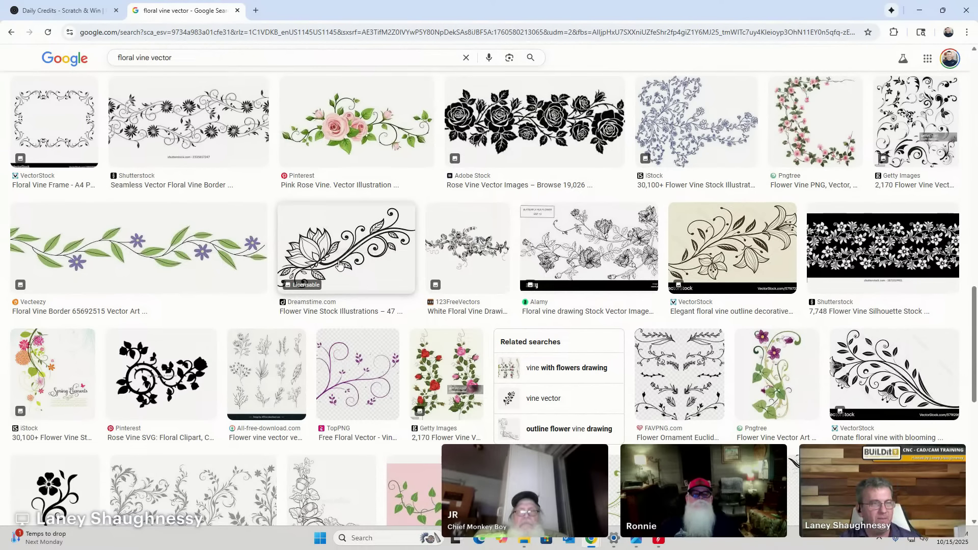
{"action": "scroll", "coordinate": [346, 264], "scroll_direction": "down", "scroll_amount": 3}
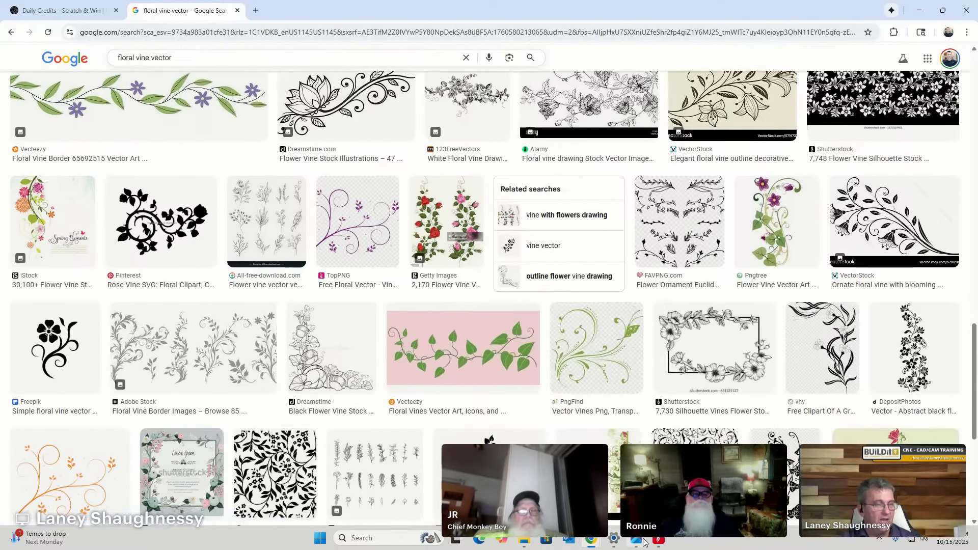
Compare the flower bitmap with the Kessler Family sign in Aspire, then return to Chrome's results.
{"action": "left_click", "coordinate": [658, 540]}
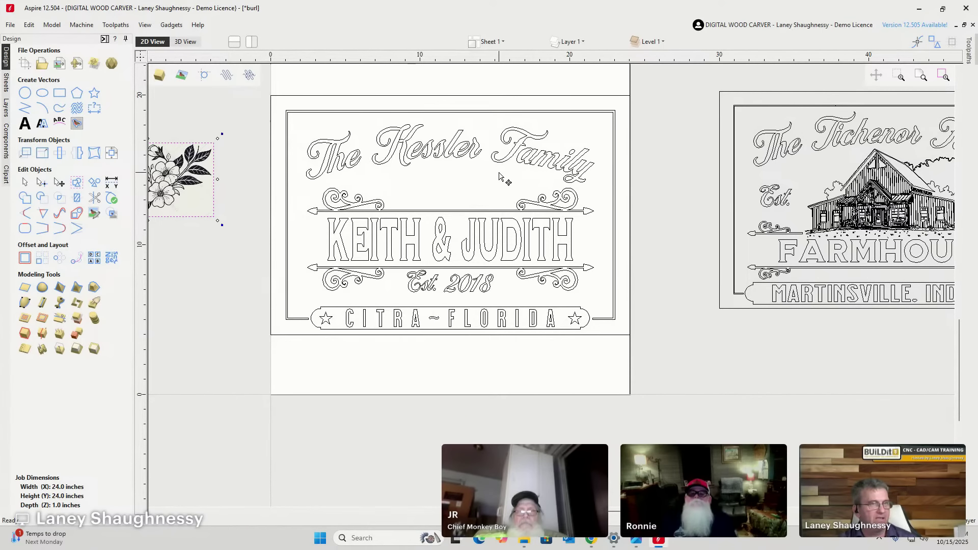
{"action": "scroll", "coordinate": [886, 220], "scroll_direction": "down", "scroll_amount": 3}
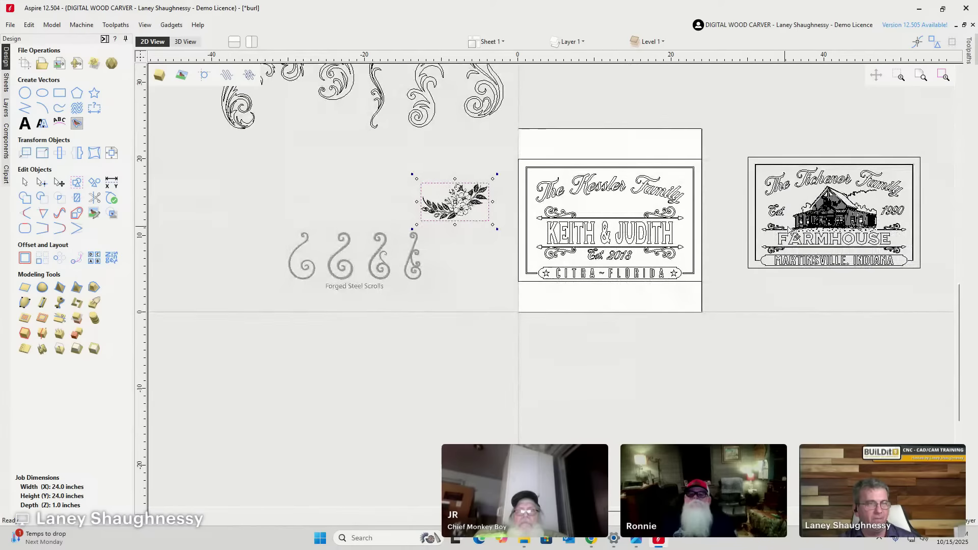
{"action": "scroll", "coordinate": [820, 214], "scroll_direction": "up", "scroll_amount": 2}
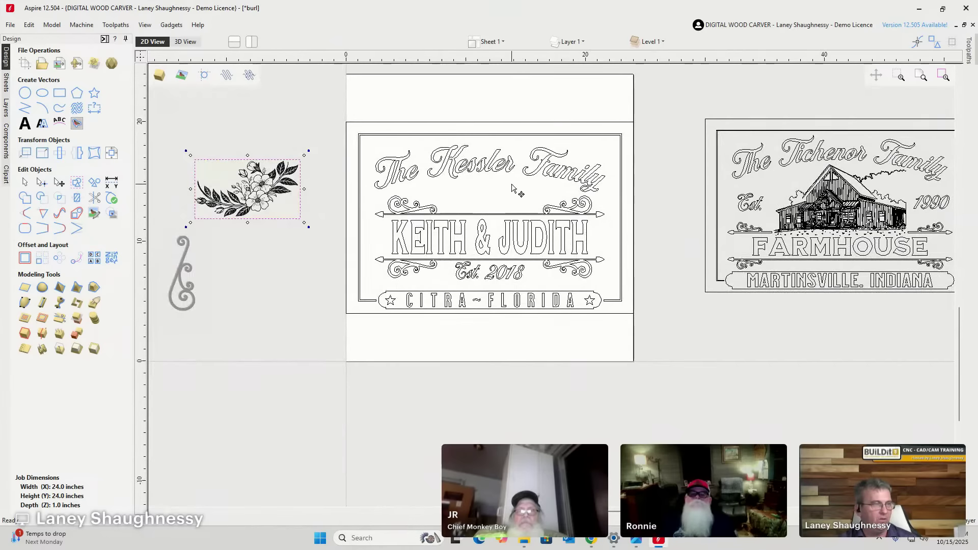
{"action": "scroll", "coordinate": [467, 200], "scroll_direction": "up", "scroll_amount": 2}
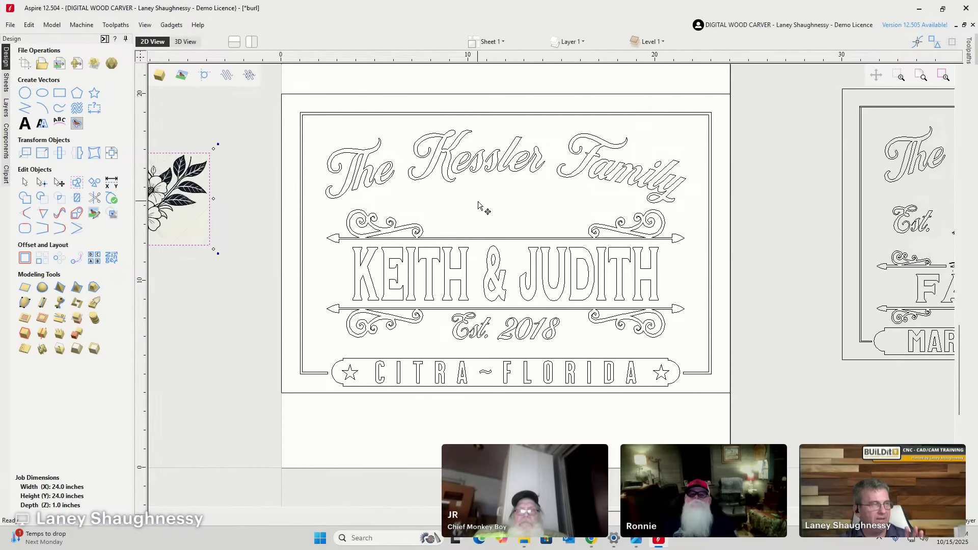
{"action": "scroll", "coordinate": [480, 208], "scroll_direction": "down", "scroll_amount": 3}
{"action": "scroll", "coordinate": [301, 215], "scroll_direction": "up", "scroll_amount": 4}
{"action": "scroll", "coordinate": [301, 216], "scroll_direction": "up", "scroll_amount": 1}
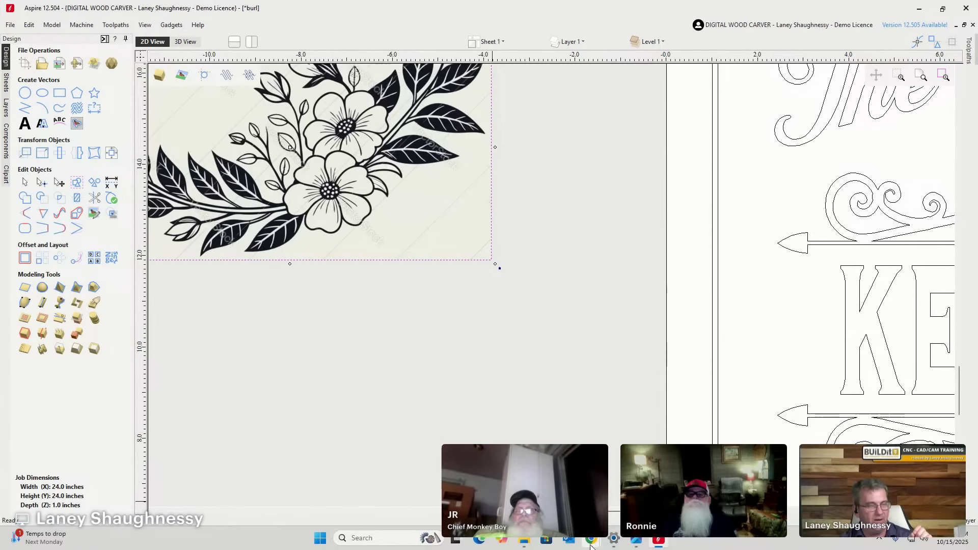
{"action": "mouse_move", "coordinate": [603, 540]}
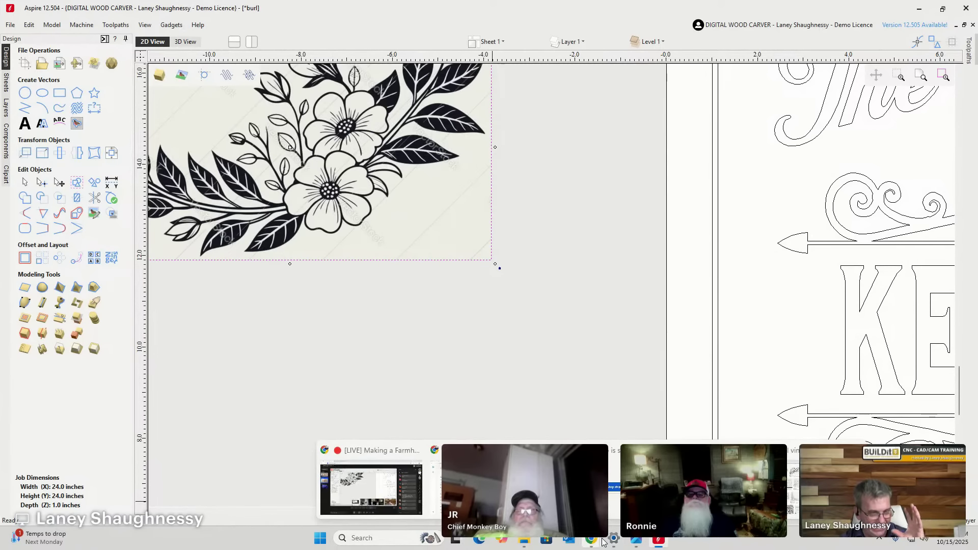
{"action": "left_click", "coordinate": [790, 502]}
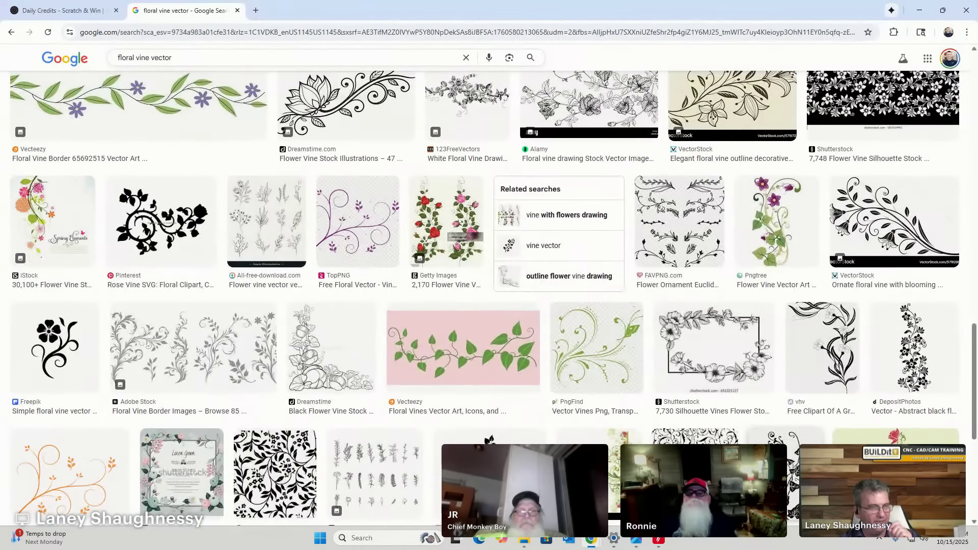
Preview the Shutterstock floral vine frame image, then switch back to Aspire.
{"action": "scroll", "coordinate": [584, 328], "scroll_direction": "down", "scroll_amount": 1}
{"action": "scroll", "coordinate": [584, 329], "scroll_direction": "down", "scroll_amount": 2}
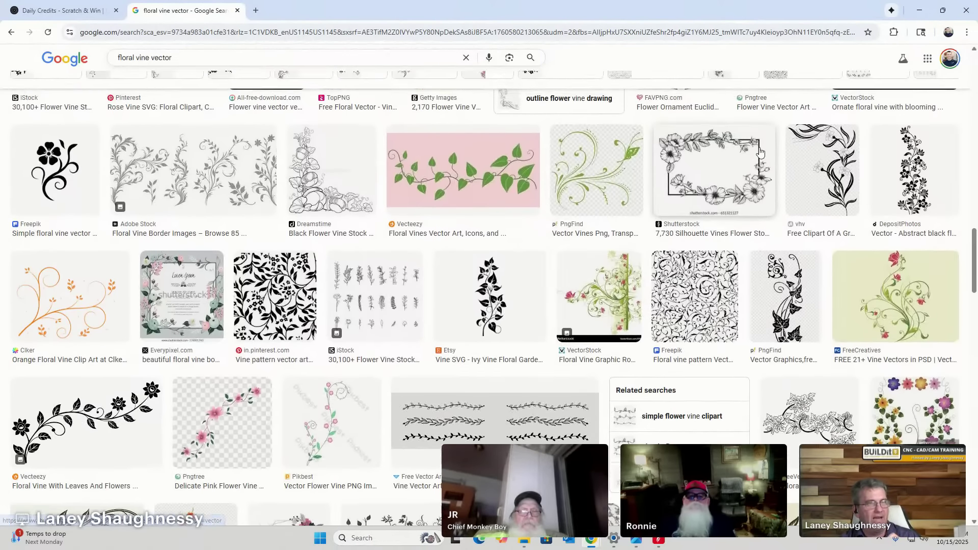
{"action": "left_click", "coordinate": [760, 151]}
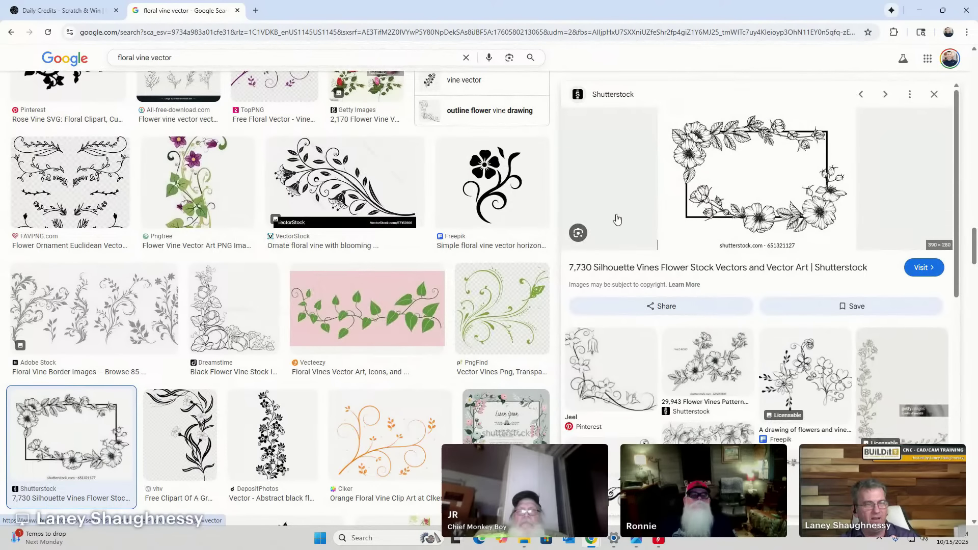
{"action": "scroll", "coordinate": [715, 219], "scroll_direction": "down", "scroll_amount": 3}
{"action": "scroll", "coordinate": [667, 307], "scroll_direction": "down", "scroll_amount": 4}
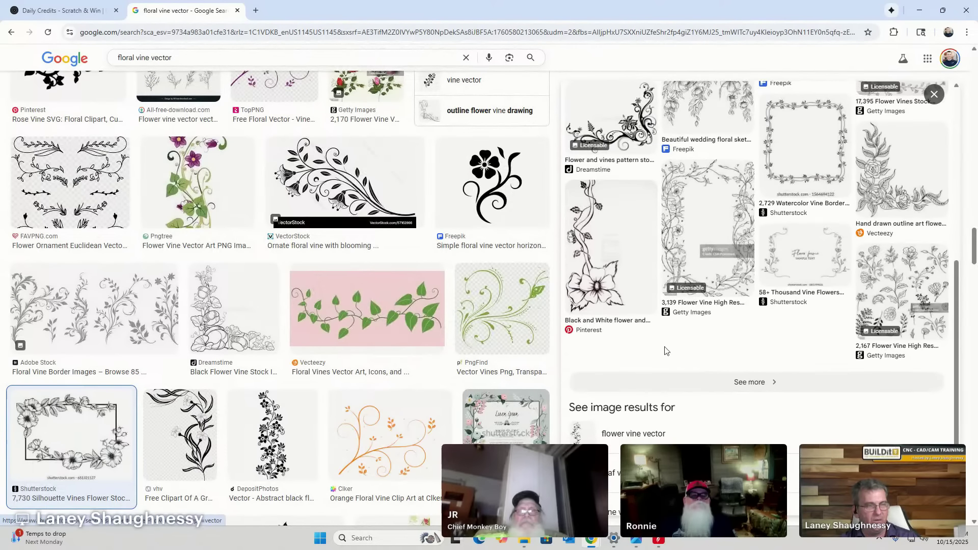
{"action": "key", "text": "alt+Tab"}
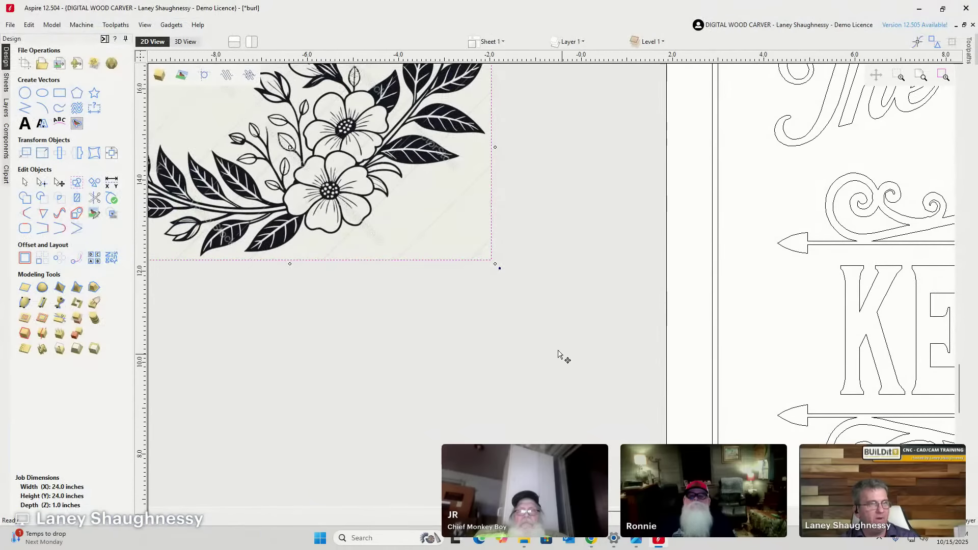
Zoom onto The Kessler Family heading, then go back to the floral vine results.
{"action": "scroll", "coordinate": [558, 351], "scroll_direction": "down", "scroll_amount": 2}
{"action": "scroll", "coordinate": [559, 351], "scroll_direction": "down", "scroll_amount": 4}
{"action": "scroll", "coordinate": [425, 441], "scroll_direction": "up", "scroll_amount": 6}
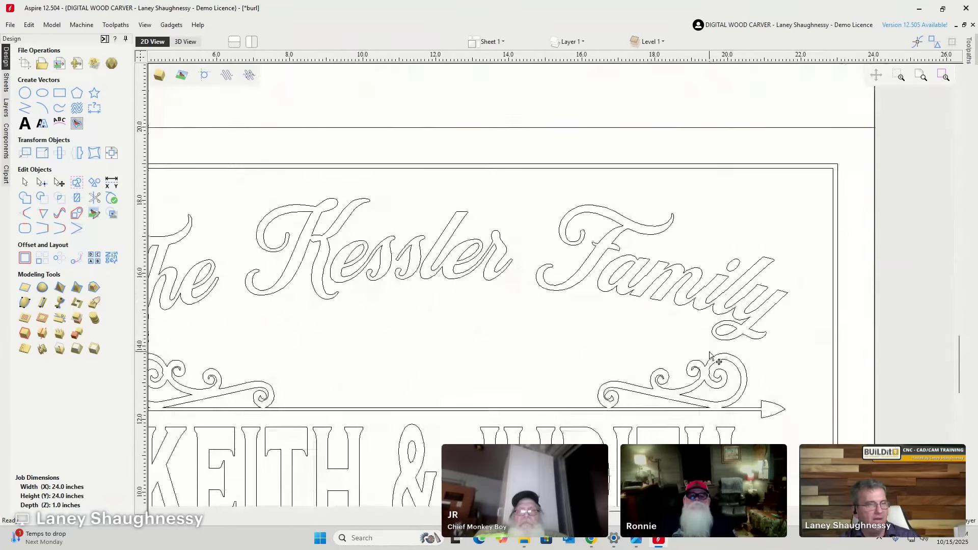
{"action": "scroll", "coordinate": [510, 319], "scroll_direction": "down", "scroll_amount": 2}
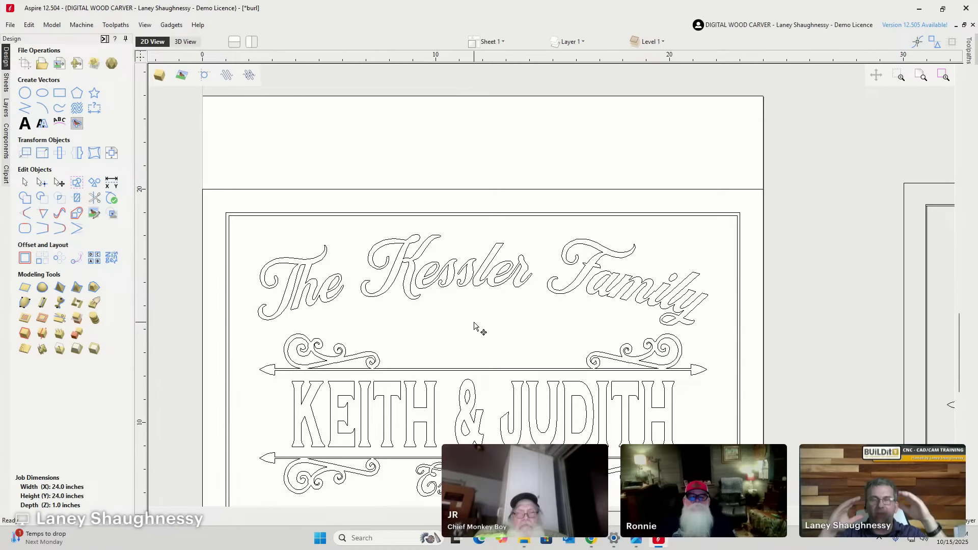
{"action": "left_click", "coordinate": [590, 538]}
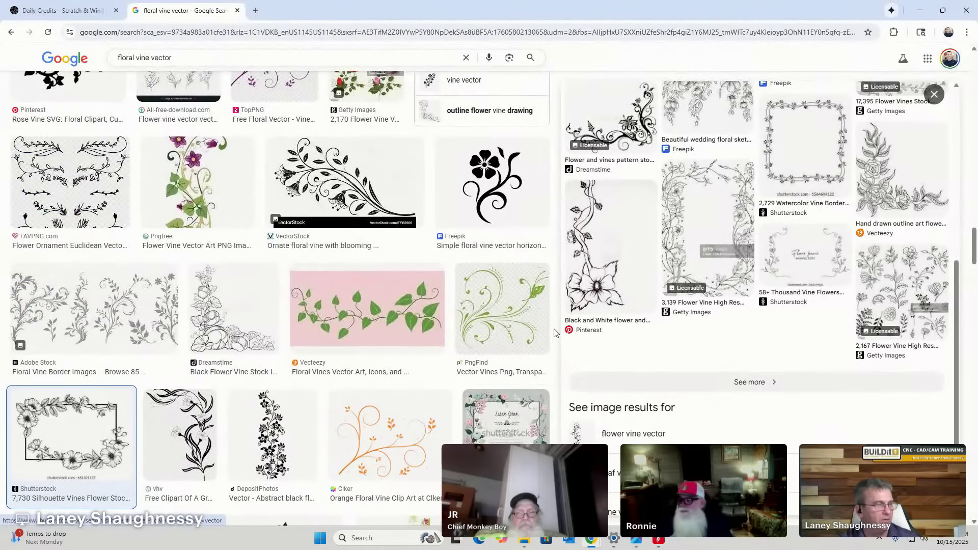
Change the query to 'floral FLOURISH VECTOR' and run the search.
{"action": "scroll", "coordinate": [548, 336], "scroll_direction": "down", "scroll_amount": 10}
{"action": "scroll", "coordinate": [548, 336], "scroll_direction": "down", "scroll_amount": 3}
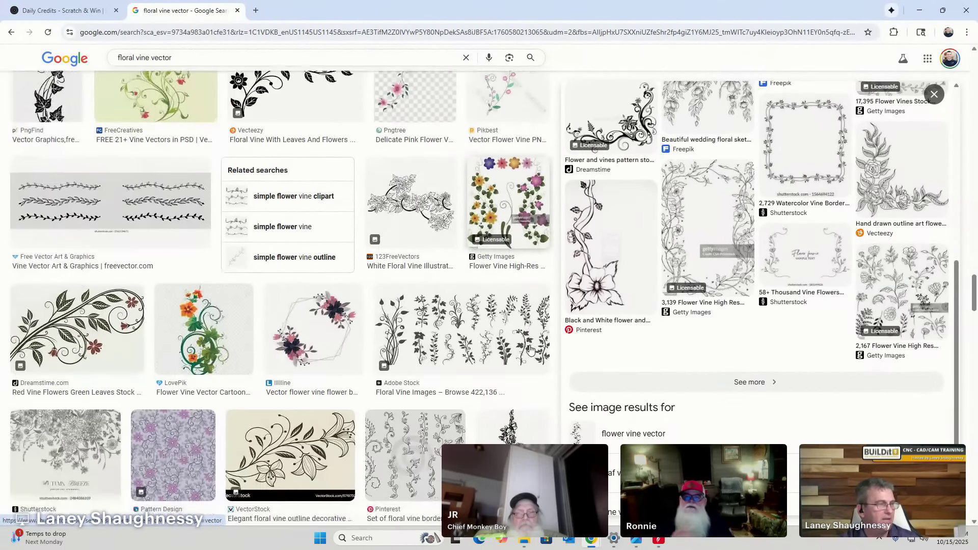
{"action": "scroll", "coordinate": [260, 229], "scroll_direction": "up", "scroll_amount": 15}
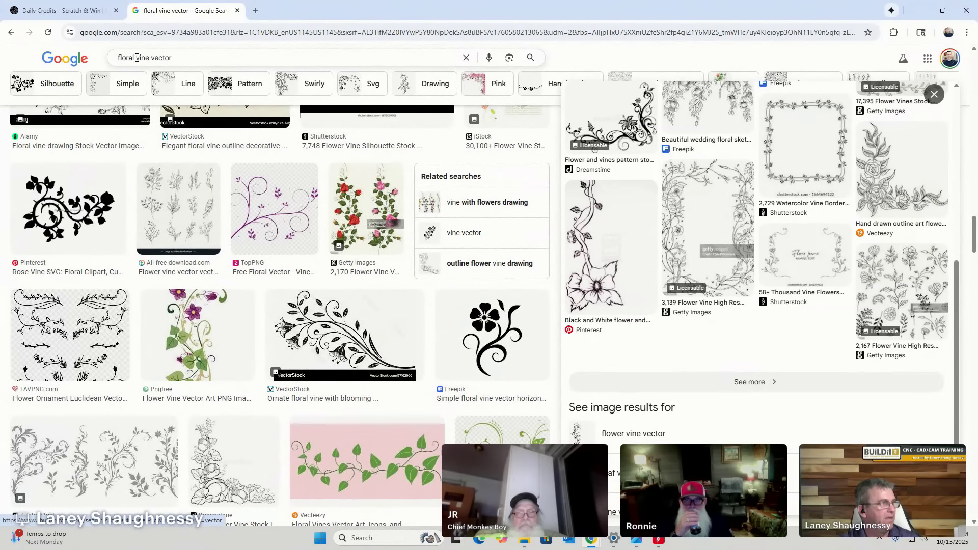
{"action": "left_click_drag", "start_coordinate": [135, 57], "coordinate": [147, 57]}
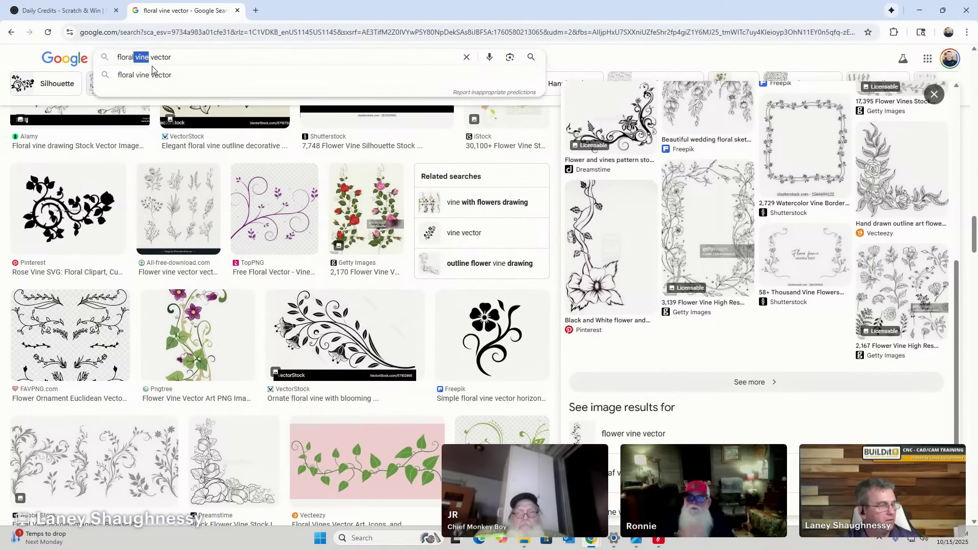
{"action": "key", "text": "BackSpace"}
{"action": "type", "text": "FLOUR"}
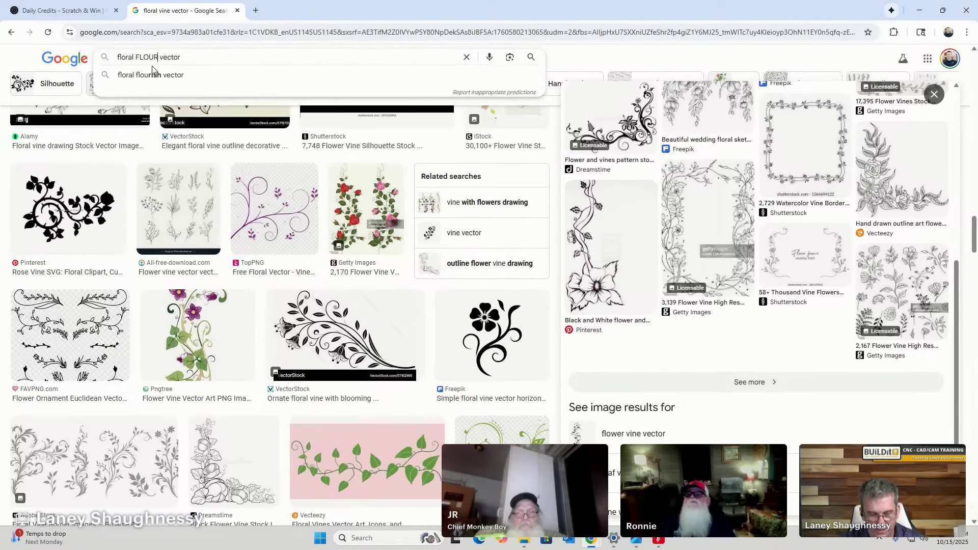
{"action": "type", "text": "ISH VE"}
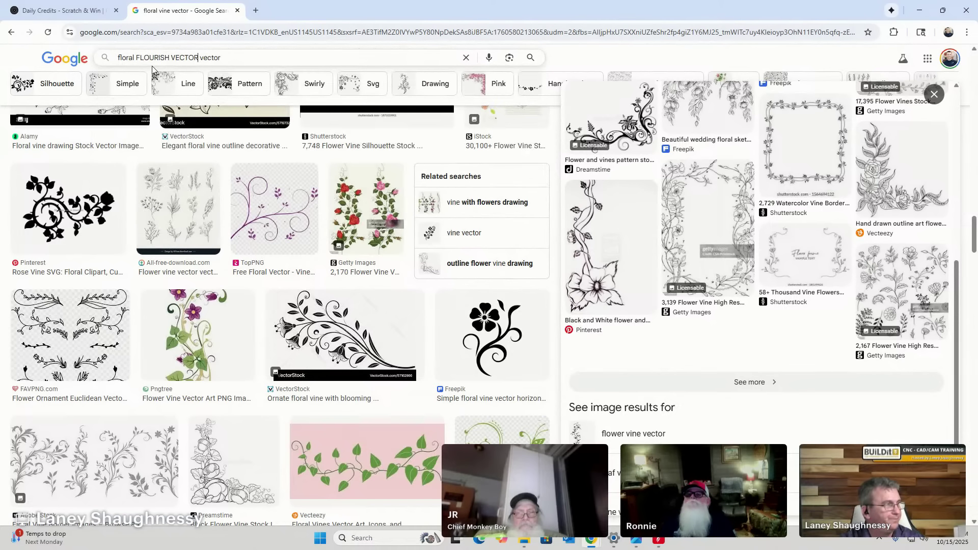
{"action": "type", "text": "CTOR"}
{"action": "key", "text": "Delete"}
{"action": "key", "text": "Delete"}
{"action": "key", "text": "Delete"}
{"action": "key", "text": "Delete"}
{"action": "key", "text": "Delete"}
{"action": "key", "text": "Delete"}
{"action": "key", "text": "Delete"}
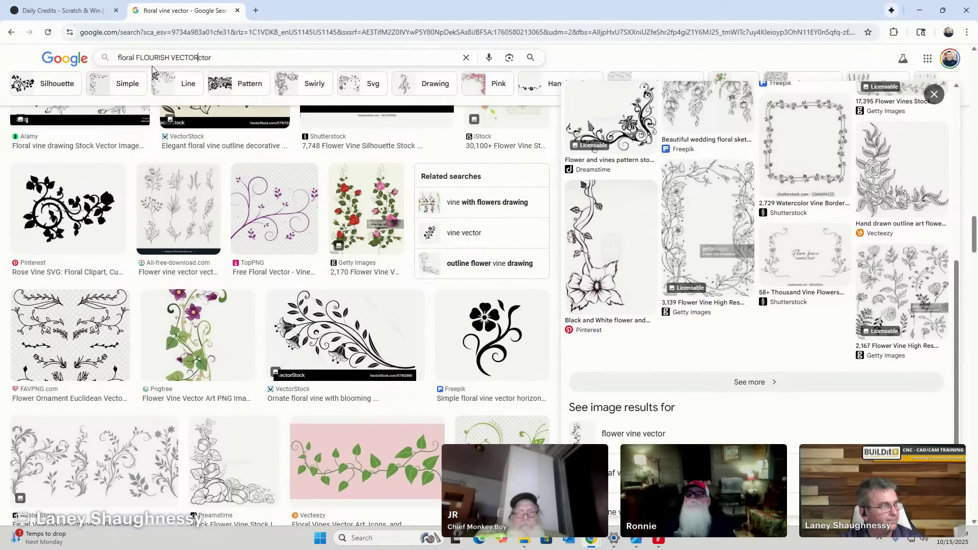
{"action": "key", "text": "Return"}
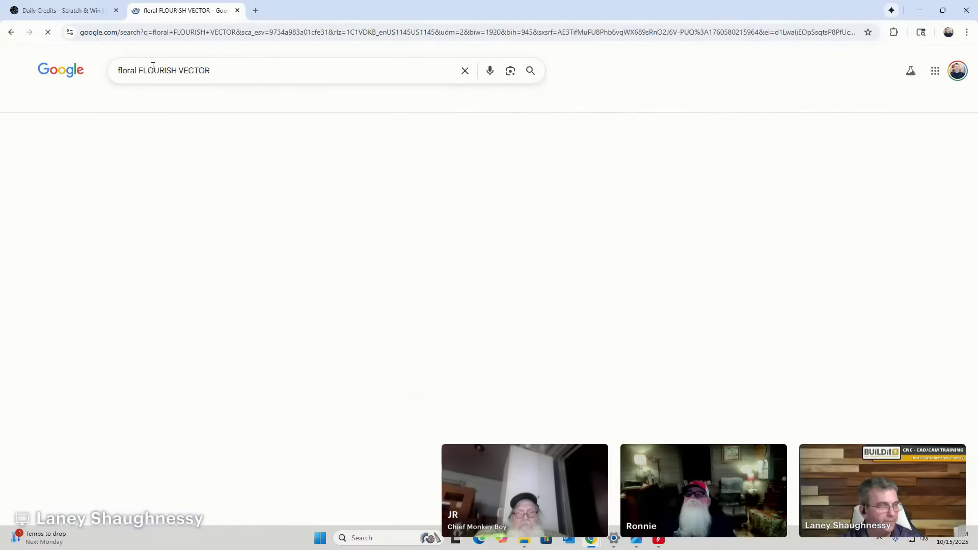
Scroll through the ornamental flourish, divider and frame image results.
{"action": "scroll", "coordinate": [205, 180], "scroll_direction": "down", "scroll_amount": 5}
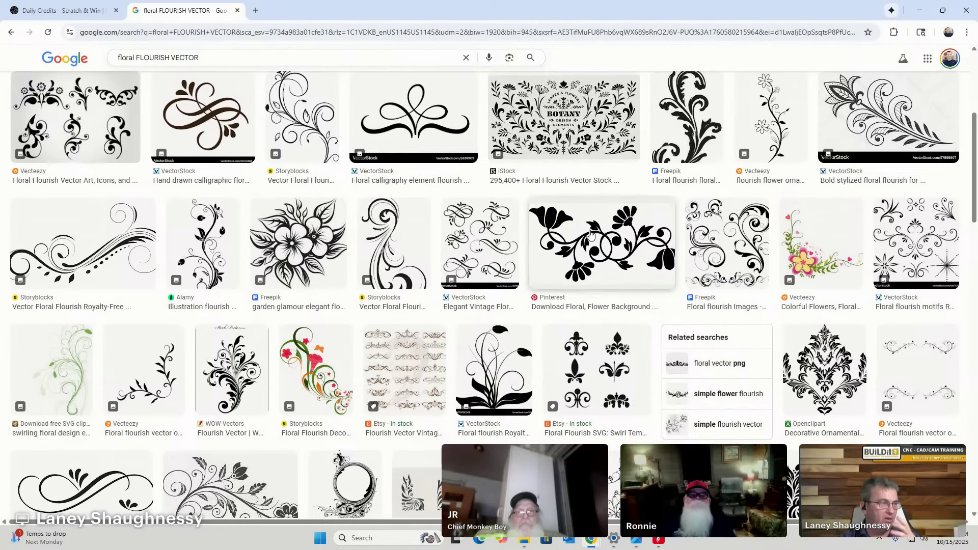
{"action": "scroll", "coordinate": [560, 245], "scroll_direction": "down", "scroll_amount": 5}
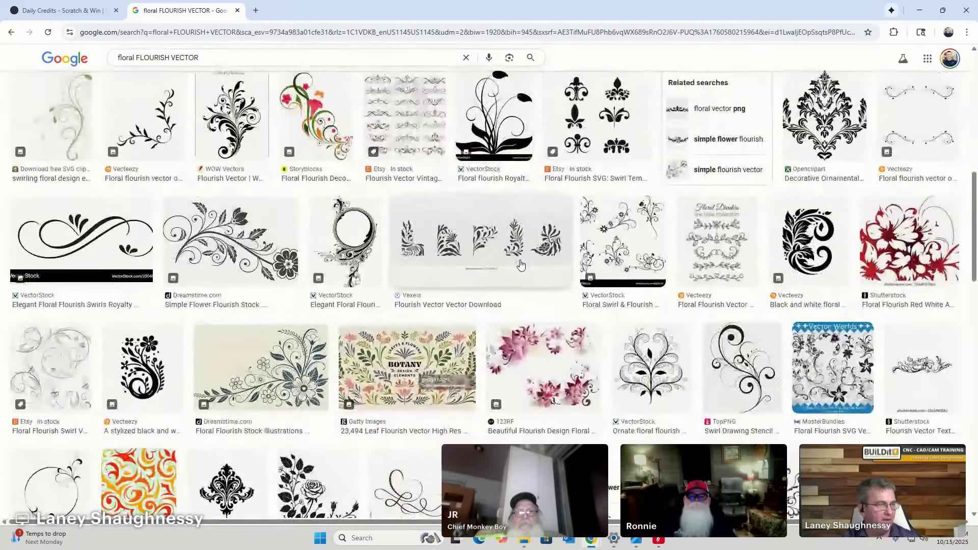
{"action": "scroll", "coordinate": [520, 264], "scroll_direction": "down", "scroll_amount": 4}
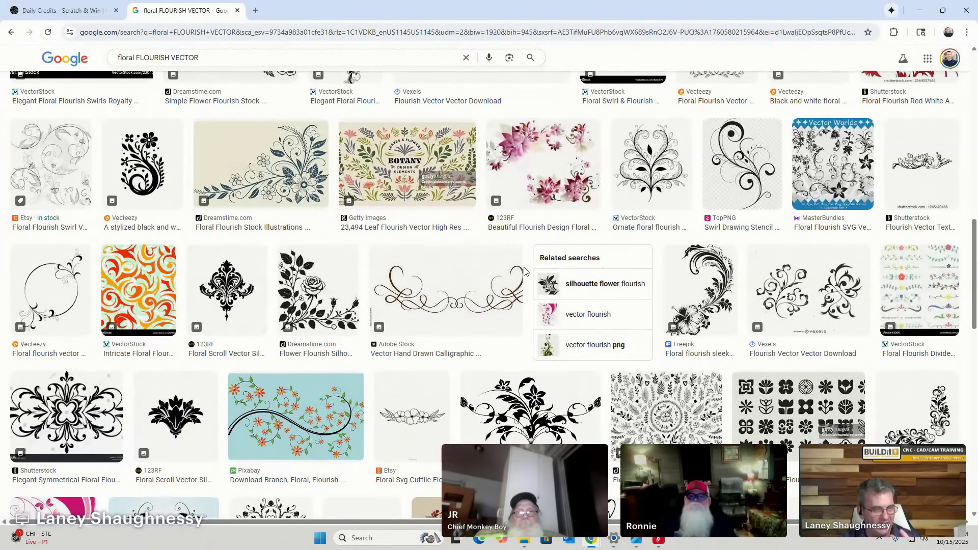
{"action": "scroll", "coordinate": [525, 271], "scroll_direction": "down", "scroll_amount": 6}
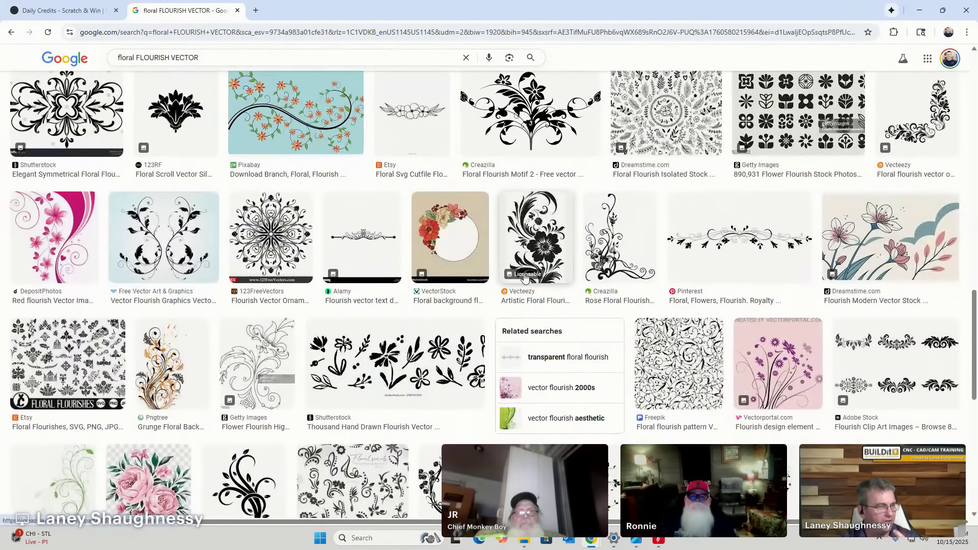
{"action": "scroll", "coordinate": [524, 275], "scroll_direction": "down", "scroll_amount": 6}
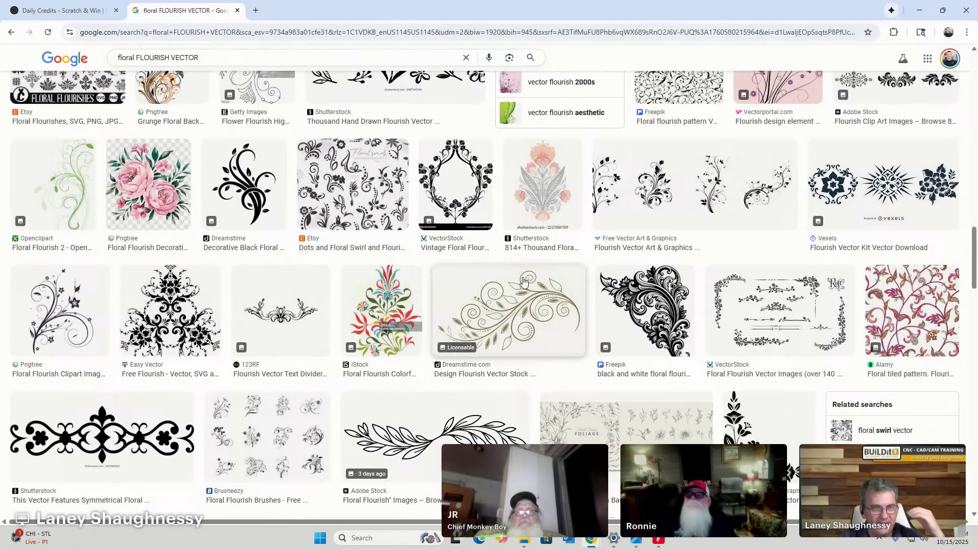
{"action": "scroll", "coordinate": [546, 319], "scroll_direction": "down", "scroll_amount": 7}
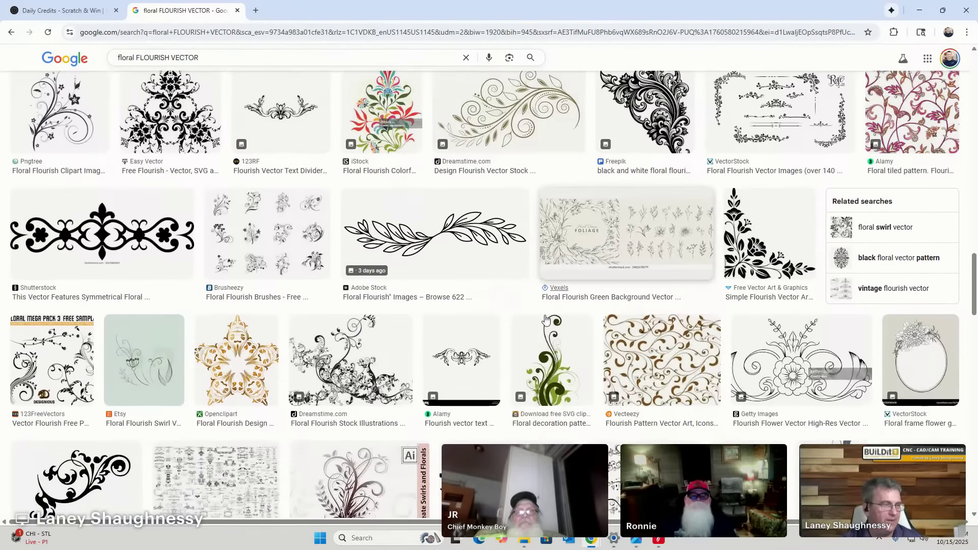
{"action": "scroll", "coordinate": [544, 321], "scroll_direction": "down", "scroll_amount": 7}
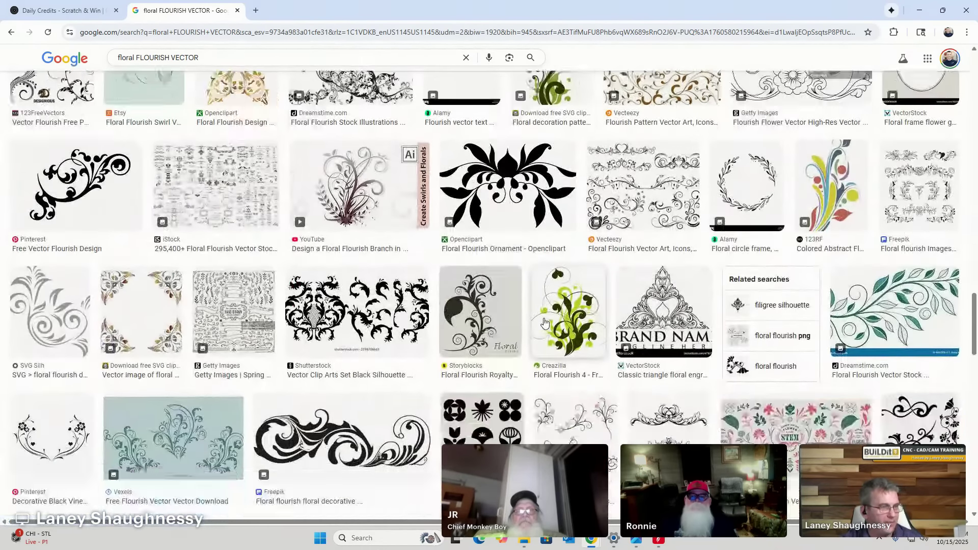
{"action": "scroll", "coordinate": [544, 322], "scroll_direction": "down", "scroll_amount": 1}
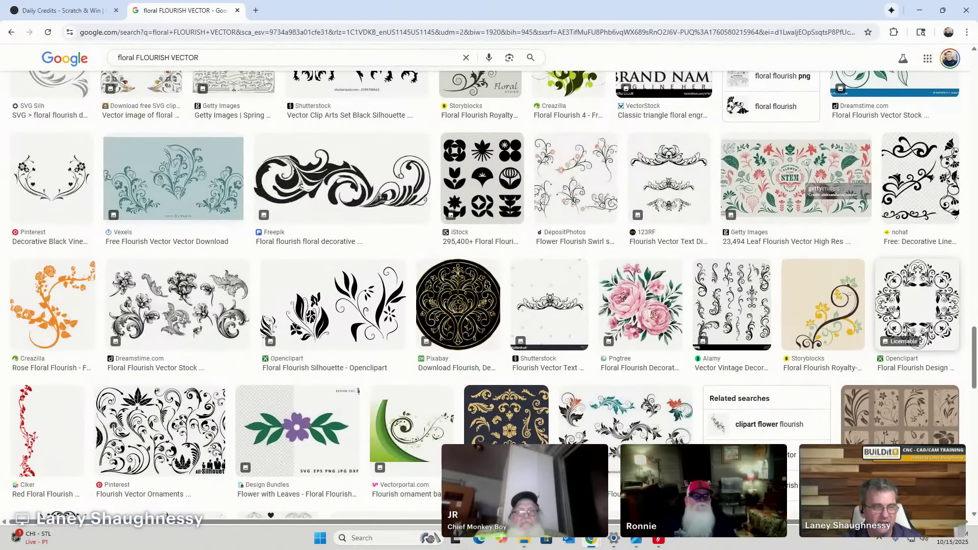
{"action": "scroll", "coordinate": [645, 423], "scroll_direction": "down", "scroll_amount": 3}
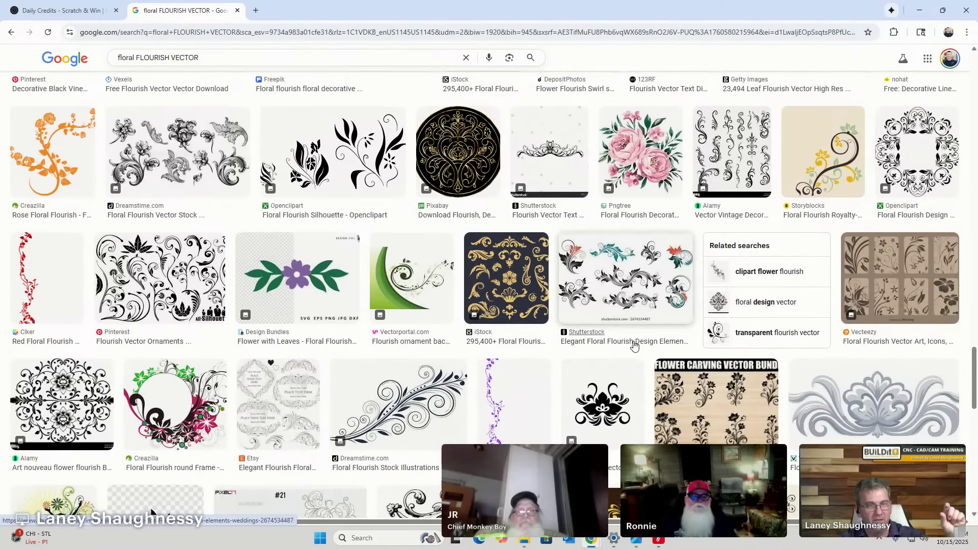
{"action": "scroll", "coordinate": [634, 345], "scroll_direction": "down", "scroll_amount": 3}
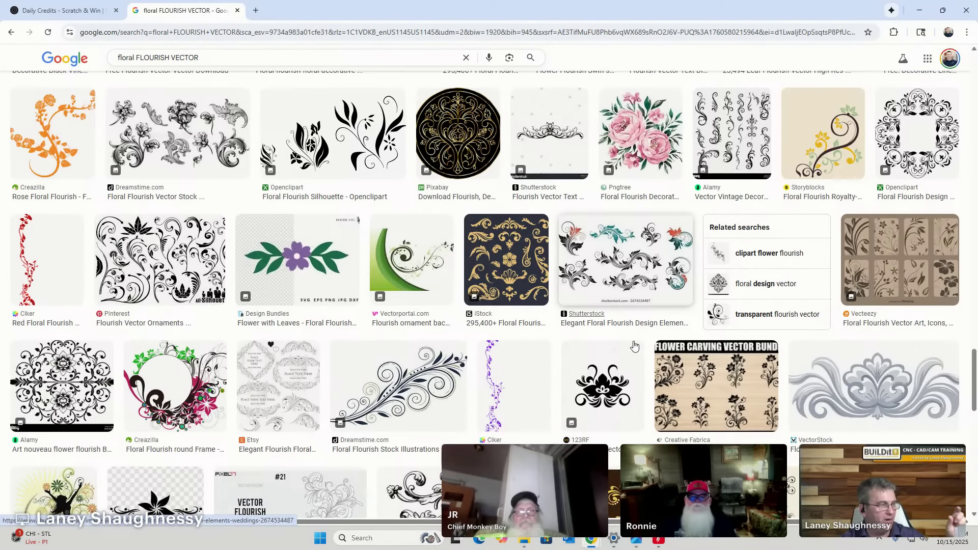
{"action": "scroll", "coordinate": [634, 345], "scroll_direction": "down", "scroll_amount": 7}
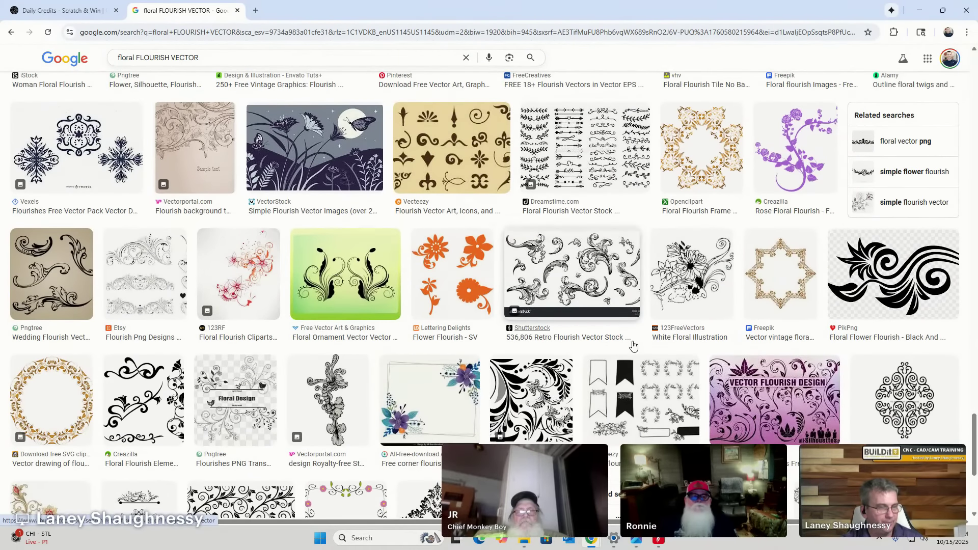
{"action": "scroll", "coordinate": [634, 347], "scroll_direction": "down", "scroll_amount": 5}
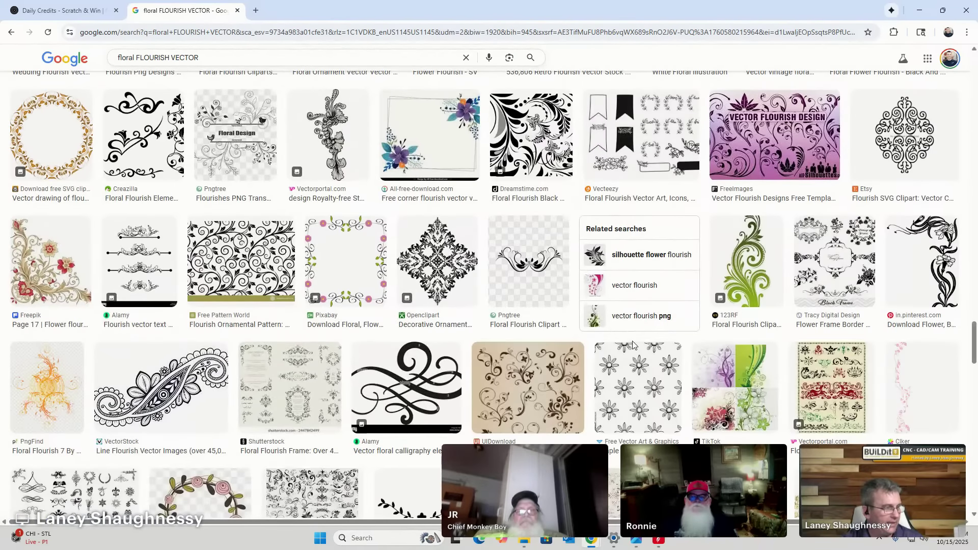
{"action": "scroll", "coordinate": [633, 345], "scroll_direction": "down", "scroll_amount": 9}
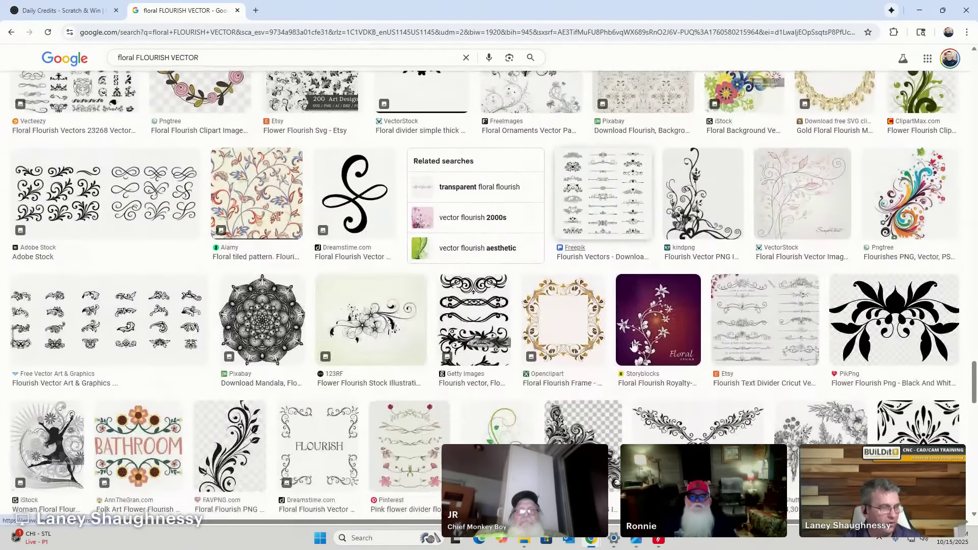
{"action": "scroll", "coordinate": [633, 345], "scroll_direction": "down", "scroll_amount": 8}
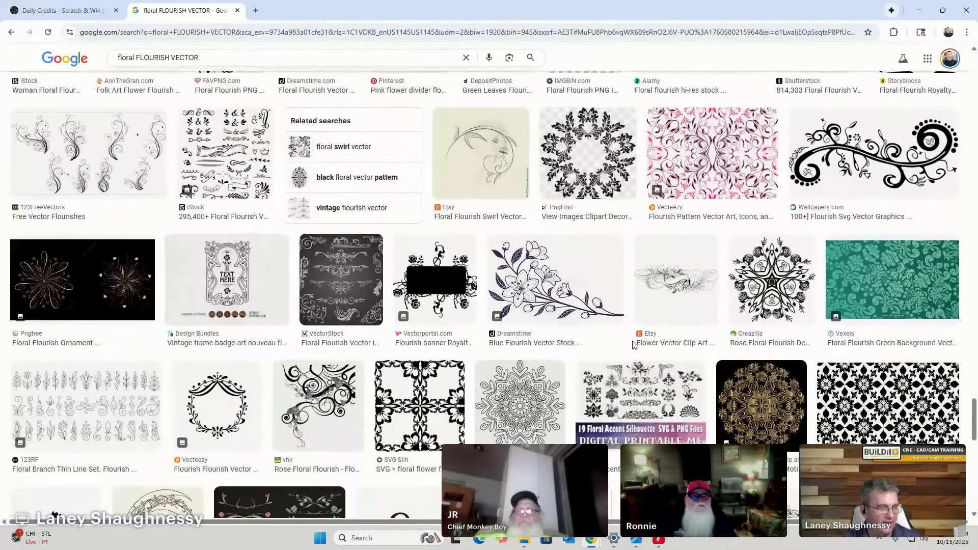
{"action": "scroll", "coordinate": [633, 345], "scroll_direction": "down", "scroll_amount": 7}
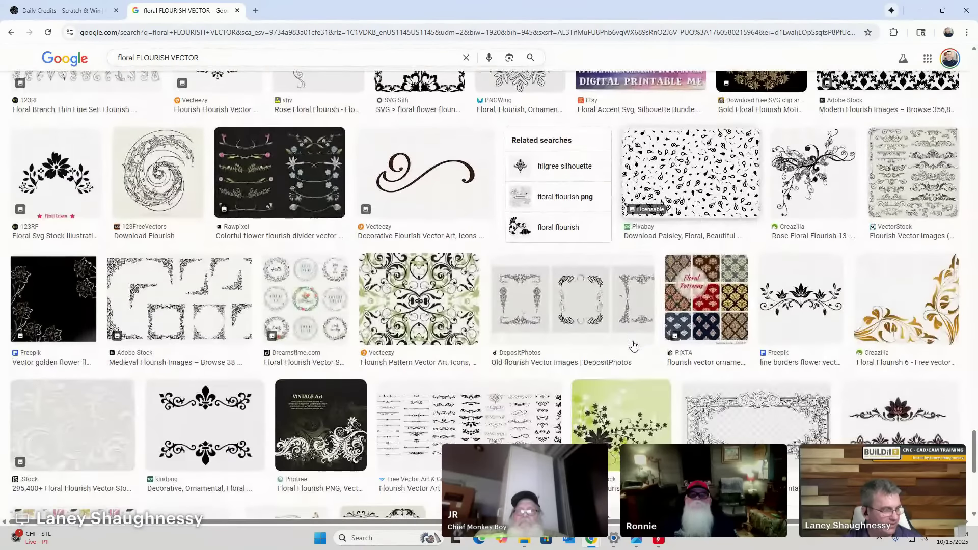
{"action": "scroll", "coordinate": [633, 347], "scroll_direction": "down", "scroll_amount": 8}
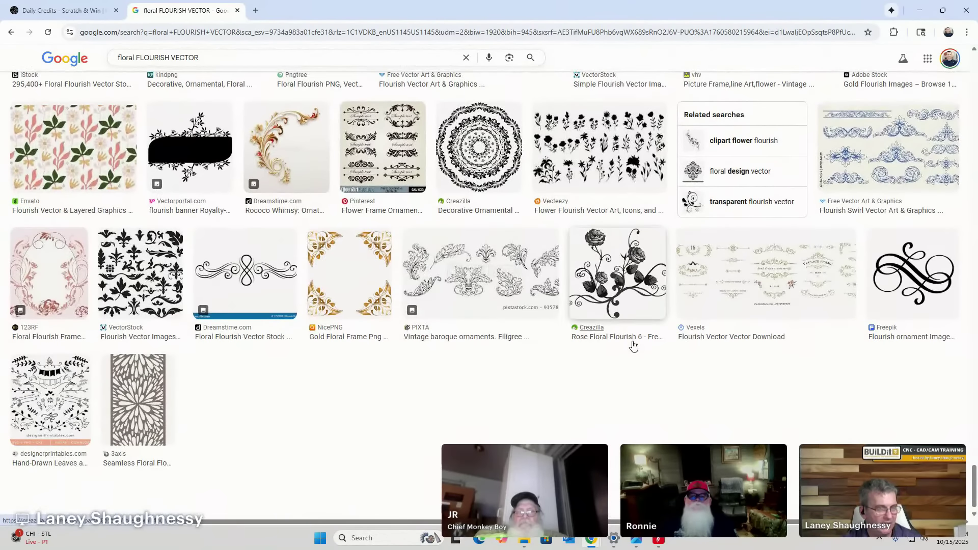
{"action": "scroll", "coordinate": [633, 346], "scroll_direction": "down", "scroll_amount": 4}
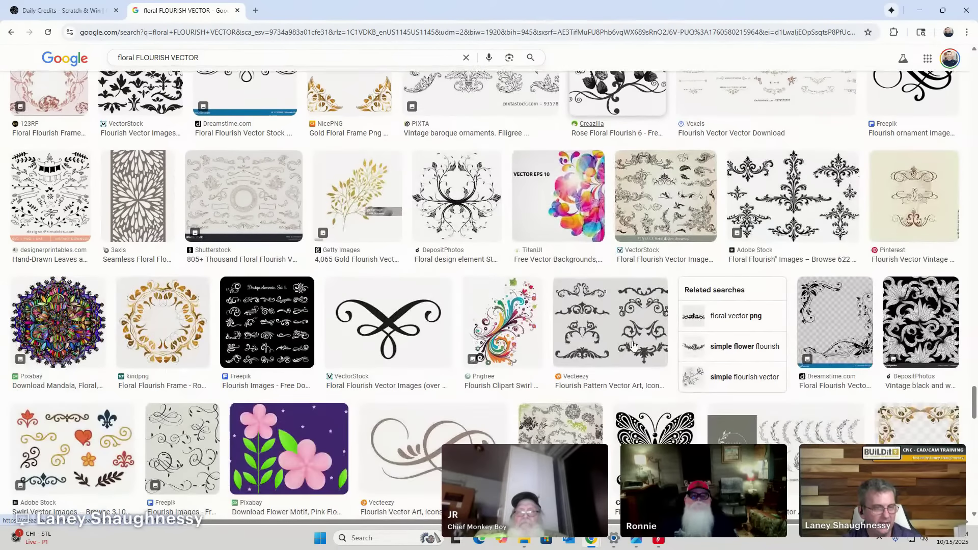
{"action": "scroll", "coordinate": [633, 345], "scroll_direction": "down", "scroll_amount": 3}
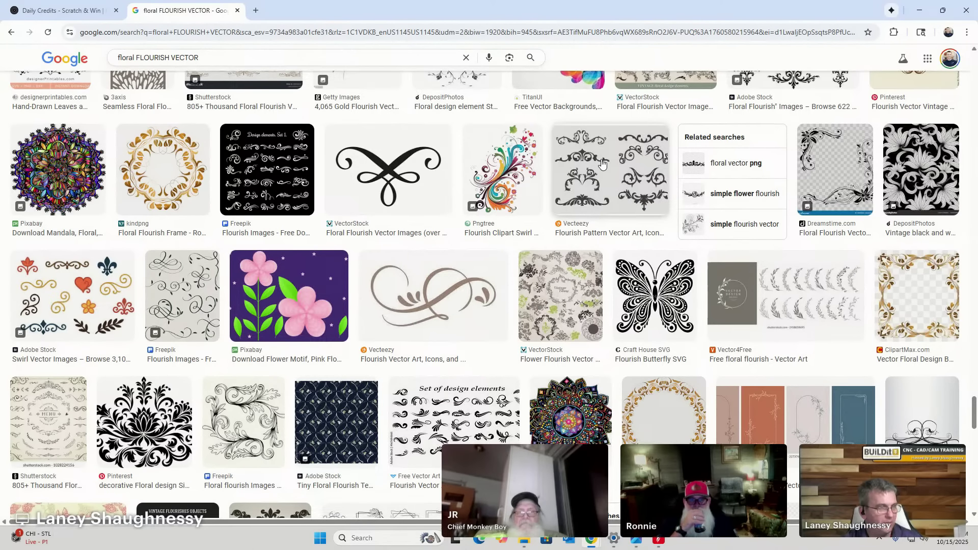
{"action": "scroll", "coordinate": [358, 382], "scroll_direction": "down", "scroll_amount": 3}
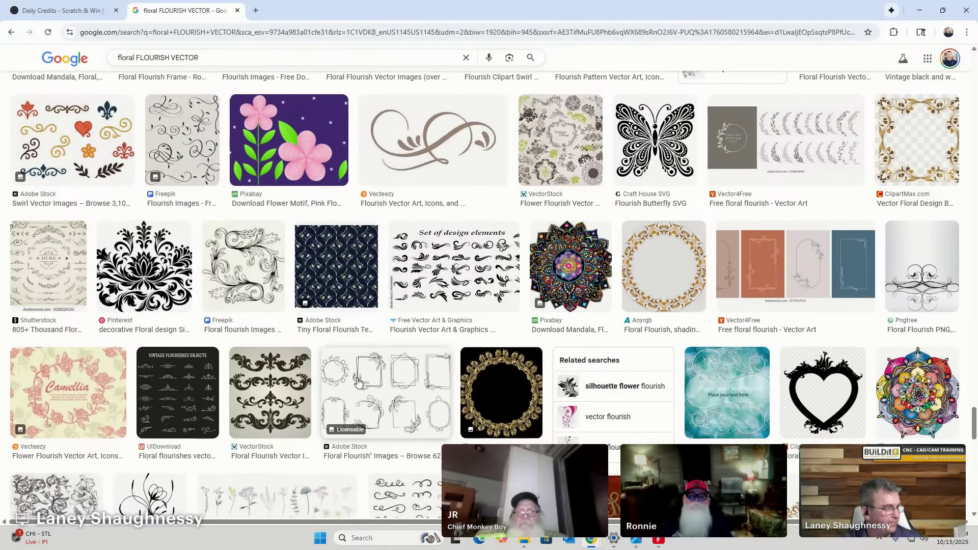
{"action": "scroll", "coordinate": [358, 382], "scroll_direction": "down", "scroll_amount": 1}
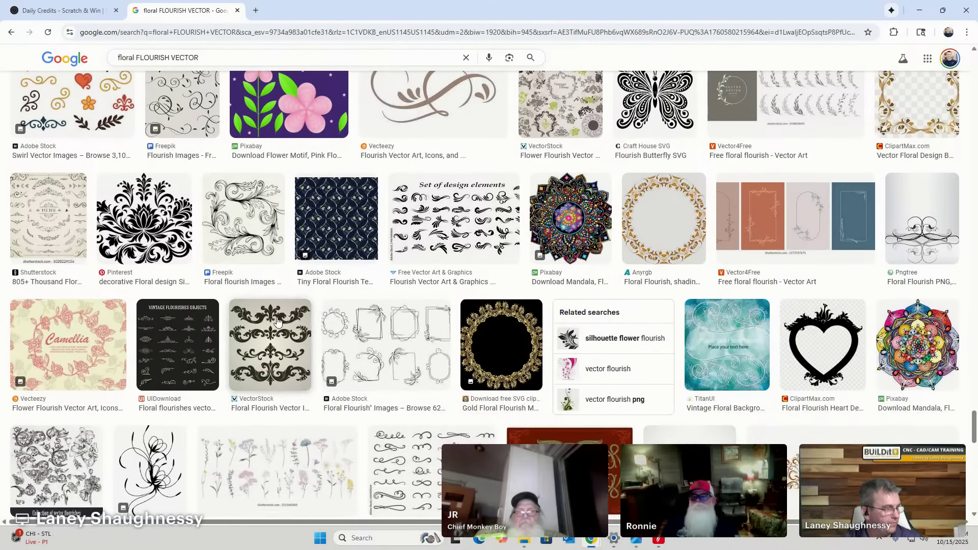
{"action": "scroll", "coordinate": [278, 321], "scroll_direction": "down", "scroll_amount": 6}
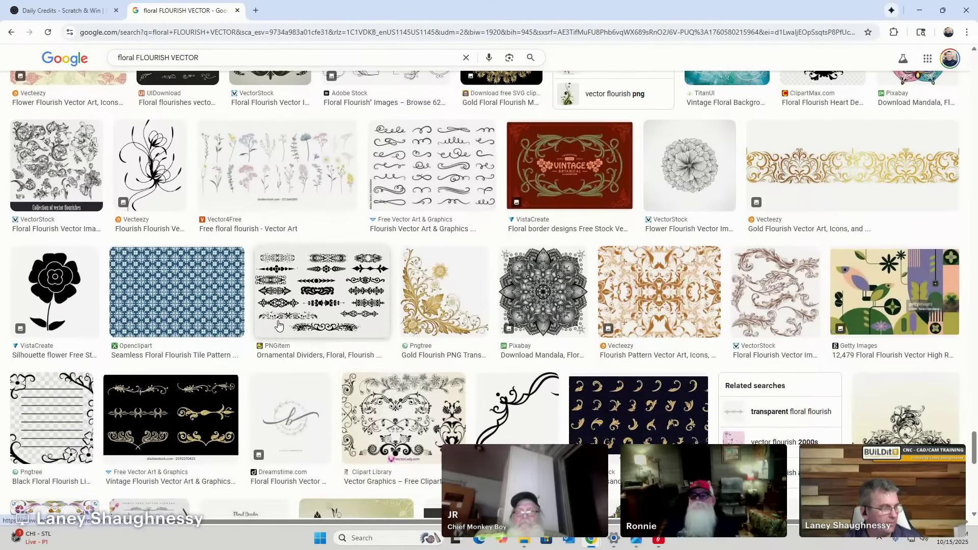
{"action": "scroll", "coordinate": [278, 325], "scroll_direction": "up", "scroll_amount": 6}
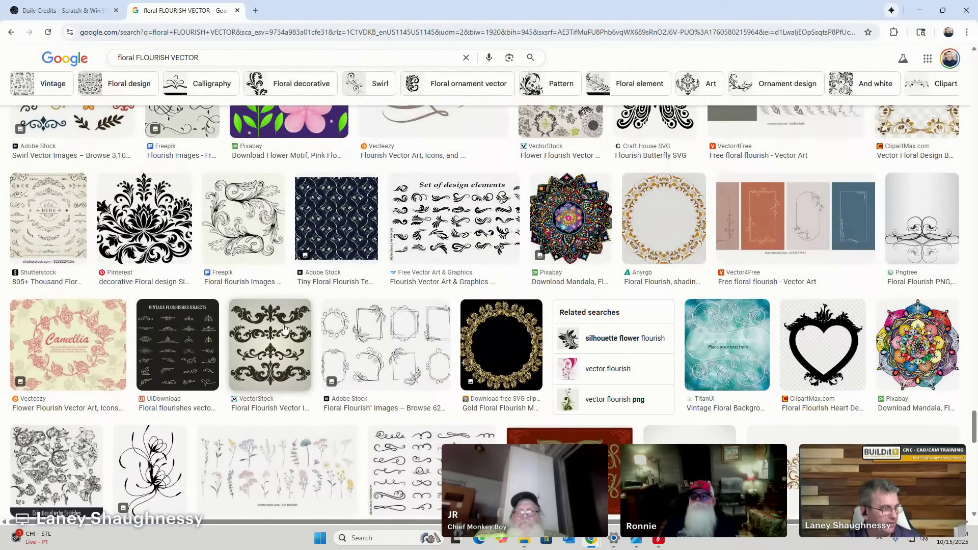
Preview the VectorStock and Medieval Flourish images, ending on Dreamstime's Hand Drawn Design Elements.
{"action": "left_click", "coordinate": [273, 363]}
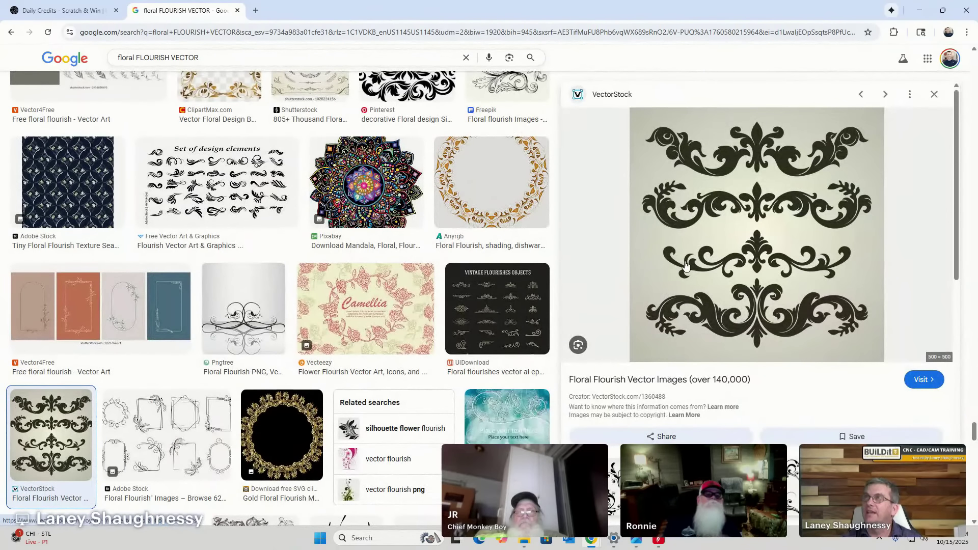
{"action": "scroll", "coordinate": [601, 286], "scroll_direction": "down", "scroll_amount": 4}
{"action": "scroll", "coordinate": [608, 286], "scroll_direction": "down", "scroll_amount": 3}
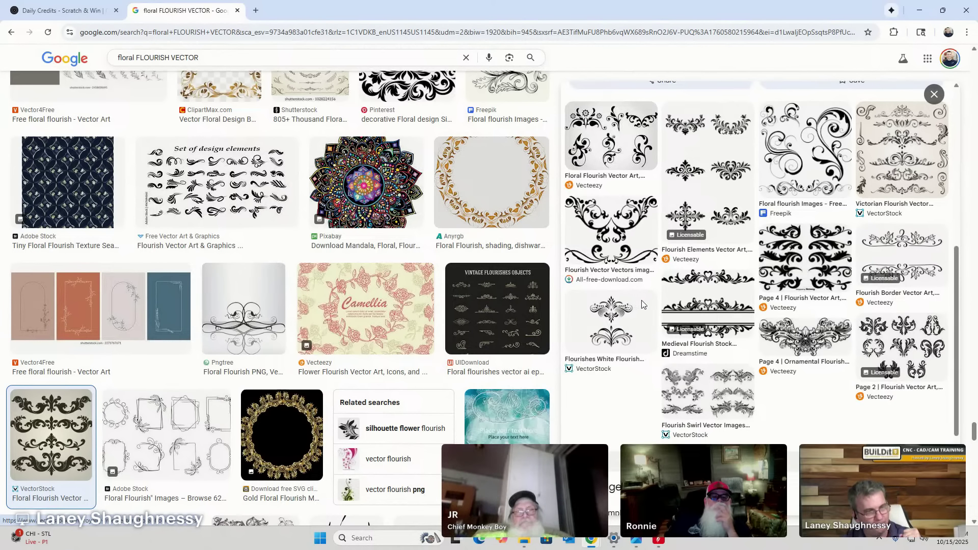
{"action": "left_click", "coordinate": [707, 280]}
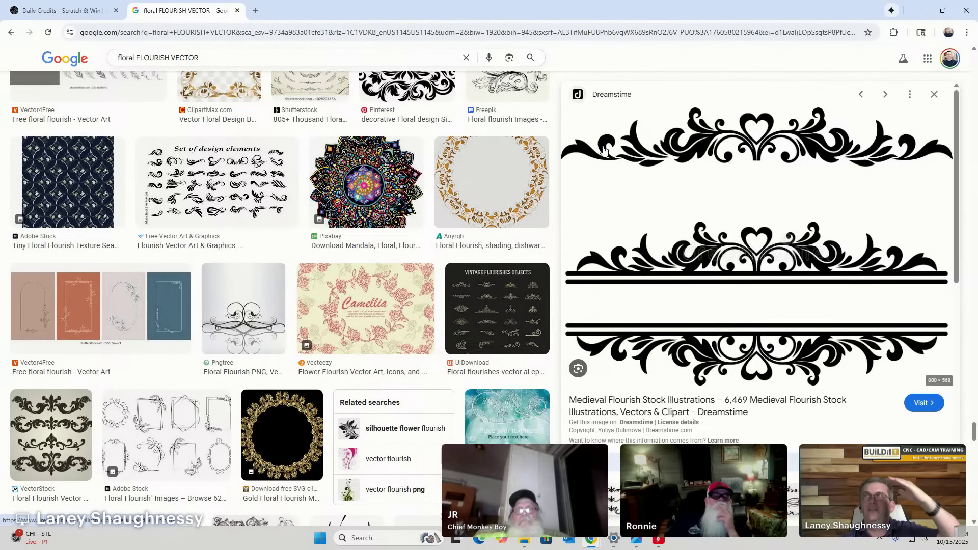
{"action": "scroll", "coordinate": [657, 295], "scroll_direction": "down", "scroll_amount": 4}
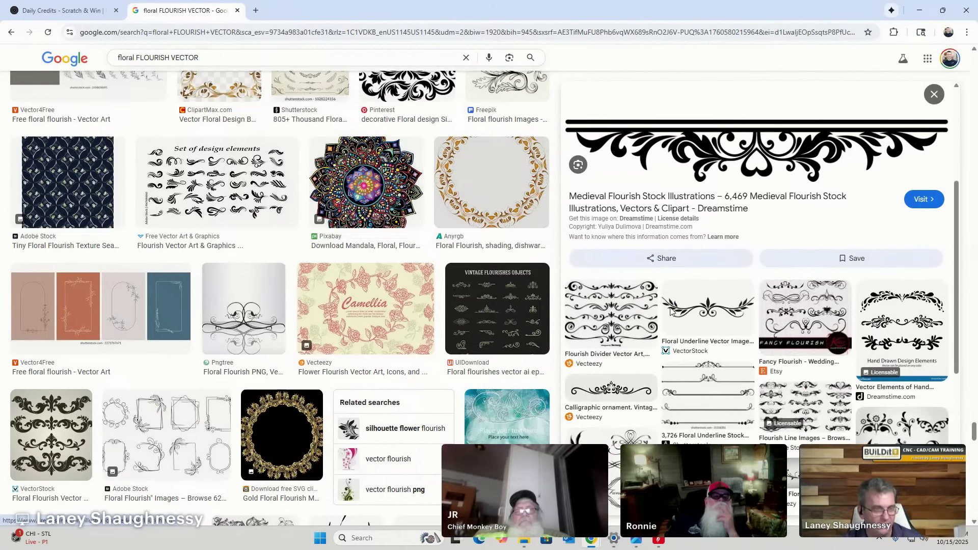
{"action": "scroll", "coordinate": [669, 312], "scroll_direction": "down", "scroll_amount": 1}
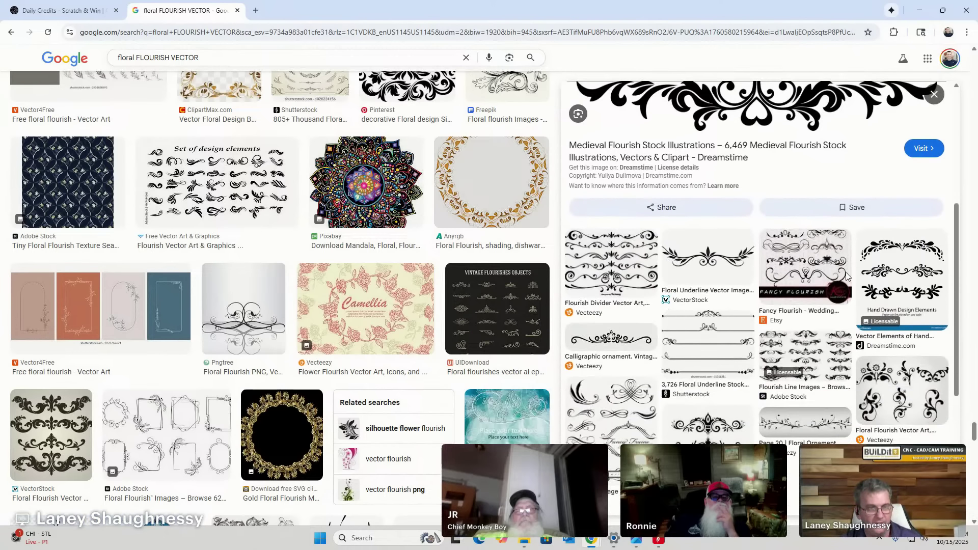
{"action": "left_click", "coordinate": [892, 251]}
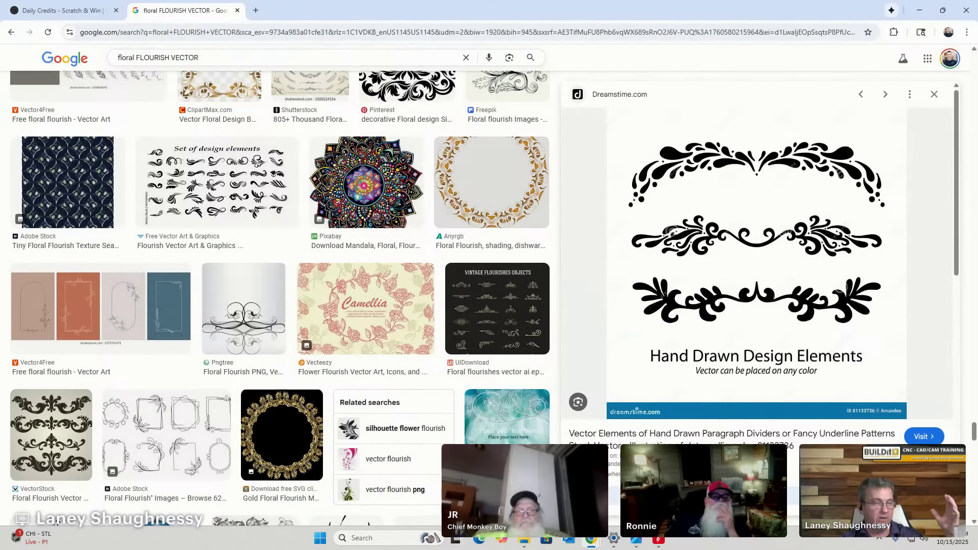
Replace 'floral' with 'fLOWER' to search FLOWER FLOURISH VECTOR.
{"action": "double_click", "coordinate": [135, 59]}
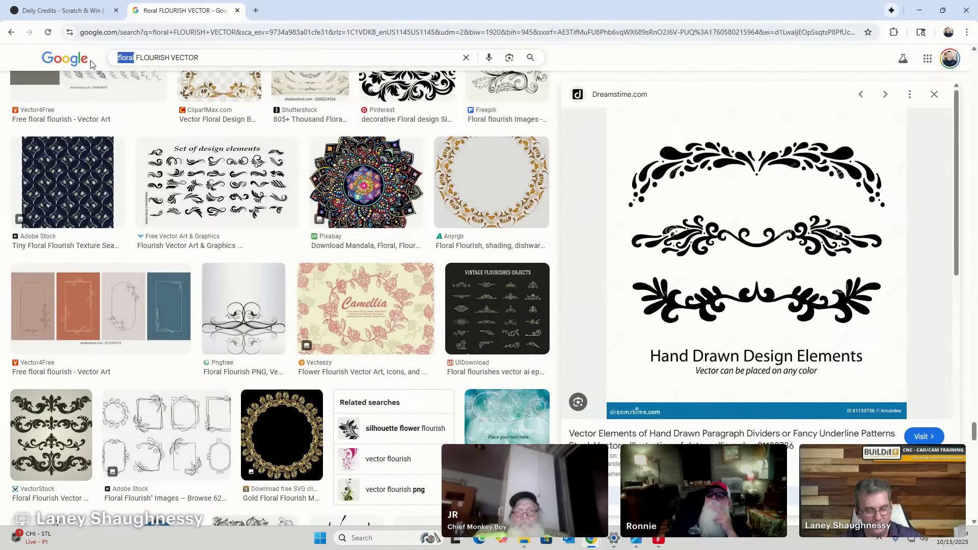
{"action": "type", "text": "fLOWER"}
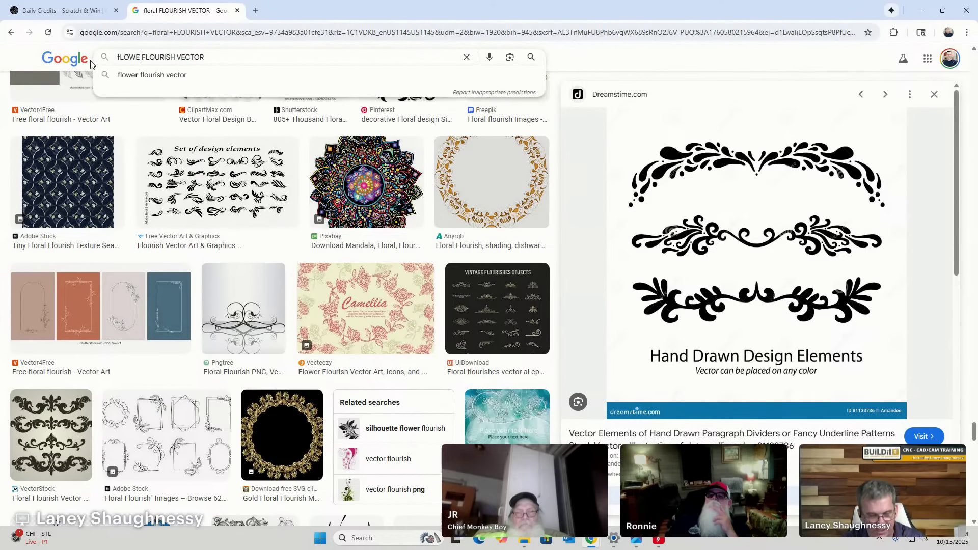
{"action": "key", "text": "Return"}
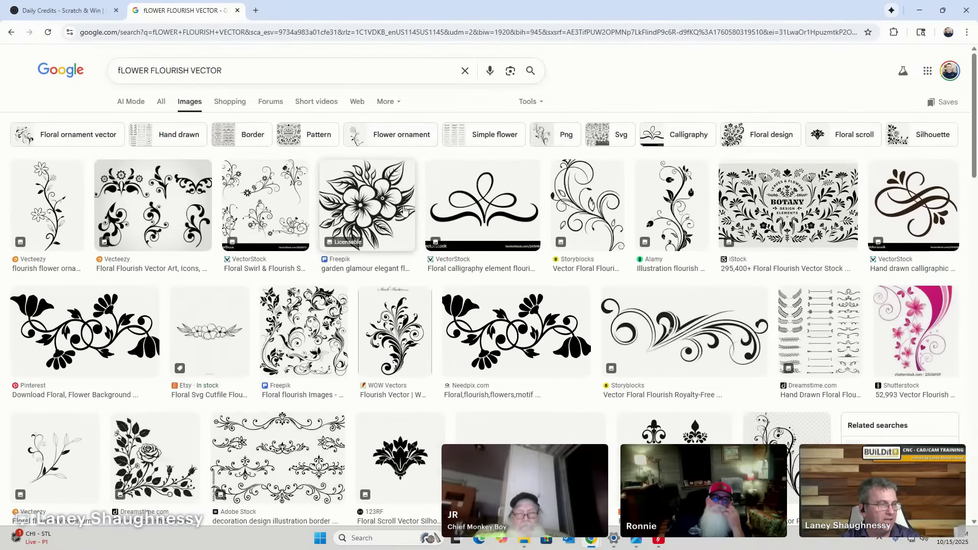
Scroll through the flower flourish silhouettes, dividers and frames.
{"action": "scroll", "coordinate": [249, 284], "scroll_direction": "down", "scroll_amount": 1}
{"action": "scroll", "coordinate": [249, 284], "scroll_direction": "down", "scroll_amount": 10}
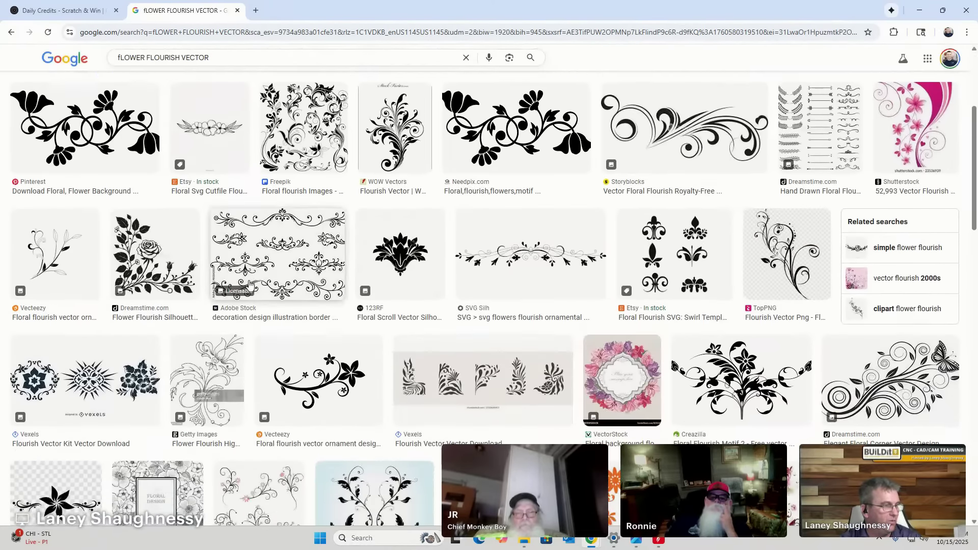
{"action": "scroll", "coordinate": [249, 284], "scroll_direction": "down", "scroll_amount": 2}
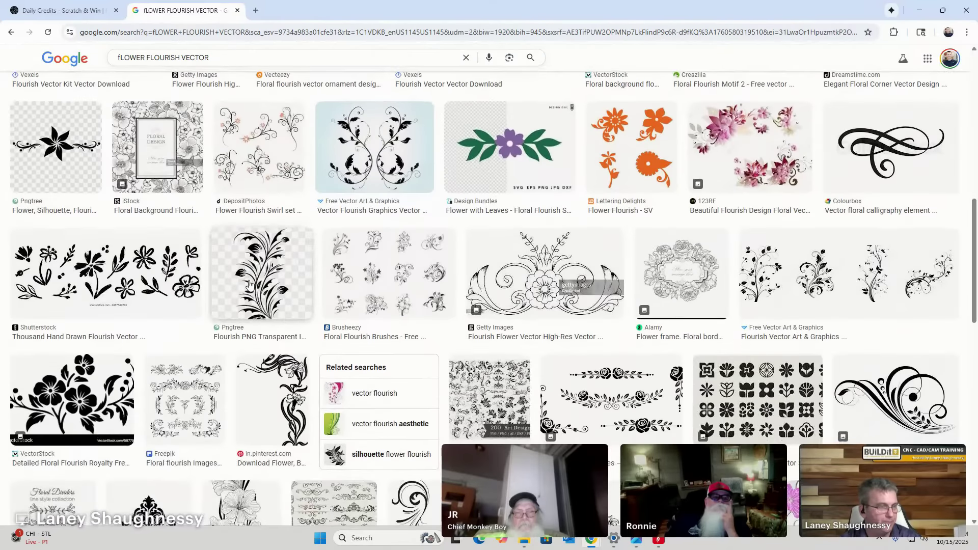
{"action": "scroll", "coordinate": [445, 290], "scroll_direction": "down", "scroll_amount": 4}
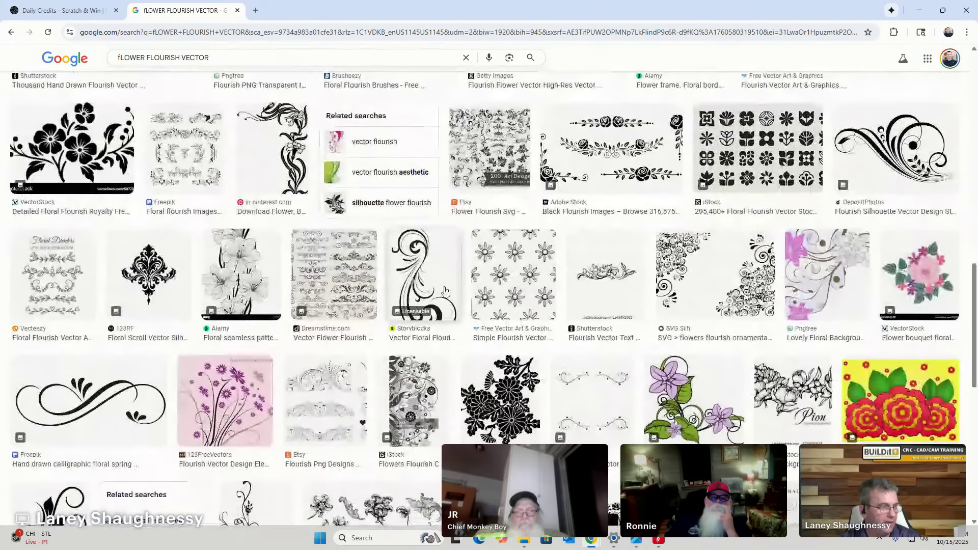
{"action": "scroll", "coordinate": [444, 290], "scroll_direction": "down", "scroll_amount": 3}
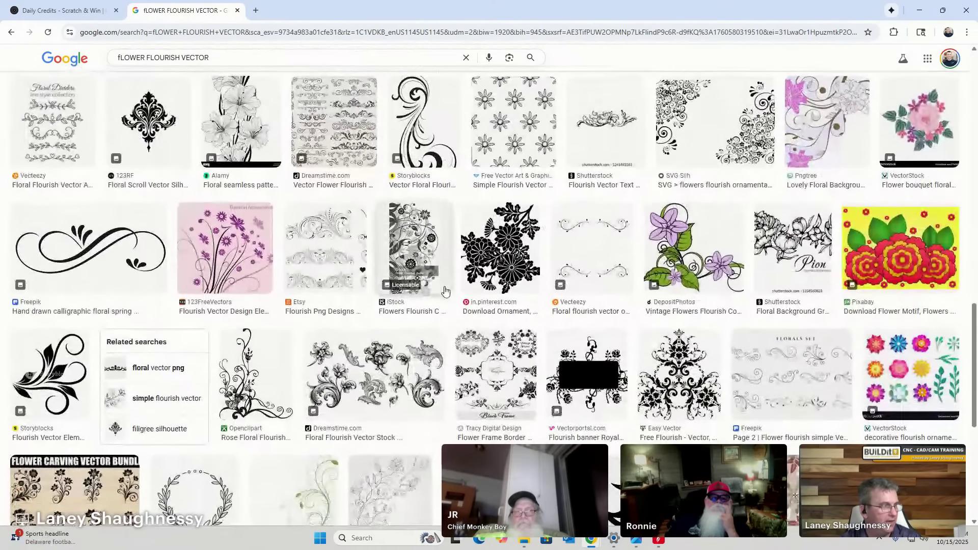
{"action": "scroll", "coordinate": [445, 290], "scroll_direction": "down", "scroll_amount": 7}
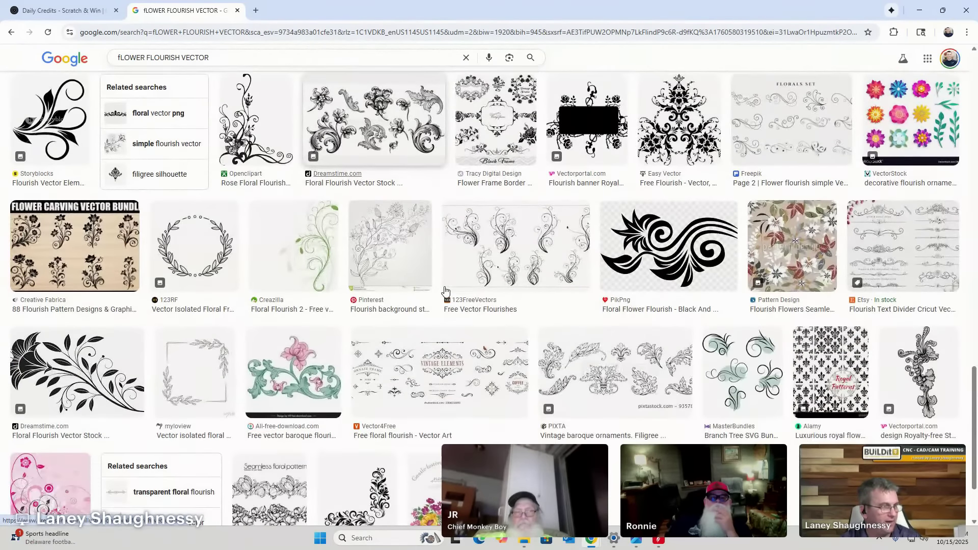
{"action": "scroll", "coordinate": [445, 290], "scroll_direction": "down", "scroll_amount": 7}
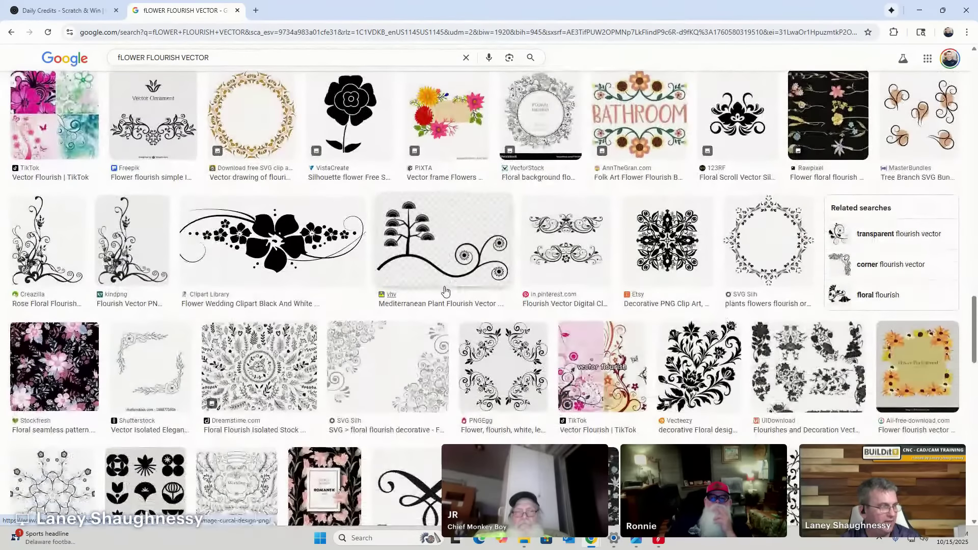
{"action": "scroll", "coordinate": [332, 278], "scroll_direction": "down", "scroll_amount": 5}
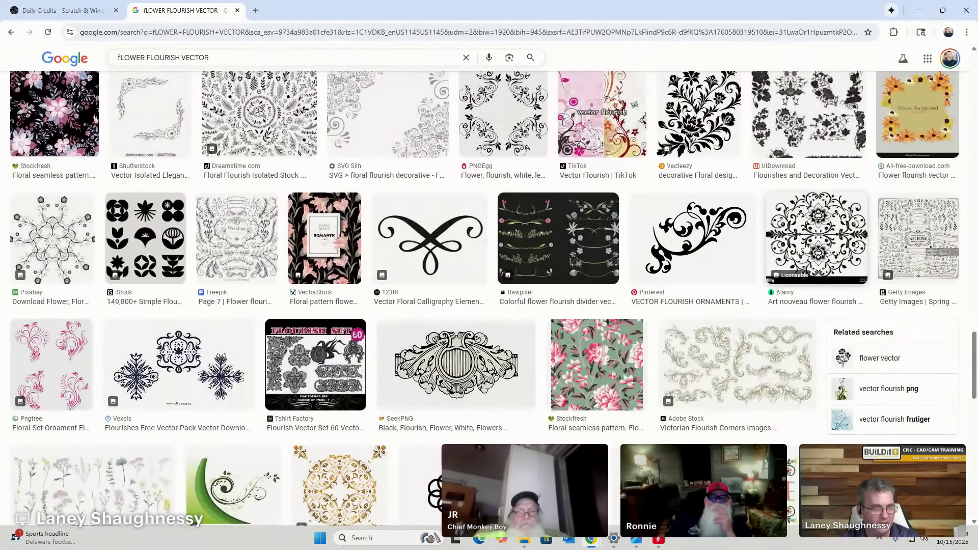
Preview the Alamy Art nouveau flourish and the Floral Swirl Ornament images, then scroll further.
{"action": "left_click", "coordinate": [826, 220]}
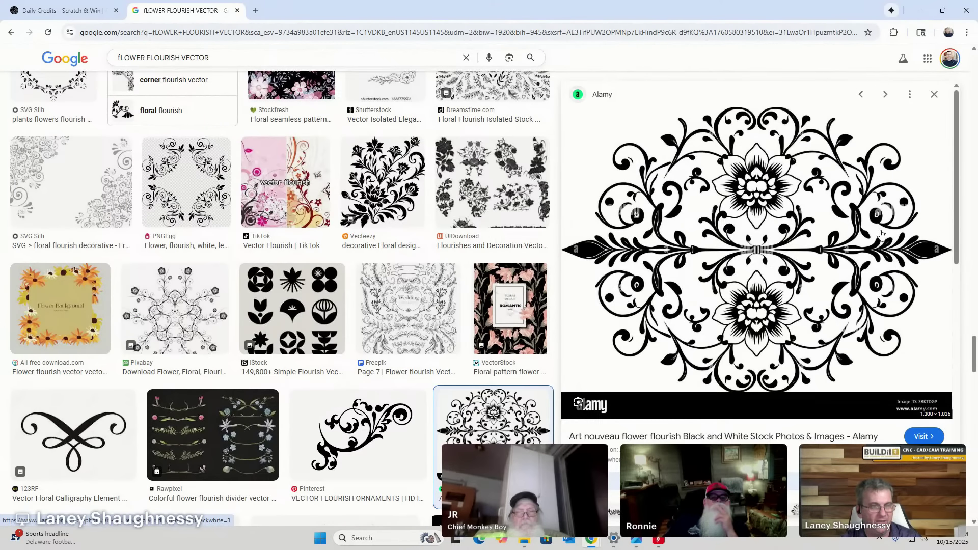
{"action": "scroll", "coordinate": [670, 329], "scroll_direction": "down", "scroll_amount": 4}
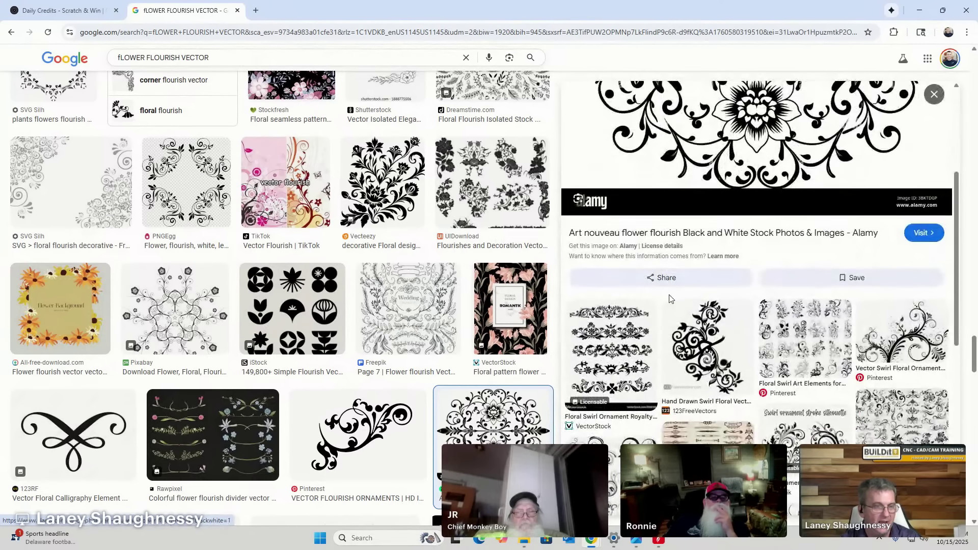
{"action": "left_click", "coordinate": [594, 321]}
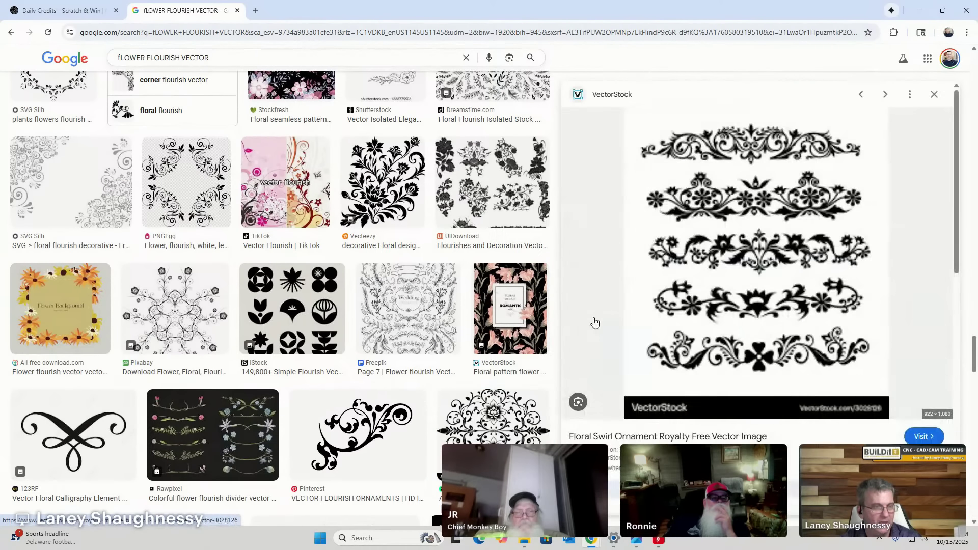
{"action": "scroll", "coordinate": [759, 207], "scroll_direction": "down", "scroll_amount": 6}
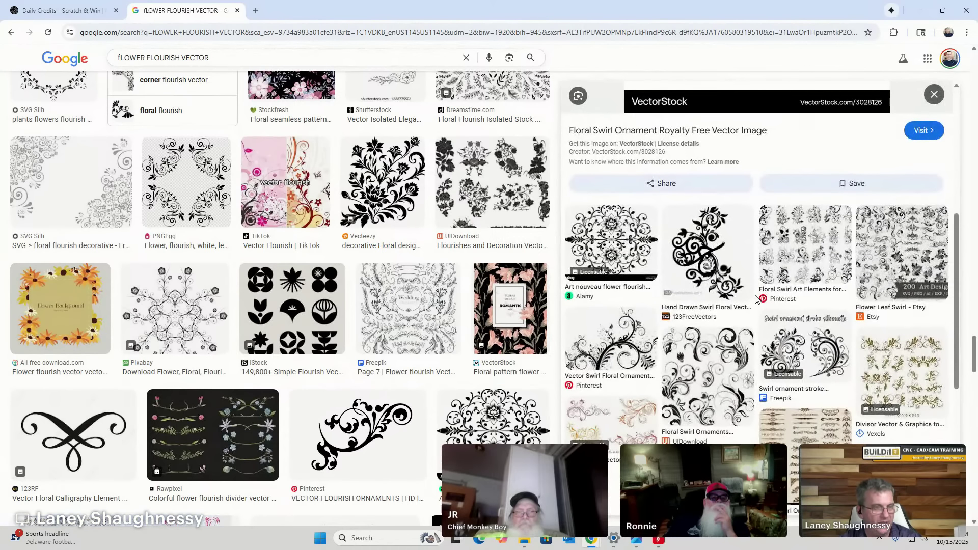
{"action": "scroll", "coordinate": [758, 300], "scroll_direction": "down", "scroll_amount": 2}
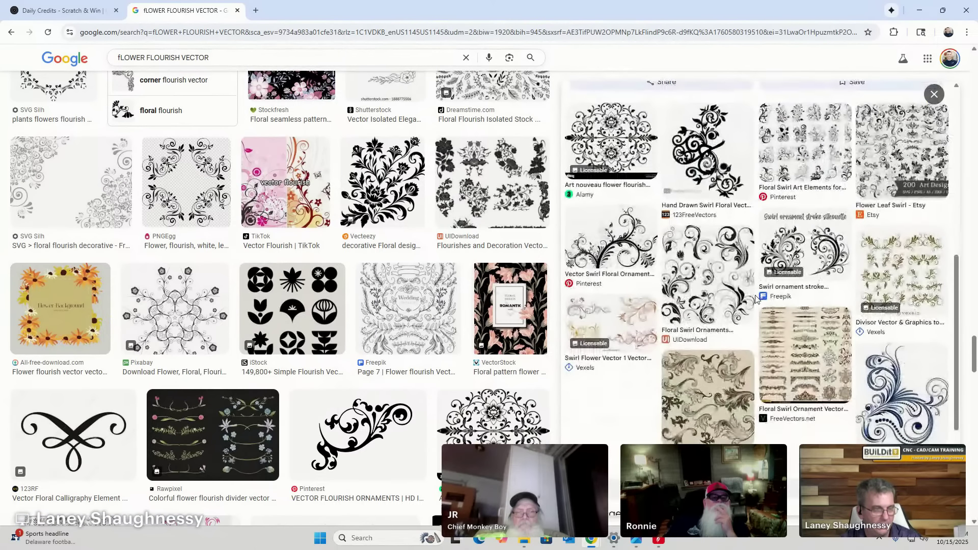
{"action": "scroll", "coordinate": [507, 419], "scroll_direction": "down", "scroll_amount": 5}
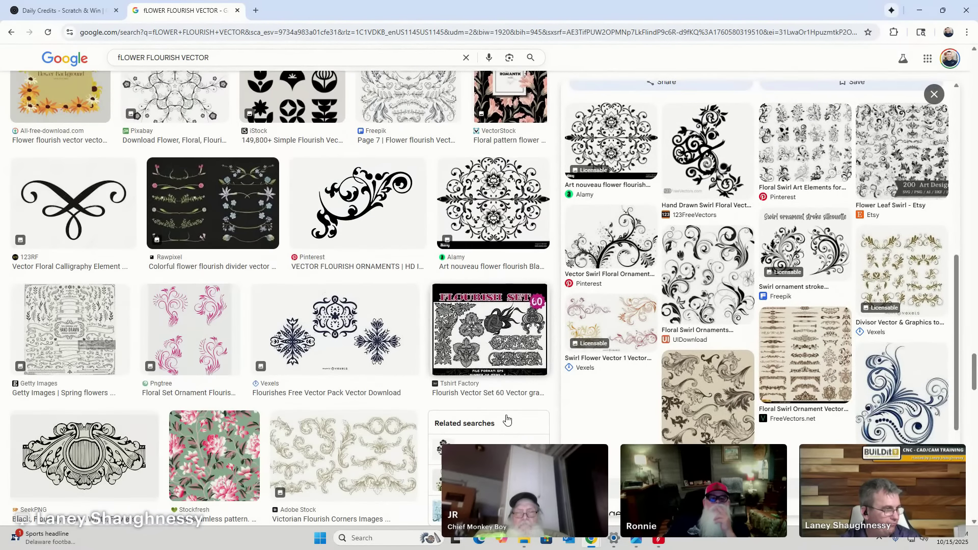
{"action": "scroll", "coordinate": [507, 419], "scroll_direction": "down", "scroll_amount": 8}
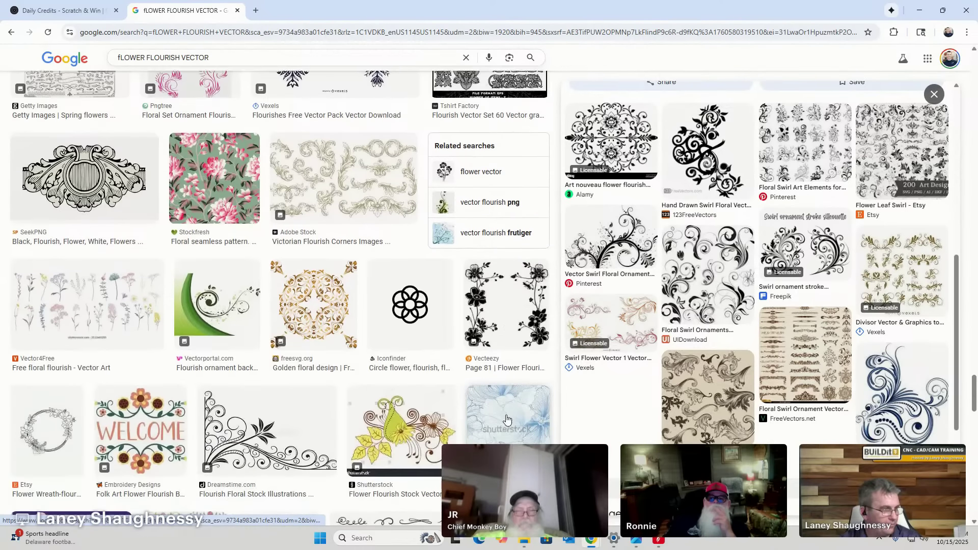
{"action": "scroll", "coordinate": [507, 418], "scroll_direction": "down", "scroll_amount": 10}
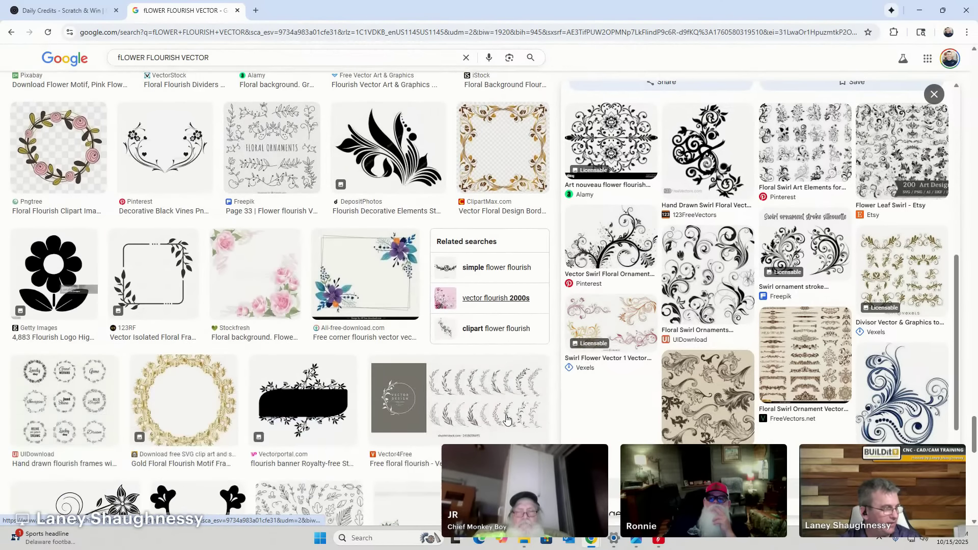
{"action": "scroll", "coordinate": [507, 419], "scroll_direction": "down", "scroll_amount": 3}
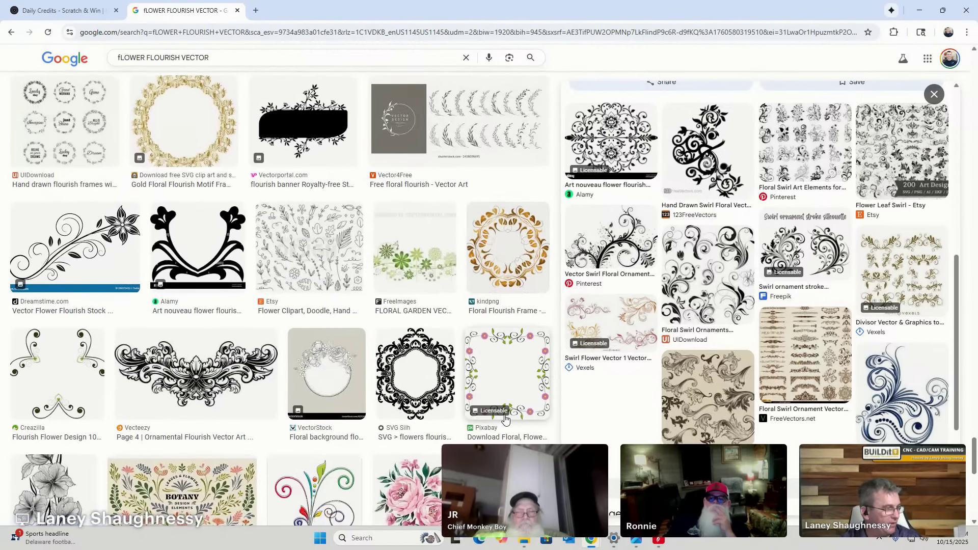
{"action": "scroll", "coordinate": [236, 443], "scroll_direction": "down", "scroll_amount": 5}
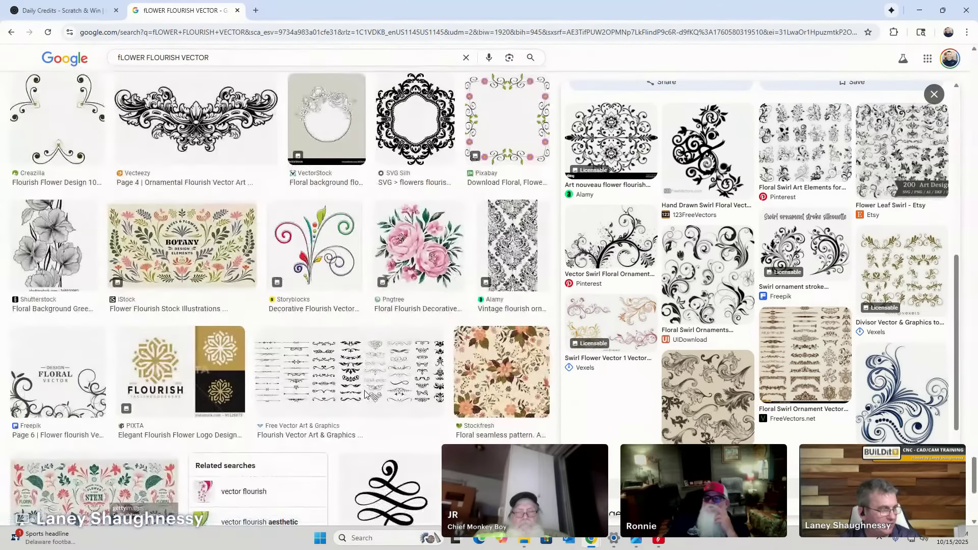
{"action": "scroll", "coordinate": [365, 394], "scroll_direction": "down", "scroll_amount": 5}
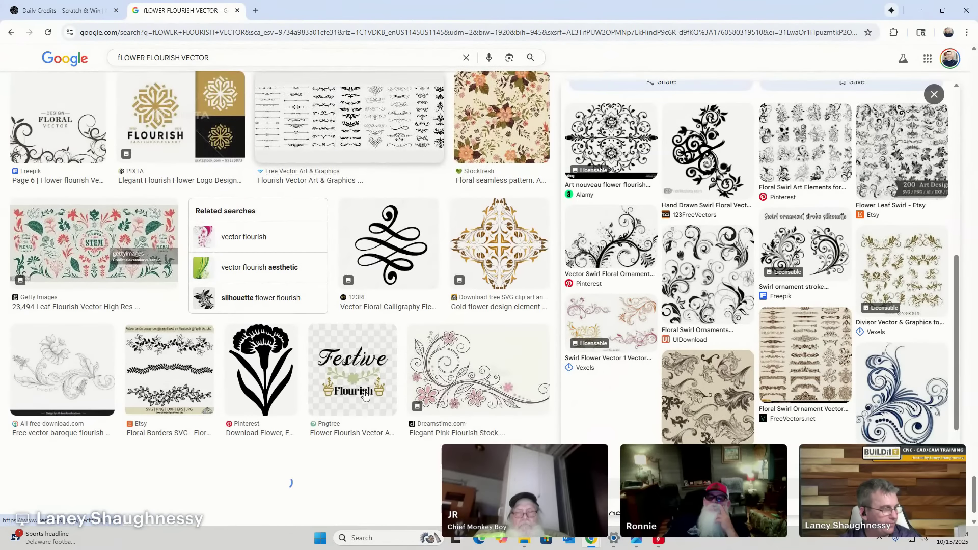
{"action": "scroll", "coordinate": [365, 394], "scroll_direction": "down", "scroll_amount": 4}
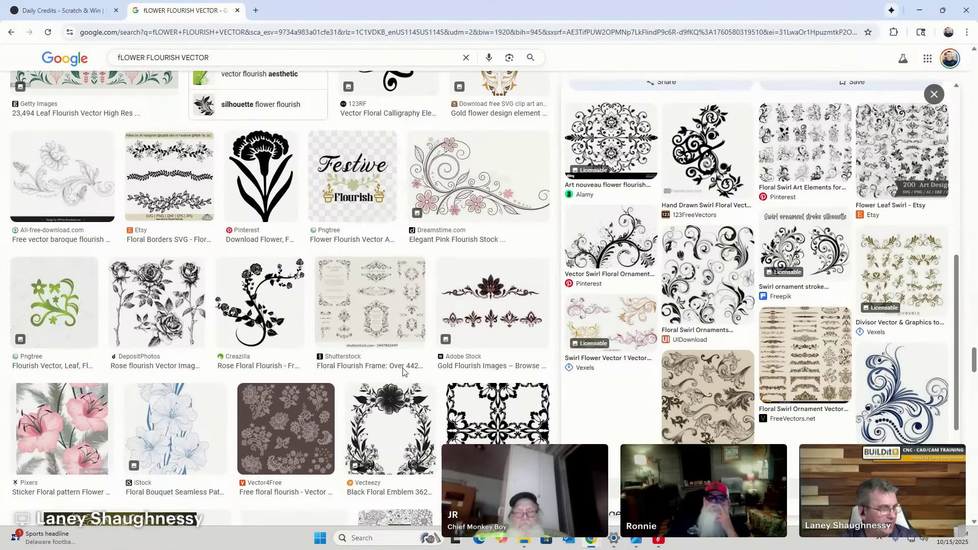
Preview the Adobe Stock Gold Flourish Images result.
{"action": "left_click", "coordinate": [490, 304]}
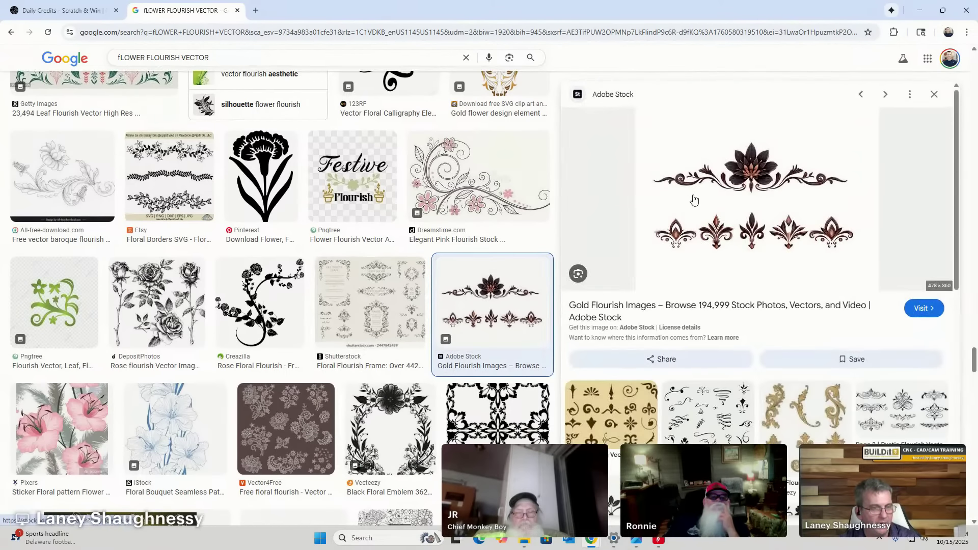
{"action": "scroll", "coordinate": [694, 199], "scroll_direction": "down", "scroll_amount": 5}
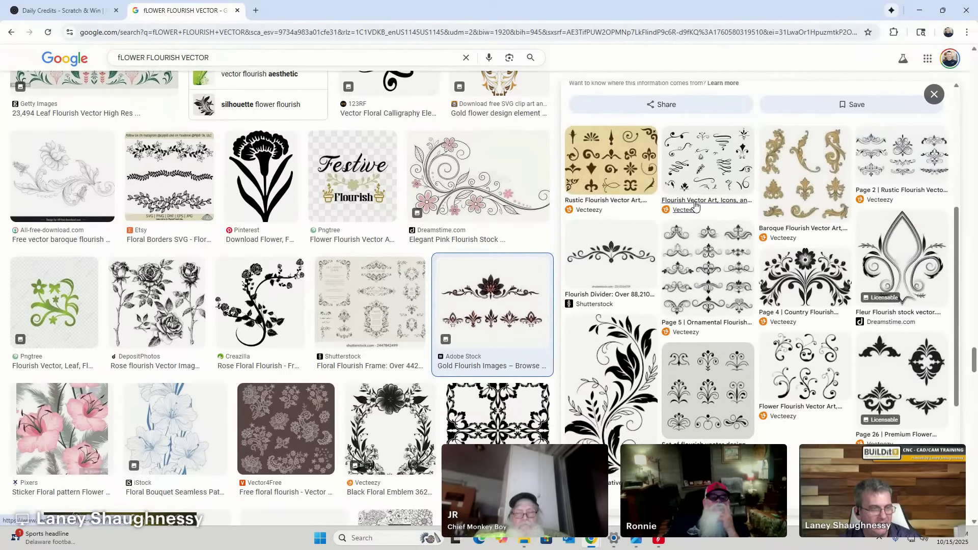
{"action": "scroll", "coordinate": [695, 205], "scroll_direction": "up", "scroll_amount": 5}
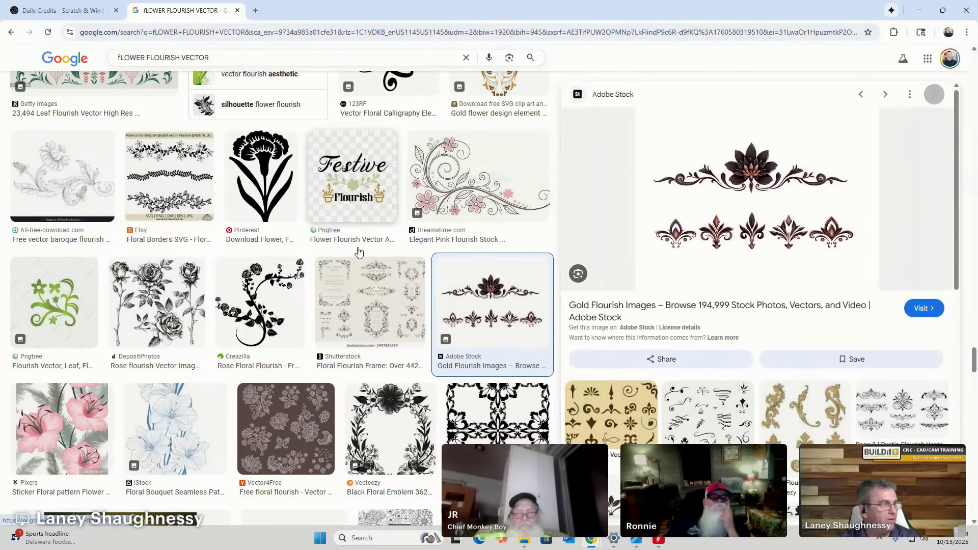
{"action": "scroll", "coordinate": [356, 247], "scroll_direction": "up", "scroll_amount": 8}
{"action": "scroll", "coordinate": [120, 58], "scroll_direction": "down", "scroll_amount": 5}
{"action": "scroll", "coordinate": [120, 58], "scroll_direction": "up", "scroll_amount": 1}
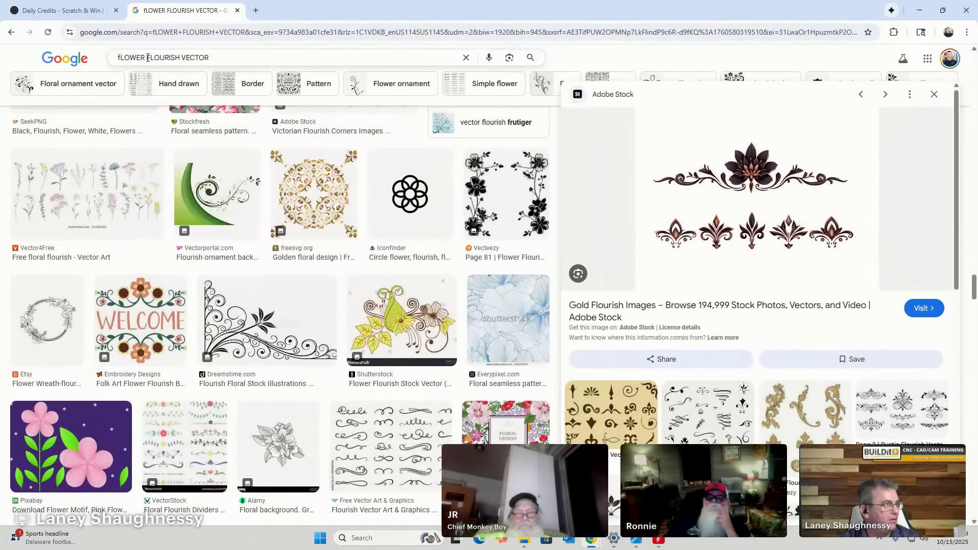
{"action": "left_click", "coordinate": [120, 58]}
Search 'hEART FLORAL FLOURISH VECTOR' and preview Vecteezy's ornate floral scrollwork with heart.
{"action": "type", "text": "hEART"}
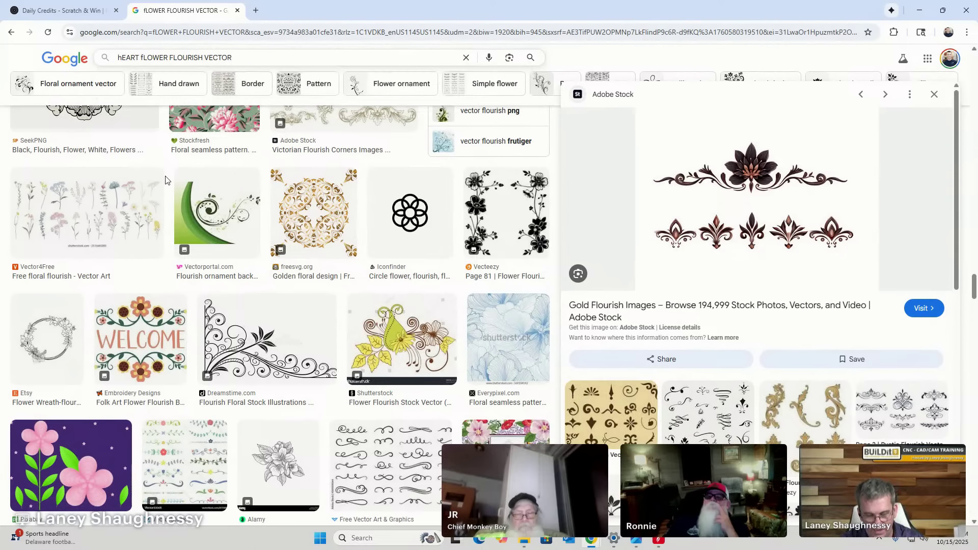
{"action": "type", "text": " FLORAL"}
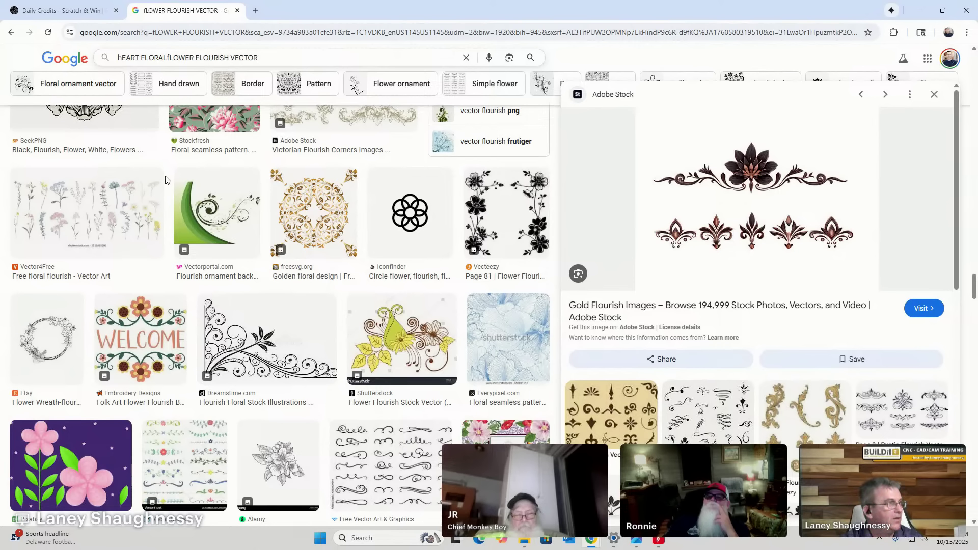
{"action": "key", "text": "Delete"}
{"action": "key", "text": "Delete"}
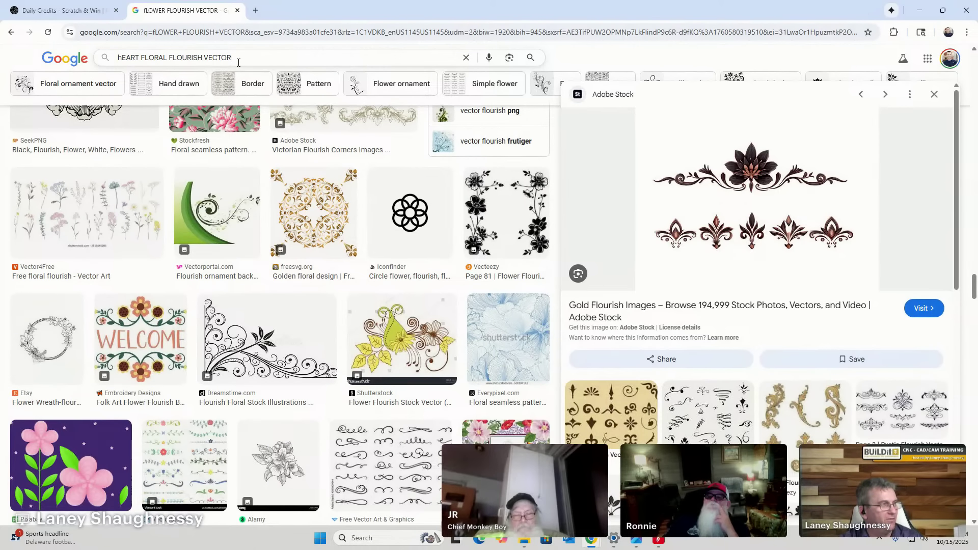
{"action": "key", "text": "Return"}
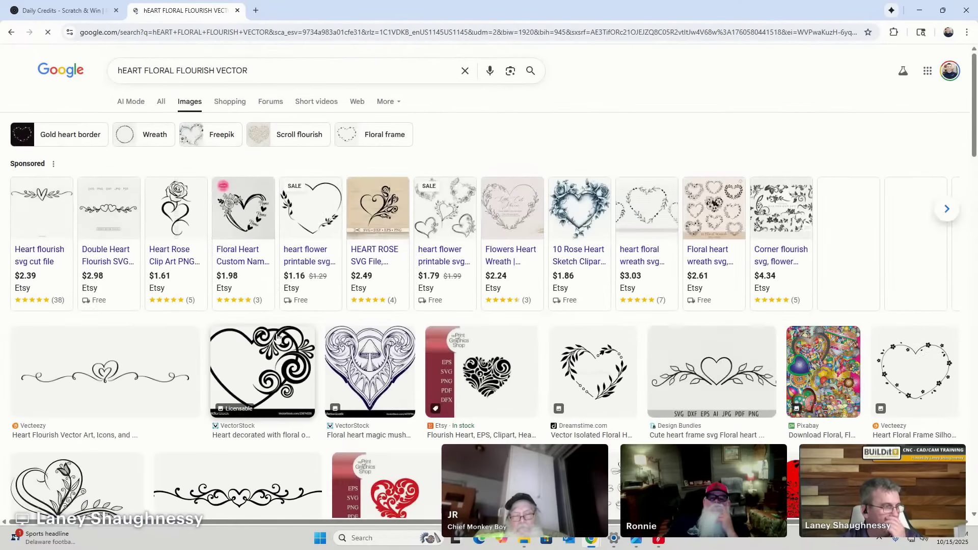
{"action": "scroll", "coordinate": [365, 326], "scroll_direction": "down", "scroll_amount": 4}
{"action": "scroll", "coordinate": [365, 327], "scroll_direction": "down", "scroll_amount": 1}
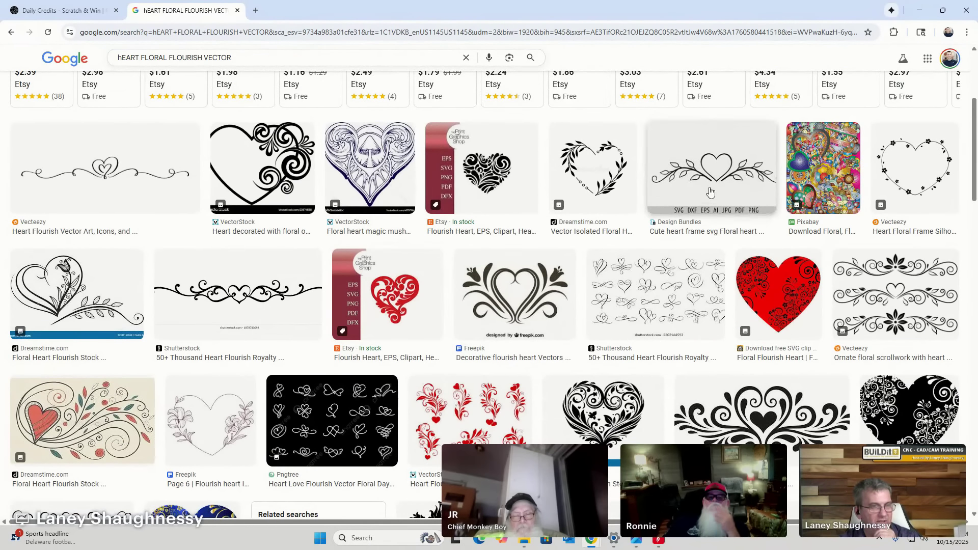
{"action": "left_click", "coordinate": [896, 301]}
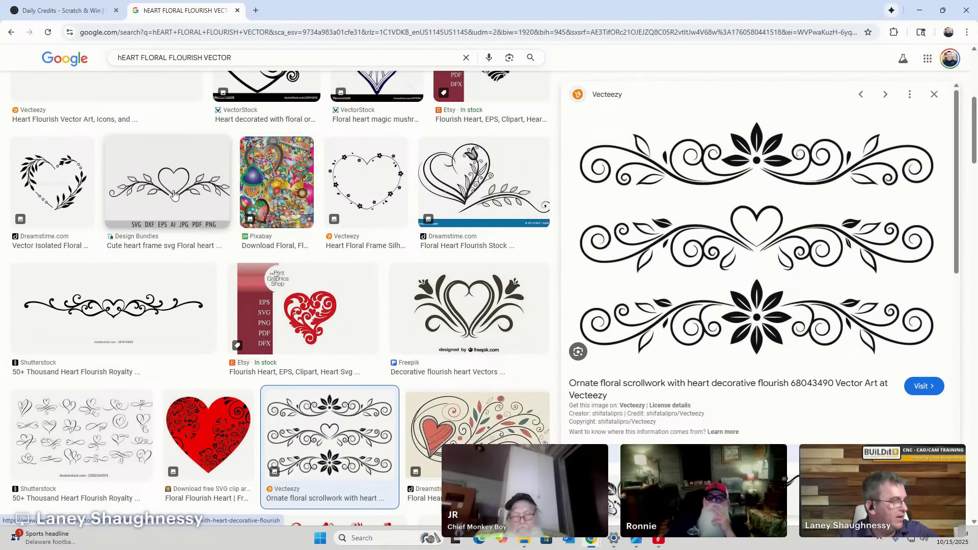
Save the ornate floral scrollwork image to Downloads.
{"action": "right_click", "coordinate": [768, 177]}
{"action": "left_click", "coordinate": [793, 333]}
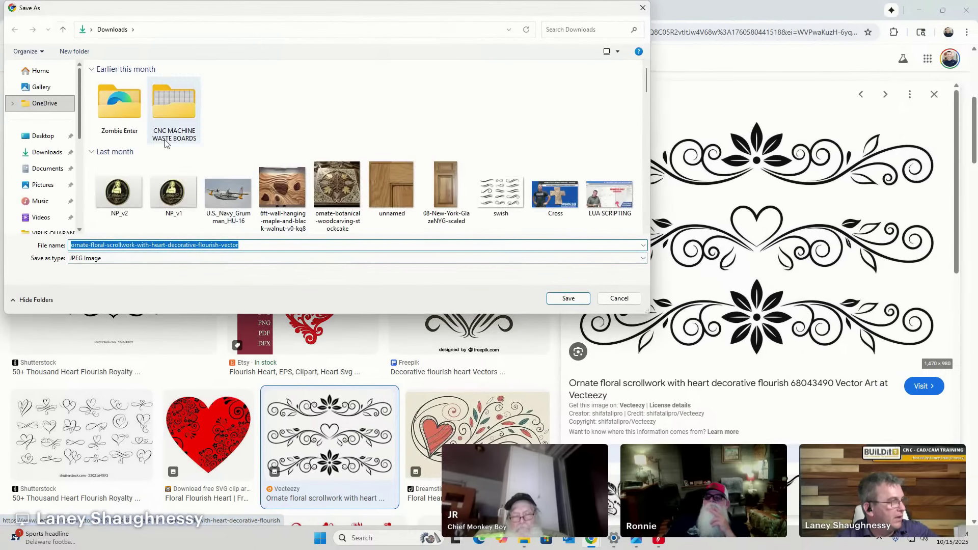
{"action": "left_click", "coordinate": [568, 298]}
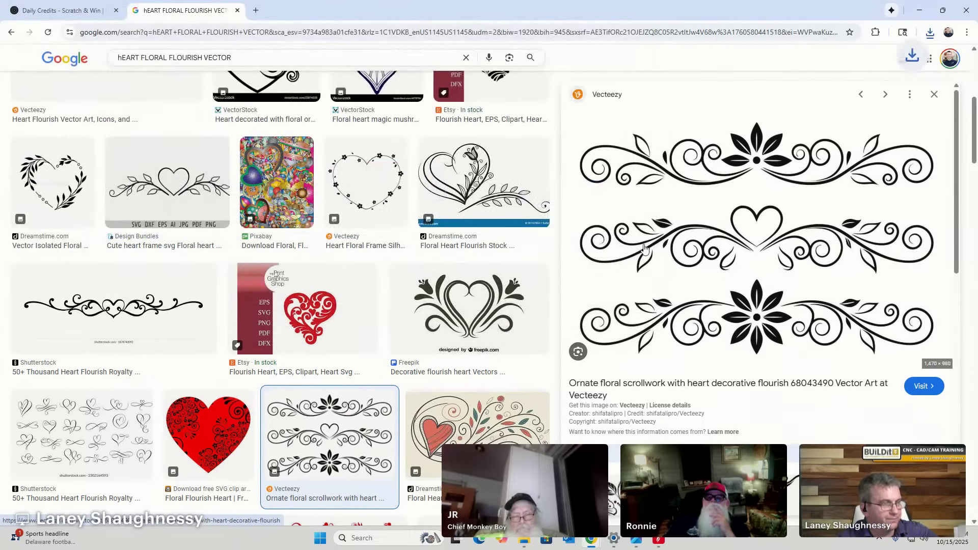
Find the SVG Heart floral heart image and open it full size in a new tab.
{"action": "left_click", "coordinate": [934, 94]}
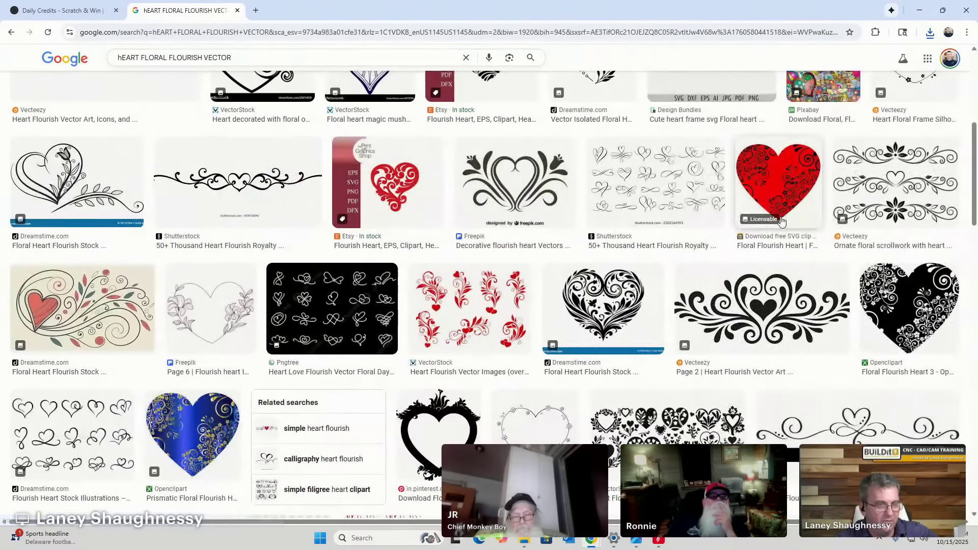
{"action": "scroll", "coordinate": [781, 250], "scroll_direction": "down", "scroll_amount": 3}
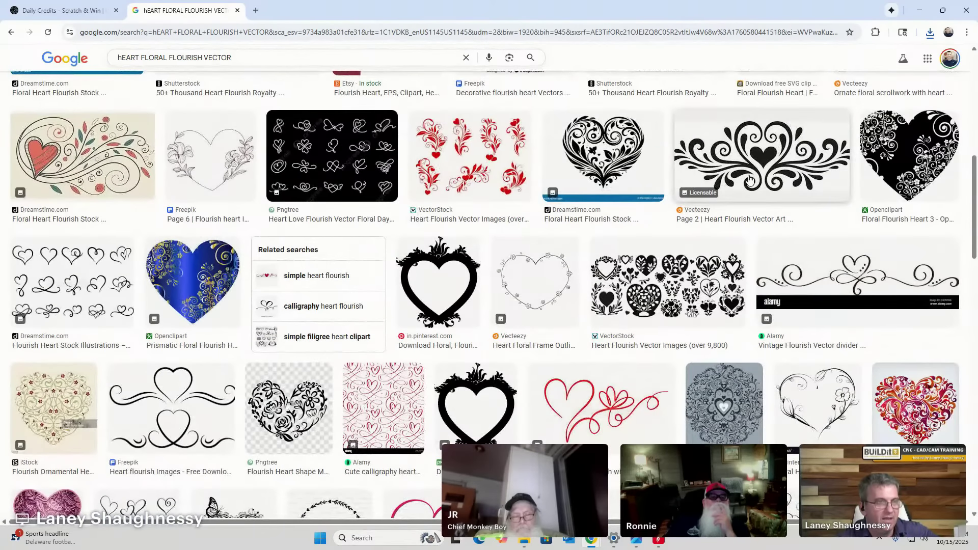
{"action": "scroll", "coordinate": [747, 170], "scroll_direction": "down", "scroll_amount": 7}
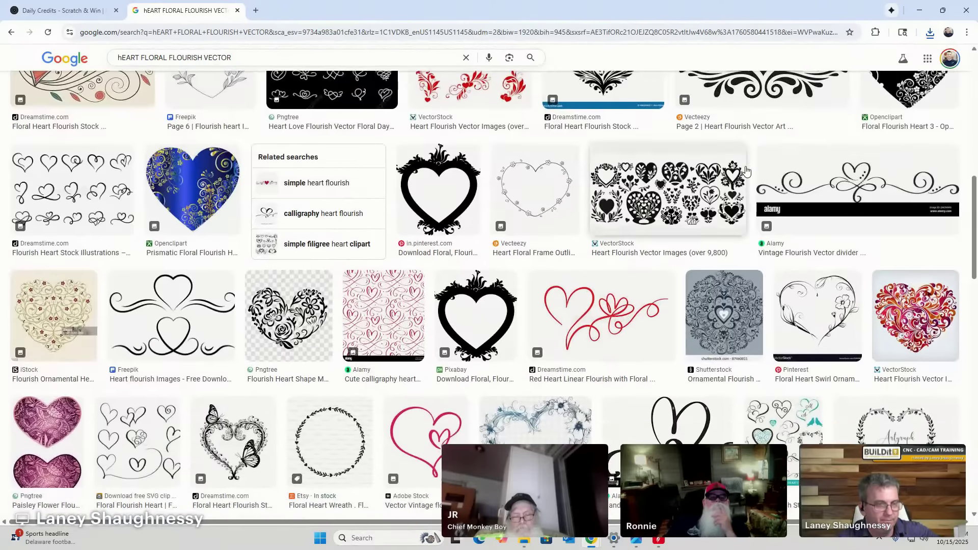
{"action": "scroll", "coordinate": [747, 199], "scroll_direction": "down", "scroll_amount": 1}
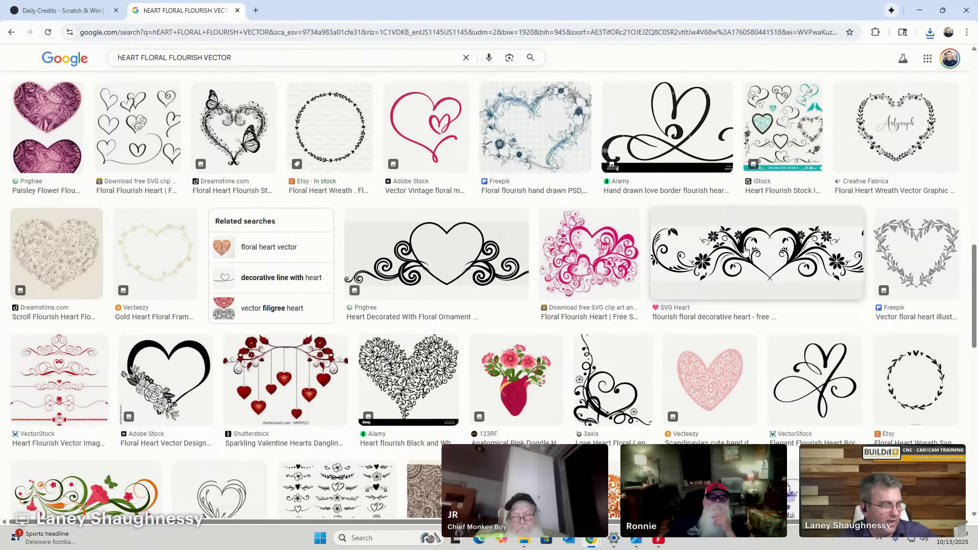
{"action": "left_click", "coordinate": [746, 250]}
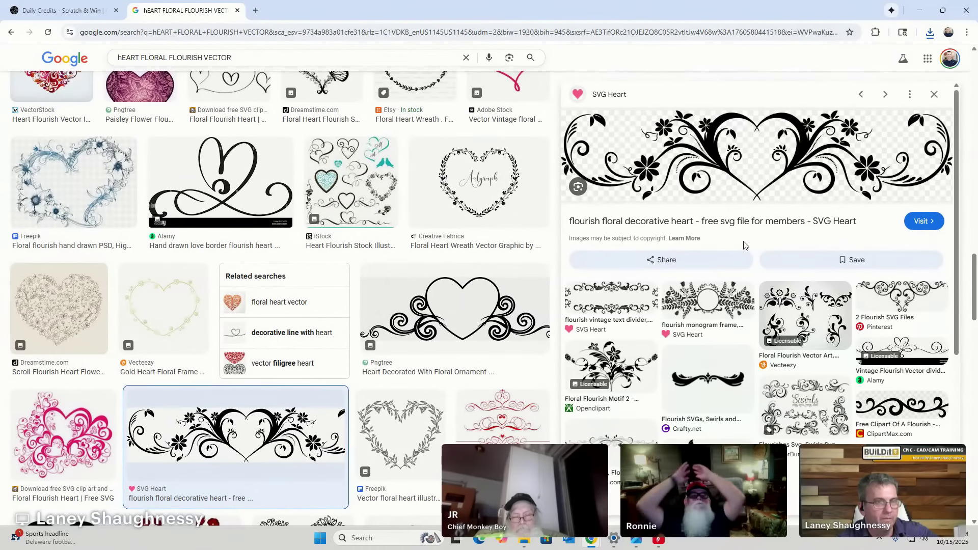
{"action": "right_click", "coordinate": [740, 169]}
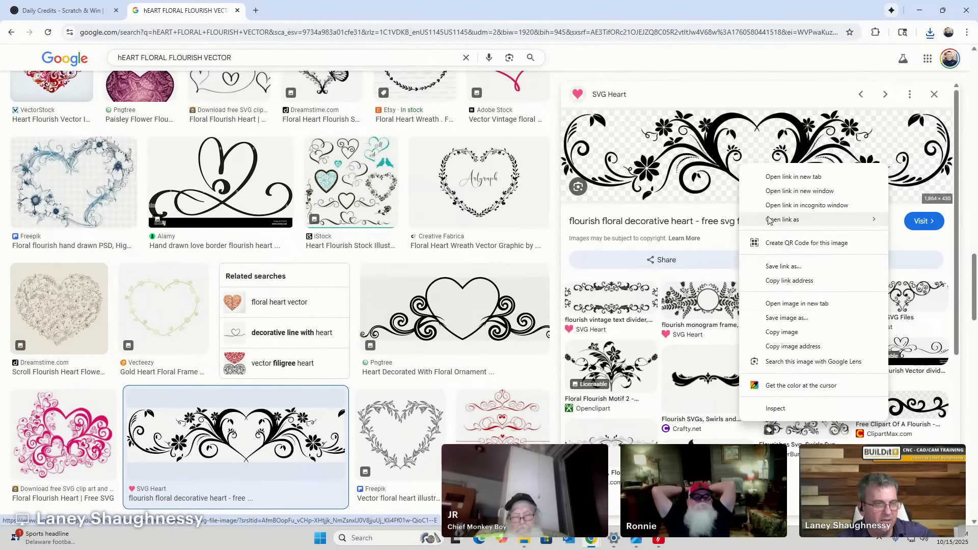
{"action": "left_click", "coordinate": [780, 304]}
Save flourish-heart_1864-430-min from its tab to Downloads.
{"action": "left_click", "coordinate": [278, 7]}
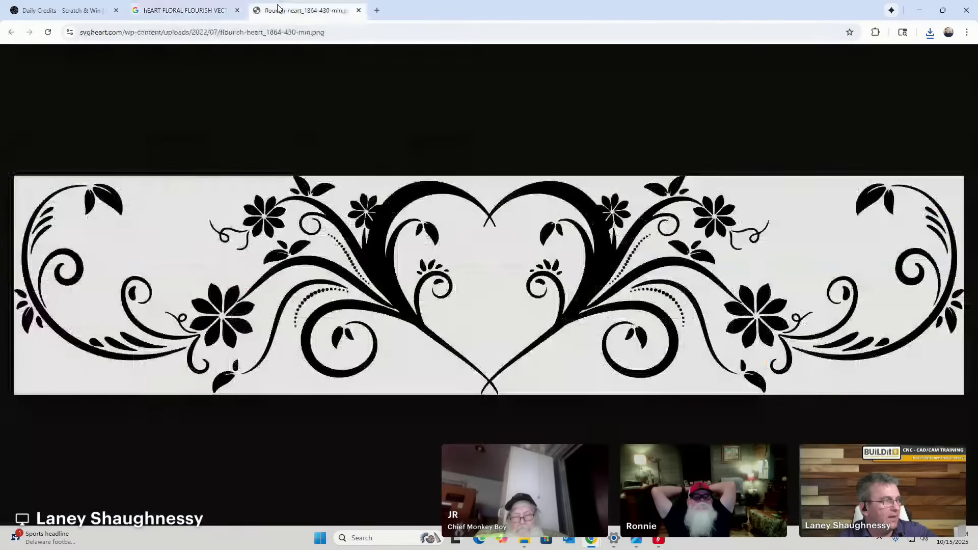
{"action": "right_click", "coordinate": [374, 267]}
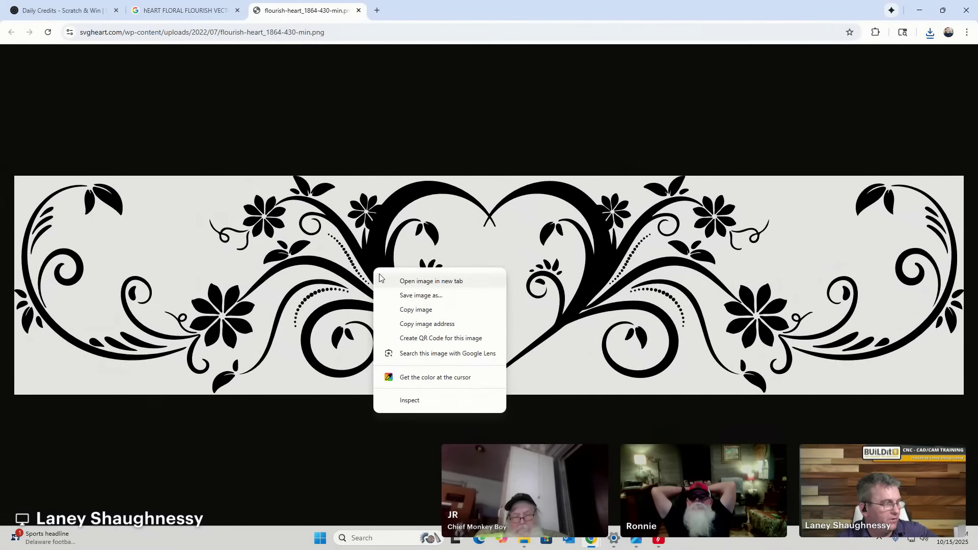
{"action": "left_click", "coordinate": [396, 296]}
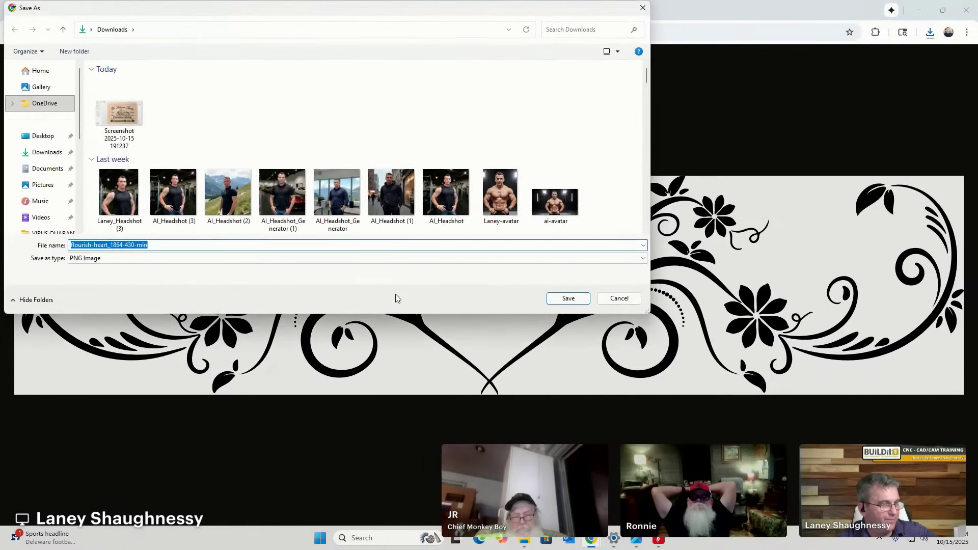
{"action": "left_click", "coordinate": [568, 298]}
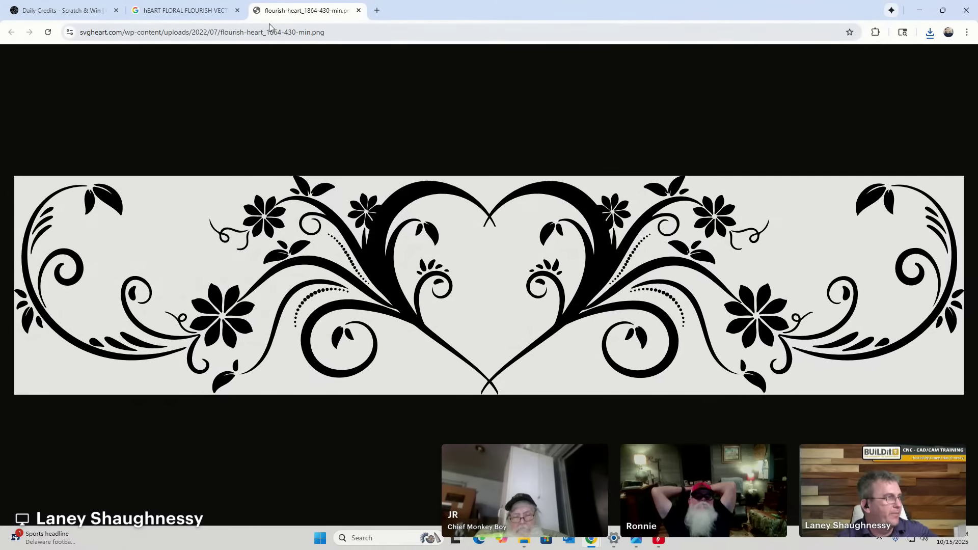
Import flourish-heart_1864-430-min from the Downloads folder into the Kessler Family sign.
{"action": "left_click", "coordinate": [920, 11]}
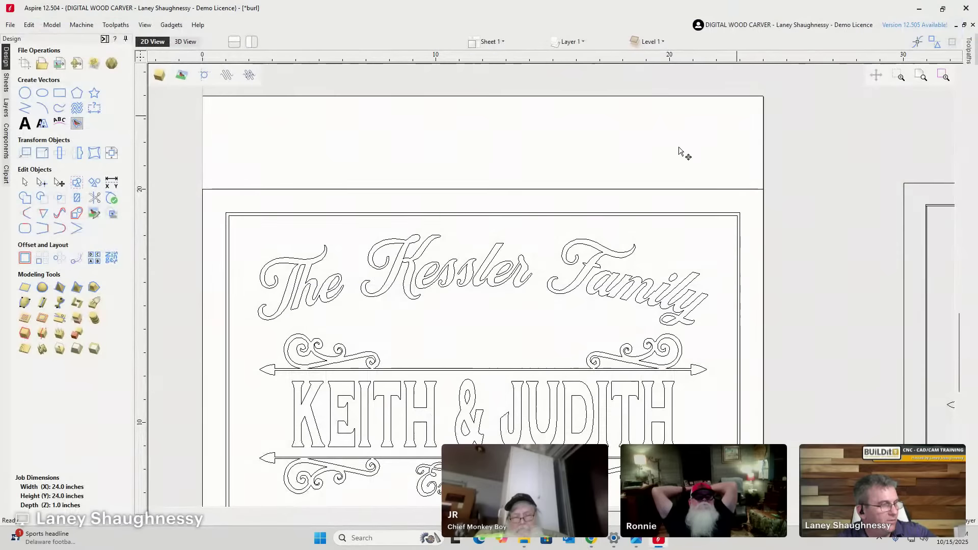
{"action": "scroll", "coordinate": [486, 294], "scroll_direction": "up", "scroll_amount": 3}
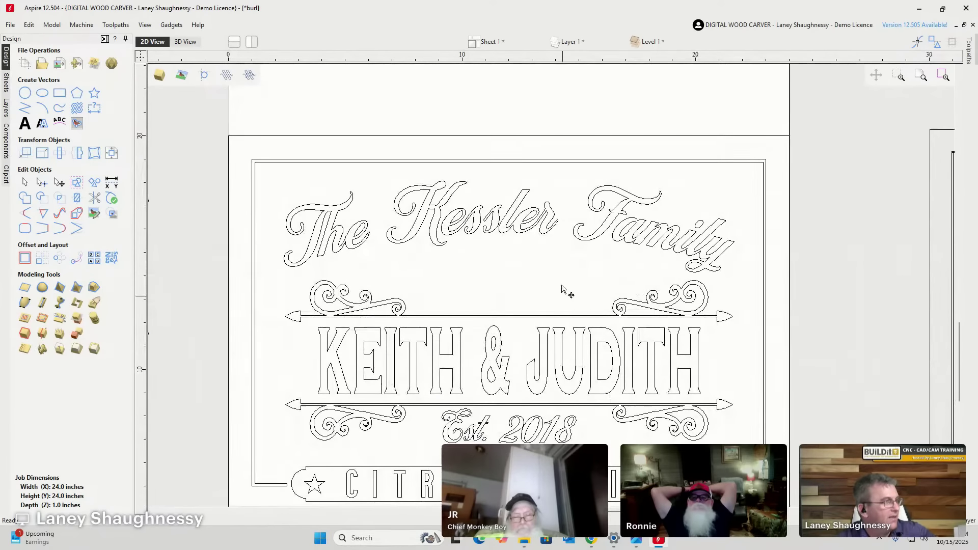
{"action": "left_click", "coordinate": [60, 65]}
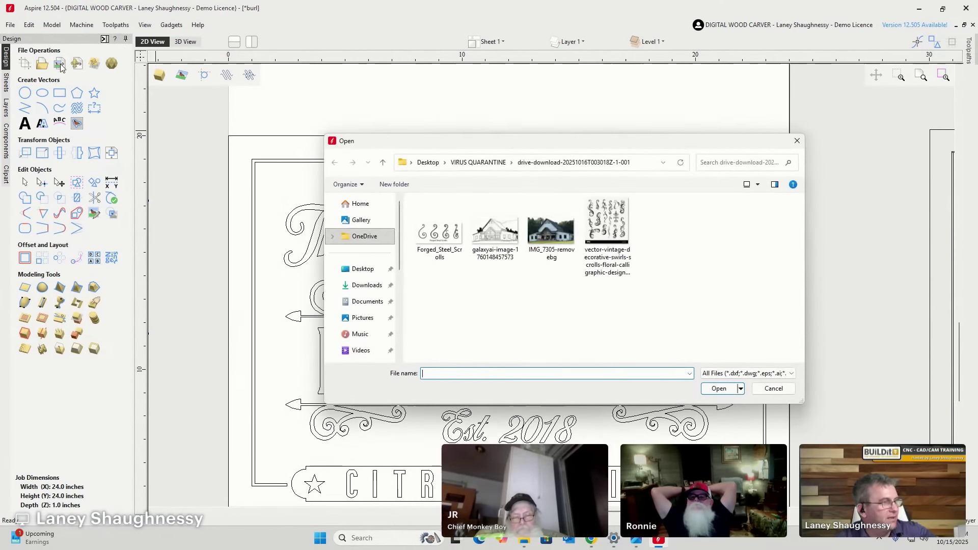
{"action": "left_click", "coordinate": [359, 286]}
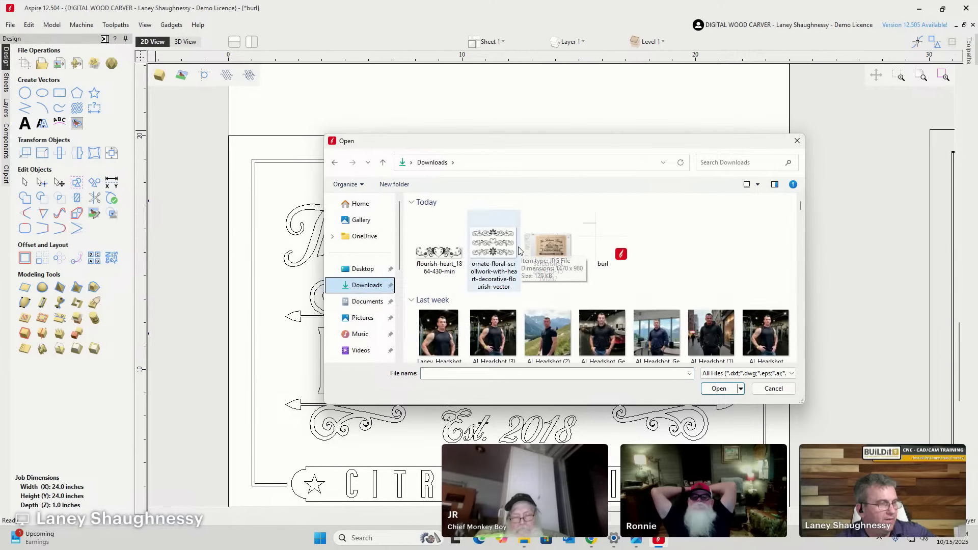
{"action": "left_click", "coordinate": [444, 264]}
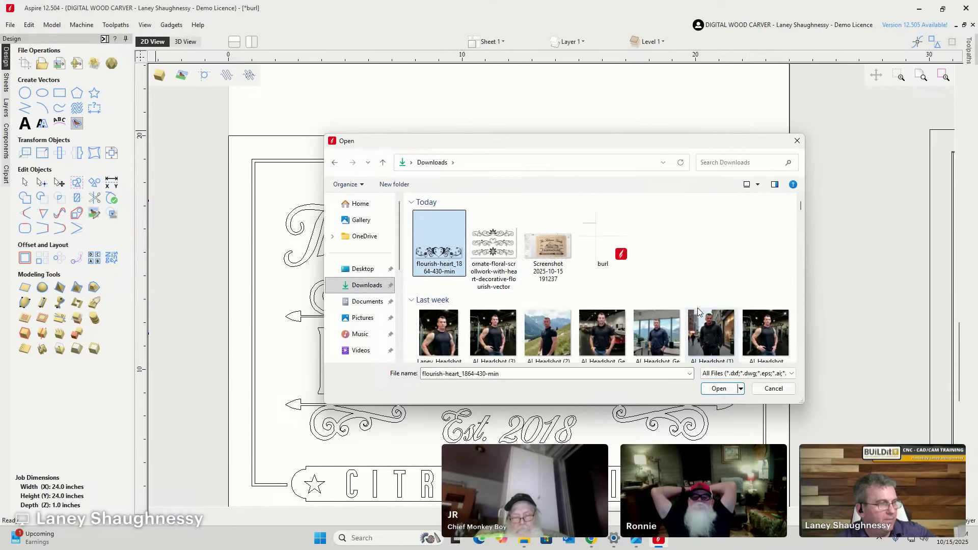
{"action": "left_click", "coordinate": [719, 388]}
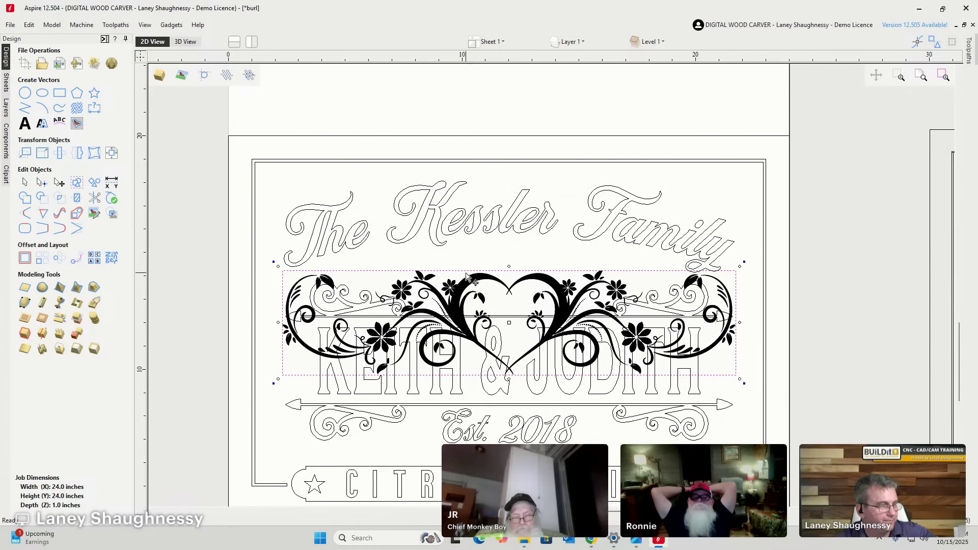
Drag the flourish-heart image up so it sits above the sign area.
{"action": "left_click_drag", "start_coordinate": [465, 280], "coordinate": [478, 86]}
{"action": "scroll", "coordinate": [490, 172], "scroll_direction": "down", "scroll_amount": 4}
{"action": "scroll", "coordinate": [479, 84], "scroll_direction": "up", "scroll_amount": 4}
{"action": "scroll", "coordinate": [478, 84], "scroll_direction": "up", "scroll_amount": 2}
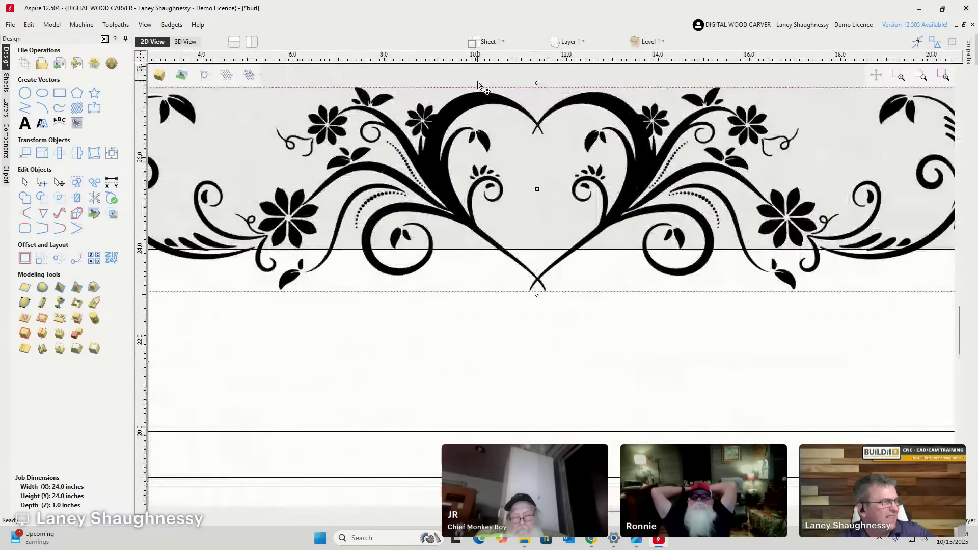
{"action": "scroll", "coordinate": [222, 102], "scroll_direction": "down", "scroll_amount": 1}
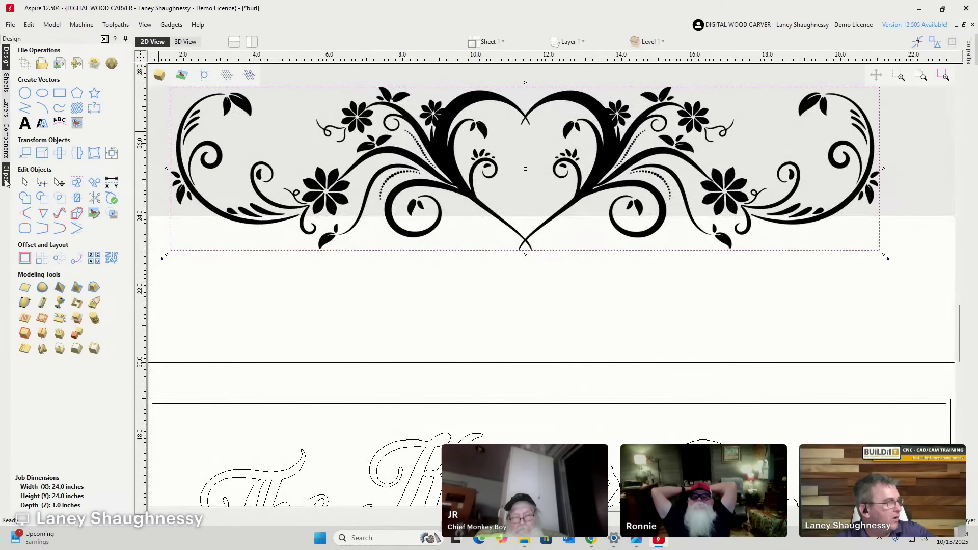
Trace the flourish-heart in Black/White with 0.75 threshold, 3-pixel noise filter and 0% fading.
{"action": "left_click", "coordinate": [75, 128]}
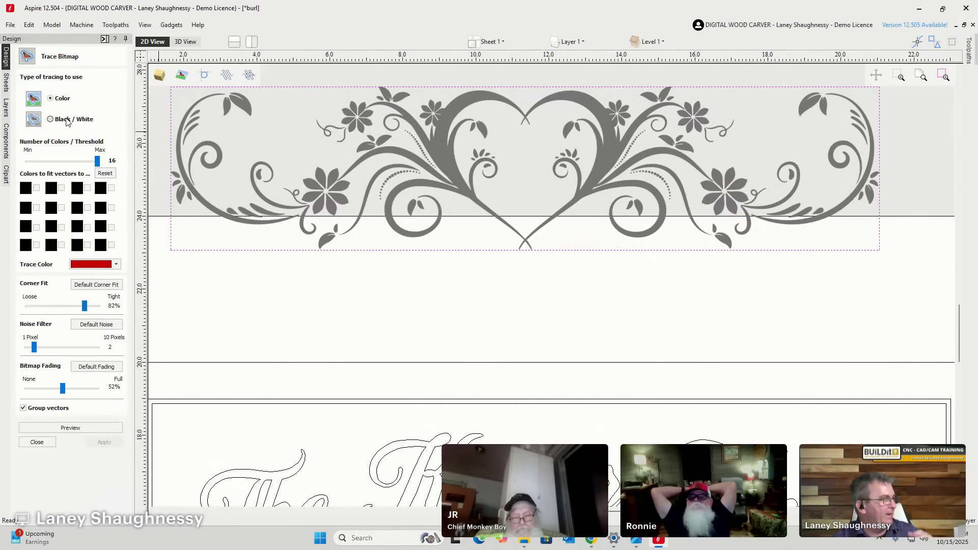
{"action": "left_click", "coordinate": [63, 121]}
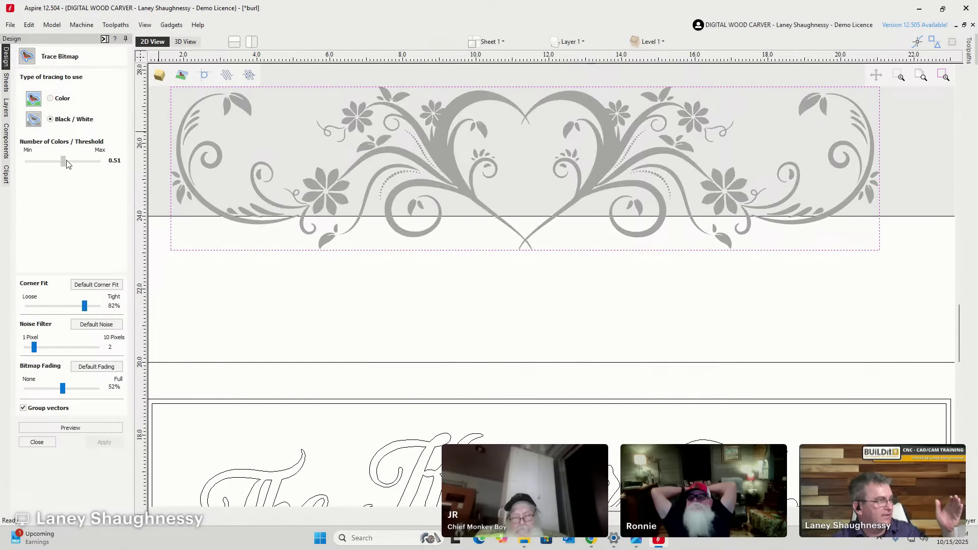
{"action": "left_click_drag", "start_coordinate": [64, 161], "coordinate": [80, 162]}
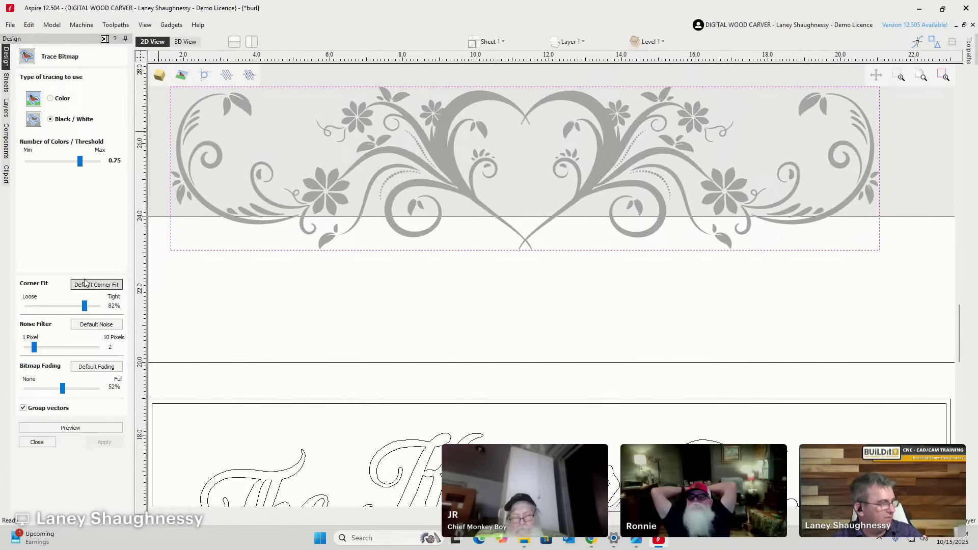
{"action": "left_click_drag", "start_coordinate": [37, 353], "coordinate": [45, 350]}
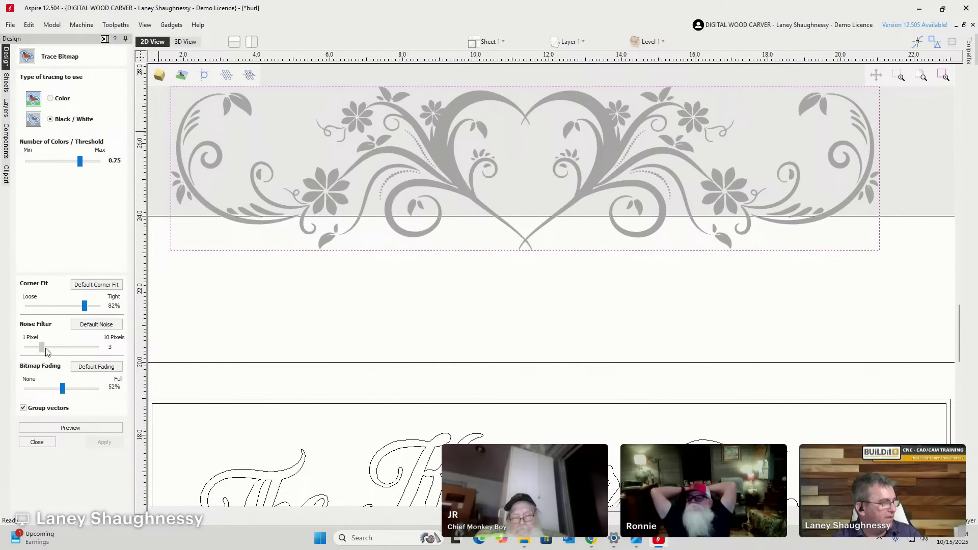
{"action": "left_click_drag", "start_coordinate": [61, 396], "coordinate": [25, 394]}
{"action": "left_click", "coordinate": [78, 428]}
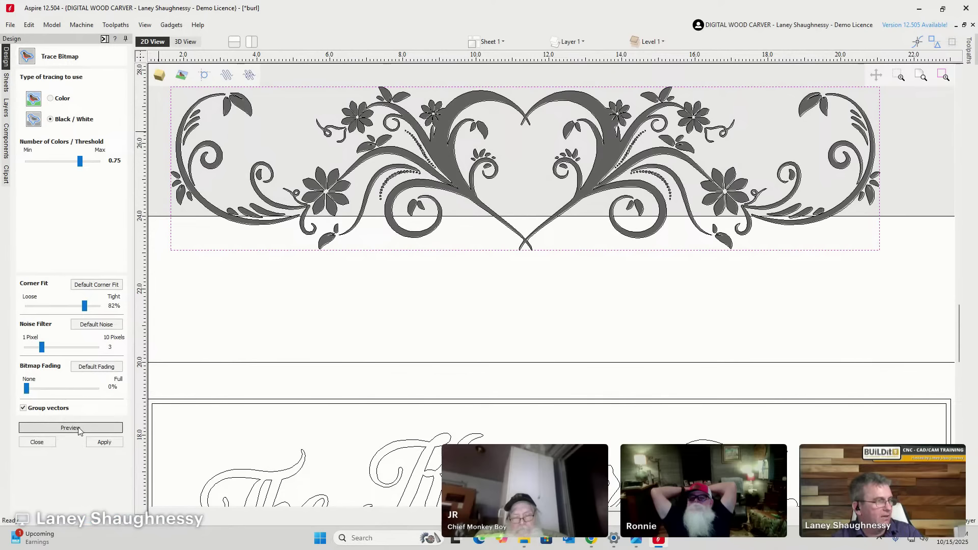
{"action": "left_click", "coordinate": [38, 442]}
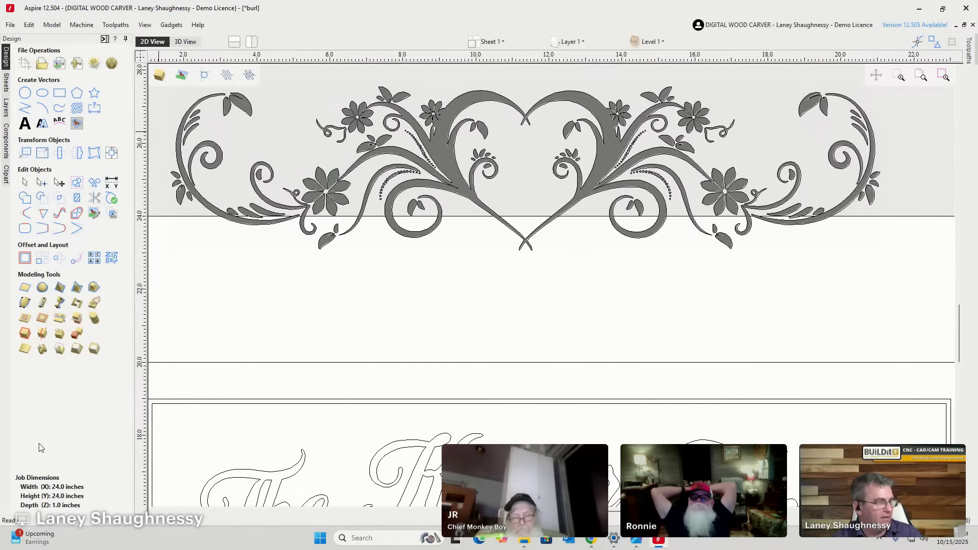
Make Bitmap Layer the active layer and hide the flourish bitmap.
{"action": "left_click", "coordinate": [570, 42]}
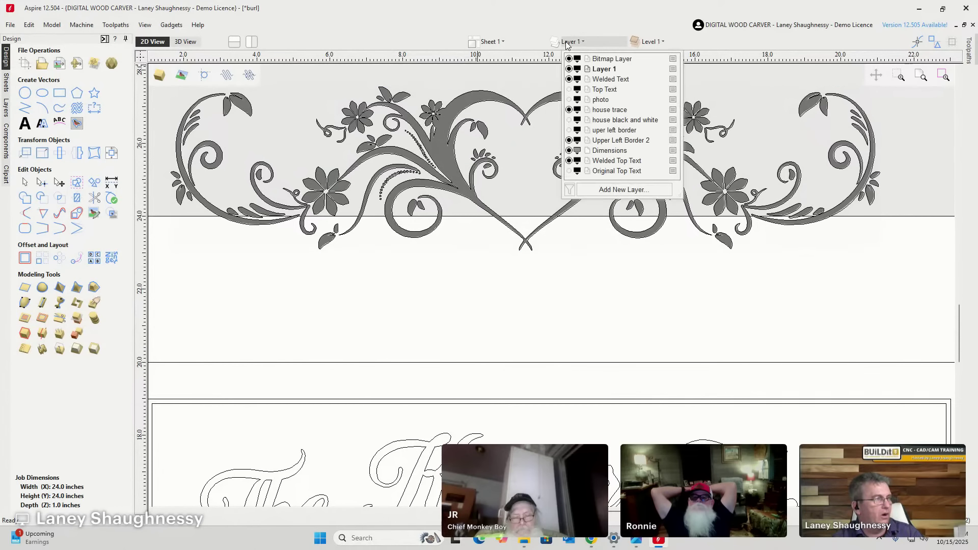
{"action": "left_click", "coordinate": [569, 59]}
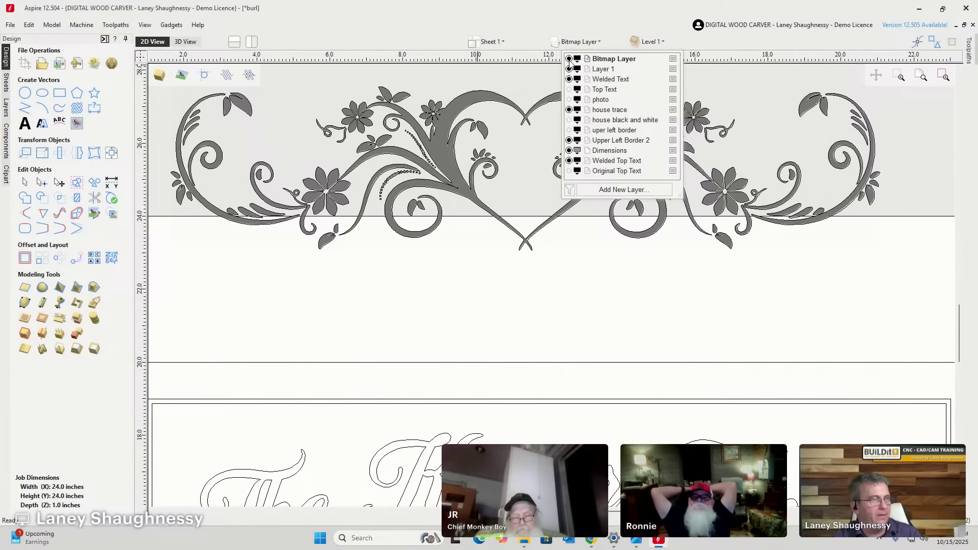
{"action": "left_click", "coordinate": [408, 151]}
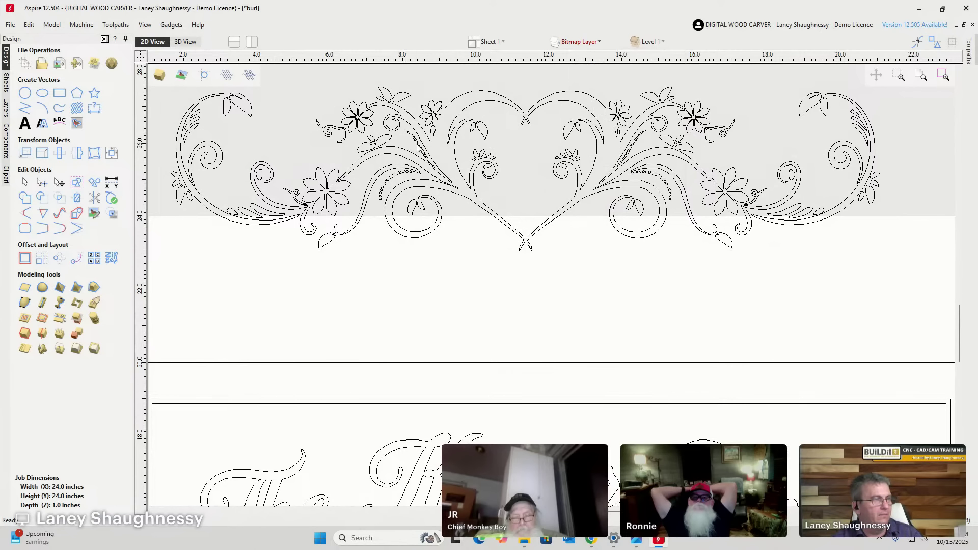
Shrink the traced flourish vectors and move them under The Kessler Family title.
{"action": "left_click", "coordinate": [421, 149]}
{"action": "left_click", "coordinate": [419, 149]}
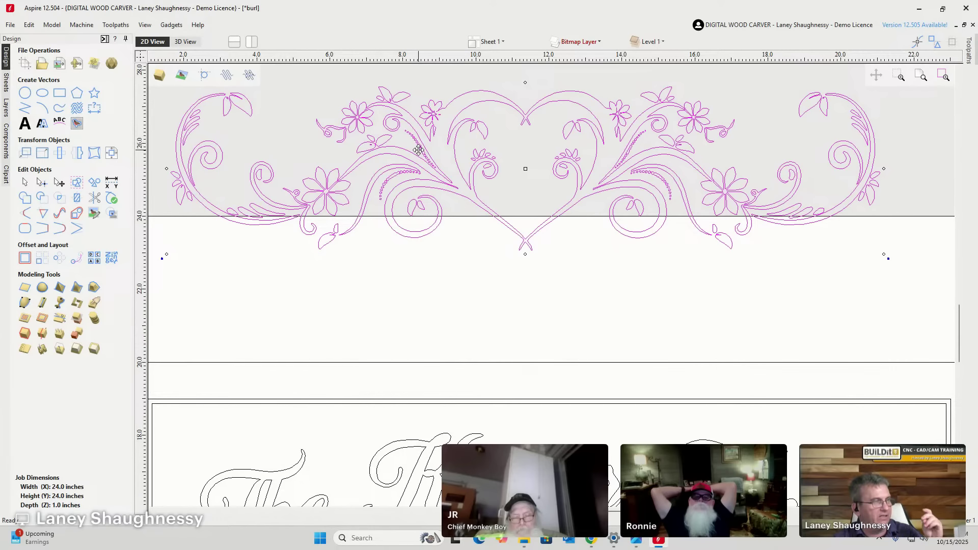
{"action": "scroll", "coordinate": [453, 98], "scroll_direction": "up", "scroll_amount": 3}
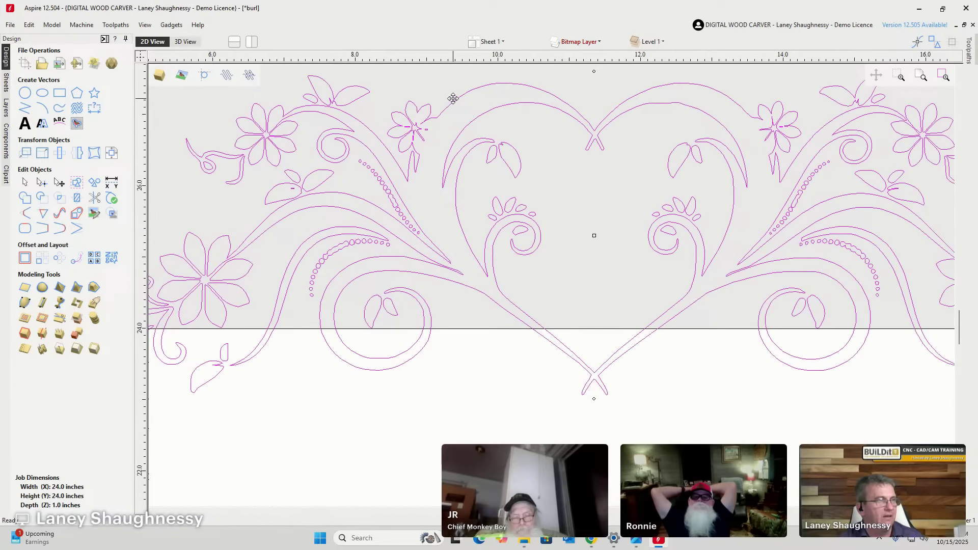
{"action": "scroll", "coordinate": [454, 98], "scroll_direction": "down", "scroll_amount": 4}
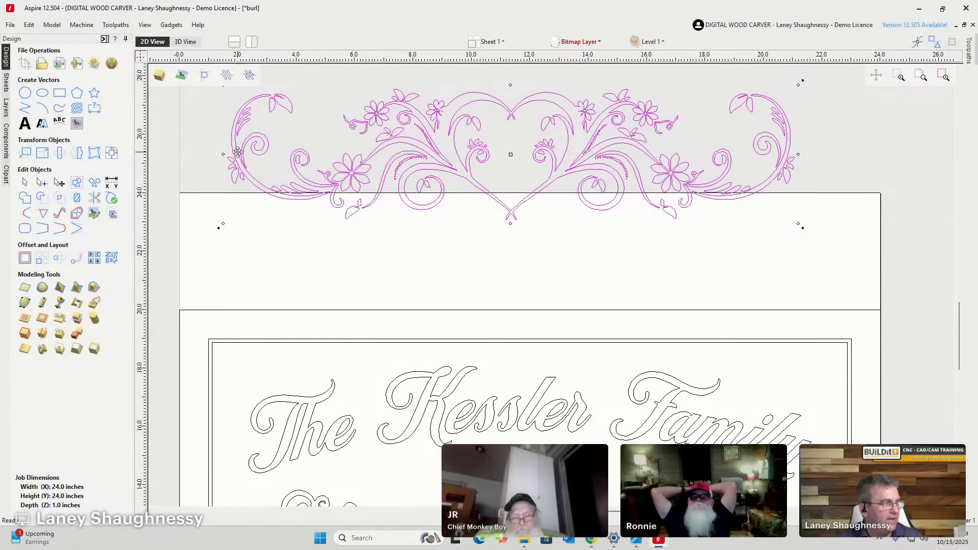
{"action": "scroll", "coordinate": [230, 223], "scroll_direction": "down", "scroll_amount": 4}
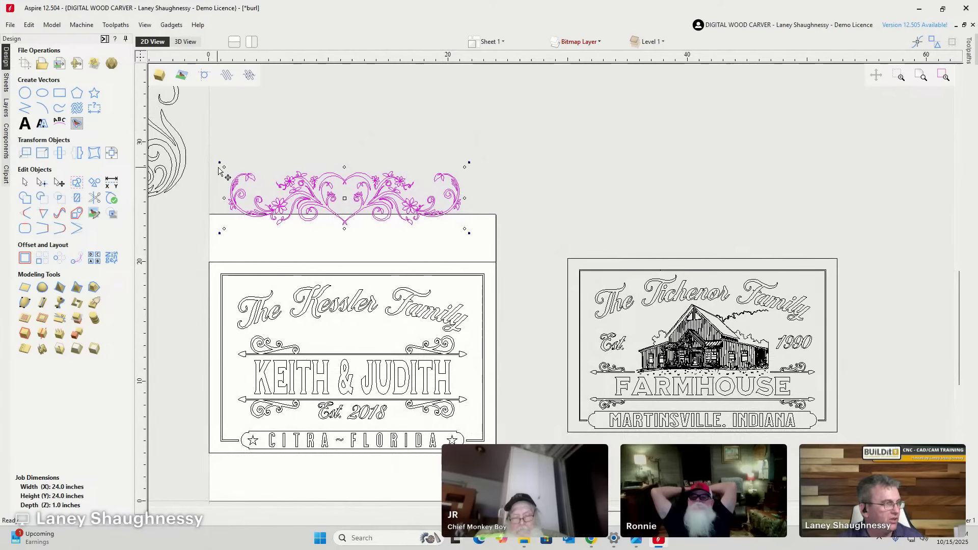
{"action": "left_click_drag", "start_coordinate": [223, 168], "coordinate": [293, 180]}
{"action": "left_click_drag", "start_coordinate": [387, 204], "coordinate": [387, 330]}
{"action": "scroll", "coordinate": [387, 330], "scroll_direction": "up", "scroll_amount": 3}
{"action": "scroll", "coordinate": [550, 323], "scroll_direction": "down", "scroll_amount": 1}
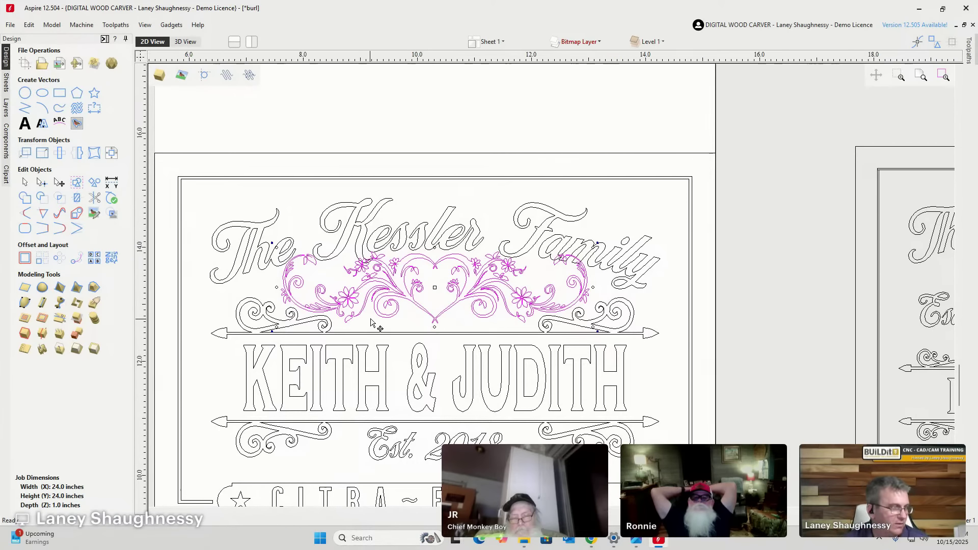
{"action": "scroll", "coordinate": [372, 318], "scroll_direction": "up", "scroll_amount": 3}
{"action": "scroll", "coordinate": [377, 269], "scroll_direction": "down", "scroll_amount": 3}
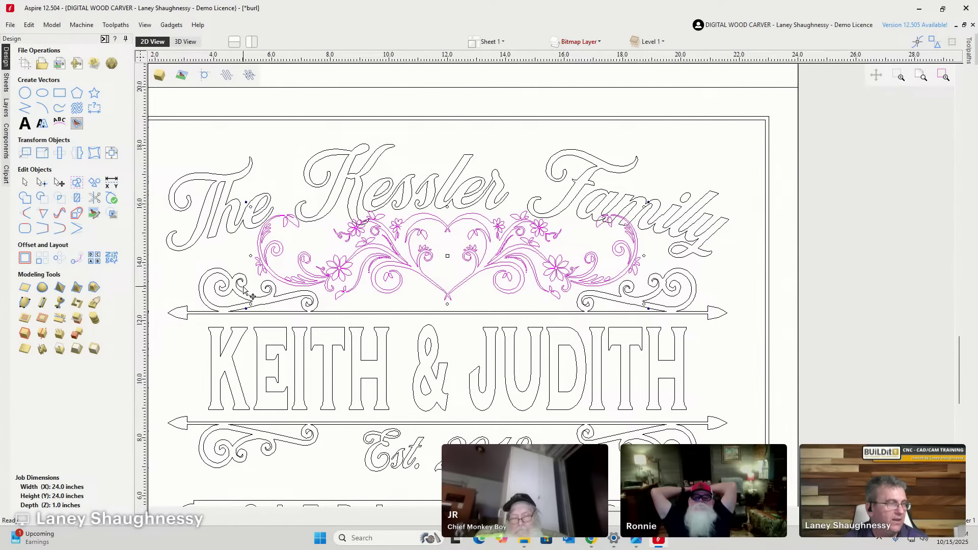
{"action": "scroll", "coordinate": [338, 284], "scroll_direction": "up", "scroll_amount": 7}
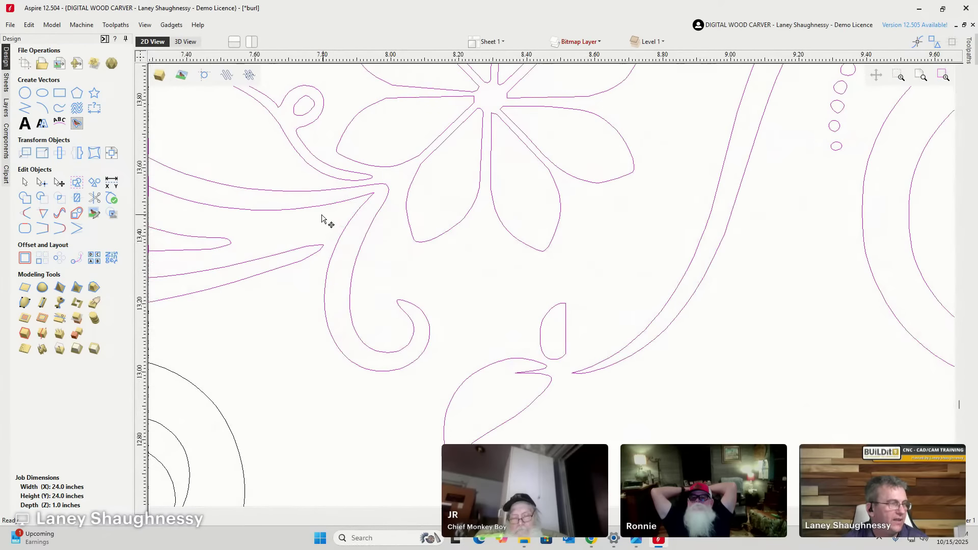
{"action": "scroll", "coordinate": [322, 219], "scroll_direction": "down", "scroll_amount": 7}
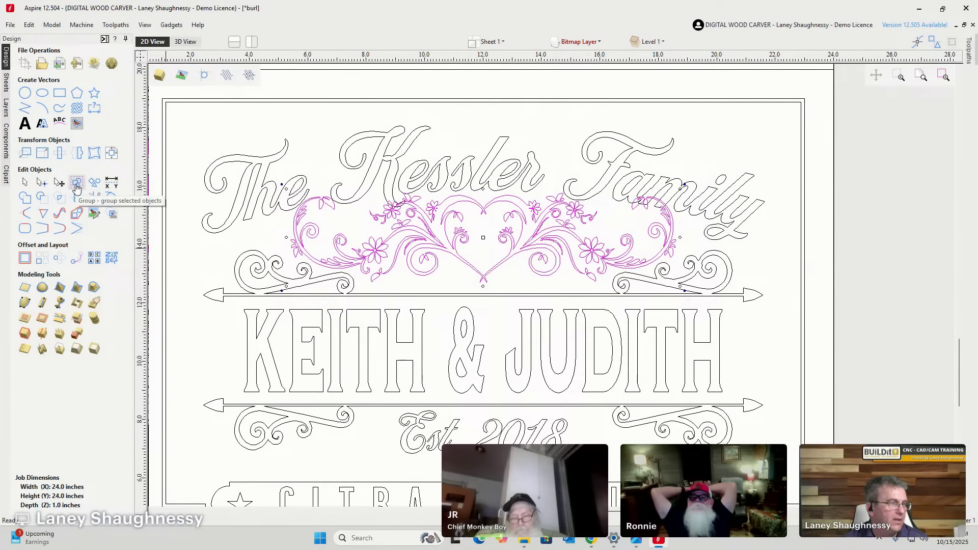
{"action": "left_click", "coordinate": [76, 184]}
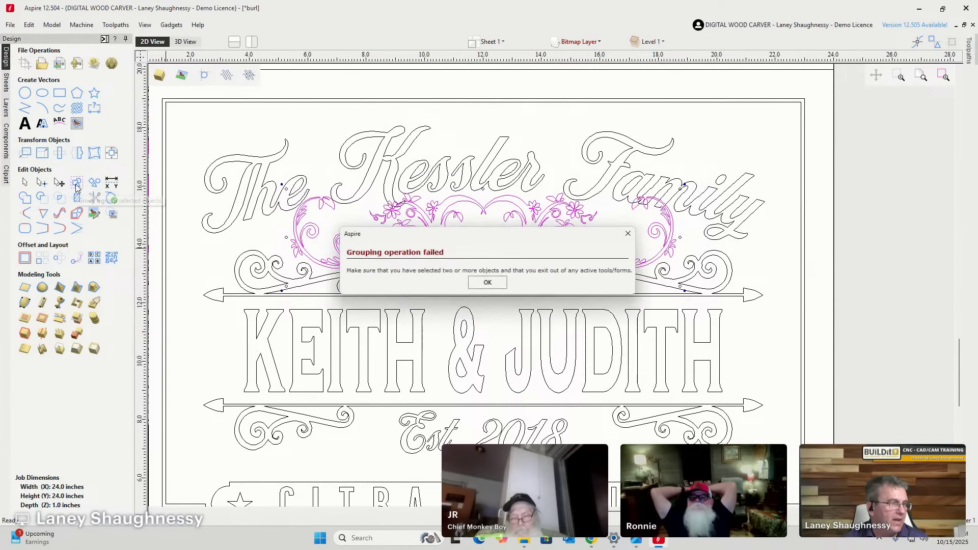
{"action": "left_click", "coordinate": [489, 284]}
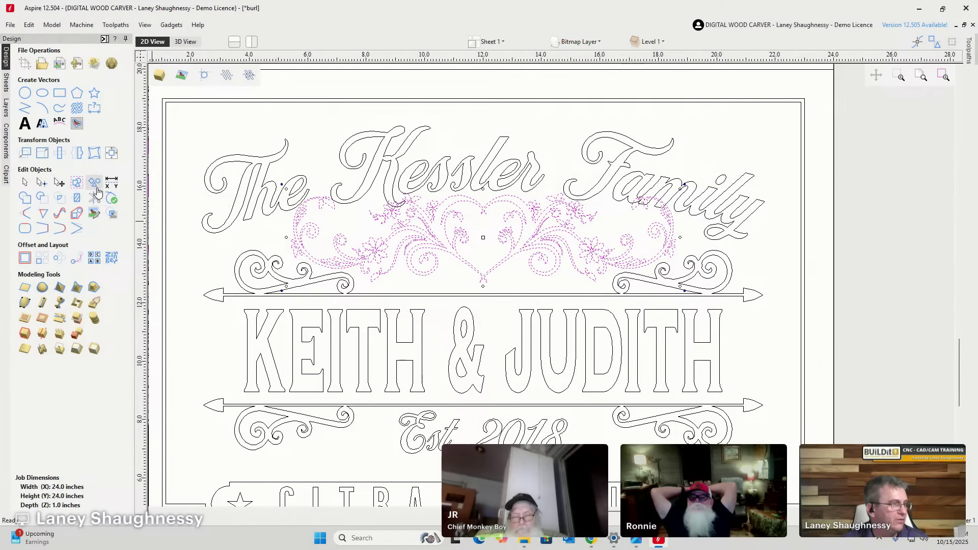
{"action": "left_click", "coordinate": [287, 244]}
{"action": "scroll", "coordinate": [291, 240], "scroll_direction": "up", "scroll_amount": 2}
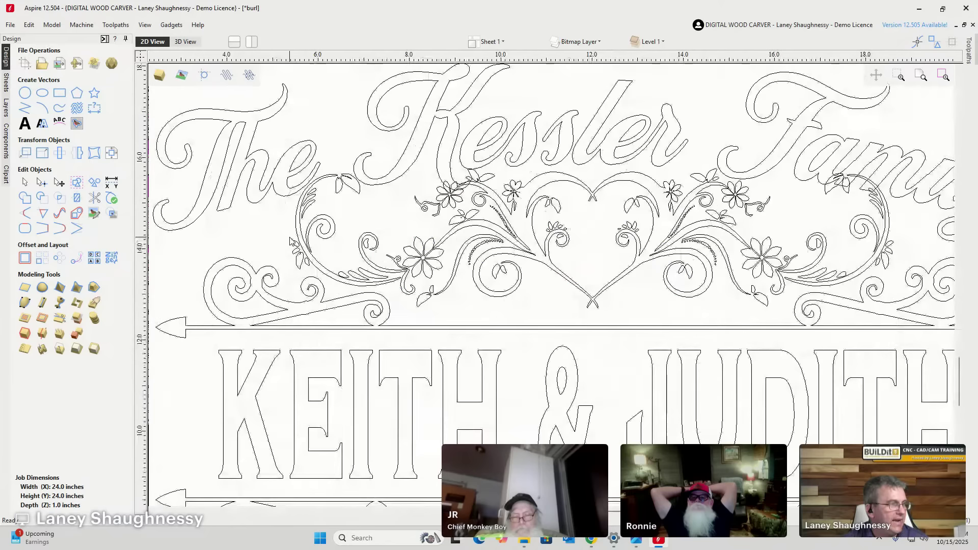
Marquee-select the outer scroll pieces on the flourish's left side.
{"action": "left_click_drag", "start_coordinate": [365, 175], "coordinate": [355, 143]}
{"action": "left_click_drag", "start_coordinate": [273, 158], "coordinate": [286, 166]}
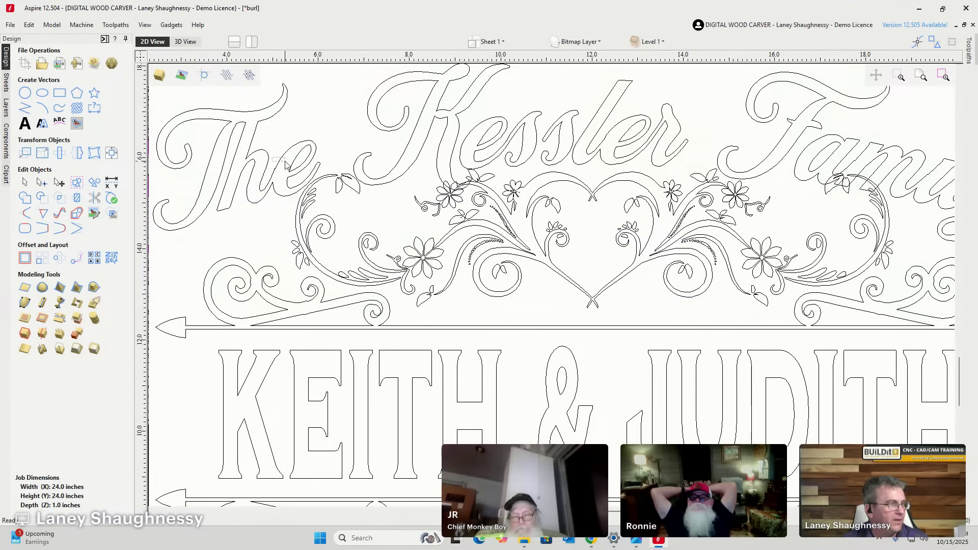
{"action": "left_click_drag", "start_coordinate": [402, 305], "coordinate": [402, 306]}
{"action": "scroll", "coordinate": [375, 289], "scroll_direction": "up", "scroll_amount": 3}
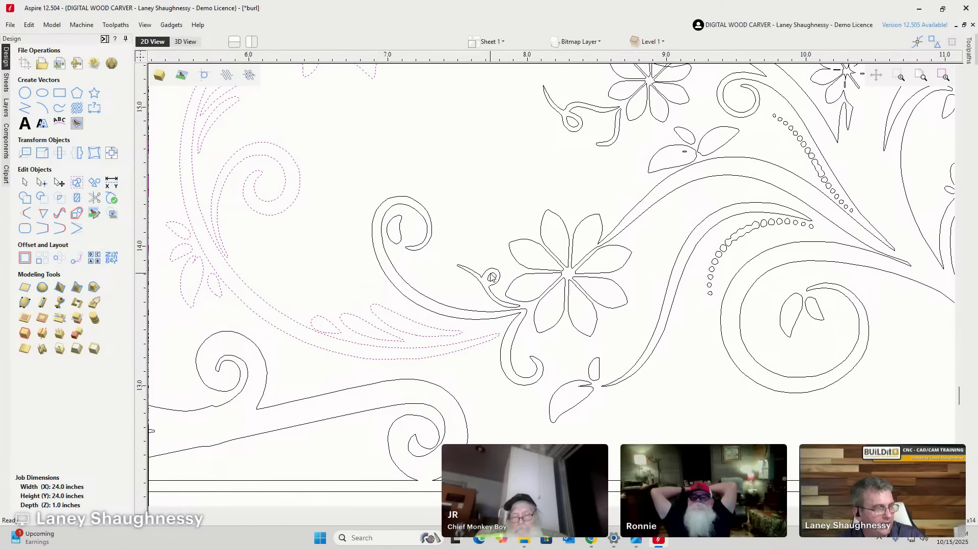
{"action": "scroll", "coordinate": [489, 290], "scroll_direction": "down", "scroll_amount": 2}
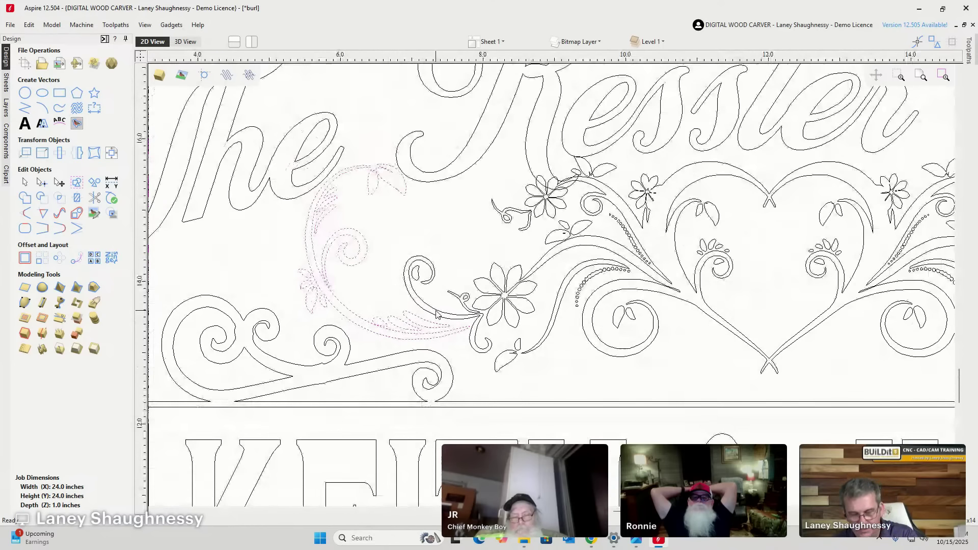
{"action": "scroll", "coordinate": [345, 266], "scroll_direction": "down", "scroll_amount": 2}
{"action": "scroll", "coordinate": [346, 266], "scroll_direction": "down", "scroll_amount": 2}
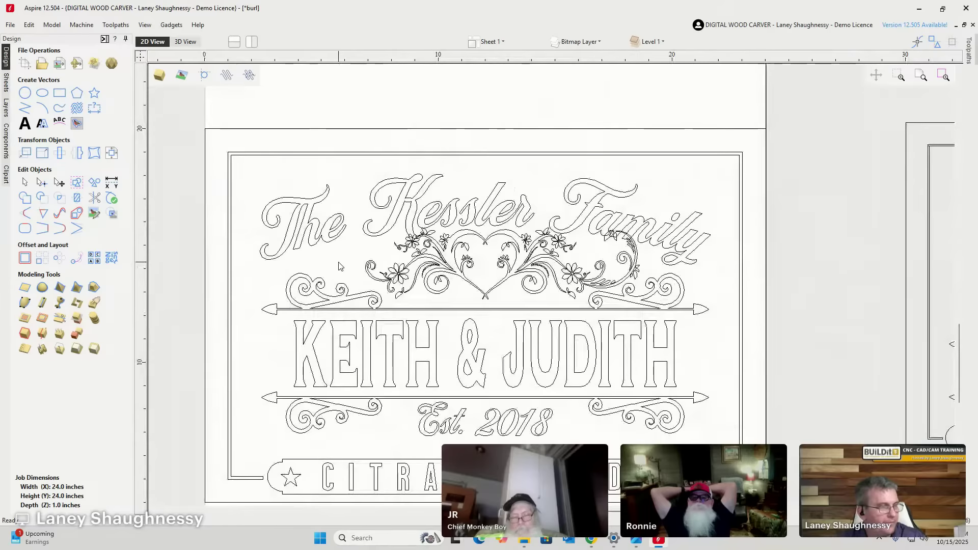
{"action": "scroll", "coordinate": [657, 263], "scroll_direction": "up", "scroll_amount": 3}
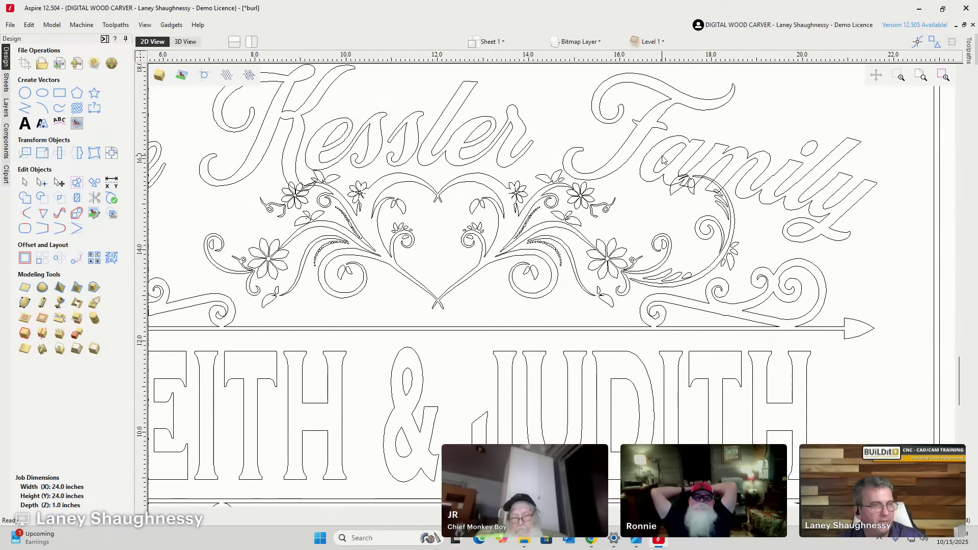
Select the right outer scroll and its large arc, then clear the selection.
{"action": "left_click_drag", "start_coordinate": [730, 196], "coordinate": [754, 303]}
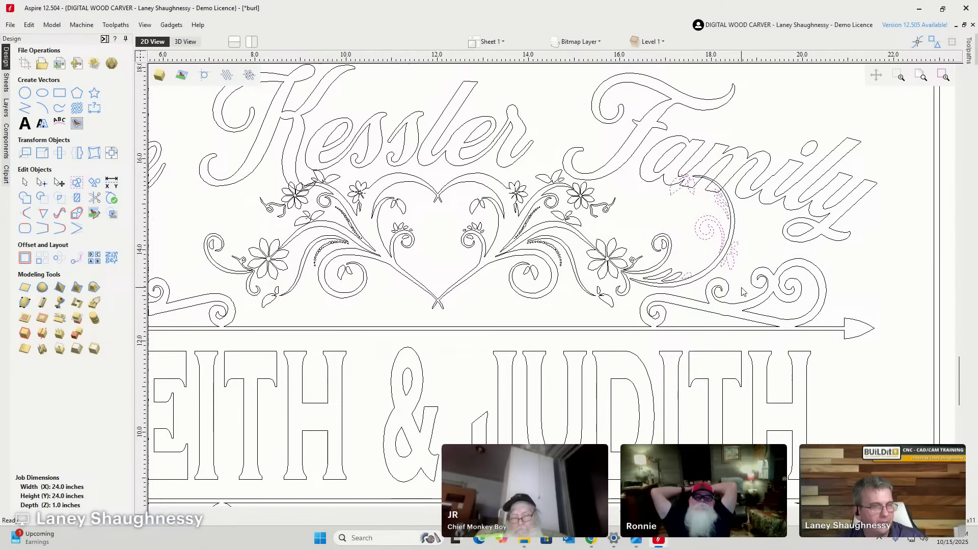
{"action": "left_click", "coordinate": [701, 278], "text": "shift"}
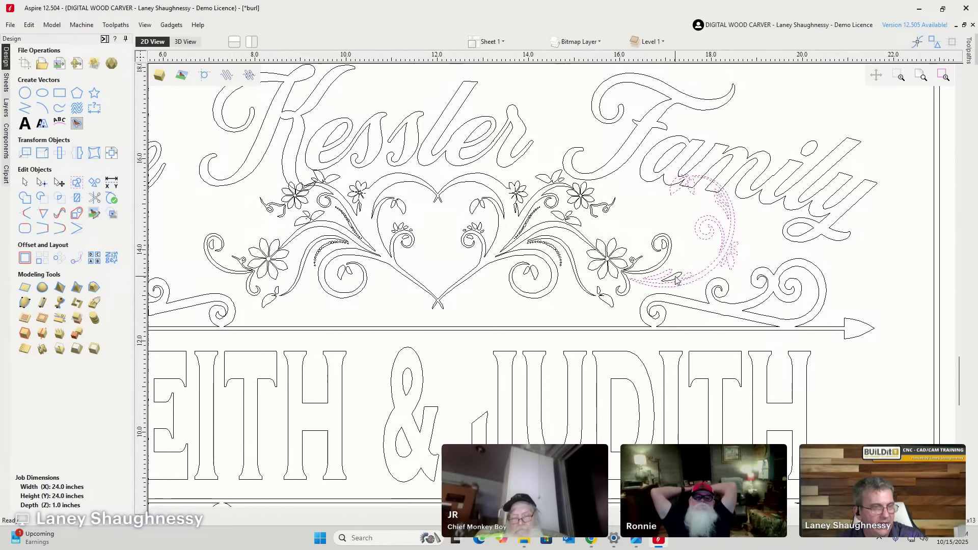
{"action": "scroll", "coordinate": [622, 283], "scroll_direction": "up", "scroll_amount": 4}
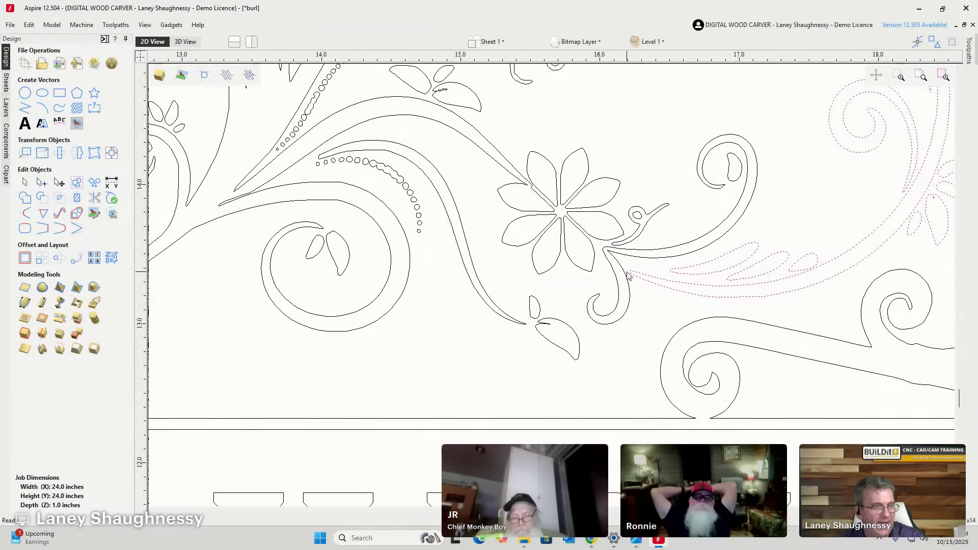
{"action": "scroll", "coordinate": [630, 271], "scroll_direction": "down", "scroll_amount": 4}
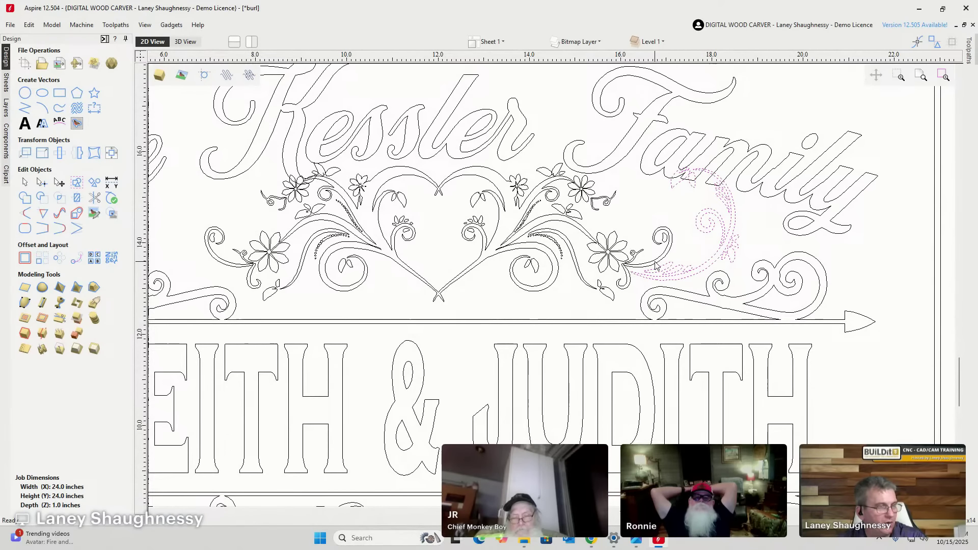
{"action": "left_click", "coordinate": [678, 275]}
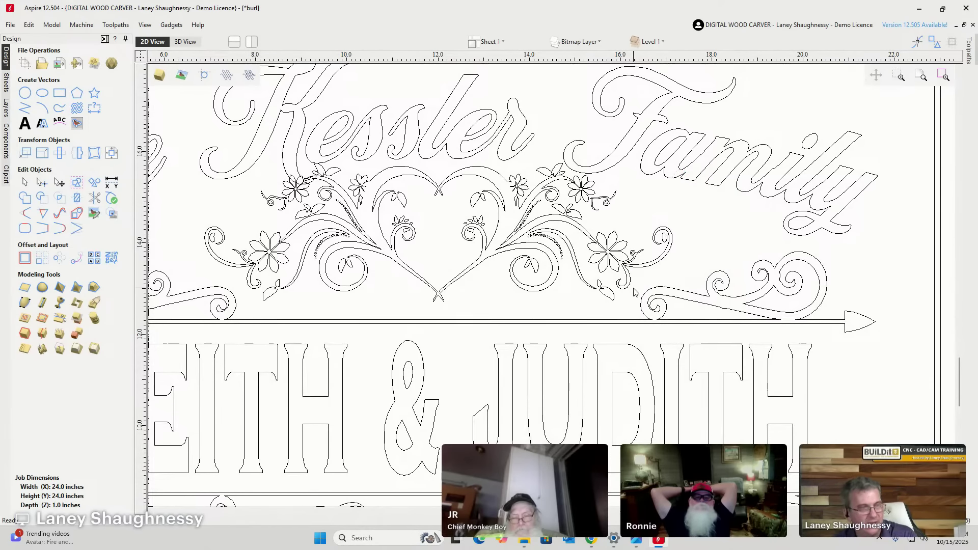
Marquee-select the whole remaining heart ornament.
{"action": "scroll", "coordinate": [623, 285], "scroll_direction": "up", "scroll_amount": 4}
{"action": "scroll", "coordinate": [656, 216], "scroll_direction": "down", "scroll_amount": 4}
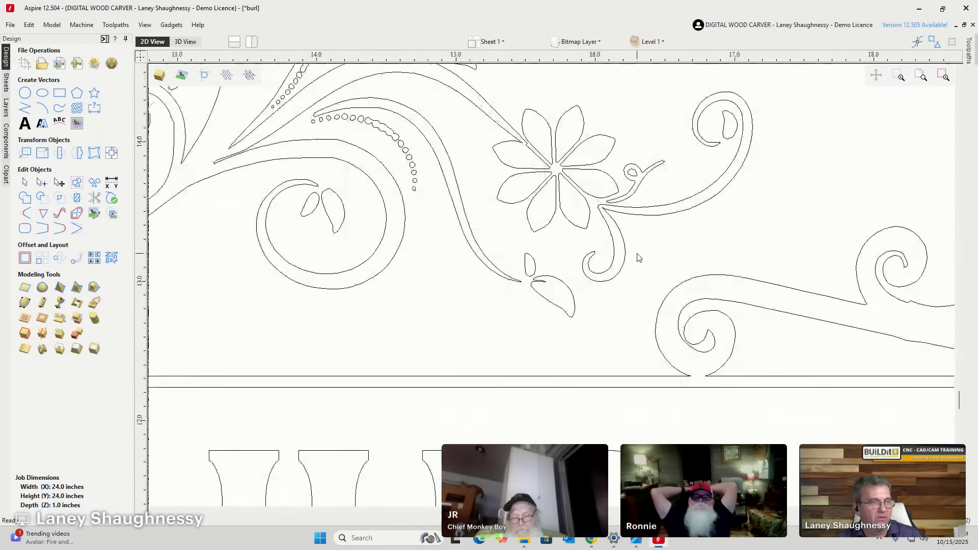
{"action": "scroll", "coordinate": [345, 222], "scroll_direction": "up", "scroll_amount": 3}
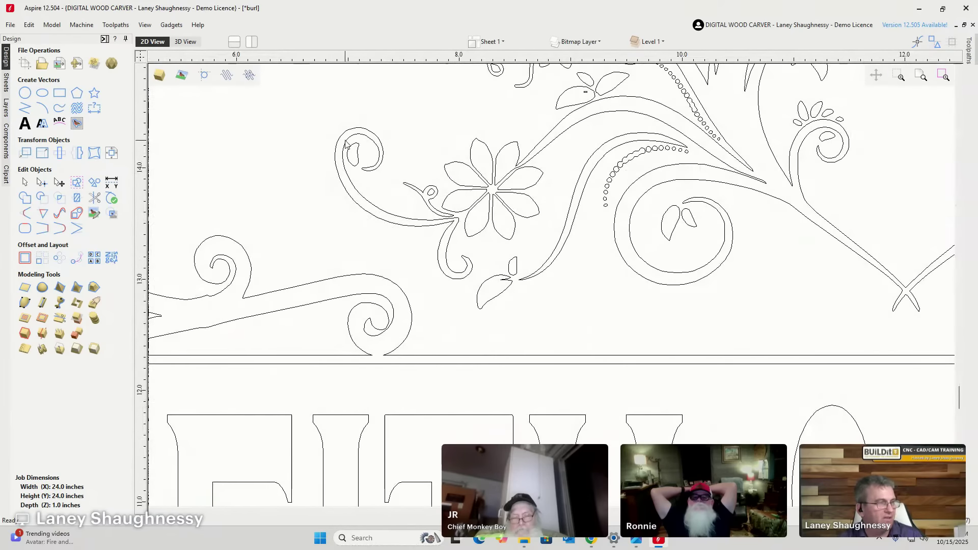
{"action": "scroll", "coordinate": [461, 224], "scroll_direction": "down", "scroll_amount": 4}
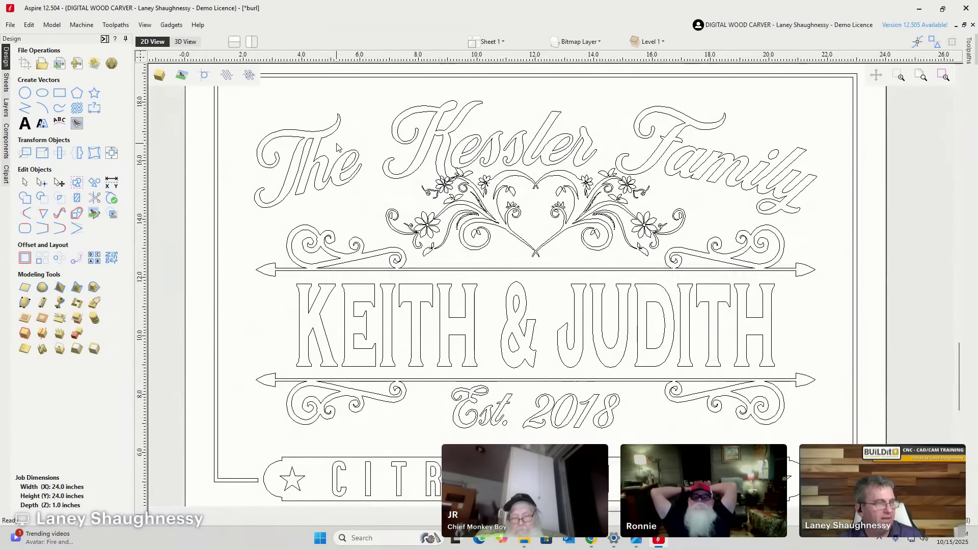
{"action": "left_click_drag", "start_coordinate": [518, 172], "coordinate": [694, 270]}
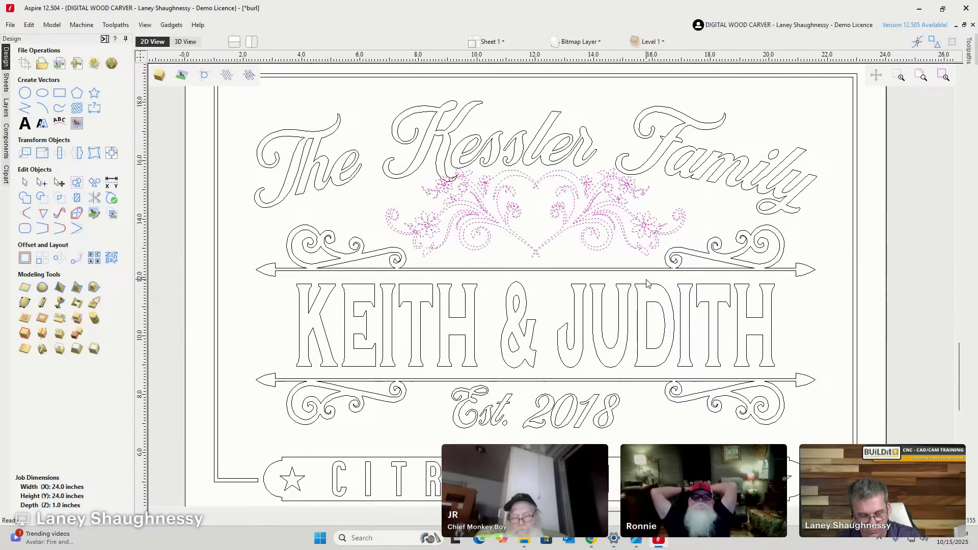
Drag the heart ornament down to sit below the Kessler Family lettering.
{"action": "key", "text": "Escape"}
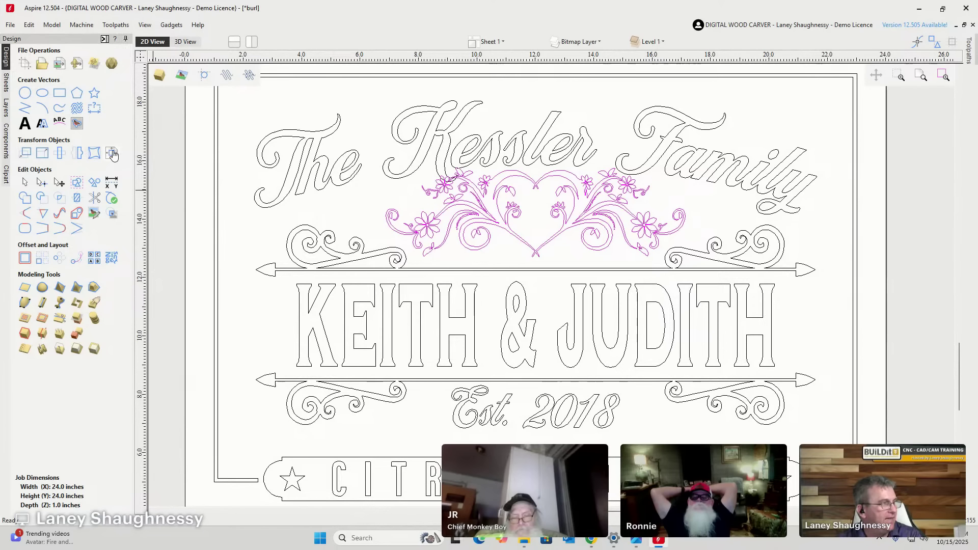
{"action": "left_click", "coordinate": [112, 152]}
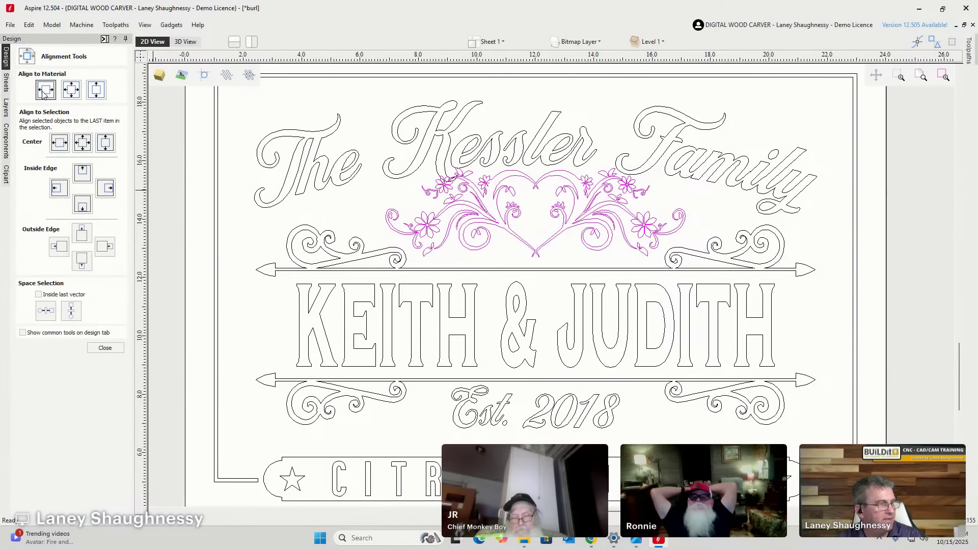
{"action": "left_click", "coordinate": [105, 348]}
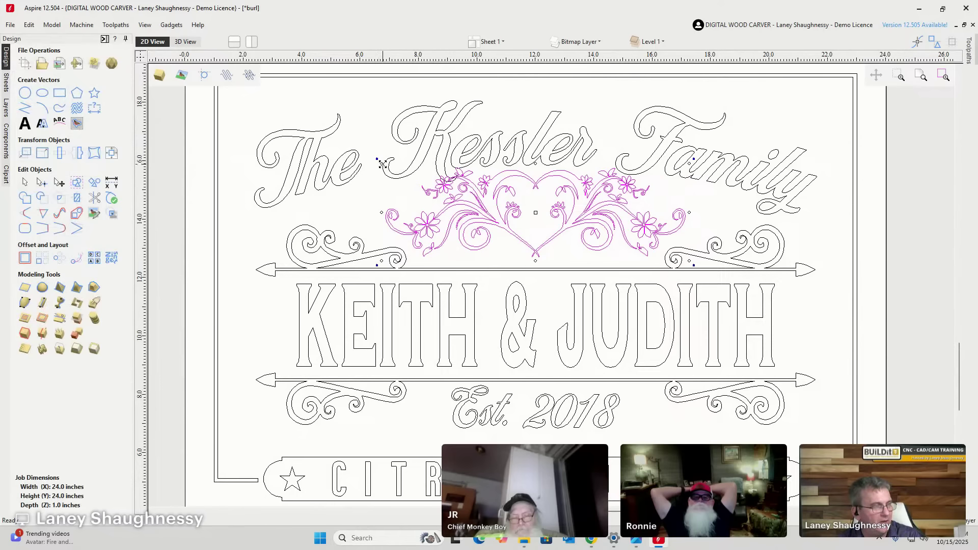
{"action": "left_click_drag", "start_coordinate": [382, 165], "coordinate": [400, 176]}
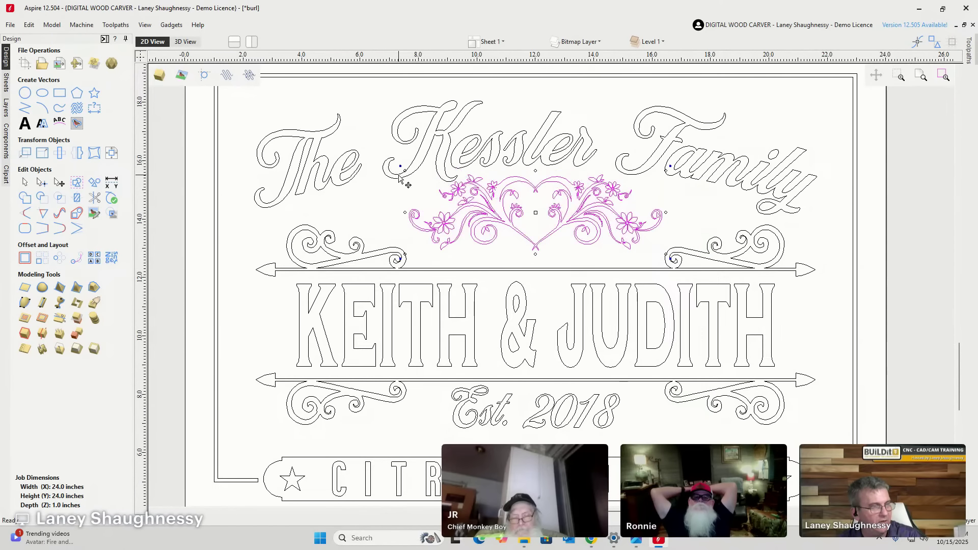
{"action": "scroll", "coordinate": [523, 213], "scroll_direction": "up", "scroll_amount": 1}
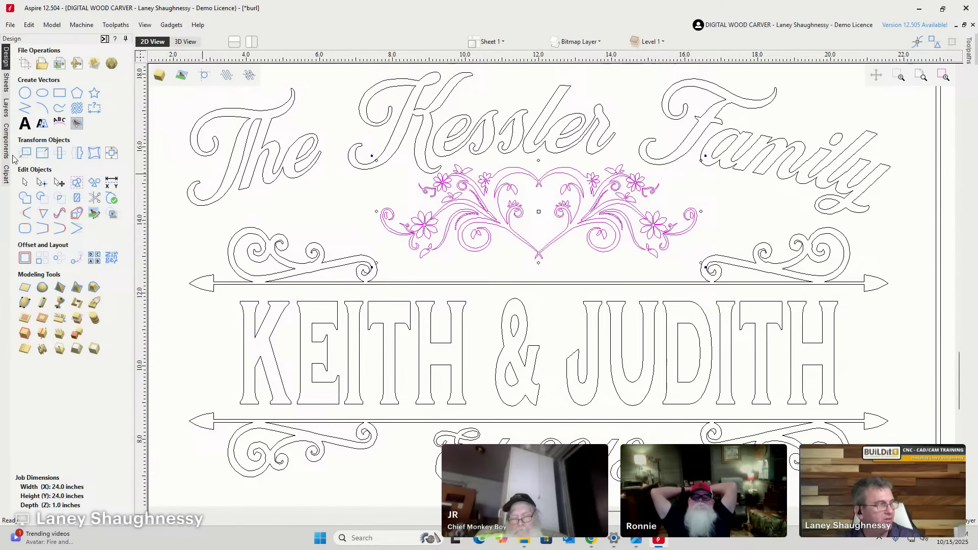
Draw a vertical line from below 'Kessler' to the arrow divider, then add the heart ornament to the selection.
{"action": "left_click", "coordinate": [24, 108]}
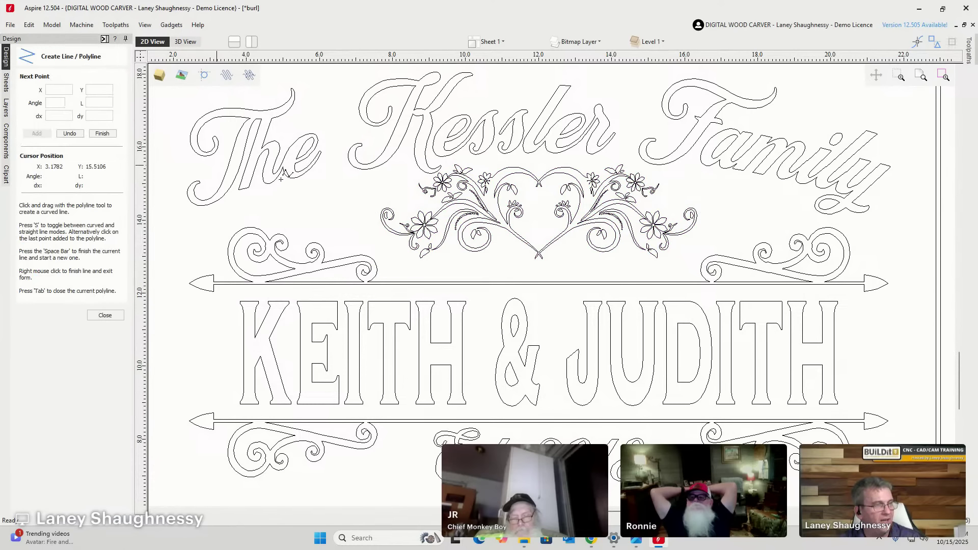
{"action": "left_click", "coordinate": [506, 151]}
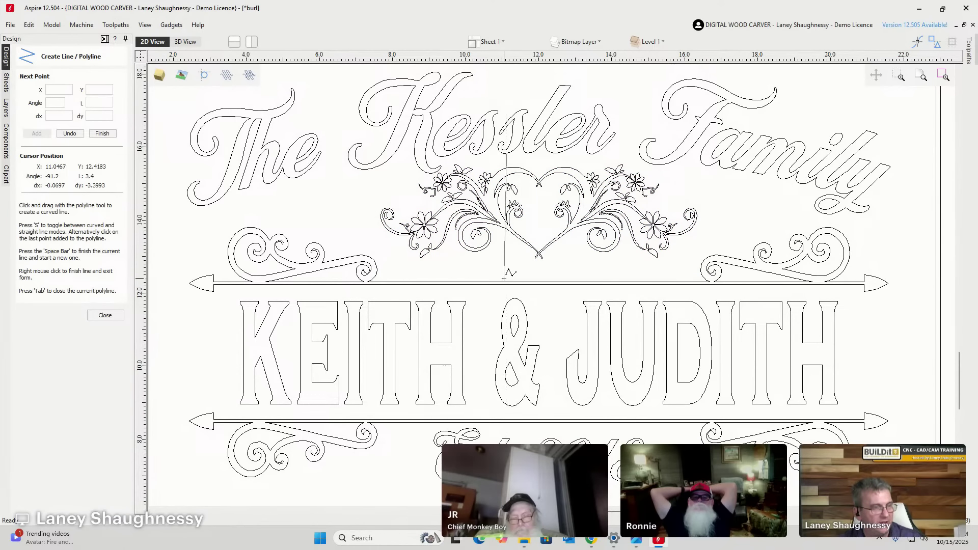
{"action": "scroll", "coordinate": [505, 285], "scroll_direction": "up", "scroll_amount": 3}
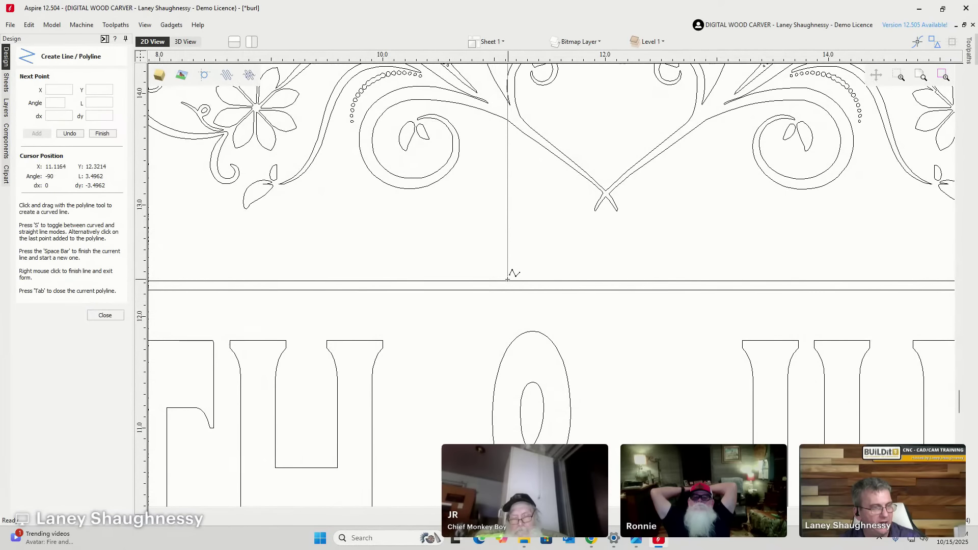
{"action": "left_click", "coordinate": [505, 279]}
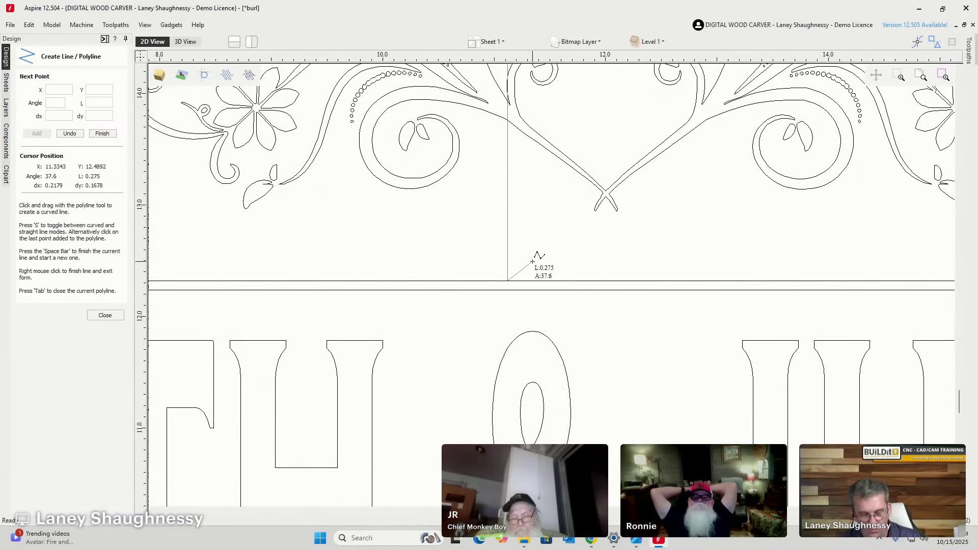
{"action": "key", "text": "space"}
{"action": "left_click", "coordinate": [105, 315]}
{"action": "scroll", "coordinate": [456, 275], "scroll_direction": "down", "scroll_amount": 4}
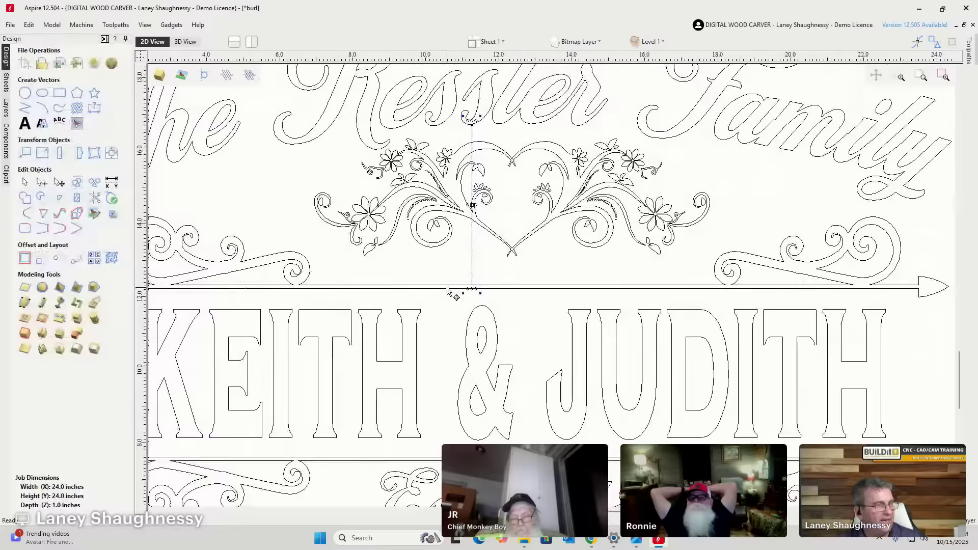
{"action": "scroll", "coordinate": [461, 271], "scroll_direction": "up", "scroll_amount": 3}
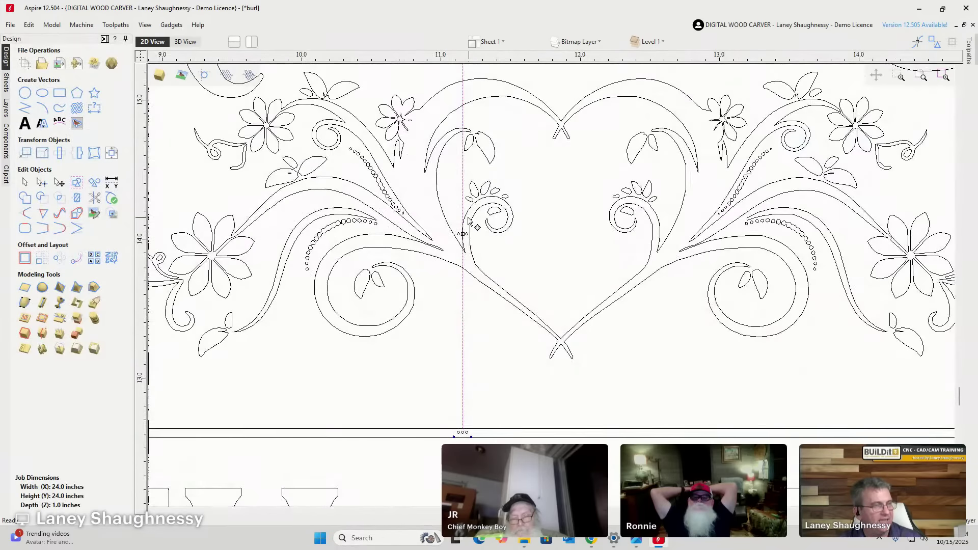
{"action": "scroll", "coordinate": [457, 235], "scroll_direction": "down", "scroll_amount": 3}
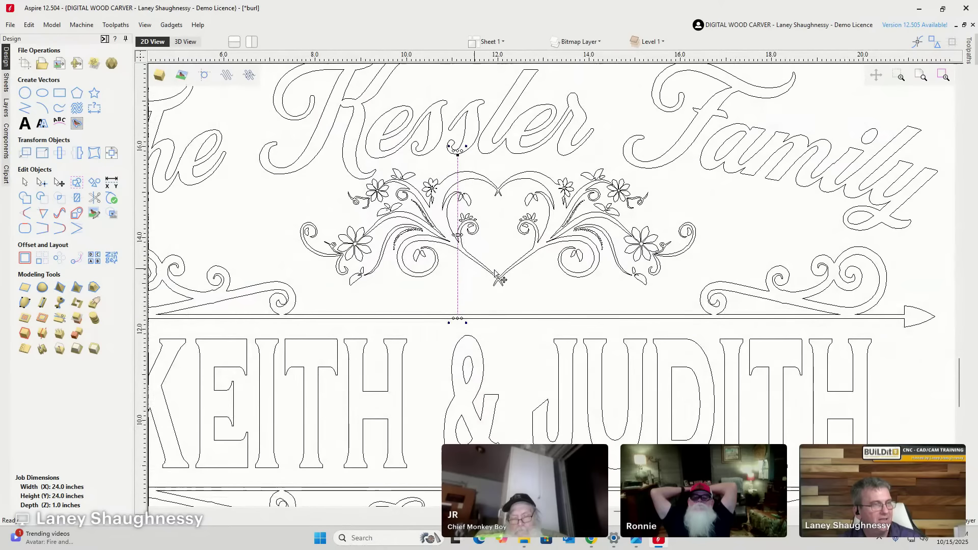
{"action": "left_click", "coordinate": [550, 243]}
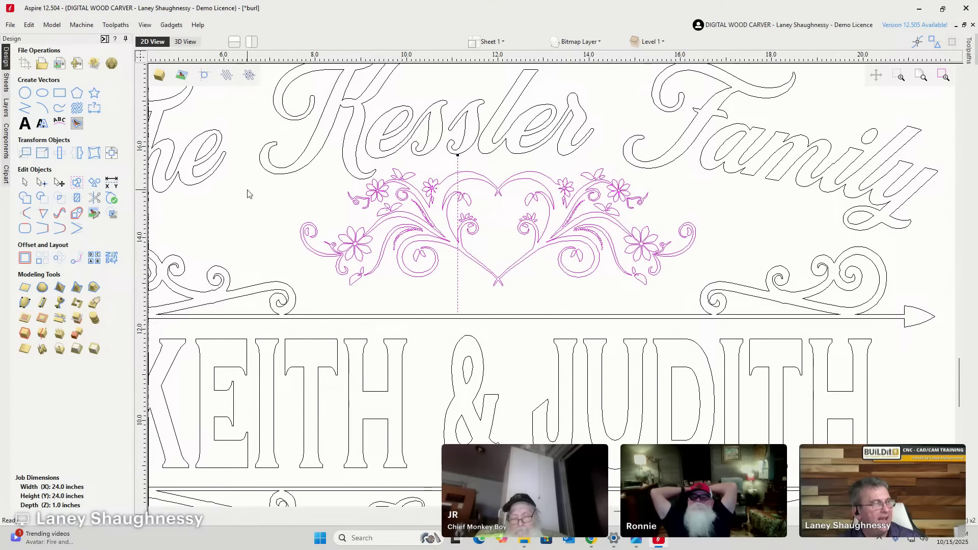
Centre the heart ornament on the vertical reference line with Alignment Tools.
{"action": "left_click", "coordinate": [112, 153]}
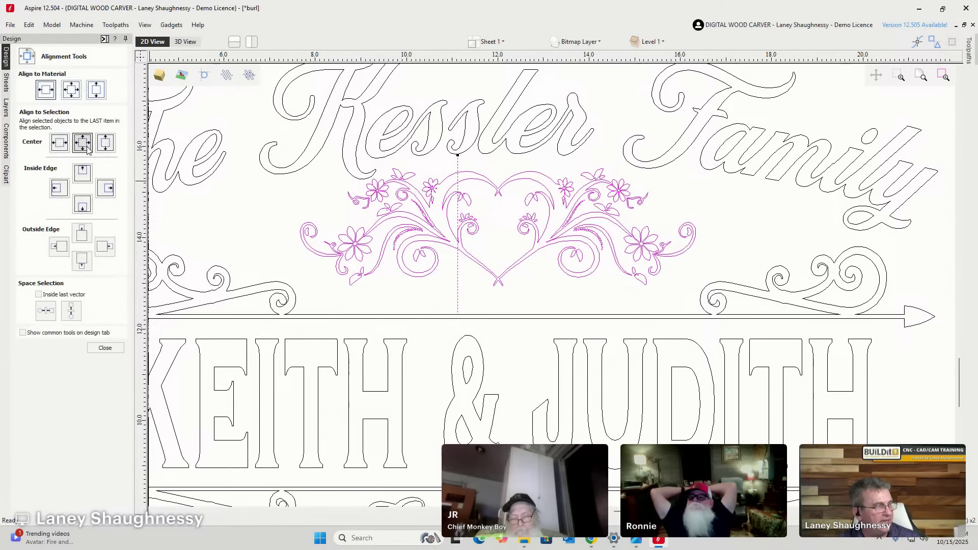
{"action": "left_click", "coordinate": [106, 143]}
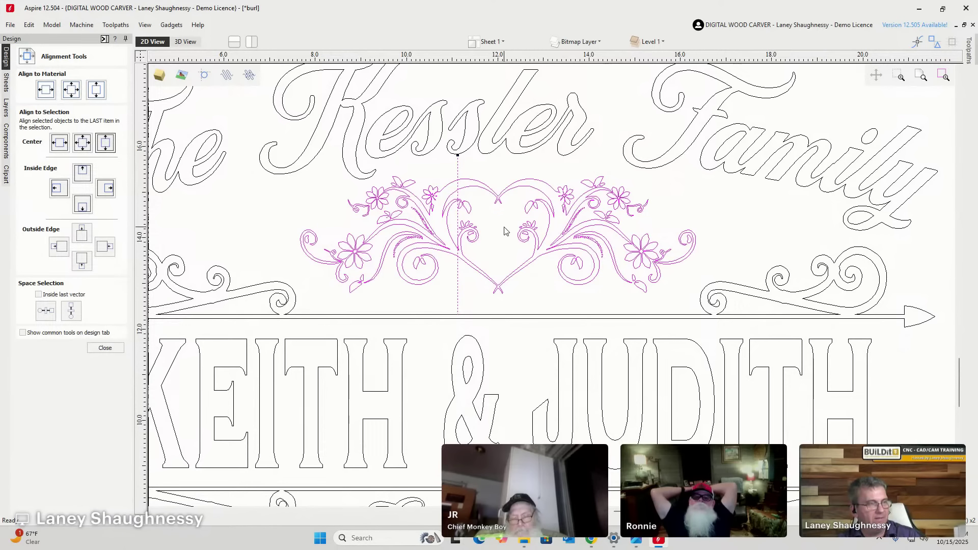
{"action": "left_click", "coordinate": [461, 302]}
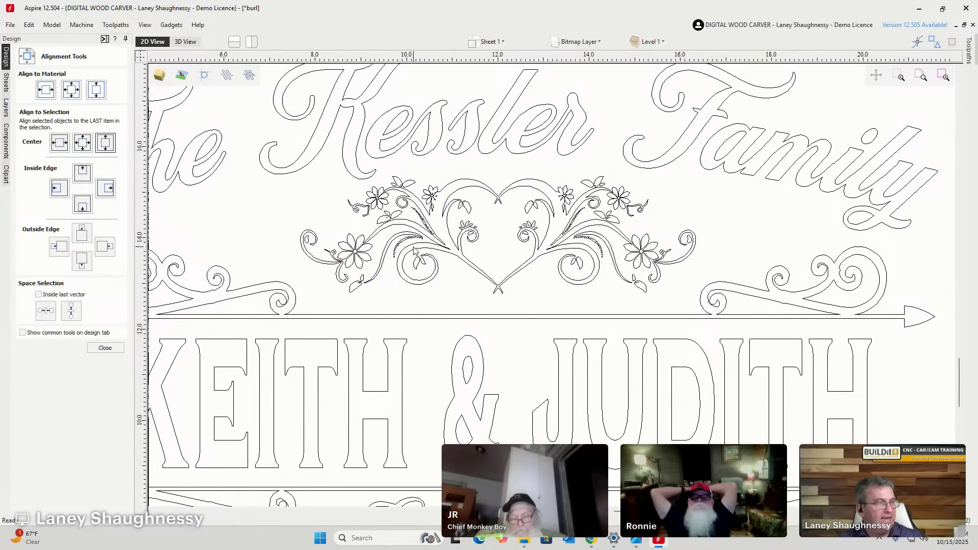
Enlarge the heart ornament slightly, then select everything on the Kessler Family sign.
{"action": "left_click", "coordinate": [415, 227]}
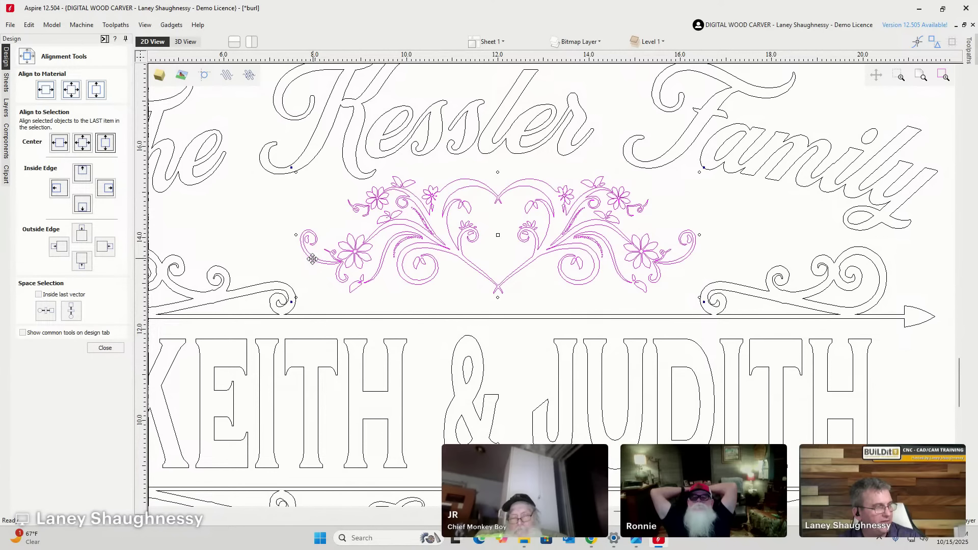
{"action": "left_click_drag", "start_coordinate": [295, 297], "coordinate": [302, 304]}
{"action": "scroll", "coordinate": [377, 182], "scroll_direction": "up", "scroll_amount": 5}
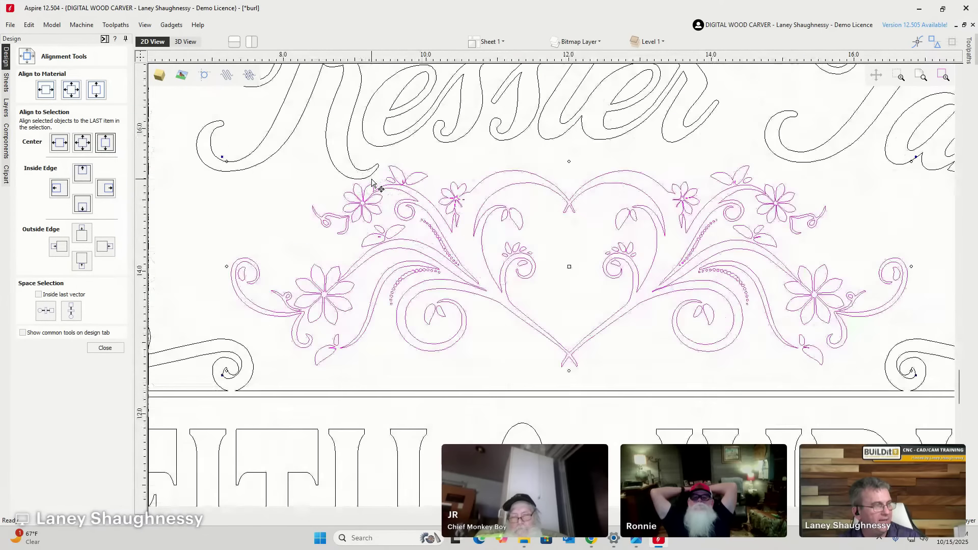
{"action": "scroll", "coordinate": [375, 182], "scroll_direction": "down", "scroll_amount": 10}
{"action": "scroll", "coordinate": [375, 180], "scroll_direction": "up", "scroll_amount": 4}
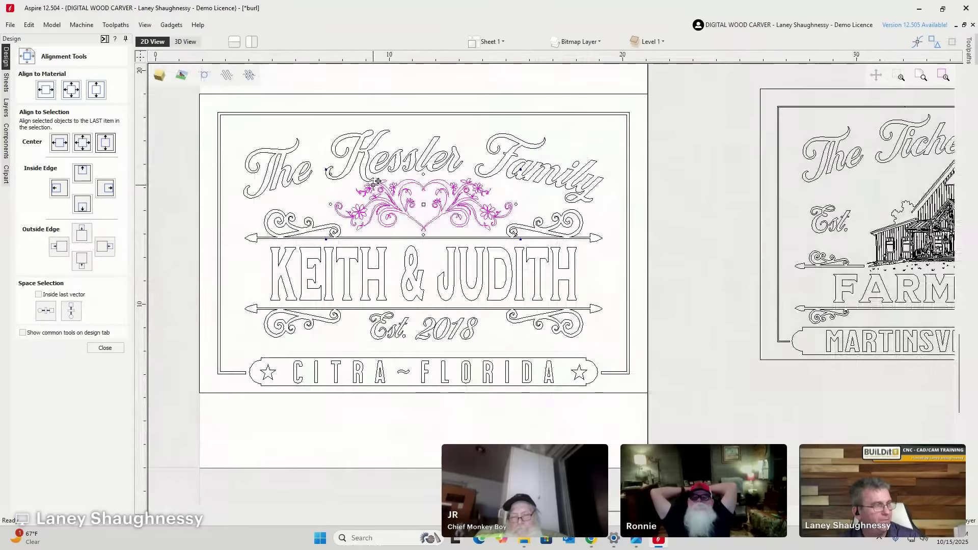
{"action": "scroll", "coordinate": [376, 182], "scroll_direction": "down", "scroll_amount": 1}
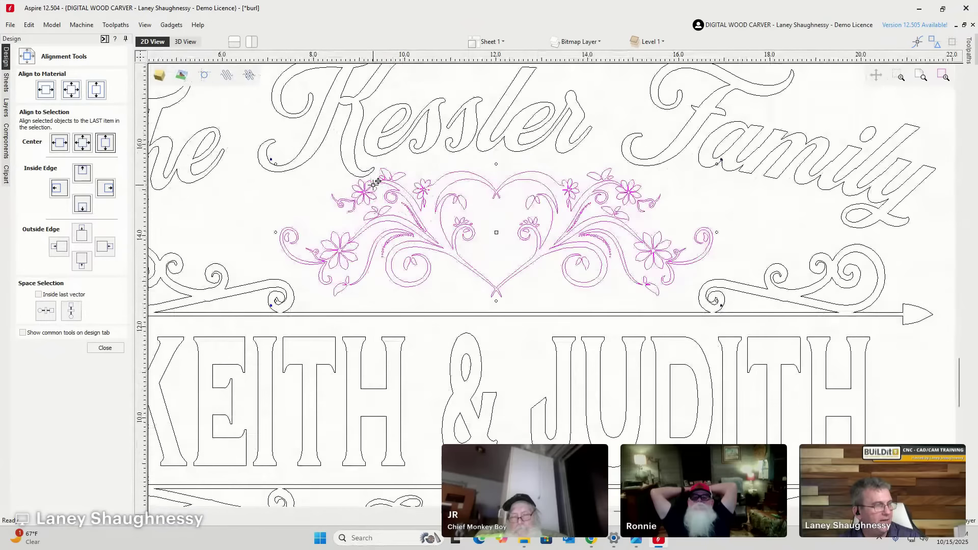
{"action": "scroll", "coordinate": [549, 250], "scroll_direction": "down", "scroll_amount": 3}
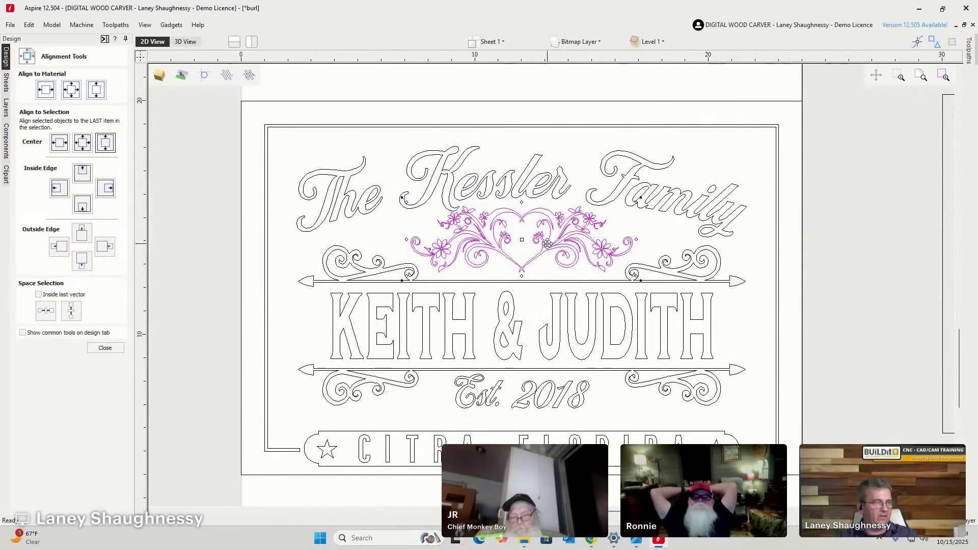
{"action": "scroll", "coordinate": [733, 380], "scroll_direction": "down", "scroll_amount": 3}
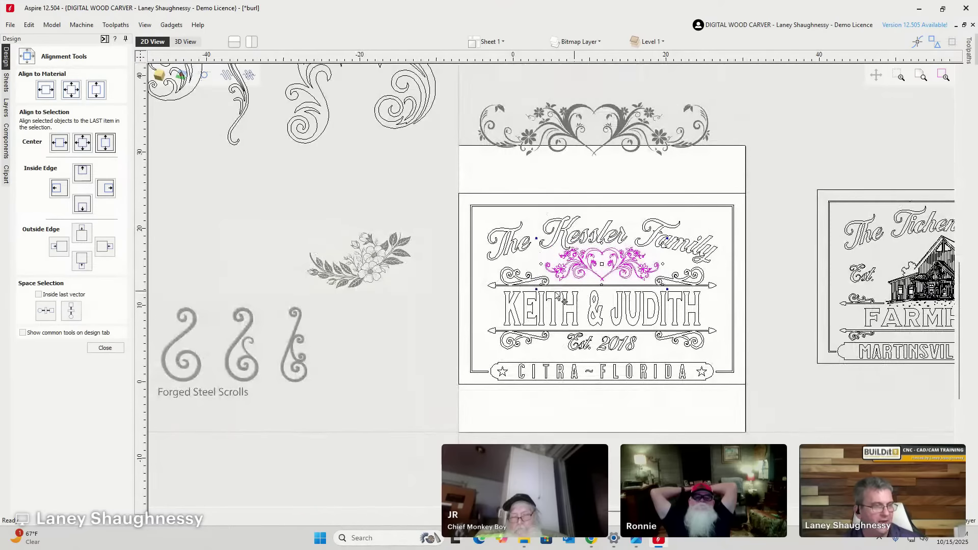
{"action": "scroll", "coordinate": [734, 387], "scroll_direction": "up", "scroll_amount": 1}
{"action": "scroll", "coordinate": [548, 354], "scroll_direction": "down", "scroll_amount": 3}
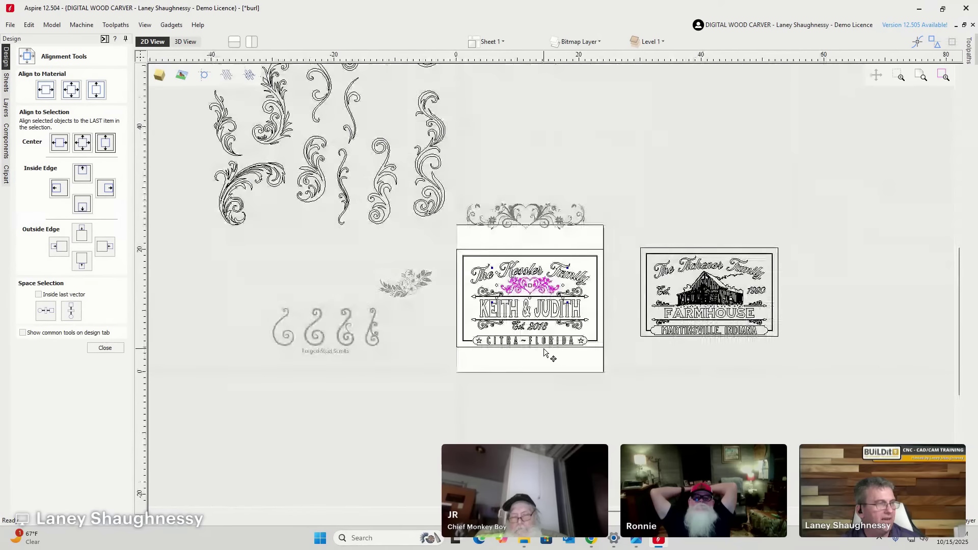
{"action": "scroll", "coordinate": [536, 336], "scroll_direction": "up", "scroll_amount": 2}
{"action": "scroll", "coordinate": [410, 229], "scroll_direction": "up", "scroll_amount": 1}
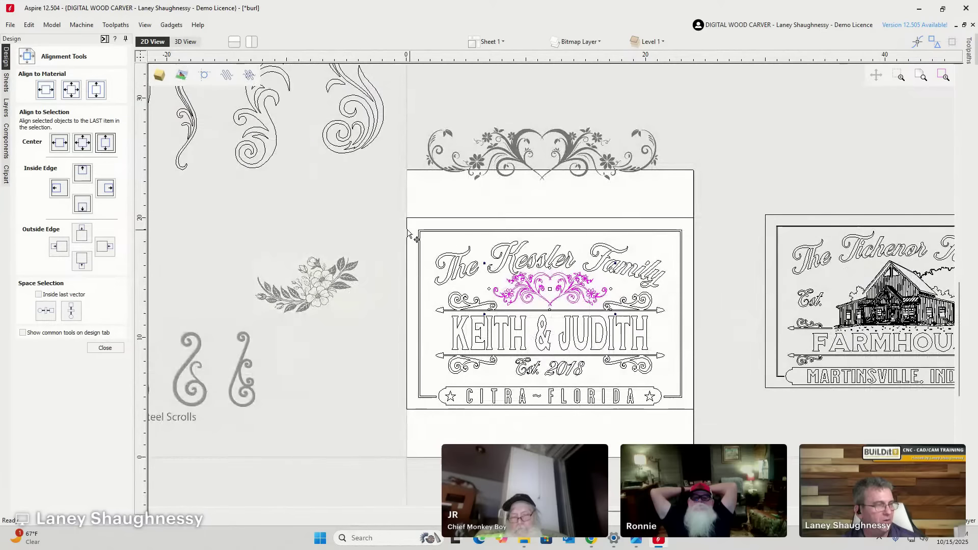
{"action": "left_click_drag", "start_coordinate": [410, 225], "coordinate": [693, 424]}
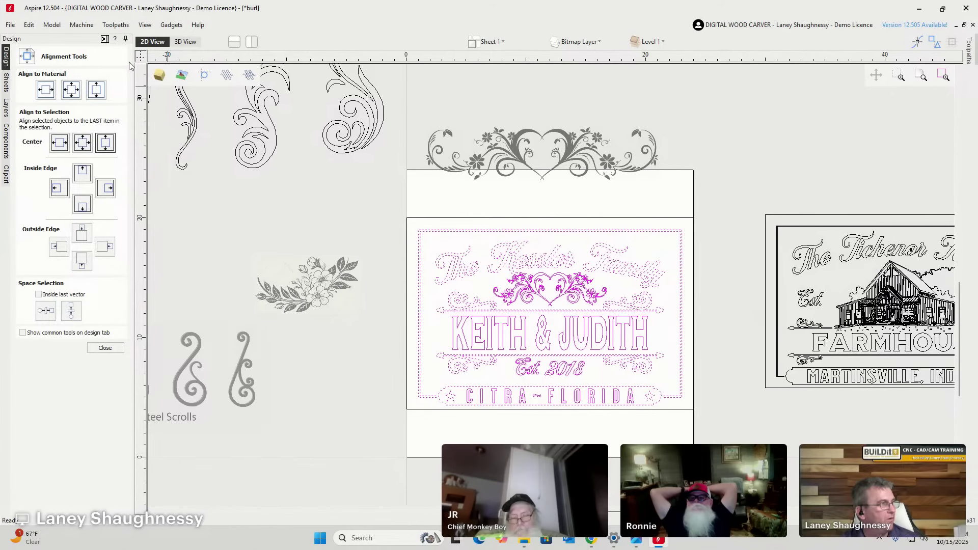
{"action": "left_click", "coordinate": [104, 40]}
Start a new V-Carve and select the sign vectors, leaving out the CITRA FLORIDA banner.
{"action": "scroll", "coordinate": [462, 347], "scroll_direction": "up", "scroll_amount": 5}
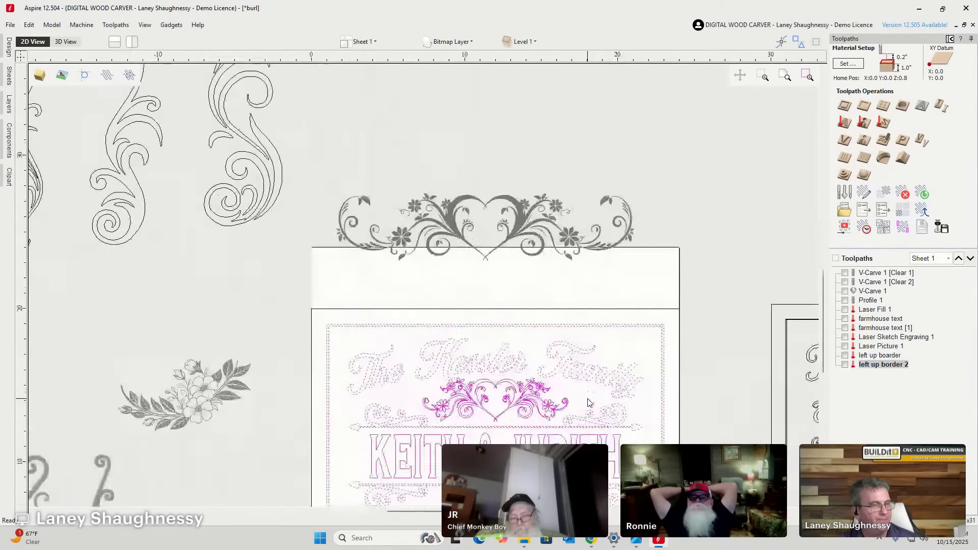
{"action": "scroll", "coordinate": [462, 347], "scroll_direction": "down", "scroll_amount": 4}
{"action": "scroll", "coordinate": [443, 338], "scroll_direction": "up", "scroll_amount": 3}
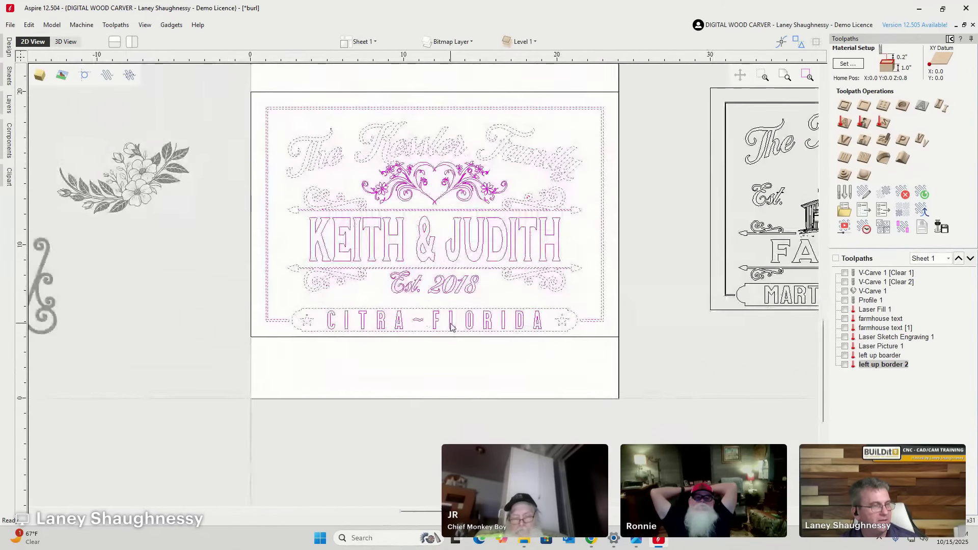
{"action": "scroll", "coordinate": [453, 164], "scroll_direction": "up", "scroll_amount": 1}
{"action": "scroll", "coordinate": [469, 285], "scroll_direction": "down", "scroll_amount": 1}
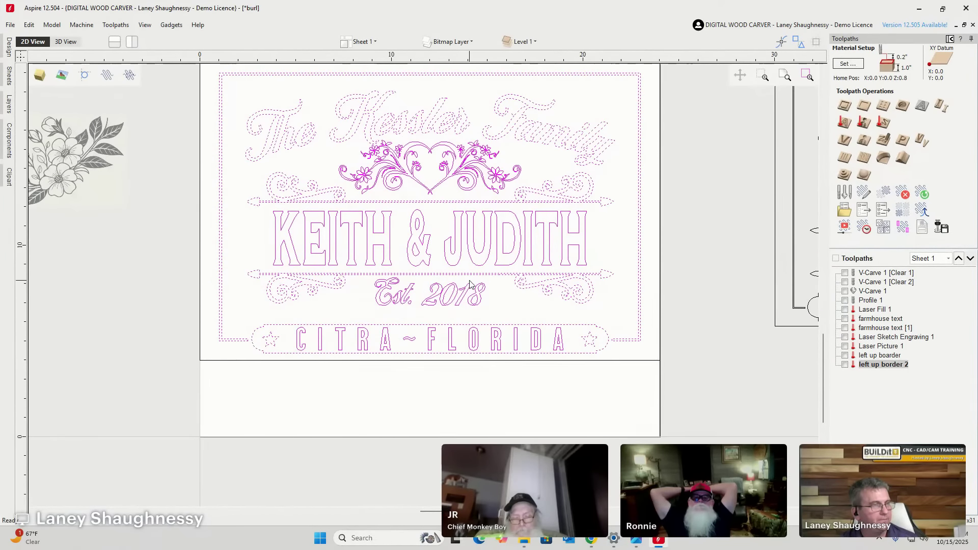
{"action": "scroll", "coordinate": [401, 82], "scroll_direction": "up", "scroll_amount": 1}
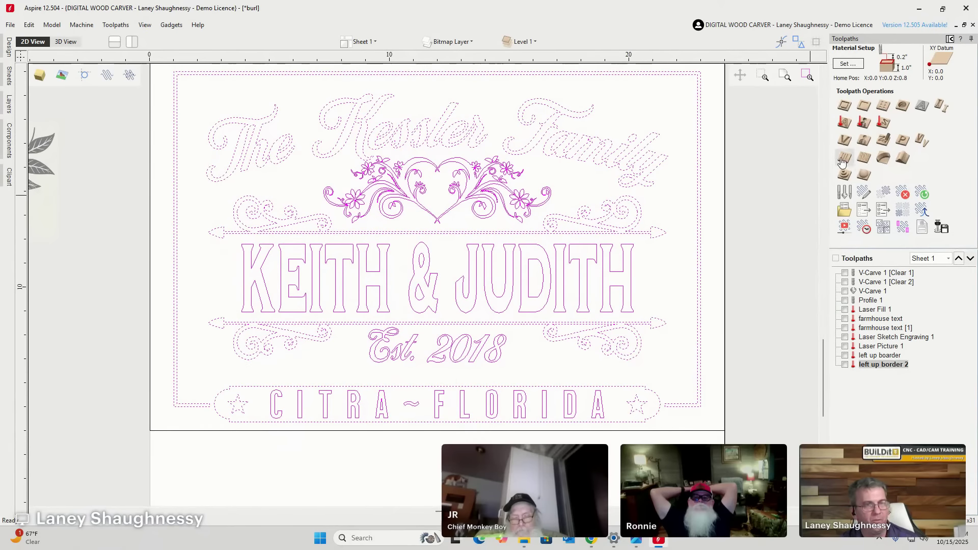
{"action": "left_click", "coordinate": [845, 142]}
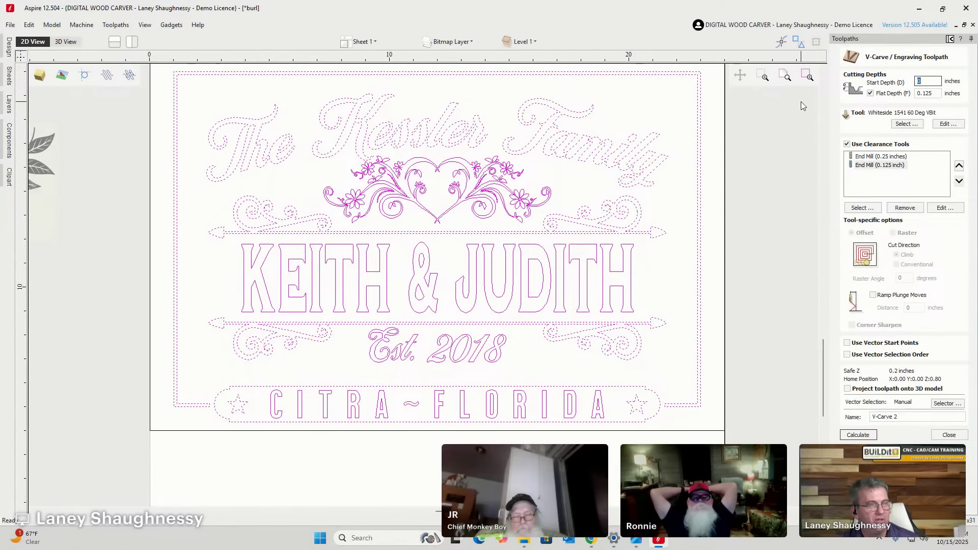
{"action": "left_click", "coordinate": [940, 93]}
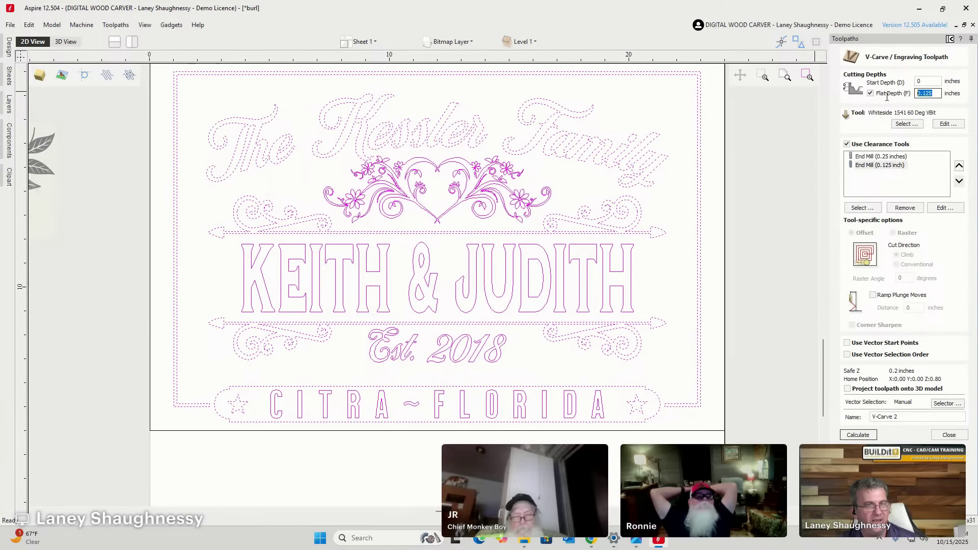
{"action": "left_click", "coordinate": [305, 375]}
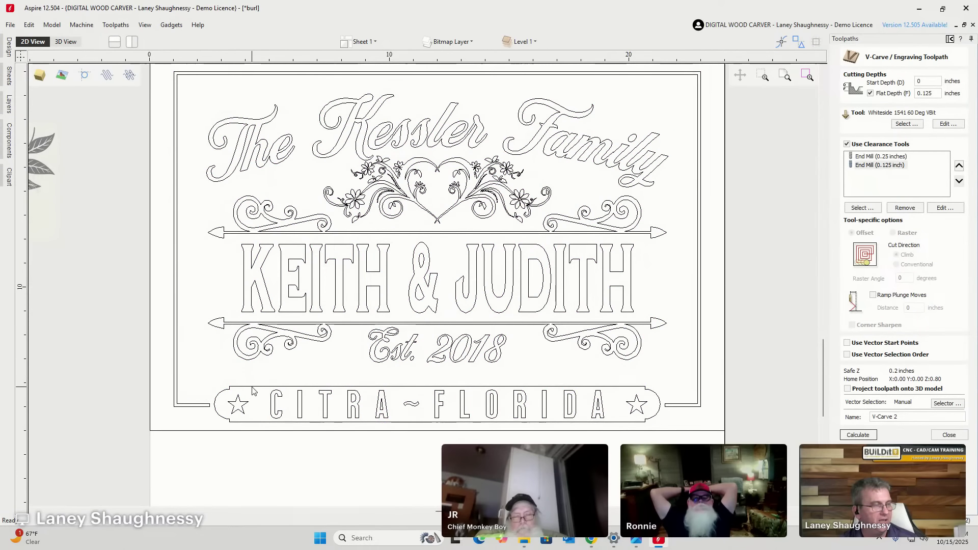
{"action": "scroll", "coordinate": [242, 311], "scroll_direction": "down", "scroll_amount": 3}
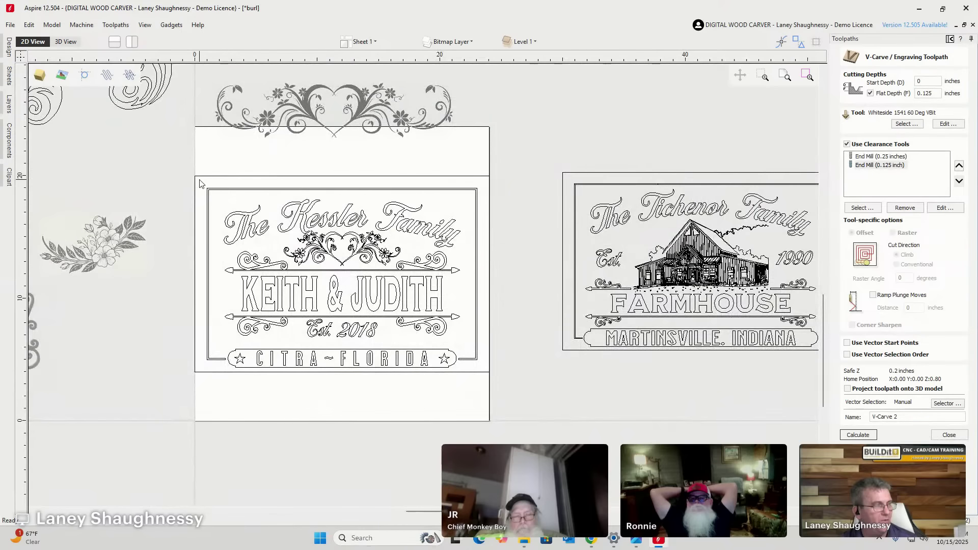
{"action": "left_click_drag", "start_coordinate": [196, 180], "coordinate": [482, 383]}
{"action": "scroll", "coordinate": [351, 386], "scroll_direction": "up", "scroll_amount": 3}
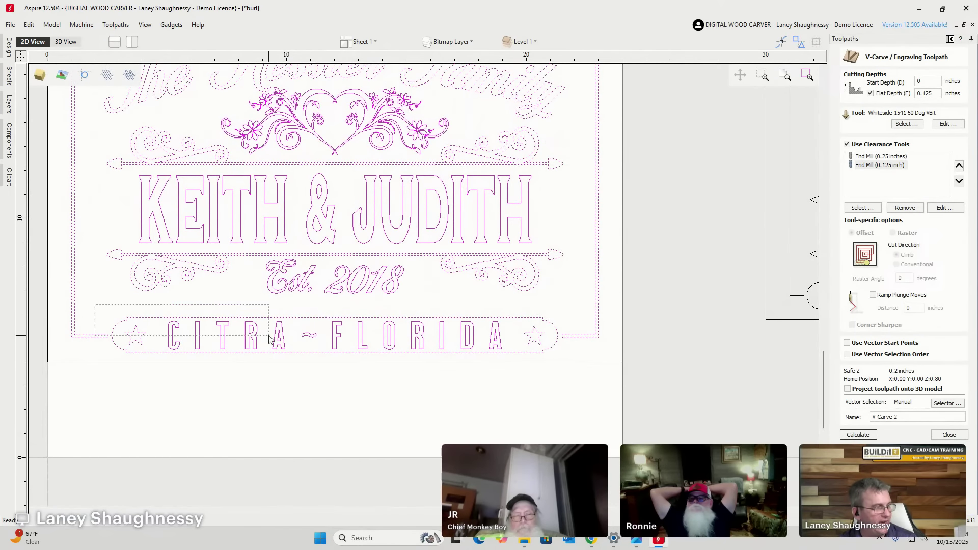
{"action": "left_click_drag", "start_coordinate": [96, 305], "coordinate": [564, 418], "text": "ctrl"}
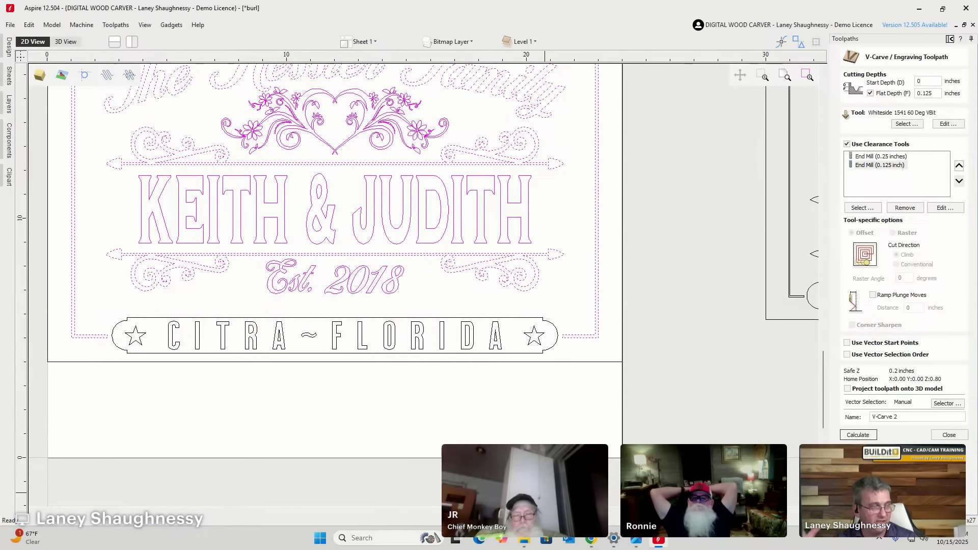
Calculate V-Carve 2 with Flat Depth and clearance tools both turned off.
{"action": "left_click", "coordinate": [870, 94]}
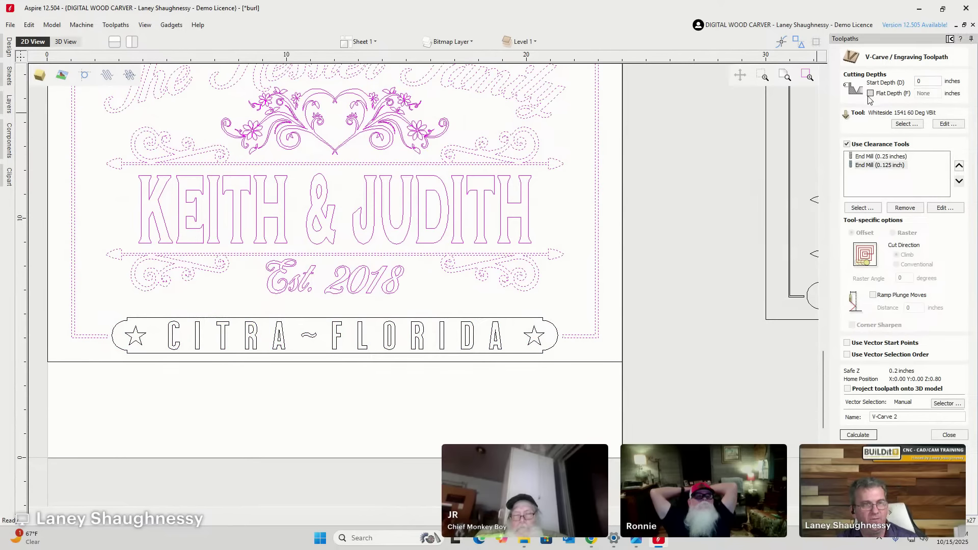
{"action": "left_click", "coordinate": [847, 144]}
{"action": "left_click", "coordinate": [855, 435]}
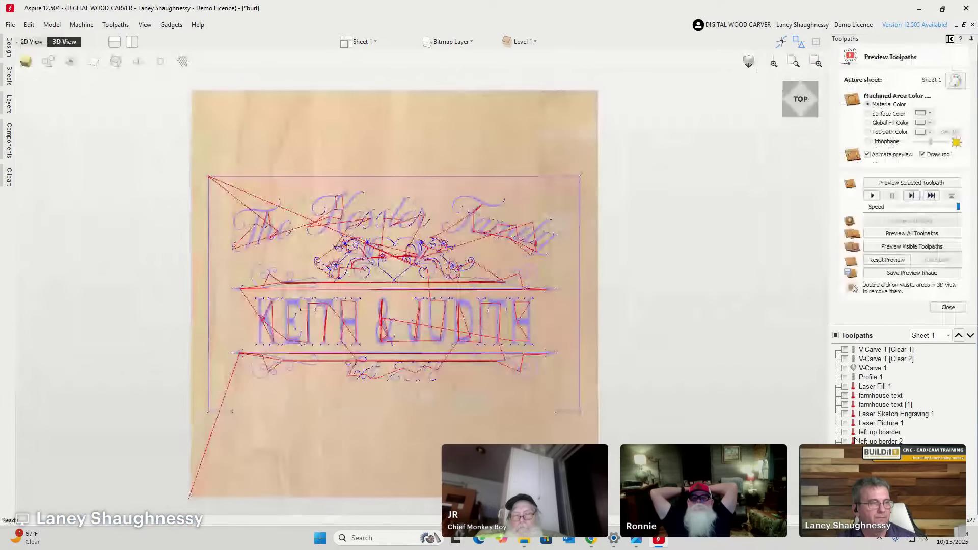
{"action": "left_click", "coordinate": [33, 42]}
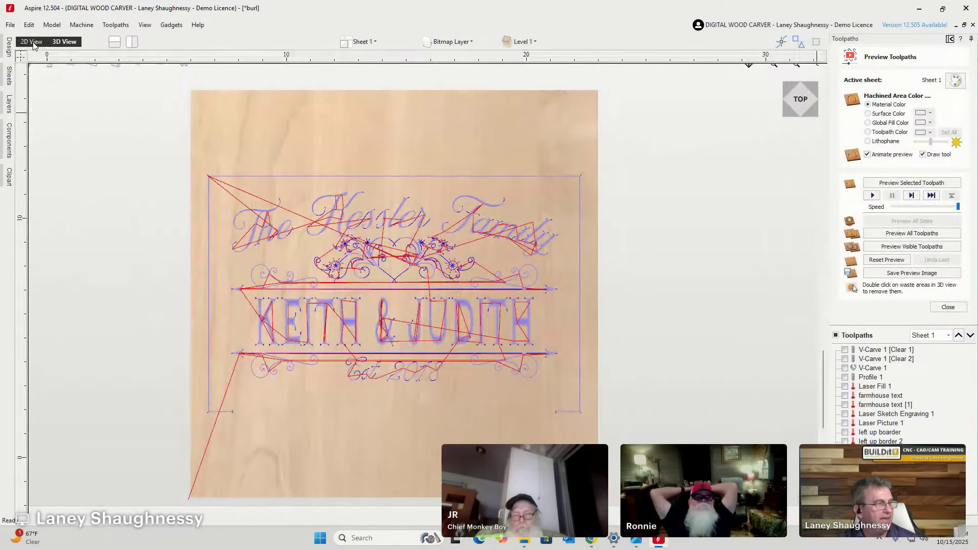
{"action": "left_click_drag", "start_coordinate": [94, 301], "coordinate": [559, 397]}
{"action": "left_click", "coordinate": [948, 307]}
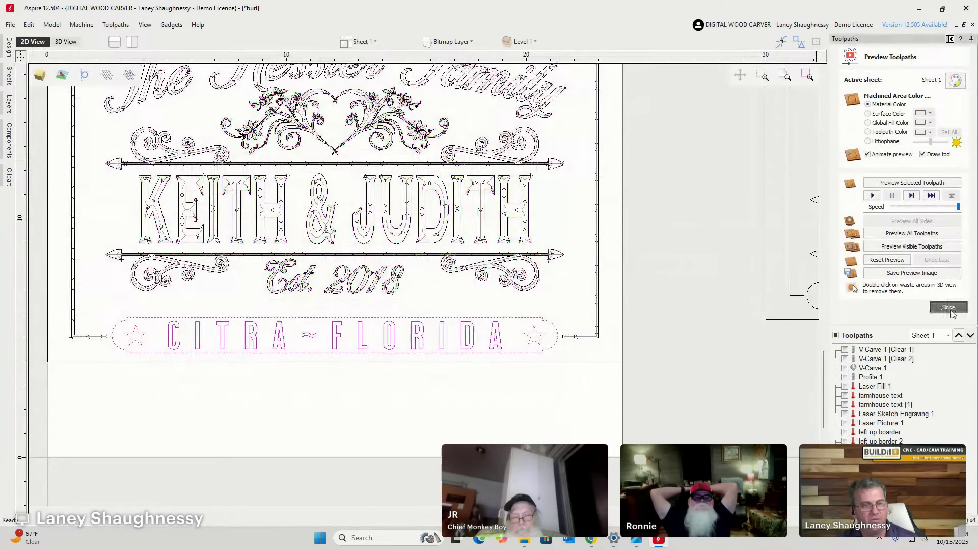
Calculate V-Carve 3 with 0.125 flat depth, raster clearing and the 0.25 inch end mill removed.
{"action": "left_click", "coordinate": [845, 140]}
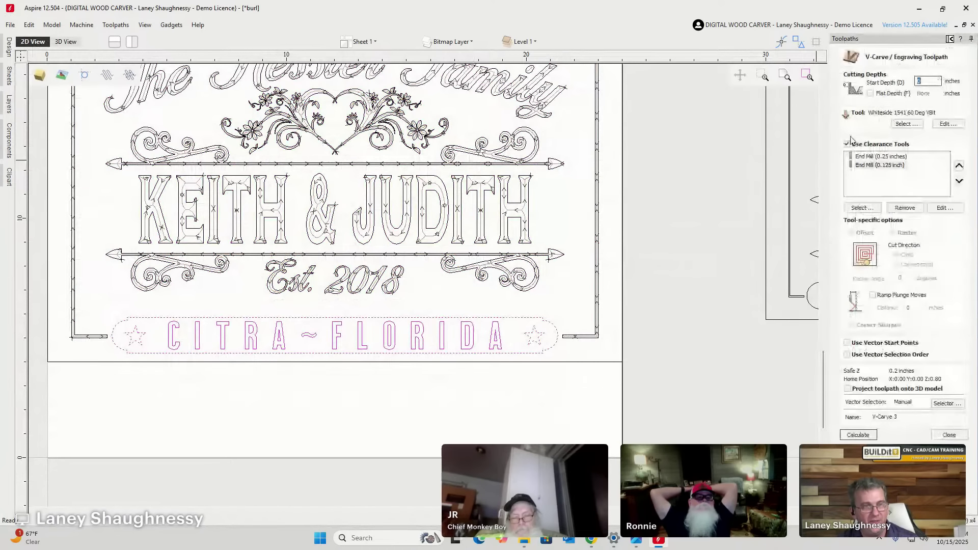
{"action": "left_click", "coordinate": [927, 93]}
{"action": "double_click", "coordinate": [927, 93]}
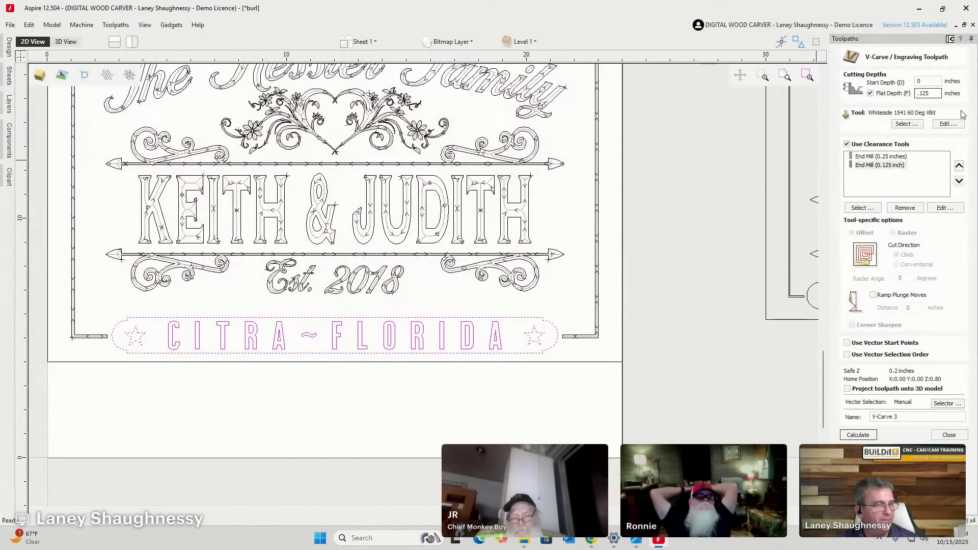
{"action": "left_click", "coordinate": [847, 144]}
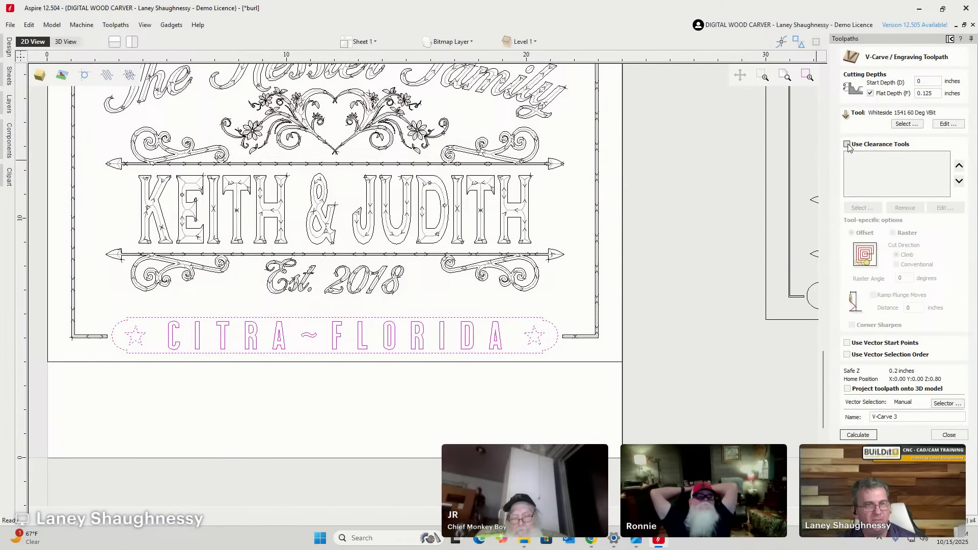
{"action": "left_click", "coordinate": [847, 144]}
{"action": "left_click", "coordinate": [875, 156]}
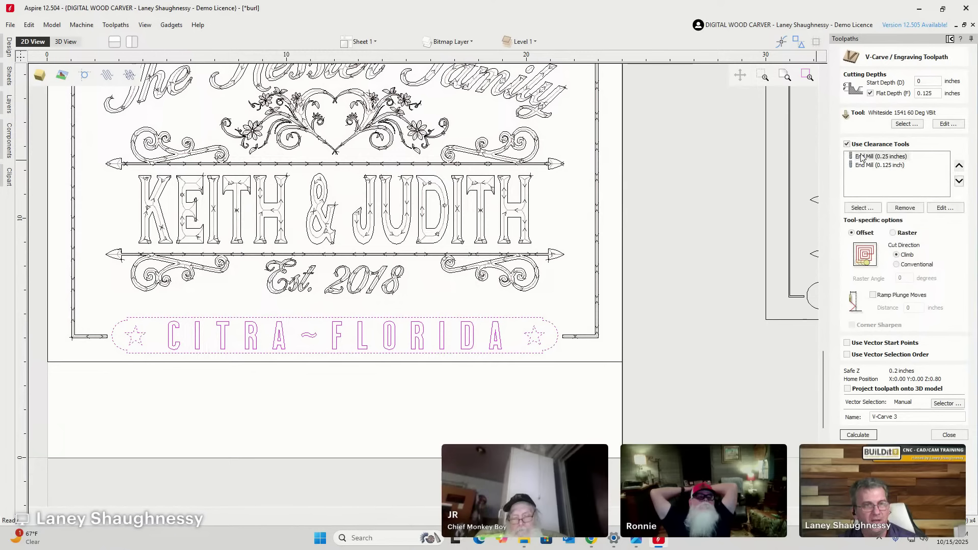
{"action": "left_click", "coordinate": [907, 208]}
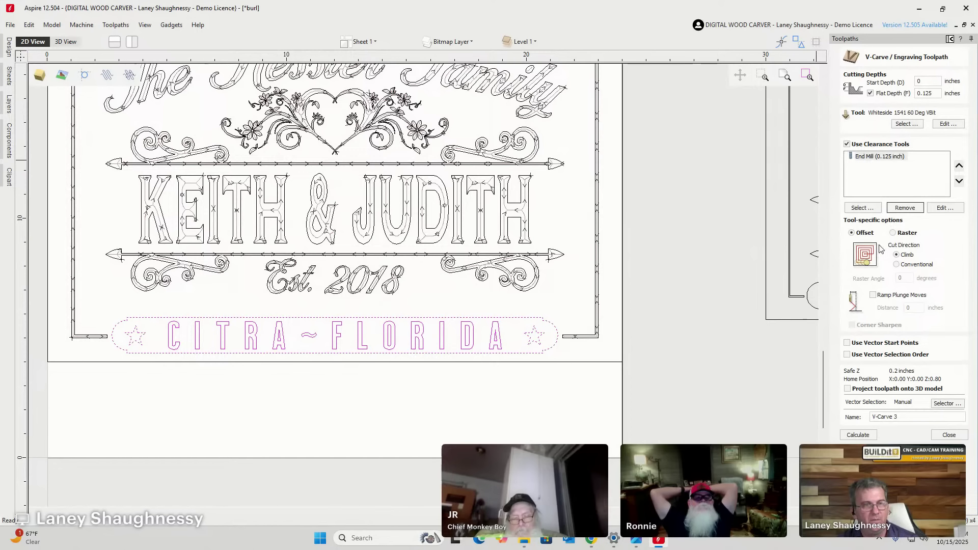
{"action": "left_click", "coordinate": [893, 234]}
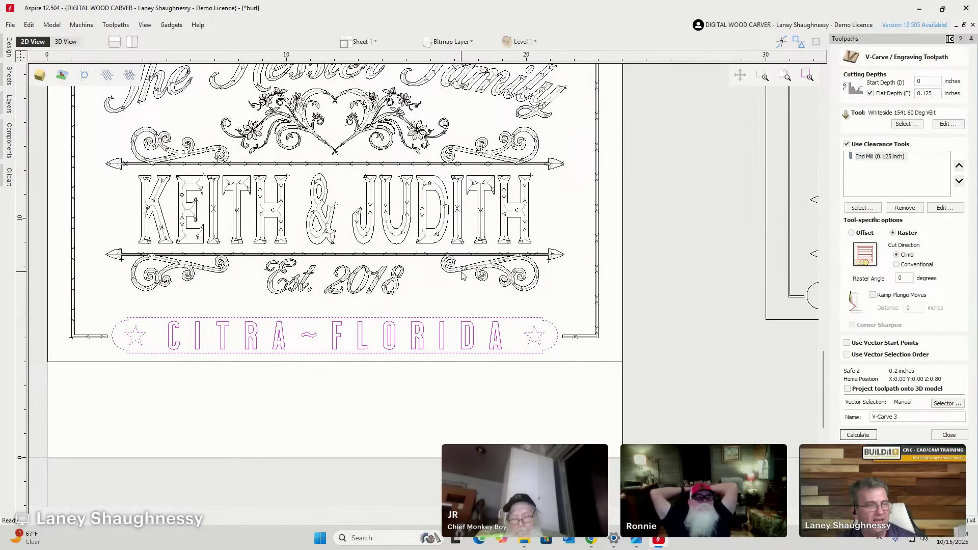
{"action": "left_click", "coordinate": [867, 436]}
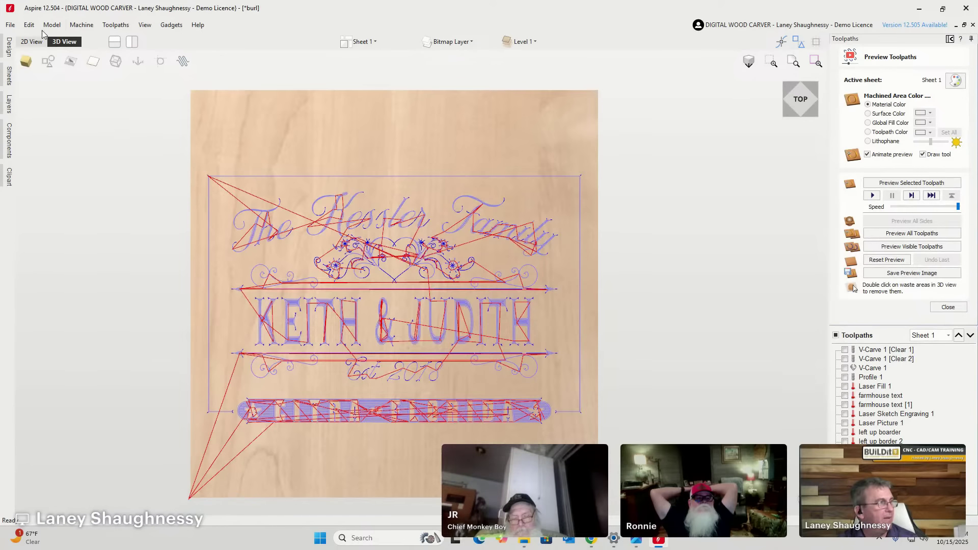
Back in the 2D view, select the sign's outer rectangle and close the preview.
{"action": "left_click", "coordinate": [32, 43]}
{"action": "scroll", "coordinate": [406, 179], "scroll_direction": "down", "scroll_amount": 3}
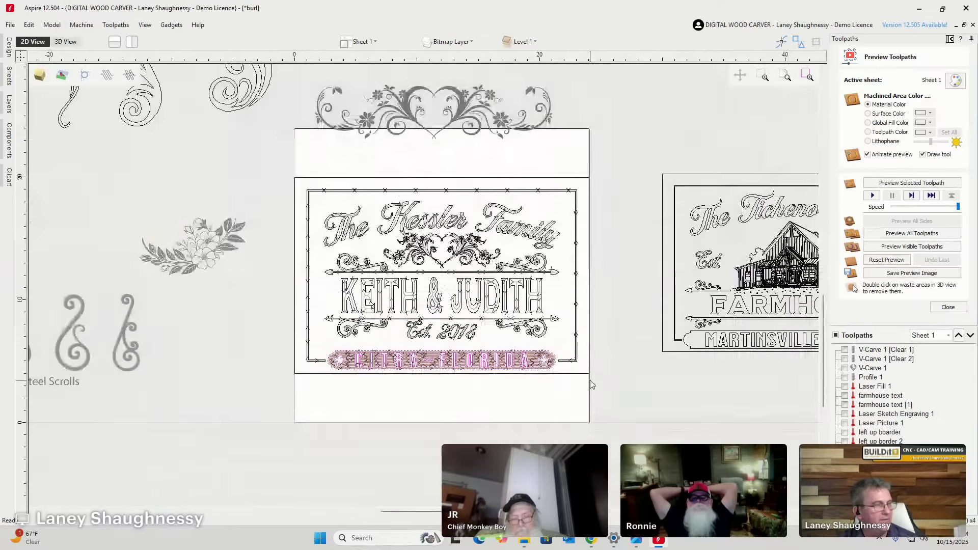
{"action": "left_click", "coordinate": [406, 182]}
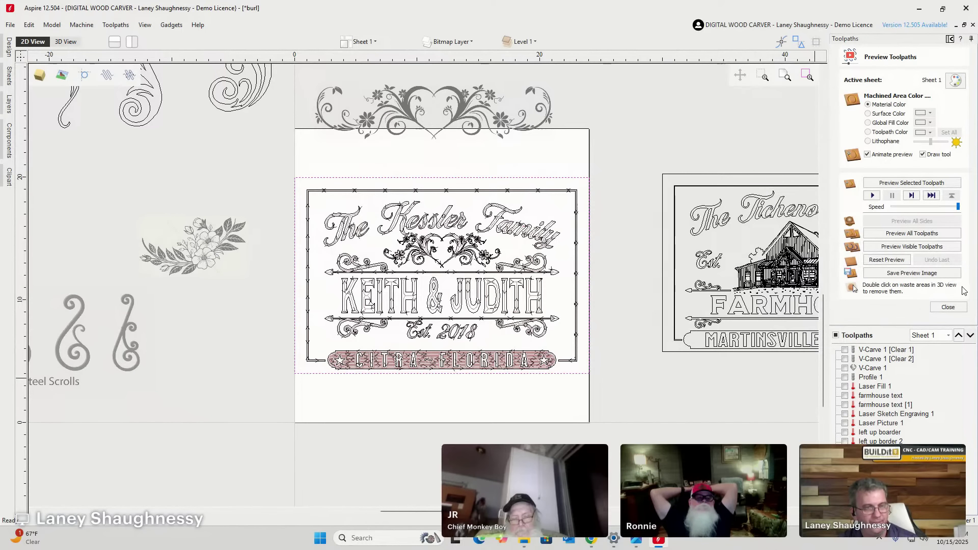
{"action": "left_click", "coordinate": [948, 307]}
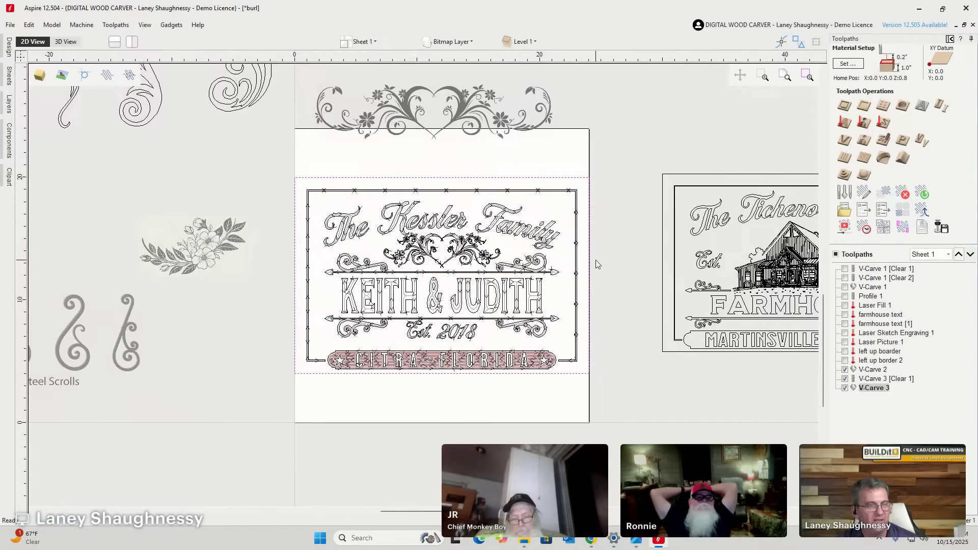
Set up an Outside profile, 1 inch cut depth, 0.25 inch end mill, climb direction.
{"action": "left_click", "coordinate": [844, 106]}
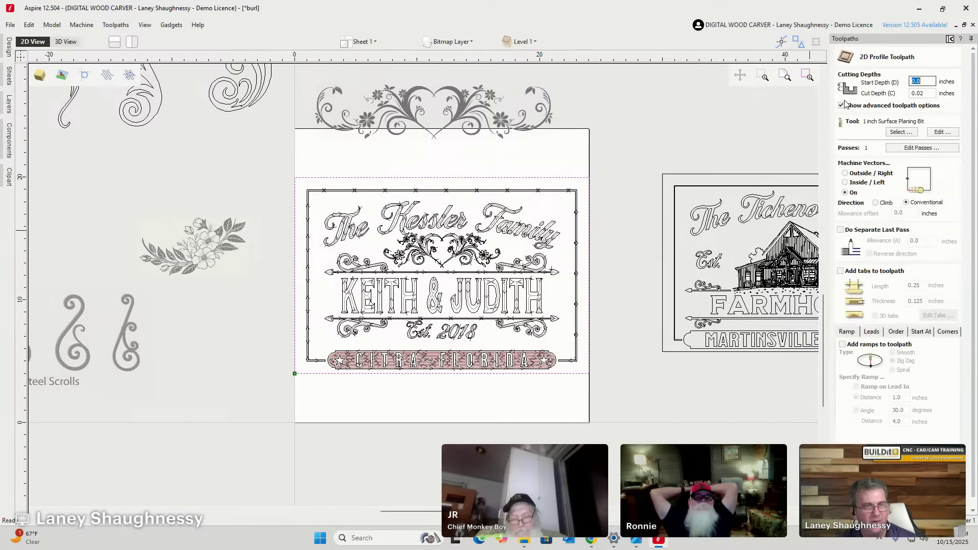
{"action": "left_click", "coordinate": [845, 173]}
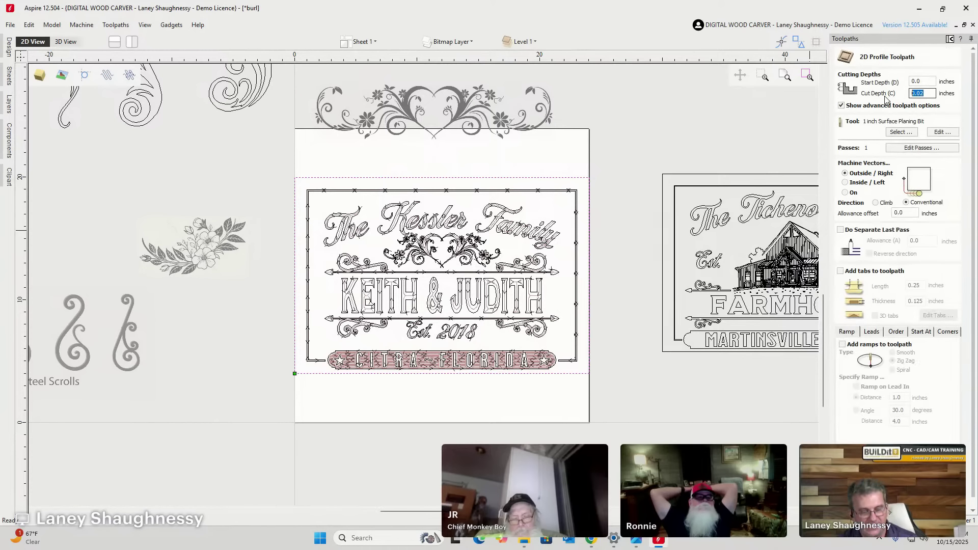
{"action": "type", "text": "2"}
{"action": "key", "text": "BackSpace"}
{"action": "type", "text": "1"}
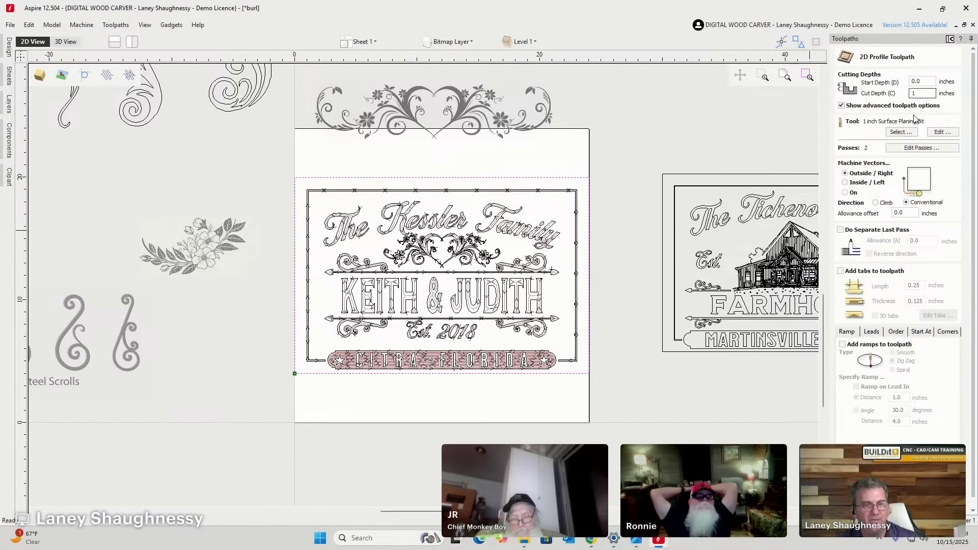
{"action": "left_click", "coordinate": [899, 132]}
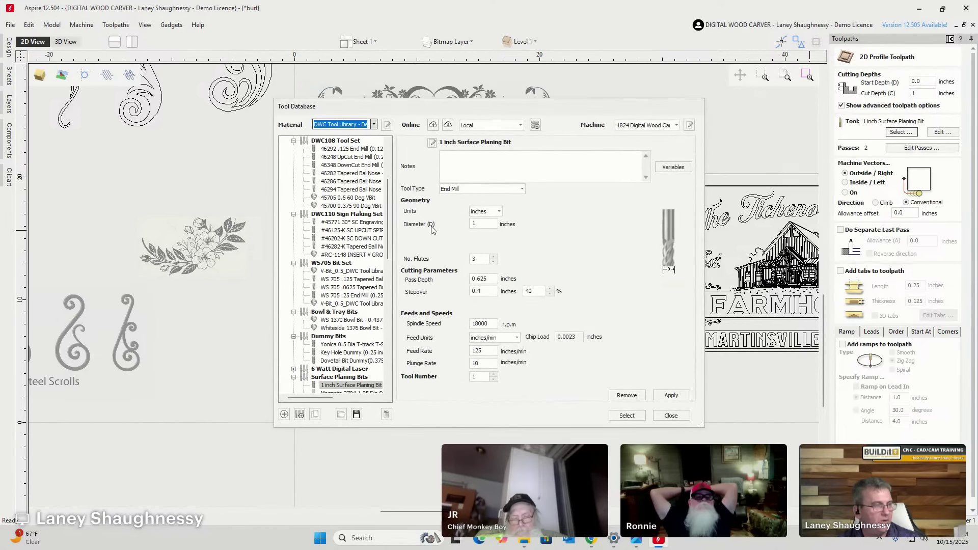
{"action": "scroll", "coordinate": [330, 321], "scroll_direction": "down", "scroll_amount": 9}
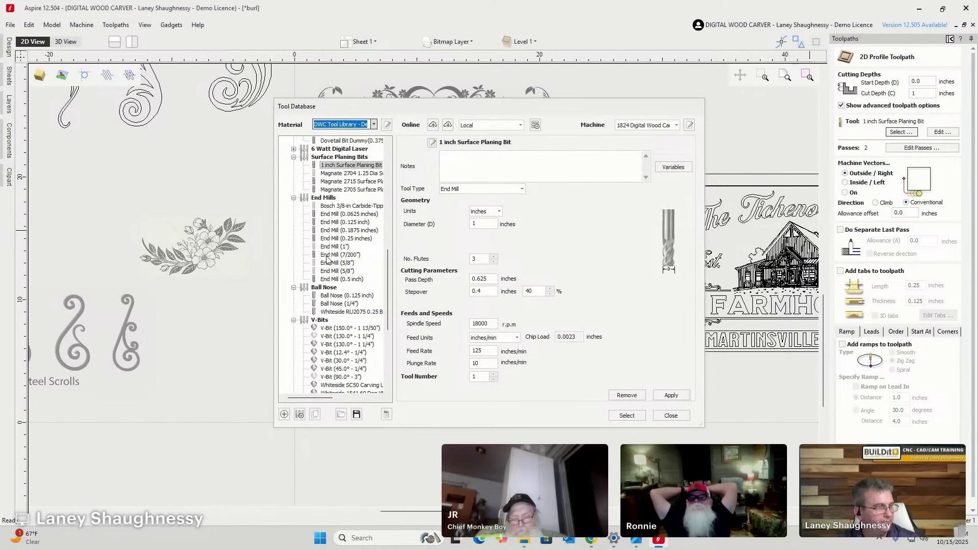
{"action": "left_click", "coordinate": [327, 238]}
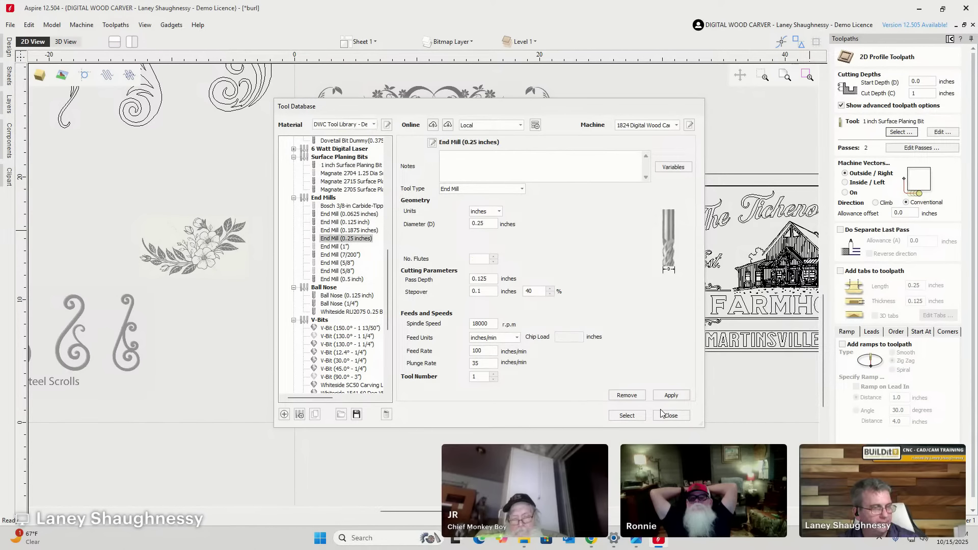
{"action": "left_click", "coordinate": [627, 415]}
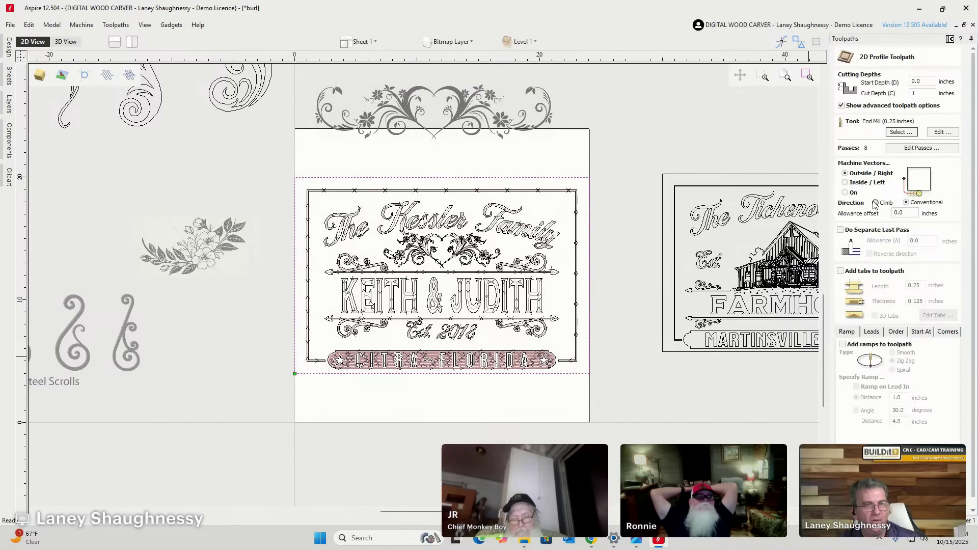
{"action": "left_click", "coordinate": [875, 203]}
{"action": "scroll", "coordinate": [971, 275], "scroll_direction": "down", "scroll_amount": 1}
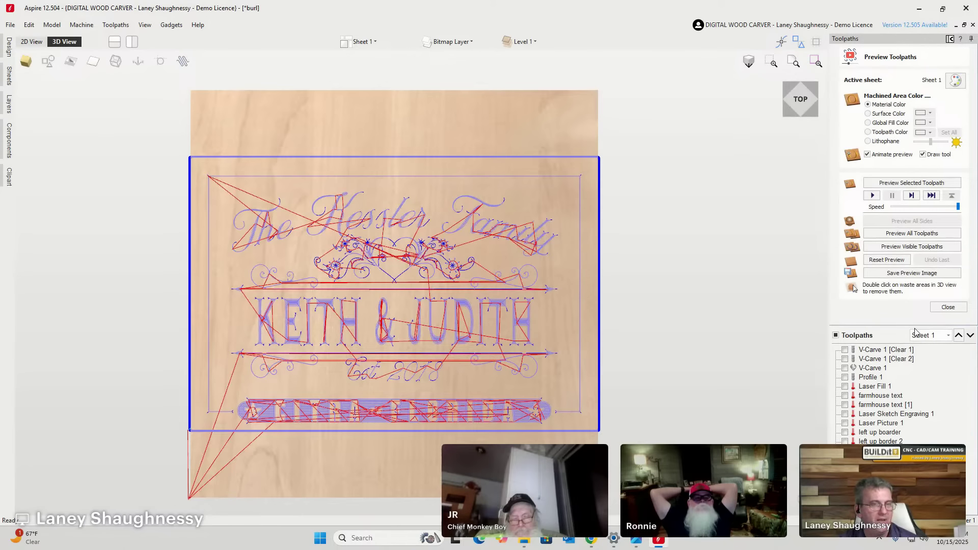
Preview all visible toolpaths and remove the top and bottom waste strips from the board.
{"action": "left_click", "coordinate": [890, 247]}
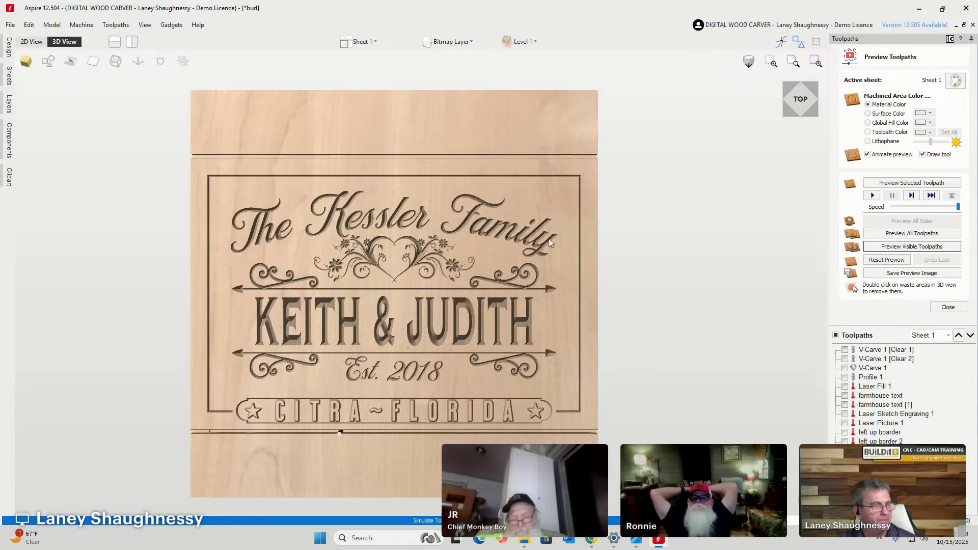
{"action": "double_click", "coordinate": [476, 132]}
{"action": "double_click", "coordinate": [509, 473]}
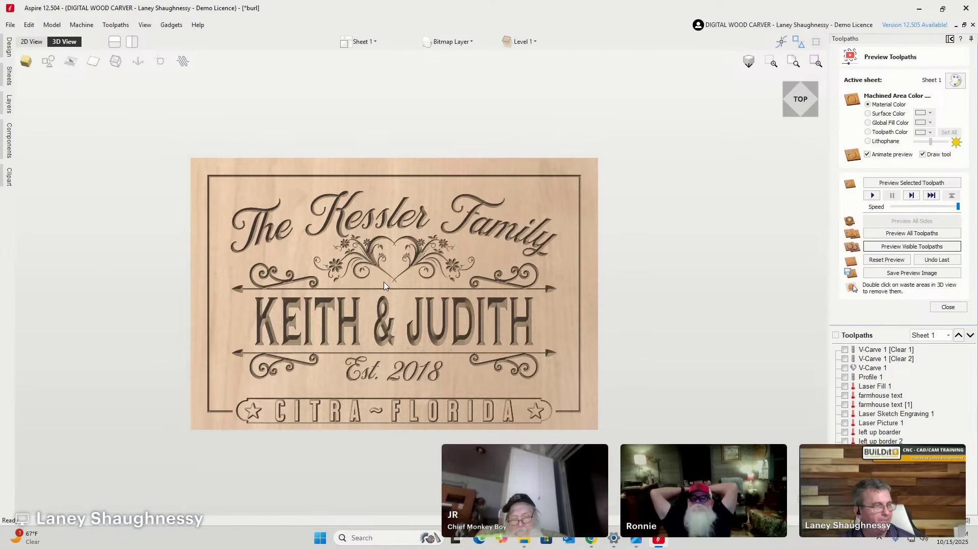
Tilt the view and set Machined Area Color to the black Global Fill Color.
{"action": "scroll", "coordinate": [386, 283], "scroll_direction": "up", "scroll_amount": 4}
{"action": "scroll", "coordinate": [402, 298], "scroll_direction": "up", "scroll_amount": 2}
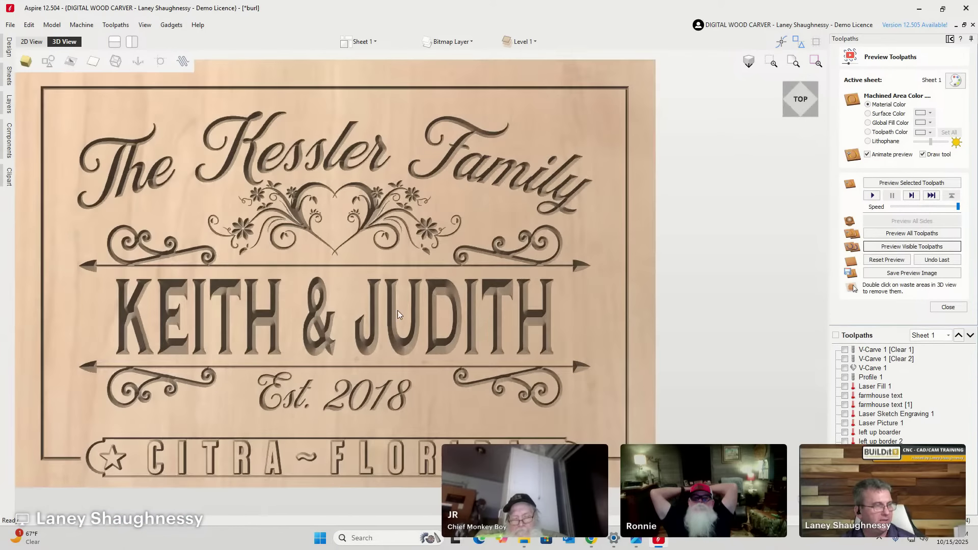
{"action": "scroll", "coordinate": [397, 310], "scroll_direction": "down", "scroll_amount": 3}
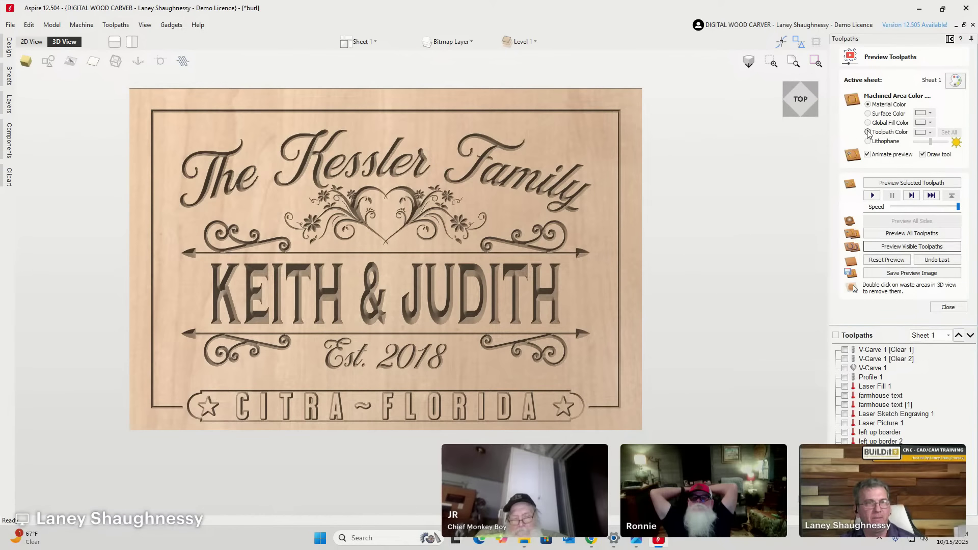
{"action": "mouse_move", "coordinate": [800, 110]}
{"action": "left_mouse_down"}
{"action": "mouse_move", "coordinate": [810, 96]}
{"action": "mouse_move", "coordinate": [810, 110]}
{"action": "left_mouse_up"}
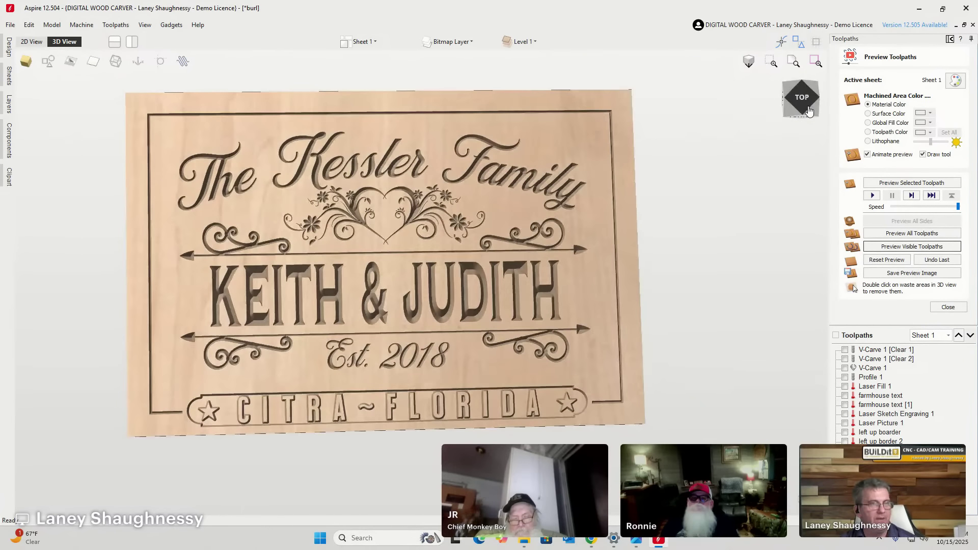
{"action": "left_click", "coordinate": [868, 122]}
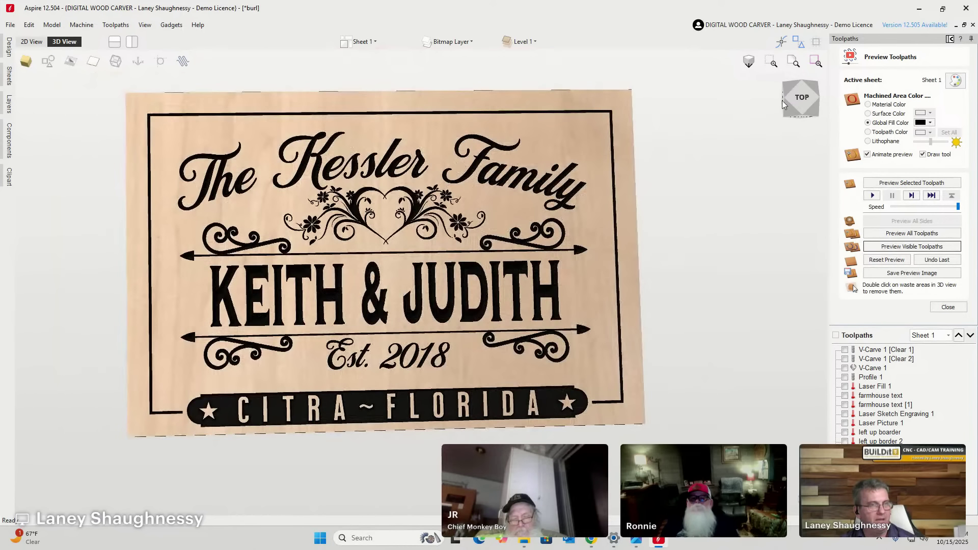
Switch to the TOP view and zoom in until the Kessler lettering fills the preview.
{"action": "left_click", "coordinate": [784, 102]}
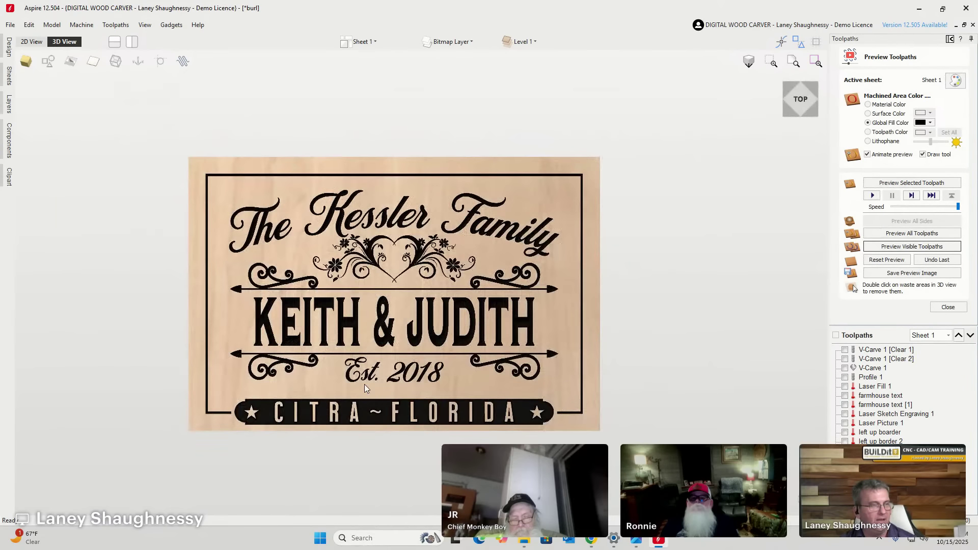
{"action": "scroll", "coordinate": [365, 382], "scroll_direction": "up", "scroll_amount": 2}
{"action": "scroll", "coordinate": [365, 381], "scroll_direction": "down", "scroll_amount": 1}
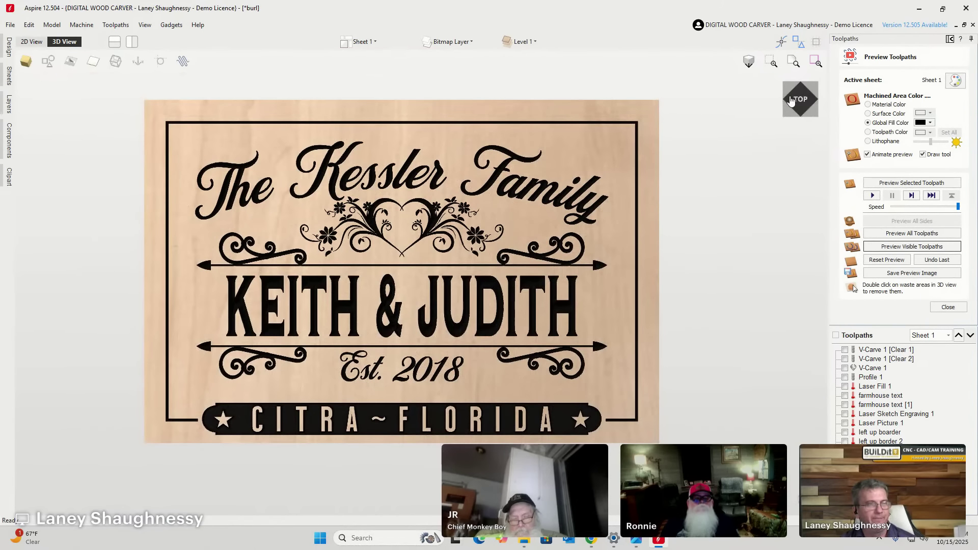
{"action": "scroll", "coordinate": [588, 238], "scroll_direction": "up", "scroll_amount": 1}
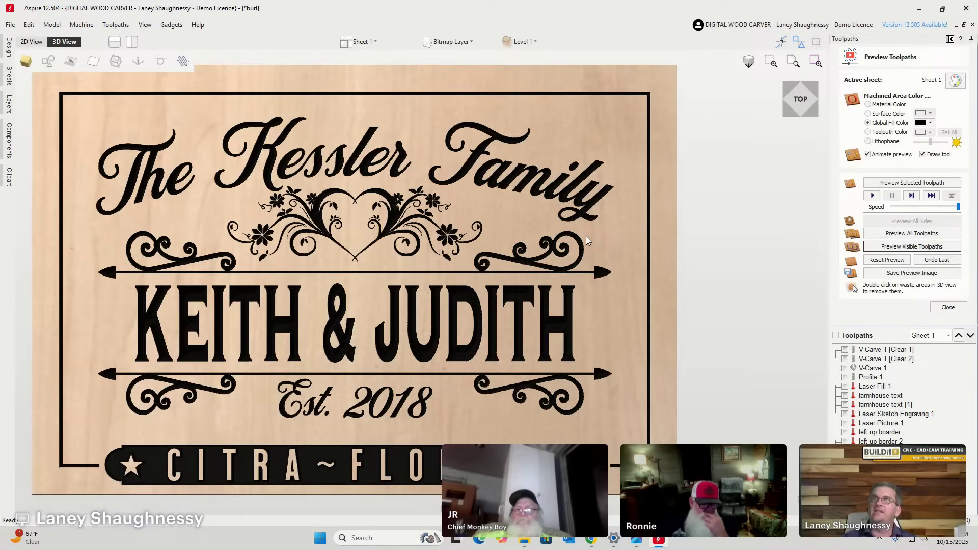
Save the project as 'Kessler sigh' in Downloads, then switch to the web browser.
{"action": "left_click", "coordinate": [10, 25]}
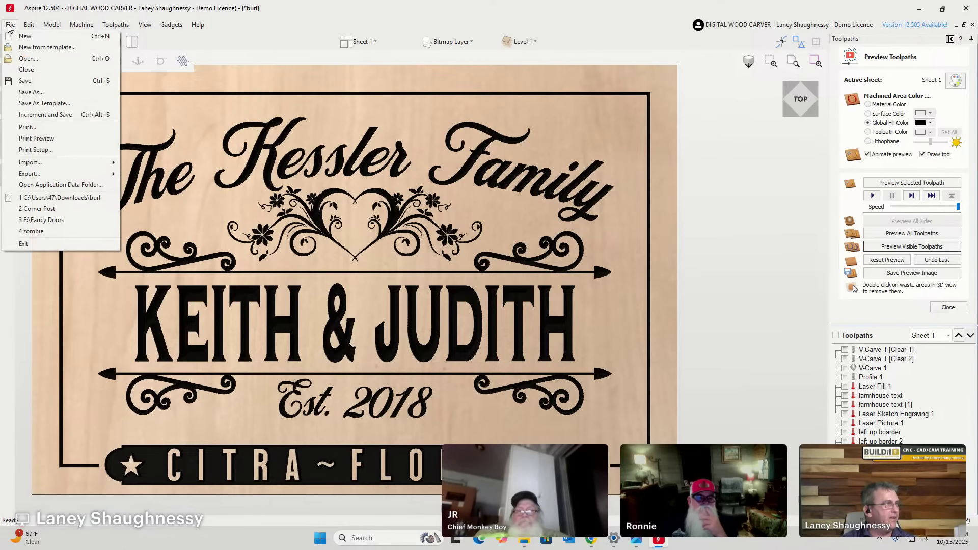
{"action": "left_click", "coordinate": [31, 91]}
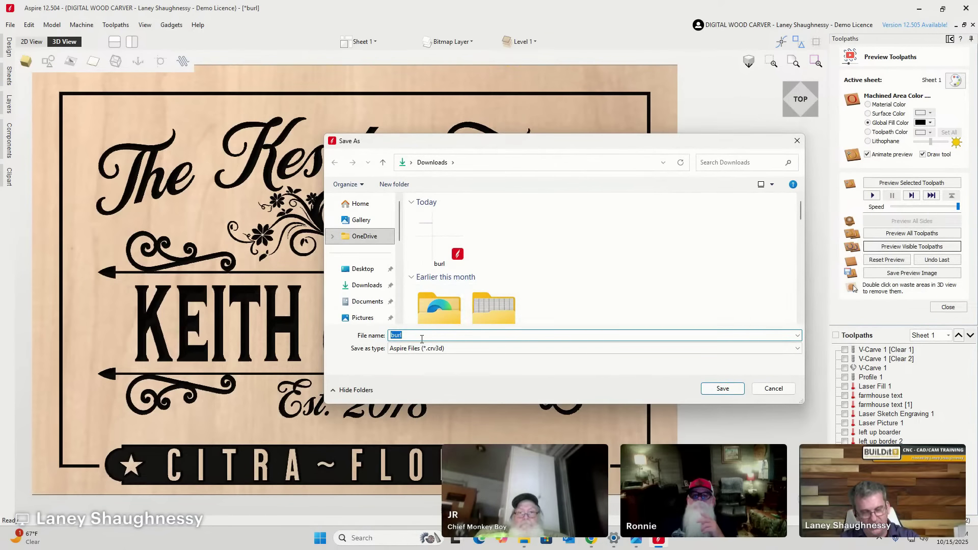
{"action": "type", "text": "kESS"}
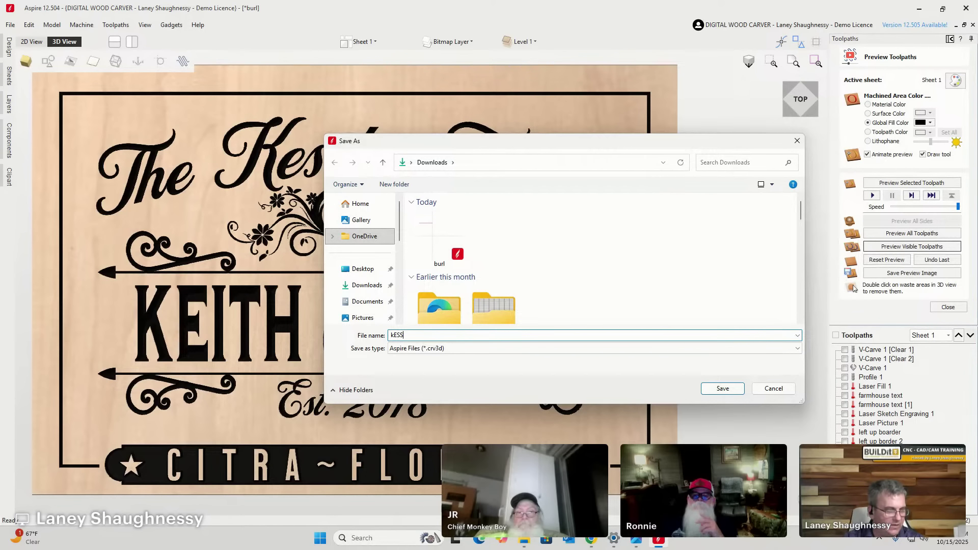
{"action": "key", "text": "BackSpace"}
{"action": "key", "text": "BackSpace"}
{"action": "key", "text": "BackSpace"}
{"action": "key", "text": "BackSpace"}
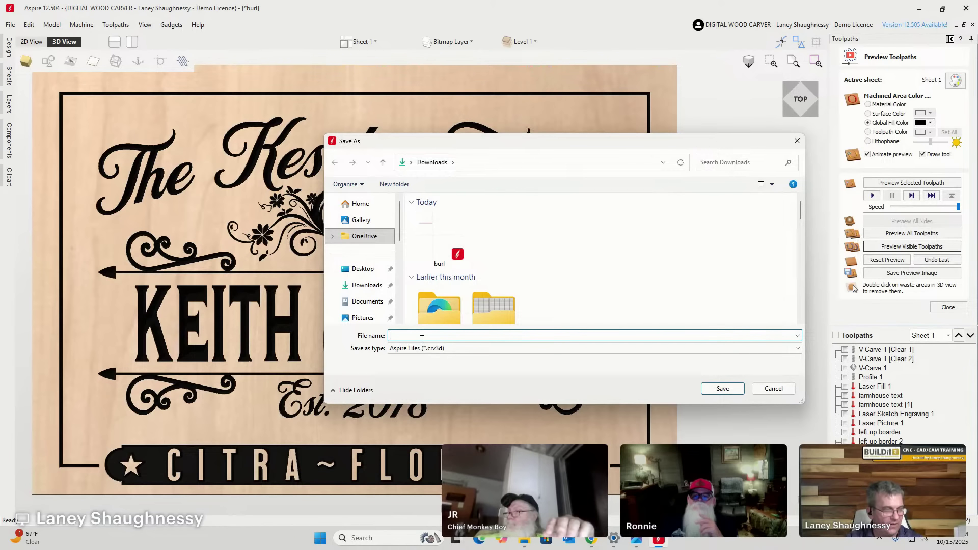
{"action": "type", "text": "kESSLER"}
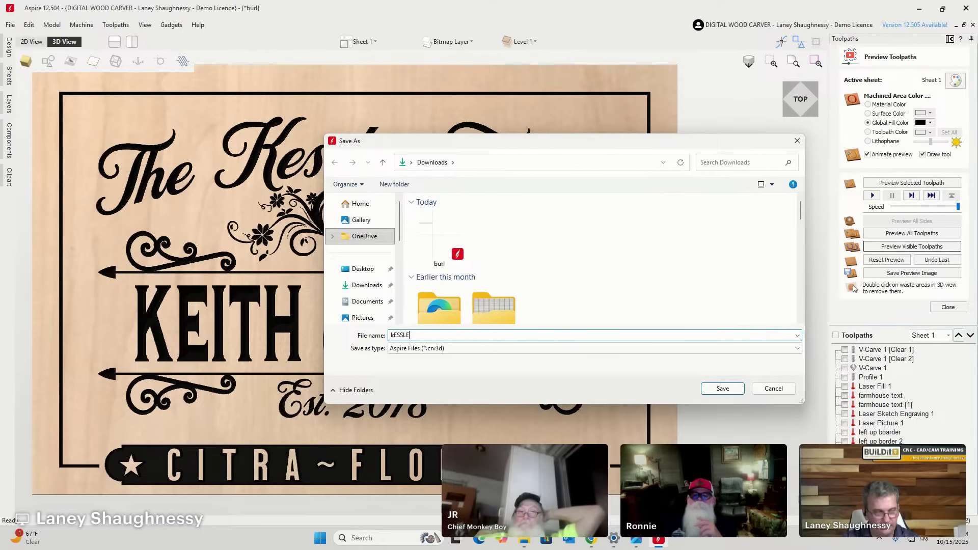
{"action": "key", "text": "BackSpace"}
{"action": "key", "text": "BackSpace"}
{"action": "key", "text": "BackSpace"}
{"action": "key", "text": "BackSpace"}
{"action": "key", "text": "BackSpace"}
{"action": "key", "text": "BackSpace"}
{"action": "key", "text": "BackSpace"}
{"action": "type", "text": "Kessler"}
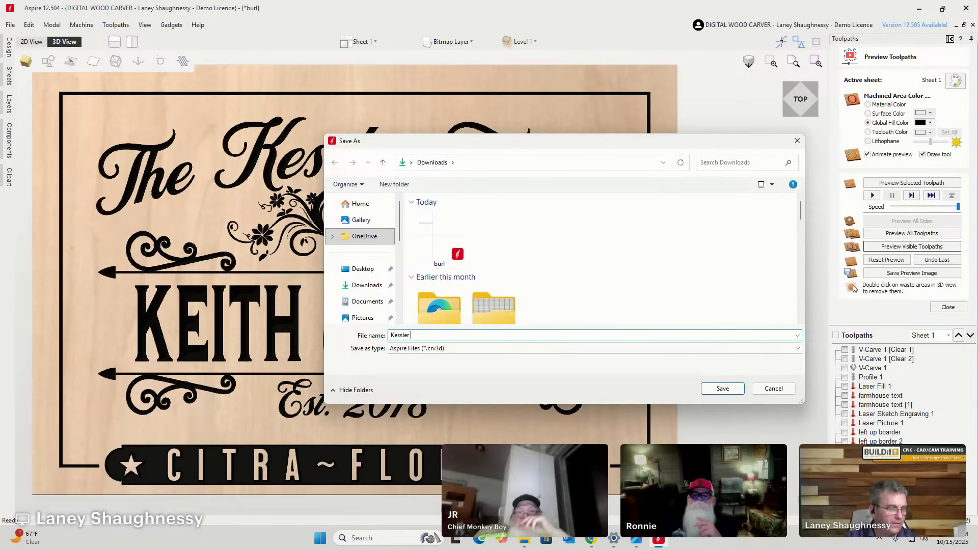
{"action": "type", "text": " sigh"}
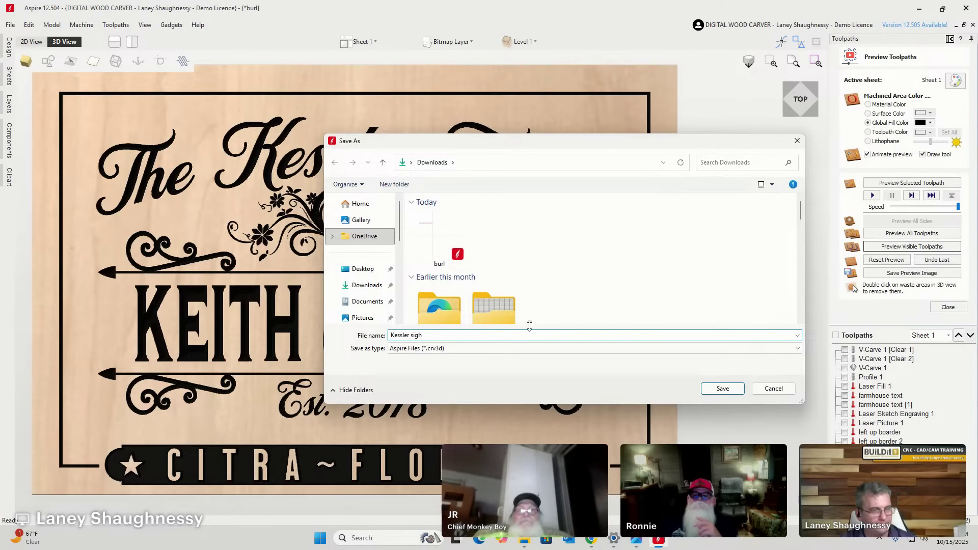
{"action": "left_click", "coordinate": [723, 389]}
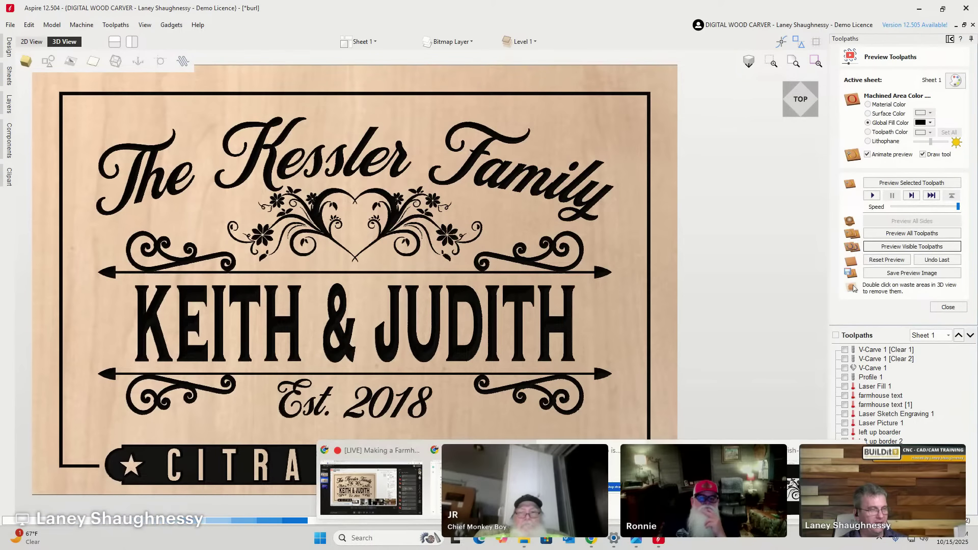
{"action": "left_click", "coordinate": [590, 541]}
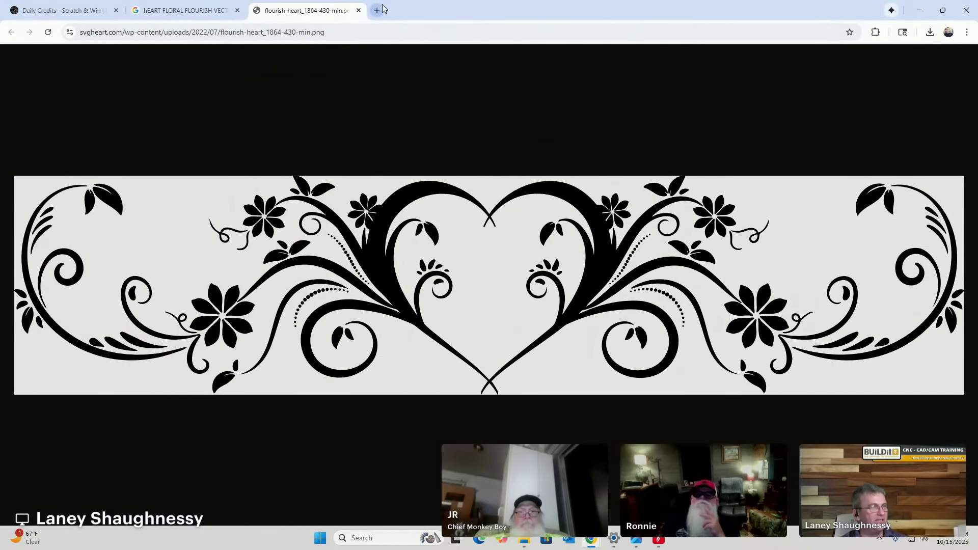
In a new tab, search Google for the exact term 'lineral' instead of 'liberal'.
{"action": "left_click", "coordinate": [377, 10]}
{"action": "type", "text": "li"}
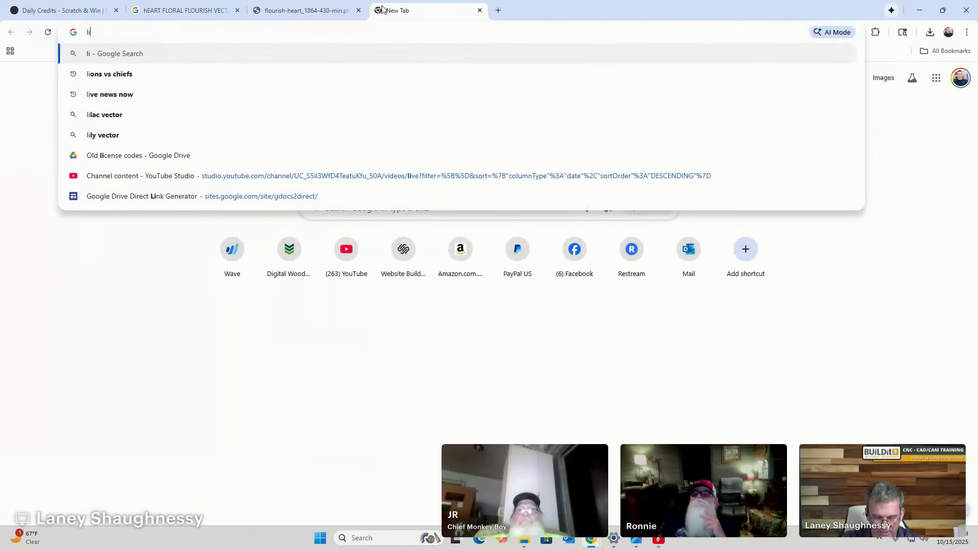
{"action": "type", "text": "neral"}
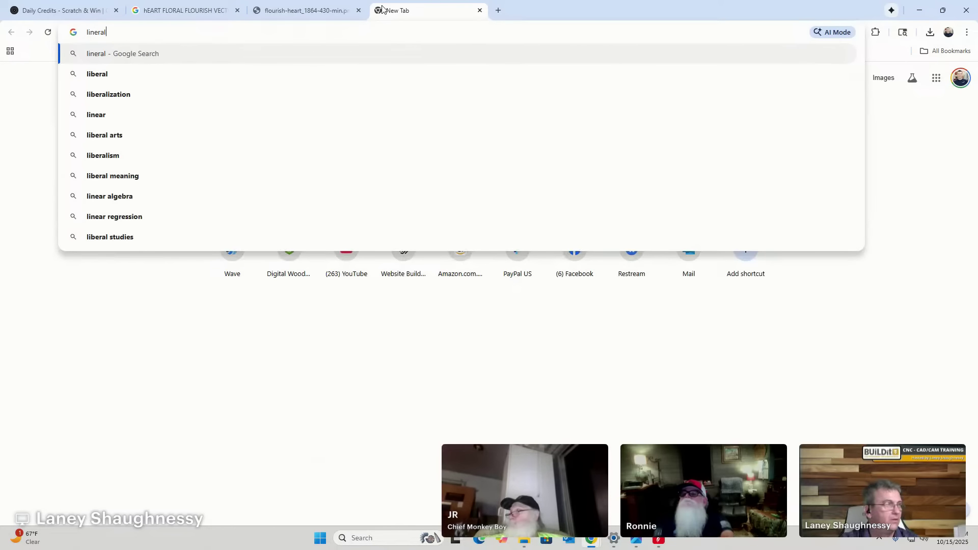
{"action": "key", "text": "Return"}
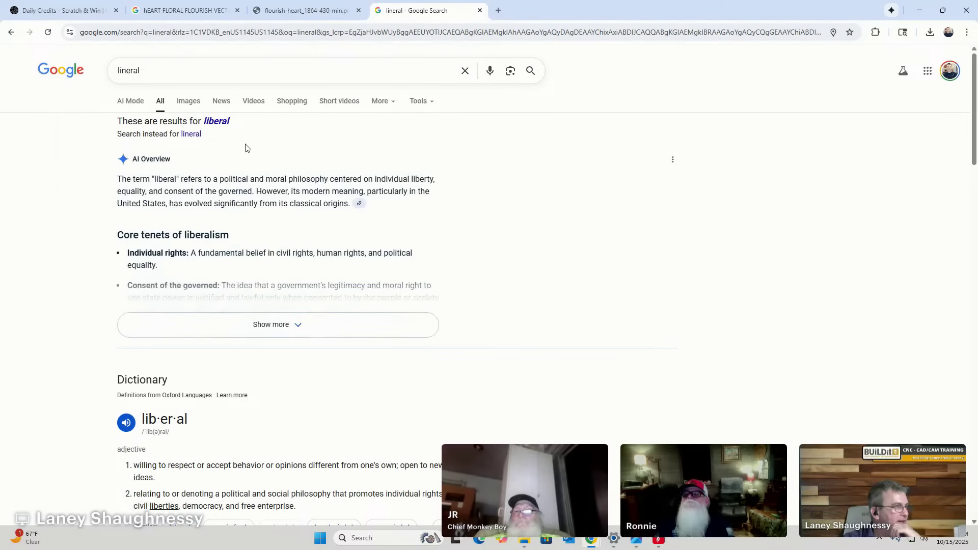
{"action": "left_click", "coordinate": [187, 135]}
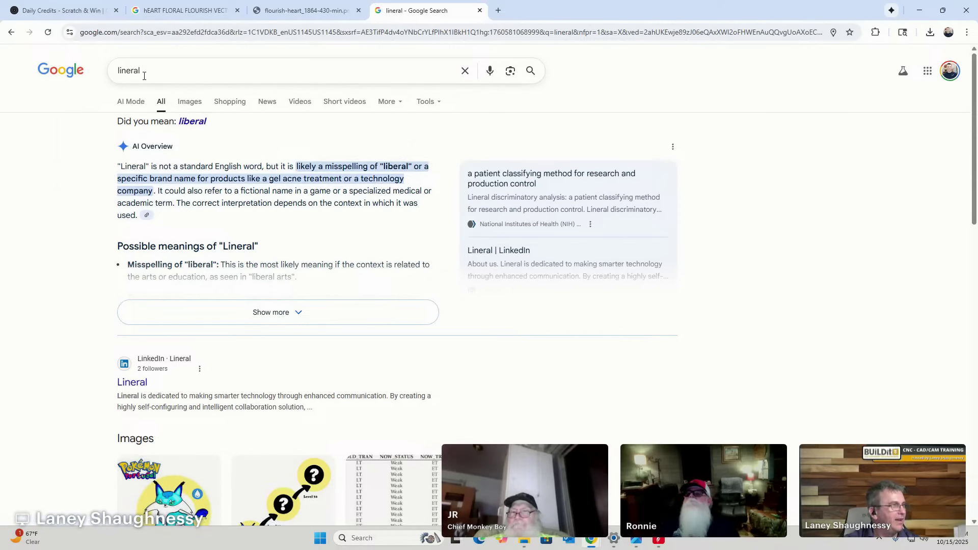
{"action": "left_click", "coordinate": [205, 13]}
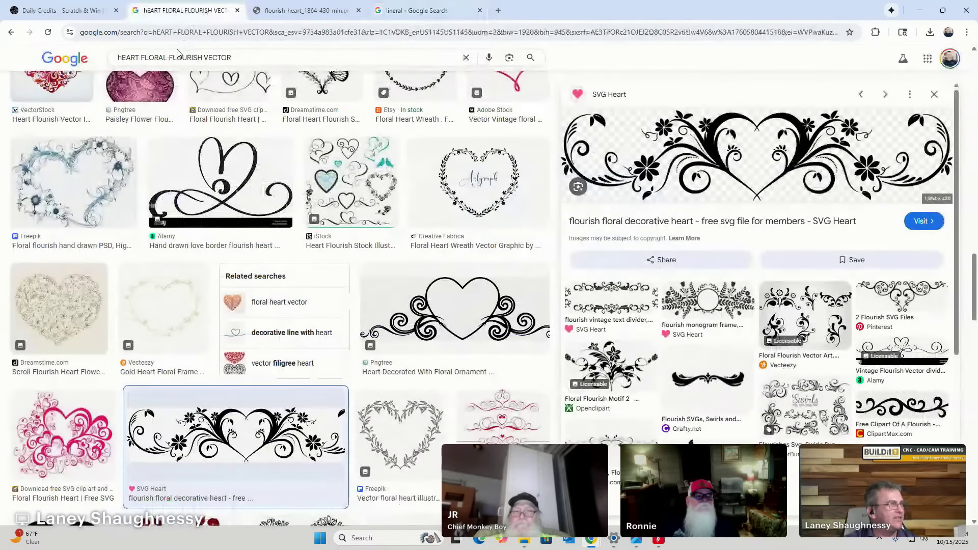
Prepend 'Lineral' to the heart floral flourish image search query.
{"action": "left_click", "coordinate": [118, 57]}
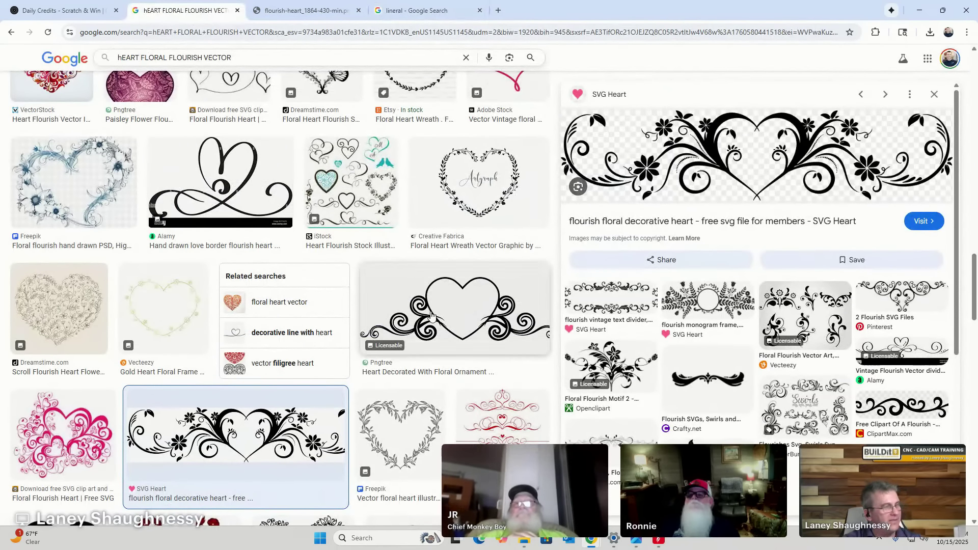
{"action": "type", "text": "Lineral"}
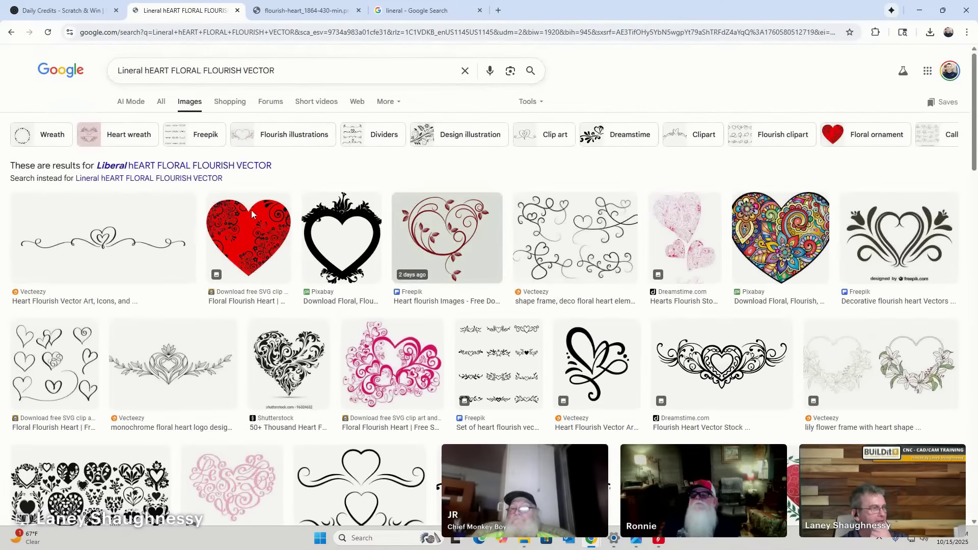
{"action": "scroll", "coordinate": [359, 214], "scroll_direction": "down", "scroll_amount": 2}
{"action": "scroll", "coordinate": [360, 214], "scroll_direction": "down", "scroll_amount": 2}
Browse the image results, then minimise Chrome to return to Aspire.
{"action": "scroll", "coordinate": [573, 305], "scroll_direction": "down", "scroll_amount": 3}
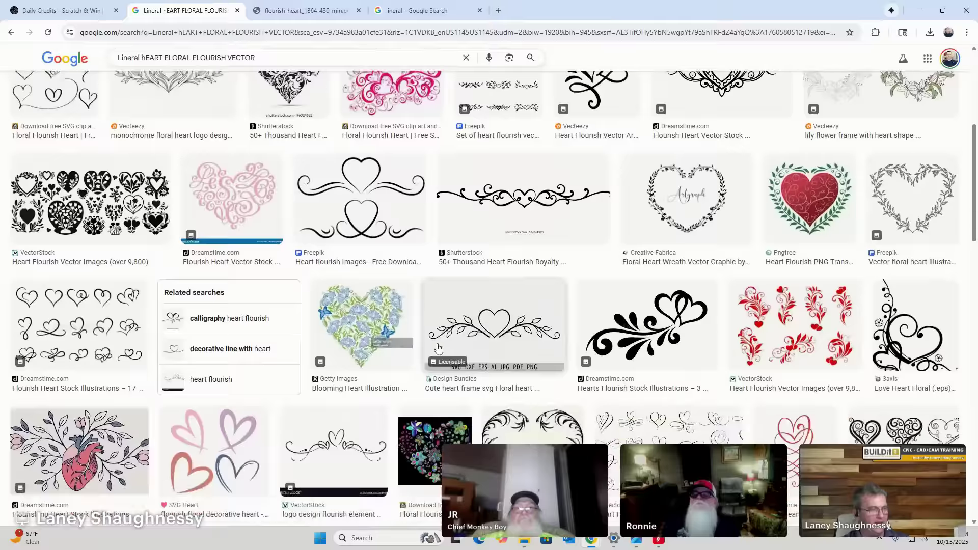
{"action": "scroll", "coordinate": [648, 383], "scroll_direction": "down", "scroll_amount": 4}
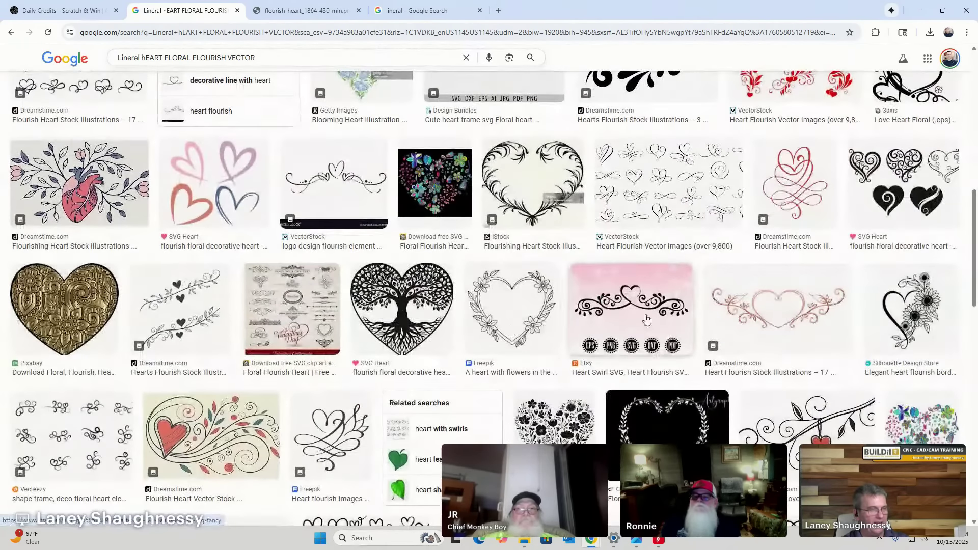
{"action": "scroll", "coordinate": [647, 383], "scroll_direction": "down", "scroll_amount": 4}
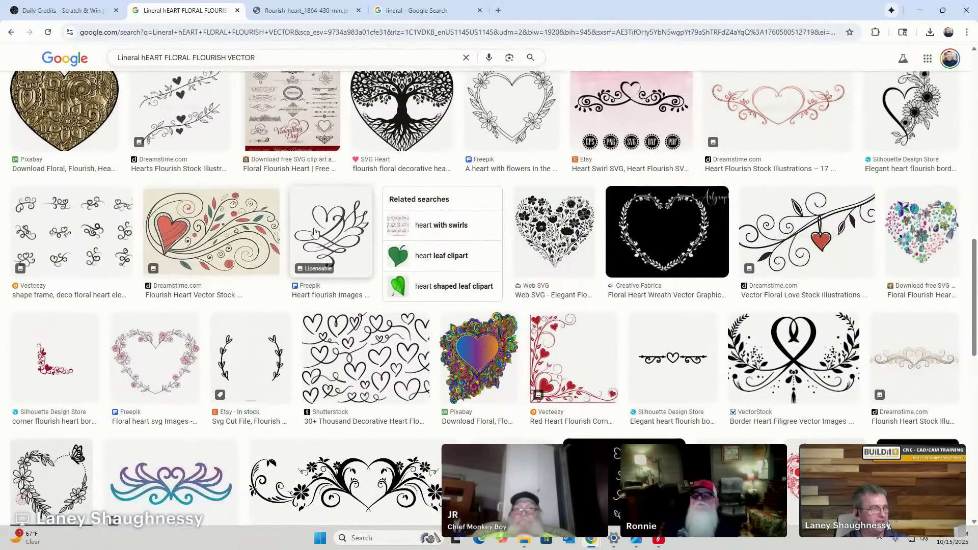
{"action": "scroll", "coordinate": [51, 344], "scroll_direction": "down", "scroll_amount": 1}
{"action": "scroll", "coordinate": [51, 343], "scroll_direction": "down", "scroll_amount": 3}
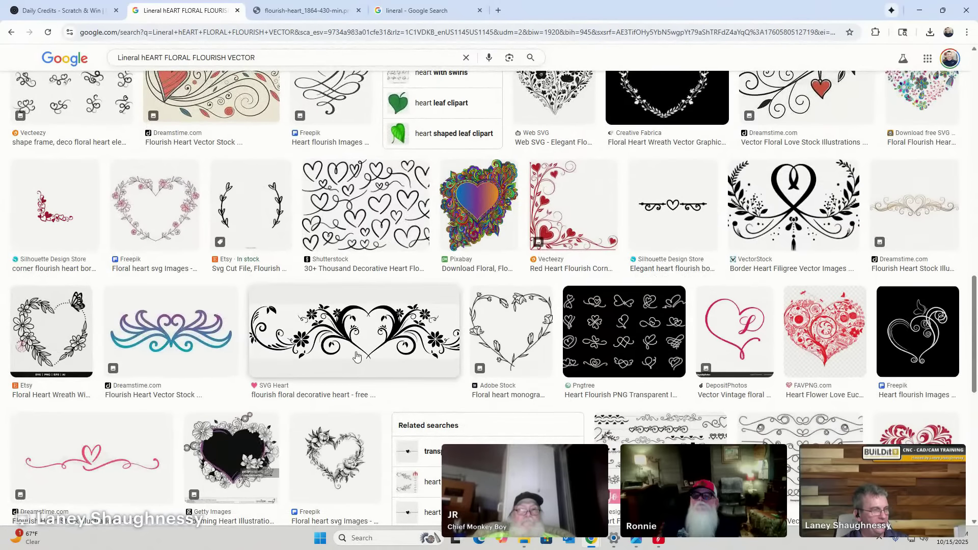
{"action": "scroll", "coordinate": [139, 332], "scroll_direction": "down", "scroll_amount": 4}
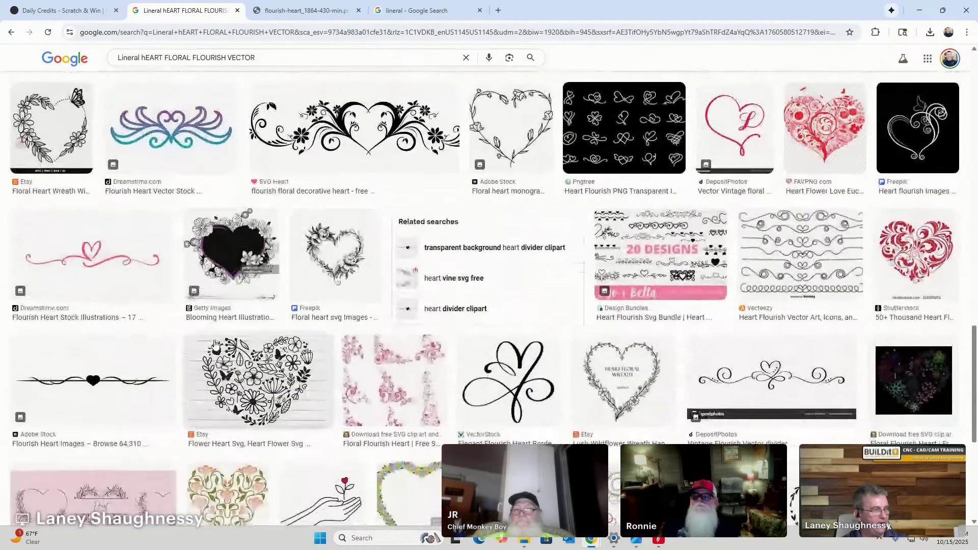
{"action": "scroll", "coordinate": [360, 267], "scroll_direction": "down", "scroll_amount": 6}
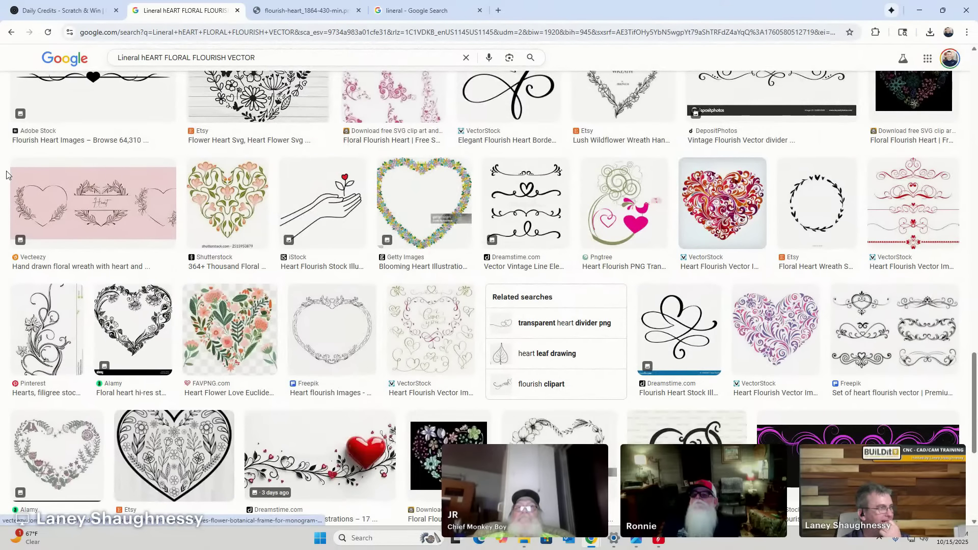
{"action": "scroll", "coordinate": [148, 193], "scroll_direction": "up", "scroll_amount": 2}
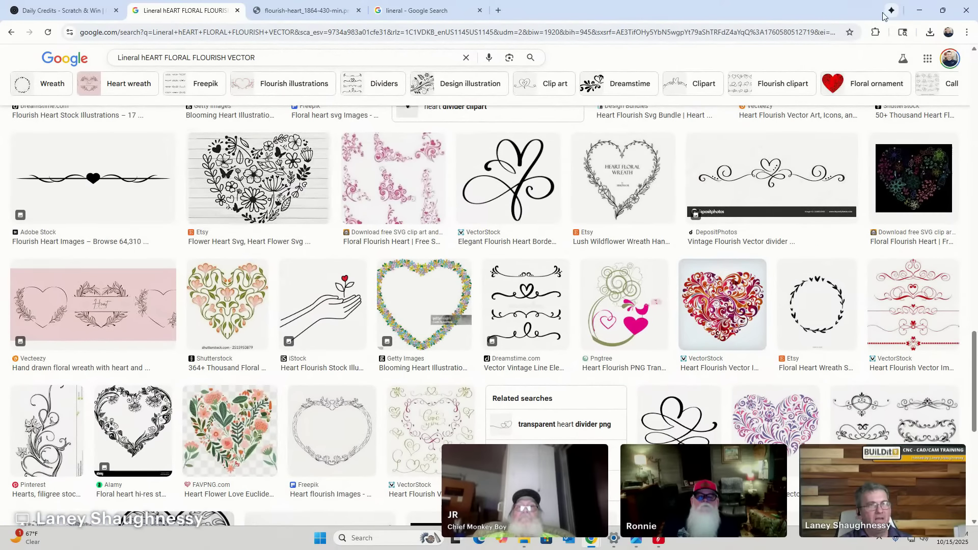
{"action": "left_click", "coordinate": [920, 10]}
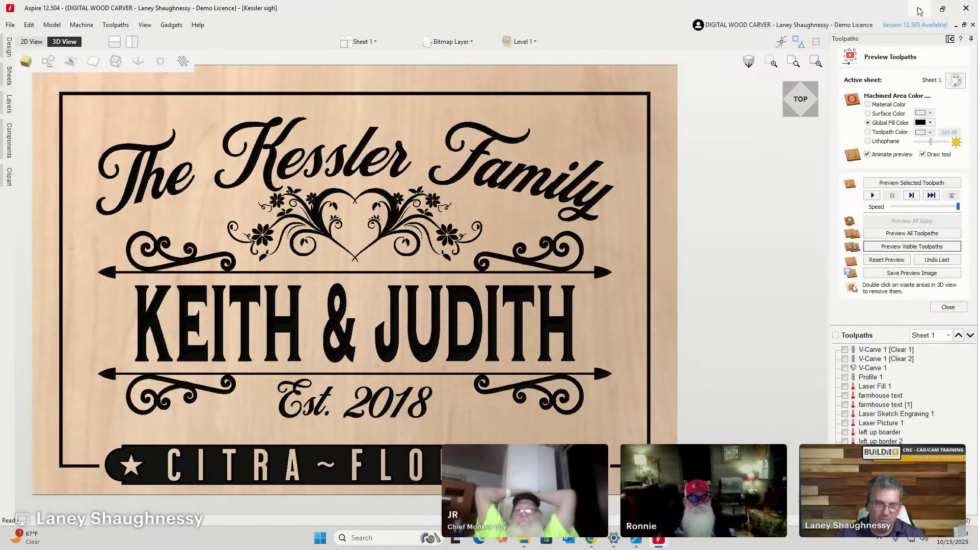
Inspect the 3D carving preview, then switch to 2D View zoomed on the Kessler sign.
{"action": "scroll", "coordinate": [541, 333], "scroll_direction": "down", "scroll_amount": 3}
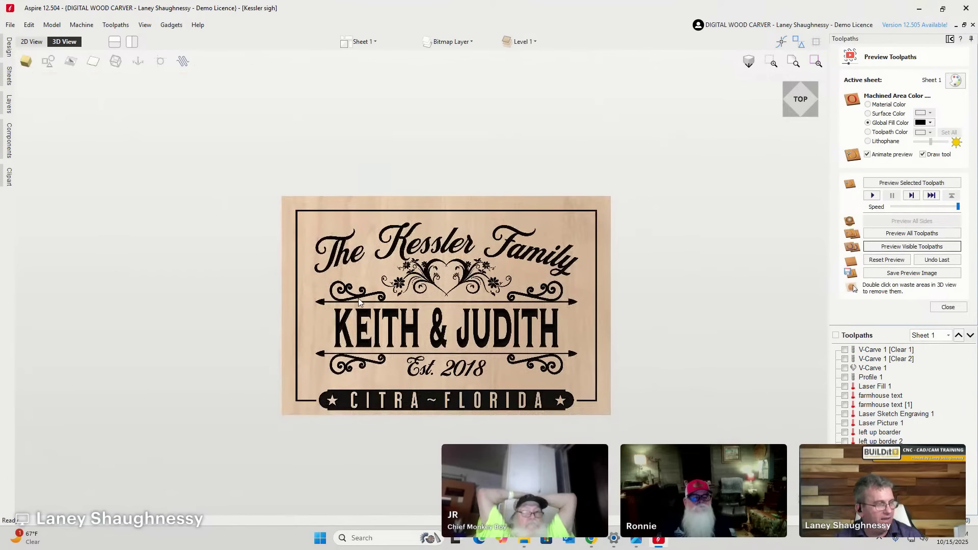
{"action": "scroll", "coordinate": [361, 298], "scroll_direction": "up", "scroll_amount": 5}
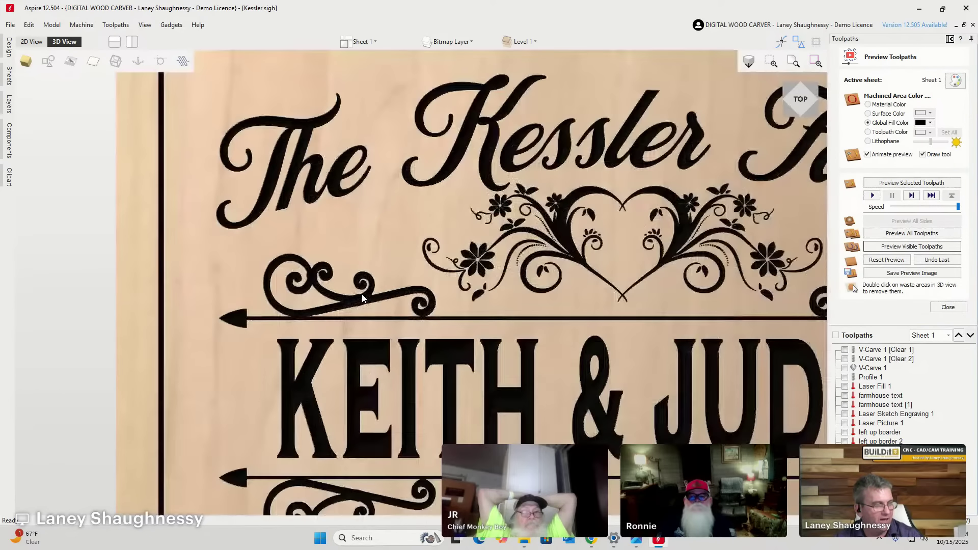
{"action": "scroll", "coordinate": [363, 298], "scroll_direction": "down", "scroll_amount": 4}
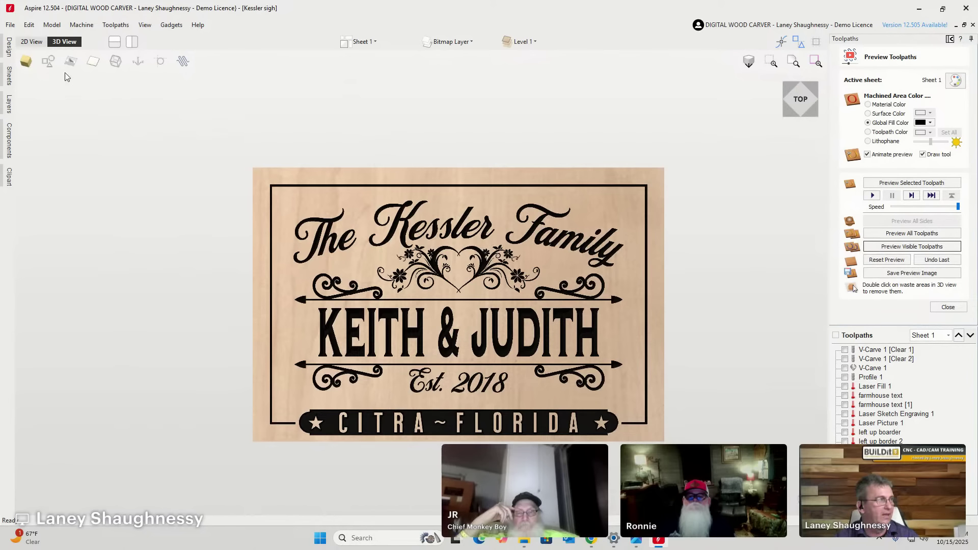
{"action": "left_click", "coordinate": [31, 41]}
{"action": "scroll", "coordinate": [389, 247], "scroll_direction": "up", "scroll_amount": 3}
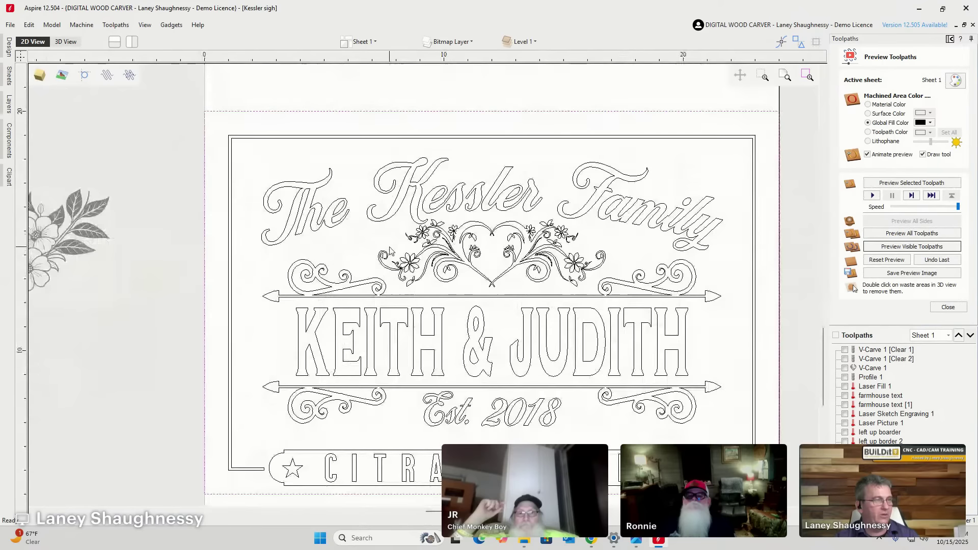
Open the full Design tools panel and start the Create Line/Polyline tool.
{"action": "left_click", "coordinate": [8, 47]}
{"action": "left_click", "coordinate": [110, 348]}
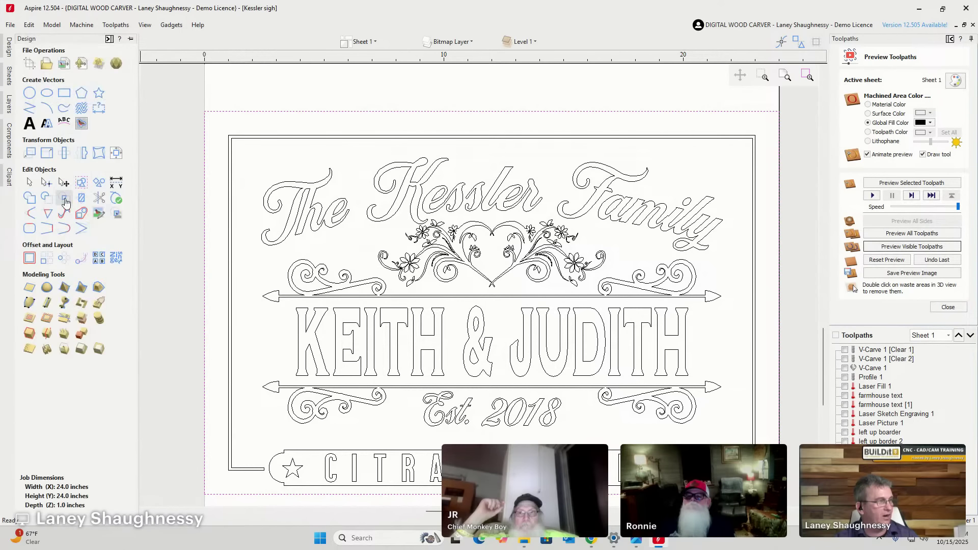
{"action": "left_click", "coordinate": [29, 108]}
{"action": "scroll", "coordinate": [526, 192], "scroll_direction": "up", "scroll_amount": 3}
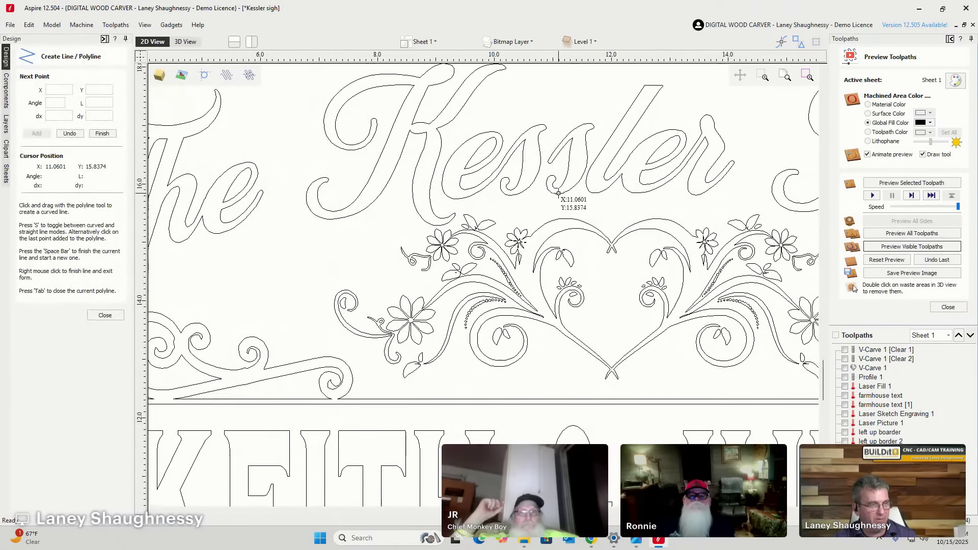
{"action": "scroll", "coordinate": [558, 197], "scroll_direction": "down", "scroll_amount": 6}
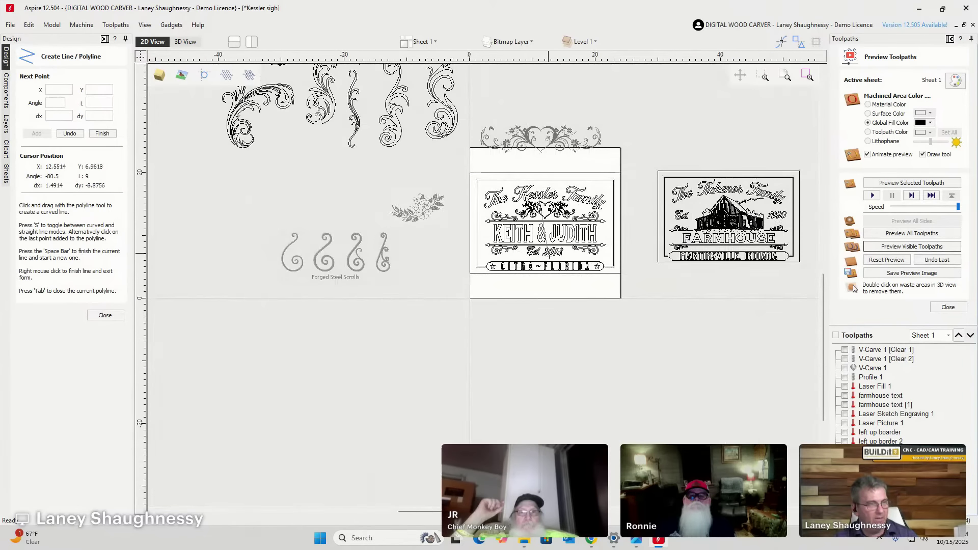
{"action": "scroll", "coordinate": [543, 270], "scroll_direction": "up", "scroll_amount": 3}
{"action": "scroll", "coordinate": [543, 270], "scroll_direction": "up", "scroll_amount": 2}
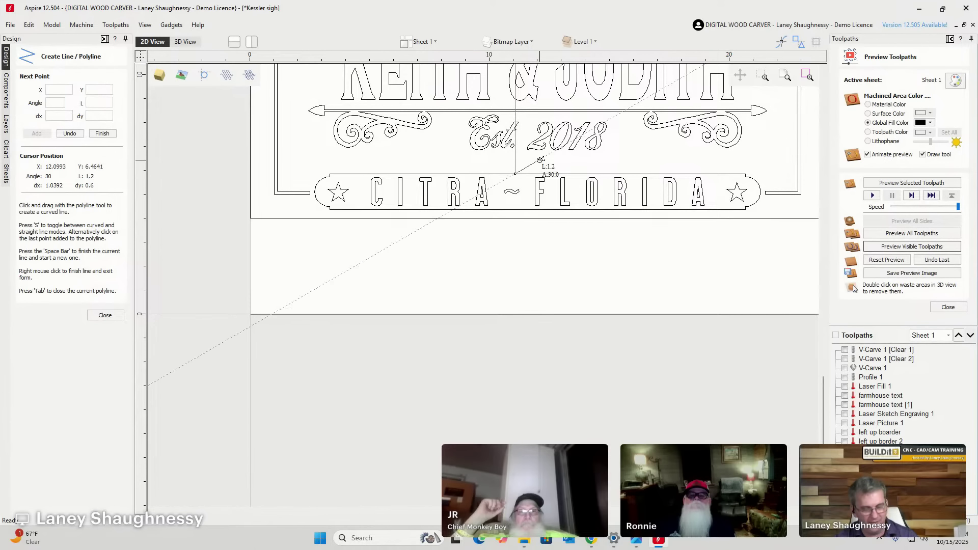
{"action": "scroll", "coordinate": [539, 275], "scroll_direction": "down", "scroll_amount": 2}
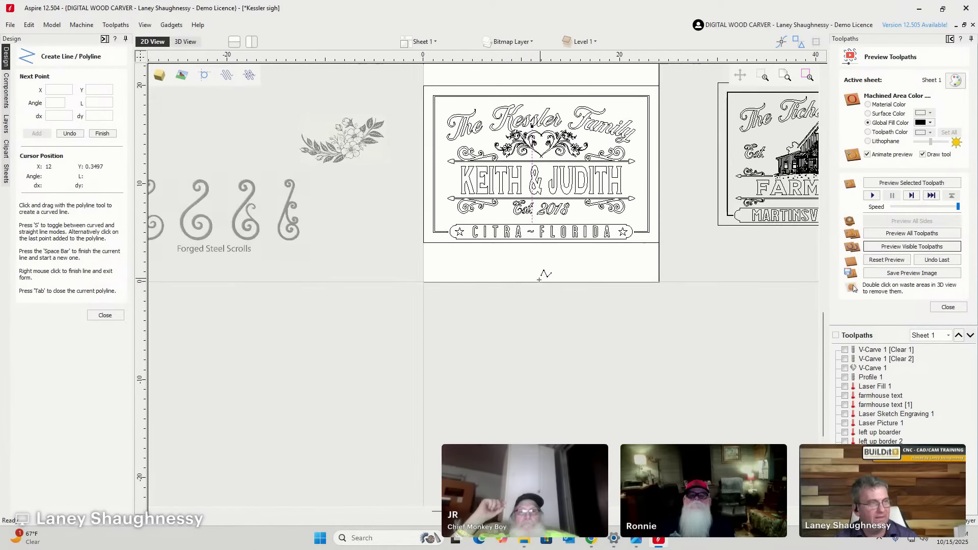
{"action": "left_click", "coordinate": [105, 314]}
{"action": "scroll", "coordinate": [578, 182], "scroll_direction": "up", "scroll_amount": 2}
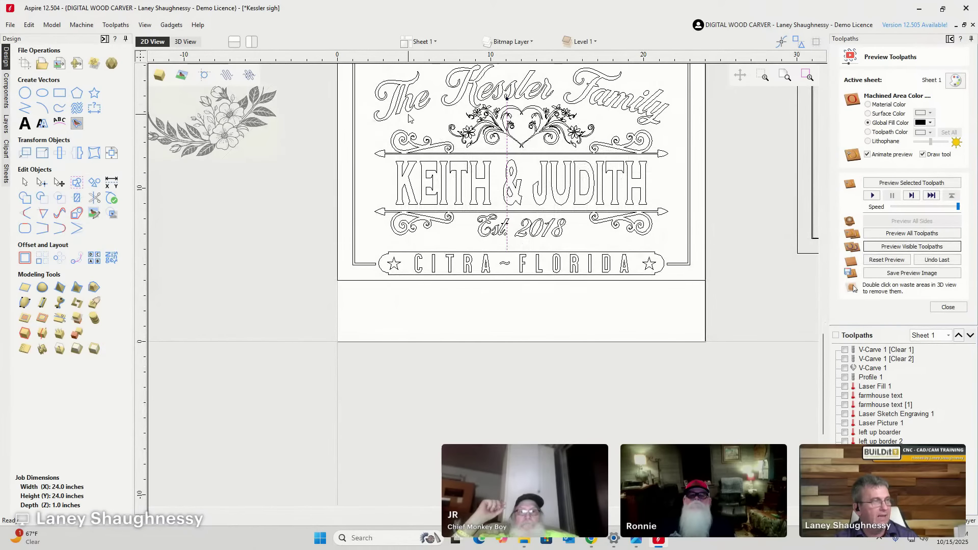
{"action": "left_click_drag", "start_coordinate": [355, 106], "coordinate": [691, 248]}
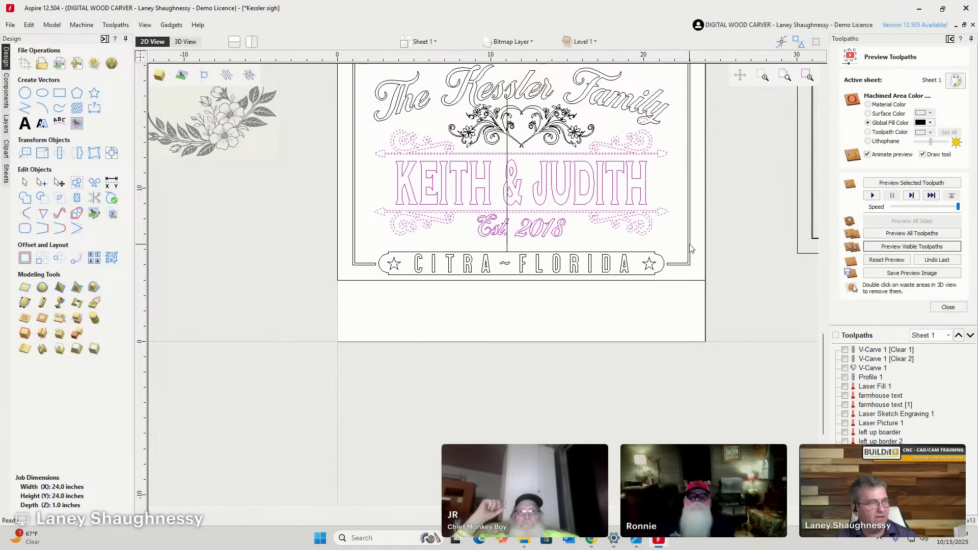
Add the heart ornament to the selection and centre the group on it with Alignment Tools.
{"action": "left_click", "coordinate": [538, 133], "text": "shift"}
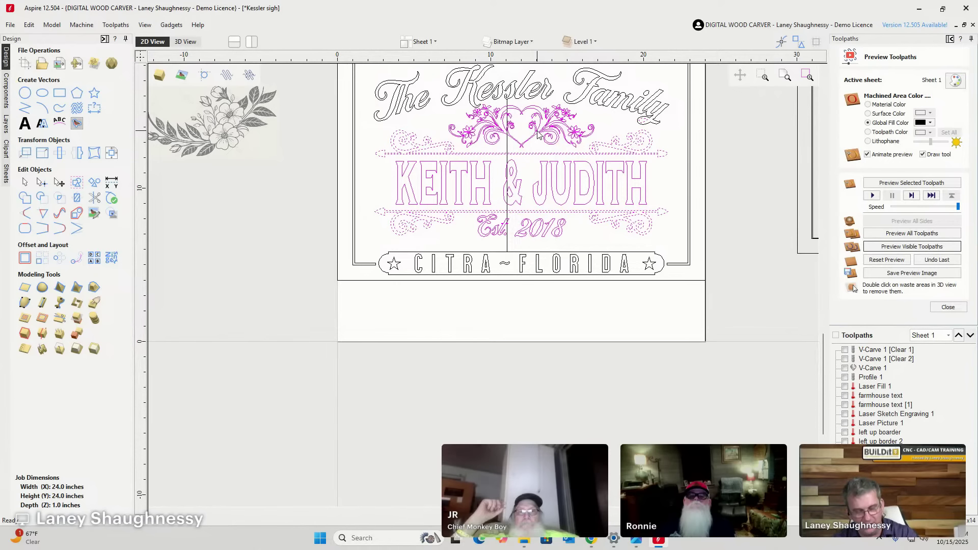
{"action": "scroll", "coordinate": [537, 133], "scroll_direction": "up", "scroll_amount": 2}
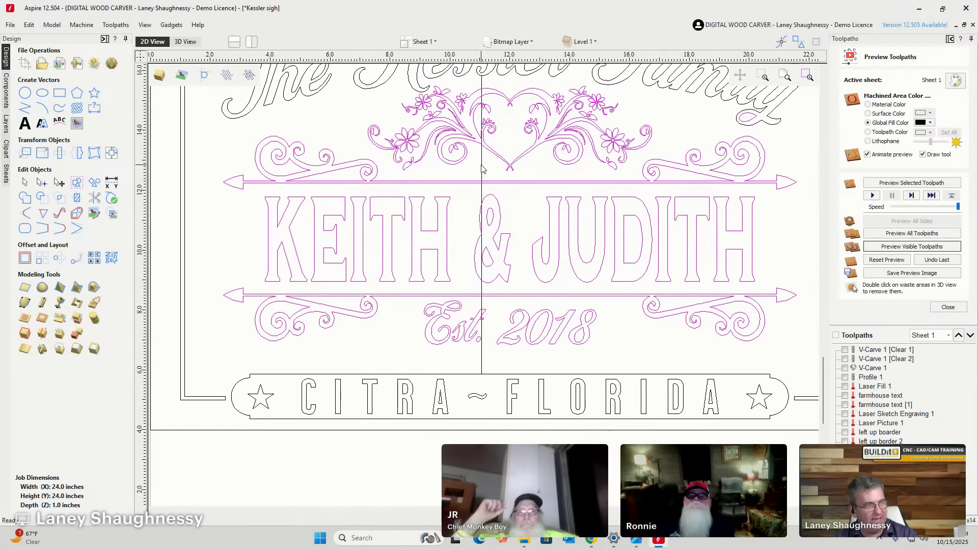
{"action": "scroll", "coordinate": [481, 168], "scroll_direction": "down", "scroll_amount": 2}
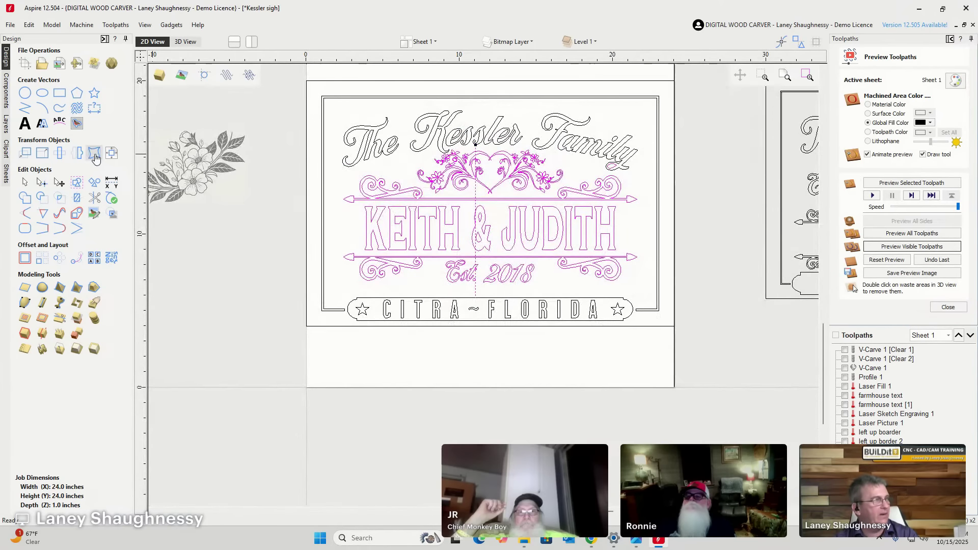
{"action": "left_click", "coordinate": [112, 152]}
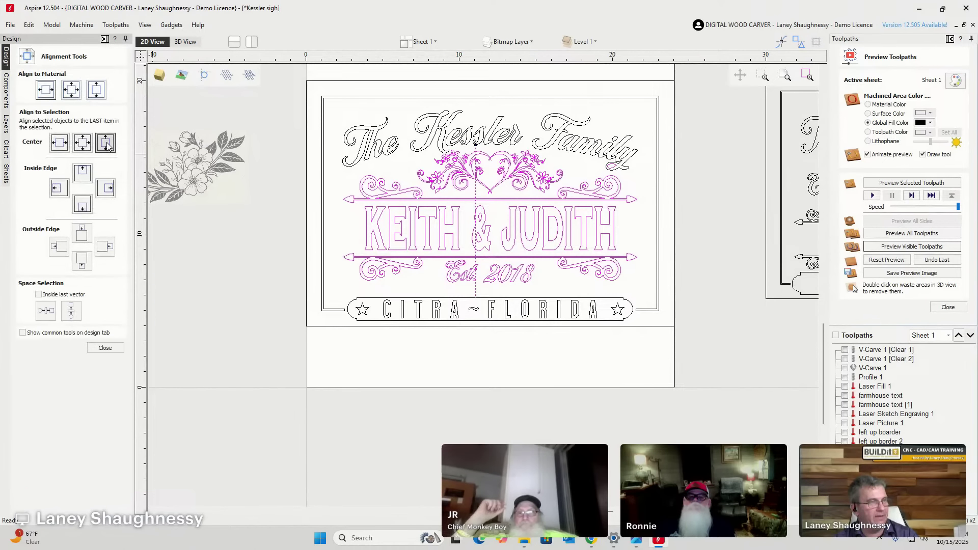
{"action": "left_click", "coordinate": [107, 145]}
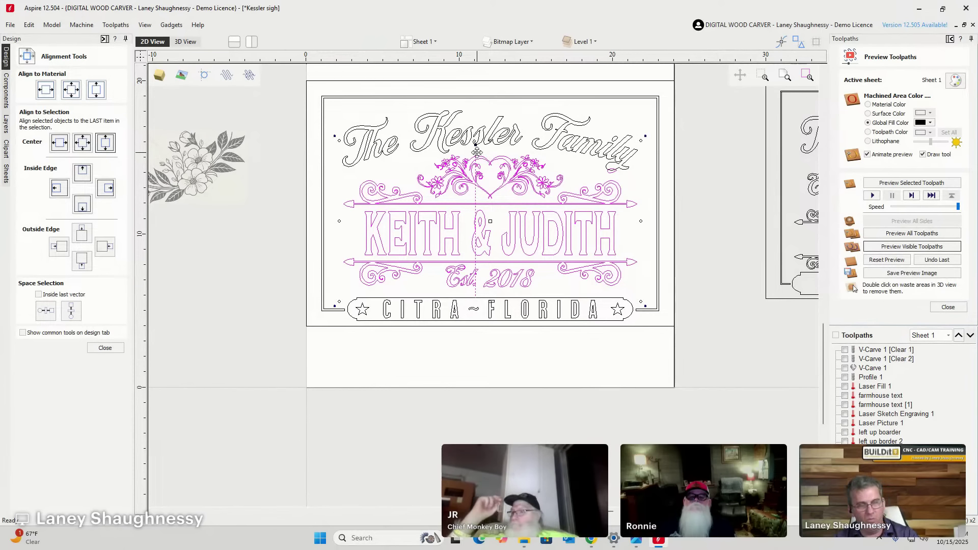
Delete the vertical centre line through the design and reopen the V-Carve 3 toolpath.
{"action": "left_click", "coordinate": [360, 186]}
{"action": "left_click", "coordinate": [475, 156]}
{"action": "key", "text": "Delete"}
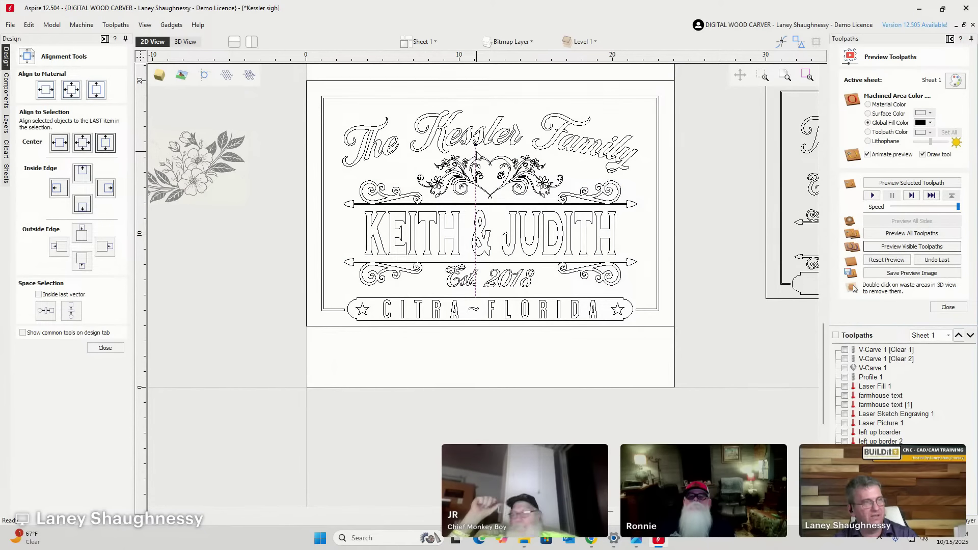
{"action": "scroll", "coordinate": [477, 155], "scroll_direction": "up", "scroll_amount": 2}
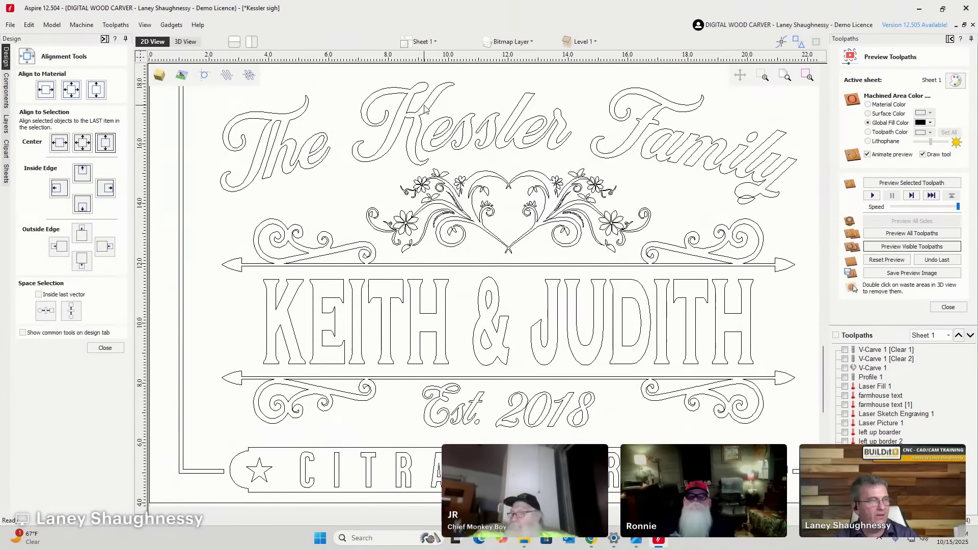
{"action": "scroll", "coordinate": [327, 147], "scroll_direction": "down", "scroll_amount": 4}
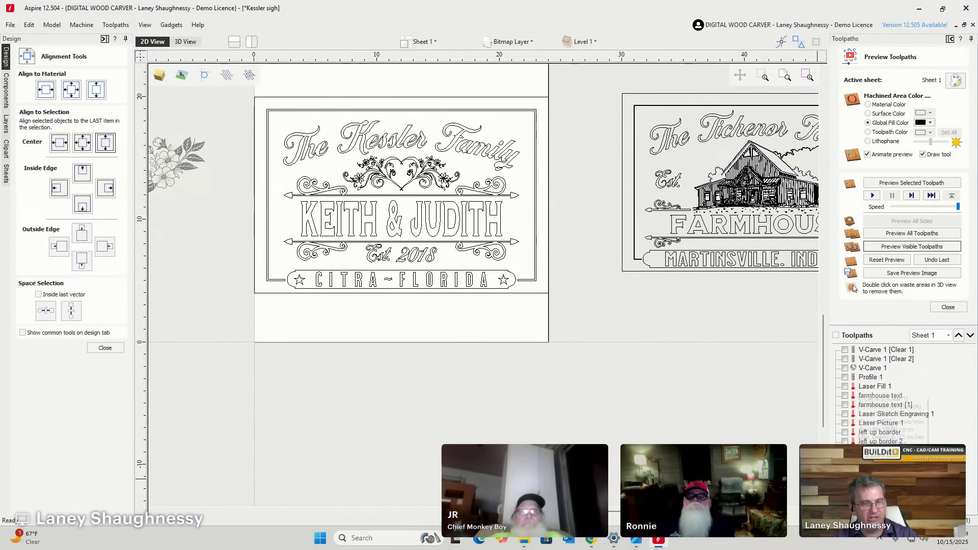
{"action": "double_click", "coordinate": [881, 383]}
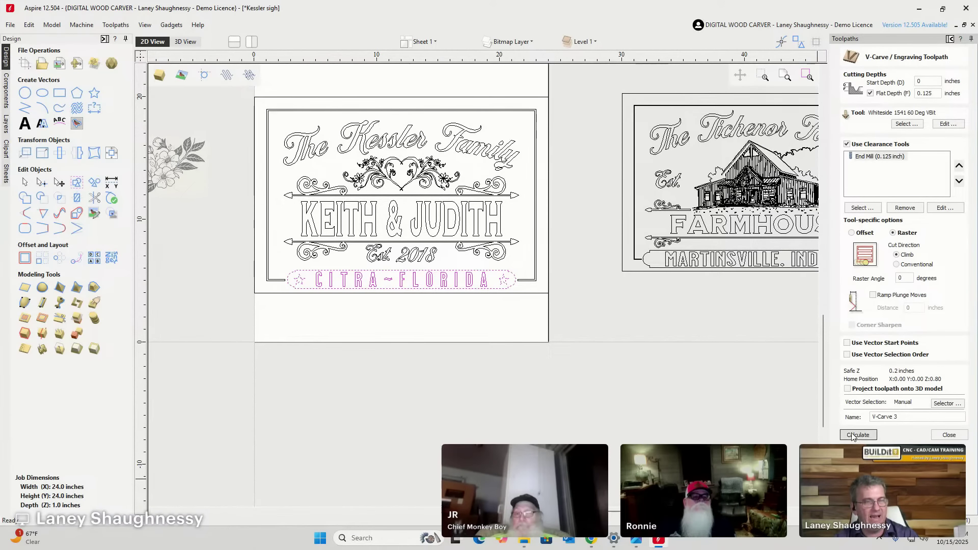
Recalculate the V-Carve 3 toolpath.
{"action": "left_click", "coordinate": [858, 434]}
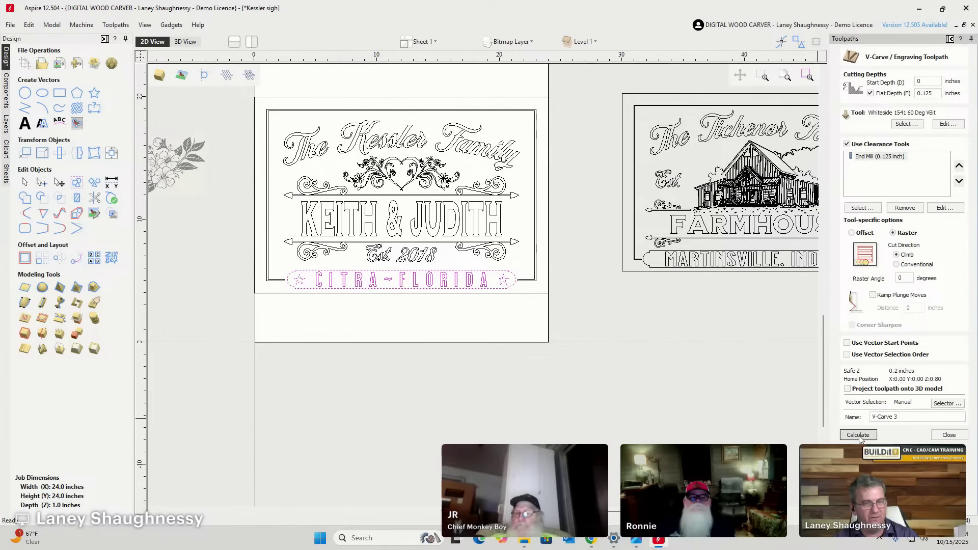
{"action": "left_click", "coordinate": [949, 435]}
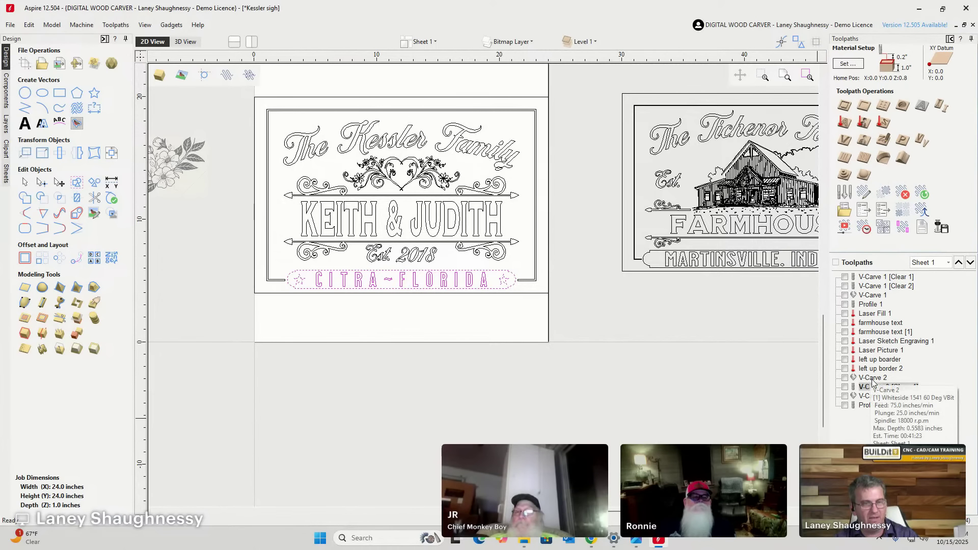
{"action": "left_click", "coordinate": [873, 396]}
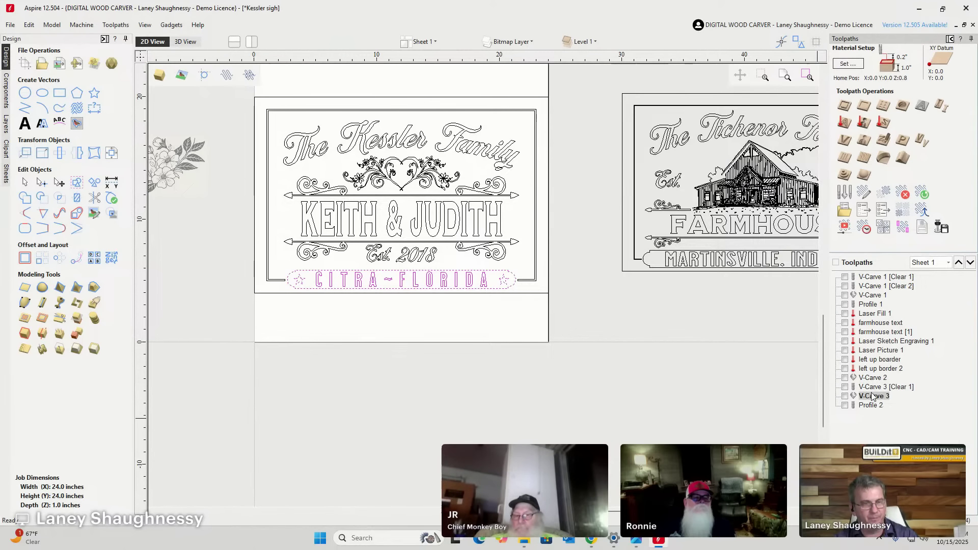
Recalculate V-Carve 2 on the moved ornament, name and date vectors, accepting the overlap warning.
{"action": "double_click", "coordinate": [872, 378]}
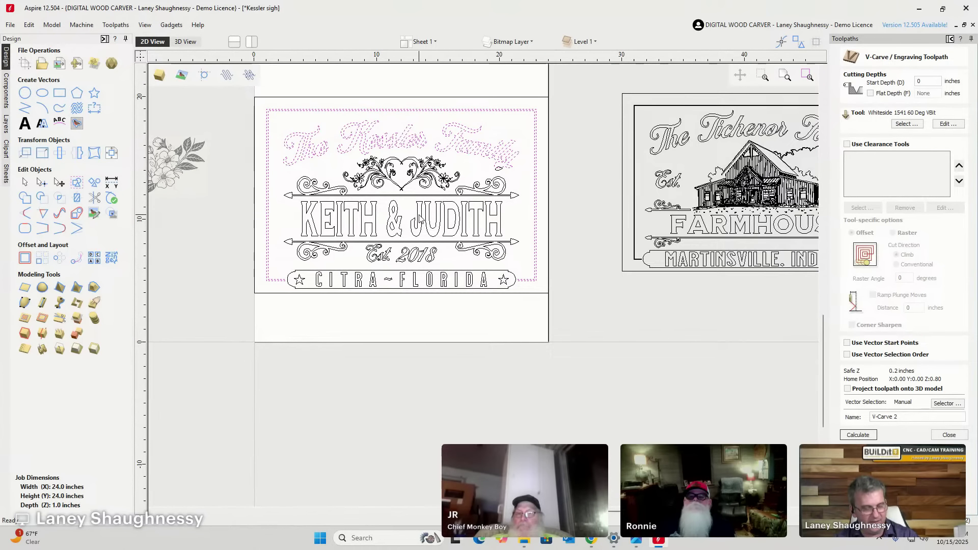
{"action": "left_click", "coordinate": [405, 192]}
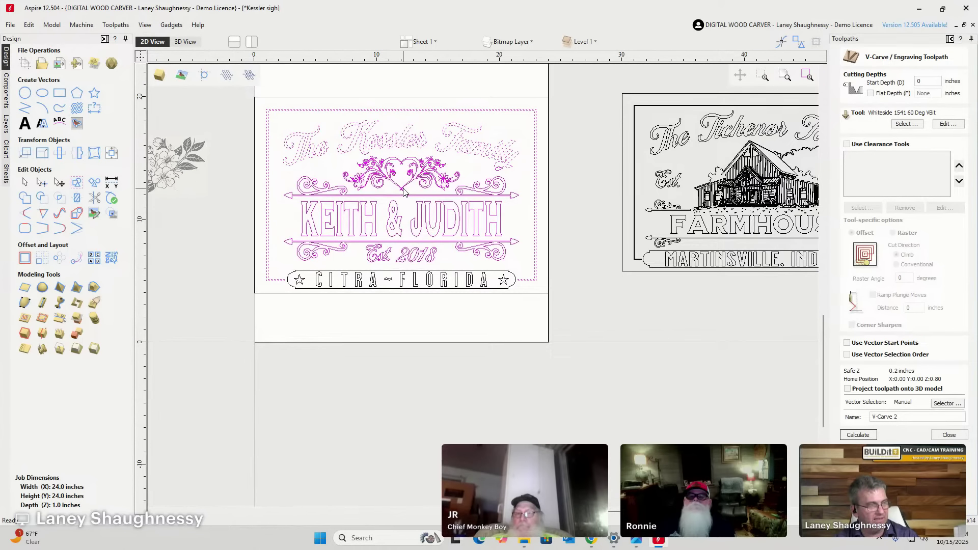
{"action": "left_click", "coordinate": [858, 434]}
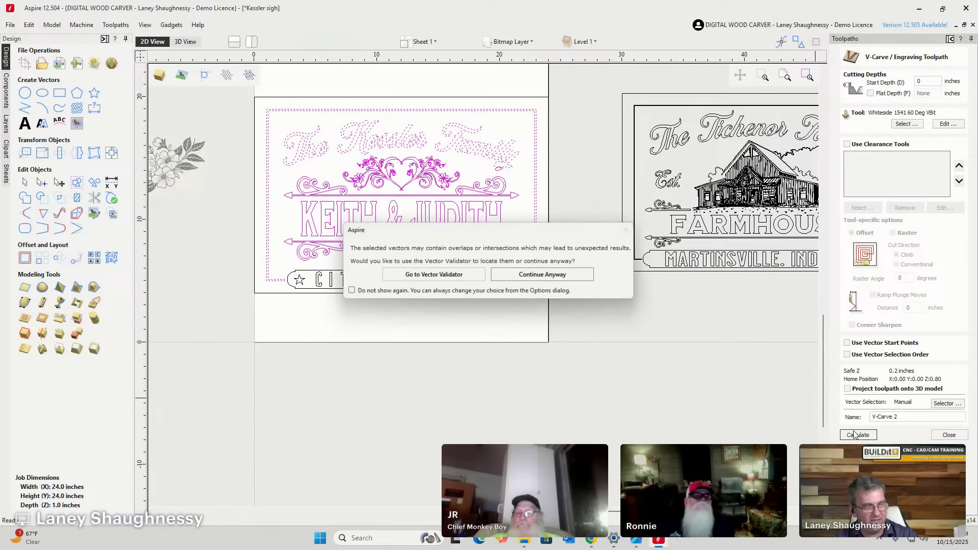
{"action": "left_click", "coordinate": [535, 279]}
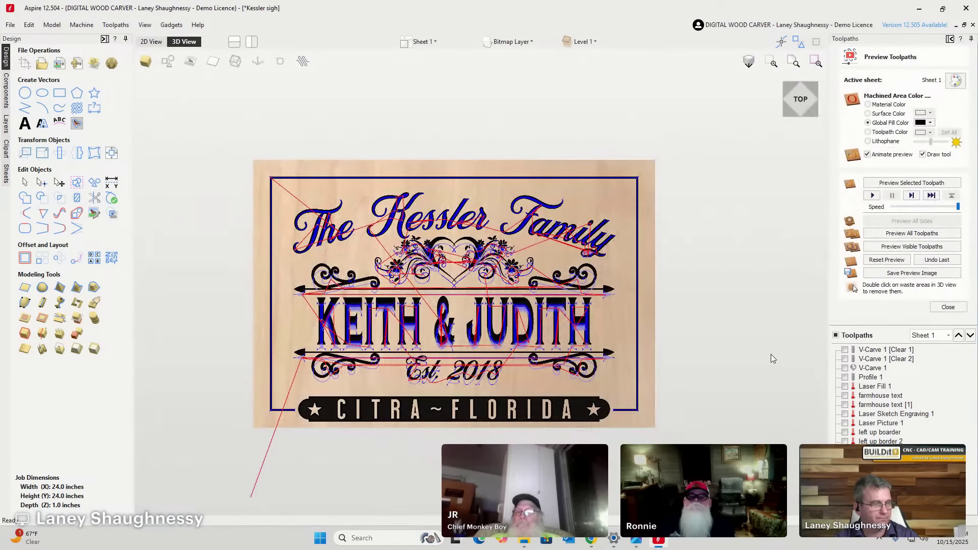
Reset the preview and animate carving of all visible toolpaths.
{"action": "left_click", "coordinate": [888, 258]}
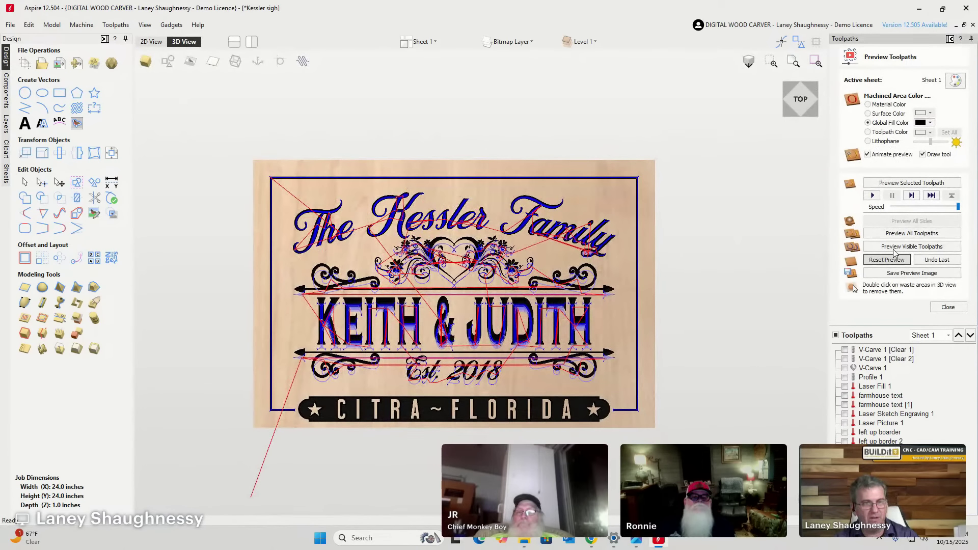
{"action": "left_click", "coordinate": [895, 248]}
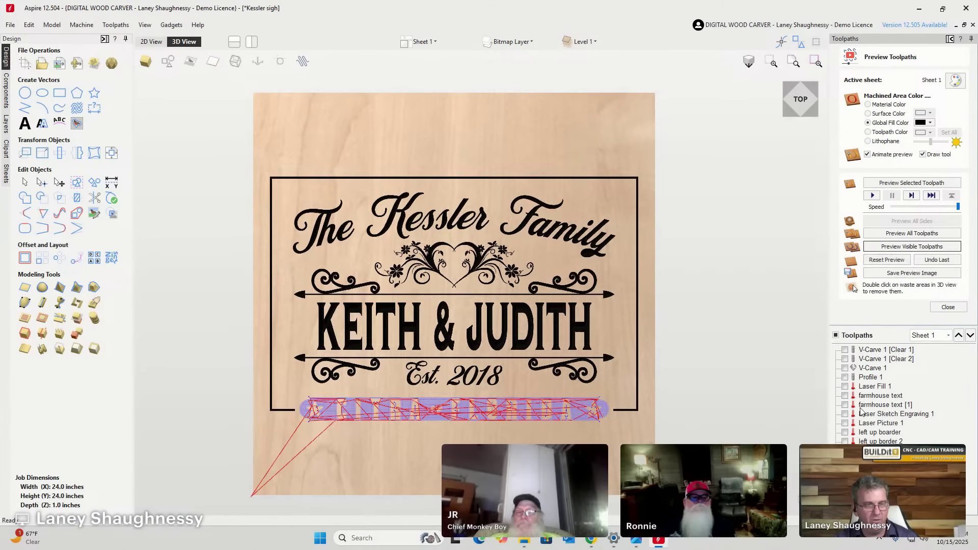
{"action": "left_click", "coordinate": [891, 259]}
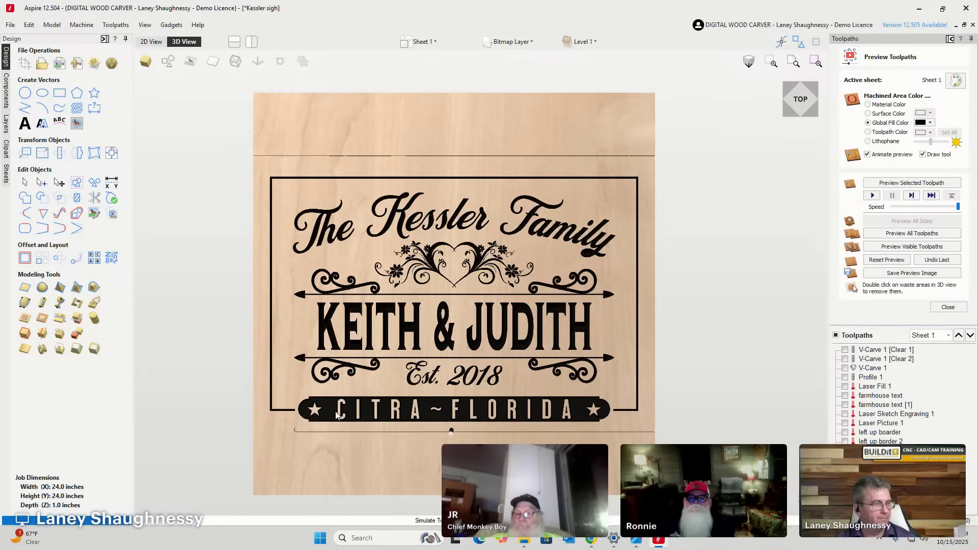
Remove the waste strips above and below the sign and return to the 2D View.
{"action": "scroll", "coordinate": [502, 353], "scroll_direction": "up", "scroll_amount": 2}
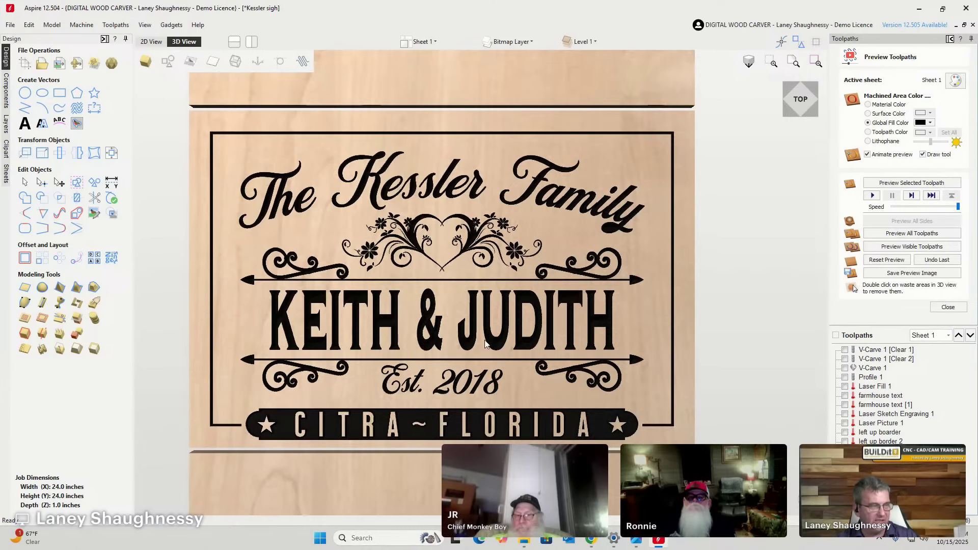
{"action": "double_click", "coordinate": [457, 81]}
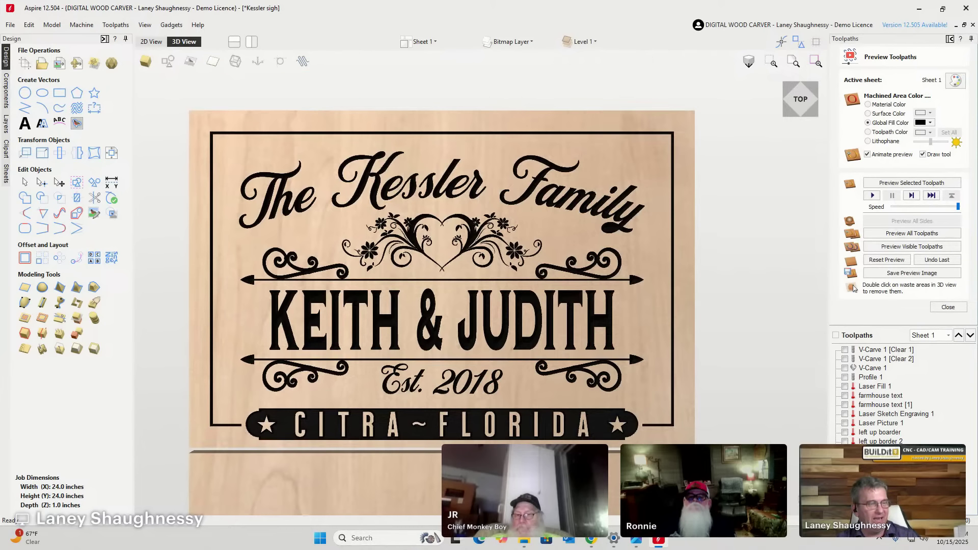
{"action": "double_click", "coordinate": [525, 479]}
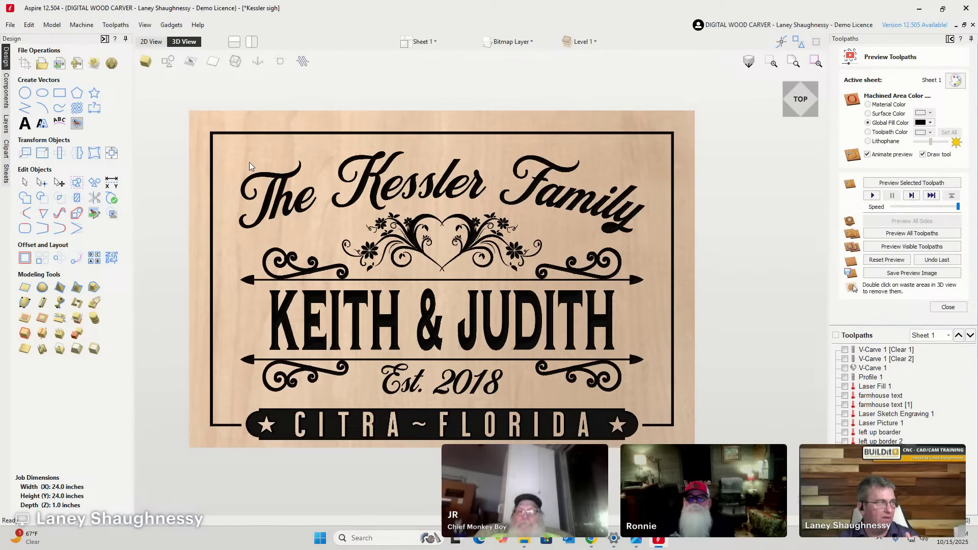
{"action": "left_click", "coordinate": [151, 41]}
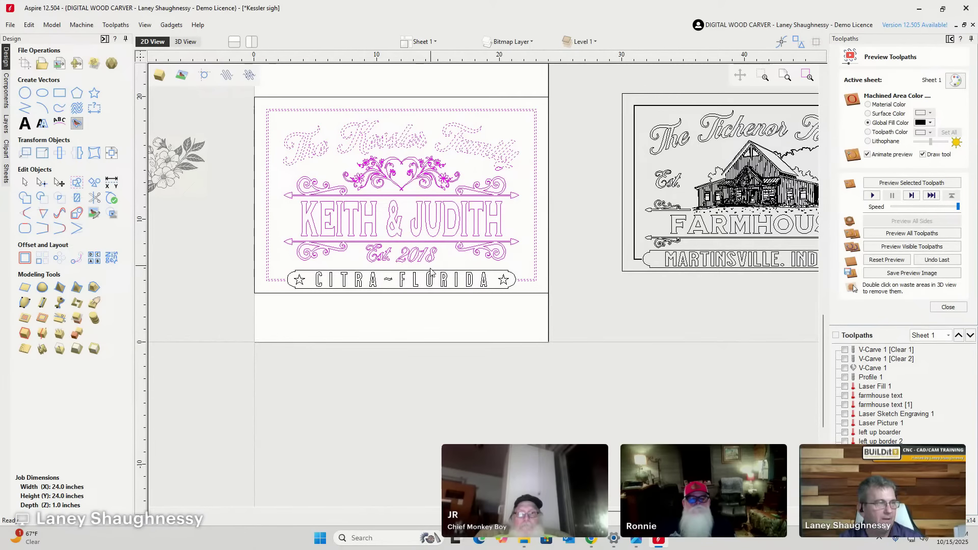
Deselect the Kessler sign vectors.
{"action": "scroll", "coordinate": [397, 137], "scroll_direction": "up", "scroll_amount": 3}
{"action": "scroll", "coordinate": [444, 176], "scroll_direction": "down", "scroll_amount": 3}
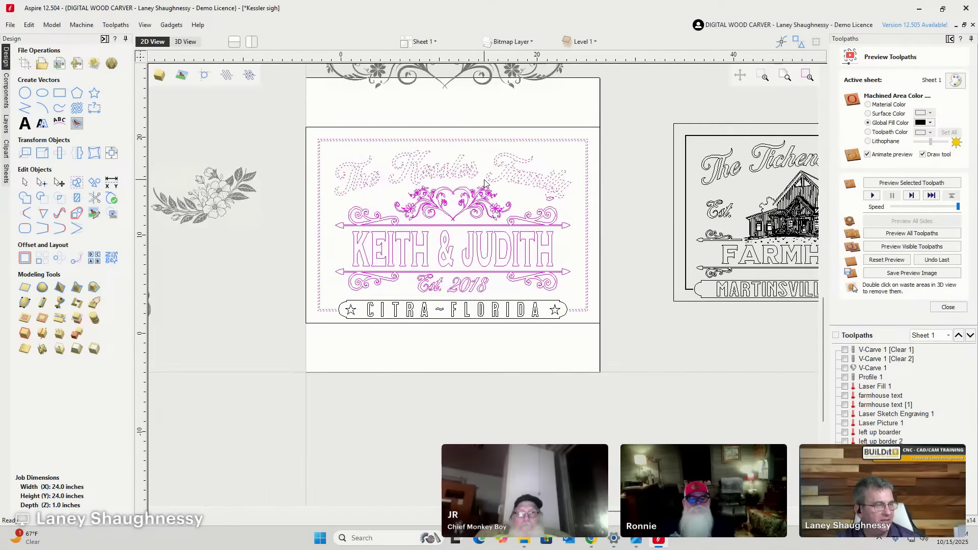
{"action": "left_click", "coordinate": [369, 236]}
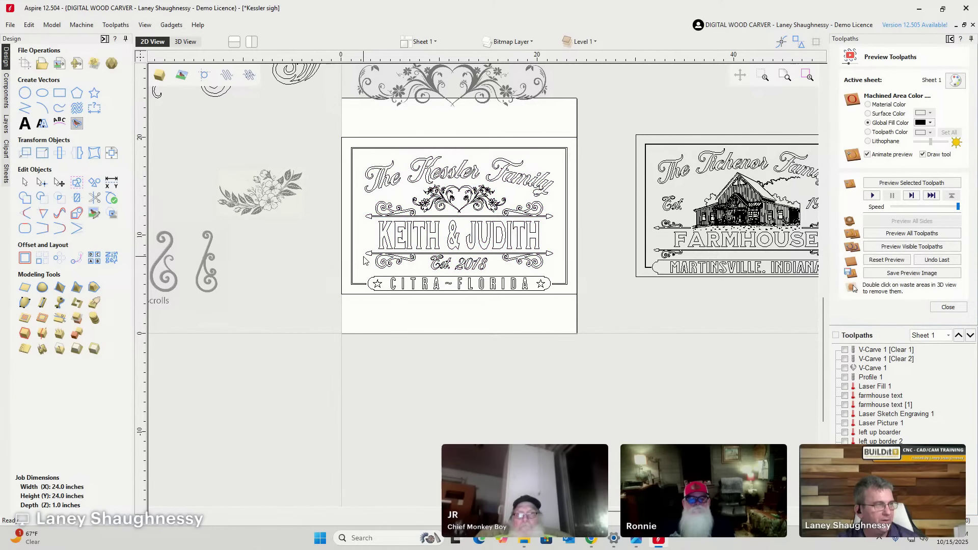
{"action": "scroll", "coordinate": [411, 247], "scroll_direction": "up", "scroll_amount": 4}
{"action": "scroll", "coordinate": [509, 153], "scroll_direction": "down", "scroll_amount": 3}
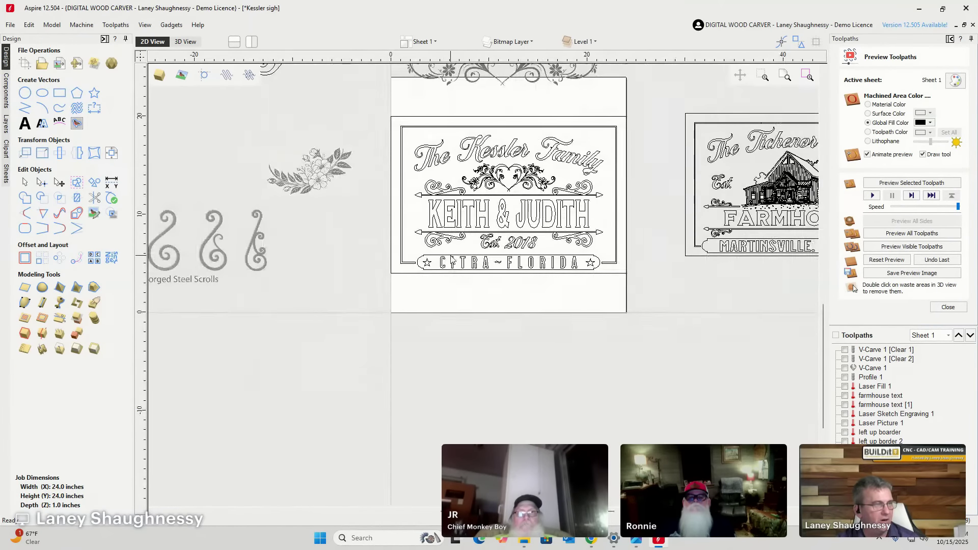
{"action": "scroll", "coordinate": [356, 127], "scroll_direction": "up", "scroll_amount": 1}
Show the sign in a tilted top-front 3D view and bring up the Toolpaths Summary (52:20:31).
{"action": "left_click", "coordinate": [184, 43]}
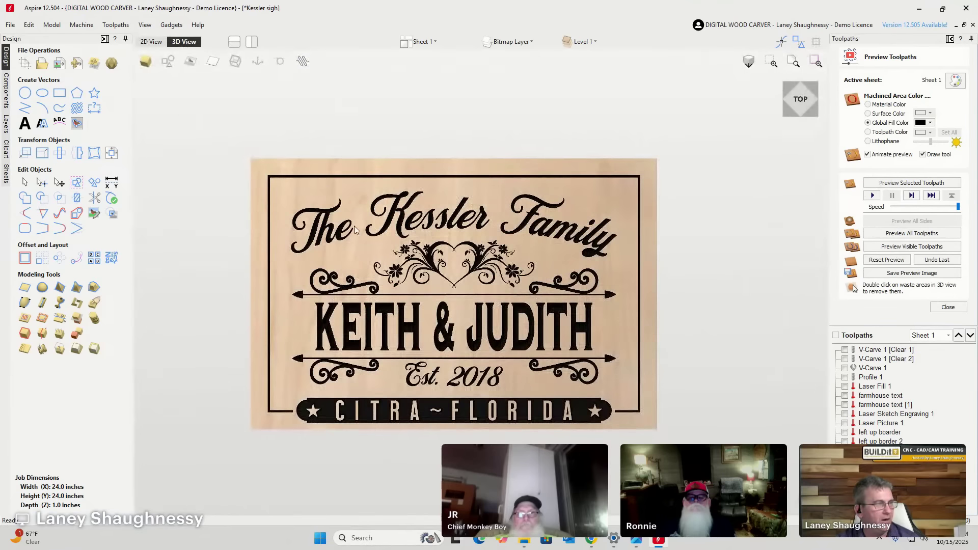
{"action": "scroll", "coordinate": [534, 287], "scroll_direction": "up", "scroll_amount": 1}
{"action": "scroll", "coordinate": [533, 286], "scroll_direction": "down", "scroll_amount": 1}
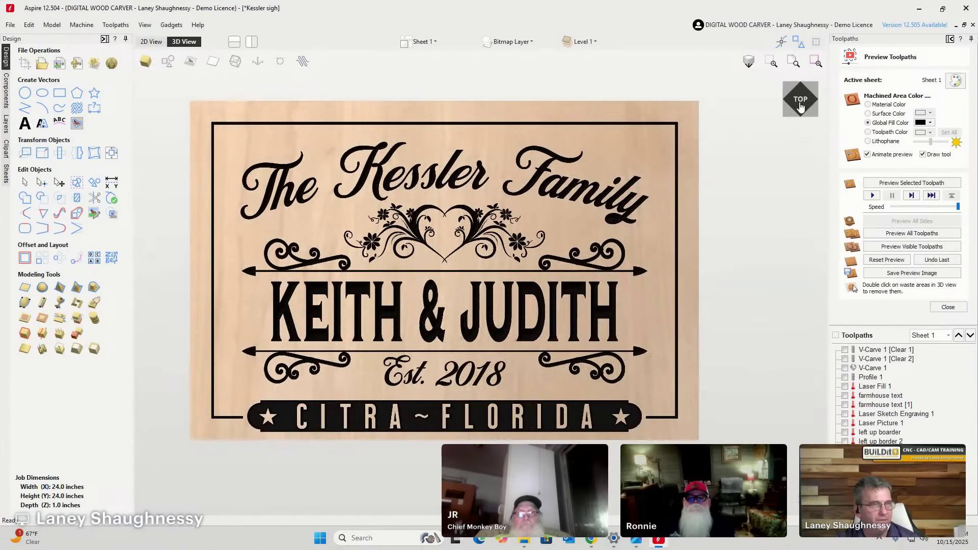
{"action": "left_click", "coordinate": [800, 111]}
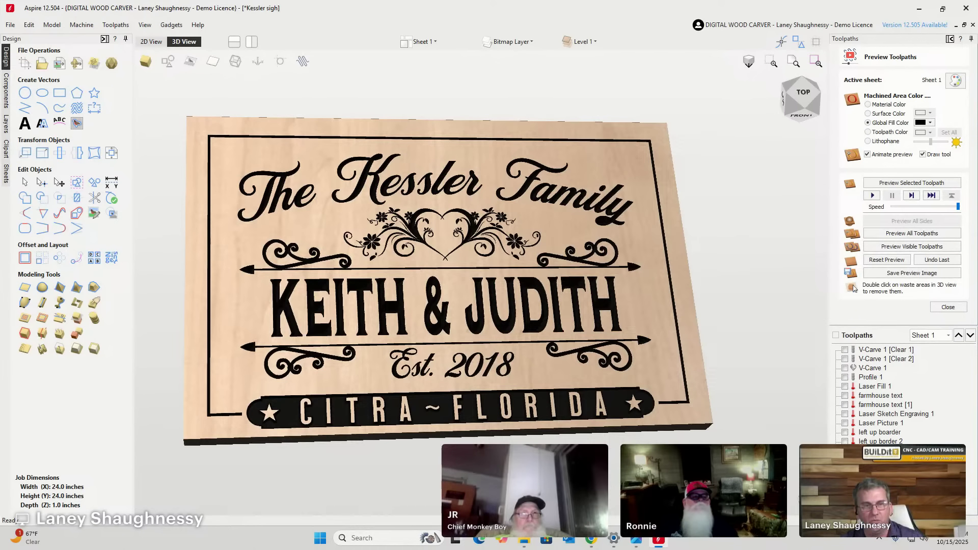
{"action": "left_click", "coordinate": [949, 309]}
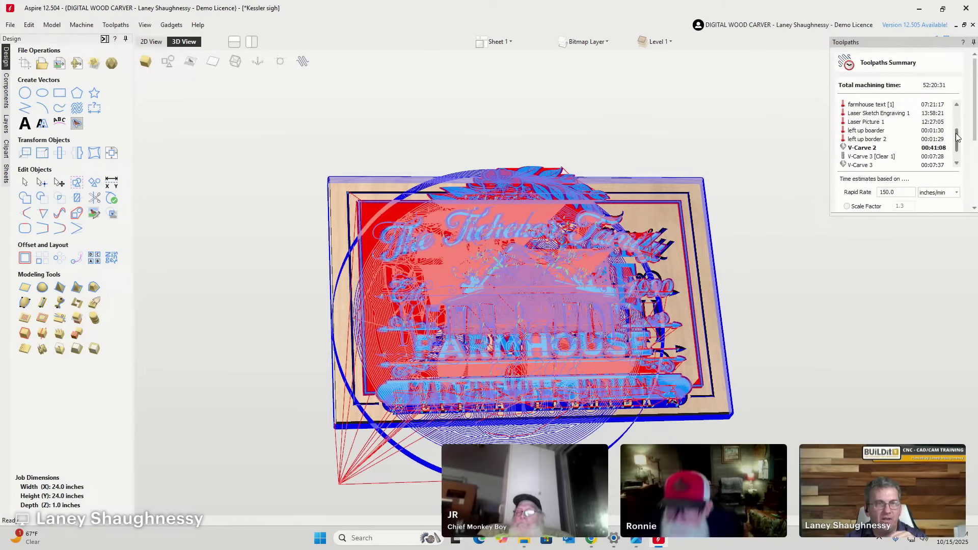
Dock the Toolpaths Summary panel and uncheck all toolpaths, including V-Carve 1 [Clear 1], for a 00:00:00 total.
{"action": "scroll", "coordinate": [974, 117], "scroll_direction": "down", "scroll_amount": 3}
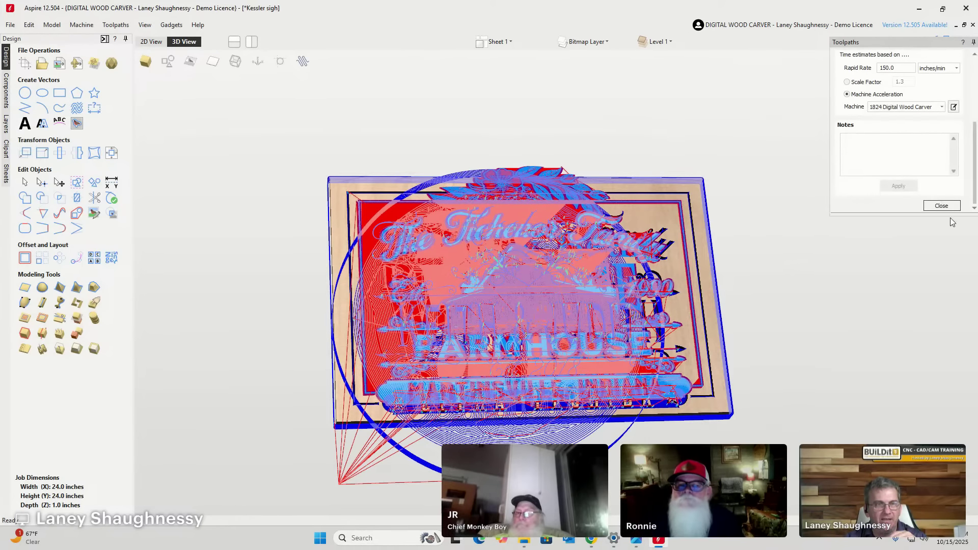
{"action": "double_click", "coordinate": [885, 42]}
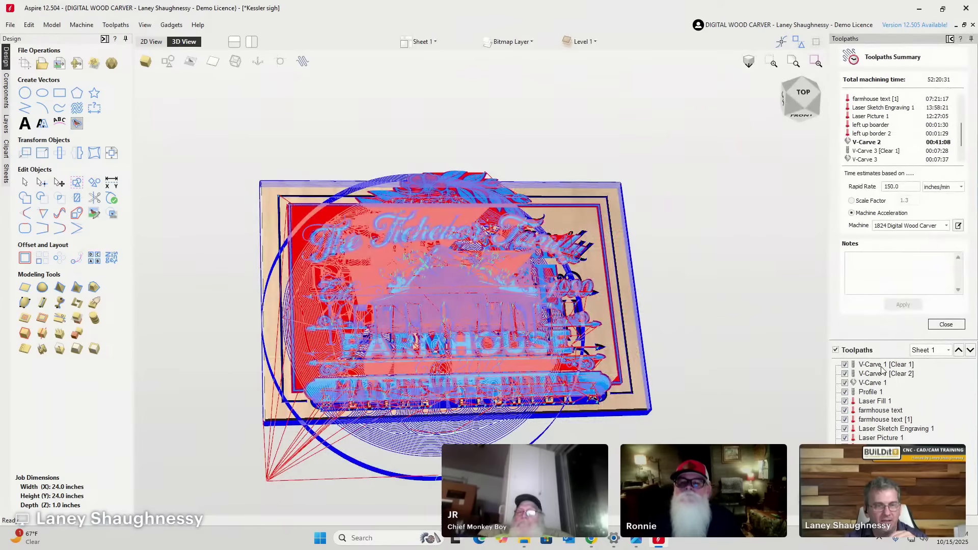
{"action": "left_click", "coordinate": [845, 365]}
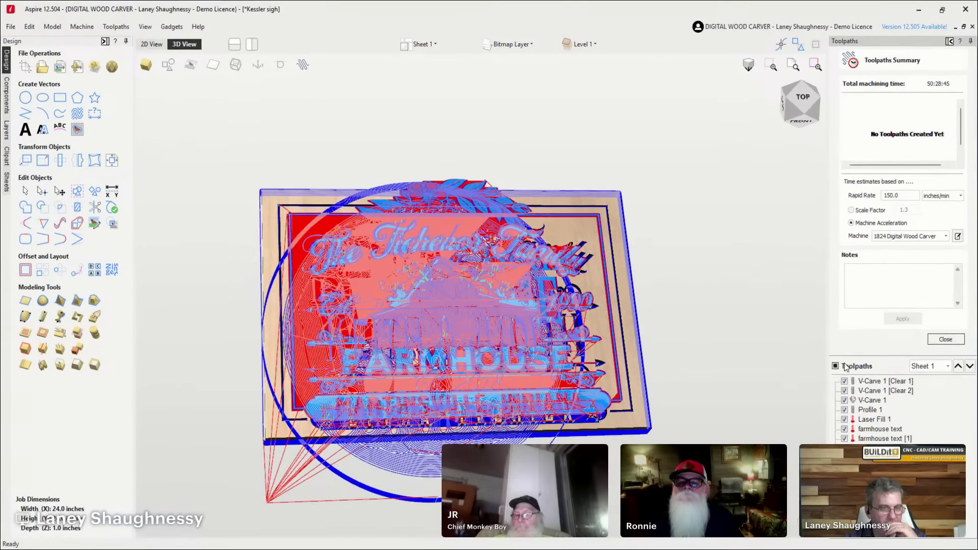
{"action": "left_click", "coordinate": [844, 365]}
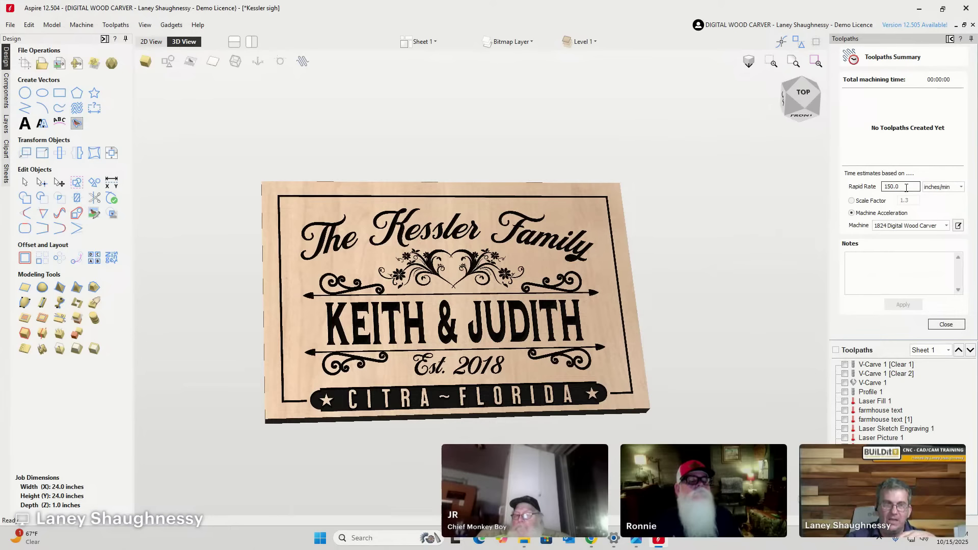
Try trial scale-factor estimates, then revert to Machine Acceleration for a 01:02:59 total.
{"action": "left_click_drag", "start_coordinate": [898, 189], "coordinate": [860, 195]}
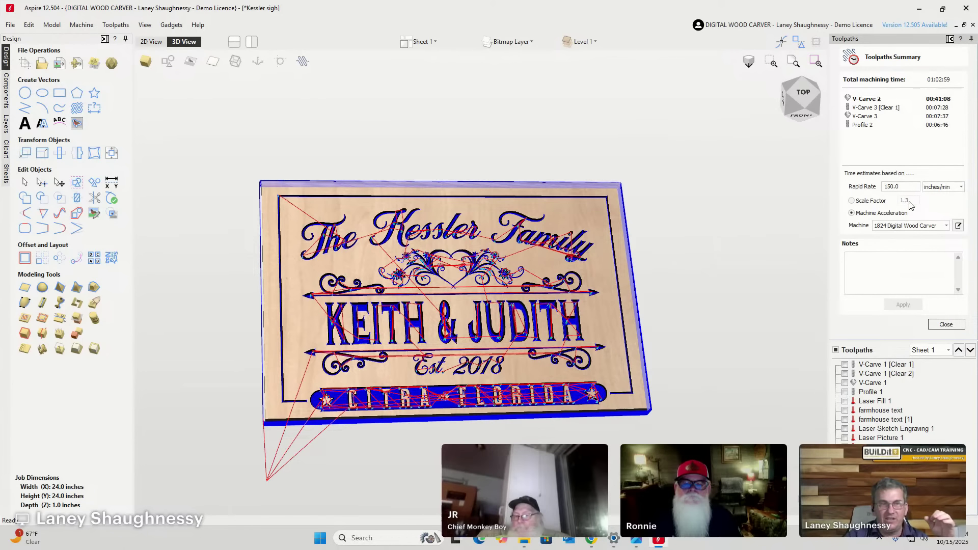
{"action": "left_click", "coordinate": [870, 201]}
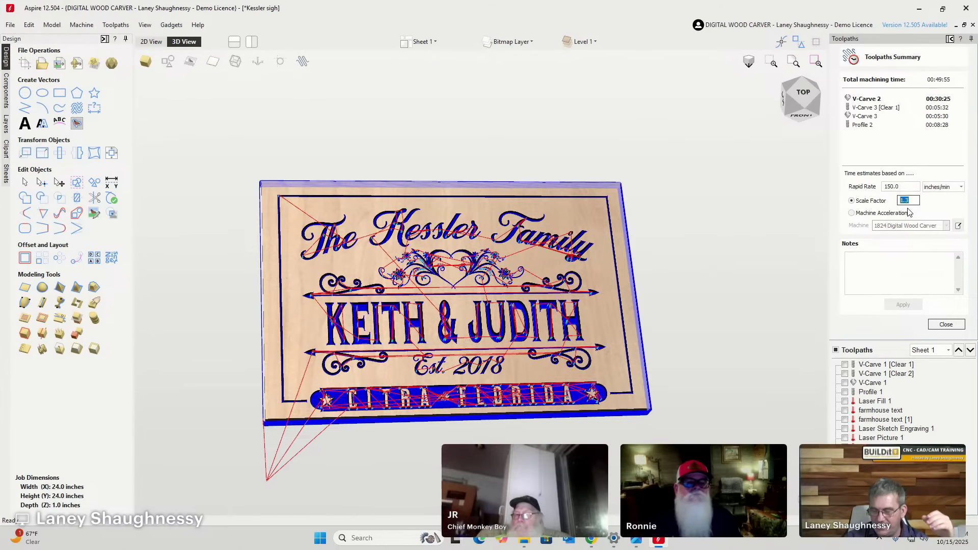
{"action": "type", "text": "2"}
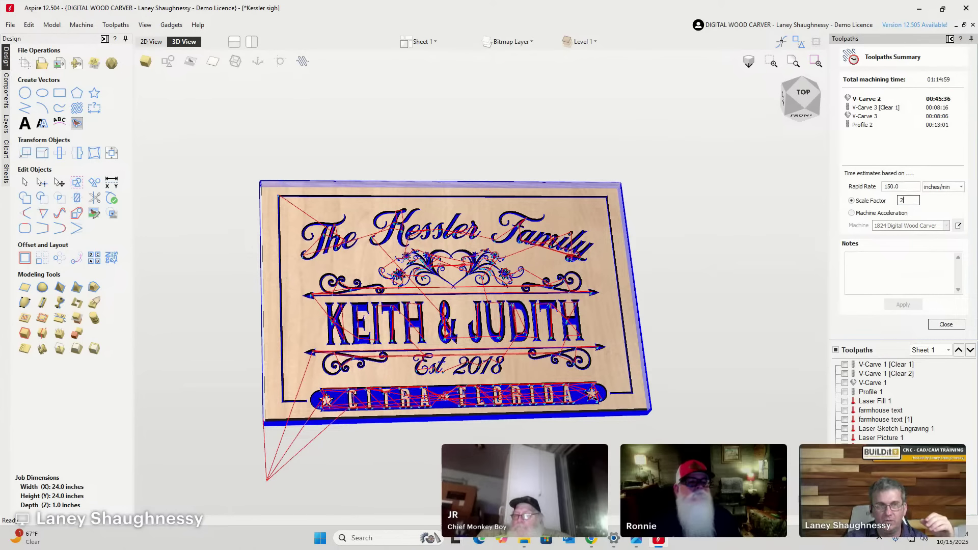
{"action": "type", "text": "3"}
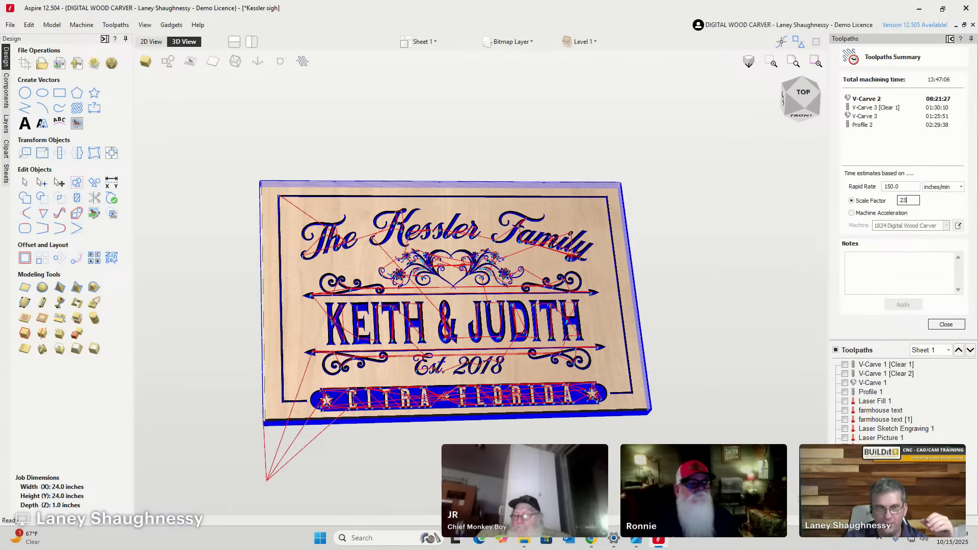
{"action": "key", "text": "BackSpace"}
{"action": "key", "text": "BackSpace"}
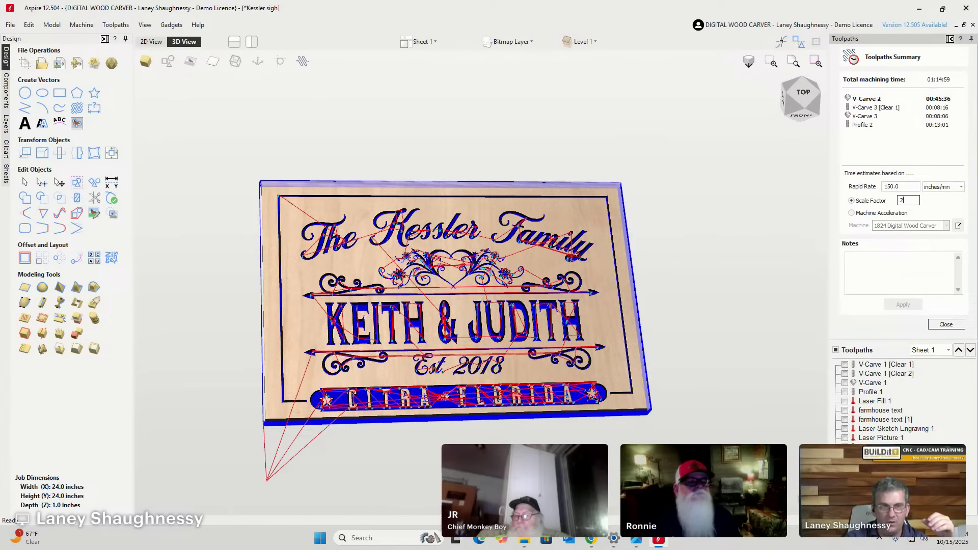
{"action": "type", "text": "5"}
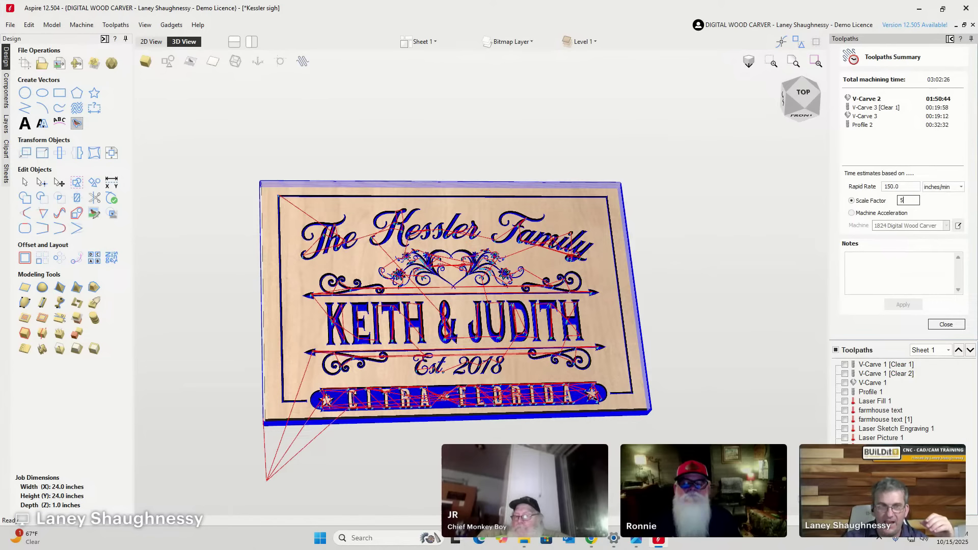
{"action": "key", "text": "BackSpace"}
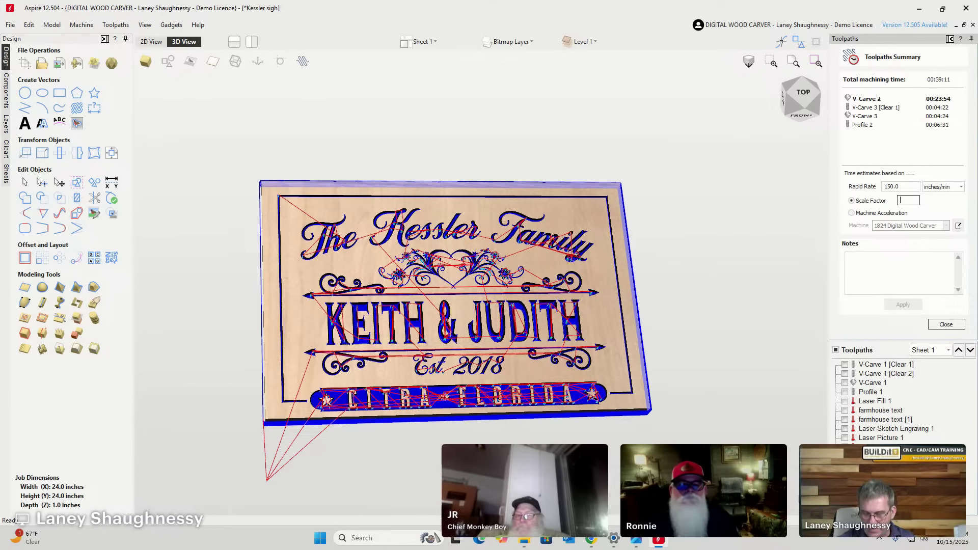
{"action": "type", "text": "5"}
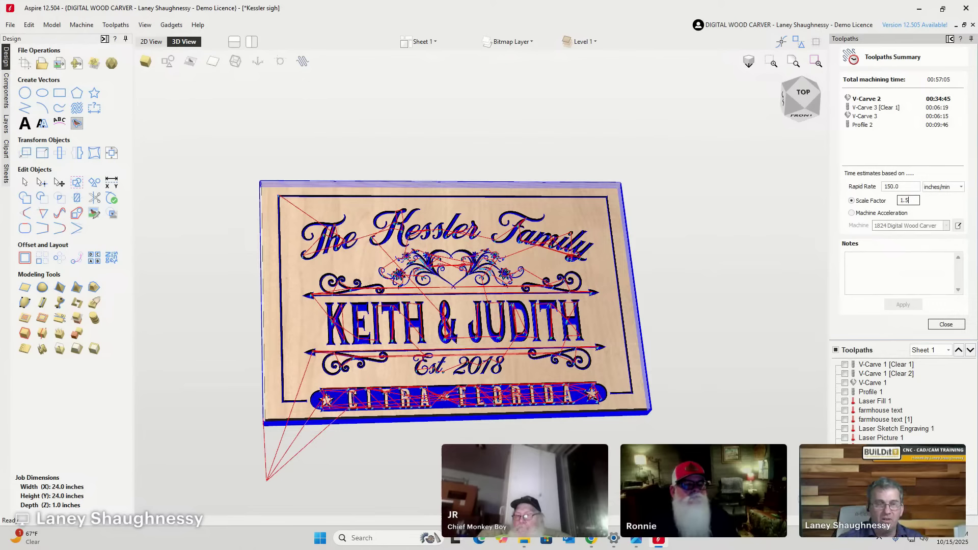
{"action": "left_click", "coordinate": [851, 213]}
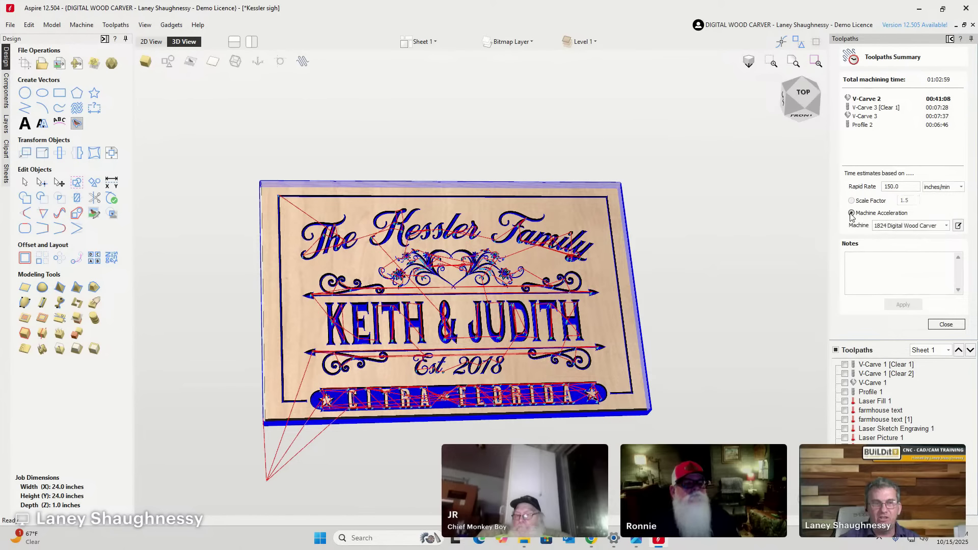
Keep the 1824 Digital Wood Carver as the machine and include every toolpath in the estimate.
{"action": "left_click", "coordinate": [946, 225]}
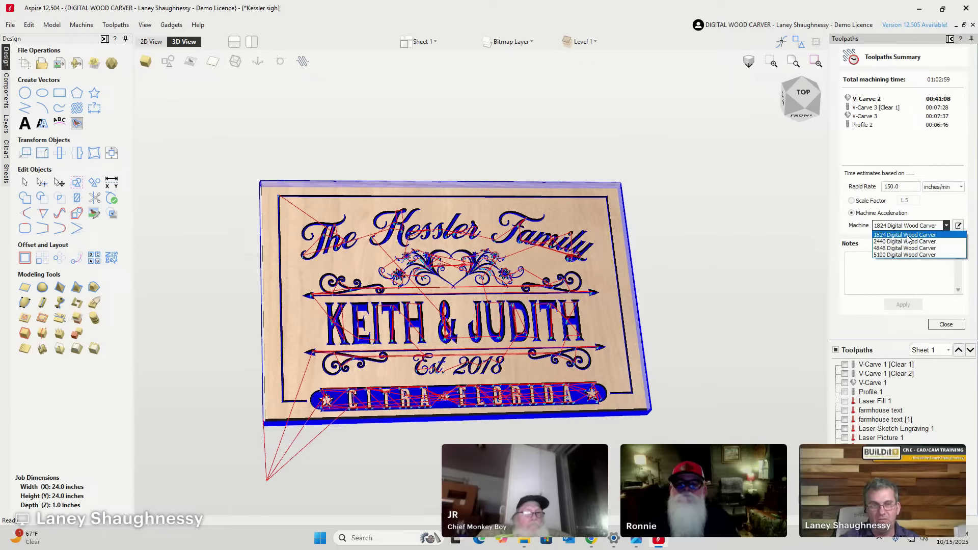
{"action": "left_click", "coordinate": [908, 236]}
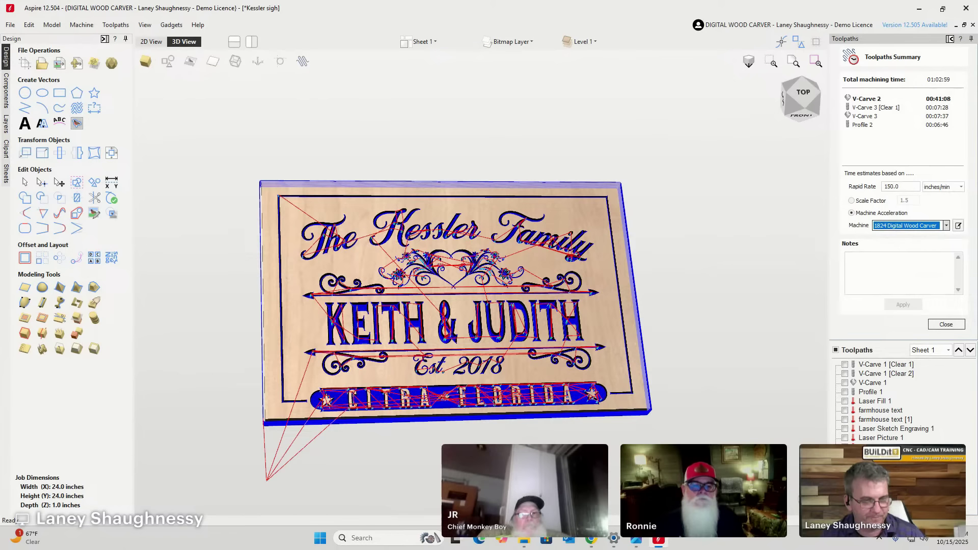
{"action": "left_click", "coordinate": [836, 350]}
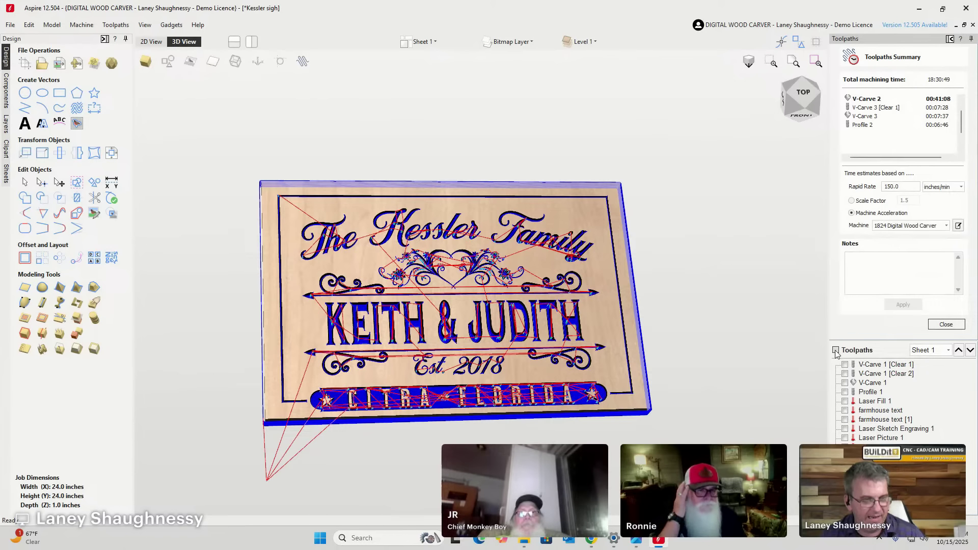
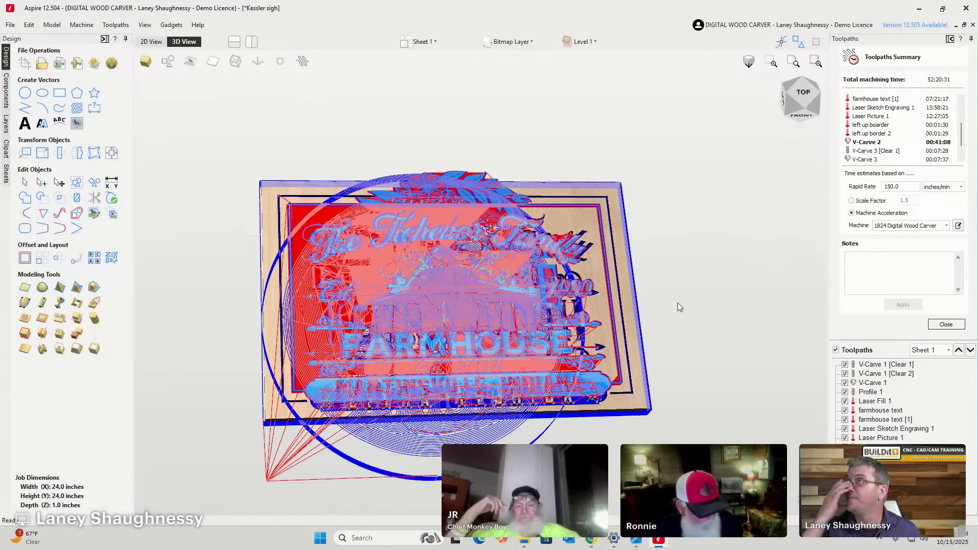
Uncheck all toolpaths so the 3D view shows the plain Kessler Family sign.
{"action": "left_click", "coordinate": [836, 350]}
{"action": "left_click", "coordinate": [844, 373]}
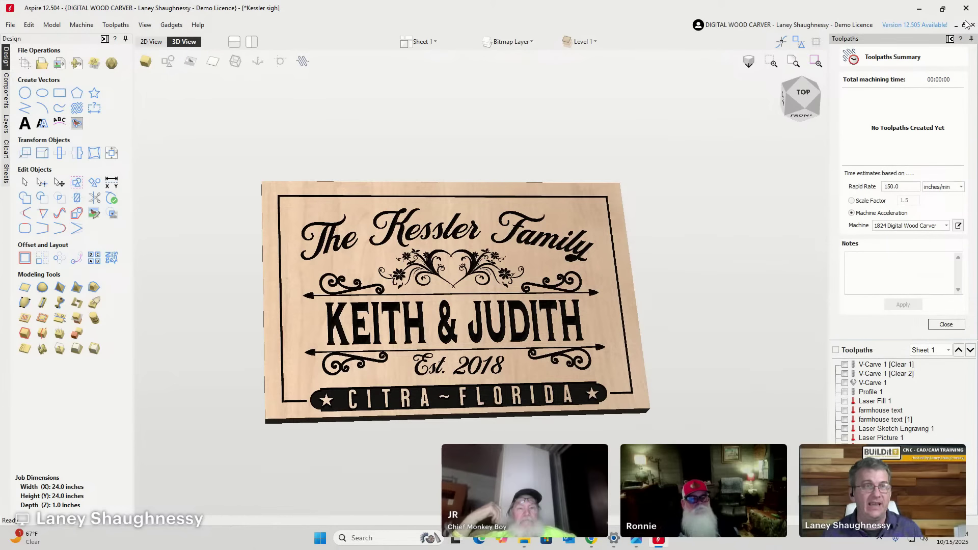
{"action": "left_click", "coordinate": [920, 8]}
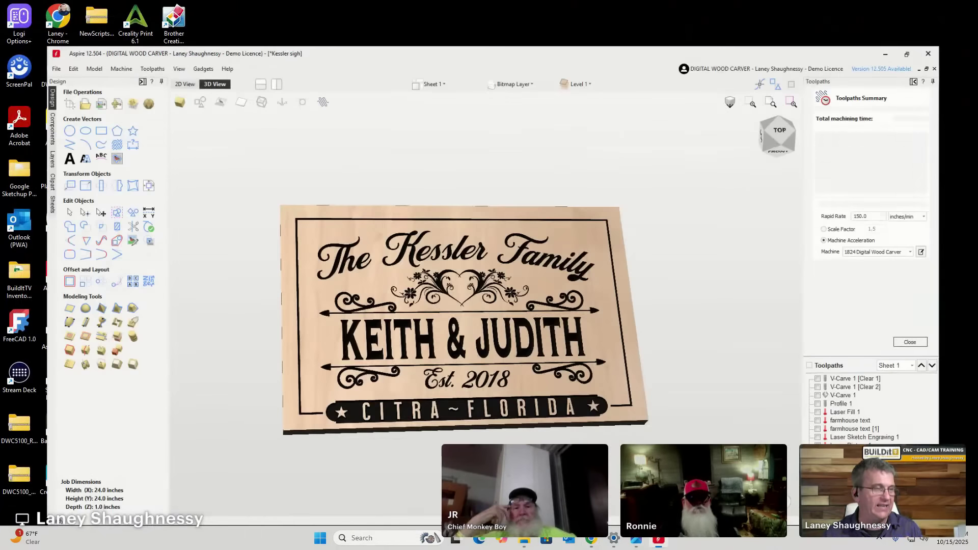
Switch to the Google image results for the heart floral flourish vector search.
{"action": "left_click", "coordinate": [659, 539]}
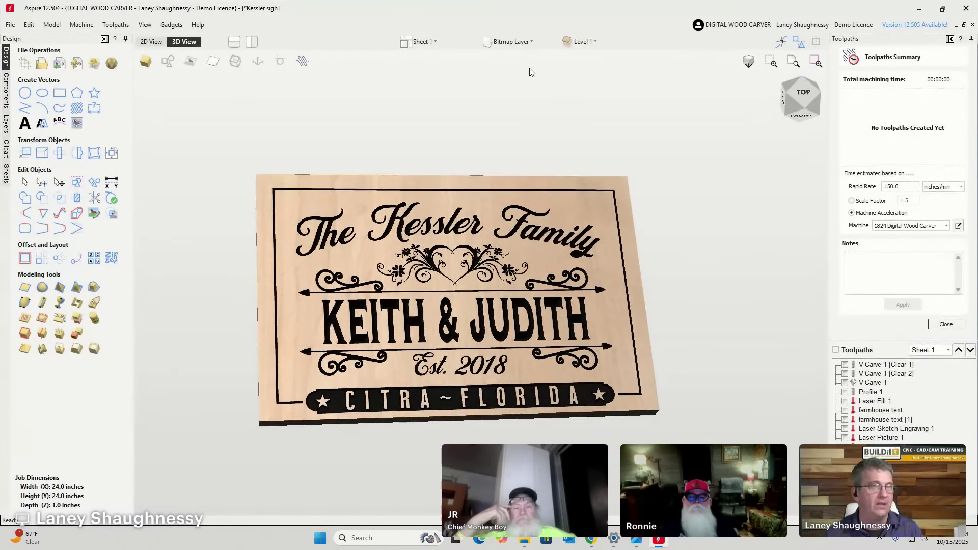
{"action": "mouse_move", "coordinate": [598, 538]}
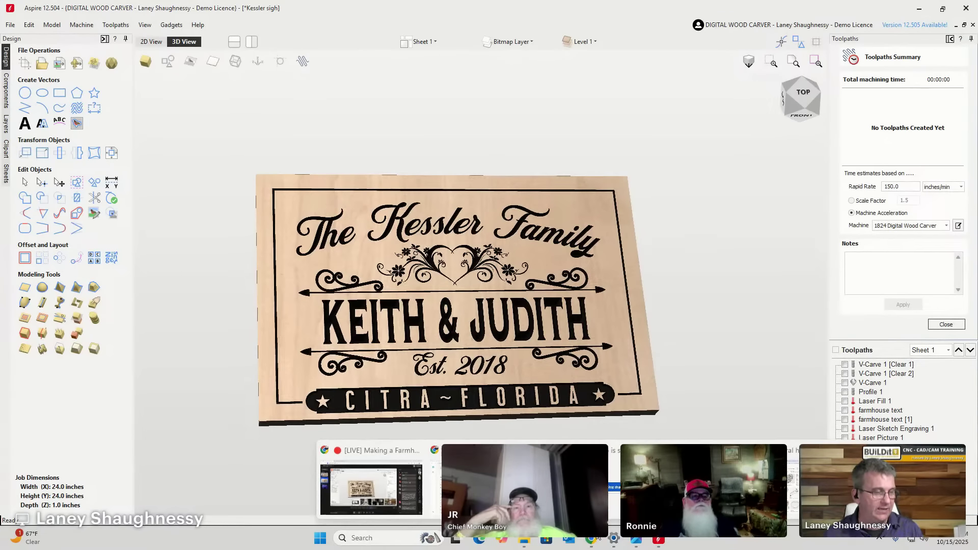
{"action": "left_click", "coordinate": [560, 489]}
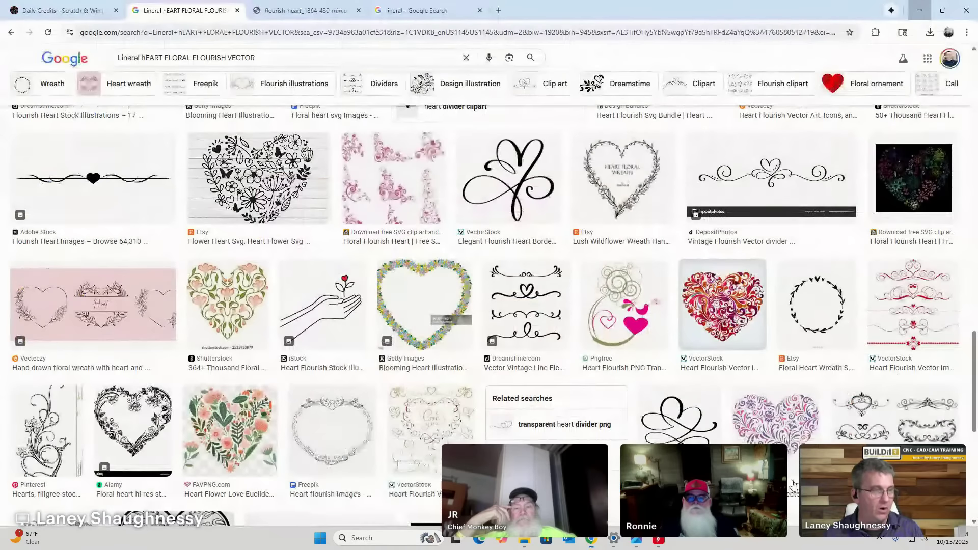
Replace the search with 'wood grain vector' in Google Images.
{"action": "triple_click", "coordinate": [227, 58]}
{"action": "type", "text": "wo"}
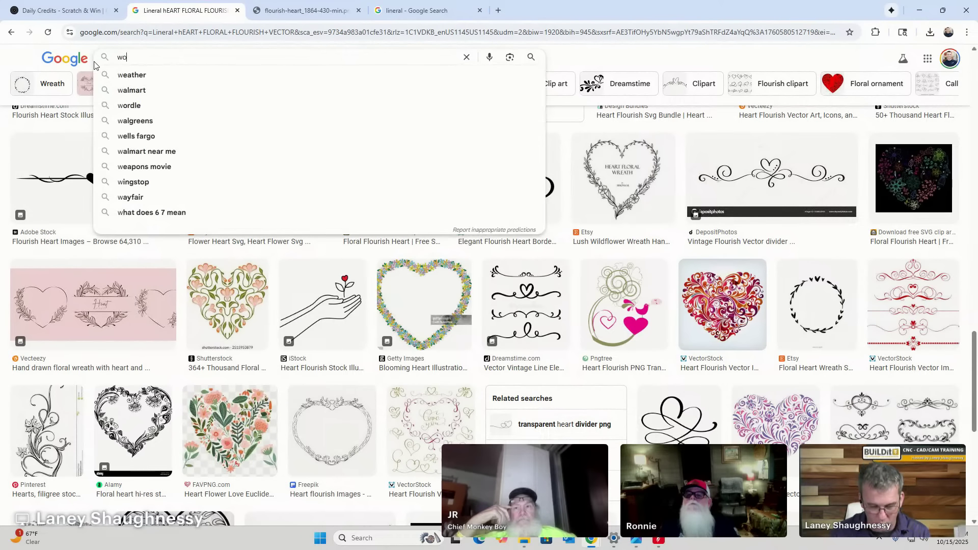
{"action": "type", "text": "od grain vector"}
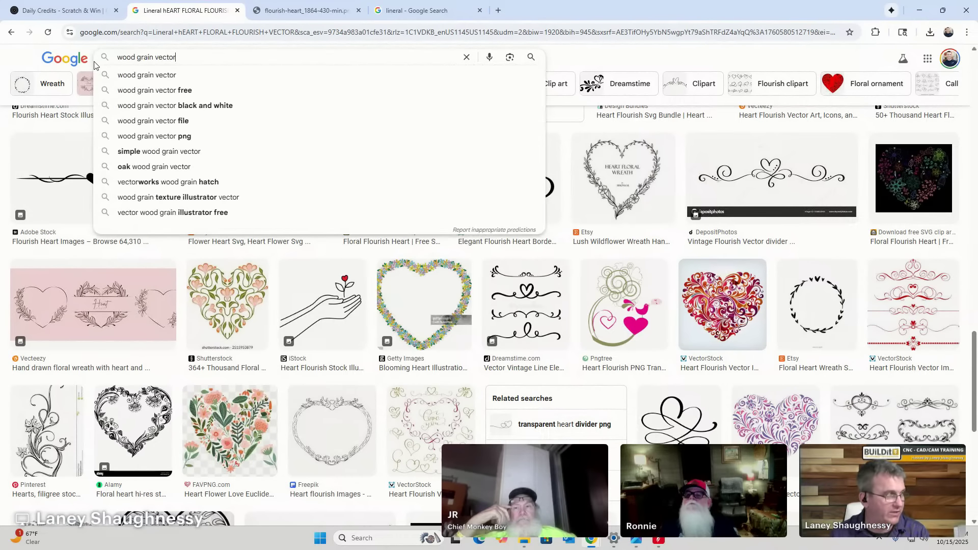
{"action": "key", "text": "Return"}
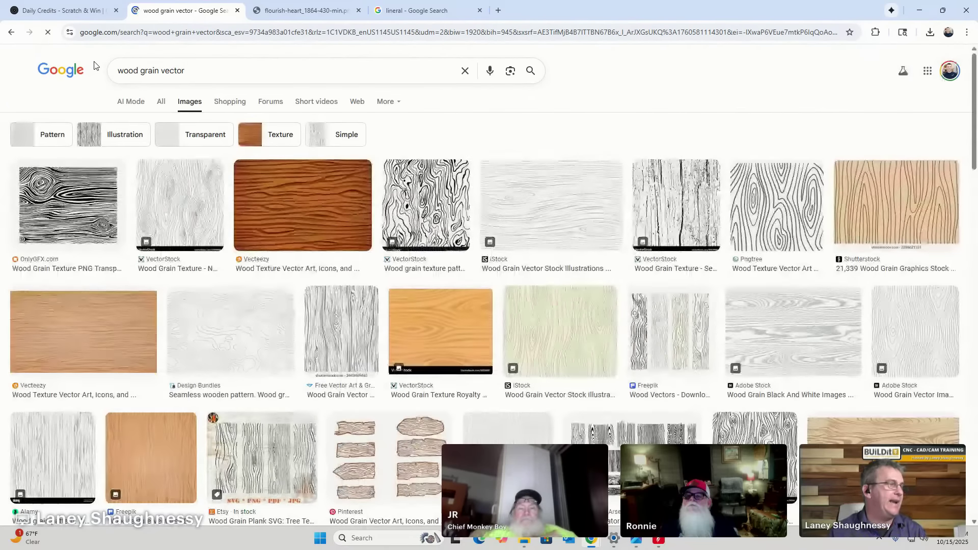
Preview iStock, Free Vector Art, Shutterstock and Vecteezy wood grain images, then return to Aspire.
{"action": "left_click", "coordinate": [538, 187]}
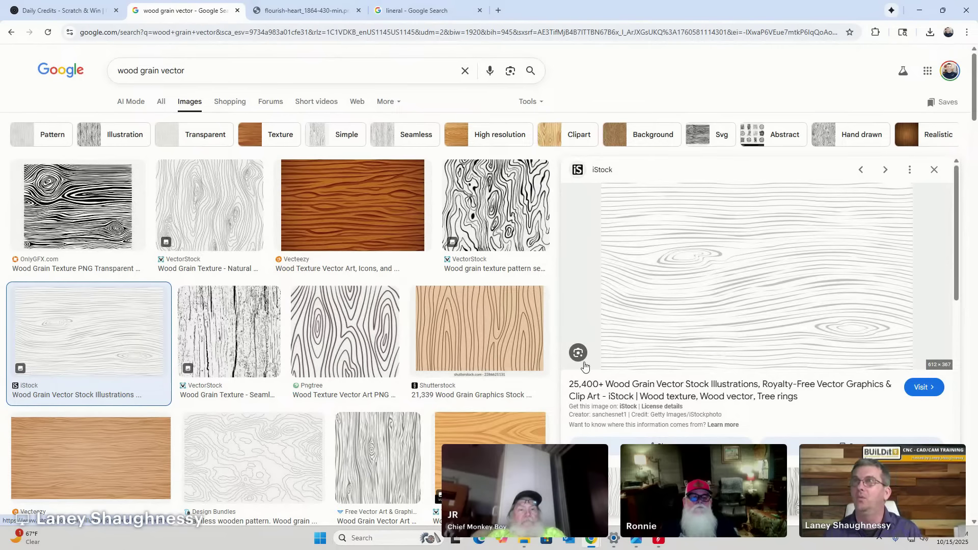
{"action": "left_click", "coordinate": [367, 443]}
{"action": "left_click", "coordinate": [880, 426]}
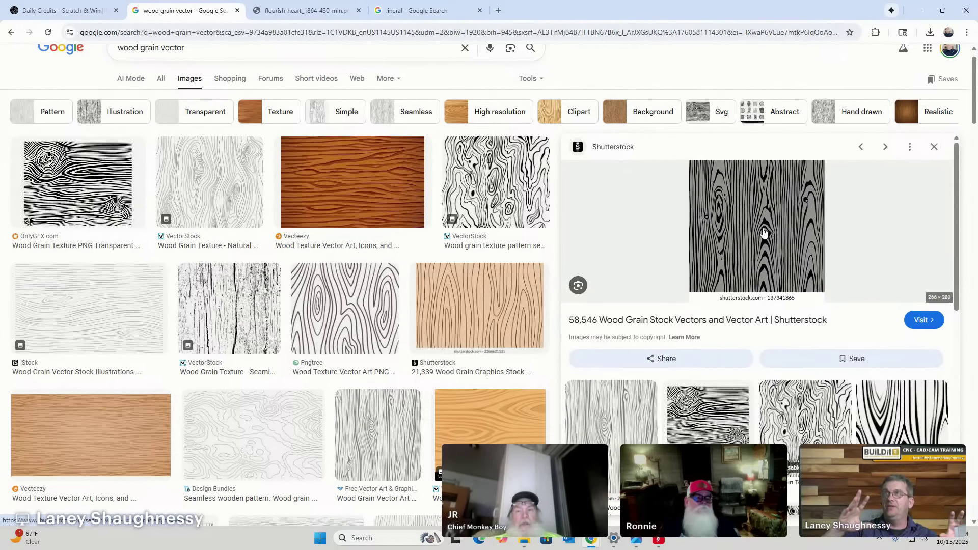
{"action": "left_click", "coordinate": [365, 184]}
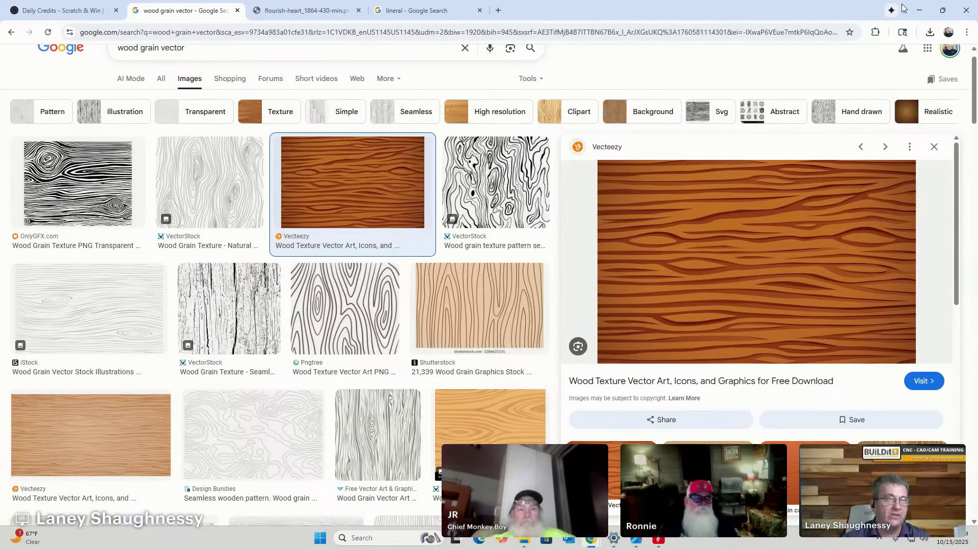
{"action": "left_click", "coordinate": [659, 540]}
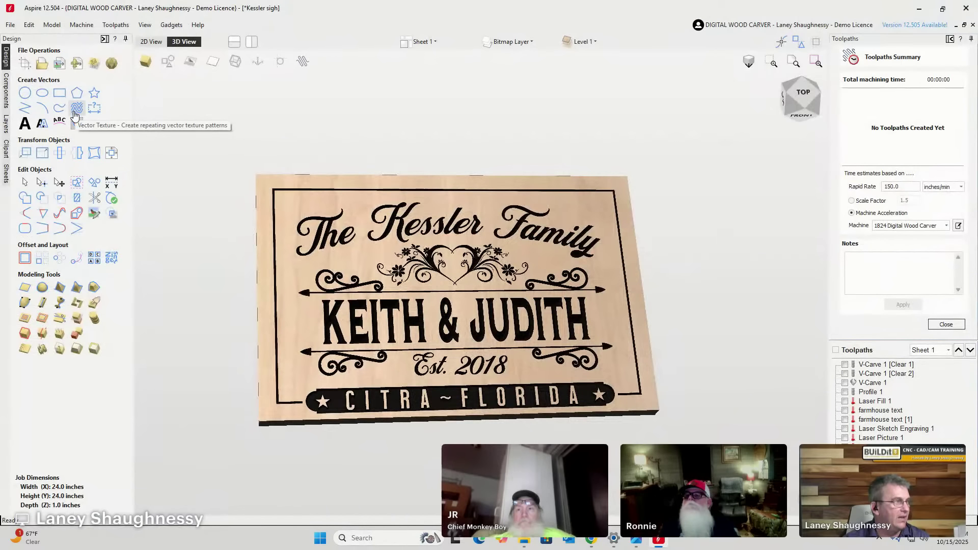
Open and cancel Create Vector Texture, then close the Toolpaths Summary.
{"action": "left_click", "coordinate": [78, 110]}
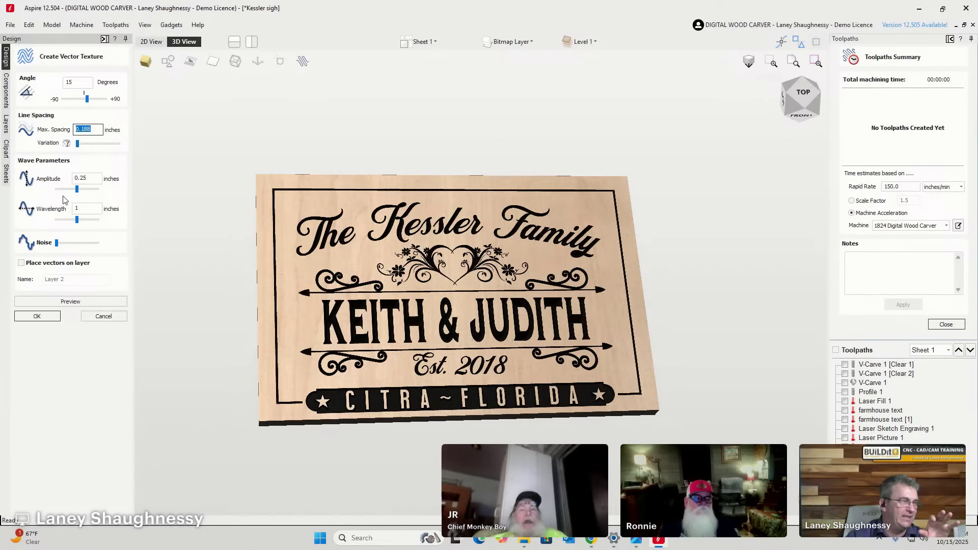
{"action": "left_click", "coordinate": [101, 316]}
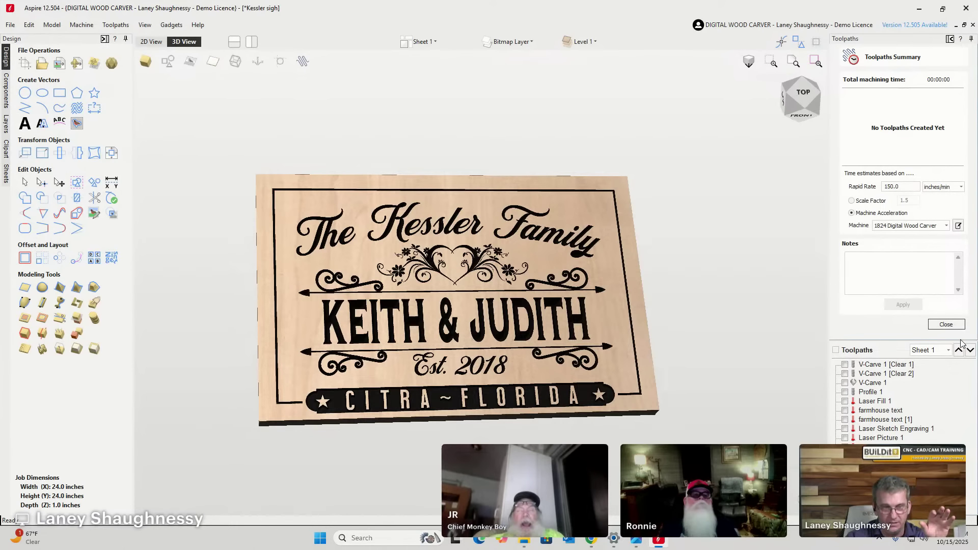
{"action": "left_click", "coordinate": [946, 324]}
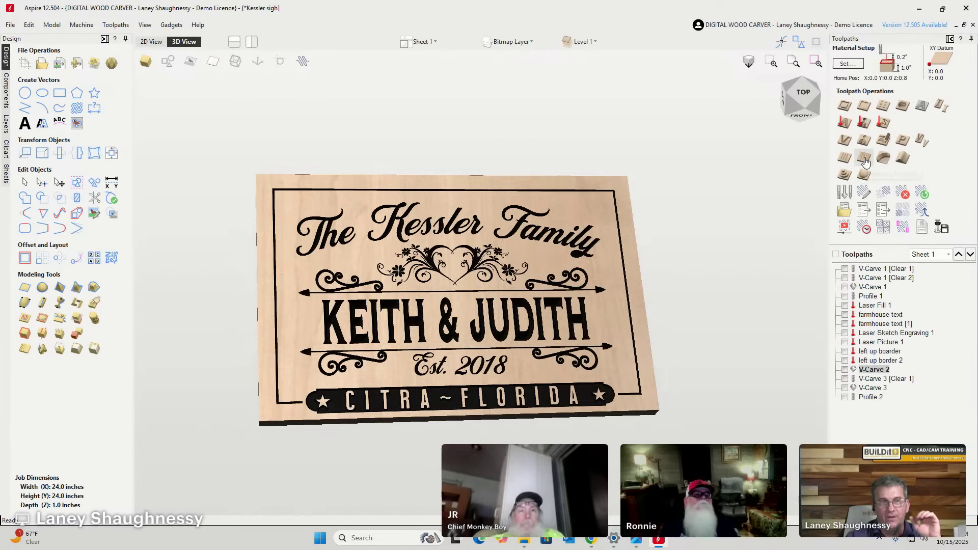
Start a Texture toolpath patterned on the selected vectors, with a tapered ball nose, 0.04-inch depth and 35°.
{"action": "left_click", "coordinate": [864, 157]}
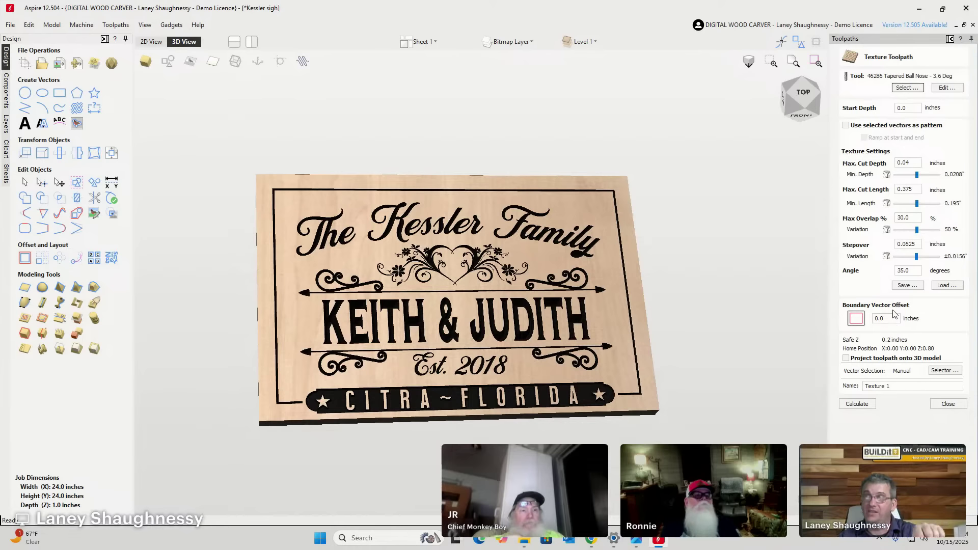
{"action": "left_click", "coordinate": [852, 128]}
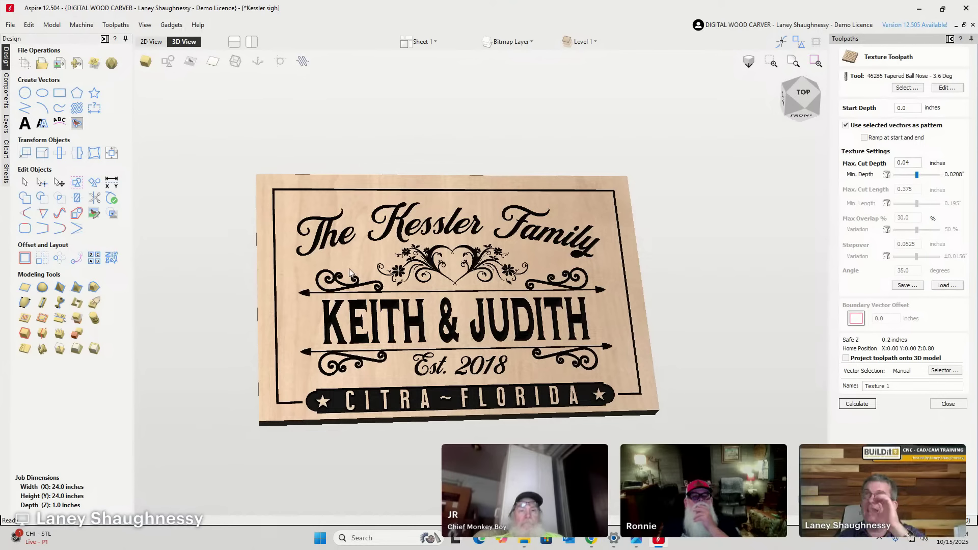
{"action": "left_click", "coordinate": [152, 41]}
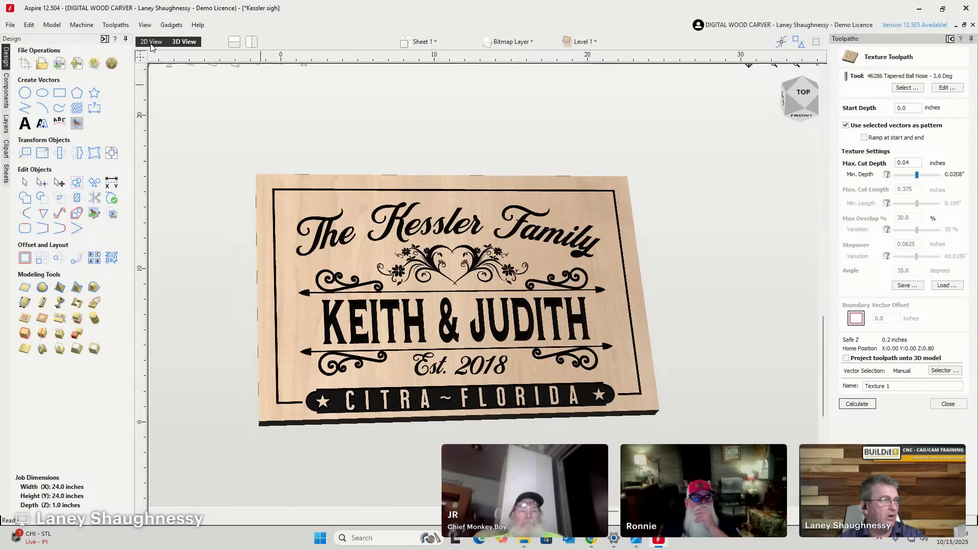
Move all the Kessler sign vectors off the board to the lower right.
{"action": "scroll", "coordinate": [306, 203], "scroll_direction": "down", "scroll_amount": 2}
{"action": "left_click_drag", "start_coordinate": [306, 165], "coordinate": [550, 356]}
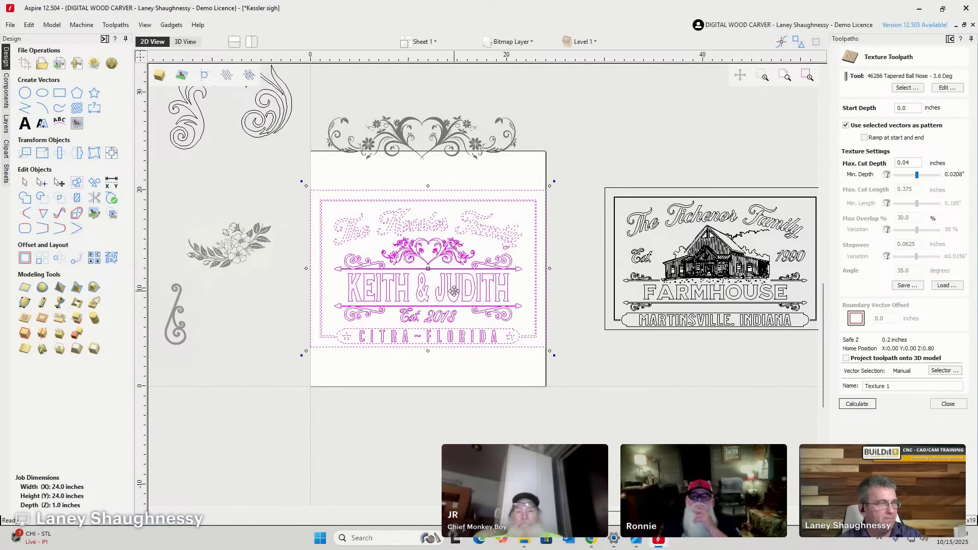
{"action": "left_click_drag", "start_coordinate": [455, 296], "coordinate": [778, 459]}
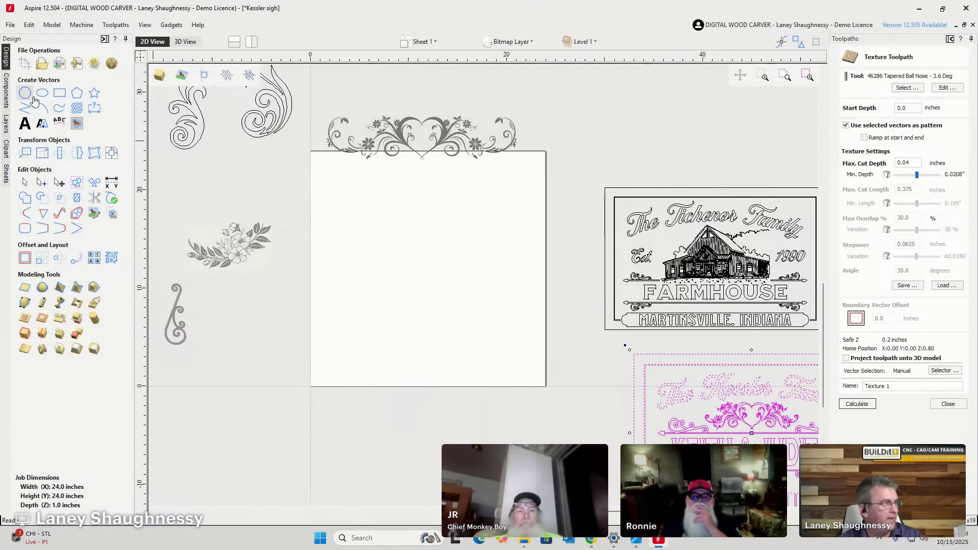
Draw a 24 × 15.25-inch rectangle across the cleared board.
{"action": "left_click", "coordinate": [60, 93]}
{"action": "mouse_move", "coordinate": [311, 194]}
{"action": "left_mouse_down"}
{"action": "mouse_move", "coordinate": [530, 273]}
{"action": "mouse_move", "coordinate": [546, 344]}
{"action": "left_mouse_up"}
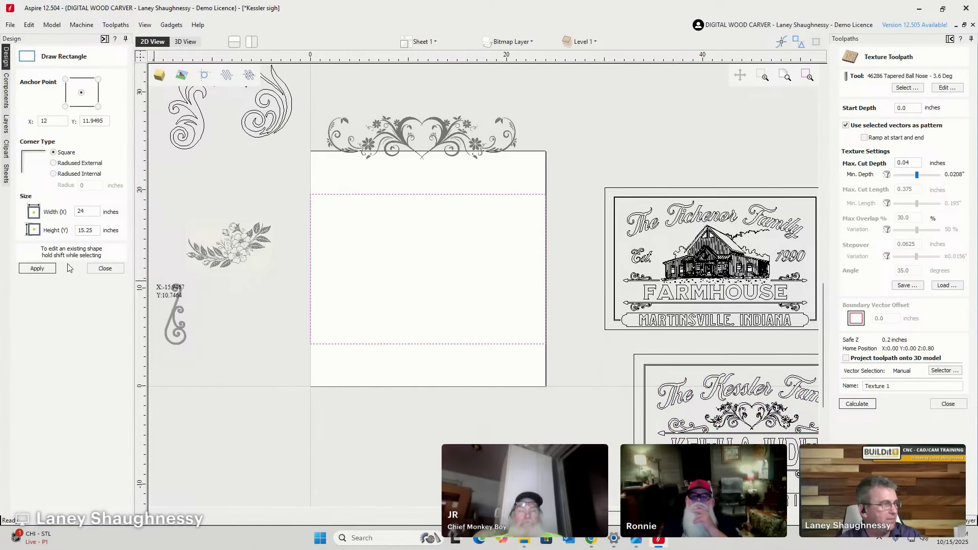
{"action": "left_click", "coordinate": [105, 268]}
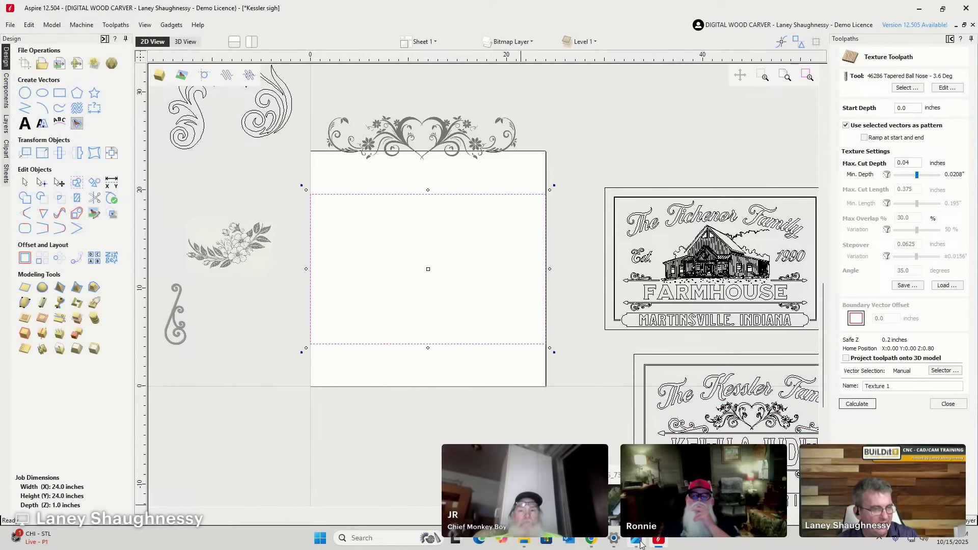
{"action": "mouse_move", "coordinate": [592, 541]}
{"action": "left_click", "coordinate": [810, 489]}
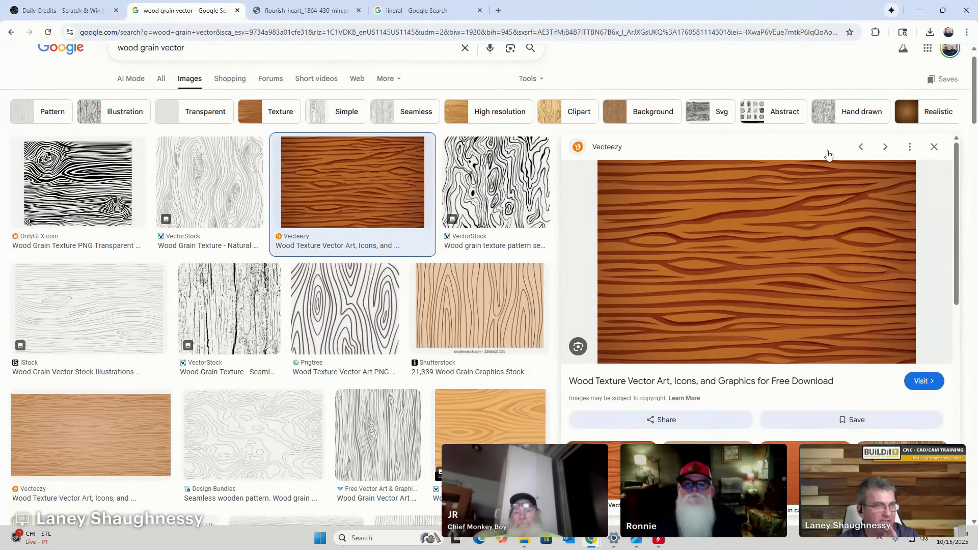
Preview the pale Free Vector Art wood grain image from freevector.com.
{"action": "left_click", "coordinate": [928, 148]}
{"action": "scroll", "coordinate": [562, 347], "scroll_direction": "down", "scroll_amount": 10}
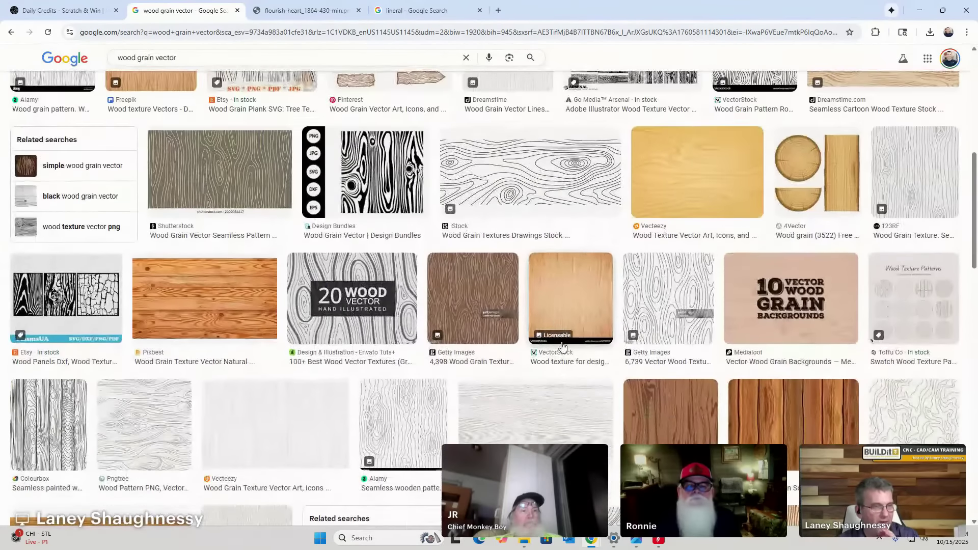
{"action": "scroll", "coordinate": [561, 345], "scroll_direction": "down", "scroll_amount": 1}
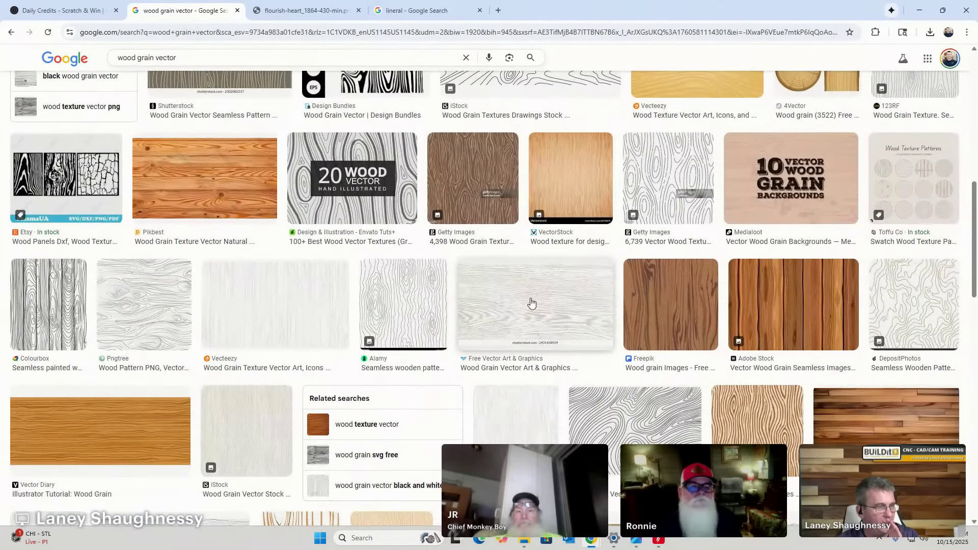
{"action": "left_click", "coordinate": [532, 304]}
Save the wood grain image to Downloads as WEBP and return to Aspire.
{"action": "right_click", "coordinate": [732, 176]}
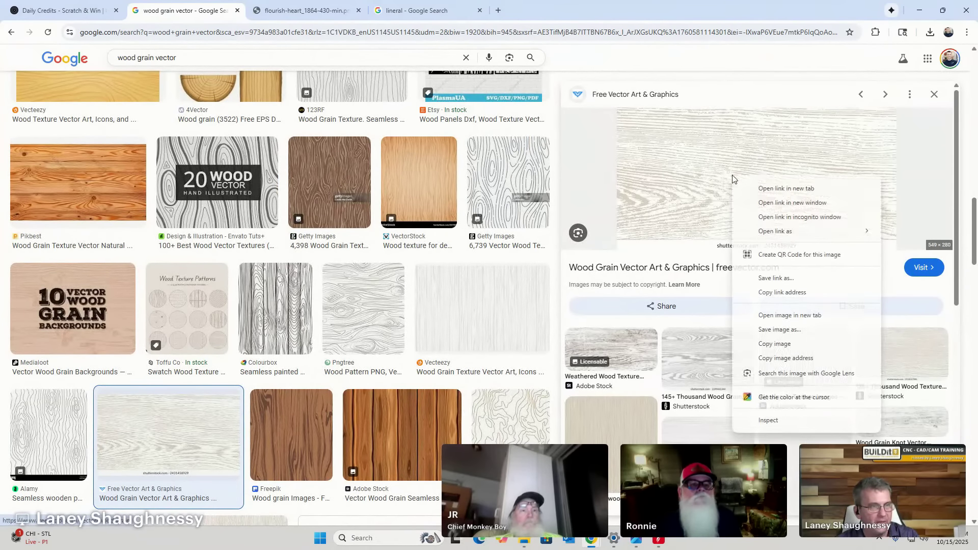
{"action": "left_click", "coordinate": [757, 330]}
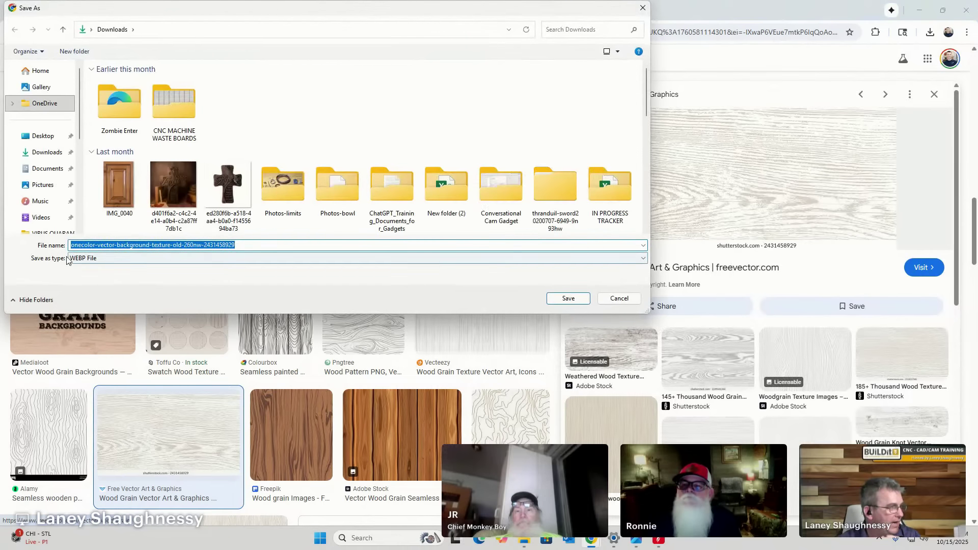
{"action": "left_click", "coordinate": [569, 299]}
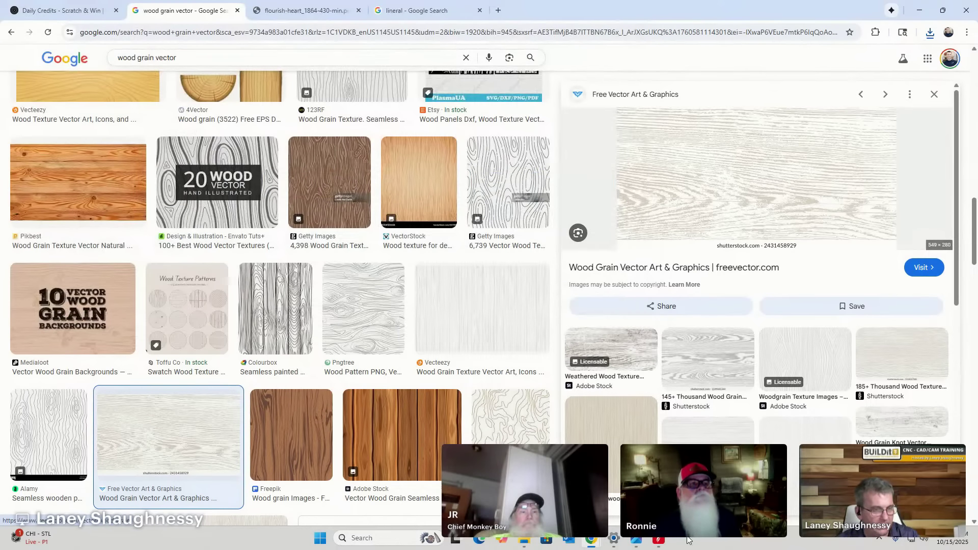
{"action": "left_click", "coordinate": [659, 539]}
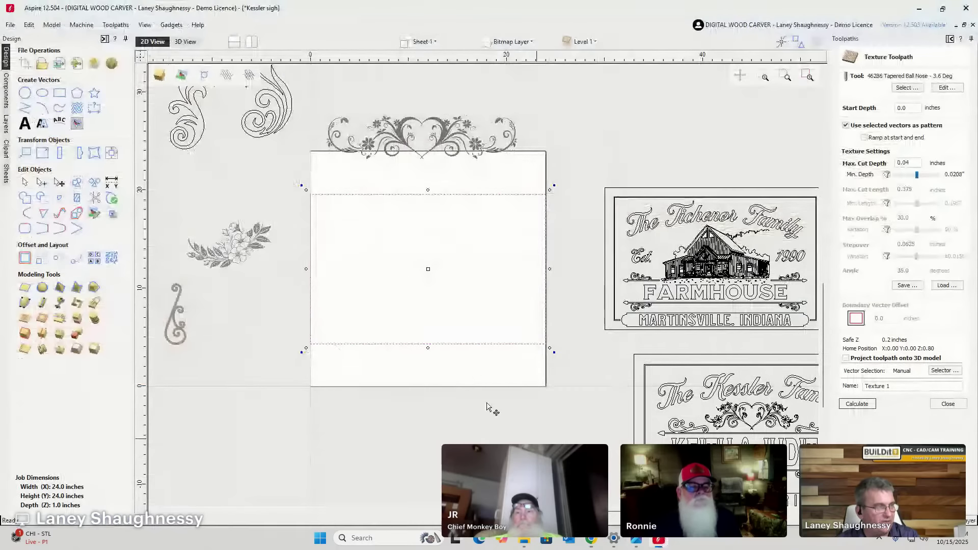
Import the downloaded wood grain image as a bitmap and open Trace Bitmap.
{"action": "left_click", "coordinate": [59, 62]}
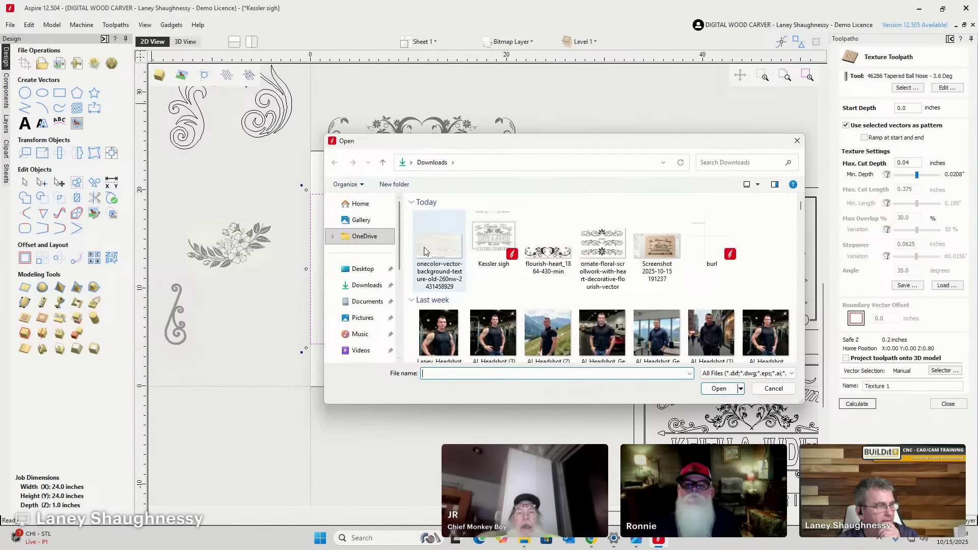
{"action": "double_click", "coordinate": [424, 251]}
{"action": "scroll", "coordinate": [431, 264], "scroll_direction": "up", "scroll_amount": 10}
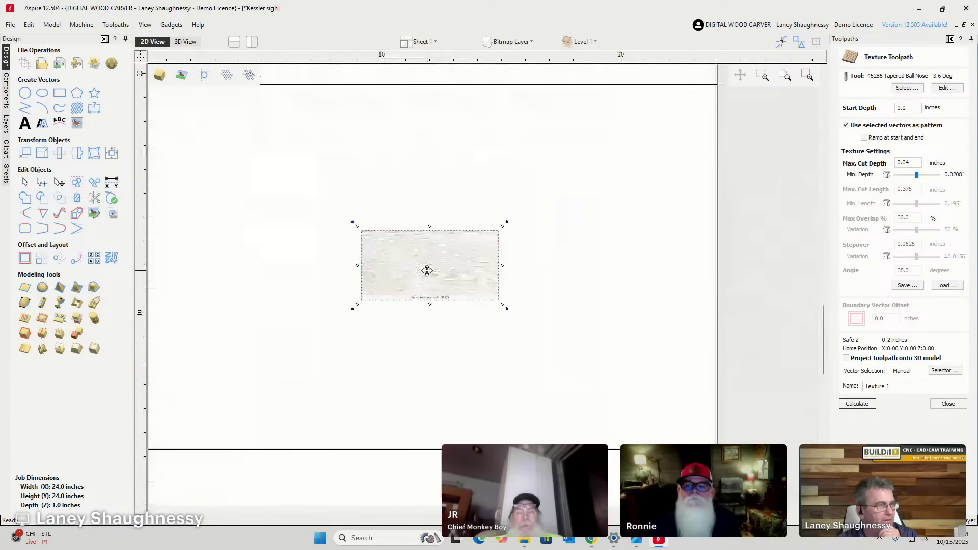
{"action": "scroll", "coordinate": [429, 266], "scroll_direction": "down", "scroll_amount": 2}
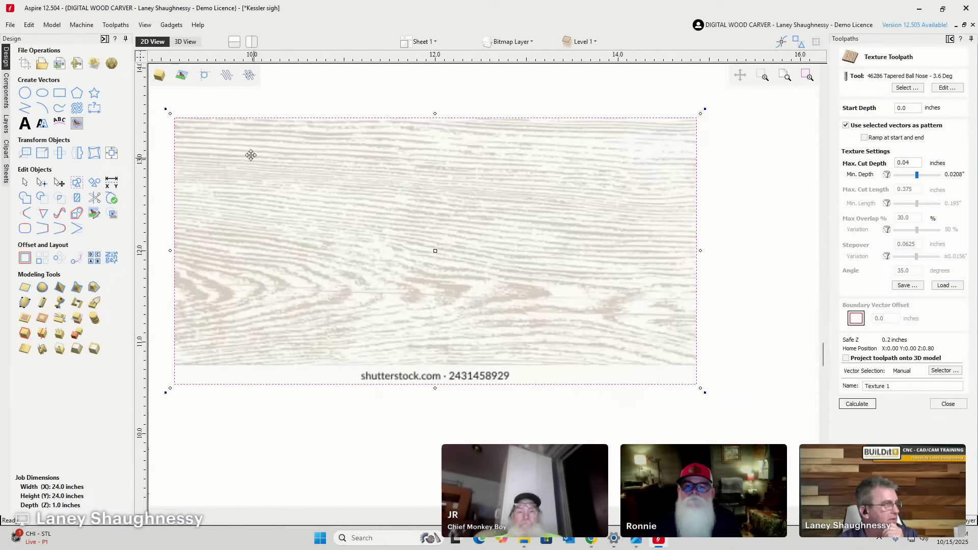
{"action": "left_click", "coordinate": [77, 123]}
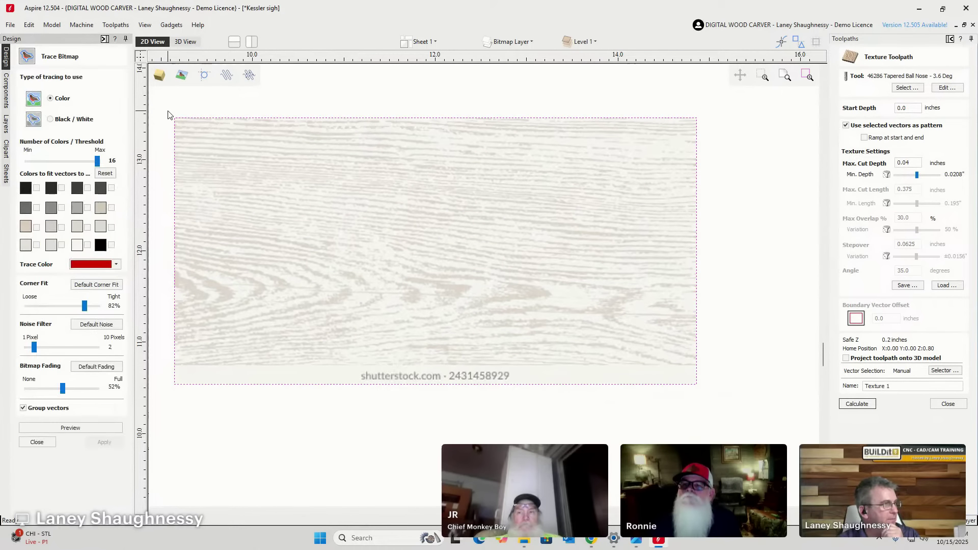
Set the trace to Black / White with threshold 0.91, noise filter 5 and 0% fading.
{"action": "mouse_move", "coordinate": [168, 110]}
{"action": "left_mouse_down"}
{"action": "mouse_move", "coordinate": [629, 356]}
{"action": "mouse_move", "coordinate": [711, 375]}
{"action": "left_mouse_up"}
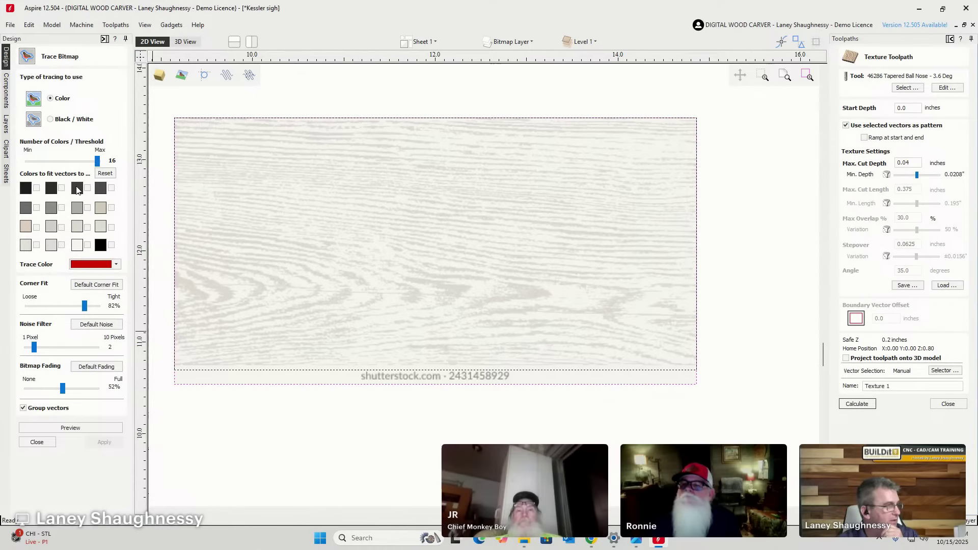
{"action": "left_click", "coordinate": [51, 120]}
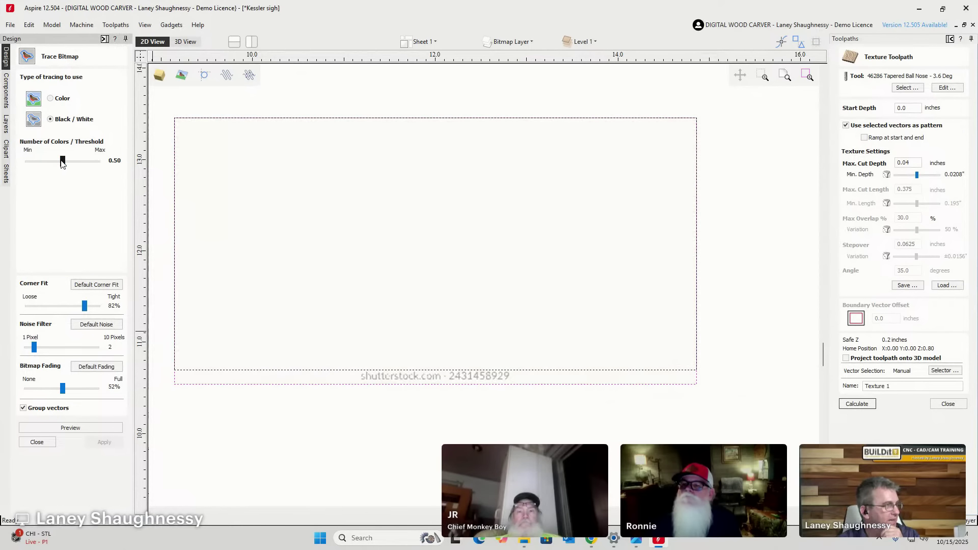
{"action": "left_click_drag", "start_coordinate": [62, 161], "coordinate": [90, 169]}
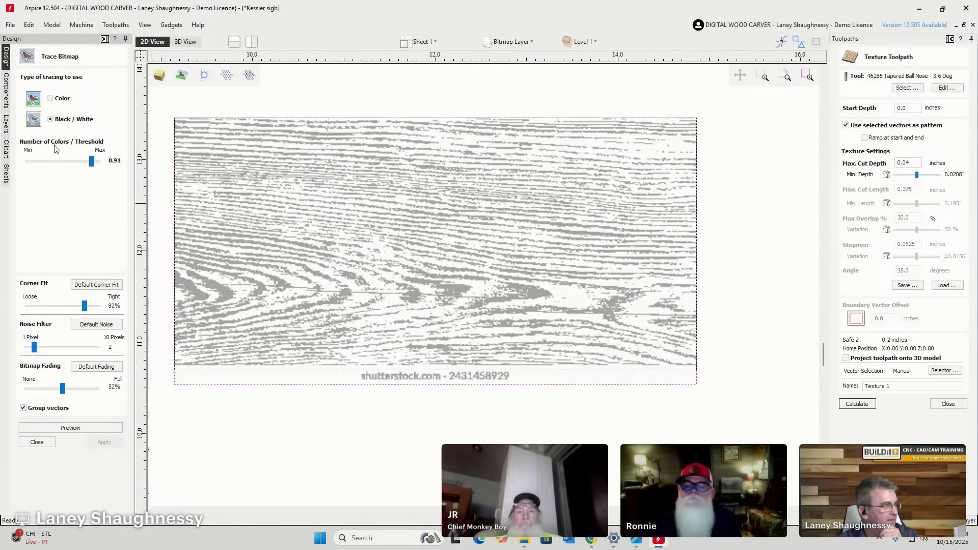
{"action": "left_click_drag", "start_coordinate": [92, 162], "coordinate": [92, 167]}
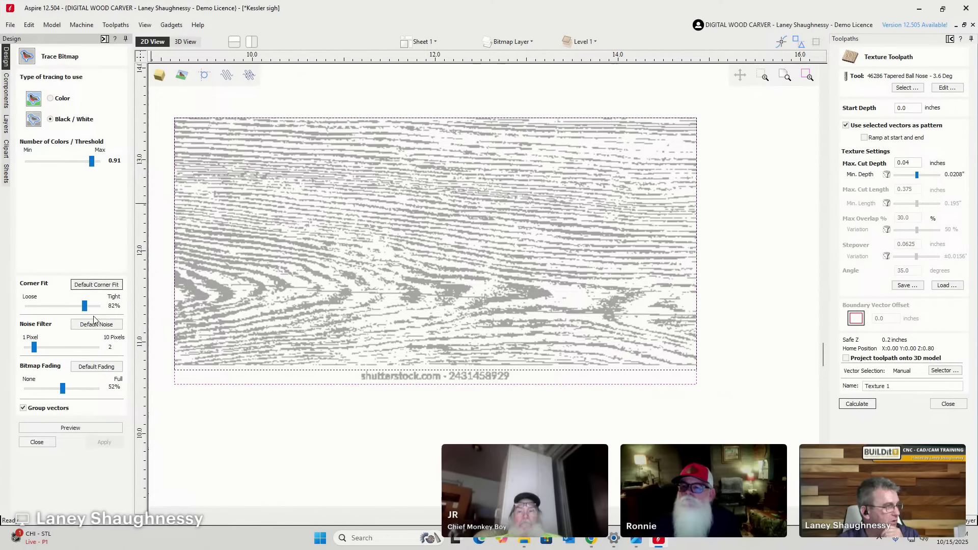
{"action": "left_click_drag", "start_coordinate": [34, 348], "coordinate": [48, 349]}
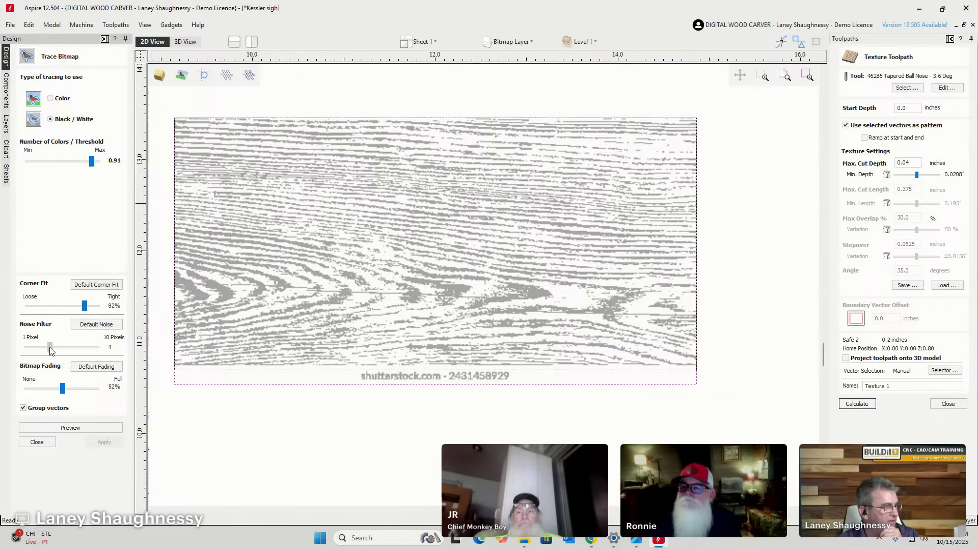
{"action": "scroll", "coordinate": [345, 294], "scroll_direction": "up", "scroll_amount": 8}
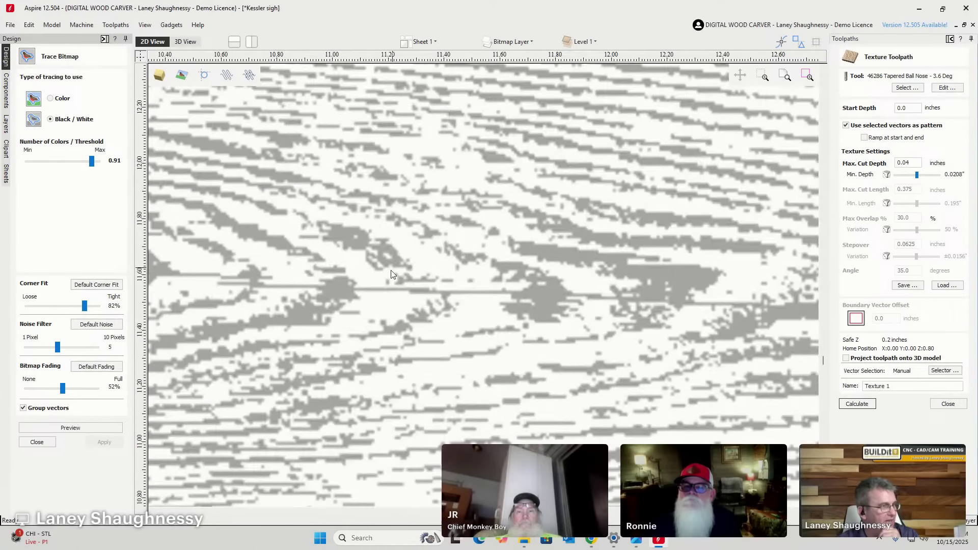
{"action": "scroll", "coordinate": [326, 254], "scroll_direction": "down", "scroll_amount": 8}
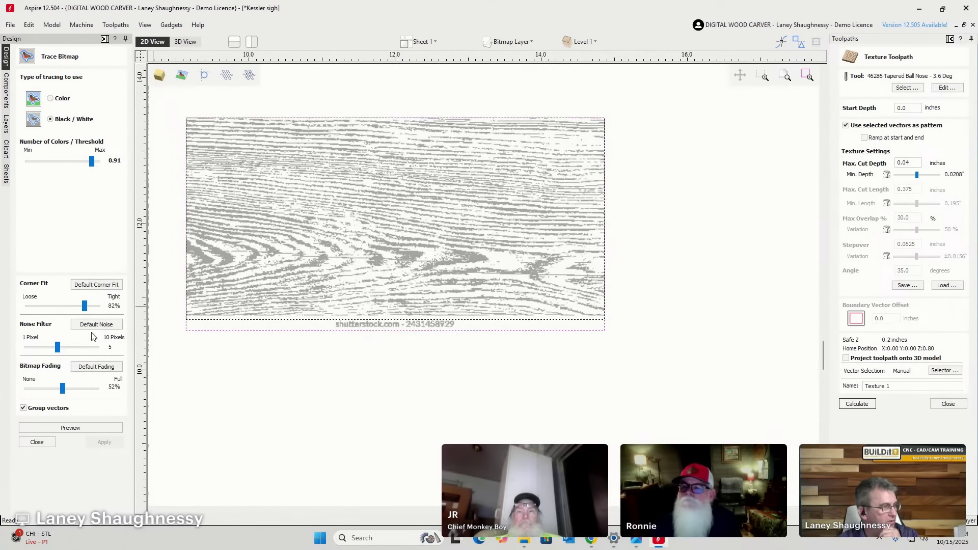
{"action": "left_click_drag", "start_coordinate": [63, 390], "coordinate": [26, 391]}
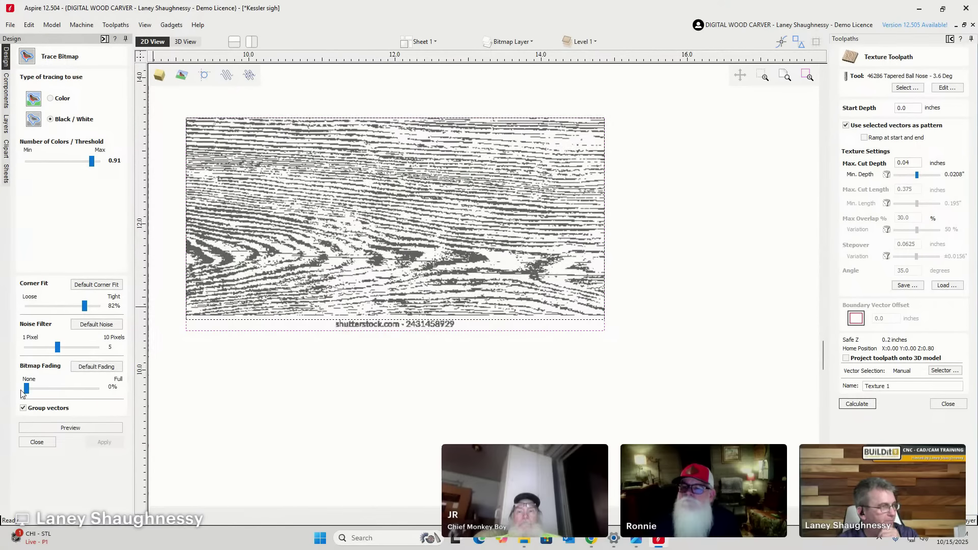
Preview and apply the wood grain trace, then select all the traced vectors.
{"action": "left_click", "coordinate": [82, 427]}
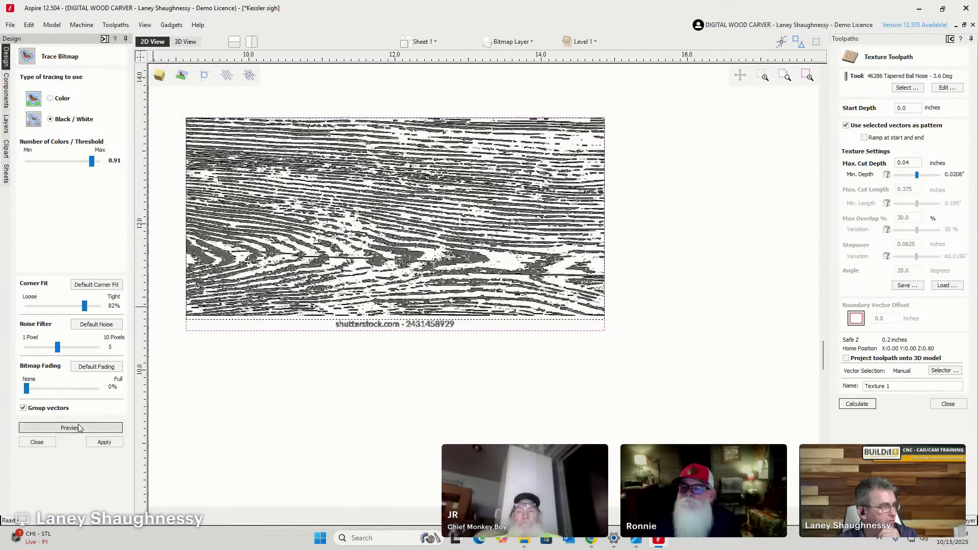
{"action": "left_click", "coordinate": [104, 441]}
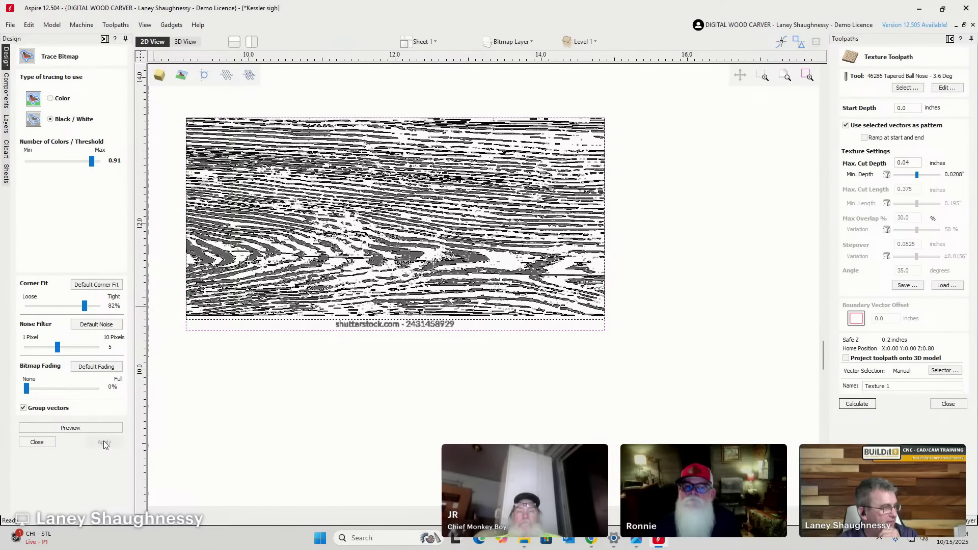
{"action": "left_click", "coordinate": [43, 444]}
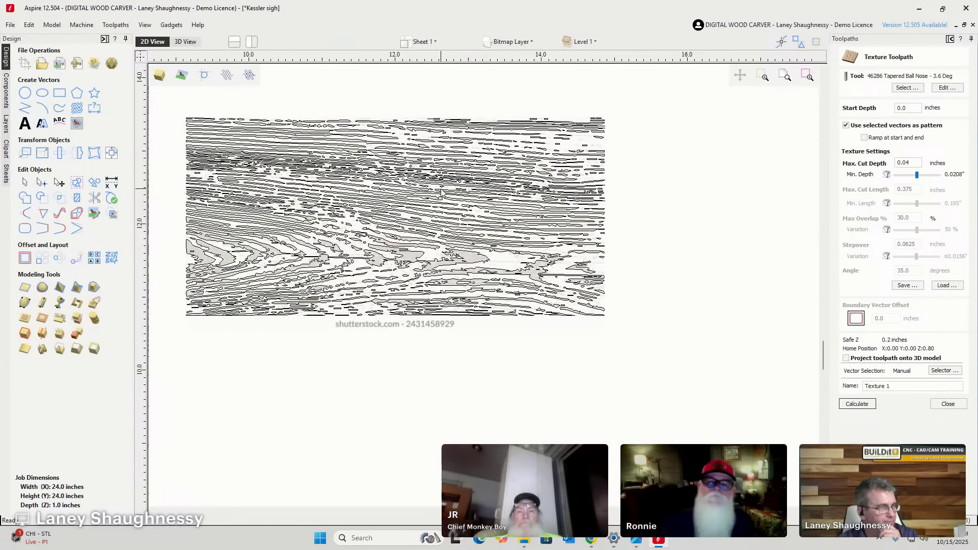
{"action": "key", "text": "ctrl+a"}
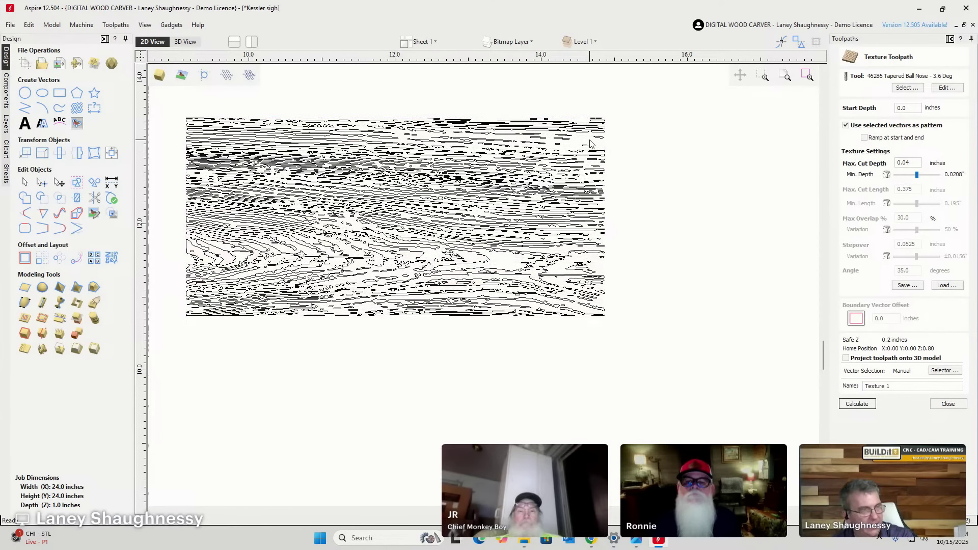
{"action": "scroll", "coordinate": [526, 209], "scroll_direction": "down", "scroll_amount": 6}
{"action": "scroll", "coordinate": [526, 209], "scroll_direction": "down", "scroll_amount": 4}
{"action": "scroll", "coordinate": [514, 179], "scroll_direction": "up", "scroll_amount": 4}
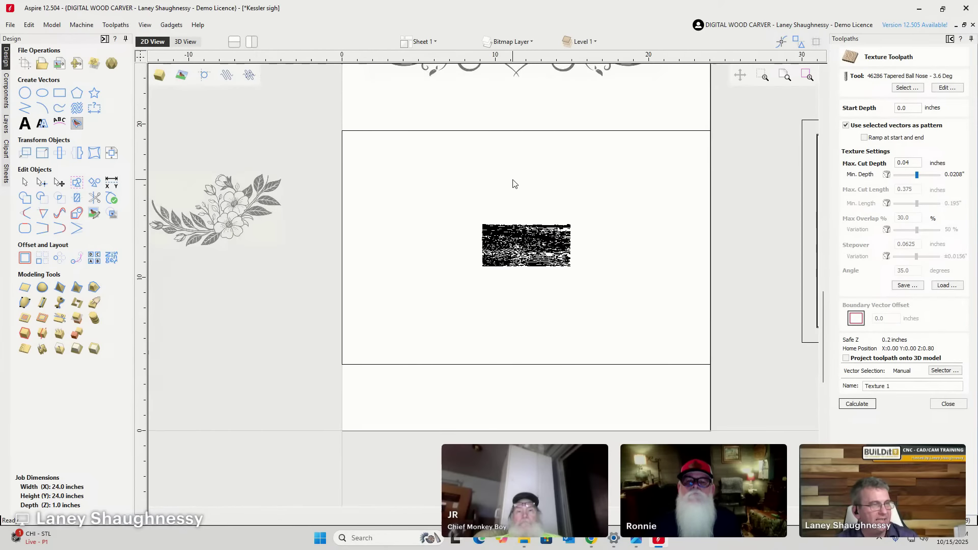
{"action": "scroll", "coordinate": [288, 189], "scroll_direction": "down", "scroll_amount": 1}
Move the traced wood grain to the panel's top-left corner and enlarge it, undoing the last reposition.
{"action": "left_click_drag", "start_coordinate": [399, 212], "coordinate": [514, 278]}
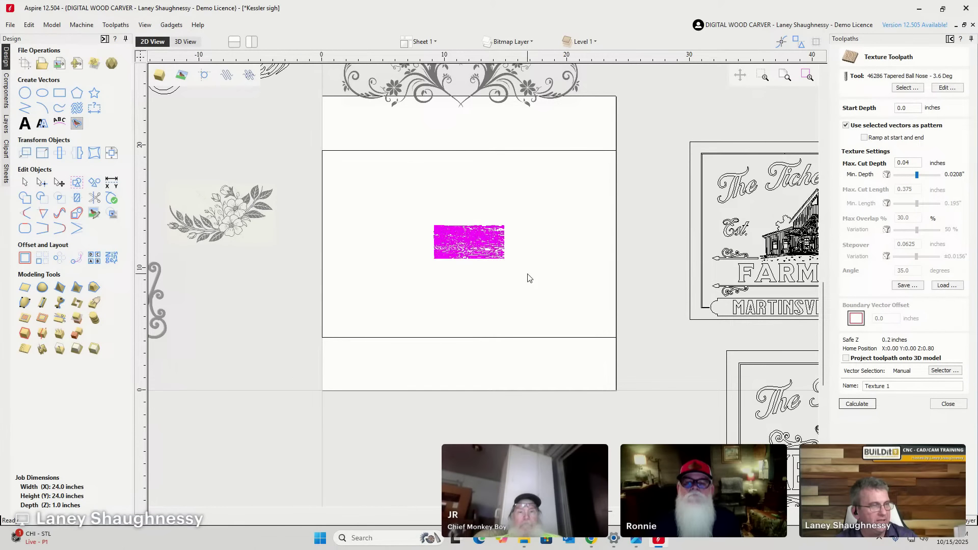
{"action": "left_click", "coordinate": [466, 245]}
{"action": "left_click_drag", "start_coordinate": [437, 220], "coordinate": [325, 154]}
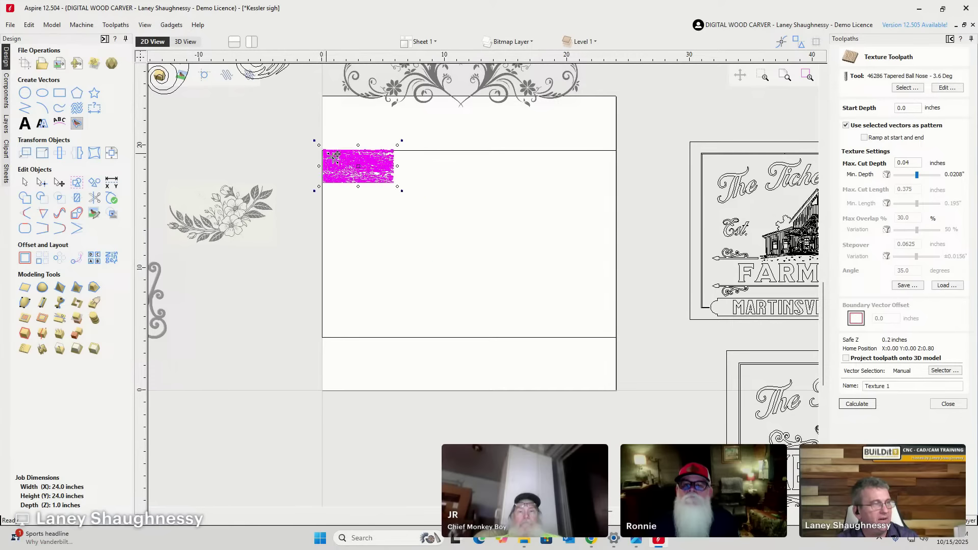
{"action": "left_click_drag", "start_coordinate": [399, 187], "coordinate": [509, 335]}
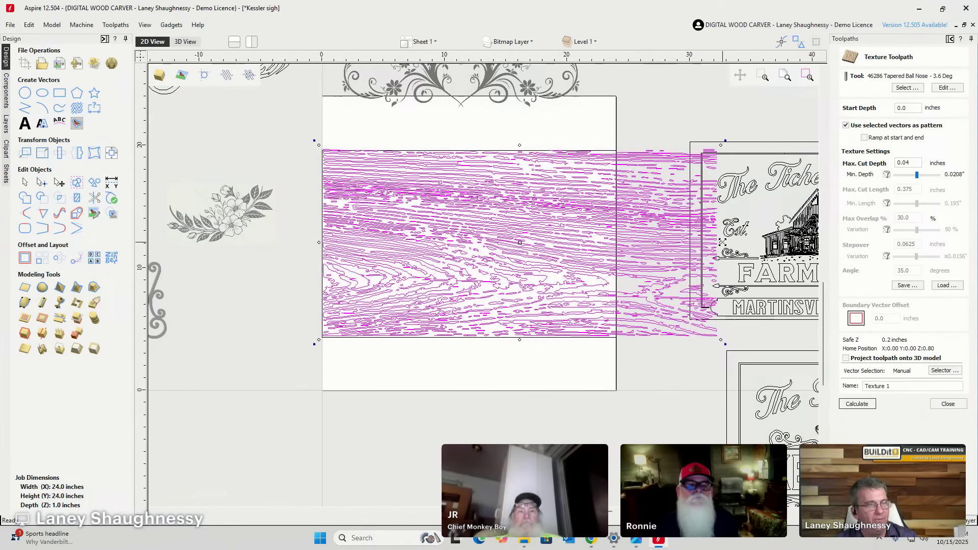
{"action": "left_click_drag", "start_coordinate": [721, 242], "coordinate": [551, 237]}
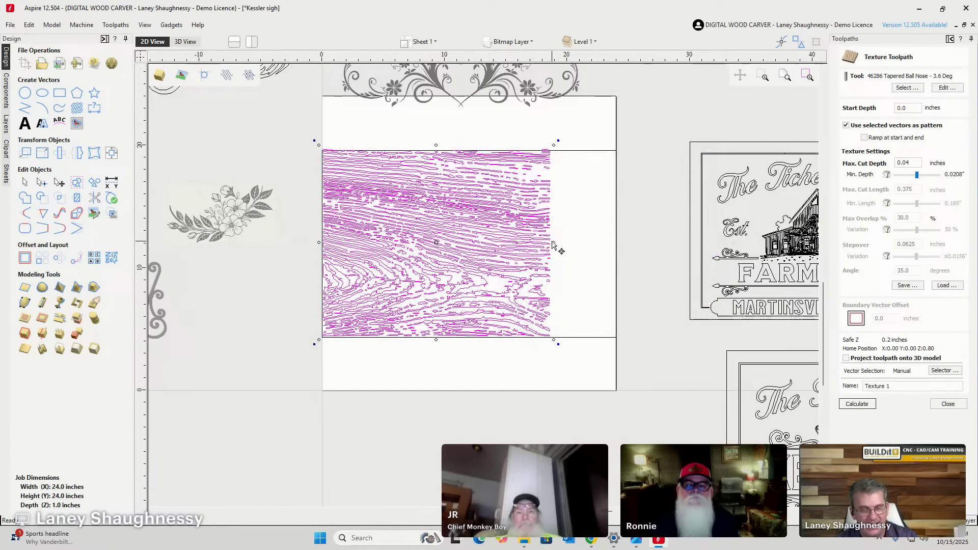
{"action": "key", "text": "ctrl+z"}
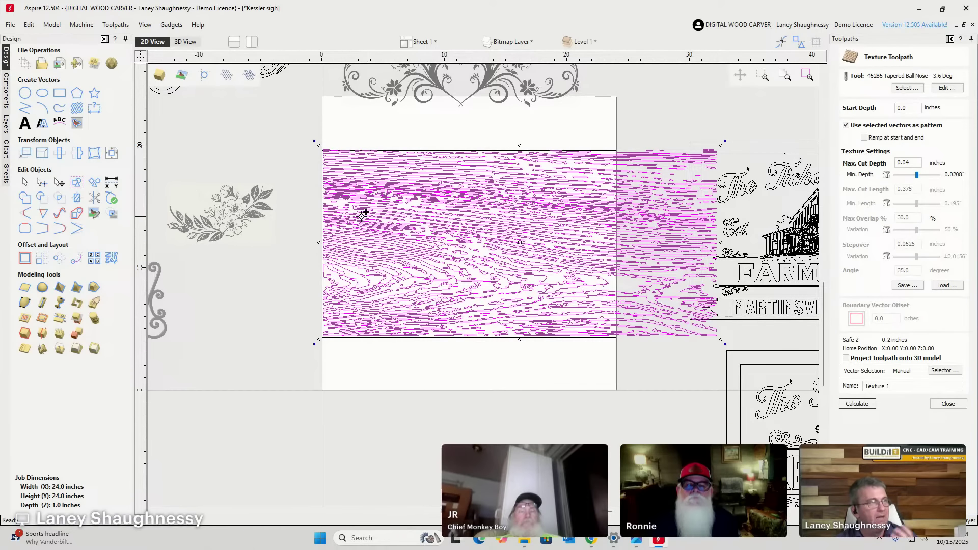
{"action": "scroll", "coordinate": [339, 158], "scroll_direction": "up", "scroll_amount": 2}
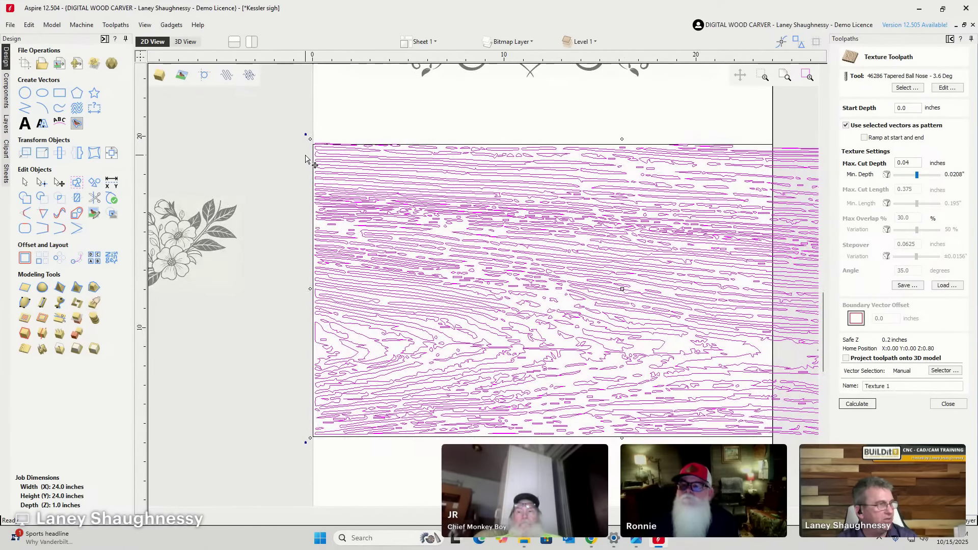
{"action": "scroll", "coordinate": [323, 163], "scroll_direction": "up", "scroll_amount": 2}
Offset the inner boundary rectangle inwards by 0.06 inch.
{"action": "left_click", "coordinate": [326, 199]}
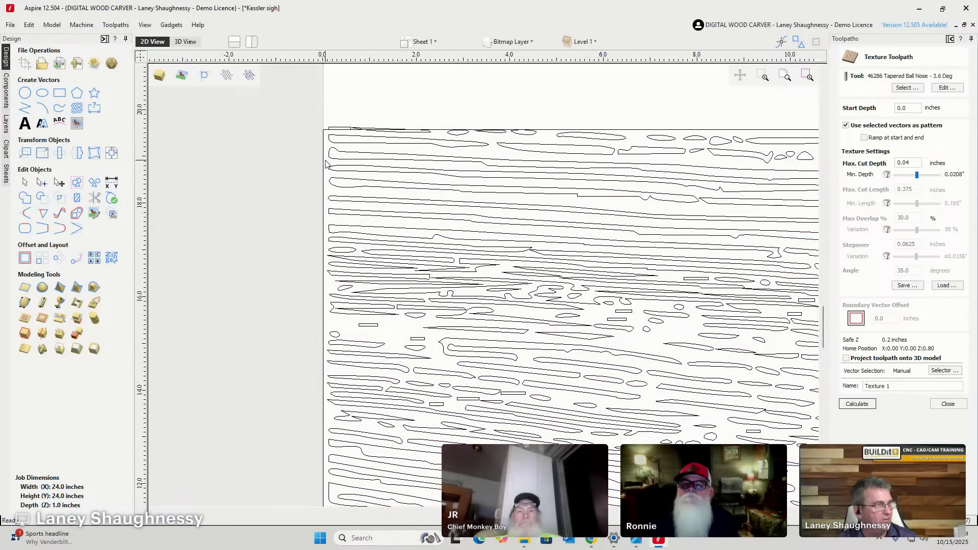
{"action": "left_click", "coordinate": [324, 196]}
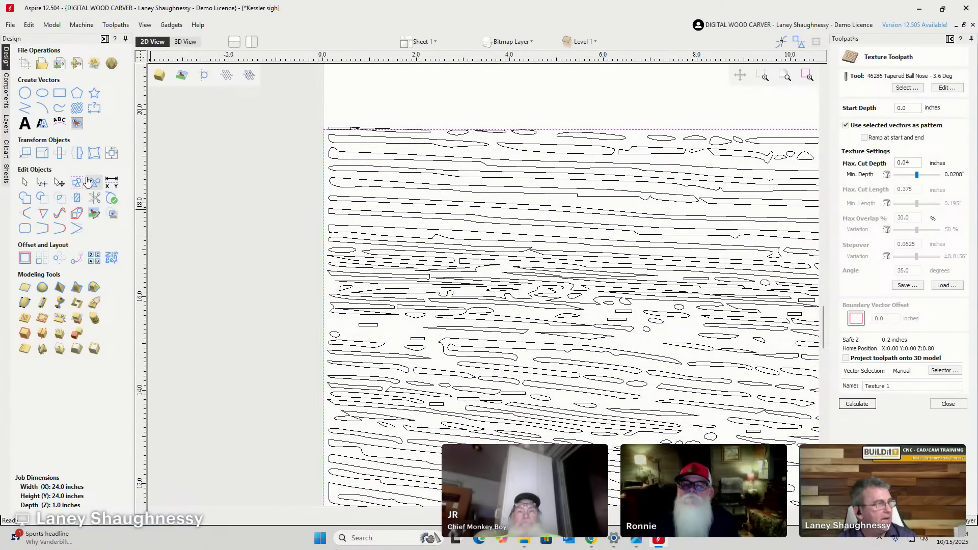
{"action": "left_click", "coordinate": [24, 258]}
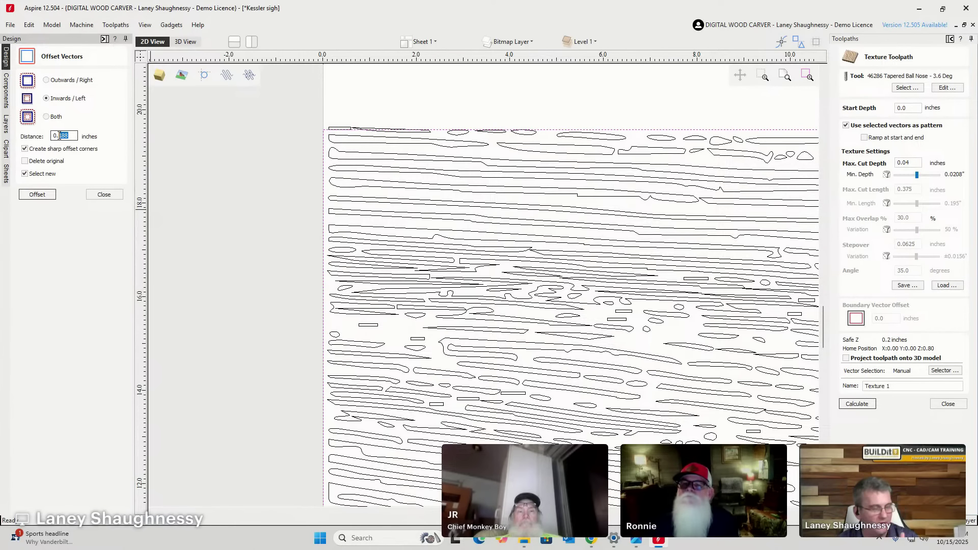
{"action": "type", "text": "1"}
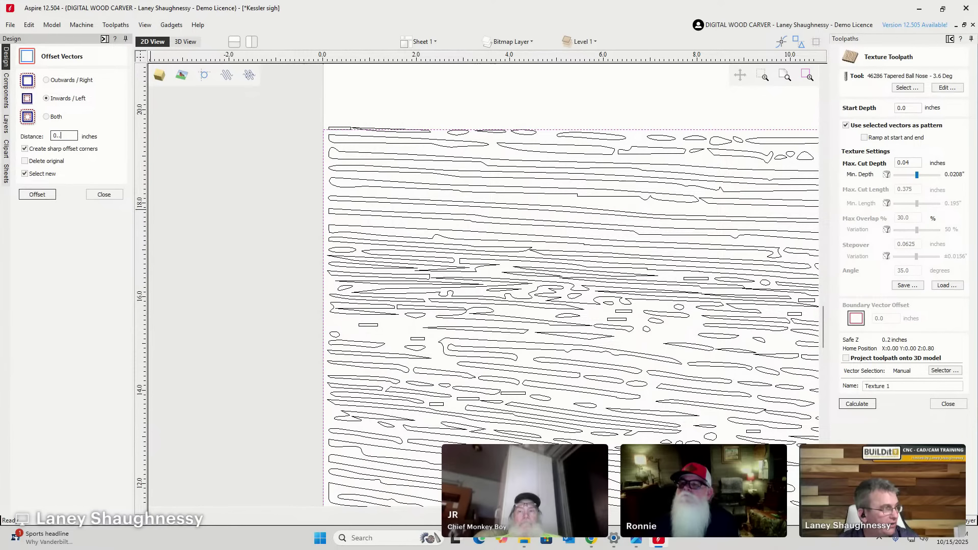
{"action": "type", "text": "03125"}
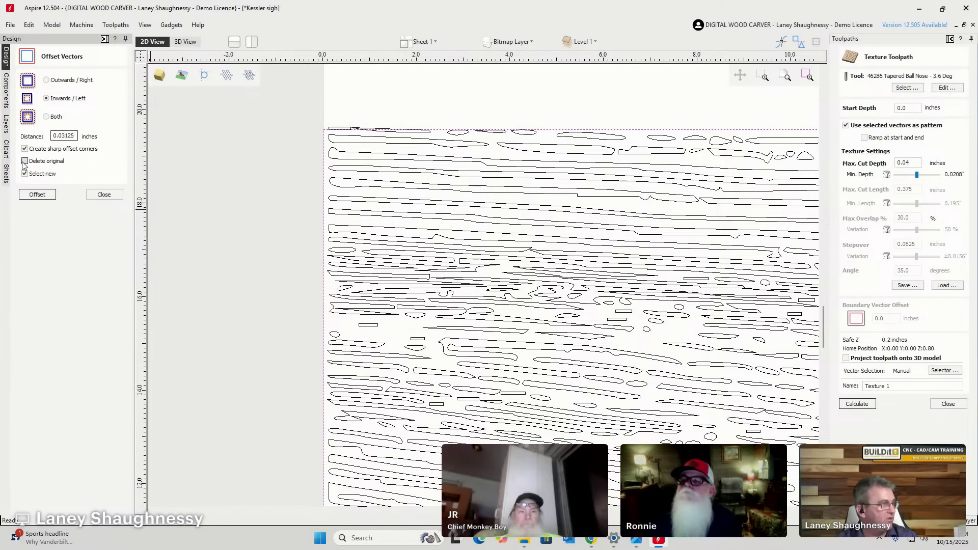
{"action": "left_click", "coordinate": [32, 196]}
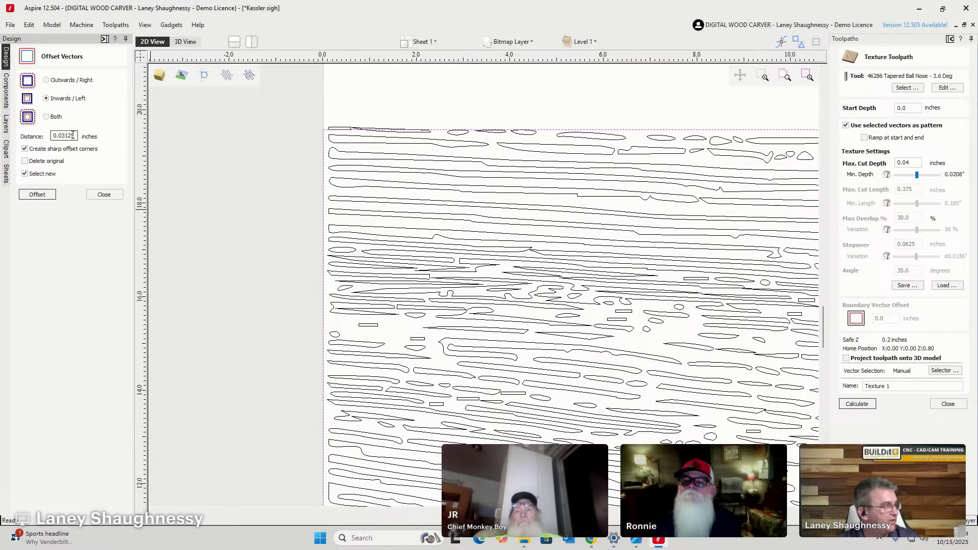
{"action": "left_click_drag", "start_coordinate": [62, 136], "coordinate": [63, 136]}
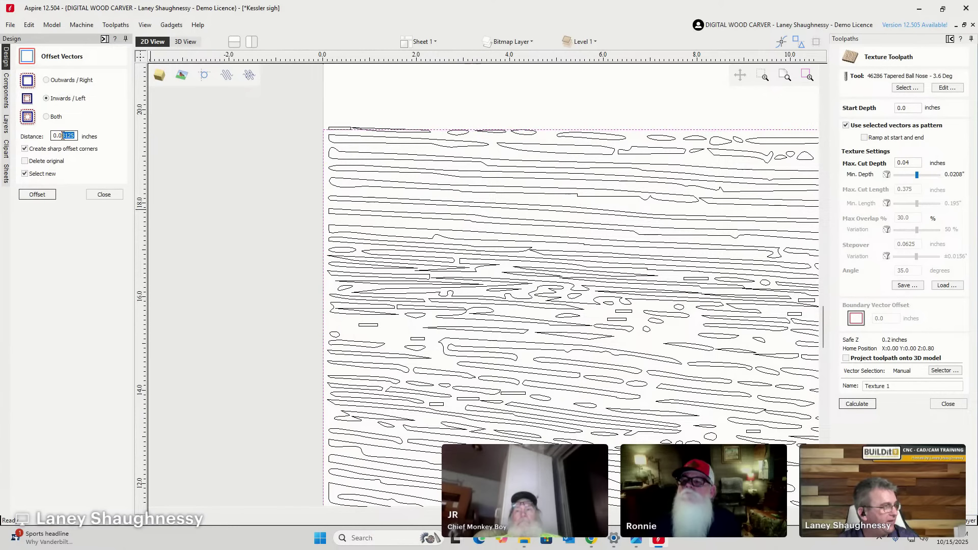
{"action": "type", "text": "6"}
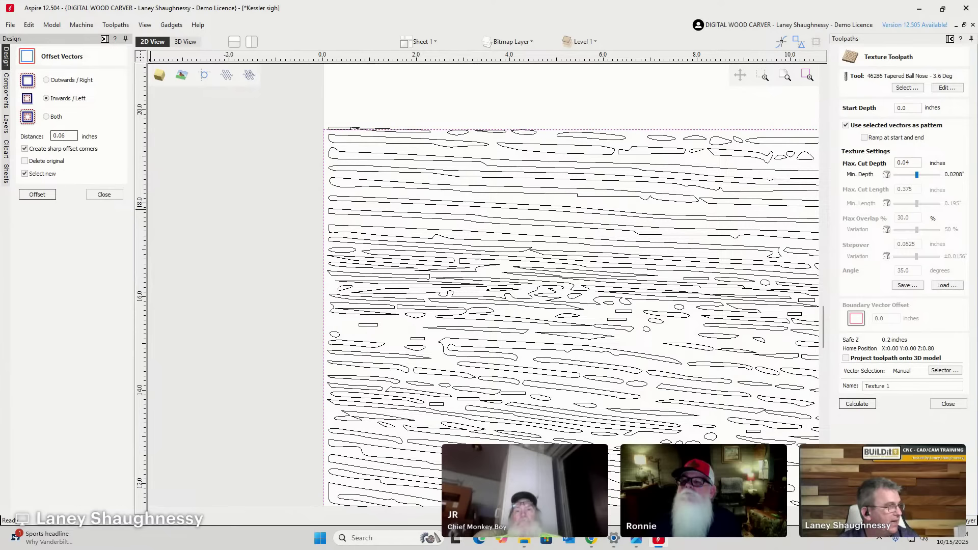
{"action": "left_click", "coordinate": [41, 194]}
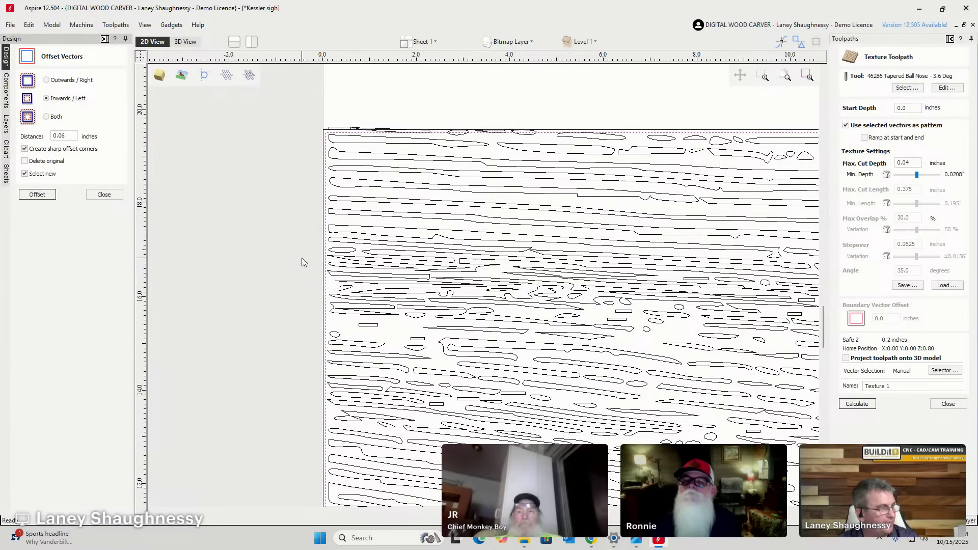
Deselect the offsets, select the wood-grain vectors, and close Offset Vectors.
{"action": "scroll", "coordinate": [352, 188], "scroll_direction": "up", "scroll_amount": 3}
{"action": "scroll", "coordinate": [291, 206], "scroll_direction": "down", "scroll_amount": 10}
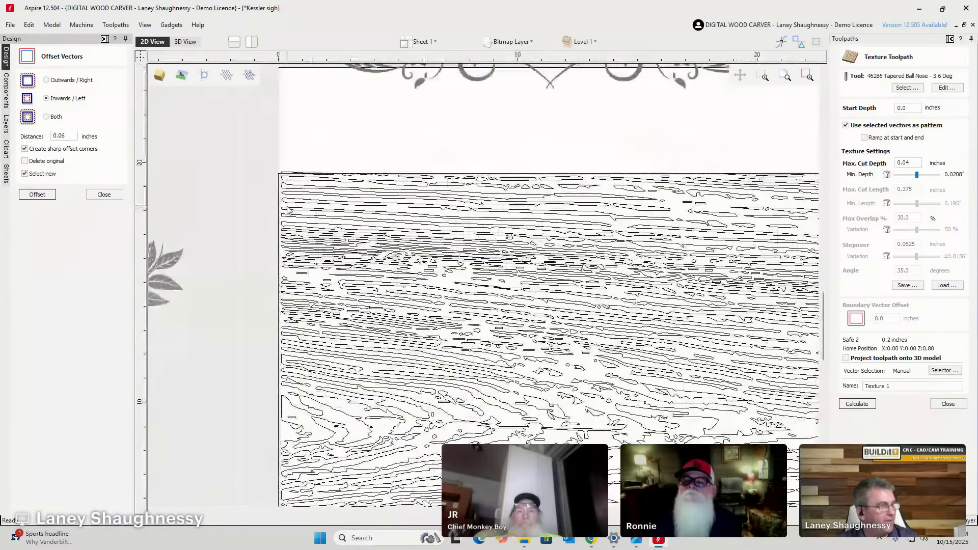
{"action": "scroll", "coordinate": [299, 213], "scroll_direction": "up", "scroll_amount": 6}
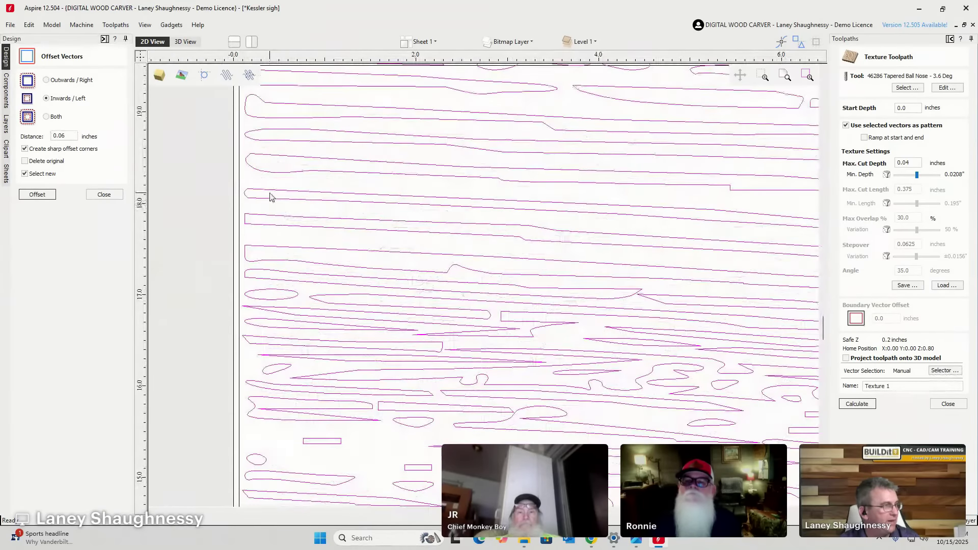
{"action": "key", "text": "Escape"}
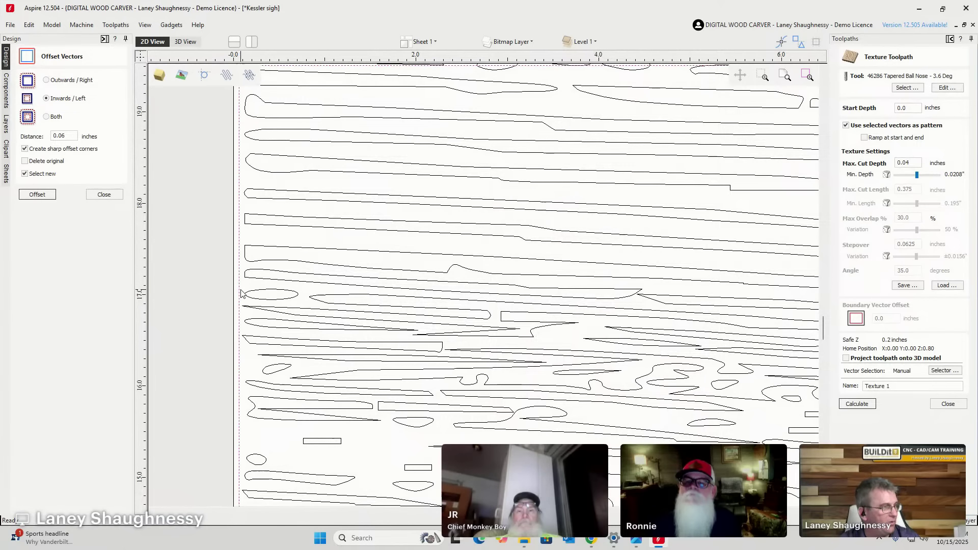
{"action": "scroll", "coordinate": [241, 294], "scroll_direction": "down", "scroll_amount": 5}
{"action": "scroll", "coordinate": [247, 289], "scroll_direction": "down", "scroll_amount": 1}
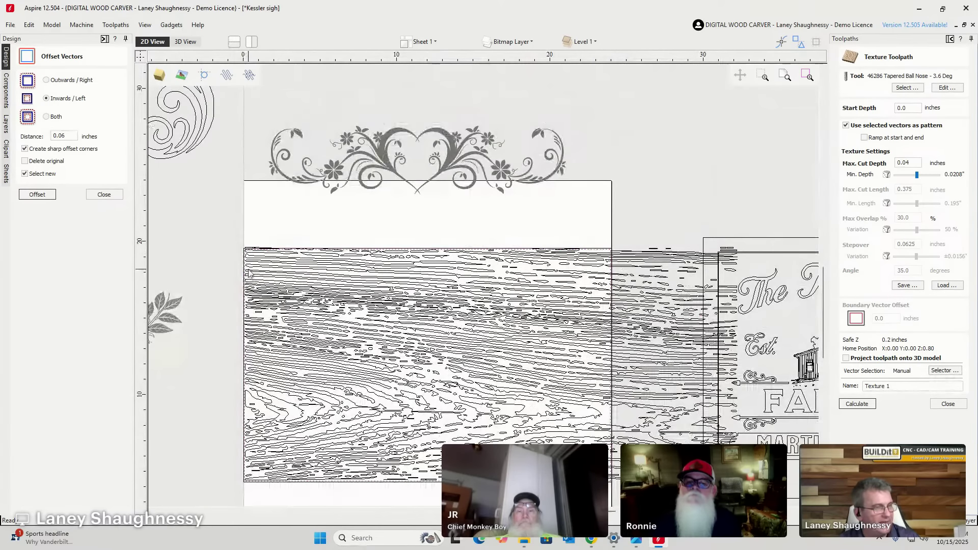
{"action": "left_click", "coordinate": [584, 321]}
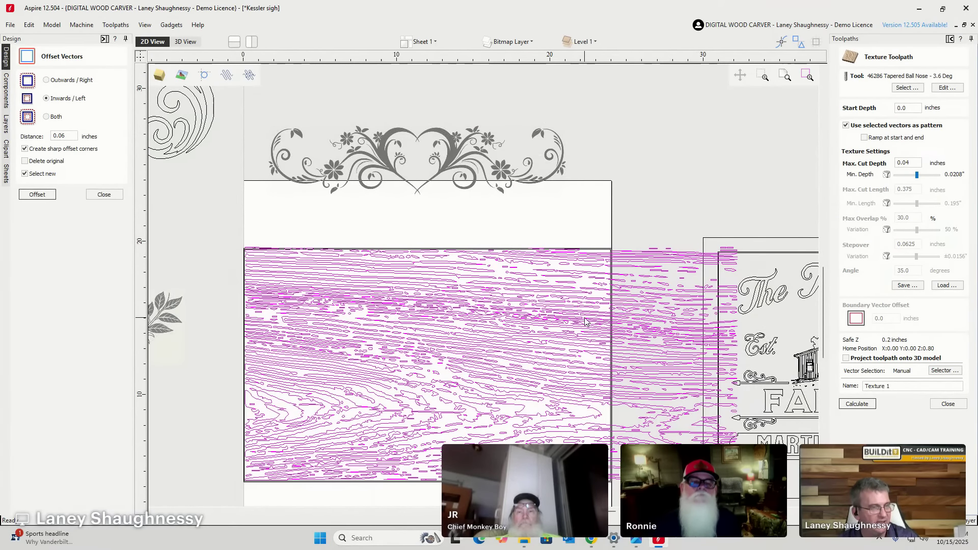
{"action": "scroll", "coordinate": [270, 277], "scroll_direction": "up", "scroll_amount": 3}
{"action": "scroll", "coordinate": [188, 181], "scroll_direction": "up", "scroll_amount": 3}
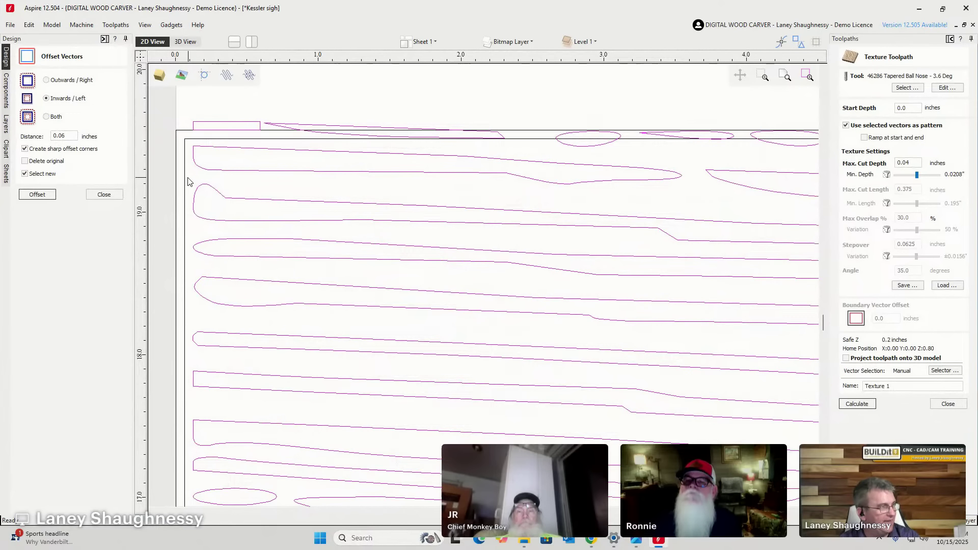
{"action": "left_click", "coordinate": [104, 194]}
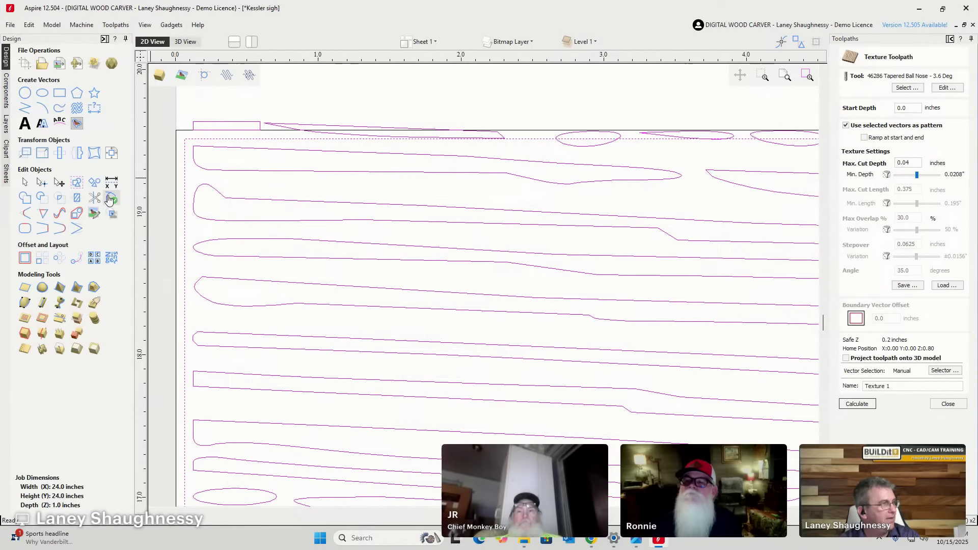
Trim the grain vectors with Clear outside boundary, then switch to Chrome's Milkstore Font Collection page.
{"action": "left_click", "coordinate": [78, 199]}
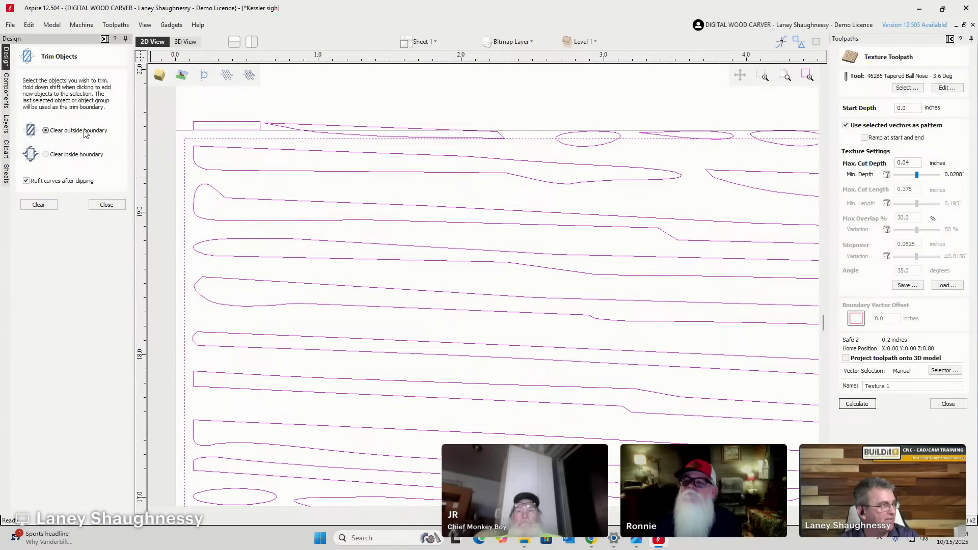
{"action": "left_click", "coordinate": [27, 205]}
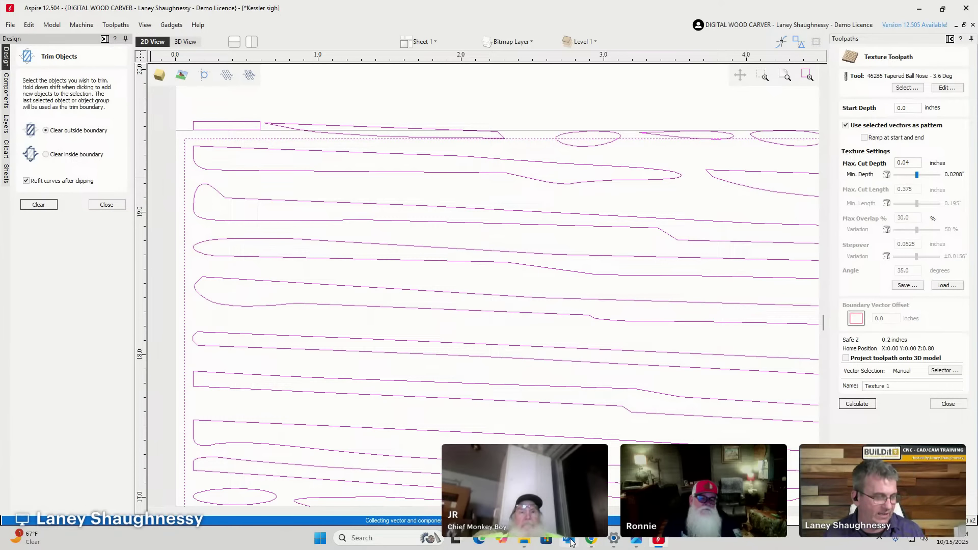
{"action": "mouse_move", "coordinate": [591, 543]}
{"action": "left_click", "coordinate": [519, 484]}
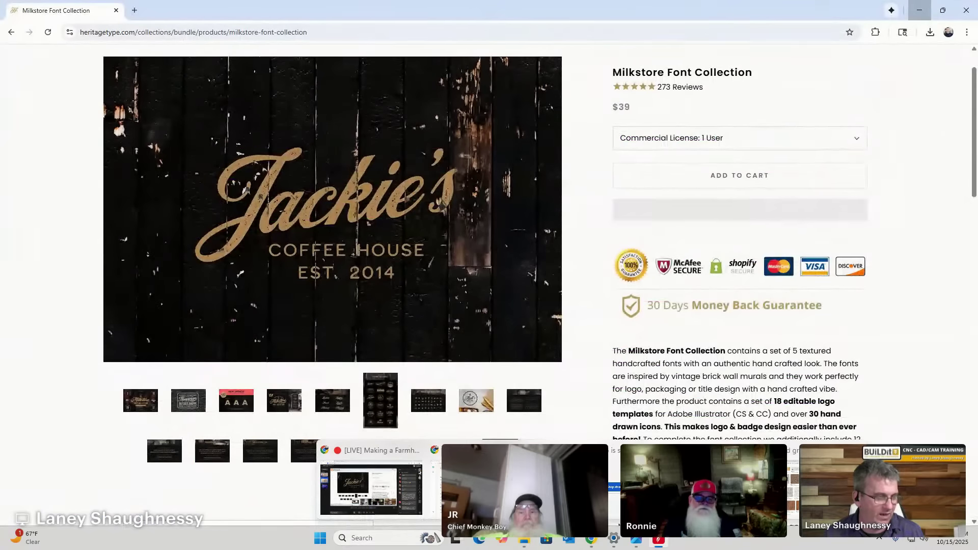
Search Google in a new tab for 'CNC SPeeds and feeds calculator'.
{"action": "left_click", "coordinate": [137, 11]}
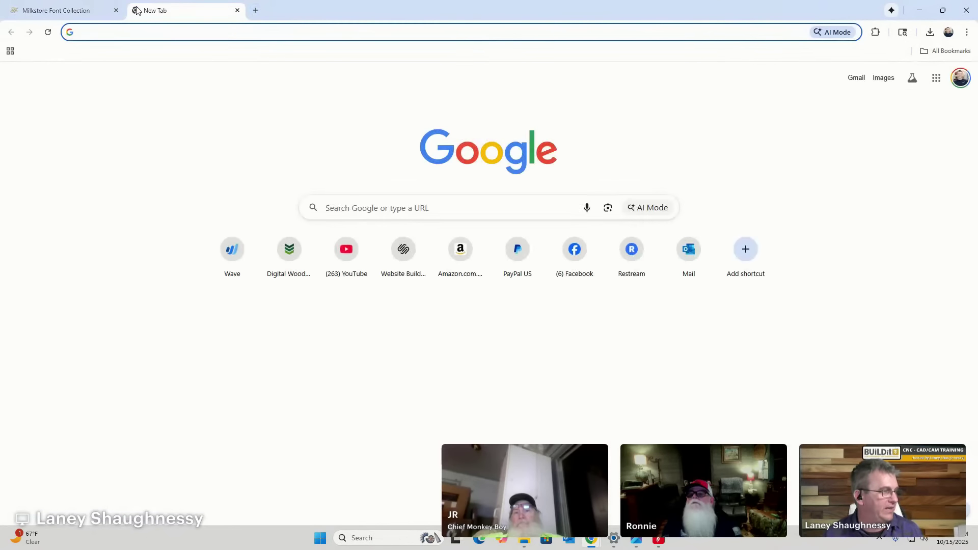
{"action": "type", "text": "speed"}
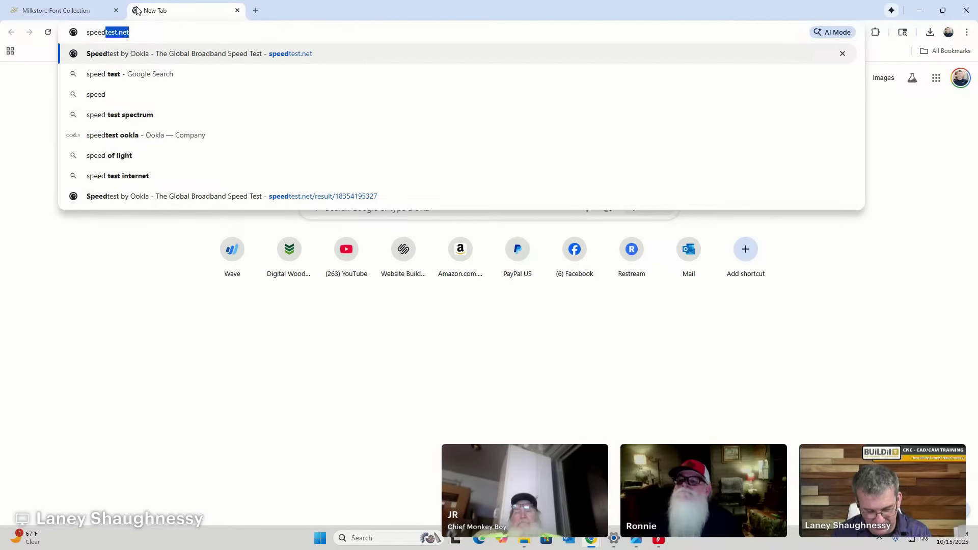
{"action": "key", "text": "BackSpace"}
{"action": "key", "text": "BackSpace"}
{"action": "key", "text": "BackSpace"}
{"action": "key", "text": "BackSpace"}
{"action": "key", "text": "BackSpace"}
{"action": "key", "text": "BackSpace"}
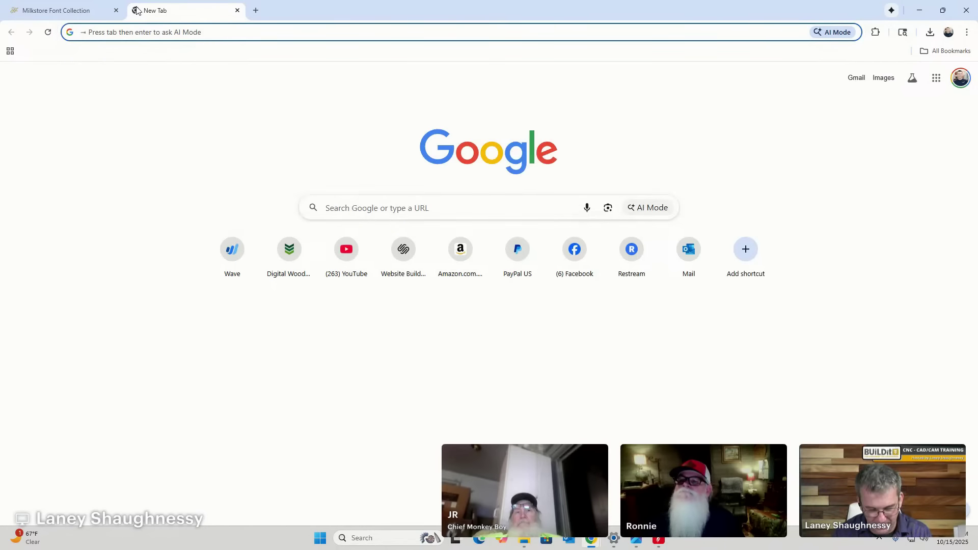
{"action": "type", "text": "CNC SPee"}
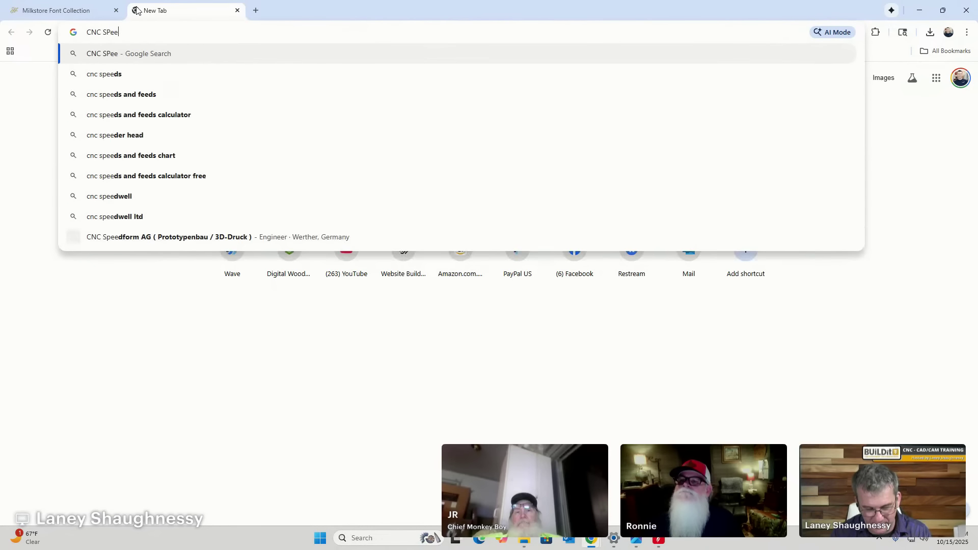
{"action": "type", "text": "ds and feed"}
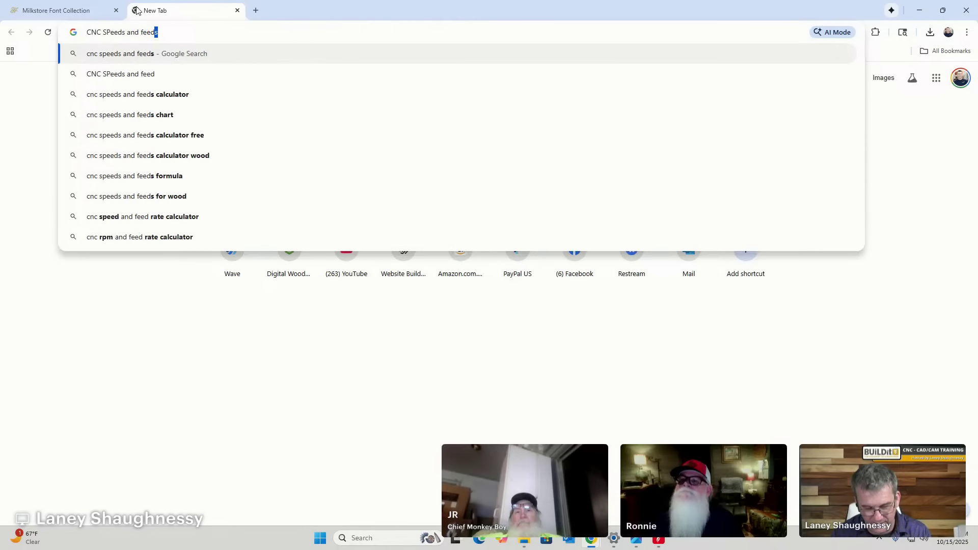
{"action": "type", "text": "s calcula"}
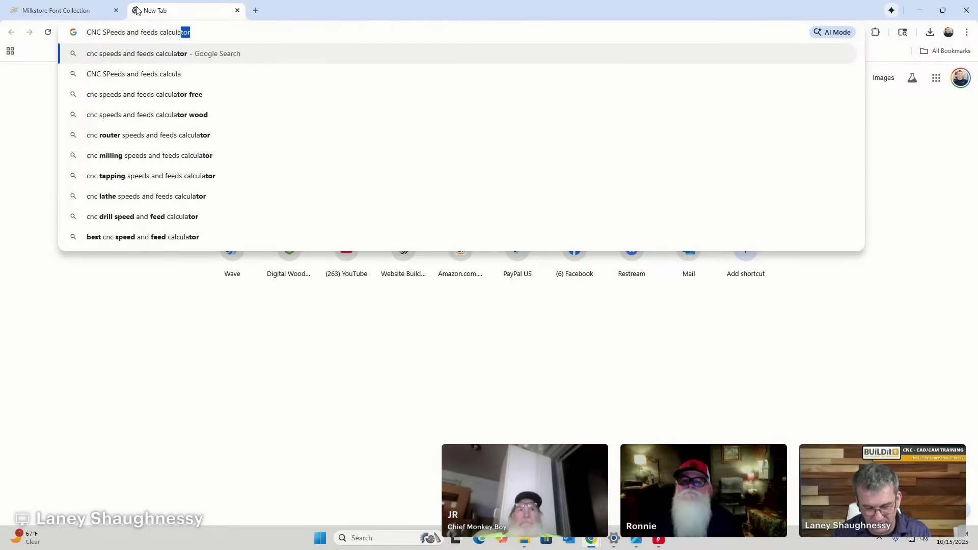
{"action": "type", "text": "tor"}
{"action": "key", "text": "Return"}
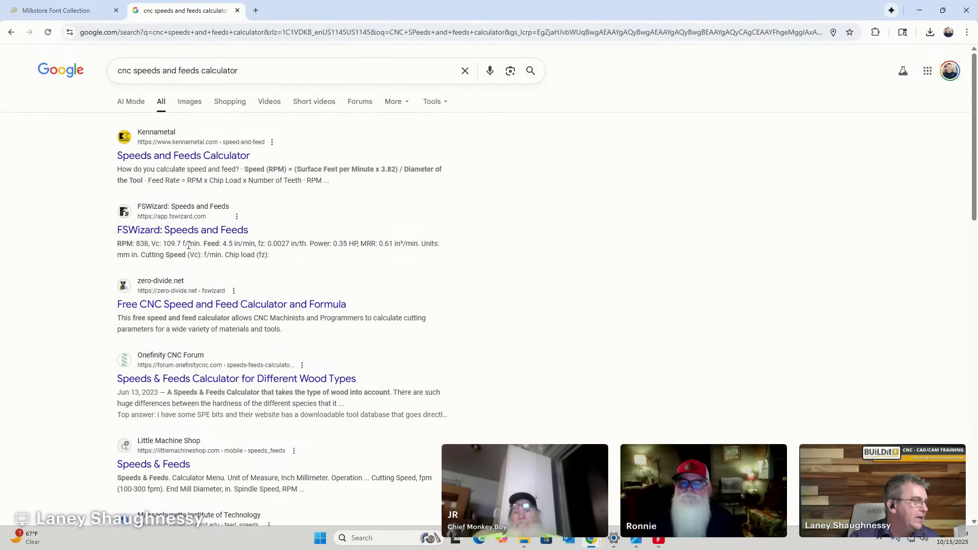
Scroll through the results and advance to the second and third results pages.
{"action": "scroll", "coordinate": [199, 242], "scroll_direction": "down", "scroll_amount": 6}
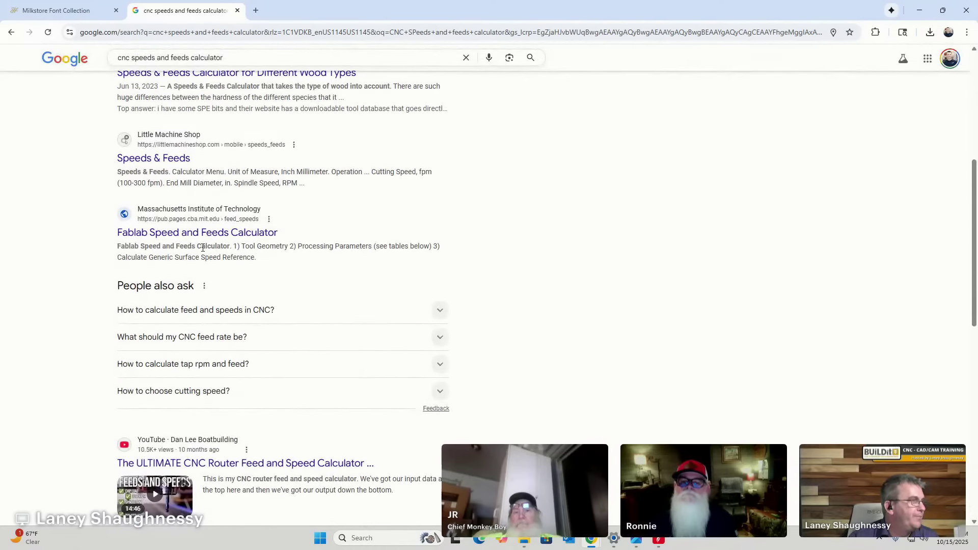
{"action": "scroll", "coordinate": [203, 247], "scroll_direction": "down", "scroll_amount": 7}
{"action": "scroll", "coordinate": [203, 248], "scroll_direction": "down", "scroll_amount": 4}
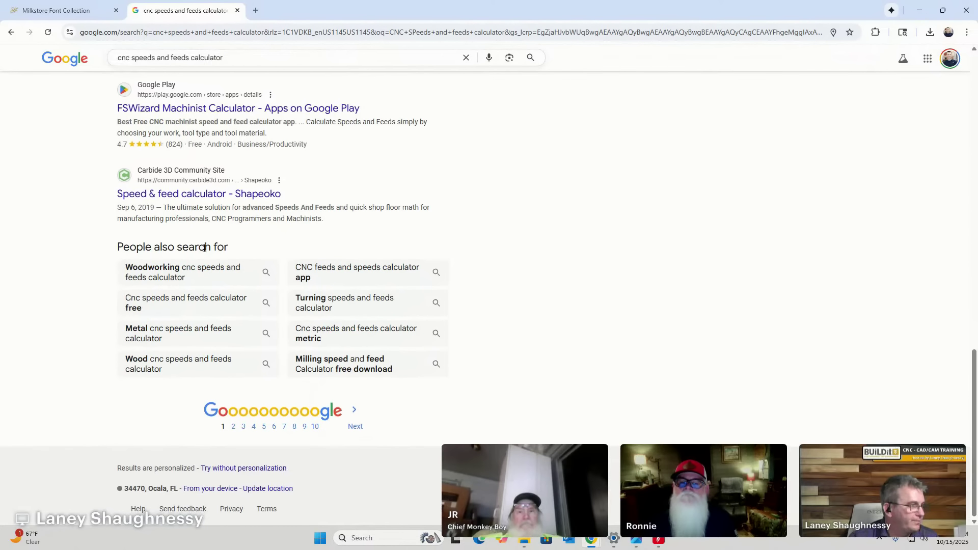
{"action": "left_click", "coordinate": [234, 428]}
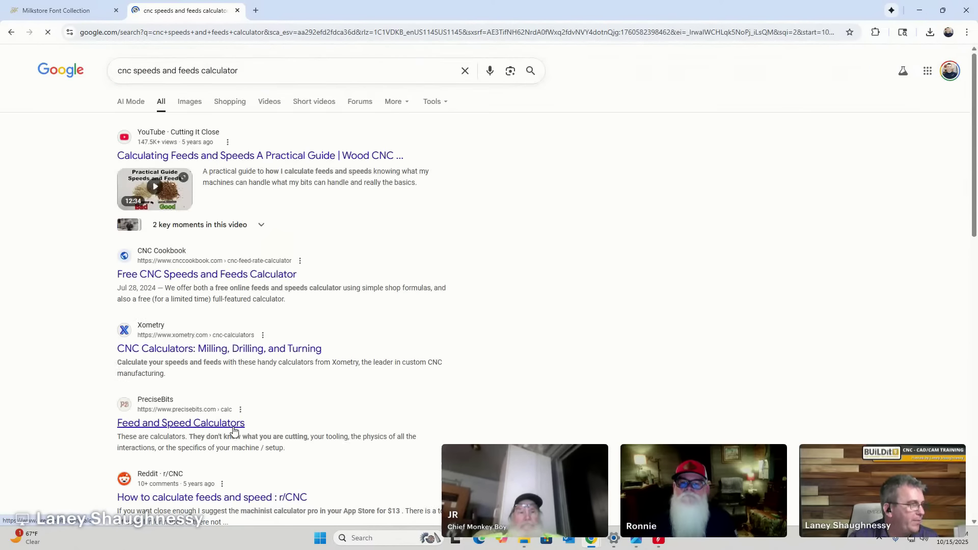
{"action": "scroll", "coordinate": [234, 429], "scroll_direction": "down", "scroll_amount": 4}
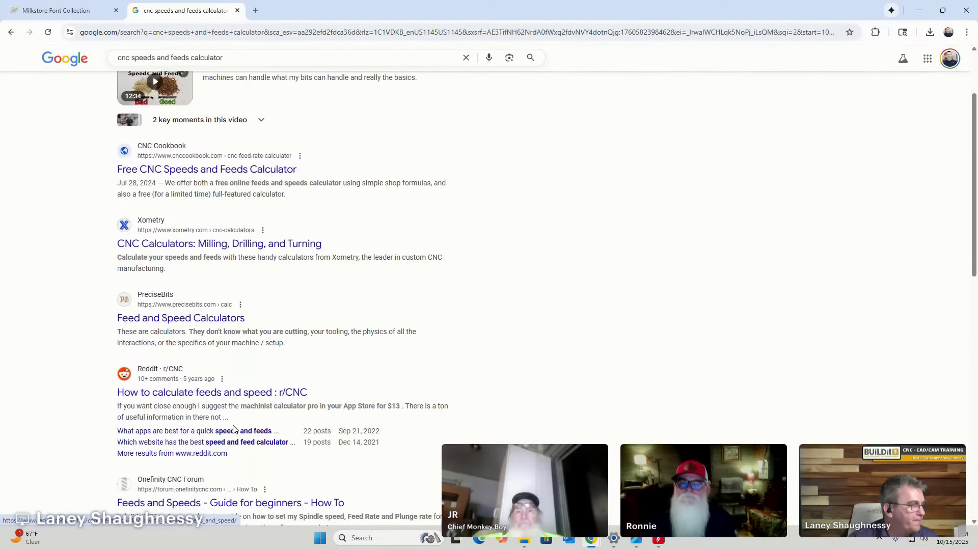
{"action": "scroll", "coordinate": [234, 428], "scroll_direction": "down", "scroll_amount": 5}
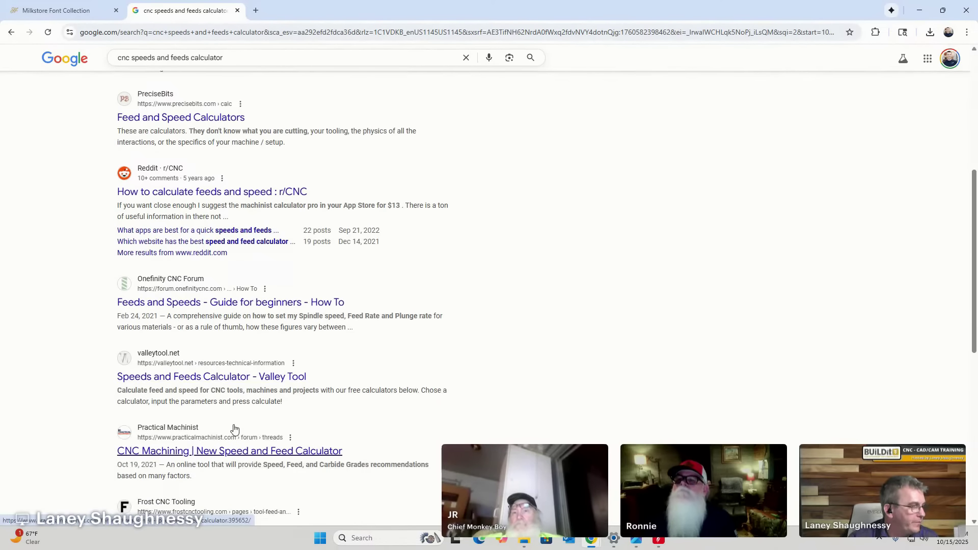
{"action": "scroll", "coordinate": [234, 428], "scroll_direction": "down", "scroll_amount": 4}
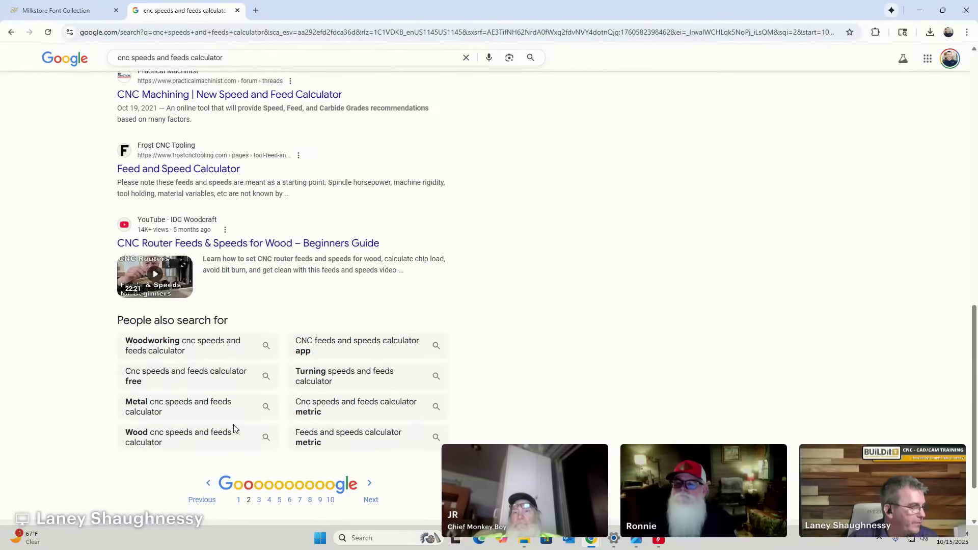
{"action": "left_click", "coordinate": [261, 503]}
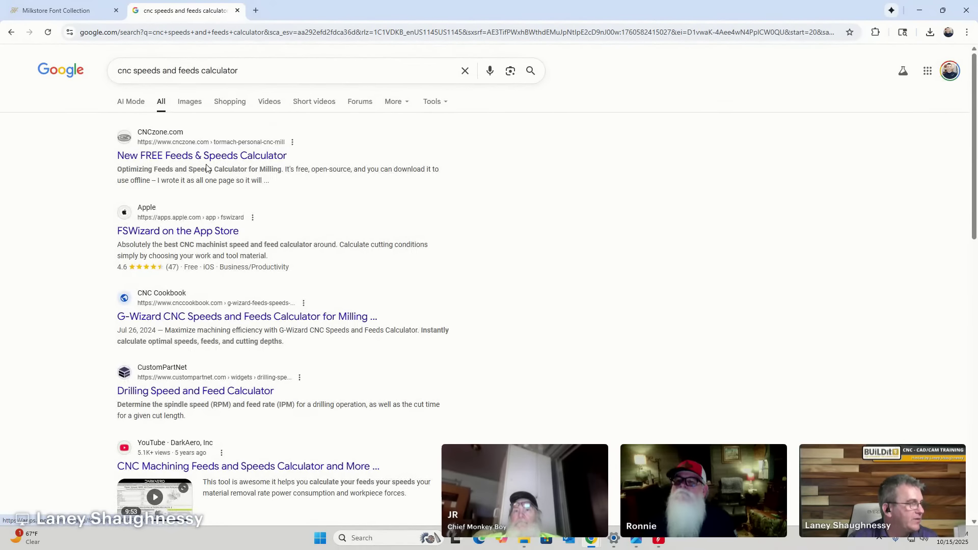
Browse on to the fourth results page and put the cursor back in the search box.
{"action": "scroll", "coordinate": [218, 214], "scroll_direction": "down", "scroll_amount": 3}
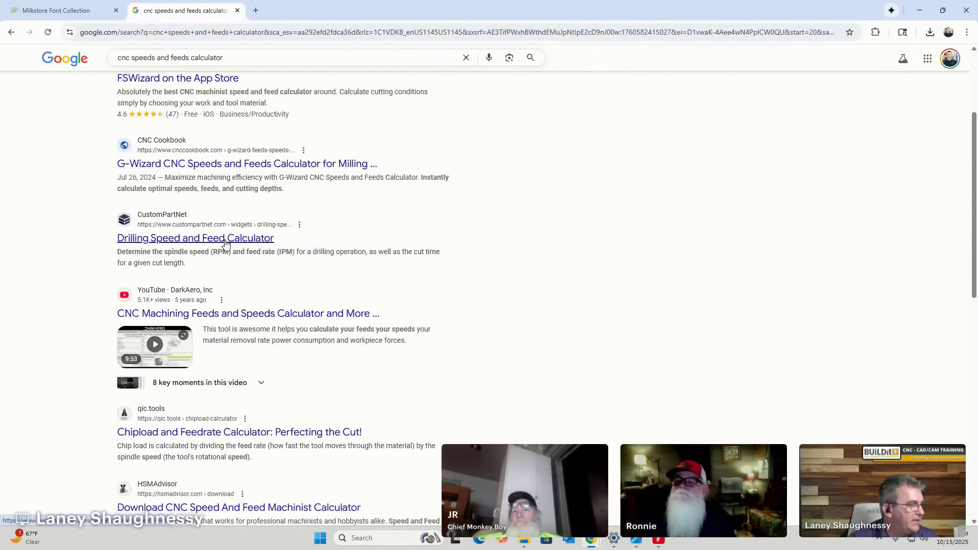
{"action": "scroll", "coordinate": [226, 243], "scroll_direction": "down", "scroll_amount": 4}
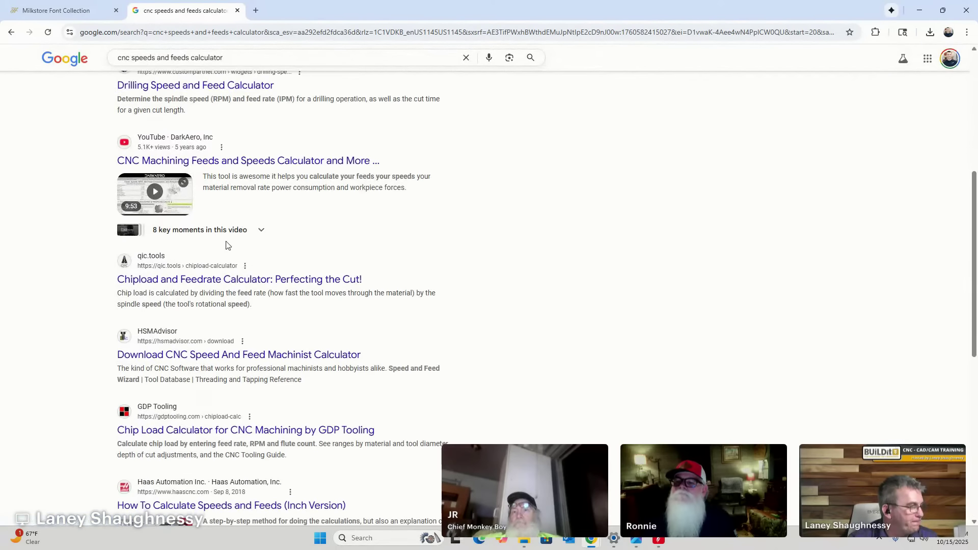
{"action": "scroll", "coordinate": [229, 243], "scroll_direction": "down", "scroll_amount": 5}
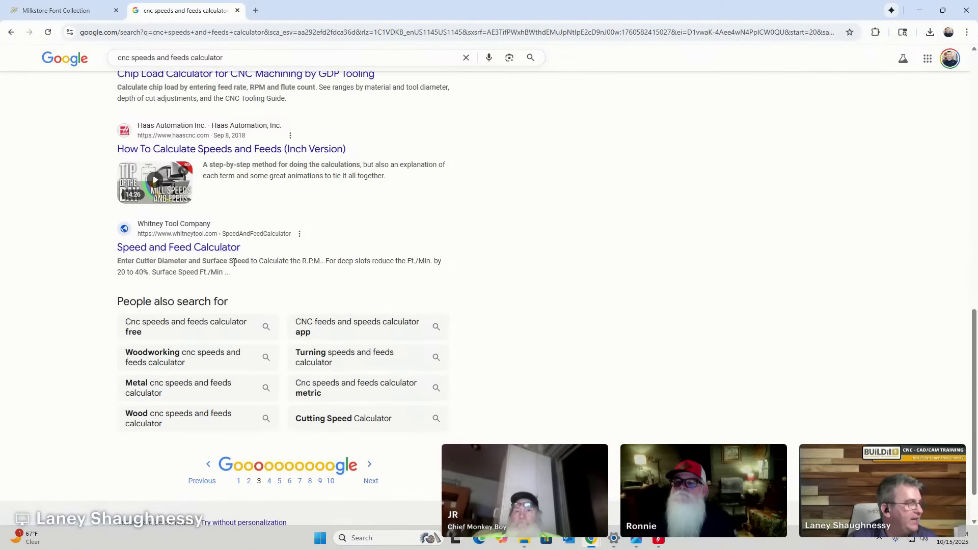
{"action": "scroll", "coordinate": [235, 265], "scroll_direction": "down", "scroll_amount": 1}
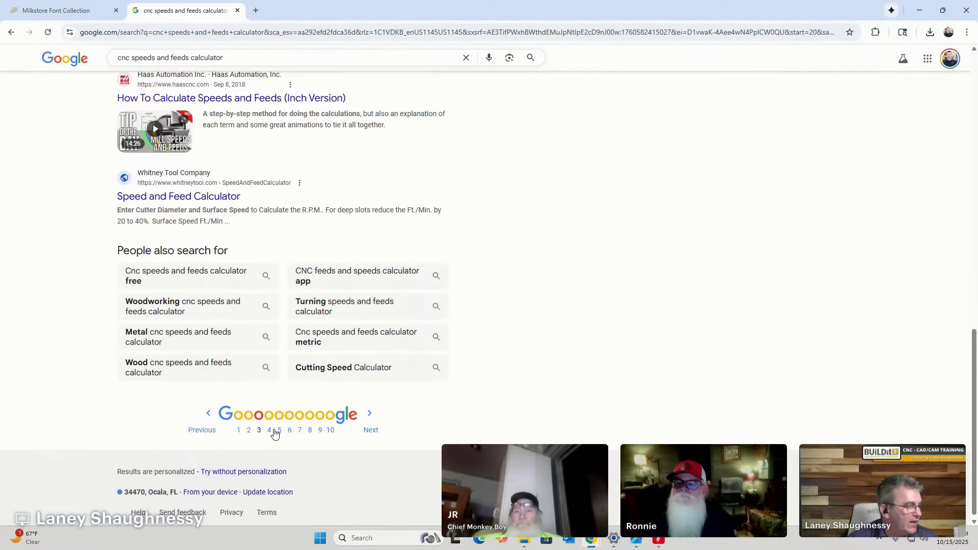
{"action": "left_click", "coordinate": [269, 431]}
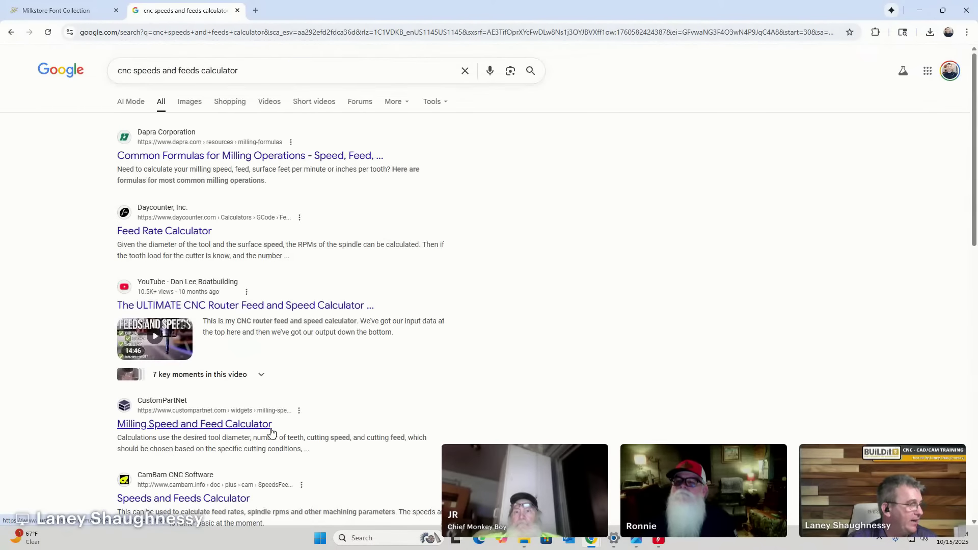
{"action": "scroll", "coordinate": [271, 428], "scroll_direction": "down", "scroll_amount": 2}
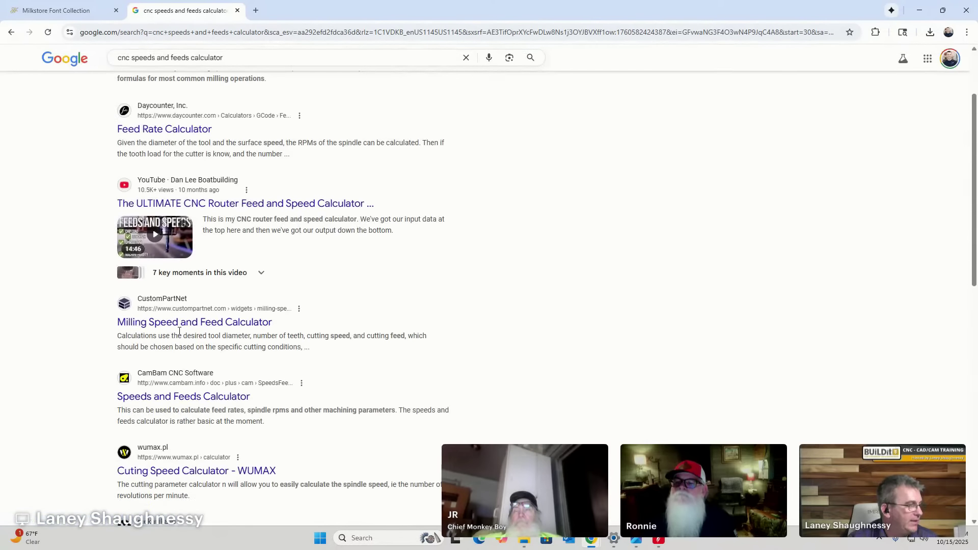
{"action": "scroll", "coordinate": [238, 341], "scroll_direction": "down", "scroll_amount": 2}
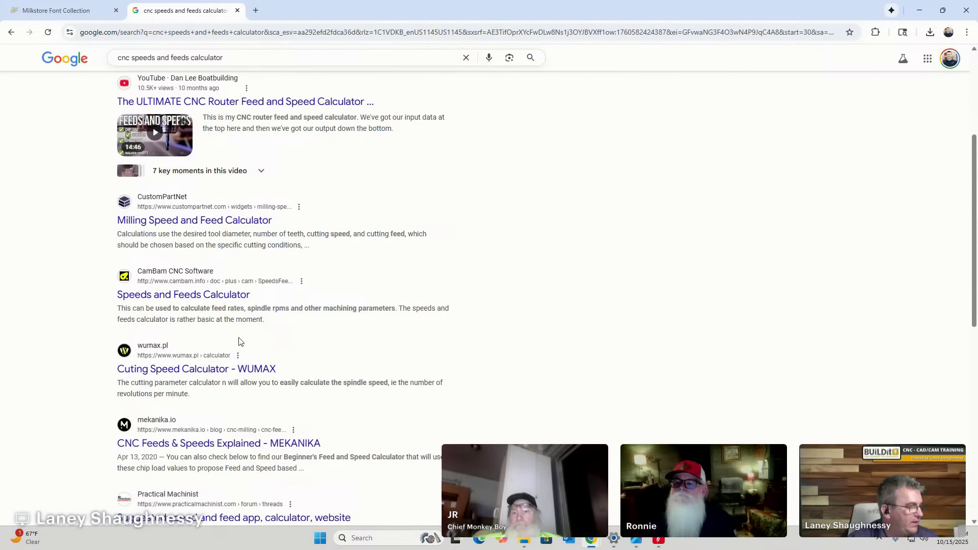
{"action": "scroll", "coordinate": [238, 342], "scroll_direction": "down", "scroll_amount": 5}
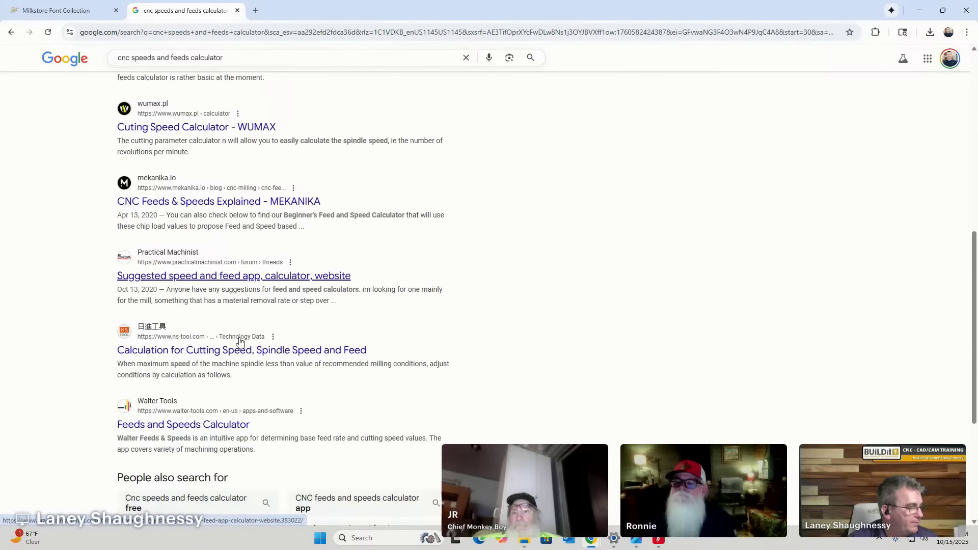
{"action": "scroll", "coordinate": [240, 340], "scroll_direction": "down", "scroll_amount": 2}
{"action": "scroll", "coordinate": [151, 177], "scroll_direction": "up", "scroll_amount": 2}
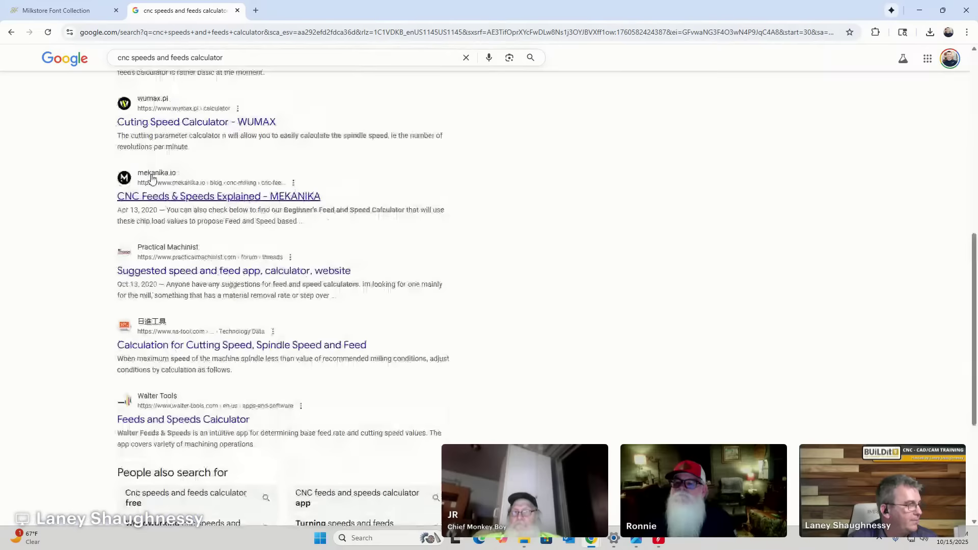
{"action": "scroll", "coordinate": [151, 177], "scroll_direction": "up", "scroll_amount": 10}
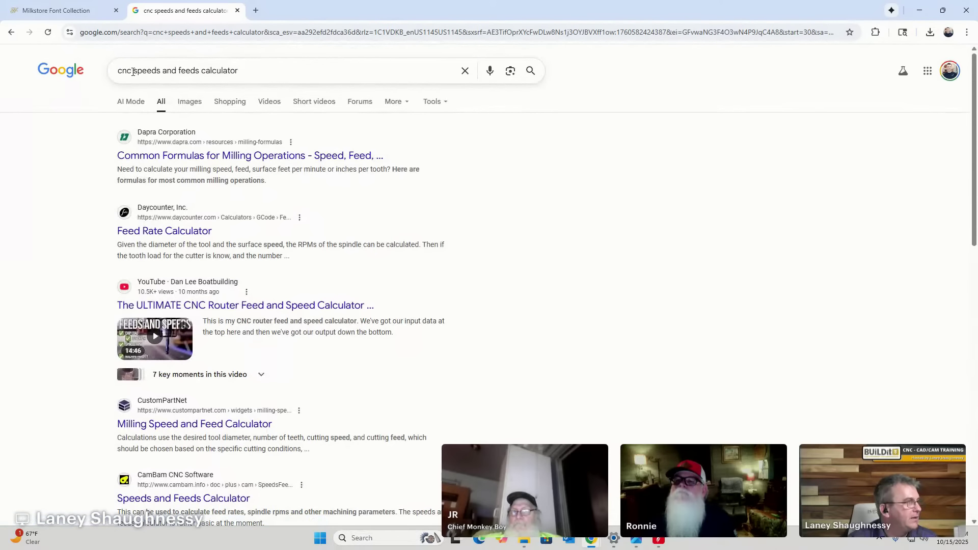
{"action": "left_click", "coordinate": [133, 71]}
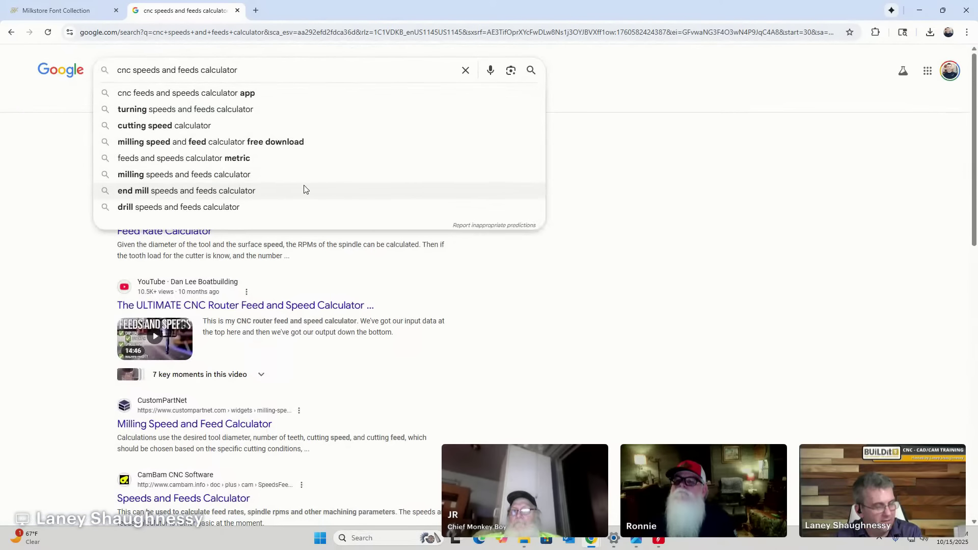
Refine the search to 'cnc router bit speeds and feeds calculator' and open results page 2.
{"action": "type", "text": "router bi"}
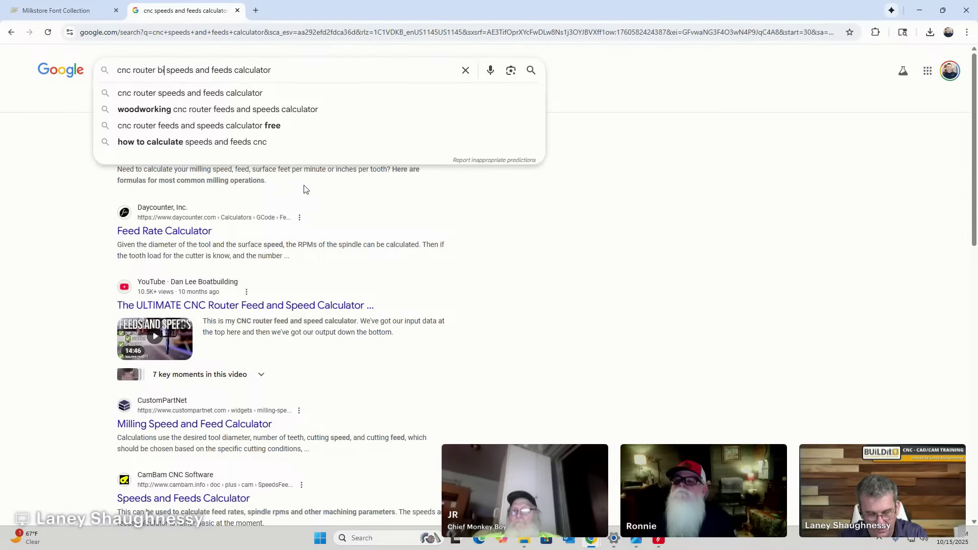
{"action": "type", "text": "t"}
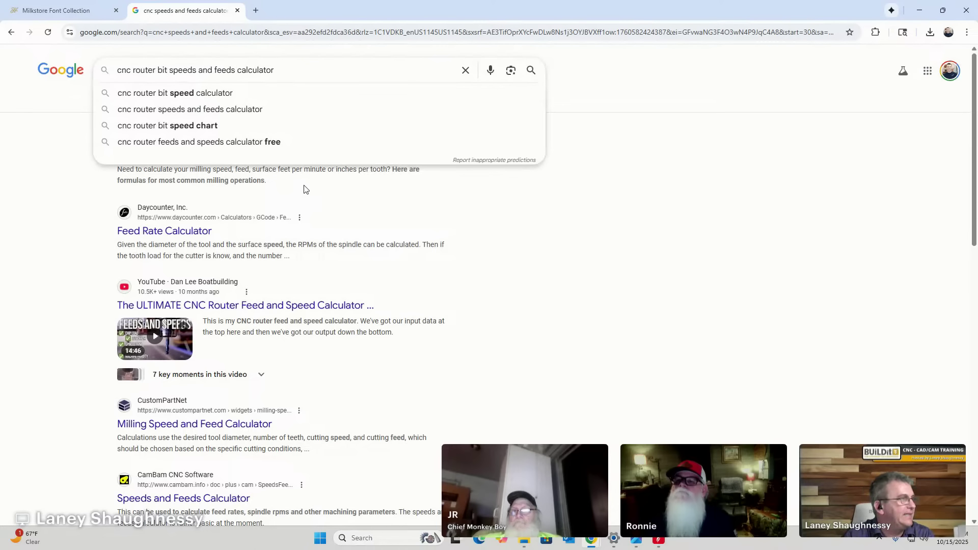
{"action": "key", "text": "Return"}
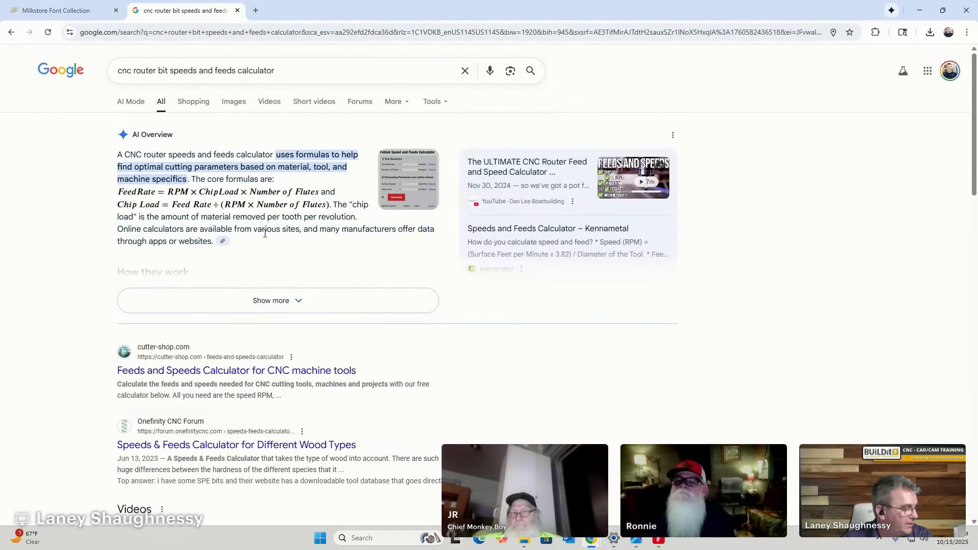
{"action": "scroll", "coordinate": [265, 233], "scroll_direction": "down", "scroll_amount": 1}
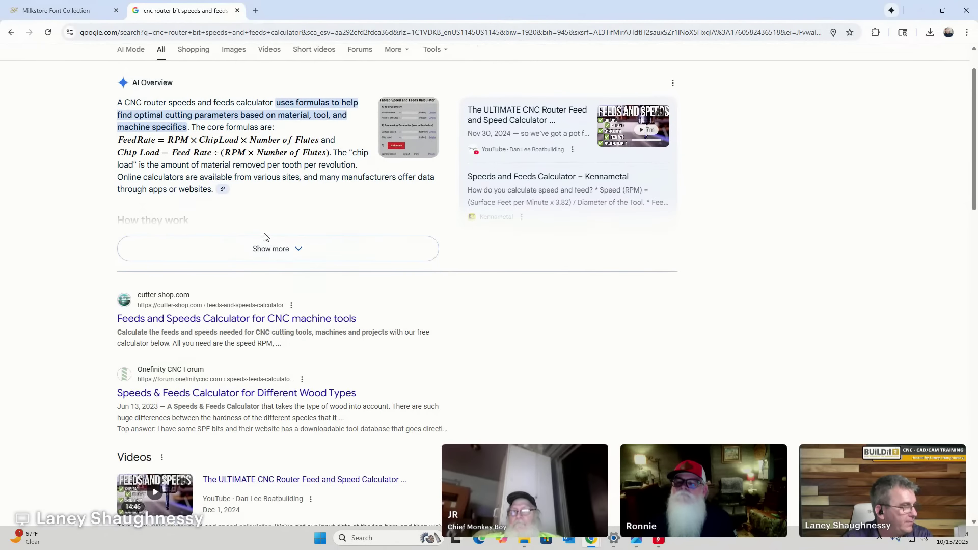
{"action": "scroll", "coordinate": [264, 233], "scroll_direction": "down", "scroll_amount": 2}
{"action": "scroll", "coordinate": [265, 232], "scroll_direction": "down", "scroll_amount": 7}
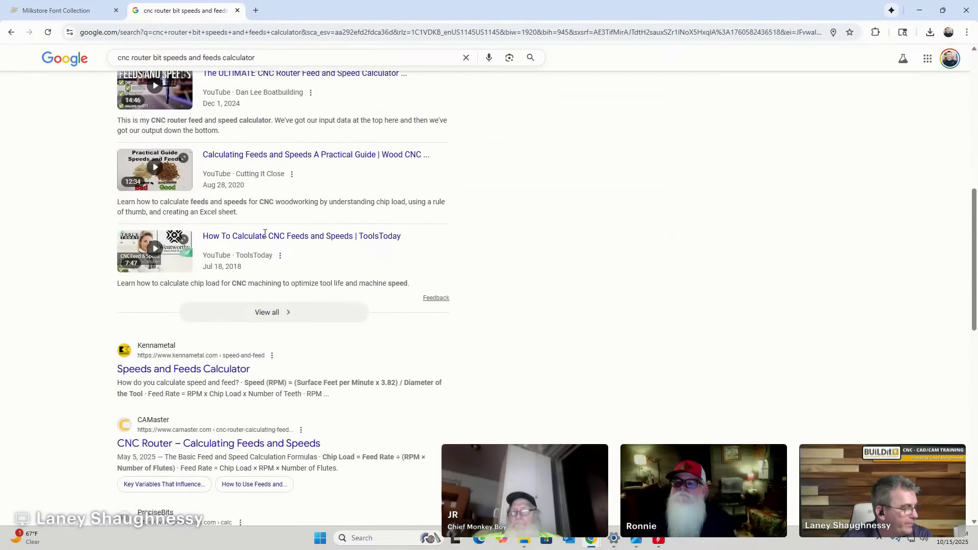
{"action": "scroll", "coordinate": [202, 342], "scroll_direction": "down", "scroll_amount": 5}
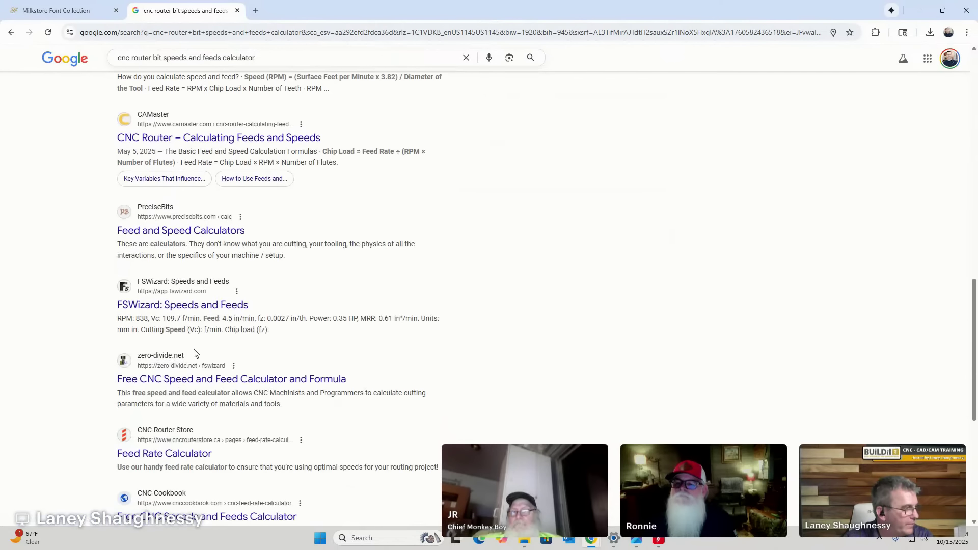
{"action": "scroll", "coordinate": [194, 353], "scroll_direction": "down", "scroll_amount": 4}
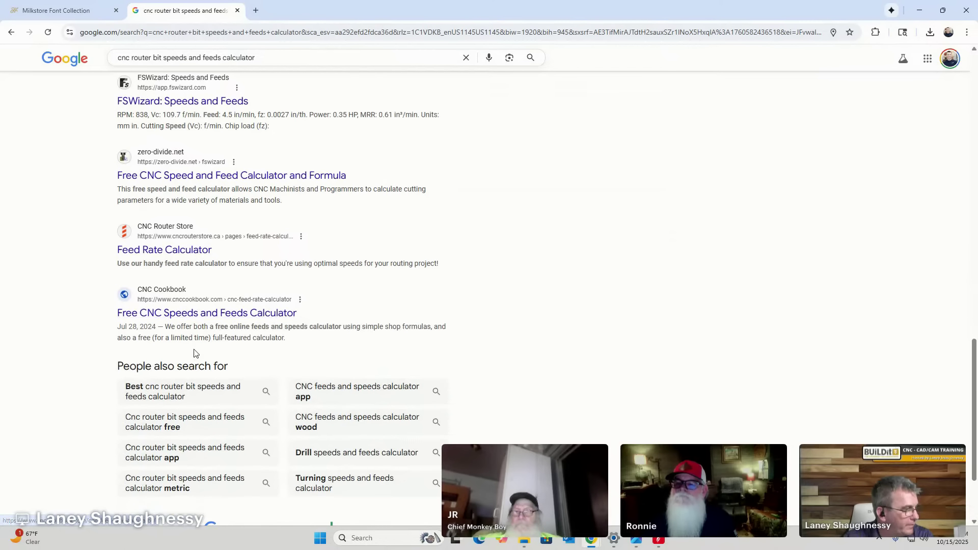
{"action": "scroll", "coordinate": [194, 353], "scroll_direction": "down", "scroll_amount": 1}
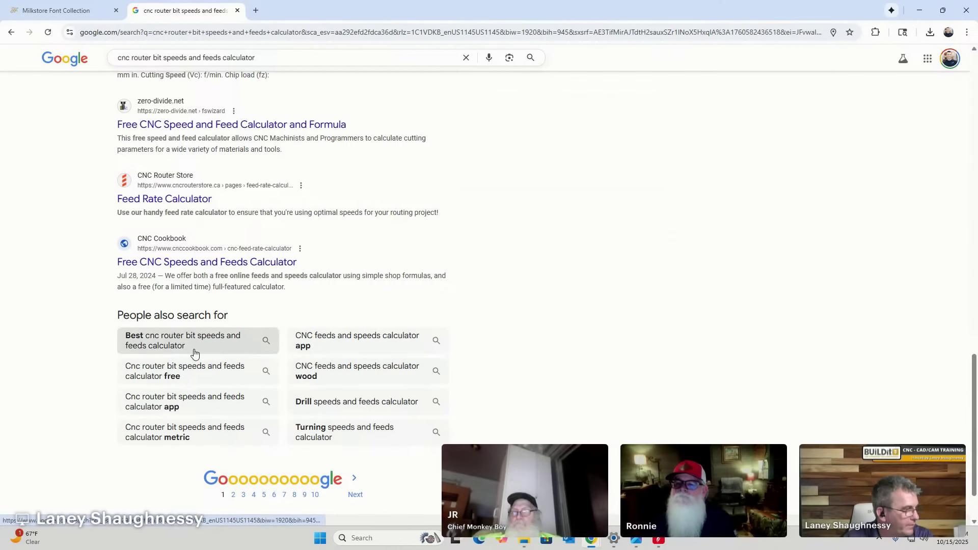
{"action": "left_click", "coordinate": [234, 497]}
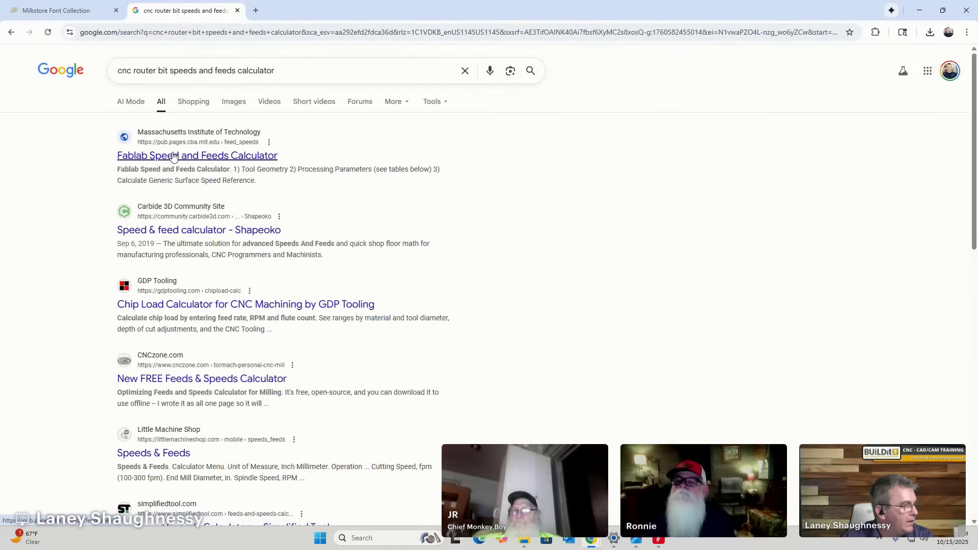
Scroll through the second page of router bit results, then return to Aspire.
{"action": "scroll", "coordinate": [263, 285], "scroll_direction": "down", "scroll_amount": 2}
{"action": "scroll", "coordinate": [263, 285], "scroll_direction": "down", "scroll_amount": 5}
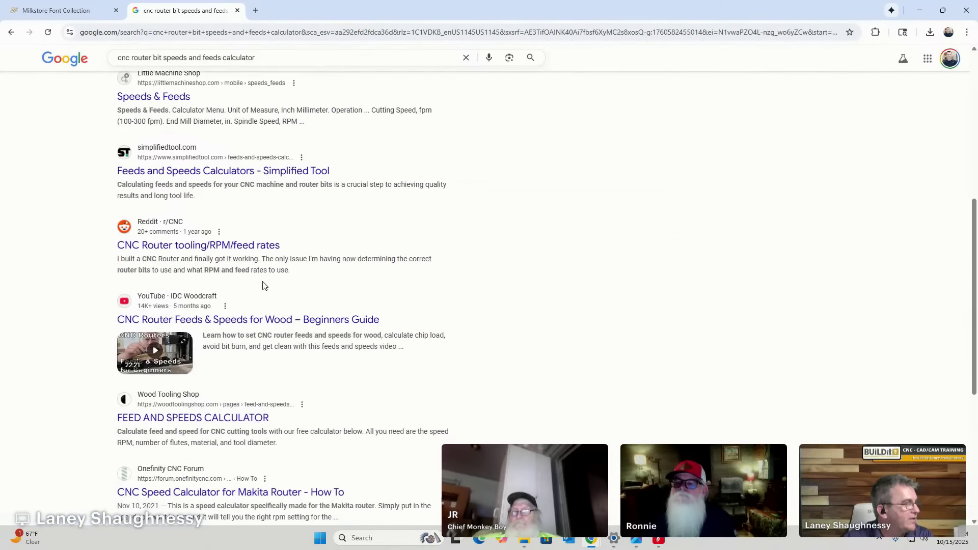
{"action": "scroll", "coordinate": [263, 285], "scroll_direction": "down", "scroll_amount": 2}
{"action": "scroll", "coordinate": [263, 284], "scroll_direction": "down", "scroll_amount": 3}
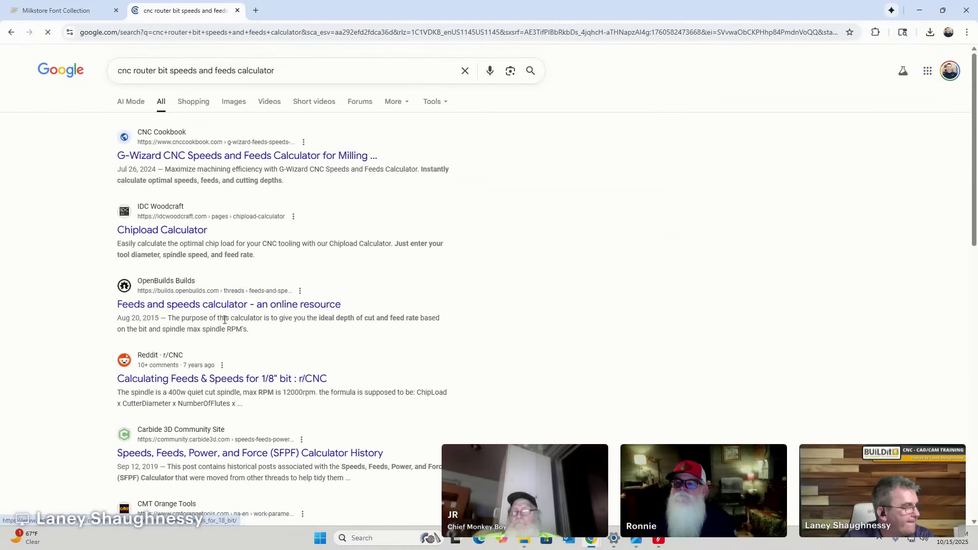
{"action": "scroll", "coordinate": [288, 256], "scroll_direction": "down", "scroll_amount": 1}
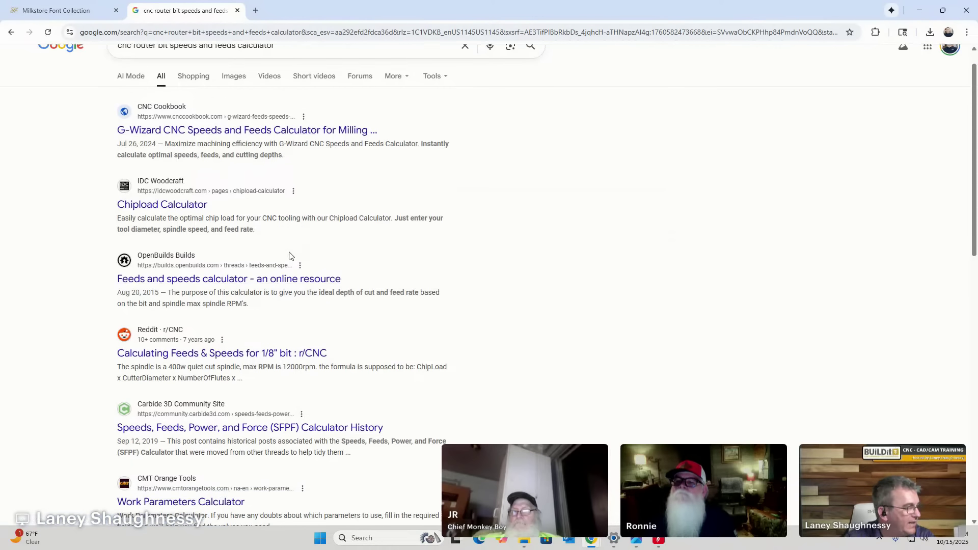
{"action": "scroll", "coordinate": [290, 255], "scroll_direction": "down", "scroll_amount": 3}
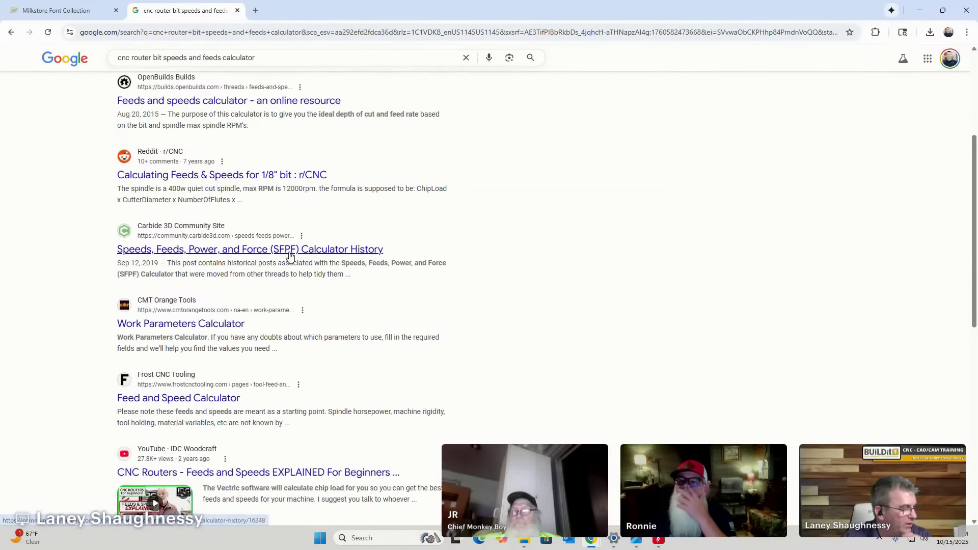
{"action": "scroll", "coordinate": [291, 256], "scroll_direction": "down", "scroll_amount": 2}
{"action": "scroll", "coordinate": [290, 255], "scroll_direction": "down", "scroll_amount": 5}
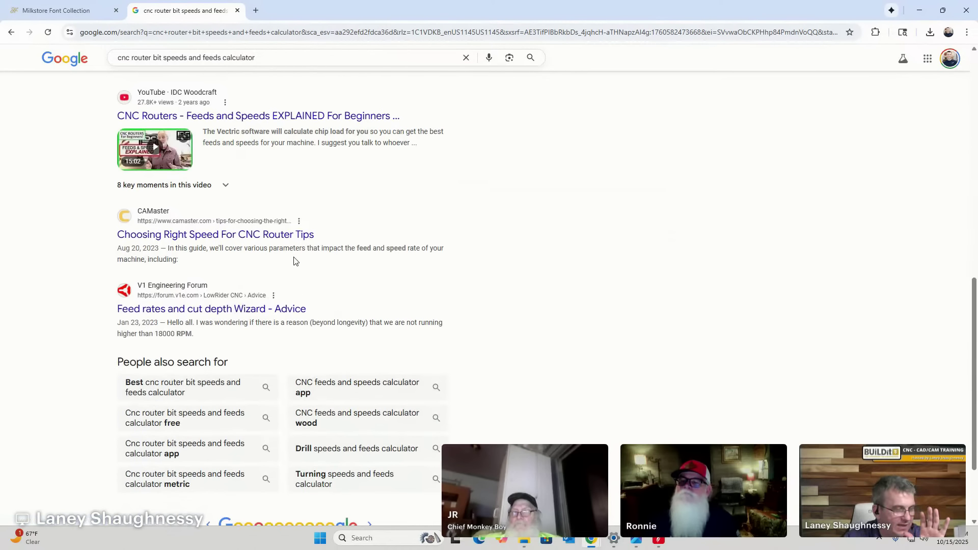
{"action": "key", "text": "alt+Tab"}
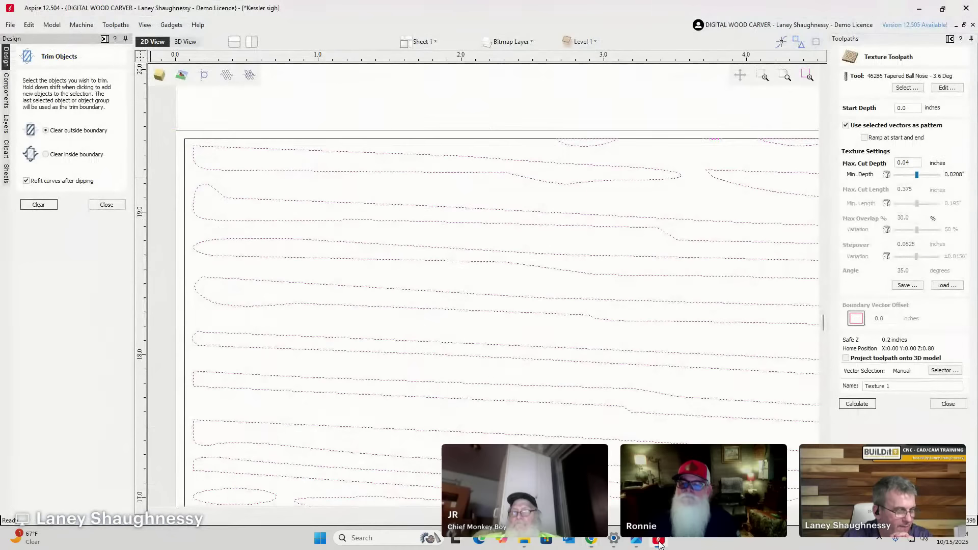
Deselect the wood-grain texture vectors on the canvas, then bring Chrome's router bit results forward.
{"action": "scroll", "coordinate": [439, 379], "scroll_direction": "up", "scroll_amount": 3}
{"action": "scroll", "coordinate": [439, 380], "scroll_direction": "down", "scroll_amount": 3}
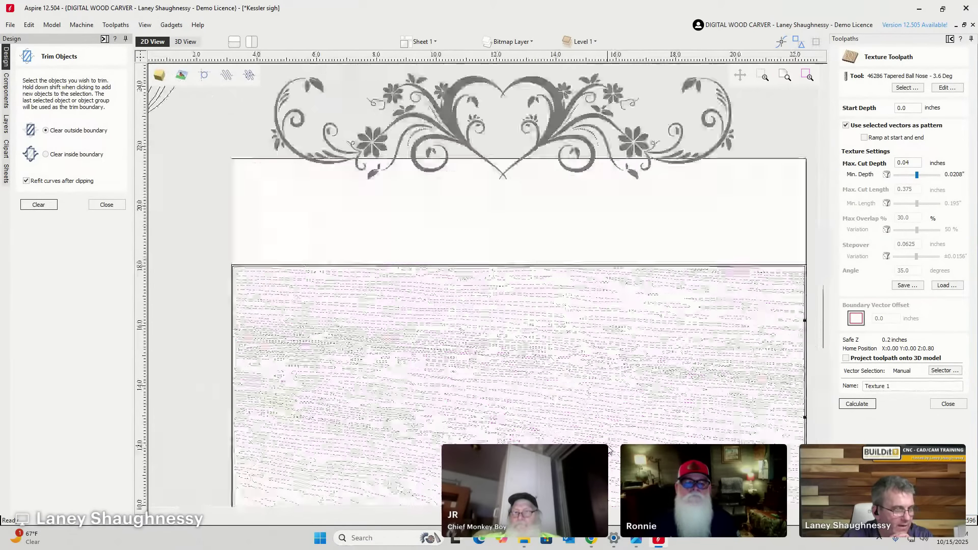
{"action": "scroll", "coordinate": [631, 371], "scroll_direction": "up", "scroll_amount": 8}
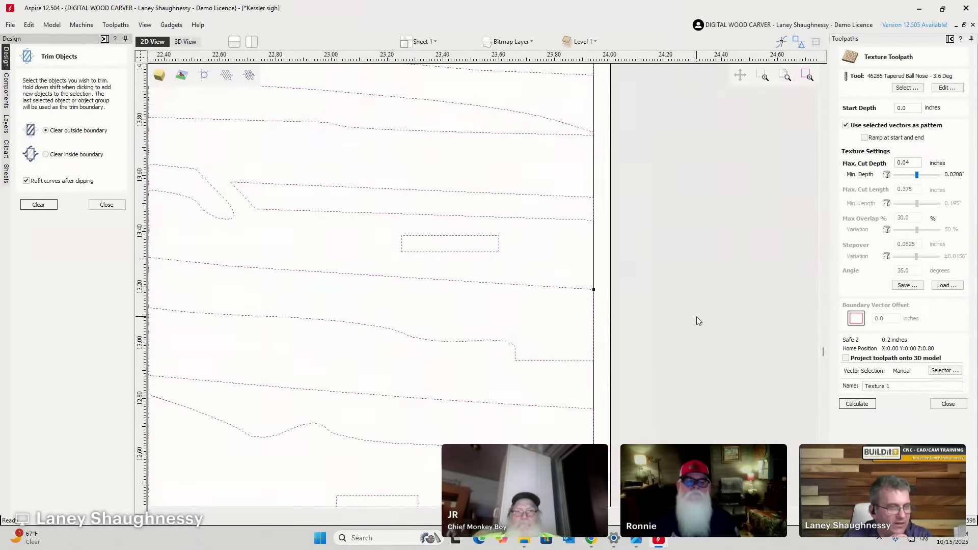
{"action": "left_click", "coordinate": [595, 261]}
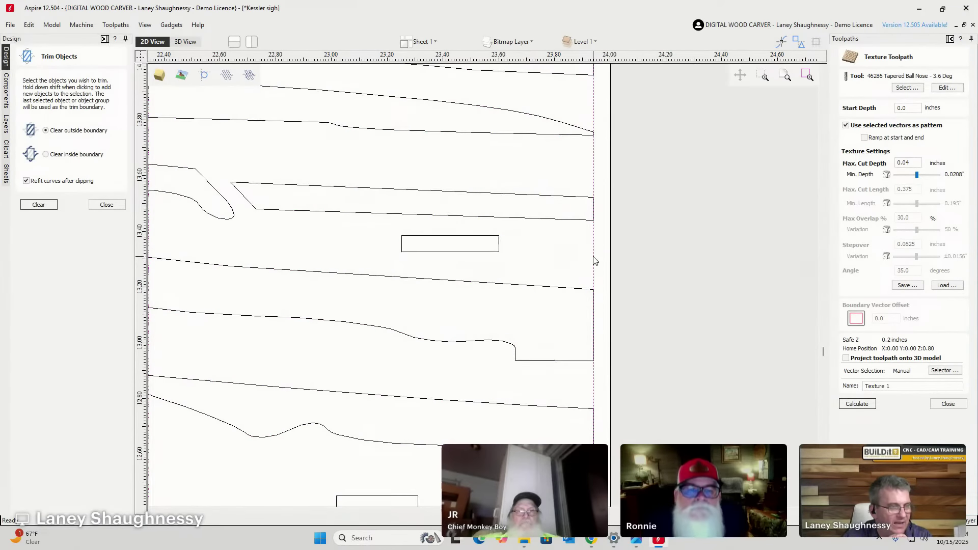
{"action": "scroll", "coordinate": [592, 260], "scroll_direction": "down", "scroll_amount": 8}
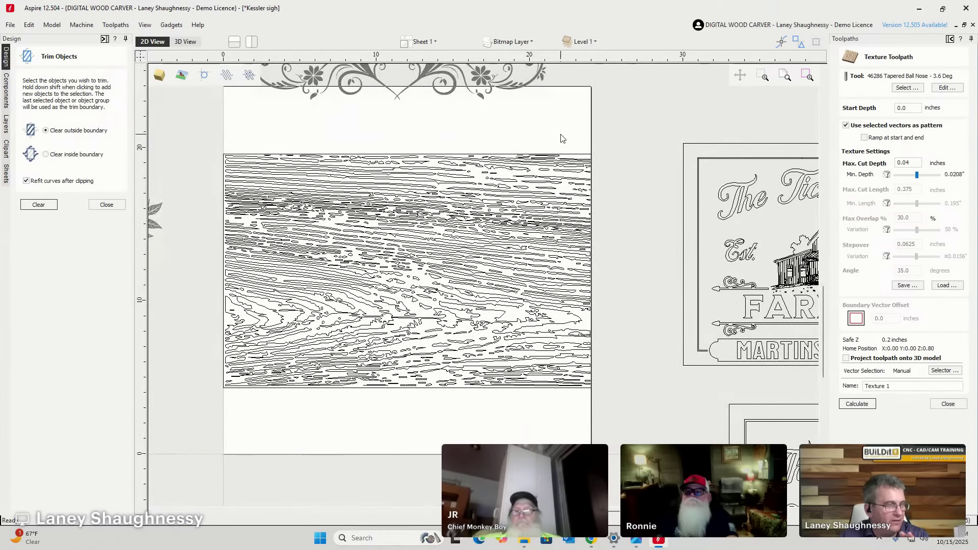
{"action": "mouse_move", "coordinate": [611, 543]}
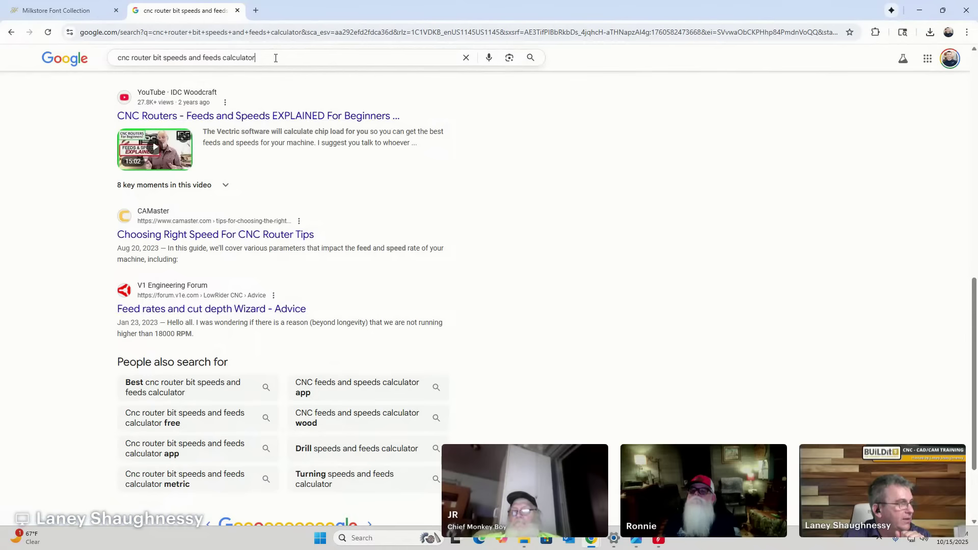
Replace the query with 'router bit speeds and feeds calculator' and scroll the results.
{"action": "left_click_drag", "start_coordinate": [256, 58], "coordinate": [131, 57]}
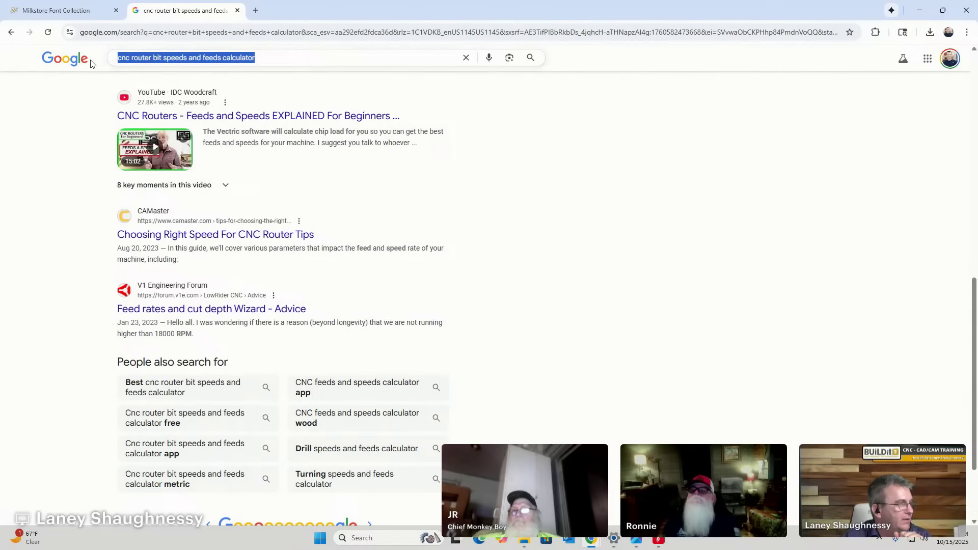
{"action": "type", "text": "router bit "}
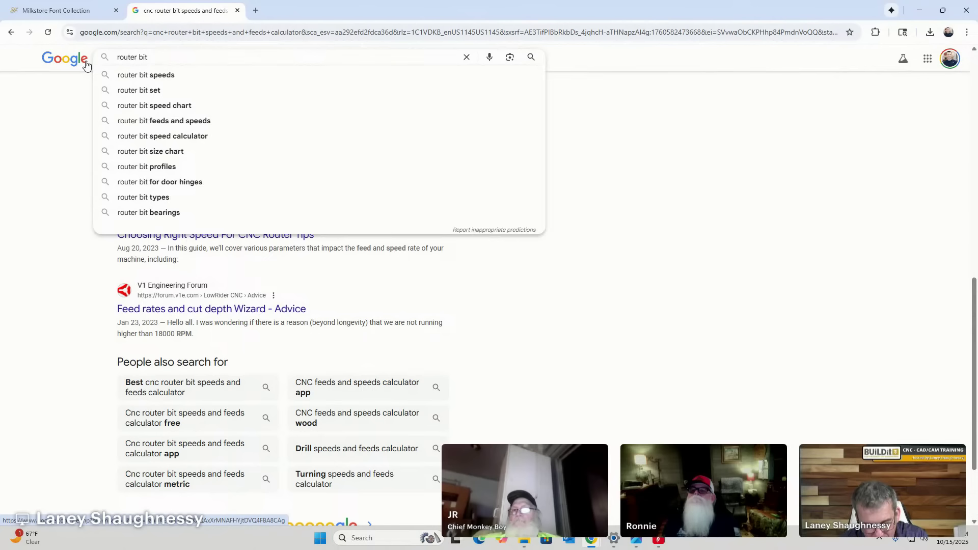
{"action": "type", "text": "speeds "}
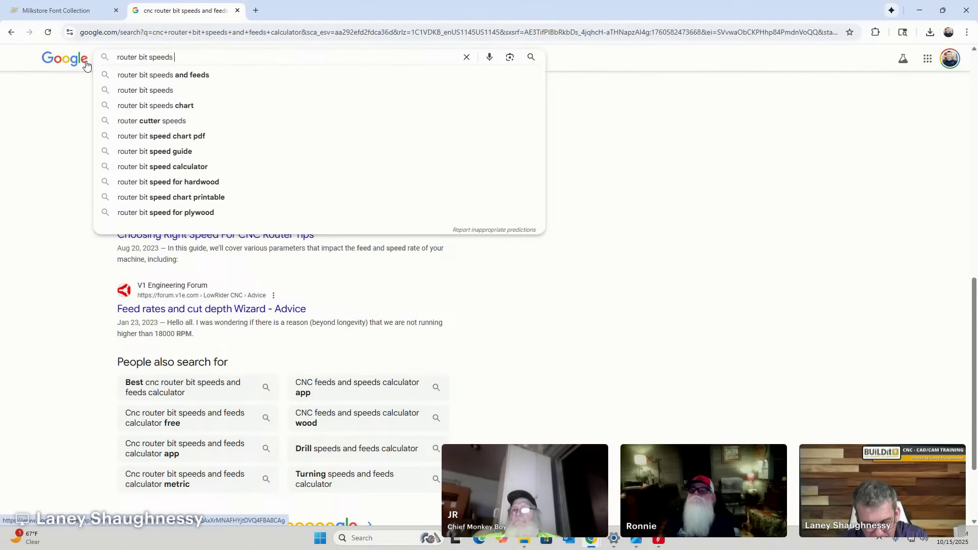
{"action": "type", "text": "and feeds ca"}
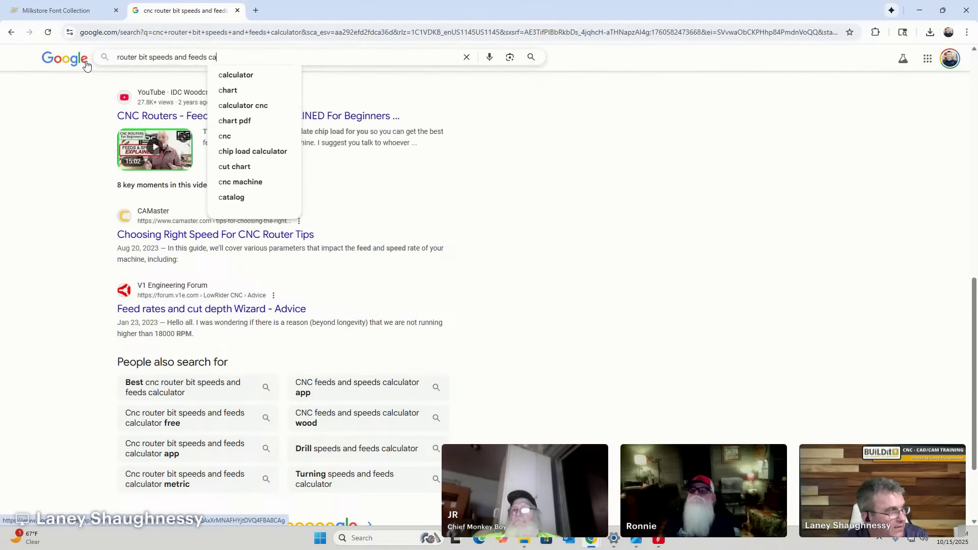
{"action": "type", "text": "lculator"}
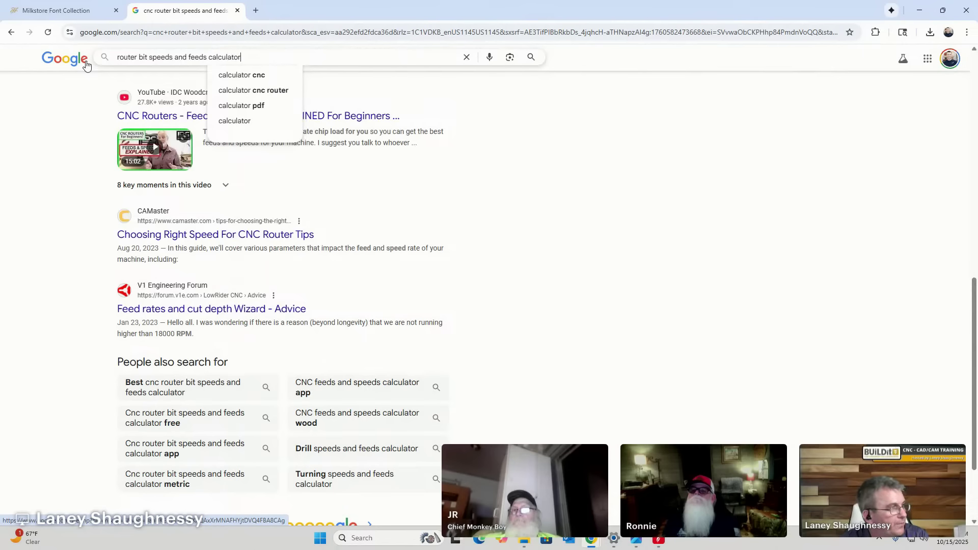
{"action": "key", "text": "Return"}
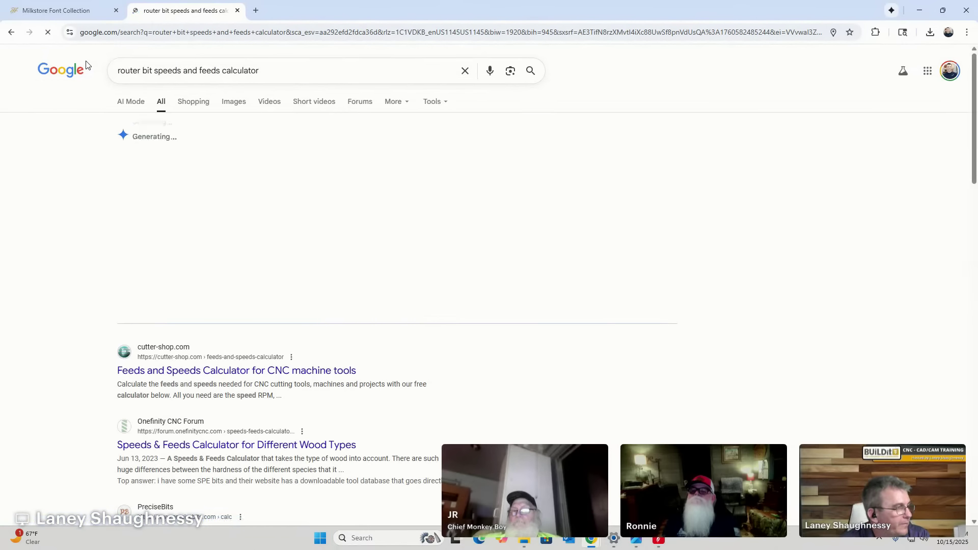
{"action": "scroll", "coordinate": [186, 294], "scroll_direction": "down", "scroll_amount": 7}
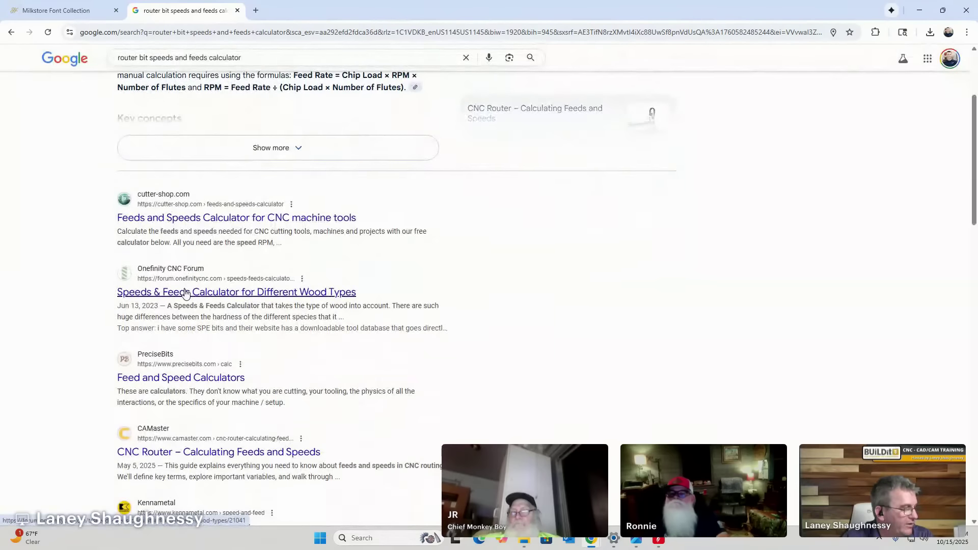
{"action": "scroll", "coordinate": [207, 286], "scroll_direction": "down", "scroll_amount": 4}
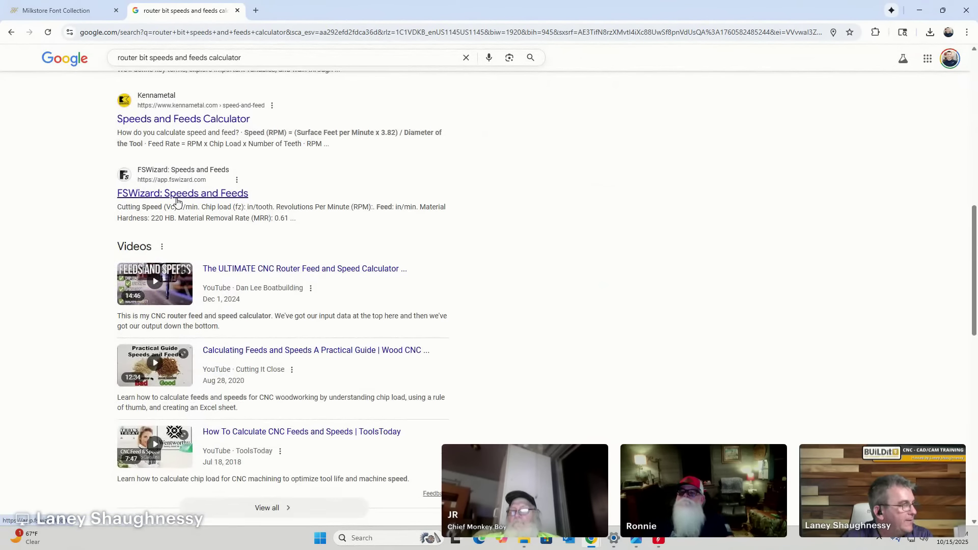
{"action": "scroll", "coordinate": [177, 203], "scroll_direction": "down", "scroll_amount": 3}
{"action": "scroll", "coordinate": [177, 203], "scroll_direction": "down", "scroll_amount": 3}
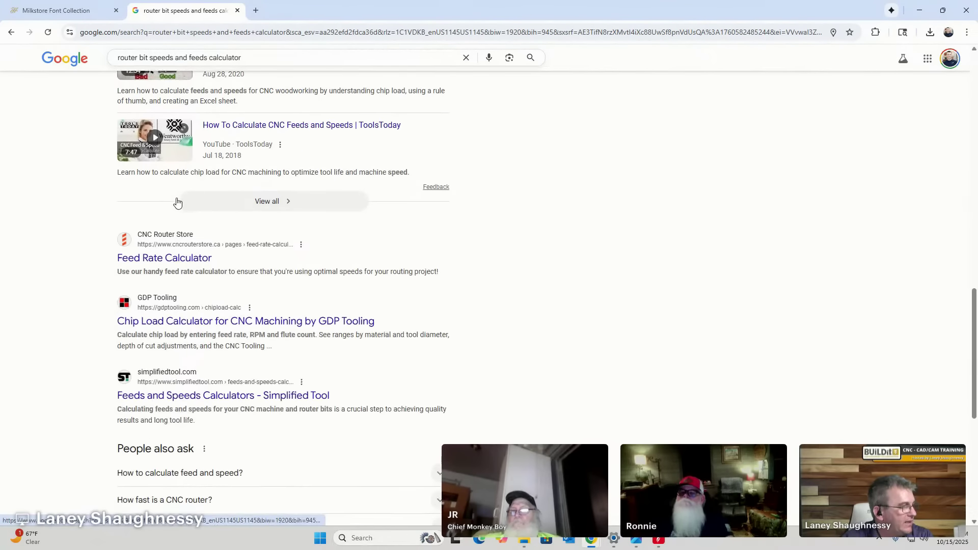
{"action": "scroll", "coordinate": [177, 202], "scroll_direction": "down", "scroll_amount": 2}
{"action": "scroll", "coordinate": [177, 200], "scroll_direction": "down", "scroll_amount": 5}
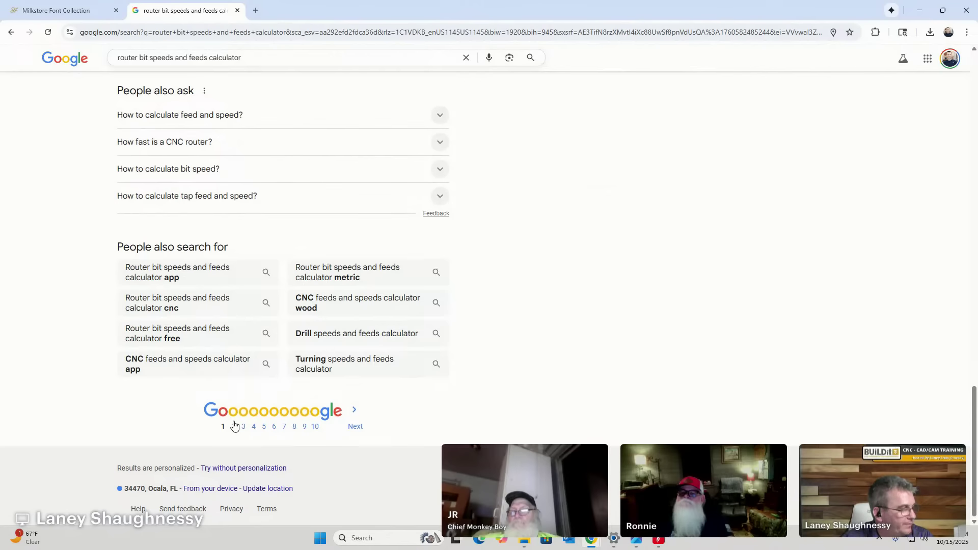
Browse on through the second and third pages of results.
{"action": "left_click", "coordinate": [234, 426]}
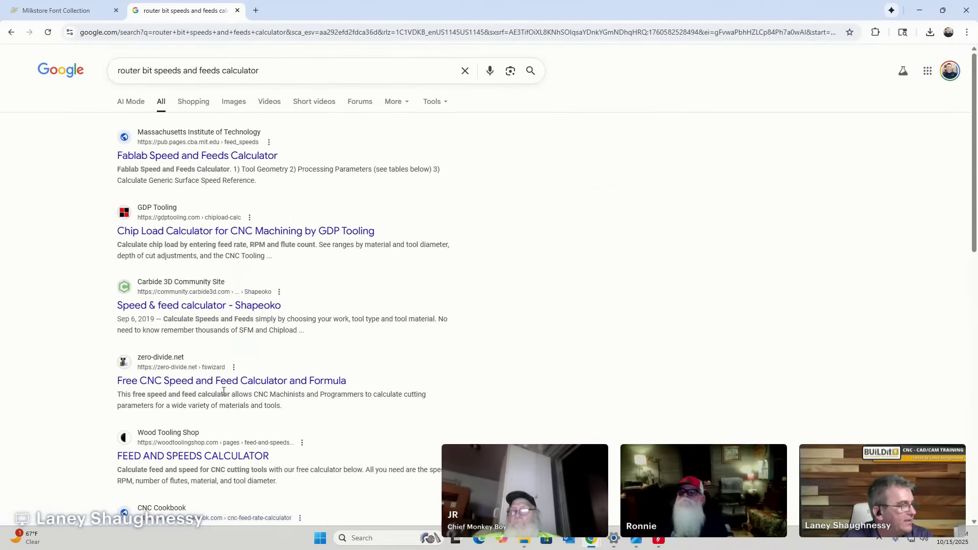
{"action": "scroll", "coordinate": [223, 391], "scroll_direction": "down", "scroll_amount": 3}
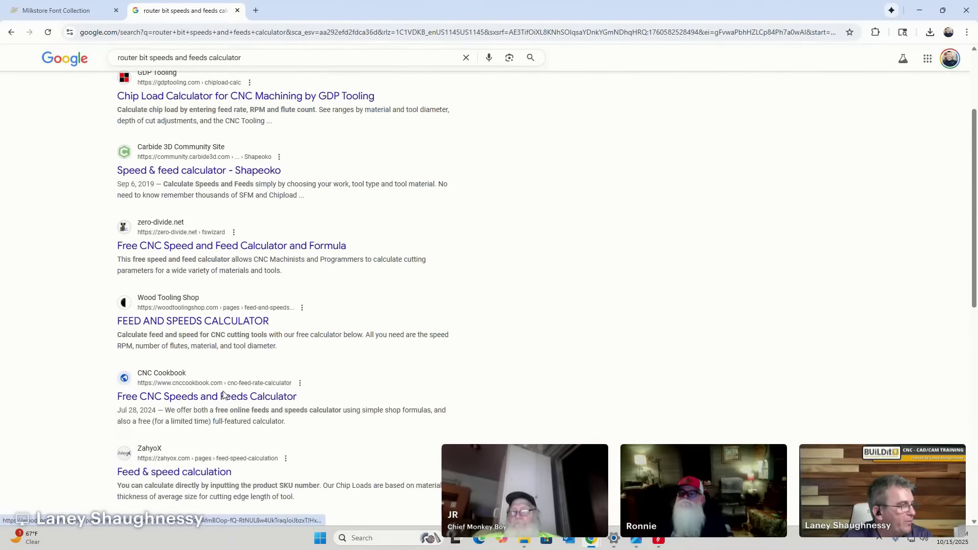
{"action": "scroll", "coordinate": [223, 392], "scroll_direction": "down", "scroll_amount": 6}
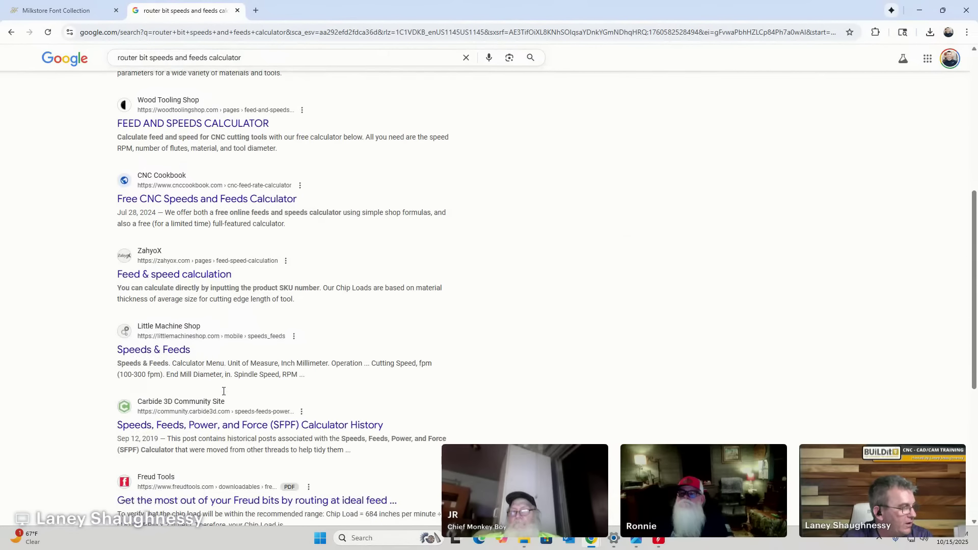
{"action": "scroll", "coordinate": [239, 357], "scroll_direction": "down", "scroll_amount": 4}
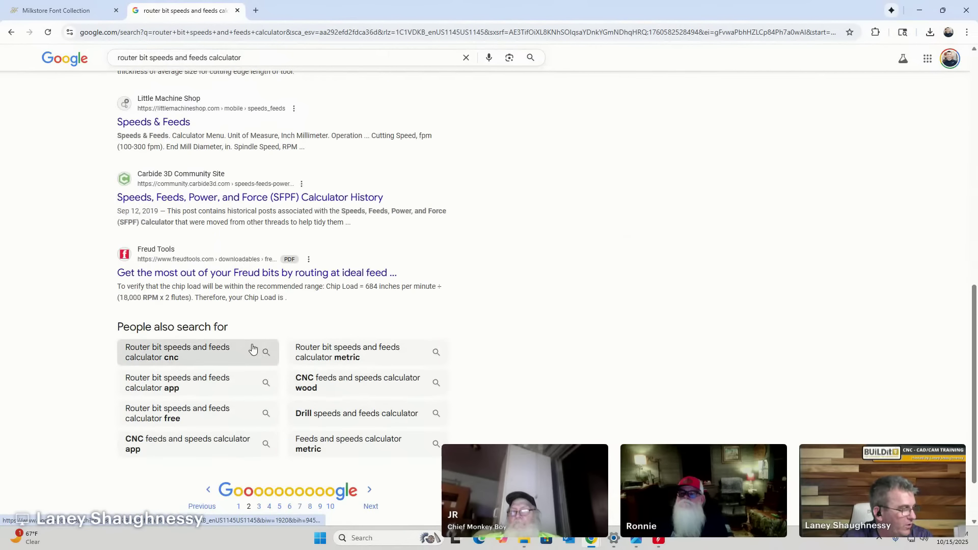
{"action": "left_click", "coordinate": [261, 429]}
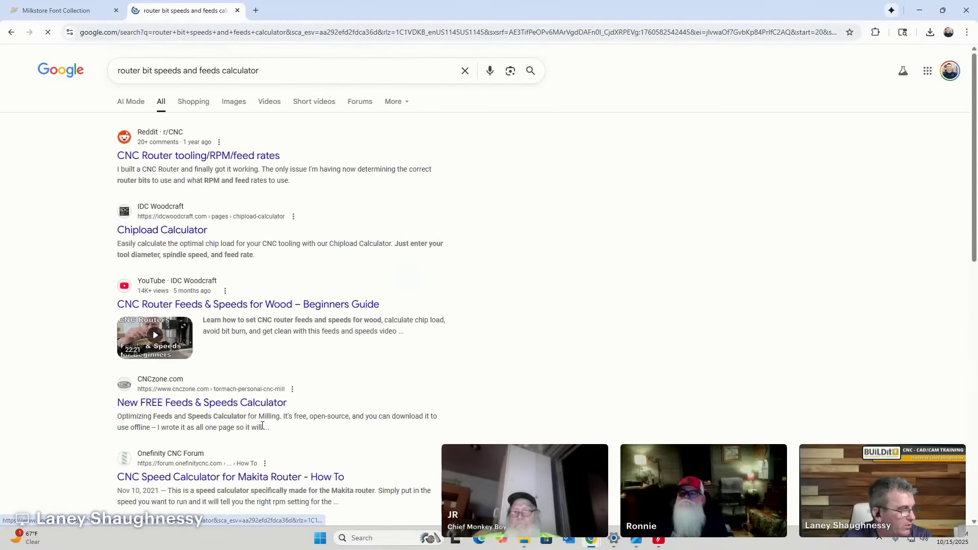
{"action": "scroll", "coordinate": [284, 316], "scroll_direction": "down", "scroll_amount": 2}
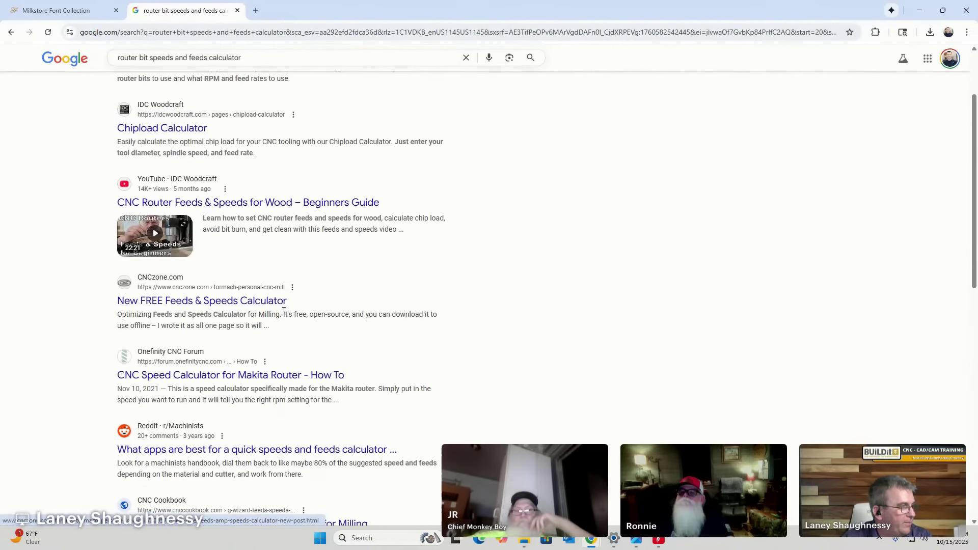
{"action": "scroll", "coordinate": [284, 316], "scroll_direction": "down", "scroll_amount": 1}
{"action": "scroll", "coordinate": [283, 313], "scroll_direction": "down", "scroll_amount": 4}
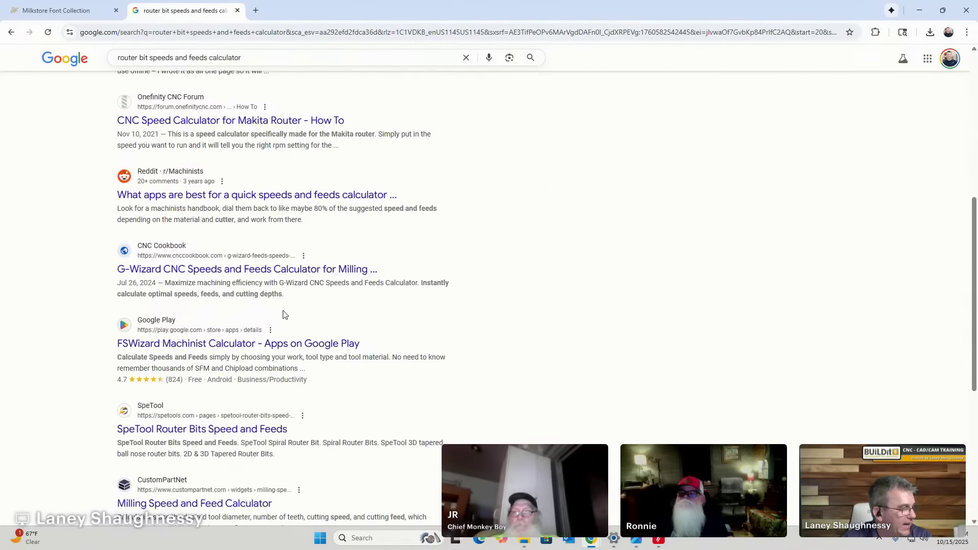
{"action": "scroll", "coordinate": [284, 312], "scroll_direction": "down", "scroll_amount": 1}
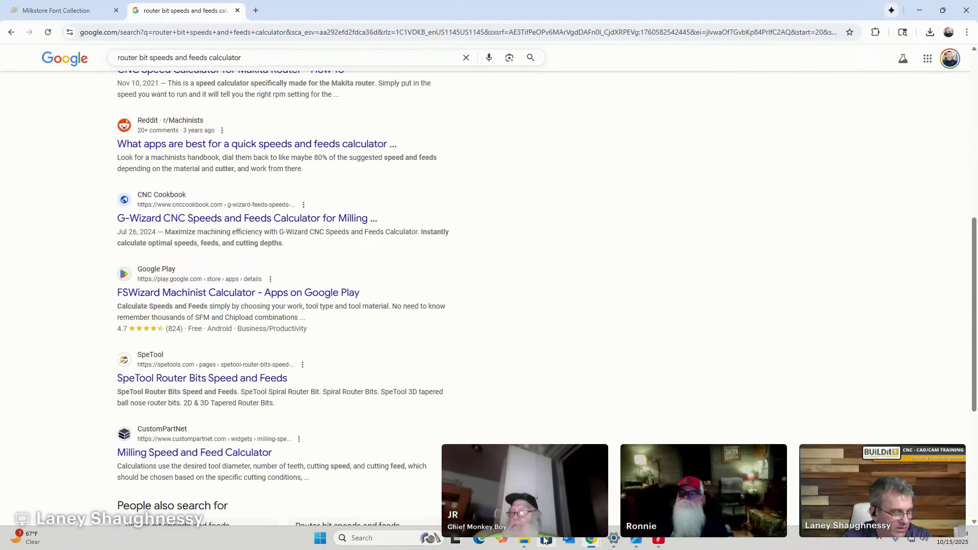
Find ScreenPal in the Start menu's full app list and launch it.
{"action": "left_click", "coordinate": [320, 541]}
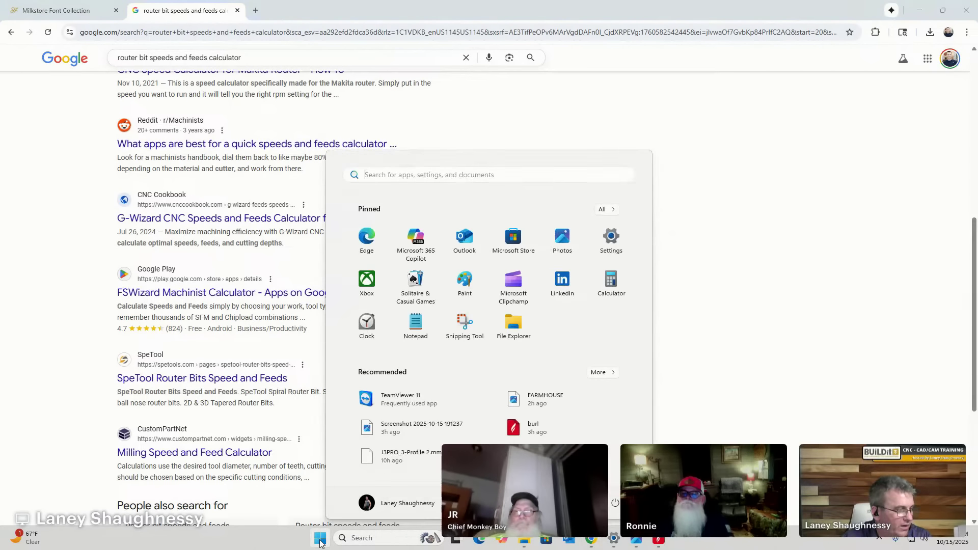
{"action": "left_click", "coordinate": [604, 211]}
{"action": "scroll", "coordinate": [443, 384], "scroll_direction": "down", "scroll_amount": 3}
{"action": "scroll", "coordinate": [442, 384], "scroll_direction": "down", "scroll_amount": 8}
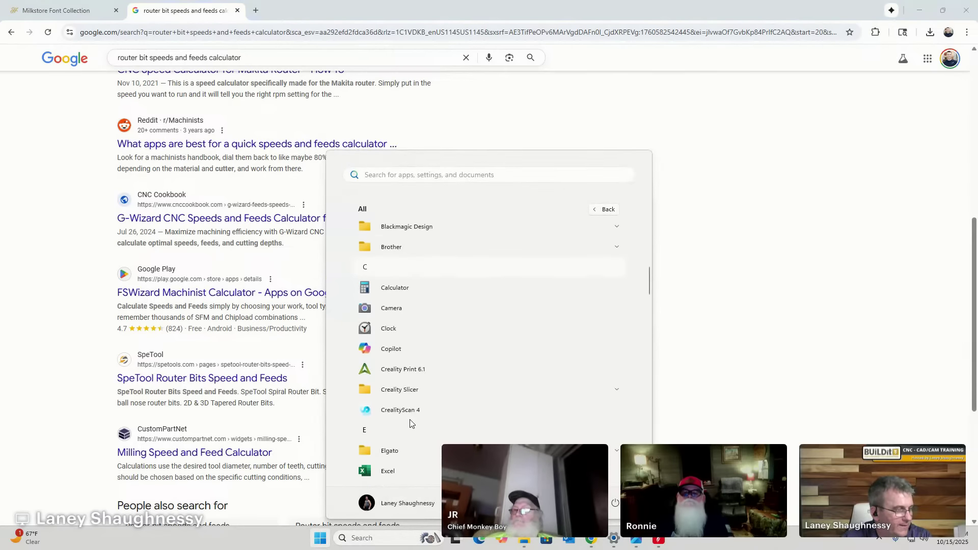
{"action": "scroll", "coordinate": [387, 375], "scroll_direction": "down", "scroll_amount": 10}
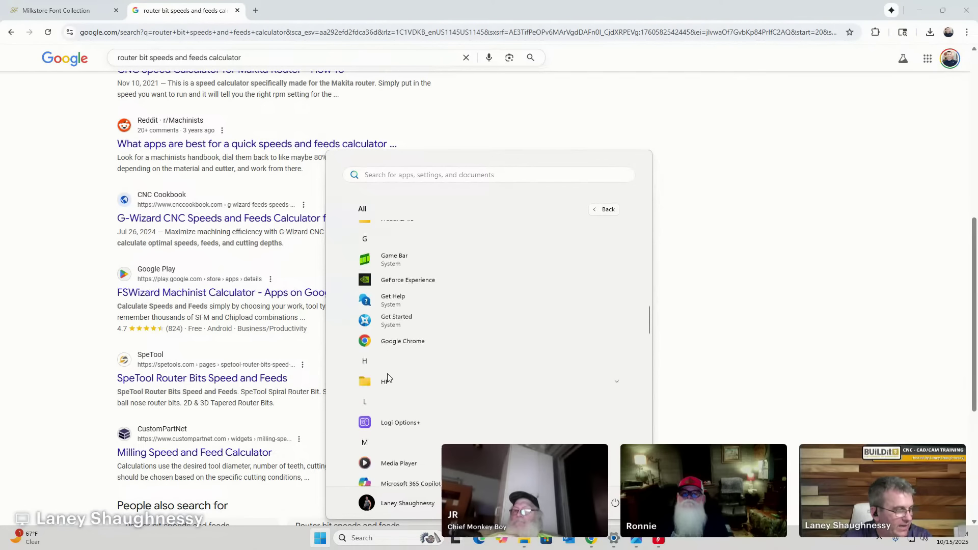
{"action": "scroll", "coordinate": [387, 377], "scroll_direction": "down", "scroll_amount": 10}
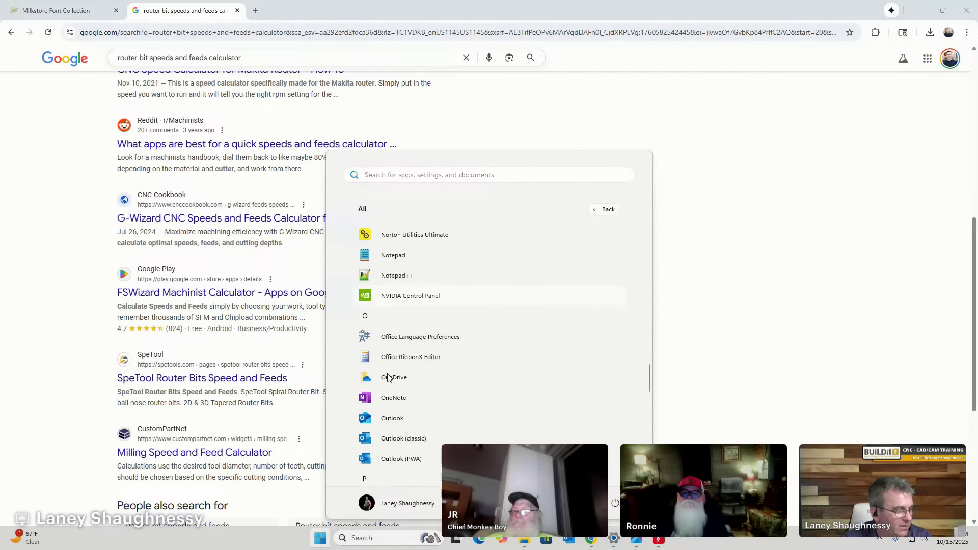
{"action": "scroll", "coordinate": [391, 387], "scroll_direction": "down", "scroll_amount": 1}
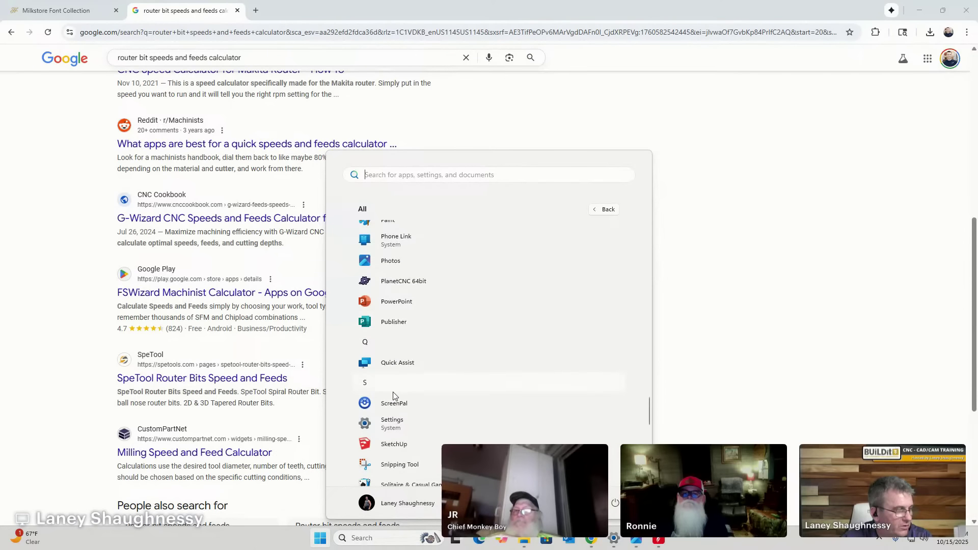
{"action": "left_click", "coordinate": [395, 404]}
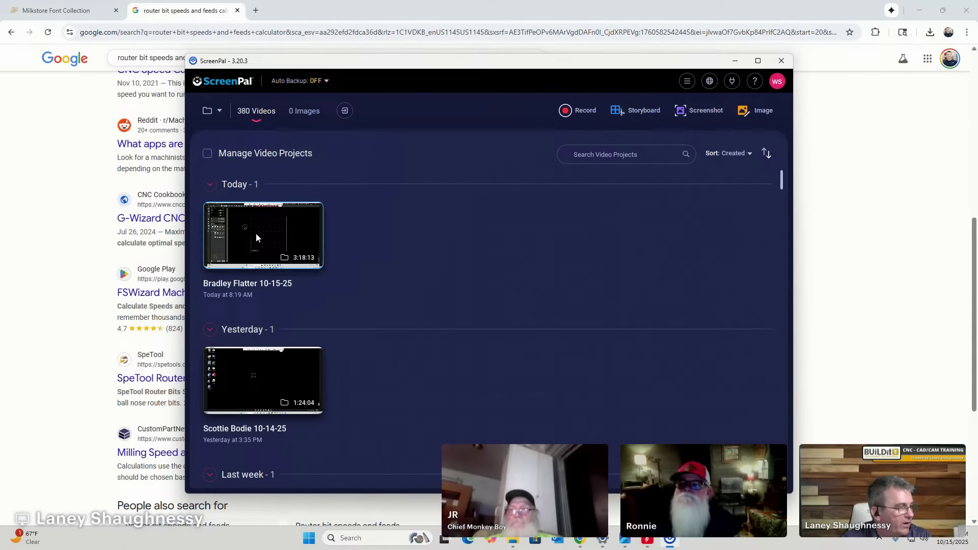
Open today's recording project and scrub the timeline ahead to the product web page footage.
{"action": "left_click", "coordinate": [256, 237]}
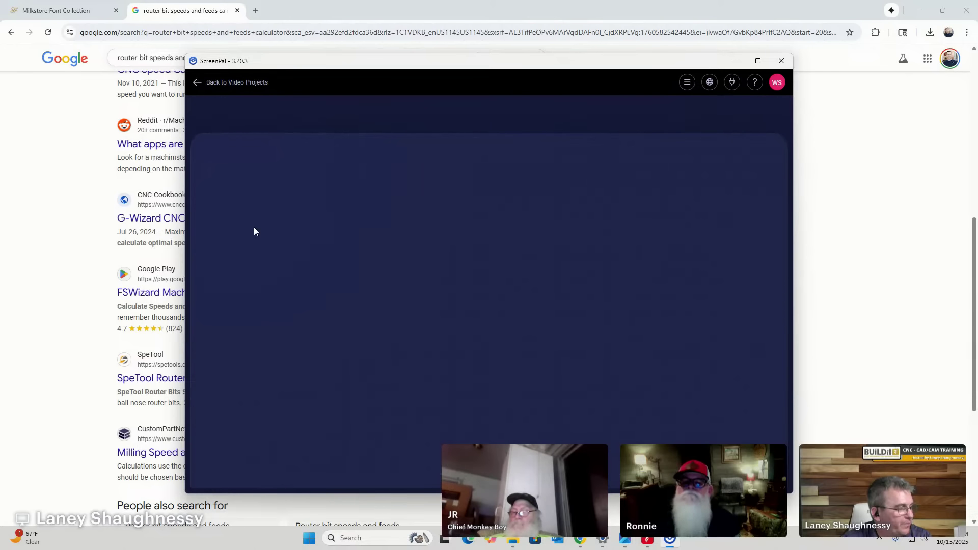
{"action": "left_click", "coordinate": [312, 460]}
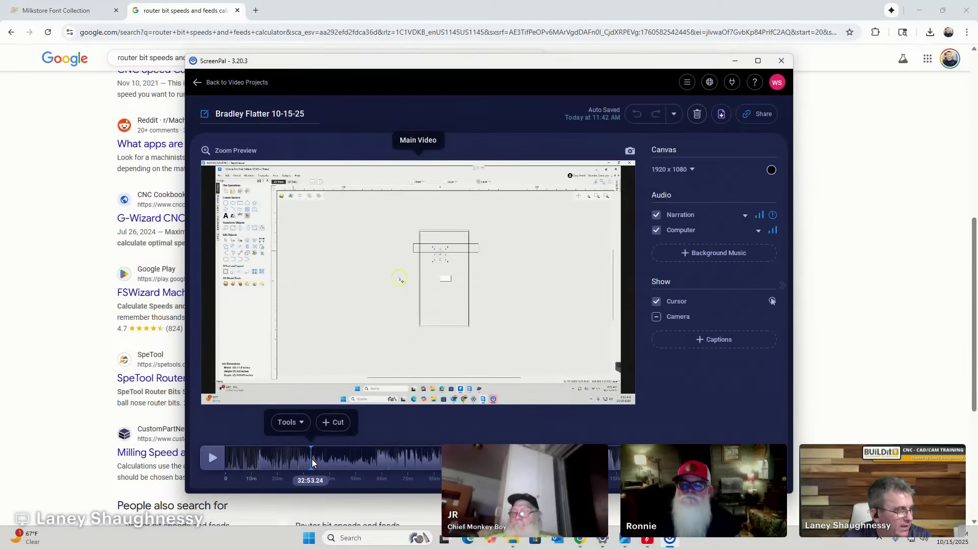
{"action": "left_click", "coordinate": [392, 457]}
{"action": "left_click", "coordinate": [526, 458]}
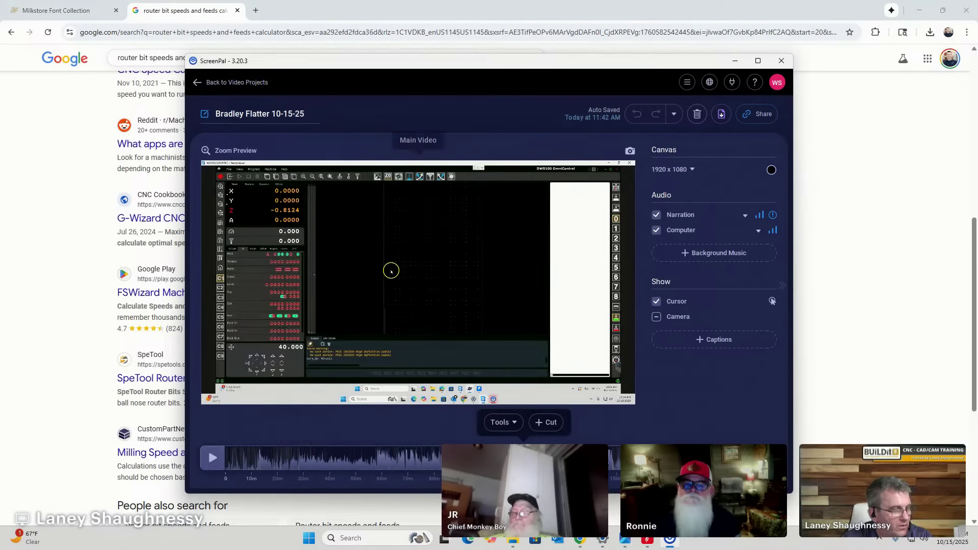
{"action": "left_click", "coordinate": [628, 458]}
{"action": "left_click", "coordinate": [673, 458]}
{"action": "left_click", "coordinate": [700, 459]}
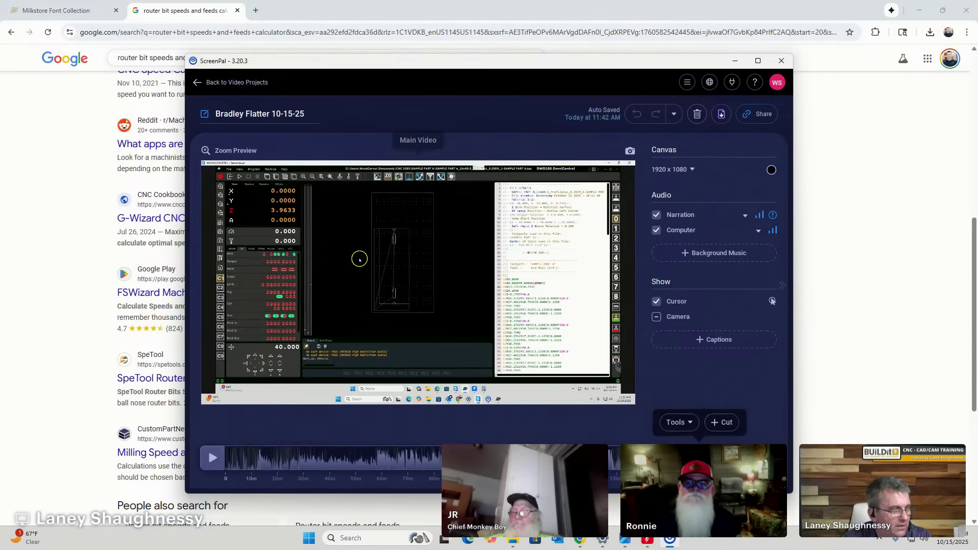
{"action": "left_click", "coordinate": [713, 458]}
{"action": "left_click", "coordinate": [726, 458]}
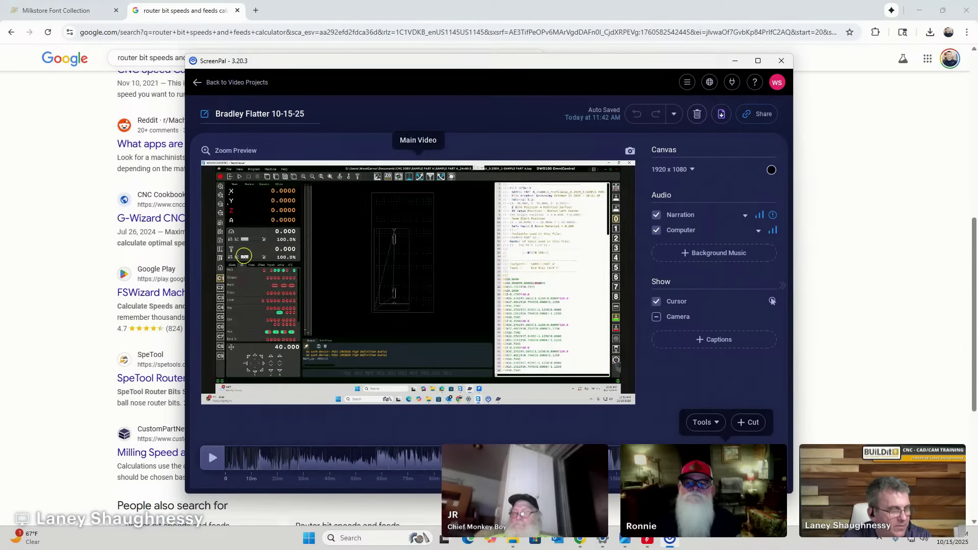
{"action": "left_click", "coordinate": [733, 459]}
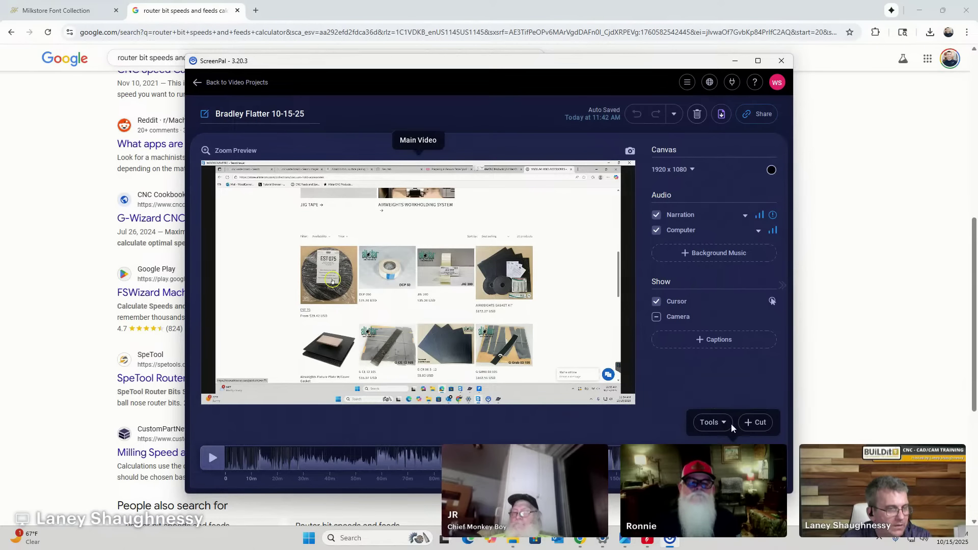
Select the Main Video clip, view its resize and style settings, then return to Chrome.
{"action": "left_click", "coordinate": [547, 206]}
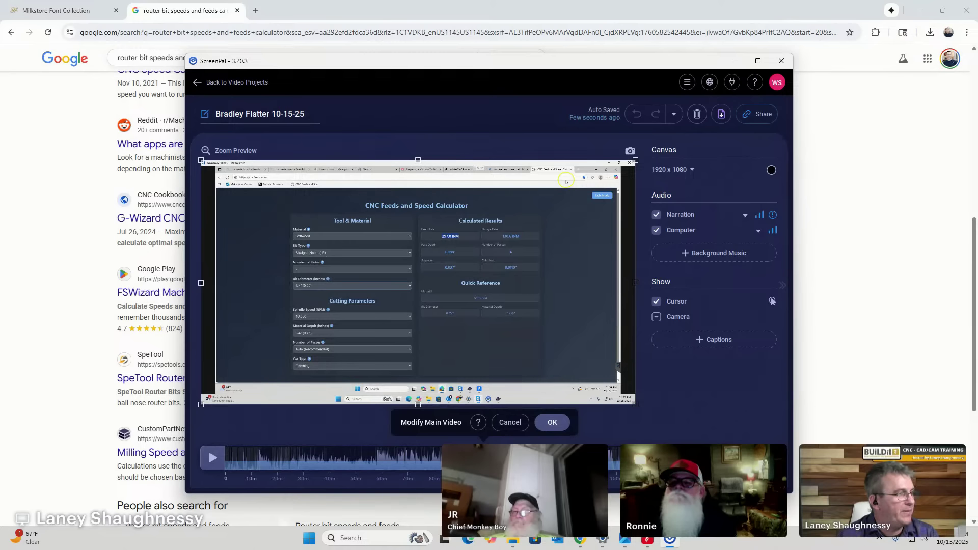
{"action": "left_click", "coordinate": [214, 216]}
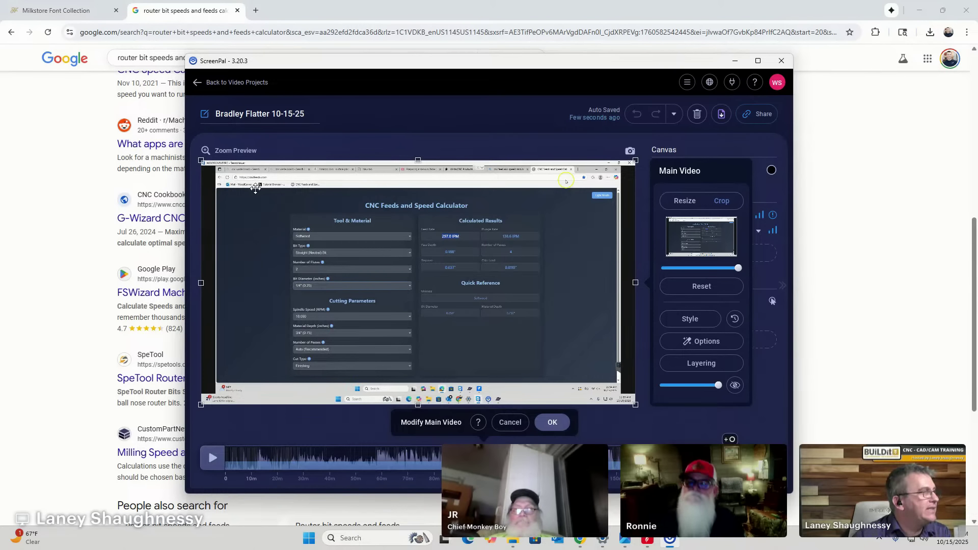
{"action": "left_click", "coordinate": [199, 9]}
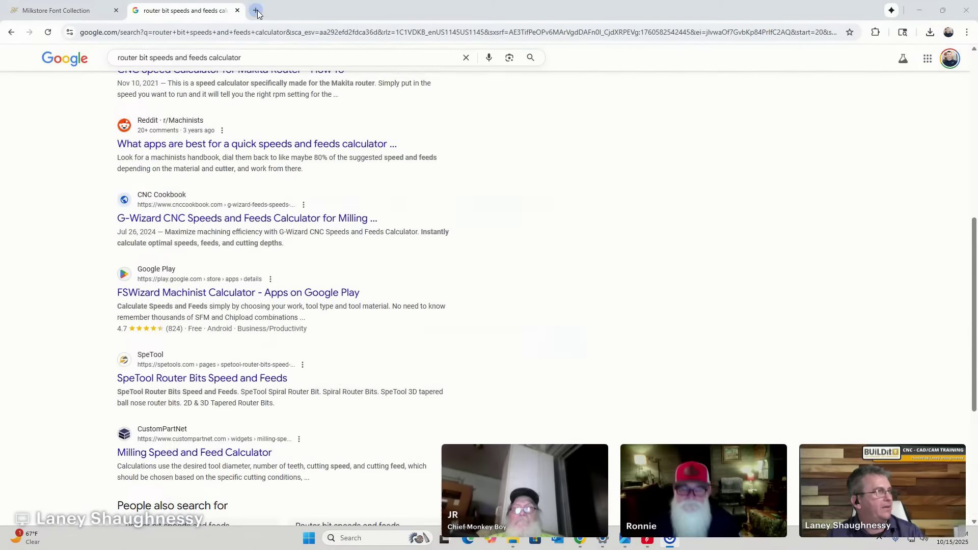
Go to cncfeeds.com in a fresh Chrome tab.
{"action": "left_click", "coordinate": [256, 10]}
{"action": "type", "text": "cnc"}
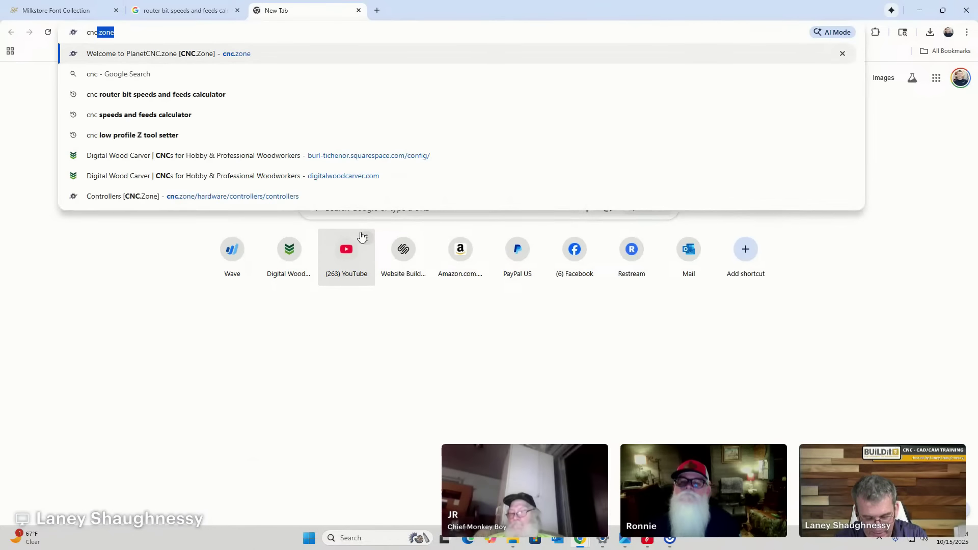
{"action": "type", "text": "feeds.com"}
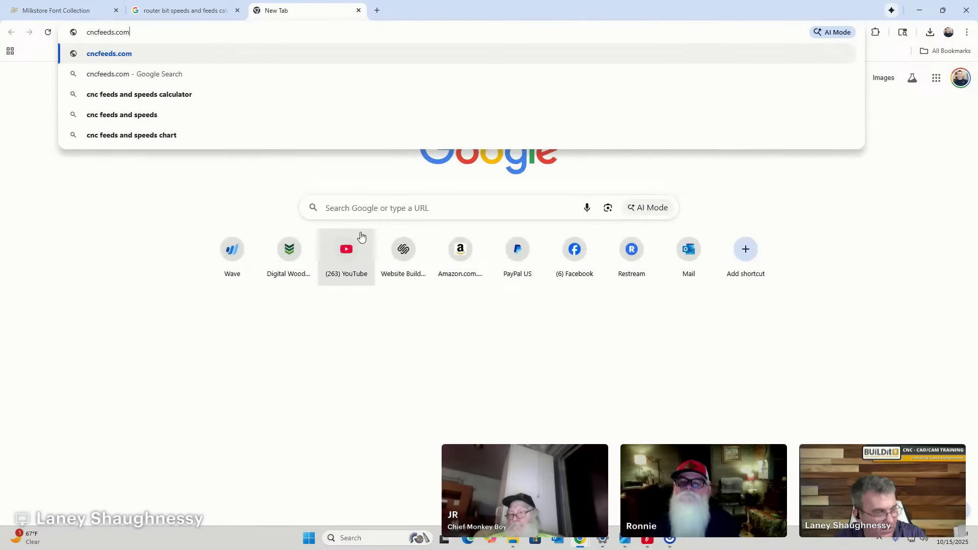
{"action": "key", "text": "Return"}
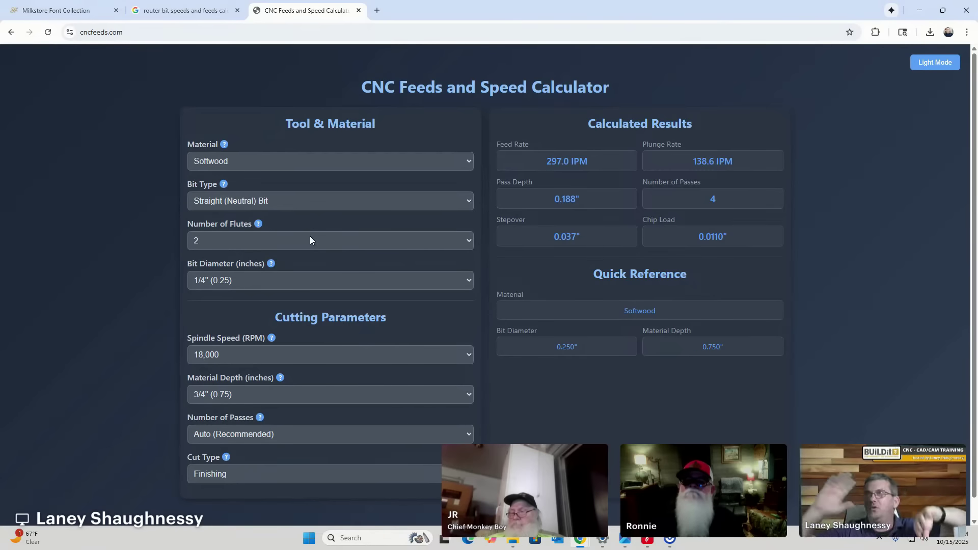
Set material to Plywood and bit to Downcut, keeping 2 flutes, 1/4", 18,000 RPM, 3/4" depth.
{"action": "left_click", "coordinate": [378, 160]}
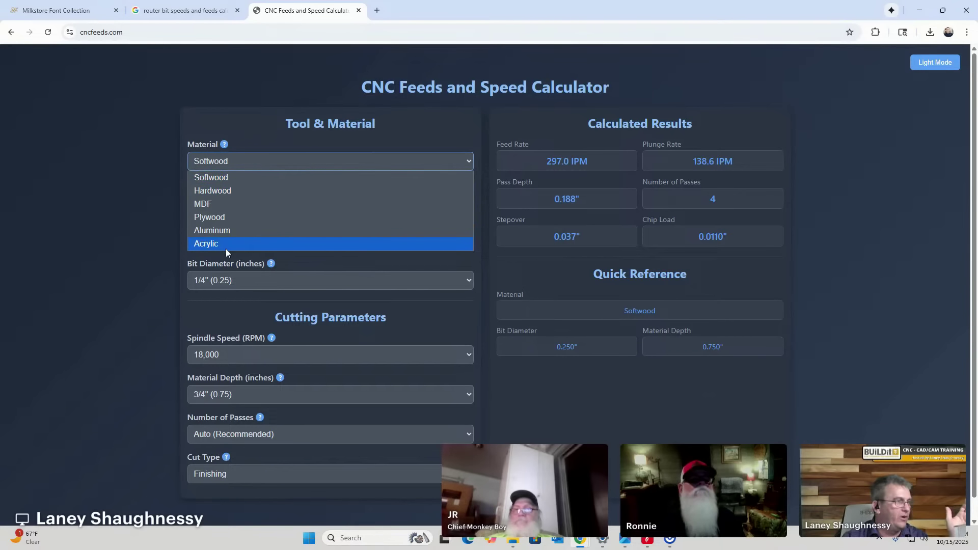
{"action": "left_click", "coordinate": [222, 220]}
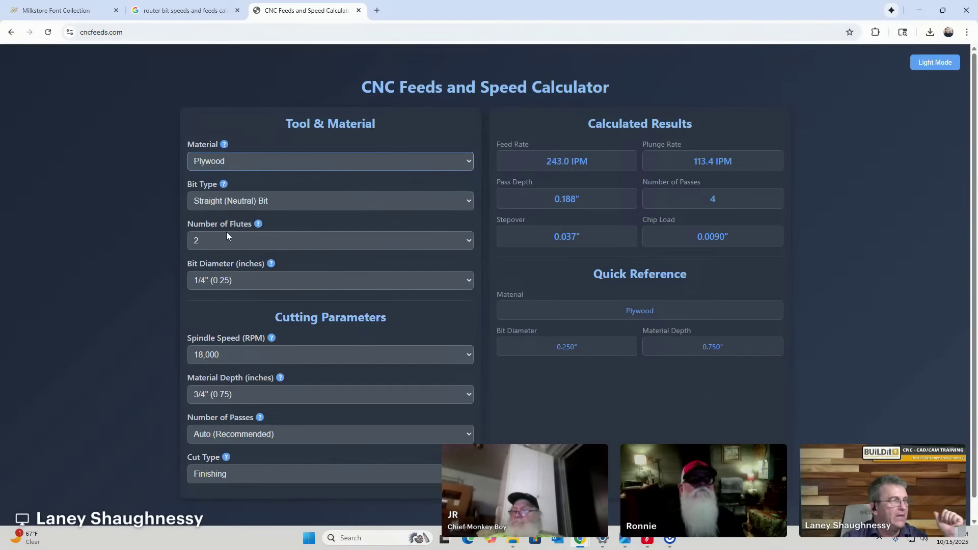
{"action": "left_click", "coordinate": [231, 194]}
{"action": "left_click", "coordinate": [224, 242]}
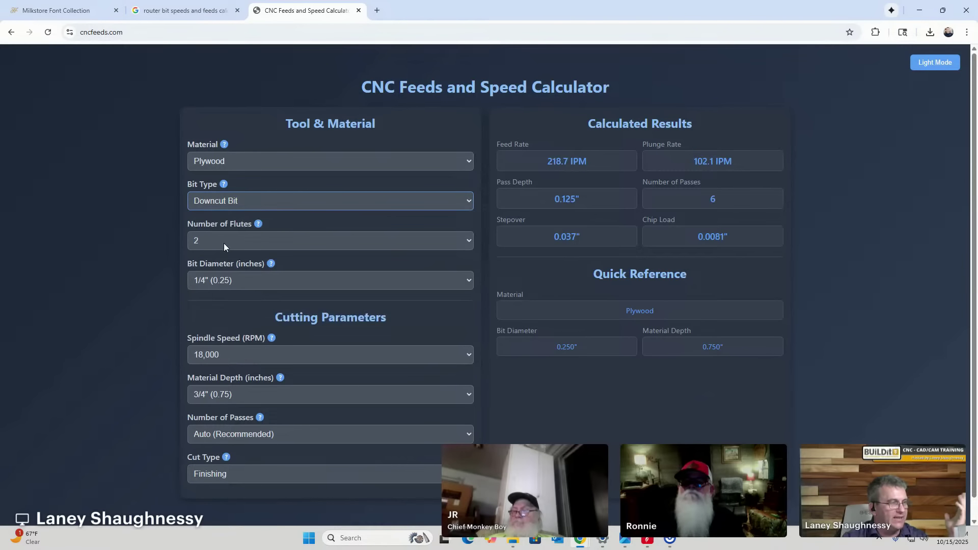
{"action": "left_click", "coordinate": [225, 241]}
{"action": "left_click", "coordinate": [227, 238]}
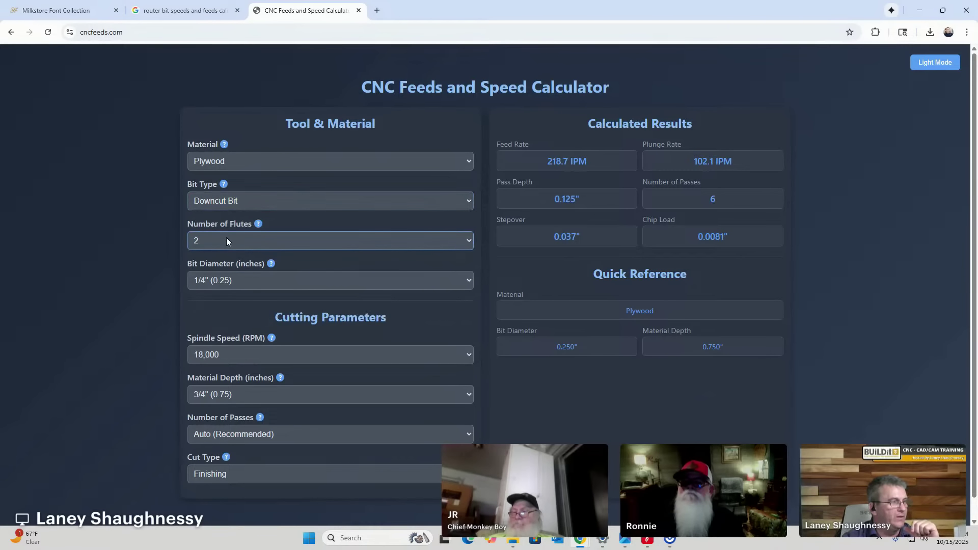
{"action": "left_click", "coordinate": [226, 280]}
{"action": "left_click", "coordinate": [218, 356]}
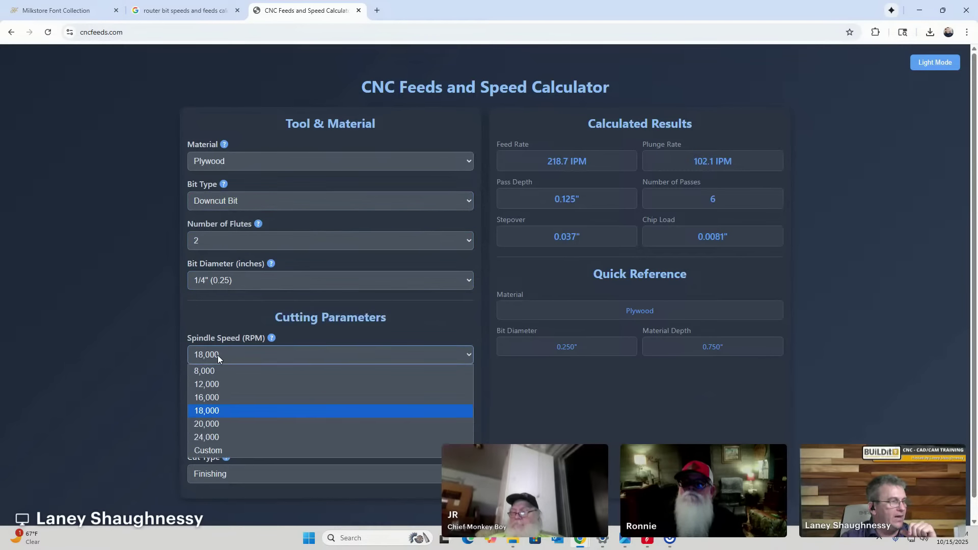
{"action": "left_click", "coordinate": [210, 416]}
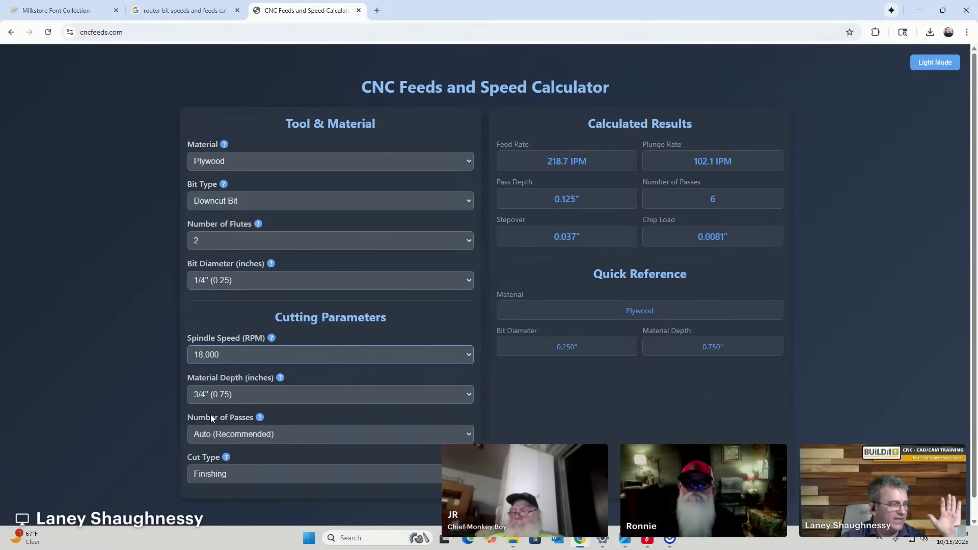
{"action": "left_click", "coordinate": [205, 396]}
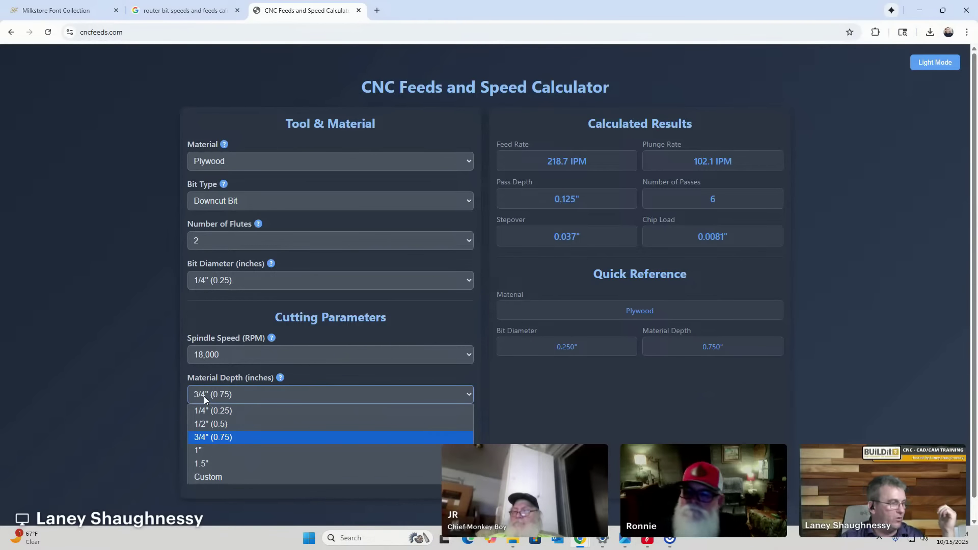
{"action": "left_click", "coordinate": [204, 396]}
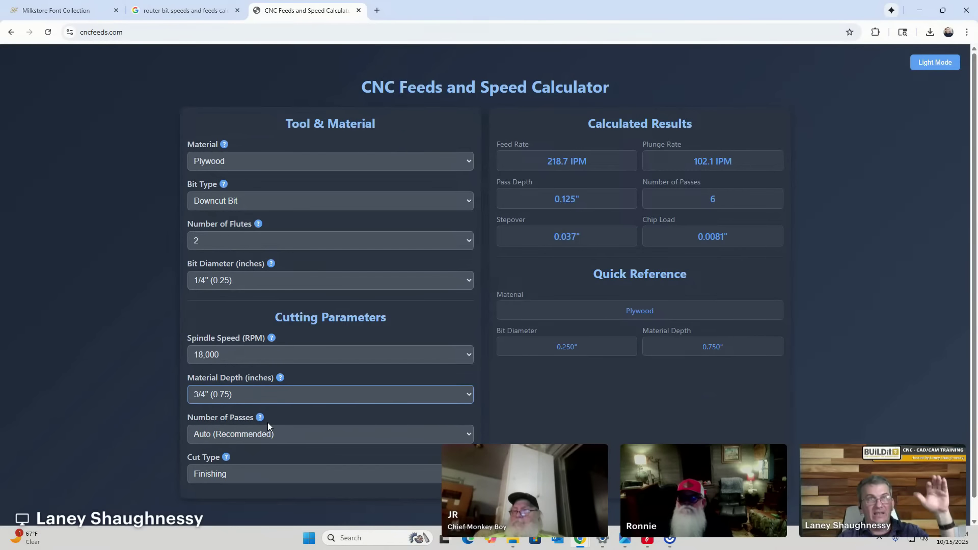
Keep cut type at Finishing and read 218.7 IPM feed, 102.1 IPM plunge, 0.125" pass depth, 6 passes.
{"action": "left_click", "coordinate": [194, 474]}
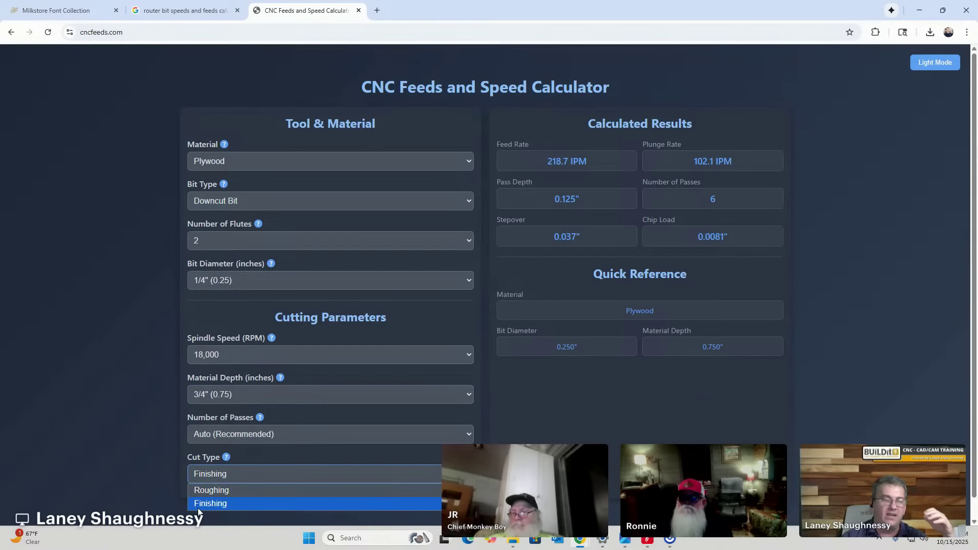
{"action": "left_click", "coordinate": [197, 492]}
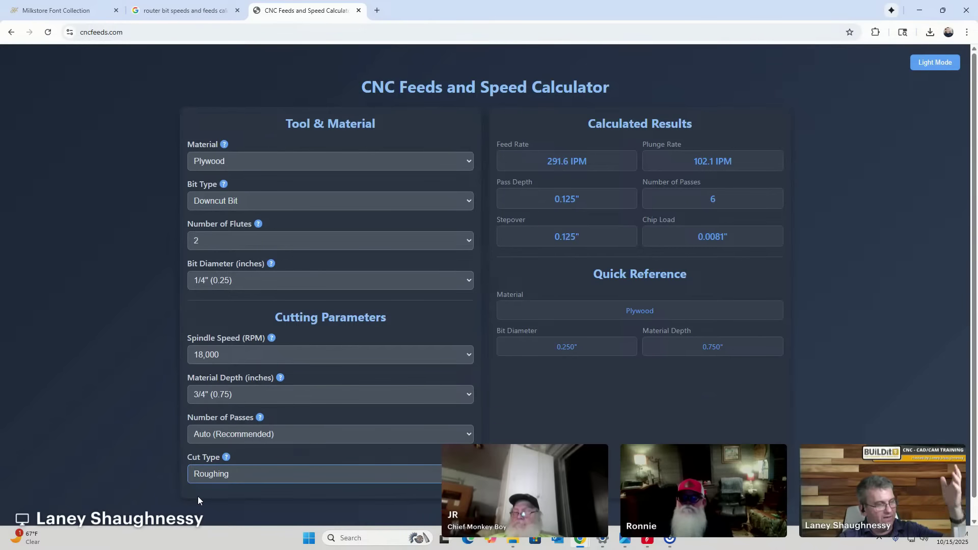
{"action": "left_click", "coordinate": [202, 475]}
{"action": "left_click", "coordinate": [209, 504]}
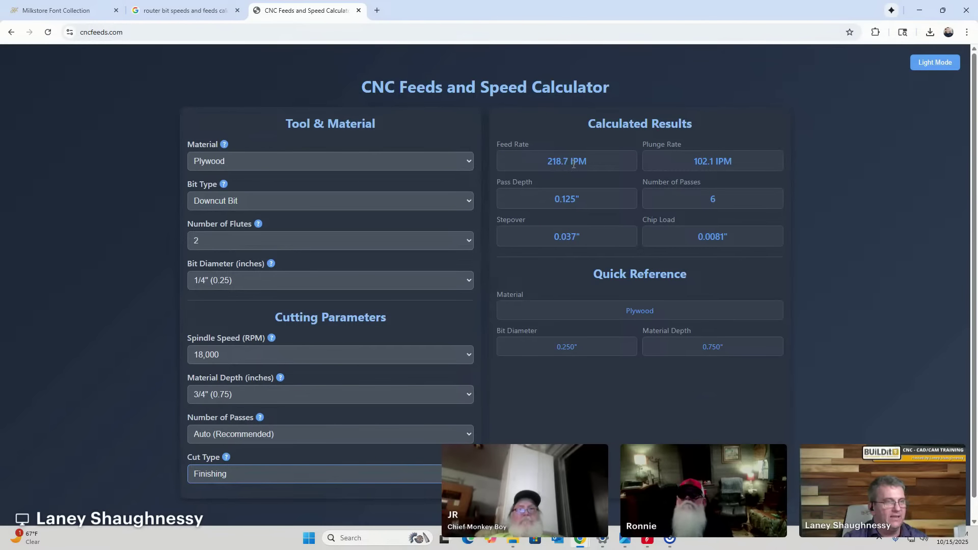
{"action": "left_click", "coordinate": [551, 161]}
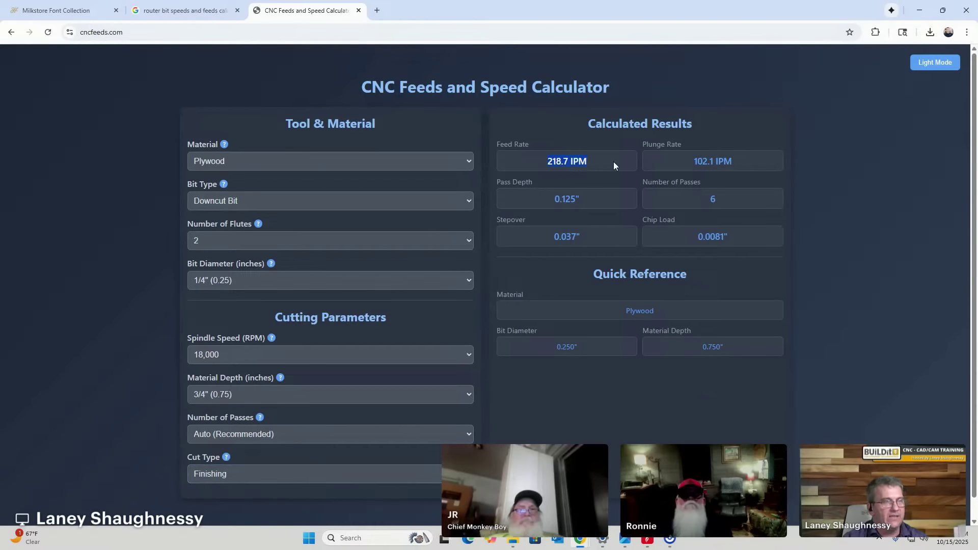
{"action": "left_click_drag", "start_coordinate": [689, 161], "coordinate": [752, 162]}
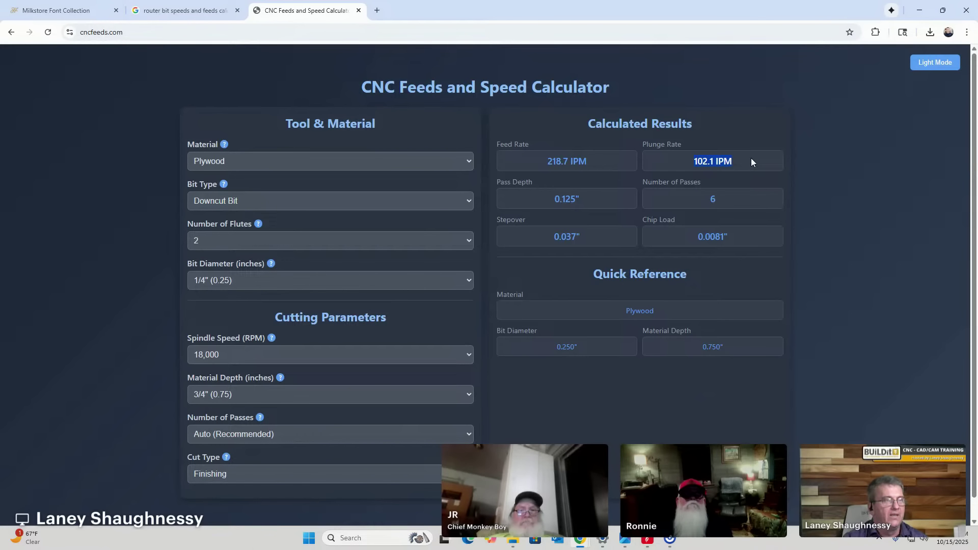
{"action": "left_click_drag", "start_coordinate": [553, 198], "coordinate": [605, 197]}
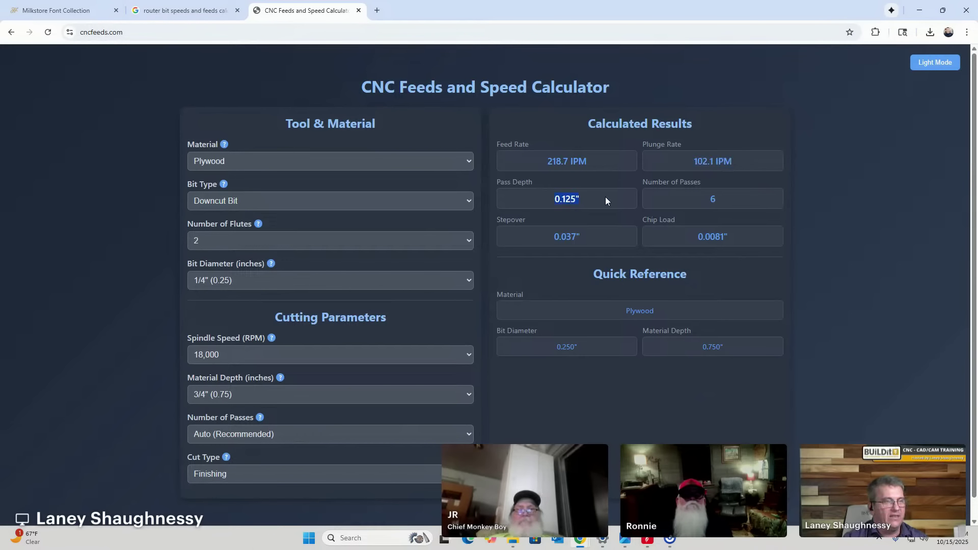
{"action": "left_click", "coordinate": [710, 198]}
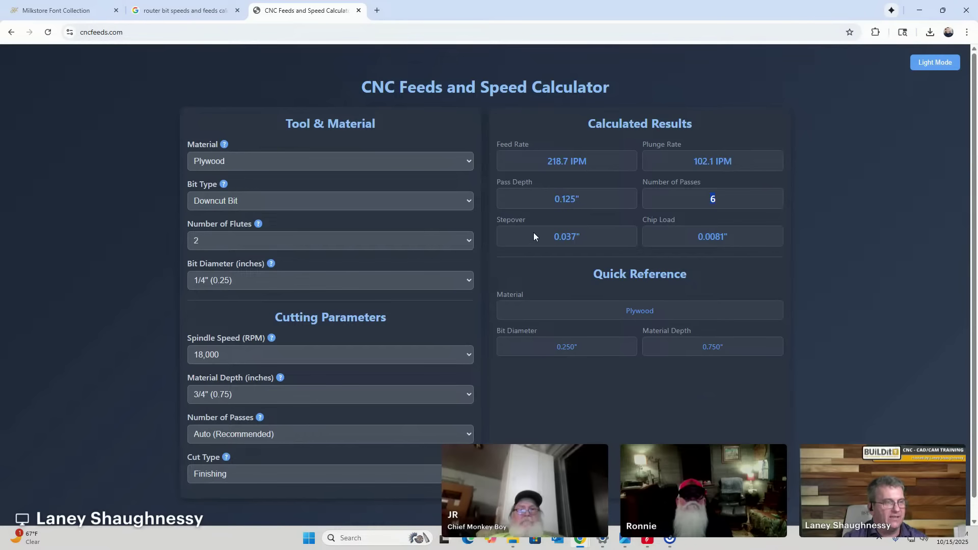
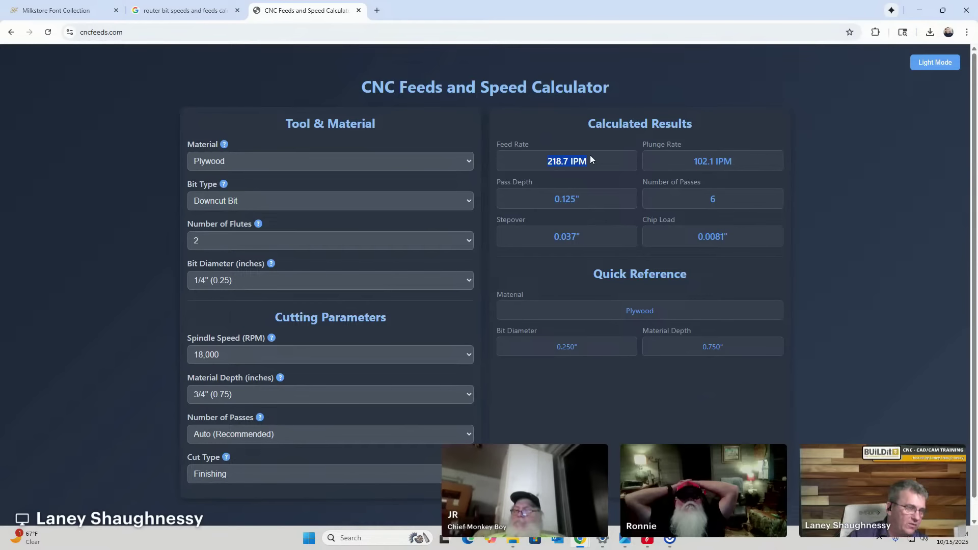
Compare the calculator results for MDF, Hardwood and Softwood, then set the material back to Plywood.
{"action": "left_click", "coordinate": [275, 161]}
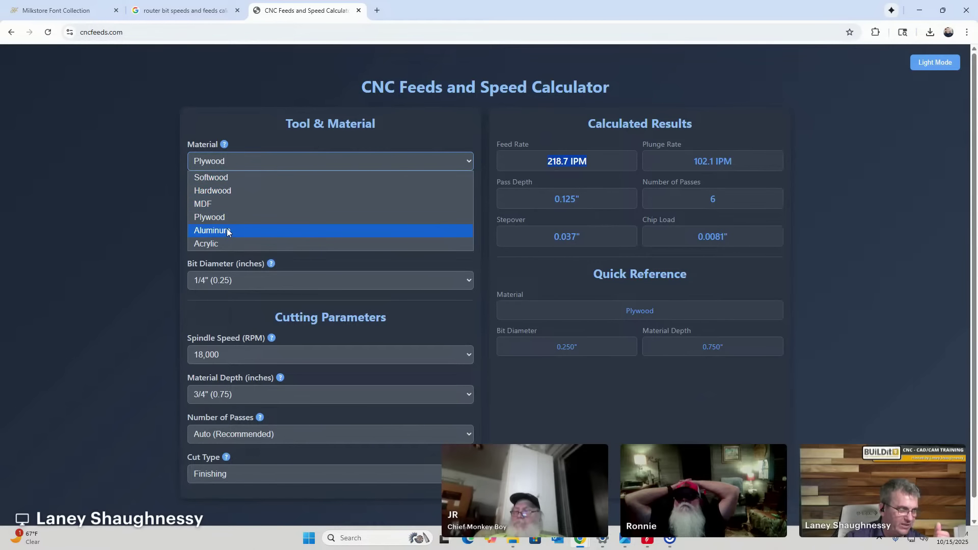
{"action": "left_click", "coordinate": [227, 208]}
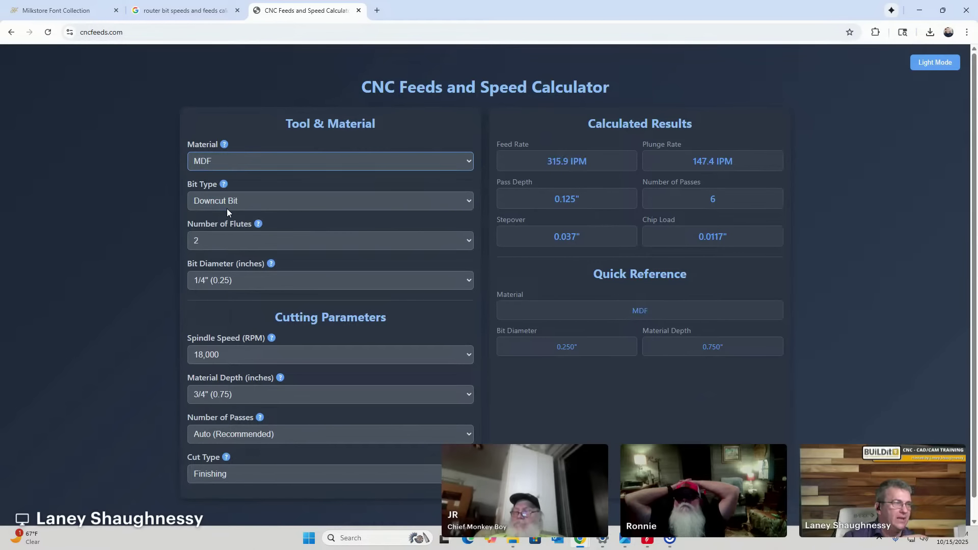
{"action": "left_click", "coordinate": [285, 161]}
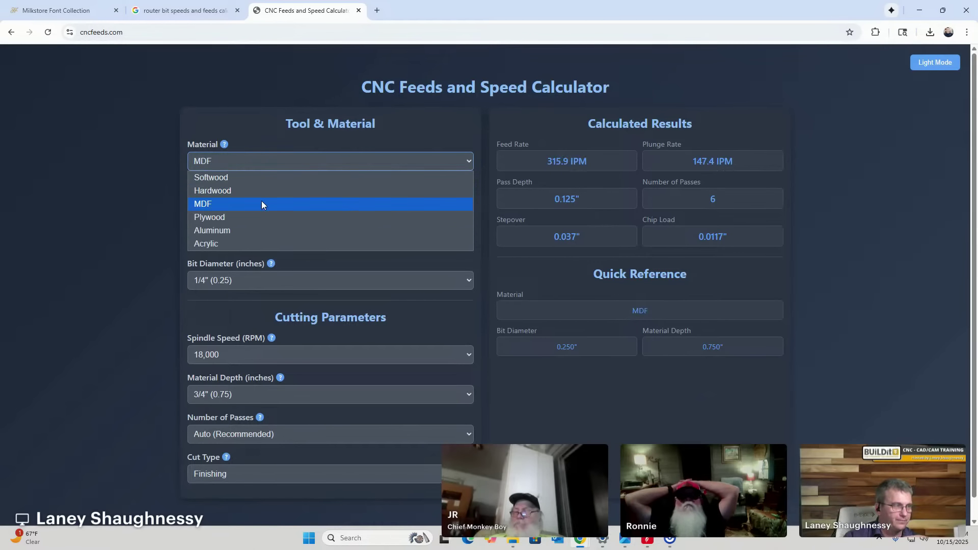
{"action": "left_click", "coordinate": [220, 191]}
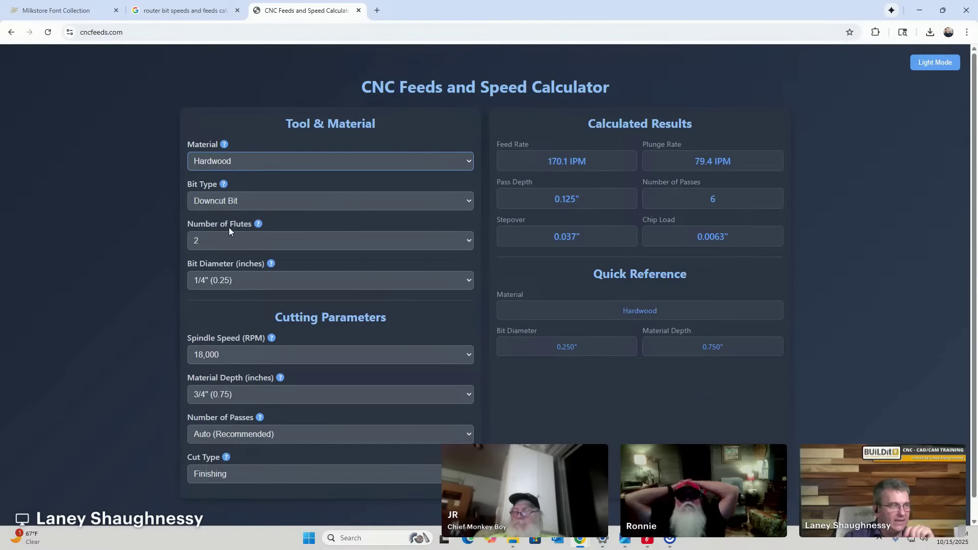
{"action": "left_click", "coordinate": [249, 161]}
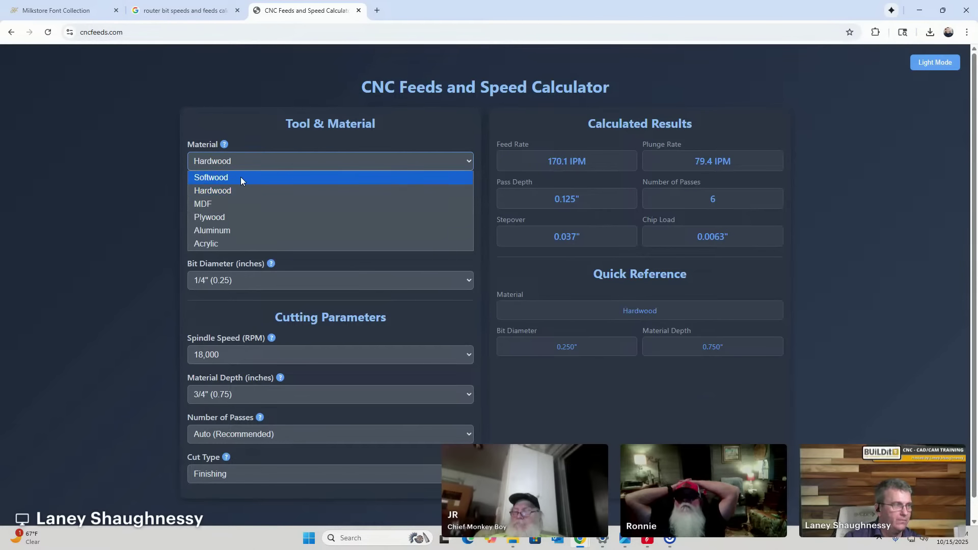
{"action": "left_click", "coordinate": [240, 177]}
{"action": "left_click", "coordinate": [241, 163]}
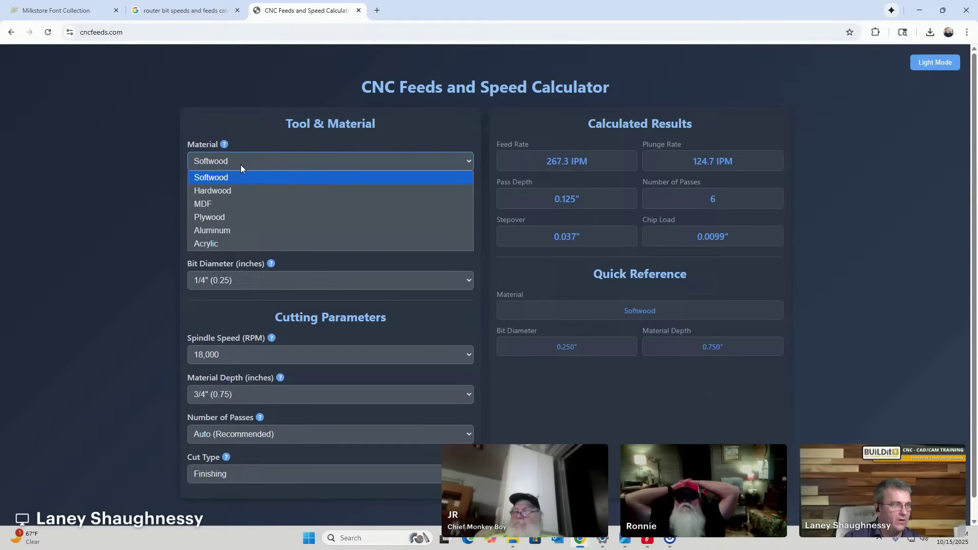
{"action": "left_click", "coordinate": [227, 216]}
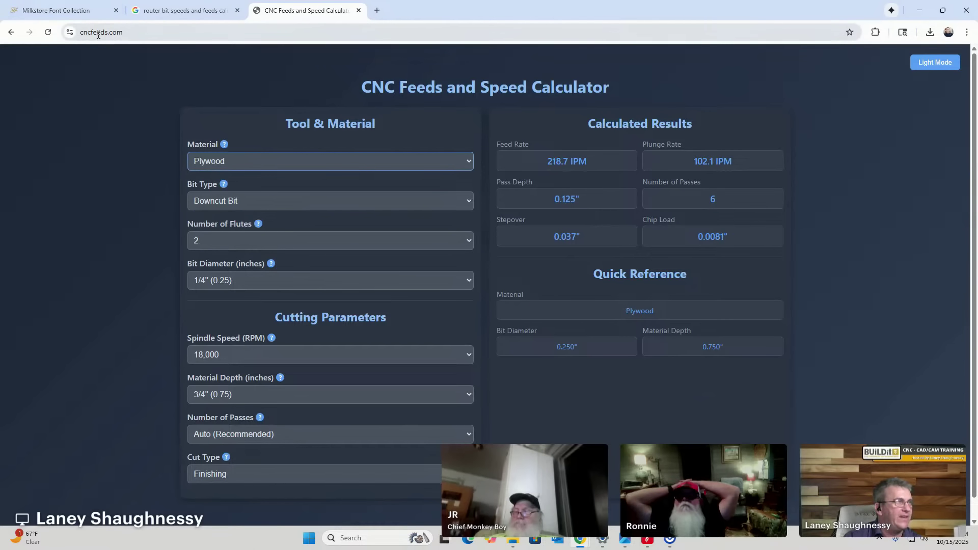
Return to Aspire, hide the video editor, and close the Trim Objects form.
{"action": "left_click", "coordinate": [919, 10]}
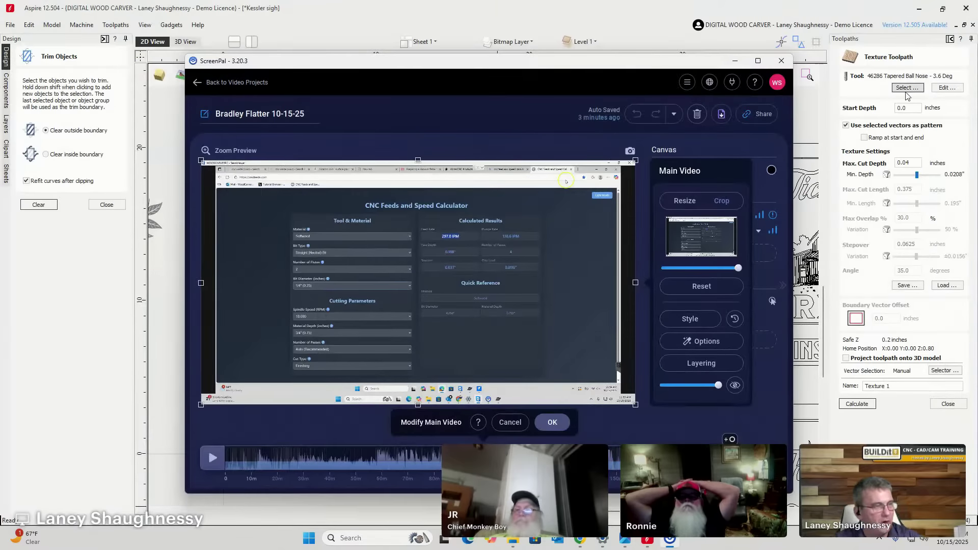
{"action": "left_click", "coordinate": [735, 61]}
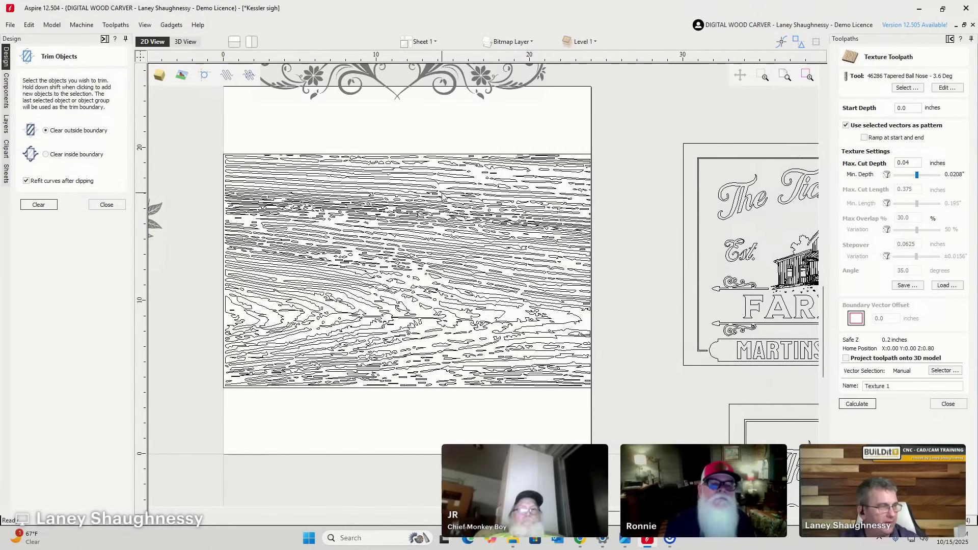
{"action": "scroll", "coordinate": [441, 195], "scroll_direction": "up", "scroll_amount": 3}
{"action": "scroll", "coordinate": [345, 272], "scroll_direction": "down", "scroll_amount": 2}
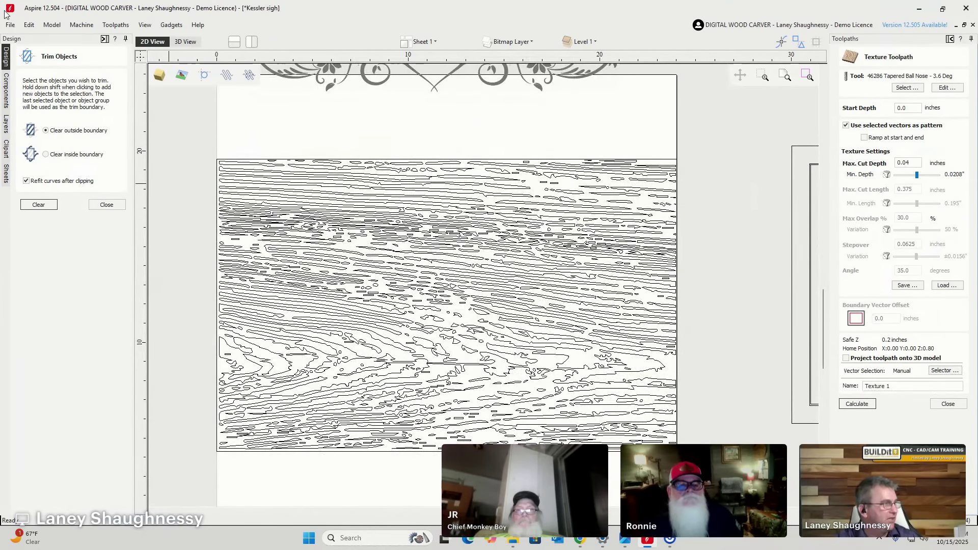
{"action": "left_click", "coordinate": [107, 204]}
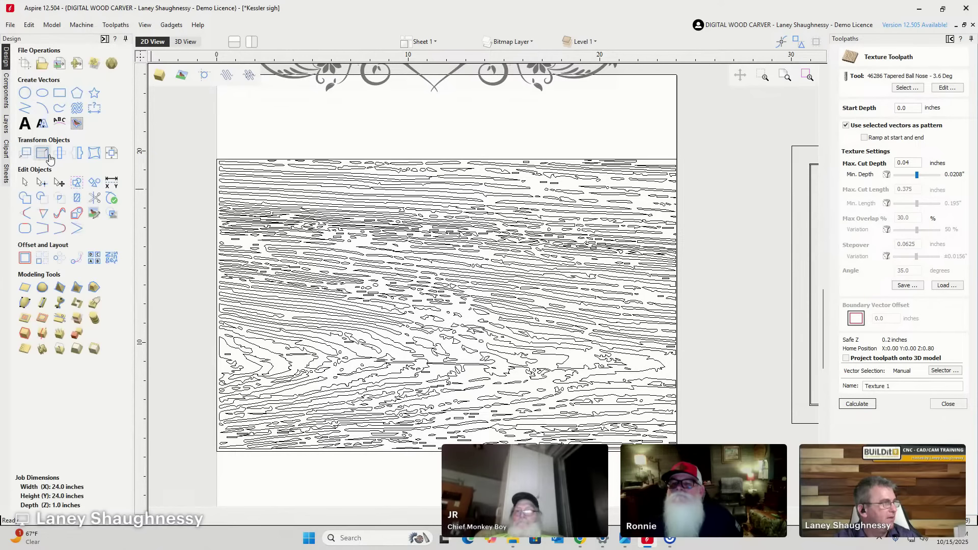
Add a text object reading HOME across the middle of the wood-grain panel.
{"action": "left_click", "coordinate": [25, 123]}
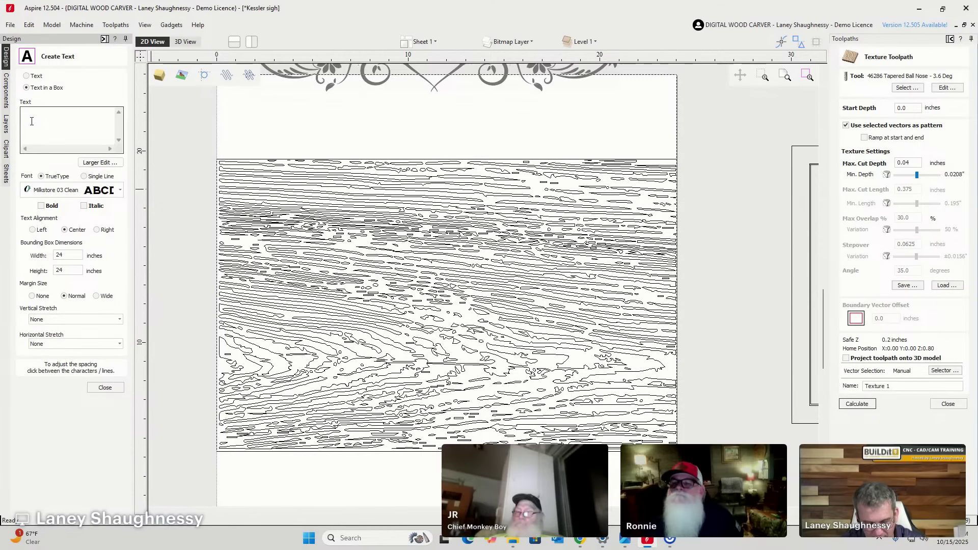
{"action": "type", "text": "H"}
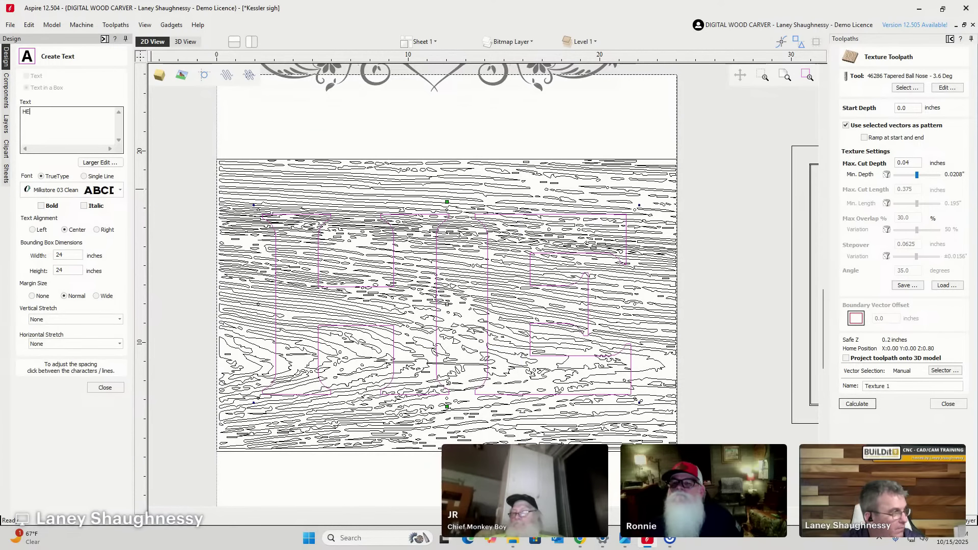
{"action": "type", "text": "OME"}
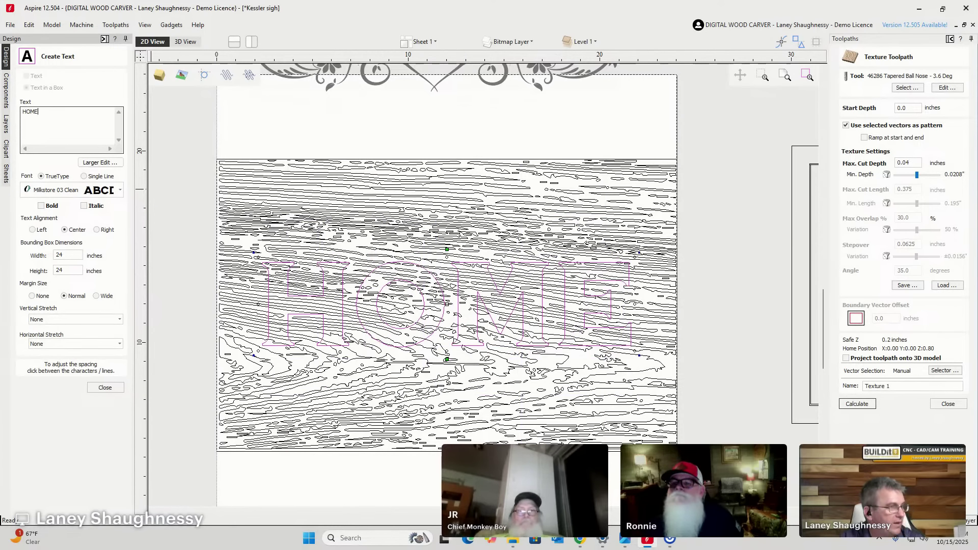
{"action": "left_click", "coordinate": [105, 387]}
{"action": "scroll", "coordinate": [346, 322], "scroll_direction": "up", "scroll_amount": 2}
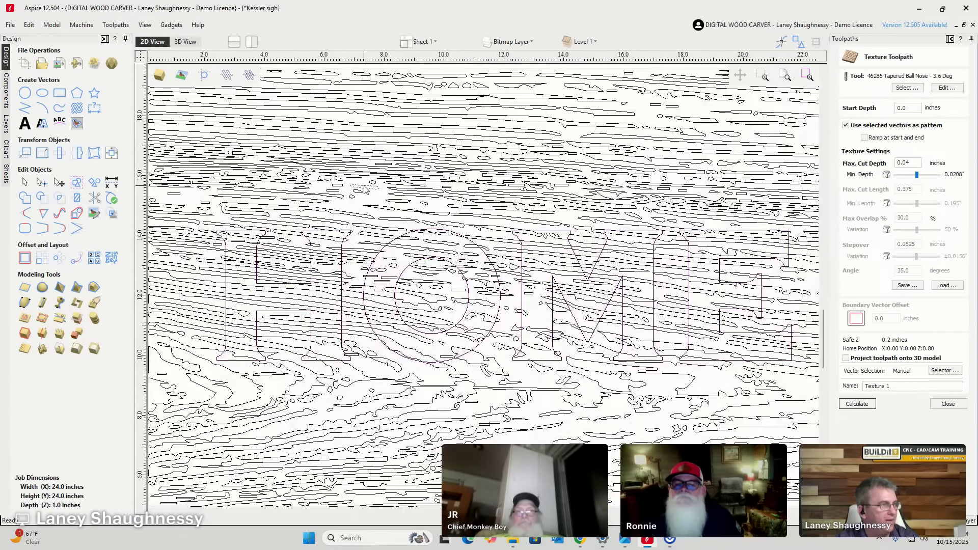
Select only the HOME letter outlines.
{"action": "scroll", "coordinate": [363, 191], "scroll_direction": "down", "scroll_amount": 3}
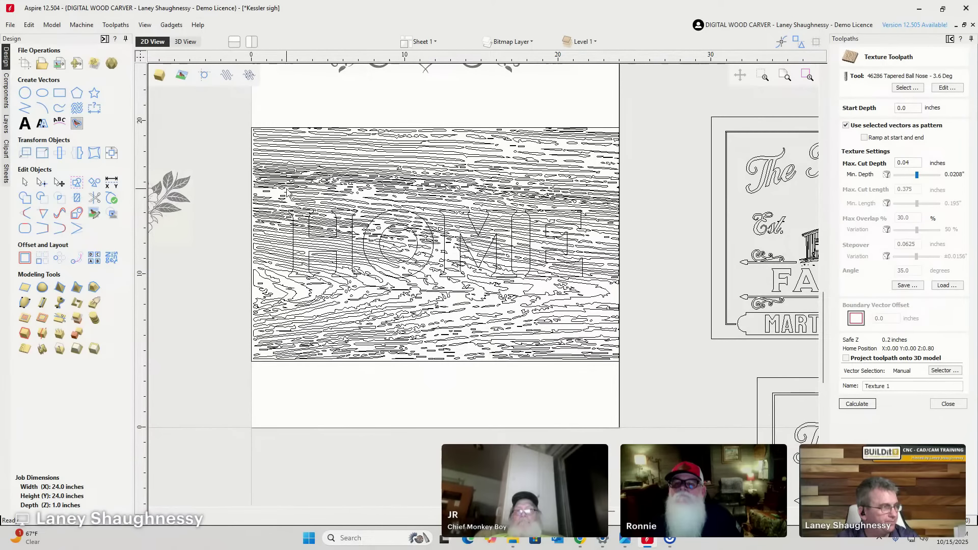
{"action": "left_click_drag", "start_coordinate": [274, 194], "coordinate": [592, 304]}
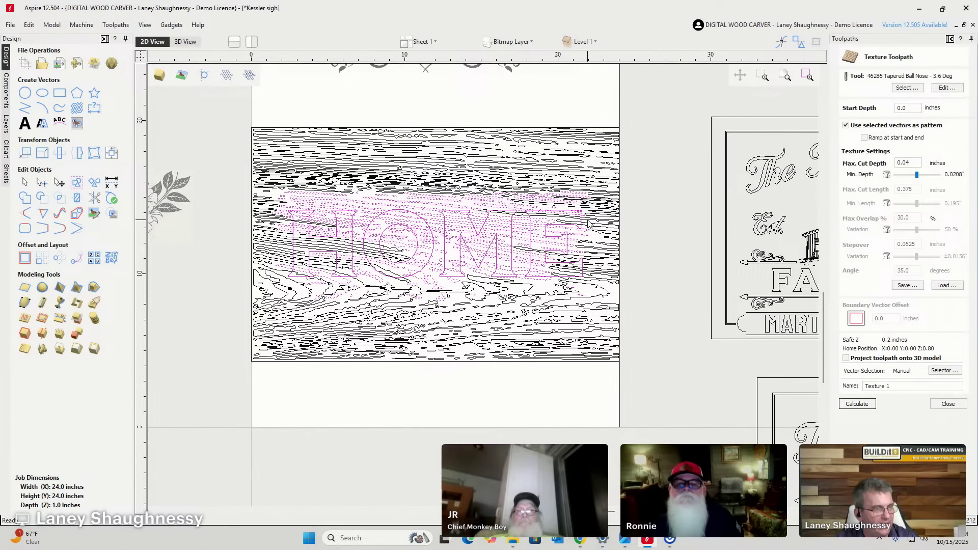
{"action": "scroll", "coordinate": [588, 229], "scroll_direction": "up", "scroll_amount": 3}
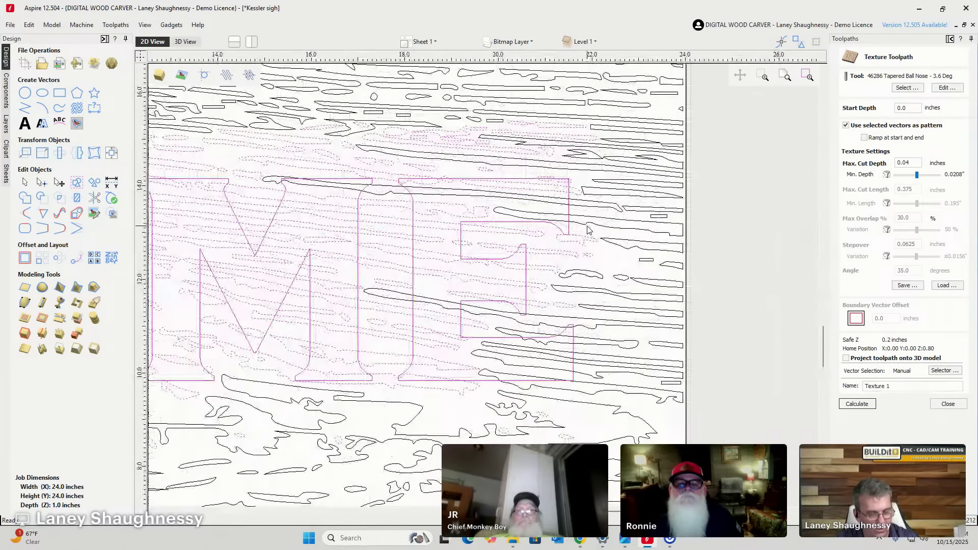
{"action": "left_click", "coordinate": [556, 237]}
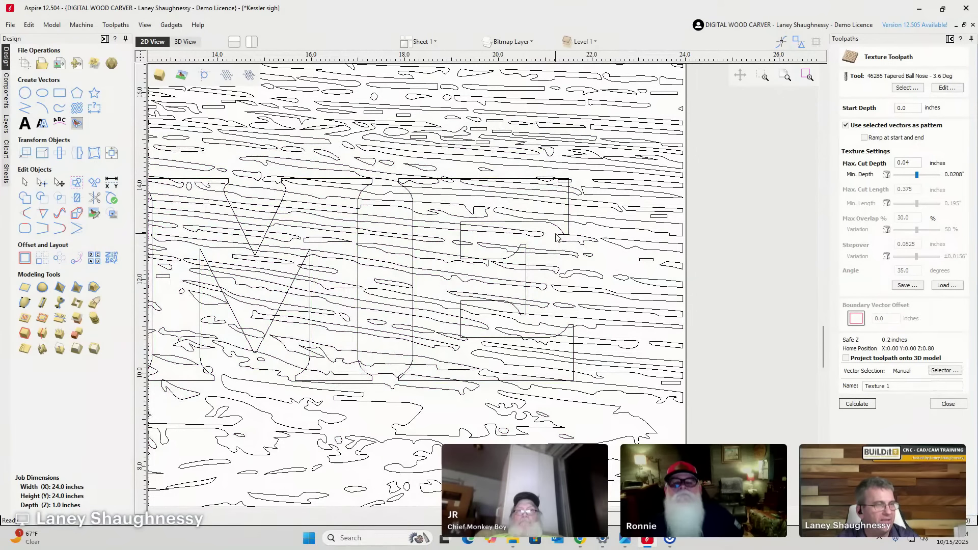
{"action": "left_click", "coordinate": [556, 237]}
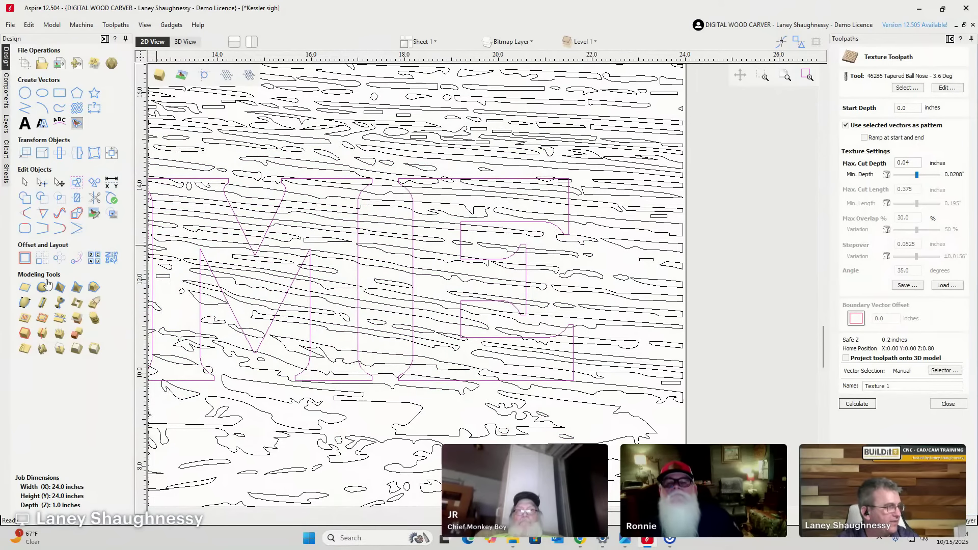
Offset the HOME letter outlines outward to create clearance outlines around the letters.
{"action": "left_click", "coordinate": [24, 258]}
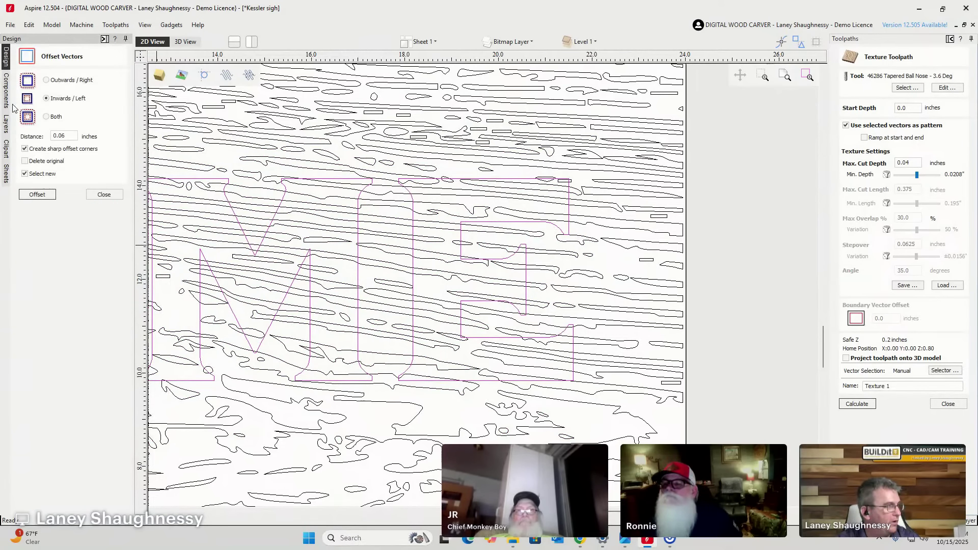
{"action": "left_click", "coordinate": [47, 80]}
{"action": "left_click", "coordinate": [75, 136]}
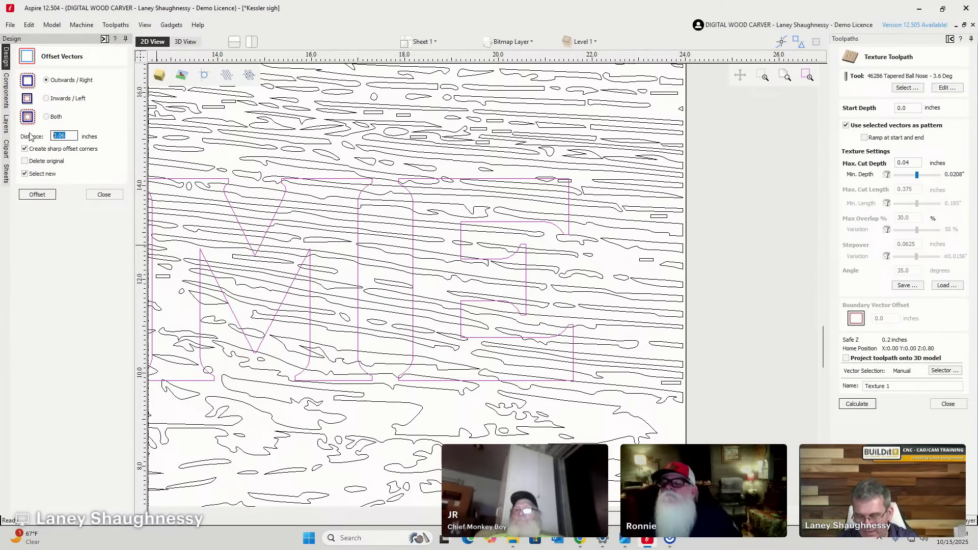
{"action": "left_click", "coordinate": [37, 194]}
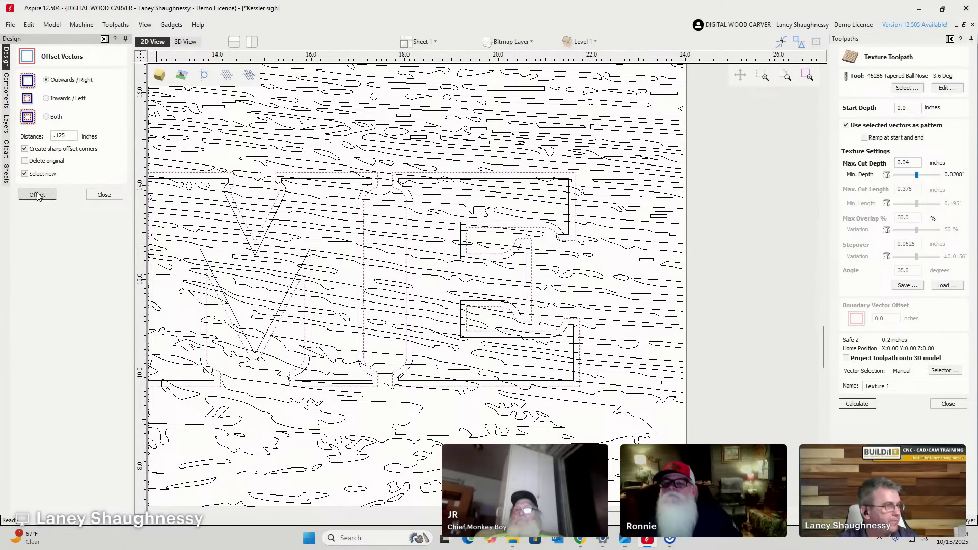
{"action": "left_click", "coordinate": [104, 194]}
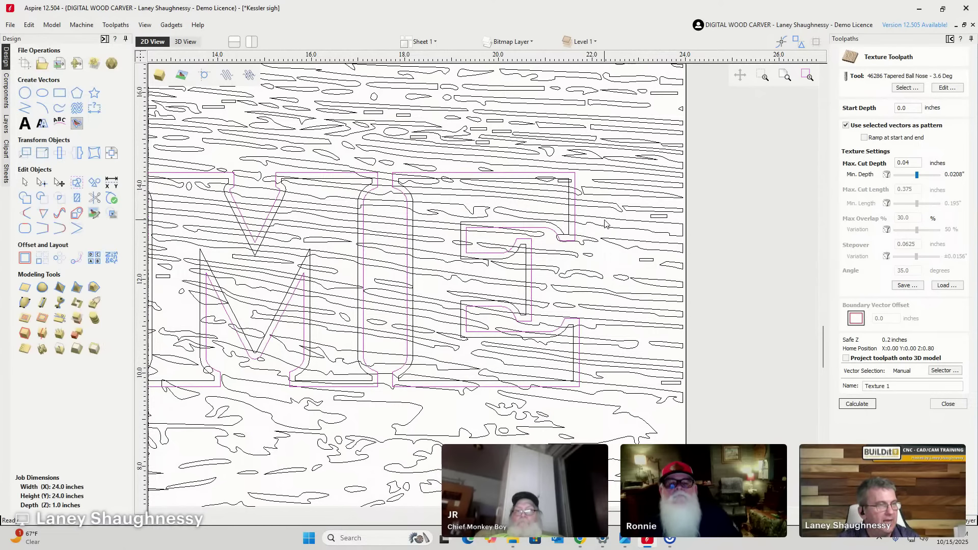
Box-select the vectors around HOME and shift-add the remaining wood-grain lines to the selection.
{"action": "scroll", "coordinate": [605, 224], "scroll_direction": "down", "scroll_amount": 5}
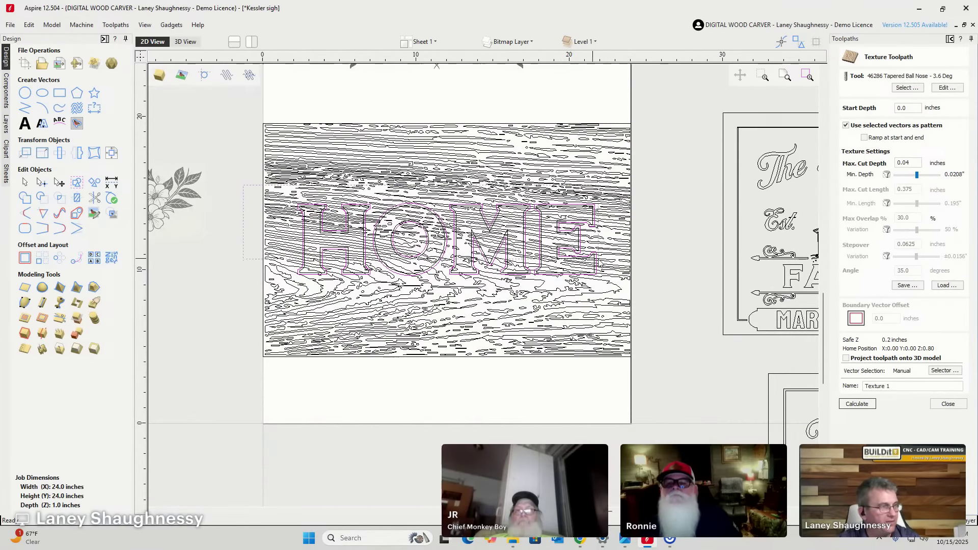
{"action": "left_click_drag", "start_coordinate": [244, 185], "coordinate": [672, 286]}
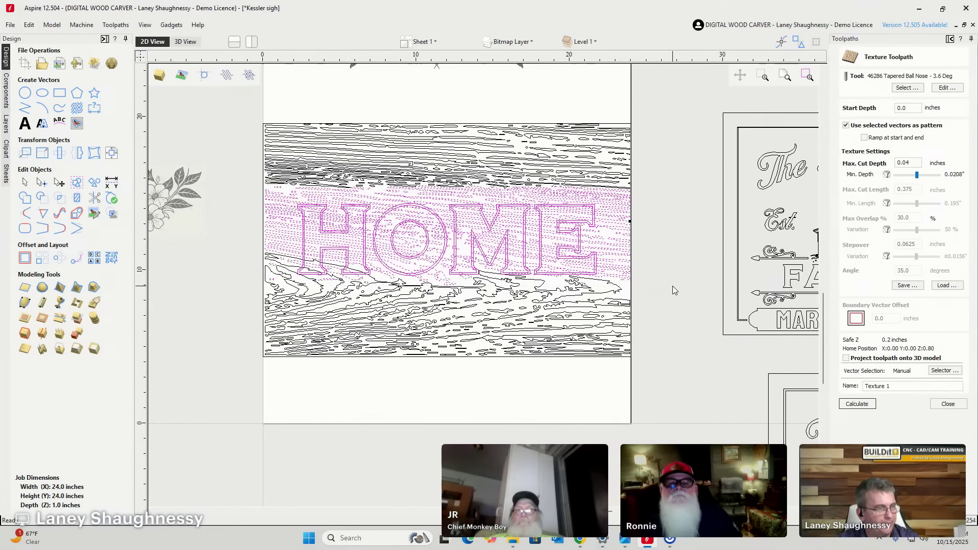
{"action": "scroll", "coordinate": [413, 278], "scroll_direction": "up", "scroll_amount": 2}
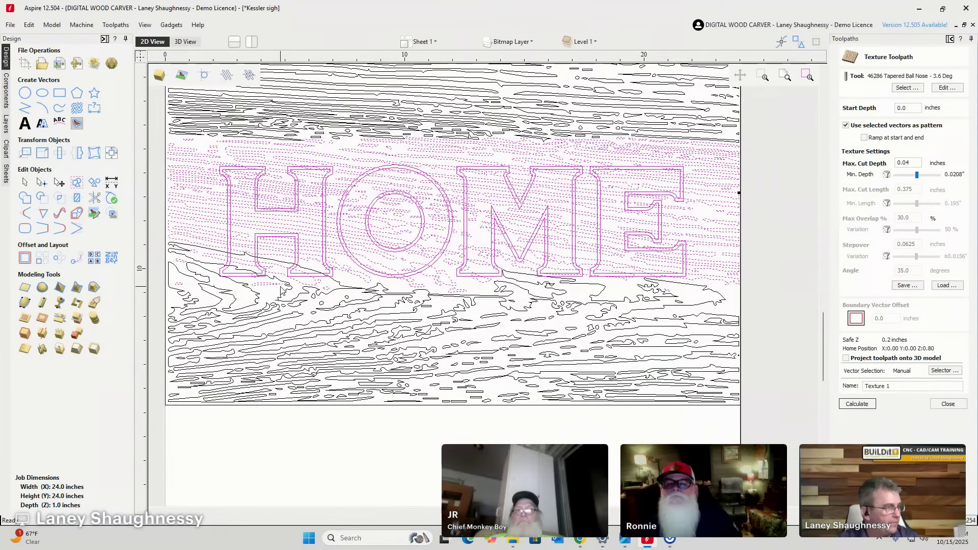
{"action": "scroll", "coordinate": [218, 261], "scroll_direction": "up", "scroll_amount": 2}
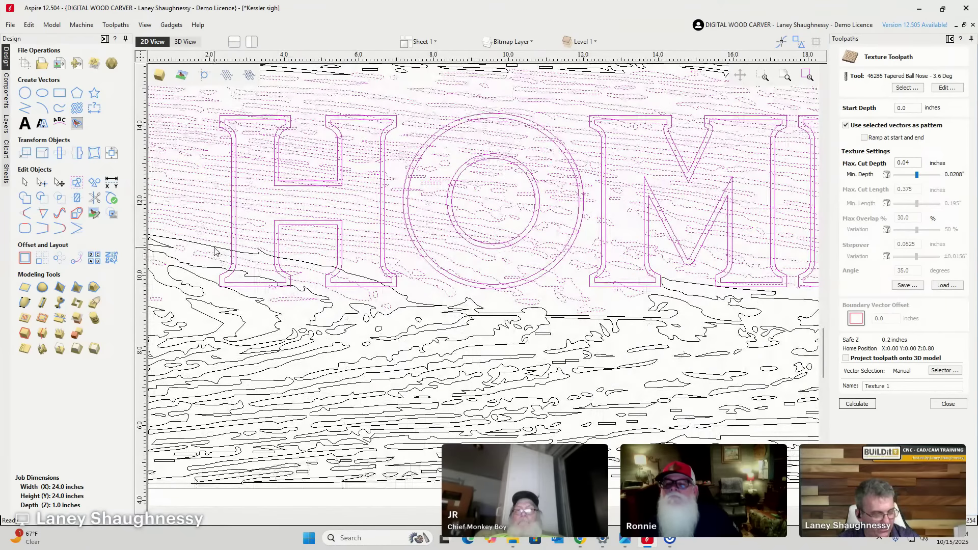
{"action": "left_click", "coordinate": [214, 251], "text": "shift"}
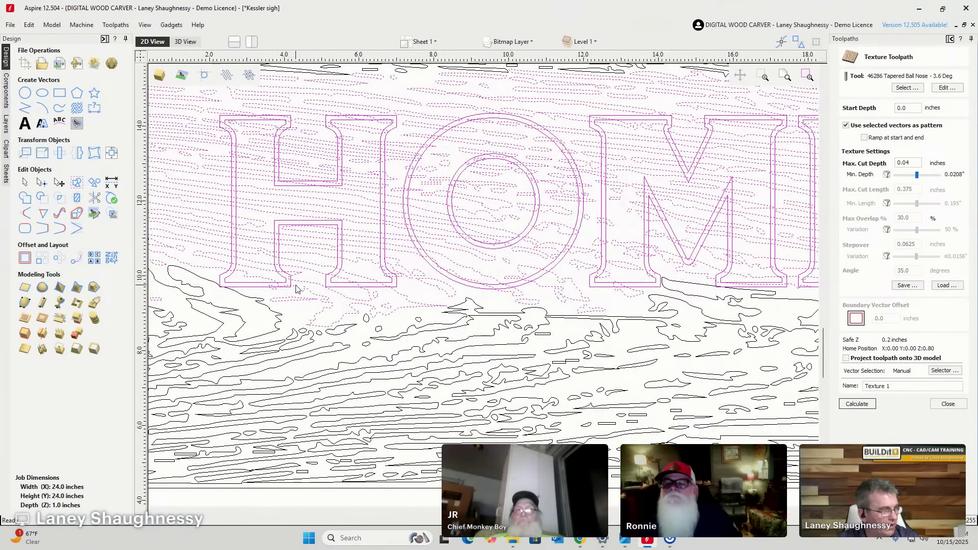
{"action": "scroll", "coordinate": [231, 296], "scroll_direction": "up", "scroll_amount": 3}
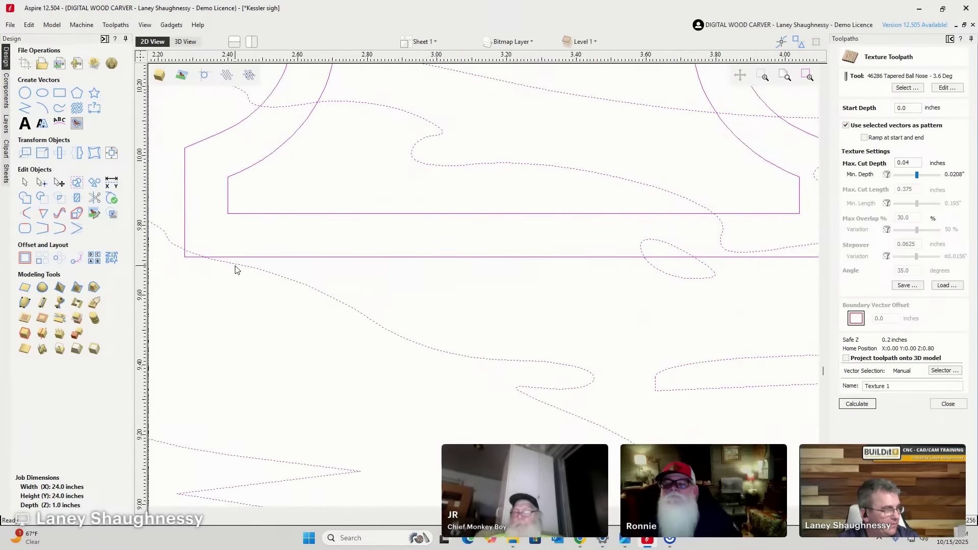
{"action": "scroll", "coordinate": [232, 274], "scroll_direction": "down", "scroll_amount": 6}
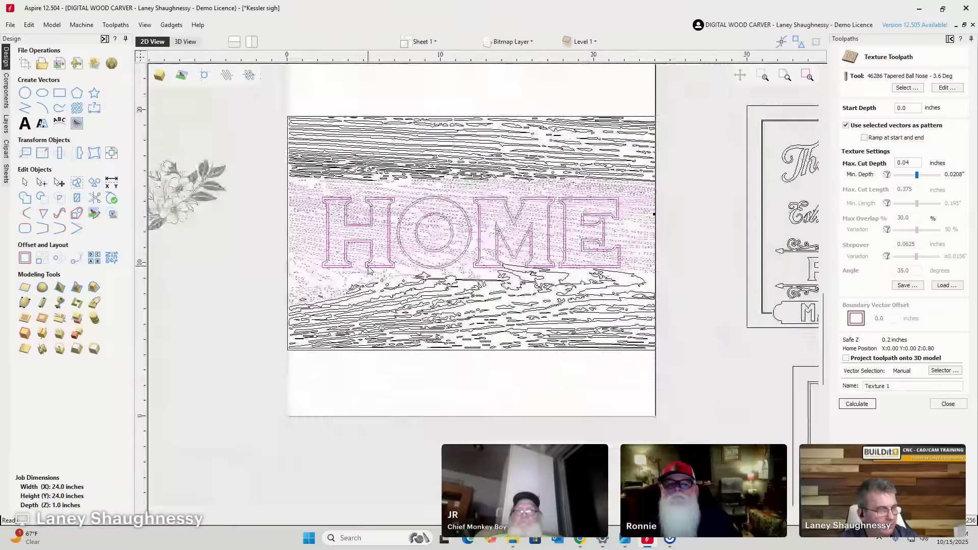
{"action": "scroll", "coordinate": [590, 278], "scroll_direction": "up", "scroll_amount": 5}
{"action": "left_click", "coordinate": [396, 239], "text": "shift"}
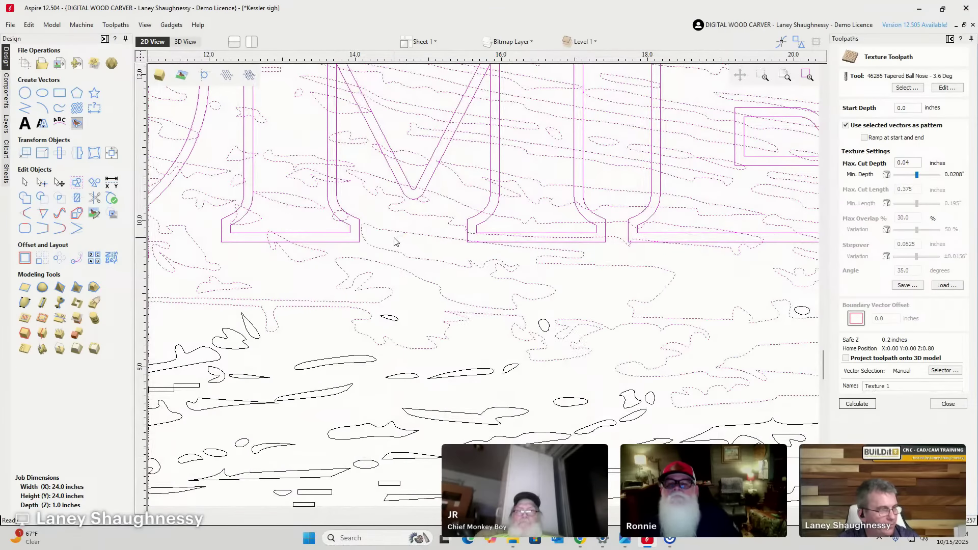
{"action": "scroll", "coordinate": [306, 251], "scroll_direction": "up", "scroll_amount": 2}
{"action": "scroll", "coordinate": [274, 251], "scroll_direction": "down", "scroll_amount": 6}
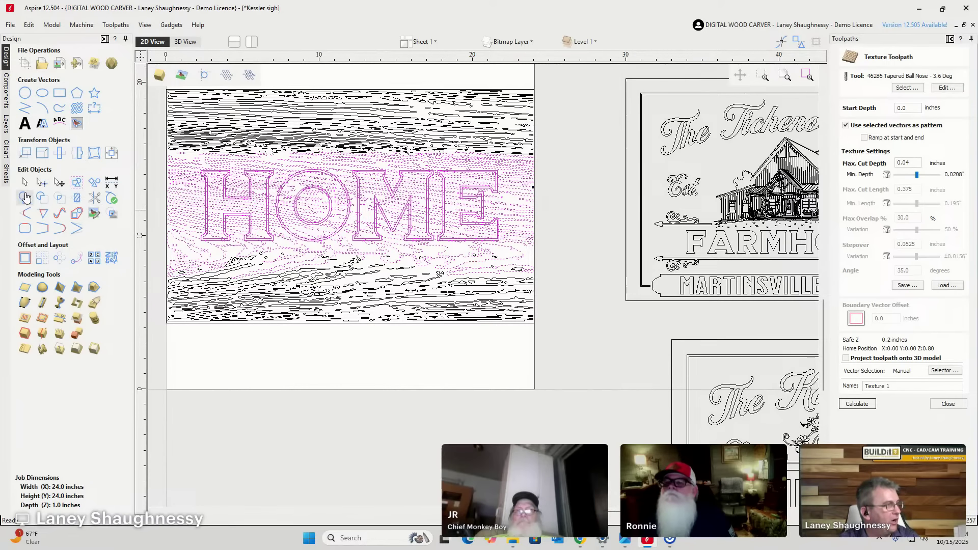
Trim the wood-grain texture out of the HOME letters, using the letter outlines as a clear-inside boundary.
{"action": "left_click", "coordinate": [77, 202]}
{"action": "scroll", "coordinate": [201, 186], "scroll_direction": "up", "scroll_amount": 5}
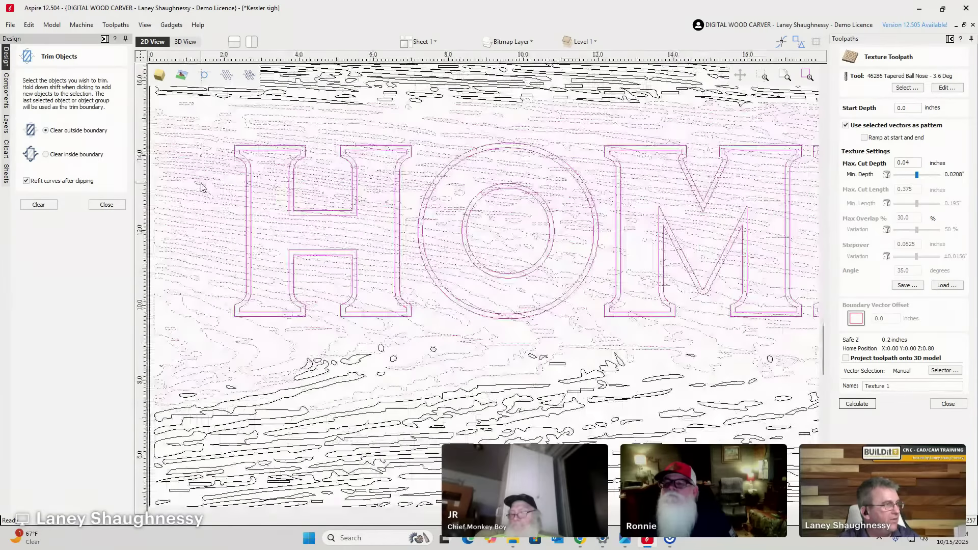
{"action": "scroll", "coordinate": [202, 186], "scroll_direction": "up", "scroll_amount": 1}
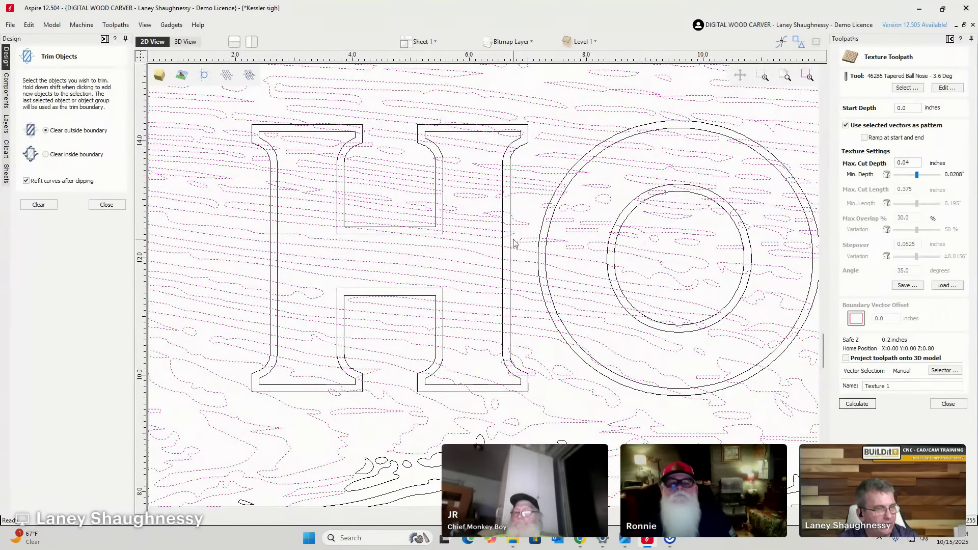
{"action": "key", "text": "F3"}
{"action": "scroll", "coordinate": [297, 256], "scroll_direction": "up", "scroll_amount": 4}
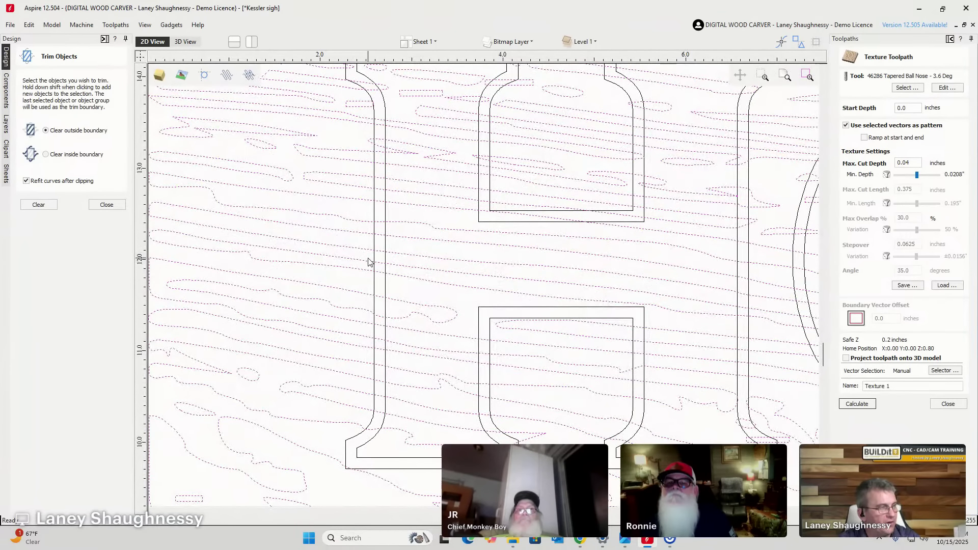
{"action": "left_click", "coordinate": [374, 215]}
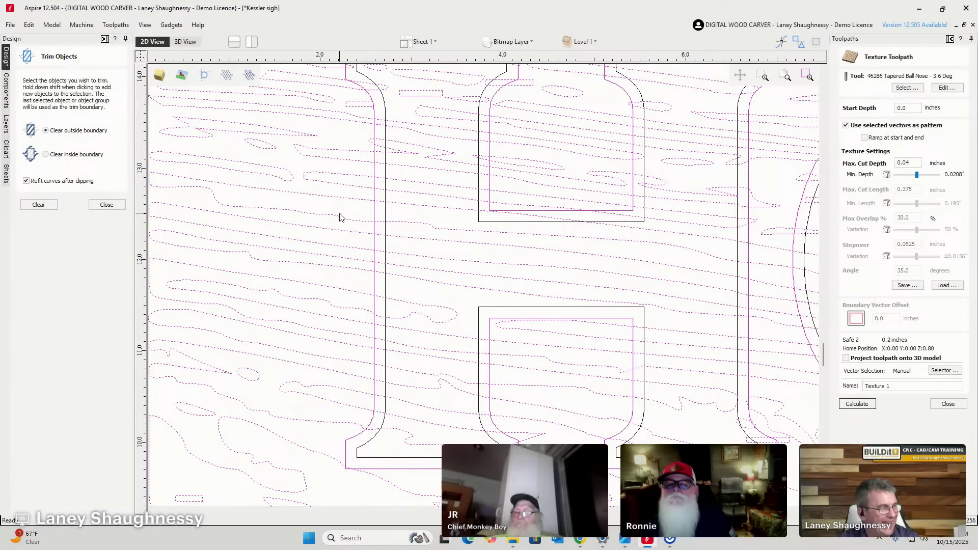
{"action": "left_click", "coordinate": [46, 154]}
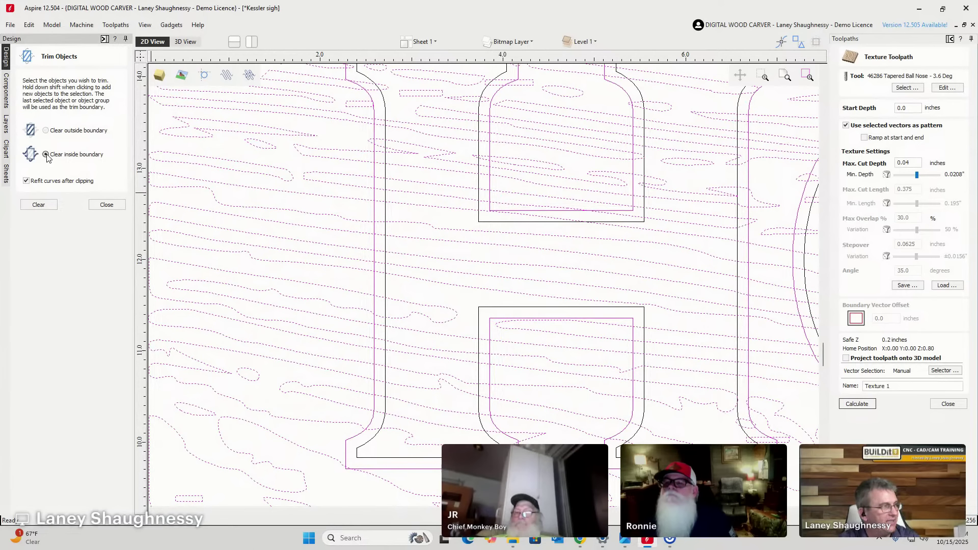
{"action": "left_click", "coordinate": [38, 205]}
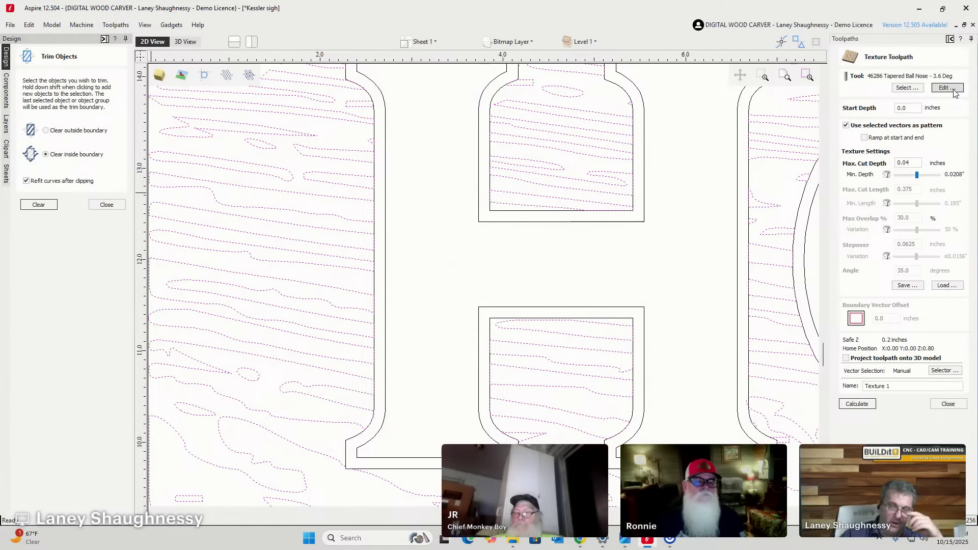
Check the texture tool's material settings in the Tool Database, then bring up the Chrome feeds calculator.
{"action": "left_click", "coordinate": [907, 88]}
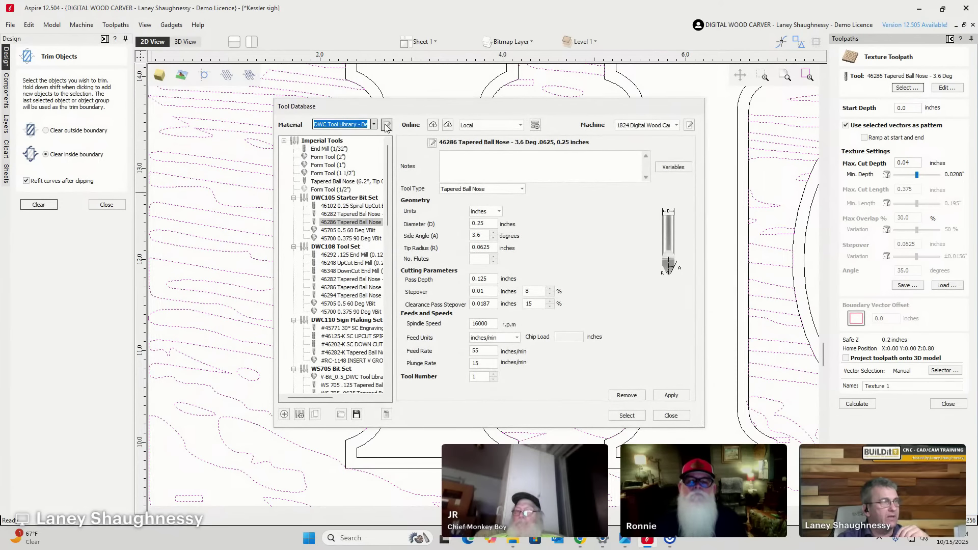
{"action": "left_click", "coordinate": [386, 125]}
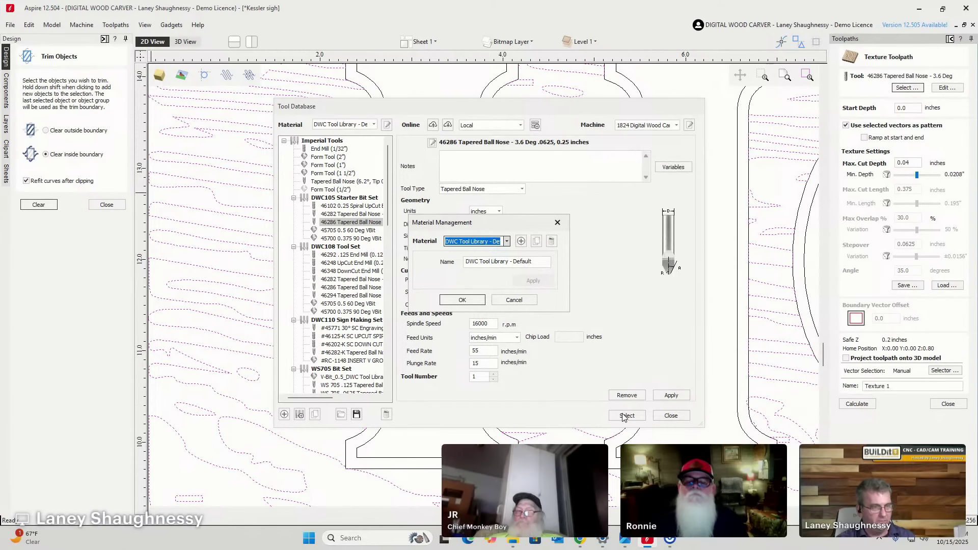
{"action": "left_click", "coordinate": [514, 299]}
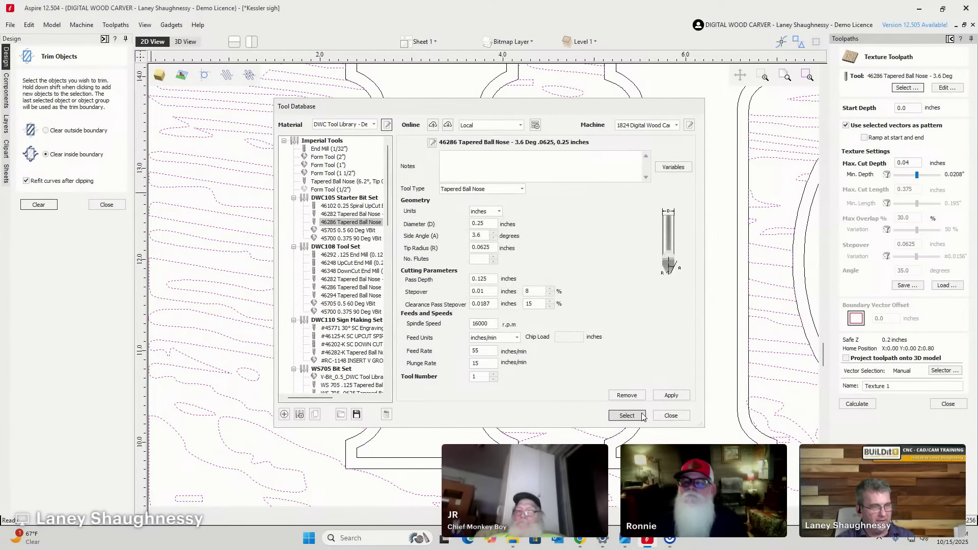
{"action": "left_click", "coordinate": [670, 415]}
{"action": "mouse_move", "coordinate": [580, 539]}
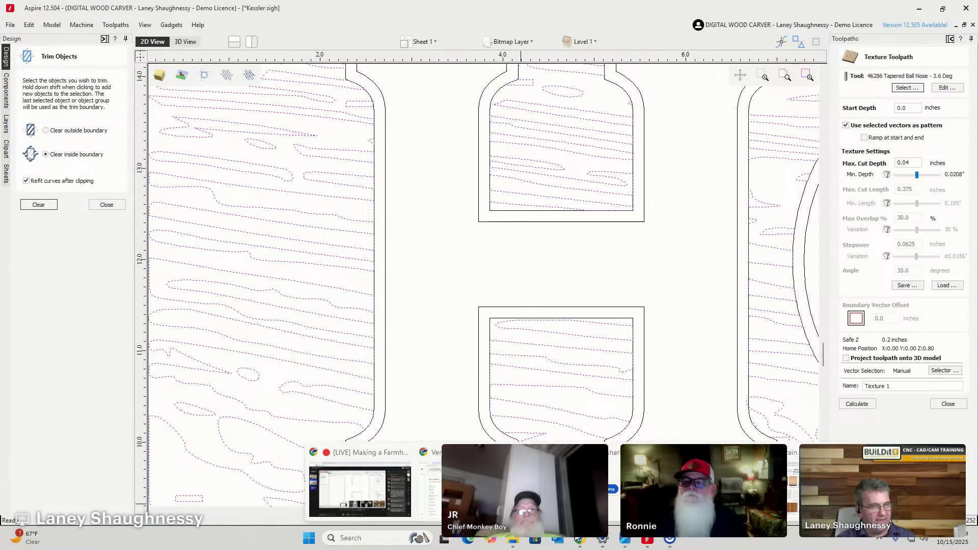
{"action": "left_click", "coordinate": [580, 487]}
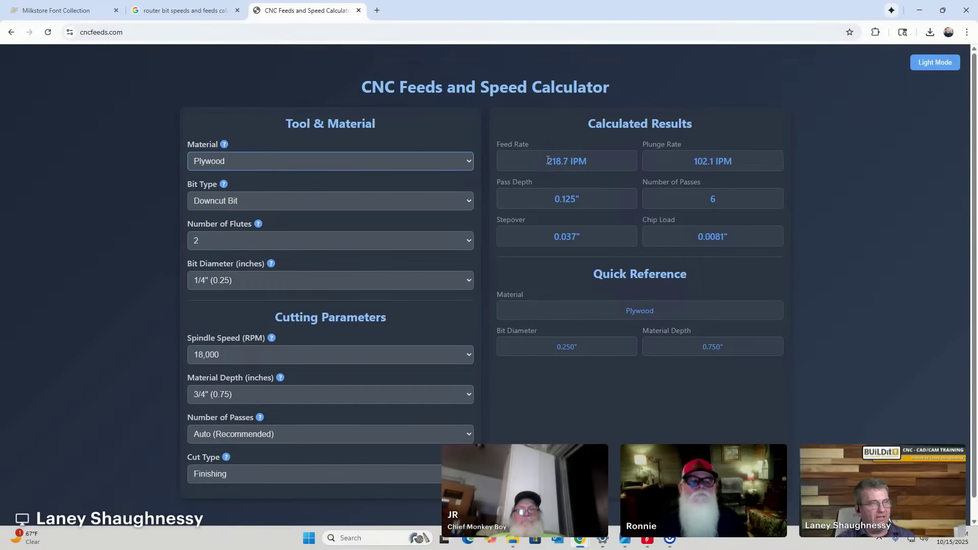
Check calculator results for Hardwood, Softwood and Aluminum, leave Aluminum set, and return to Aspire.
{"action": "left_click", "coordinate": [362, 164]}
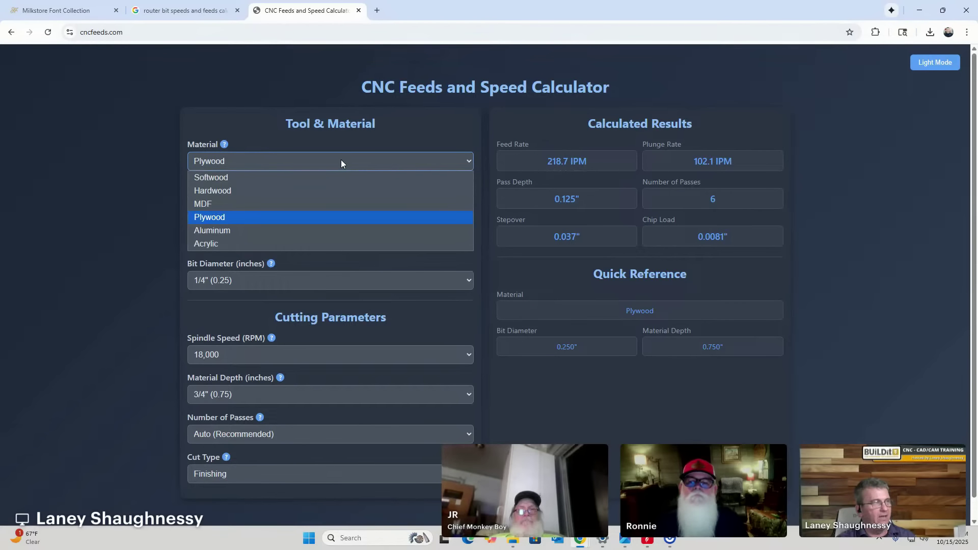
{"action": "left_click", "coordinate": [208, 191]}
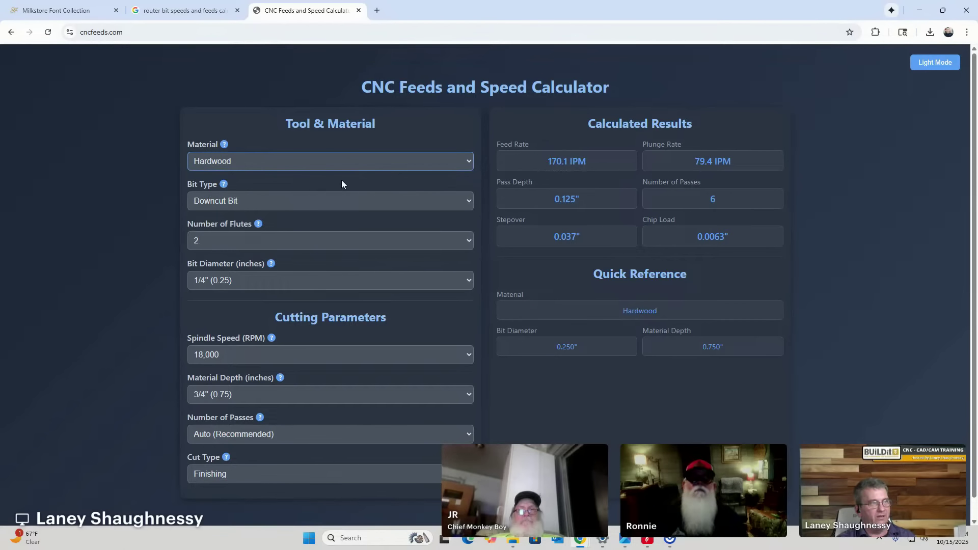
{"action": "left_click", "coordinate": [278, 165]}
{"action": "left_click", "coordinate": [248, 177]}
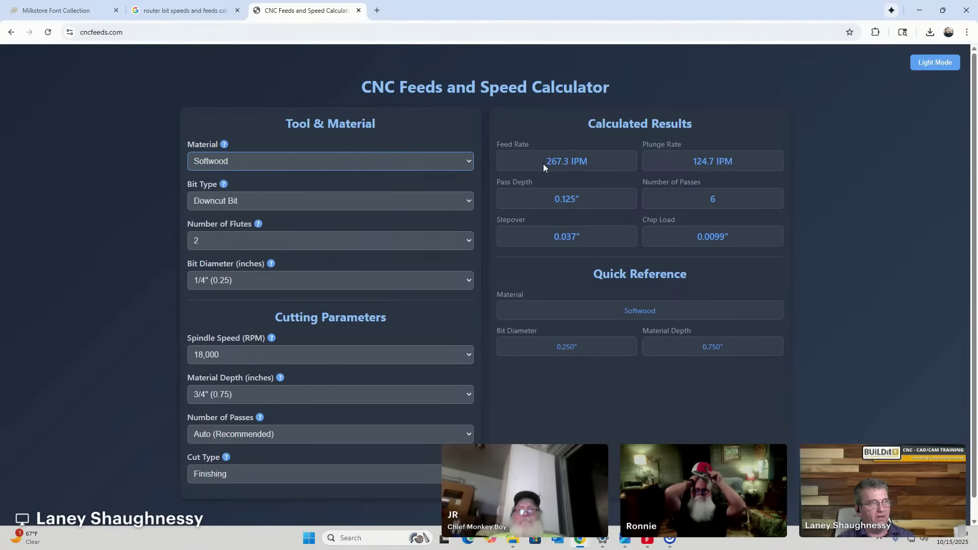
{"action": "left_click", "coordinate": [234, 169]}
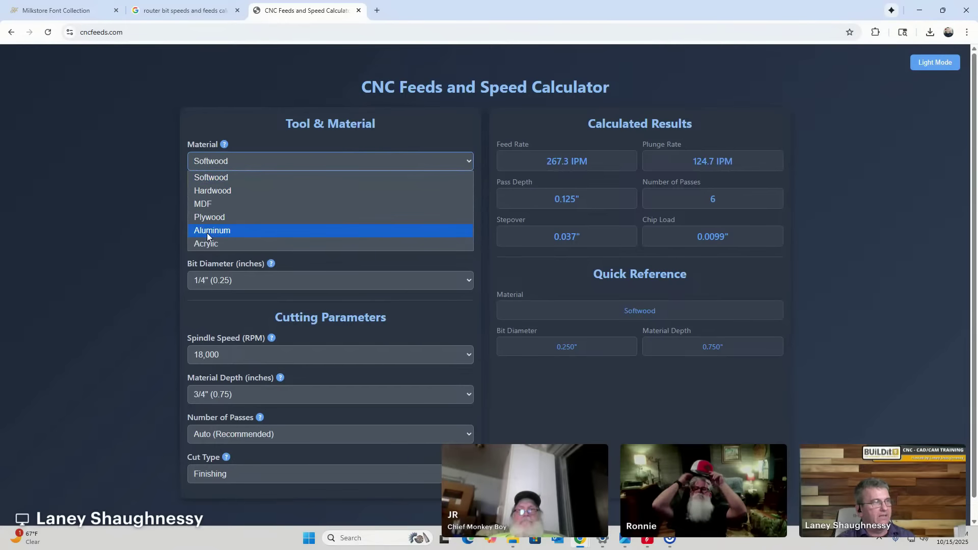
{"action": "left_click", "coordinate": [209, 233]}
{"action": "left_click", "coordinate": [353, 161]}
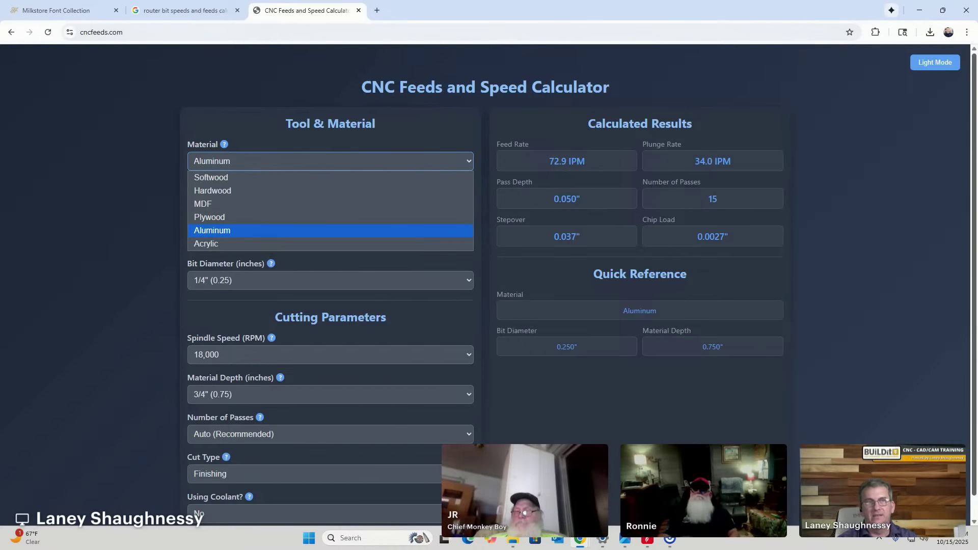
{"action": "left_click", "coordinate": [917, 13]}
{"action": "left_click", "coordinate": [917, 13]}
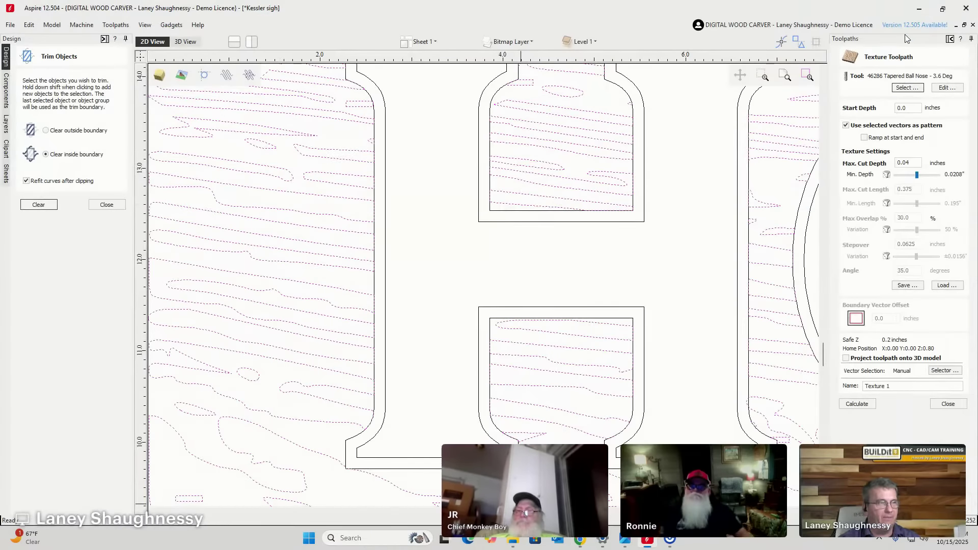
Box-select the trimmed wood-grain texture and HOME letters, then close the Texture Toolpath form.
{"action": "scroll", "coordinate": [363, 254], "scroll_direction": "down", "scroll_amount": 4}
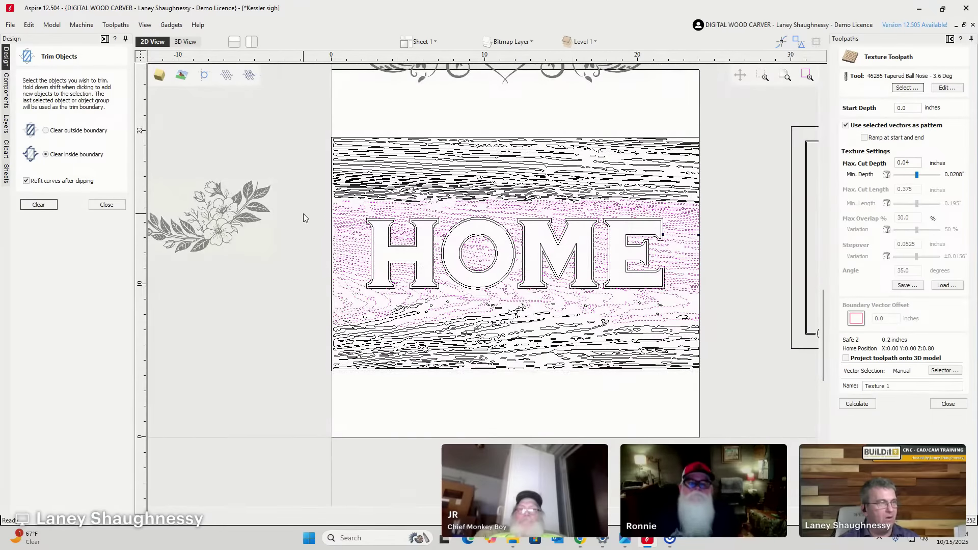
{"action": "scroll", "coordinate": [378, 229], "scroll_direction": "up", "scroll_amount": 5}
{"action": "scroll", "coordinate": [380, 219], "scroll_direction": "up", "scroll_amount": 3}
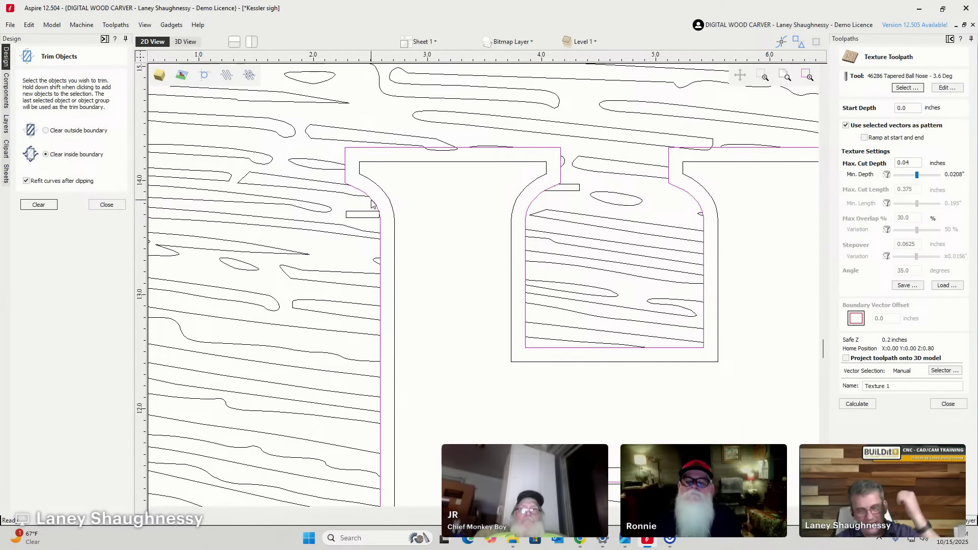
{"action": "scroll", "coordinate": [379, 208], "scroll_direction": "down", "scroll_amount": 2}
{"action": "scroll", "coordinate": [381, 210], "scroll_direction": "down", "scroll_amount": 2}
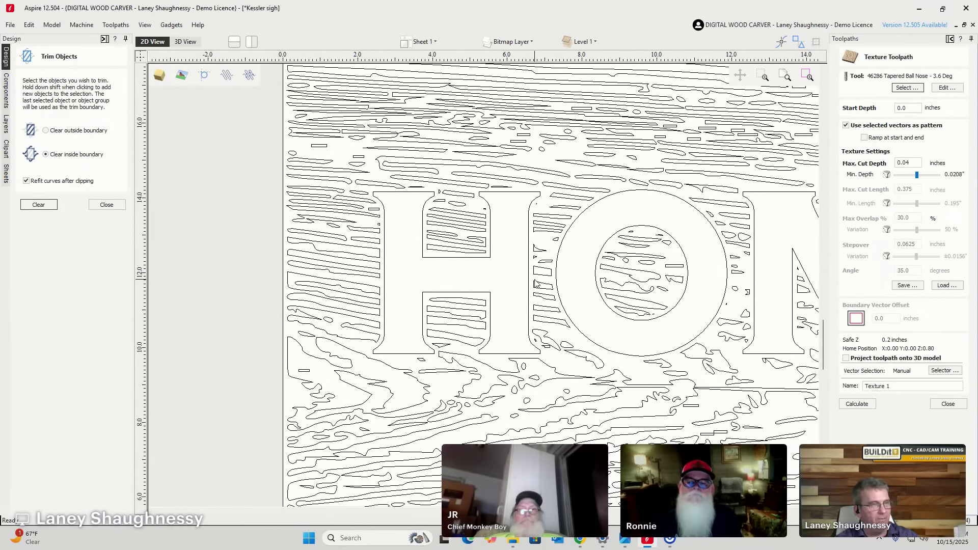
{"action": "scroll", "coordinate": [476, 260], "scroll_direction": "down", "scroll_amount": 3}
{"action": "left_click_drag", "start_coordinate": [387, 162], "coordinate": [726, 373]}
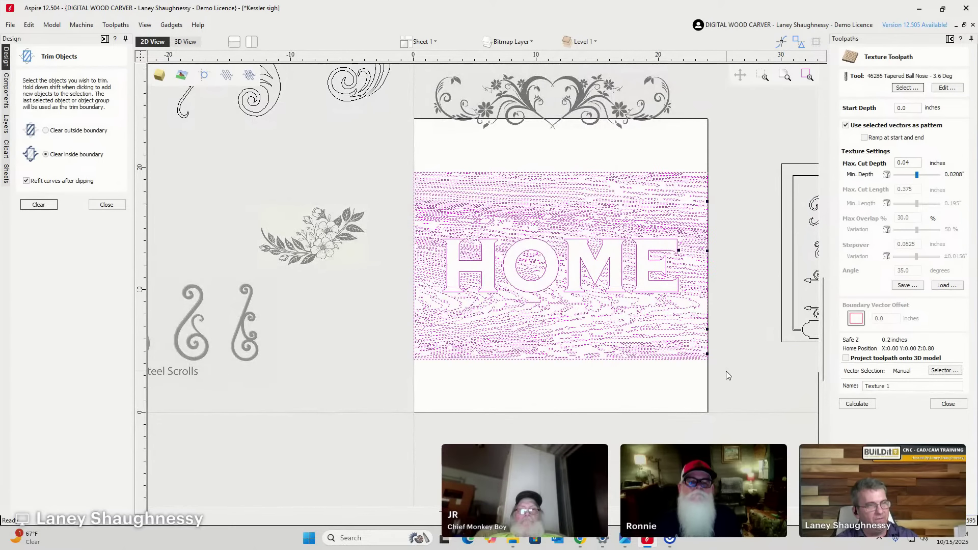
{"action": "scroll", "coordinate": [708, 193], "scroll_direction": "up", "scroll_amount": 7}
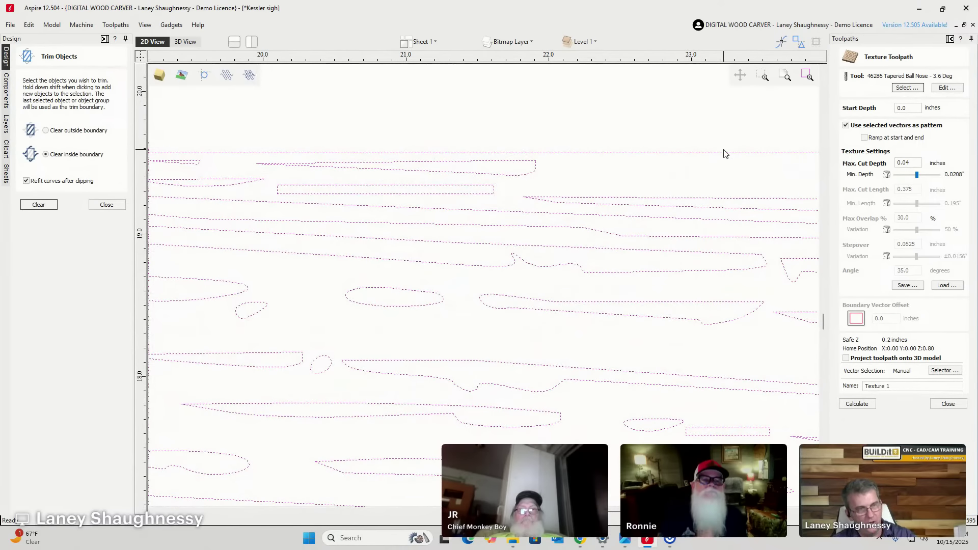
{"action": "scroll", "coordinate": [417, 138], "scroll_direction": "down", "scroll_amount": 5}
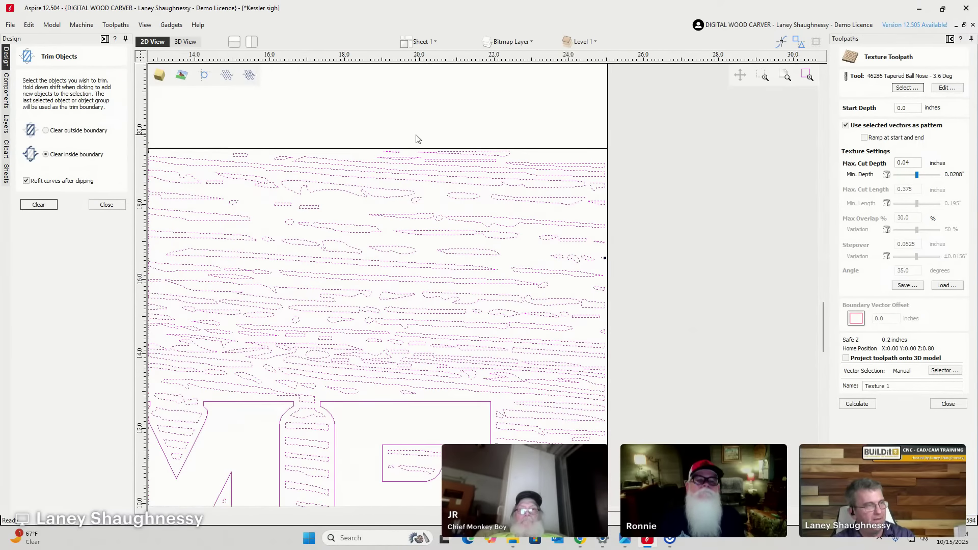
{"action": "scroll", "coordinate": [480, 177], "scroll_direction": "down", "scroll_amount": 3}
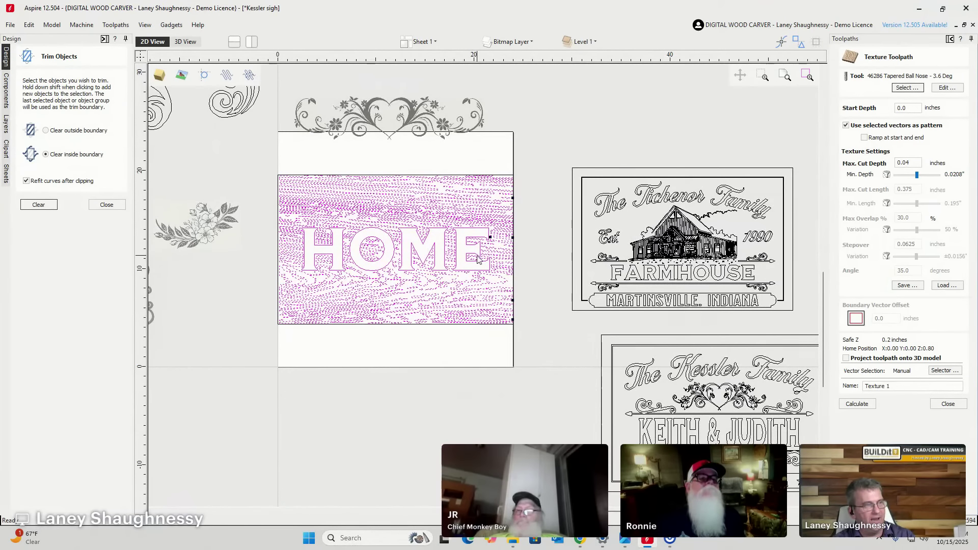
{"action": "left_click", "coordinate": [948, 404]}
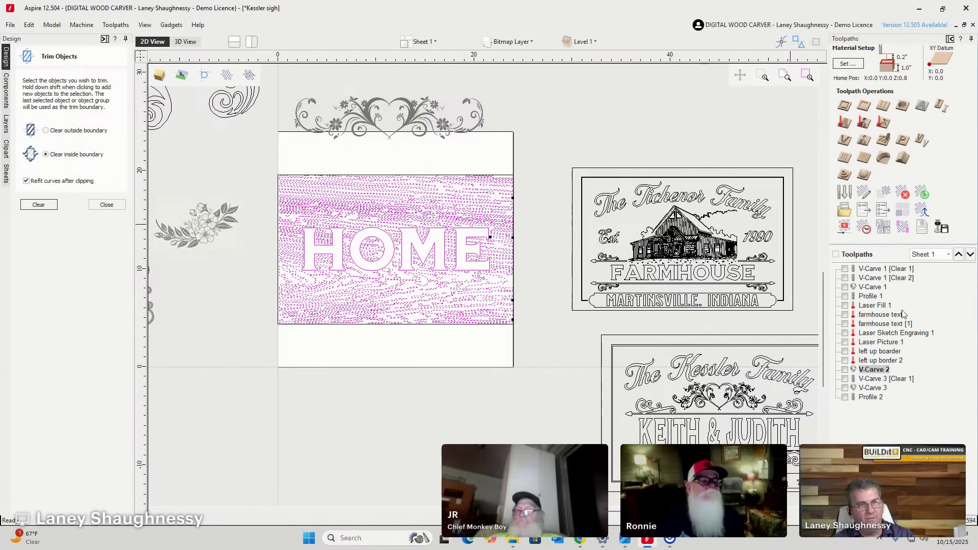
Calculate a V-carve with 0.125" flat depth and a 0.125" end-mill clearance tool, accepting the warnings.
{"action": "left_click", "coordinate": [847, 142]}
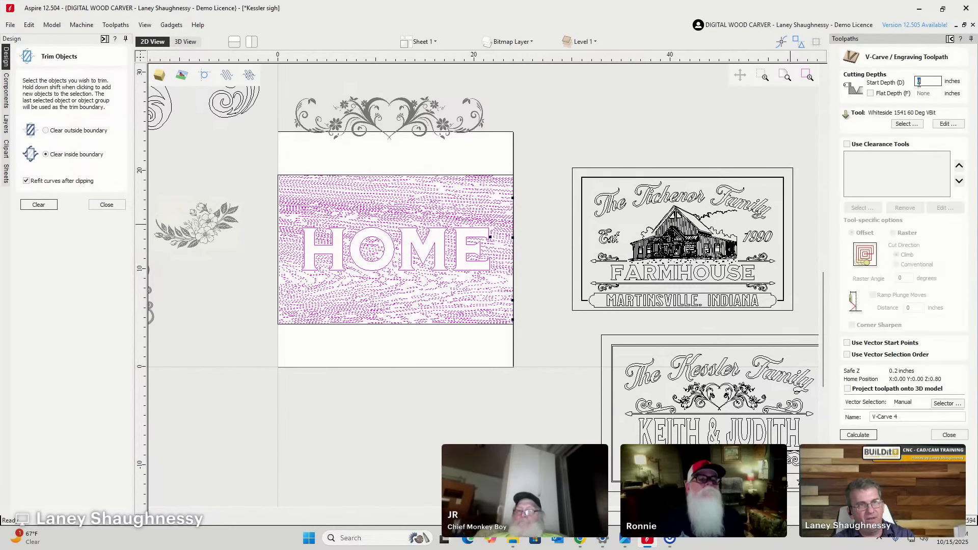
{"action": "left_click", "coordinate": [871, 93]}
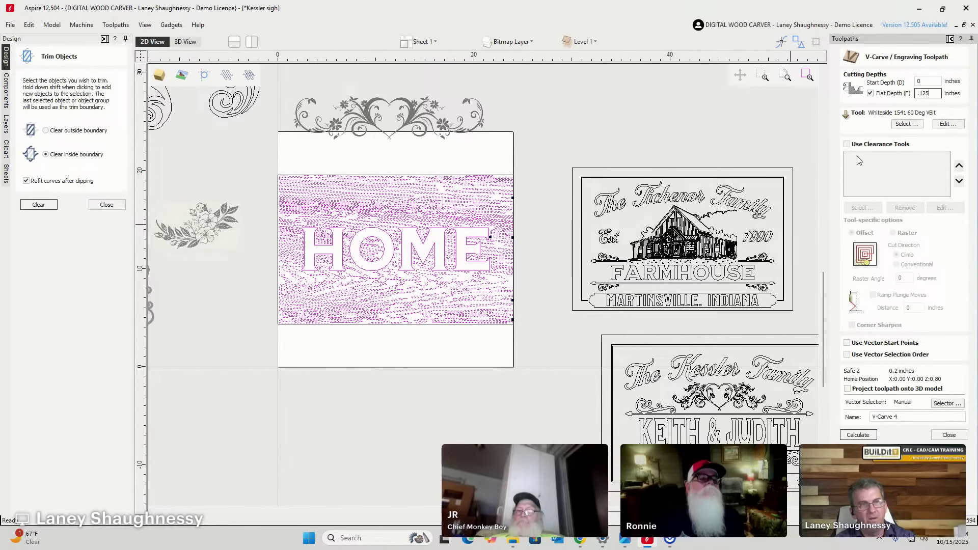
{"action": "left_click", "coordinate": [847, 144]}
{"action": "left_click", "coordinate": [860, 208]}
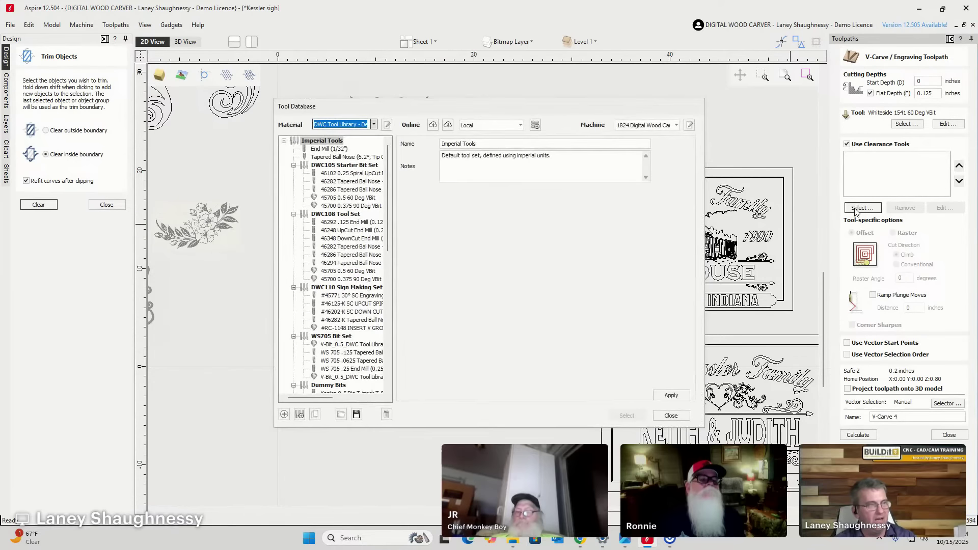
{"action": "scroll", "coordinate": [305, 316], "scroll_direction": "down", "scroll_amount": 5}
{"action": "scroll", "coordinate": [308, 321], "scroll_direction": "down", "scroll_amount": 2}
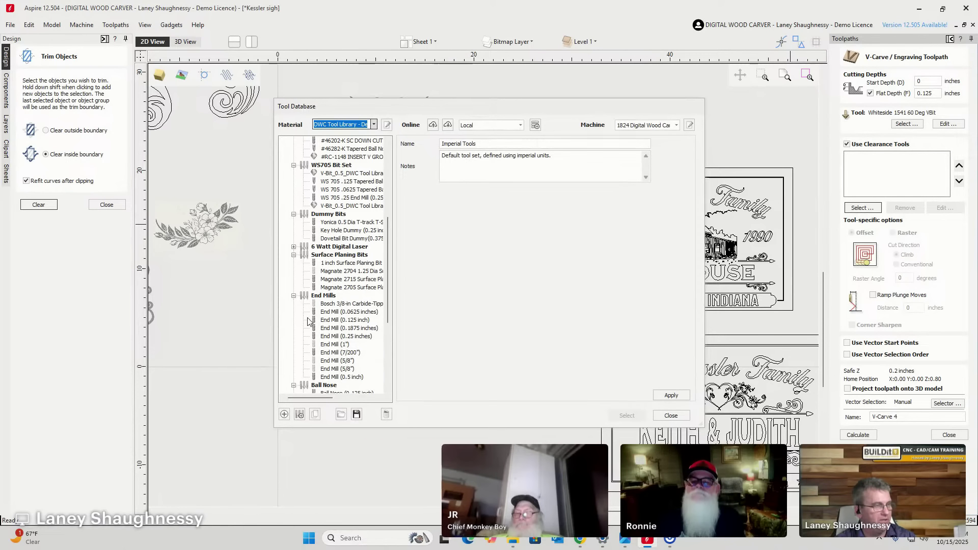
{"action": "left_click", "coordinate": [337, 320]}
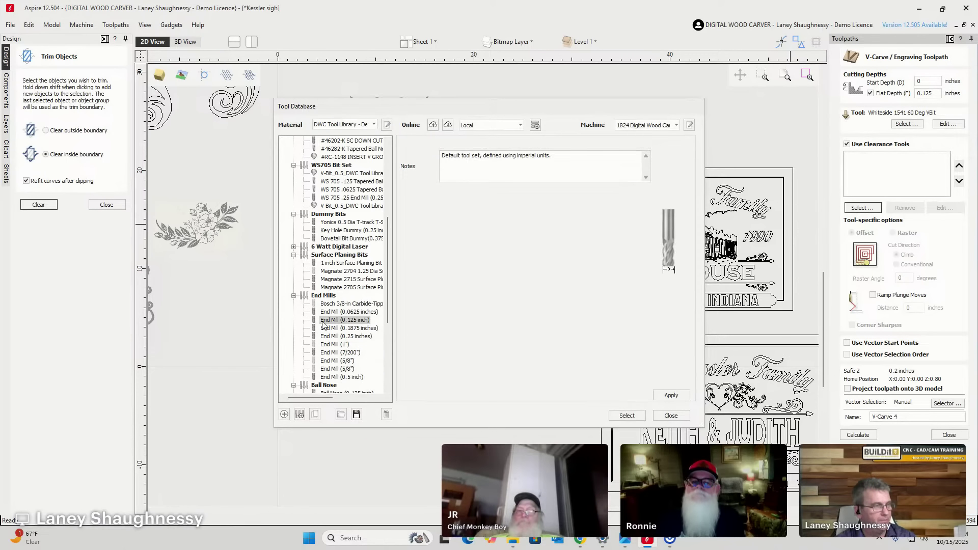
{"action": "left_click", "coordinate": [626, 415]}
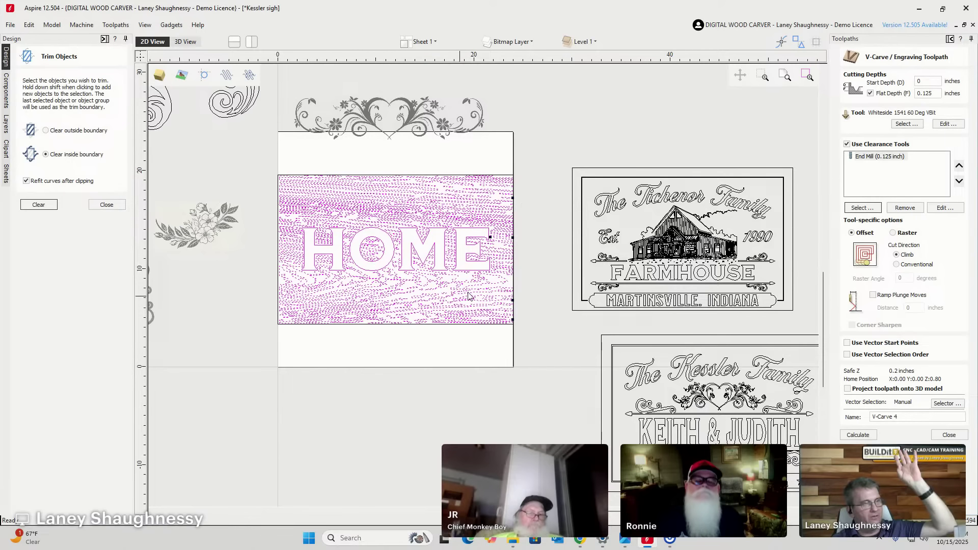
{"action": "left_click", "coordinate": [857, 435]}
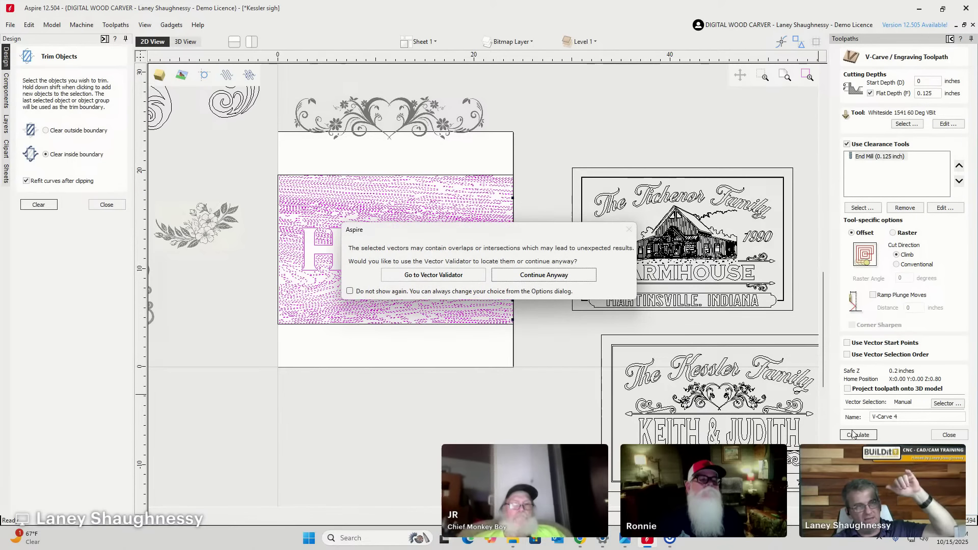
{"action": "left_click", "coordinate": [520, 275]}
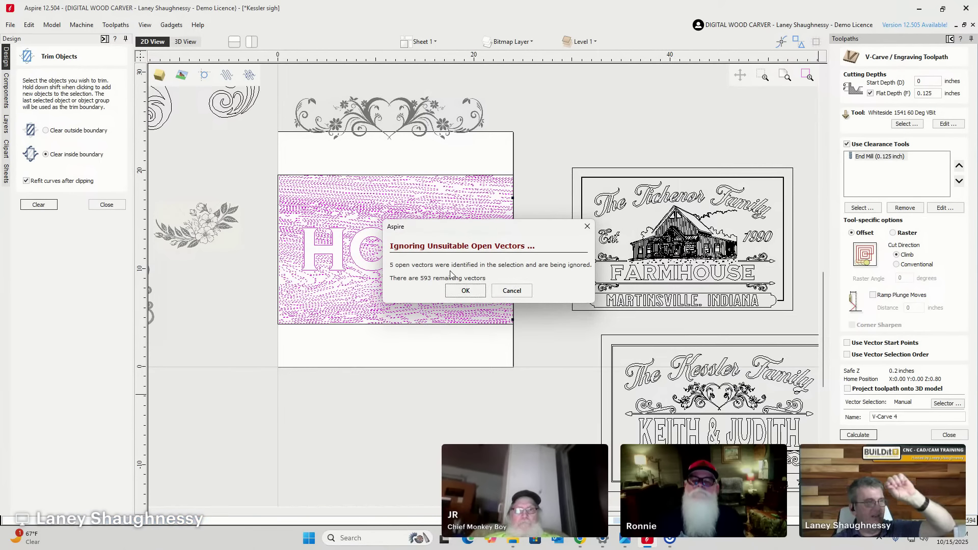
{"action": "left_click", "coordinate": [458, 294]}
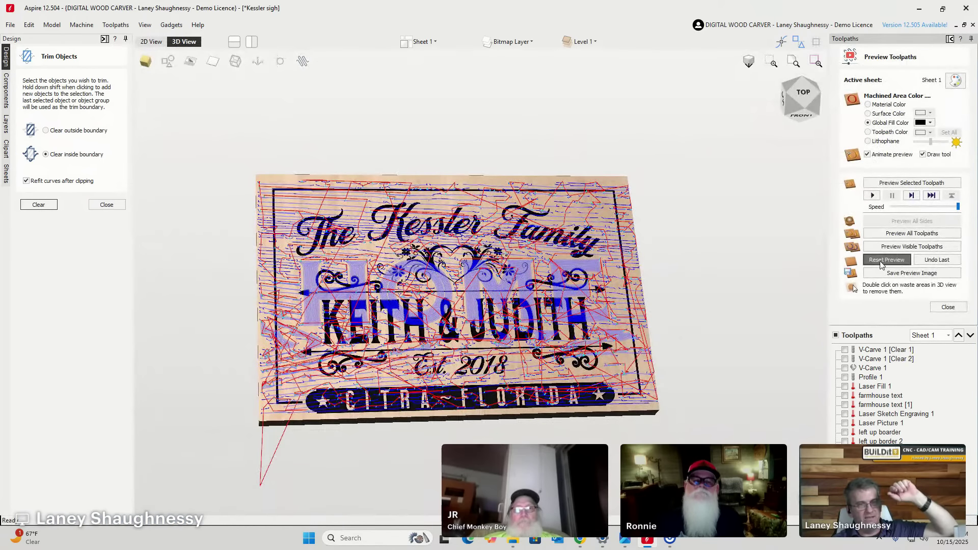
Preview the visible toolpaths in 3D from the top, showing machined areas in material colour.
{"action": "left_click", "coordinate": [882, 248]}
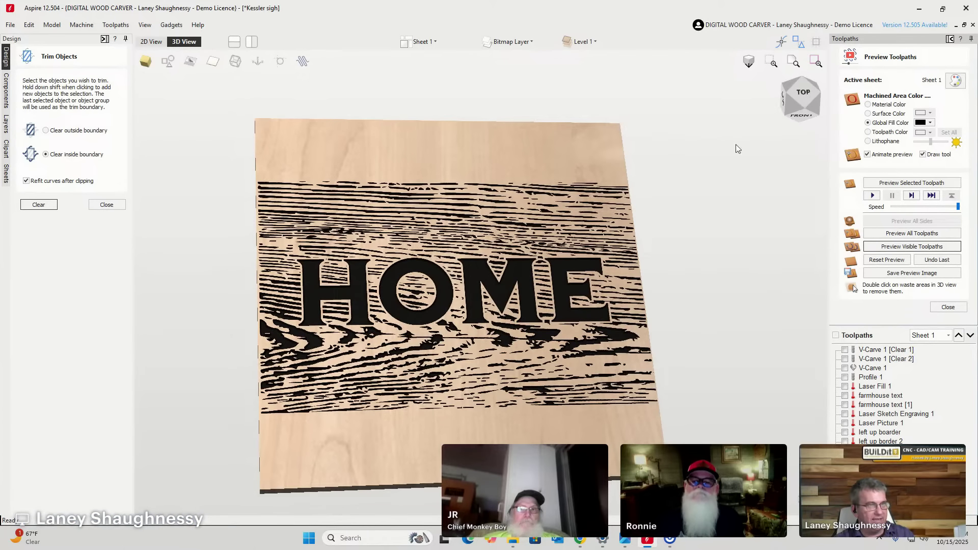
{"action": "scroll", "coordinate": [543, 317], "scroll_direction": "up", "scroll_amount": 3}
{"action": "scroll", "coordinate": [458, 331], "scroll_direction": "down", "scroll_amount": 4}
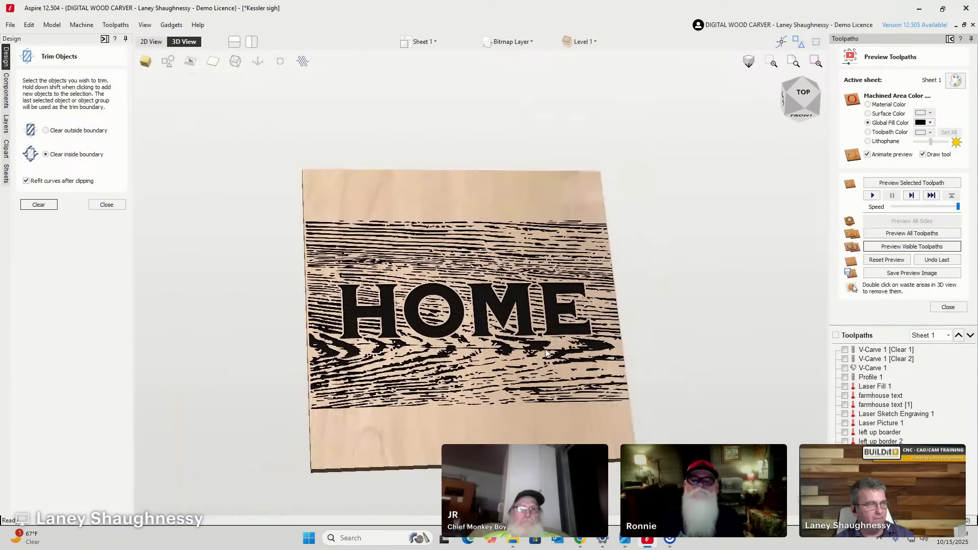
{"action": "scroll", "coordinate": [375, 360], "scroll_direction": "up", "scroll_amount": 5}
{"action": "left_click", "coordinate": [793, 102]}
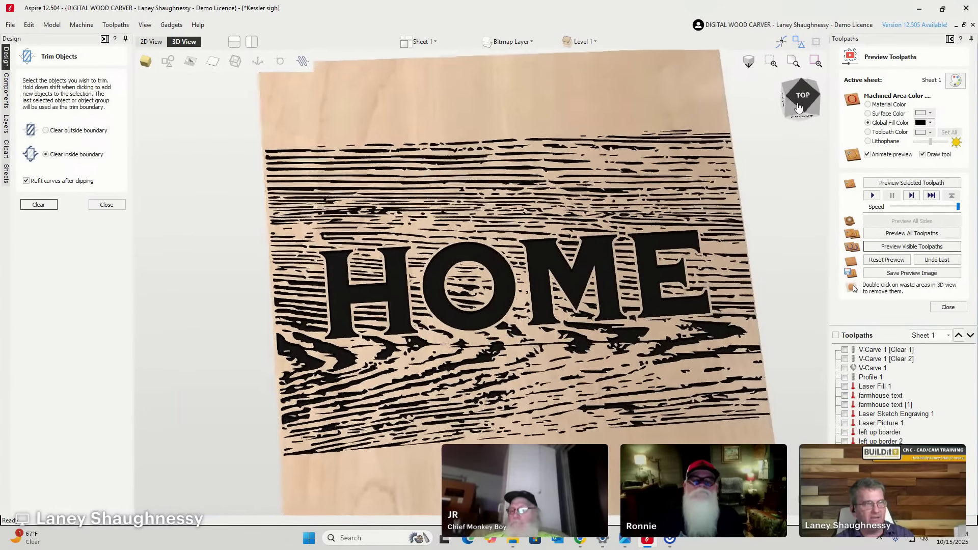
{"action": "left_click_drag", "start_coordinate": [791, 109], "coordinate": [803, 107]}
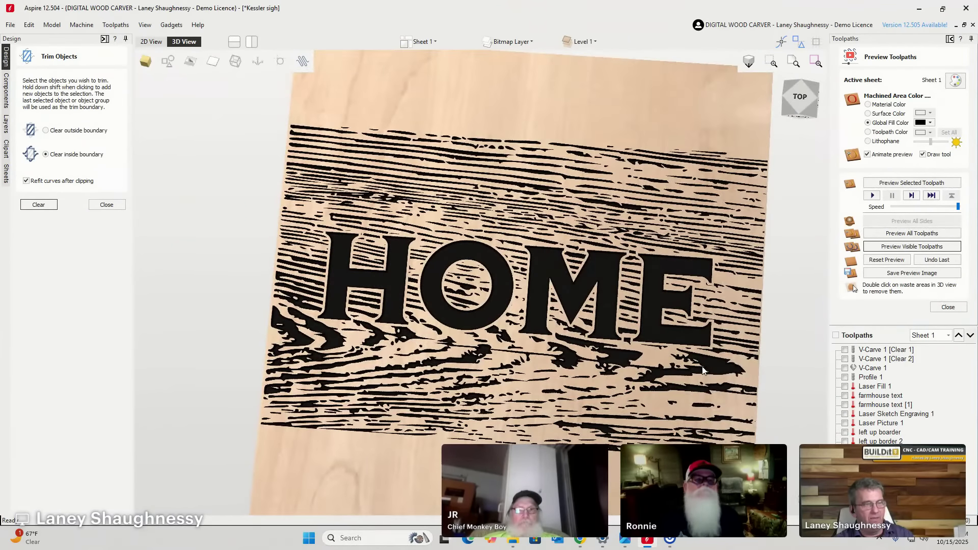
{"action": "left_click", "coordinate": [868, 104]}
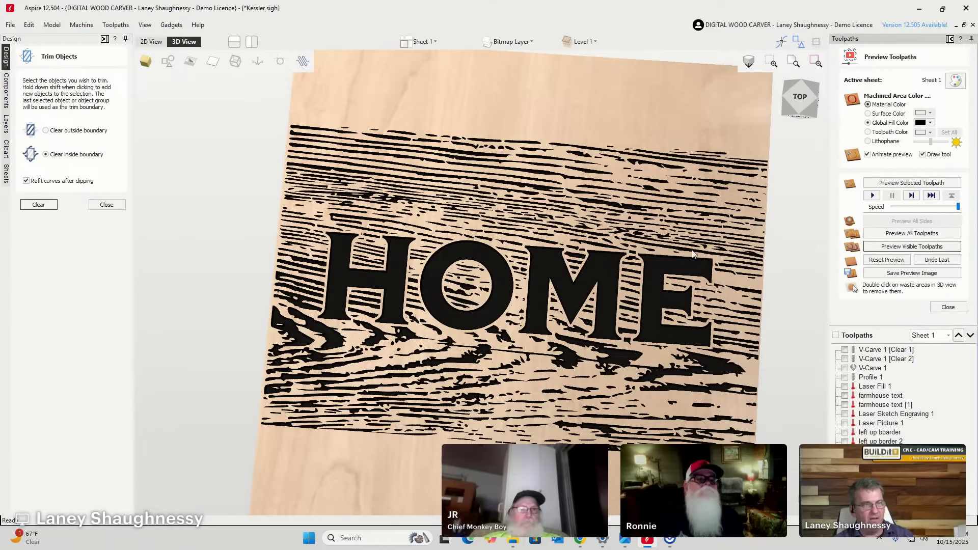
Zoom and orbit the 3D preview to inspect the carved board in natural wood colour.
{"action": "scroll", "coordinate": [668, 381], "scroll_direction": "up", "scroll_amount": 5}
{"action": "scroll", "coordinate": [647, 381], "scroll_direction": "down", "scroll_amount": 3}
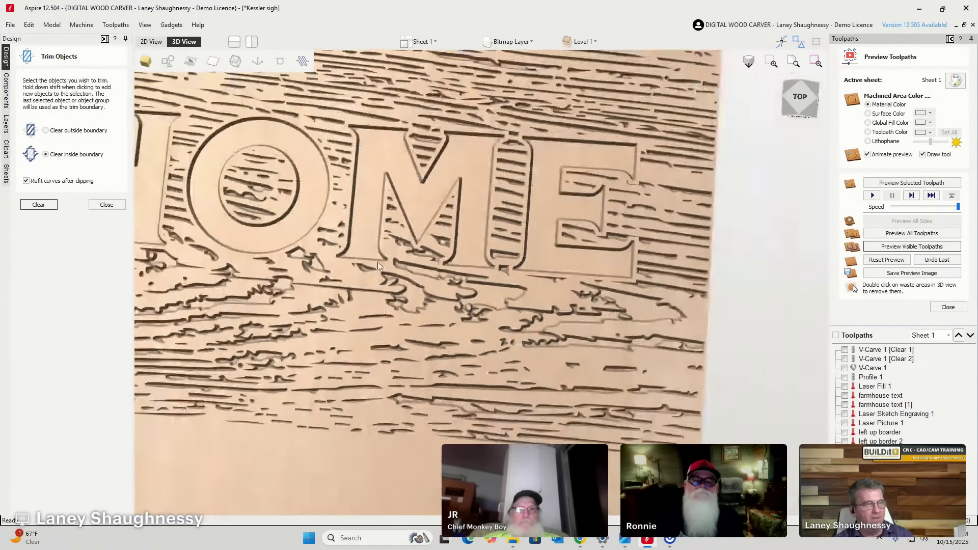
{"action": "scroll", "coordinate": [511, 306], "scroll_direction": "up", "scroll_amount": 1}
{"action": "scroll", "coordinate": [511, 307], "scroll_direction": "up", "scroll_amount": 2}
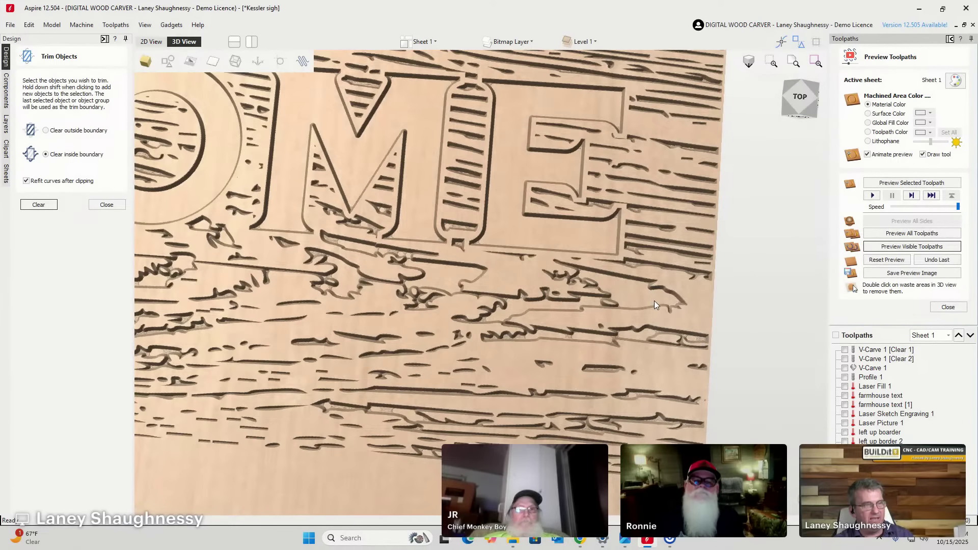
{"action": "scroll", "coordinate": [647, 297], "scroll_direction": "down", "scroll_amount": 4}
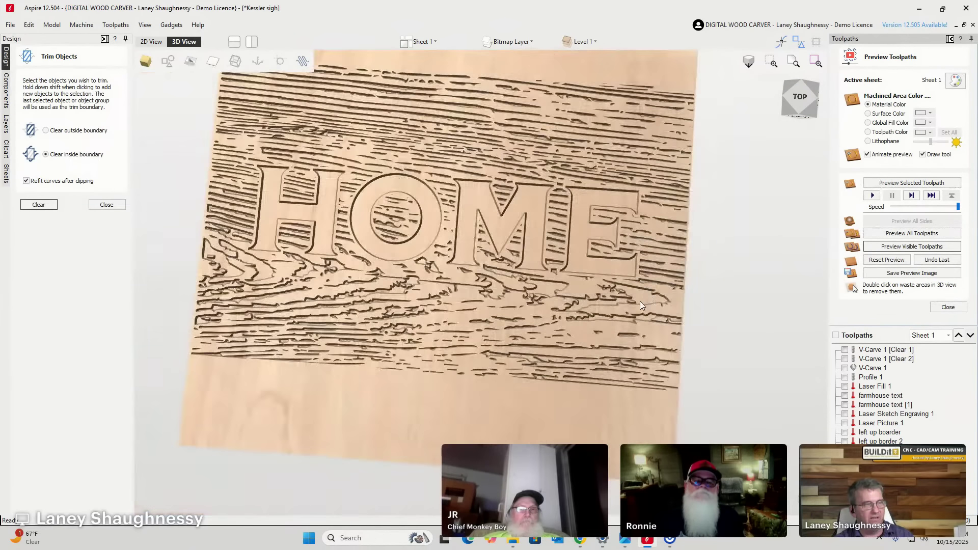
{"action": "scroll", "coordinate": [639, 301], "scroll_direction": "up", "scroll_amount": 5}
{"action": "scroll", "coordinate": [713, 285], "scroll_direction": "down", "scroll_amount": 5}
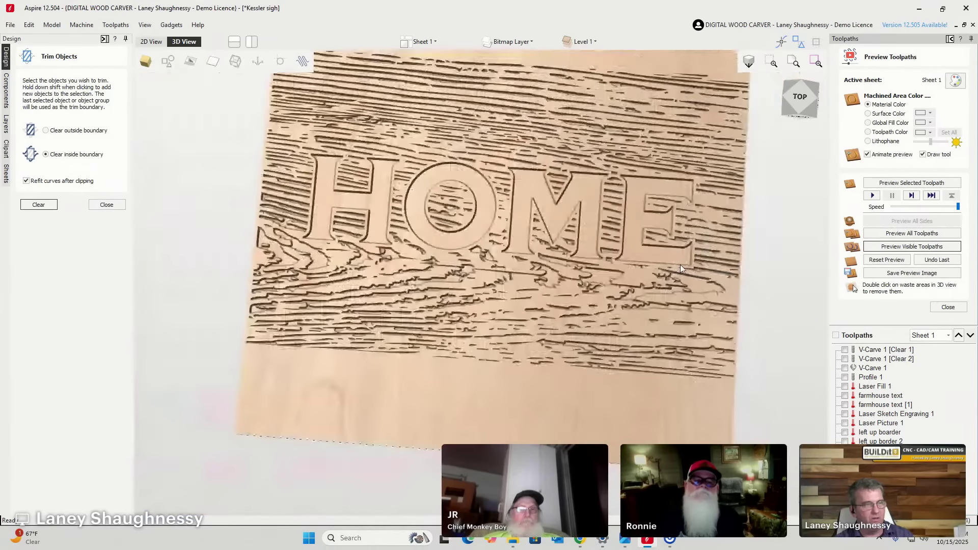
{"action": "scroll", "coordinate": [630, 295], "scroll_direction": "up", "scroll_amount": 1}
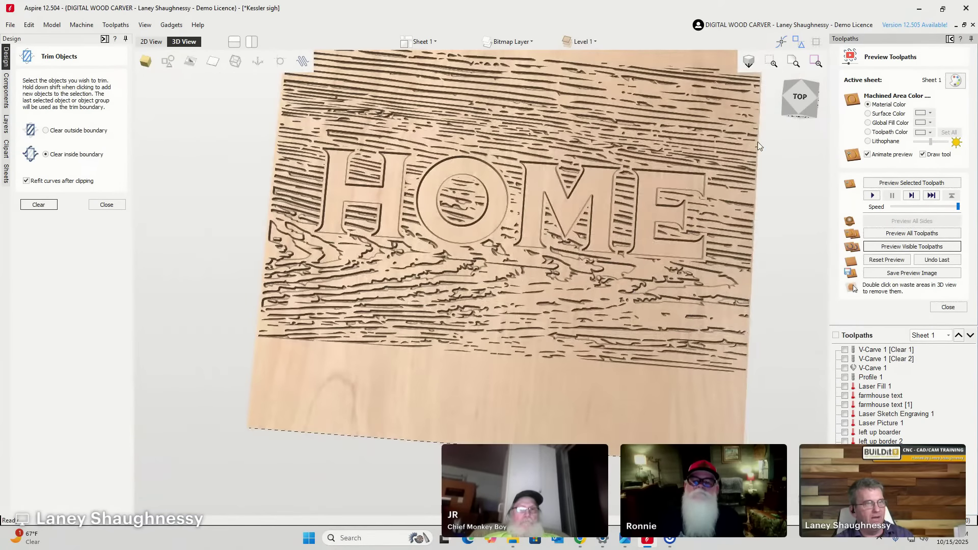
{"action": "left_click", "coordinate": [801, 101]}
{"action": "mouse_move", "coordinate": [802, 101]}
{"action": "left_mouse_down"}
{"action": "mouse_move", "coordinate": [777, 115]}
{"action": "mouse_move", "coordinate": [816, 104]}
{"action": "mouse_move", "coordinate": [794, 106]}
{"action": "mouse_move", "coordinate": [811, 94]}
{"action": "left_mouse_up"}
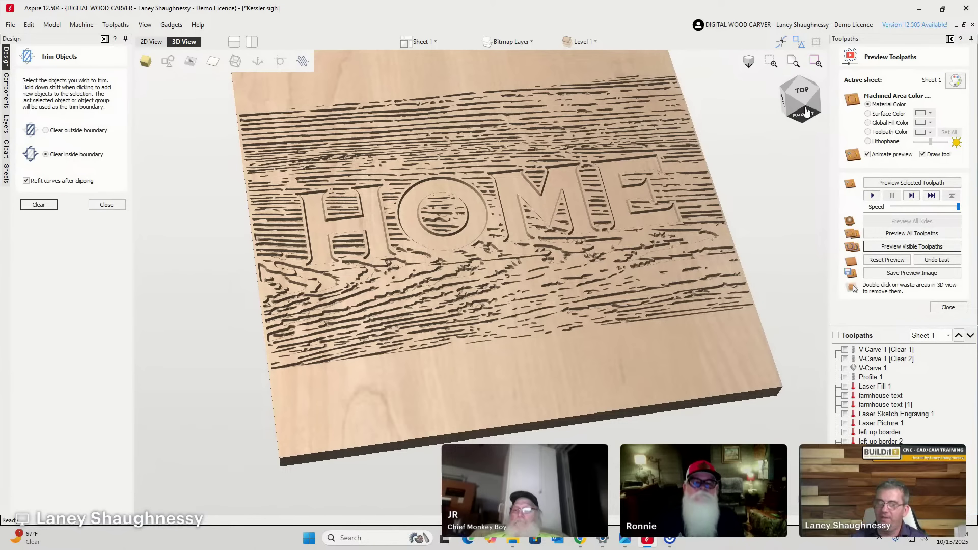
Fill machined areas with black again and view the HOME board from the top.
{"action": "left_click", "coordinate": [868, 123]}
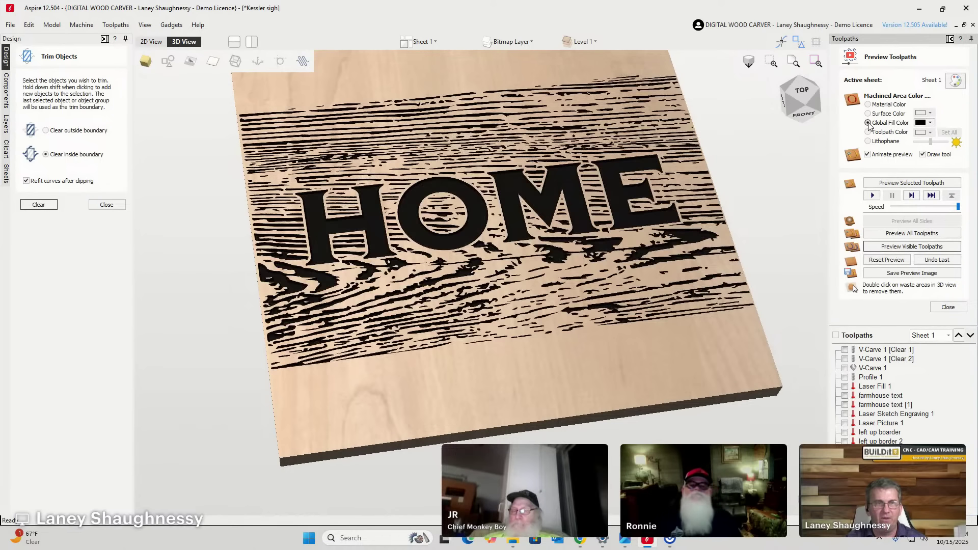
{"action": "left_click", "coordinate": [810, 95]}
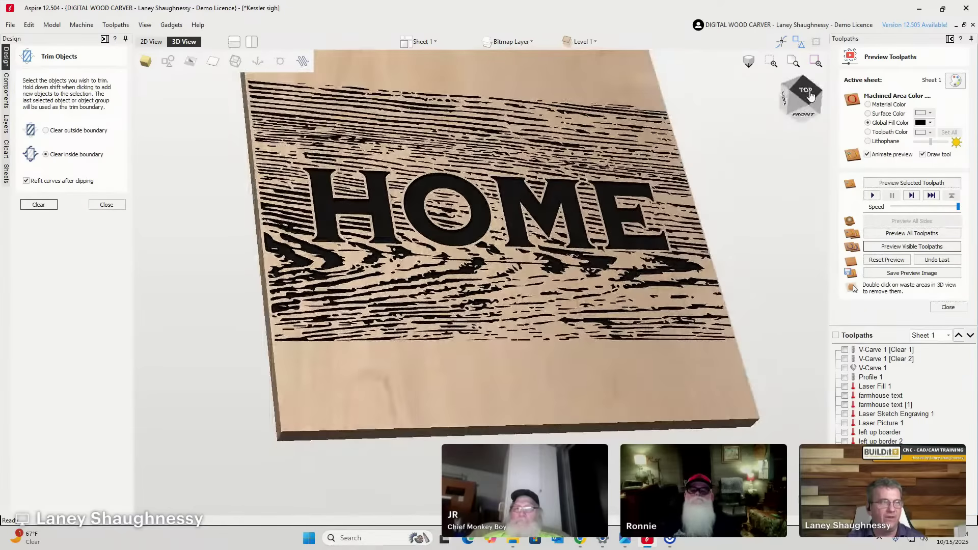
{"action": "mouse_move", "coordinate": [810, 95]}
{"action": "left_mouse_down"}
{"action": "mouse_move", "coordinate": [802, 111]}
{"action": "mouse_move", "coordinate": [810, 108]}
{"action": "left_mouse_up"}
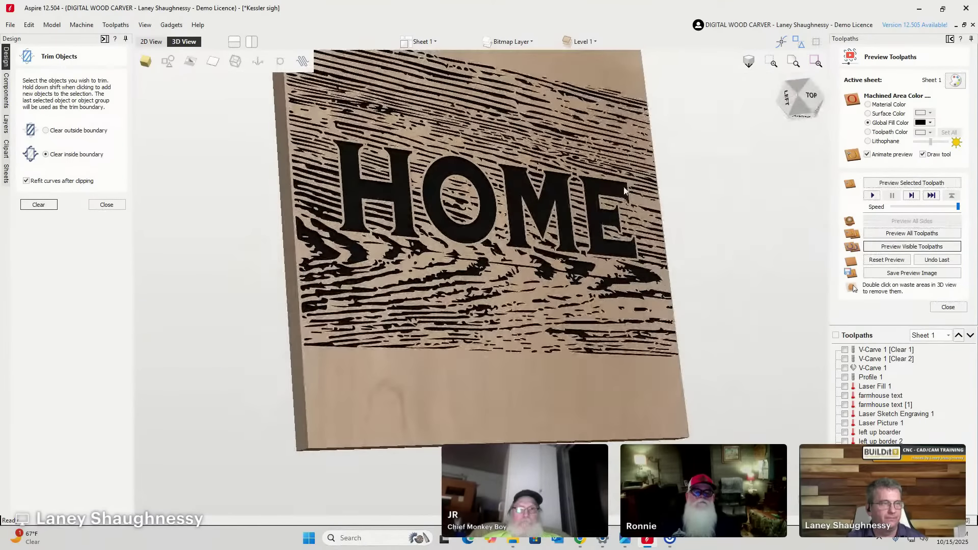
{"action": "scroll", "coordinate": [574, 220], "scroll_direction": "up", "scroll_amount": 3}
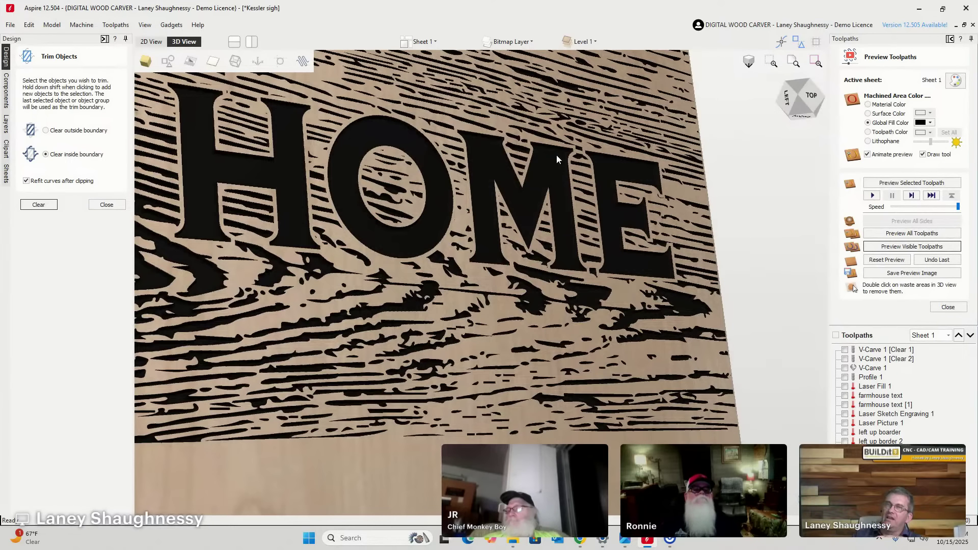
{"action": "scroll", "coordinate": [384, 304], "scroll_direction": "down", "scroll_amount": 3}
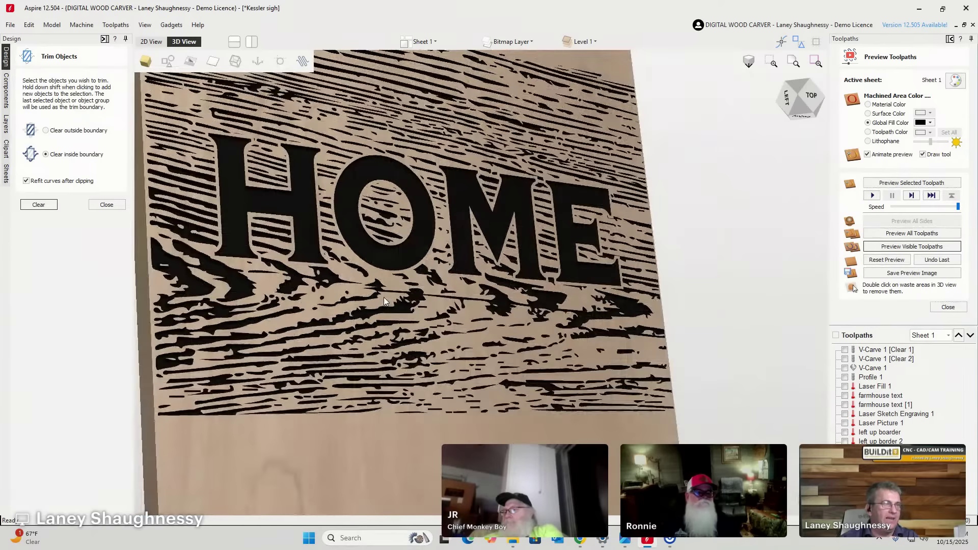
{"action": "scroll", "coordinate": [380, 295], "scroll_direction": "down", "scroll_amount": 3}
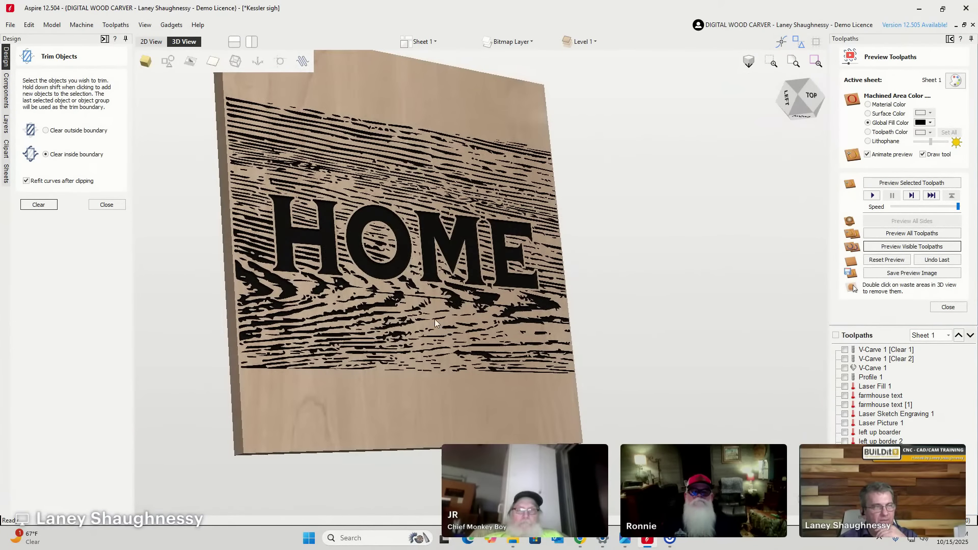
{"action": "left_click", "coordinate": [815, 95]}
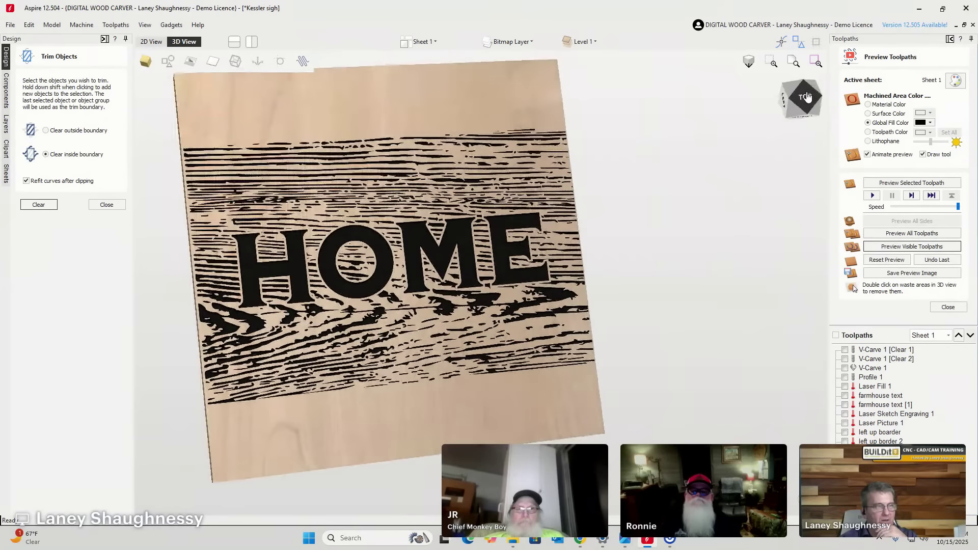